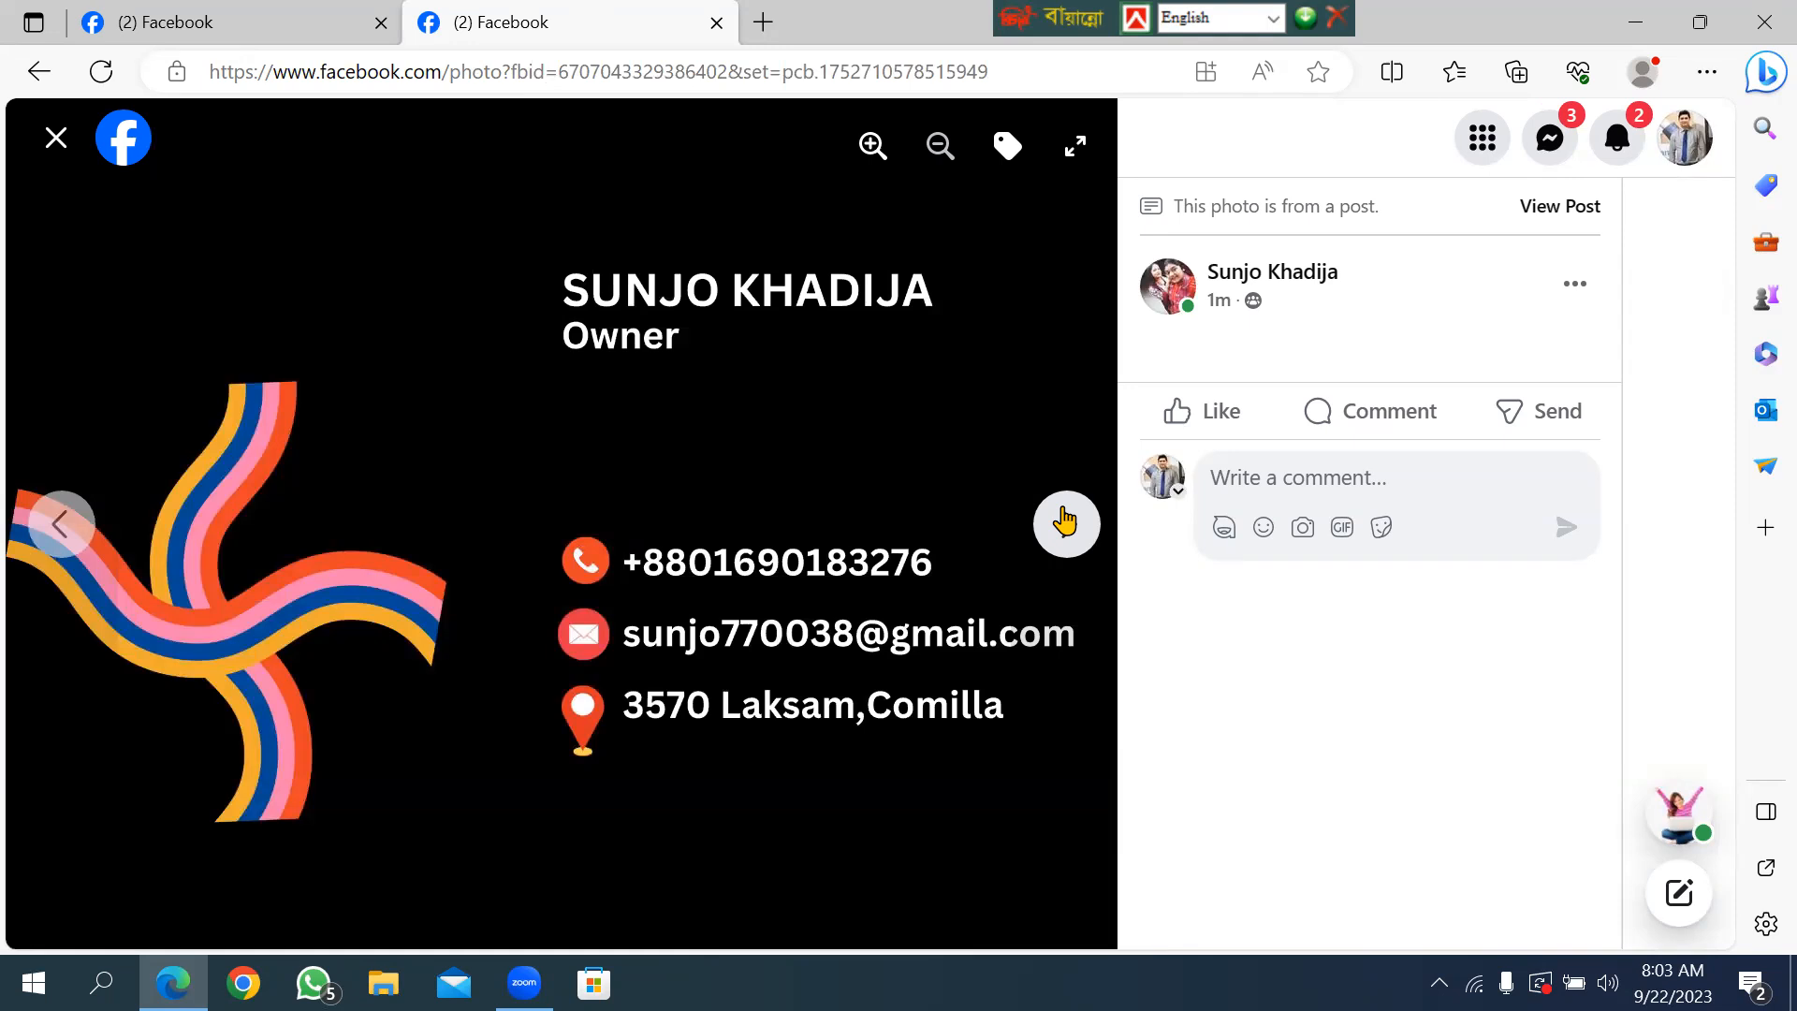
View the next business card photos in the Knowledge Sea post and return to the group feed.
{"action": "left_click", "coordinate": [1065, 522]}
{"action": "left_click", "coordinate": [1065, 522]}
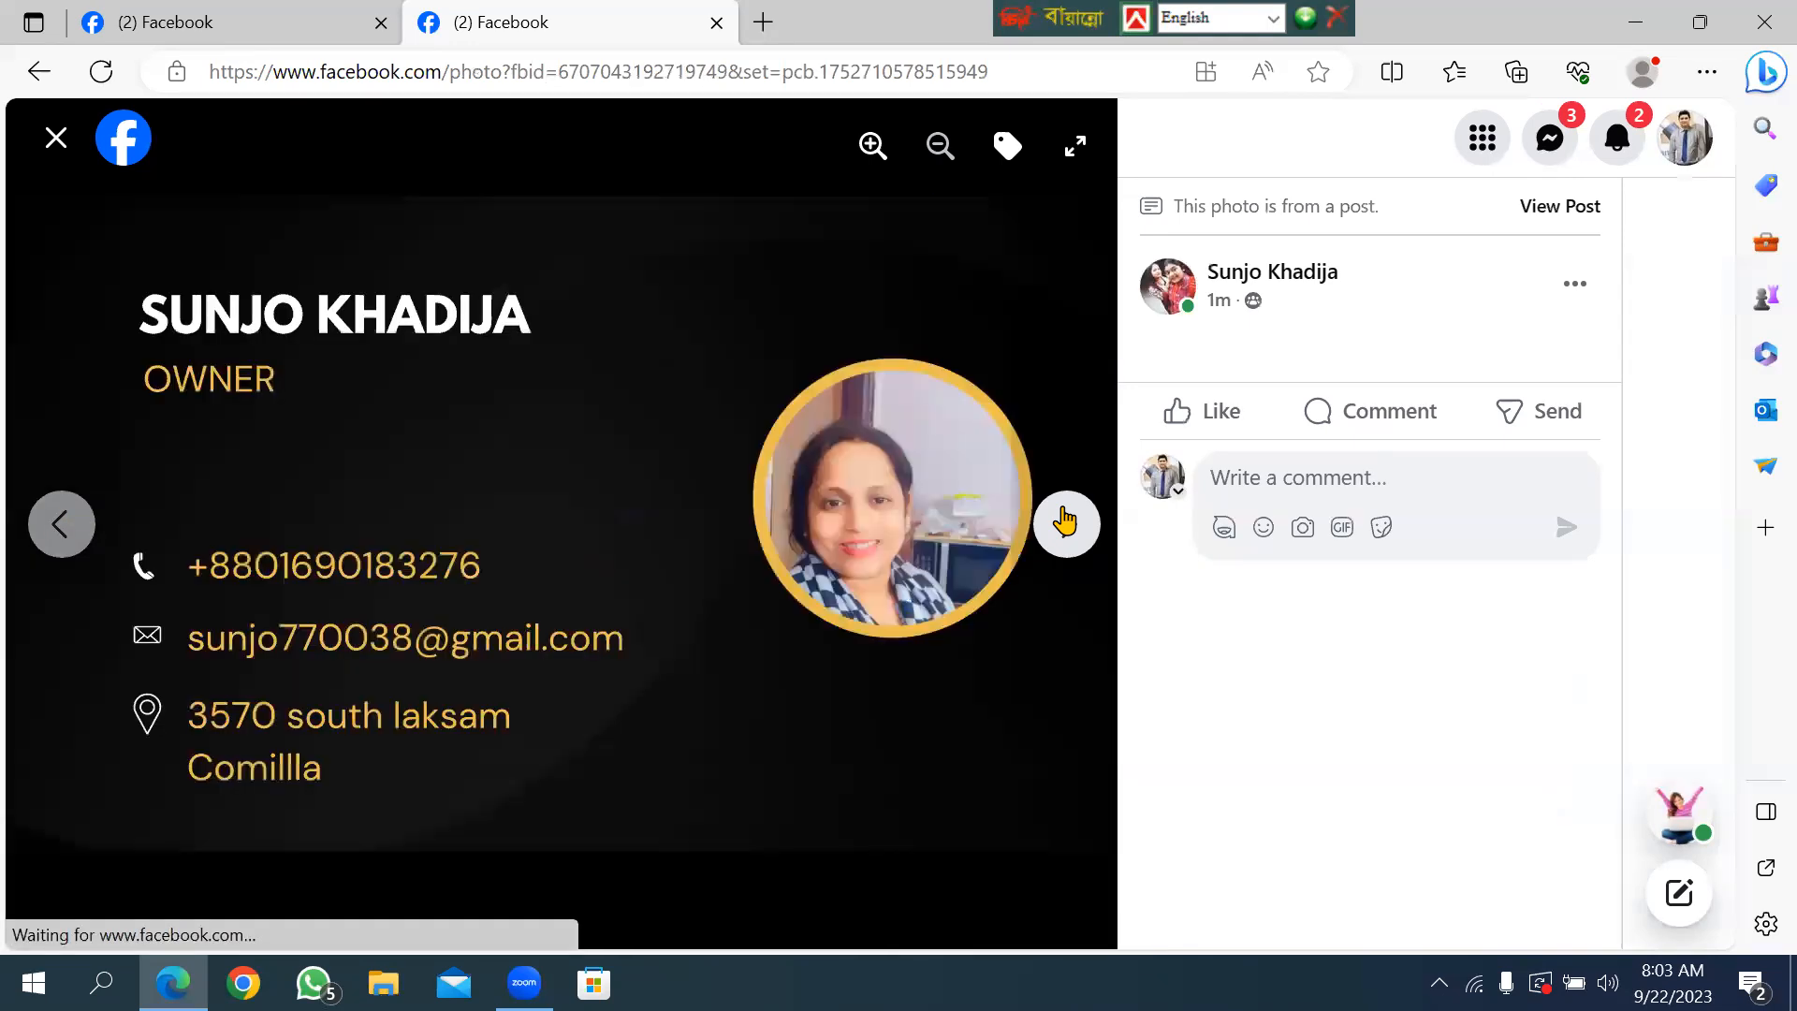
{"action": "left_click", "coordinate": [56, 138]}
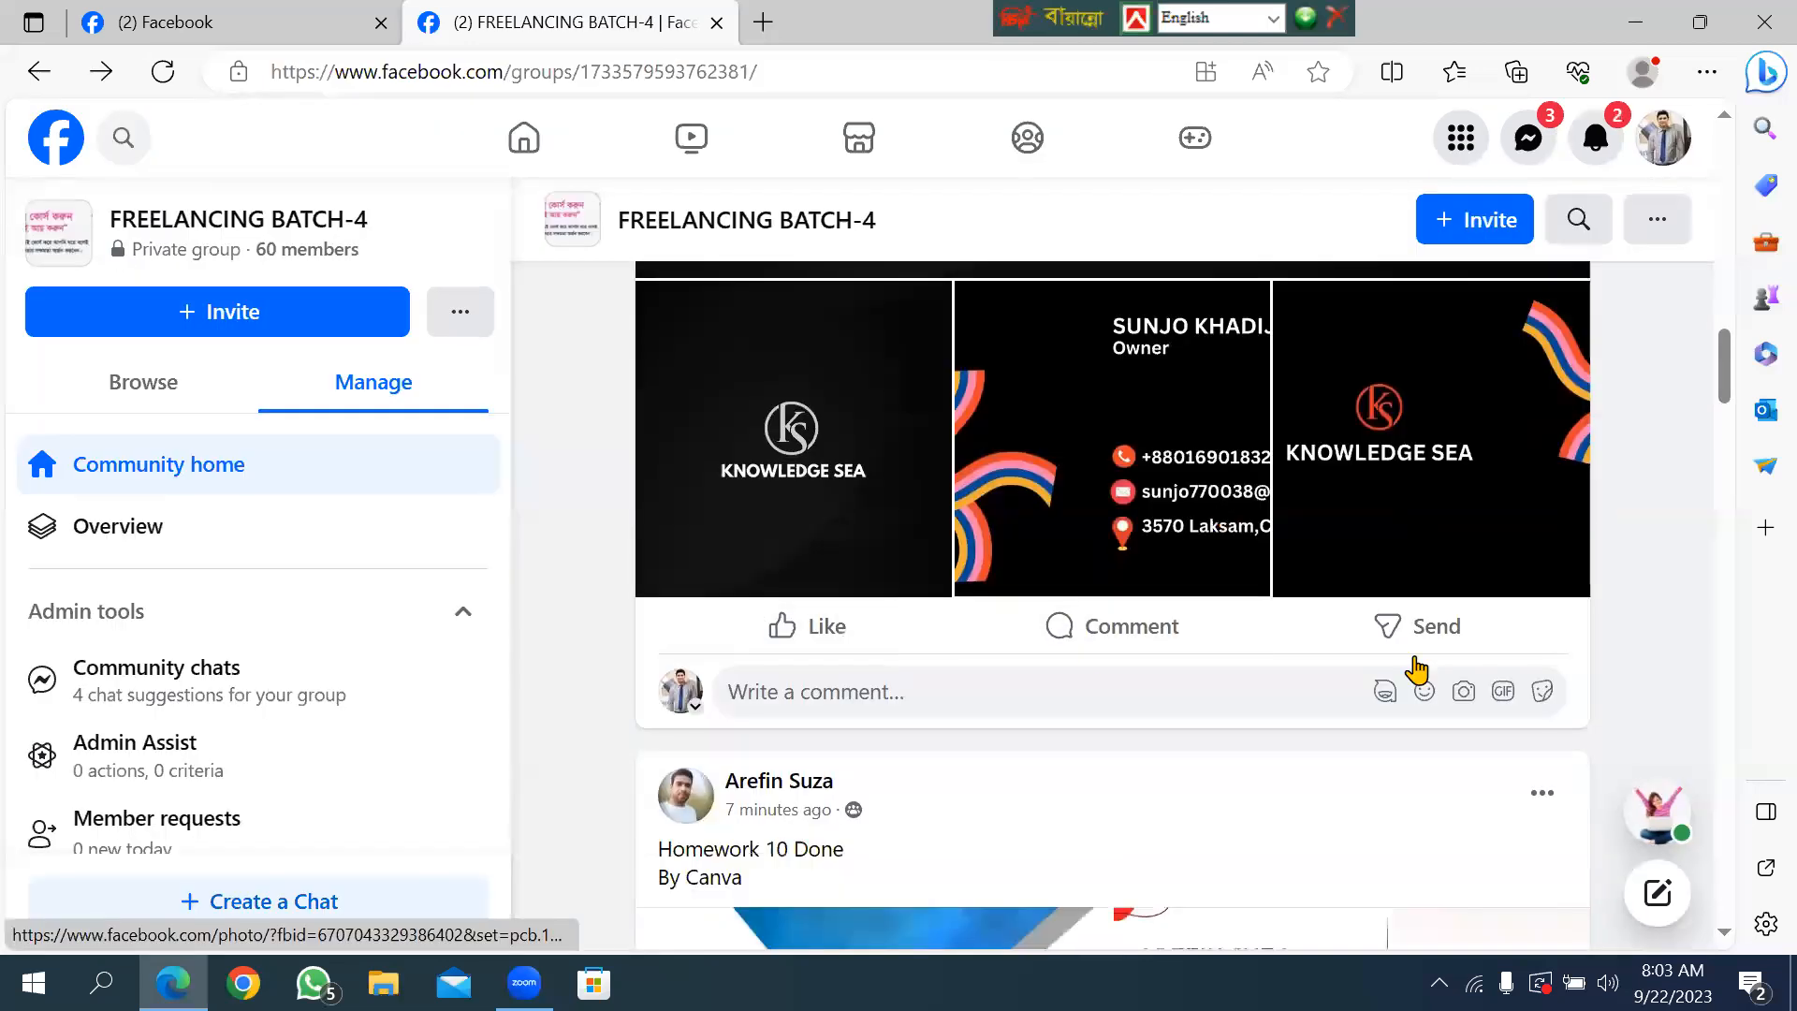
Like the group post containing the Knowledge Sea business cards.
{"action": "scroll", "coordinate": [1727, 380], "scroll_direction": "down", "scroll_amount": 9}
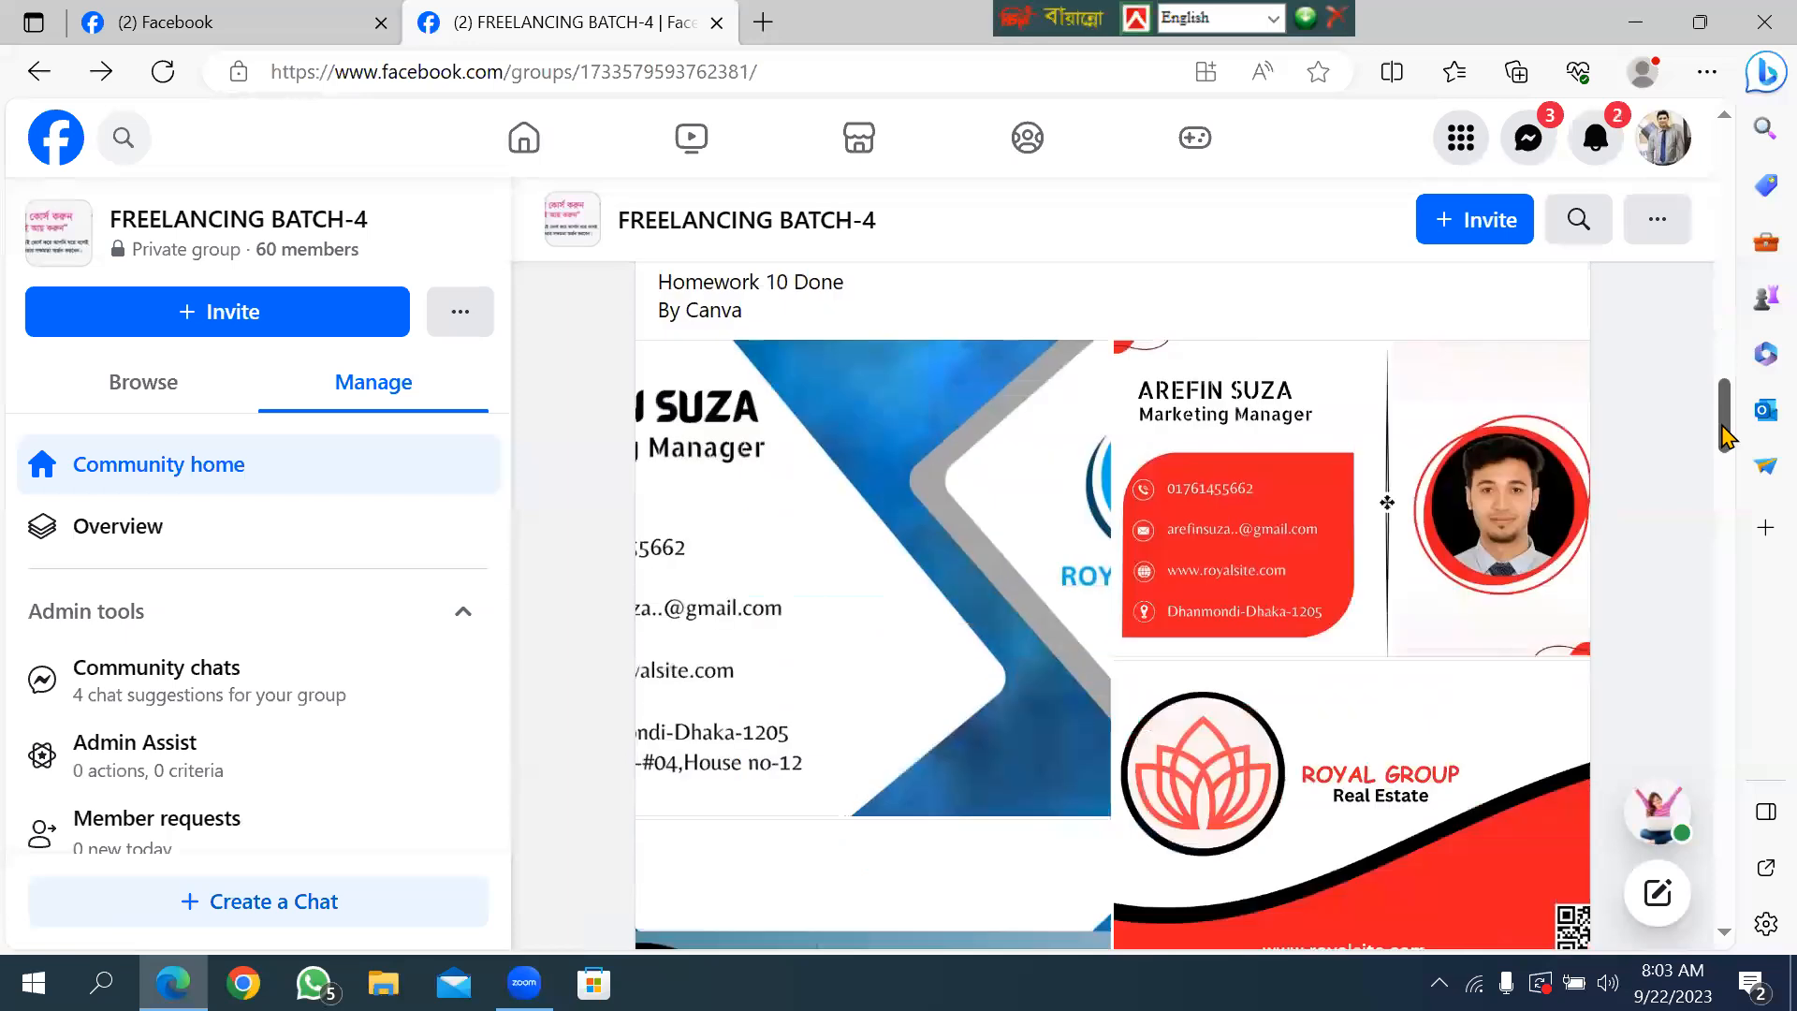
{"action": "scroll", "coordinate": [1720, 405], "scroll_direction": "up", "scroll_amount": 3}
{"action": "scroll", "coordinate": [1721, 405], "scroll_direction": "up", "scroll_amount": 5}
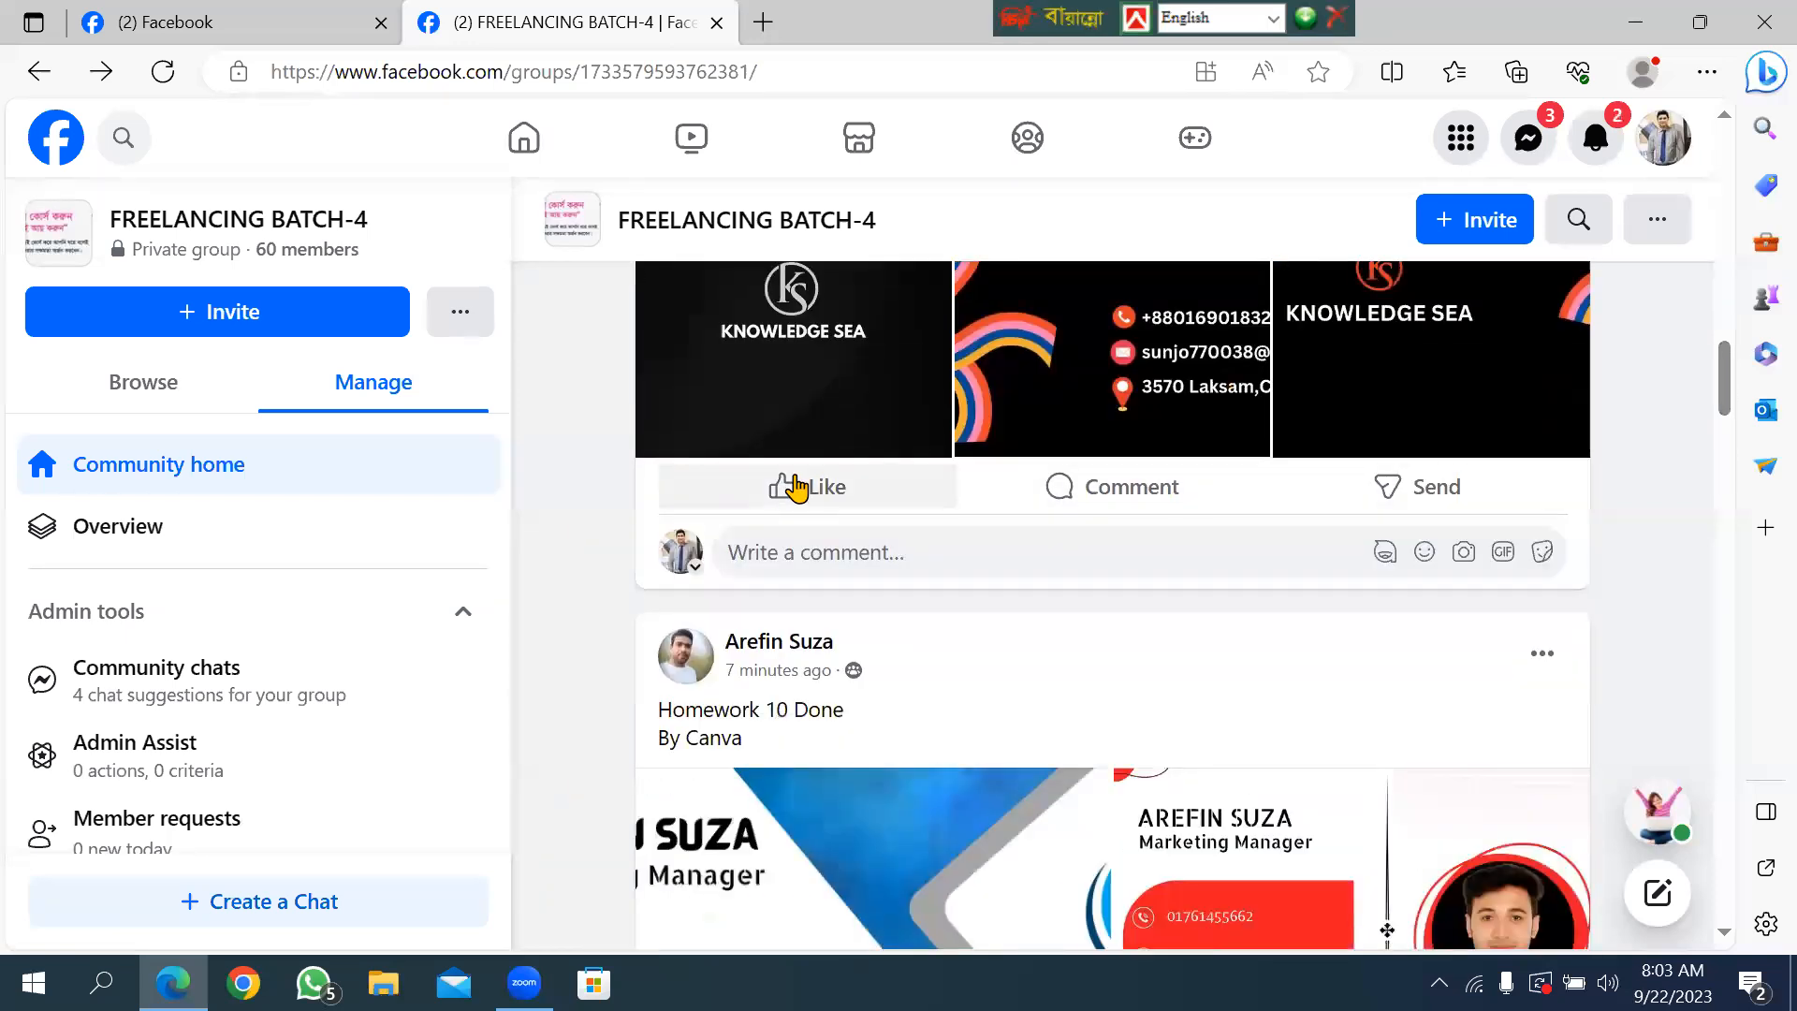
{"action": "left_click", "coordinate": [792, 486]}
React to the "Homework 10 Done By Canva" post with the Royal Group business cards.
{"action": "scroll", "coordinate": [1727, 375], "scroll_direction": "down", "scroll_amount": 10}
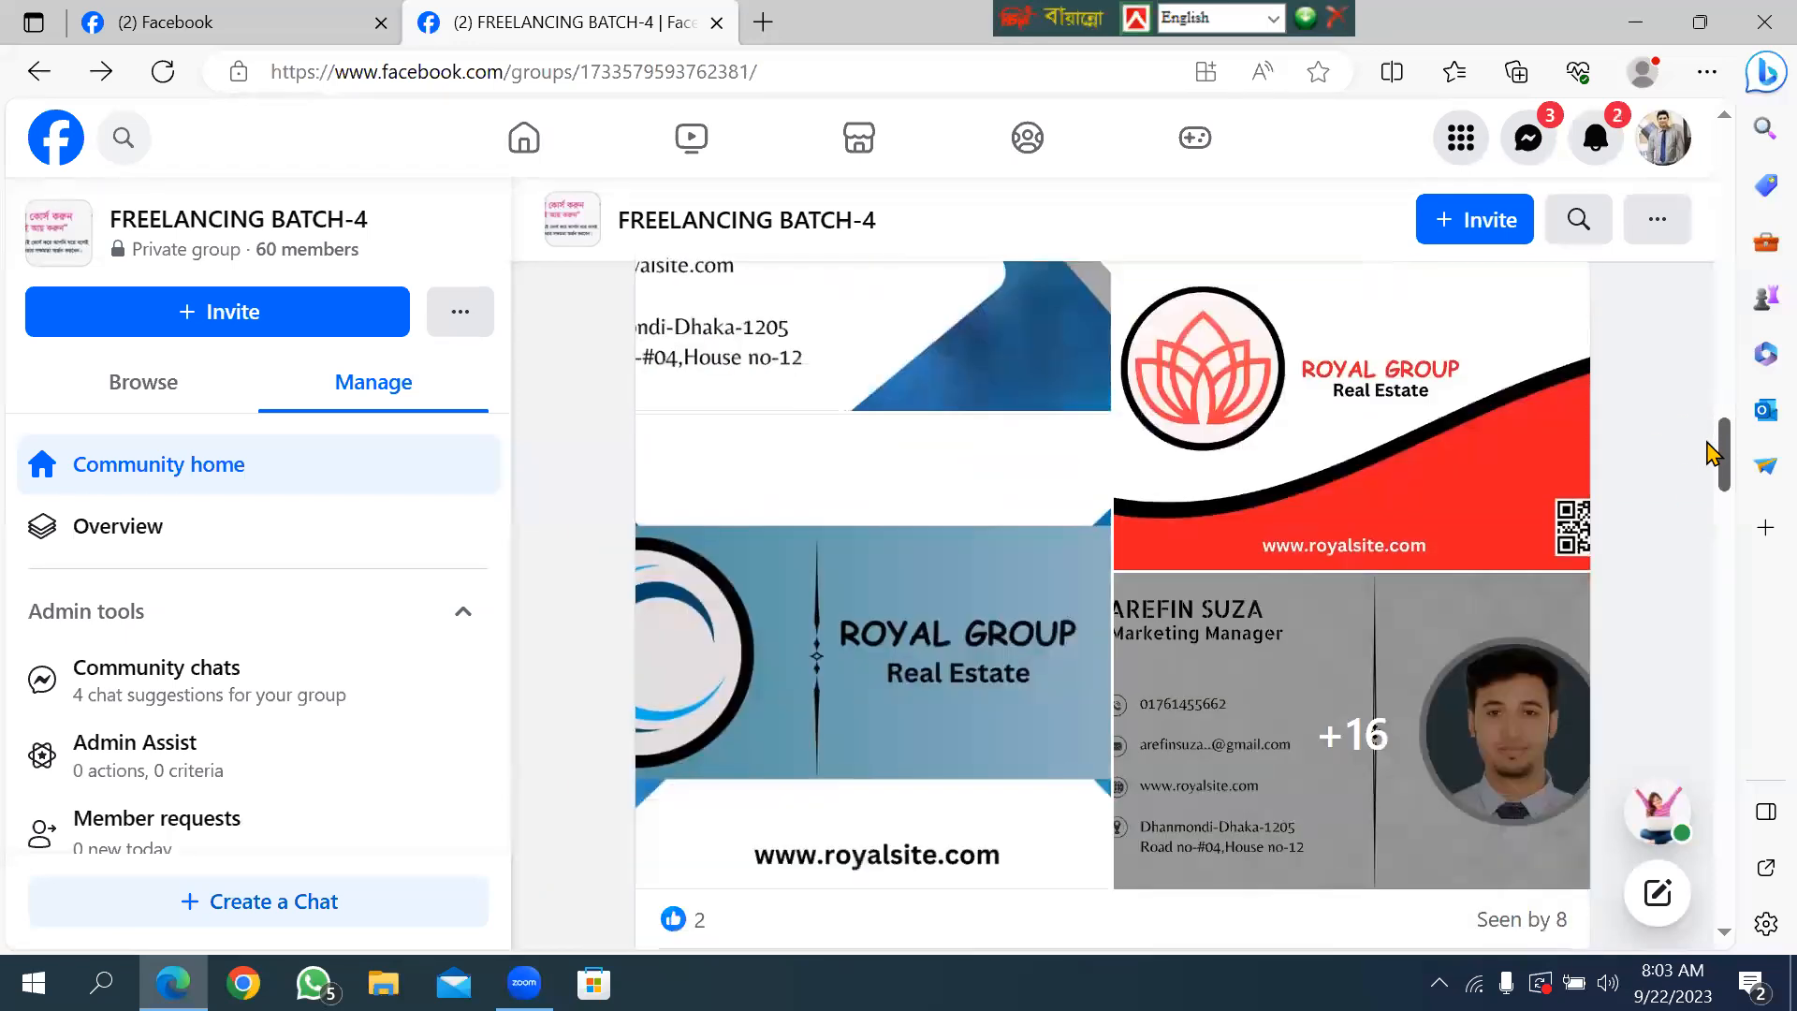
{"action": "mouse_move", "coordinate": [776, 504]}
{"action": "left_click", "coordinate": [796, 441]}
Review both sides of the DESCO business card at full size and like the #Homework_10 post.
{"action": "scroll", "coordinate": [1727, 417], "scroll_direction": "down", "scroll_amount": 12}
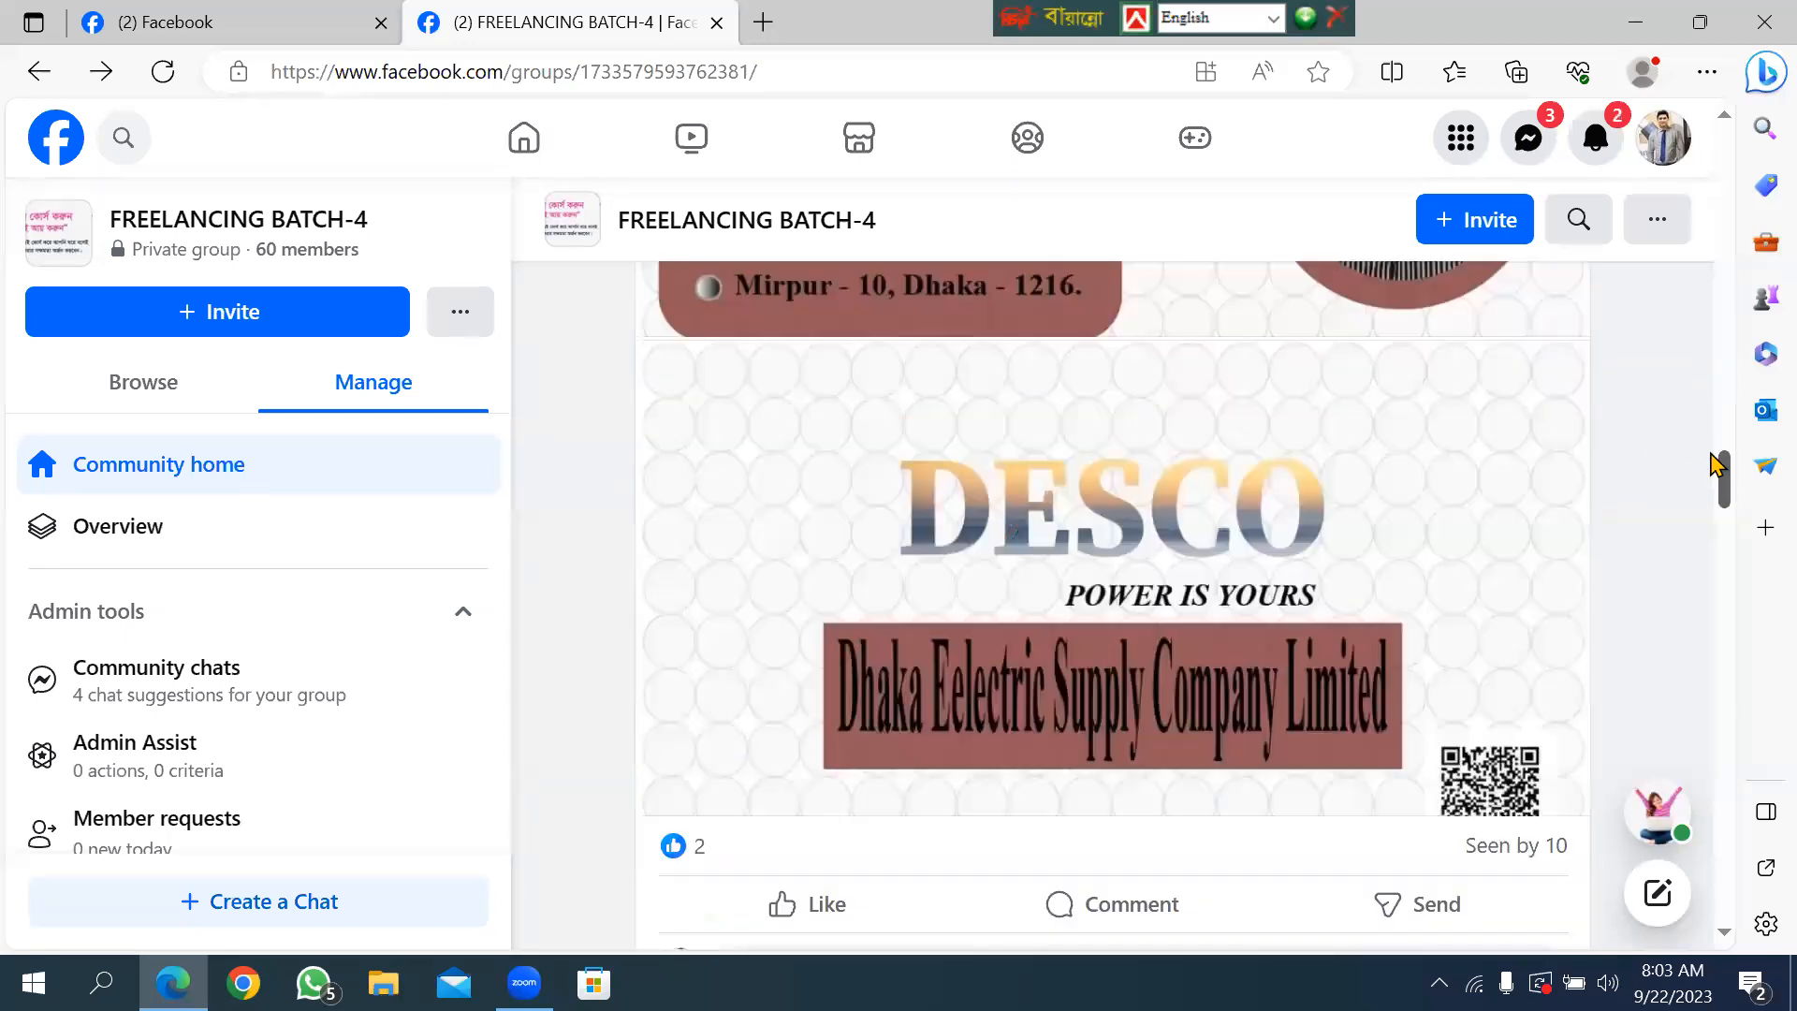
{"action": "scroll", "coordinate": [1720, 440], "scroll_direction": "up", "scroll_amount": 5}
{"action": "scroll", "coordinate": [1712, 451], "scroll_direction": "up", "scroll_amount": 1}
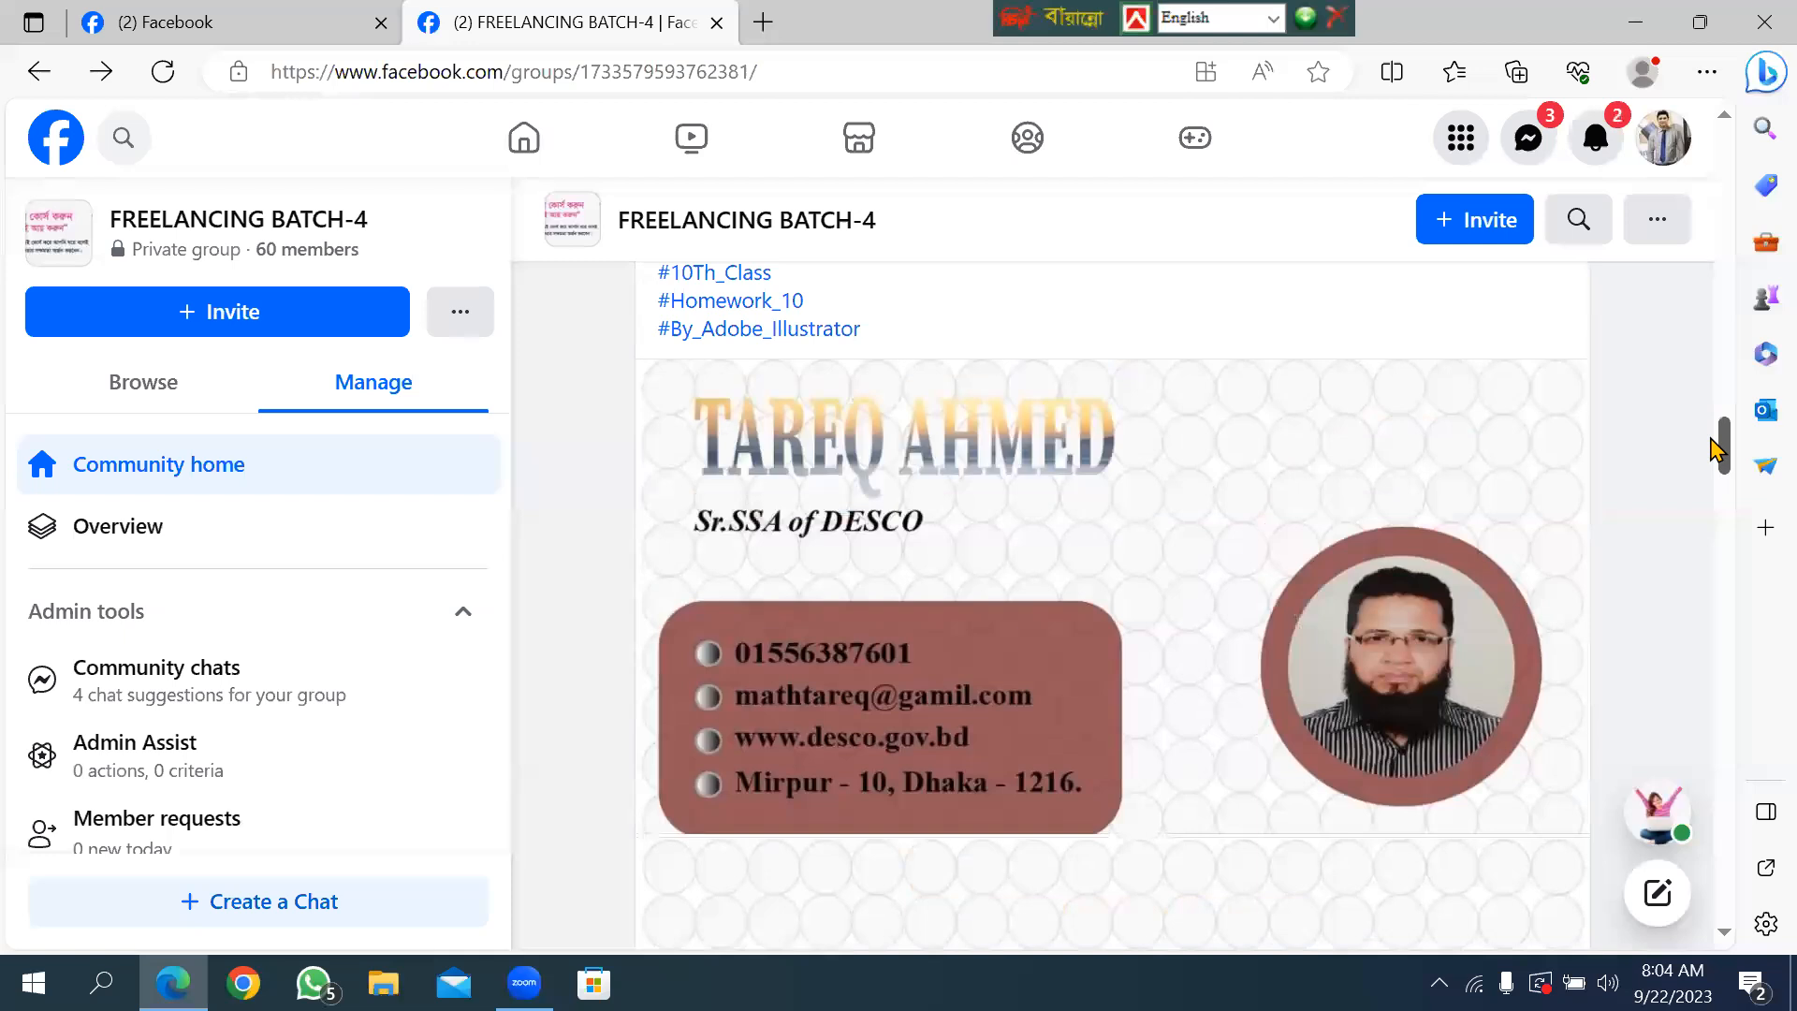
{"action": "scroll", "coordinate": [1712, 450], "scroll_direction": "down", "scroll_amount": 3}
{"action": "scroll", "coordinate": [1715, 467], "scroll_direction": "down", "scroll_amount": 3}
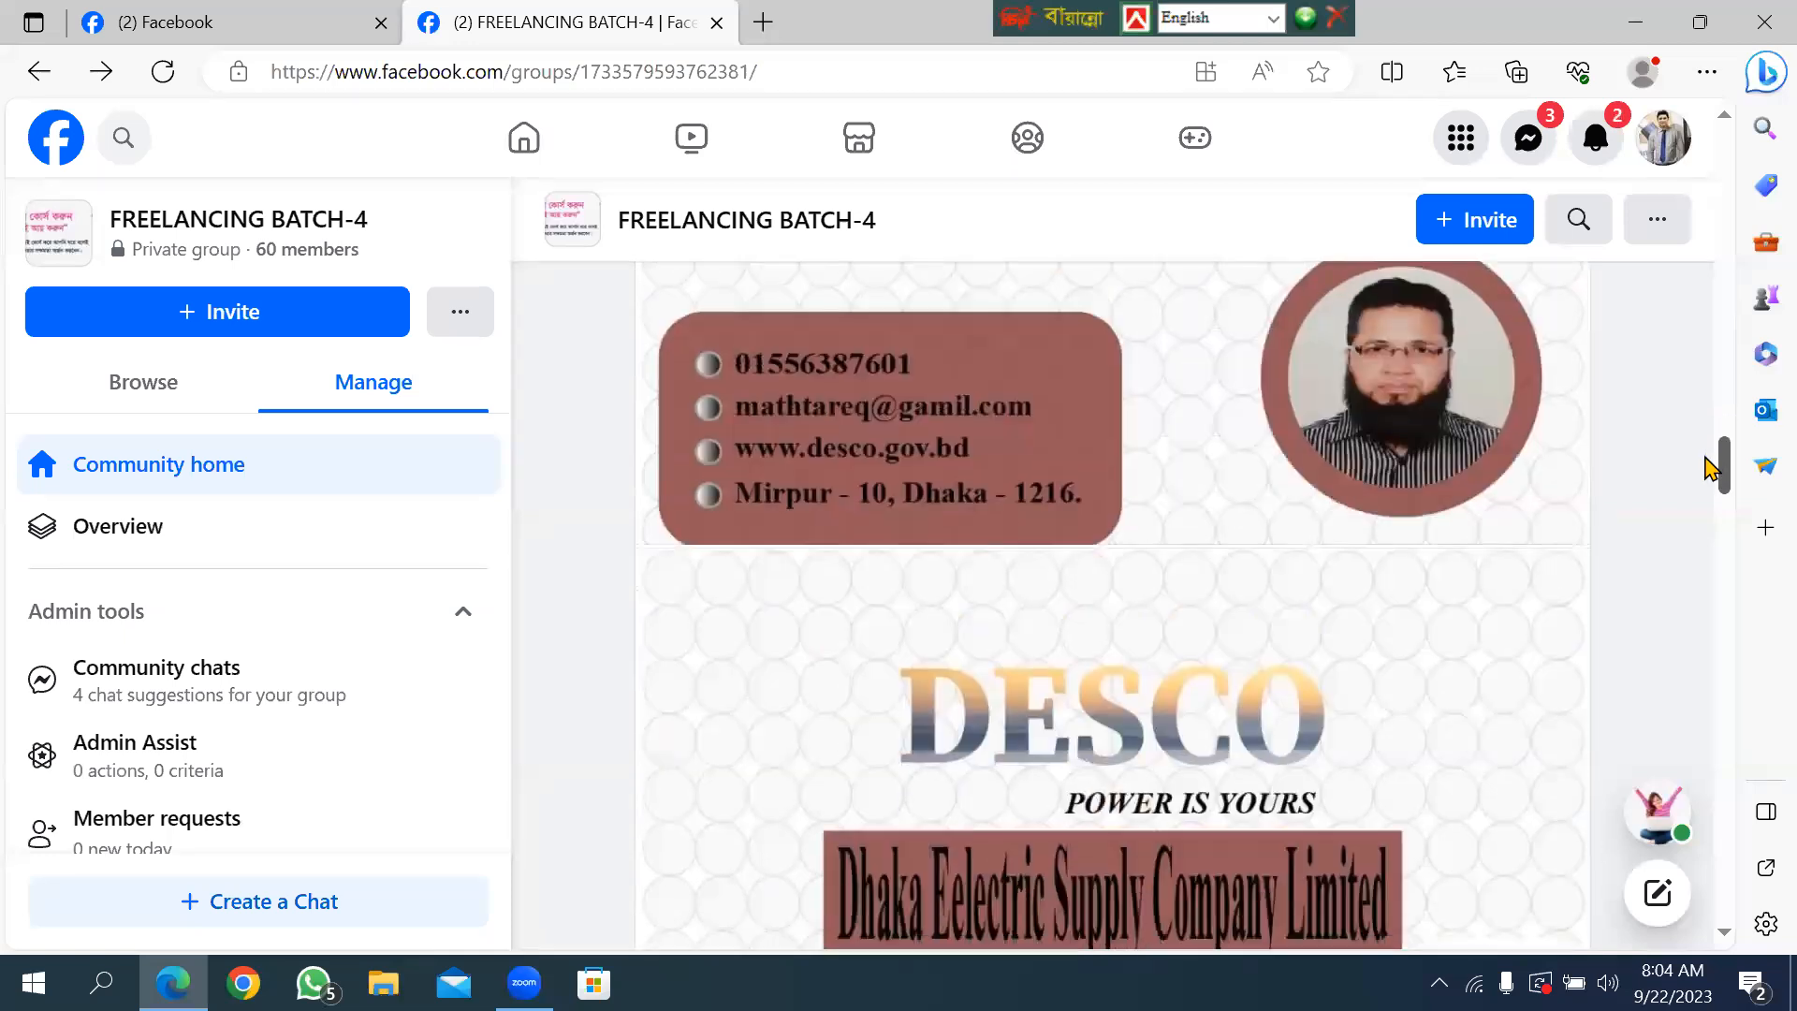
{"action": "left_click", "coordinate": [765, 533]}
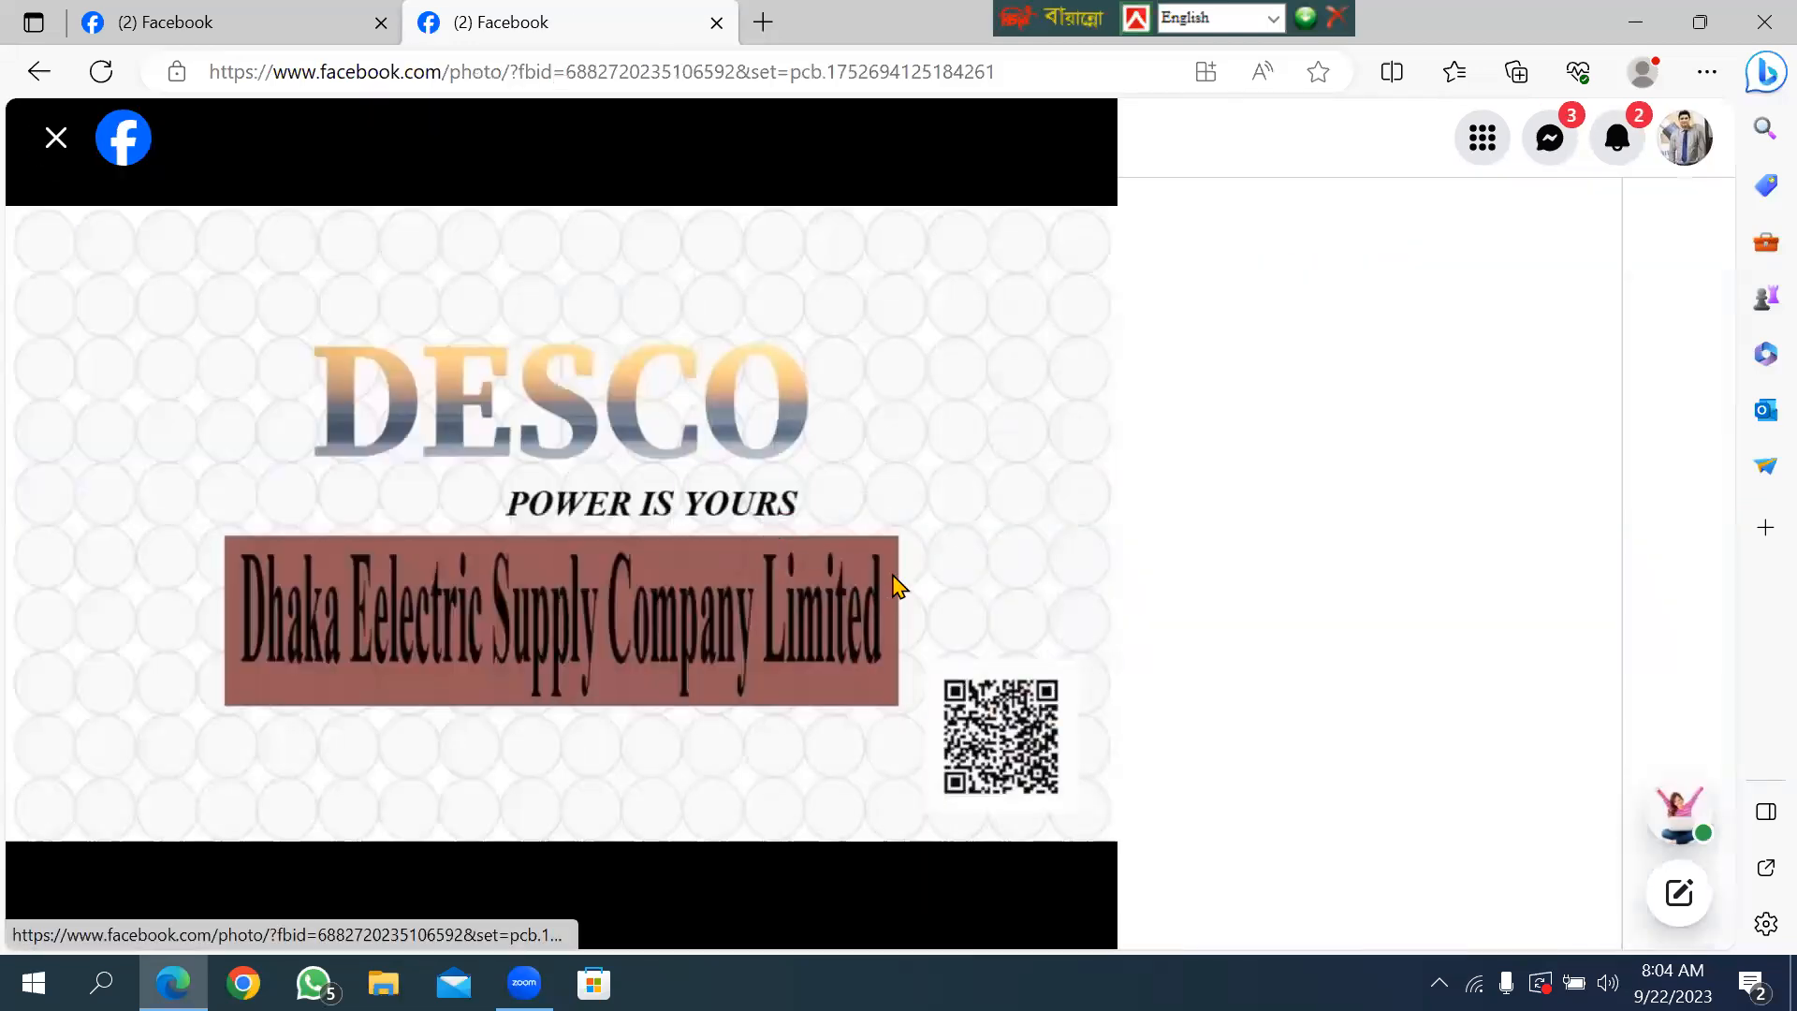
{"action": "left_click", "coordinate": [55, 521]}
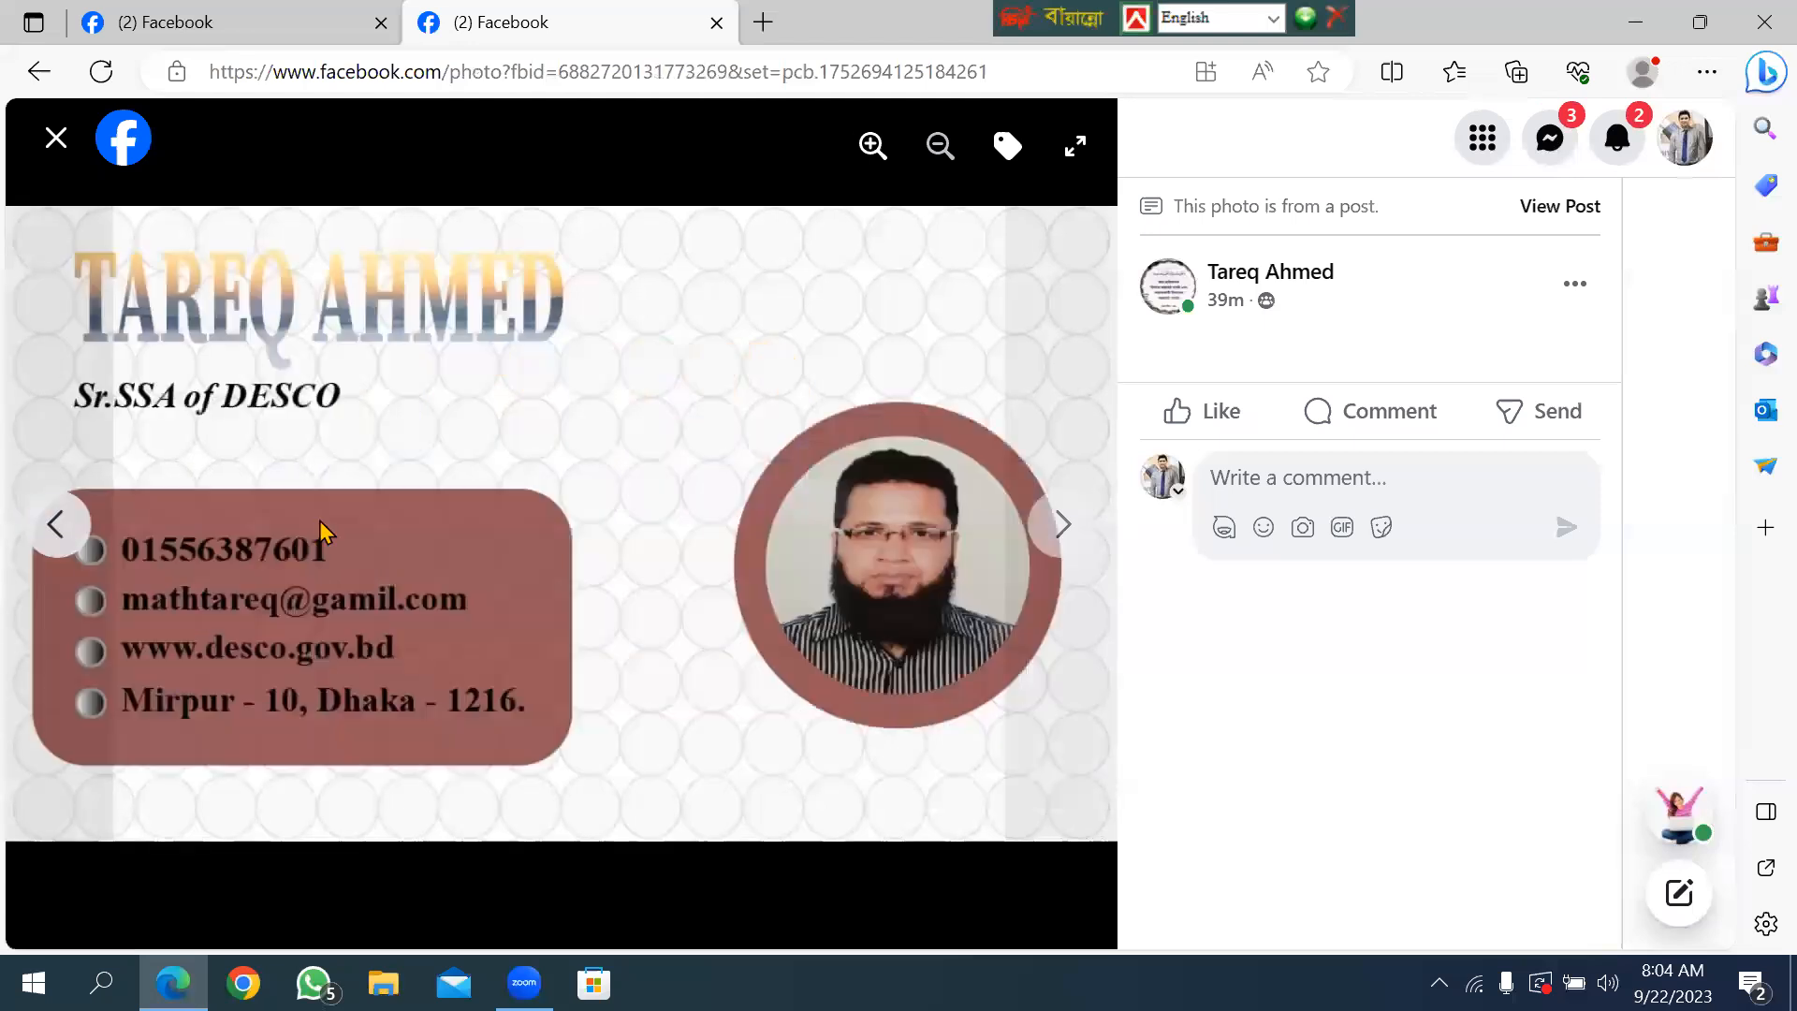
{"action": "left_click", "coordinate": [1055, 526]}
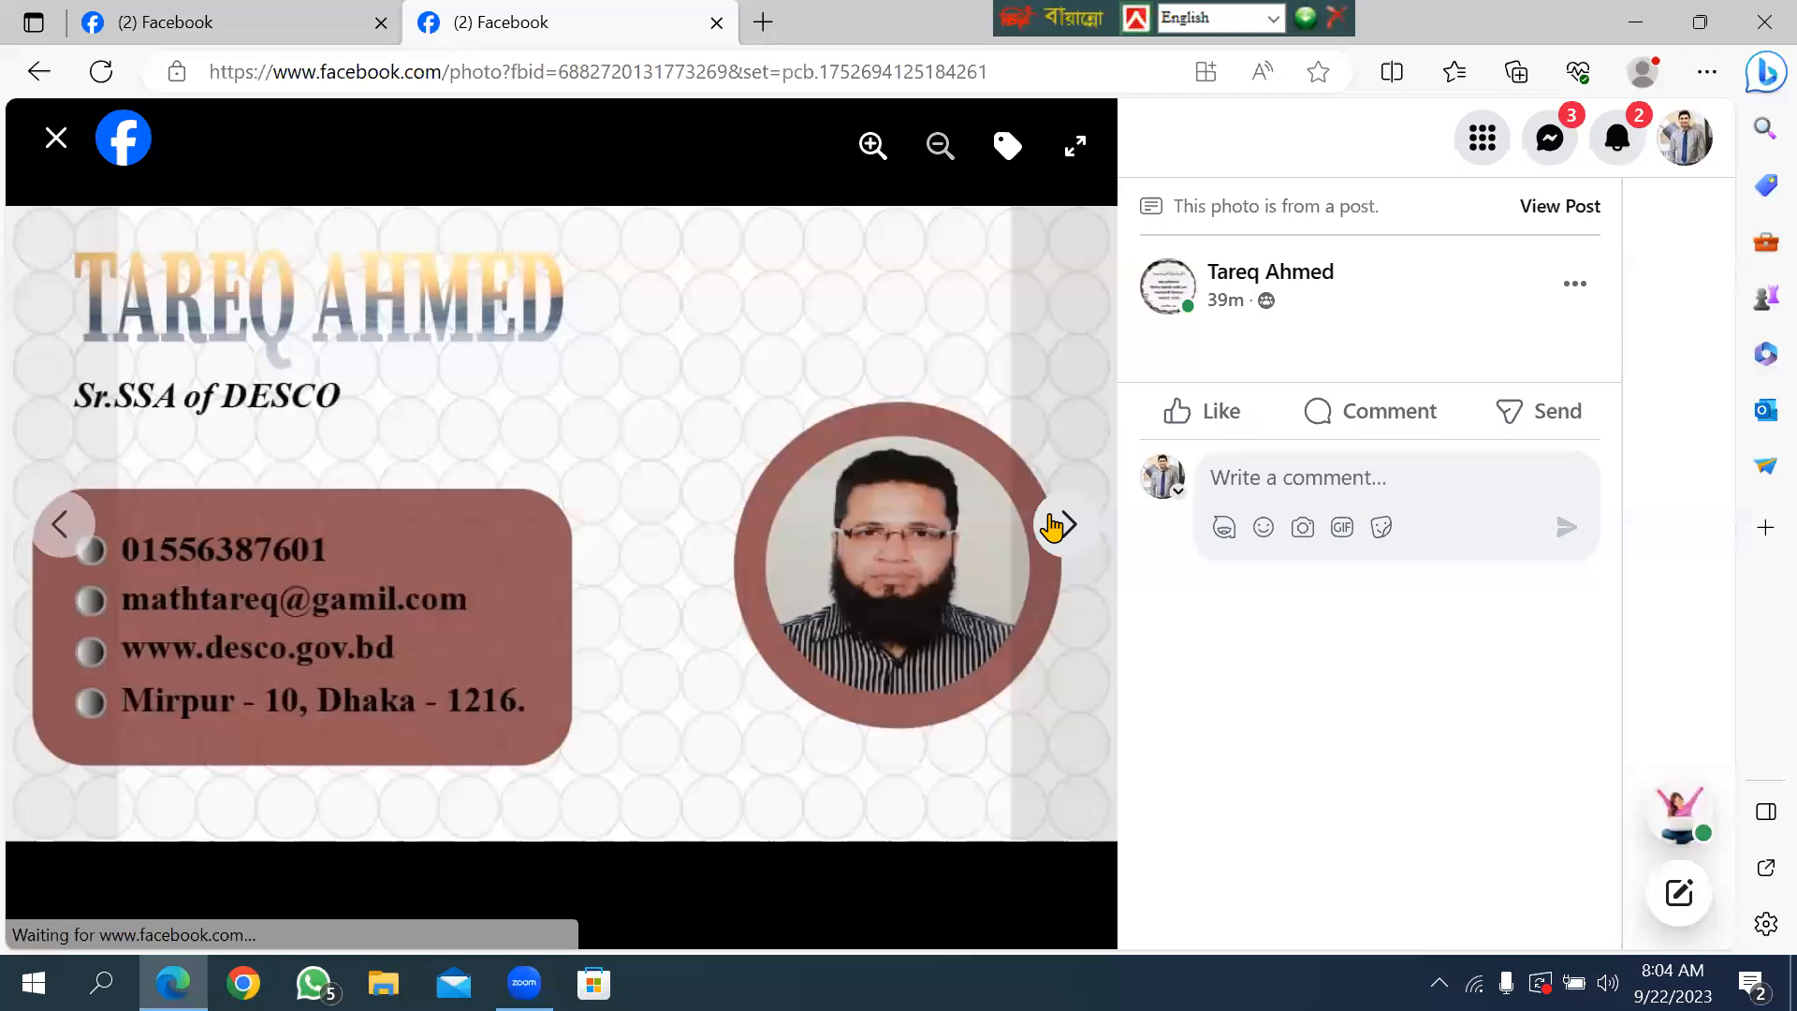
{"action": "left_click", "coordinate": [57, 137]}
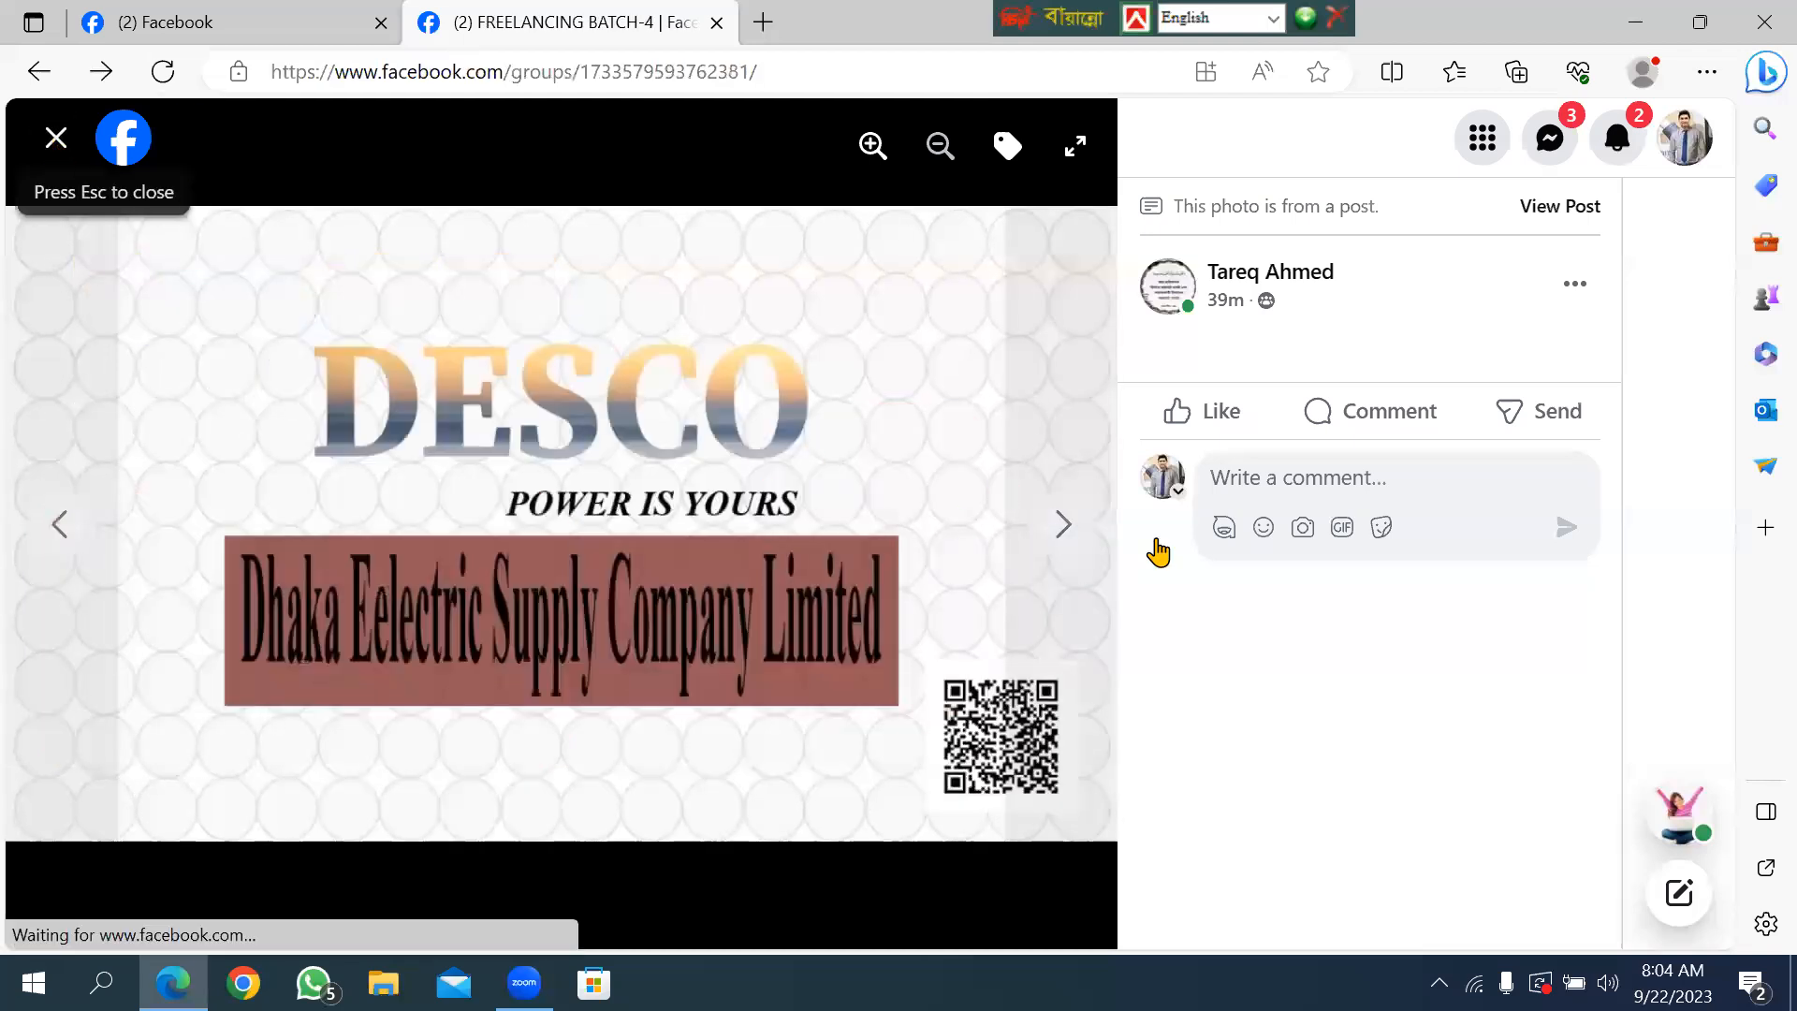
{"action": "scroll", "coordinate": [843, 524], "scroll_direction": "down", "scroll_amount": 4}
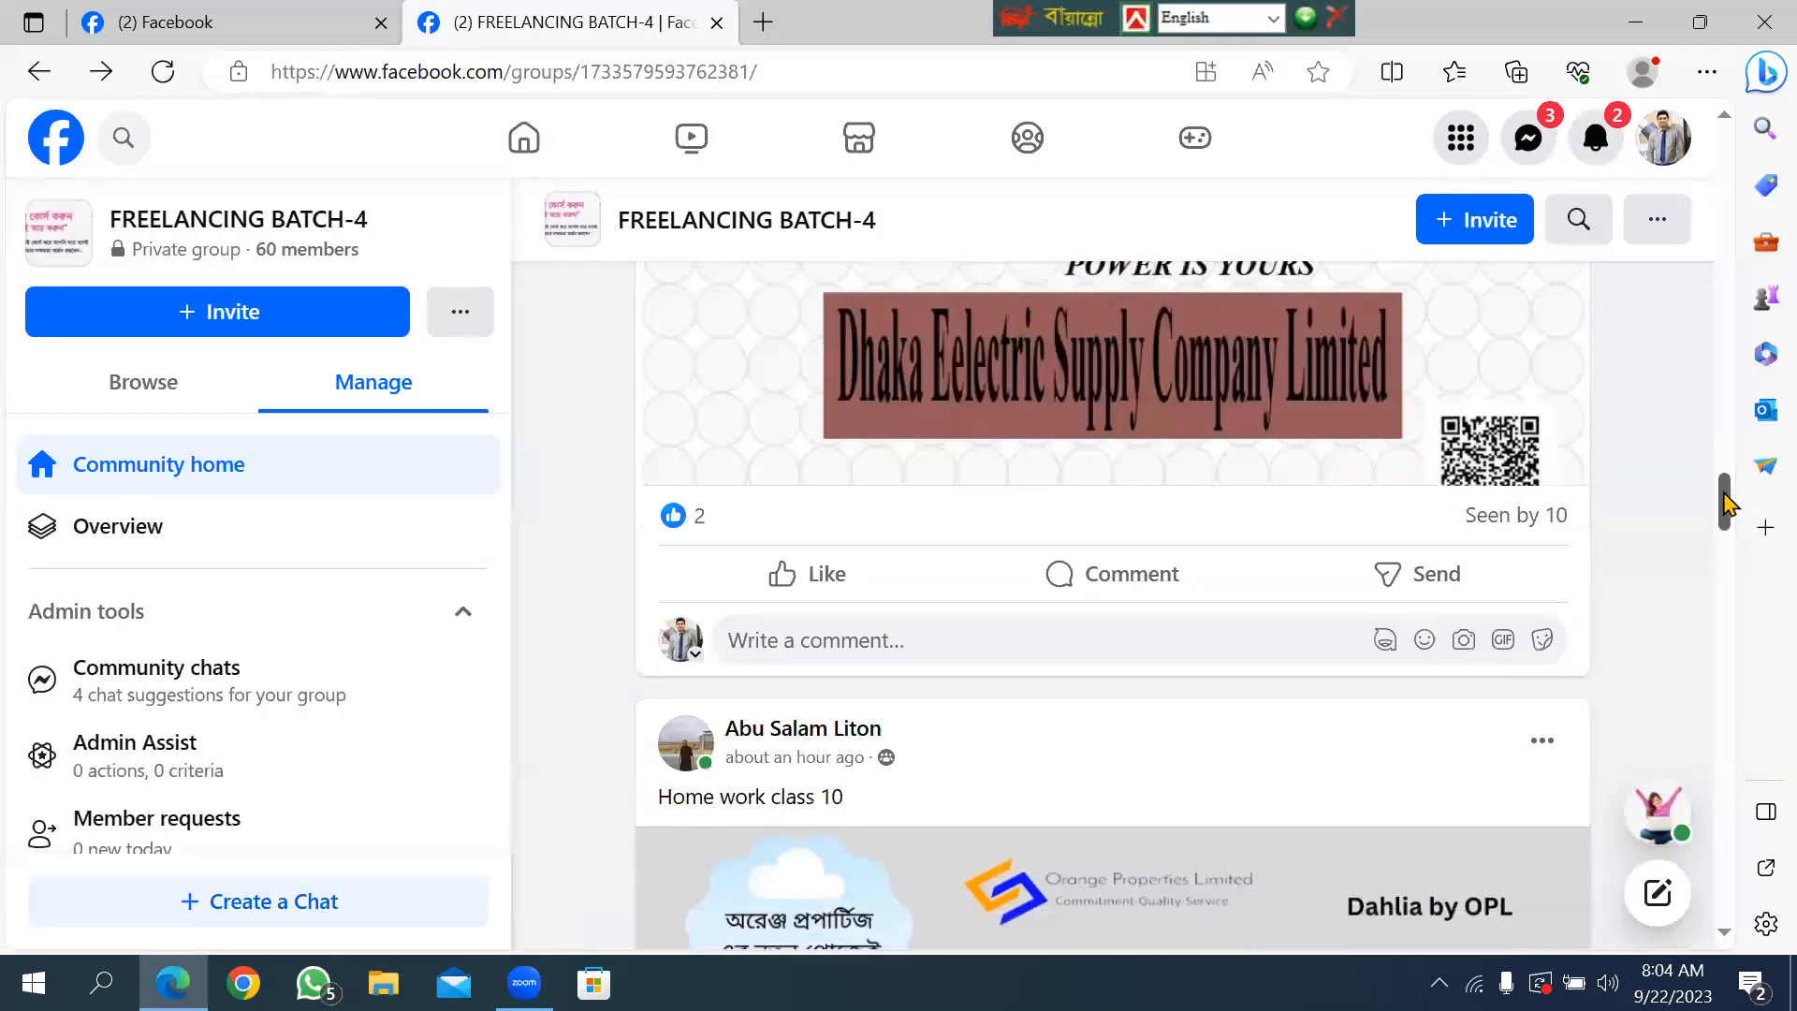
{"action": "left_click", "coordinate": [791, 534]}
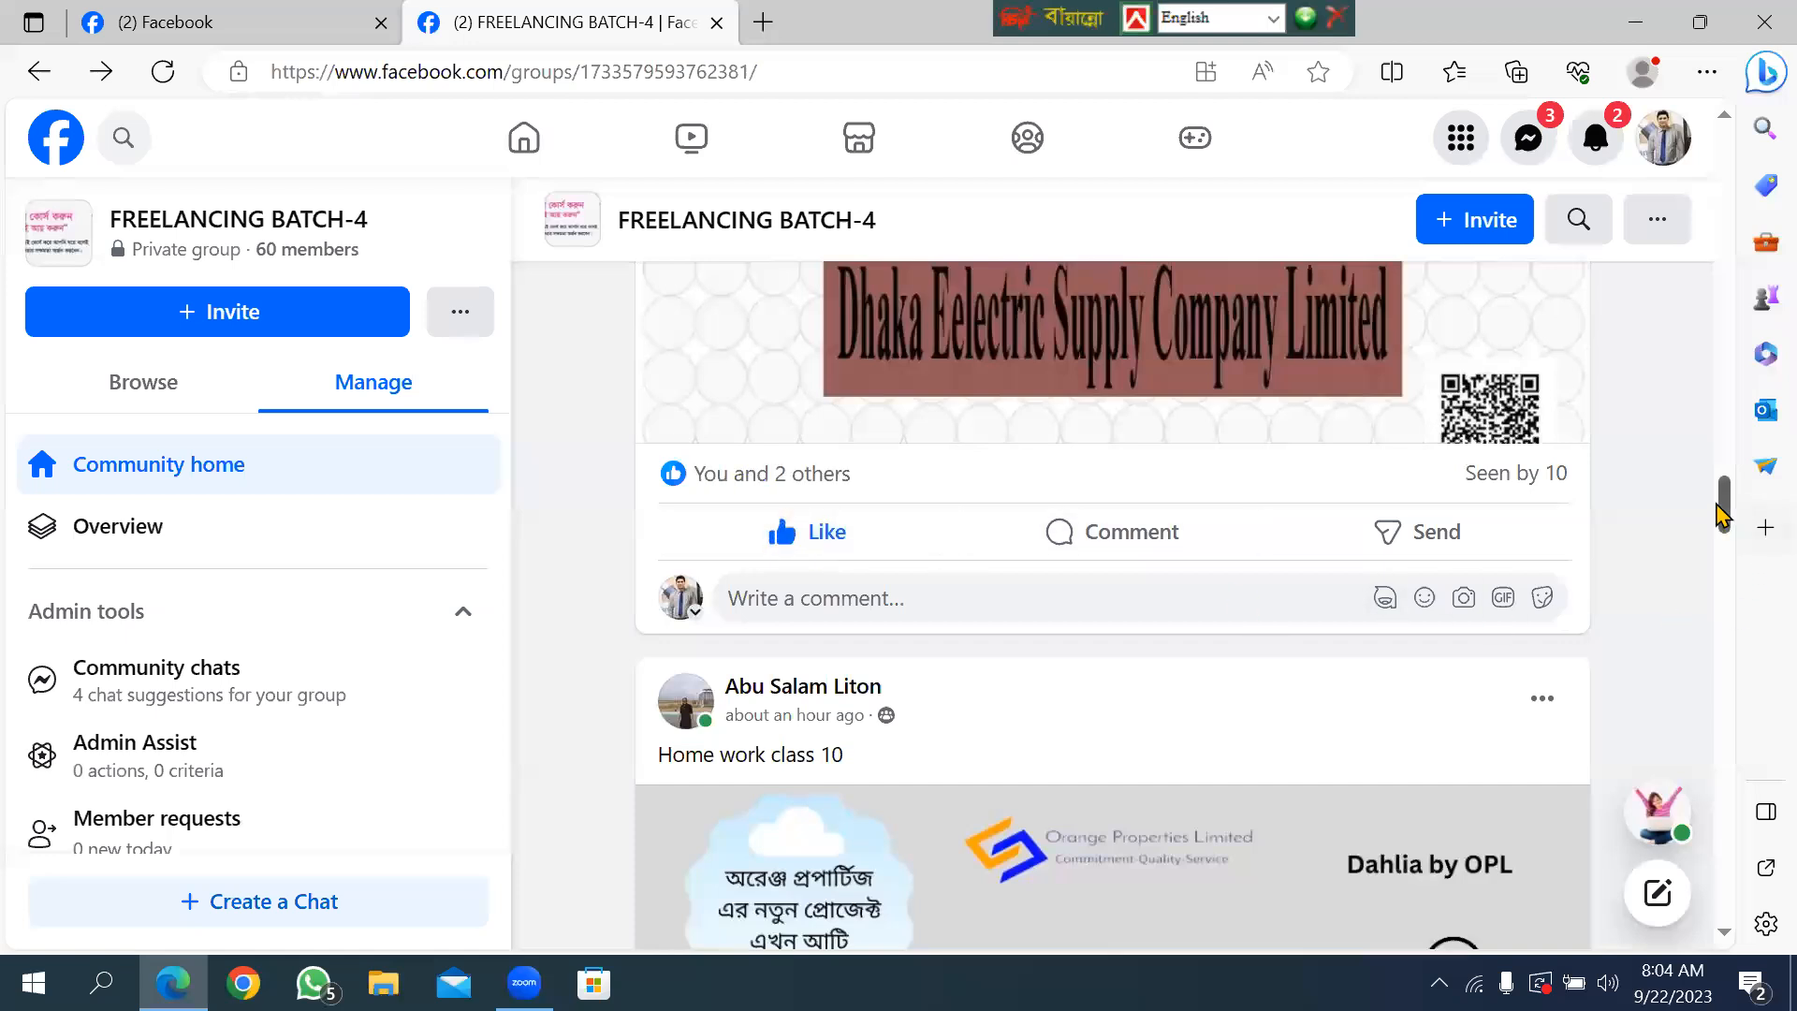
Look over the Orange Properties designs in the "Home work class 10" post and like the post.
{"action": "left_click_drag", "start_coordinate": [1722, 519], "coordinate": [1711, 557]}
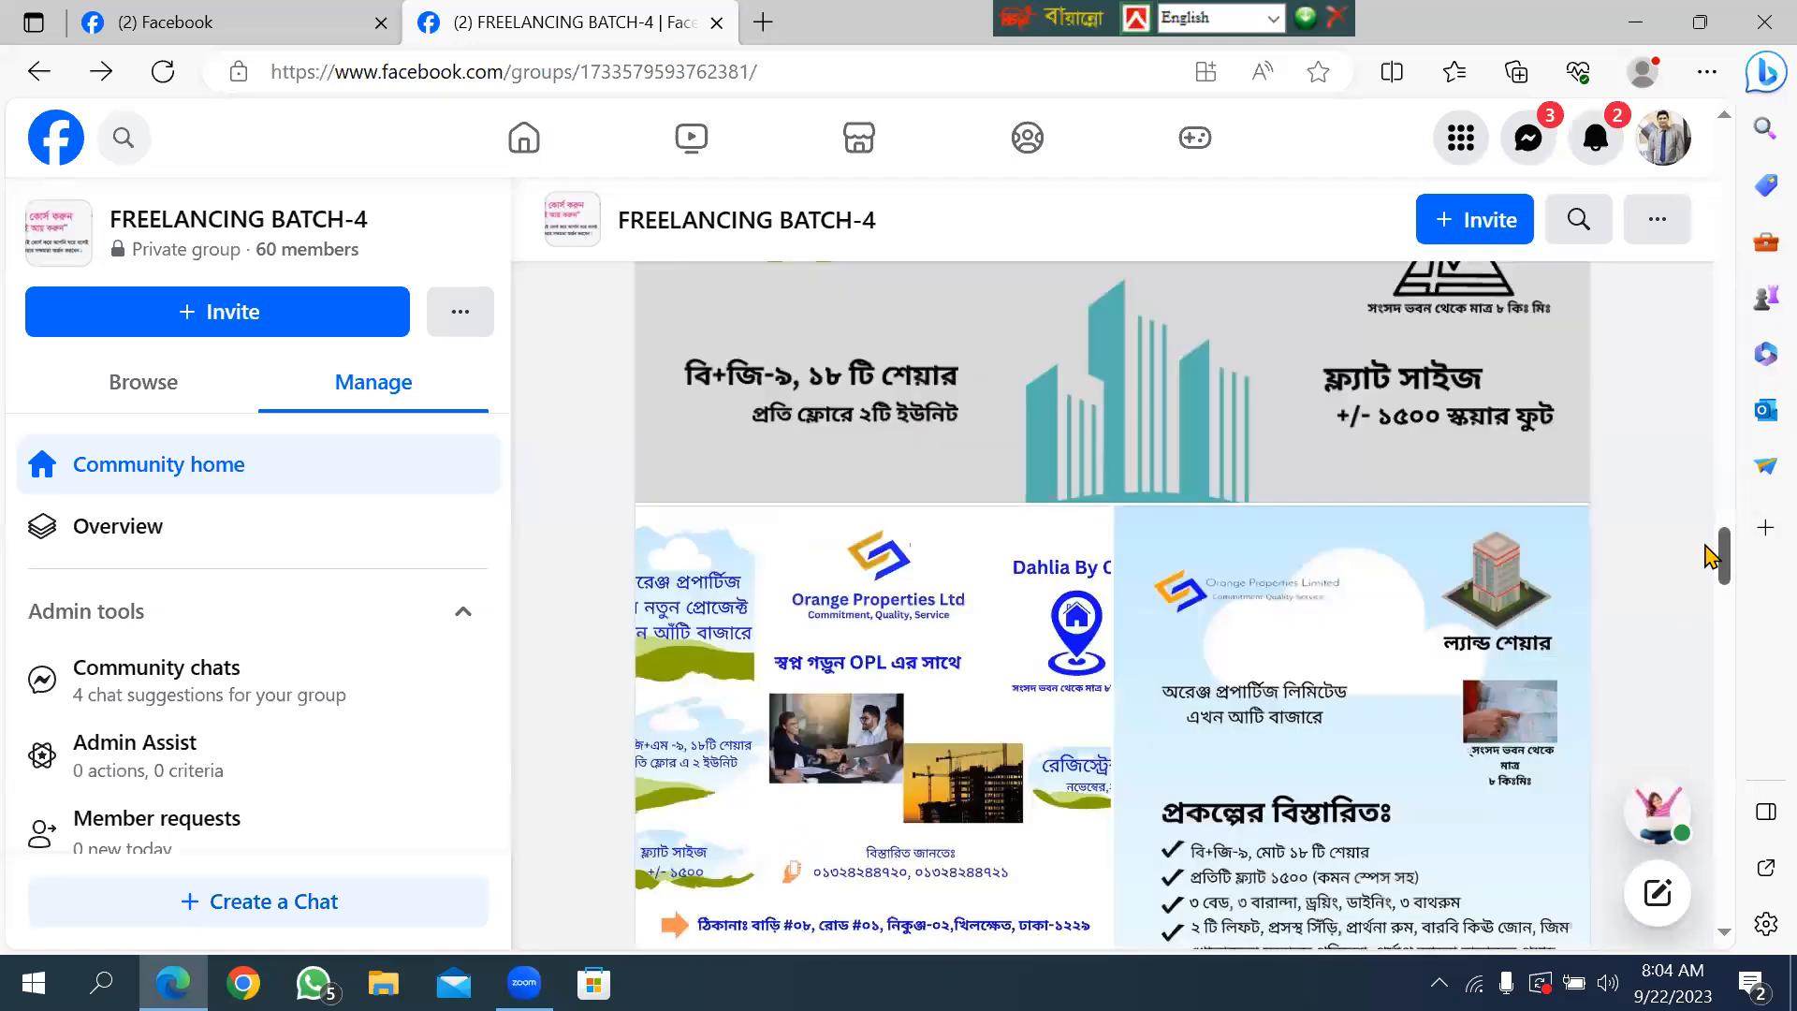
{"action": "scroll", "coordinate": [1711, 557], "scroll_direction": "up", "scroll_amount": 10}
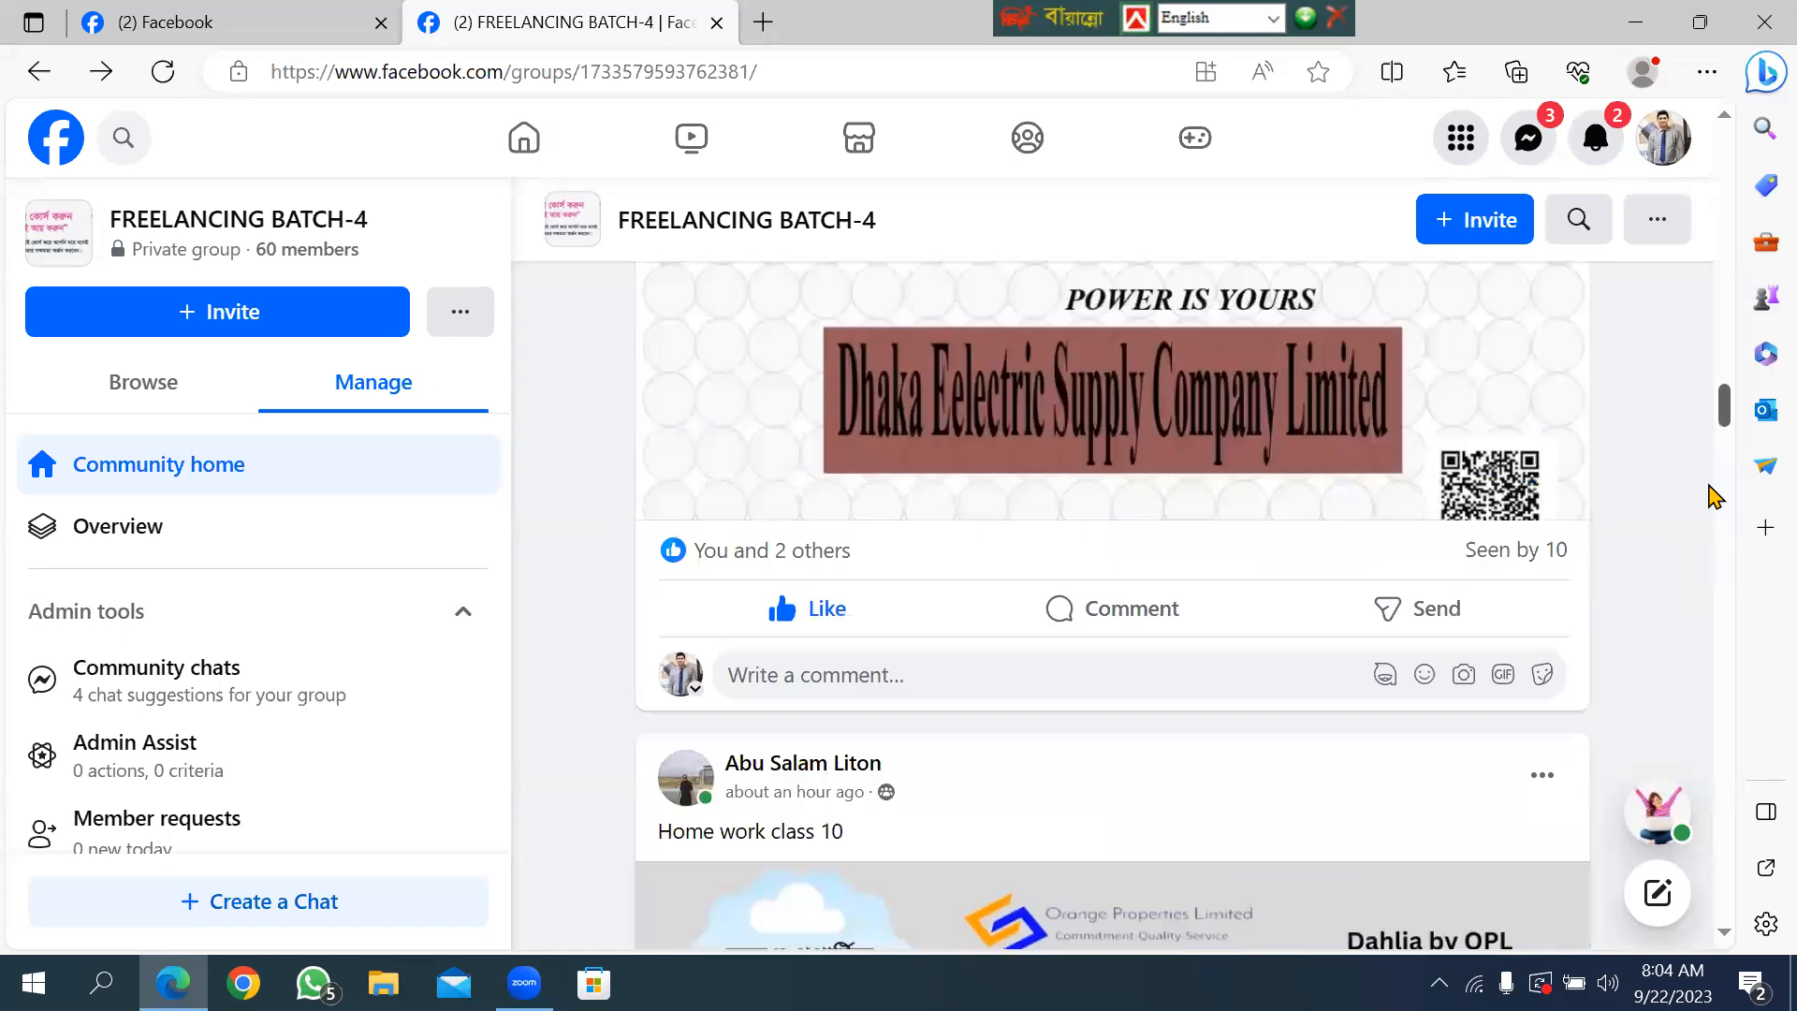
{"action": "scroll", "coordinate": [1711, 476], "scroll_direction": "up", "scroll_amount": 1}
{"action": "scroll", "coordinate": [1712, 465], "scroll_direction": "up", "scroll_amount": 5}
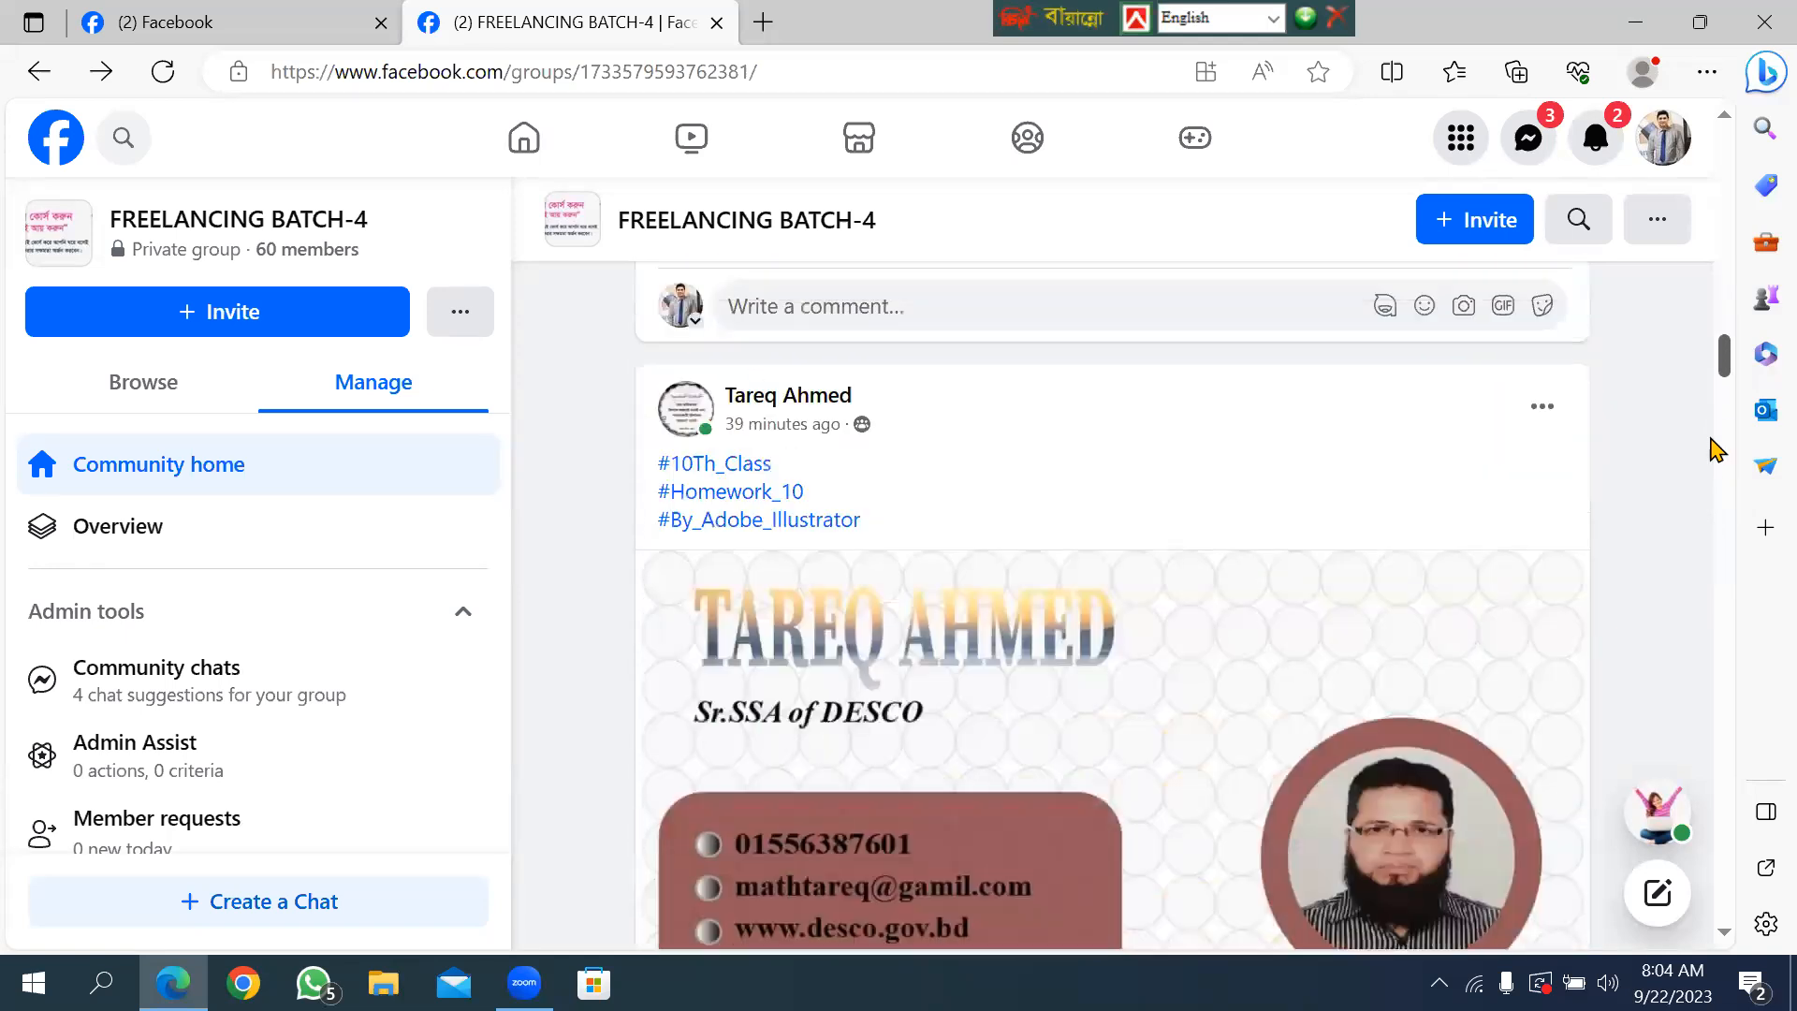
{"action": "scroll", "coordinate": [1709, 473], "scroll_direction": "down", "scroll_amount": 9}
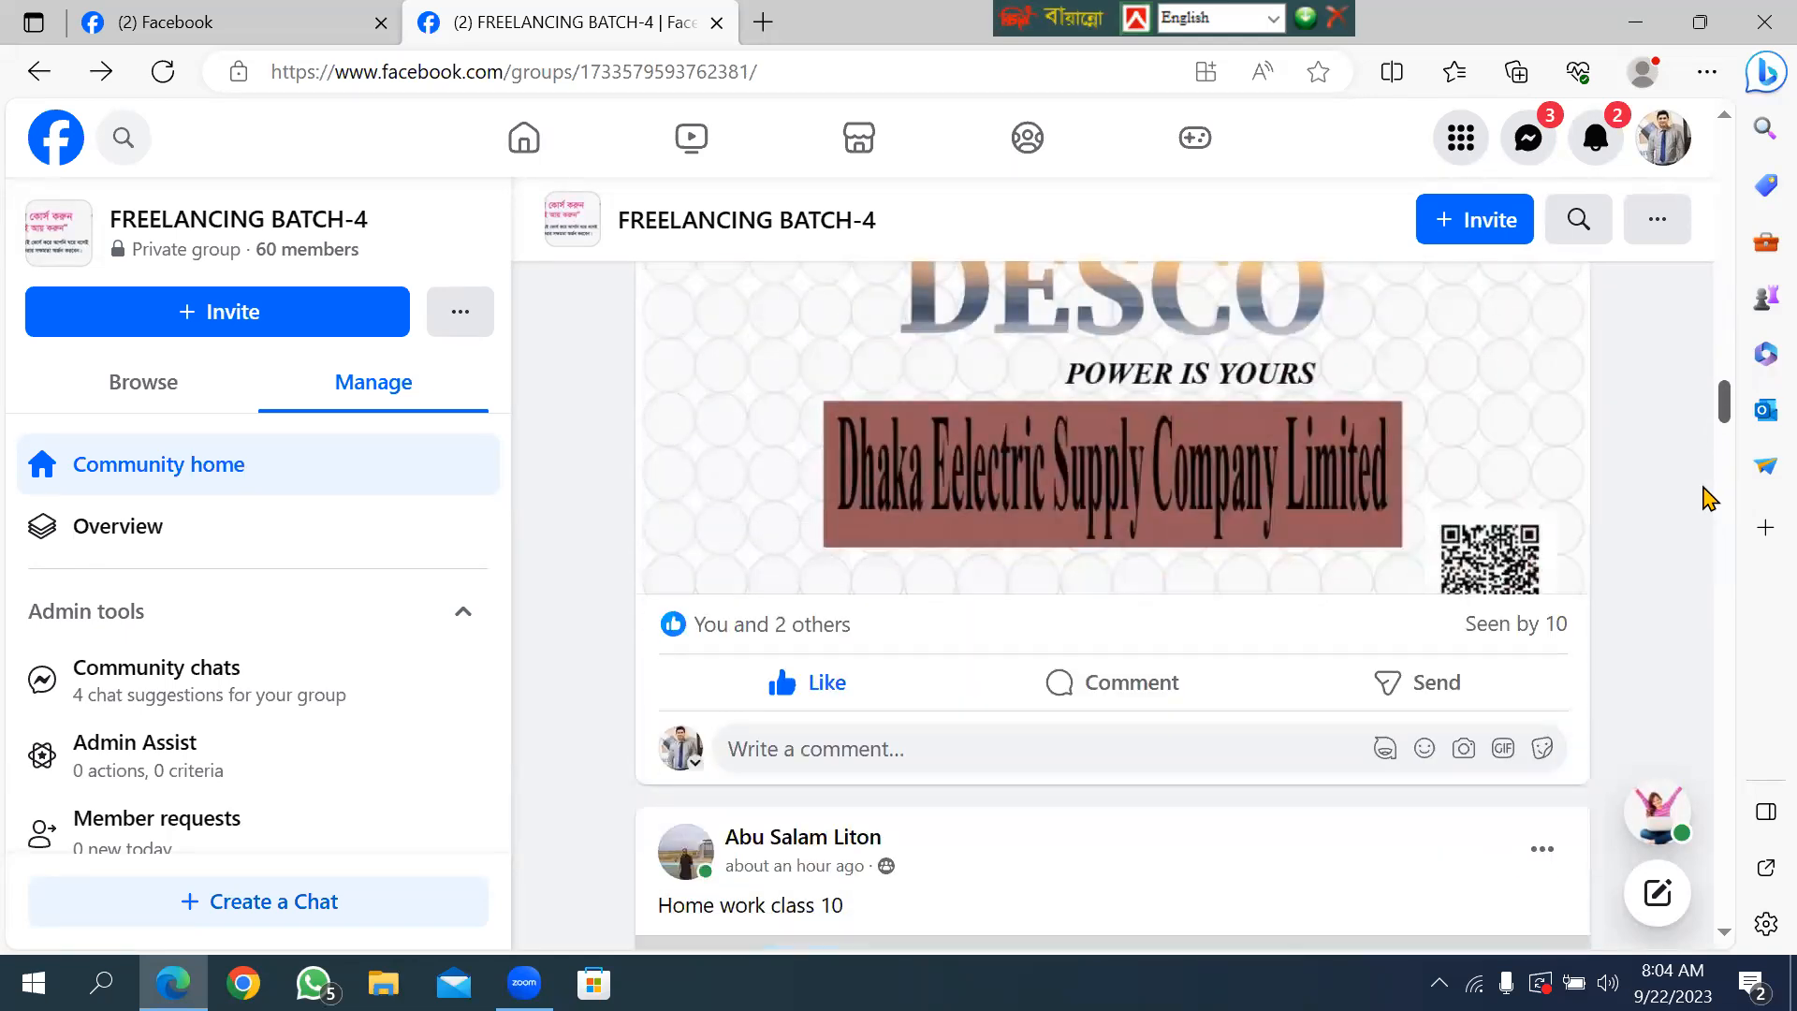
{"action": "scroll", "coordinate": [1708, 524], "scroll_direction": "down", "scroll_amount": 10}
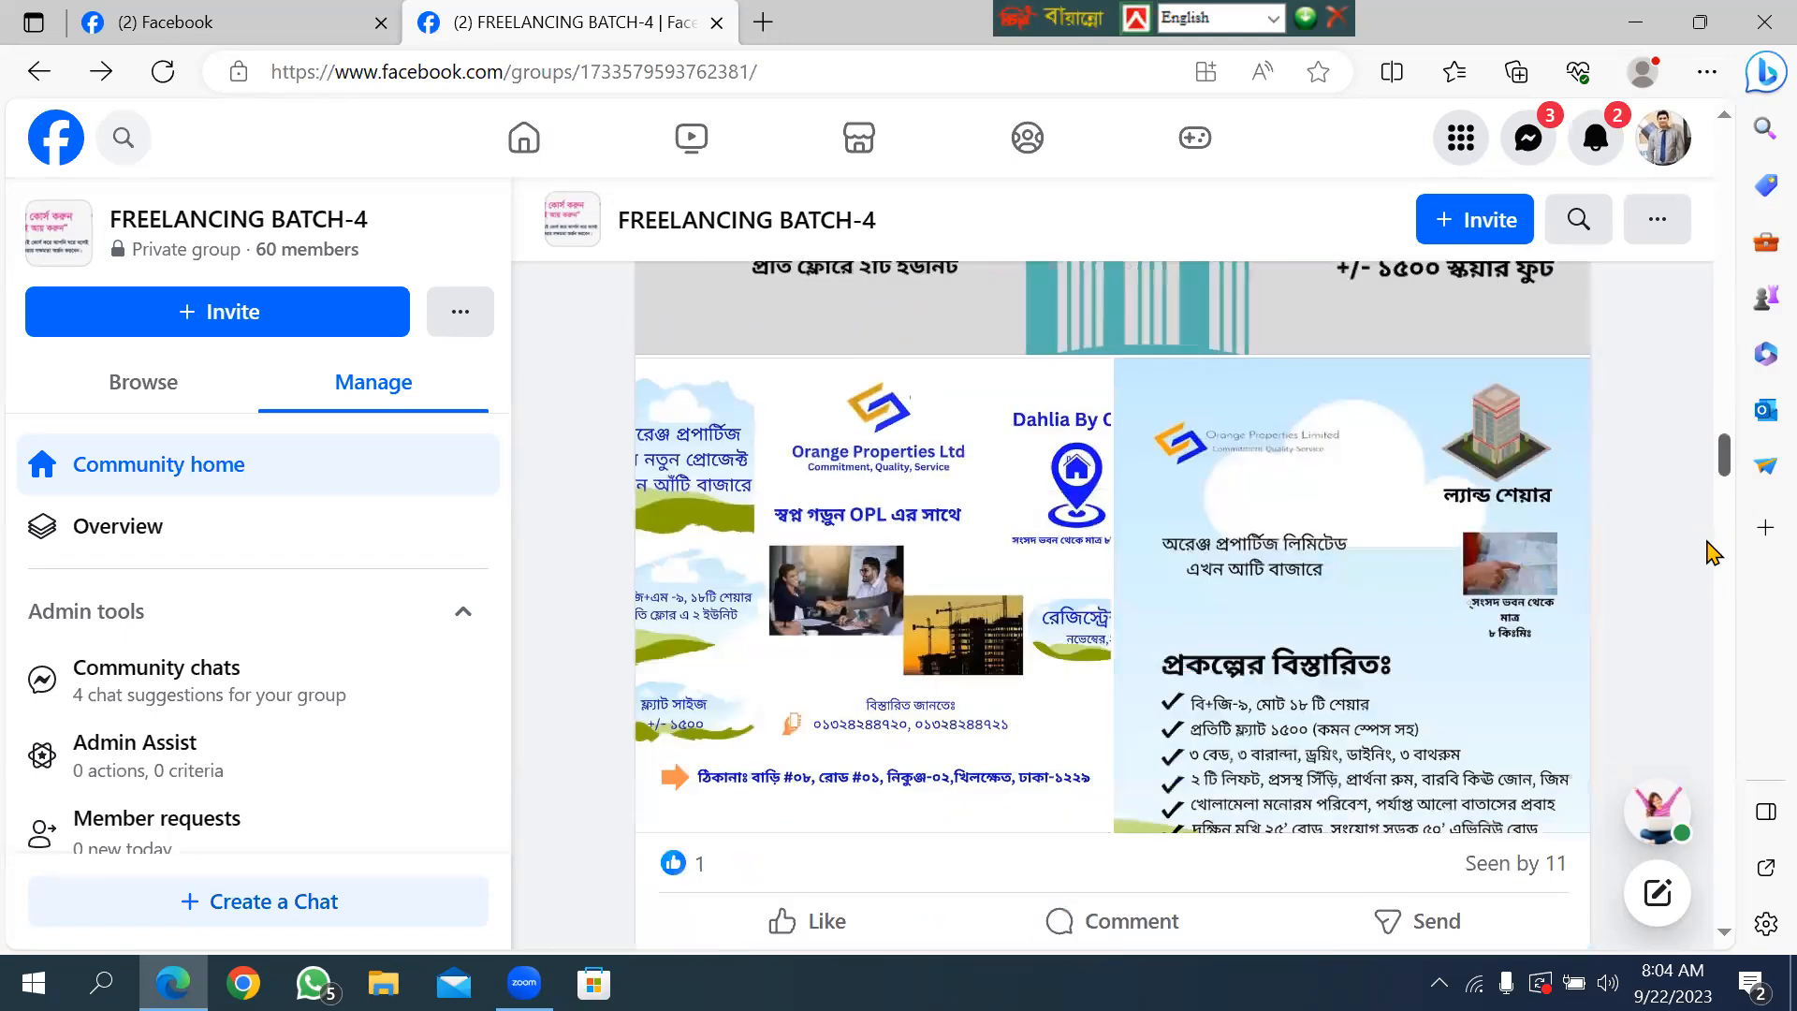
{"action": "scroll", "coordinate": [1712, 552], "scroll_direction": "up", "scroll_amount": 5}
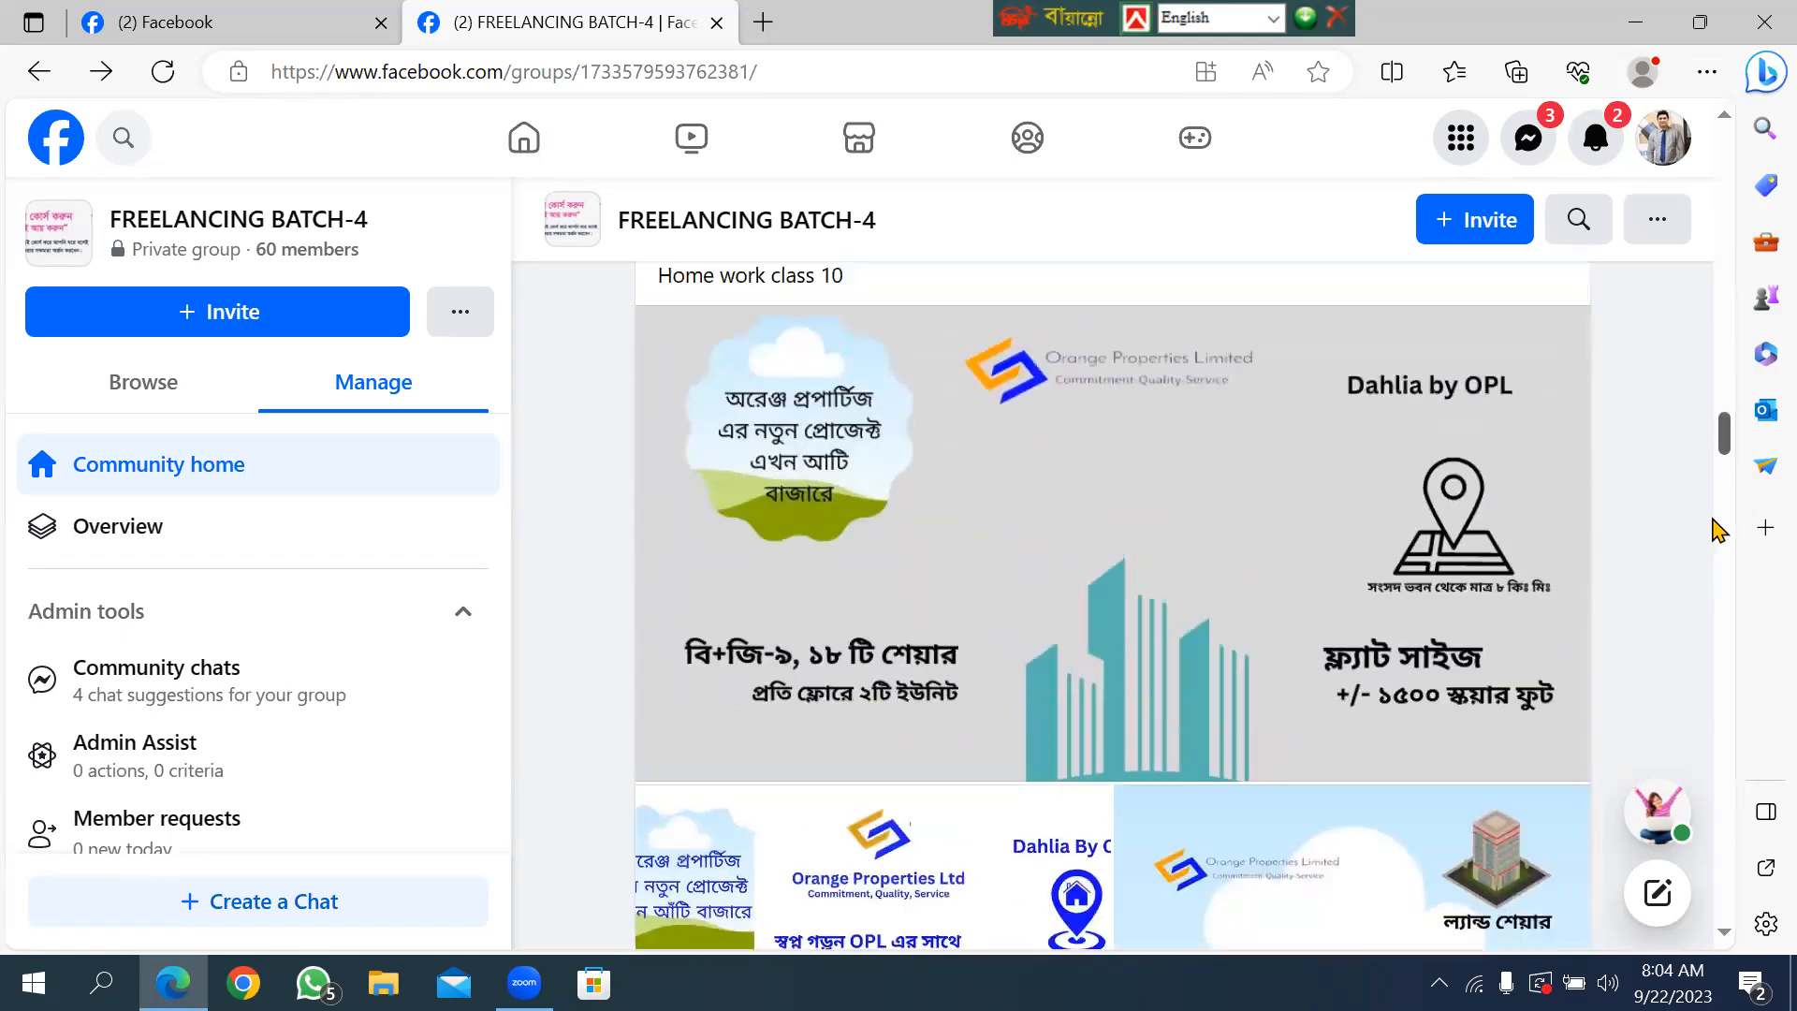
{"action": "scroll", "coordinate": [1716, 529], "scroll_direction": "down", "scroll_amount": 5}
{"action": "left_click", "coordinate": [803, 585]}
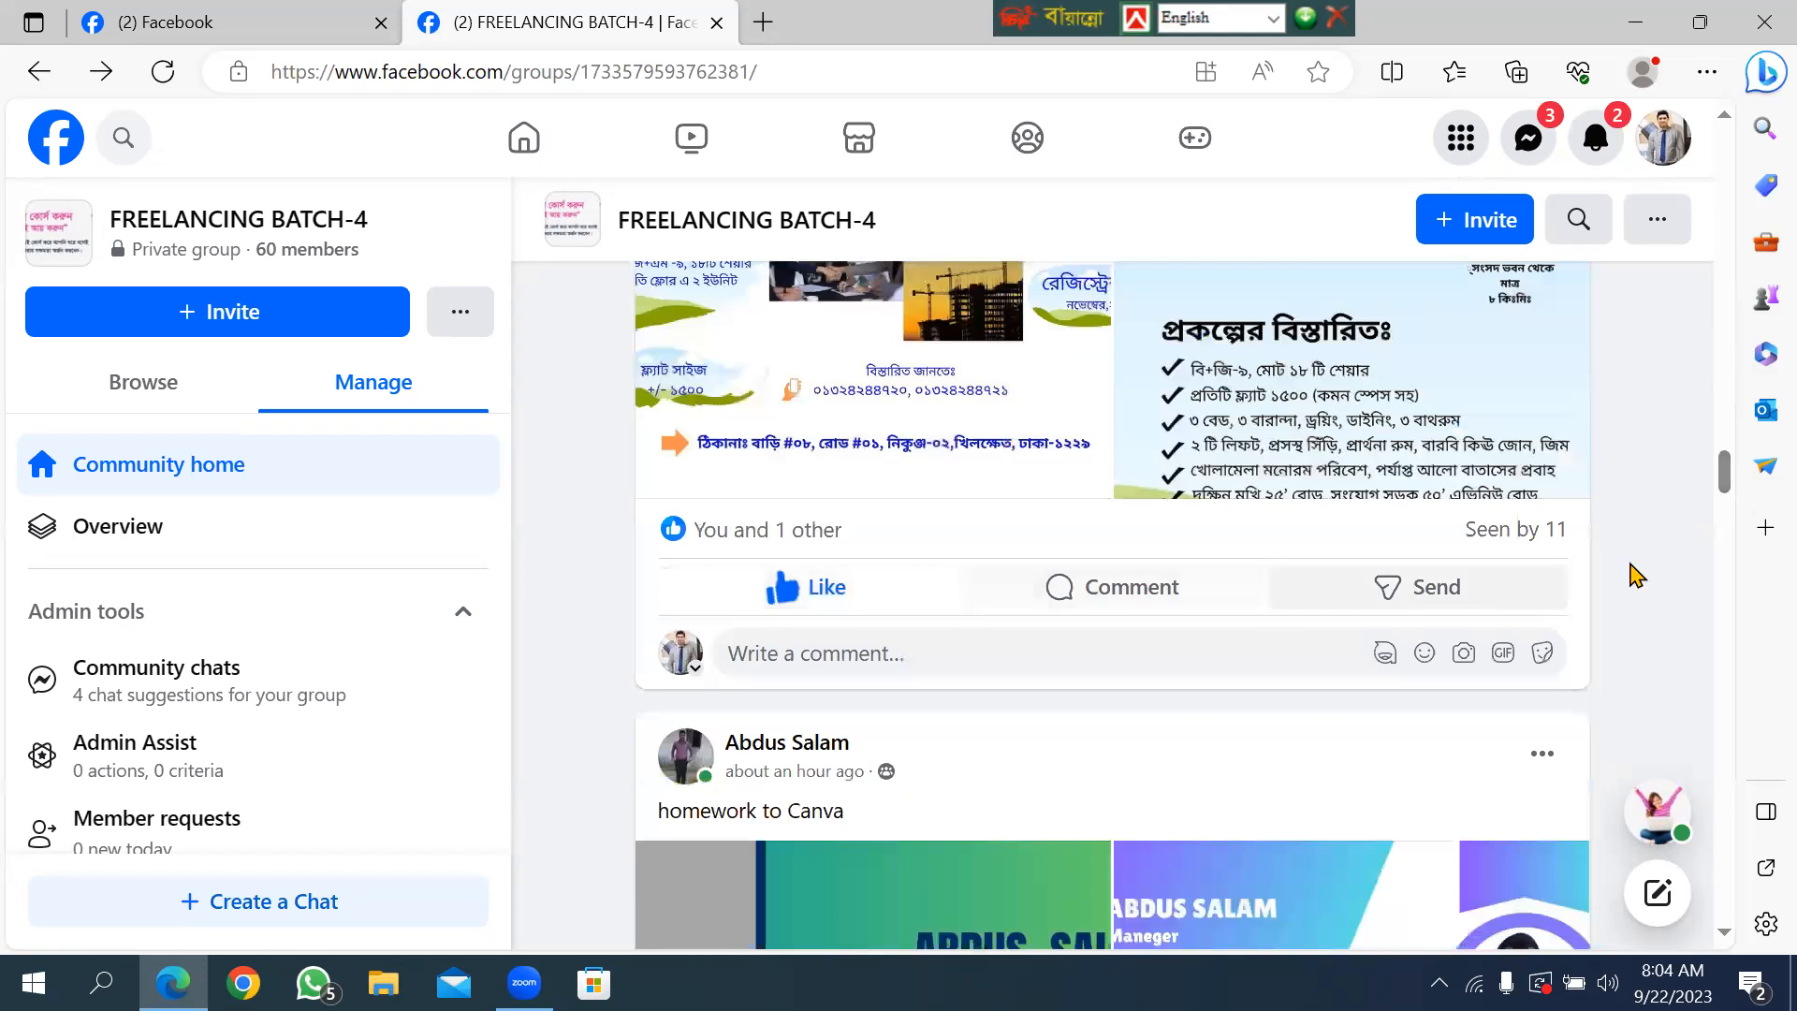
React to the "homework to Canva" post with the MF&Co and BM&Co business cards.
{"action": "left_click_drag", "start_coordinate": [1725, 470], "coordinate": [1727, 498]}
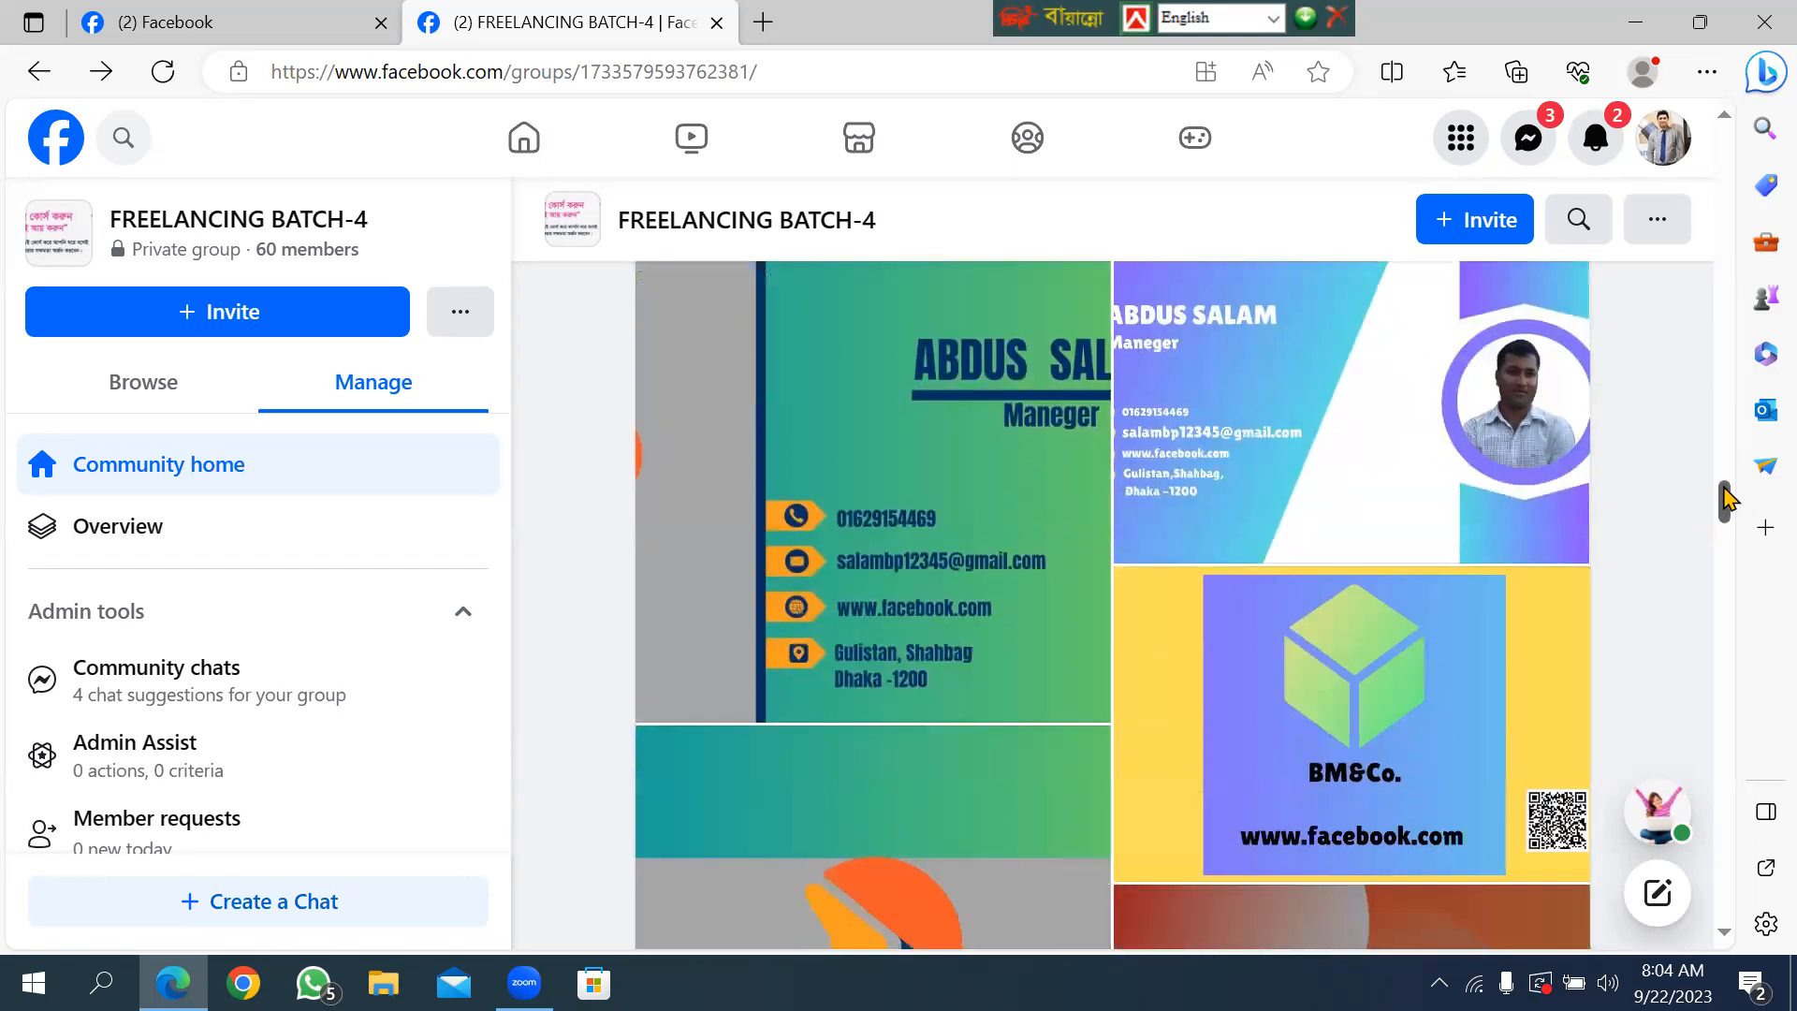
{"action": "scroll", "coordinate": [1521, 644], "scroll_direction": "down", "scroll_amount": 5}
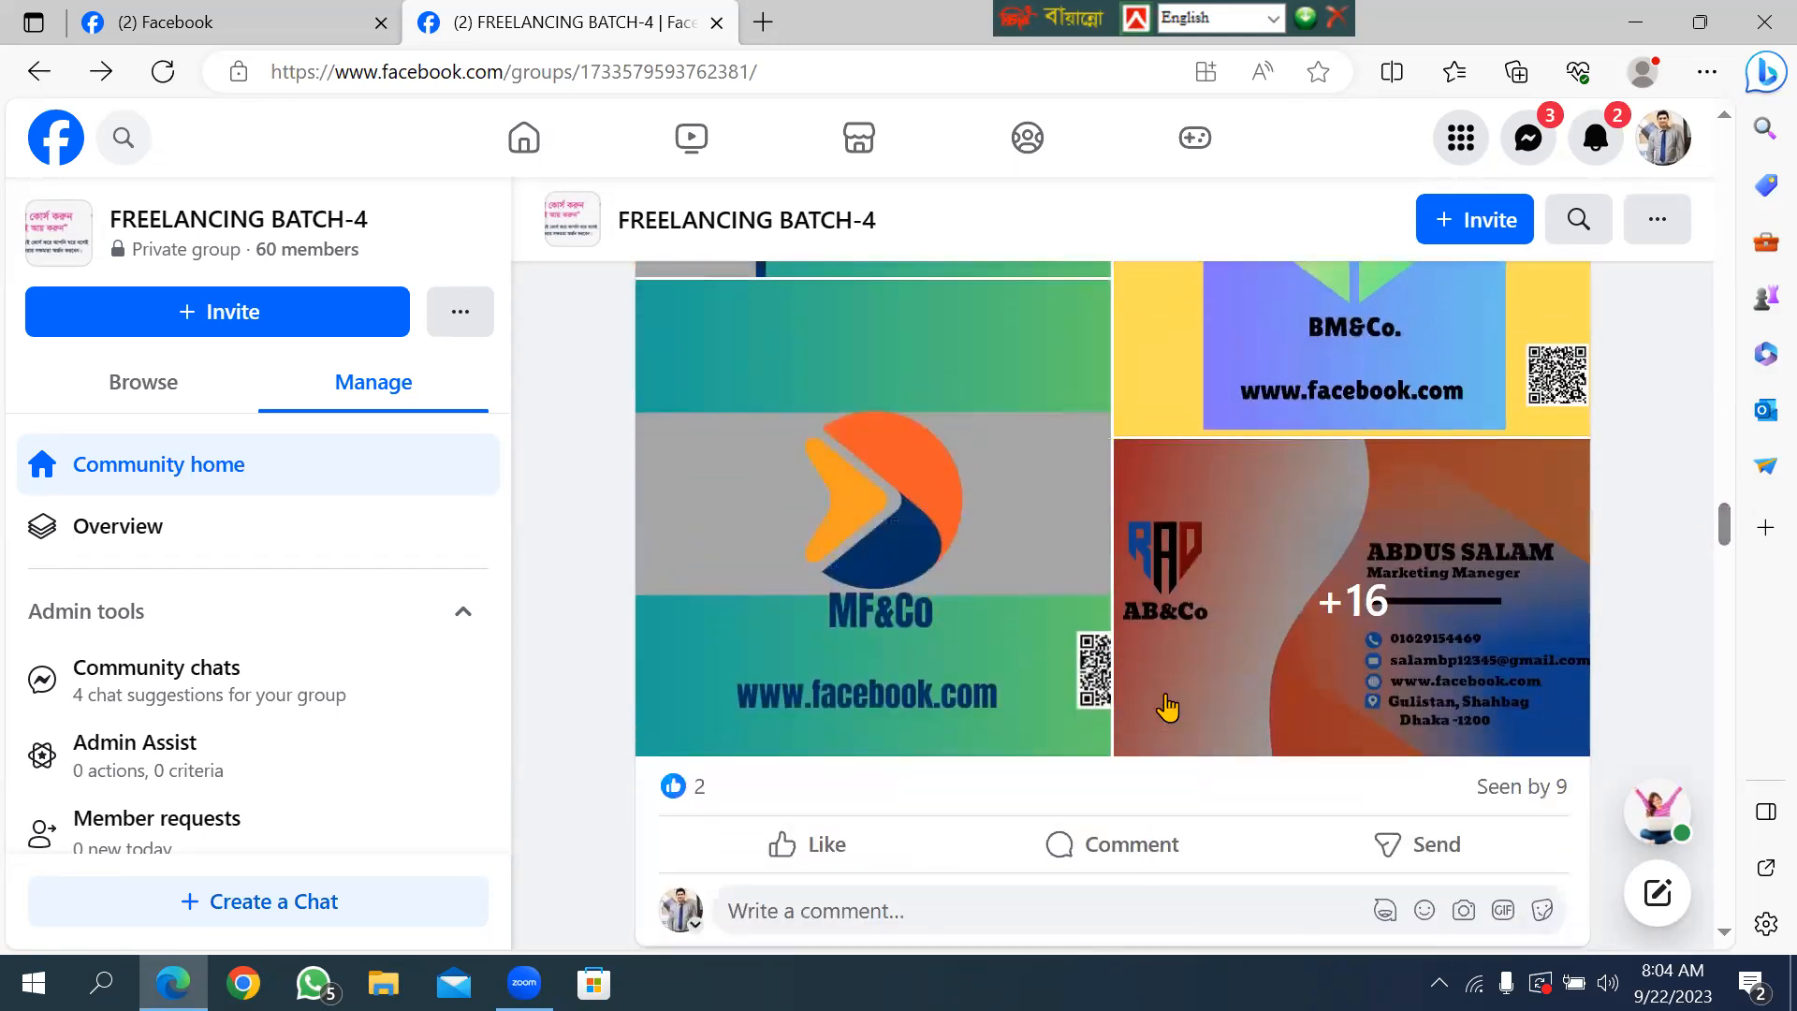
{"action": "mouse_move", "coordinate": [781, 844]}
{"action": "left_click", "coordinate": [758, 798]}
Go through the business card photos of the "homework to Canva" post at full size, starting from the AB&Co card.
{"action": "left_click", "coordinate": [1273, 551]}
{"action": "left_click", "coordinate": [1066, 525]}
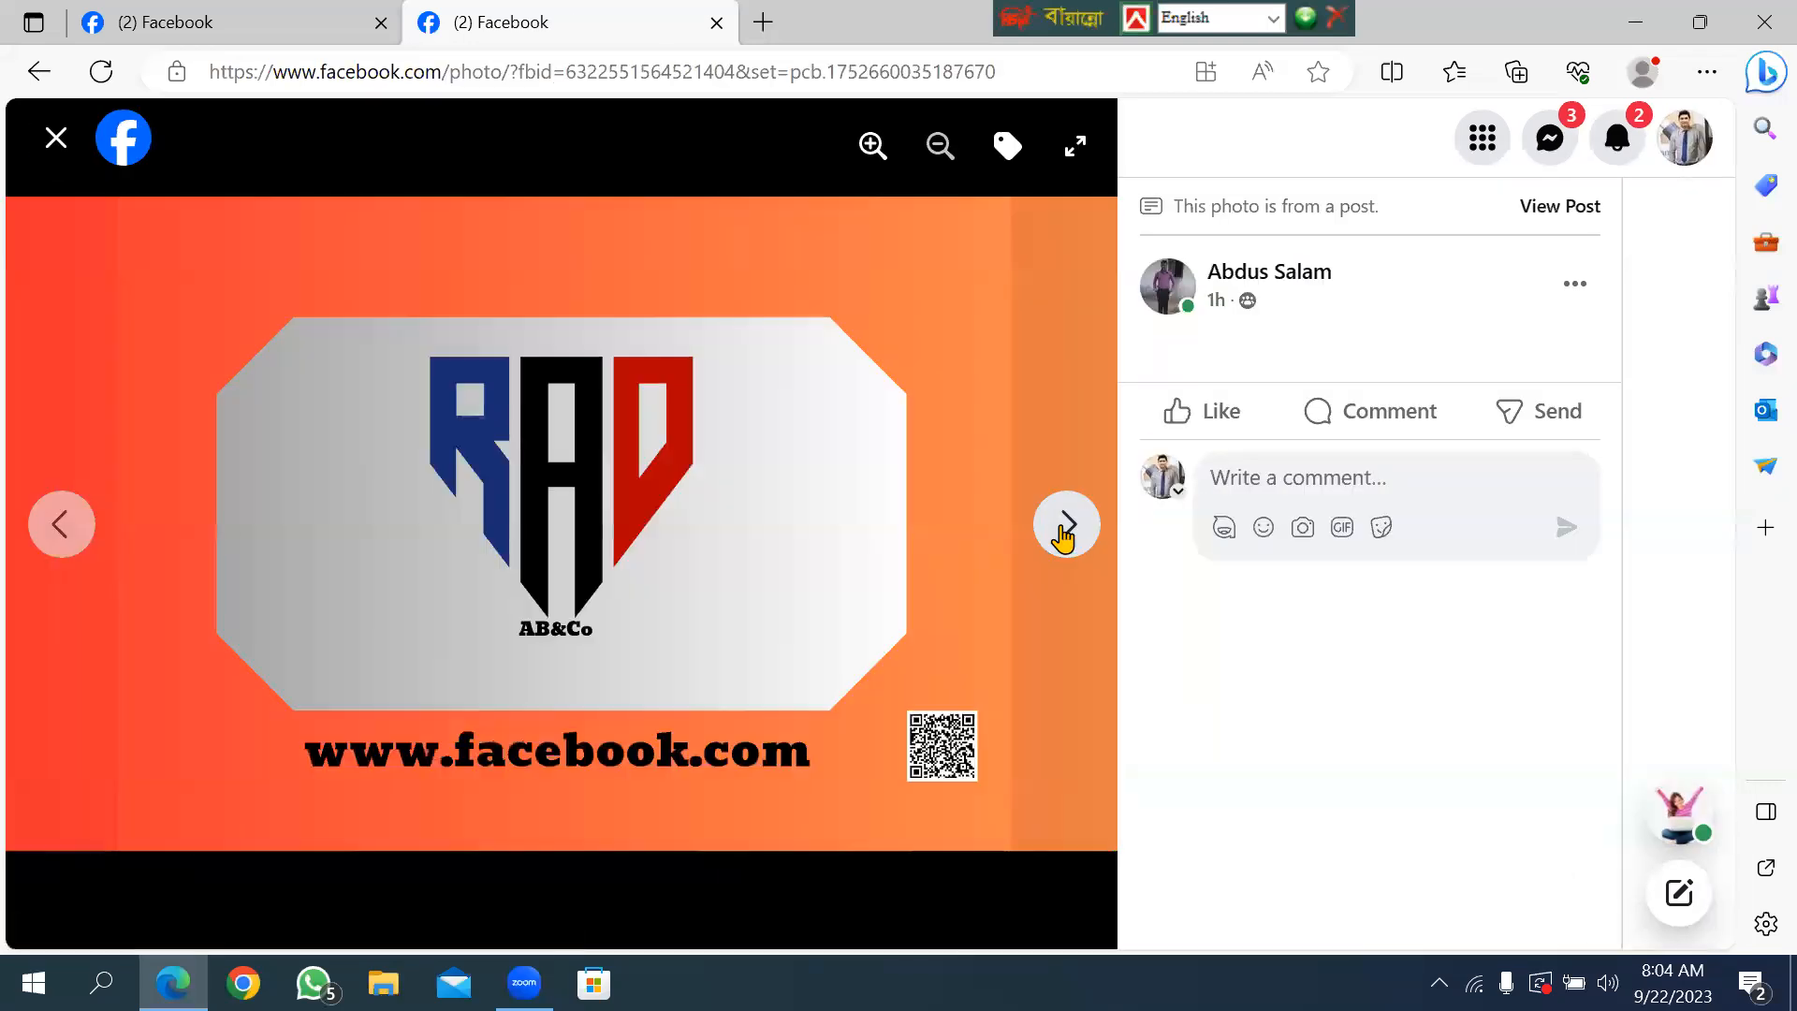
{"action": "left_click", "coordinate": [1064, 535]}
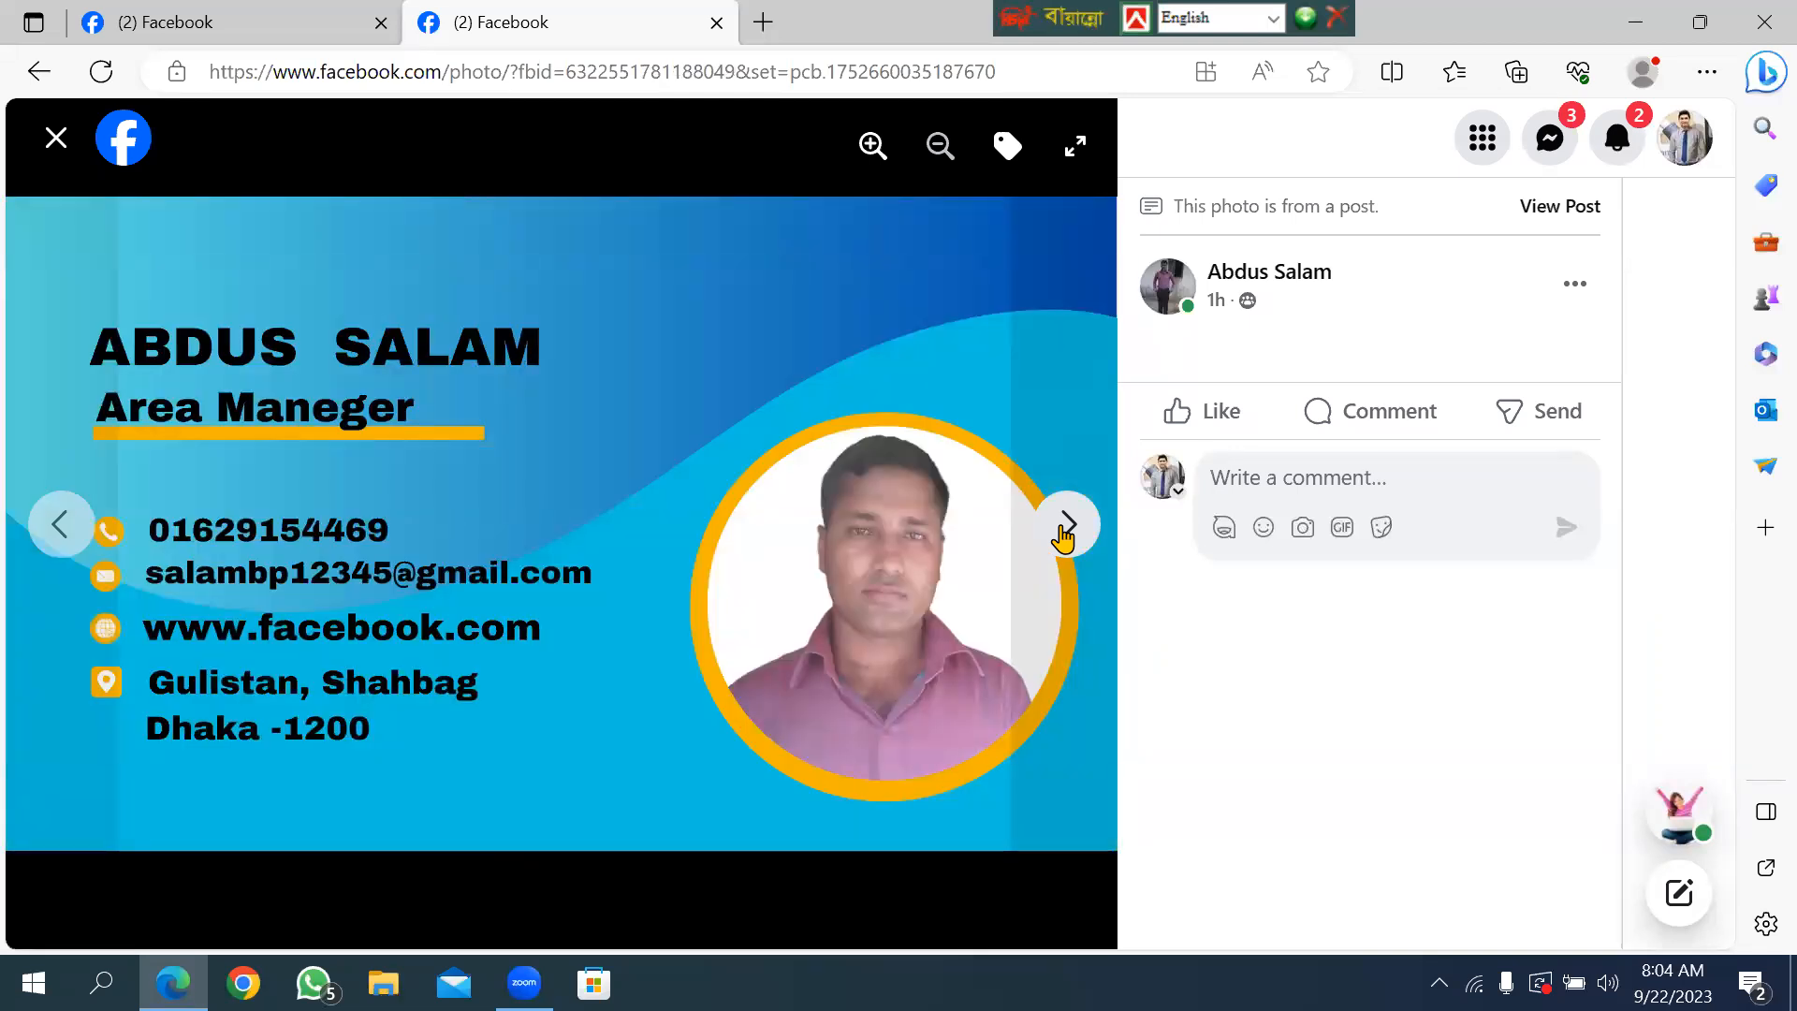
{"action": "left_click", "coordinate": [1064, 537]}
{"action": "left_click", "coordinate": [1064, 537]}
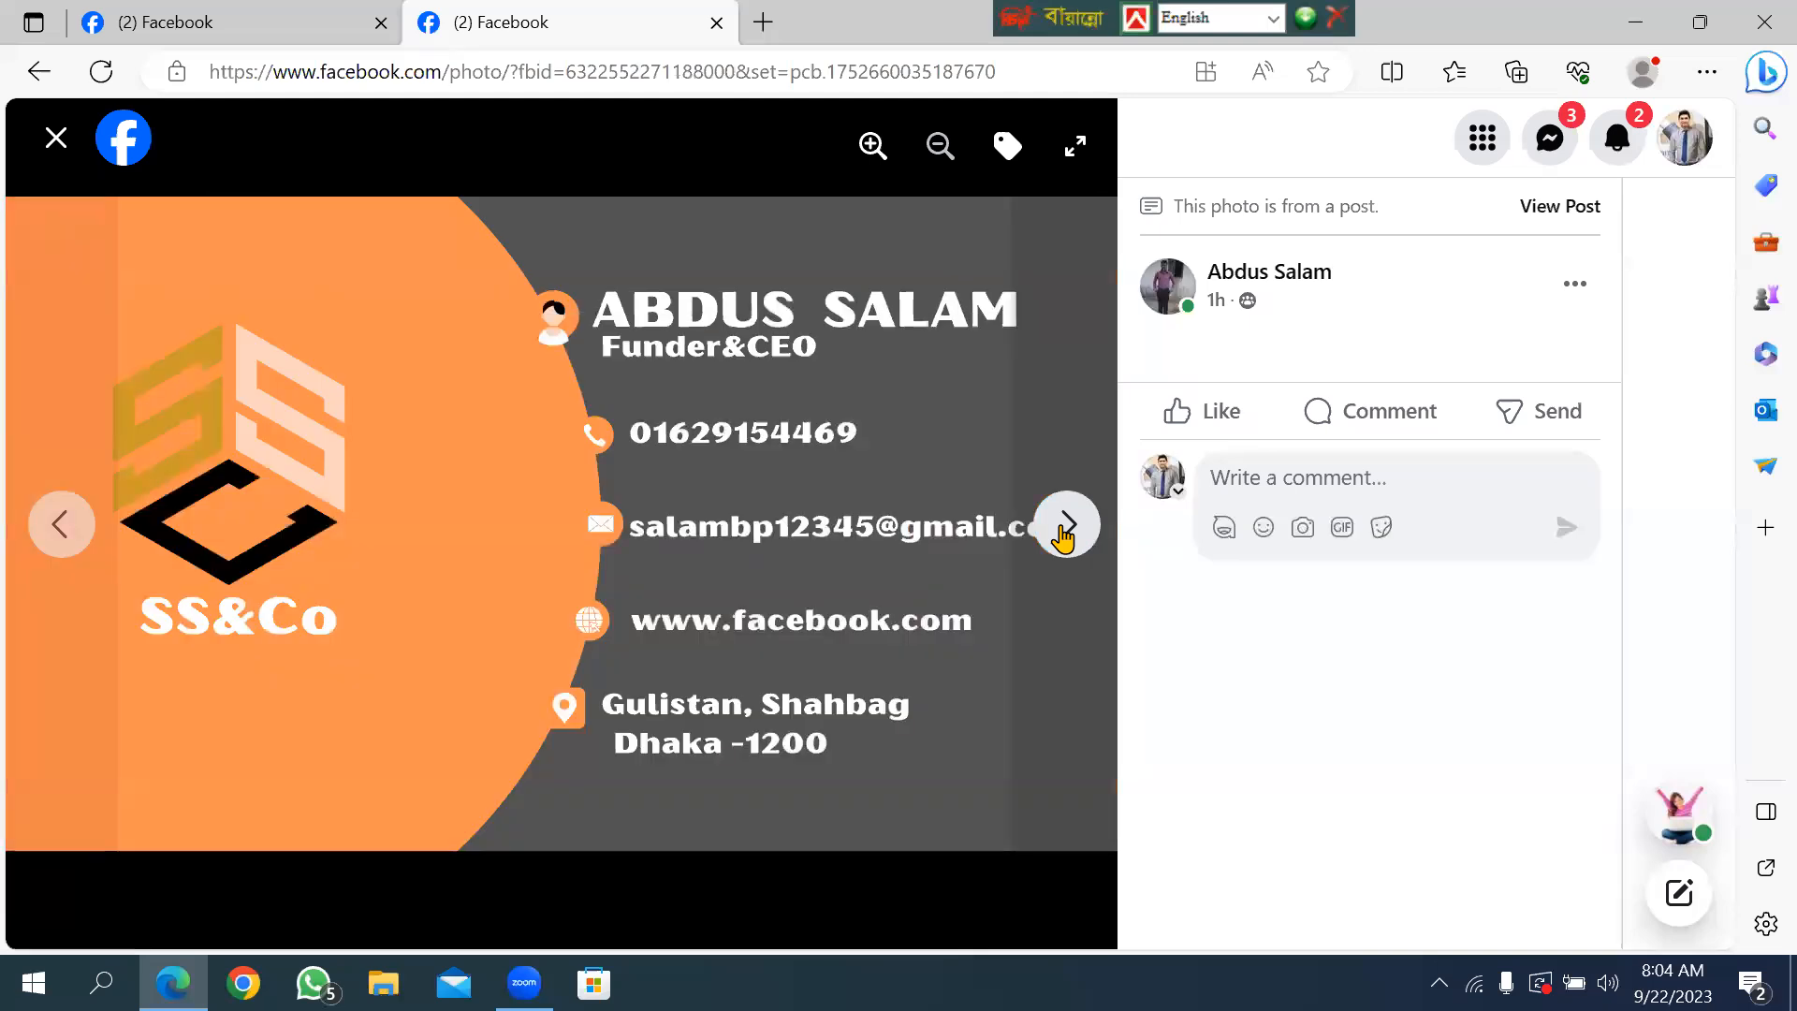
{"action": "left_click", "coordinate": [1064, 536]}
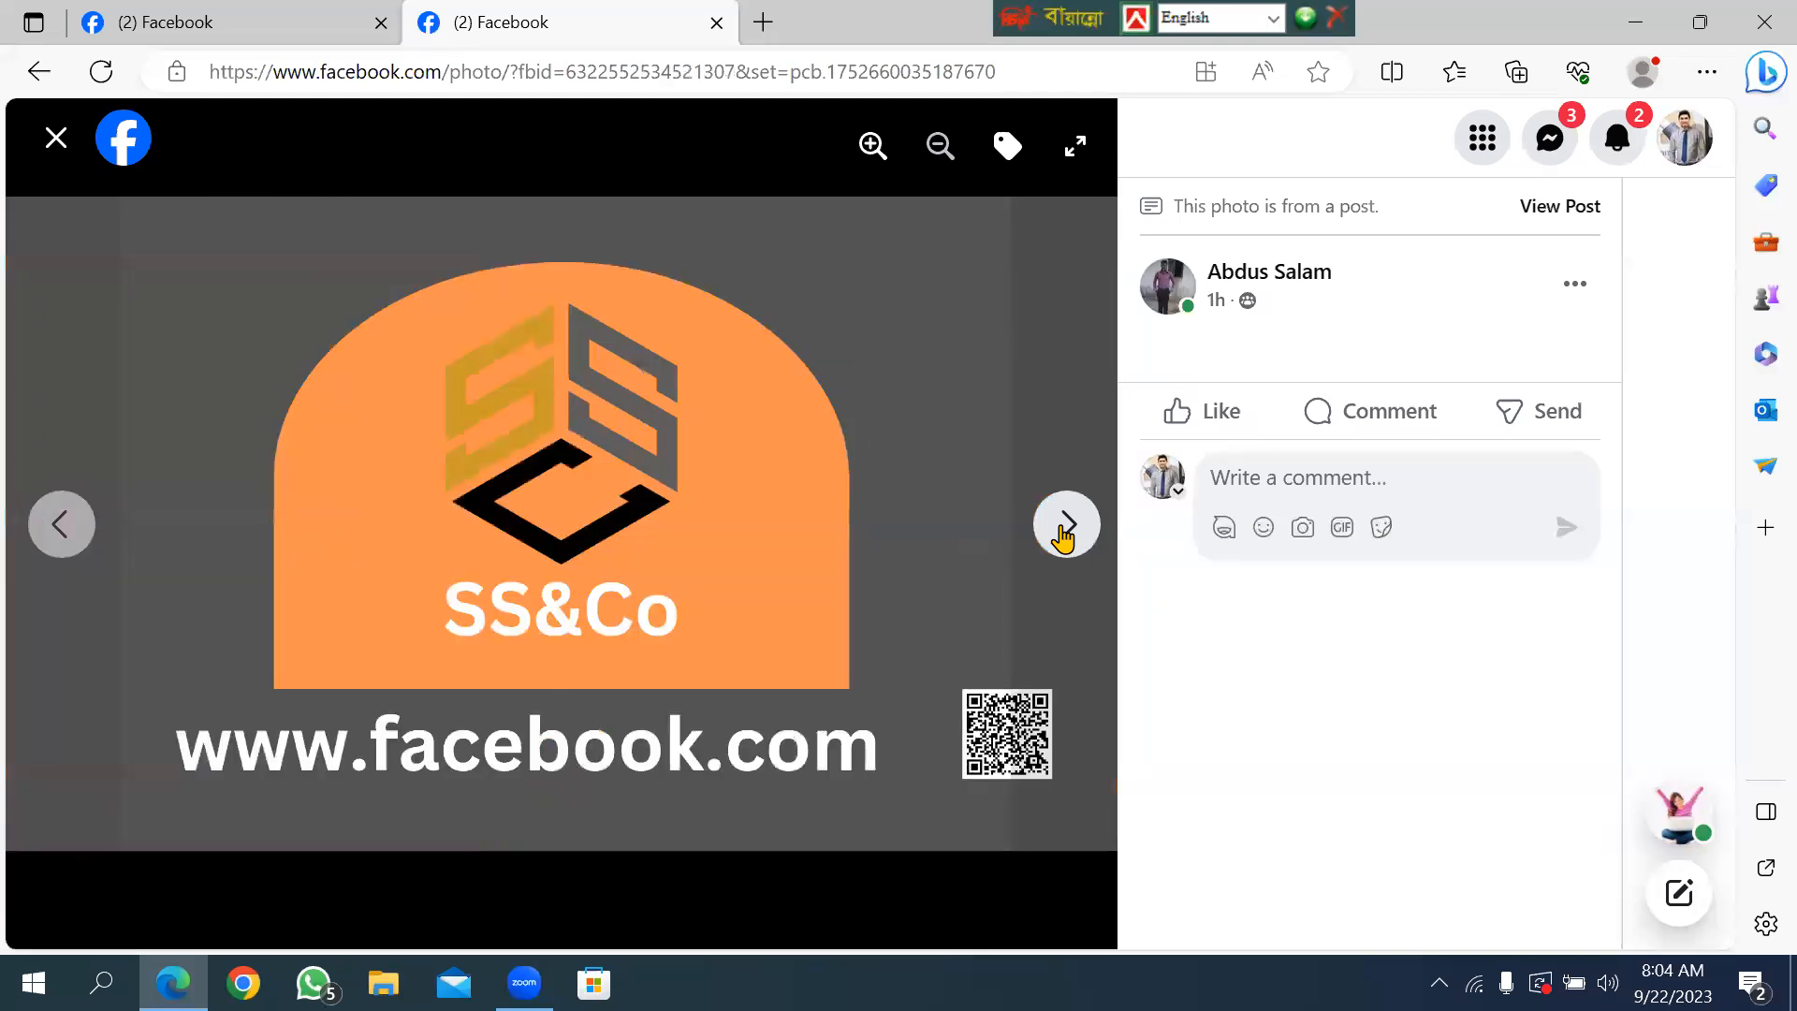
{"action": "left_click", "coordinate": [1064, 537]}
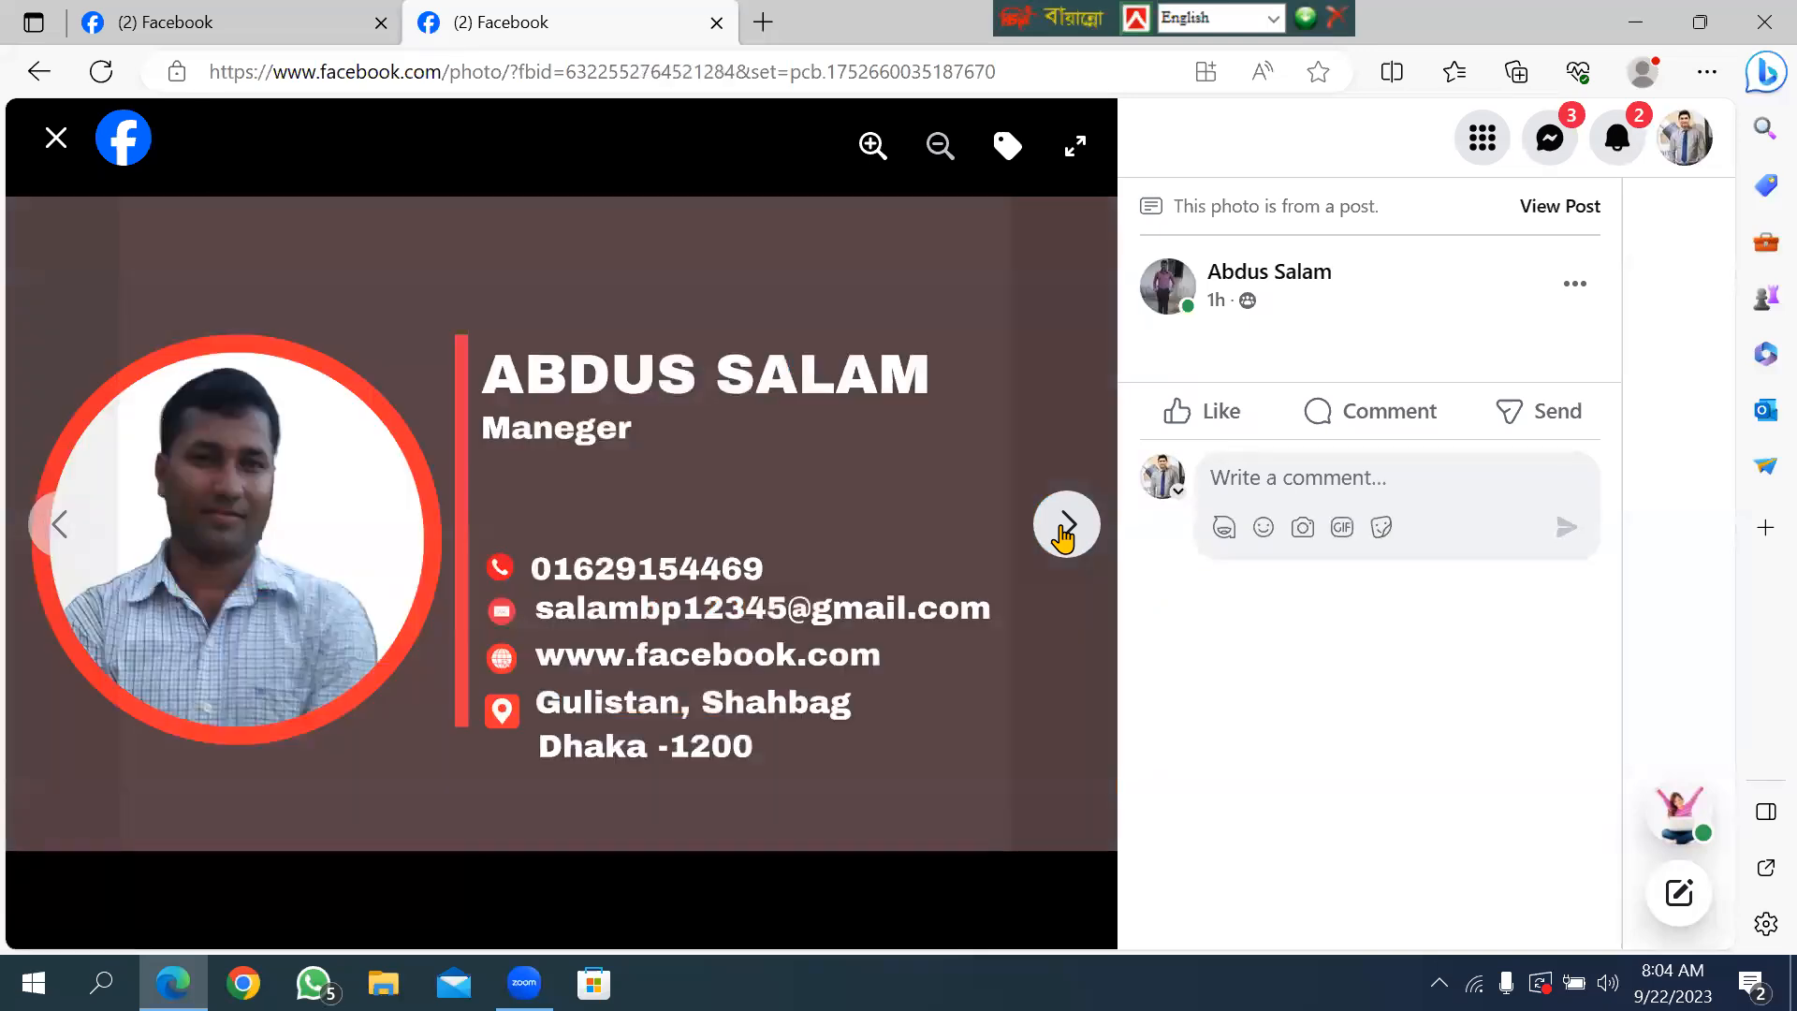
{"action": "left_click", "coordinate": [1064, 537]}
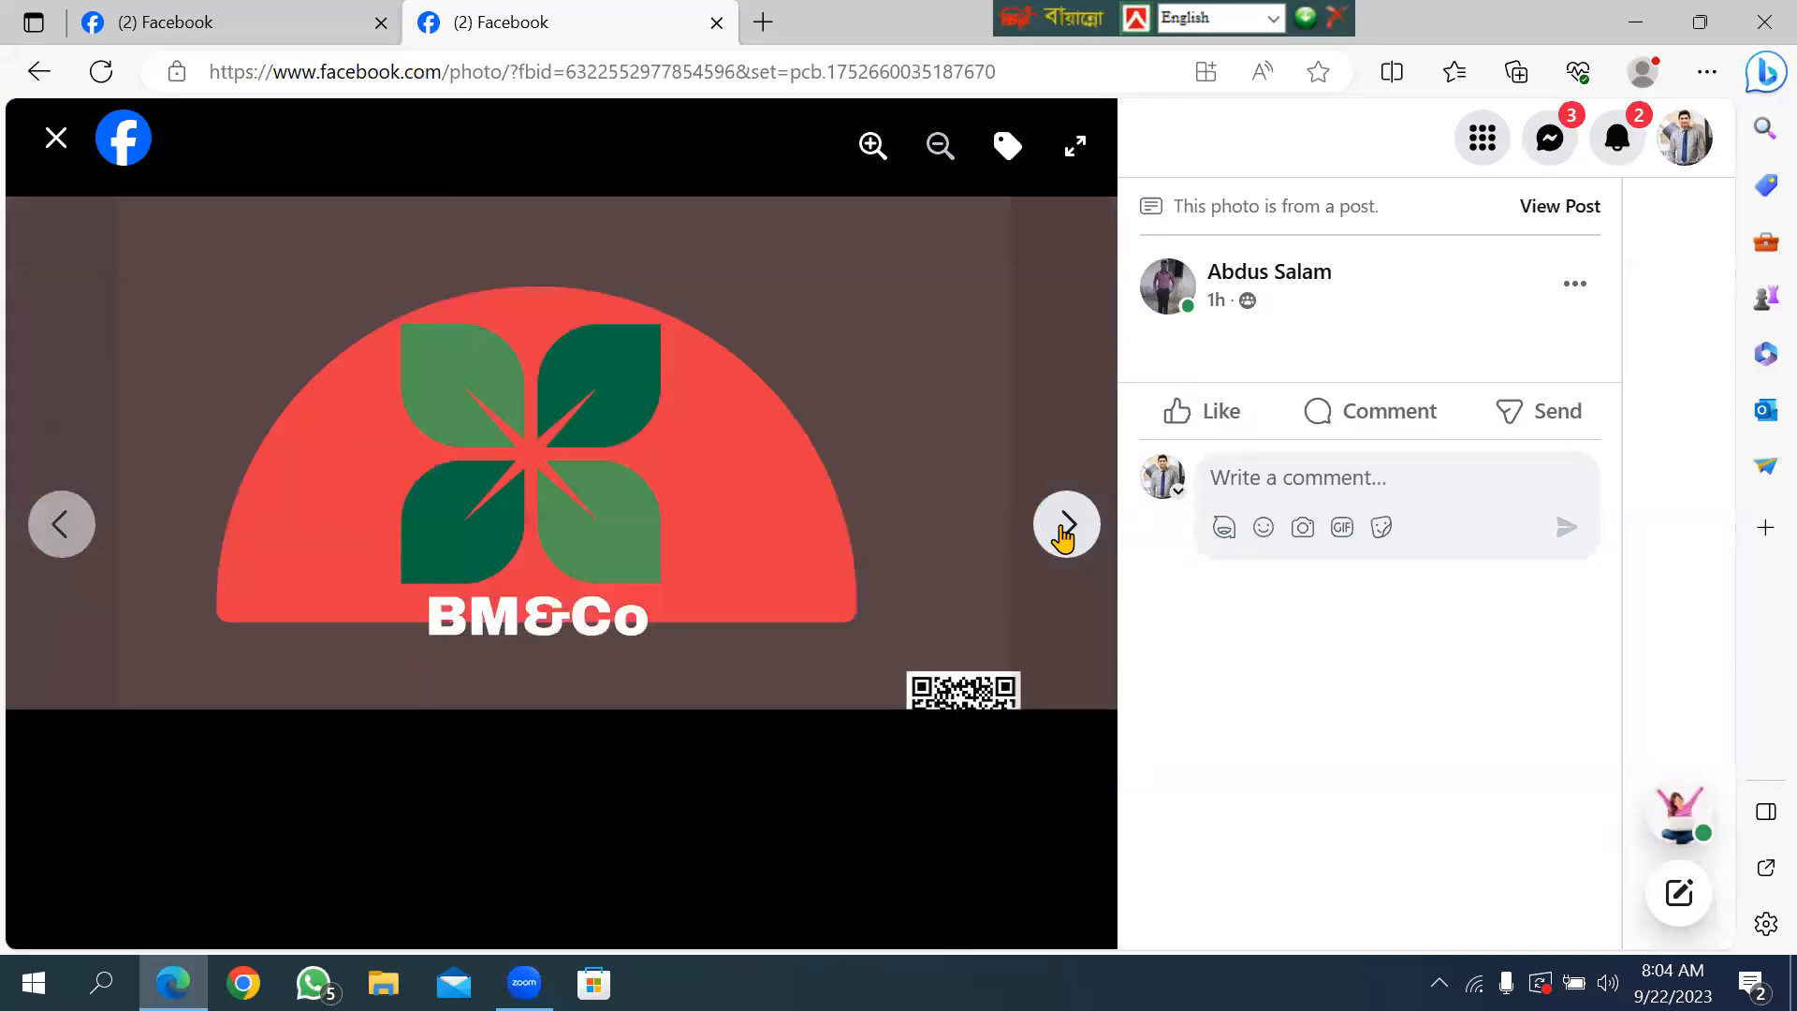
{"action": "left_click", "coordinate": [1064, 536]}
{"action": "left_click", "coordinate": [1064, 536]}
{"action": "left_click", "coordinate": [1064, 536]}
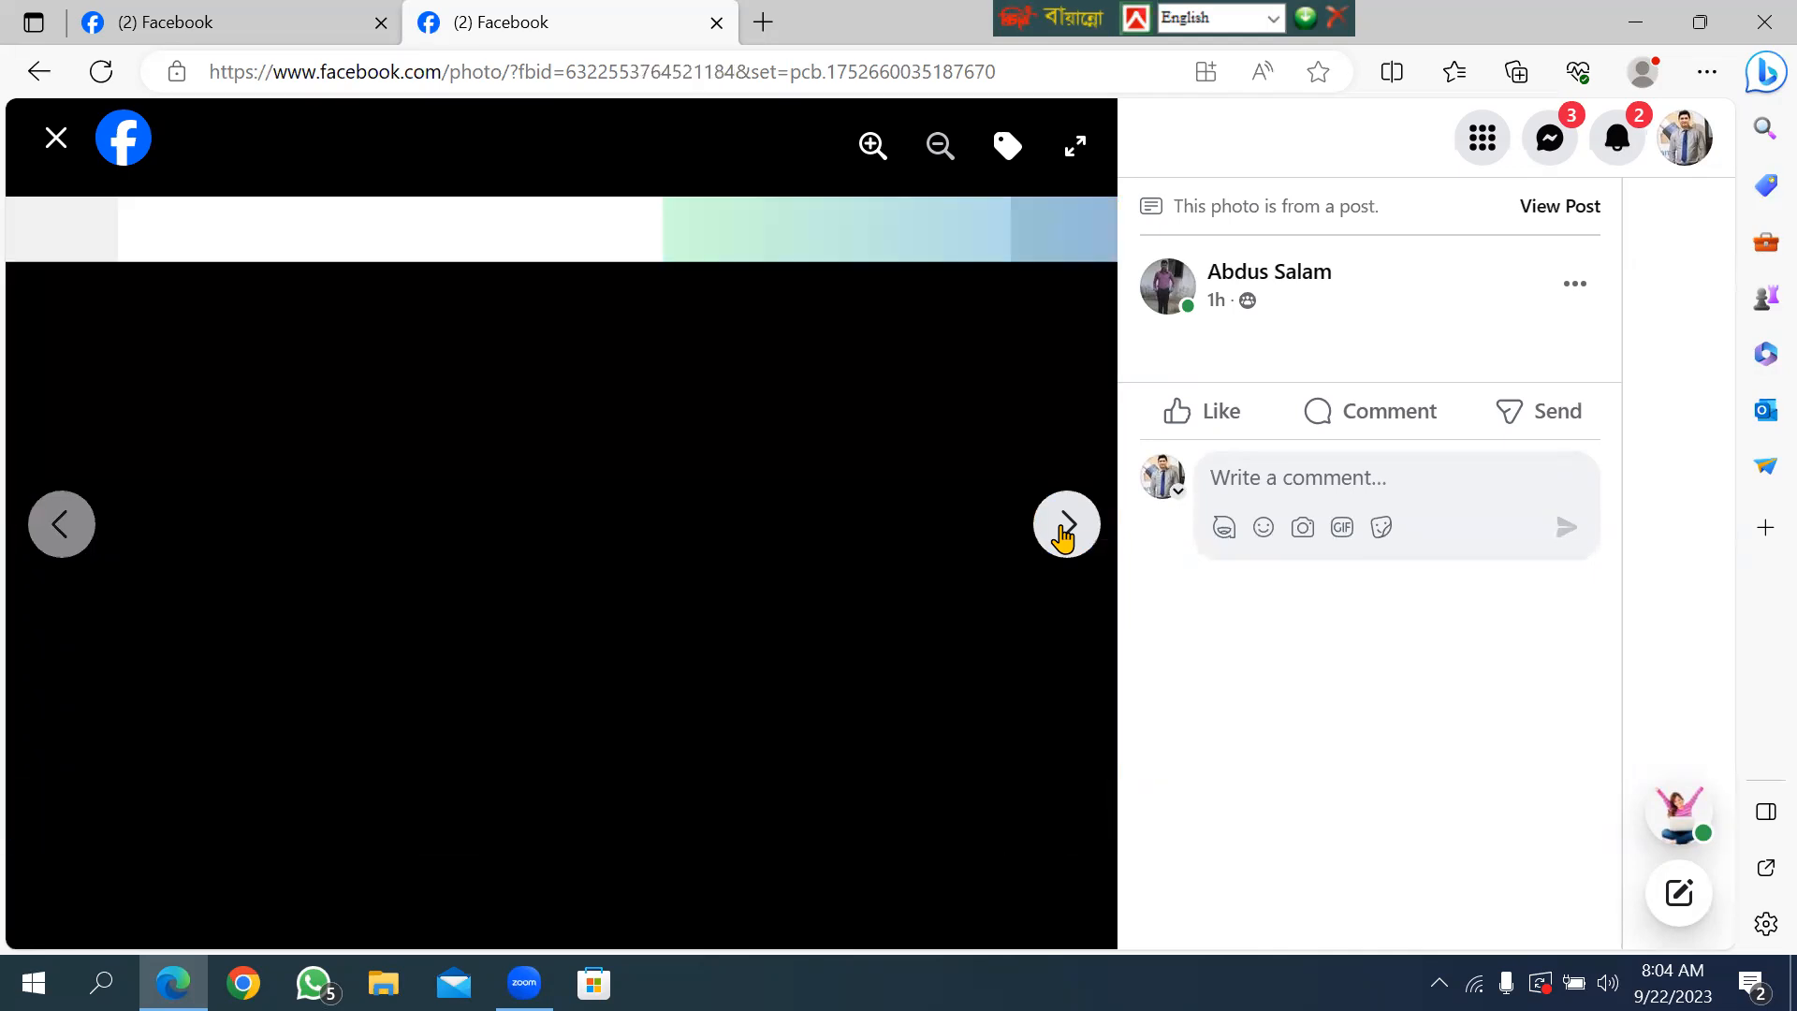
{"action": "left_click", "coordinate": [1064, 536]}
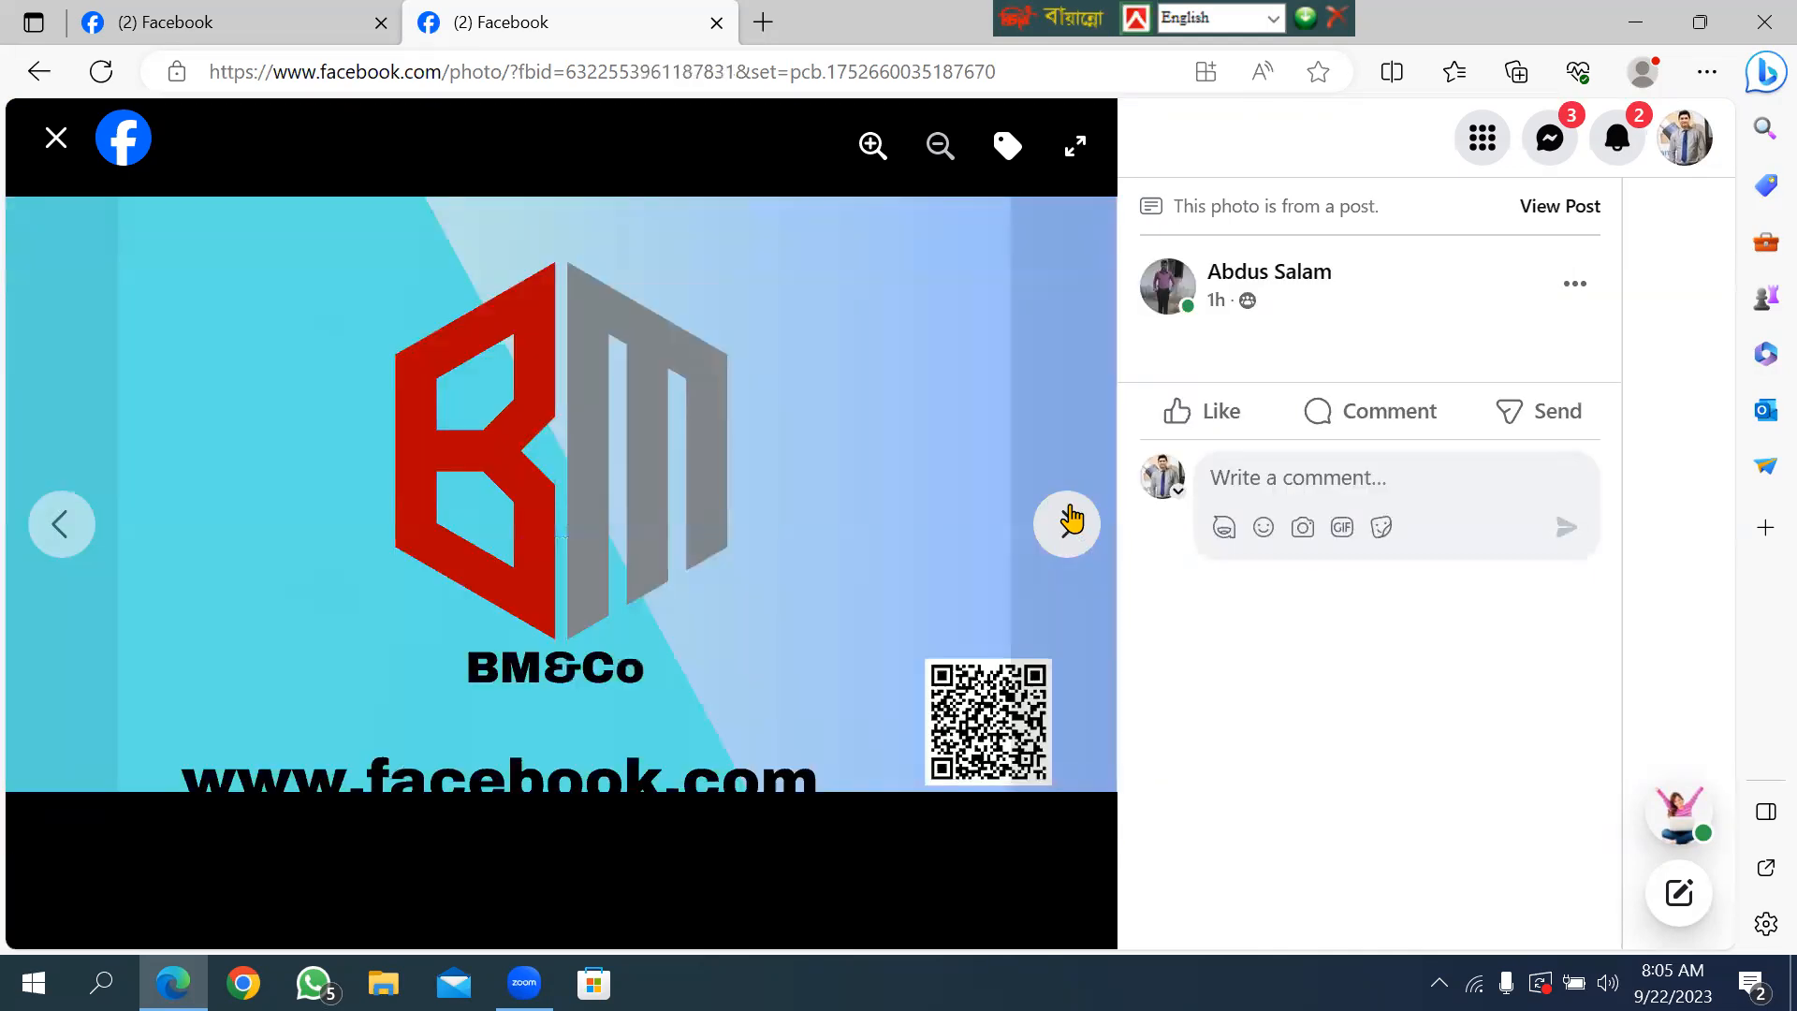
{"action": "left_click", "coordinate": [1070, 532]}
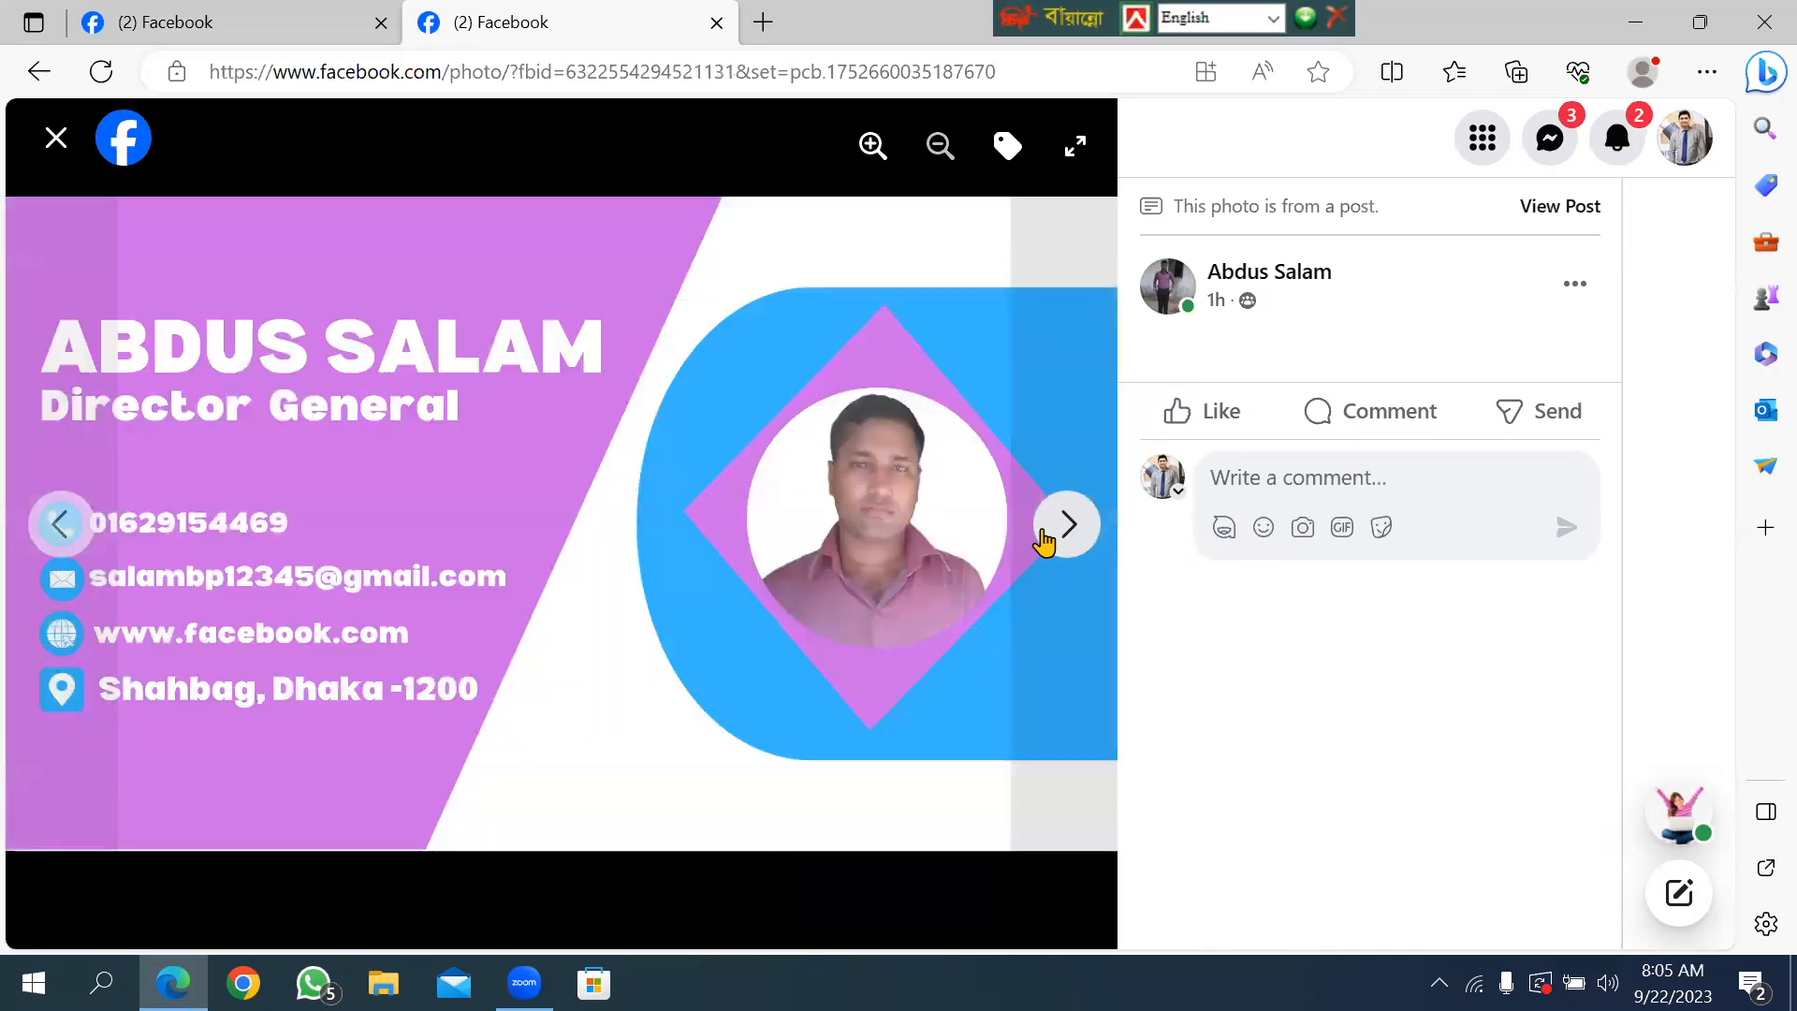
{"action": "left_click", "coordinate": [1067, 538]}
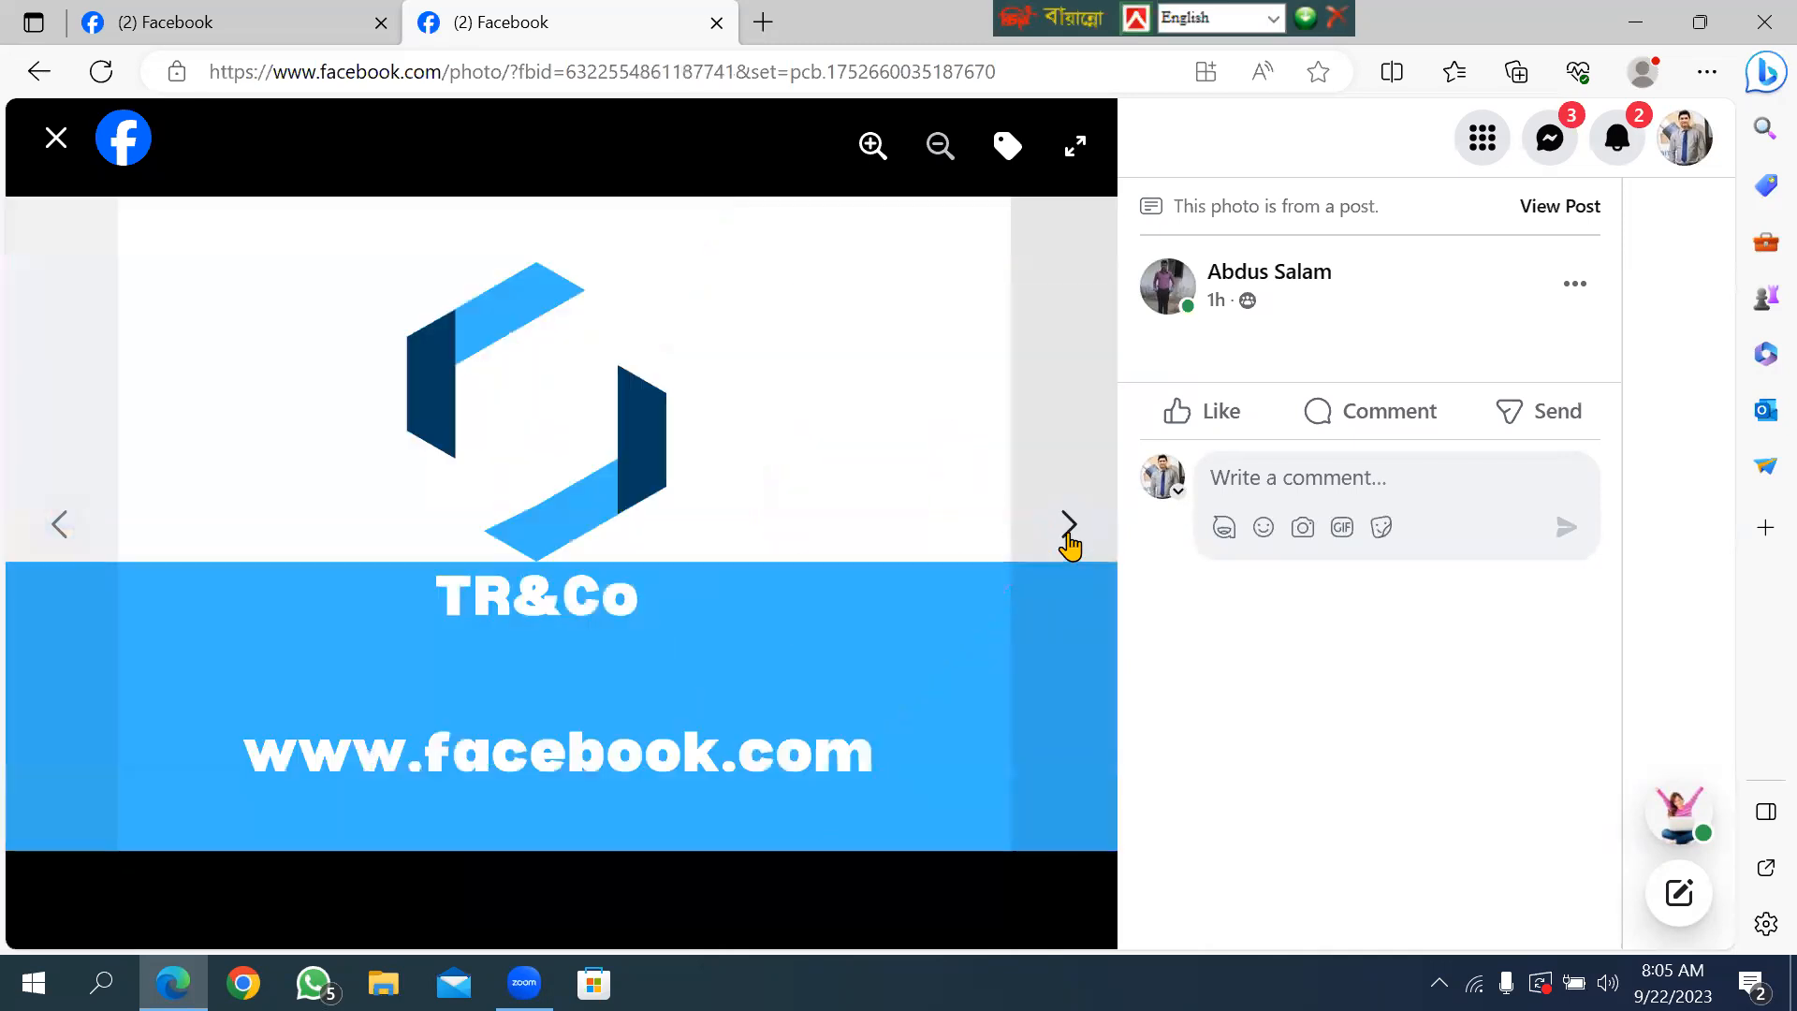
{"action": "left_click", "coordinate": [1068, 540]}
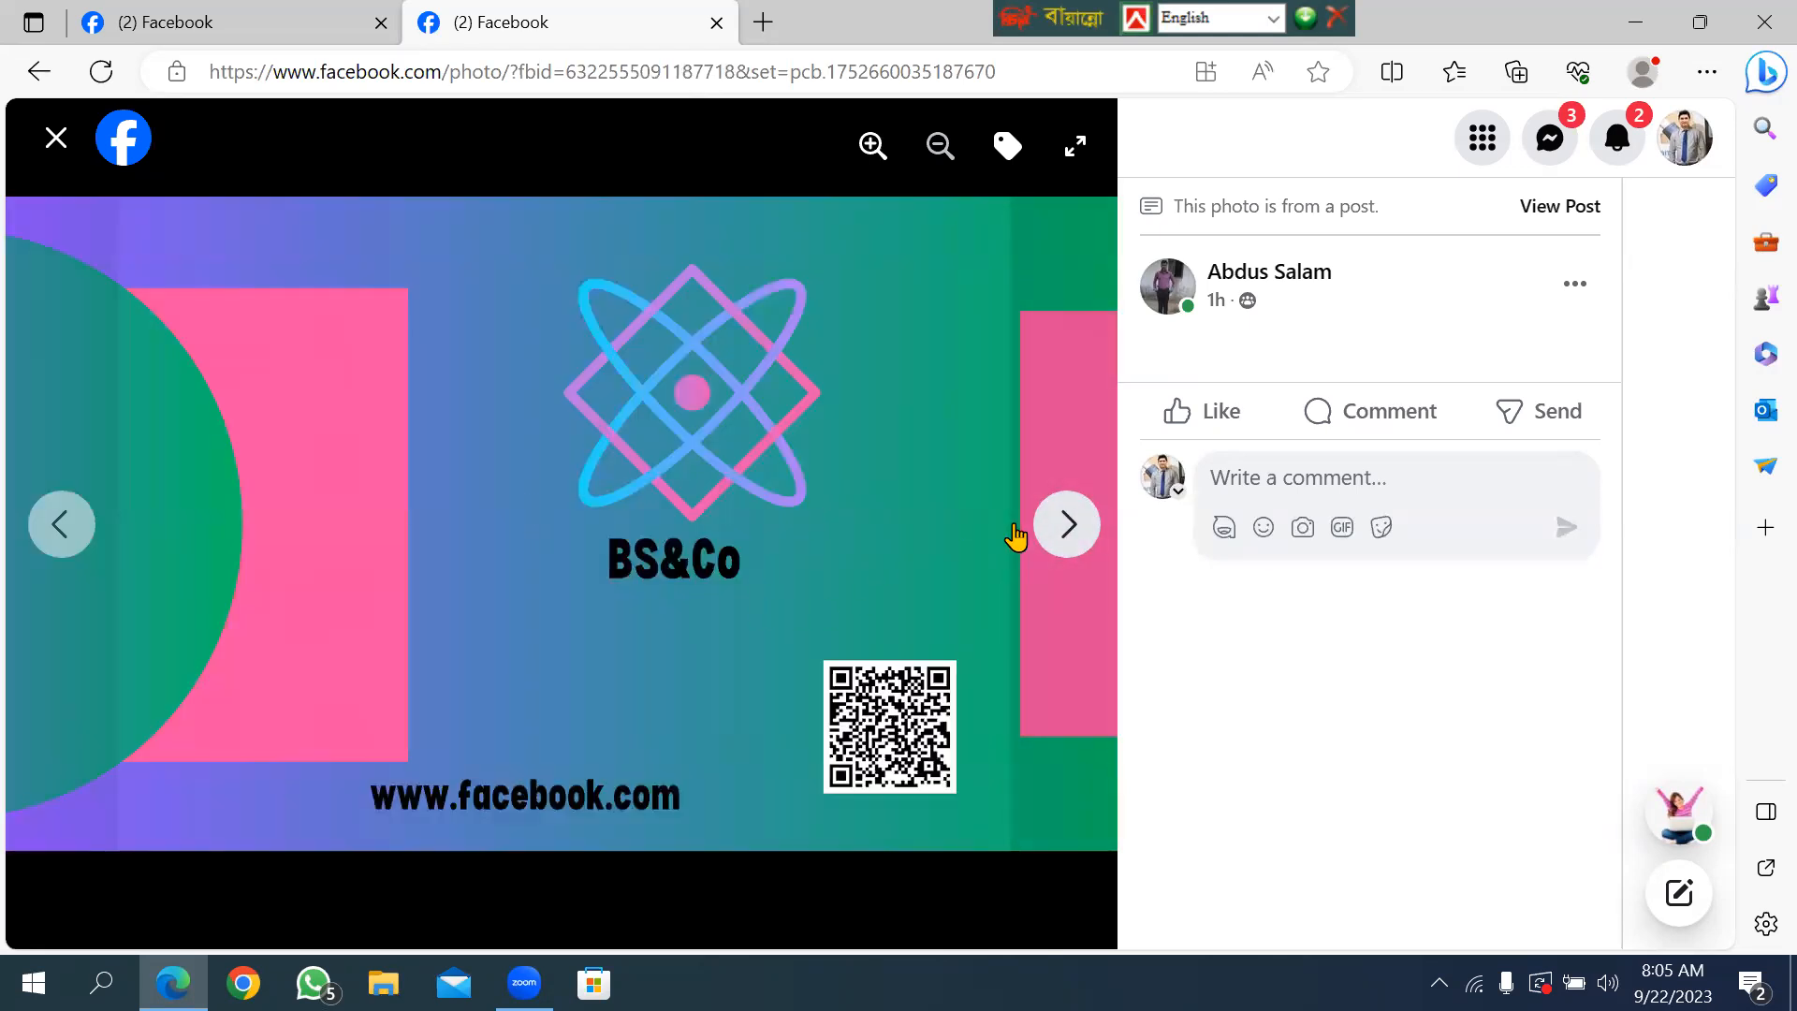
{"action": "left_click", "coordinate": [1068, 533]}
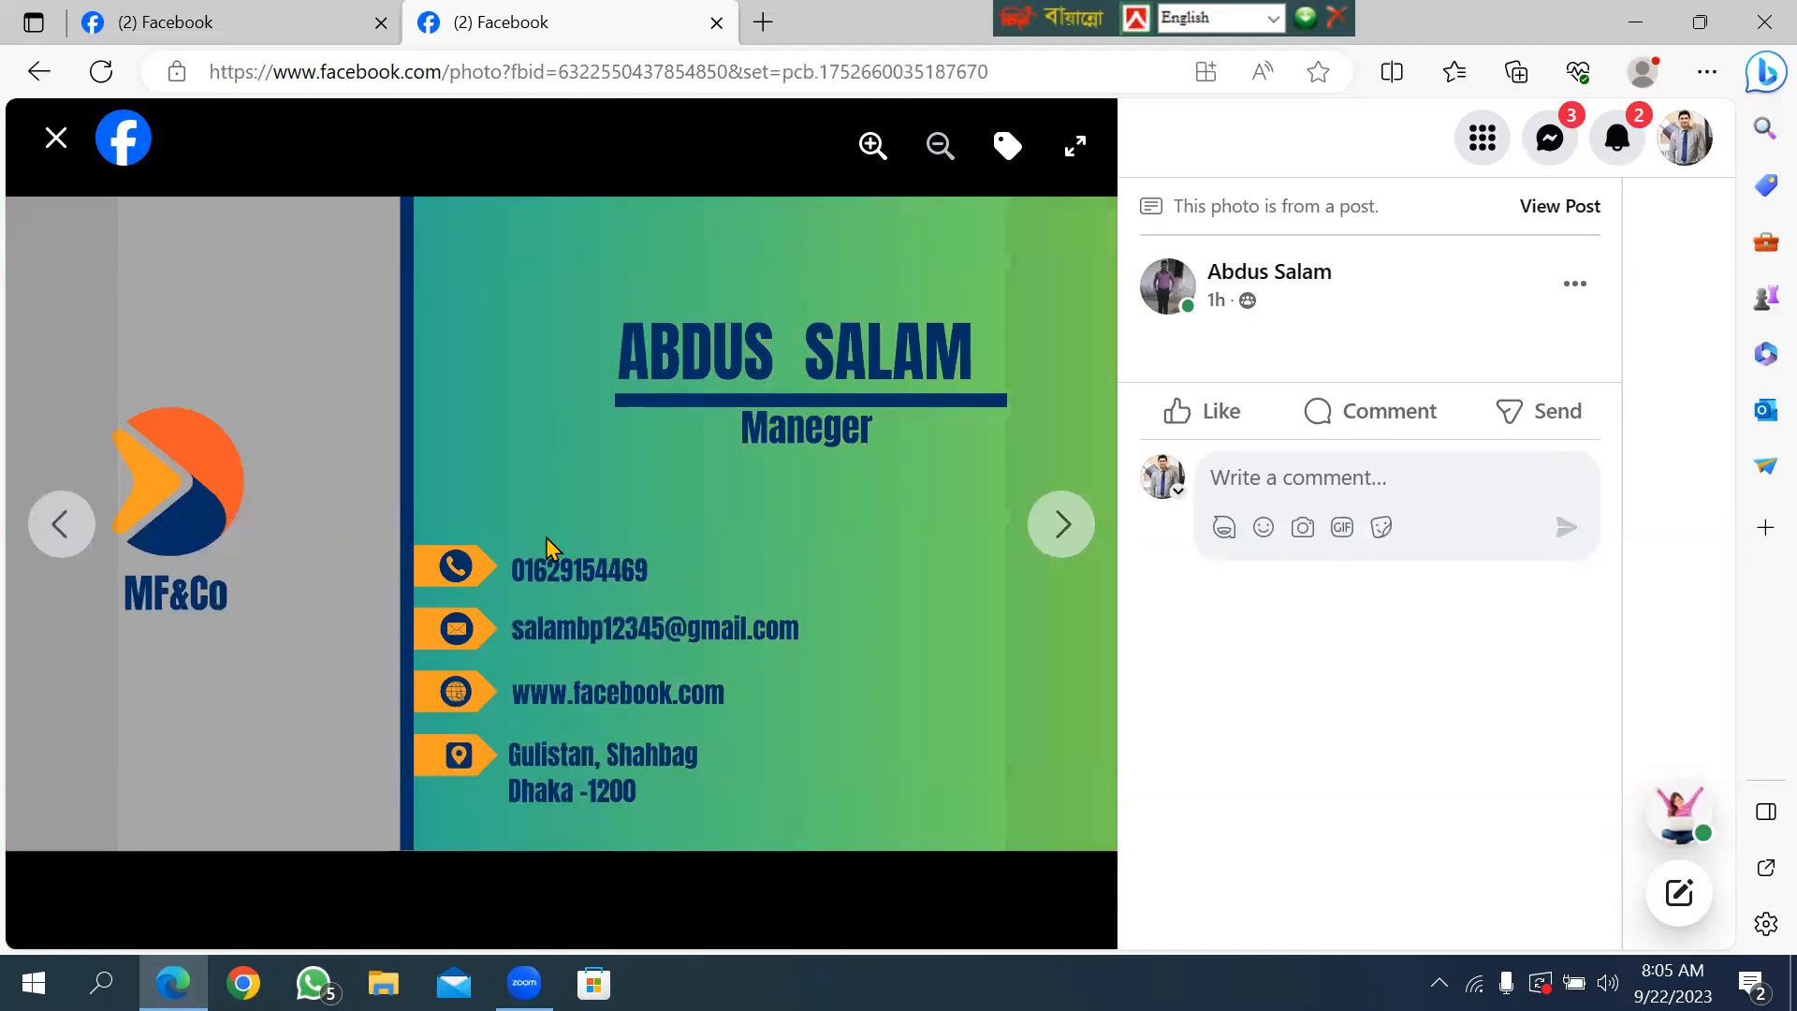
Page through the MF&Co, BM&Co, AB&Co, AS&Co and SS&Co business card photos at full size and return to the group feed.
{"action": "left_click", "coordinate": [1068, 545]}
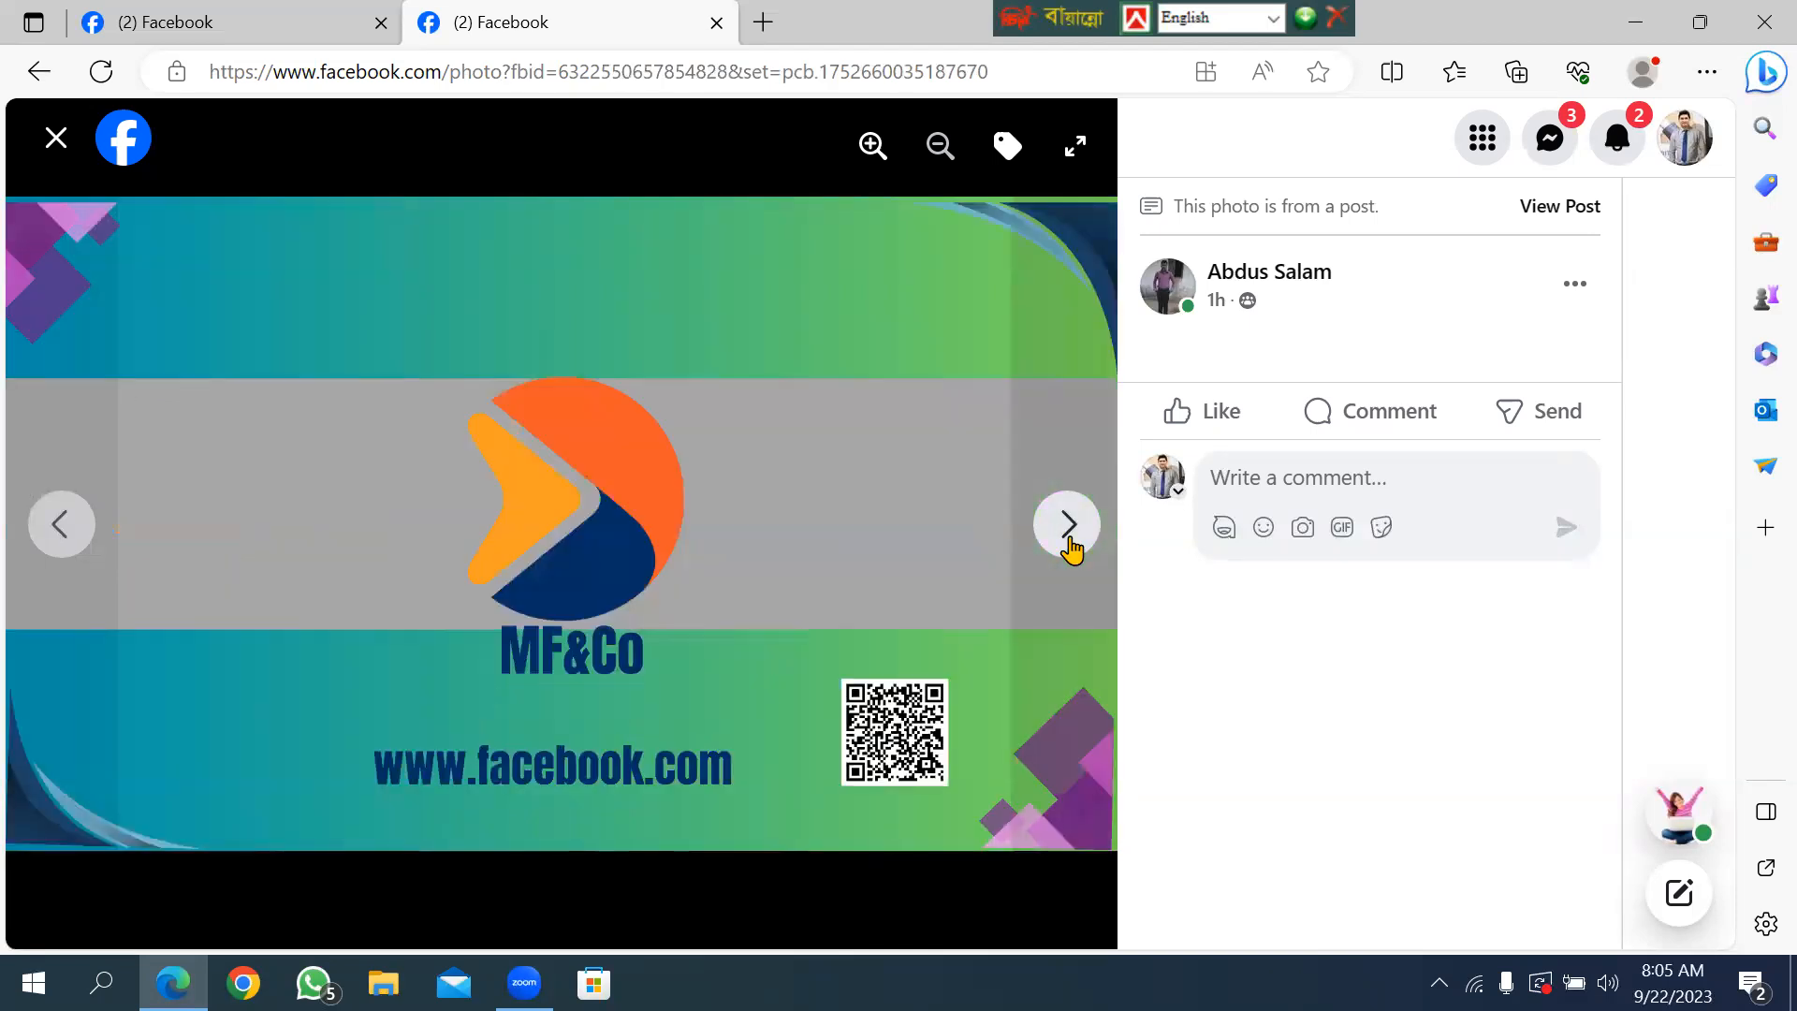
{"action": "left_click", "coordinate": [1070, 545]}
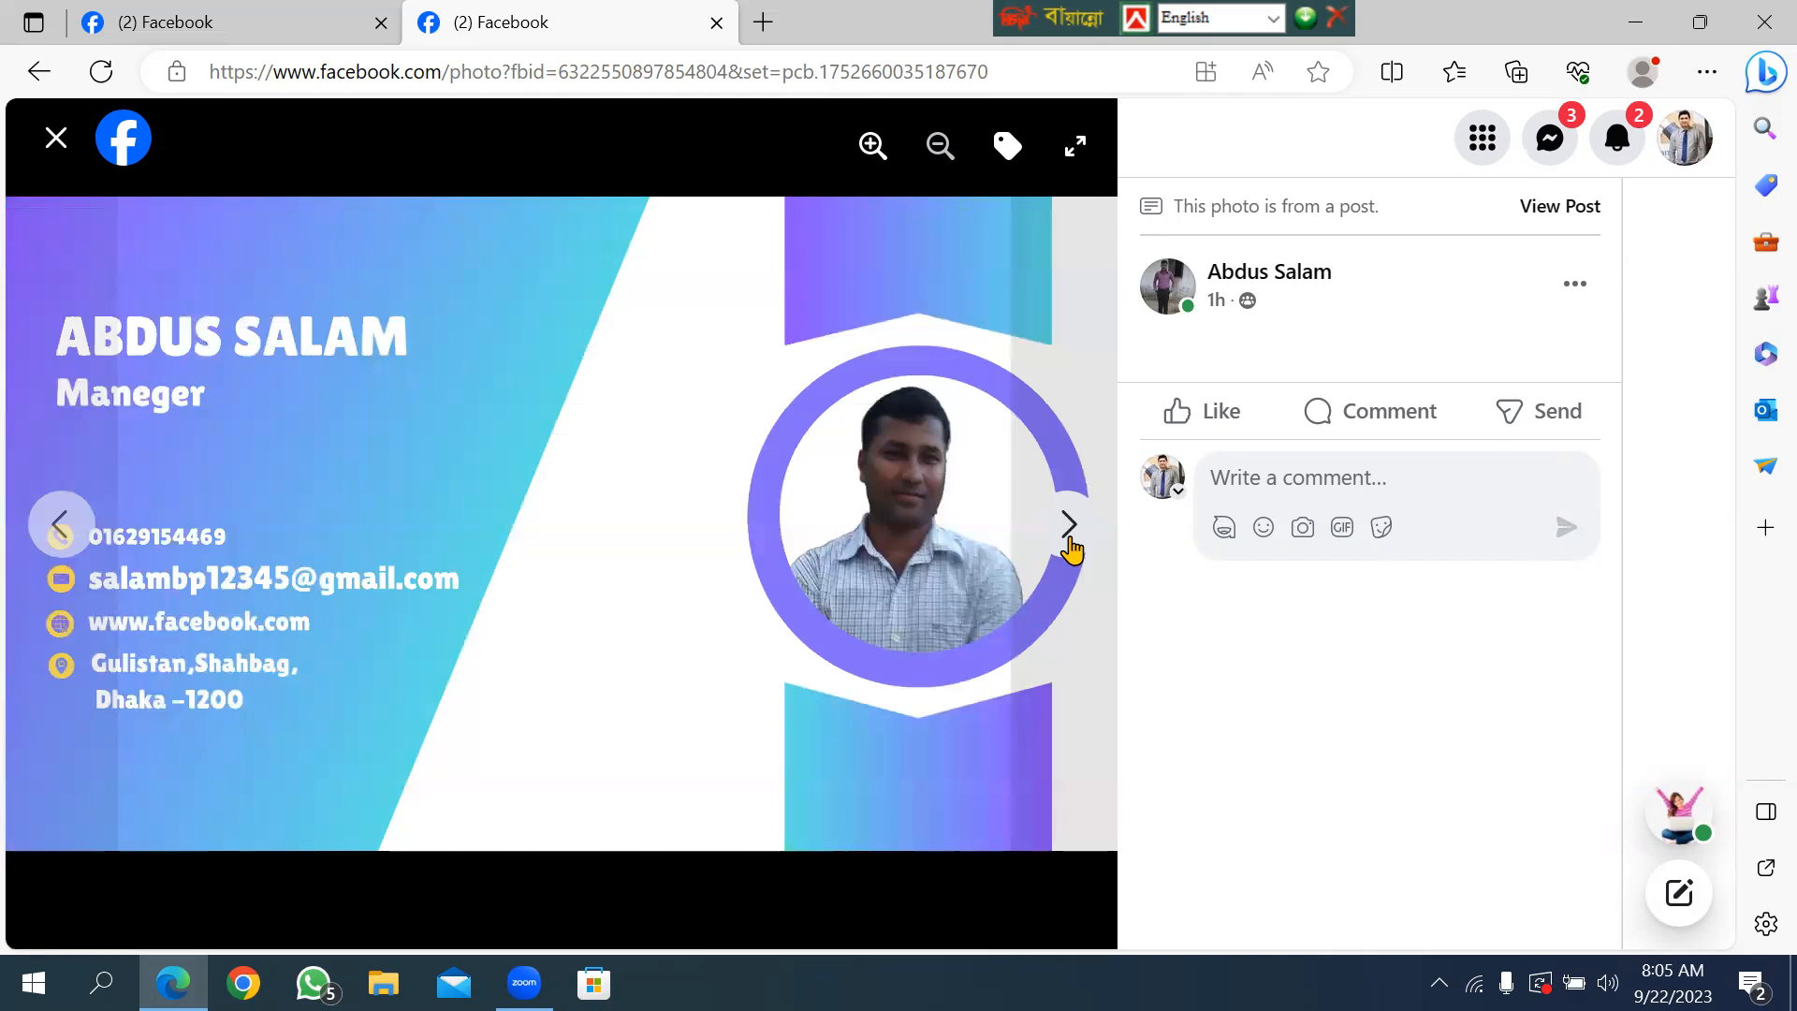
{"action": "left_click", "coordinate": [1069, 546]}
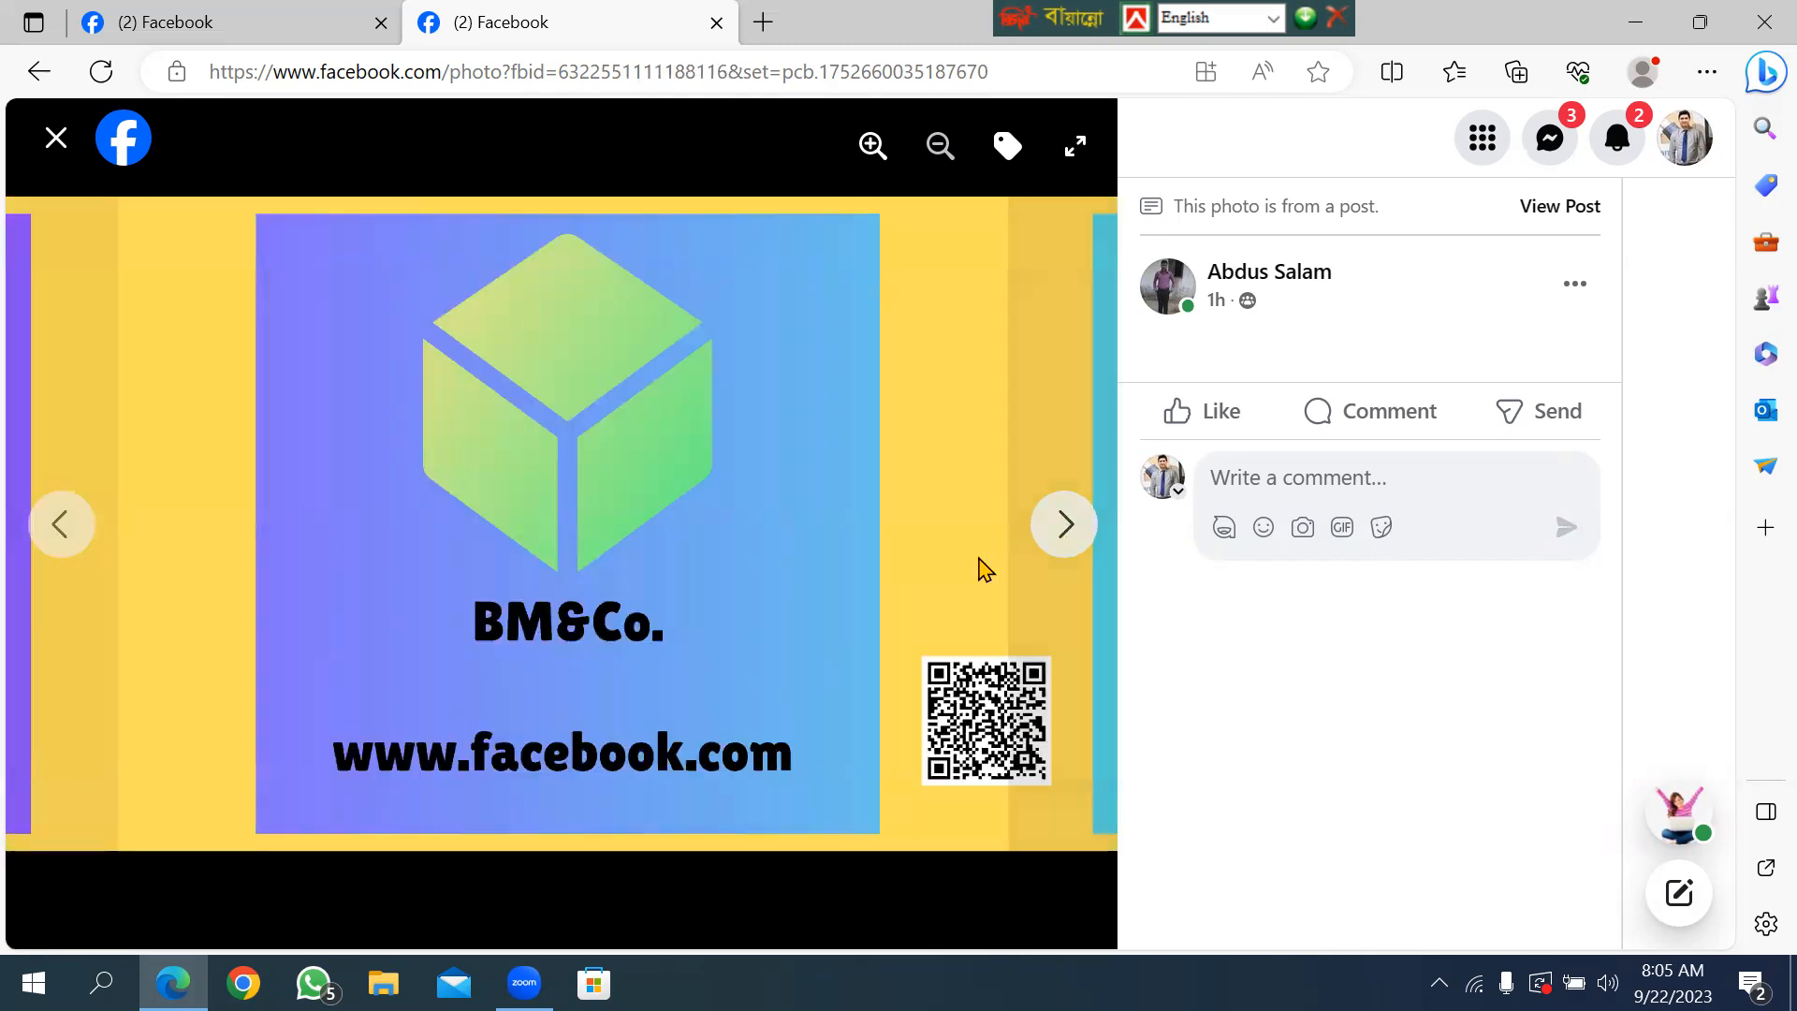
{"action": "left_click", "coordinate": [1073, 543]}
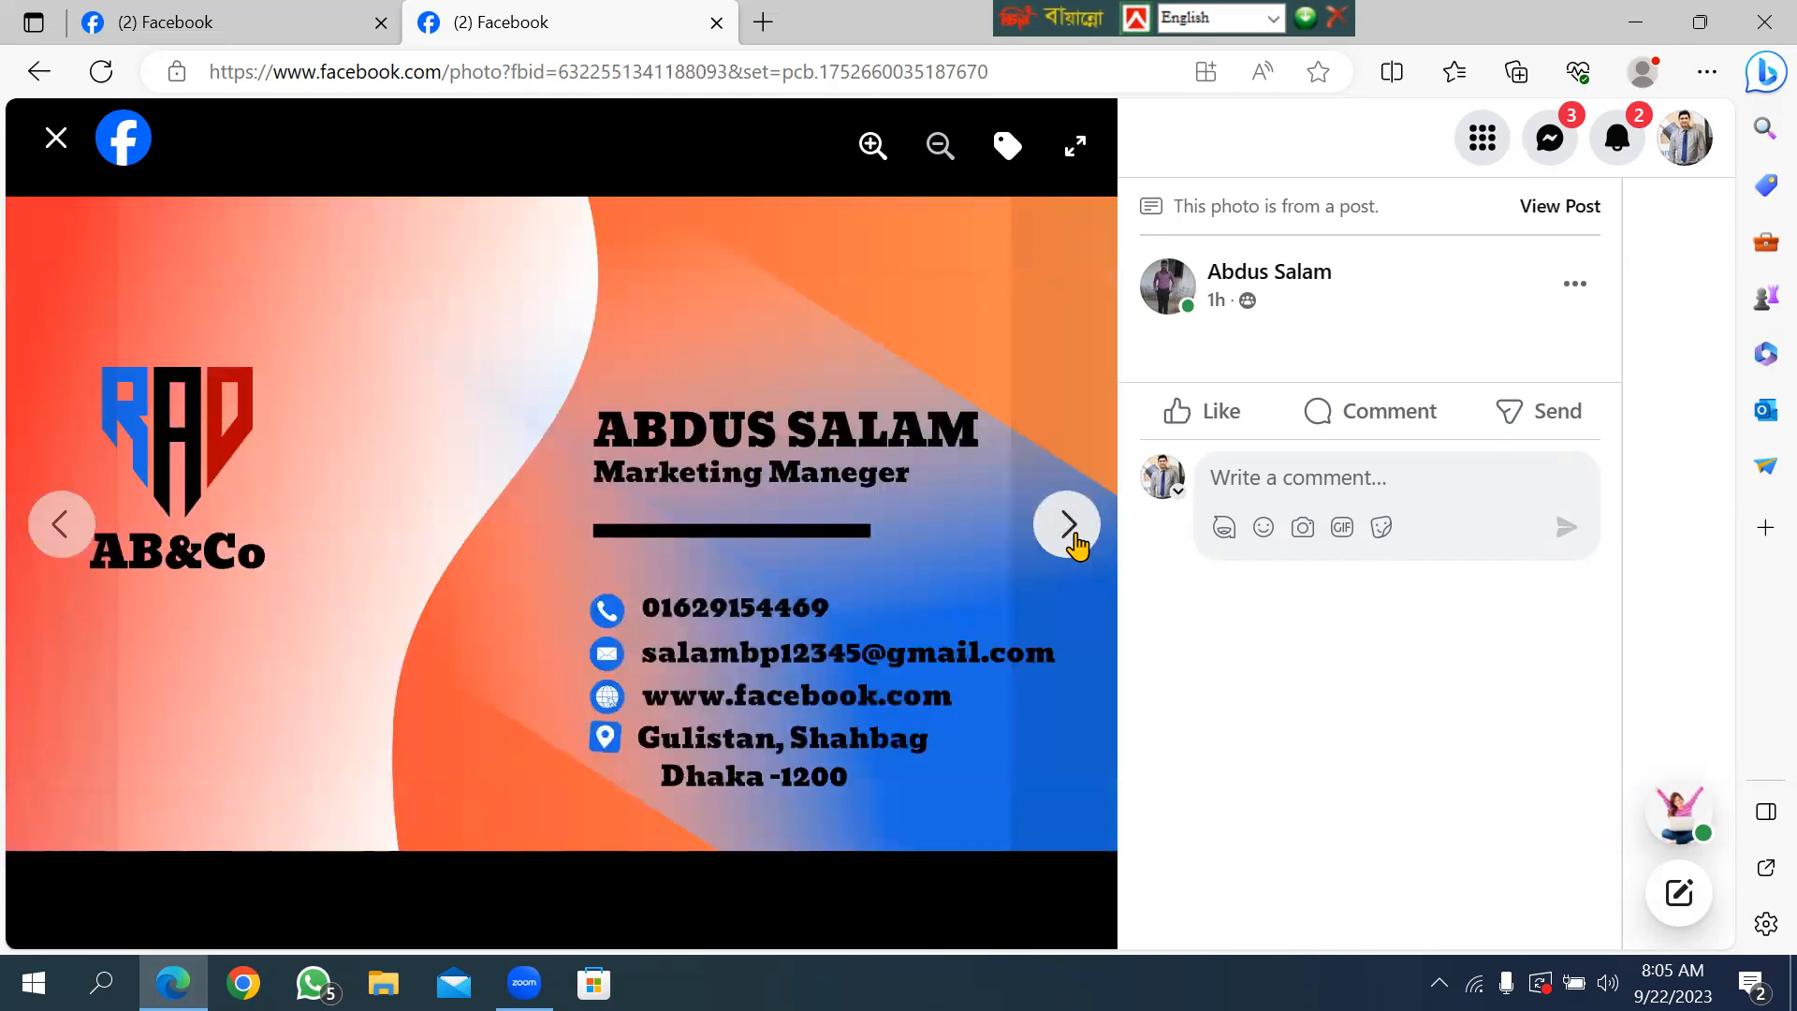
{"action": "left_click", "coordinate": [1069, 529]}
{"action": "left_click", "coordinate": [1069, 529]}
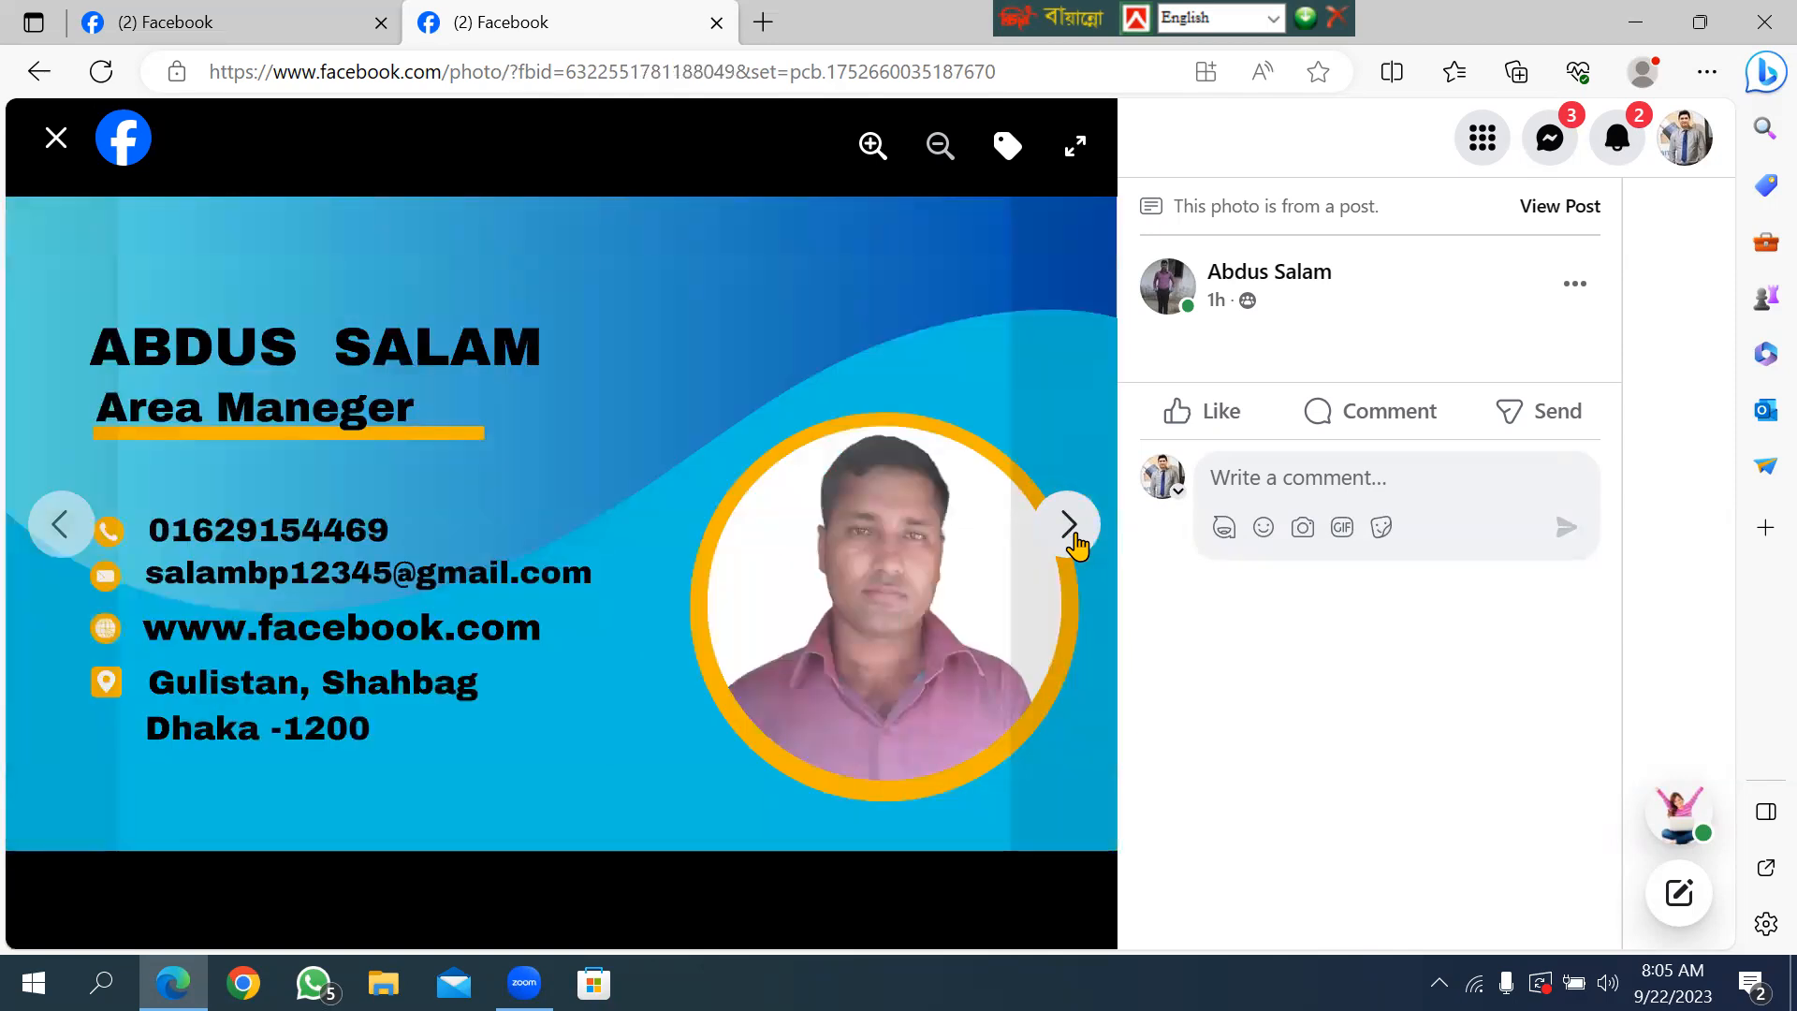
{"action": "left_click", "coordinate": [1073, 538]}
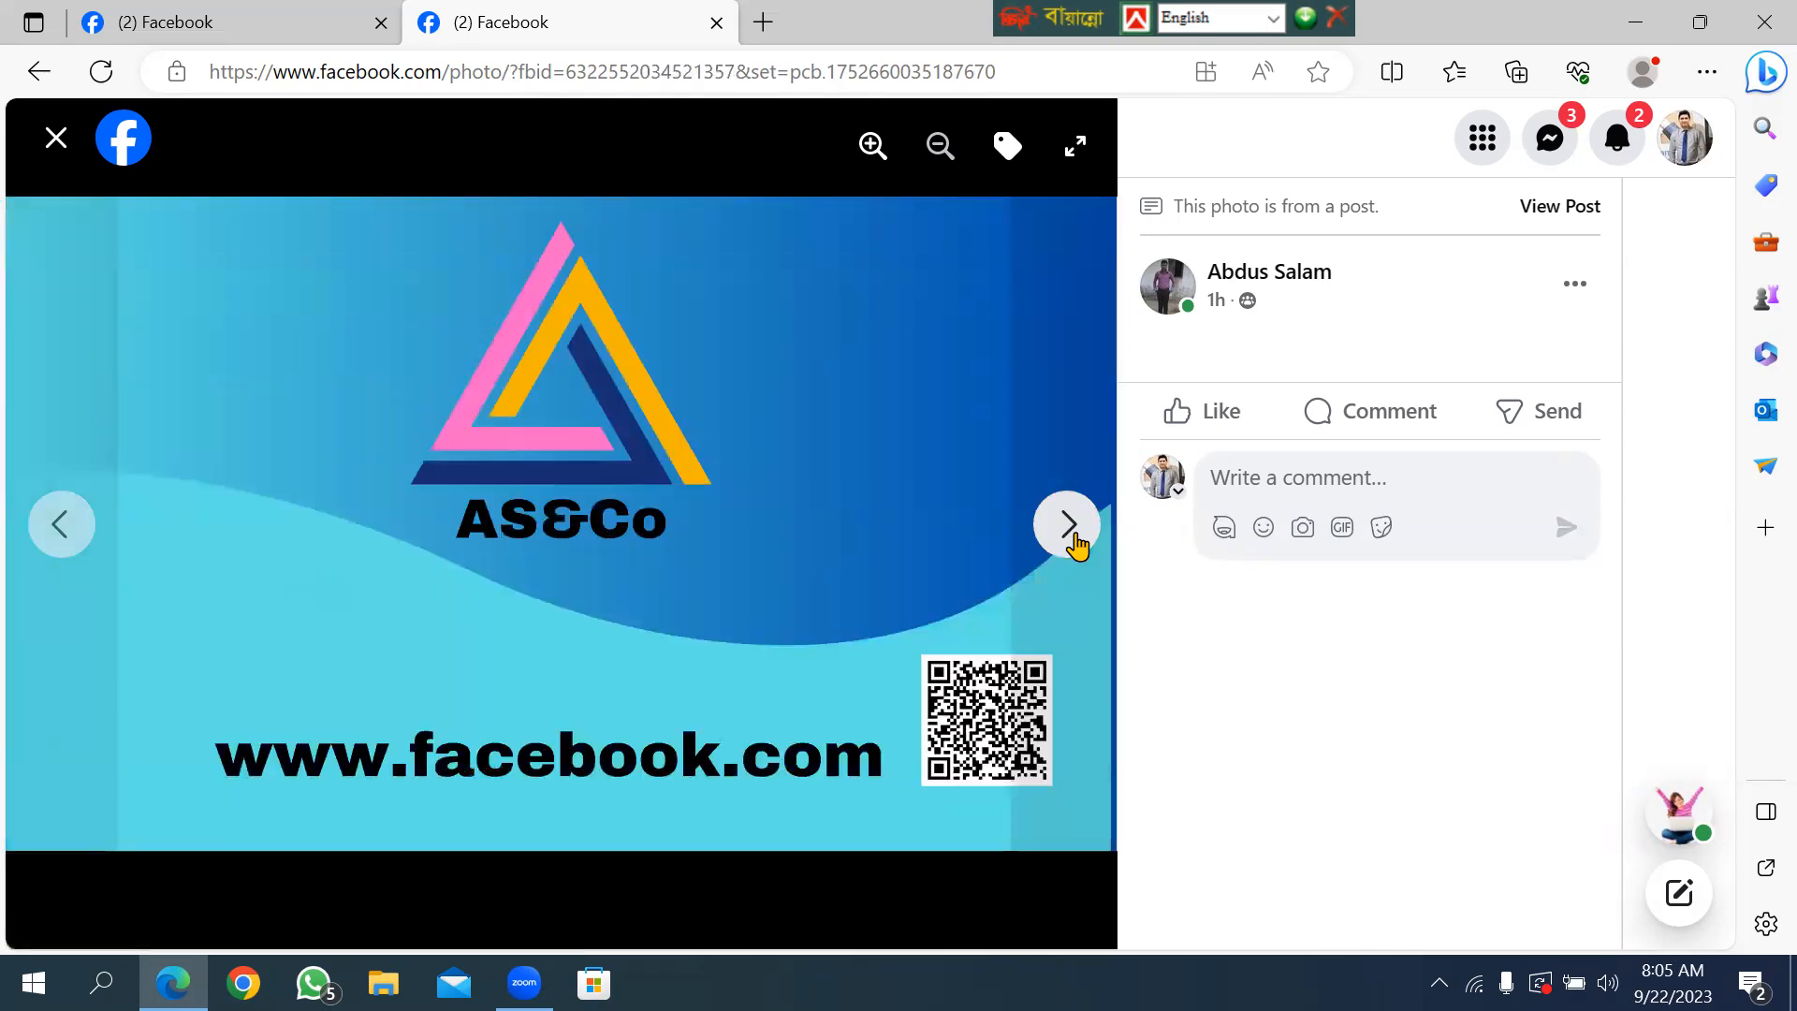
{"action": "left_click", "coordinate": [1073, 539]}
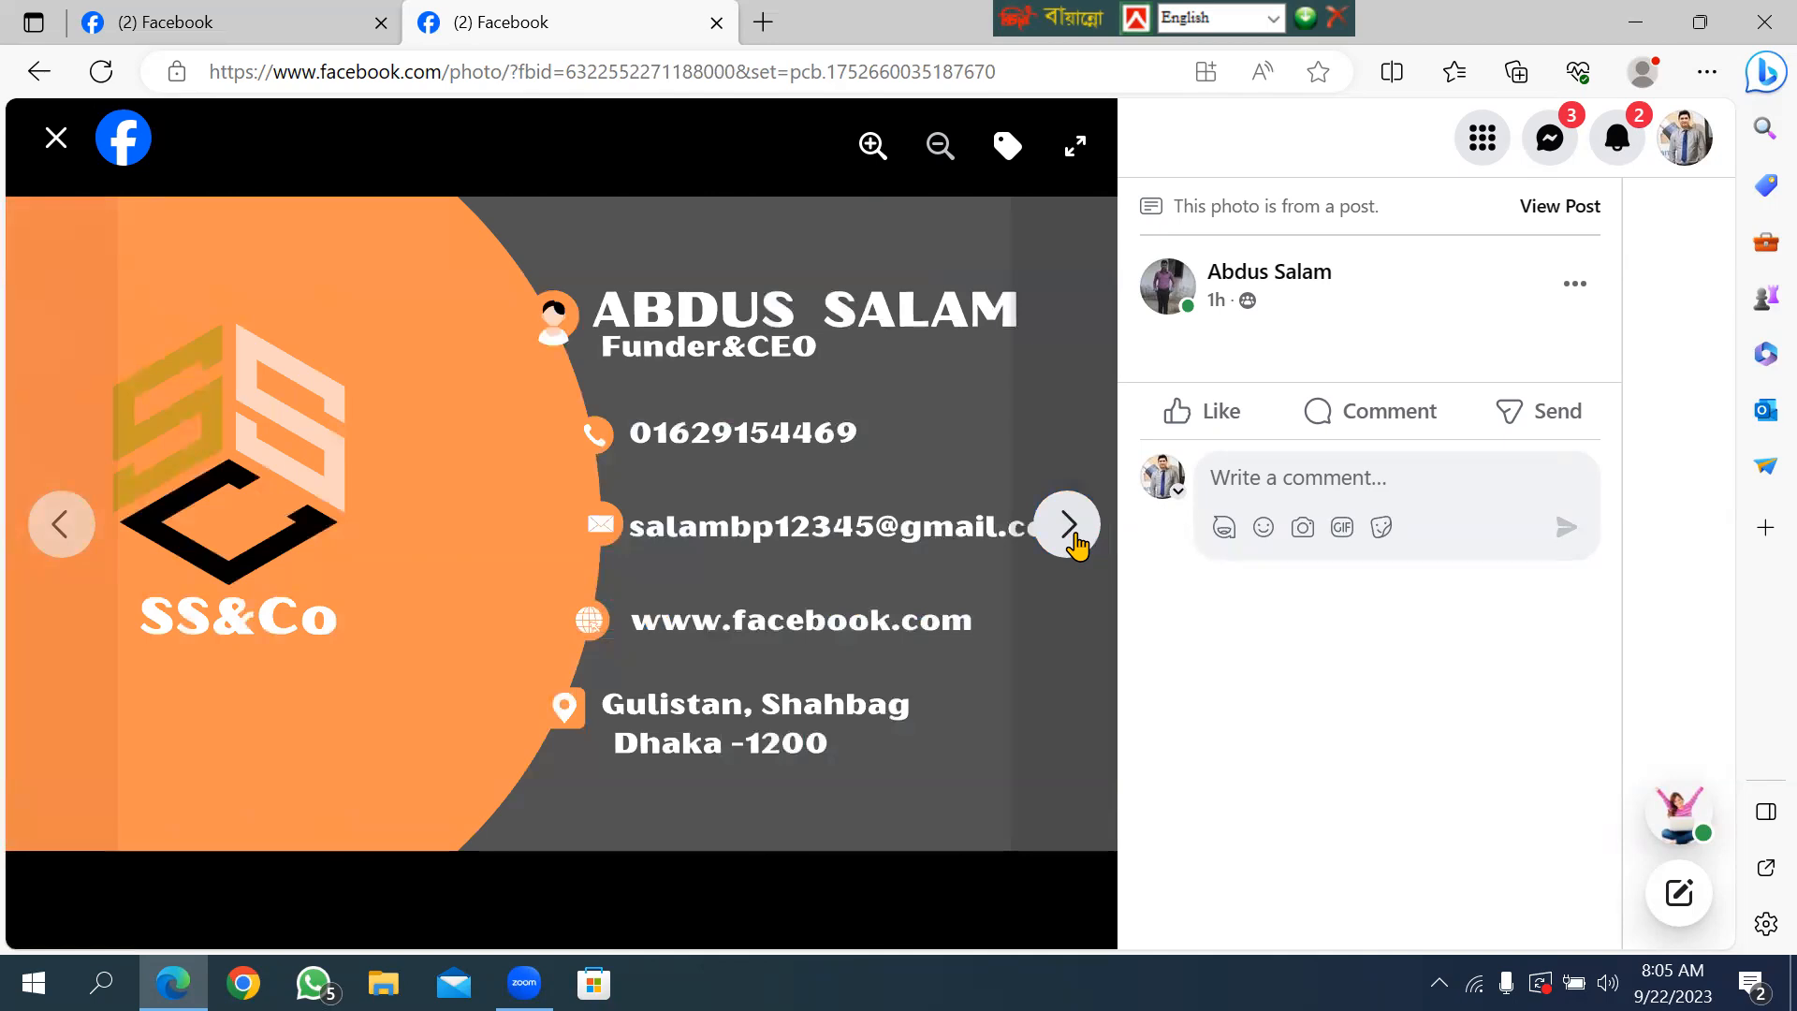
{"action": "left_click", "coordinate": [1073, 538]}
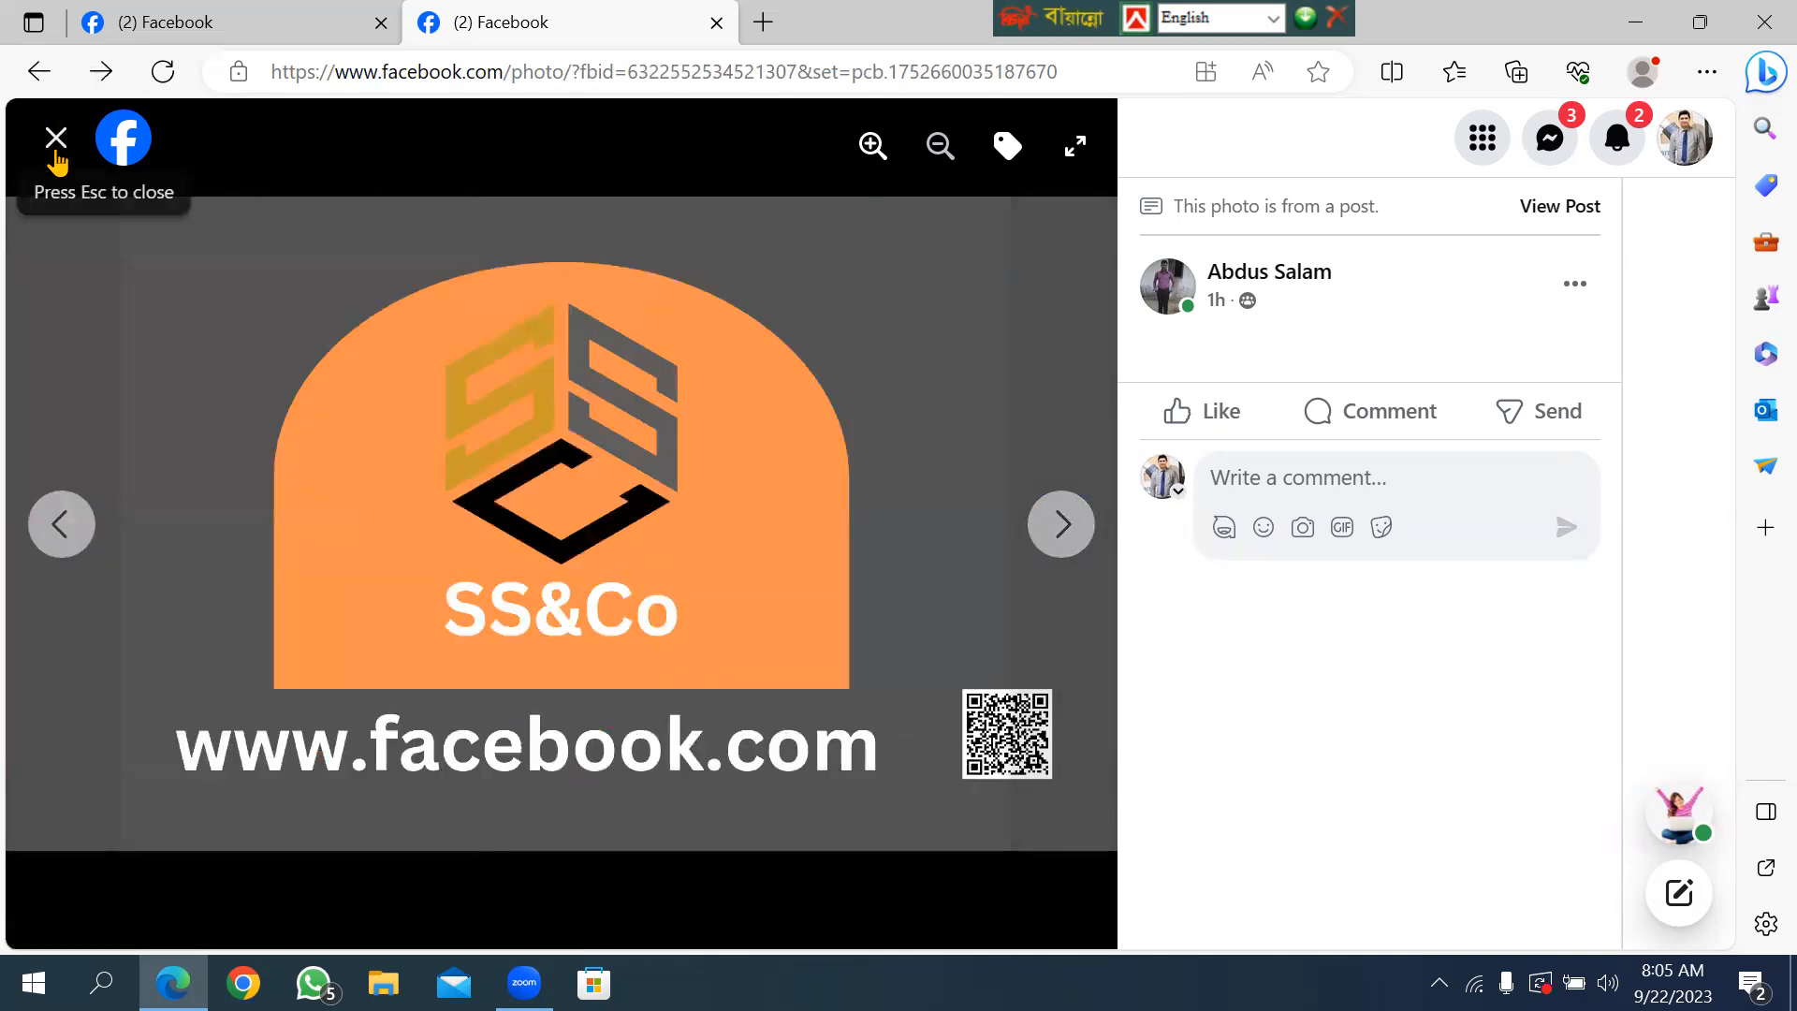
{"action": "left_click", "coordinate": [57, 140]}
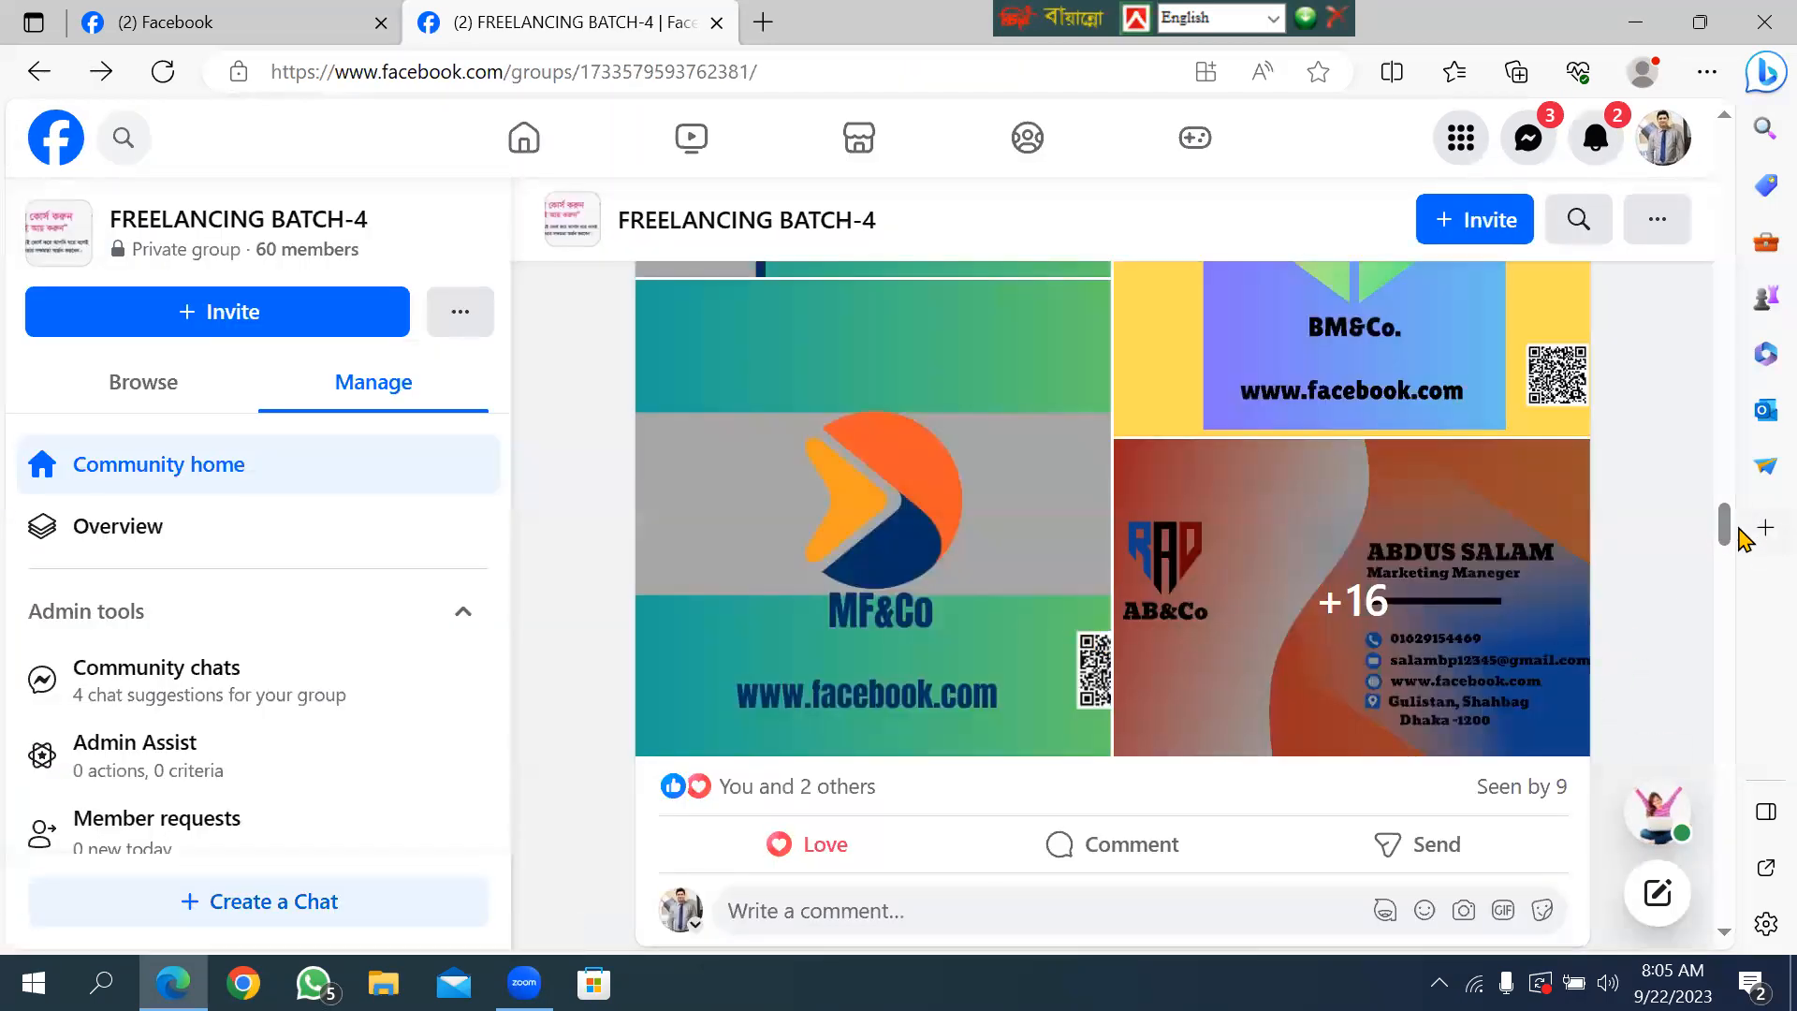
Go through the Ononna Cack Ghar and Anjum Butix business card photos at full size and return to the group feed.
{"action": "left_click_drag", "start_coordinate": [1728, 541], "coordinate": [1733, 573]}
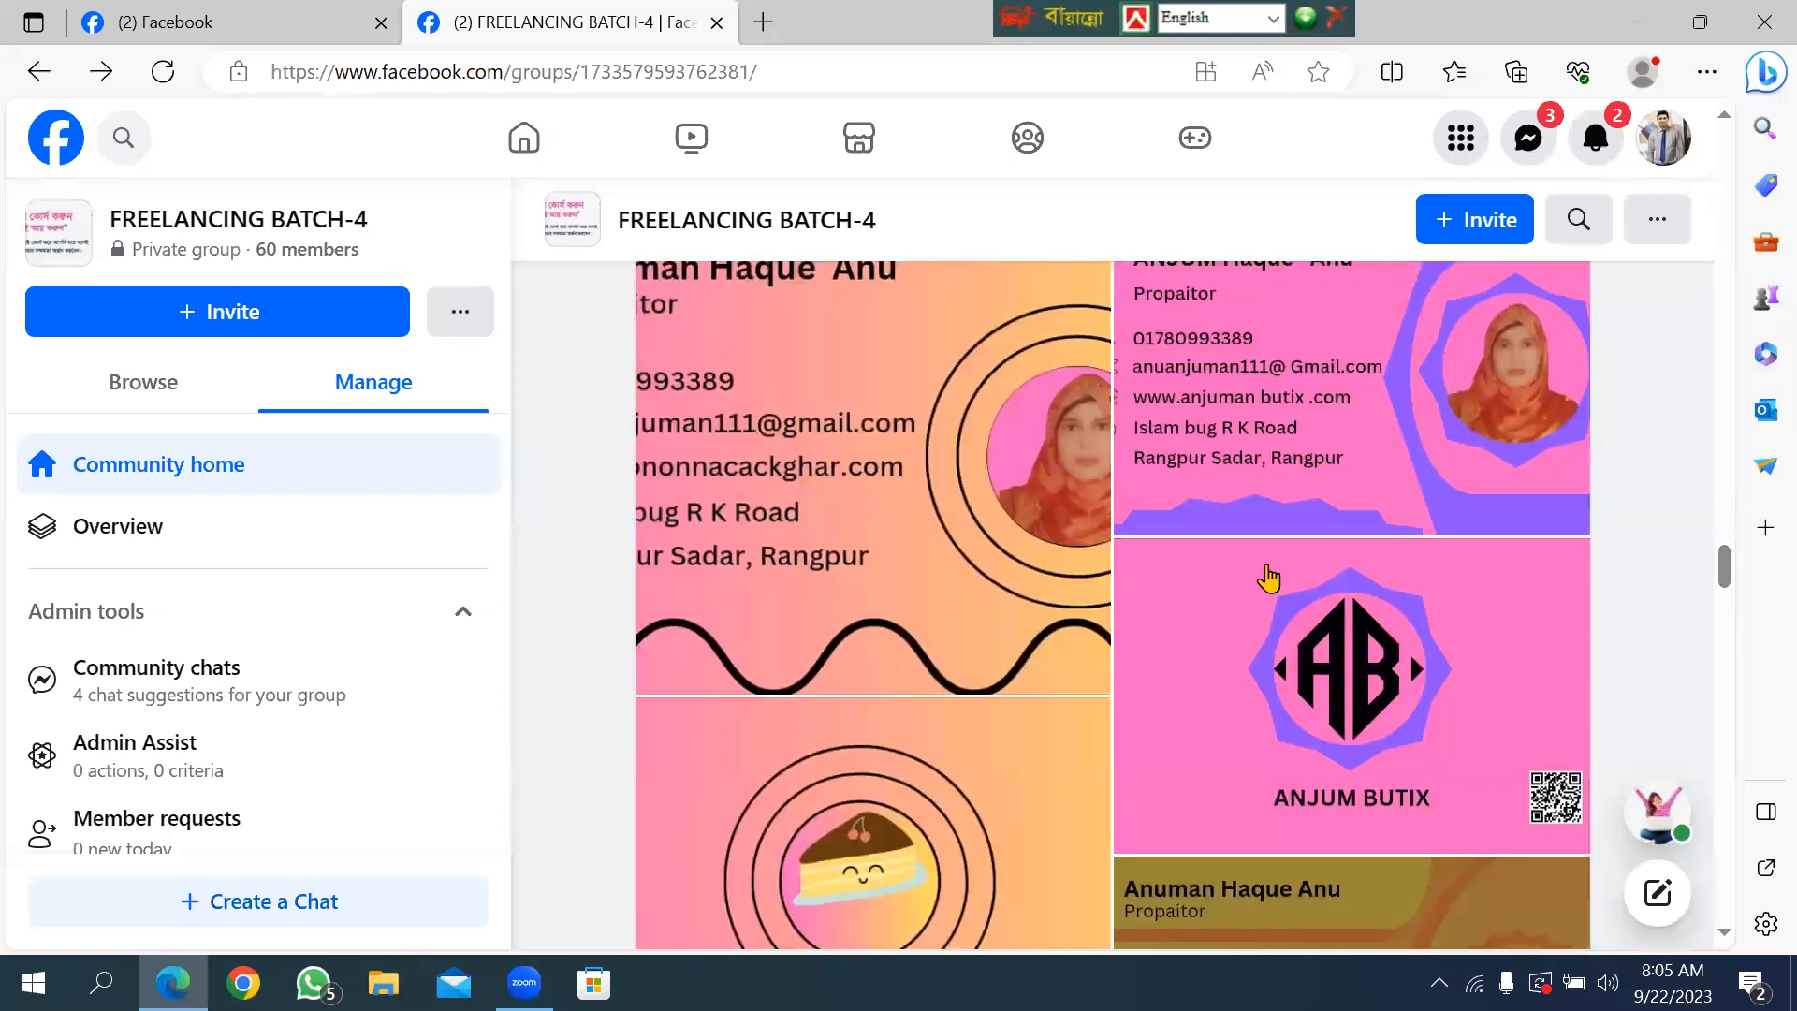
{"action": "left_click", "coordinate": [880, 432]}
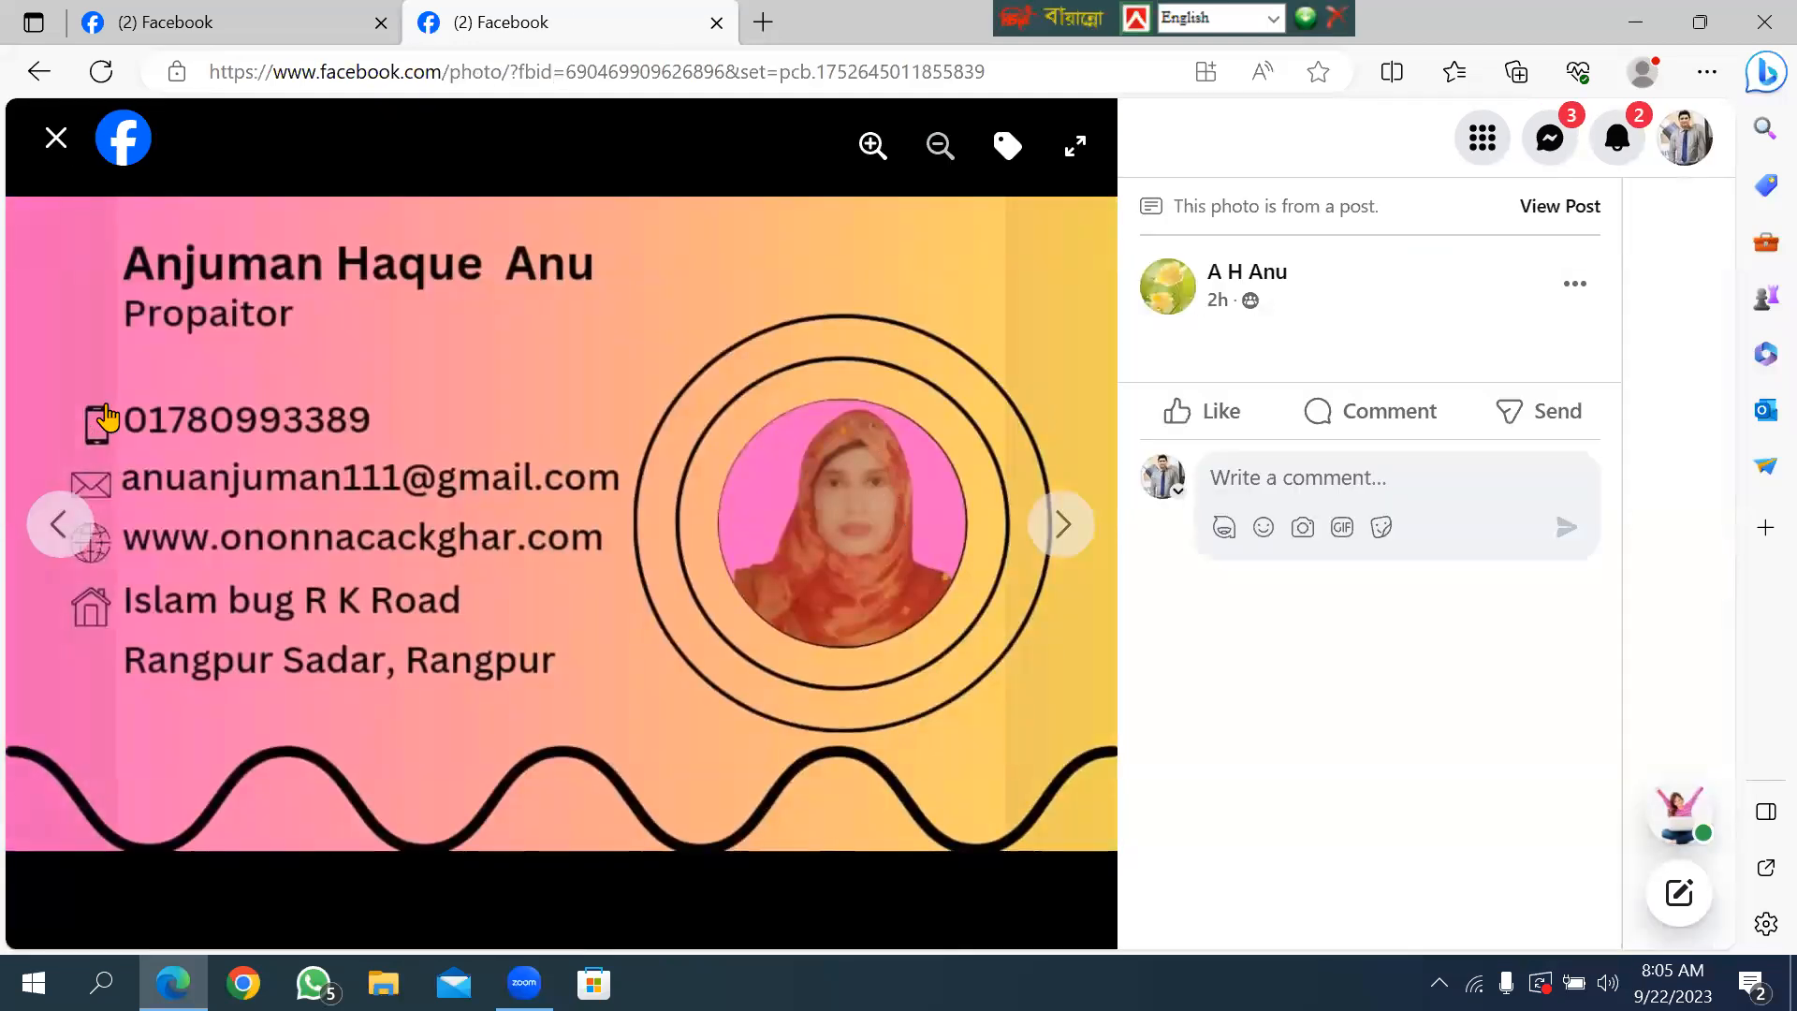
{"action": "left_click", "coordinate": [1067, 529]}
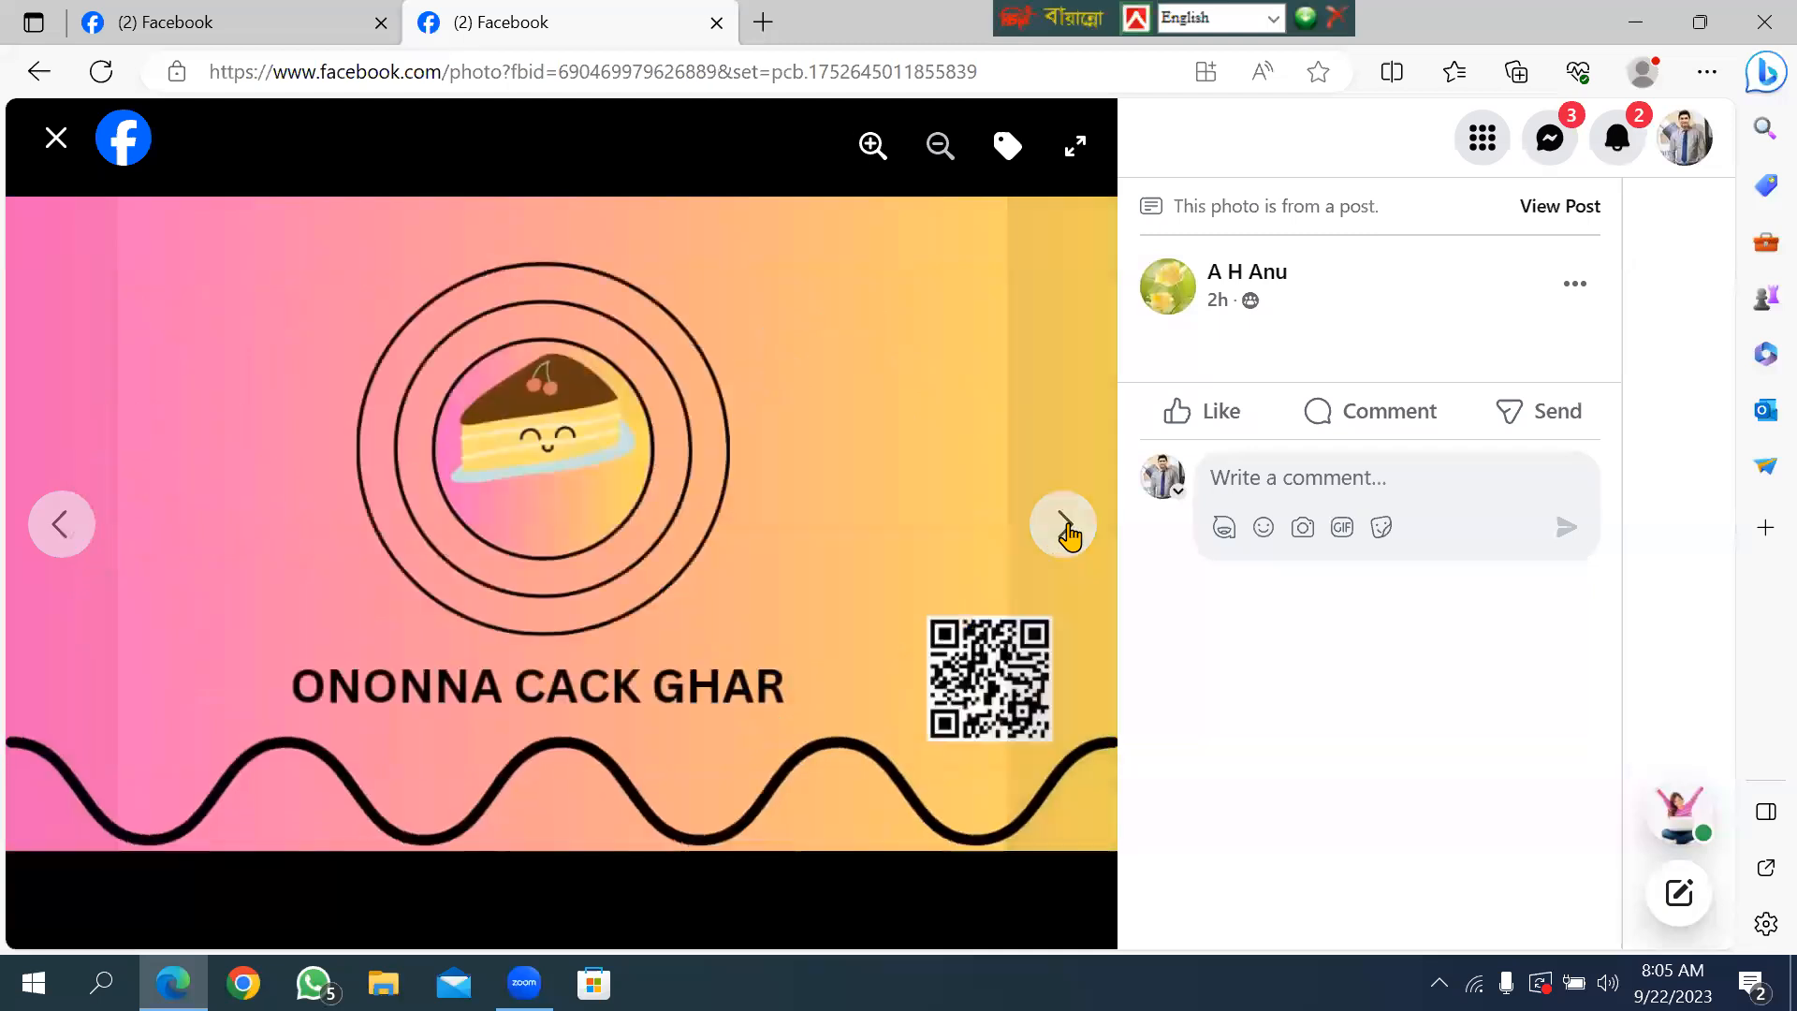
{"action": "left_click", "coordinate": [1068, 529]}
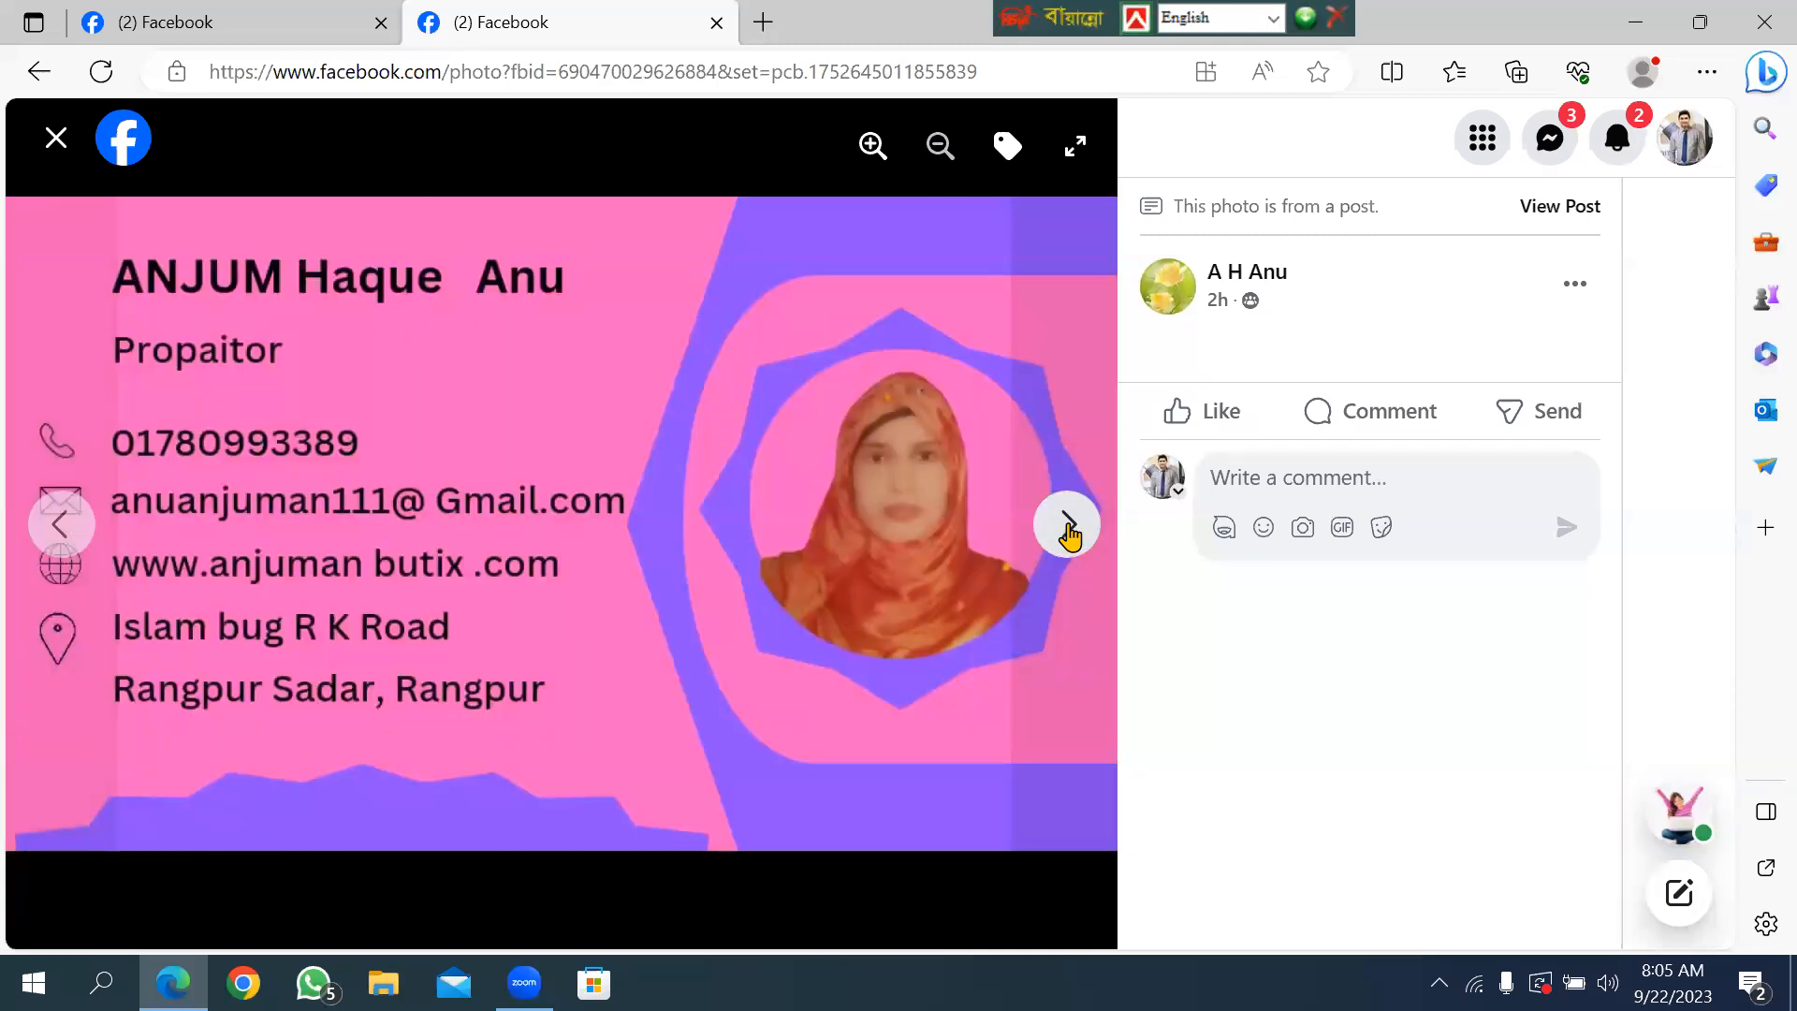
{"action": "left_click", "coordinate": [1068, 530]}
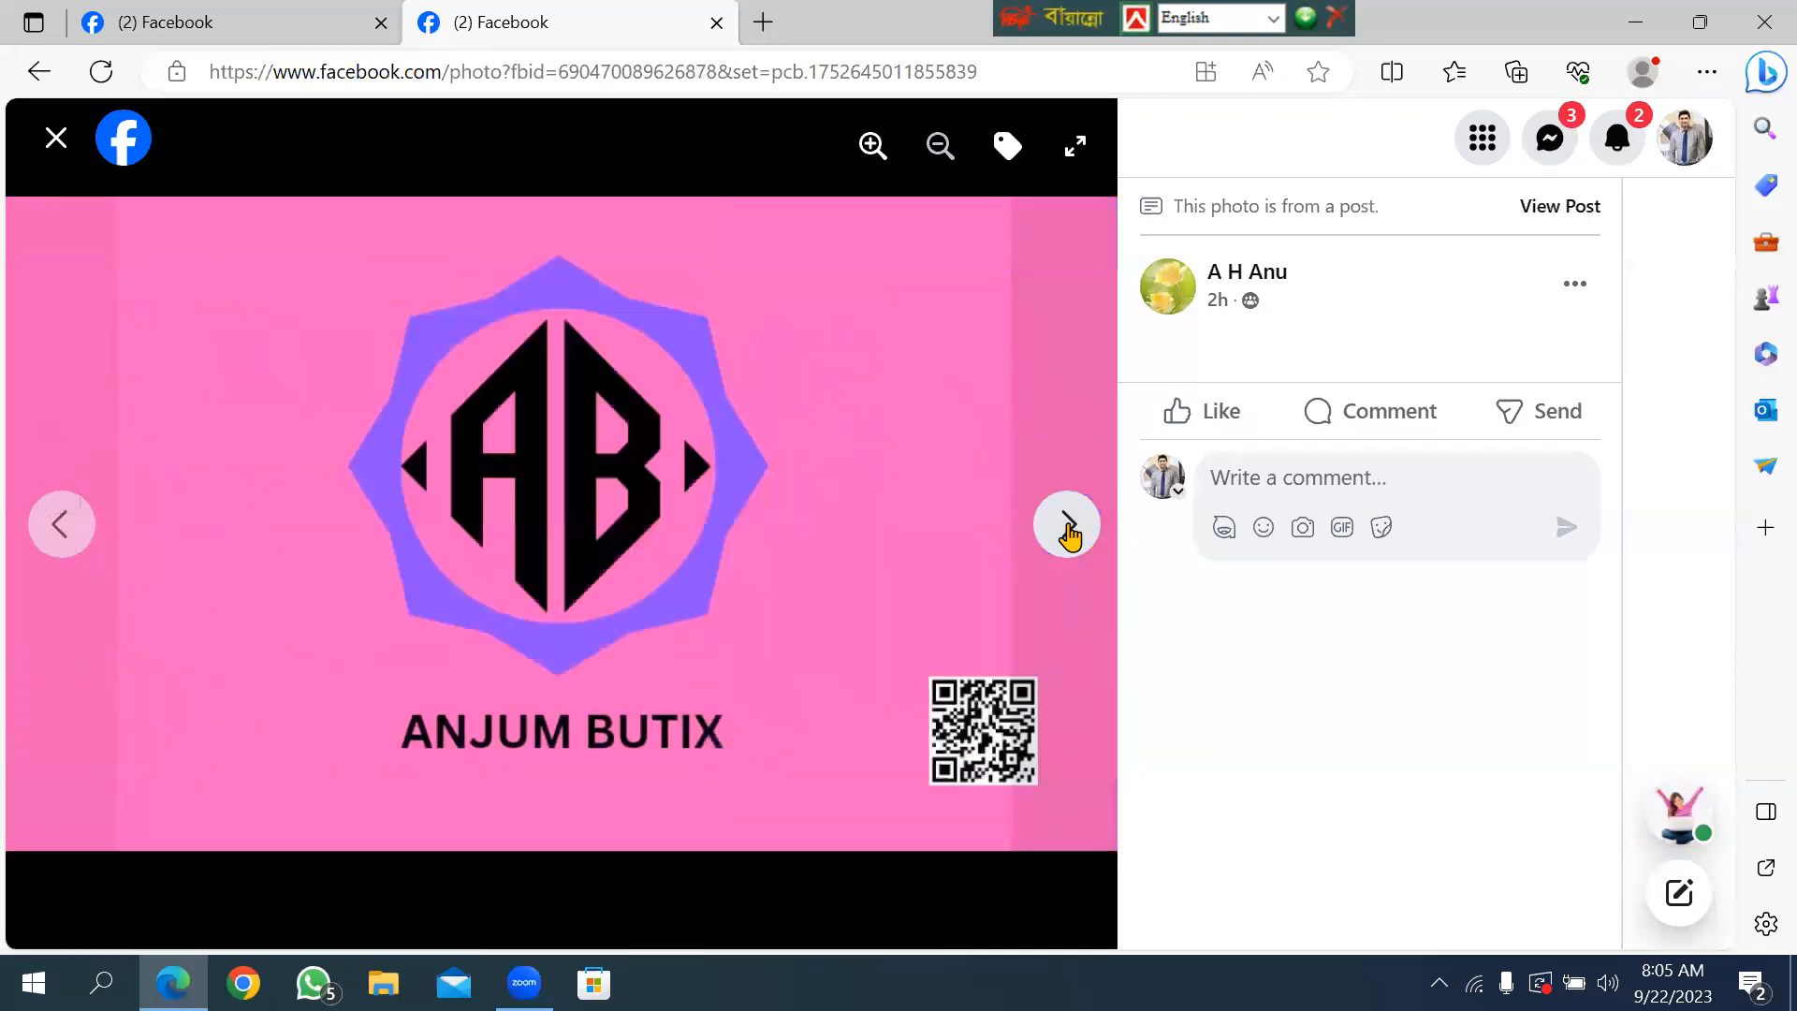
{"action": "left_click", "coordinate": [1068, 530]}
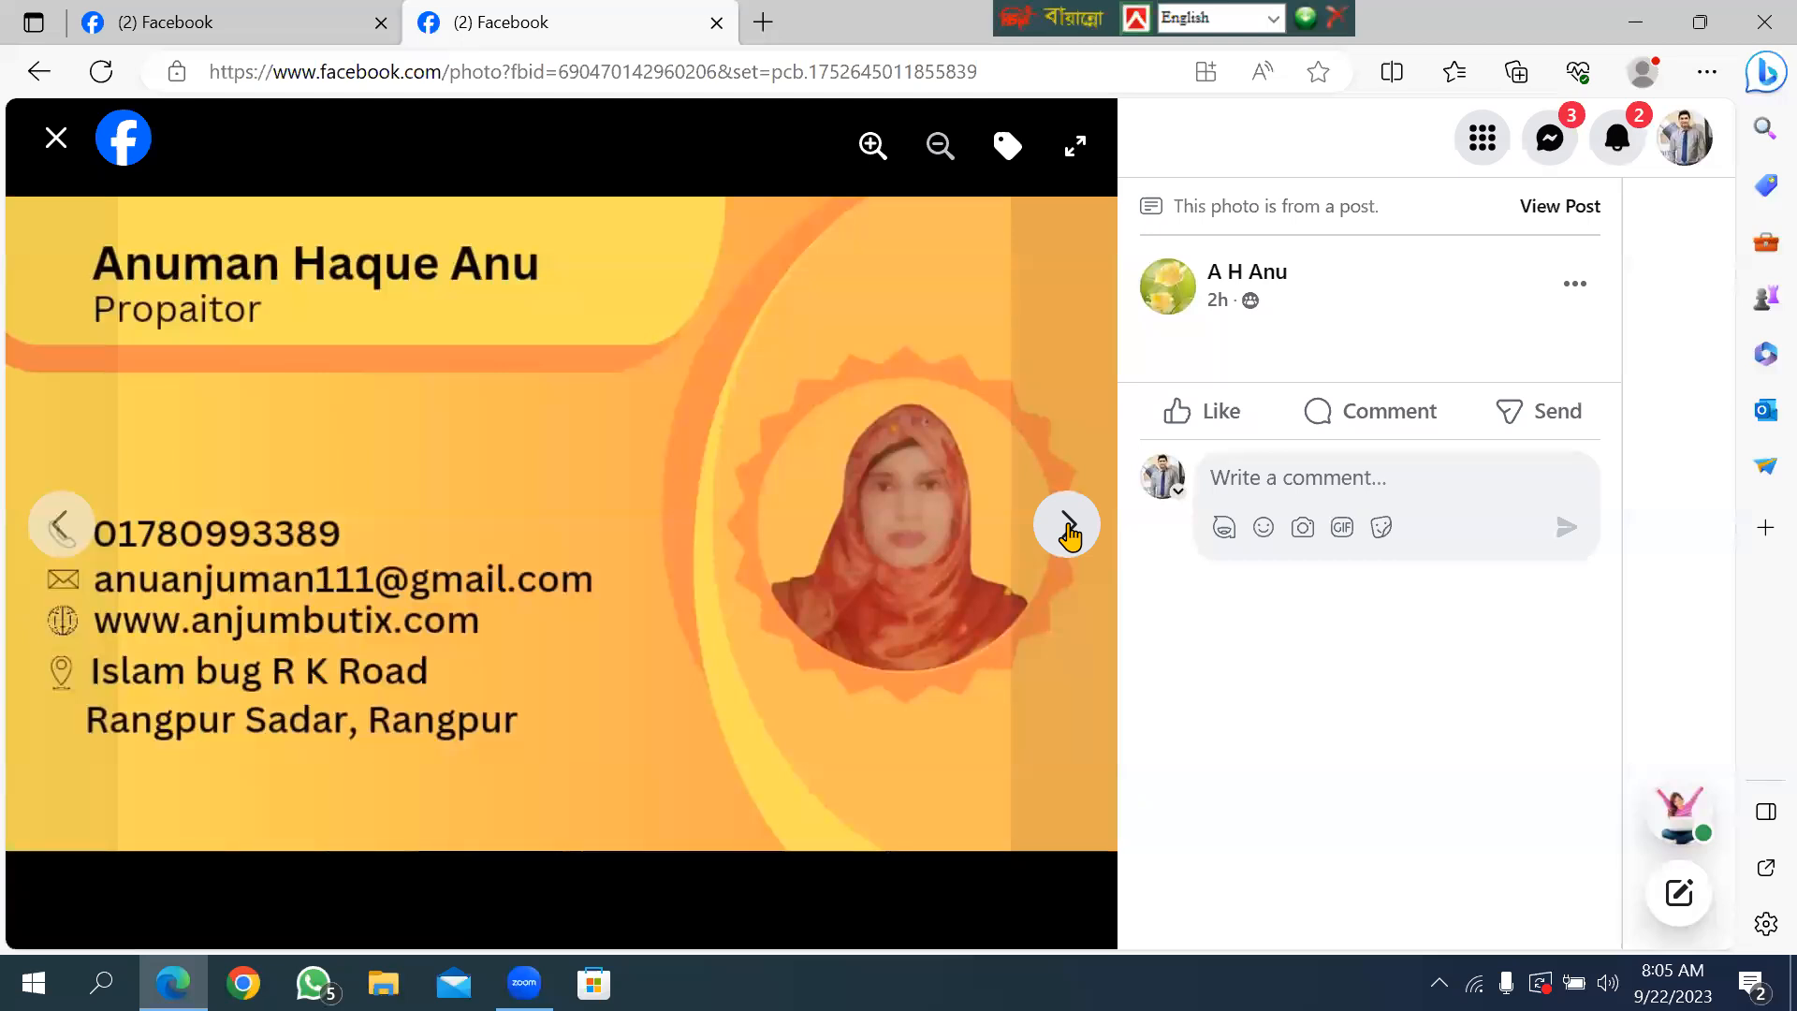
{"action": "left_click", "coordinate": [1068, 530]}
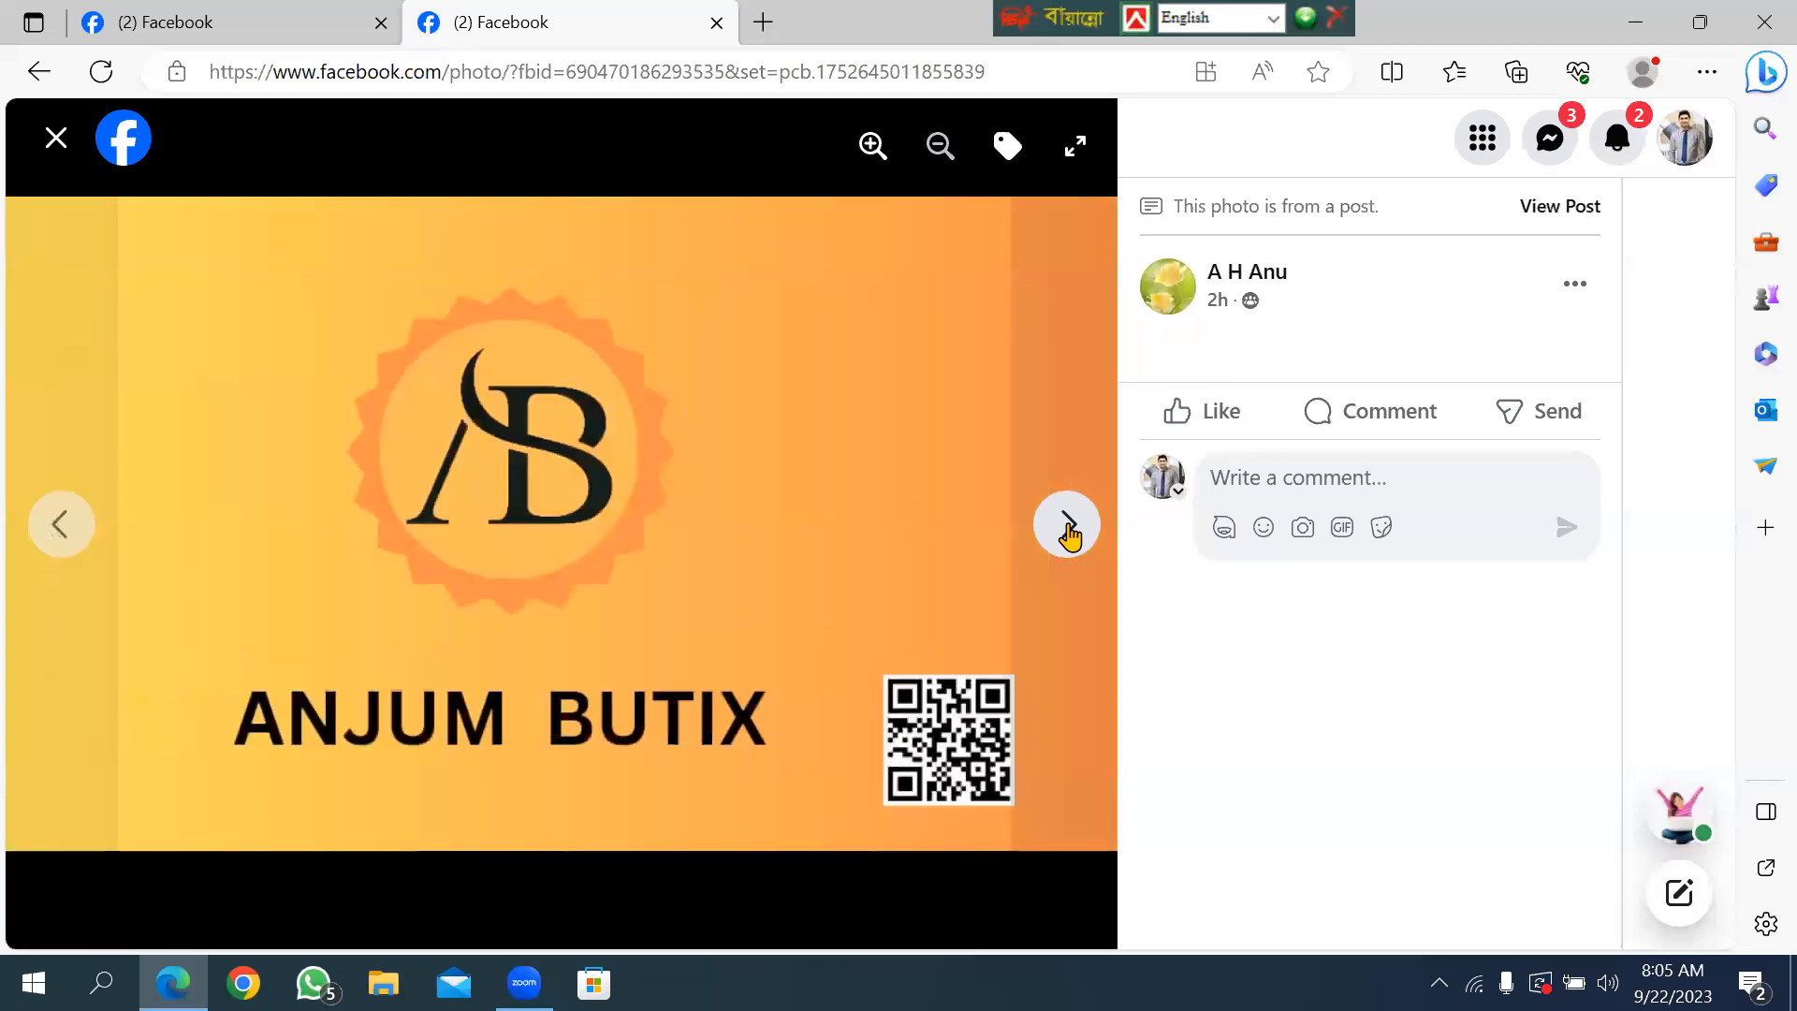
{"action": "left_click", "coordinate": [1068, 529]}
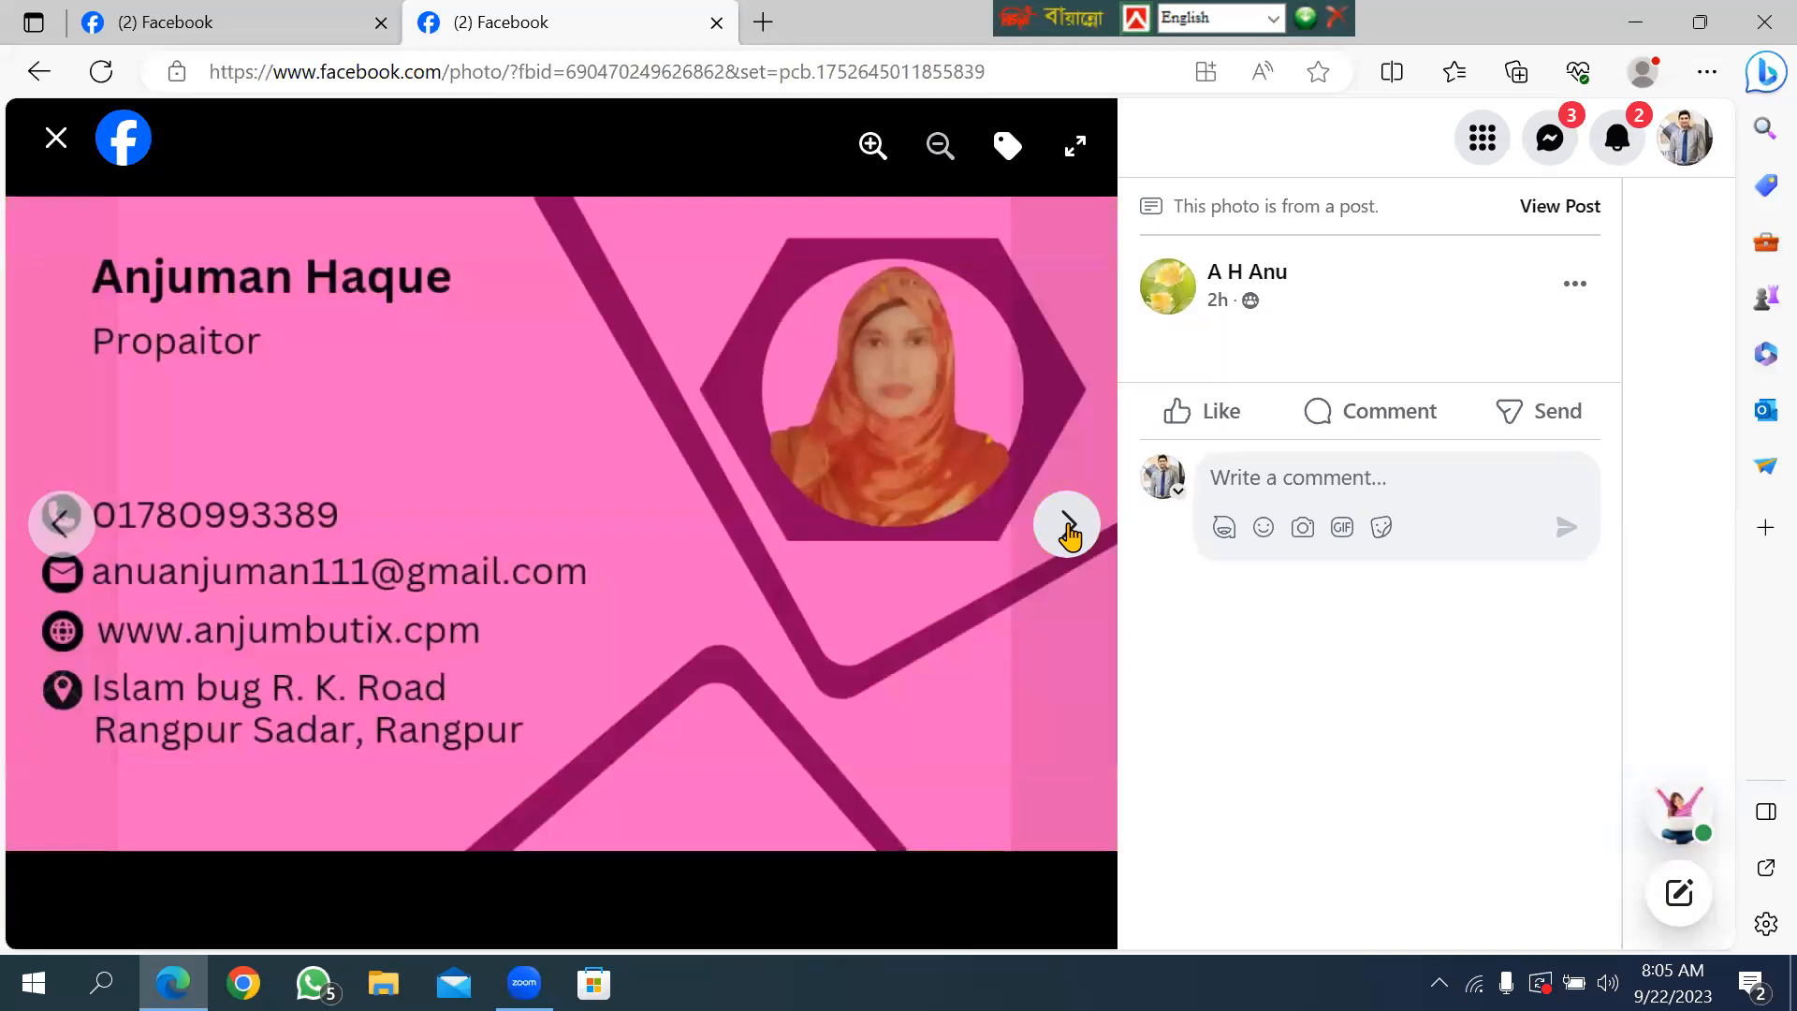
{"action": "left_click", "coordinate": [1068, 530]}
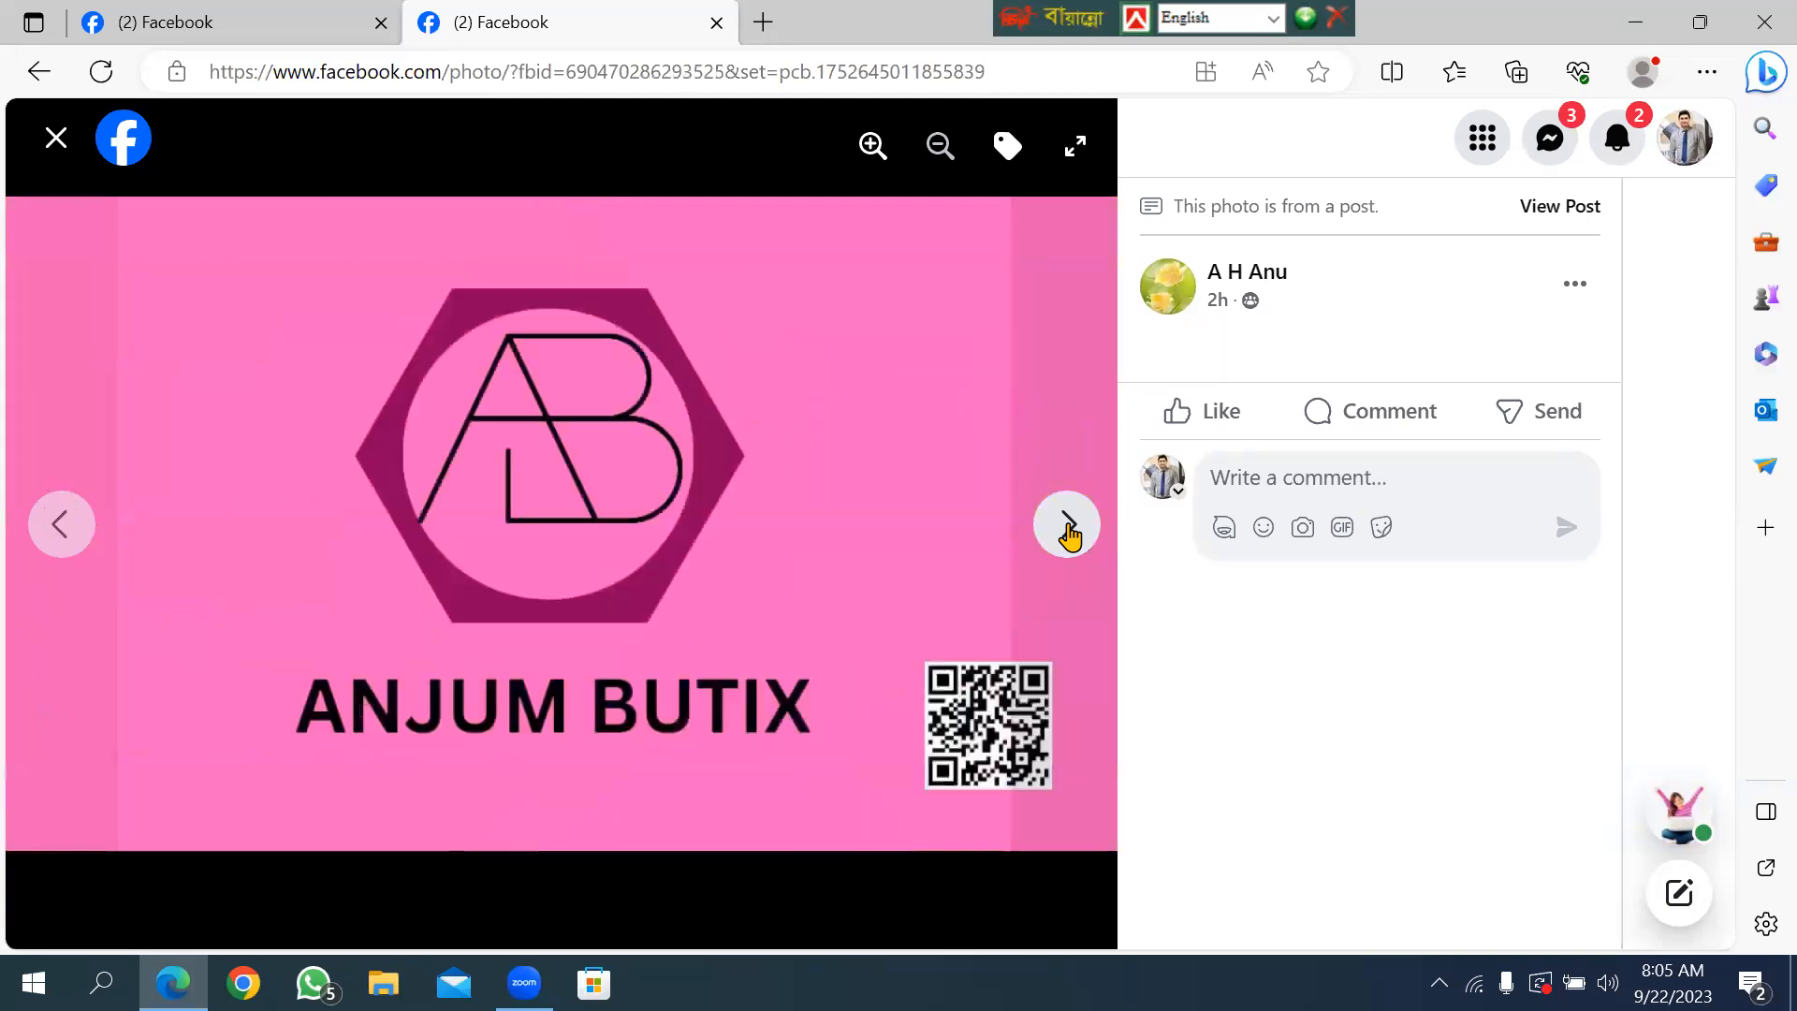
{"action": "left_click", "coordinate": [1068, 530]}
{"action": "left_click", "coordinate": [1068, 530]}
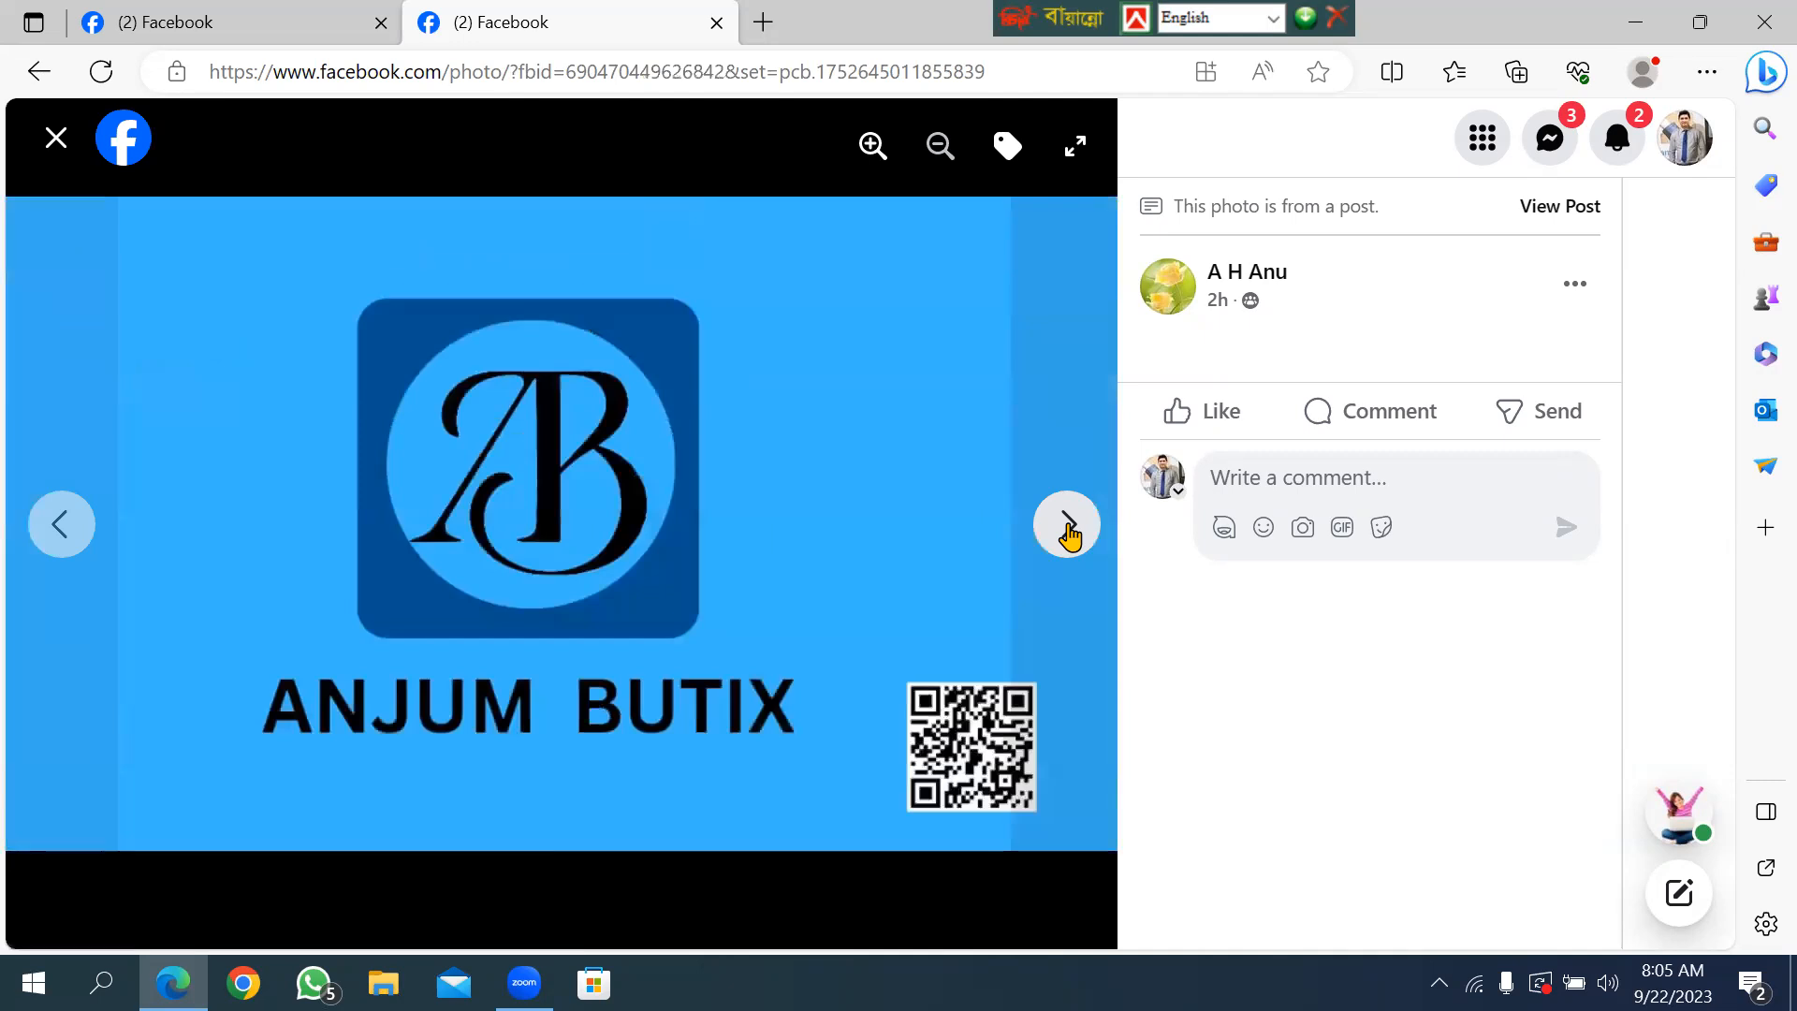
{"action": "left_click", "coordinate": [1068, 530]}
{"action": "left_click", "coordinate": [1068, 530]}
{"action": "left_click", "coordinate": [1068, 530]}
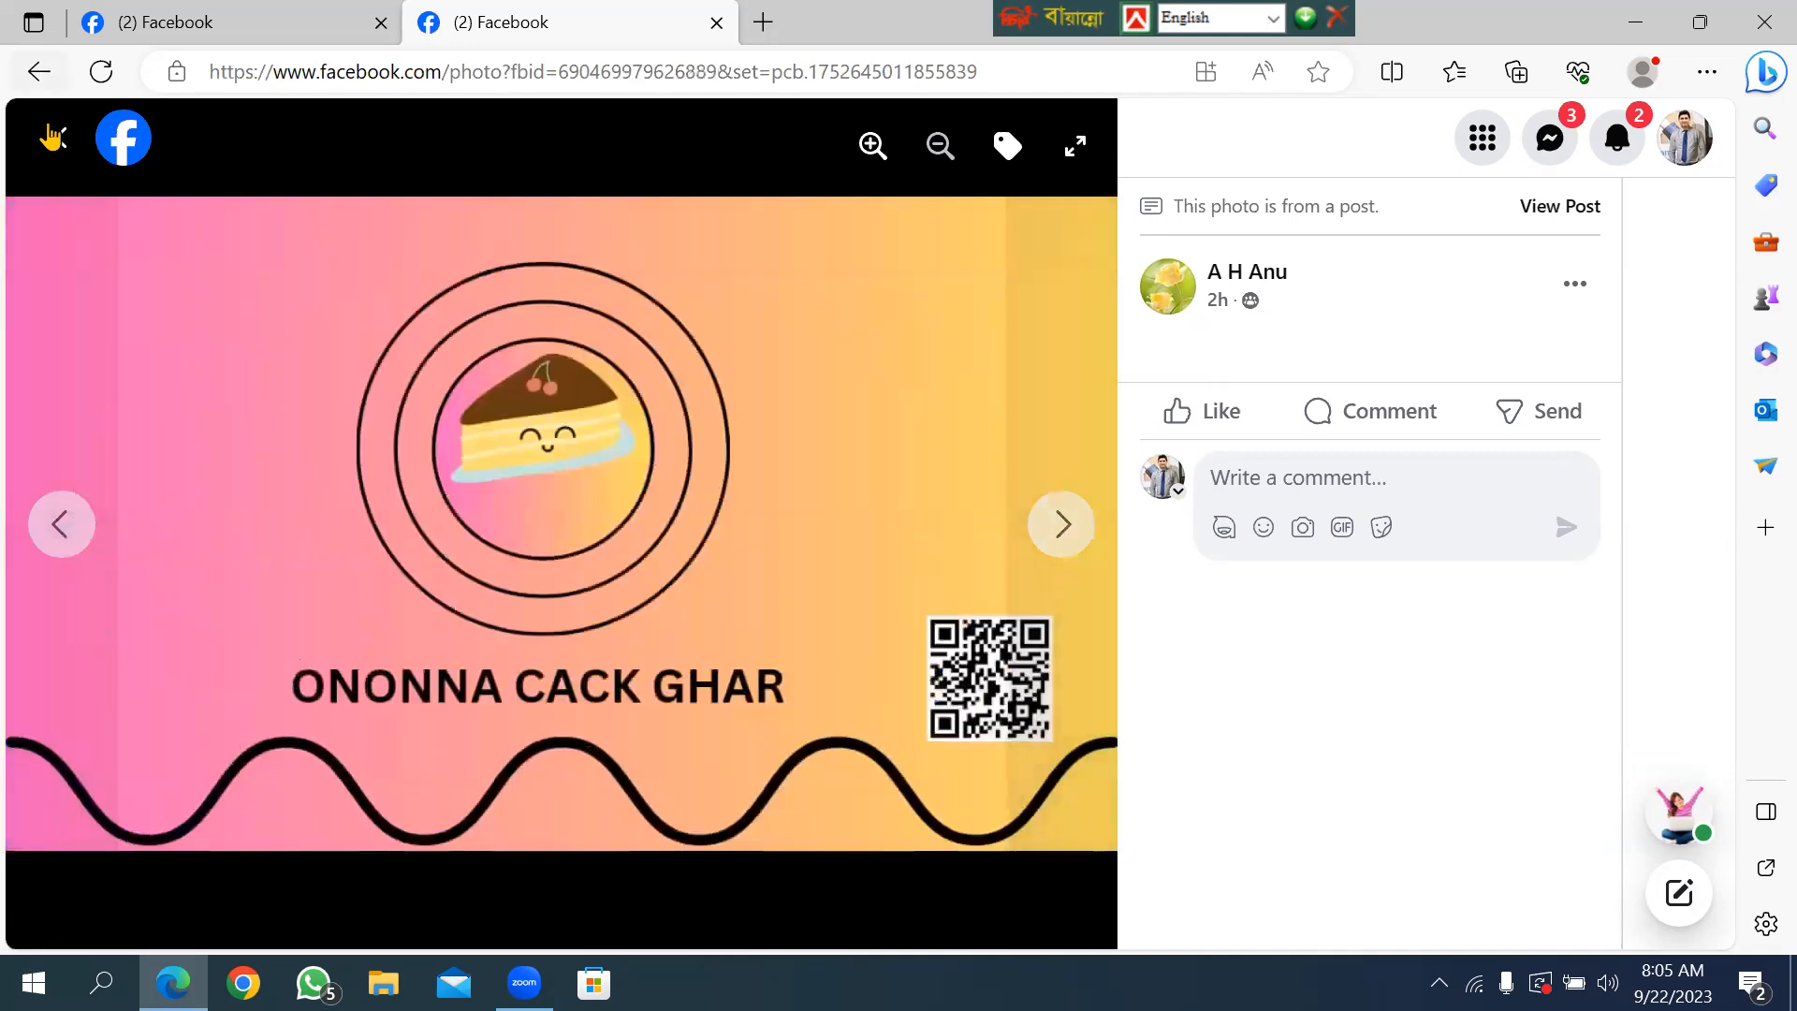
{"action": "left_click", "coordinate": [74, 150]}
React with Love to the post containing the Ononna Cack Ghar and Anjum Butix business cards.
{"action": "left_click_drag", "start_coordinate": [1721, 560], "coordinate": [1721, 607]}
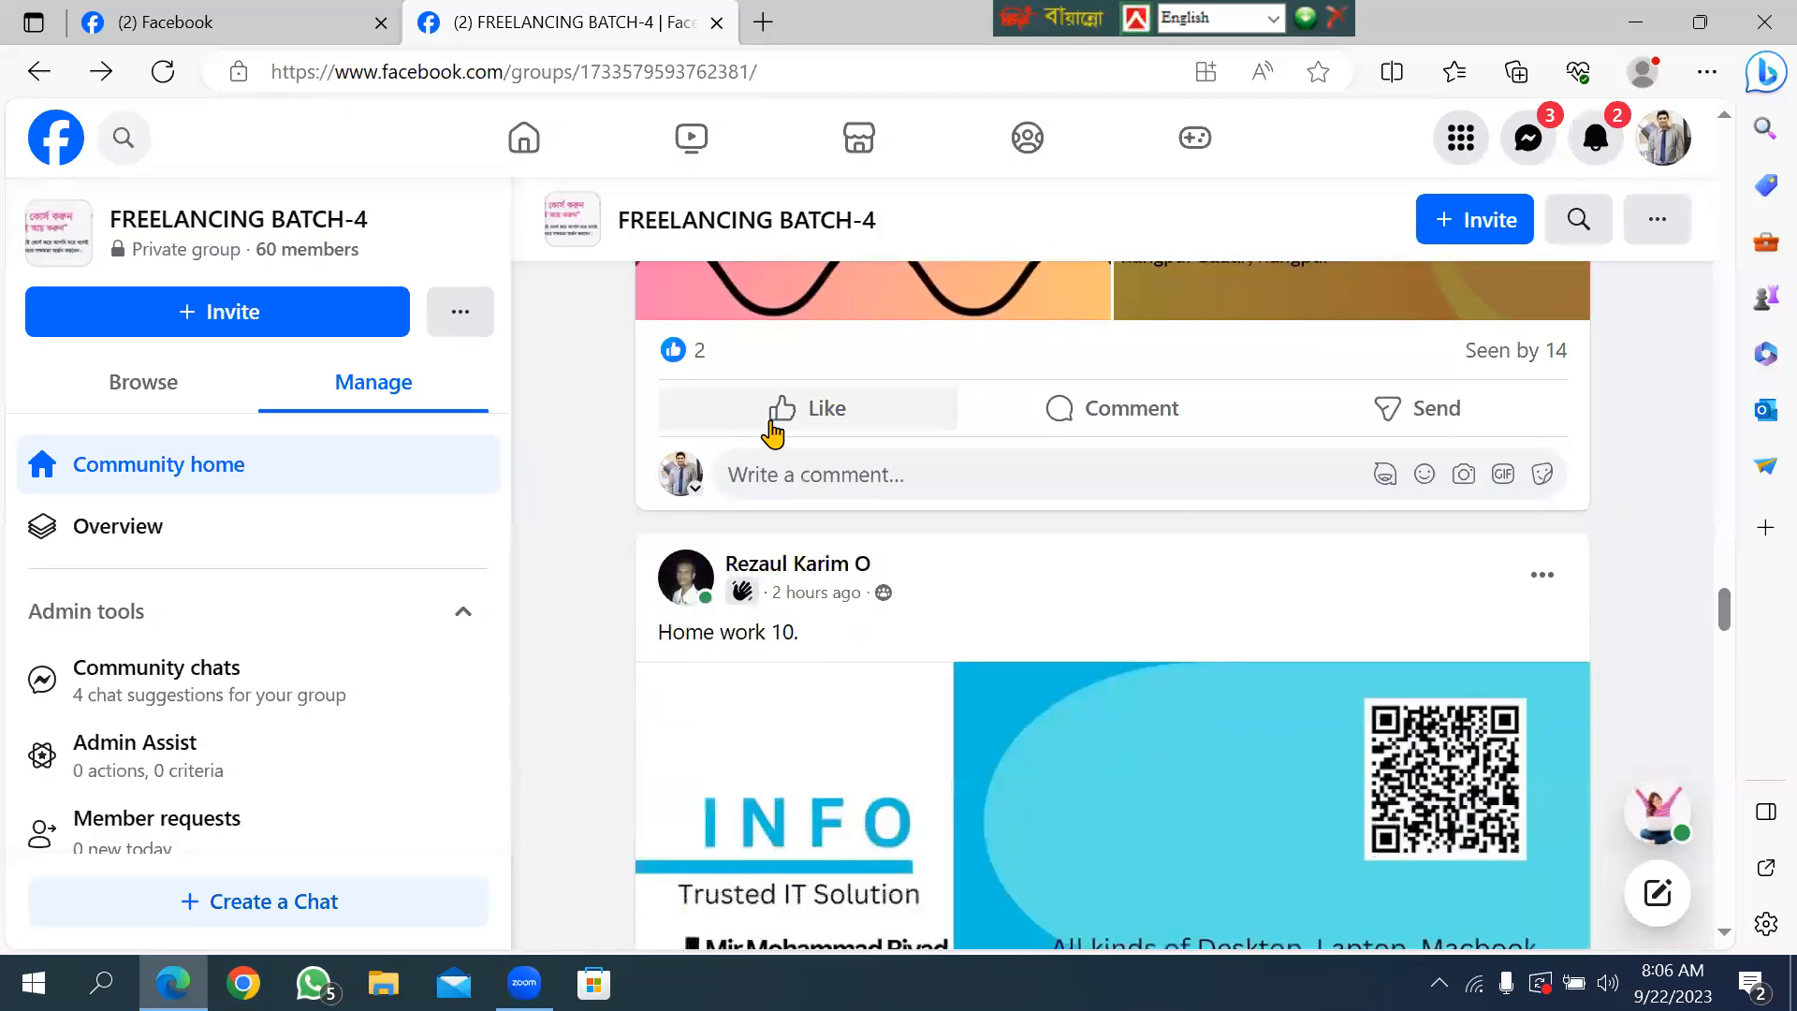
{"action": "mouse_move", "coordinate": [782, 412]}
{"action": "left_click", "coordinate": [744, 353]}
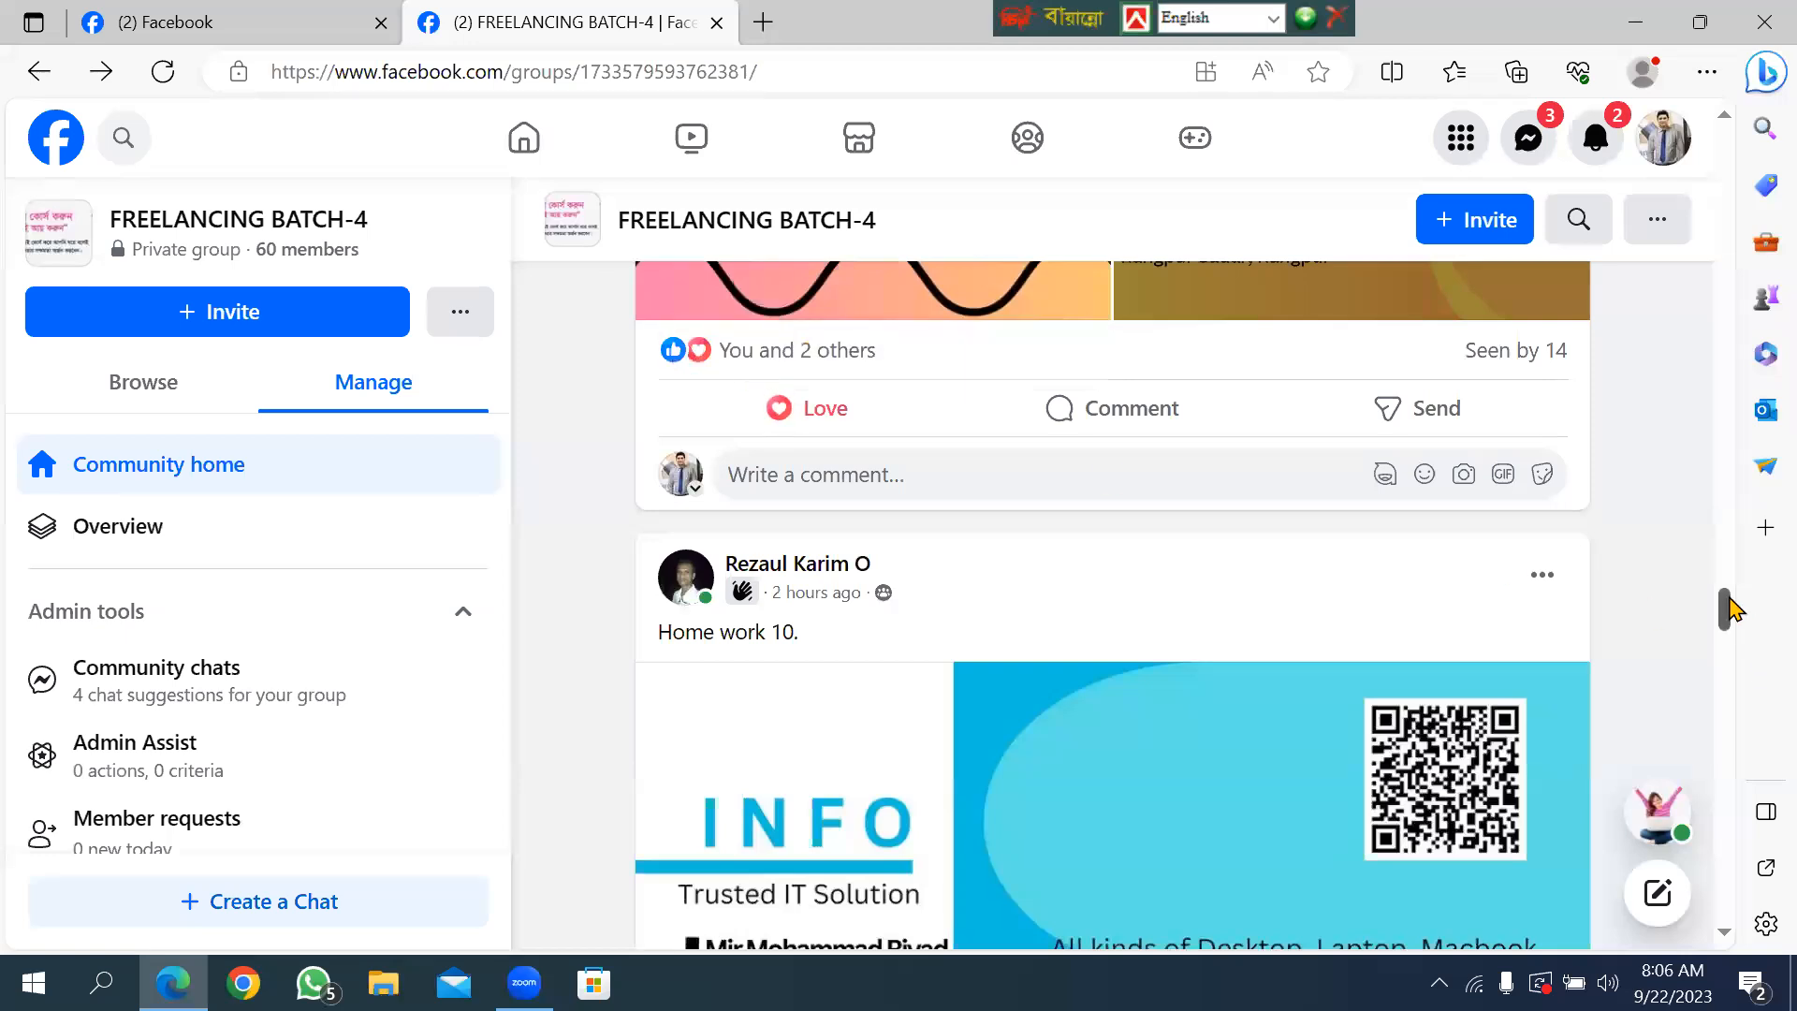
Review the INFO Trusted IT Solution and car rental cards of the "Home work 10." post at full size and react to the post.
{"action": "left_click_drag", "start_coordinate": [1722, 620], "coordinate": [1676, 633]}
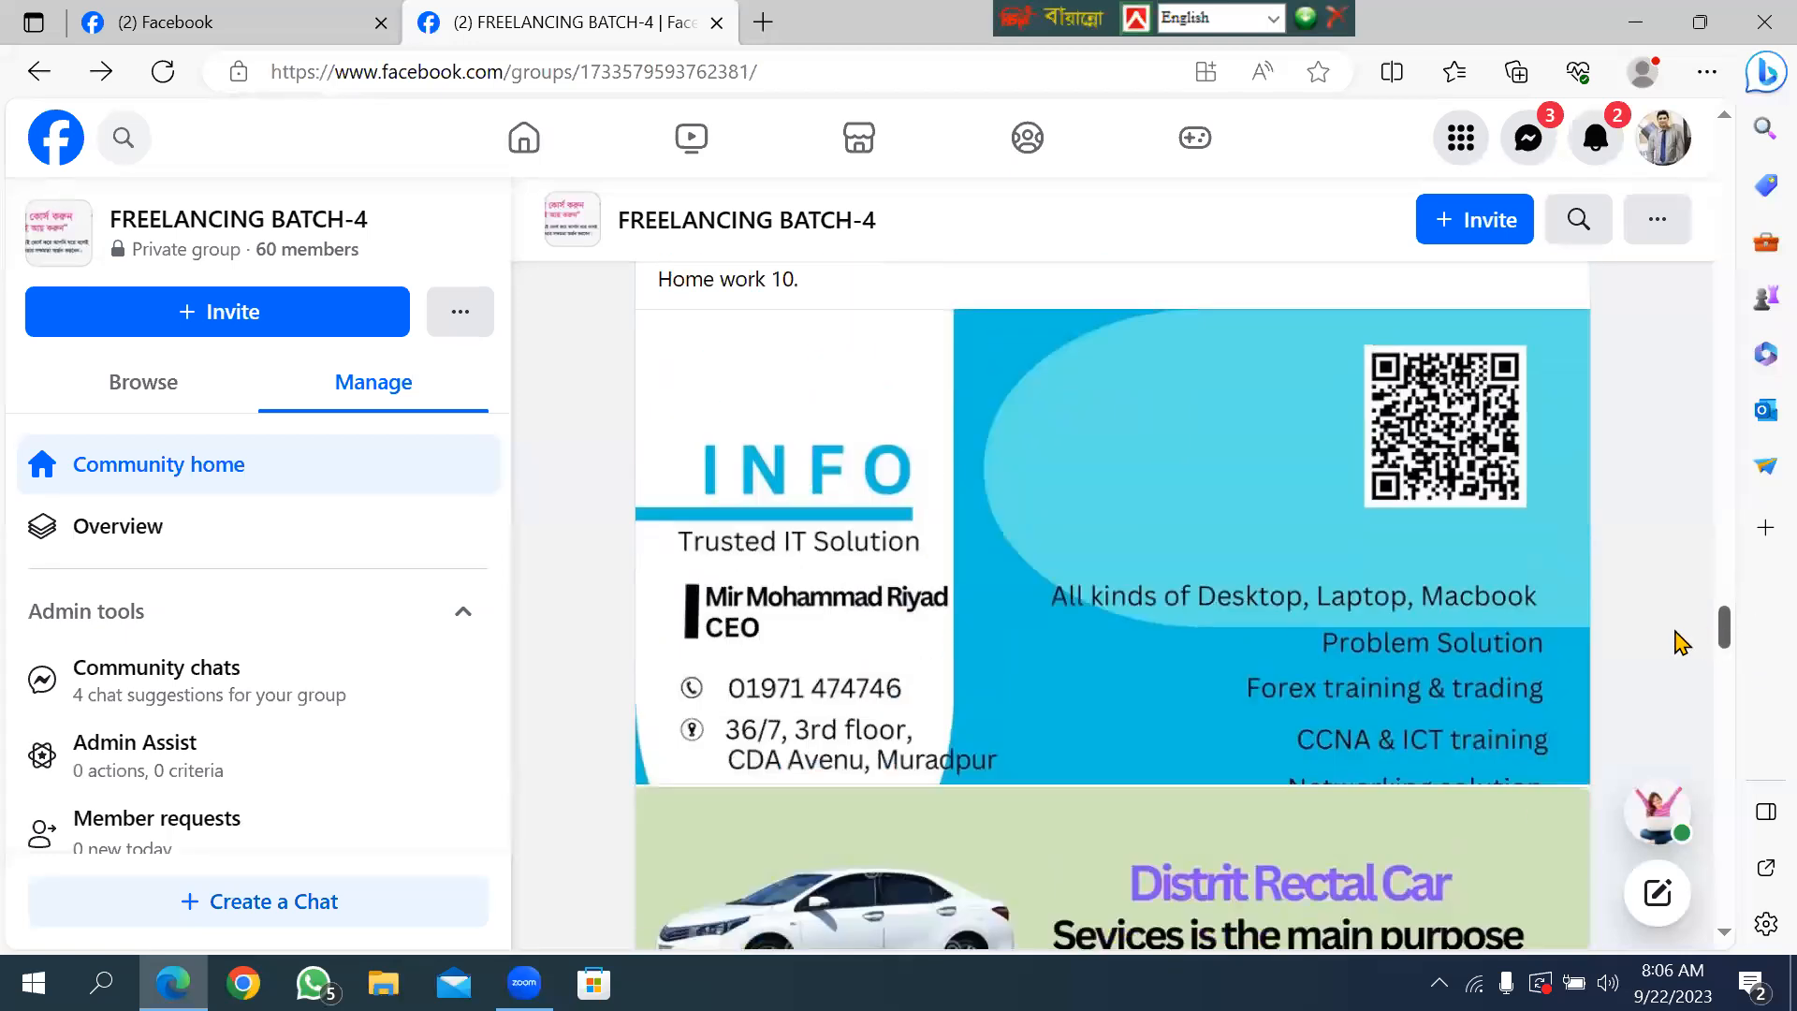
{"action": "left_click", "coordinate": [931, 501]}
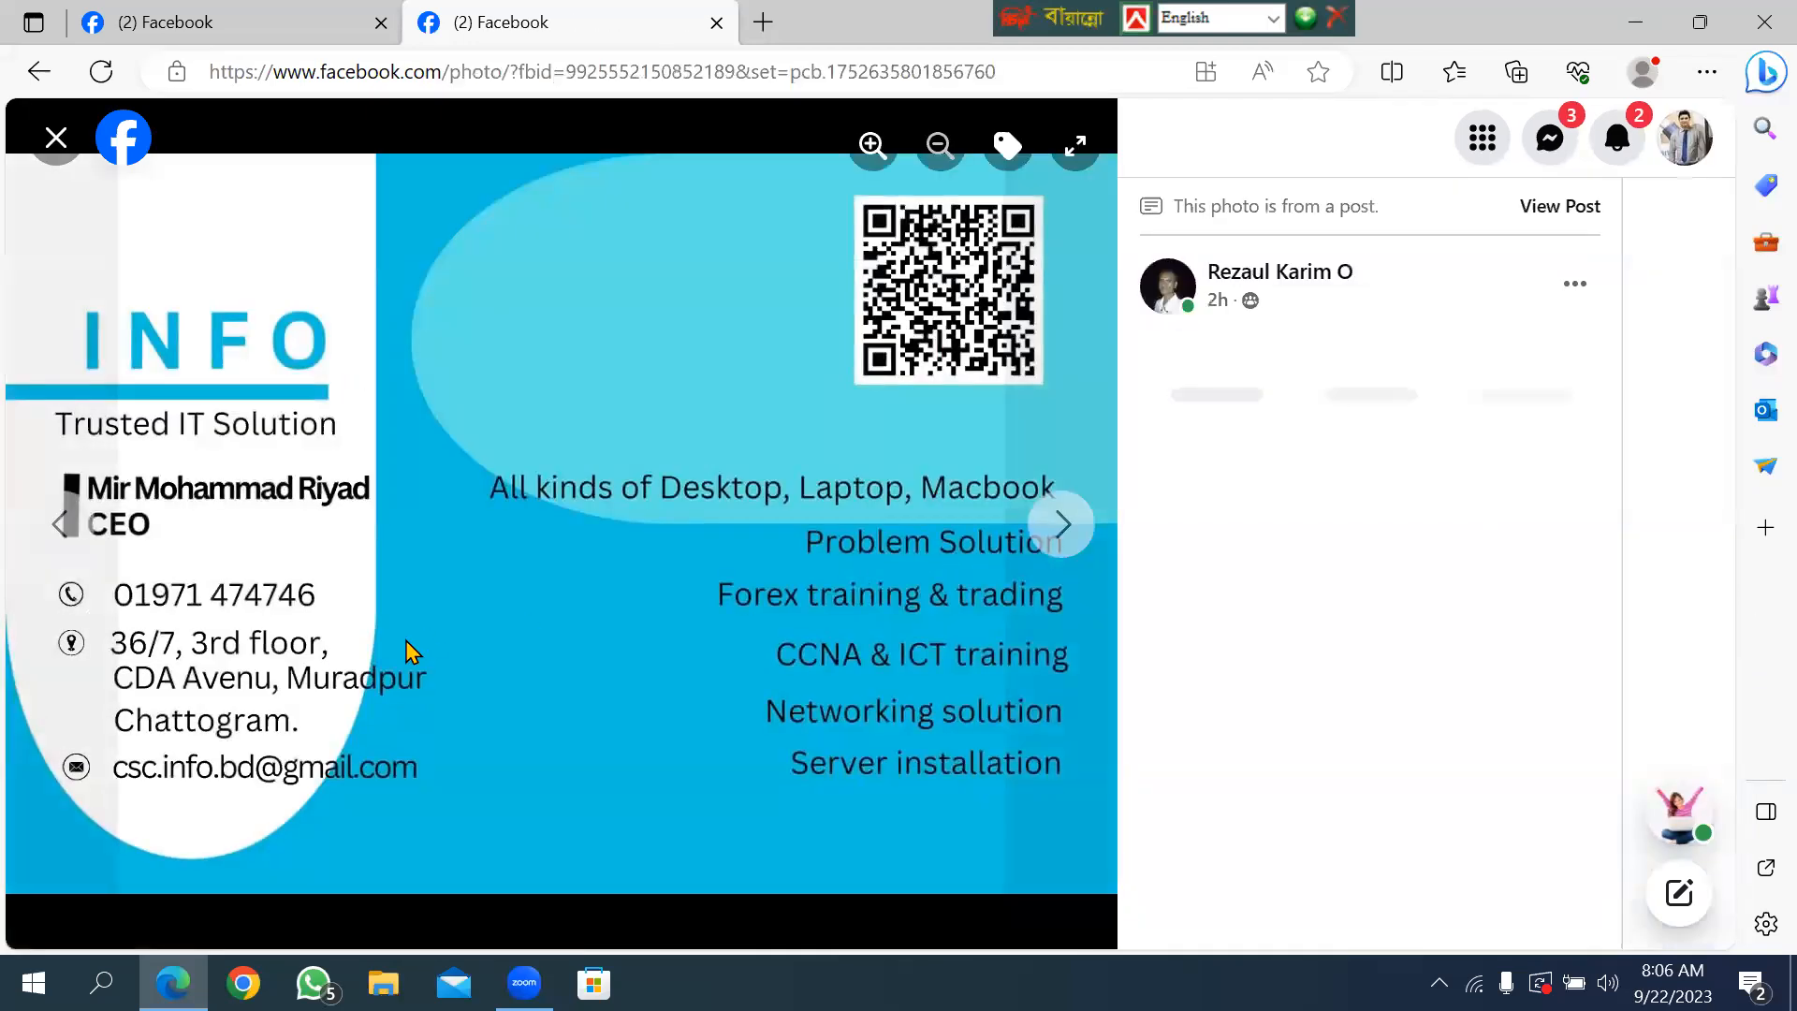
{"action": "left_click", "coordinate": [1065, 523]}
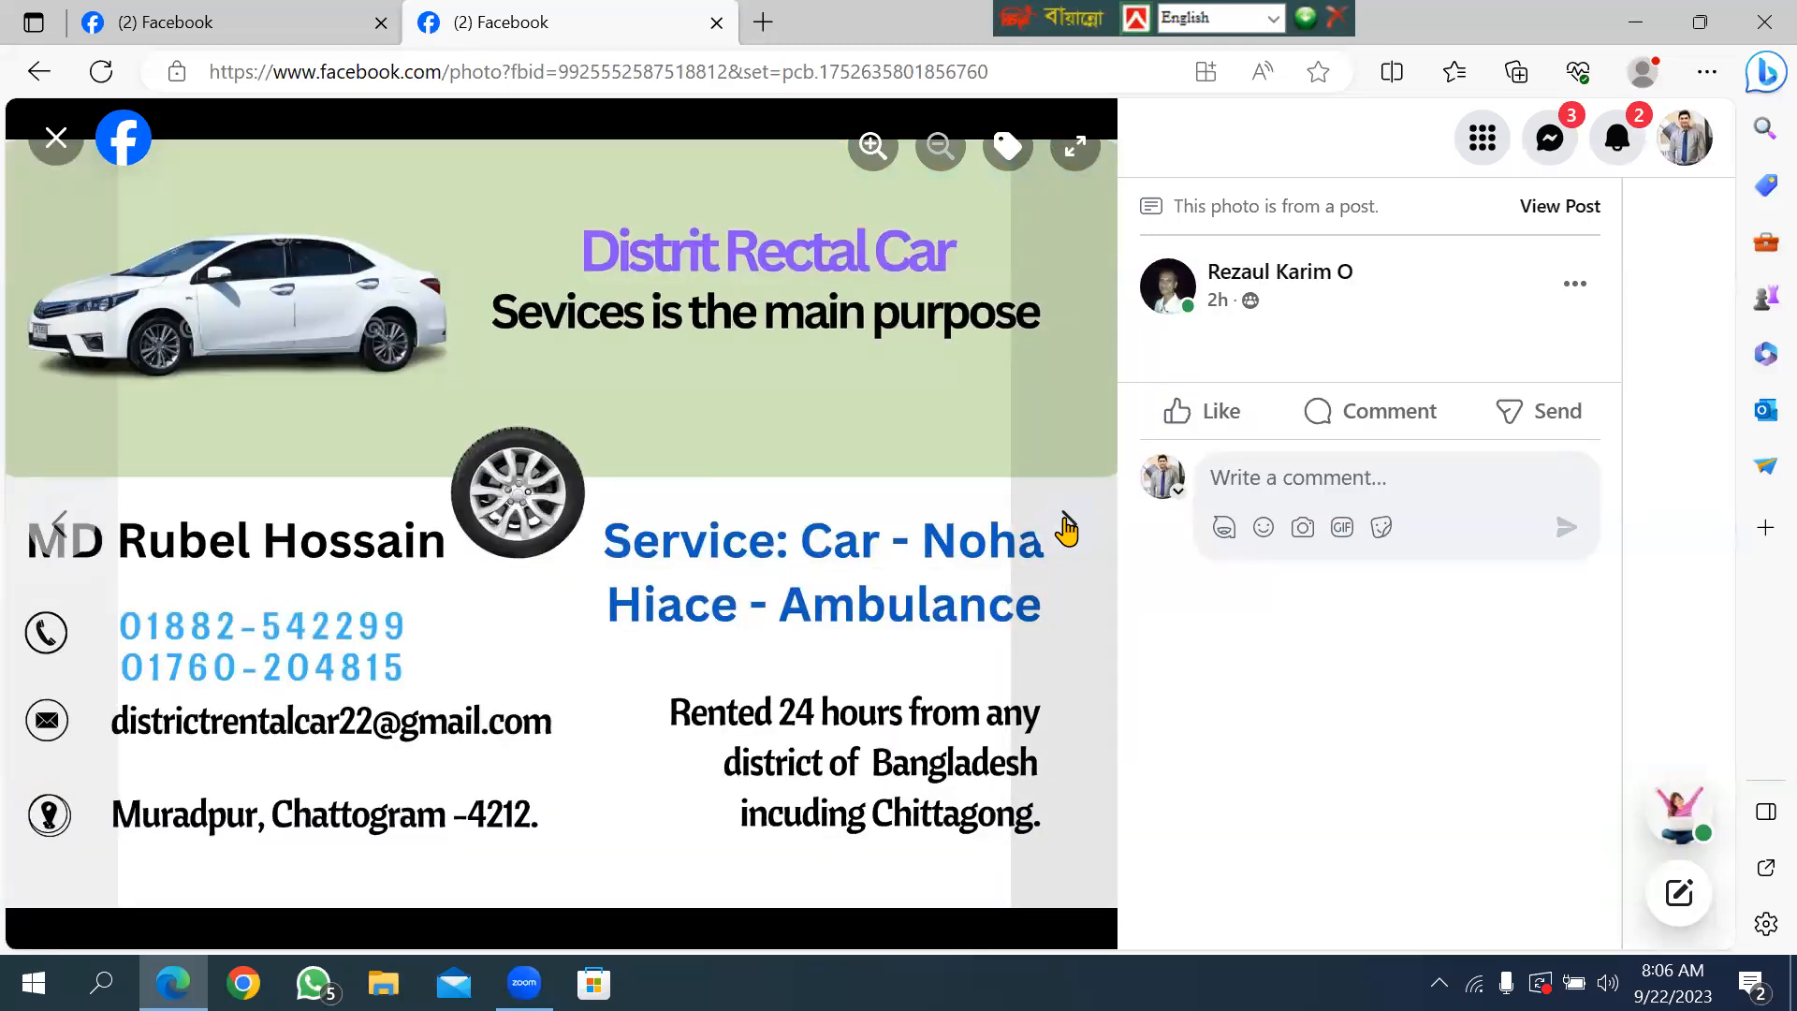
{"action": "left_click", "coordinate": [1065, 524]}
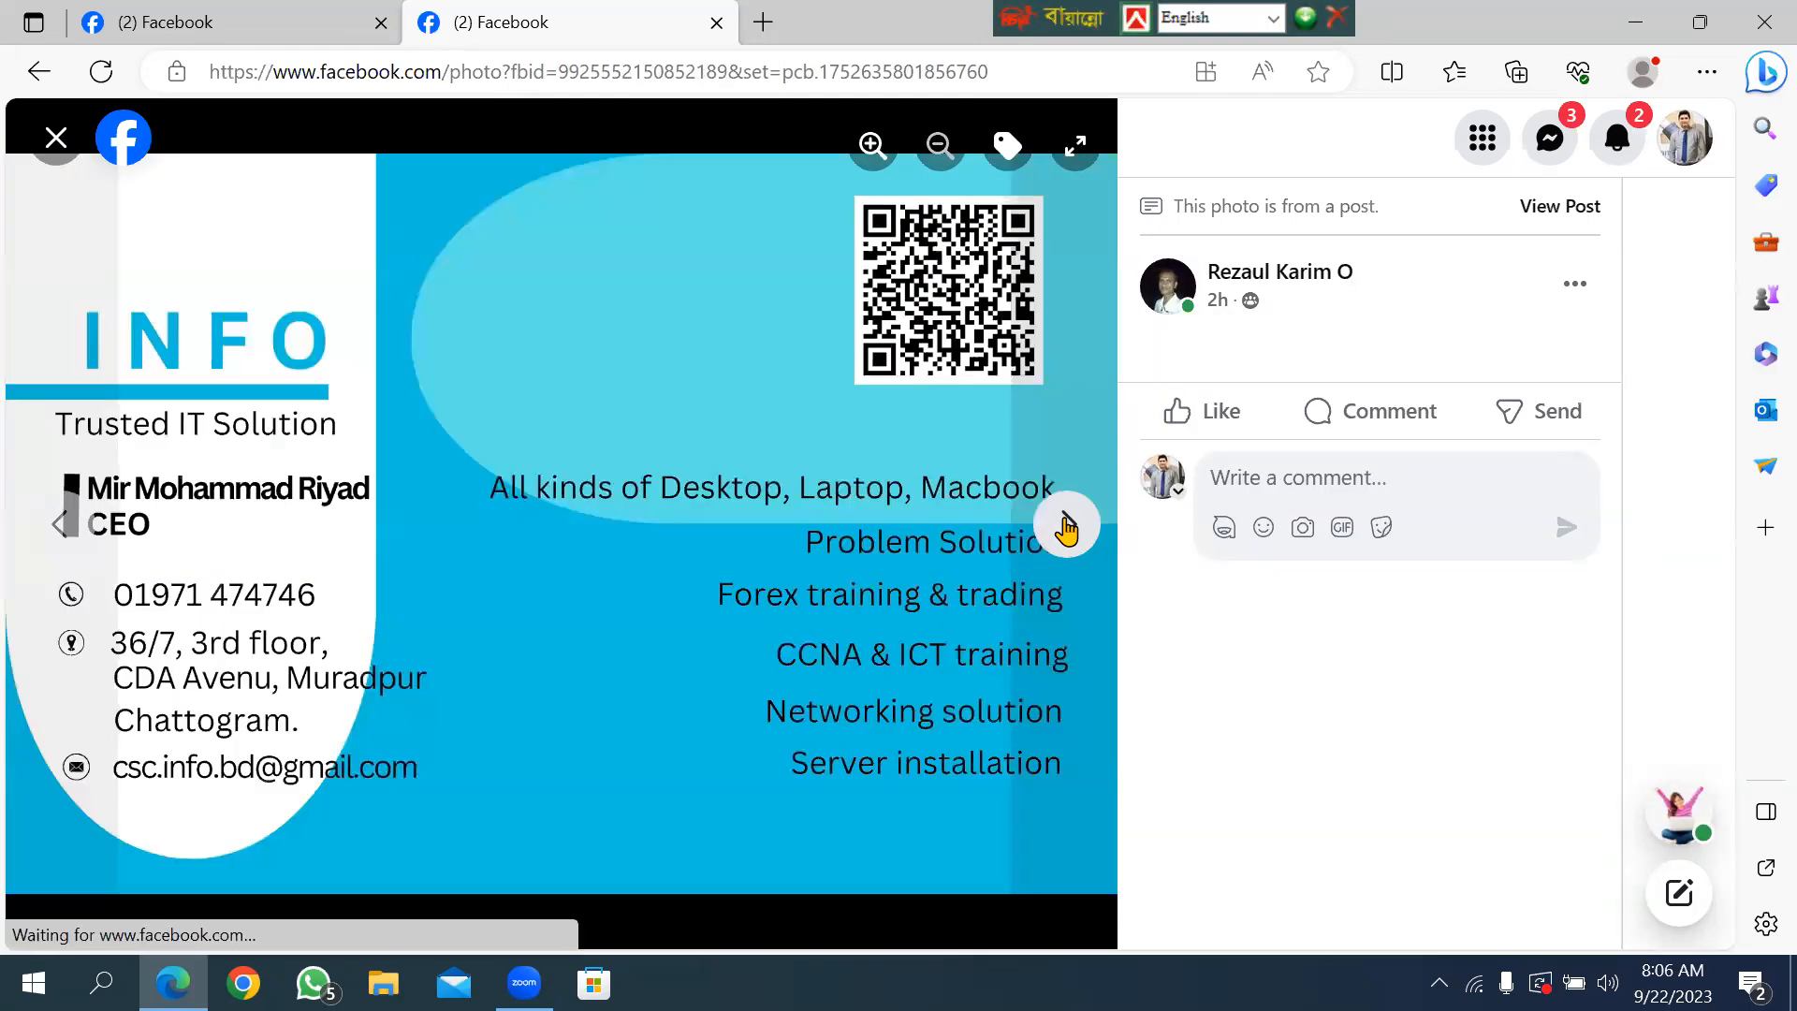
{"action": "left_click", "coordinate": [1065, 524]}
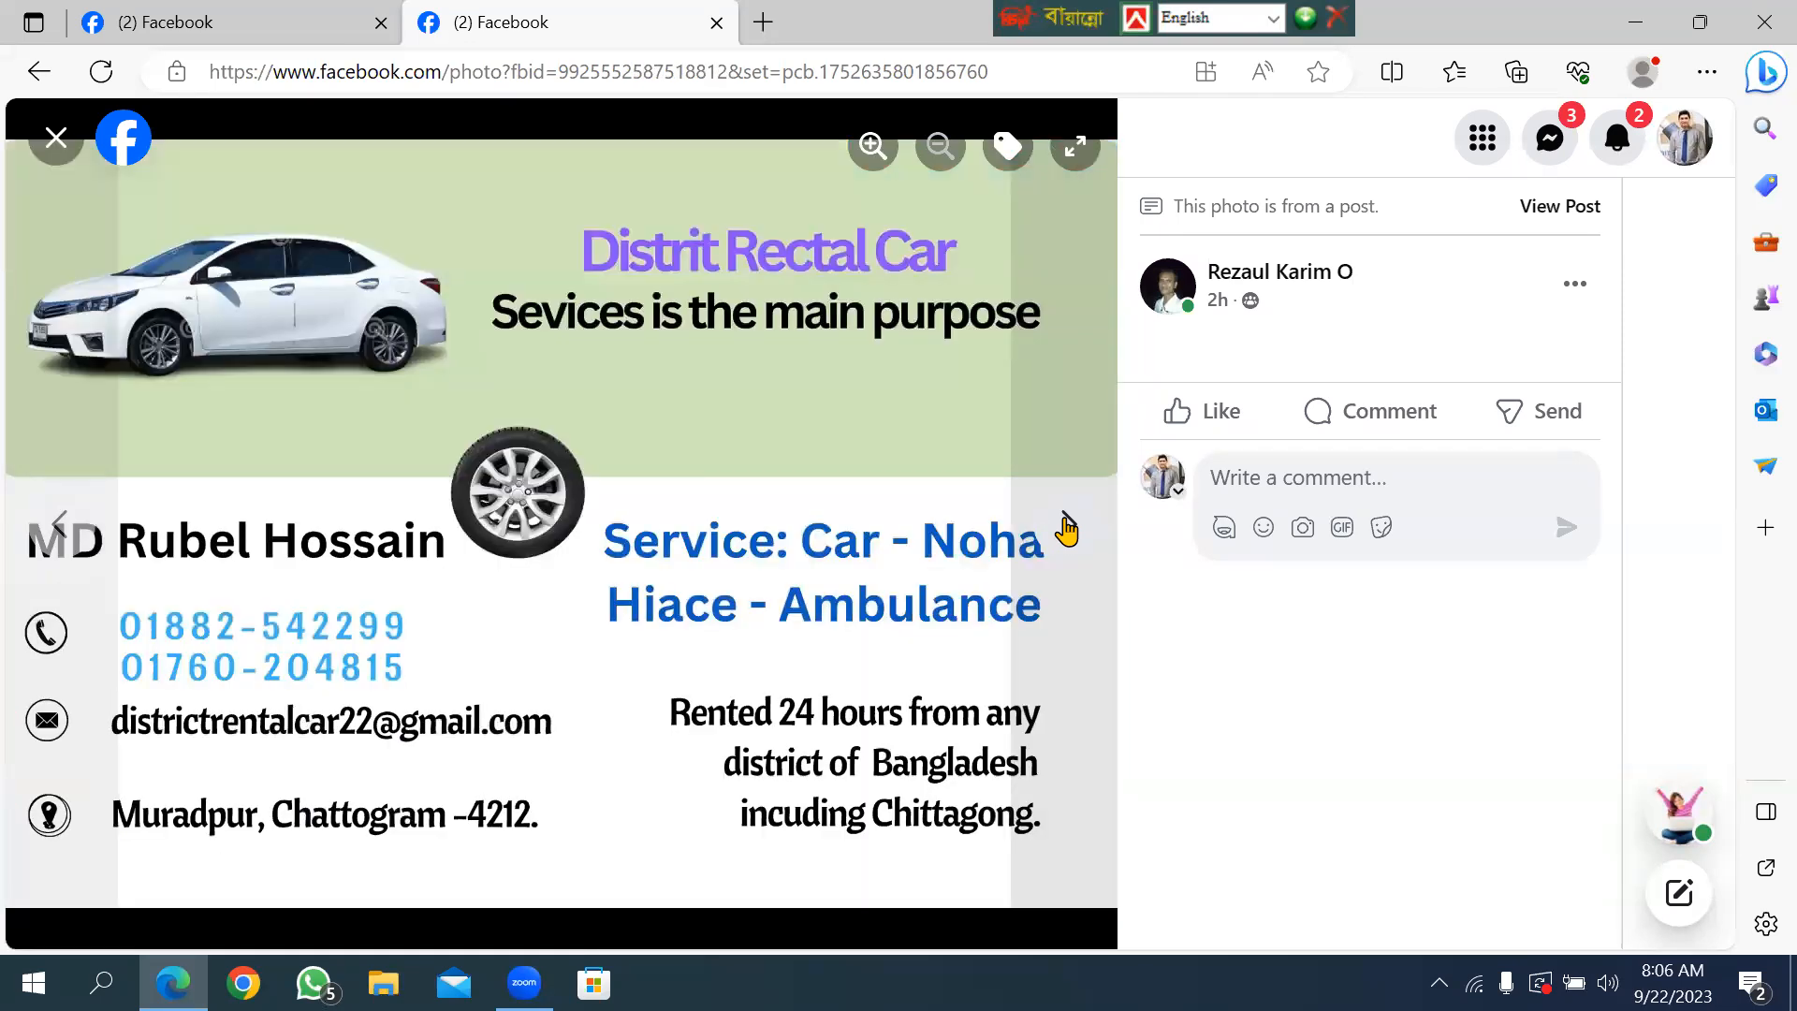
{"action": "left_click", "coordinate": [1065, 526]}
{"action": "left_click", "coordinate": [1066, 526]}
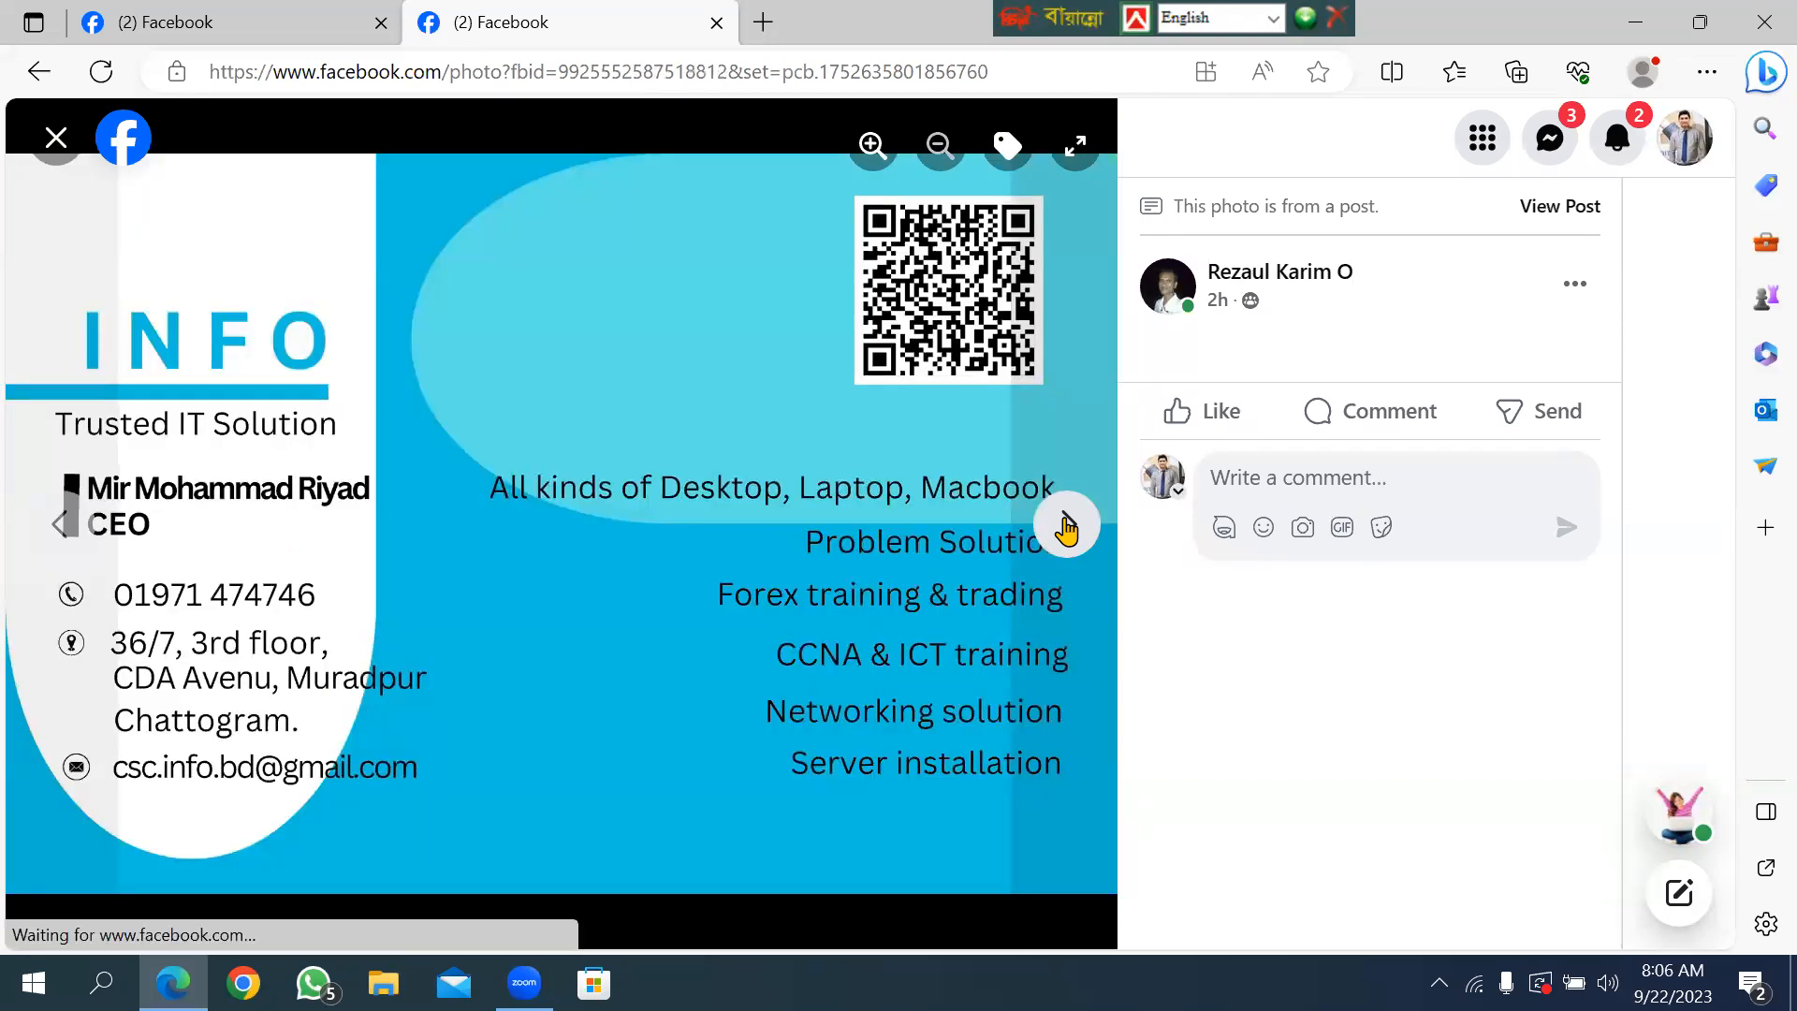
{"action": "left_click", "coordinate": [56, 137]}
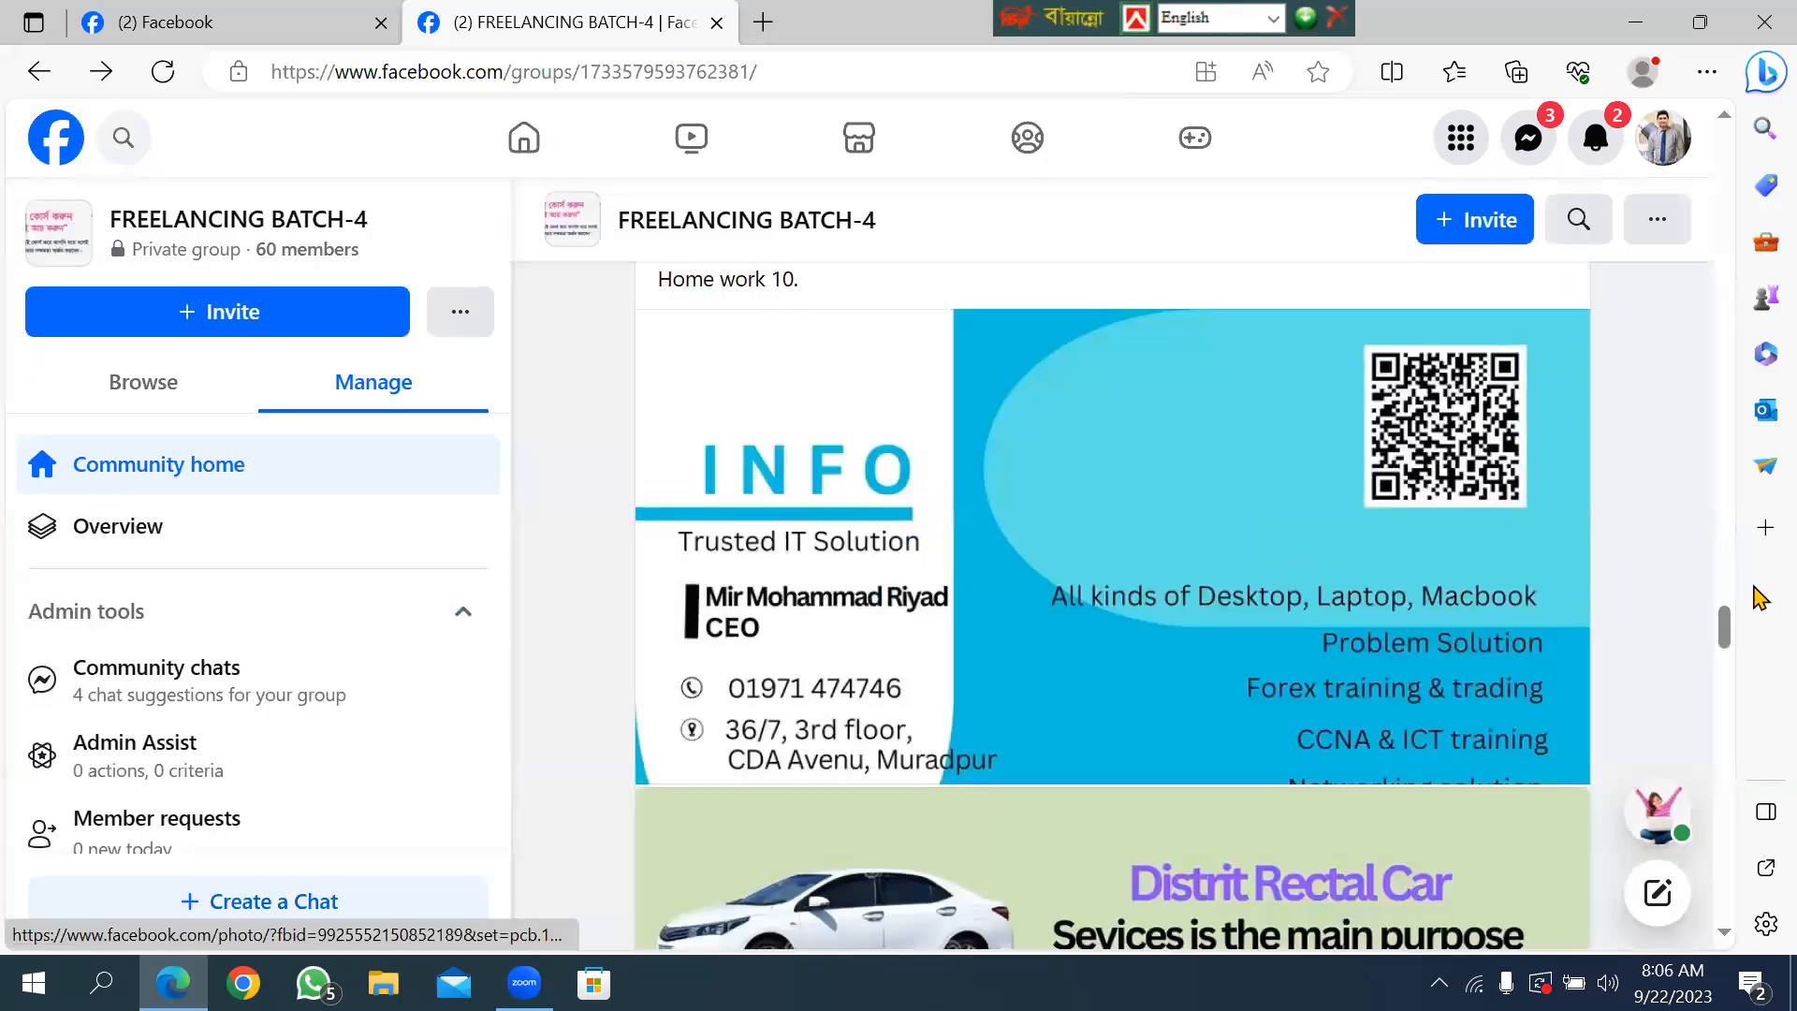
{"action": "scroll", "coordinate": [880, 763], "scroll_direction": "down", "scroll_amount": 5}
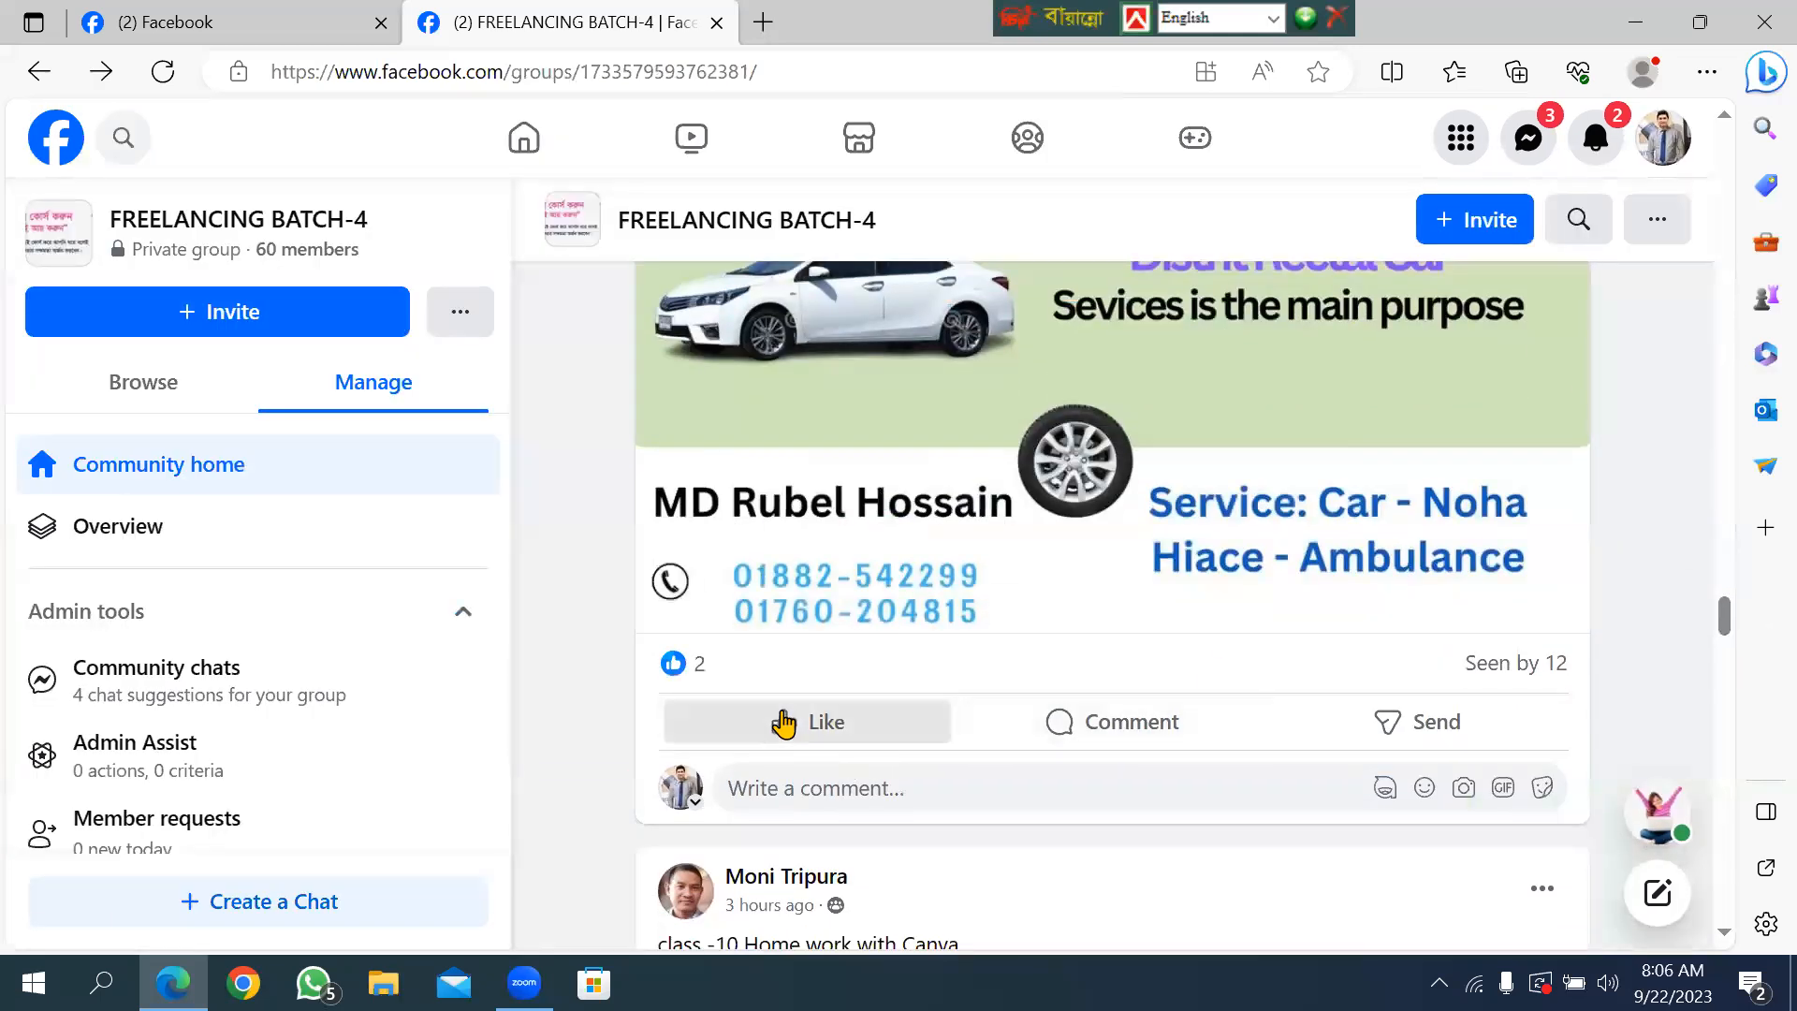
{"action": "left_click", "coordinate": [791, 722]}
View the Srestha IT, Ananya Fashion and Hill Body Fitness cards of the "class -10 Home work with Canva" post at full size.
{"action": "scroll", "coordinate": [1725, 655], "scroll_direction": "down", "scroll_amount": 6}
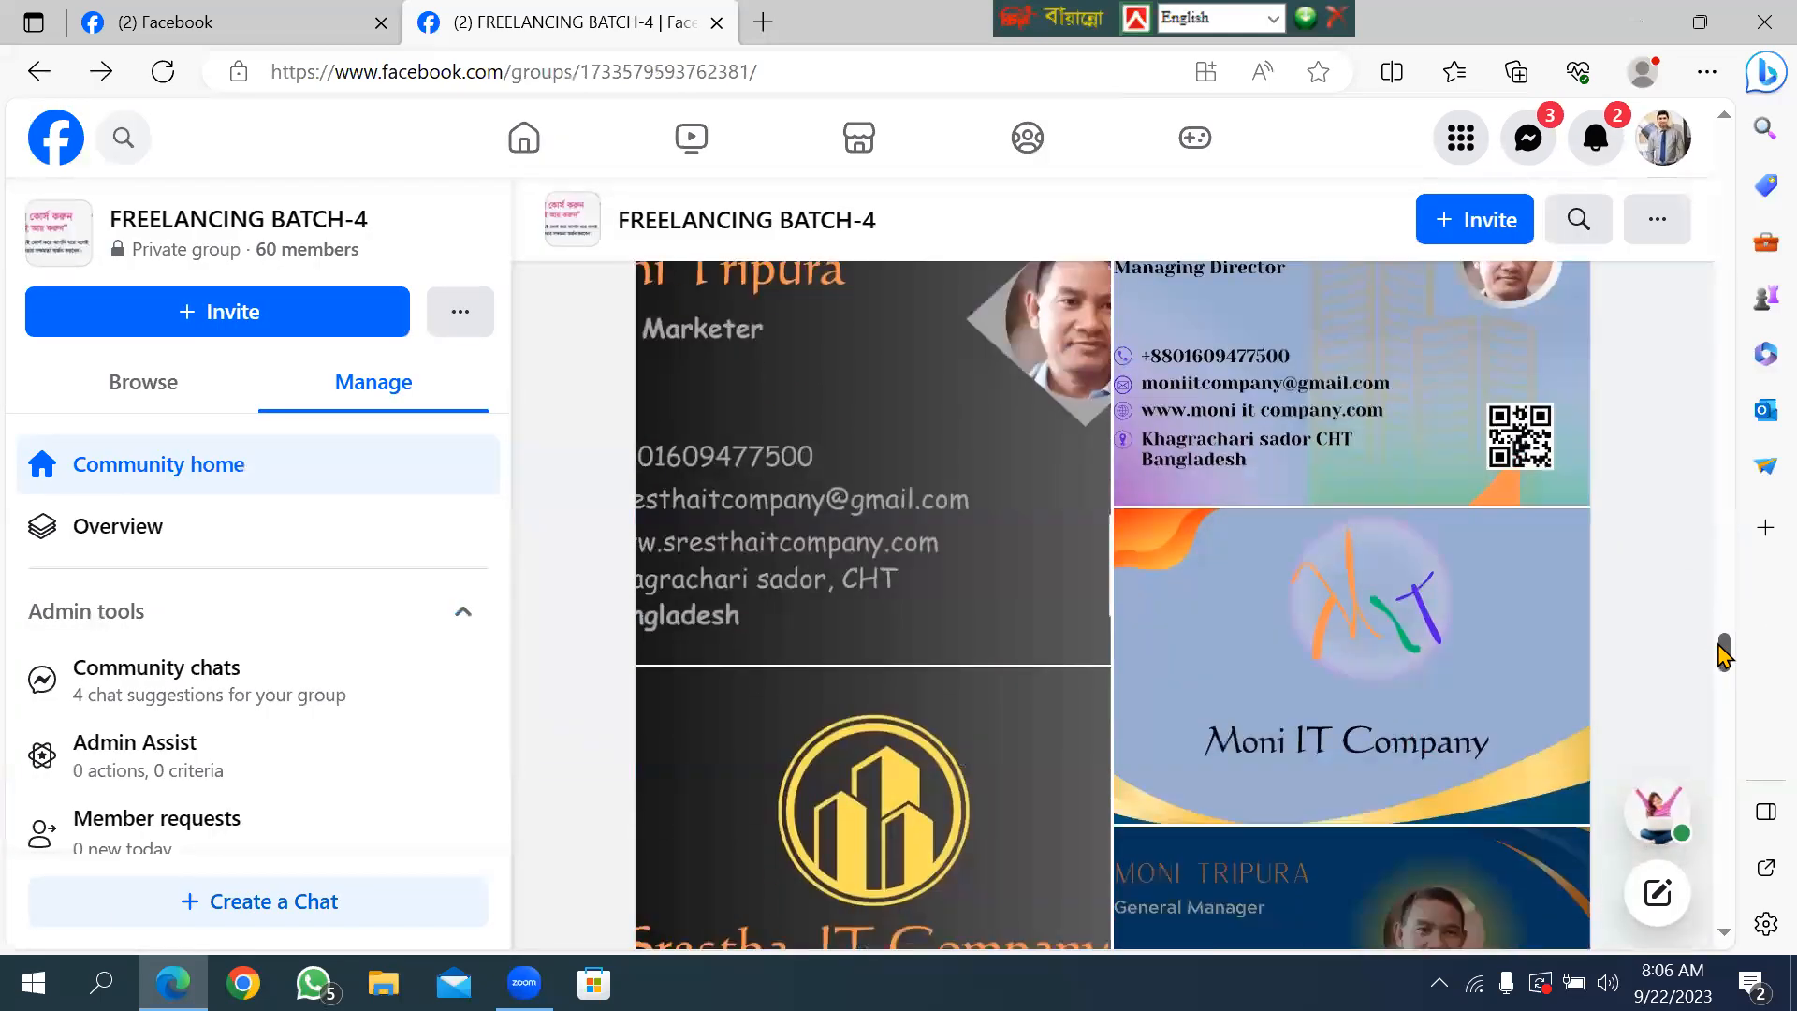
{"action": "left_click", "coordinate": [799, 391]}
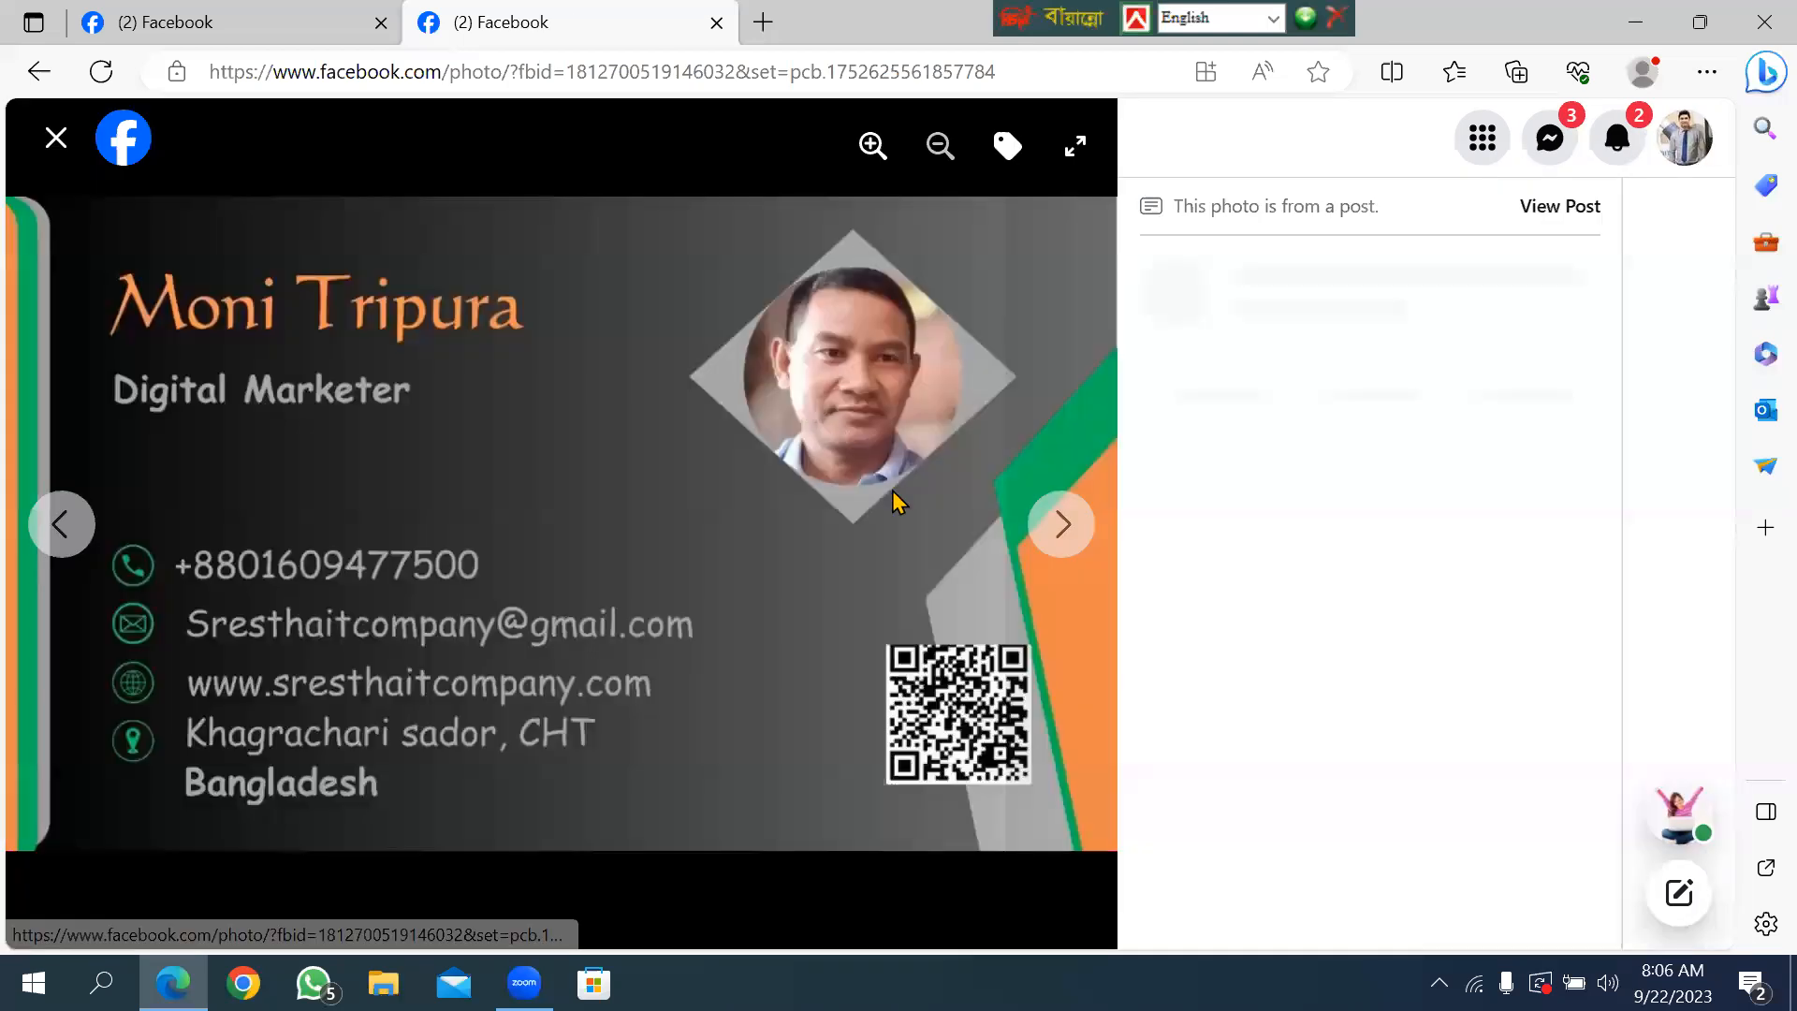
{"action": "left_click", "coordinate": [1042, 562]}
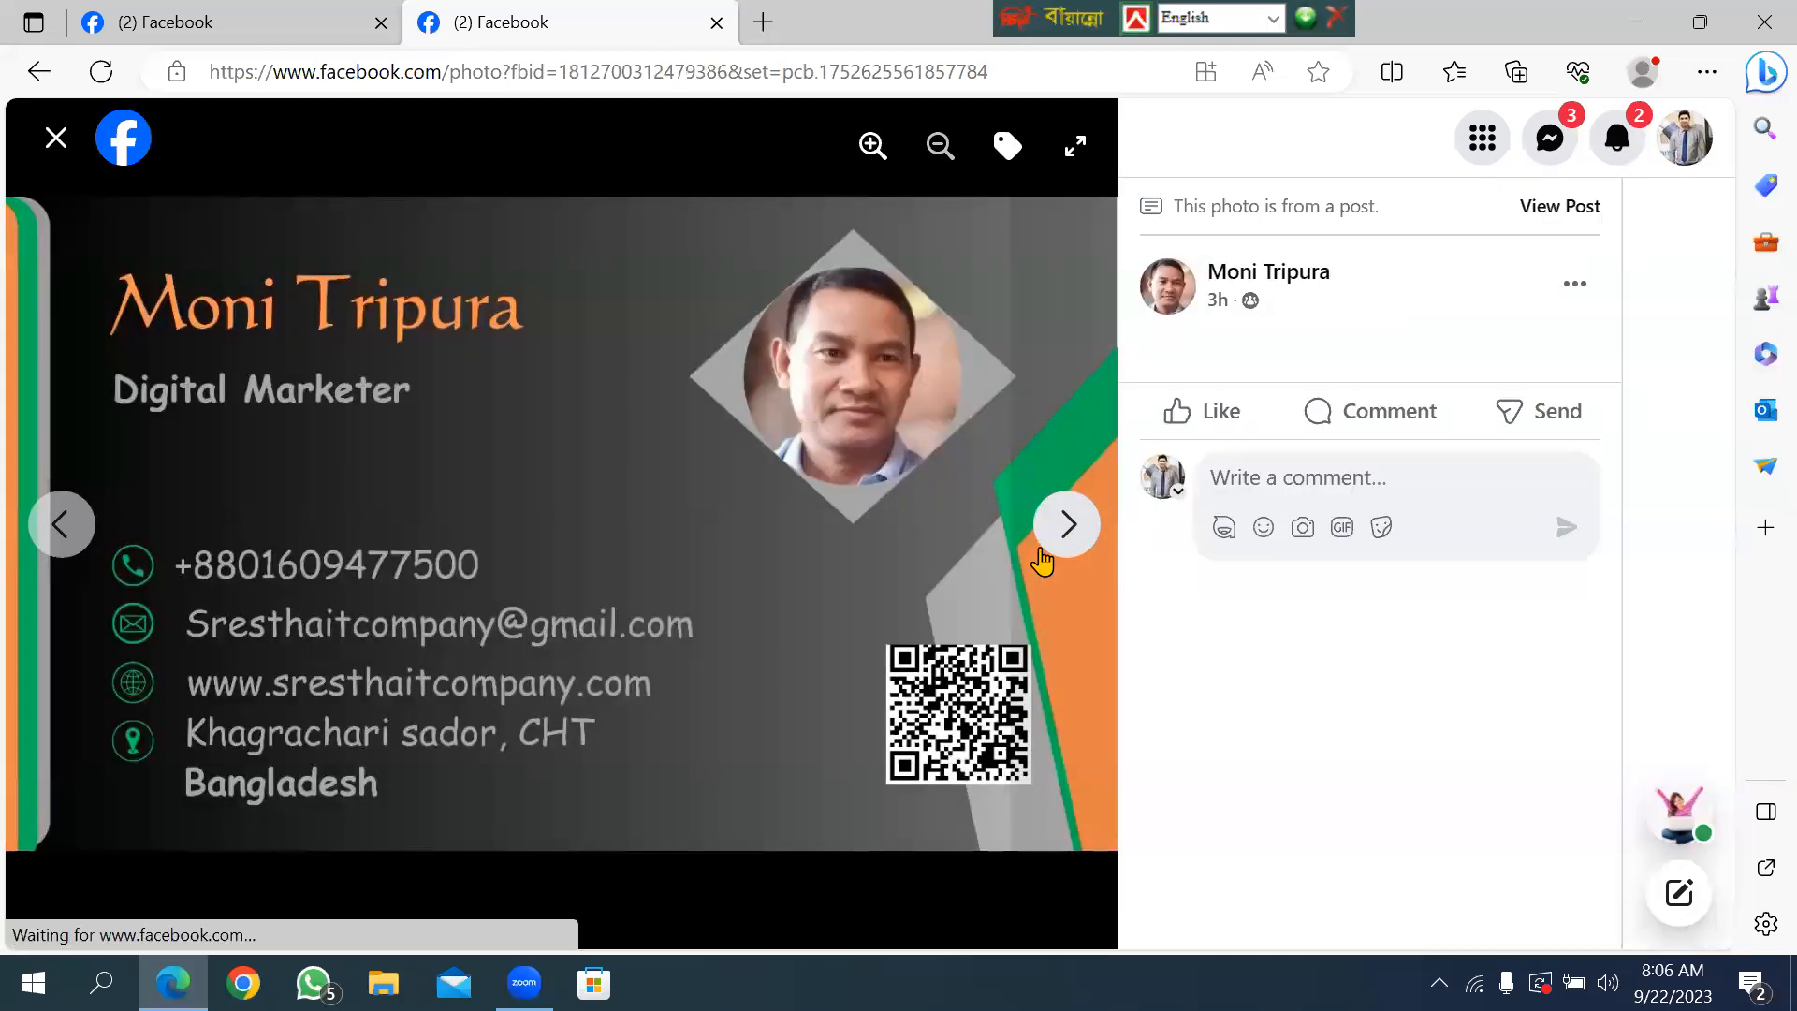
{"action": "left_click", "coordinate": [1040, 562]}
{"action": "left_click", "coordinate": [1038, 561]}
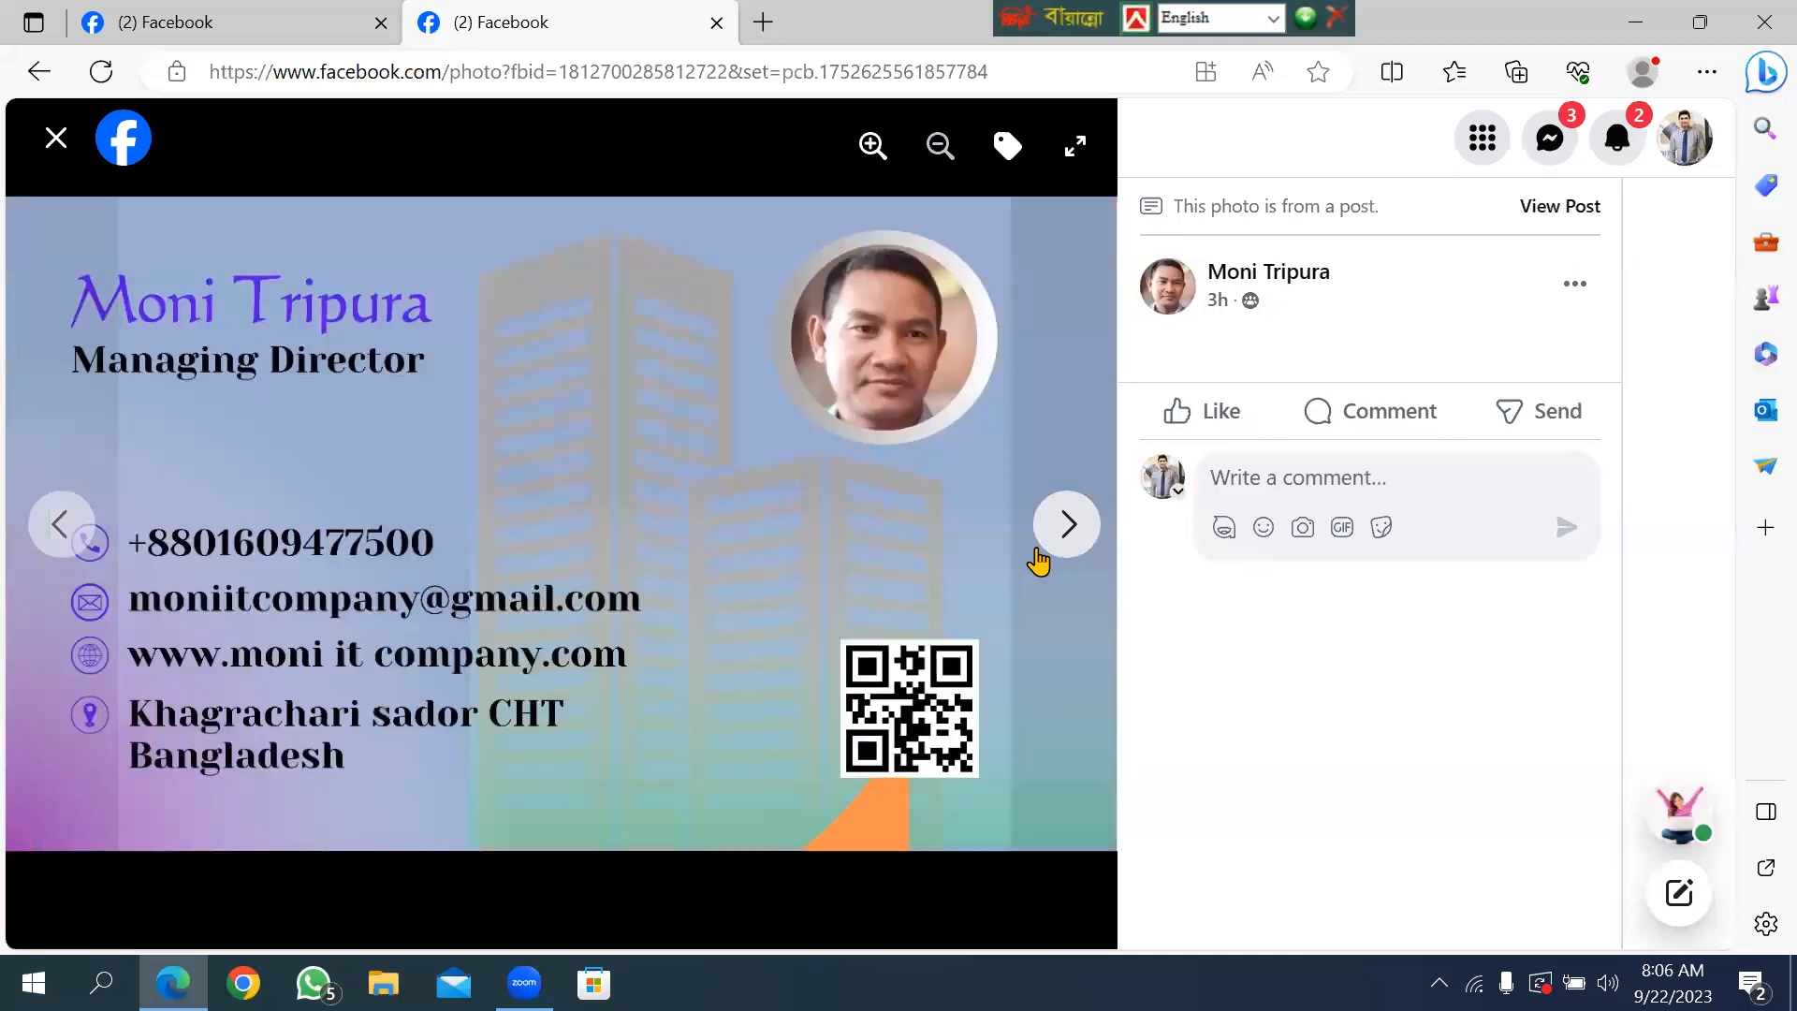
{"action": "left_click", "coordinate": [1039, 562]}
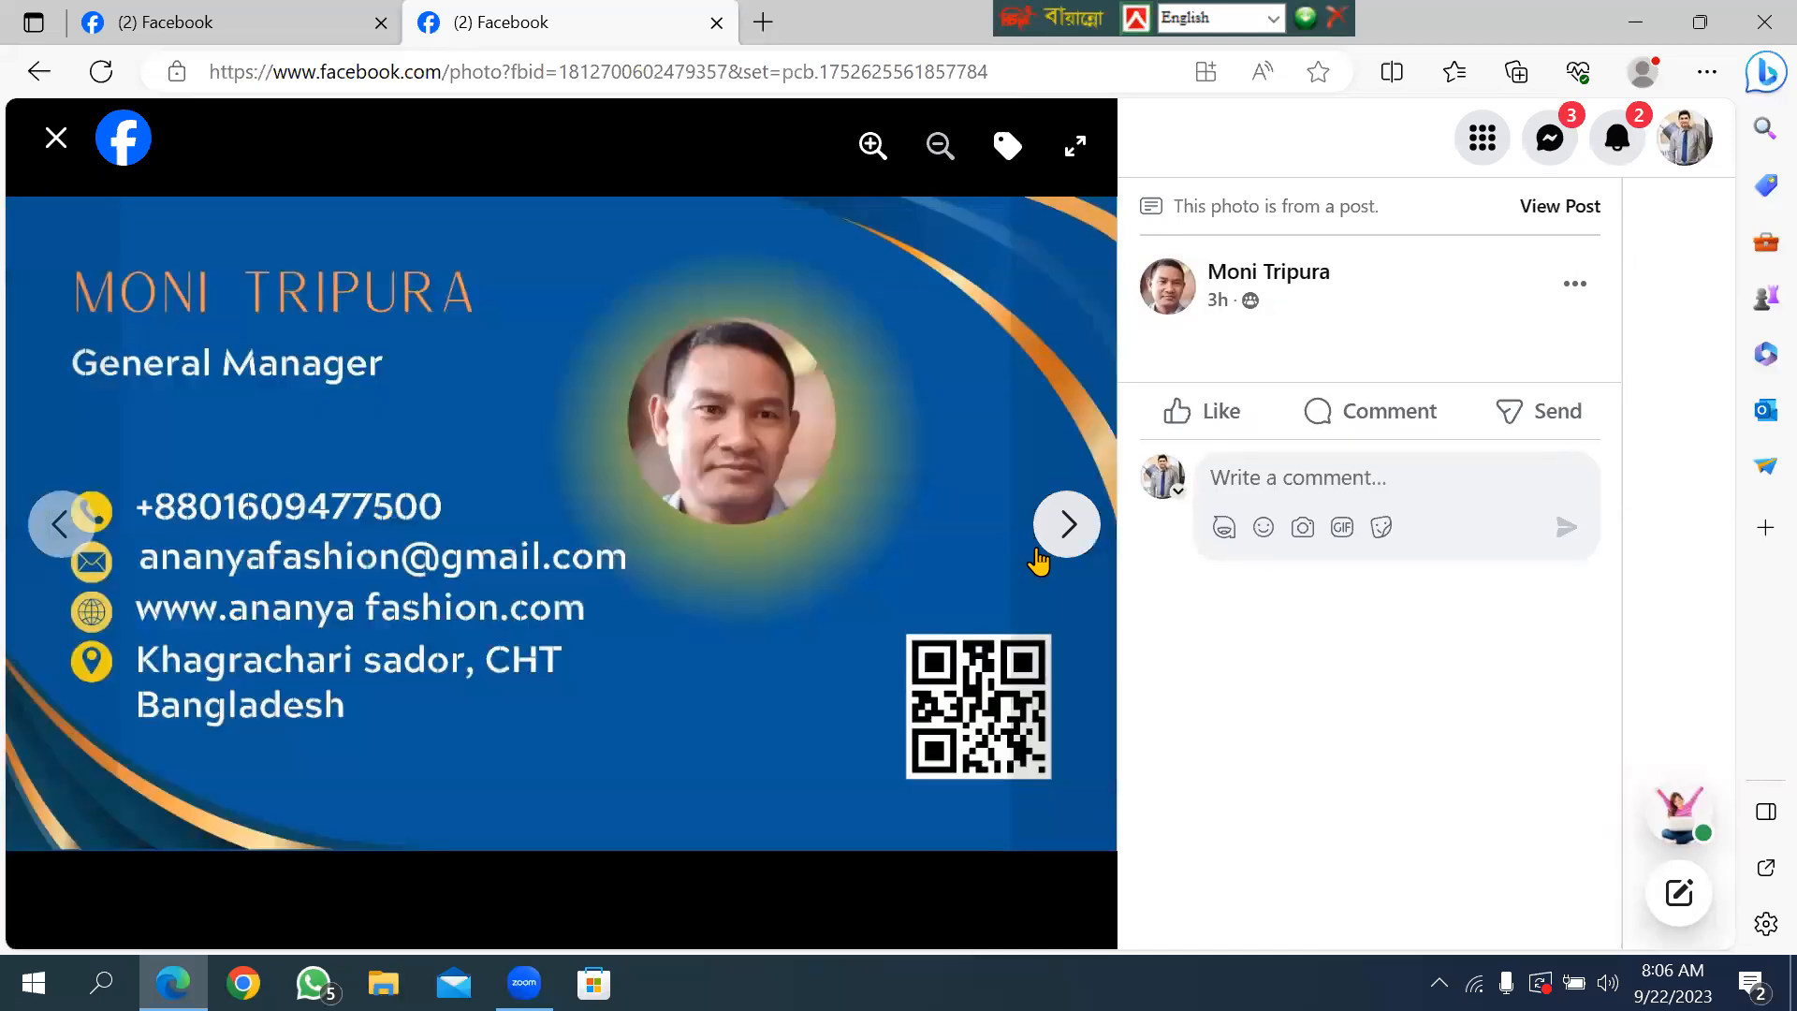
{"action": "left_click", "coordinate": [1039, 561]}
{"action": "left_click", "coordinate": [1039, 562]}
{"action": "left_click", "coordinate": [1039, 562]}
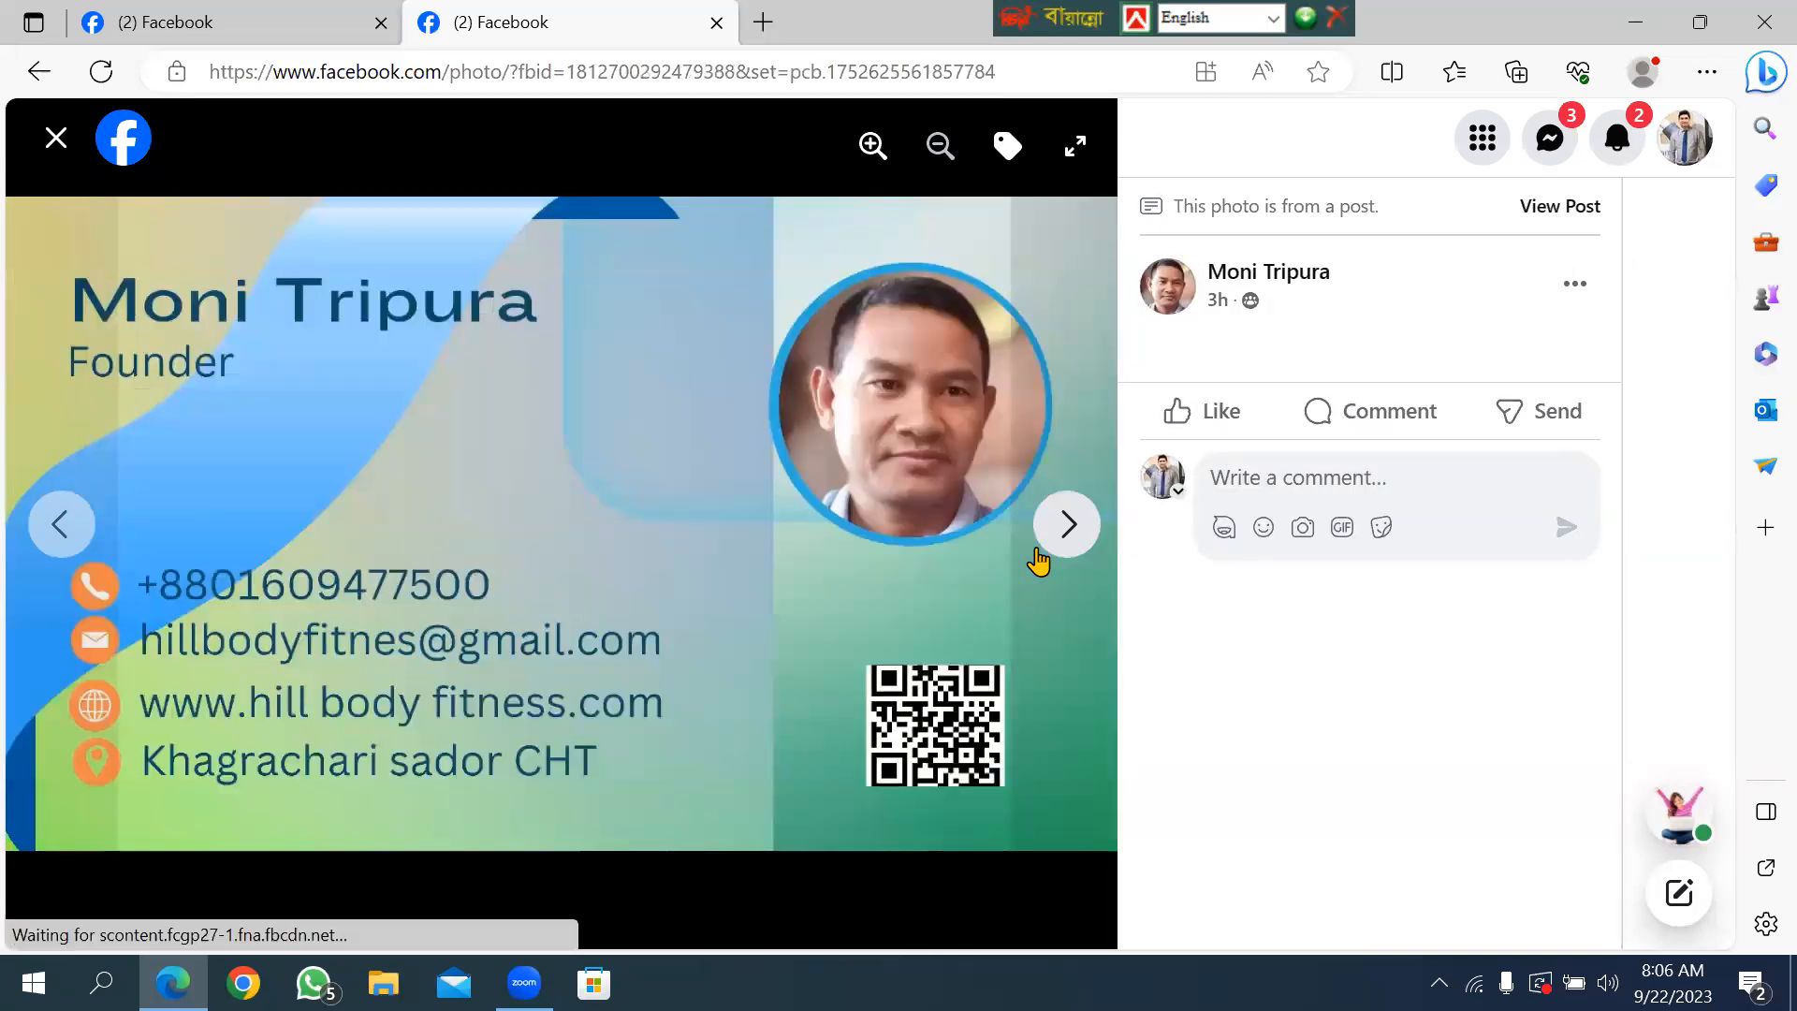
Go through the Ananya Multinational Company, Meda & Srestha Group and bus transport business card photos at full size.
{"action": "left_click", "coordinate": [1039, 562]}
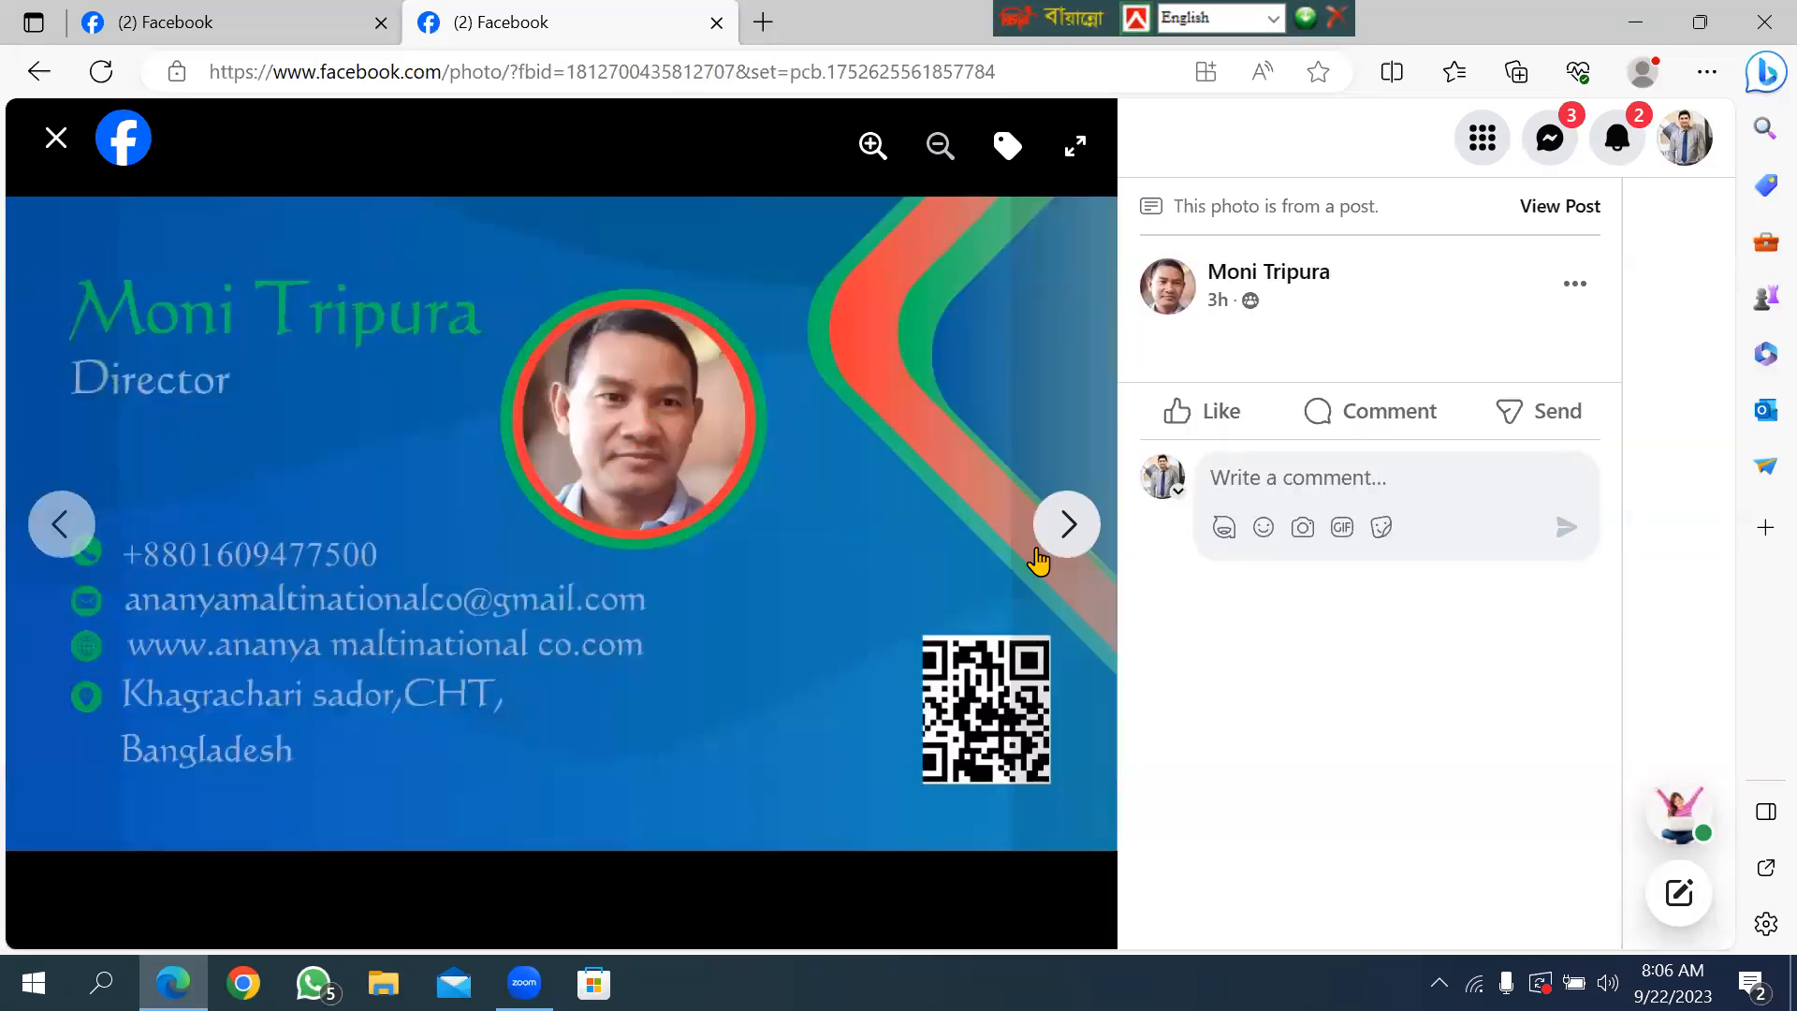
{"action": "left_click", "coordinate": [1038, 561]}
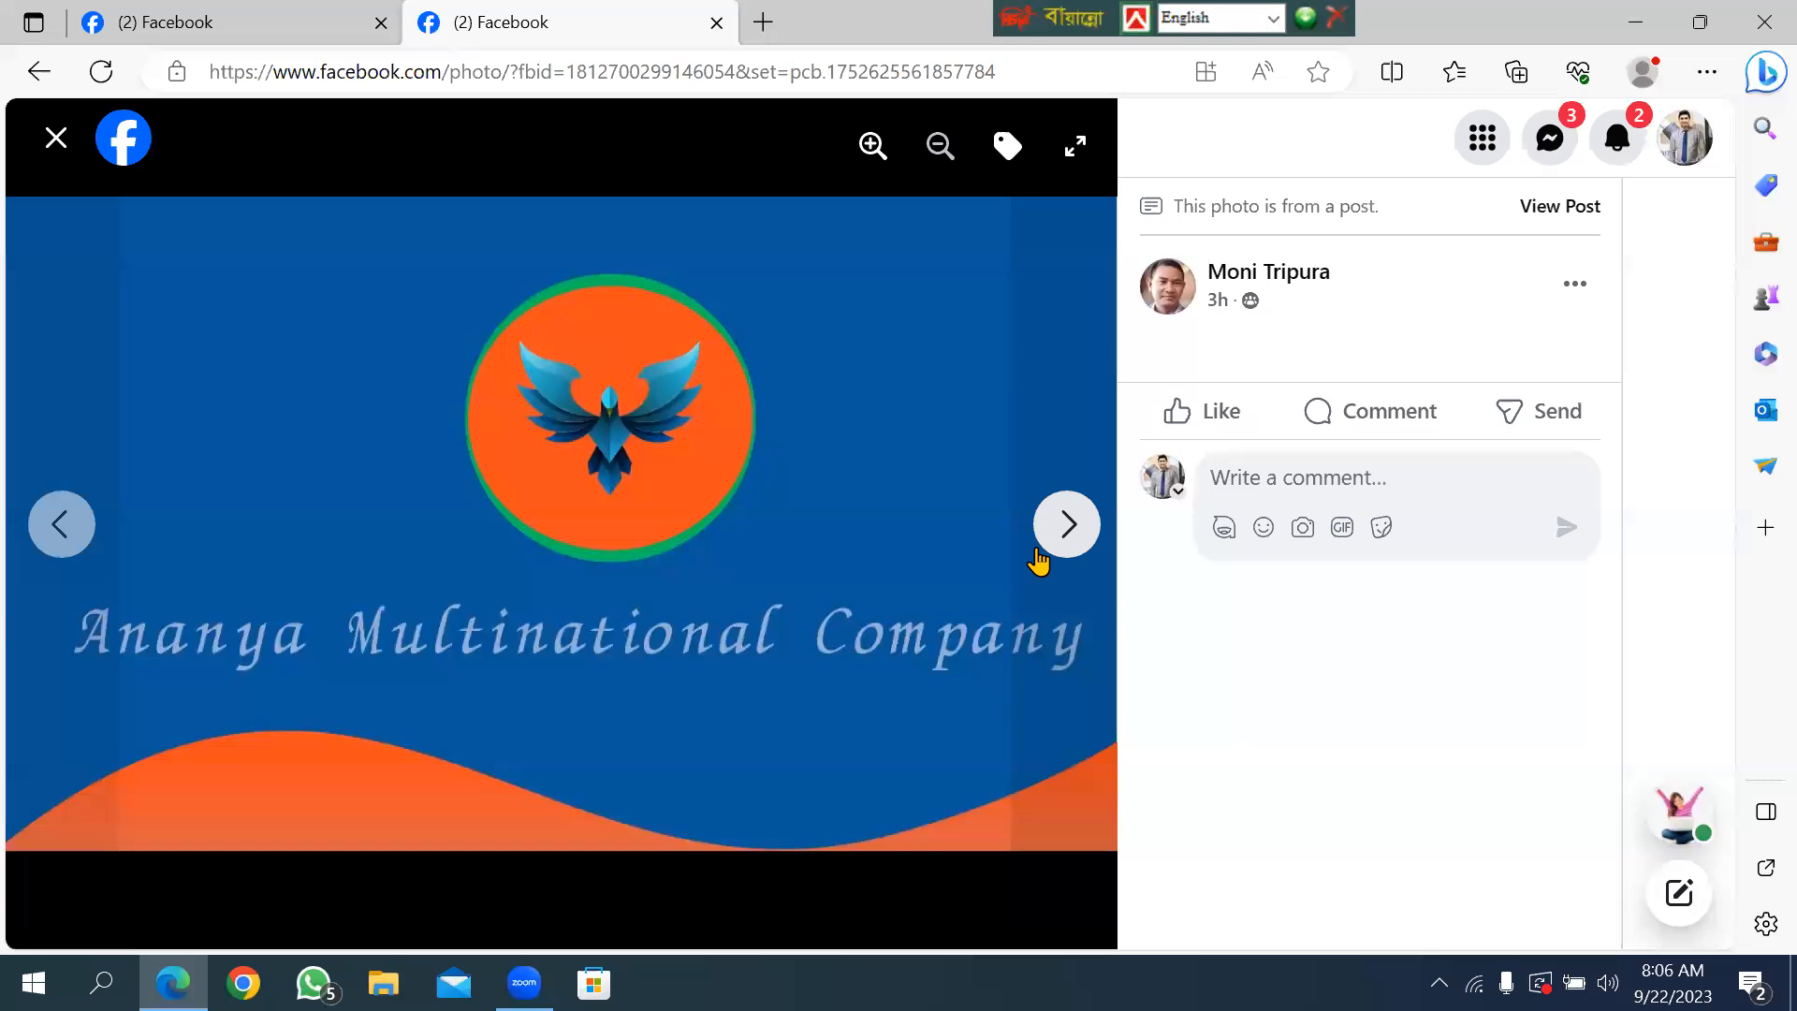
{"action": "left_click", "coordinate": [1039, 562]}
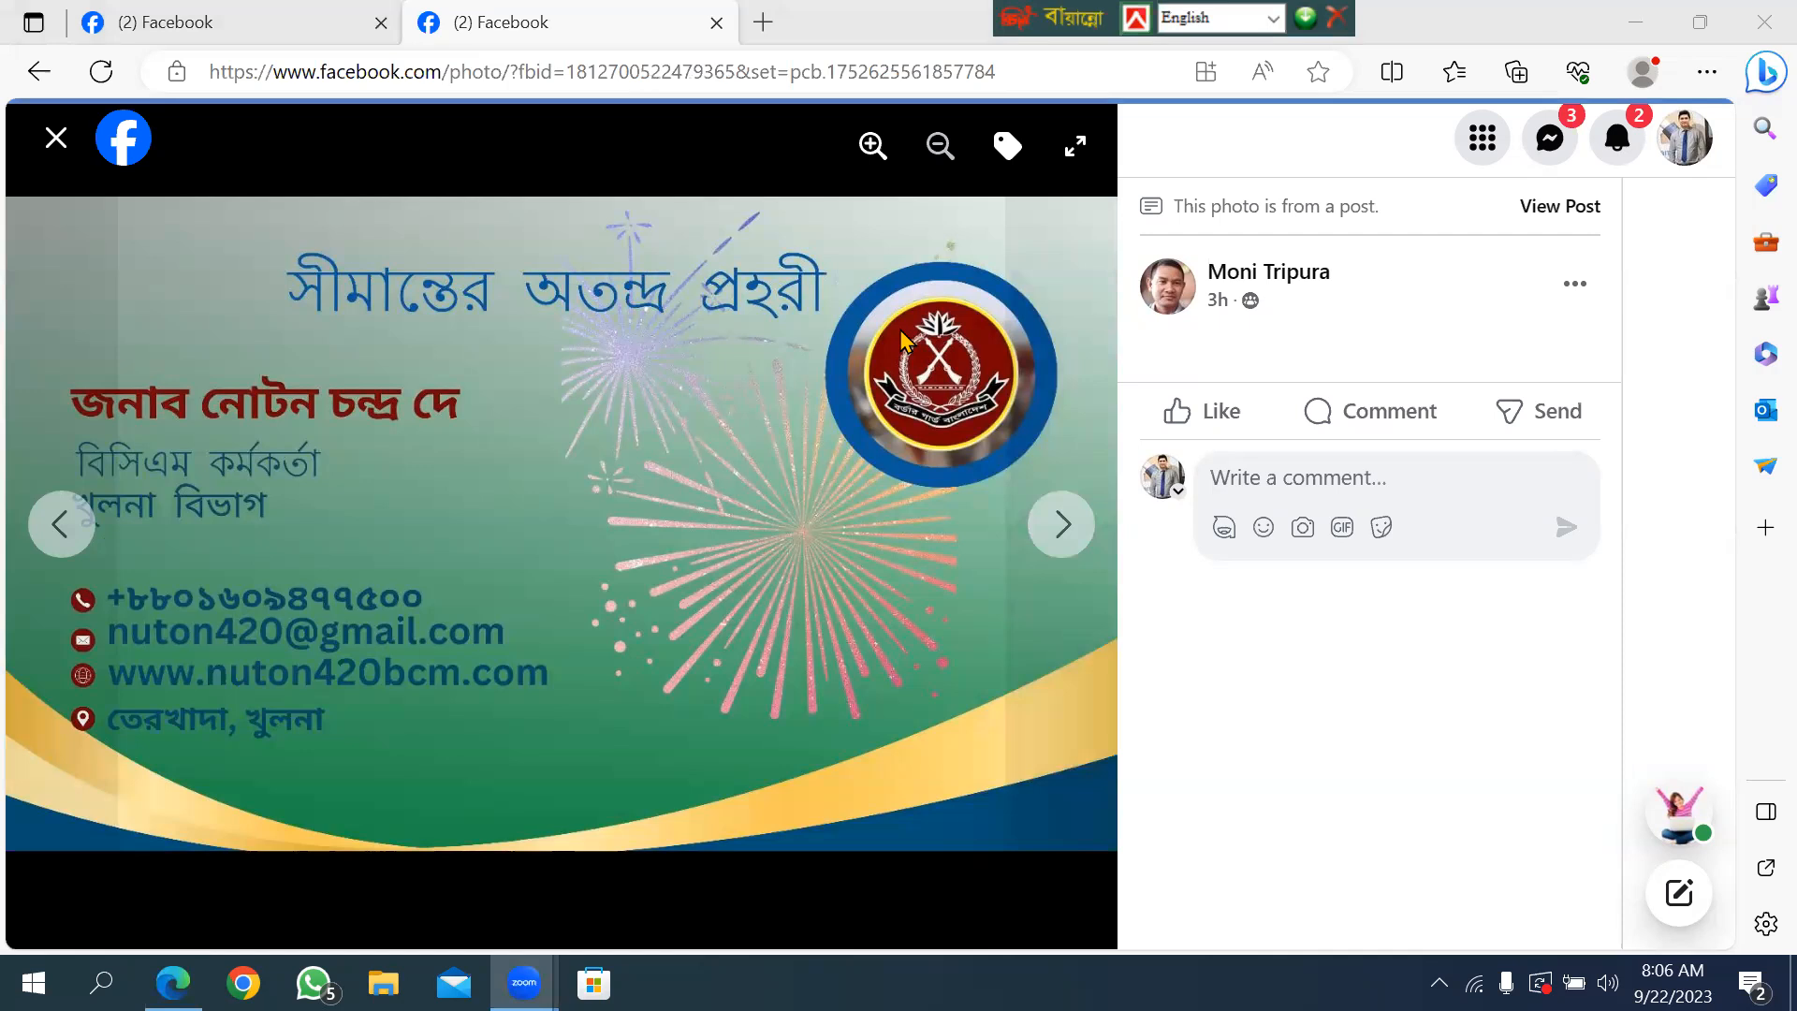
{"action": "key", "text": "Right"}
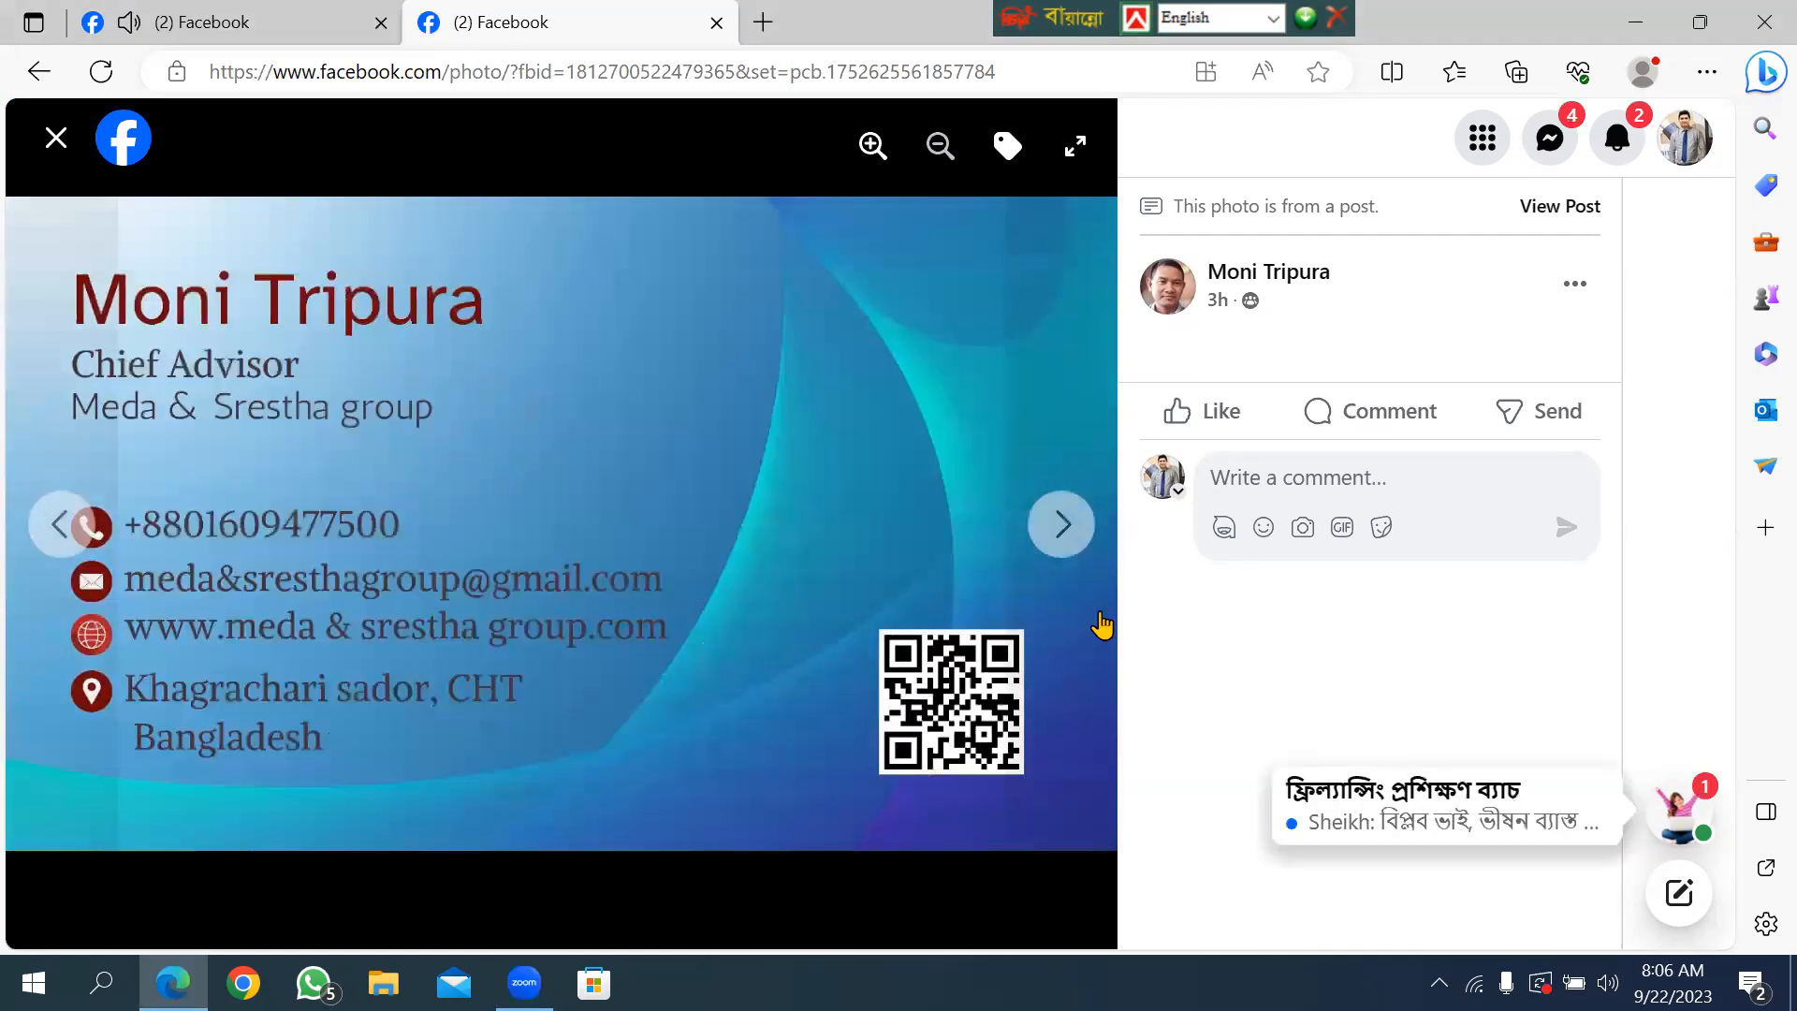
{"action": "left_click", "coordinate": [1068, 556]}
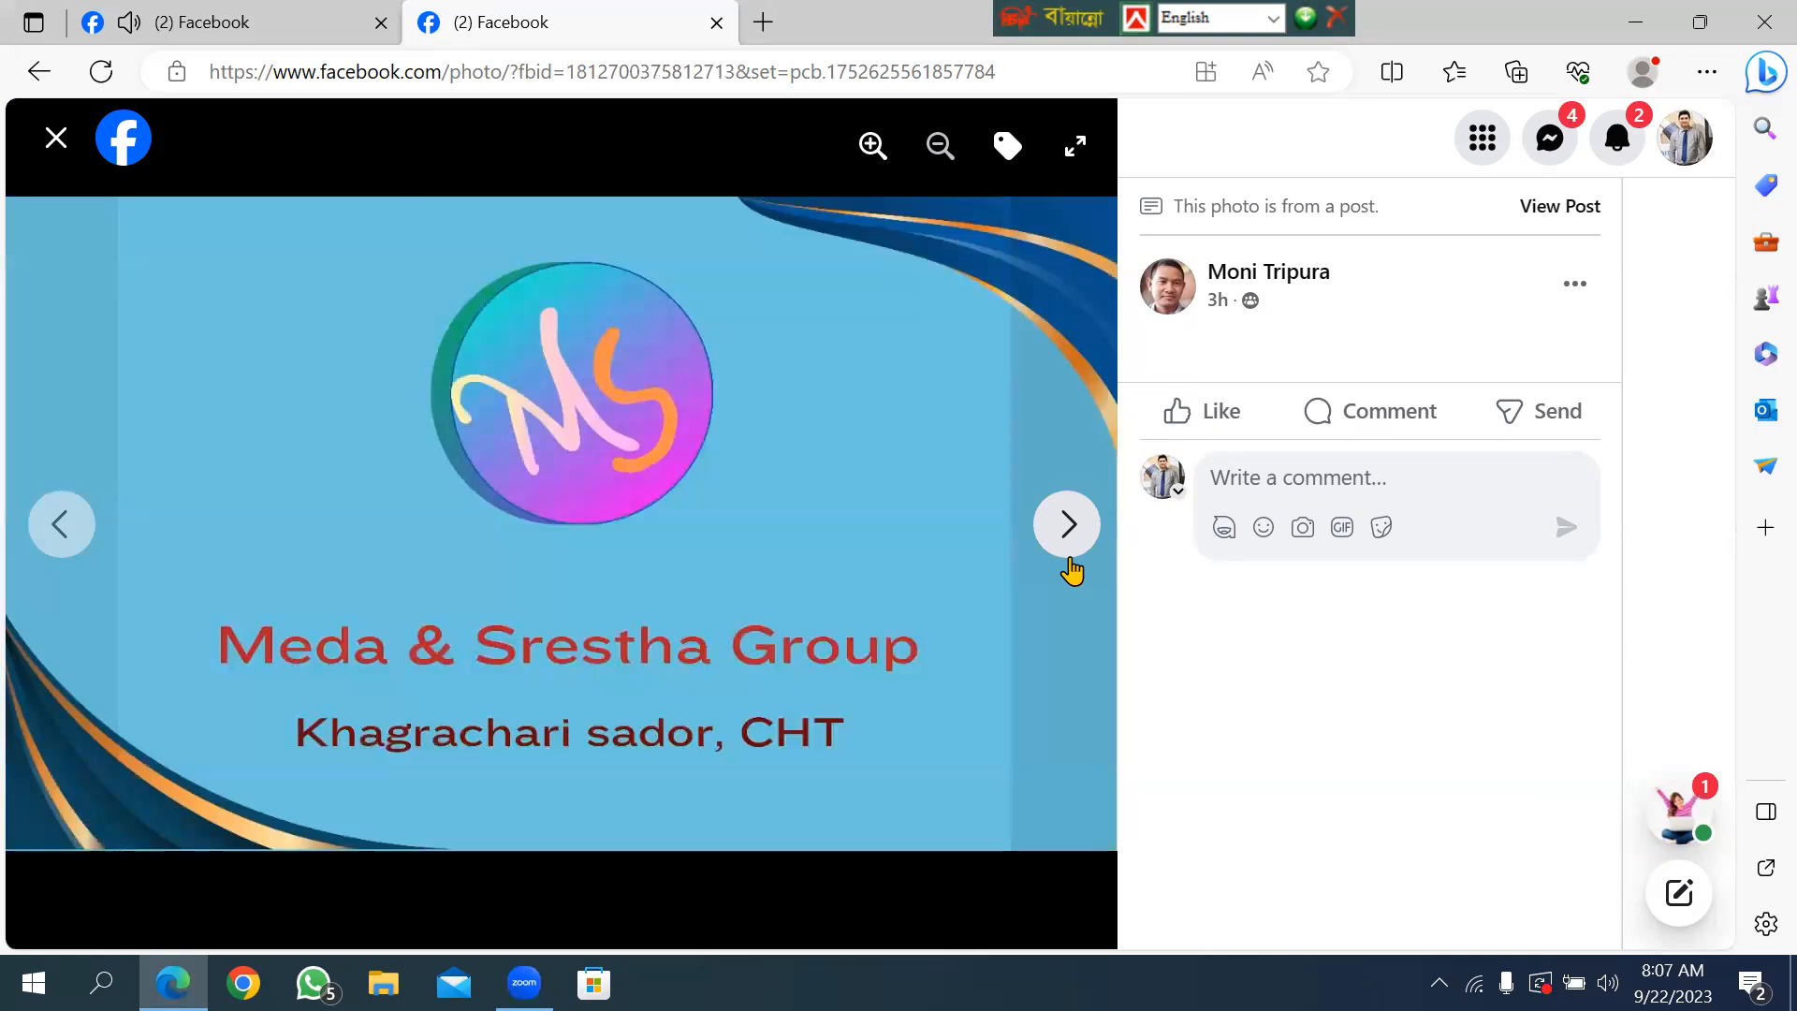
{"action": "left_click", "coordinate": [1070, 562]}
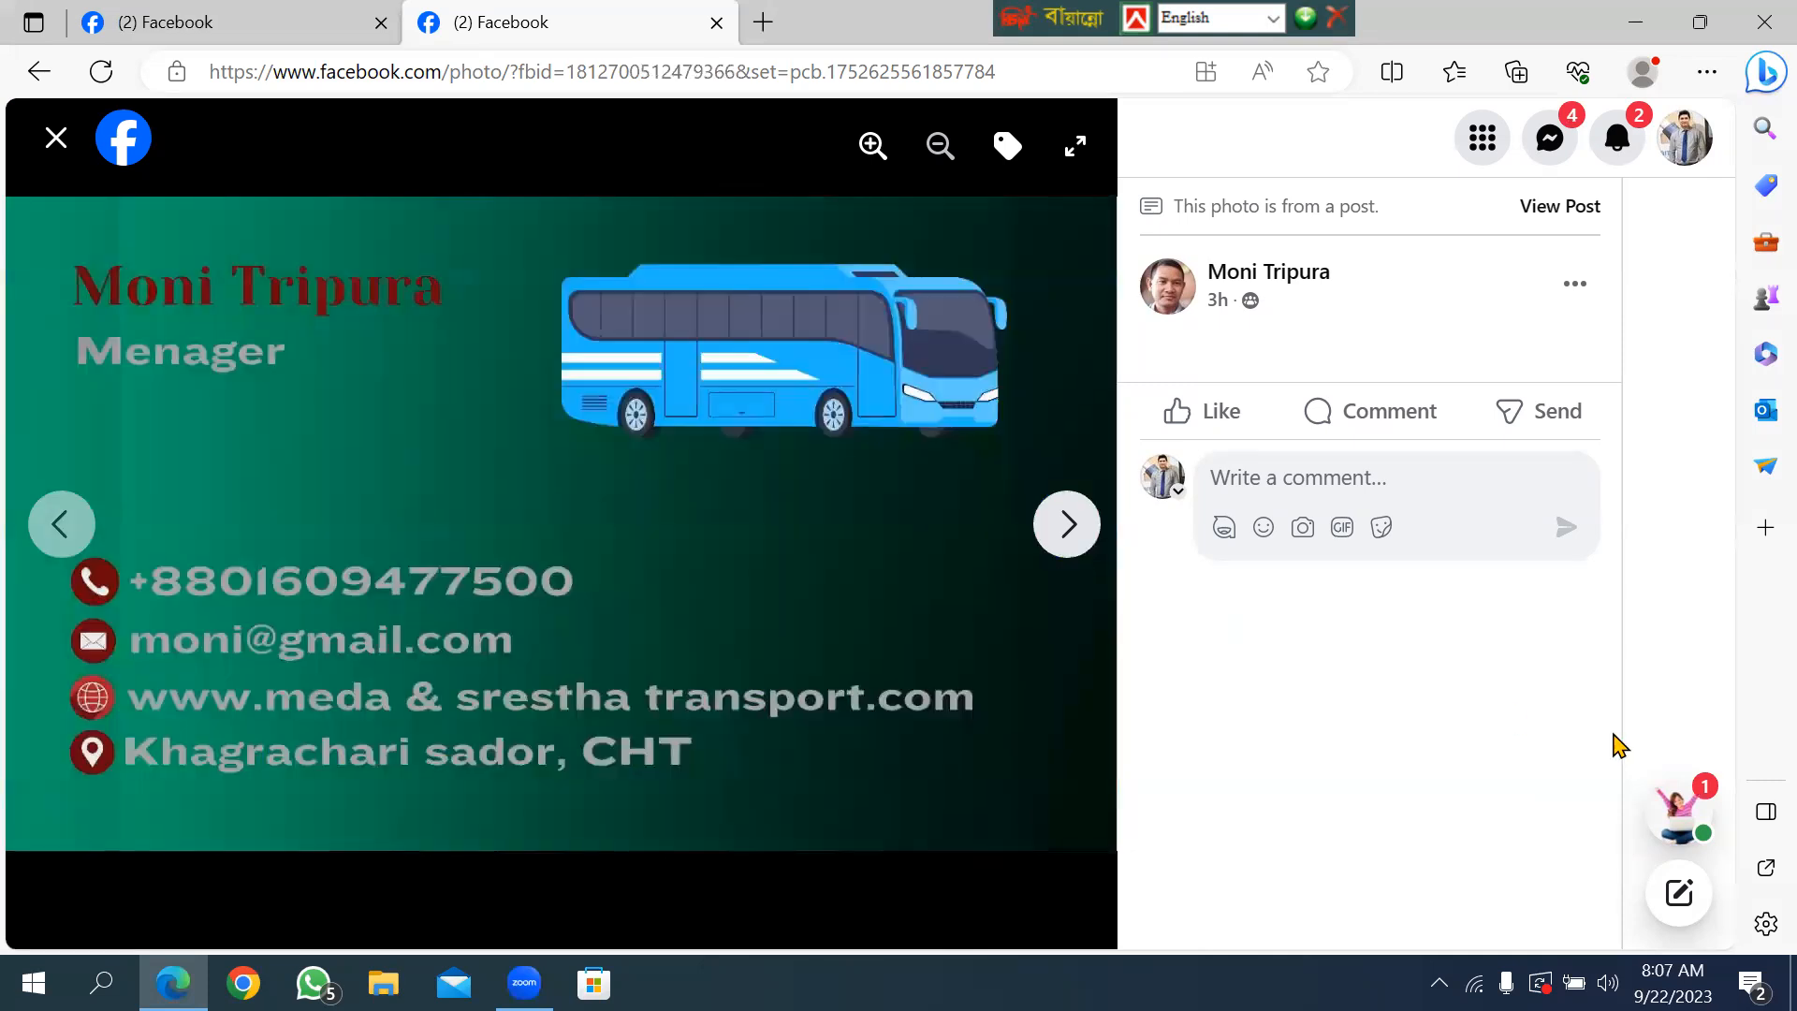
Open the training batch group chat, react with a thumbs-up to the newest message about missing class, and close the chat.
{"action": "left_click", "coordinate": [1672, 809]}
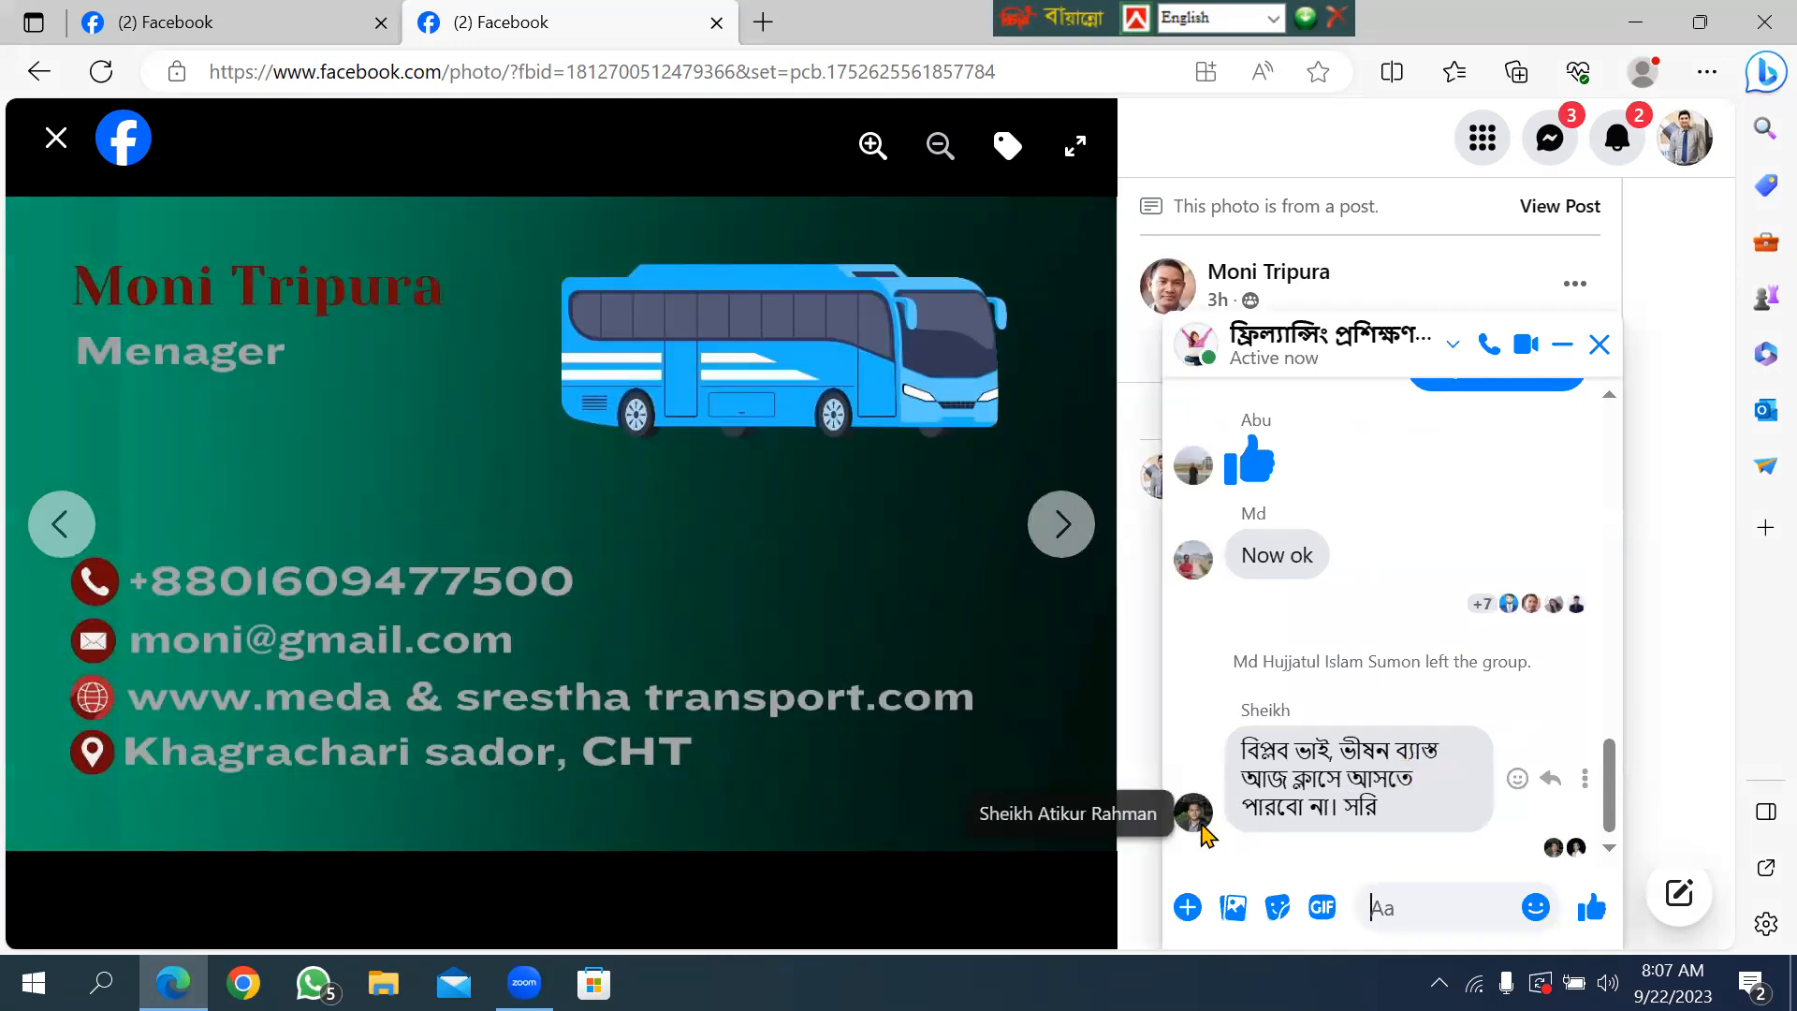
{"action": "left_click", "coordinate": [1518, 778]}
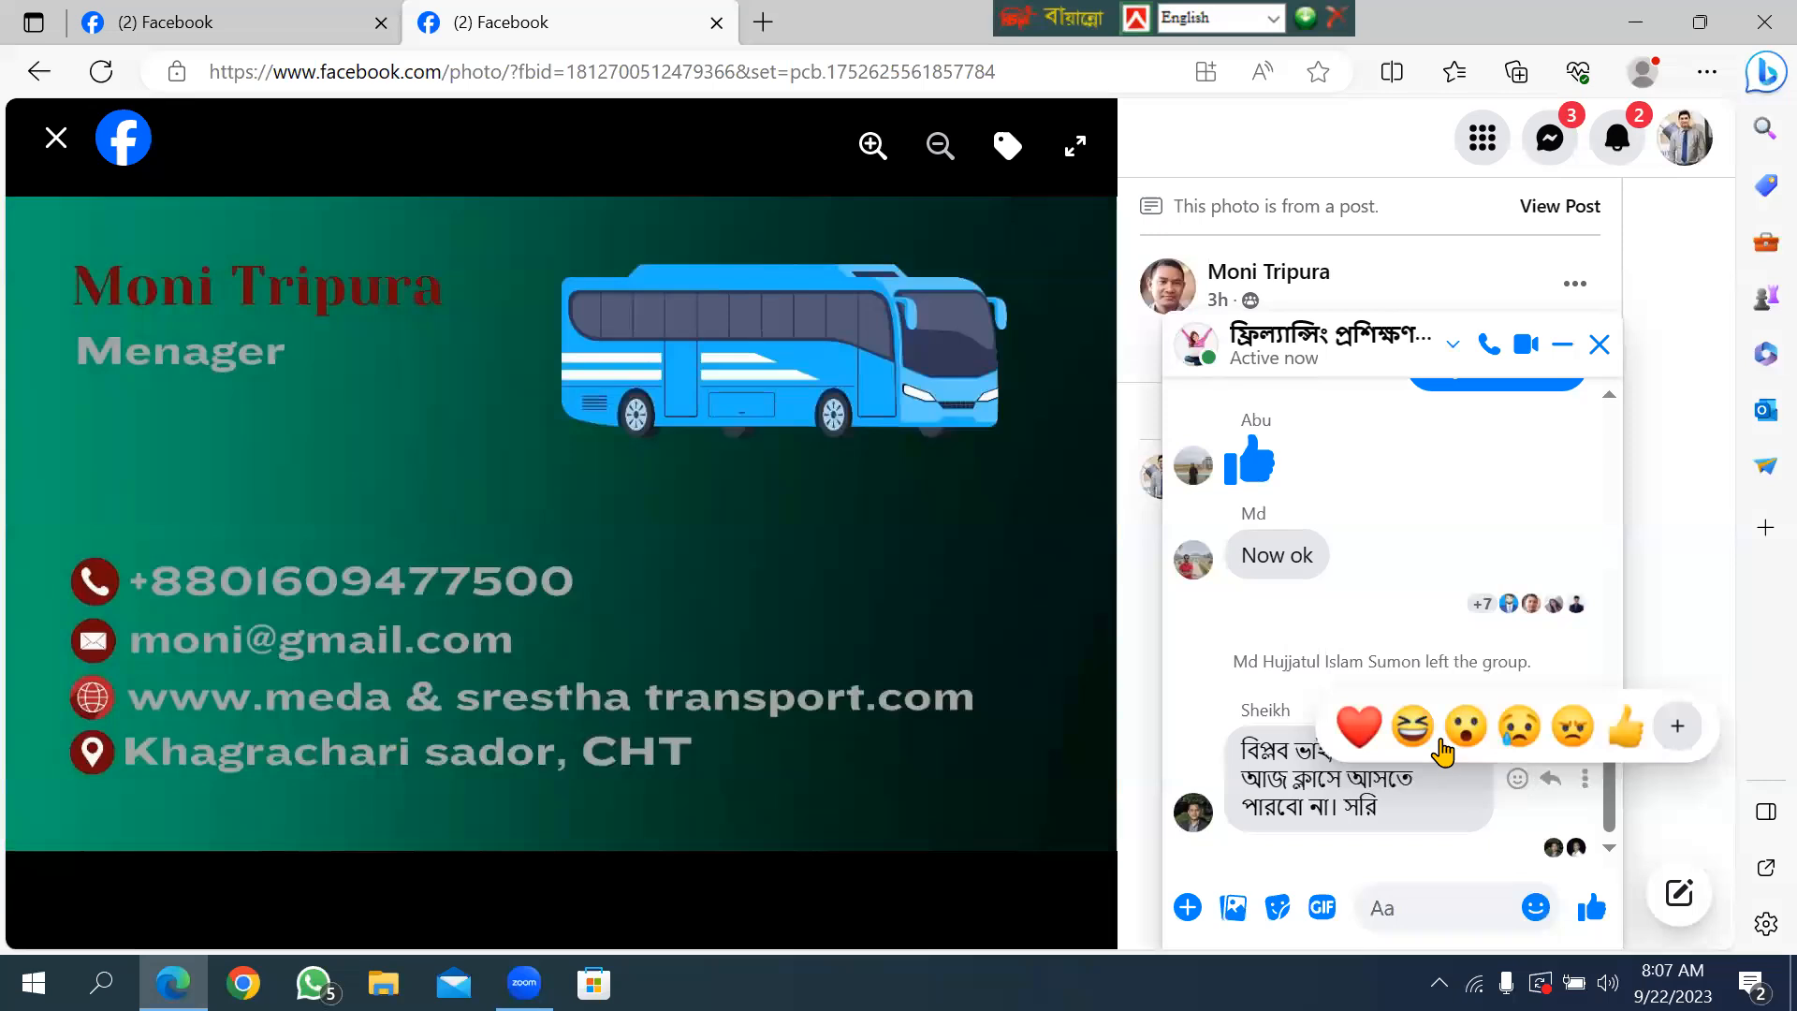
{"action": "left_click", "coordinate": [1629, 735]}
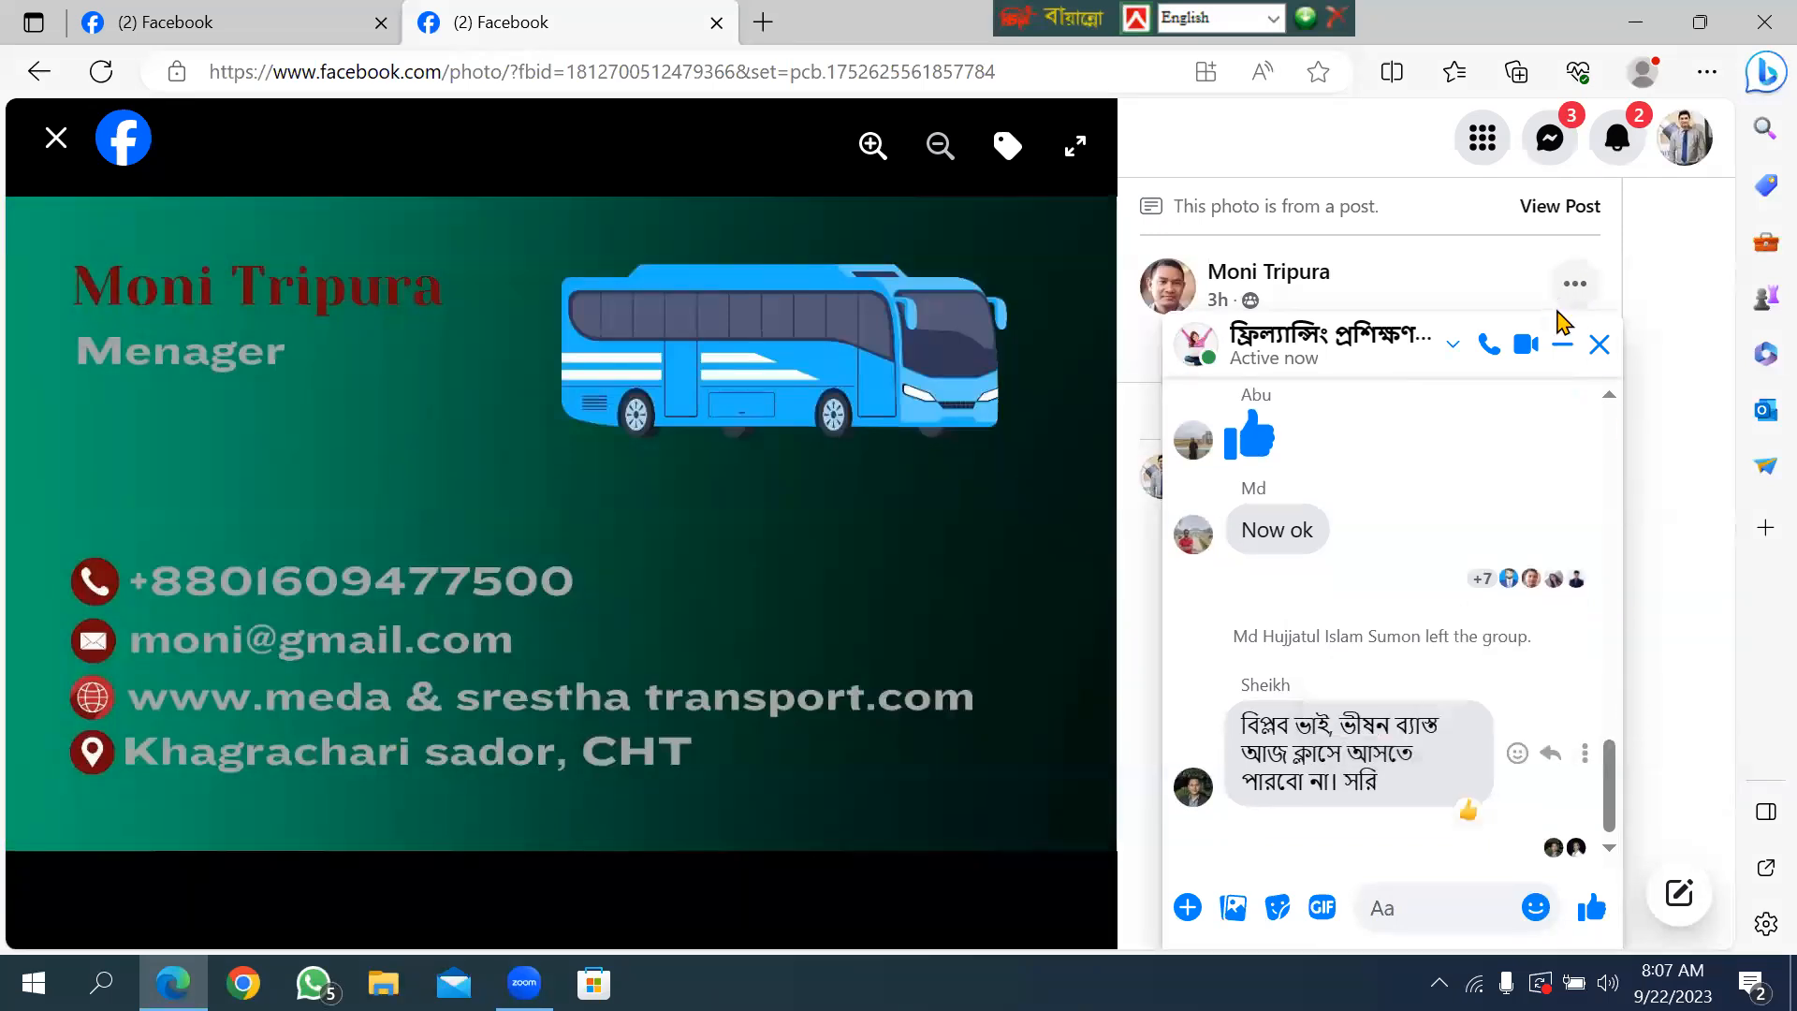
{"action": "left_click", "coordinate": [1599, 347]}
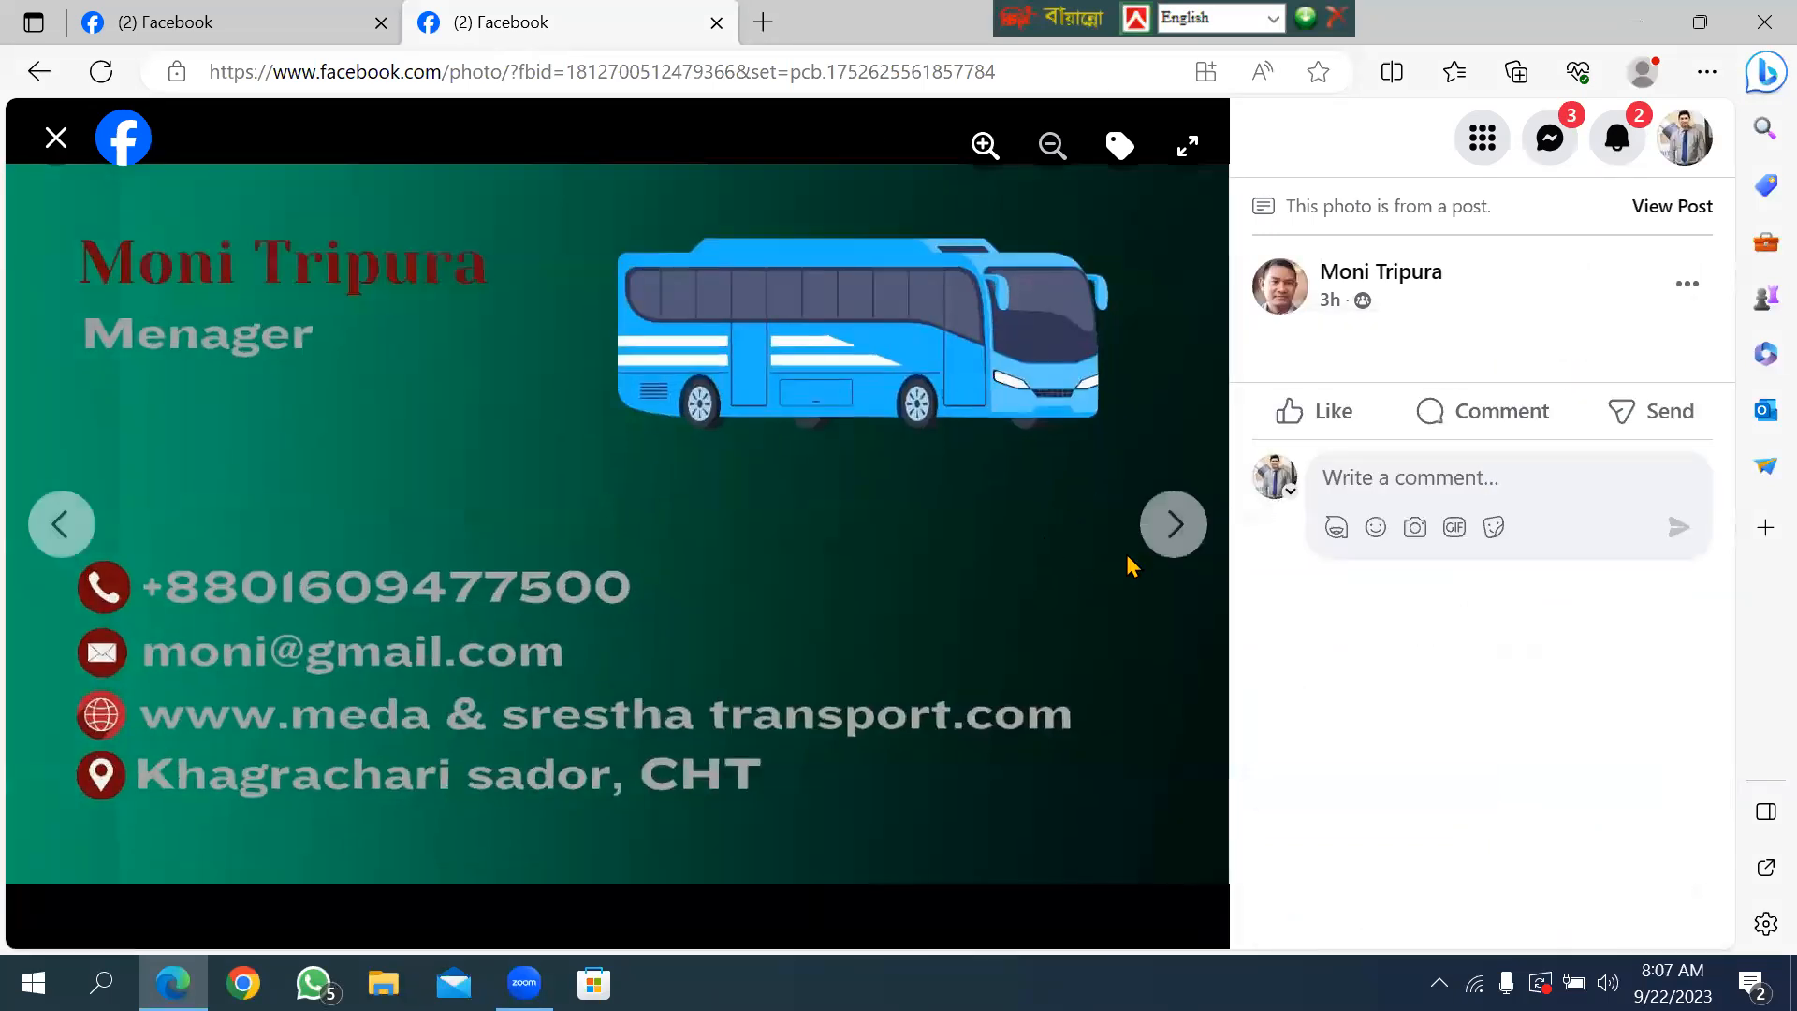
Page through the Meda & Srestha Transport and Ananya Airlines USA card photos and return to the group feed.
{"action": "left_click", "coordinate": [1217, 526]}
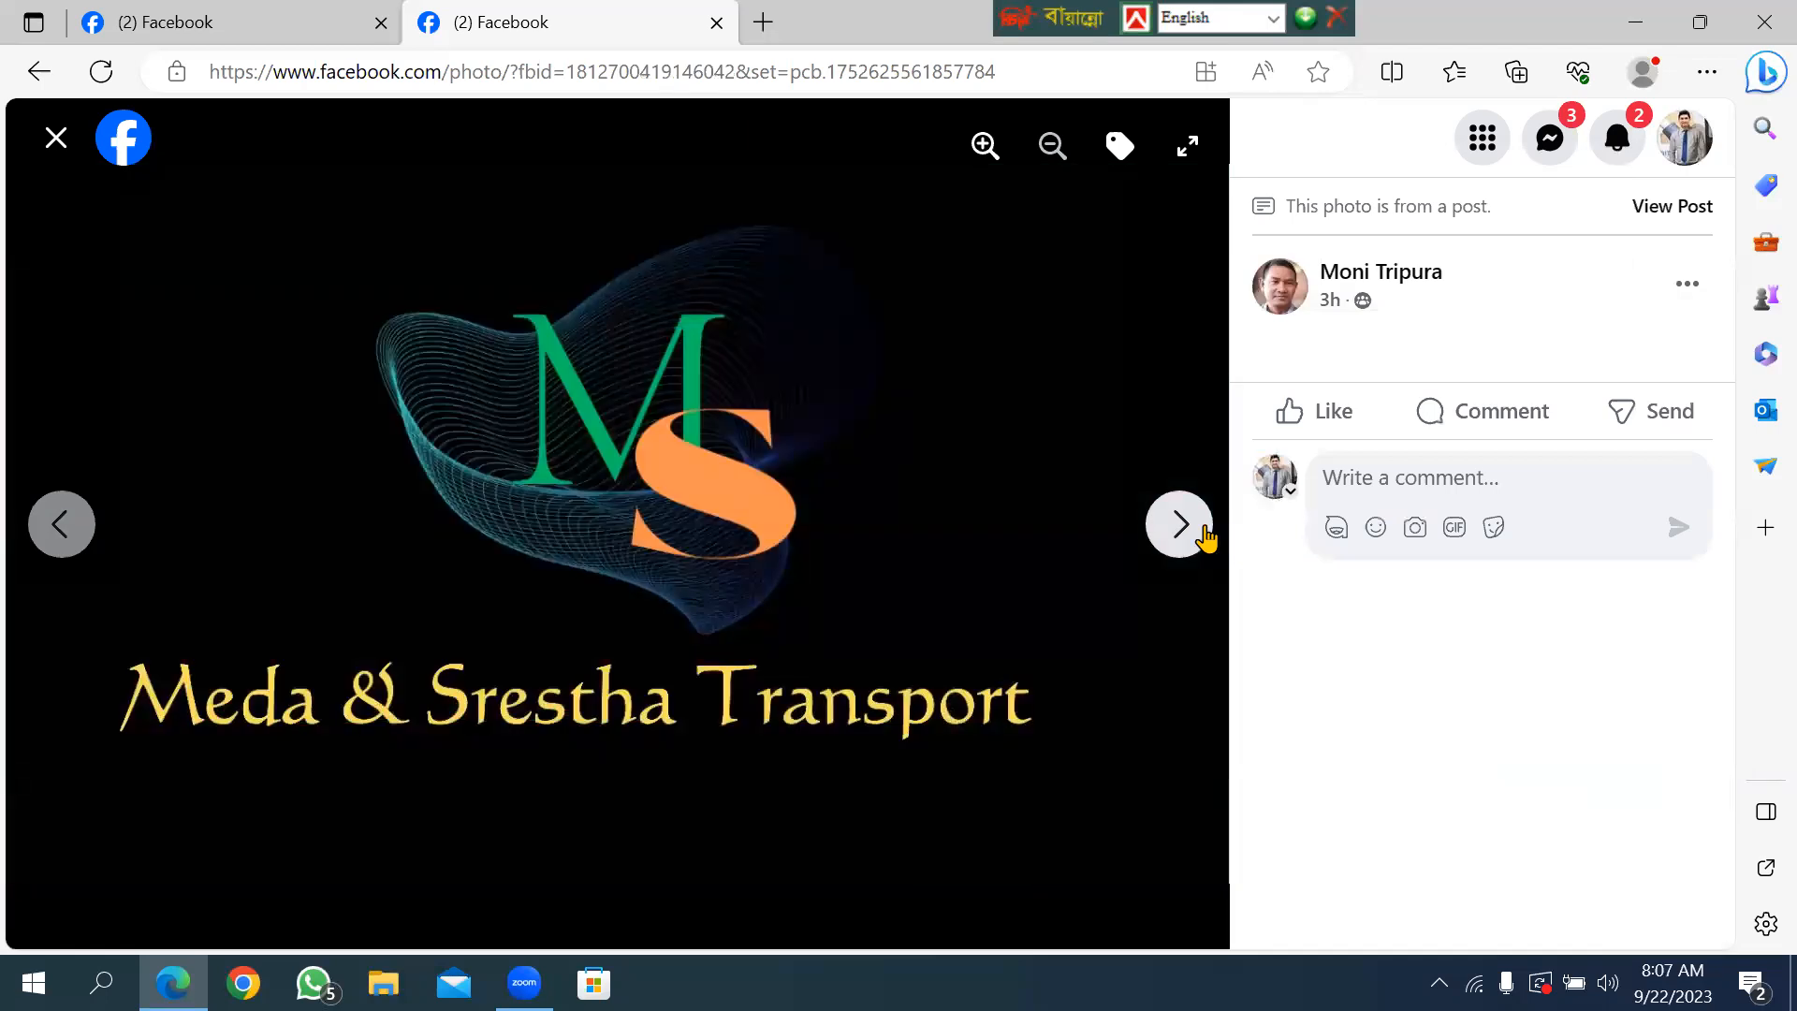
{"action": "left_click", "coordinate": [1204, 538]}
{"action": "left_click", "coordinate": [1193, 540]}
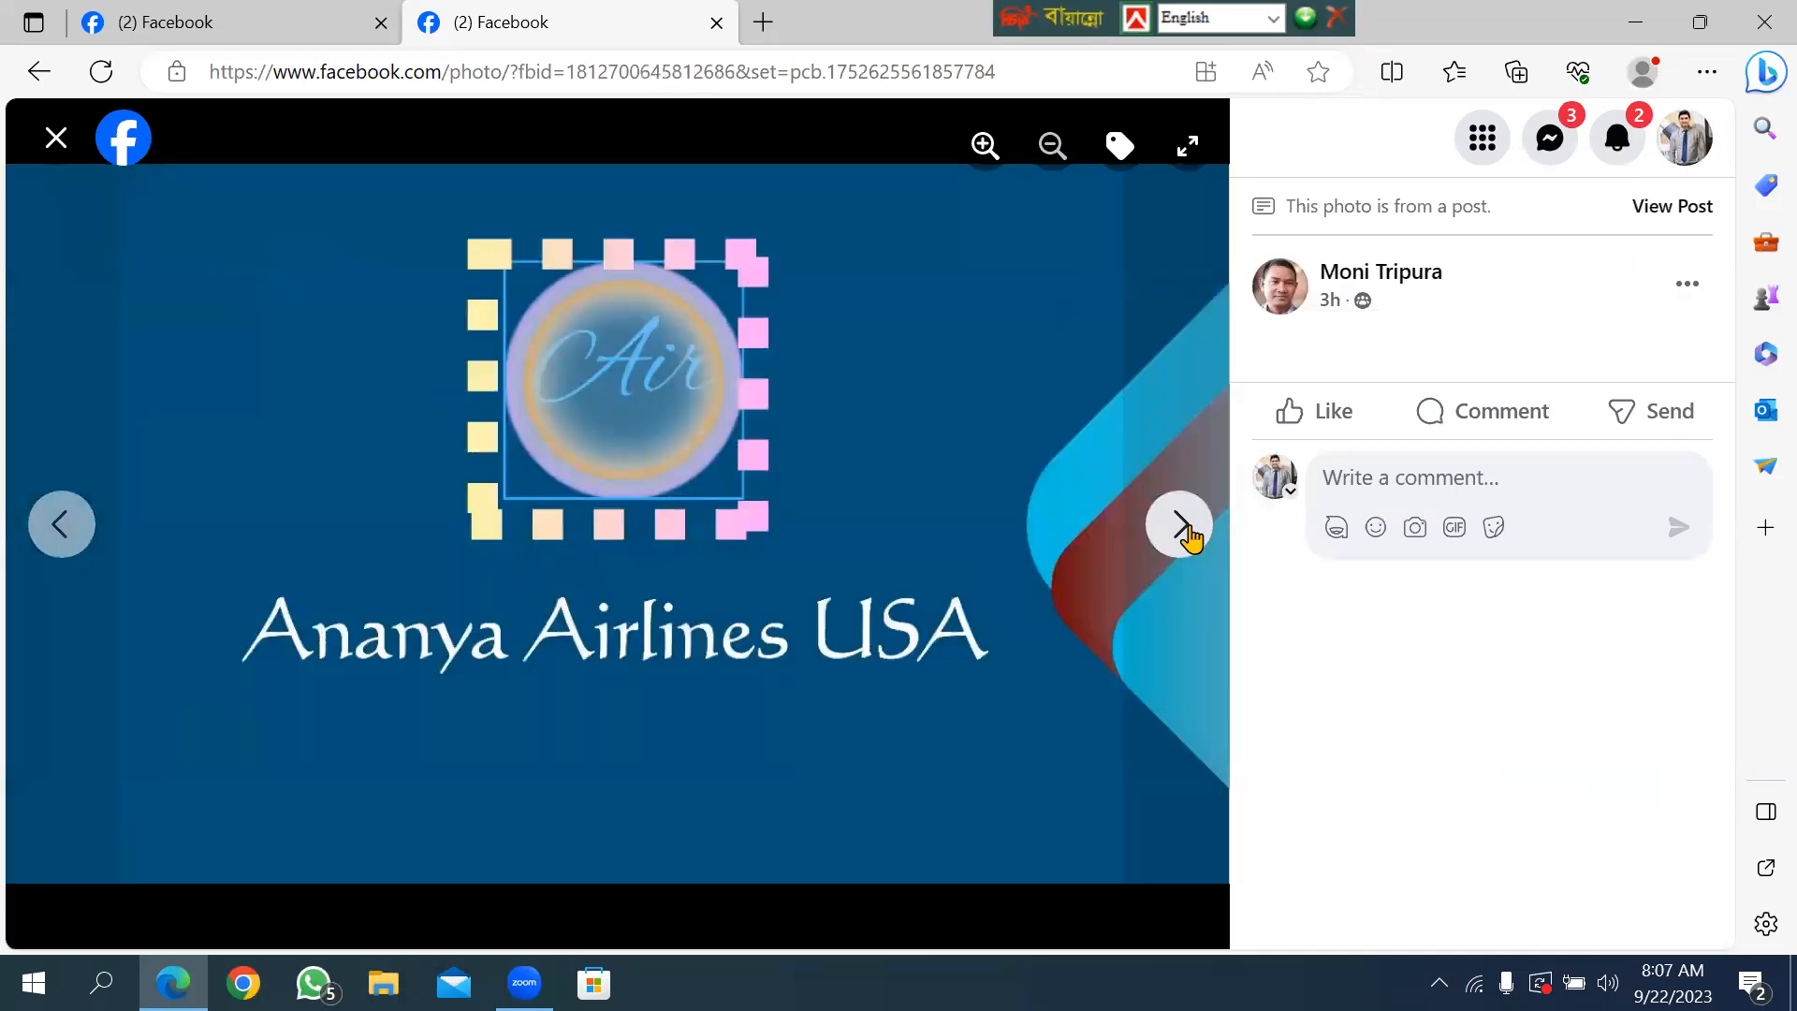
{"action": "left_click", "coordinate": [1185, 530]}
{"action": "left_click", "coordinate": [1185, 530]}
{"action": "left_click", "coordinate": [1185, 530]}
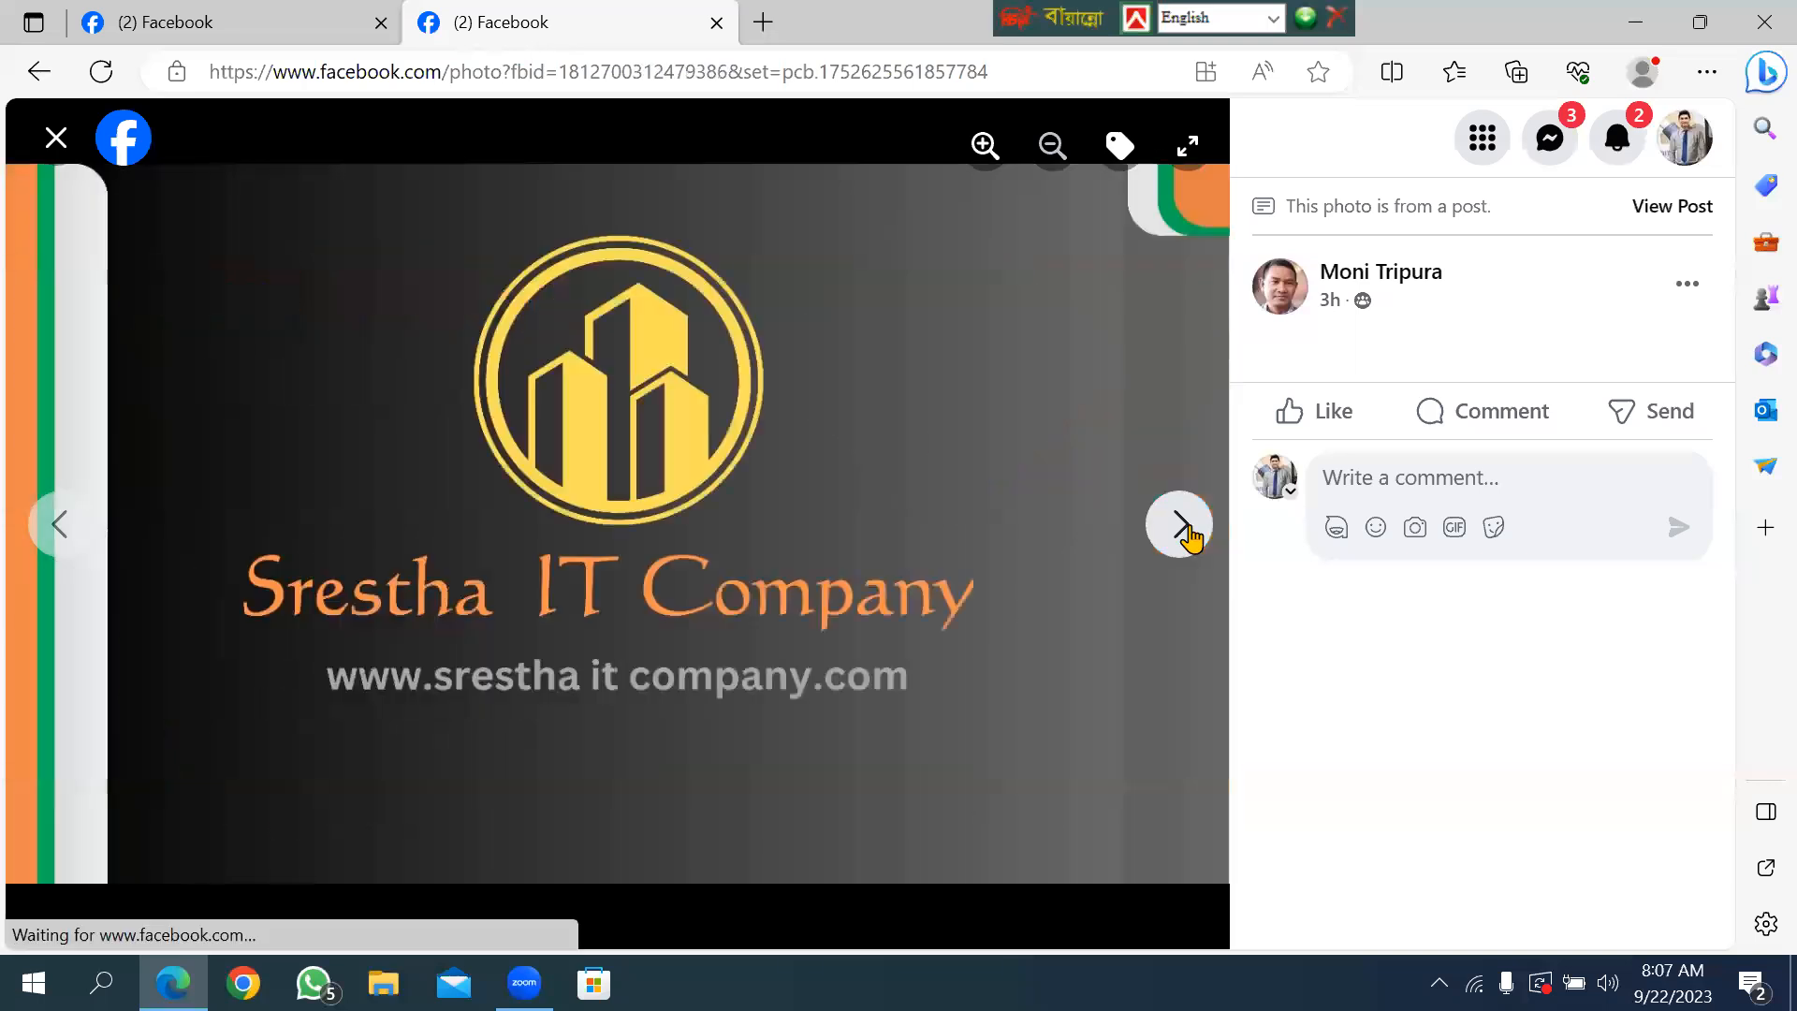
{"action": "left_click", "coordinate": [56, 138]}
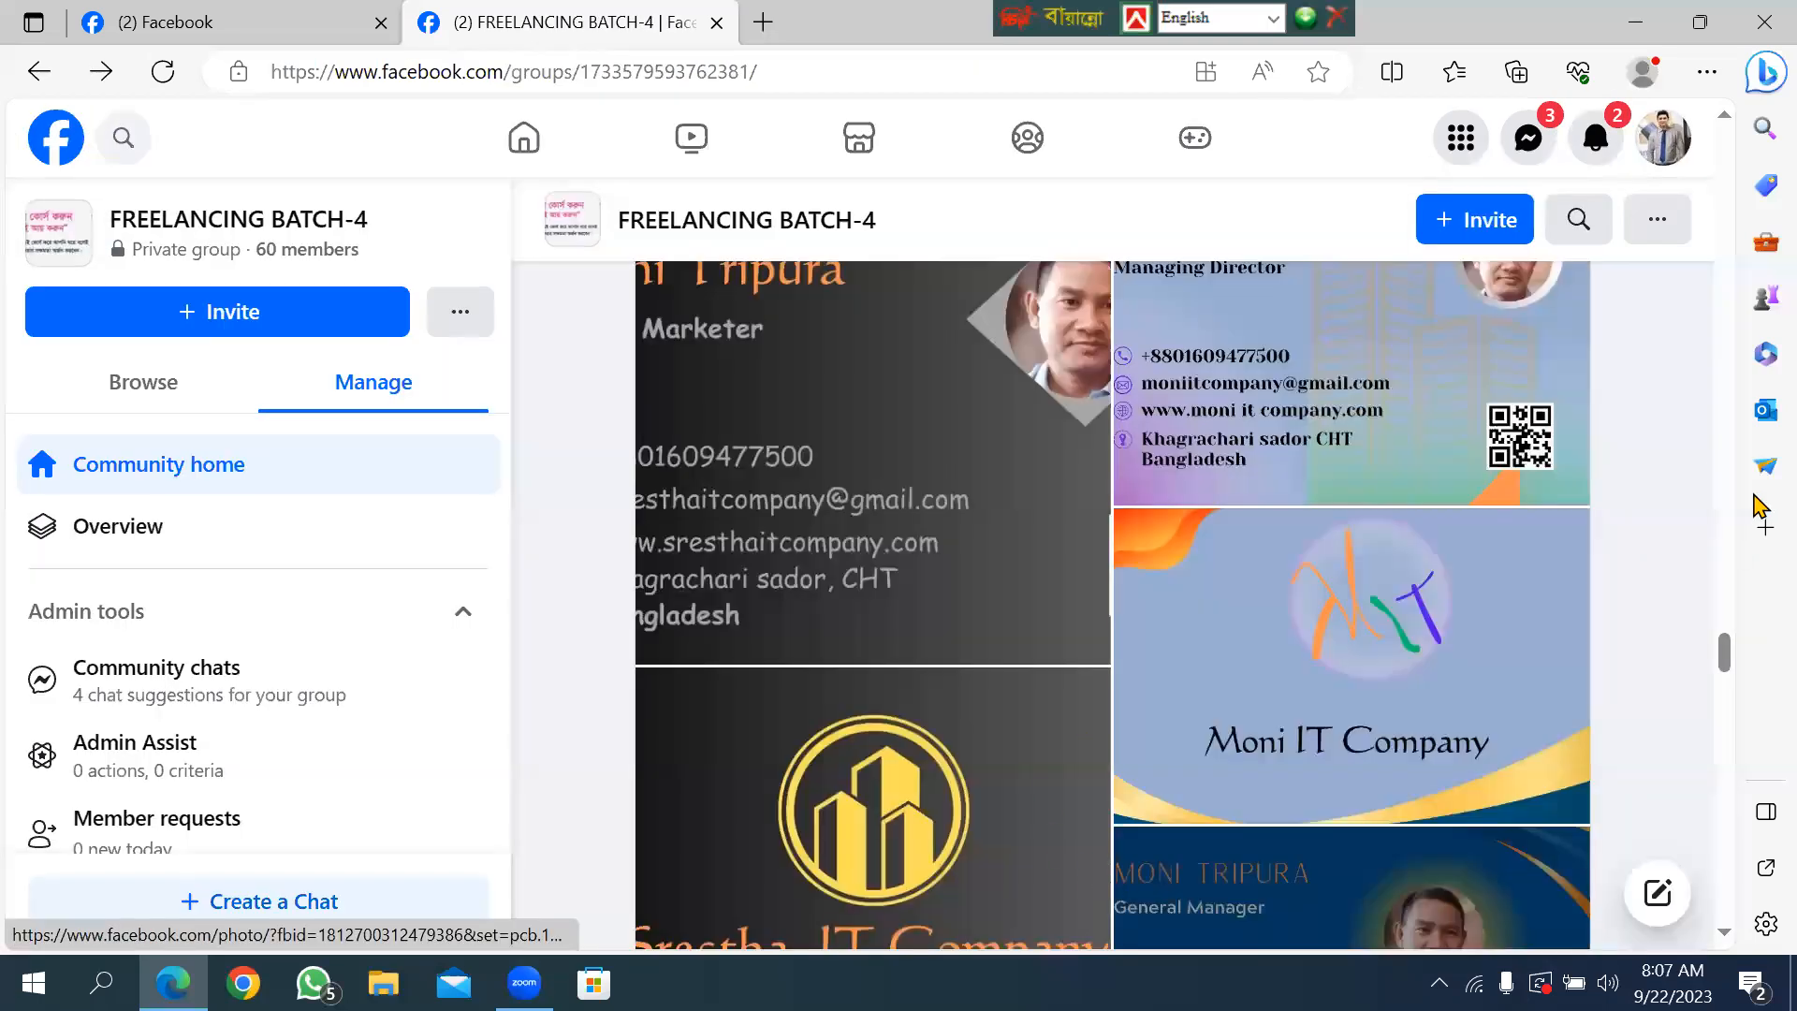
React with Love to the "class -10 Home work with Canva" post.
{"action": "scroll", "coordinate": [768, 447], "scroll_direction": "down", "scroll_amount": 8}
{"action": "mouse_move", "coordinate": [765, 445]}
{"action": "left_click", "coordinate": [754, 388]}
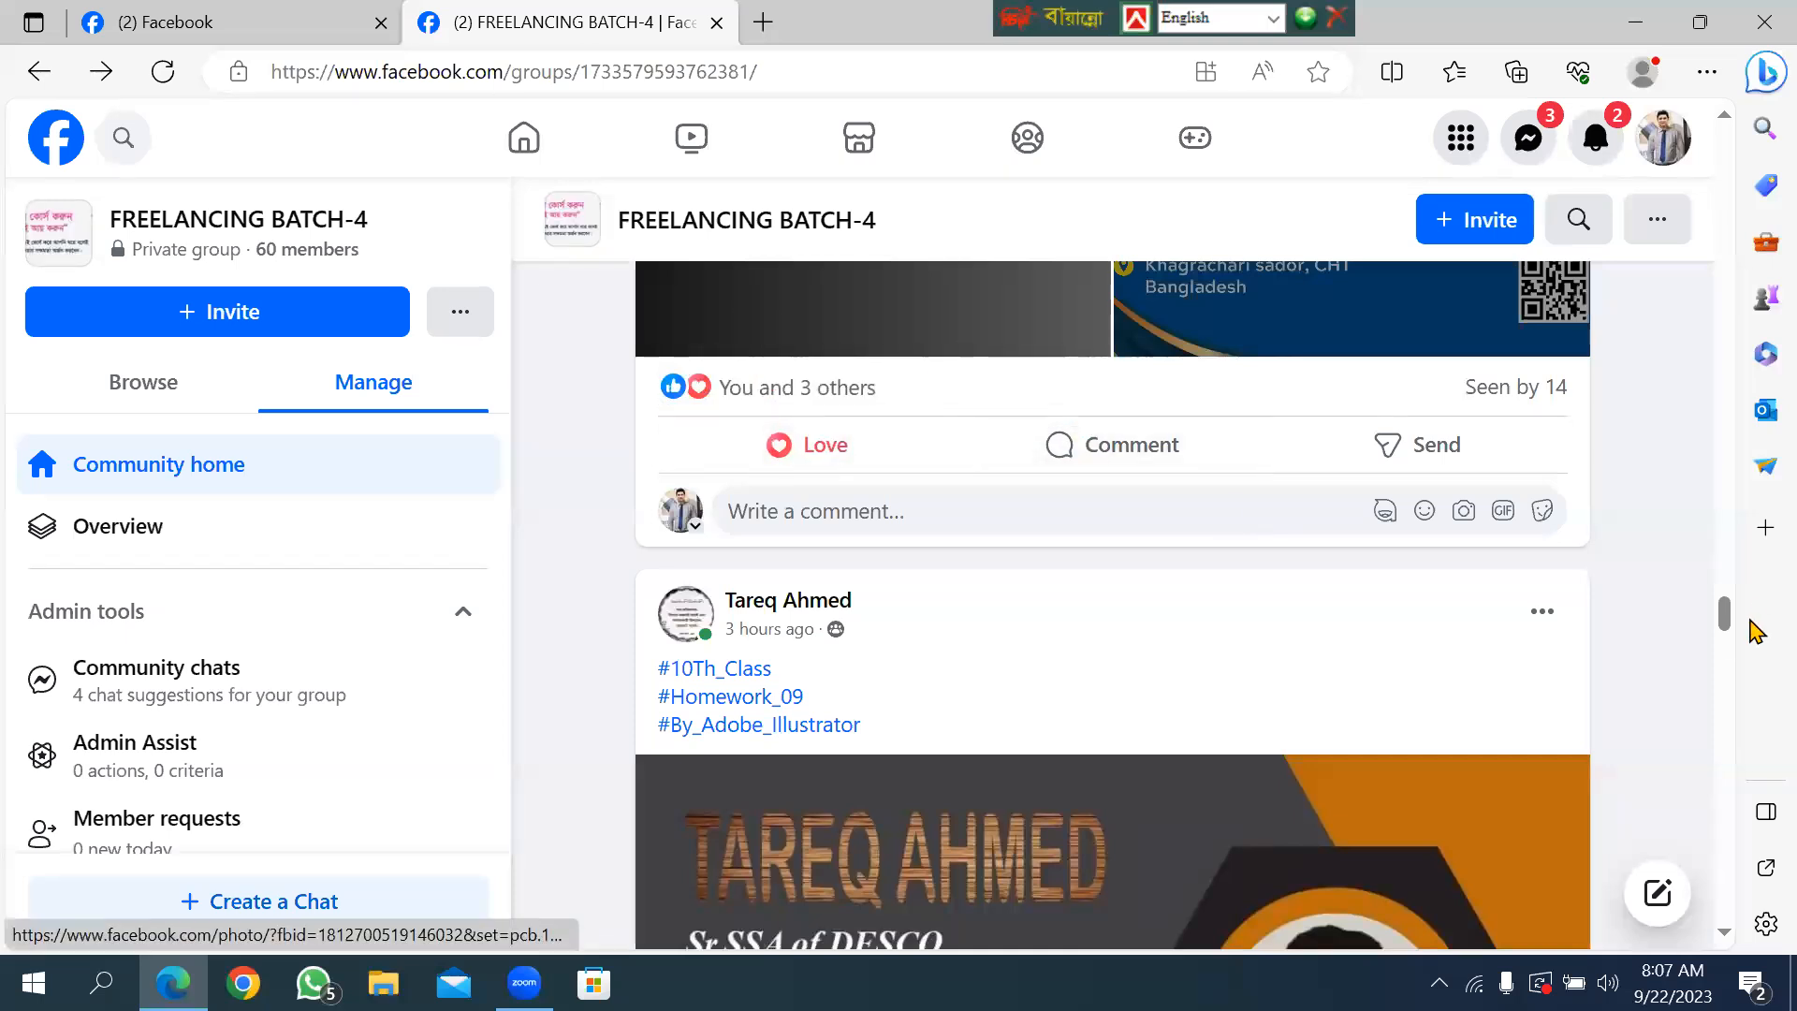
Like the #Homework_09 DESCO business card post and the DESCO card post just above #Homework_07.
{"action": "left_click_drag", "start_coordinate": [1727, 629], "coordinate": [1731, 667]}
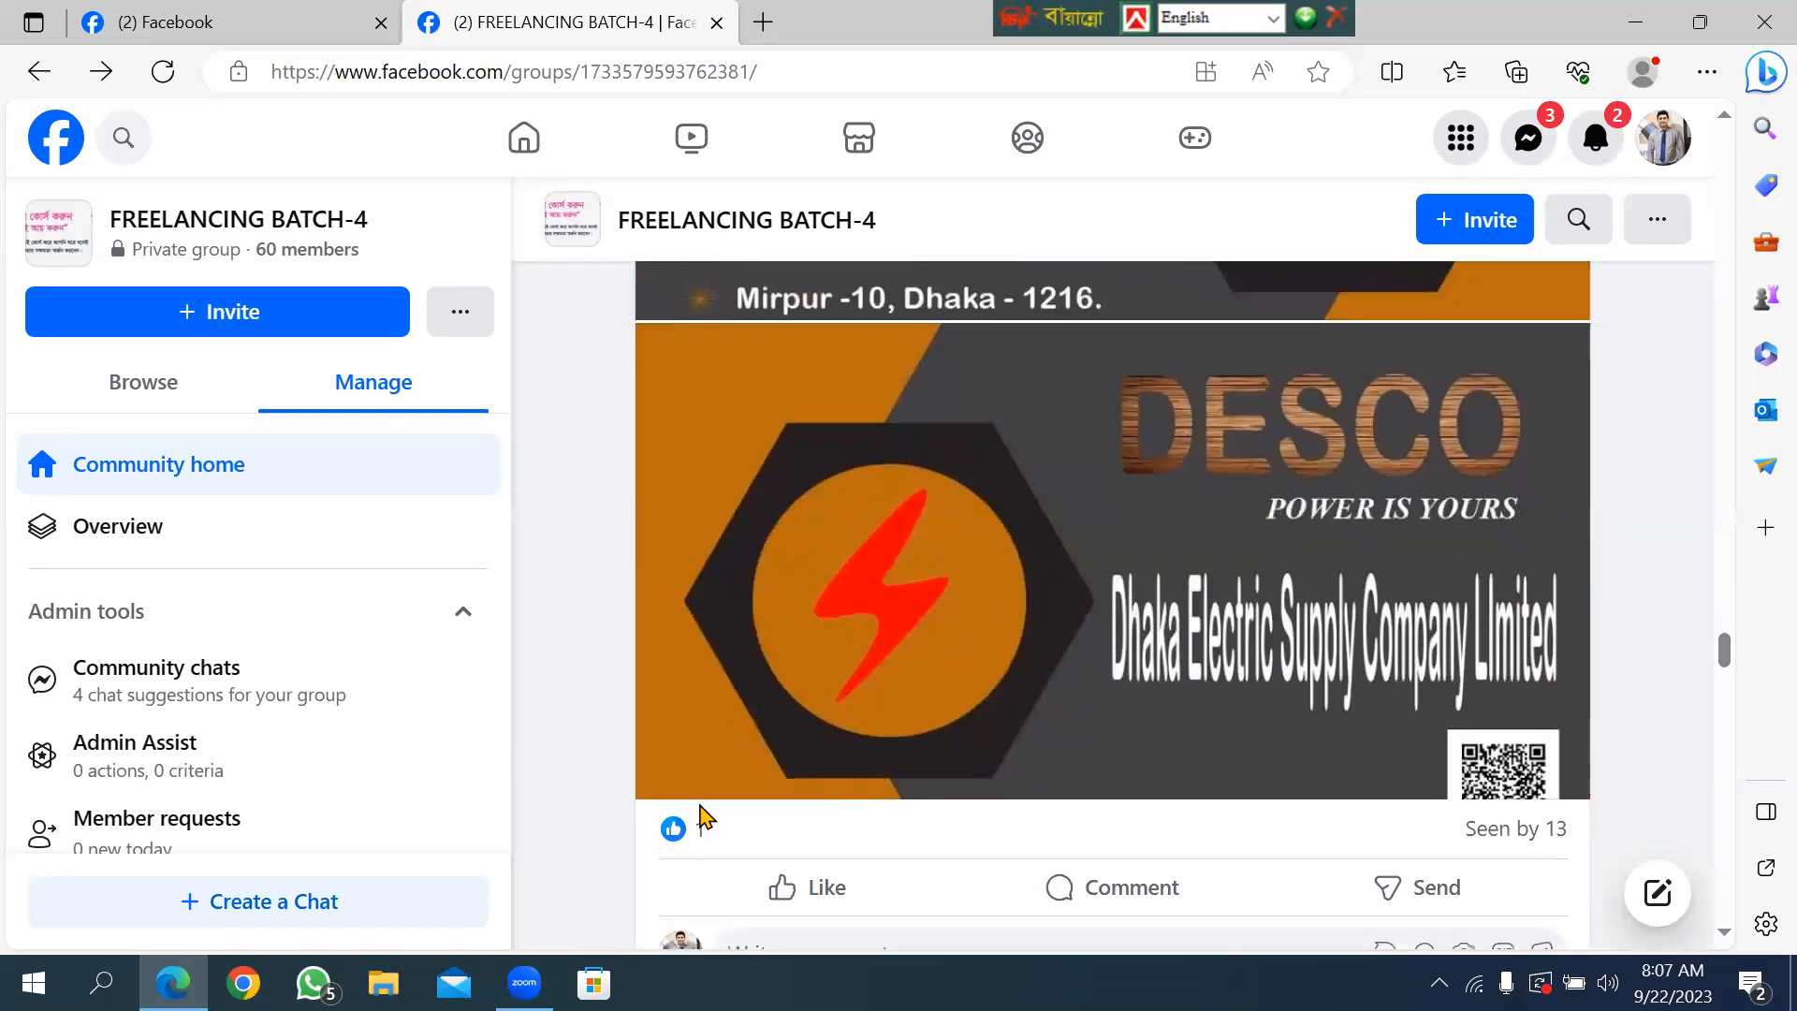
{"action": "left_click", "coordinate": [756, 889]}
{"action": "left_click_drag", "start_coordinate": [1727, 655], "coordinate": [1719, 739]}
{"action": "left_click", "coordinate": [807, 473]}
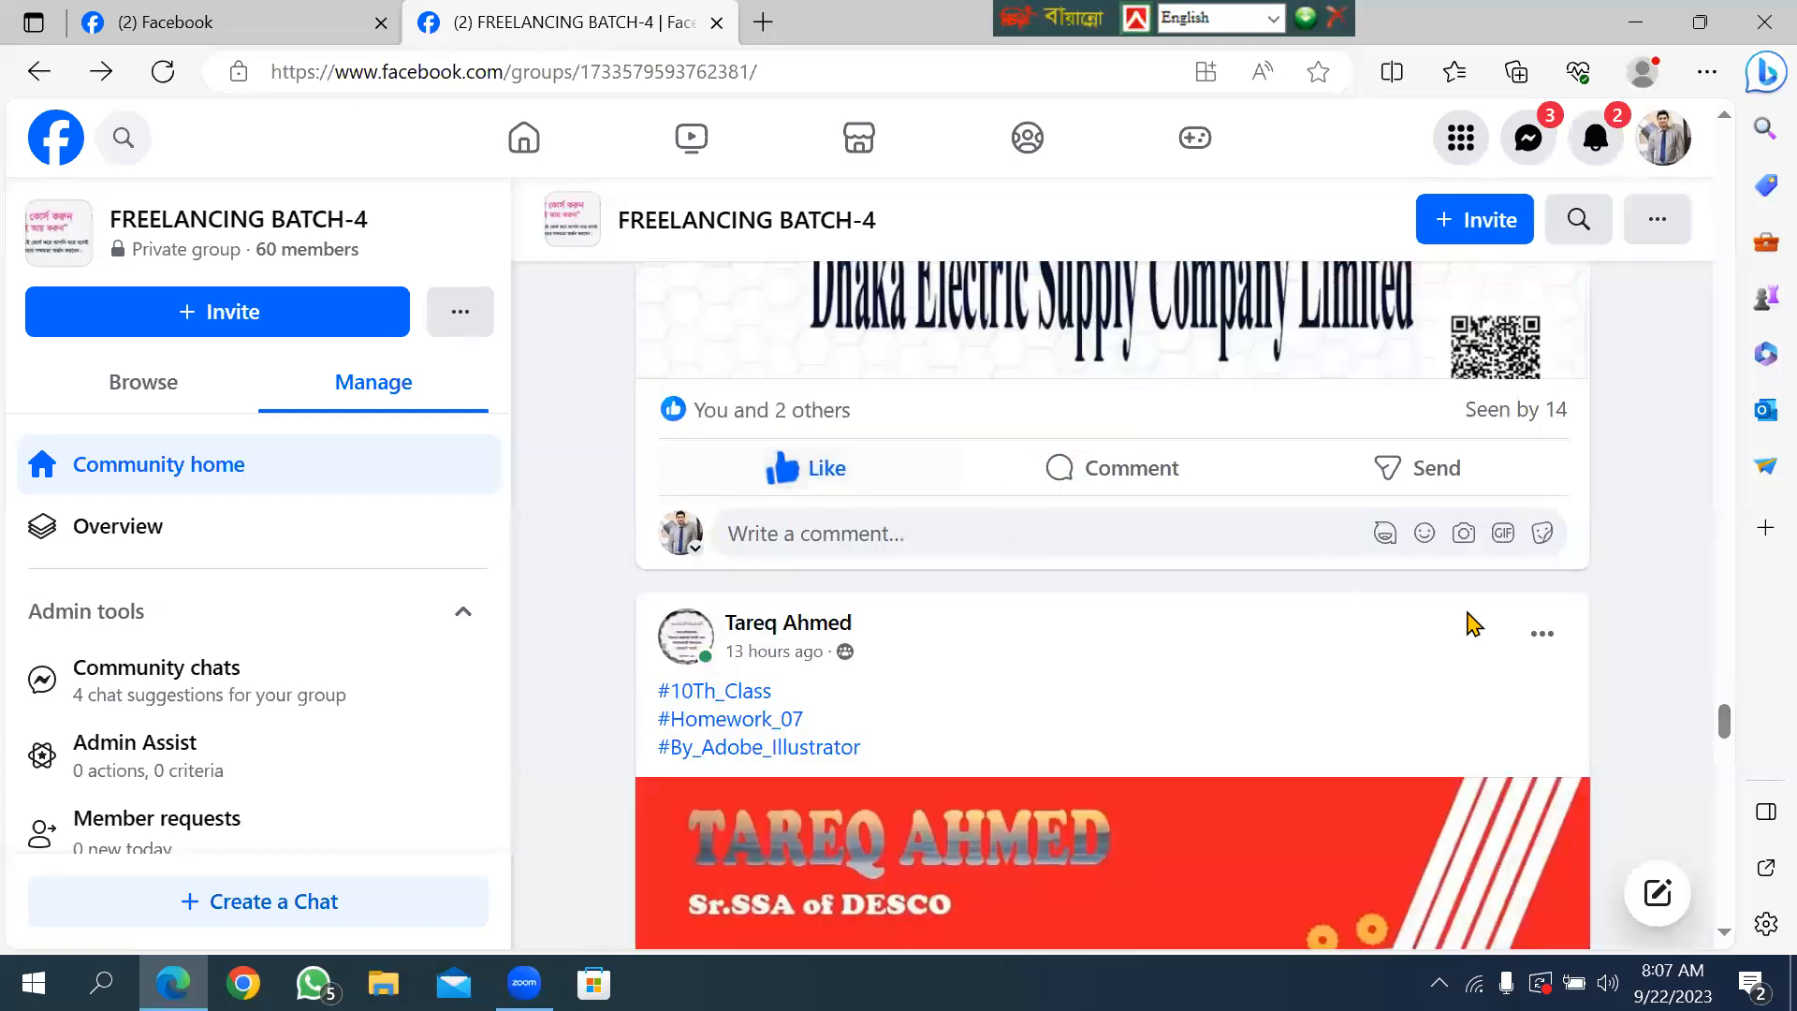
React with Love to the #Homework_07 post with the red DESCO business card.
{"action": "left_click_drag", "start_coordinate": [1729, 721], "coordinate": [1724, 764]}
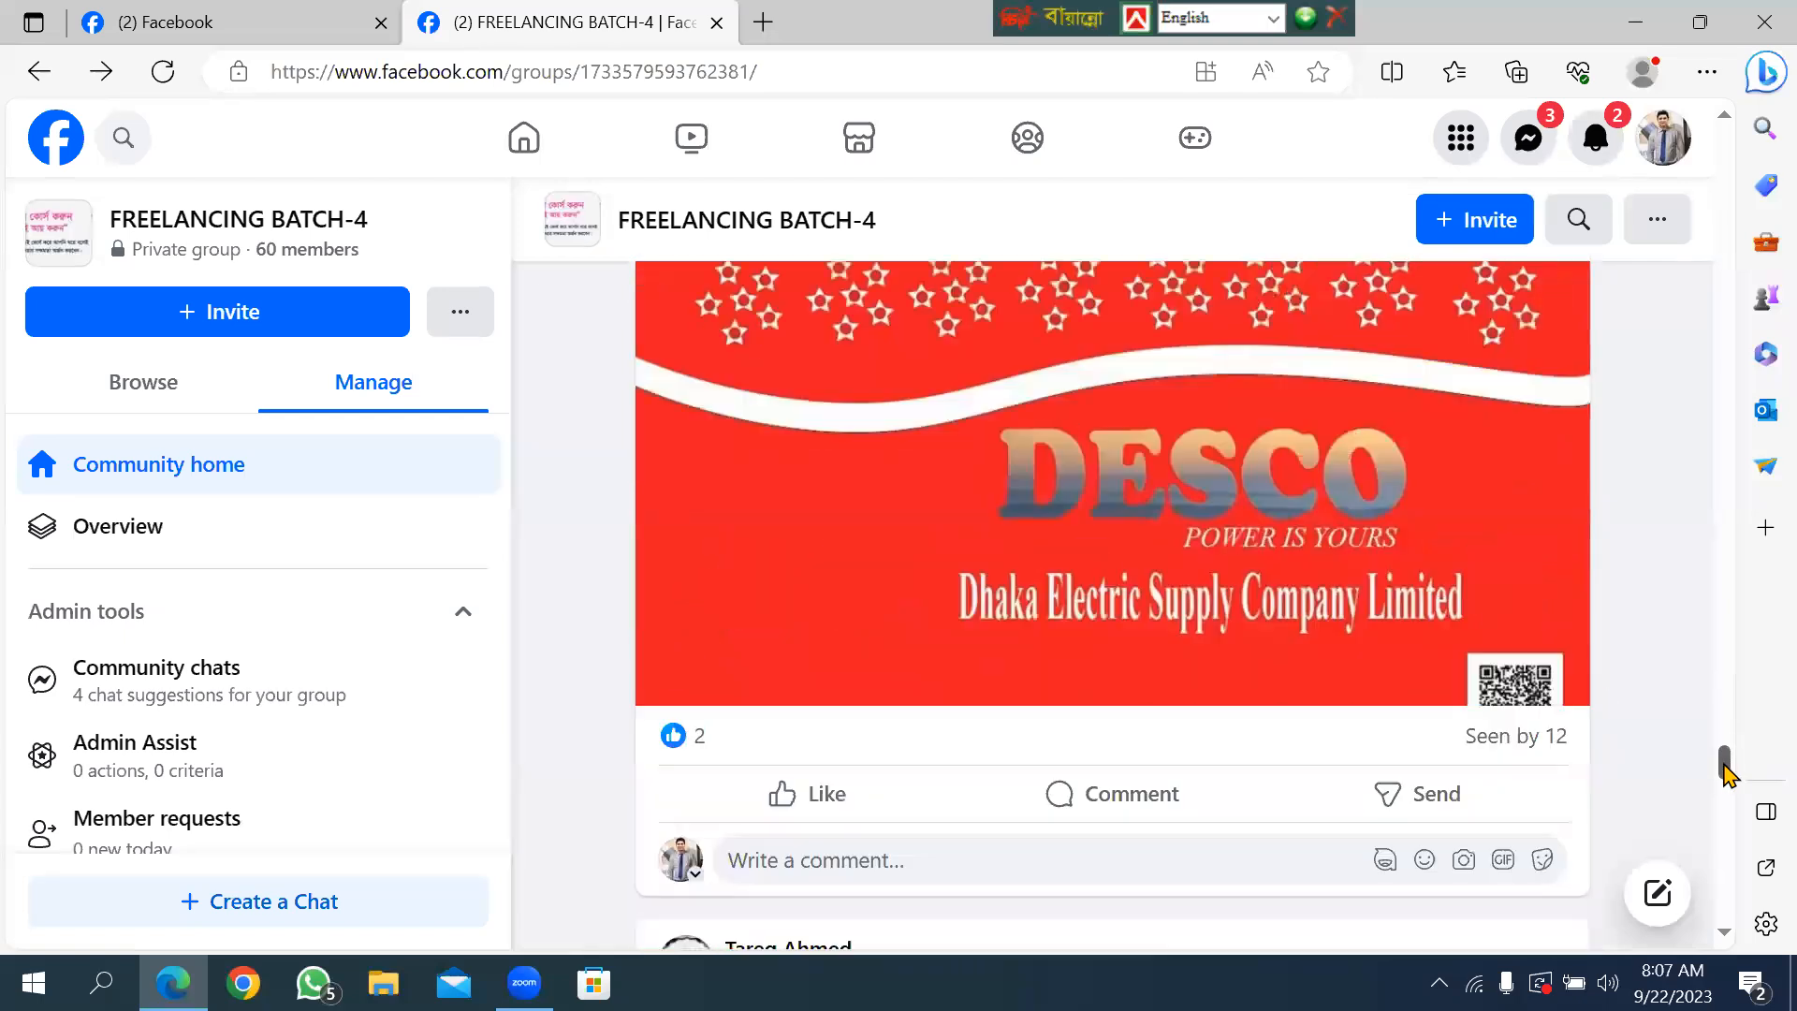
{"action": "mouse_move", "coordinate": [779, 711]}
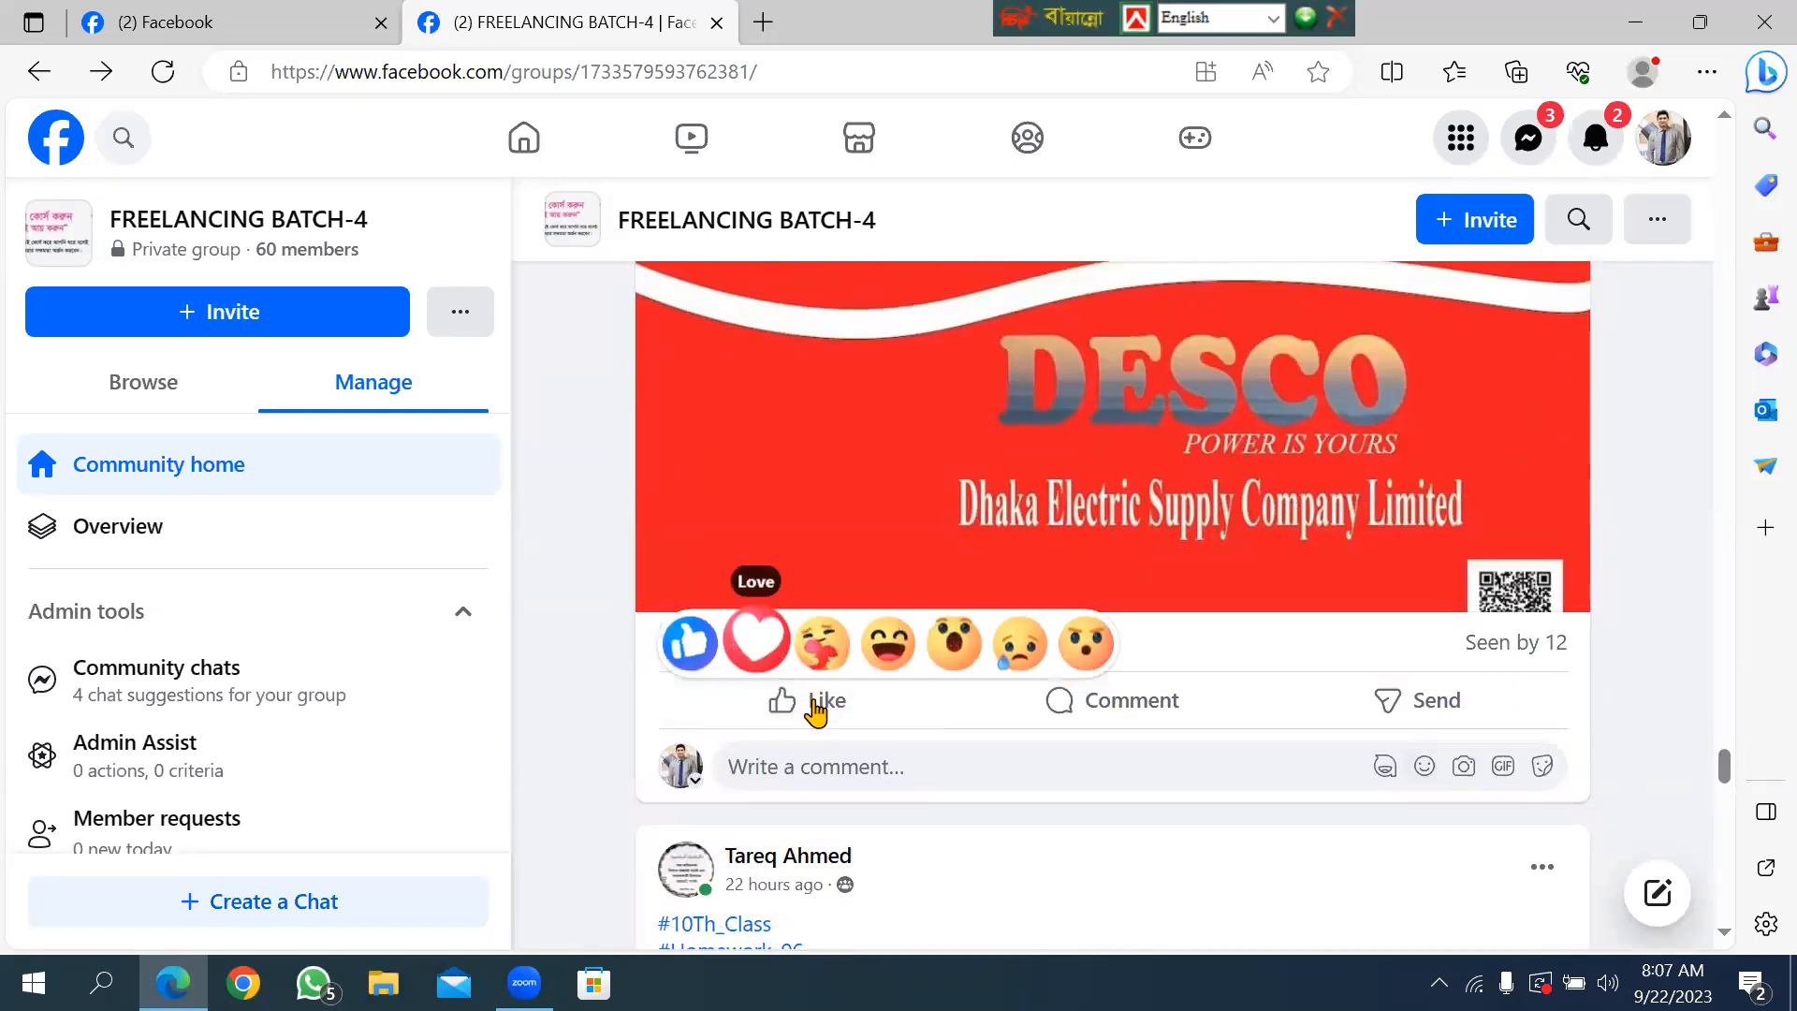
{"action": "left_click", "coordinate": [755, 642]}
Like the #Homework_06 post with the black DESCO business card.
{"action": "scroll", "coordinate": [1725, 773], "scroll_direction": "down", "scroll_amount": 10}
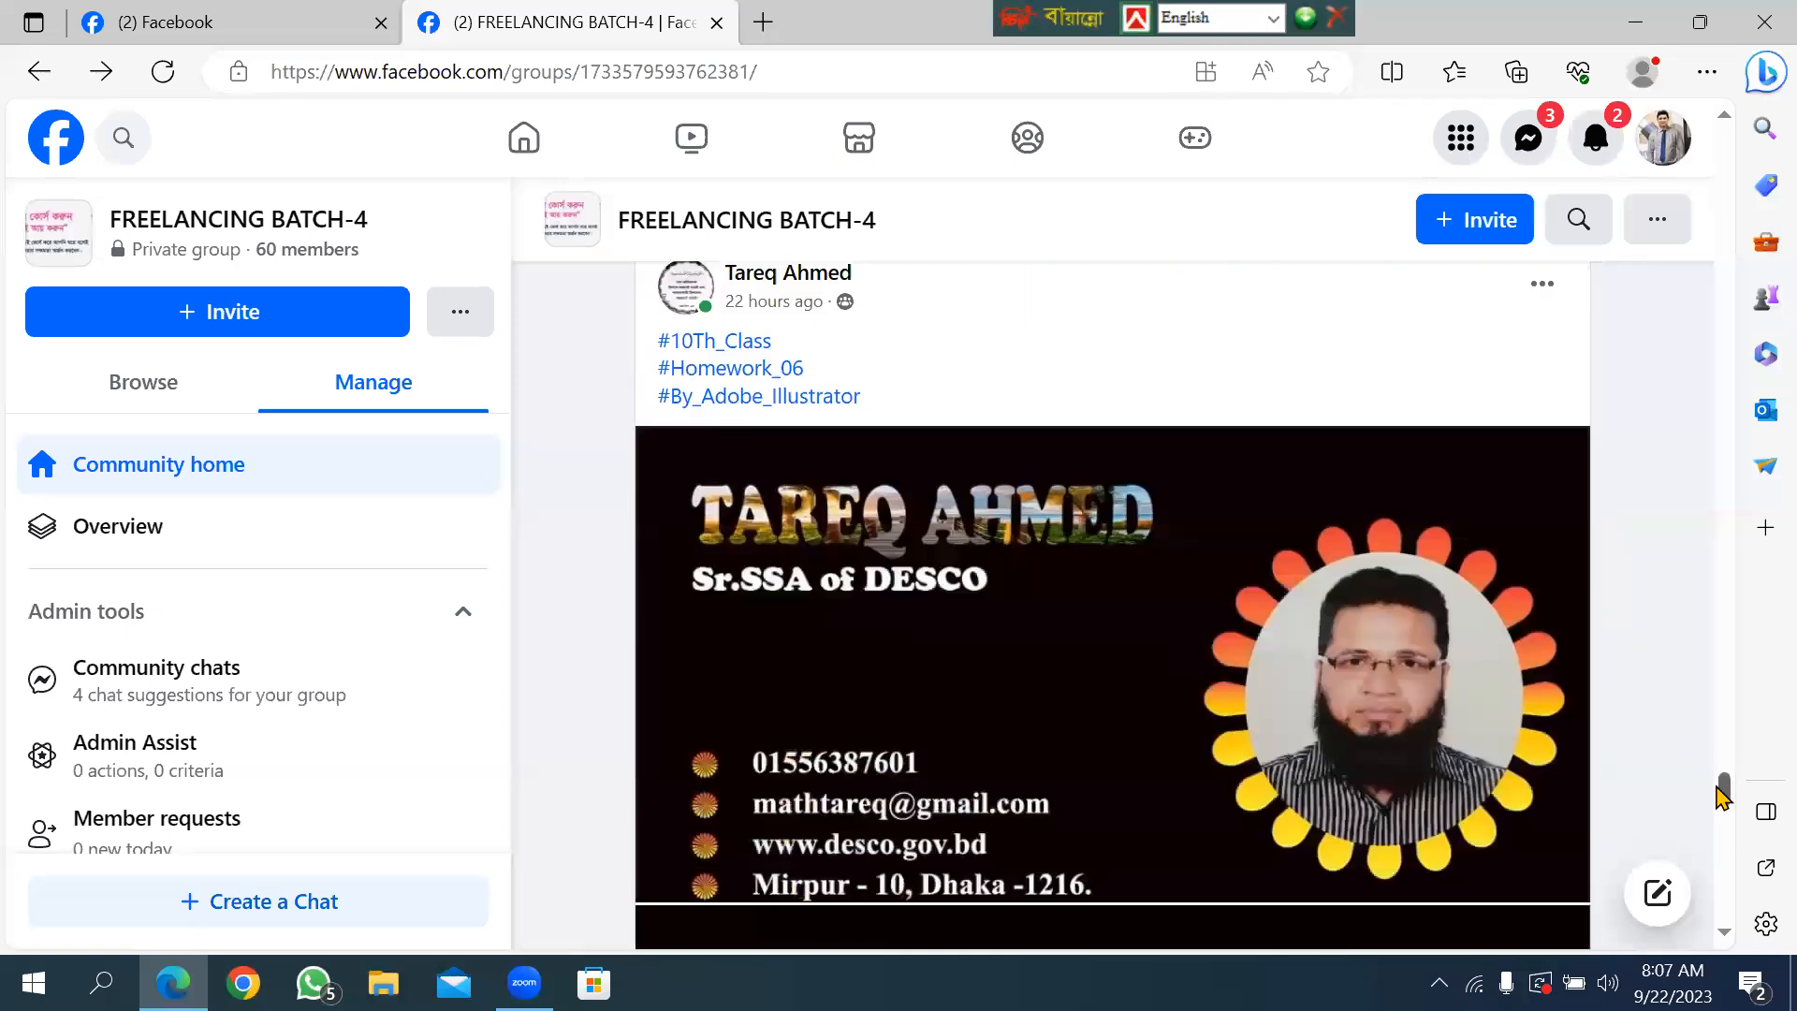
{"action": "left_click", "coordinate": [798, 704]}
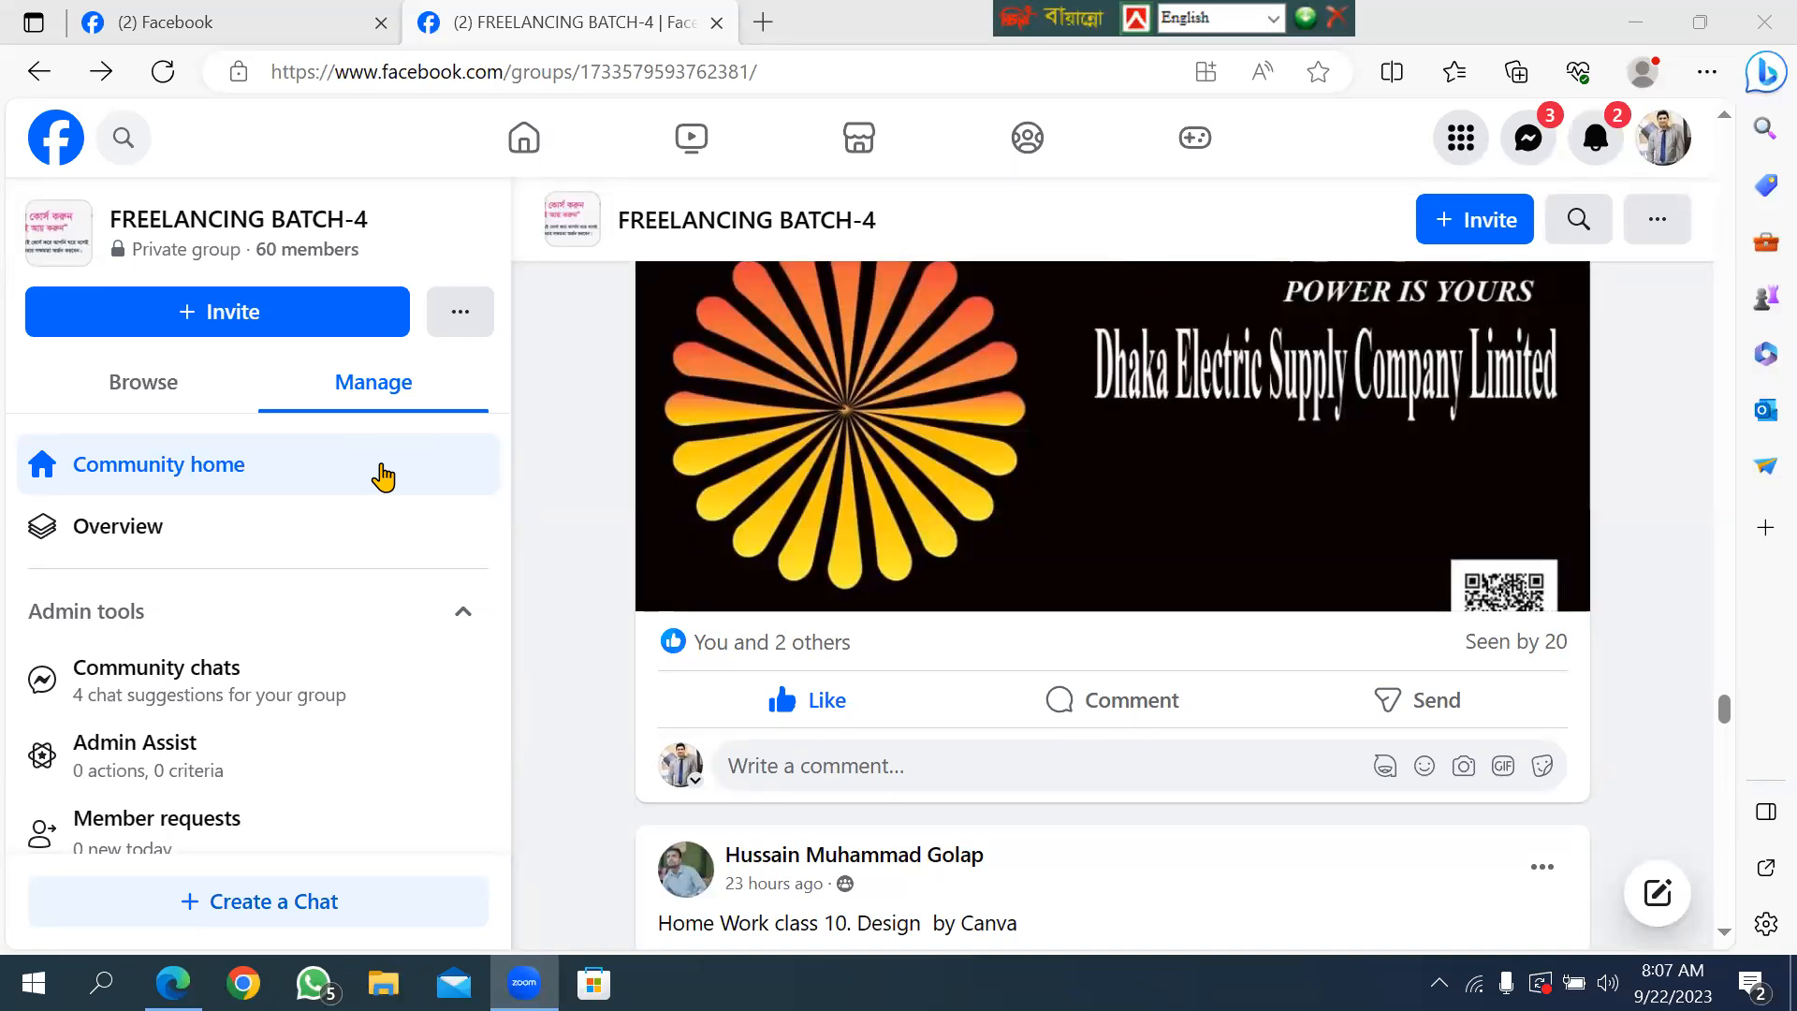
{"action": "left_click", "coordinate": [1565, 58]}
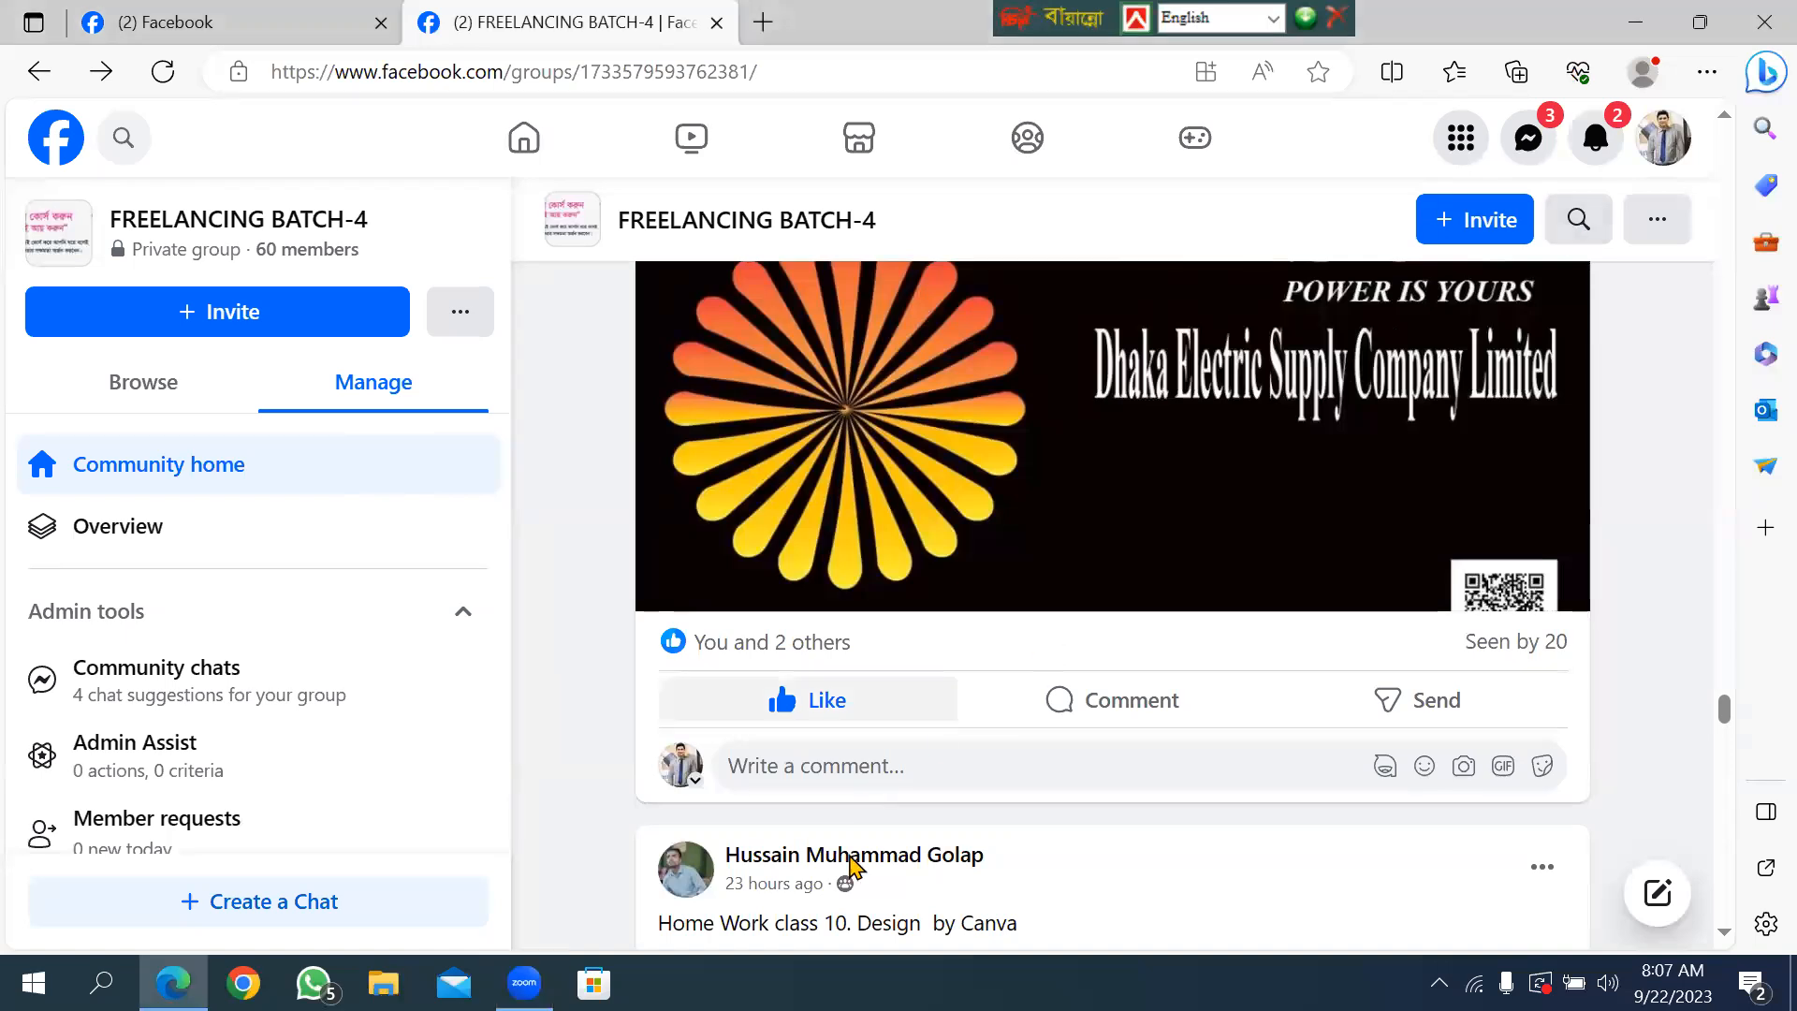
Look through the Florance Group business card photos in the "Home Work class 10. Design by Canva" post.
{"action": "mouse_move", "coordinate": [1730, 721]}
{"action": "left_mouse_down"}
{"action": "mouse_move", "coordinate": [1736, 753]}
{"action": "mouse_move", "coordinate": [1741, 734]}
{"action": "left_mouse_up"}
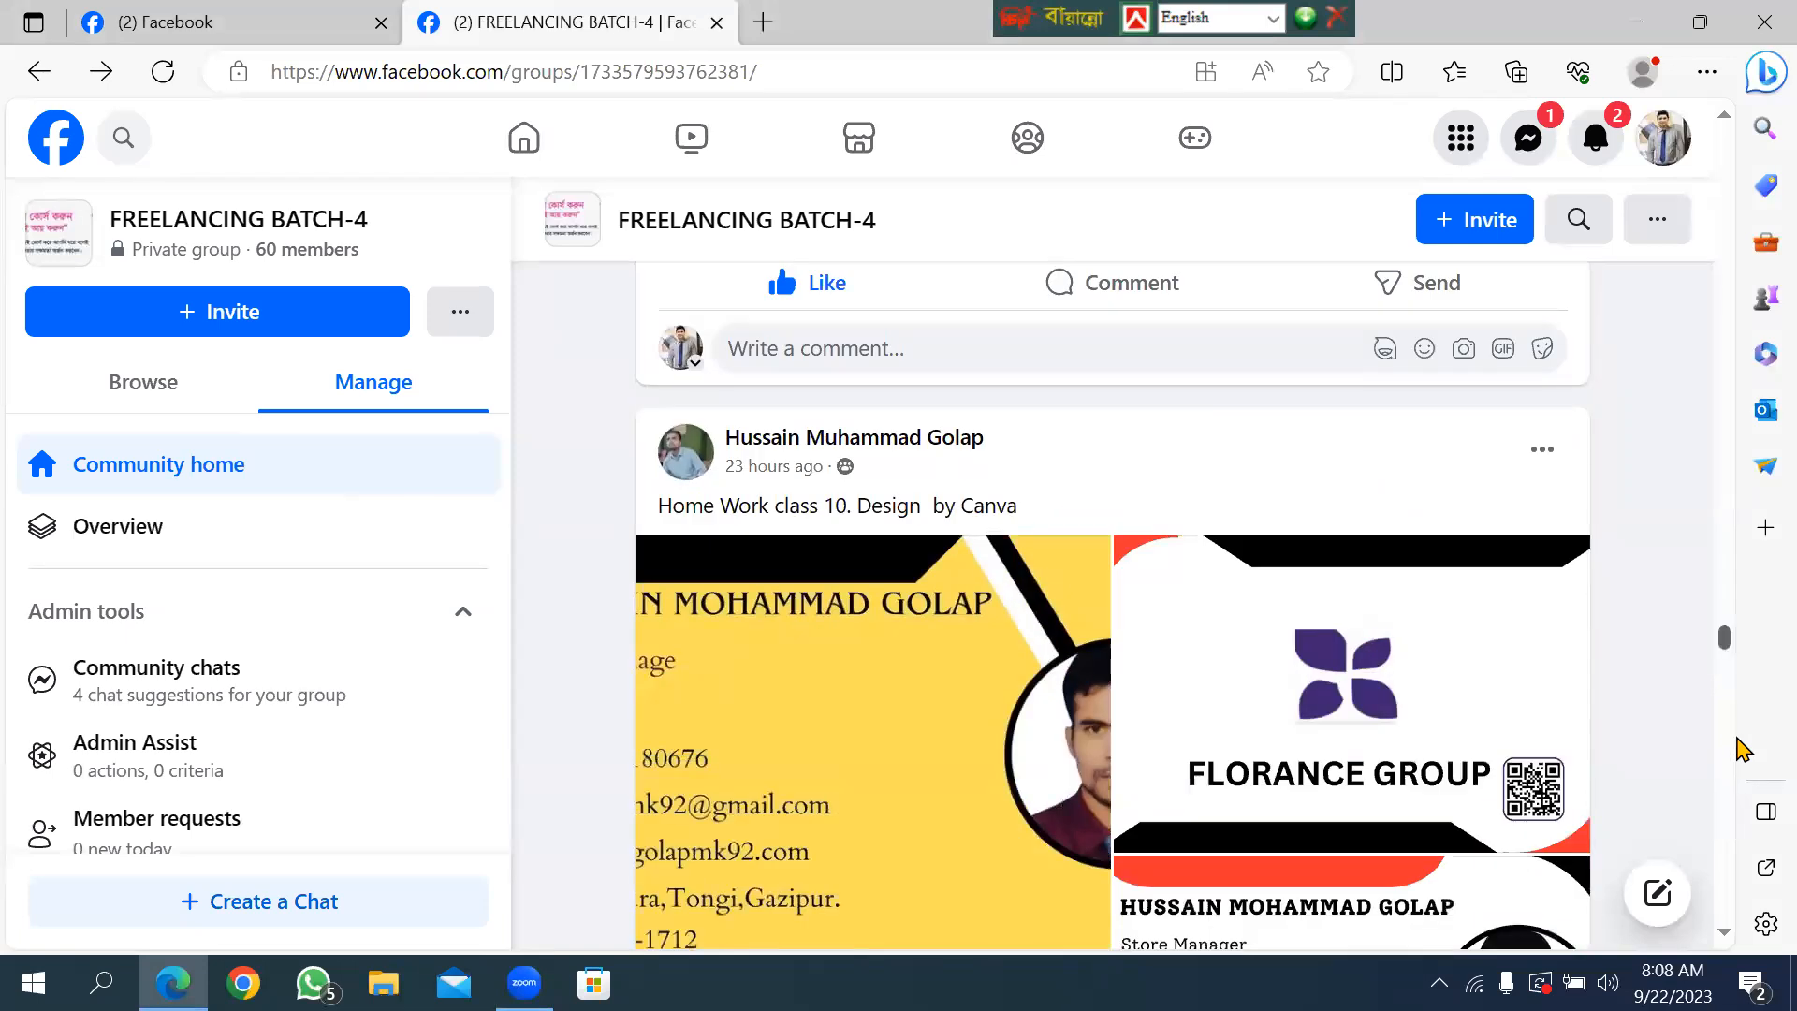
{"action": "scroll", "coordinate": [1741, 749], "scroll_direction": "down", "scroll_amount": 5}
{"action": "left_click", "coordinate": [951, 473]}
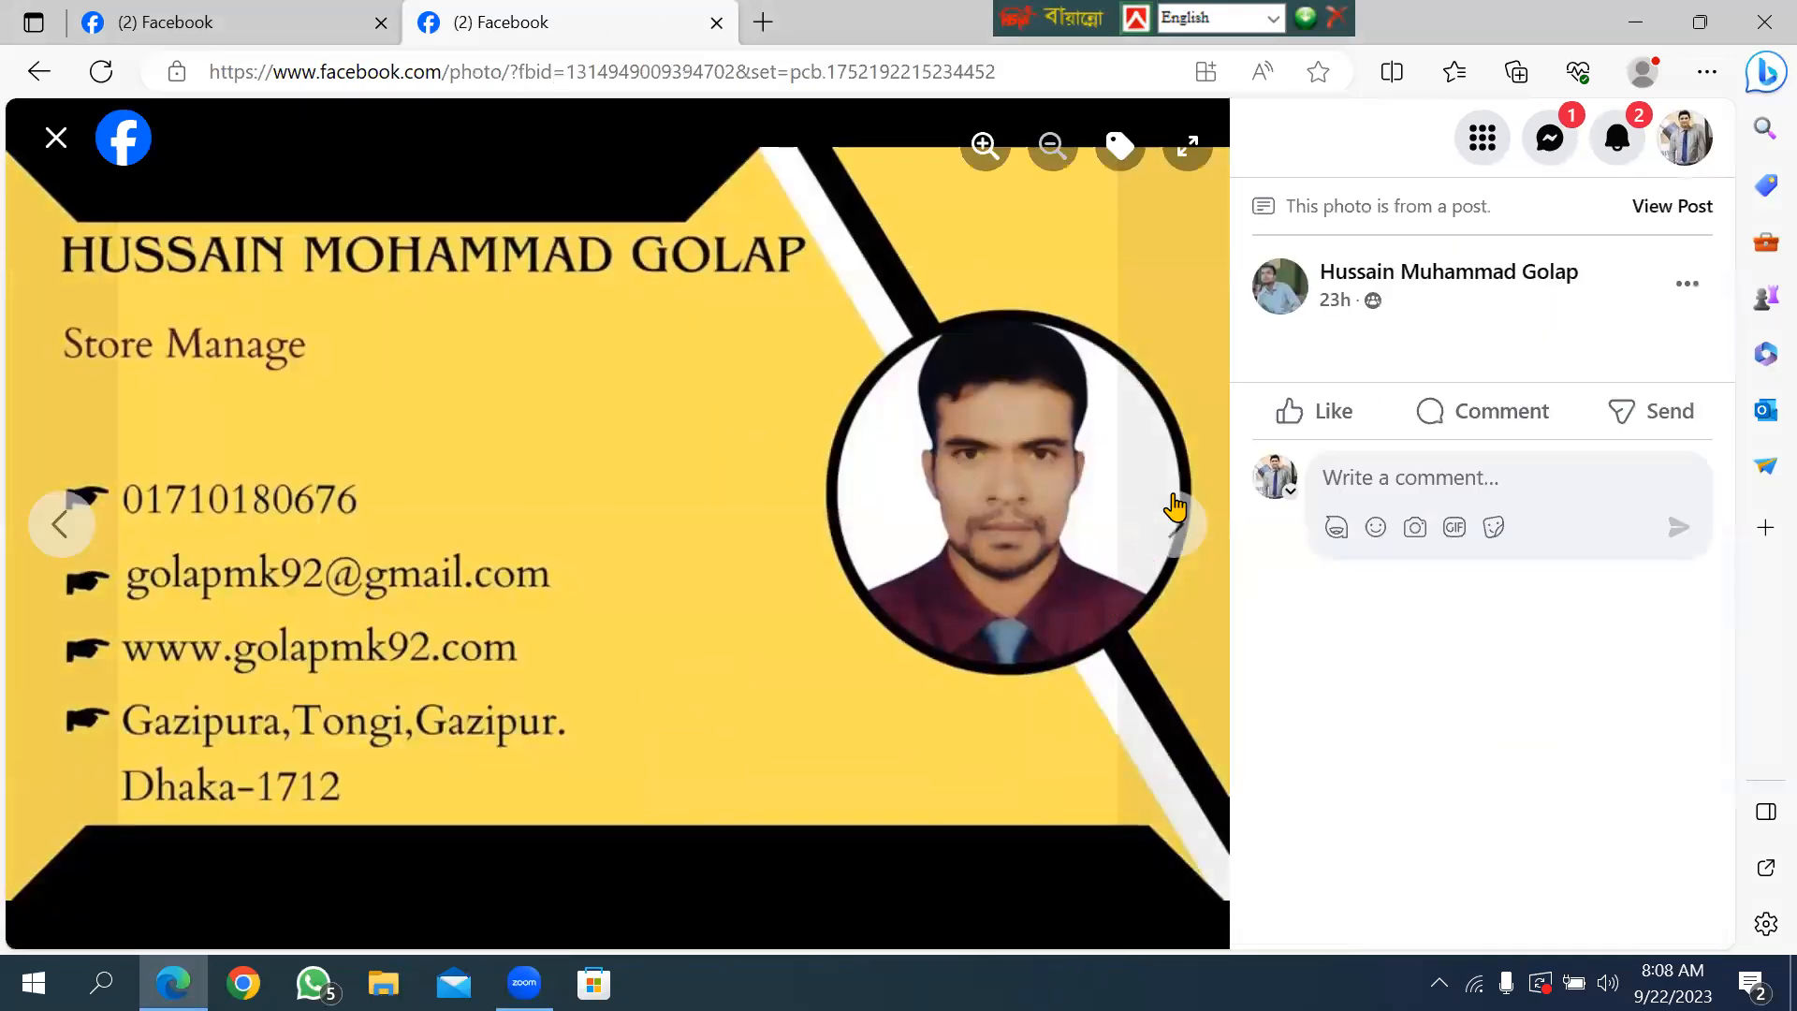
{"action": "left_click", "coordinate": [1181, 524]}
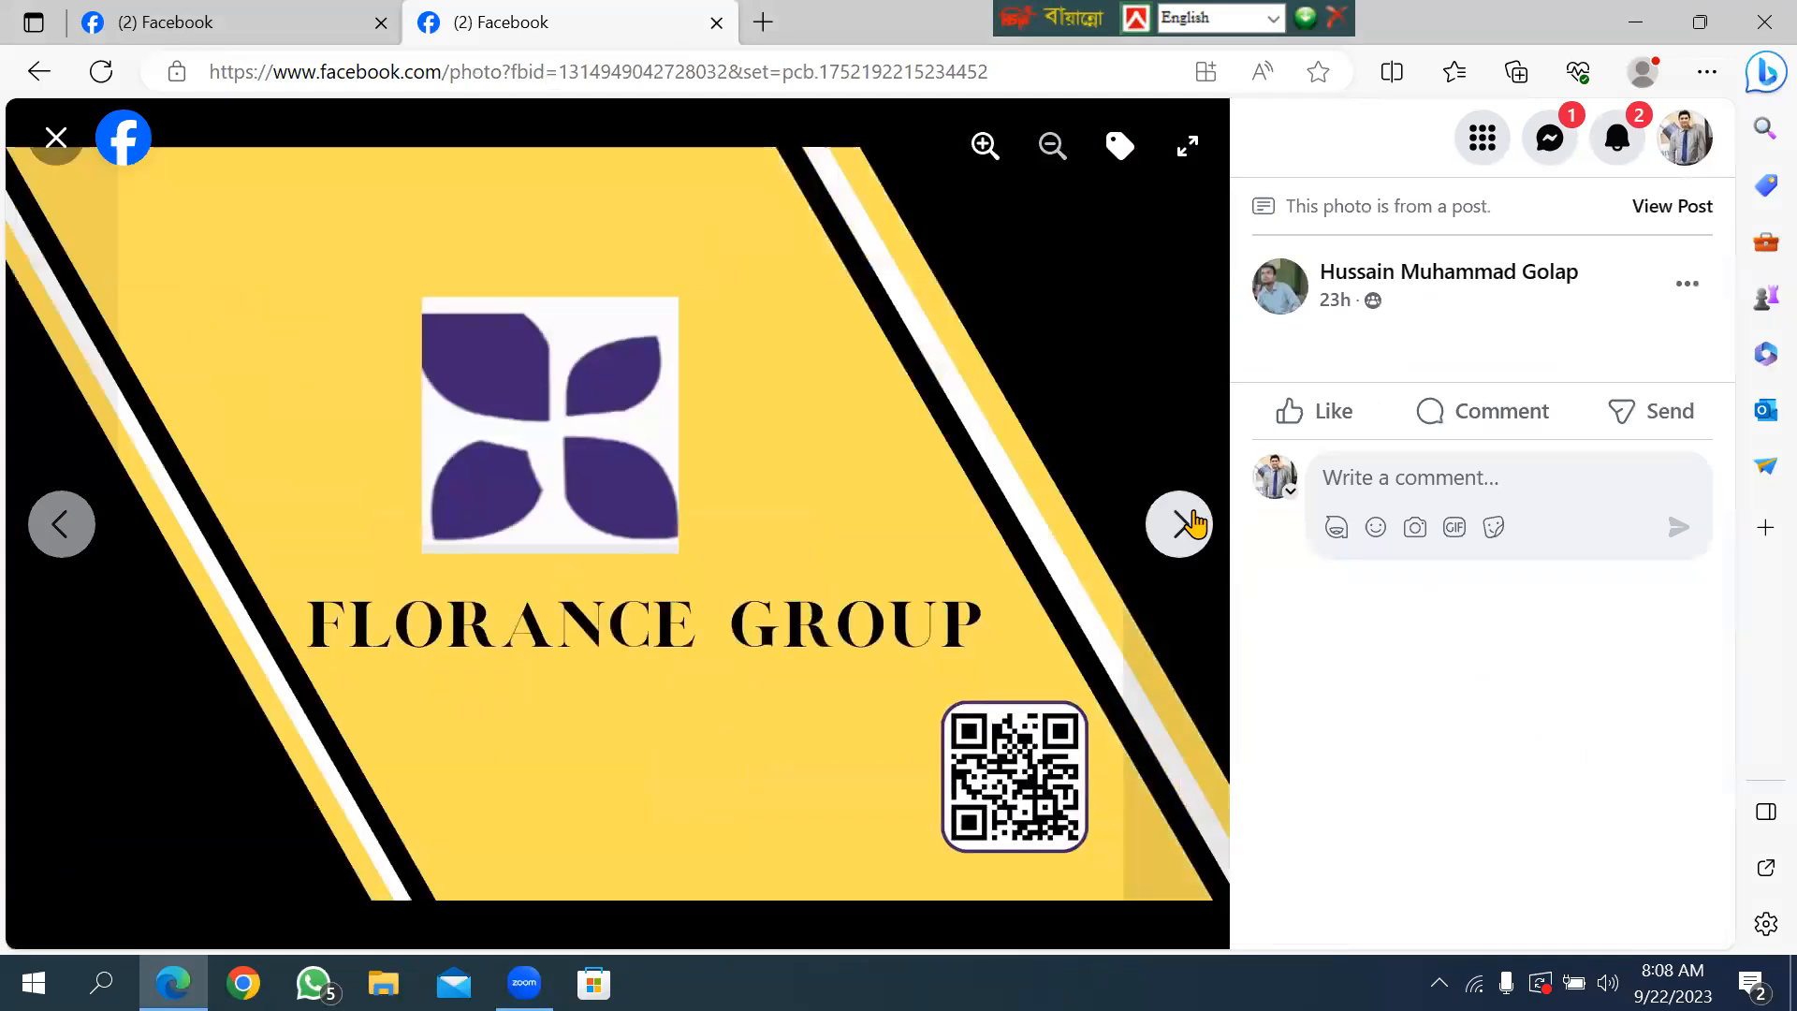
{"action": "left_click", "coordinate": [1181, 524]}
{"action": "left_click", "coordinate": [1189, 520]}
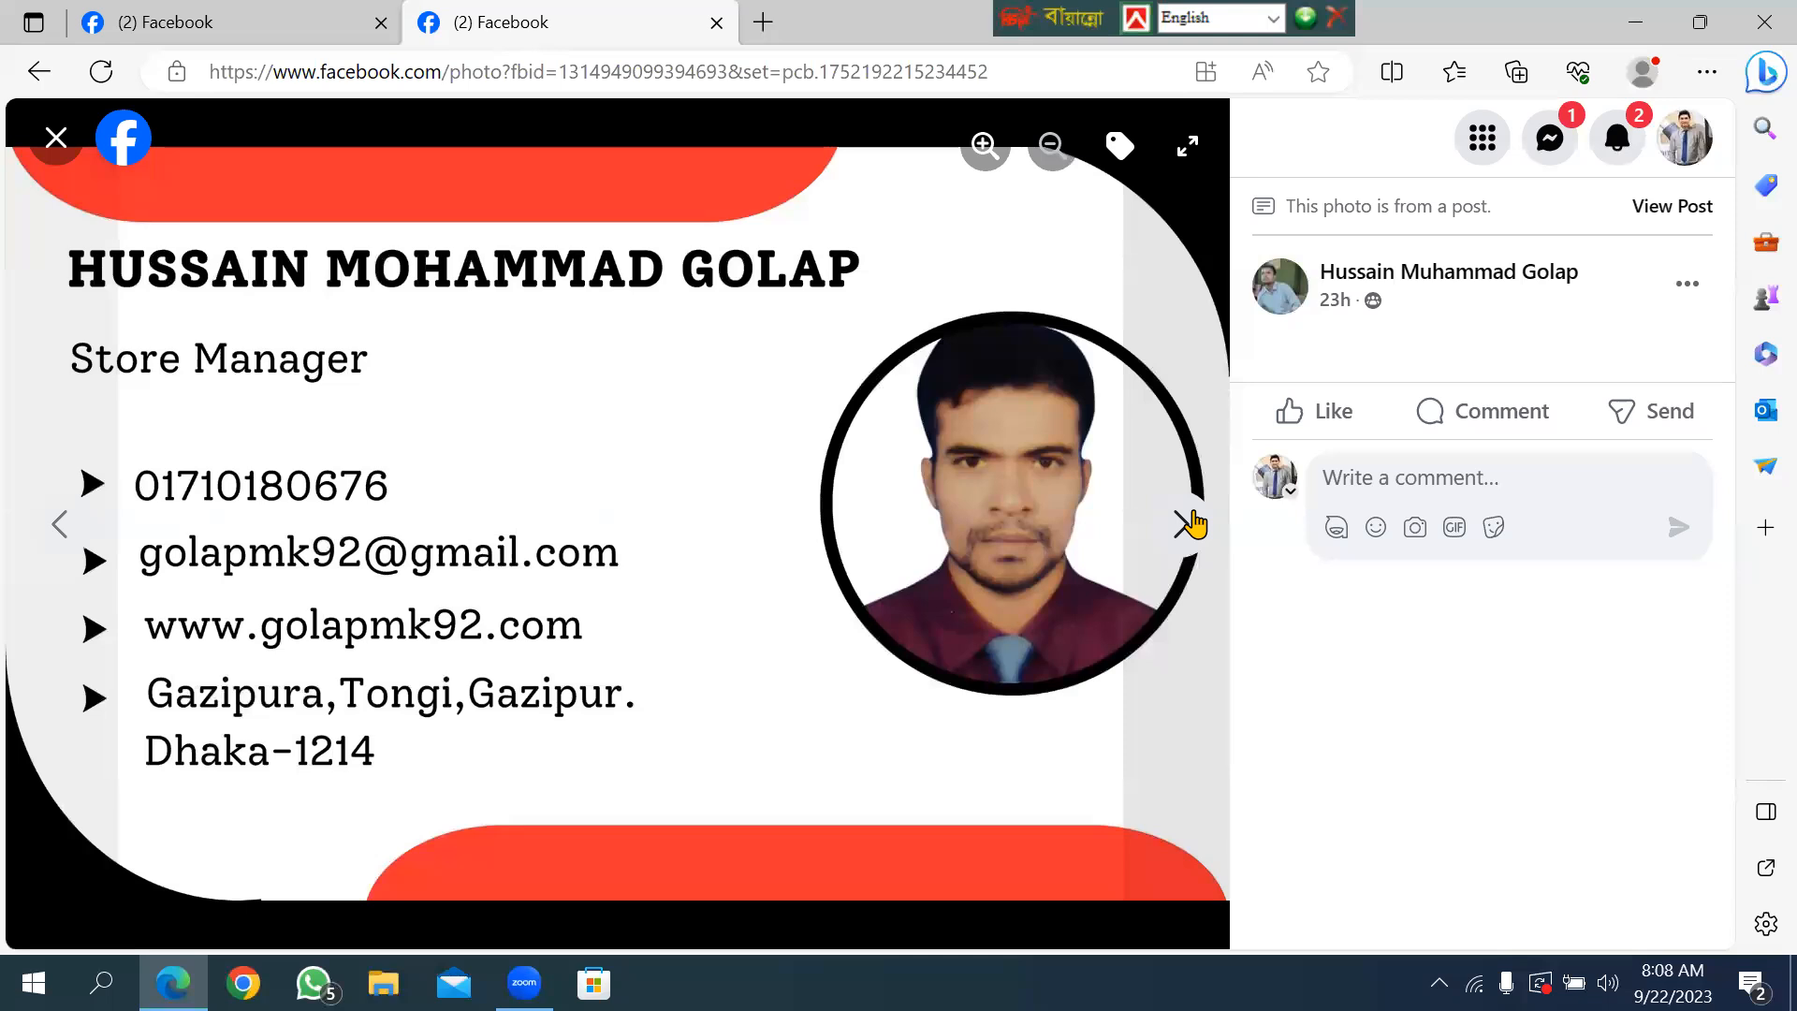
{"action": "left_click", "coordinate": [1185, 525]}
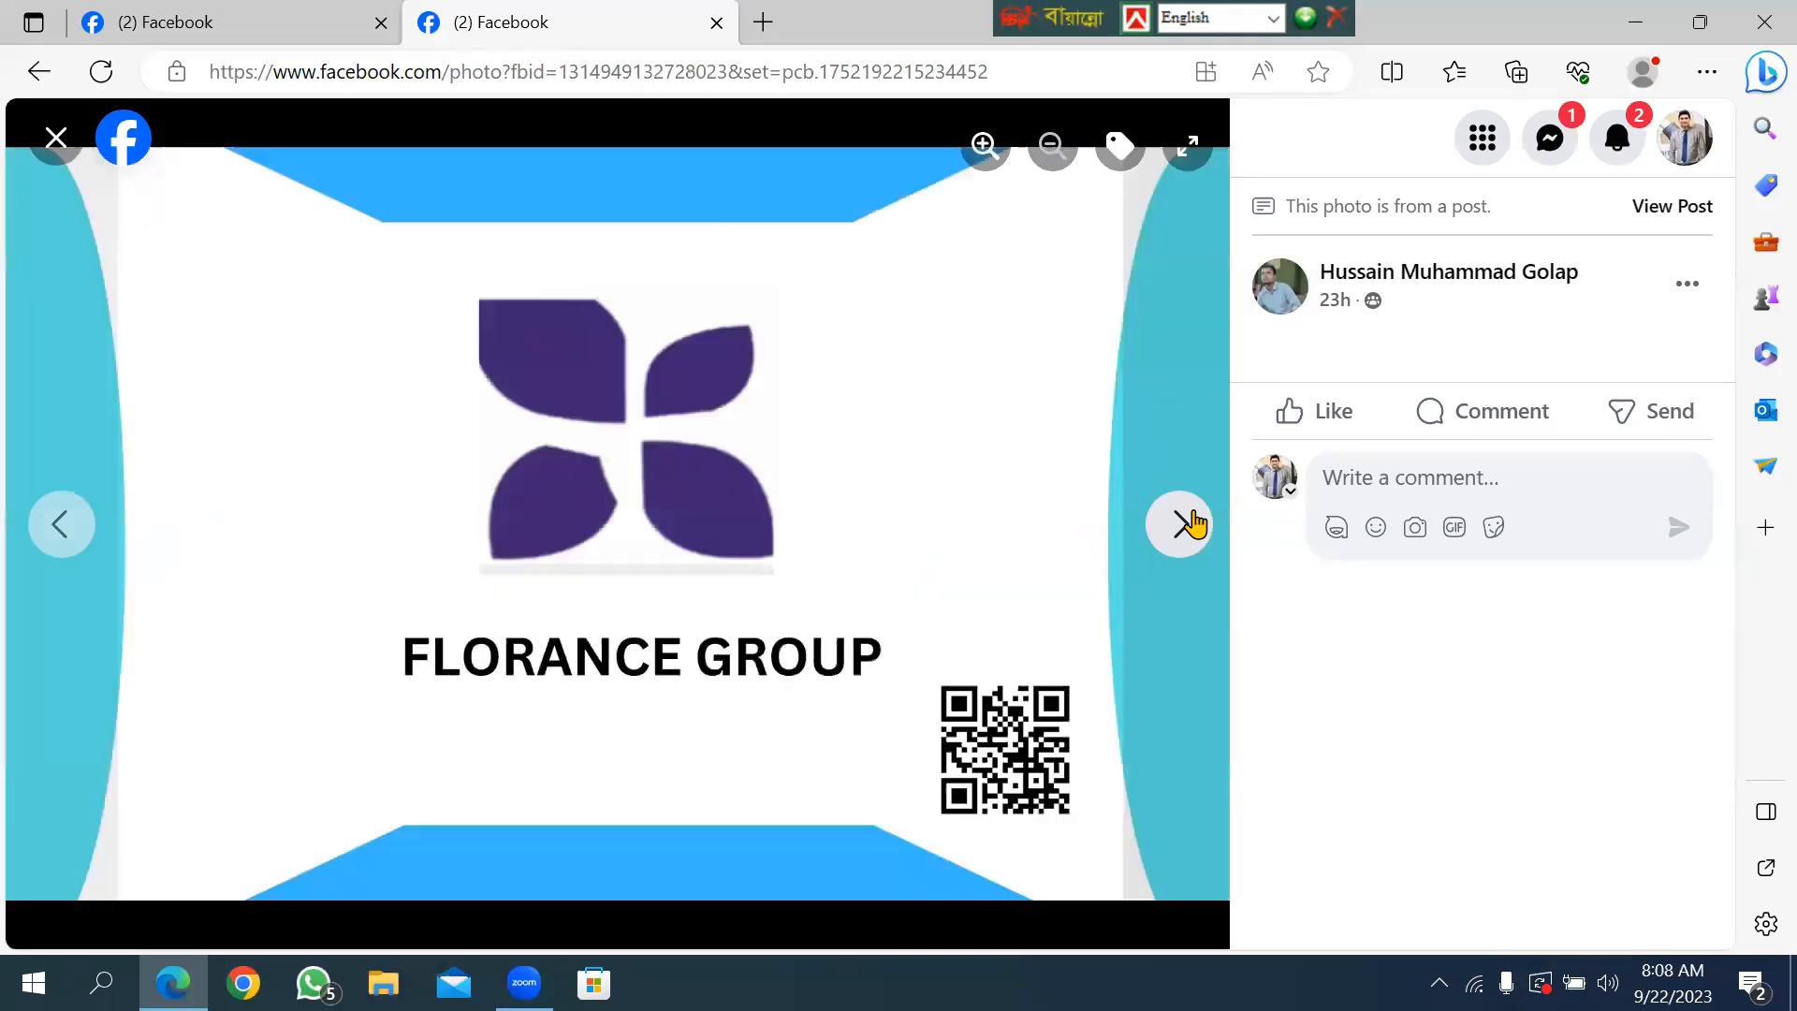
{"action": "left_click", "coordinate": [1183, 524]}
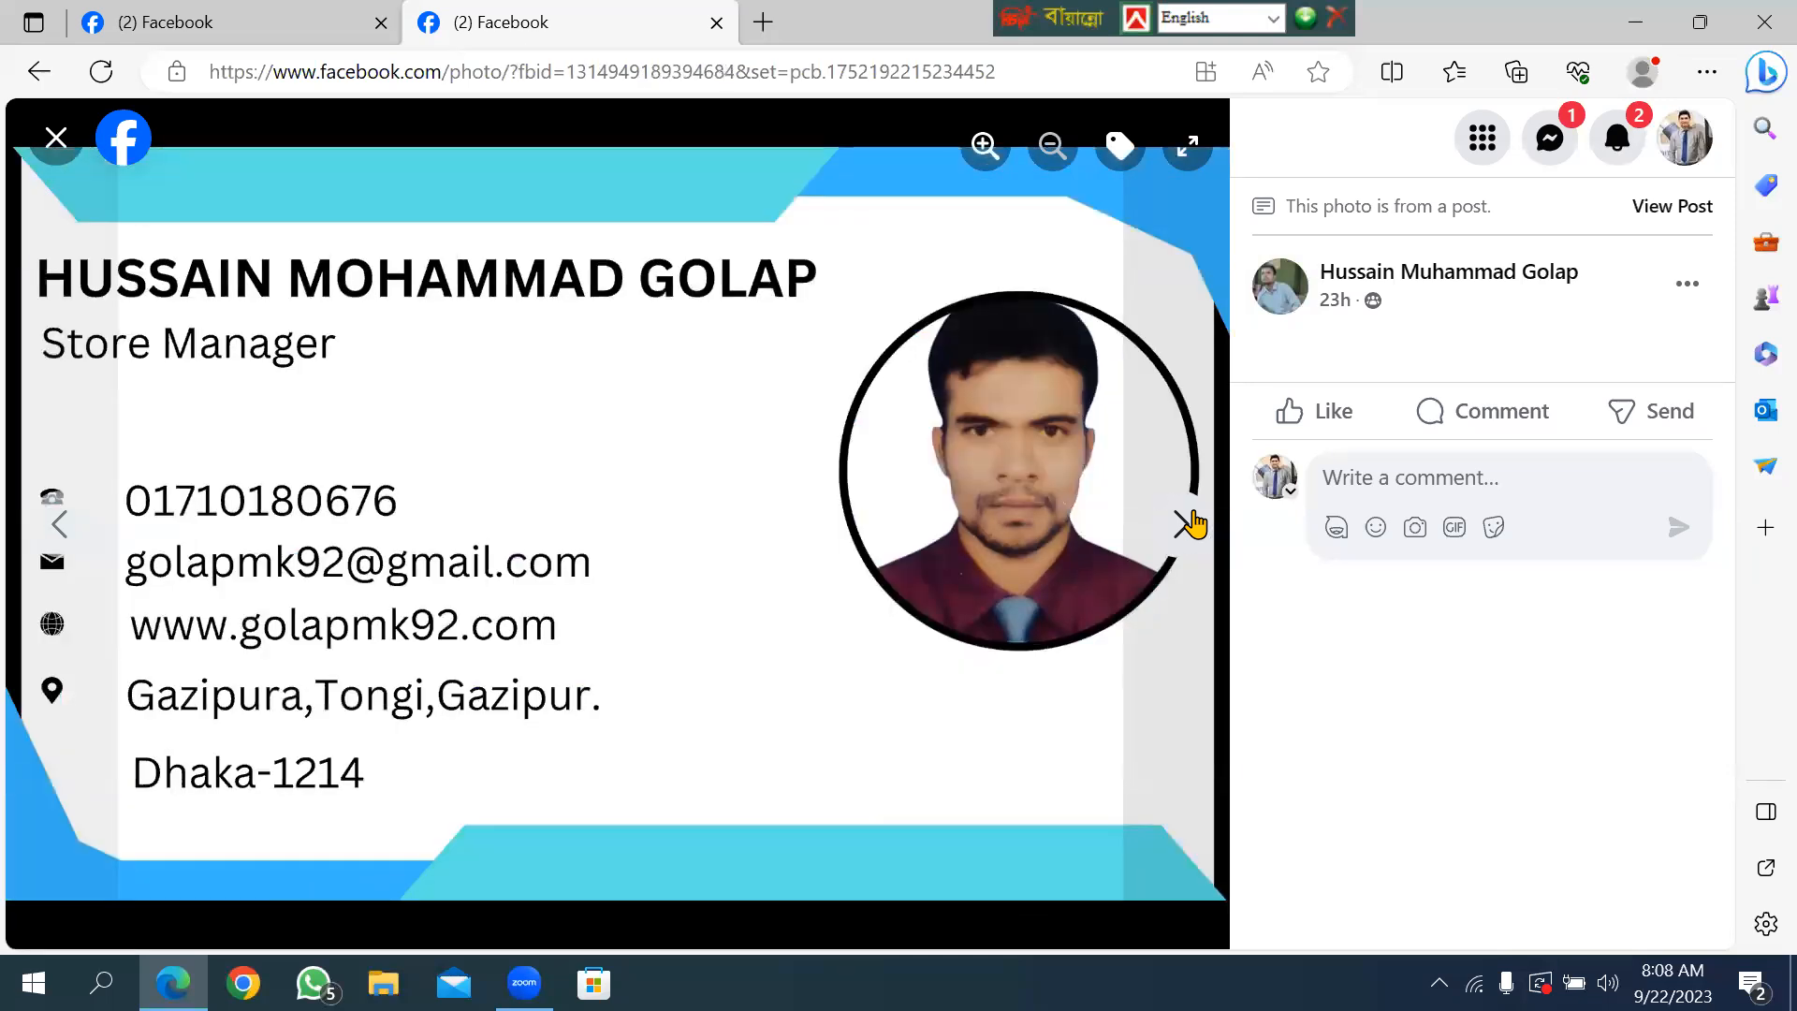
{"action": "left_click", "coordinate": [1186, 524]}
{"action": "left_click", "coordinate": [1187, 524]}
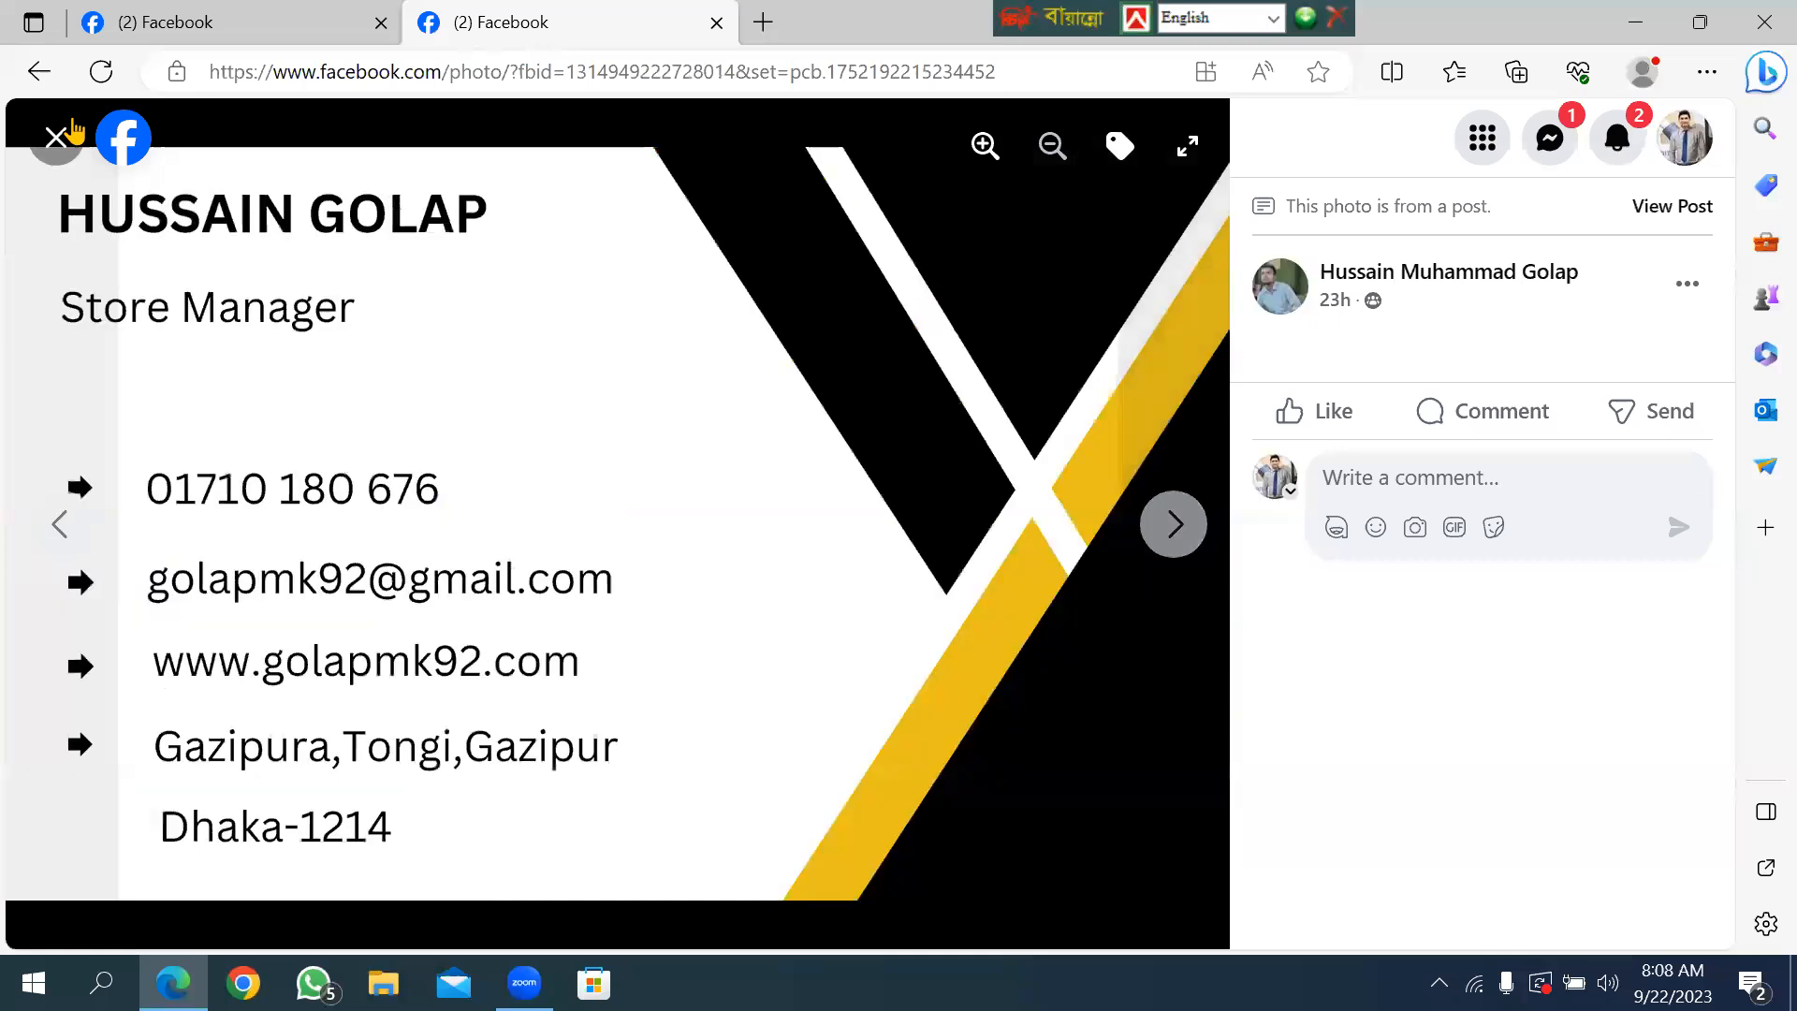
{"action": "left_click", "coordinate": [58, 138]}
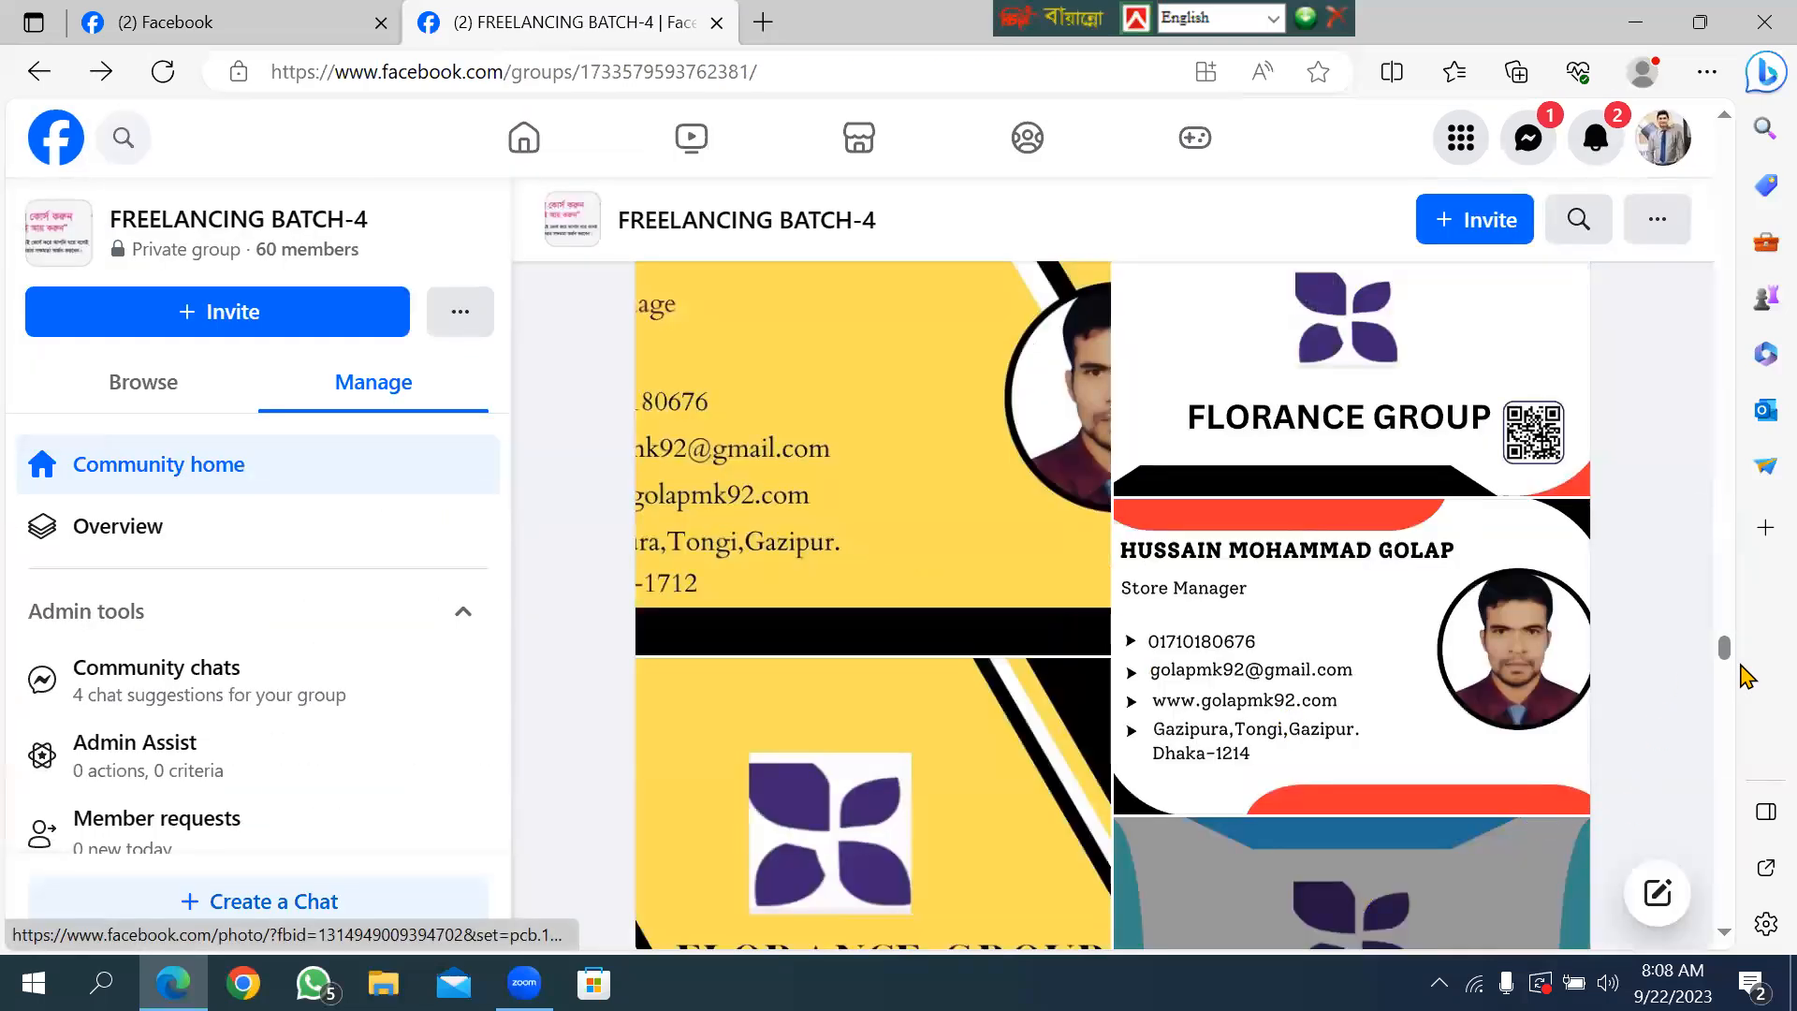
React with Love to the "Home Work class 10. Design by Canva" post with the Florance Group cards.
{"action": "scroll", "coordinate": [1725, 660], "scroll_direction": "down", "scroll_amount": 3}
{"action": "scroll", "coordinate": [1725, 660], "scroll_direction": "down", "scroll_amount": 3}
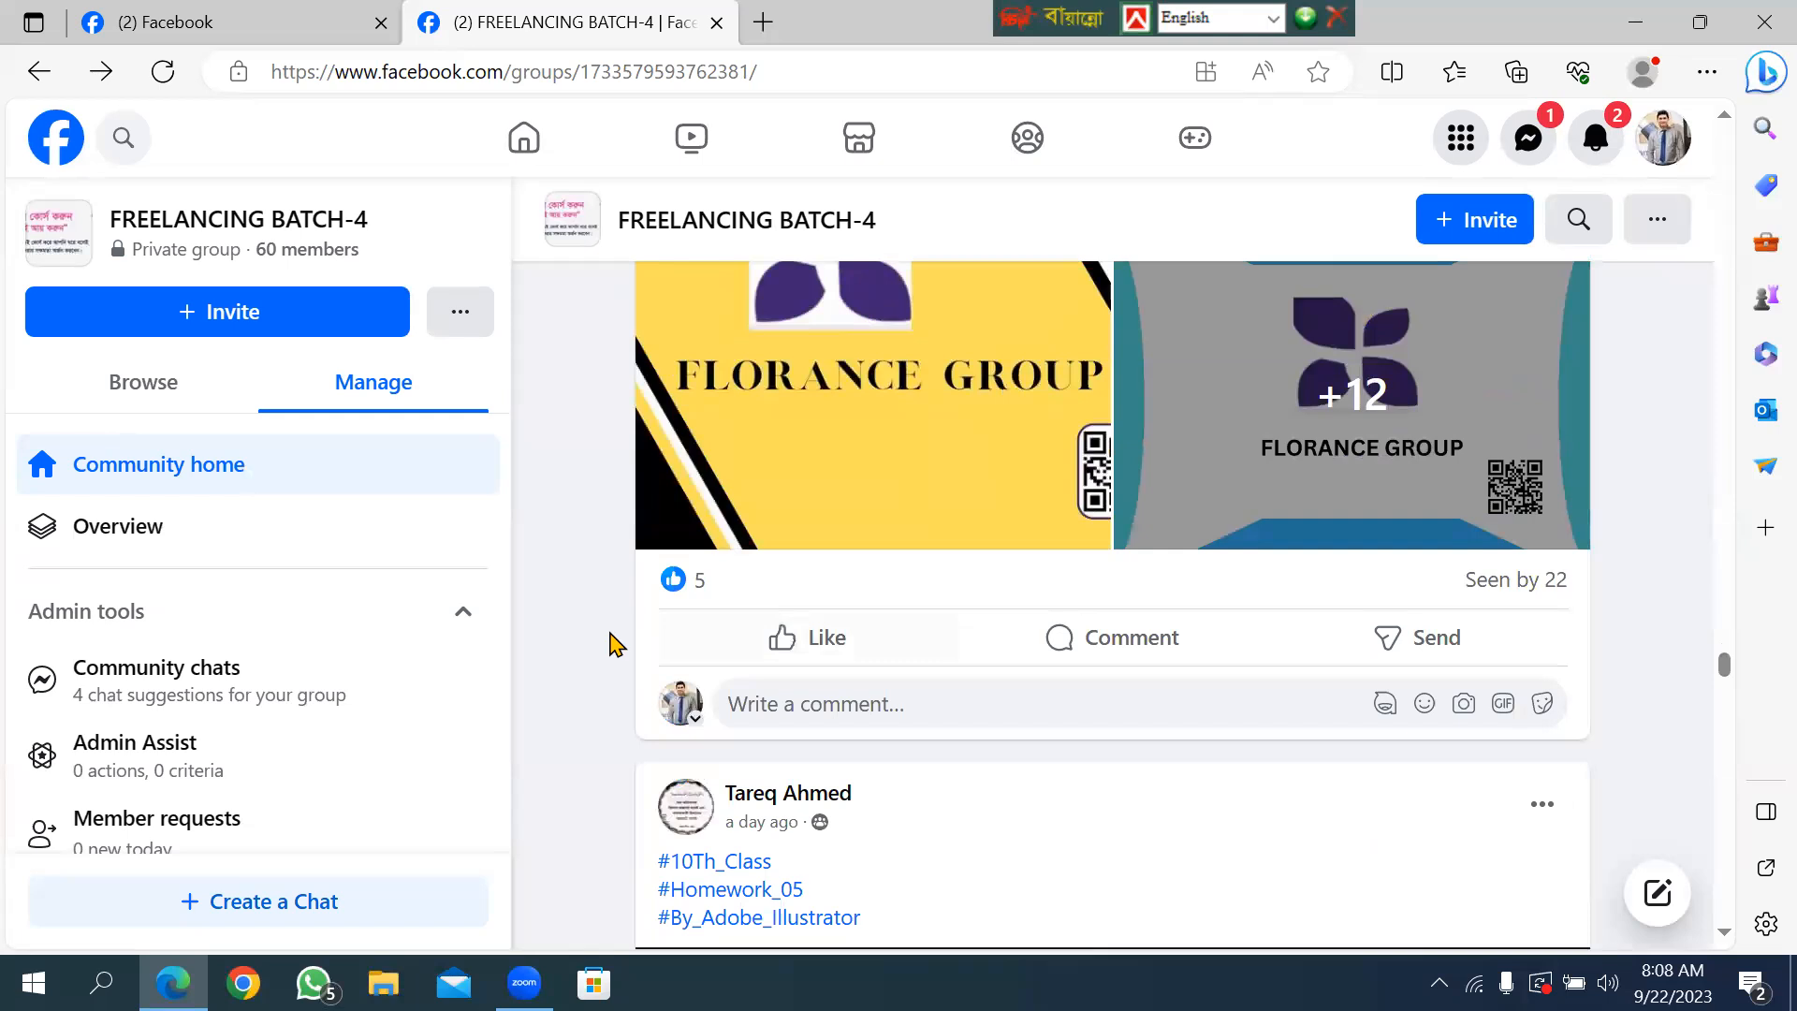
{"action": "mouse_move", "coordinate": [782, 636]}
{"action": "left_click", "coordinate": [763, 574]}
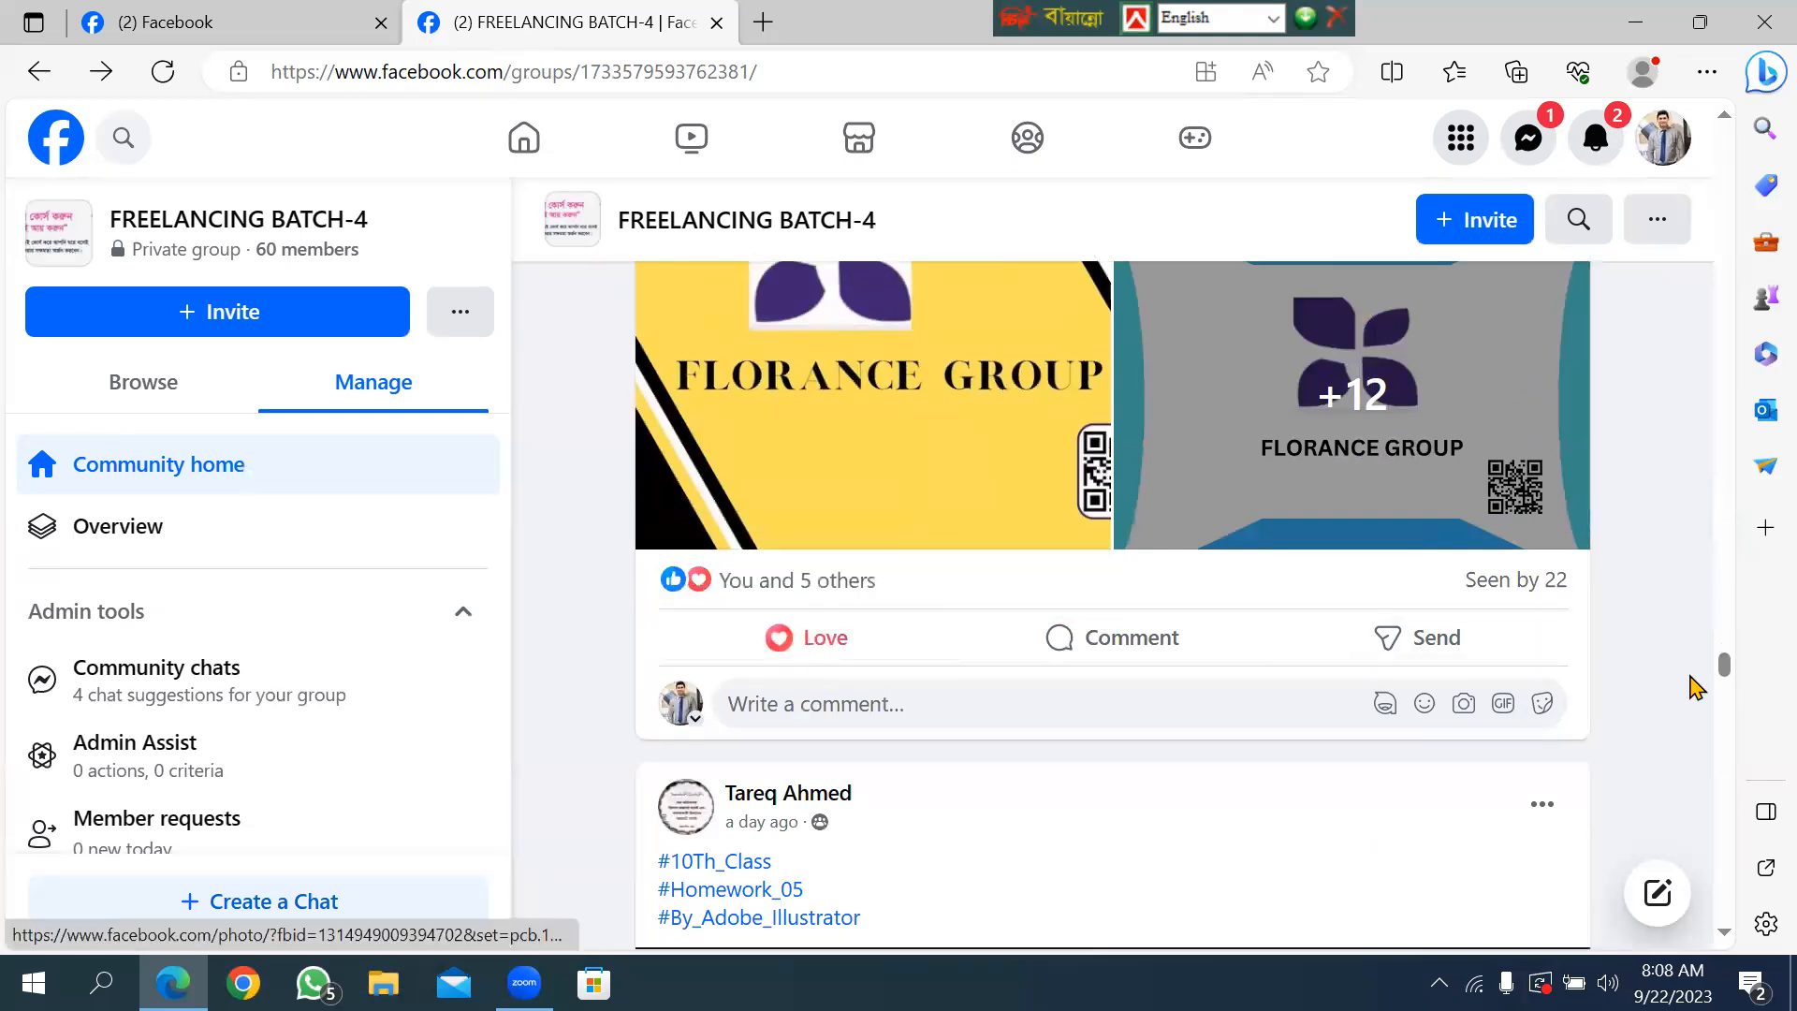
Like the red DESCO business card post just above #Homework_04.
{"action": "scroll", "coordinate": [1725, 669], "scroll_direction": "down", "scroll_amount": 10}
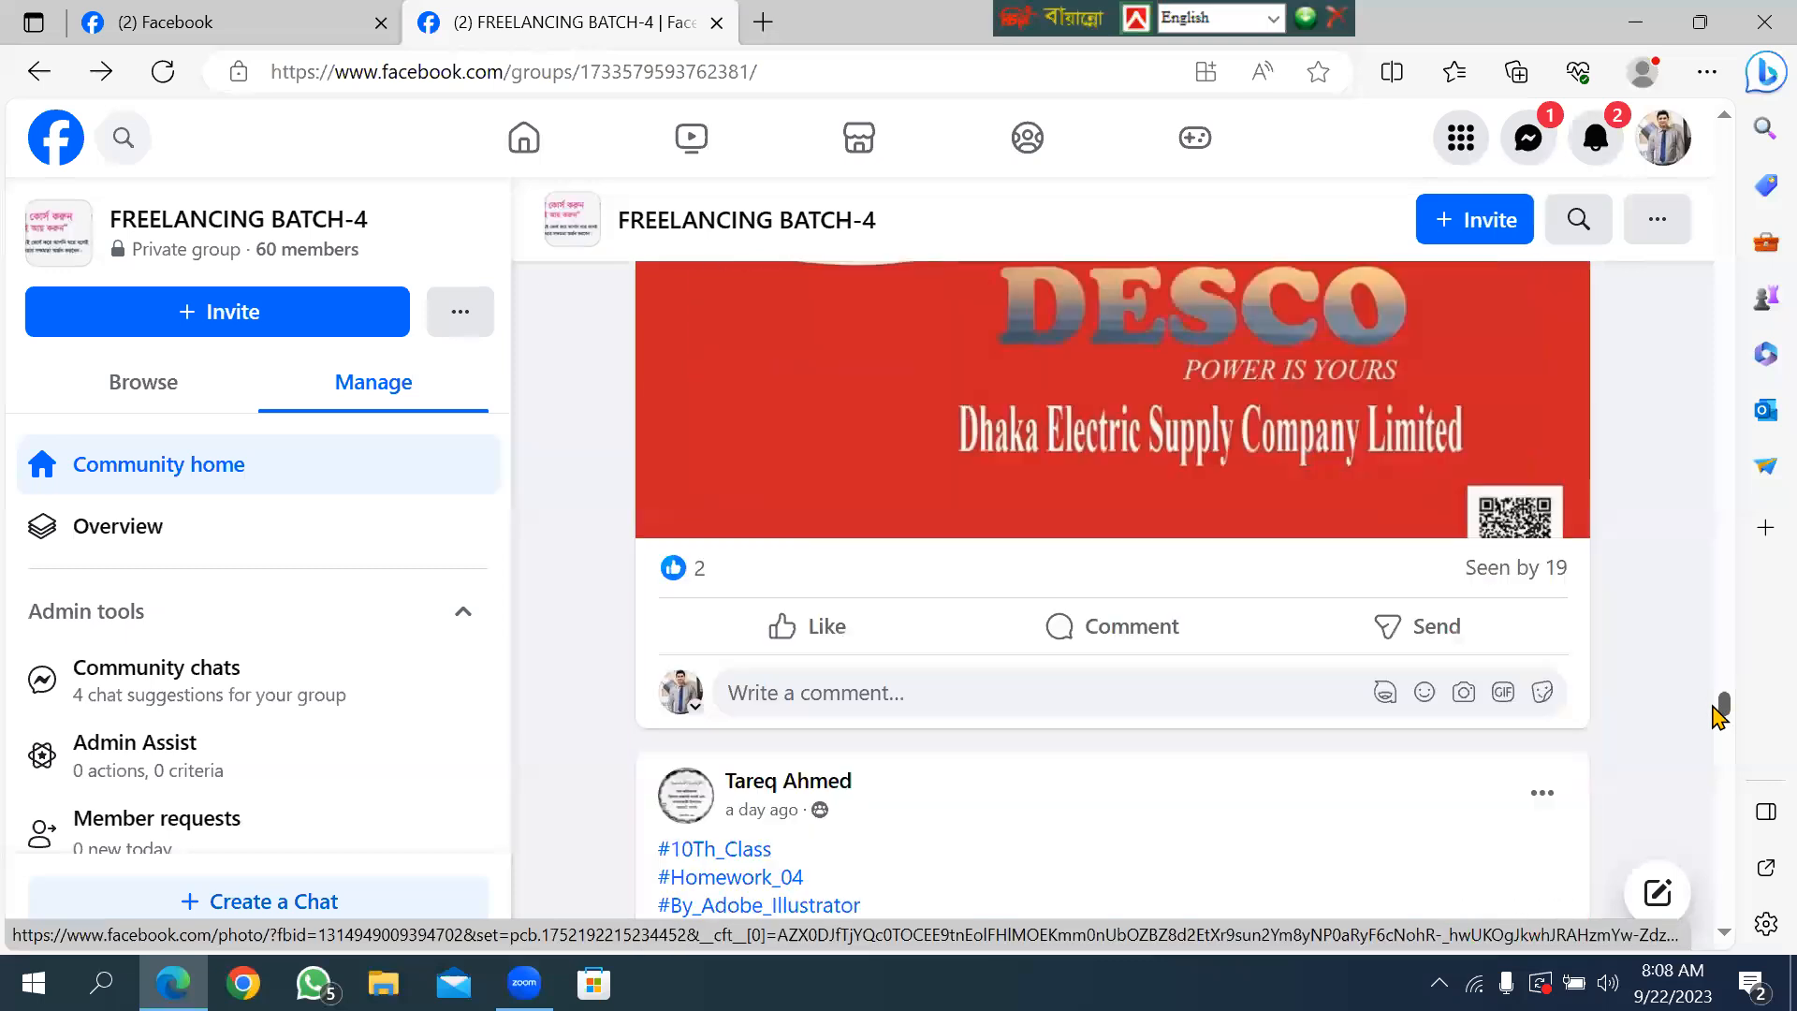
{"action": "scroll", "coordinate": [1718, 716], "scroll_direction": "down", "scroll_amount": 1}
{"action": "left_click", "coordinate": [739, 532]}
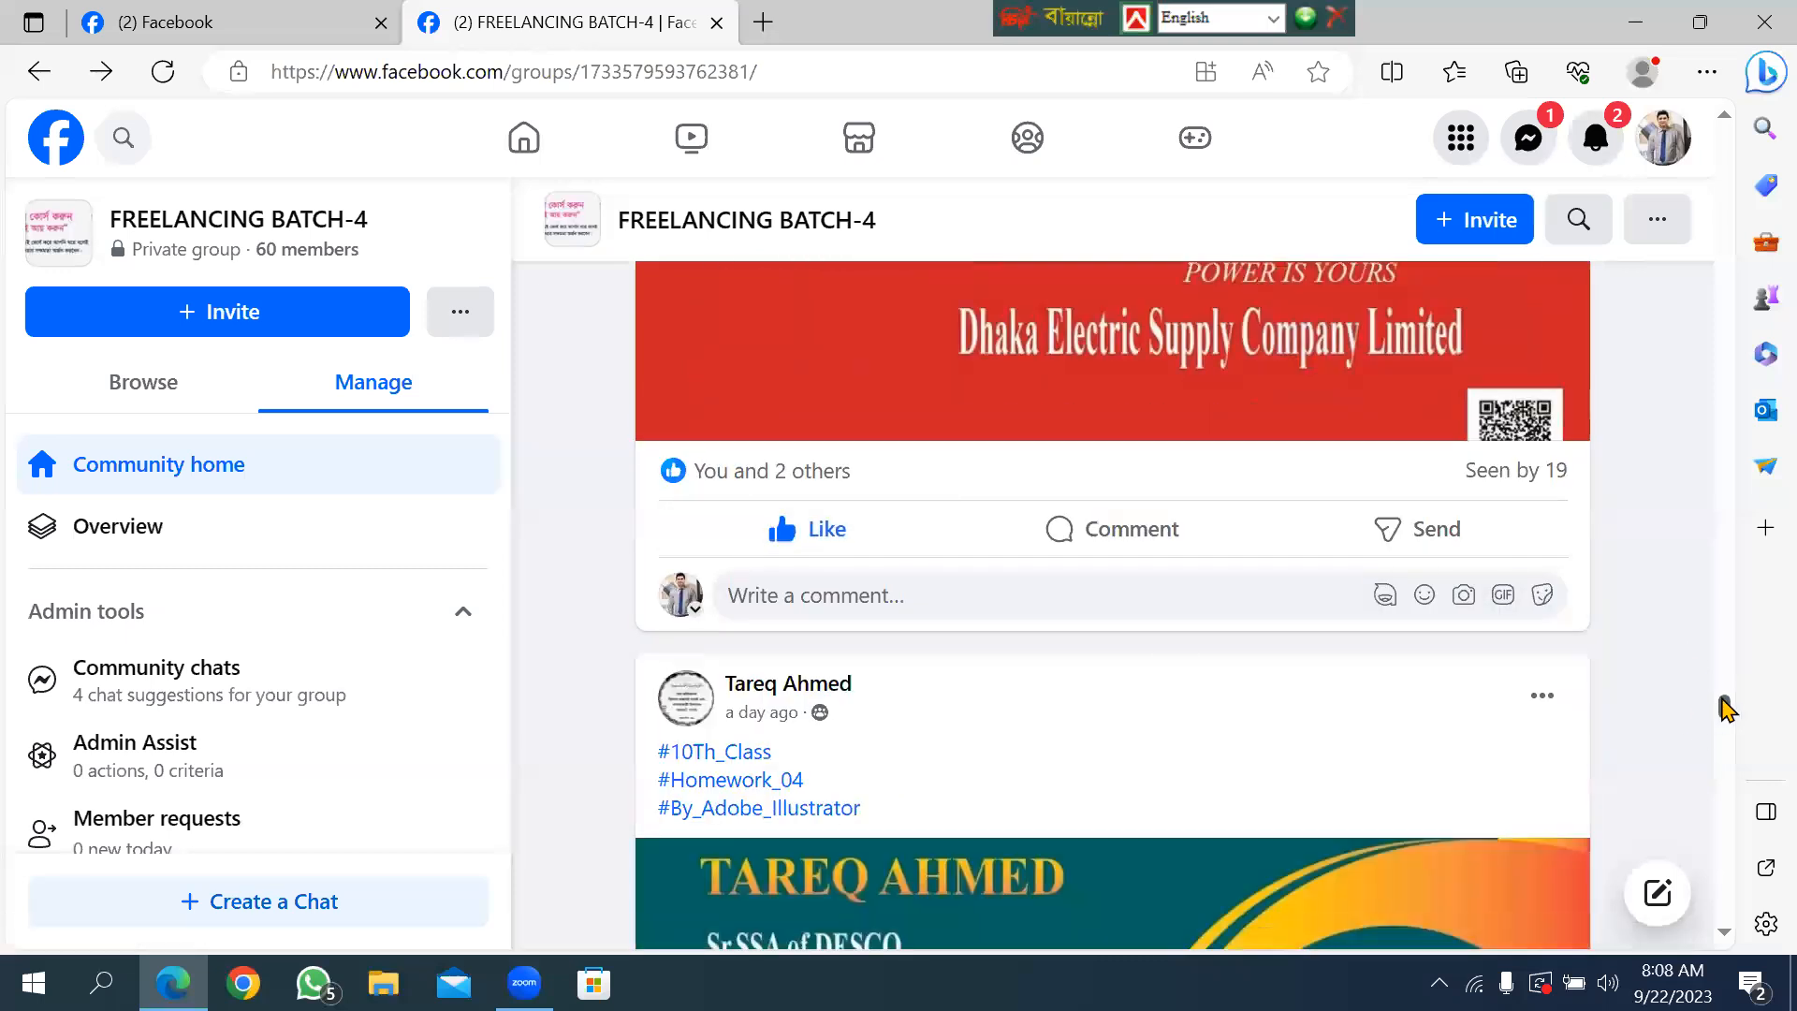
React with Love to the #Homework_04 post with the teal and yellow DESCO business card.
{"action": "scroll", "coordinate": [1727, 708], "scroll_direction": "down", "scroll_amount": 10}
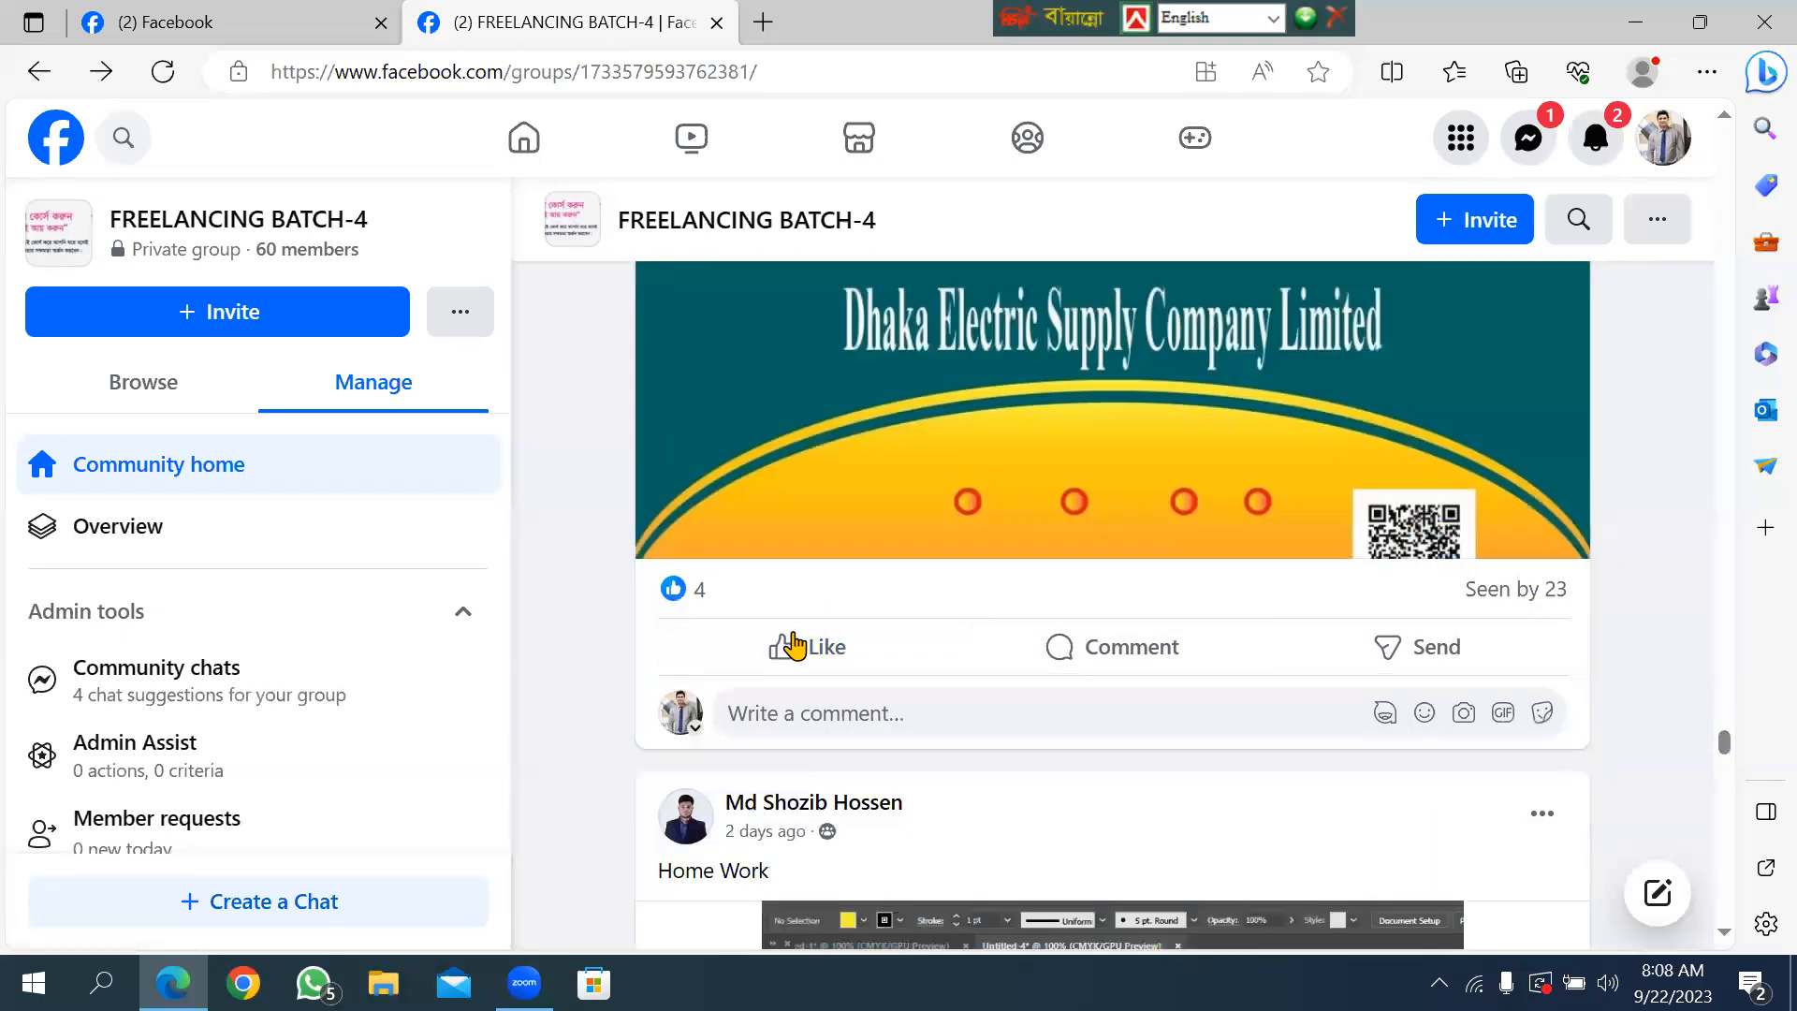
{"action": "mouse_move", "coordinate": [794, 646]}
{"action": "left_click", "coordinate": [750, 590]}
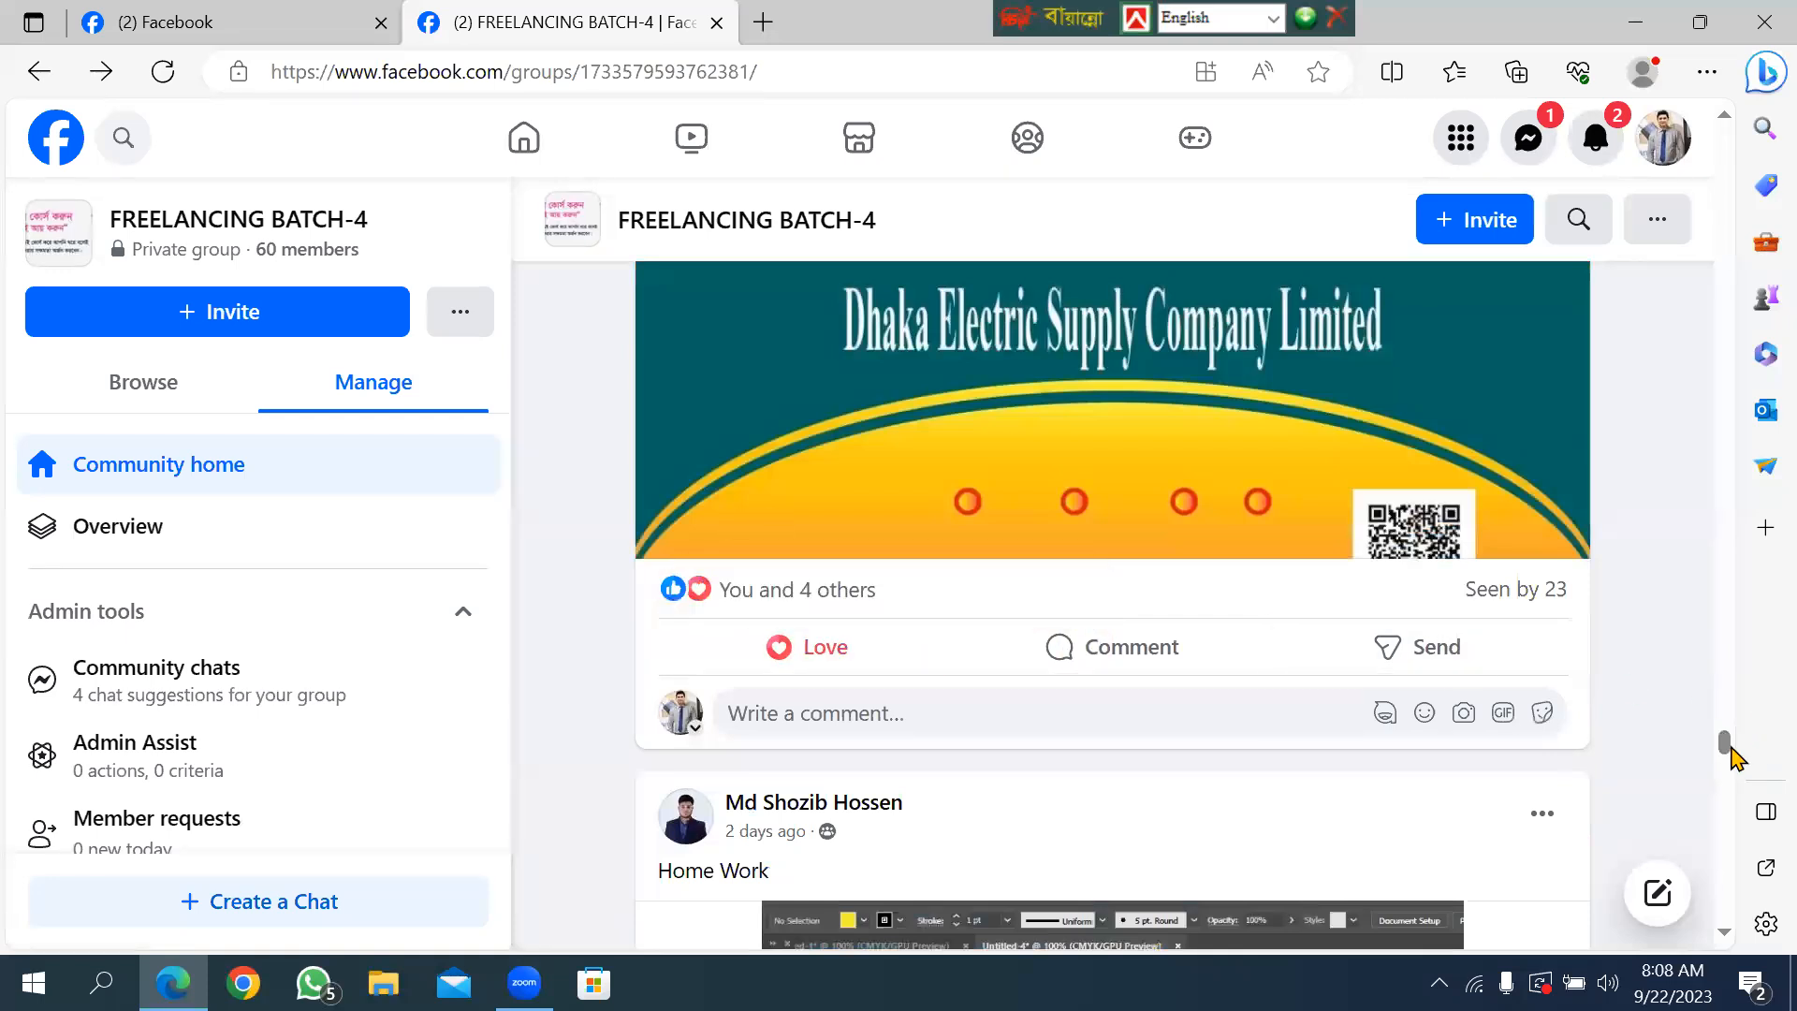
React with Love to the "Home Work" post showing the purple flowers drawn in Illustrator.
{"action": "mouse_move", "coordinate": [1724, 739]}
{"action": "left_mouse_down"}
{"action": "mouse_move", "coordinate": [1721, 761]}
{"action": "mouse_move", "coordinate": [1721, 738]}
{"action": "left_mouse_up"}
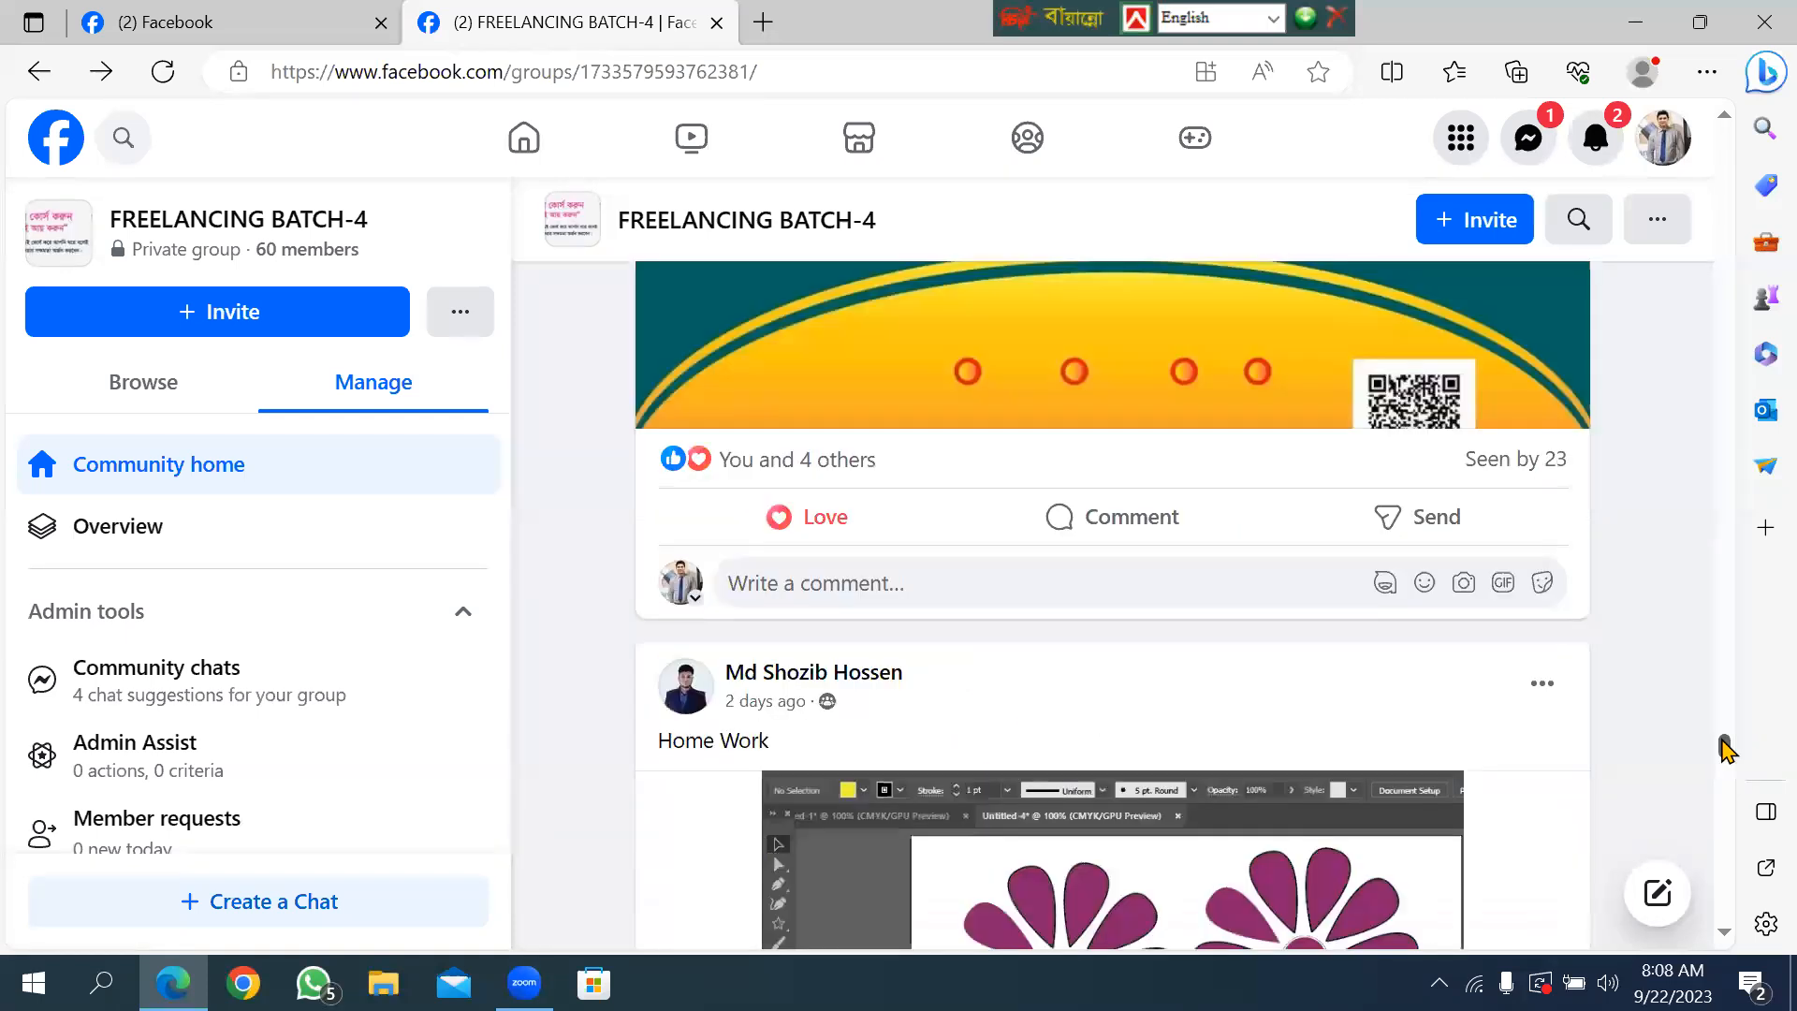
{"action": "scroll", "coordinate": [1727, 748], "scroll_direction": "down", "scroll_amount": 5}
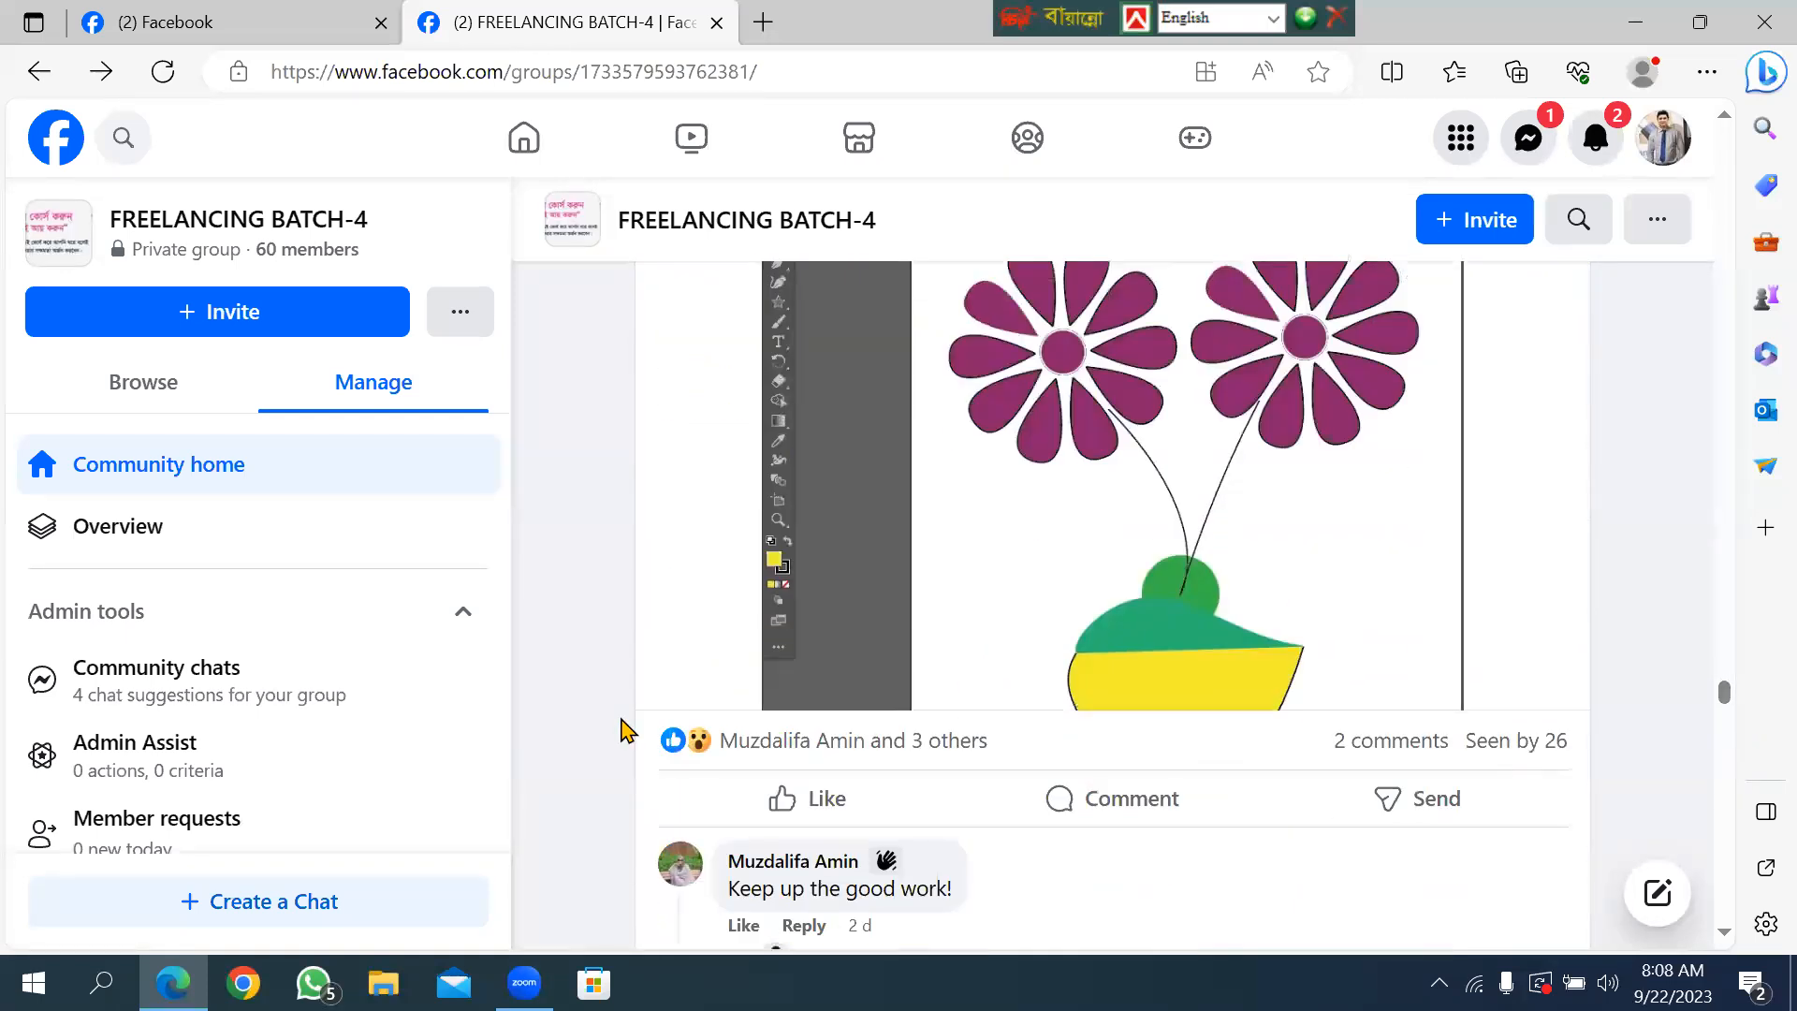
{"action": "mouse_move", "coordinate": [777, 797]}
{"action": "left_click", "coordinate": [754, 742]}
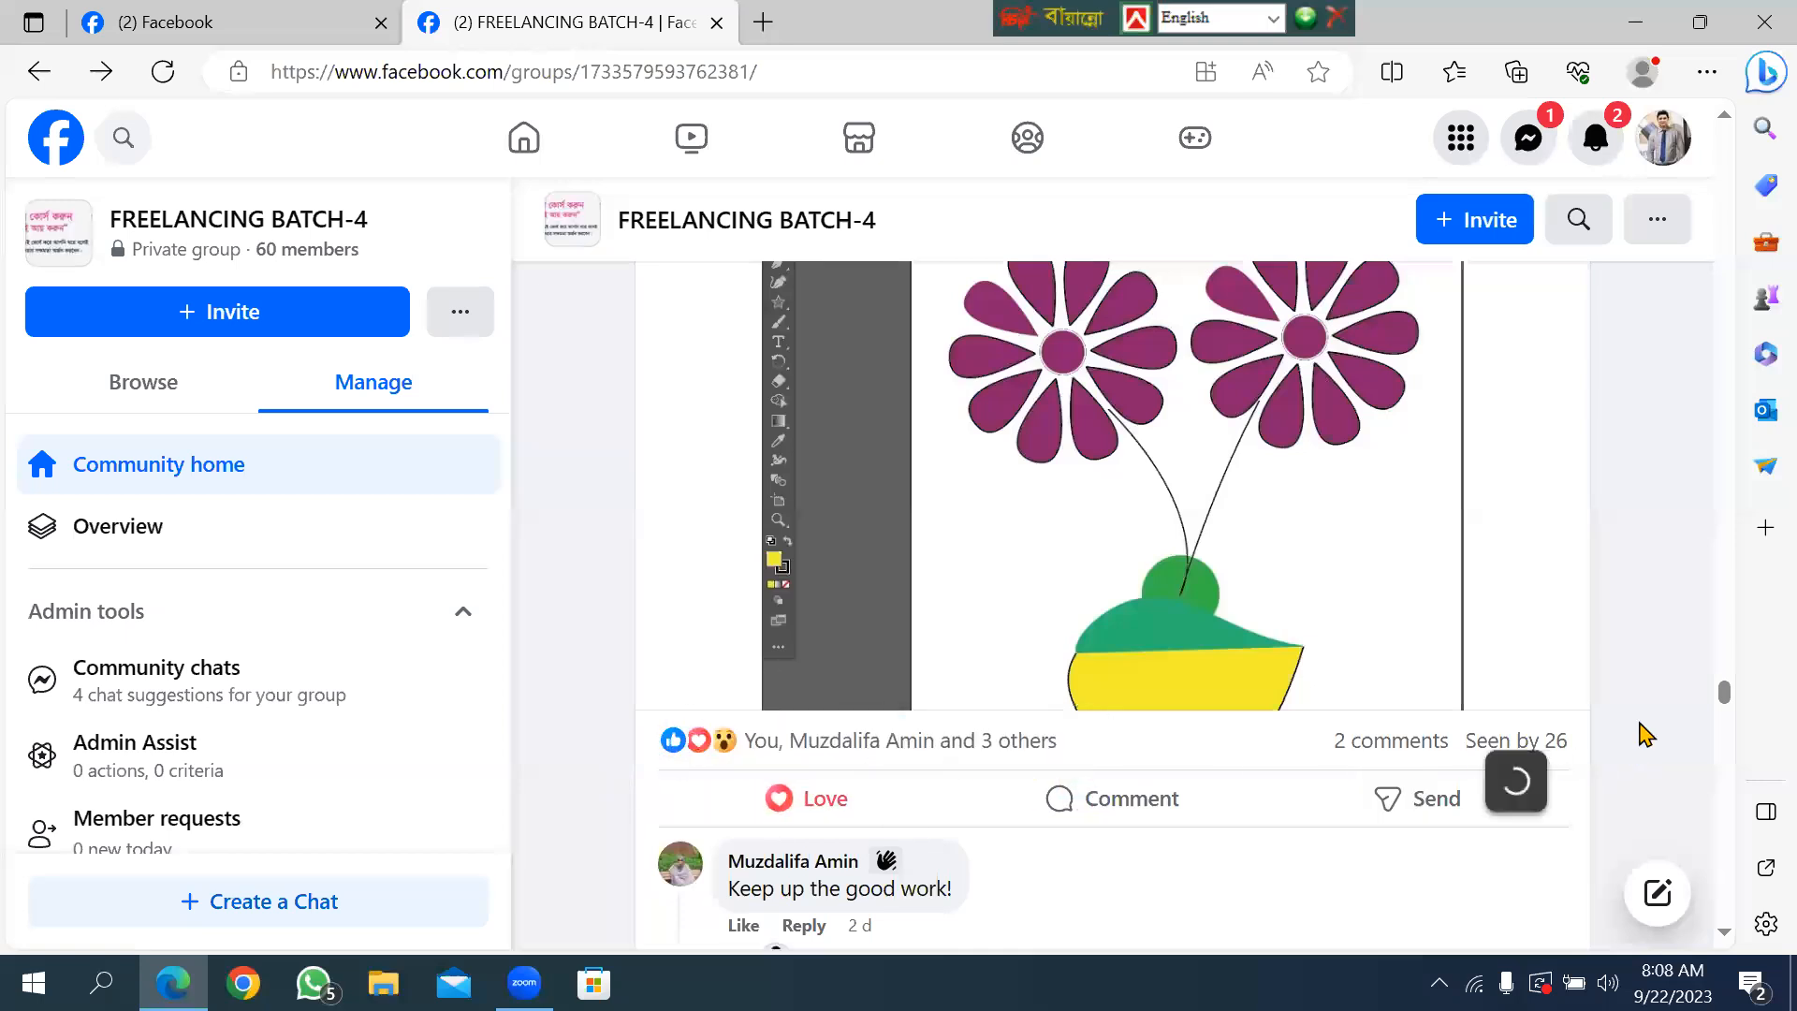
React with Love to the red and blue DESCO card post just above "Class 10 HW with Canva".
{"action": "left_click_drag", "start_coordinate": [1727, 694], "coordinate": [1727, 745]}
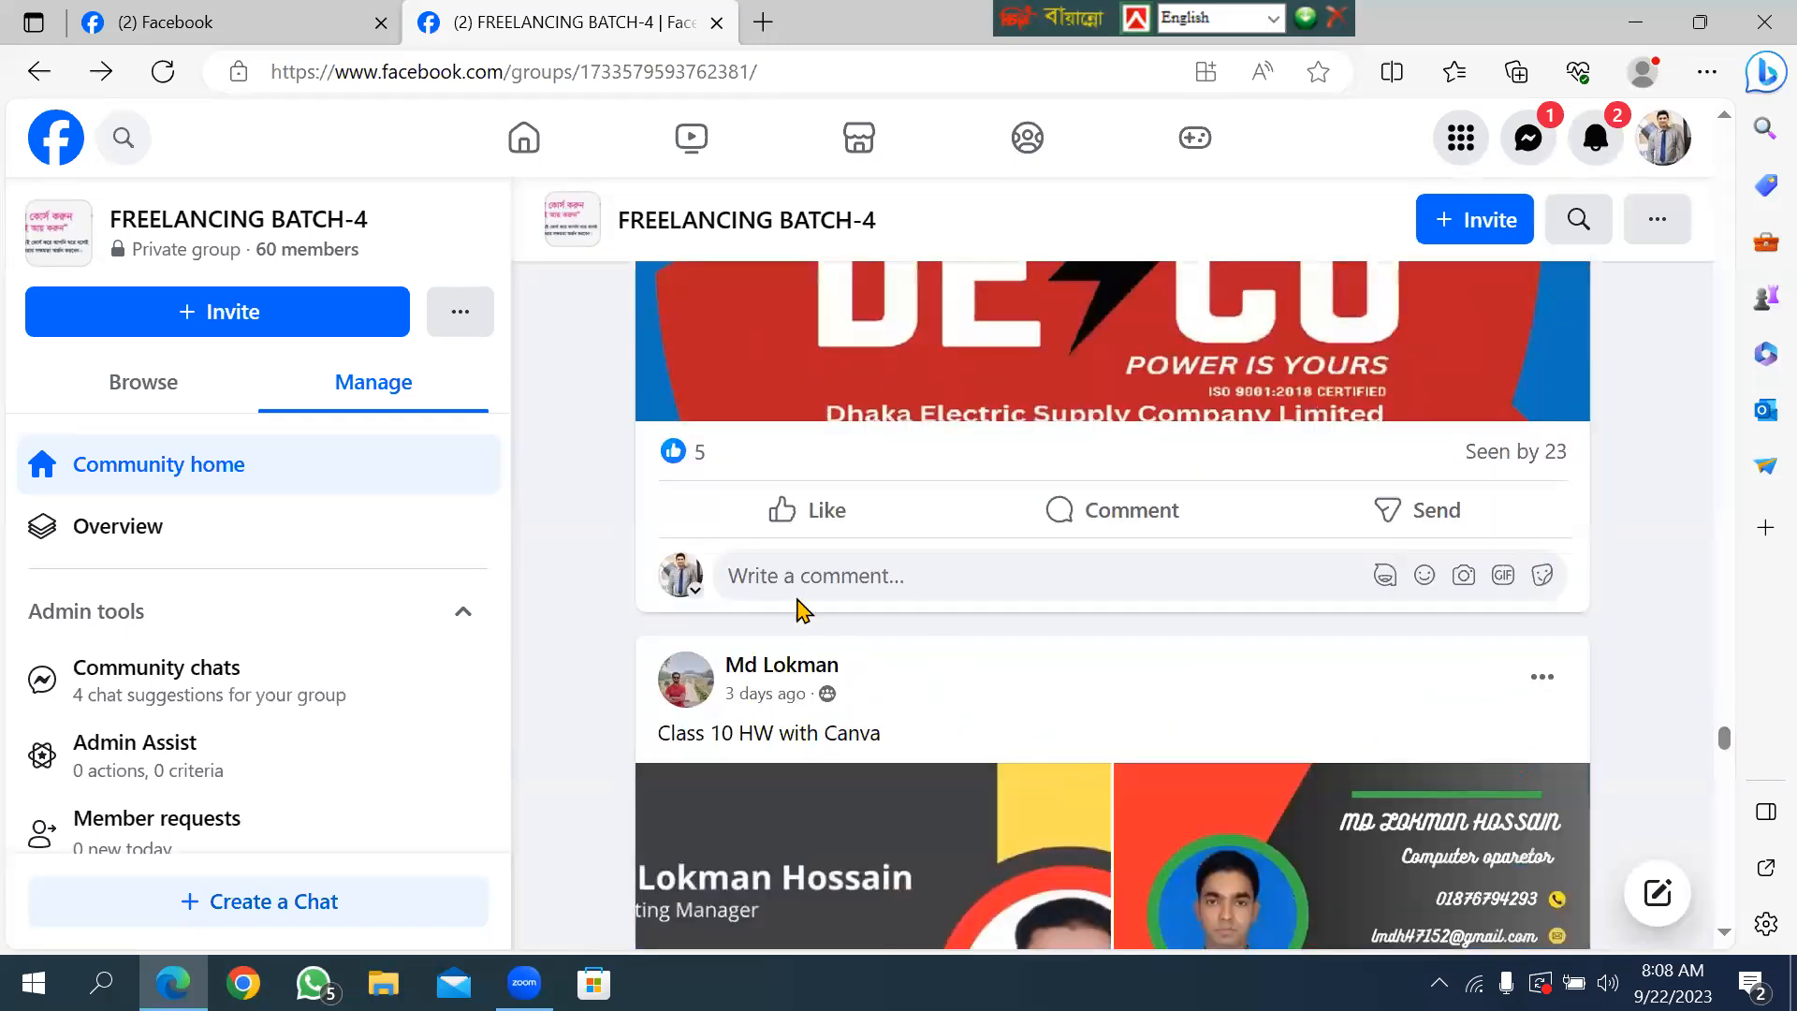
{"action": "mouse_move", "coordinate": [794, 512]}
{"action": "left_click", "coordinate": [756, 453]}
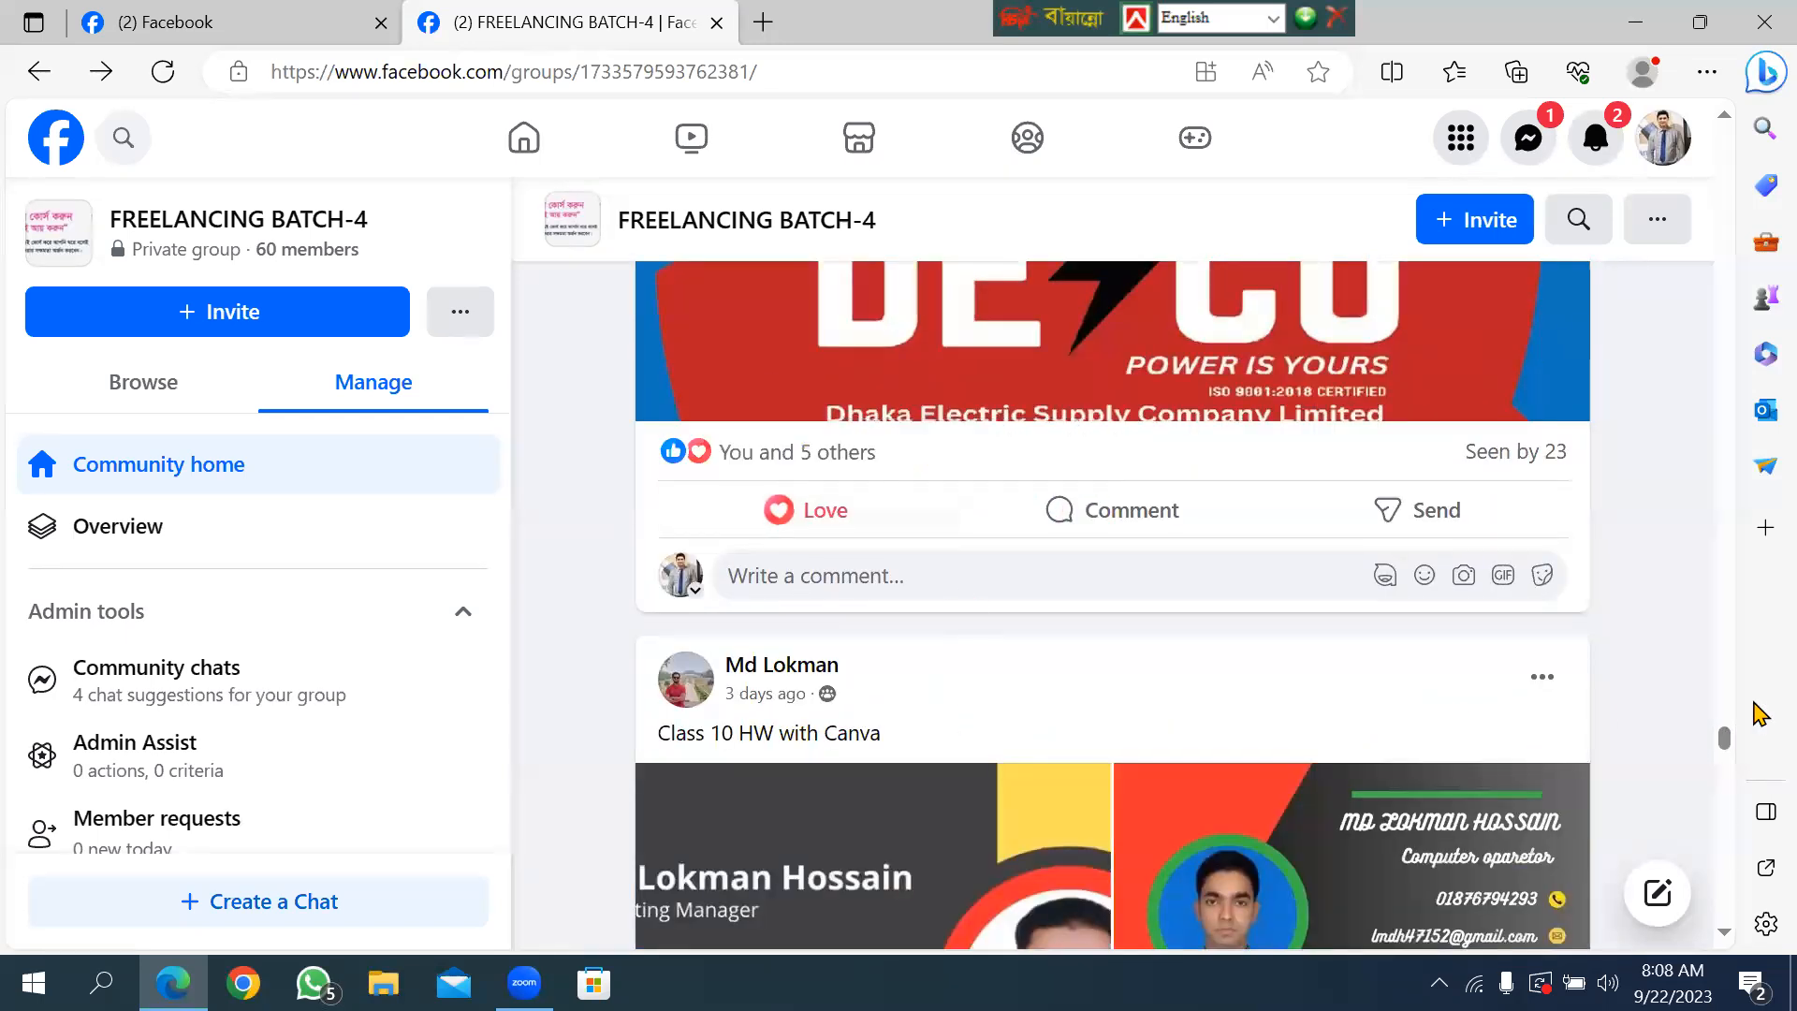
Look through all the business card photos in the "Class 10 HW with Canva" post.
{"action": "left_click_drag", "start_coordinate": [1727, 744], "coordinate": [1727, 748]}
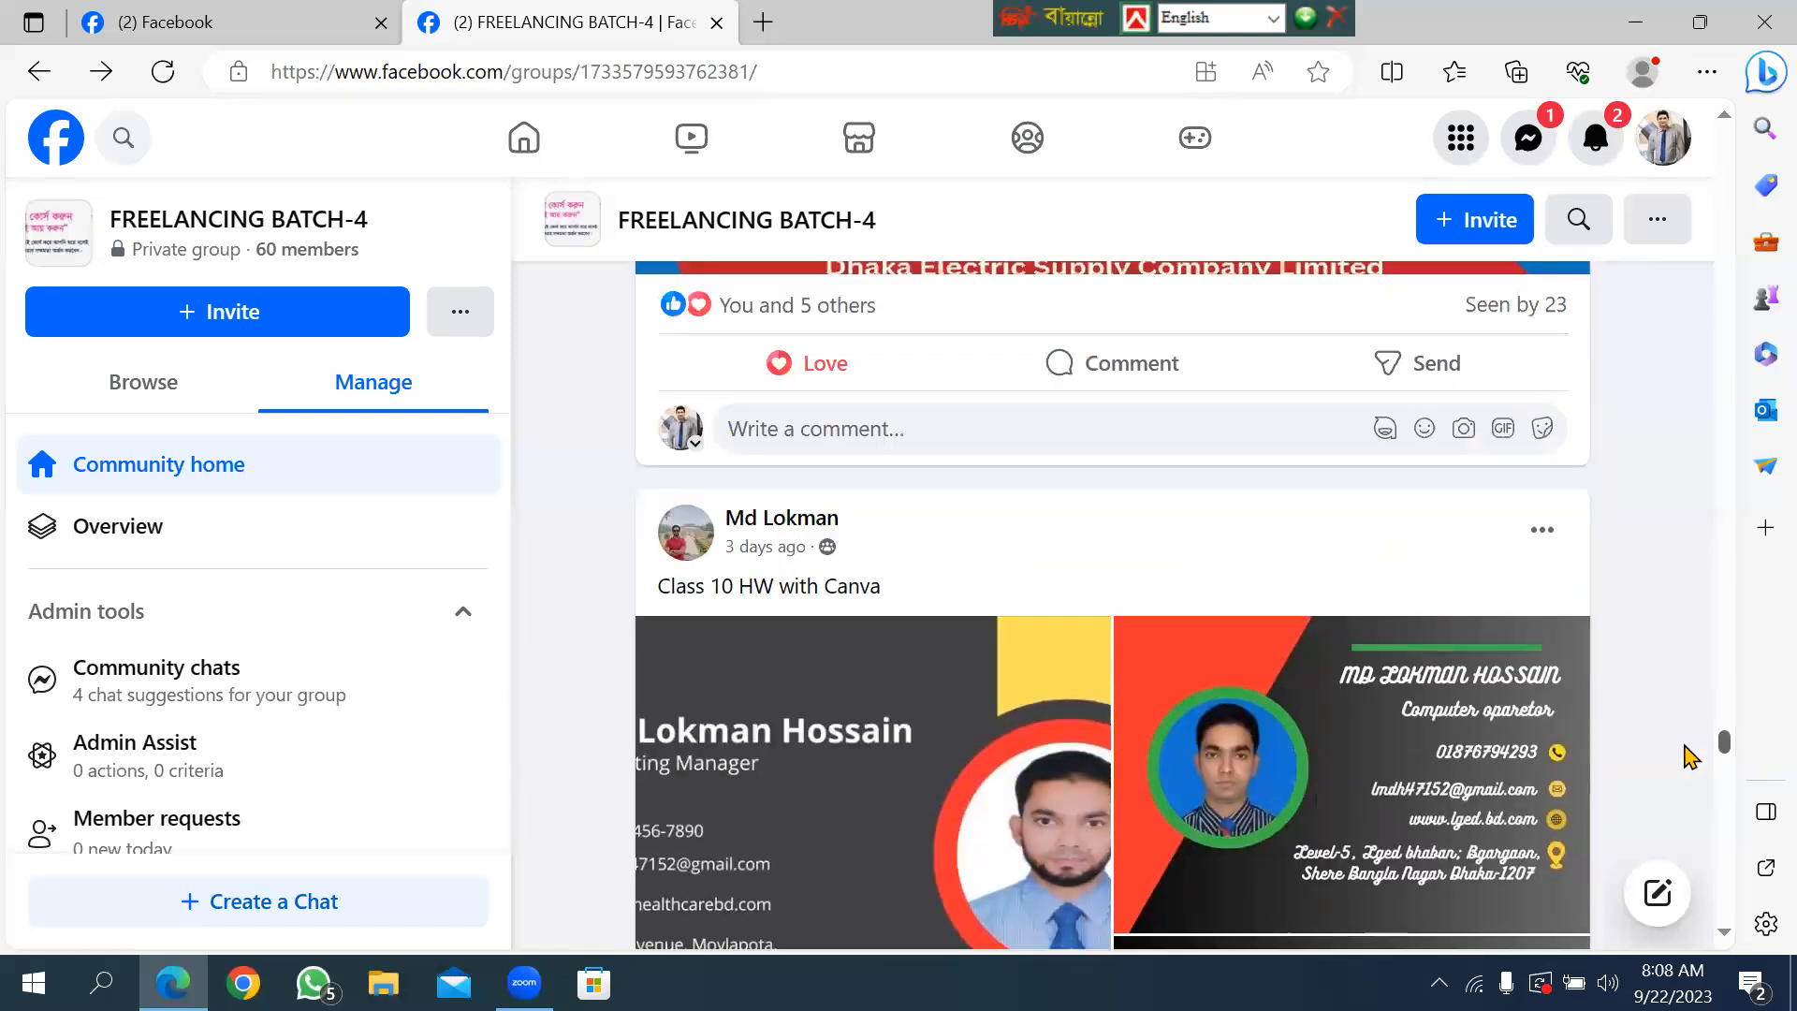
{"action": "left_click", "coordinate": [787, 760]}
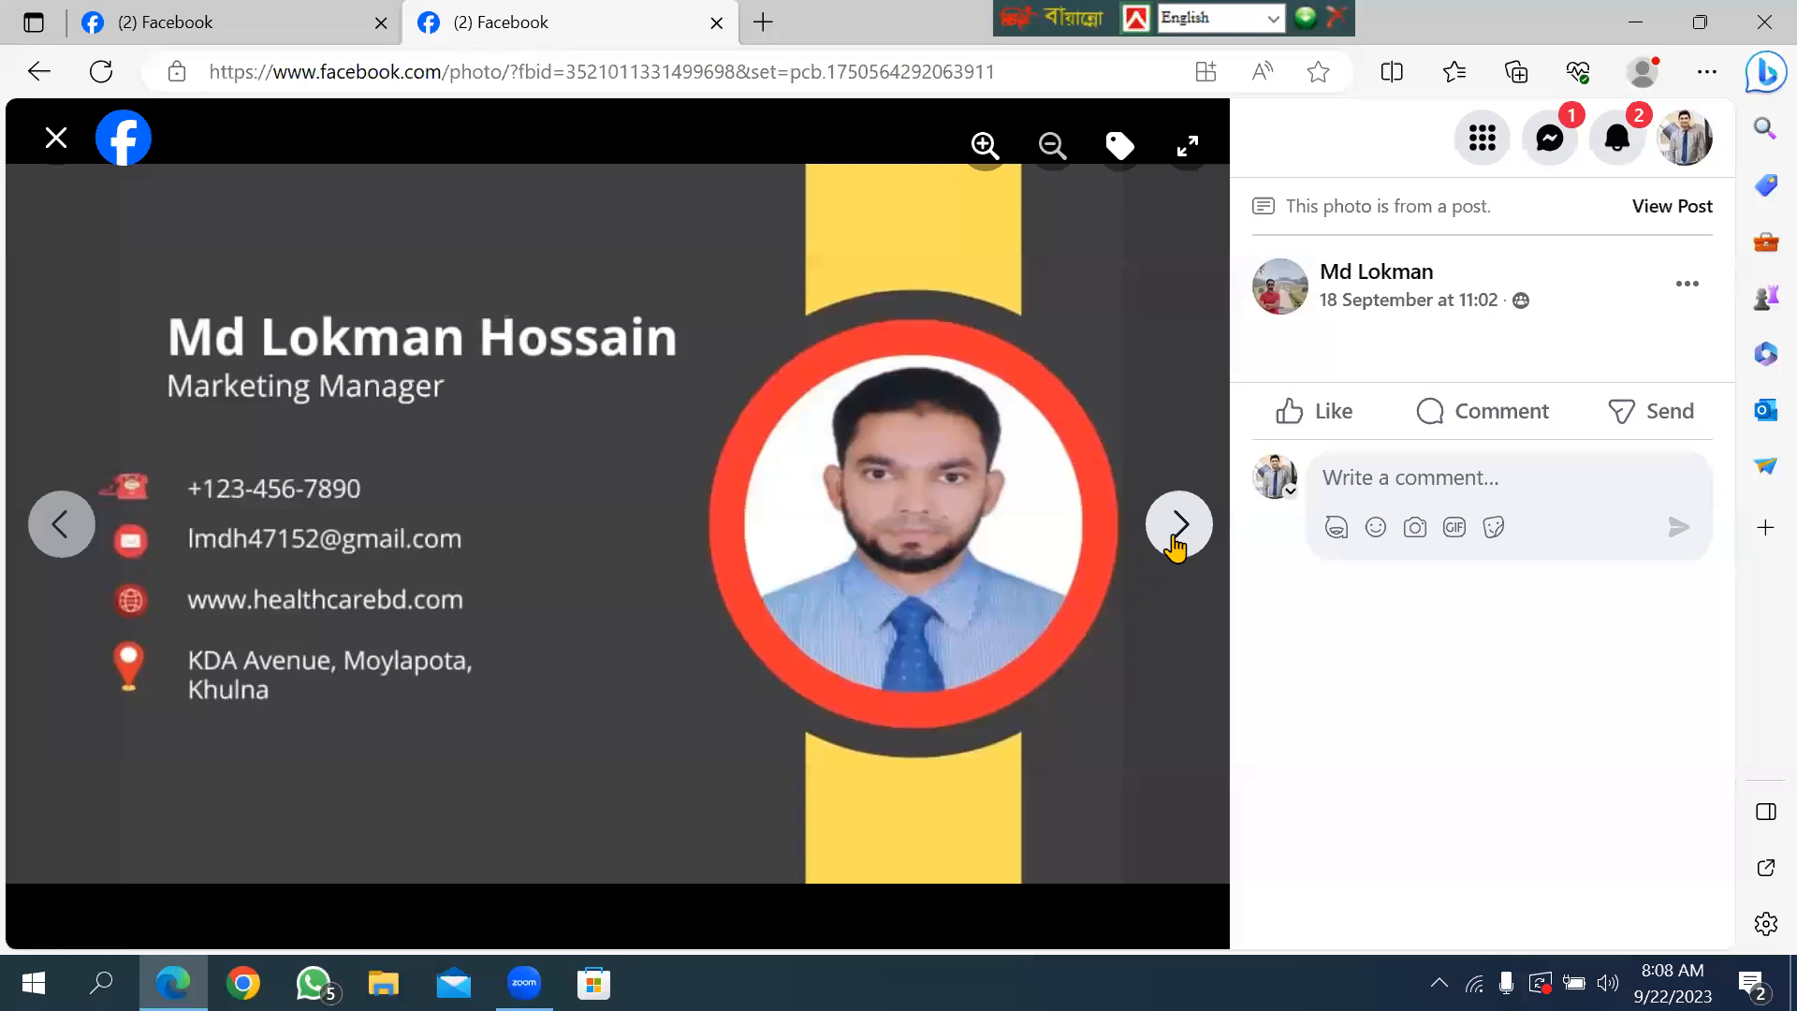
{"action": "left_click", "coordinate": [1179, 524]}
{"action": "left_click", "coordinate": [1178, 525]}
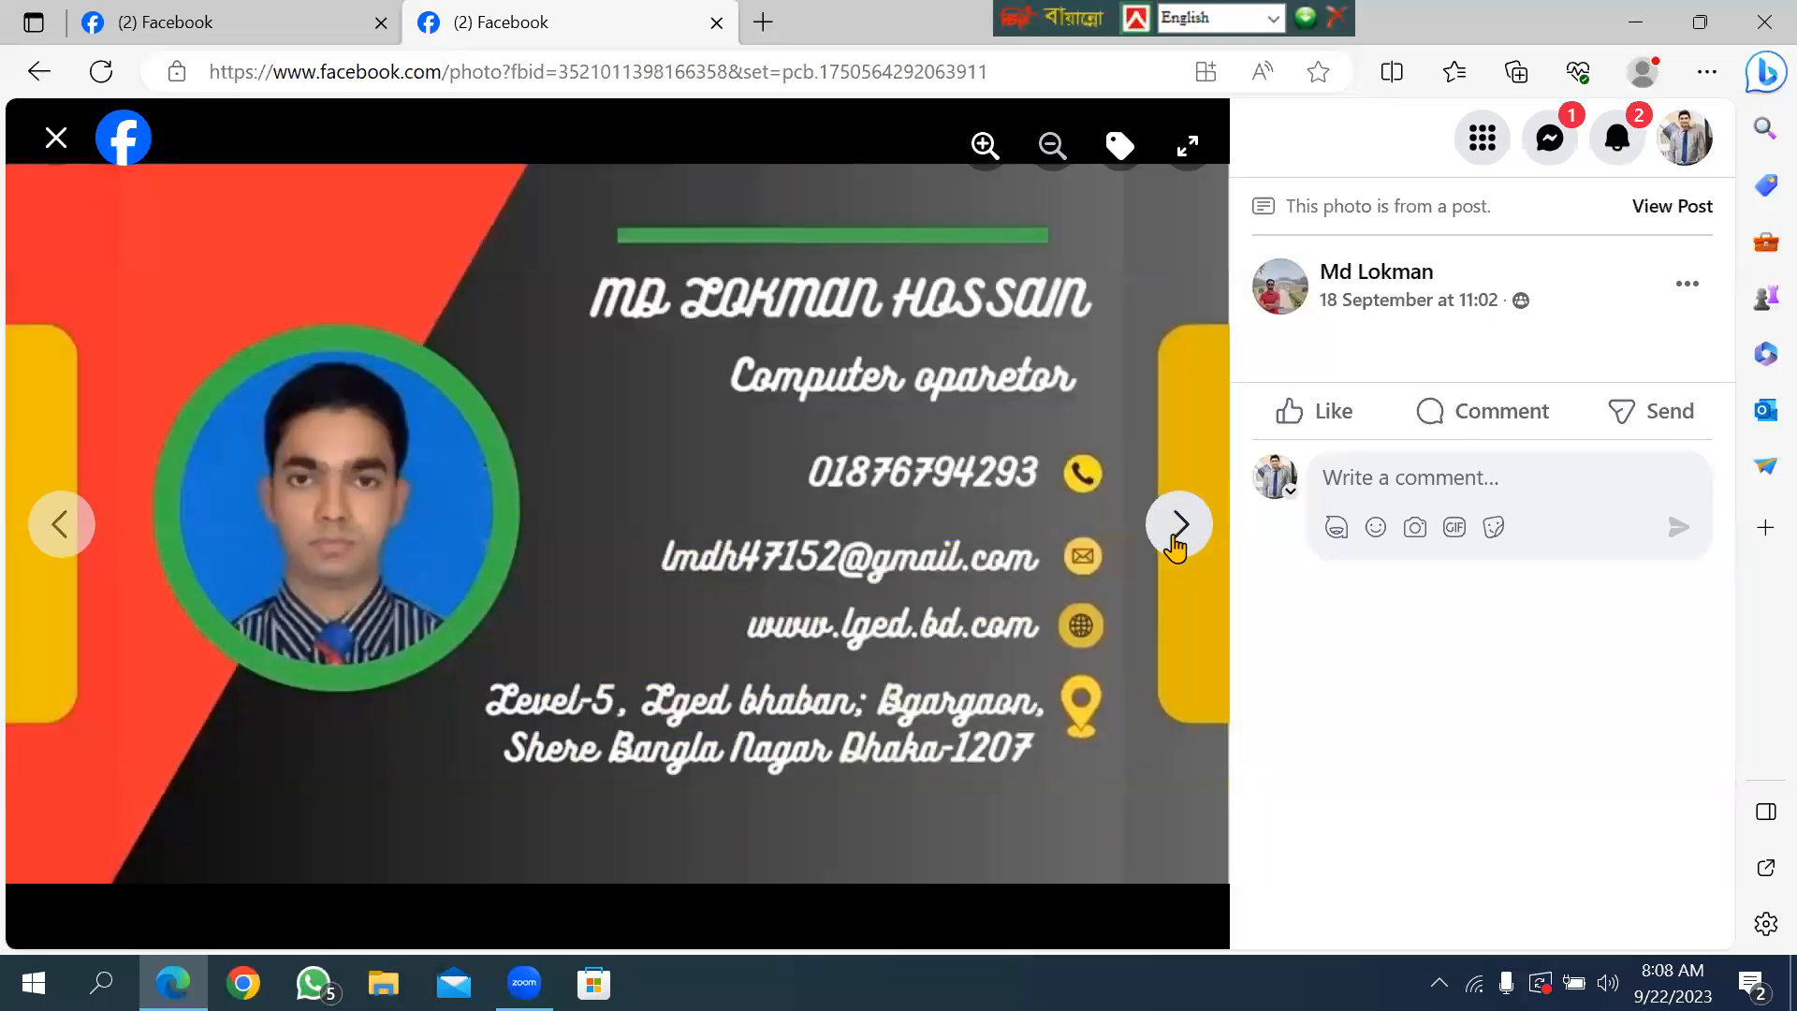
{"action": "left_click", "coordinate": [1178, 524]}
{"action": "left_click", "coordinate": [1178, 524]}
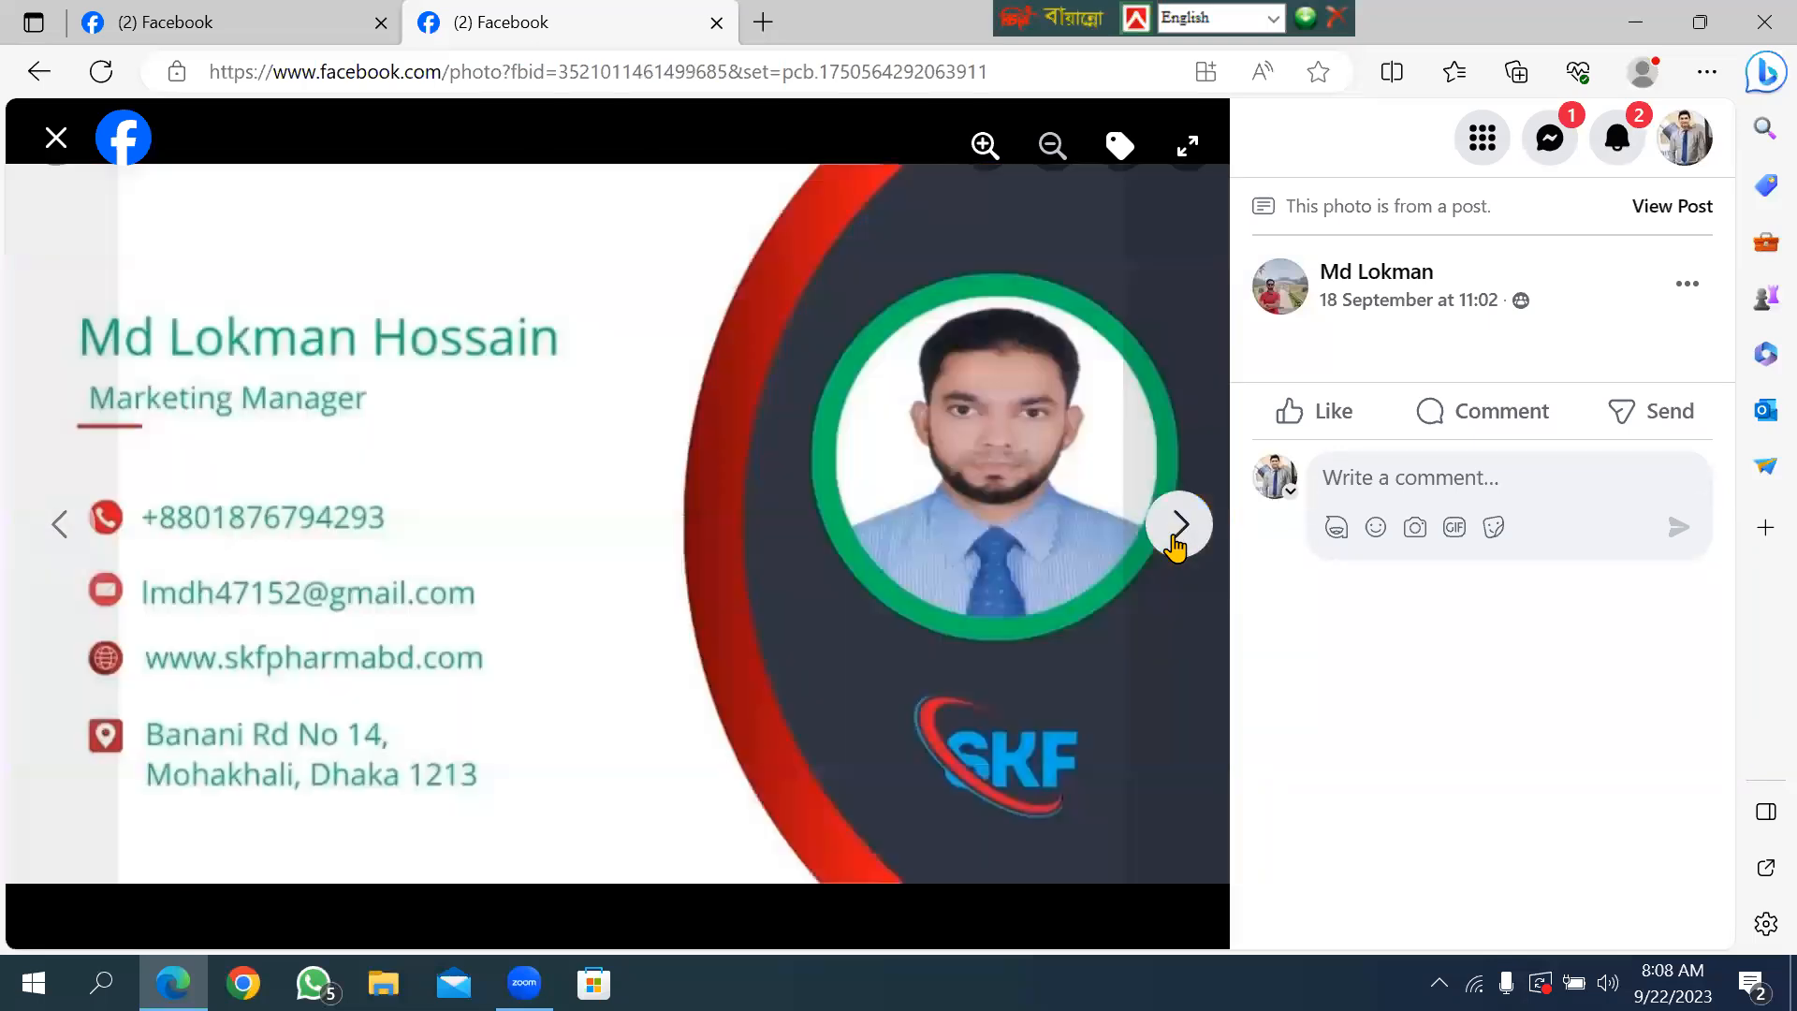
{"action": "left_click", "coordinate": [1178, 524]}
{"action": "left_click", "coordinate": [1178, 524]}
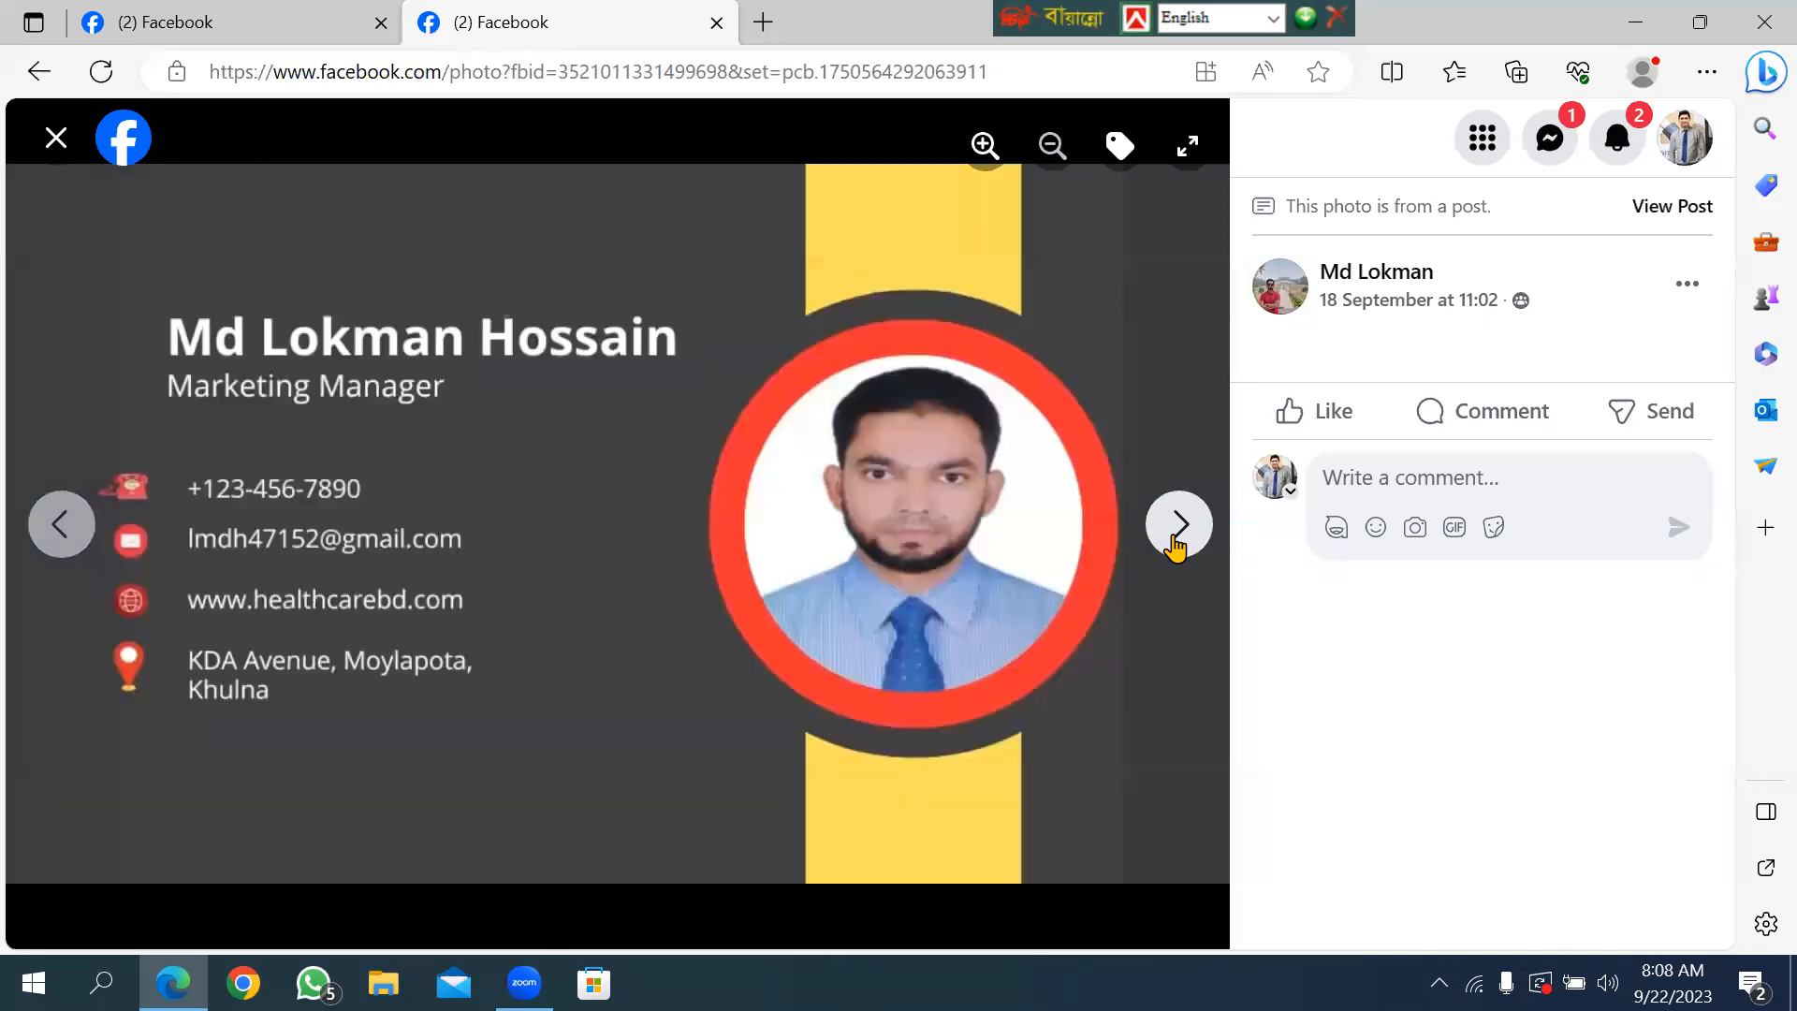
{"action": "left_click", "coordinate": [1161, 552]}
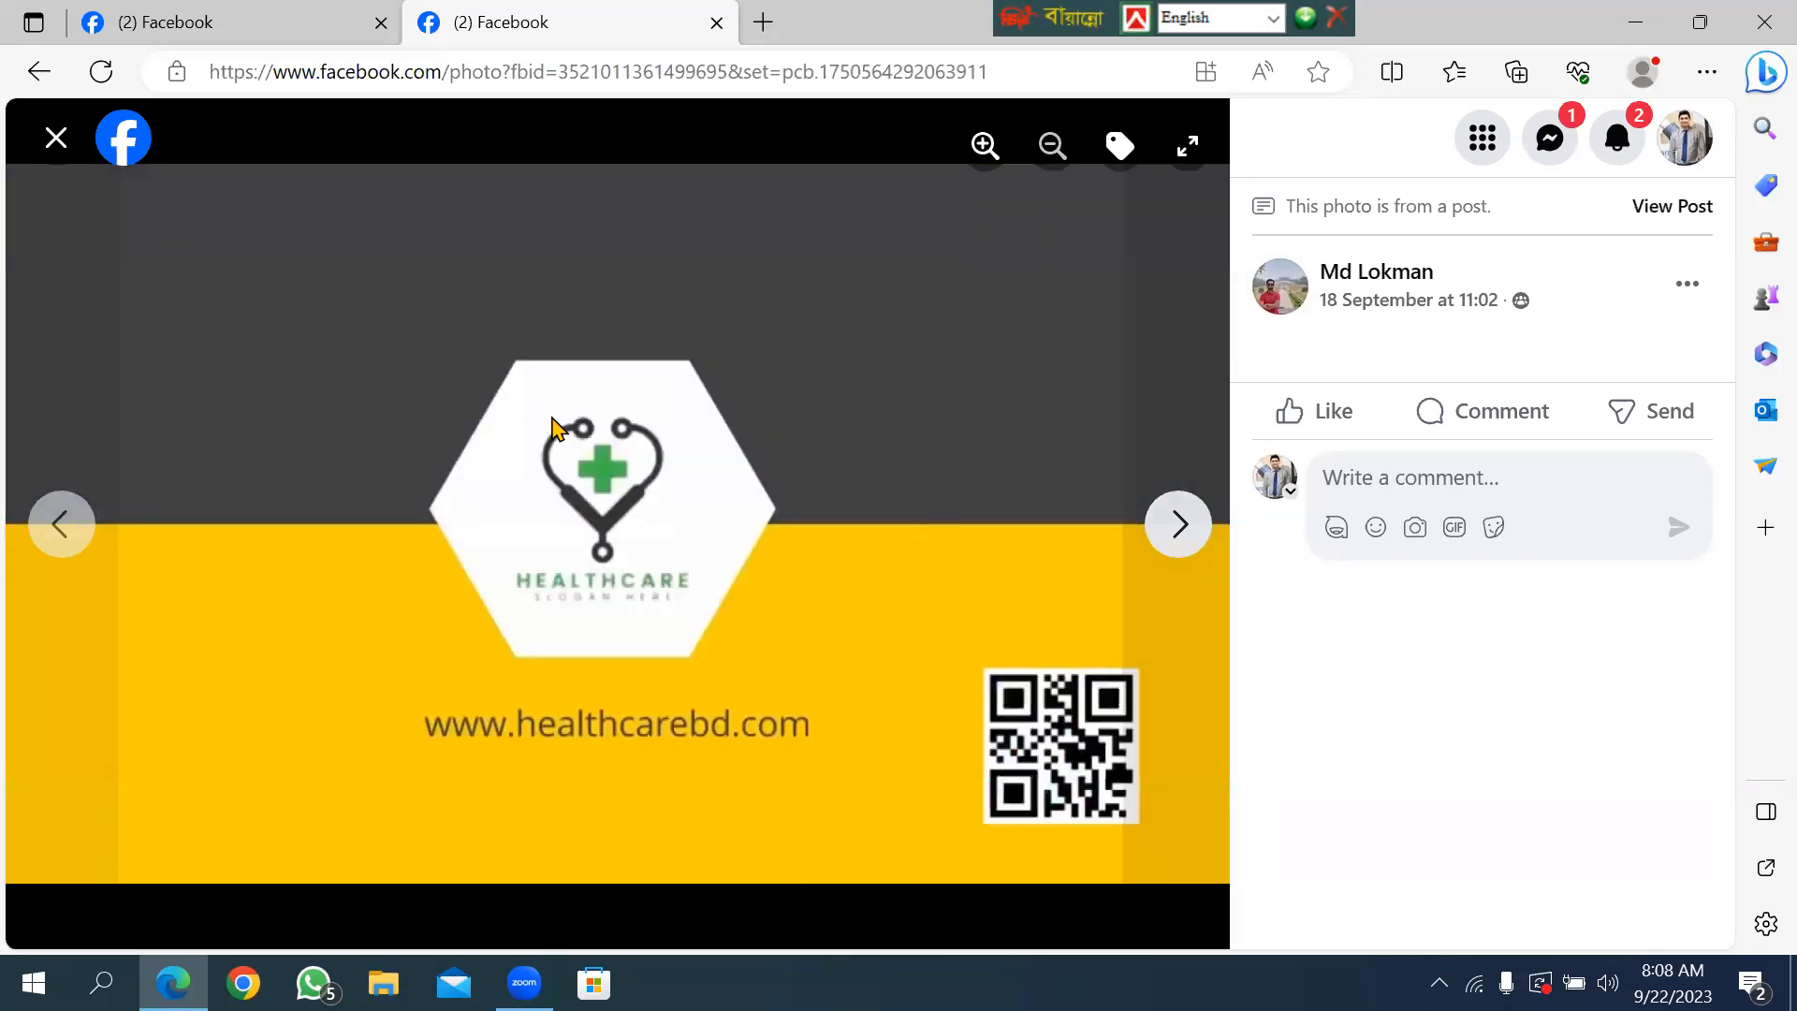
{"action": "left_click", "coordinate": [56, 139]}
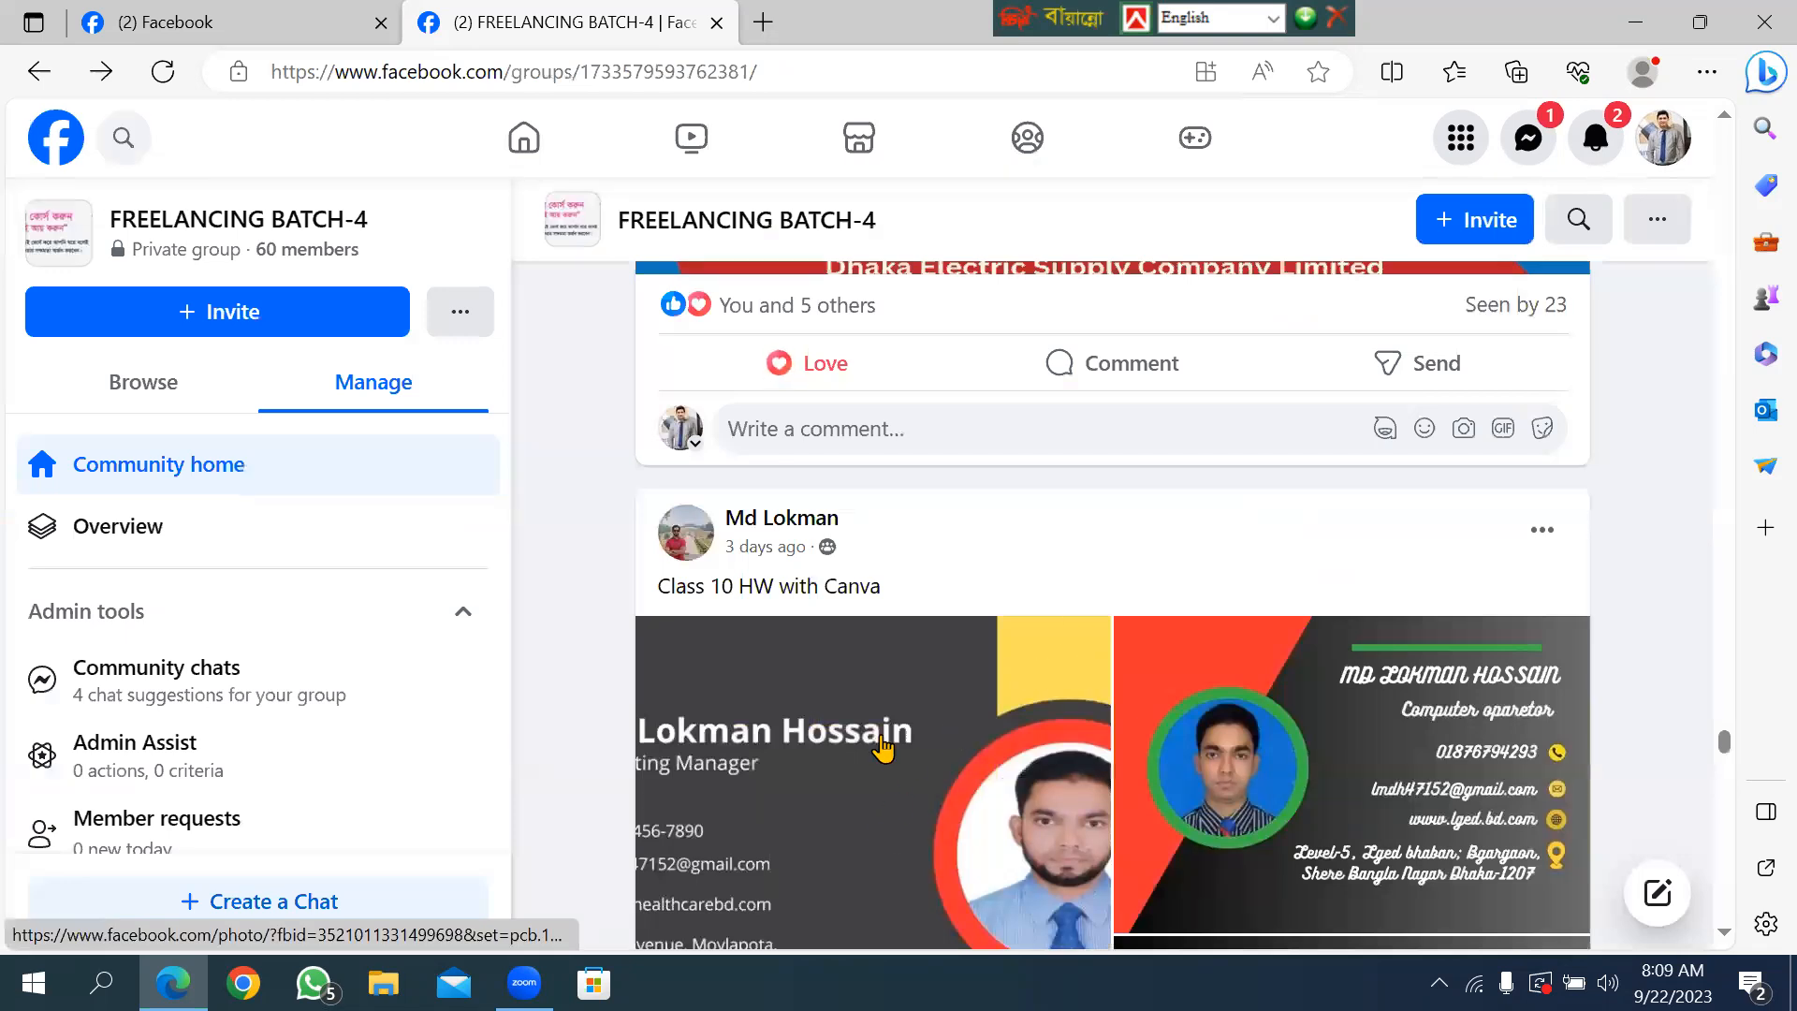
React with Love to the "Class 10 HW with Canva" post and close the list of people who reacted.
{"action": "left_click_drag", "start_coordinate": [1725, 746], "coordinate": [1732, 774]}
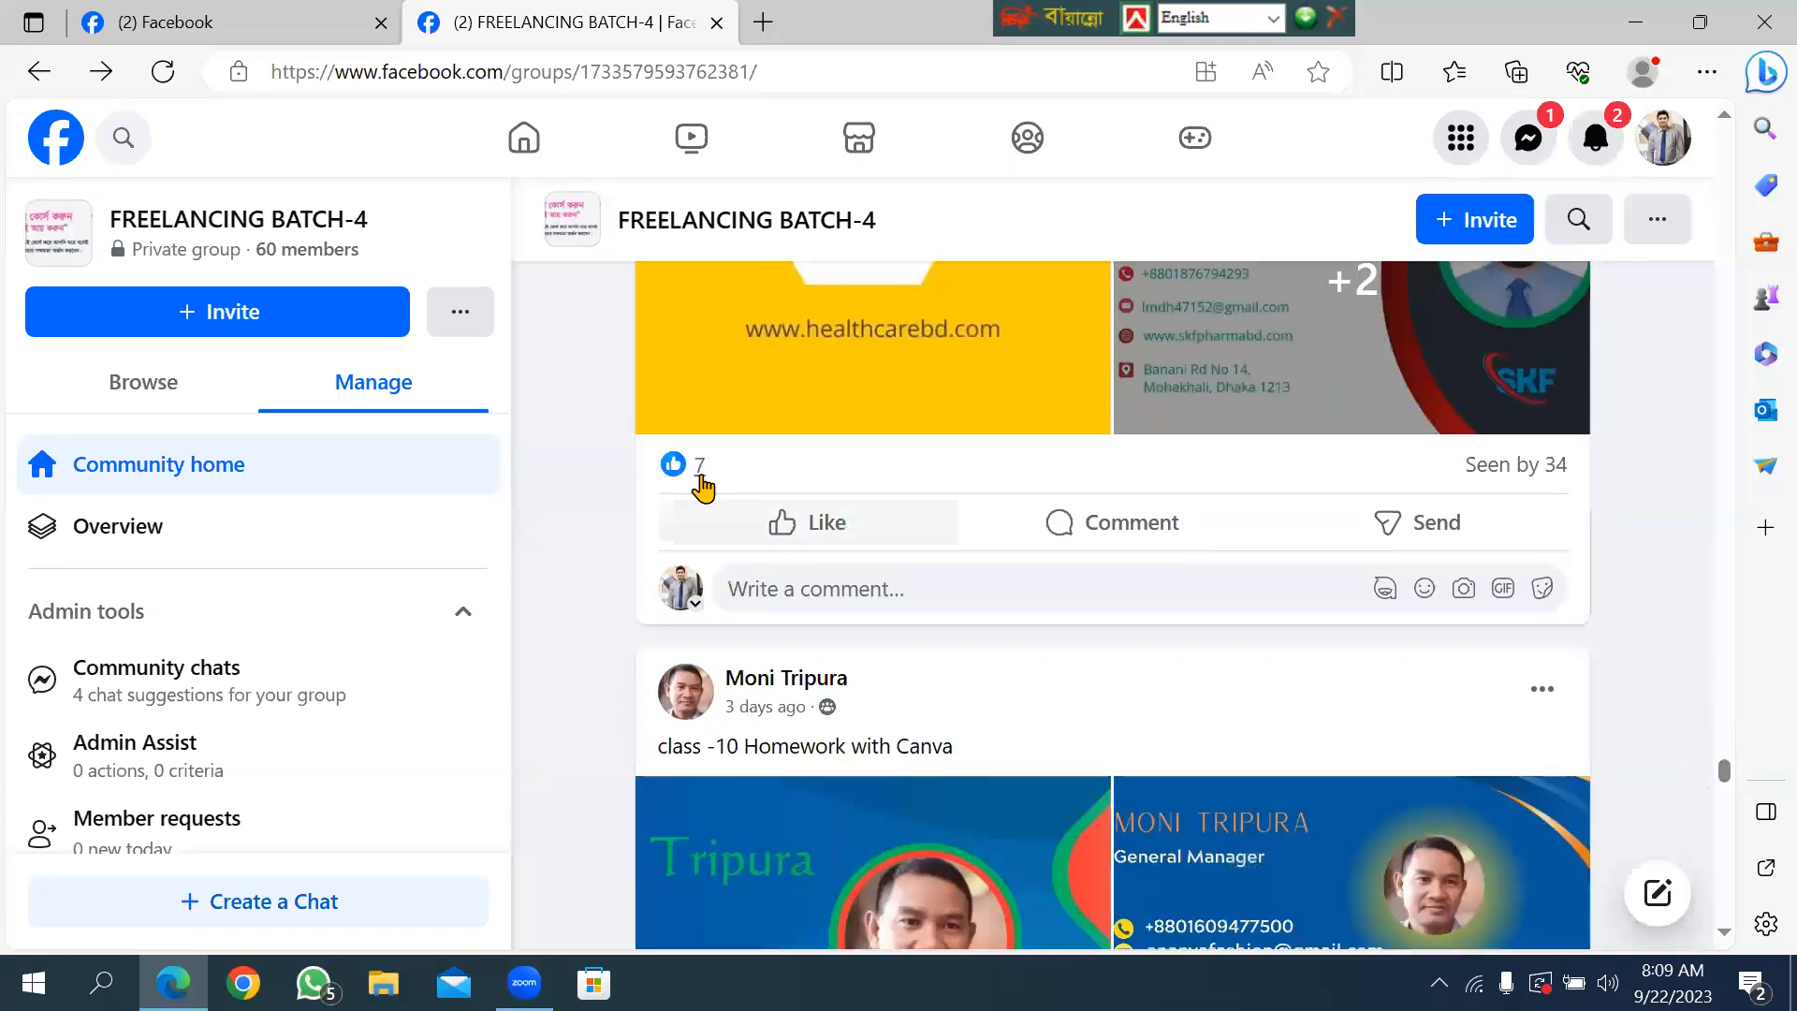
{"action": "mouse_move", "coordinate": [786, 529]}
{"action": "left_click", "coordinate": [753, 468]}
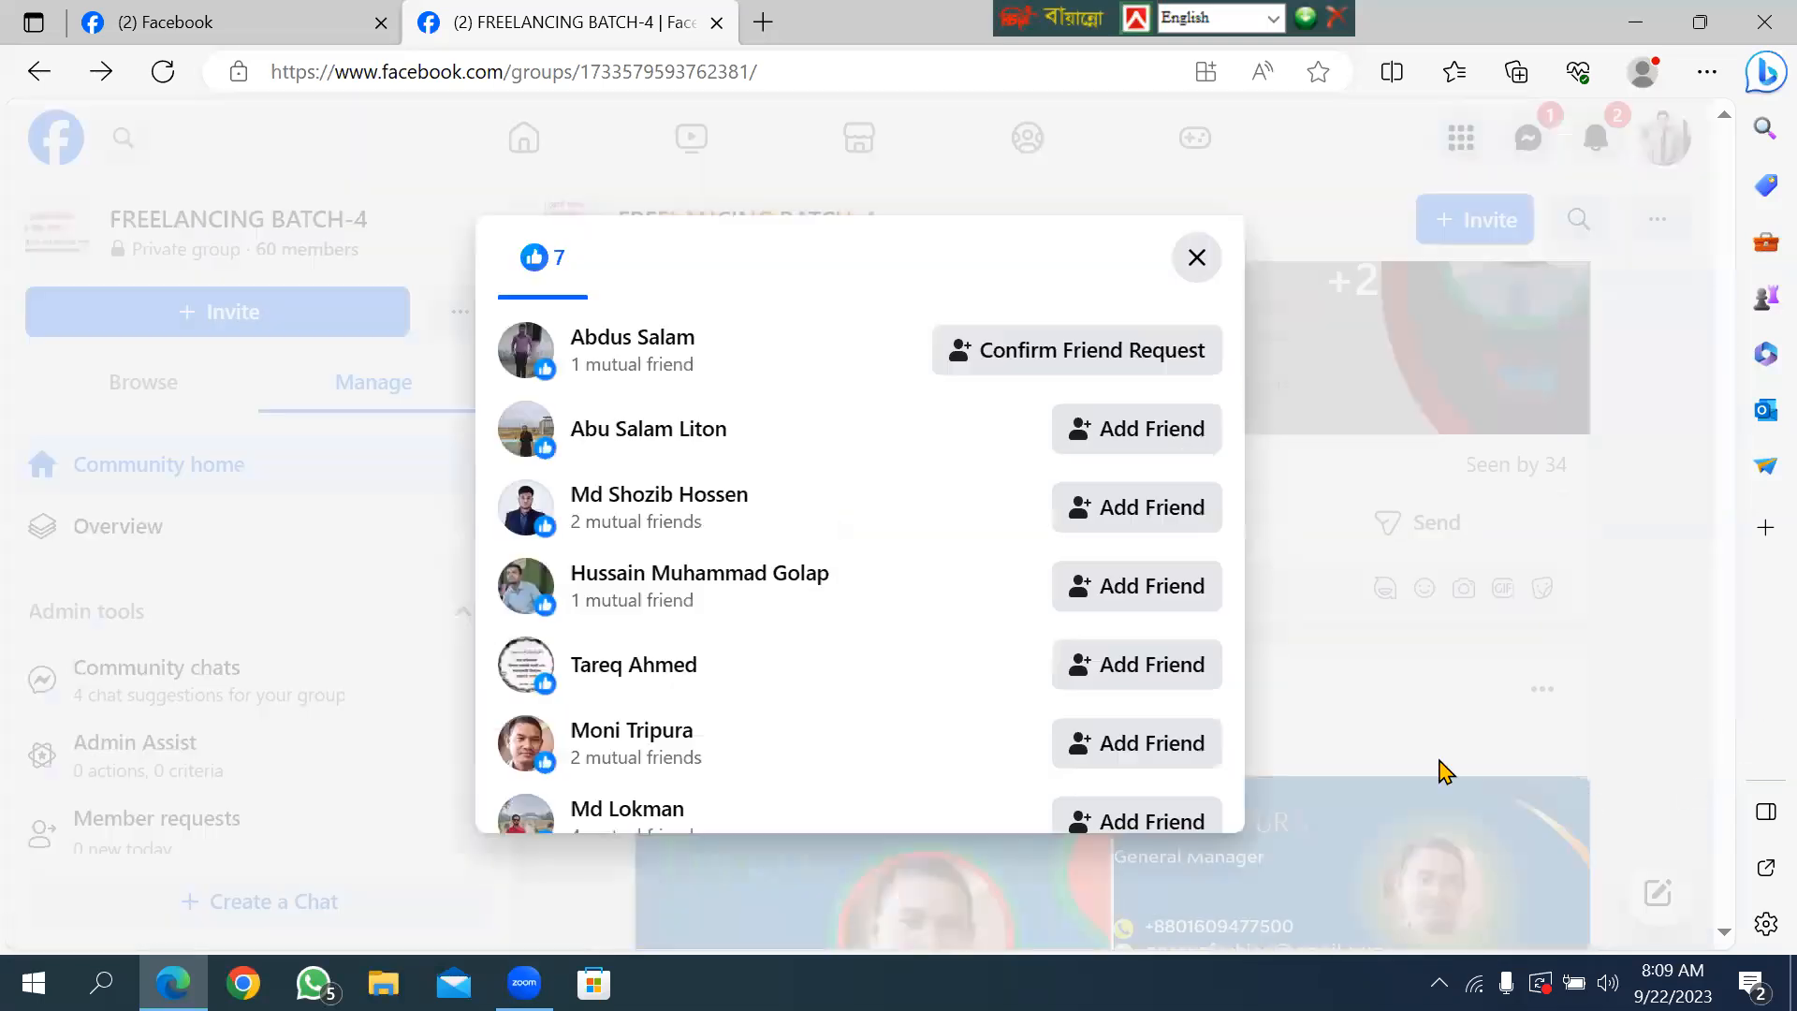
{"action": "left_click", "coordinate": [1197, 259]}
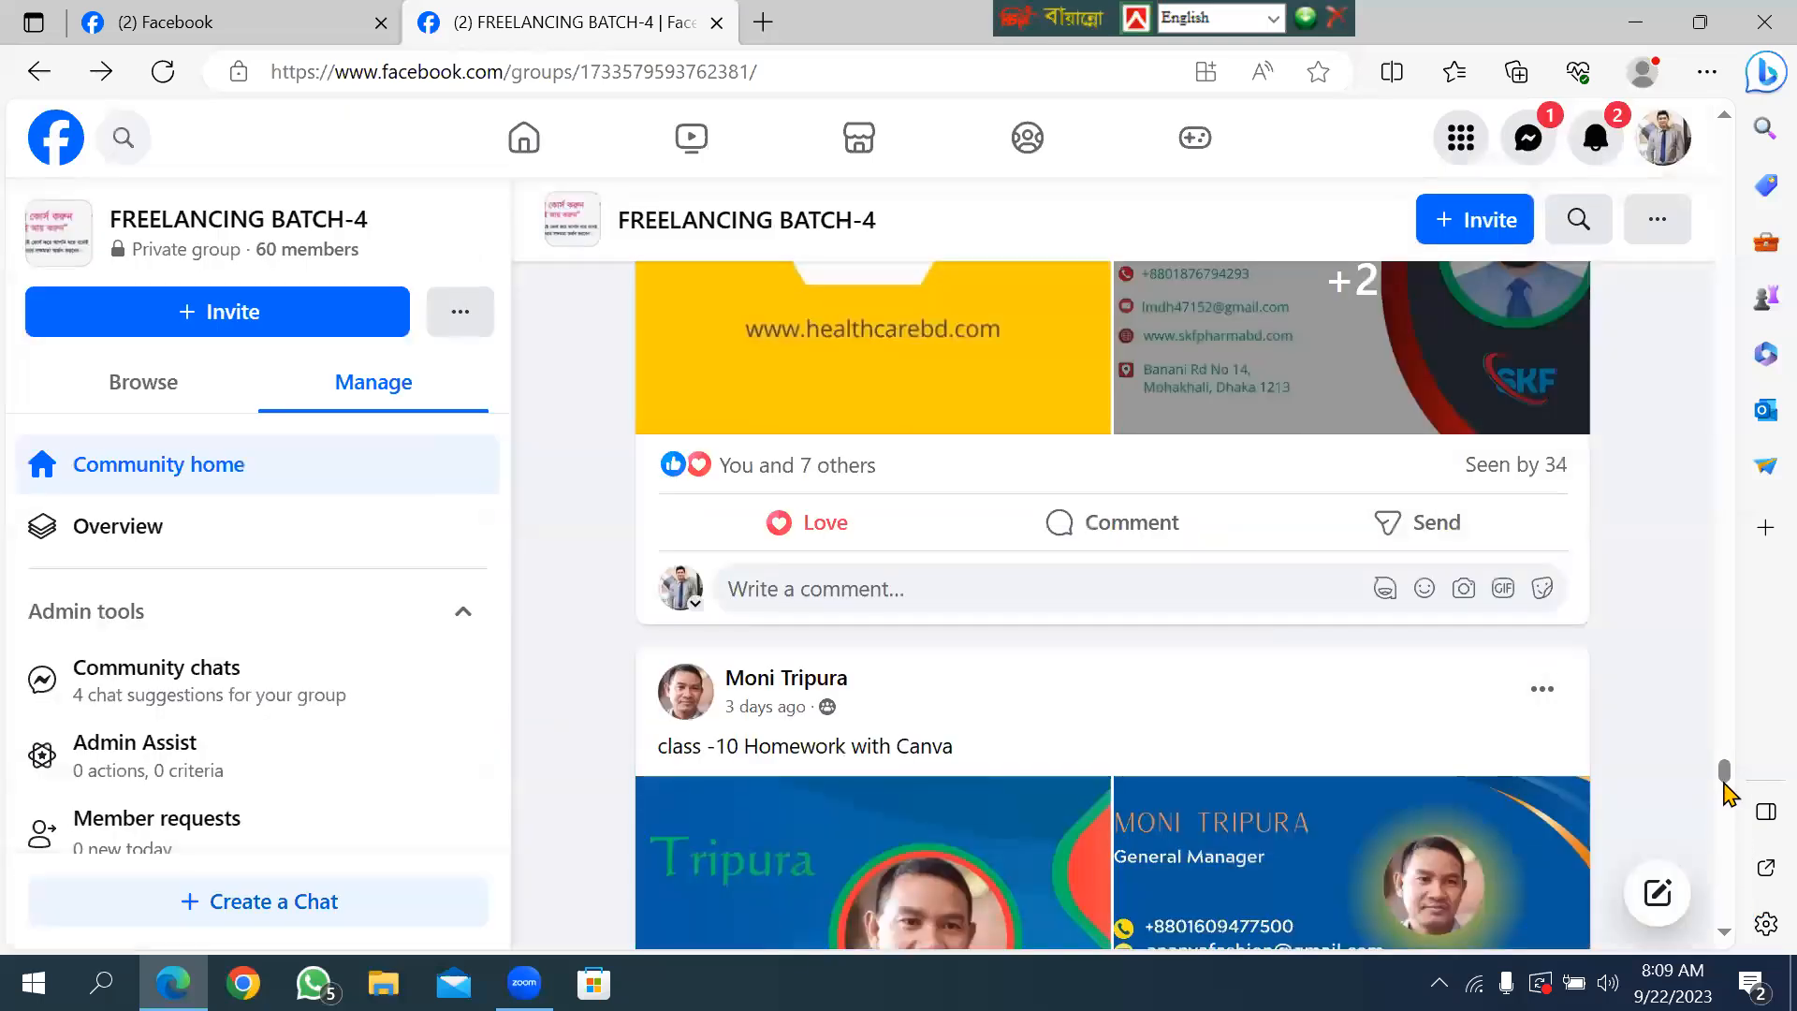
Look through the card photos in the "class -10 Homework with Canva" post and react to the post with Love.
{"action": "left_click_drag", "start_coordinate": [1726, 777], "coordinate": [1724, 812]}
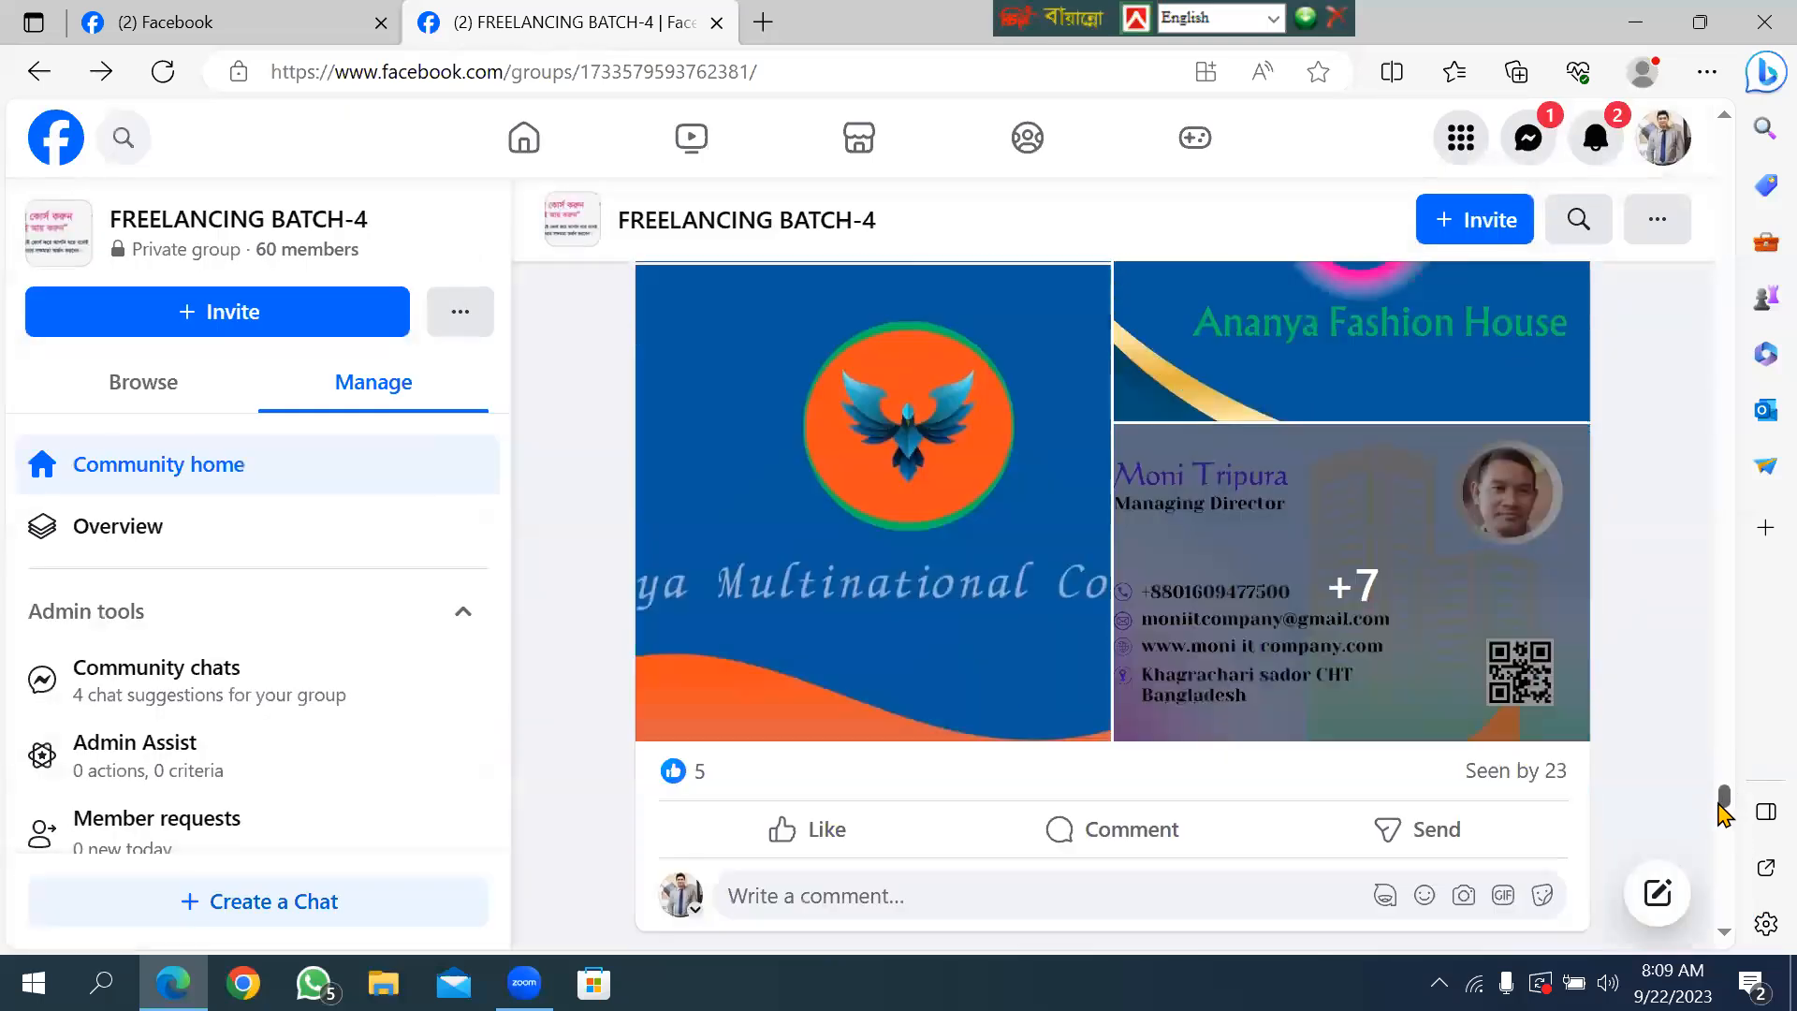
{"action": "left_click", "coordinate": [942, 442]}
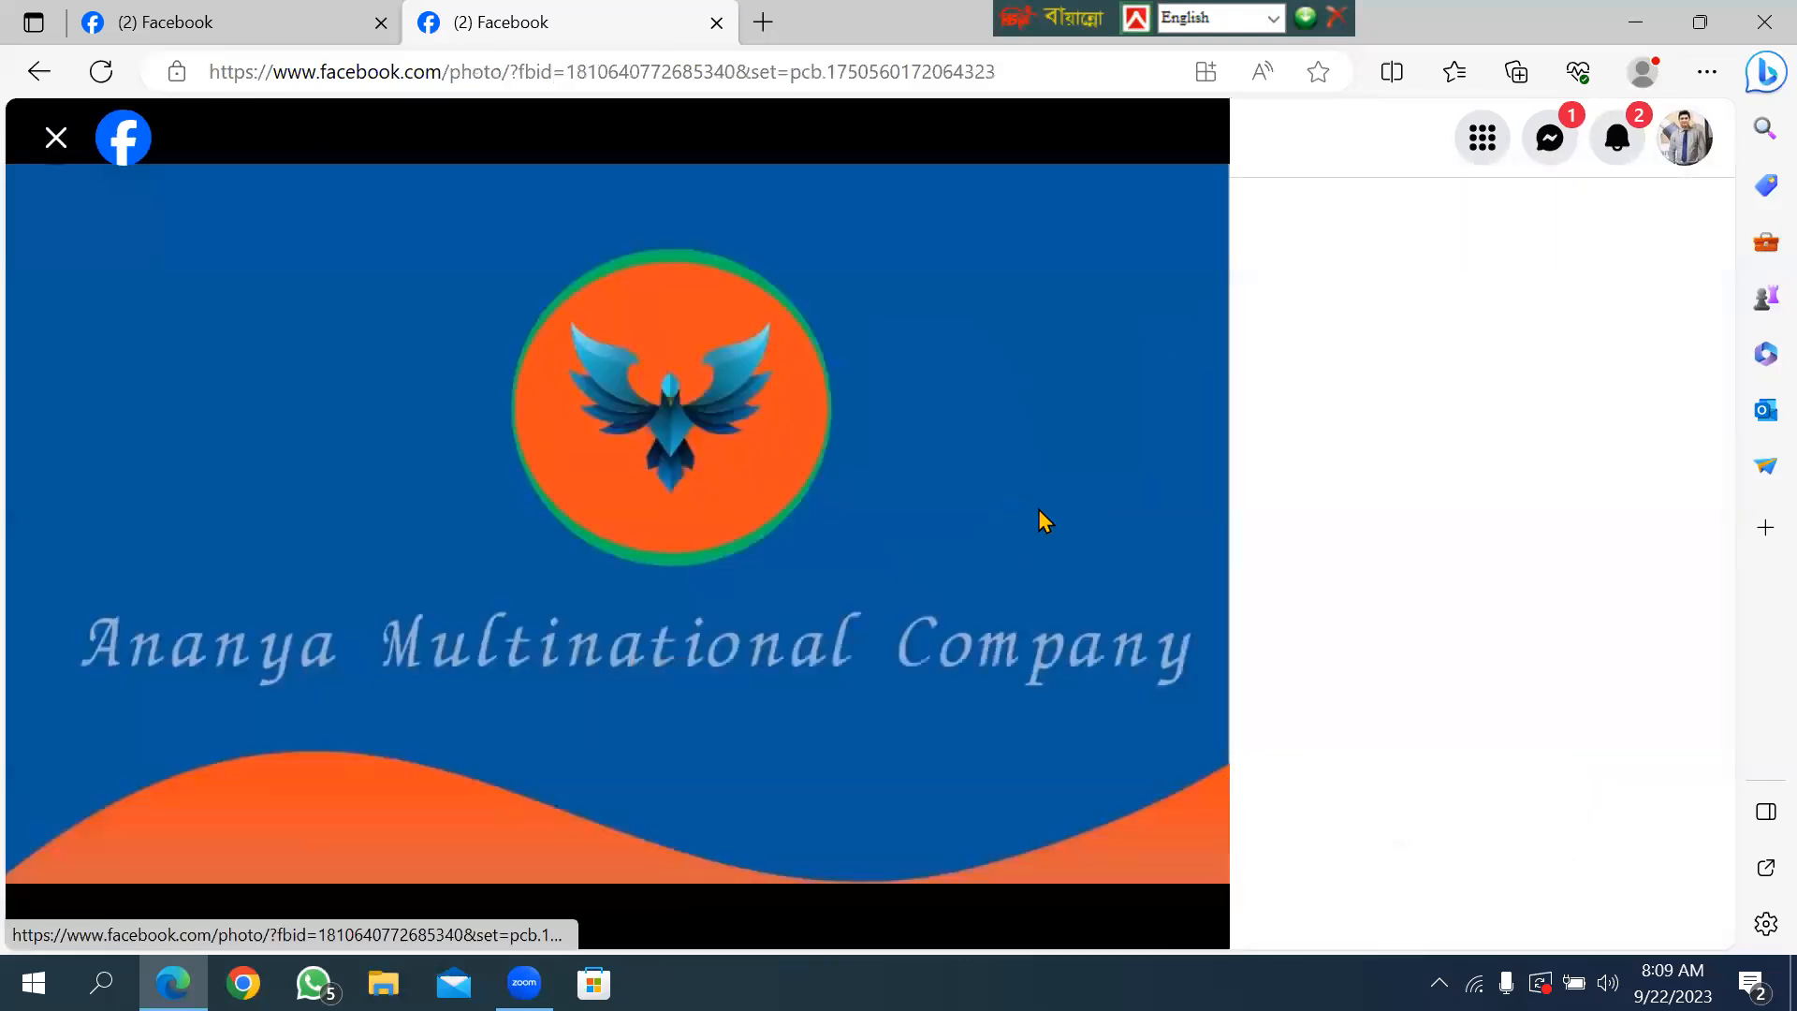
{"action": "left_click", "coordinate": [1181, 524]}
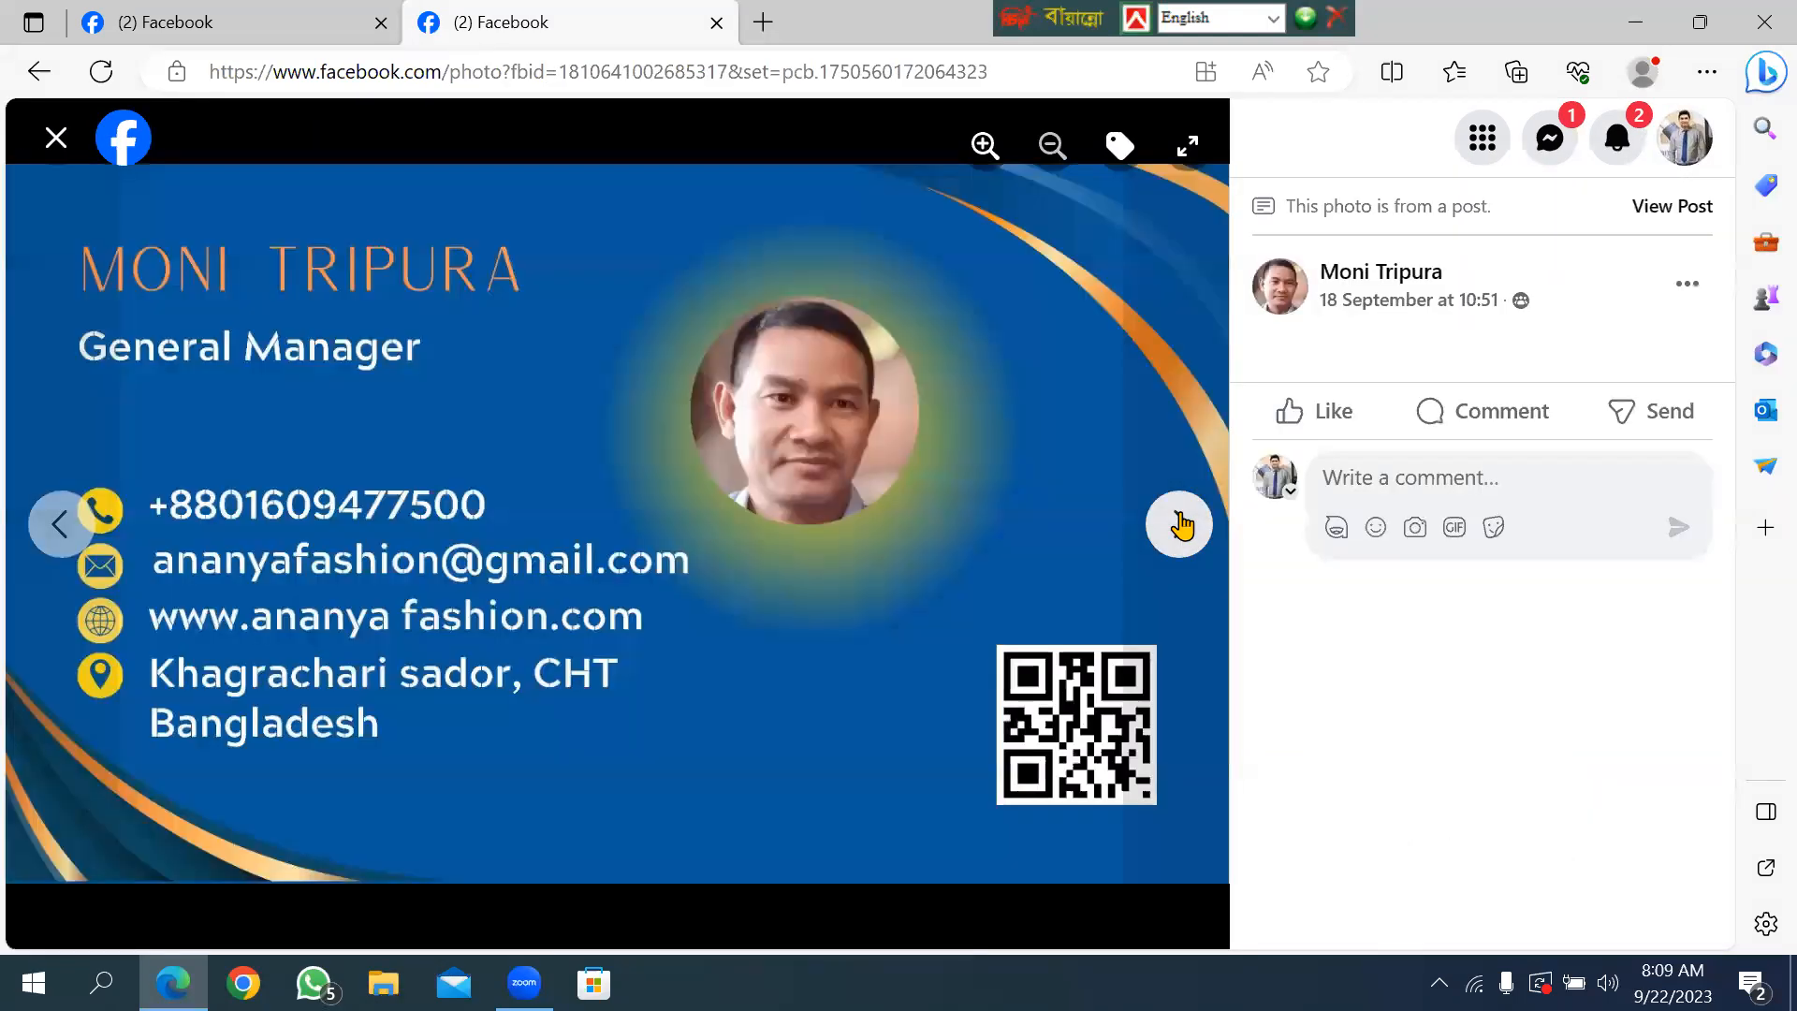
{"action": "left_click", "coordinate": [1181, 525]}
{"action": "left_click", "coordinate": [1181, 524]}
{"action": "left_click", "coordinate": [1178, 523]}
{"action": "left_click", "coordinate": [56, 139]}
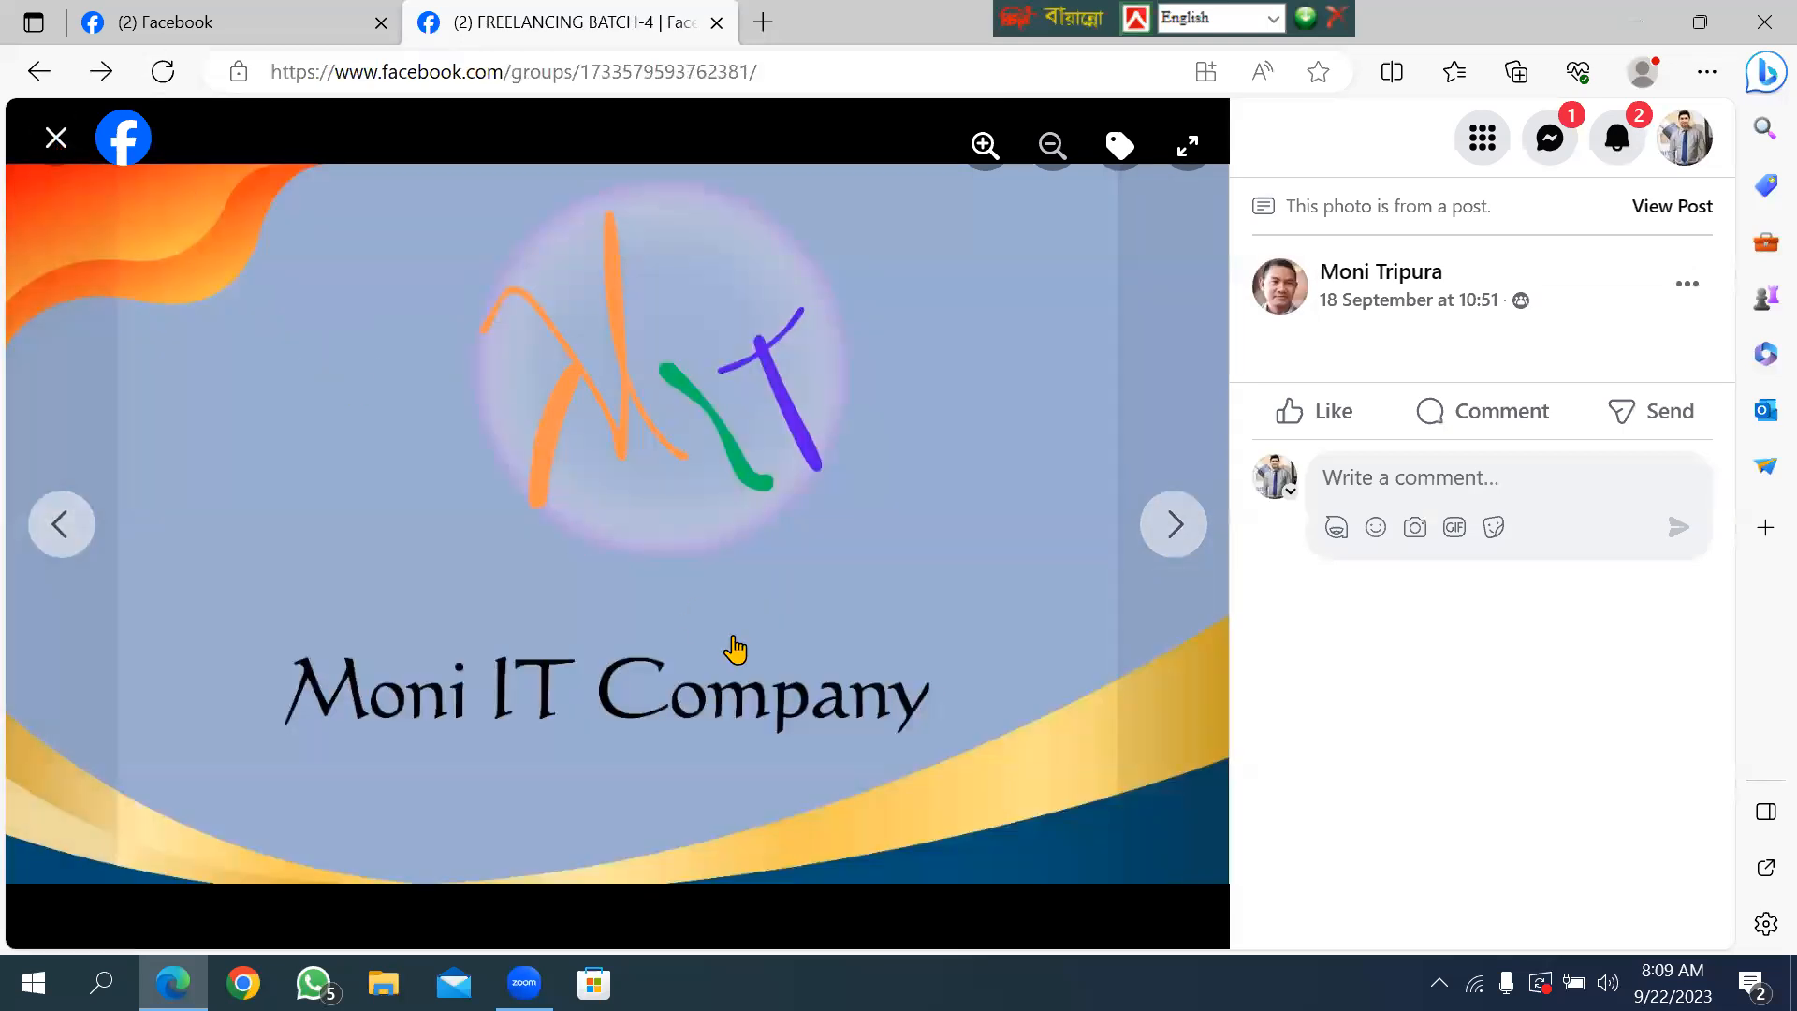
{"action": "mouse_move", "coordinate": [779, 836]}
{"action": "left_click", "coordinate": [758, 763]}
React with Love to the pink DESCO card post tagged #Homework_02 and check the list of people who reacted.
{"action": "scroll", "coordinate": [1732, 777], "scroll_direction": "down", "scroll_amount": 5}
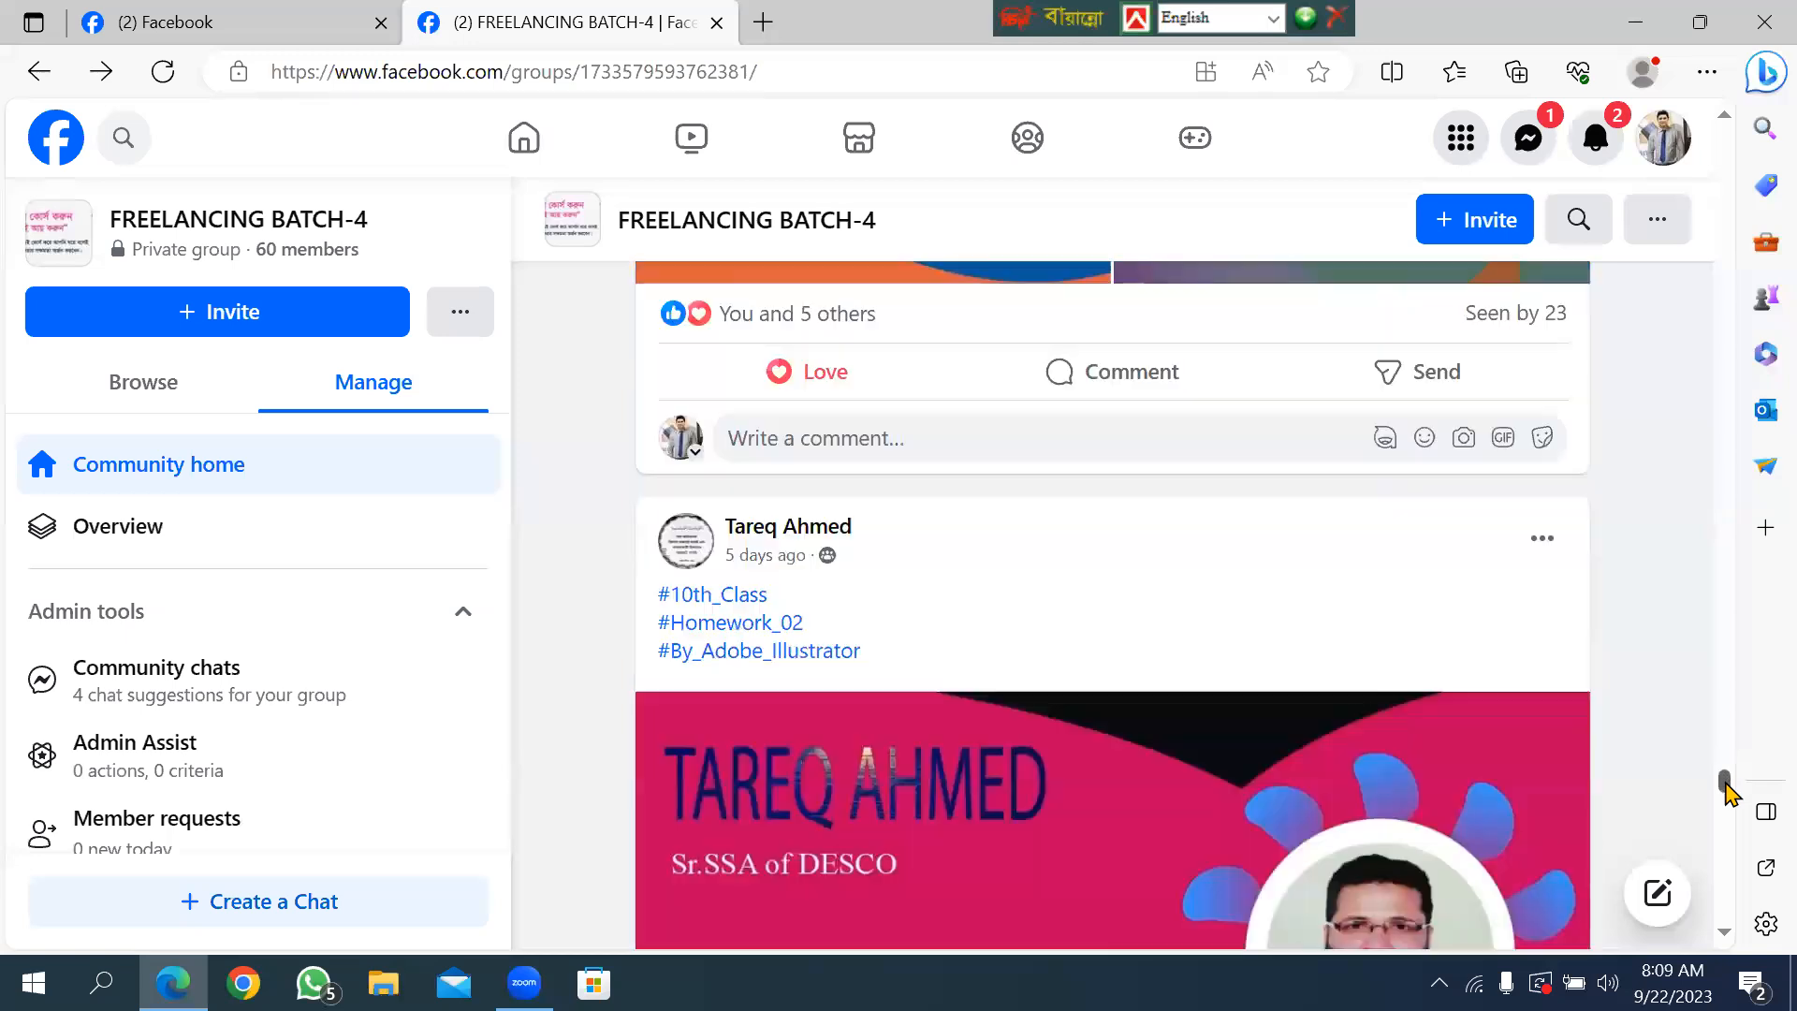
{"action": "scroll", "coordinate": [1732, 794], "scroll_direction": "down", "scroll_amount": 7}
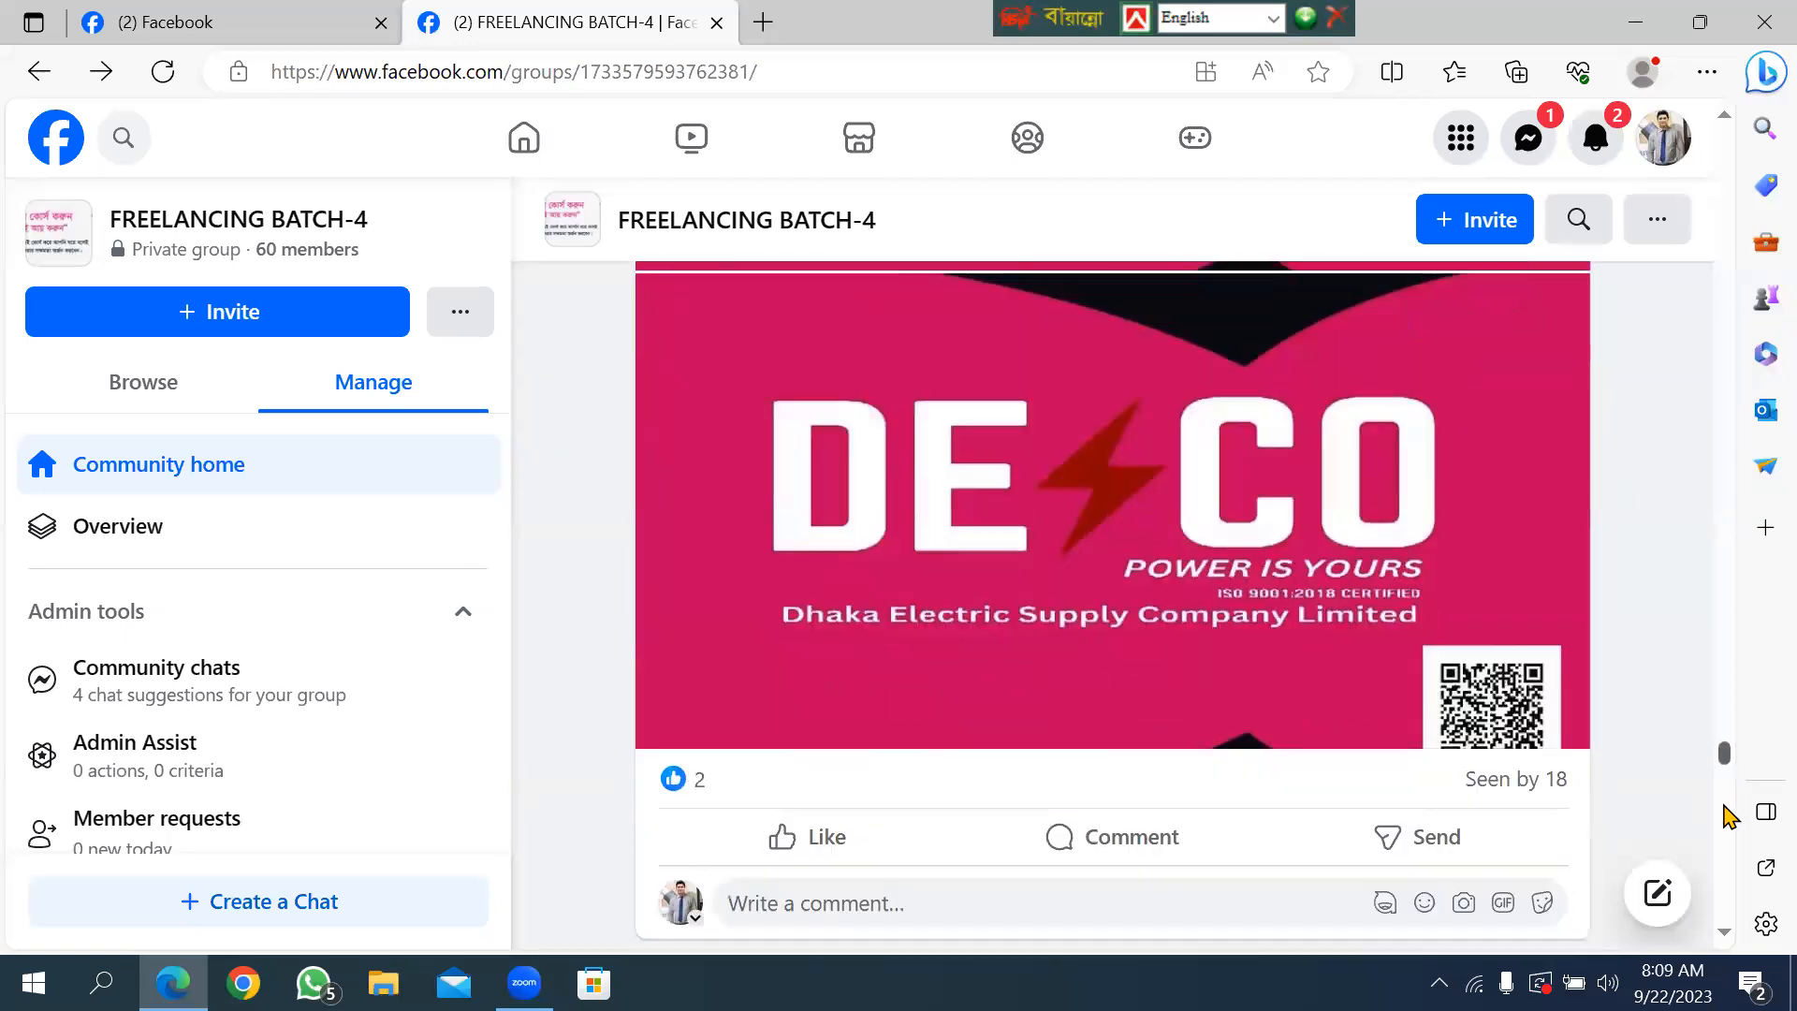
{"action": "mouse_move", "coordinate": [809, 801]}
{"action": "left_click", "coordinate": [746, 738]}
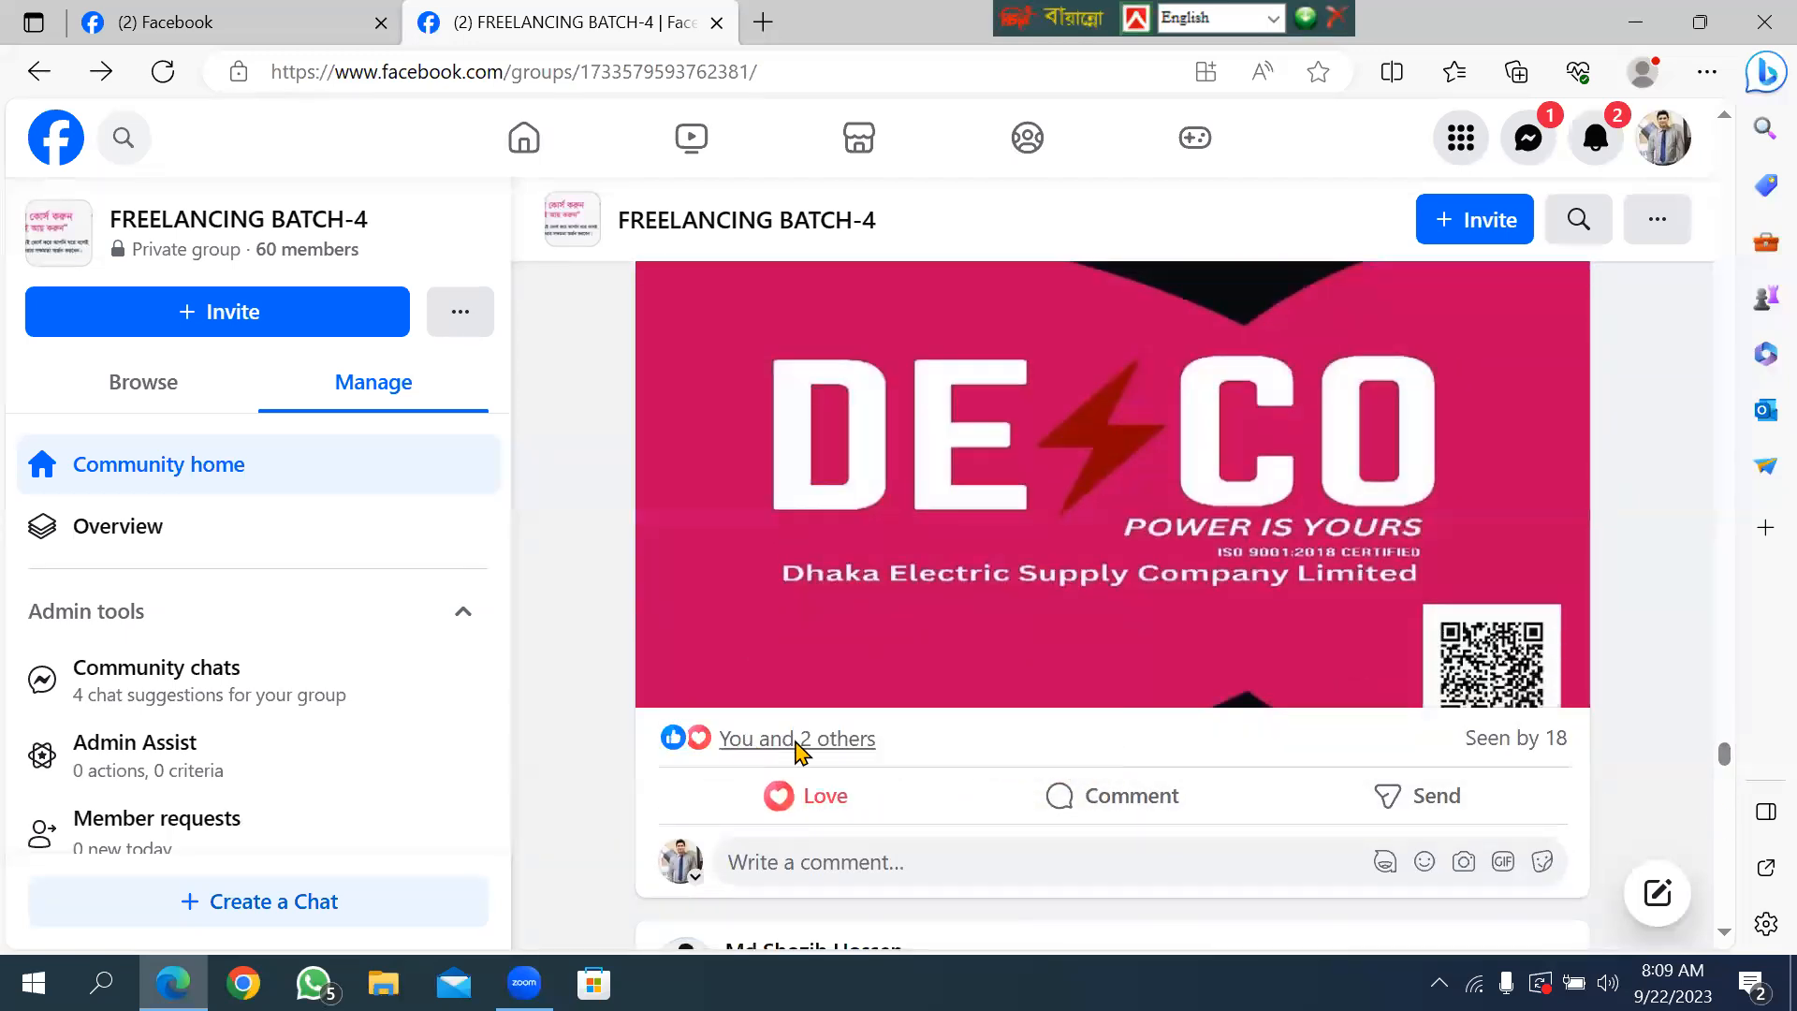
{"action": "left_click", "coordinate": [802, 739]}
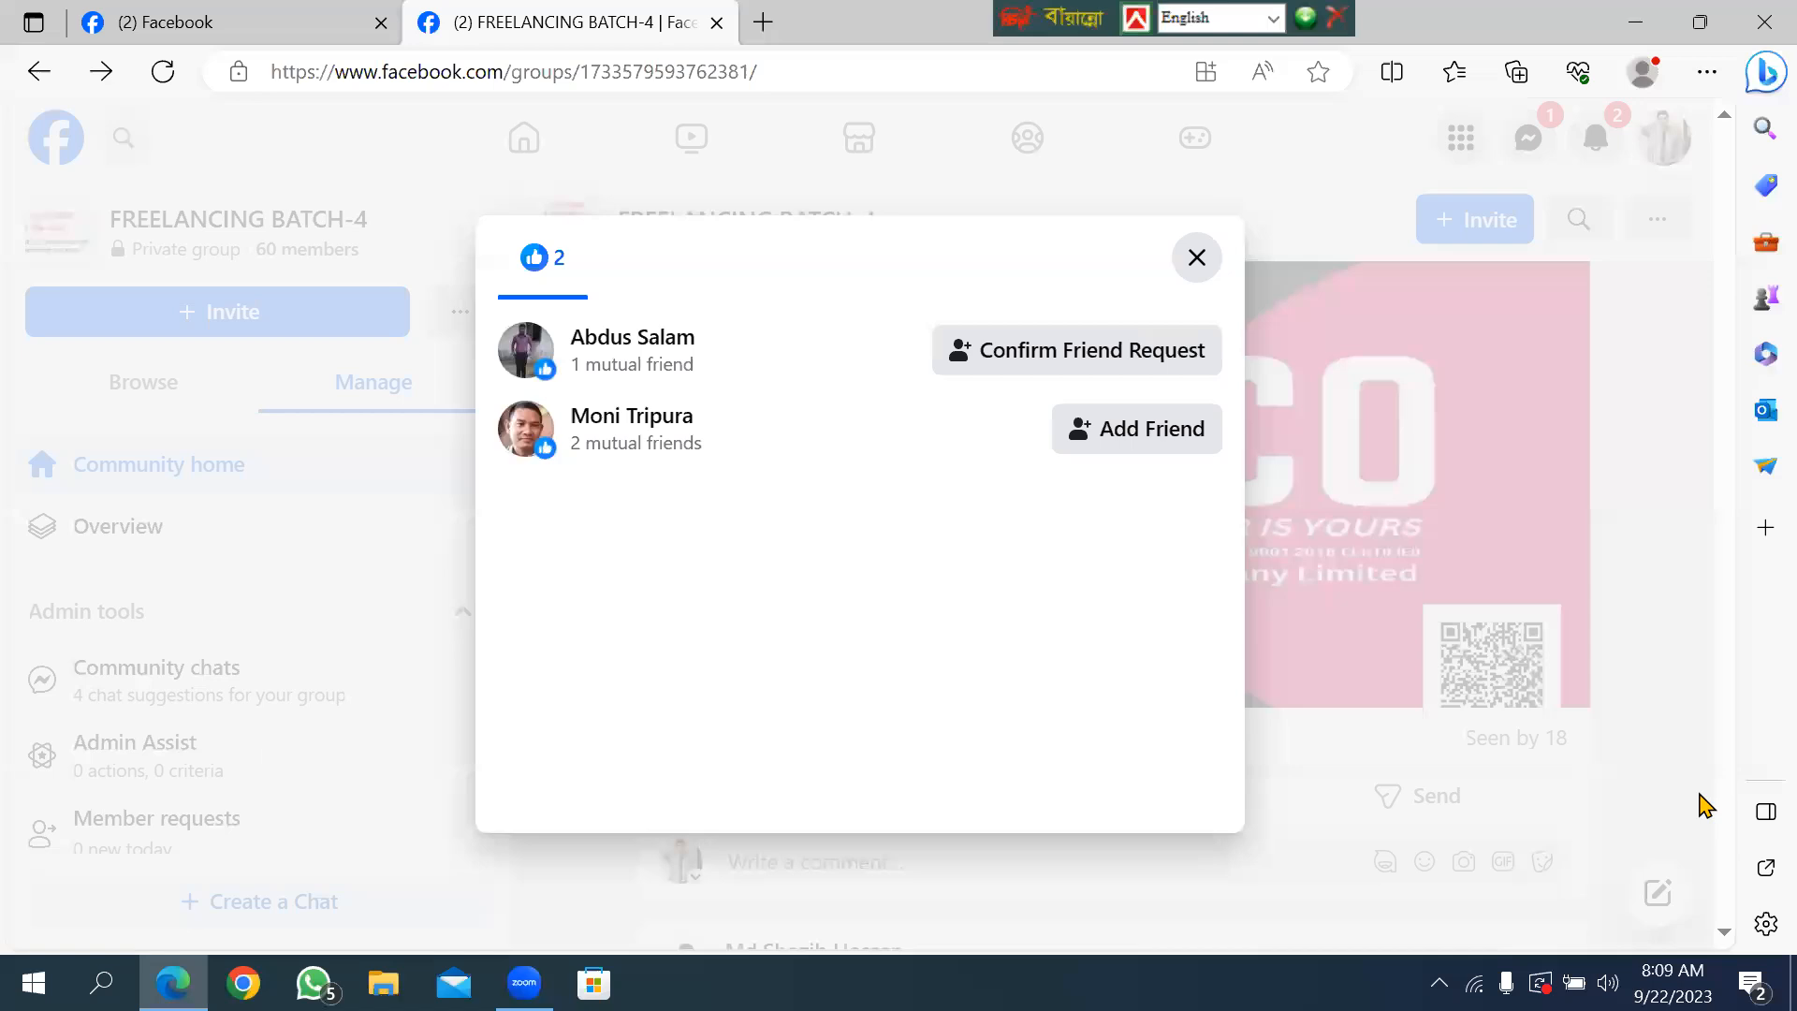
{"action": "left_click", "coordinate": [1198, 259]}
React to the homework posts below: Like for the red star shapes, Love for the black #Homework_01 card, and Like for the AC logo card.
{"action": "left_click_drag", "start_coordinate": [1727, 760], "coordinate": [1725, 789]}
{"action": "left_click", "coordinate": [758, 453]}
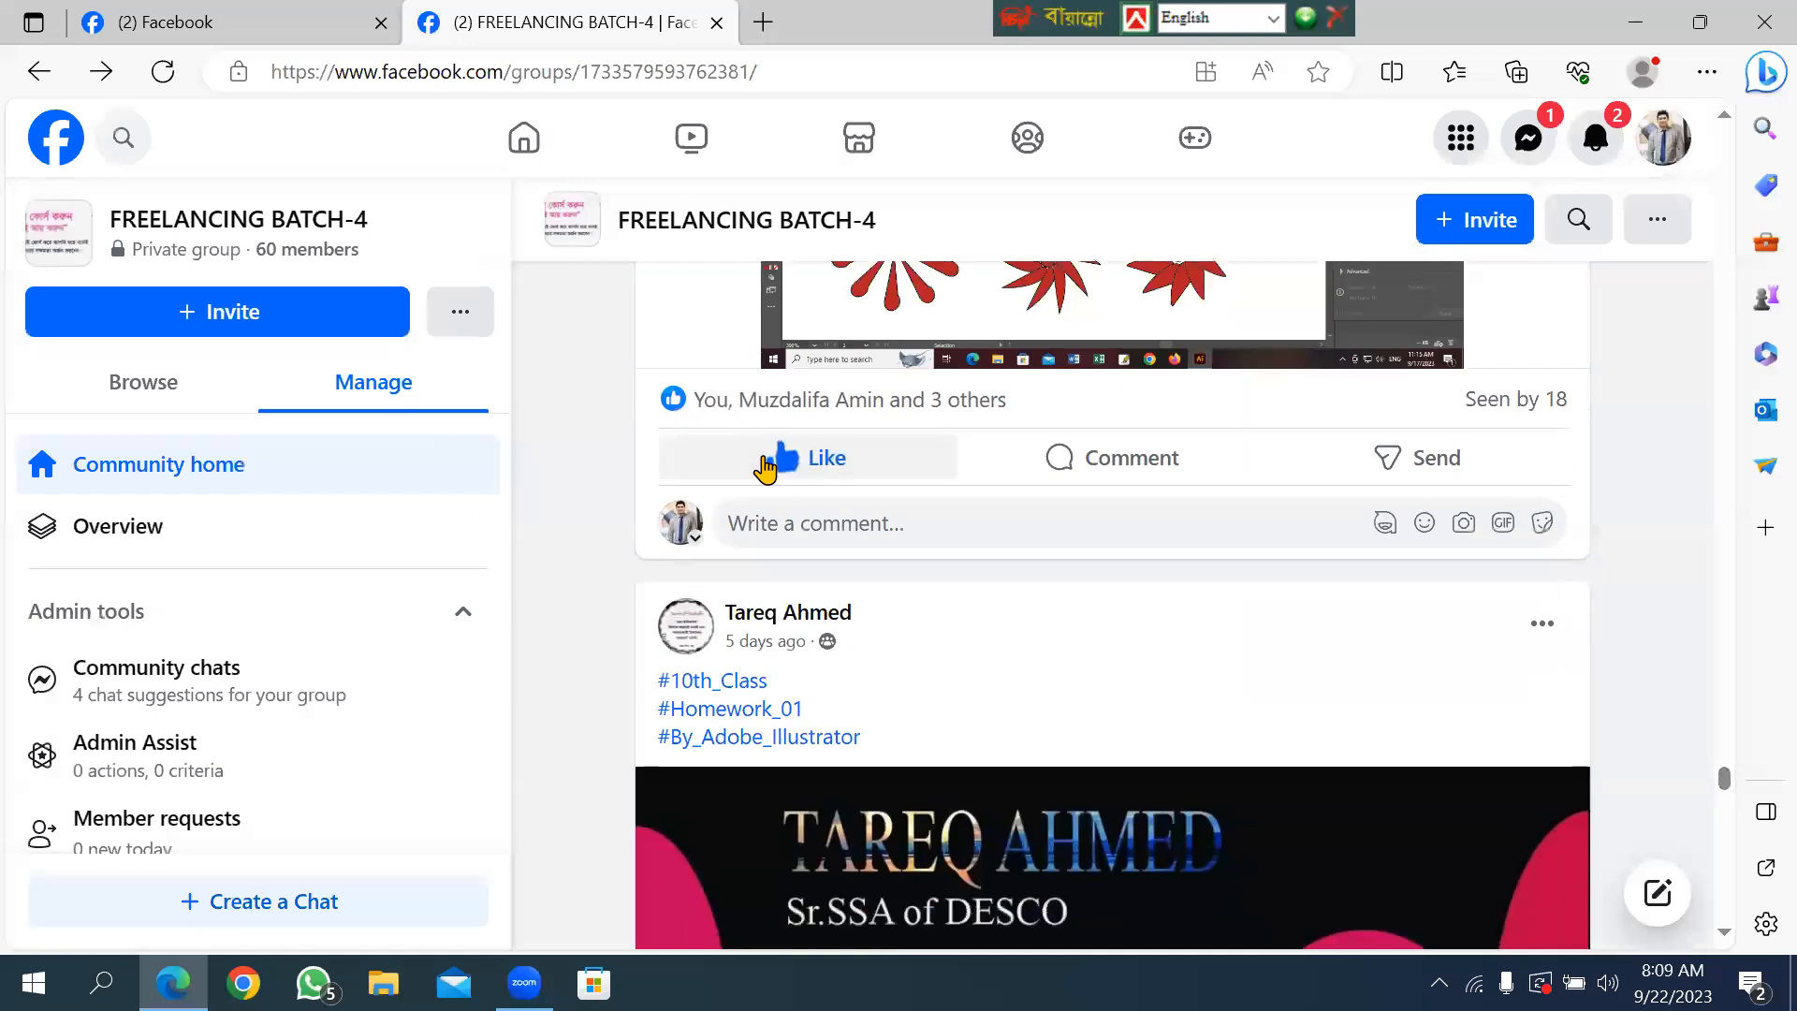
{"action": "left_click_drag", "start_coordinate": [1725, 777], "coordinate": [1725, 784]}
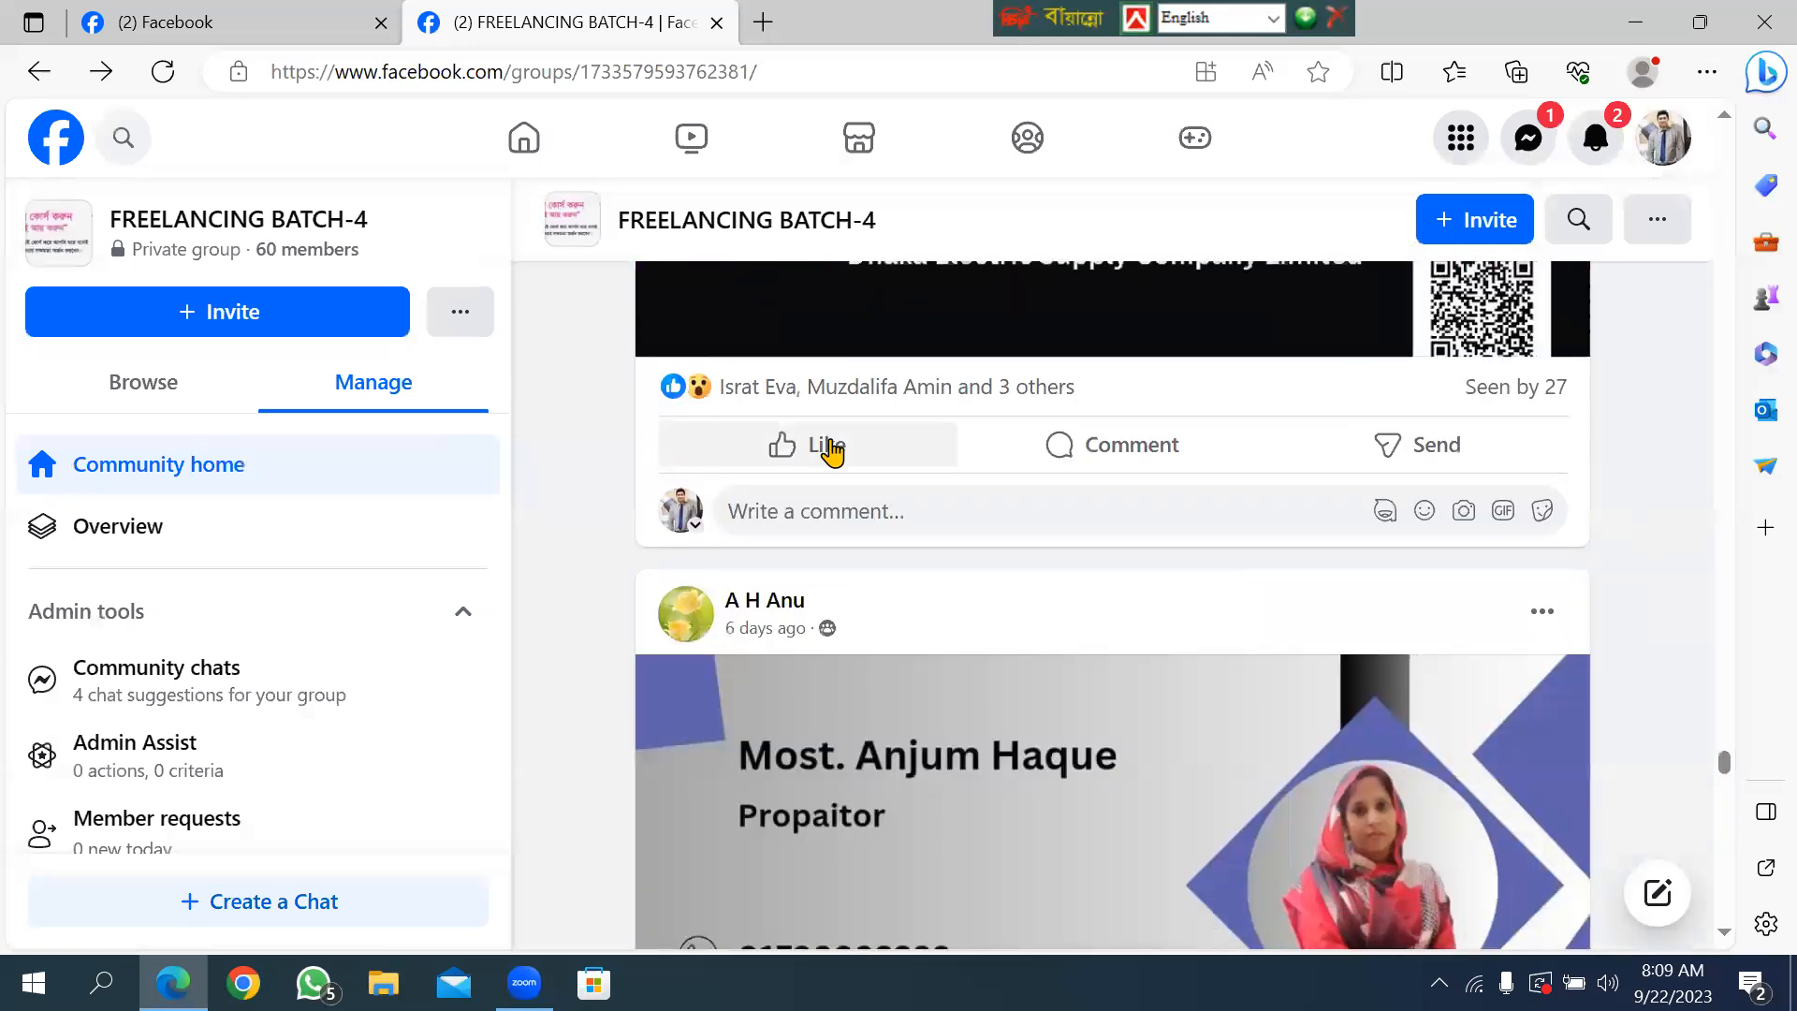
{"action": "mouse_move", "coordinate": [828, 447]}
{"action": "left_click", "coordinate": [754, 381]}
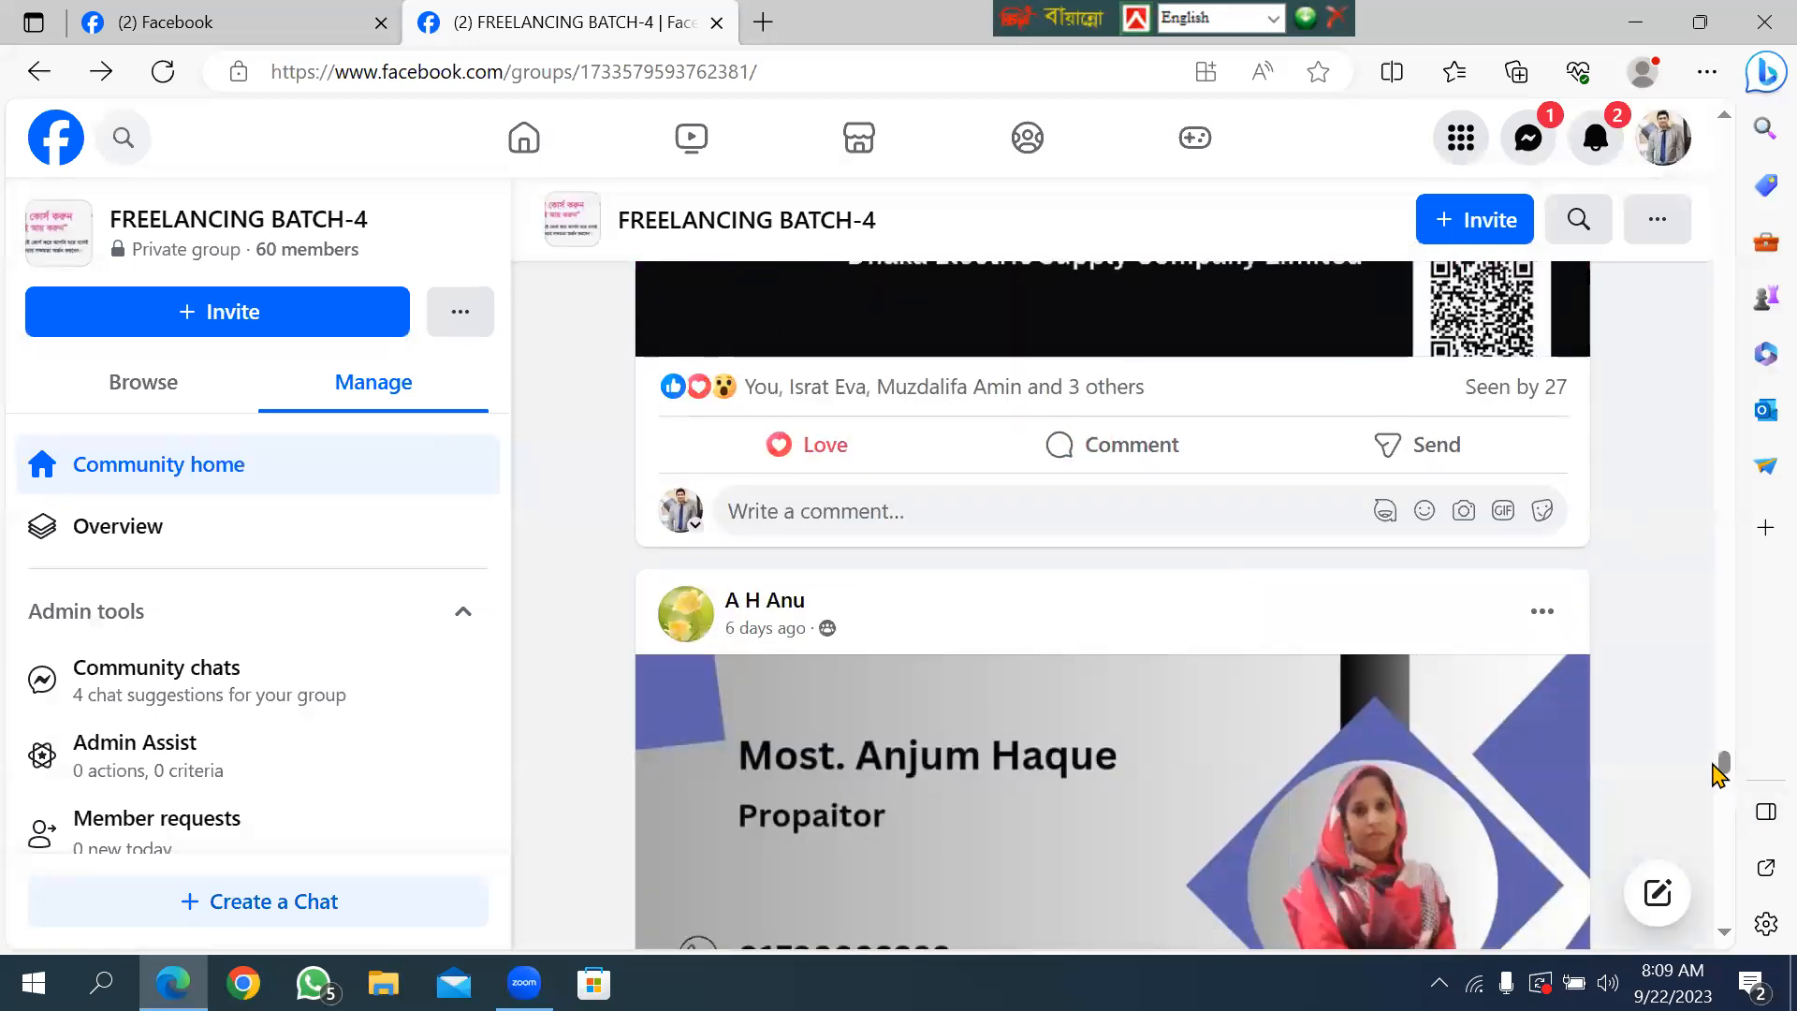
{"action": "left_click_drag", "start_coordinate": [1725, 763], "coordinate": [1725, 778]}
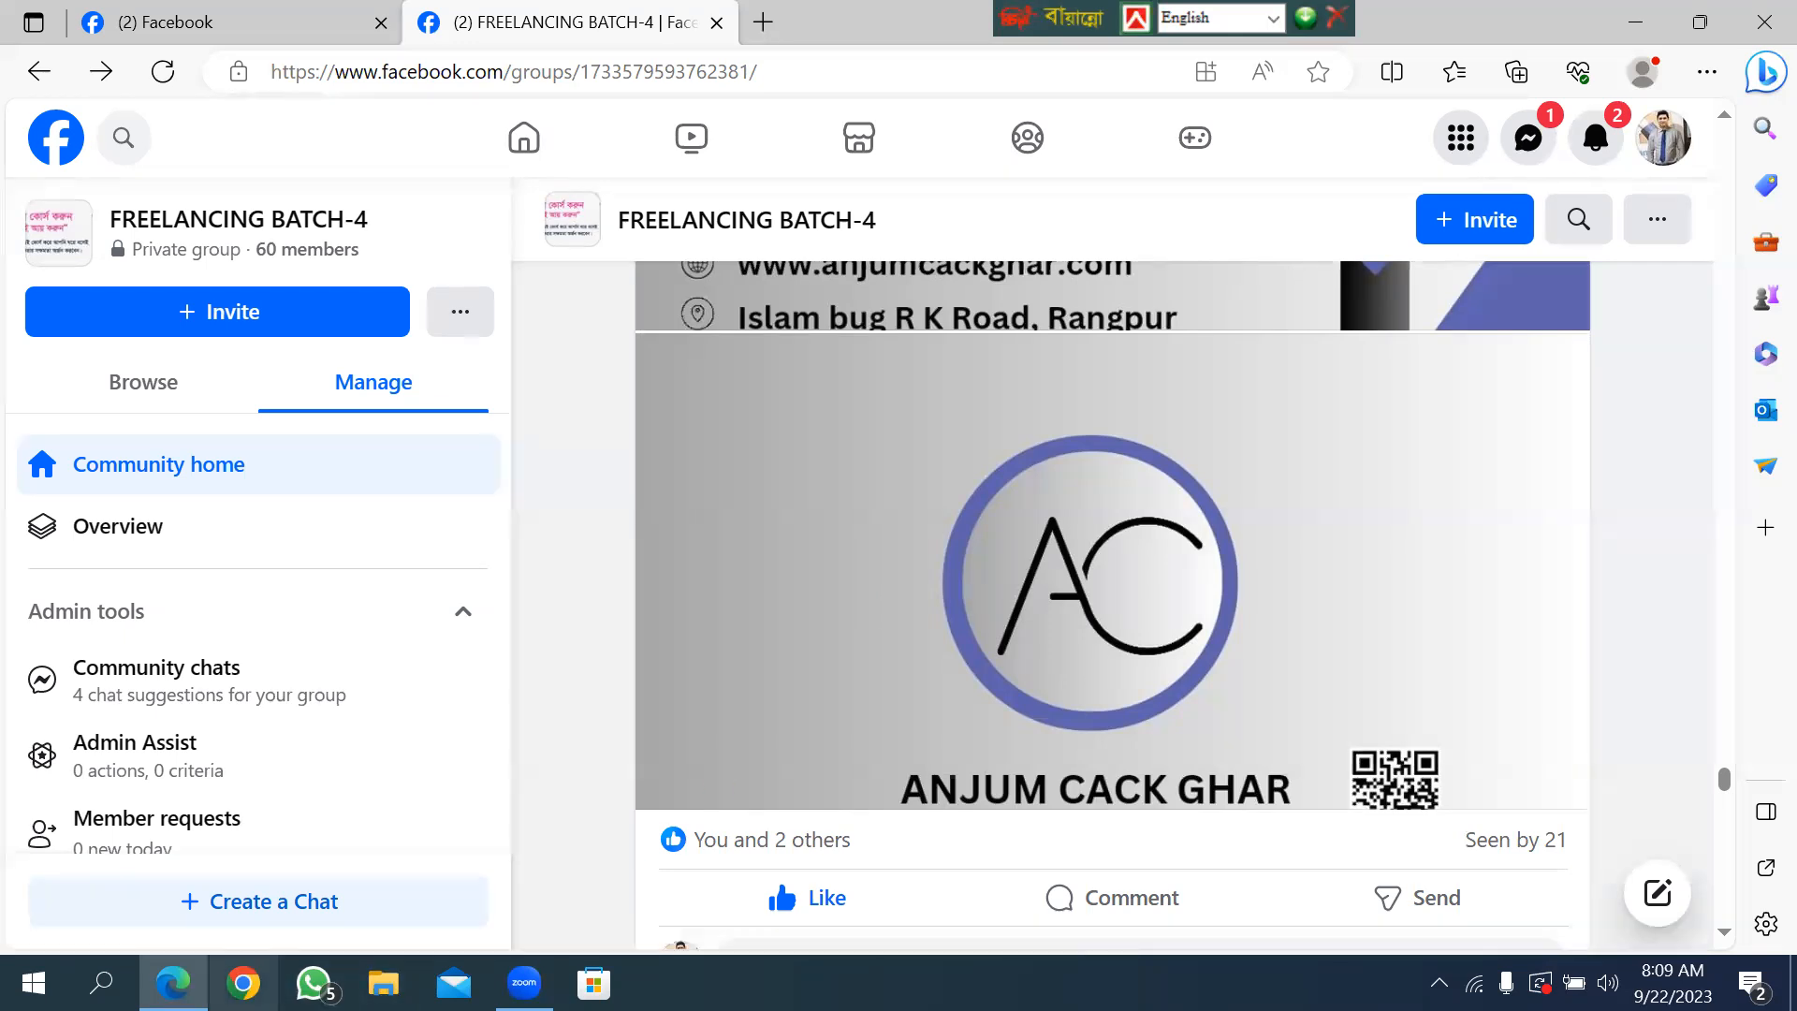
Switch to the desktop, launch Photoshop CC x64 and allow it to make changes to the device.
{"action": "left_click", "coordinate": [172, 982]}
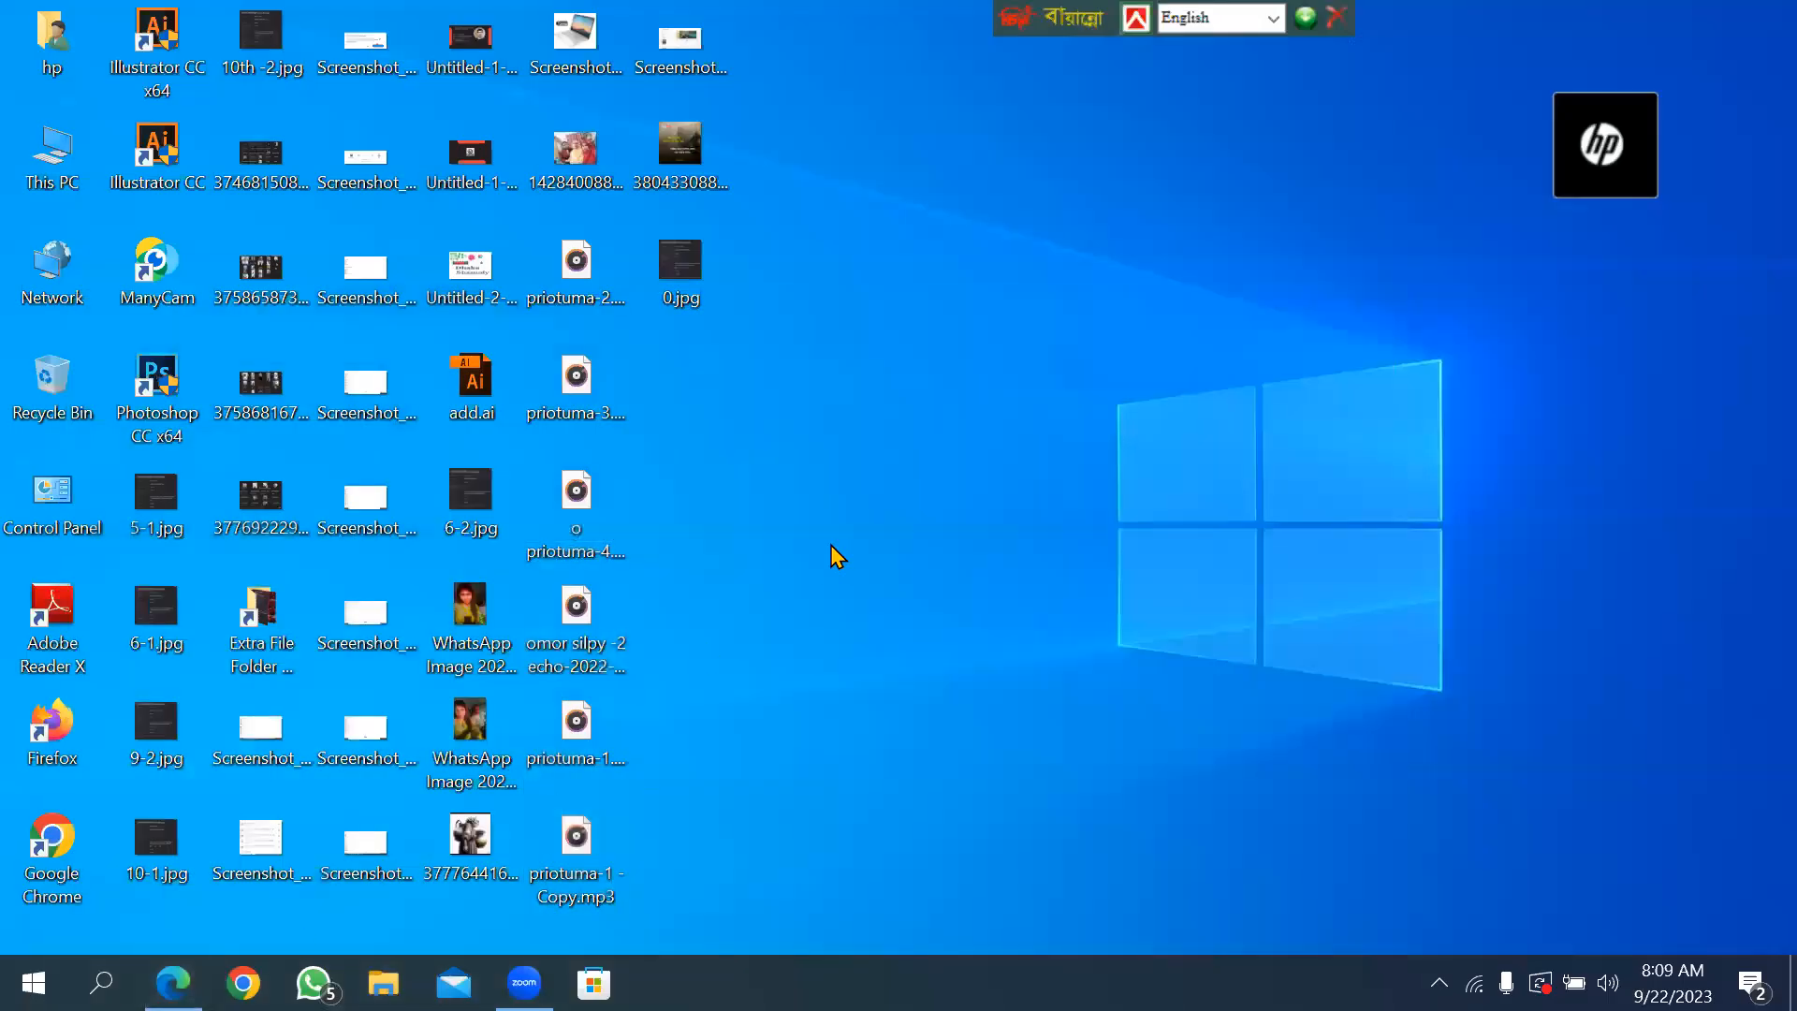
{"action": "right_click", "coordinate": [921, 308]}
{"action": "left_click", "coordinate": [1030, 391]}
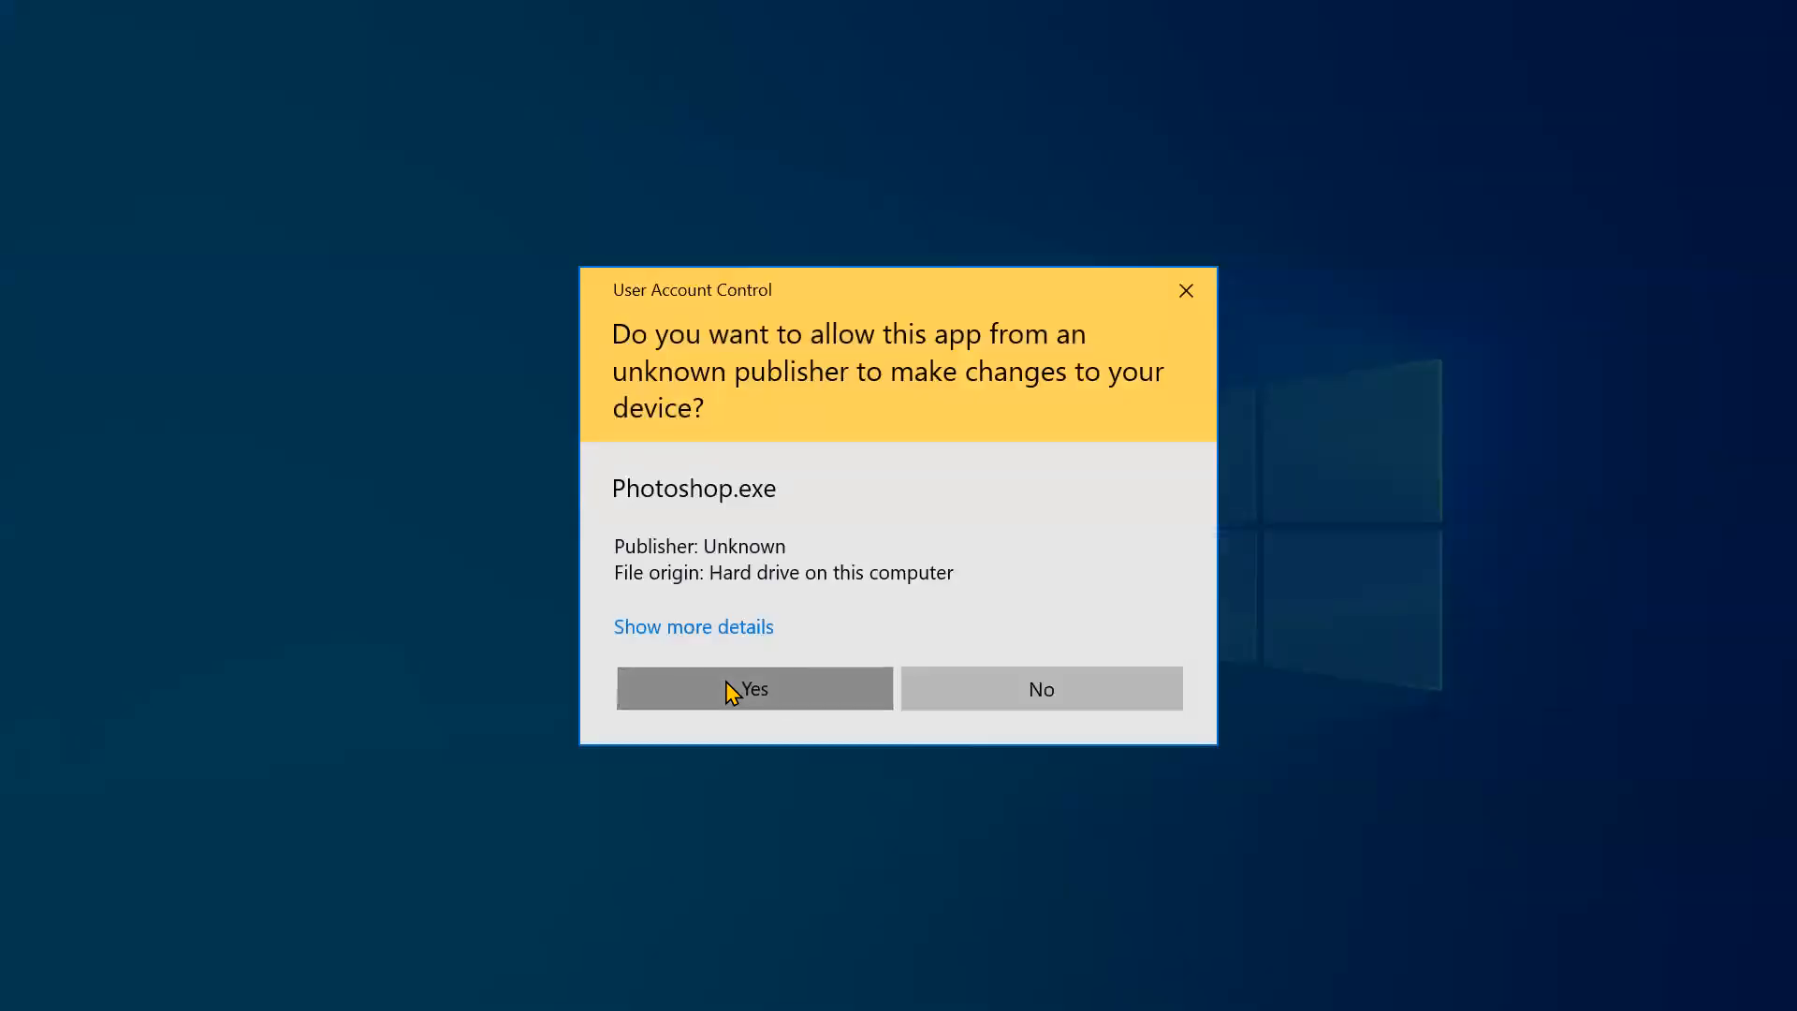
{"action": "left_click", "coordinate": [728, 683]}
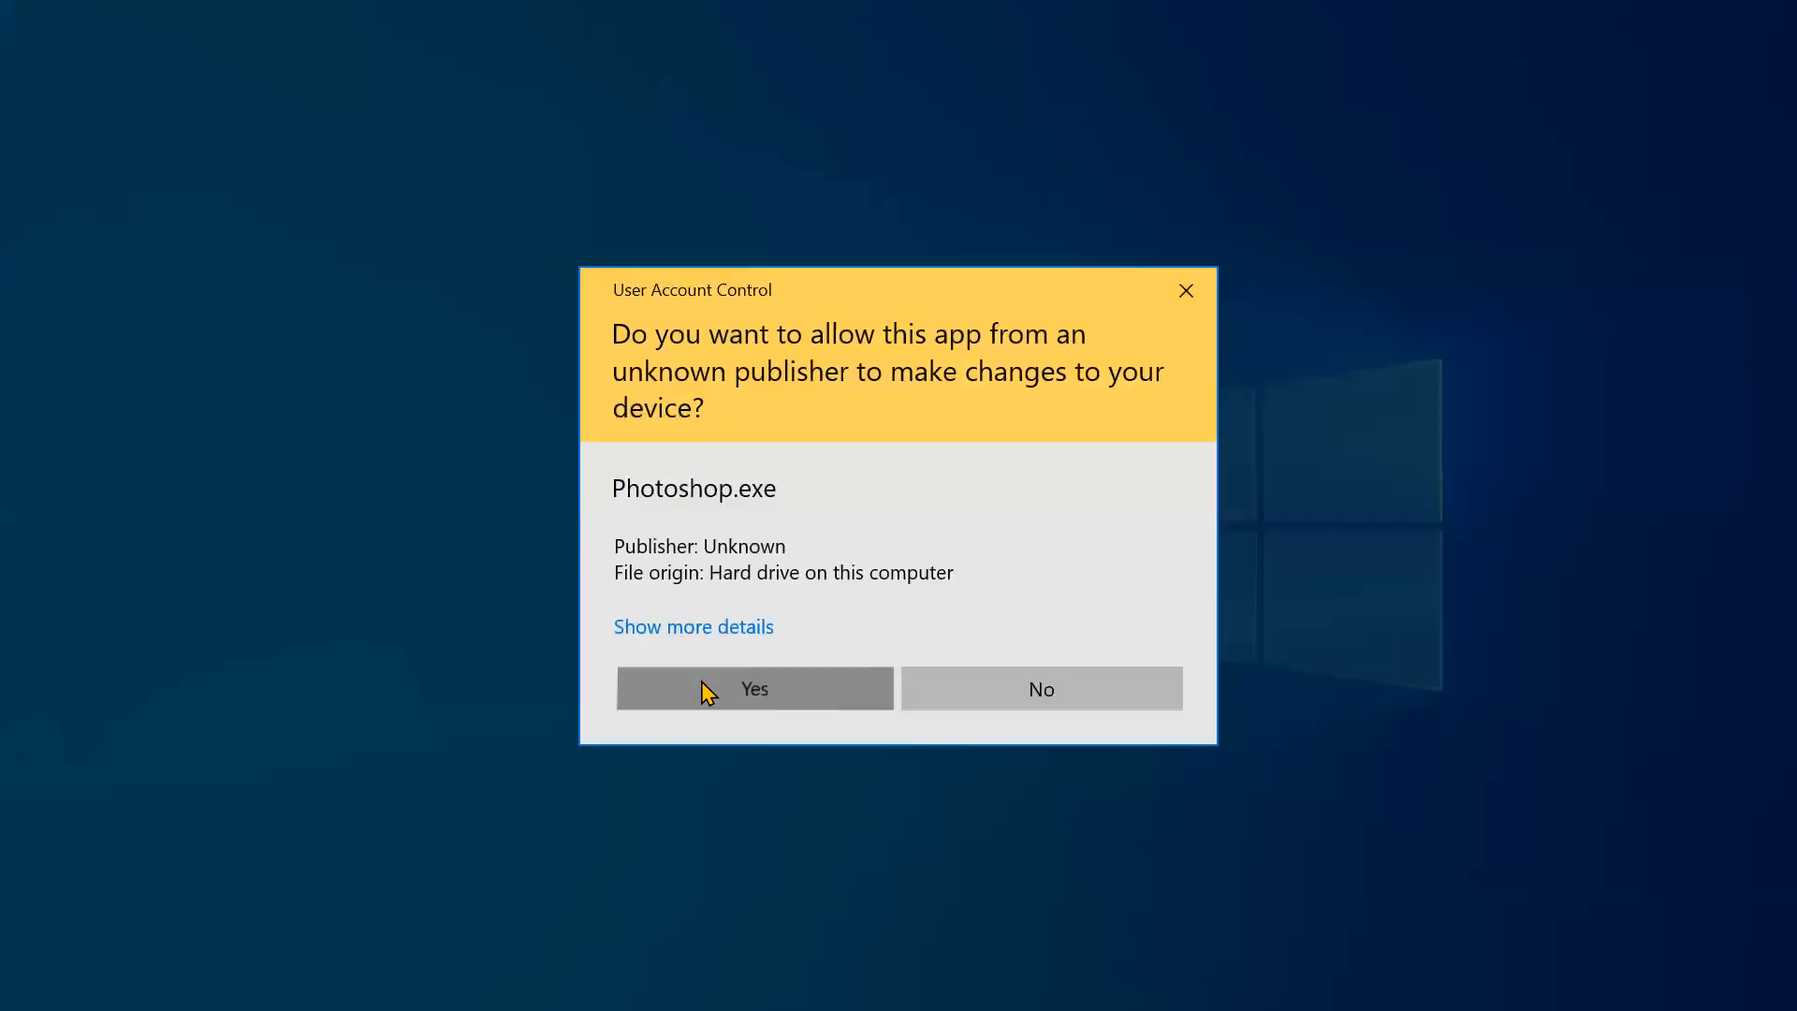
{"action": "left_click", "coordinate": [705, 688]}
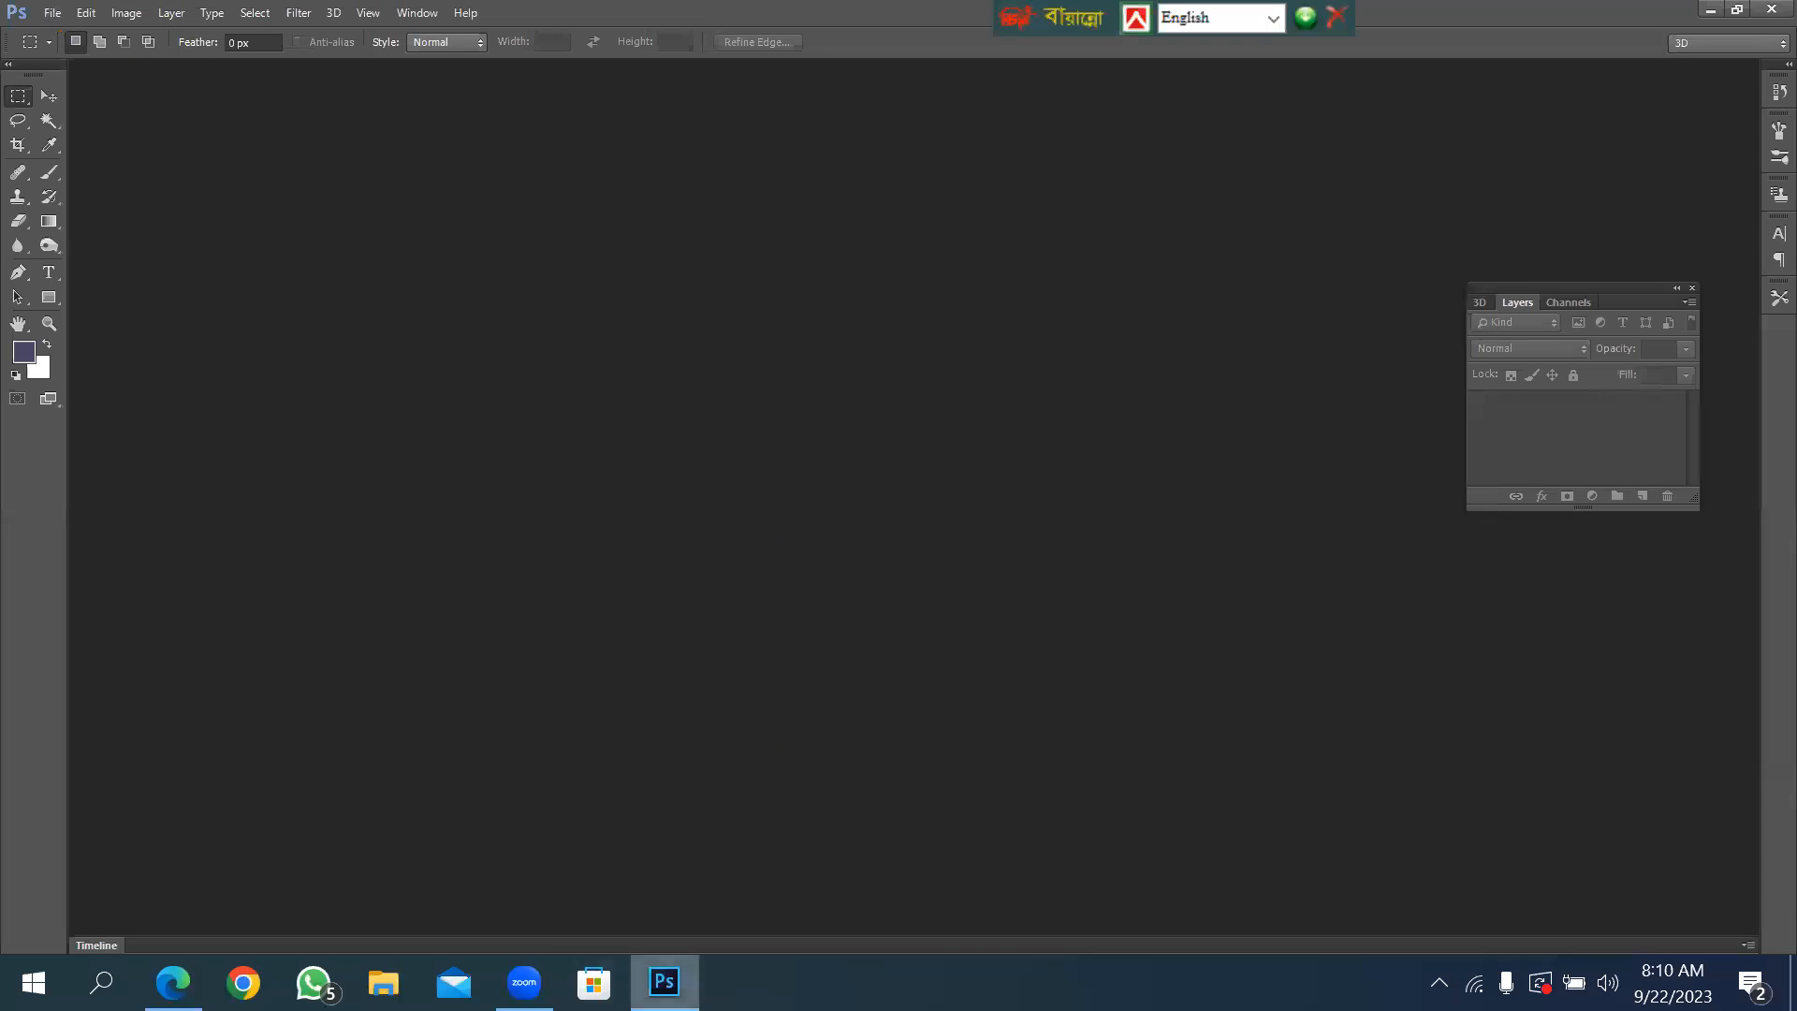
Look through the red business card images in the Downloads folder in the photo viewer.
{"action": "left_click", "coordinate": [664, 980]}
{"action": "double_click", "coordinate": [81, 155]}
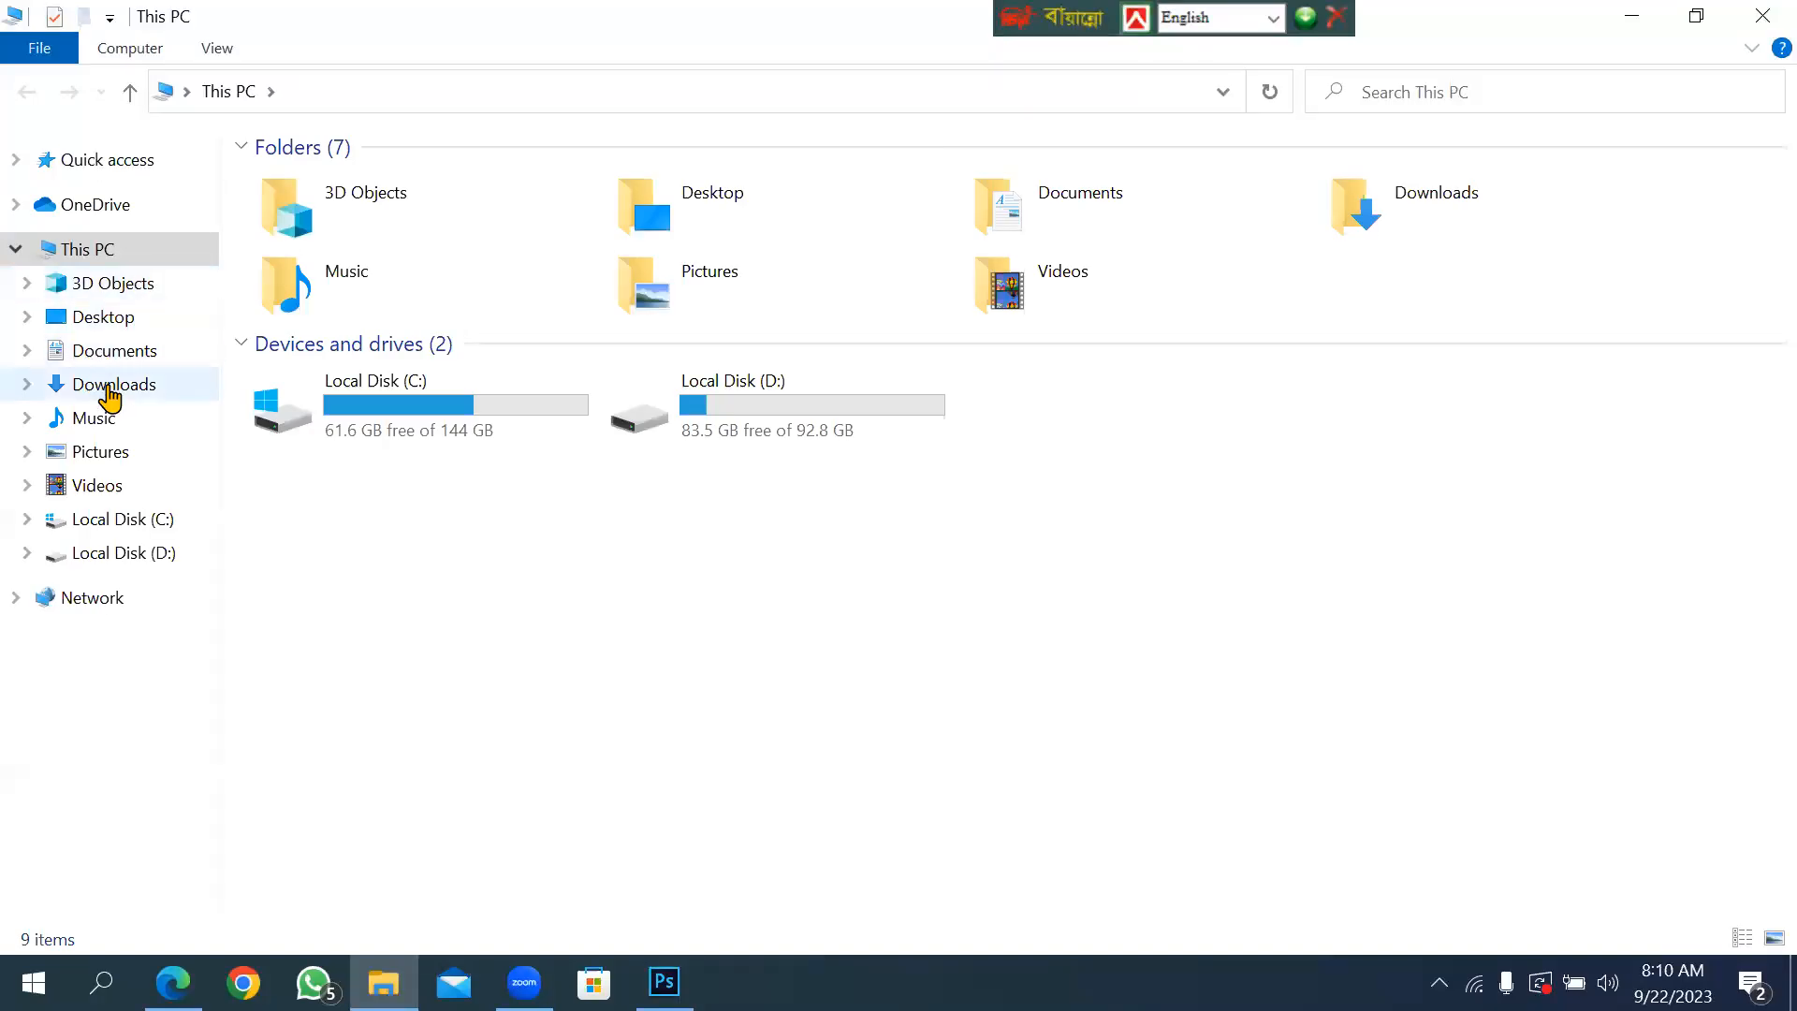
{"action": "left_click", "coordinate": [110, 393]}
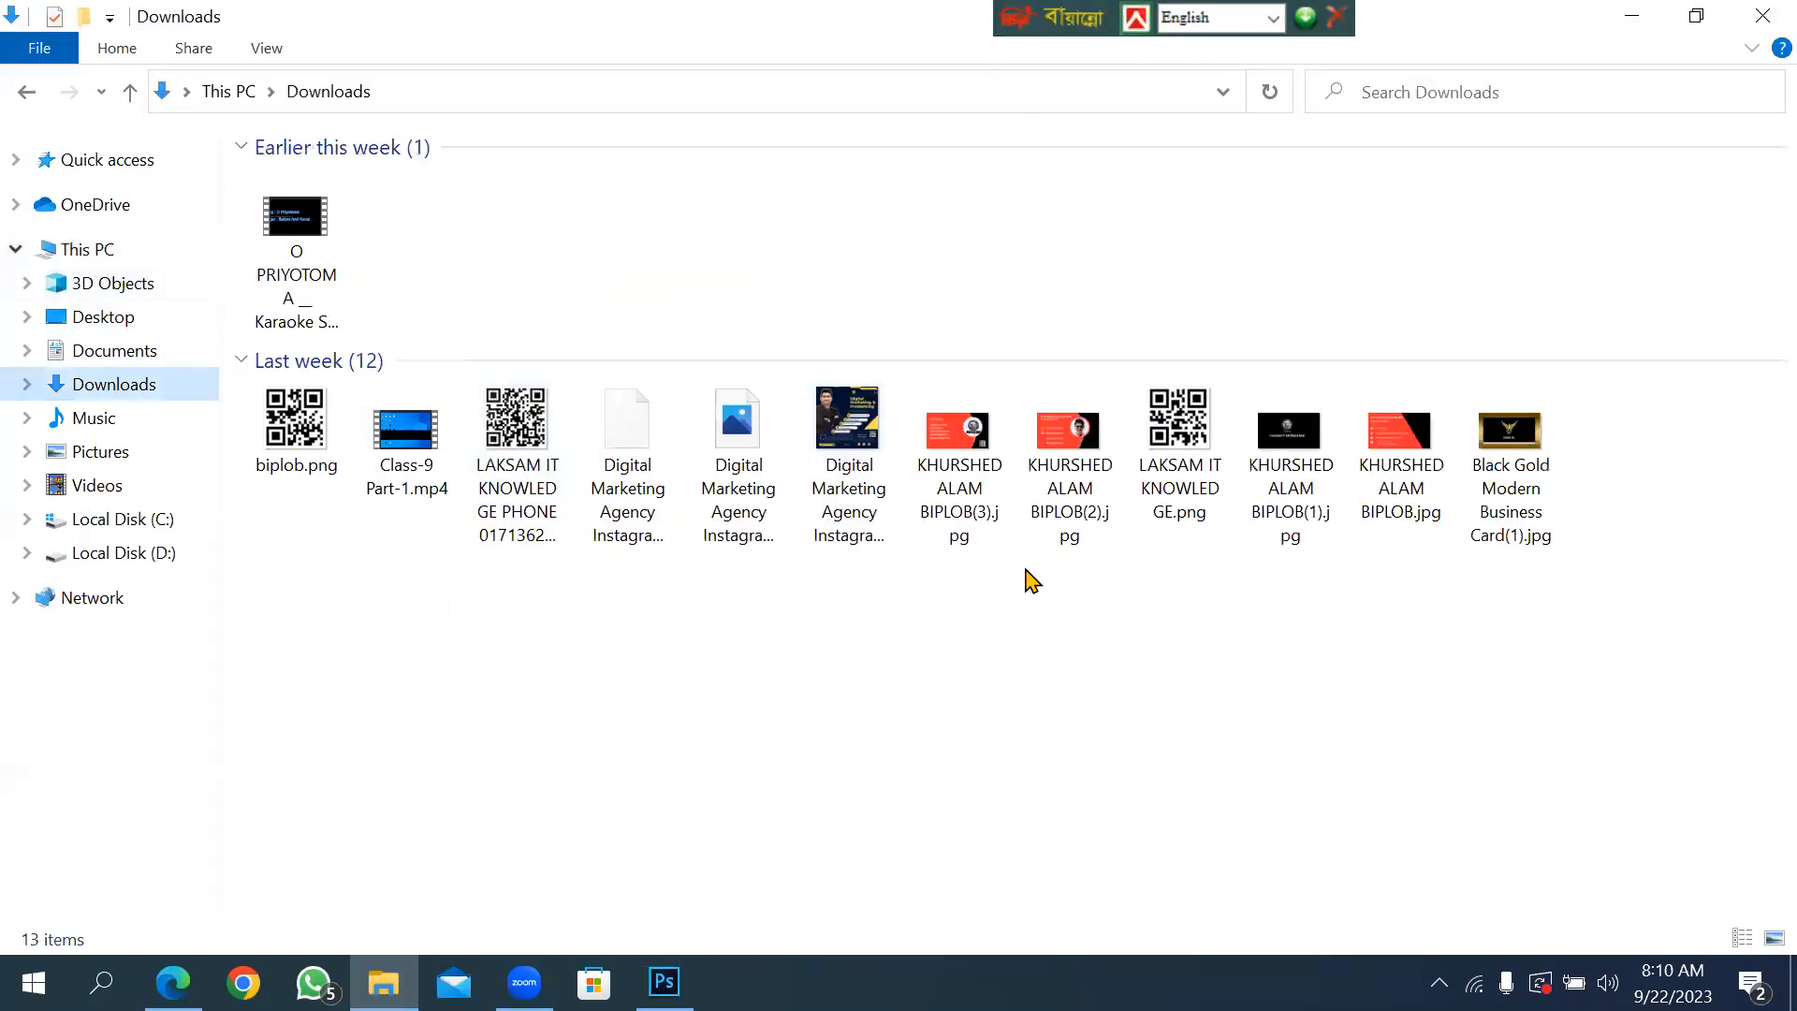
{"action": "double_click", "coordinate": [962, 440]}
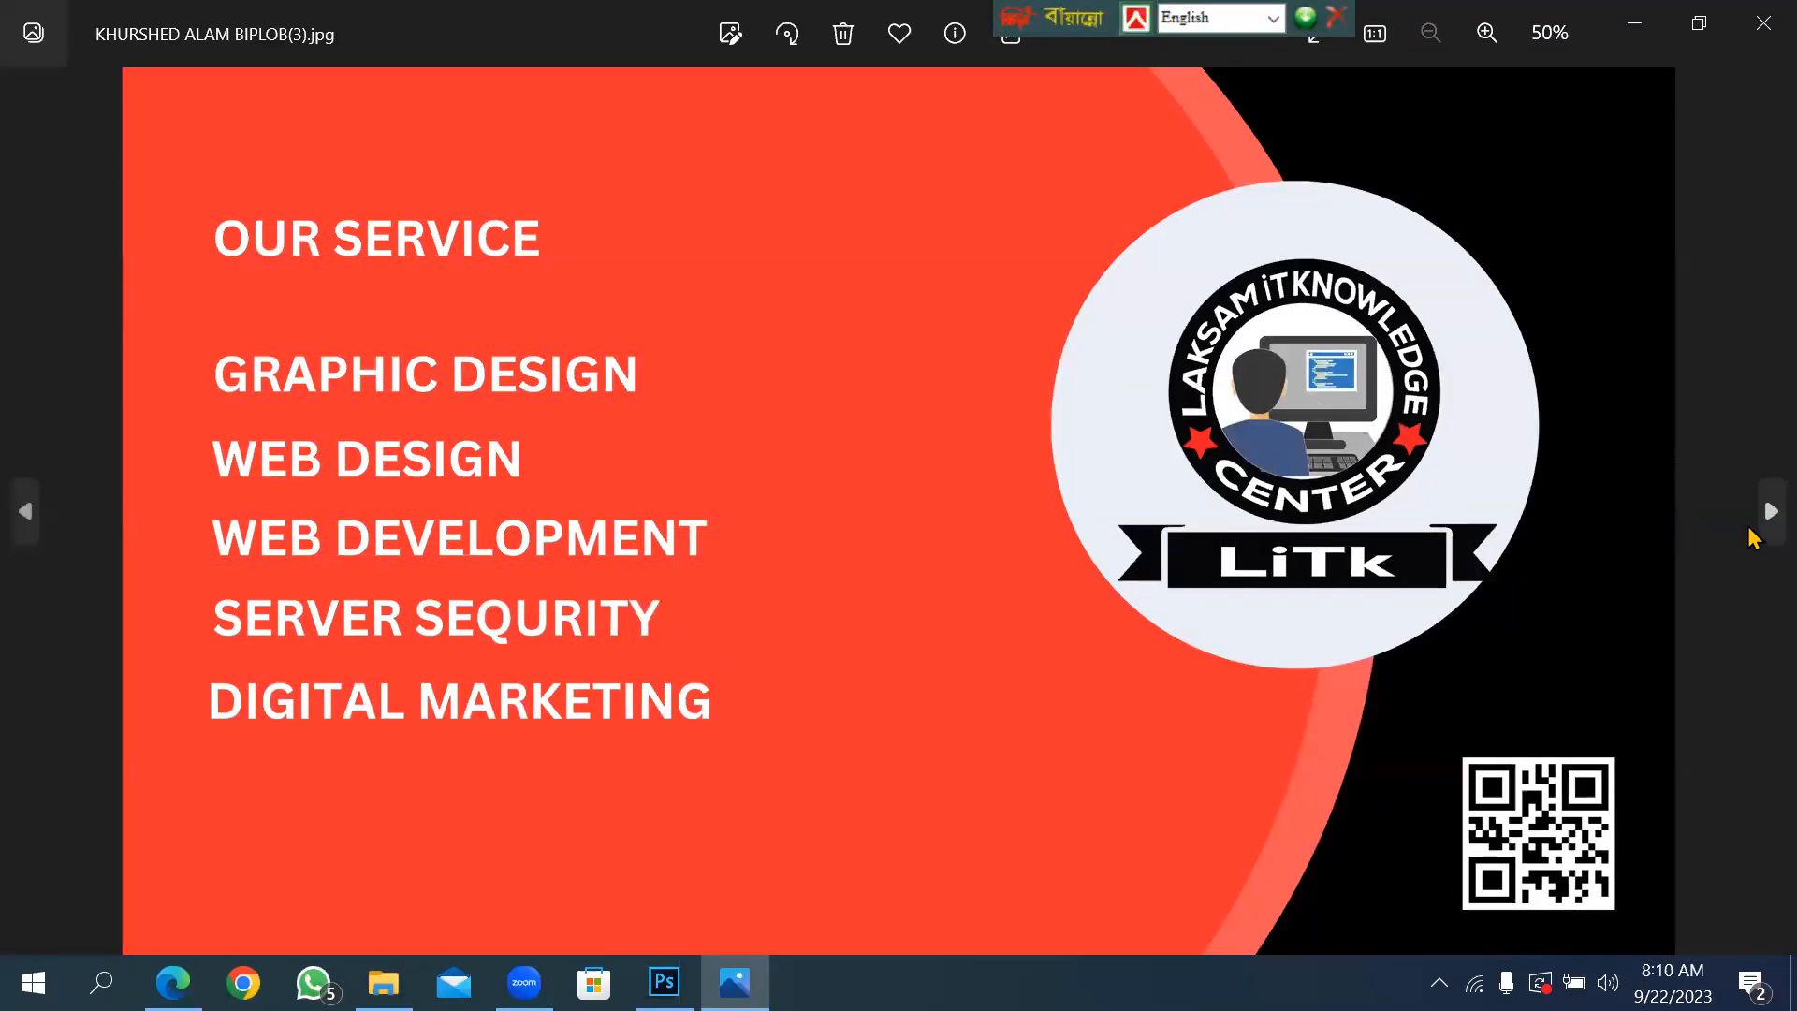
{"action": "left_click", "coordinate": [1758, 521]}
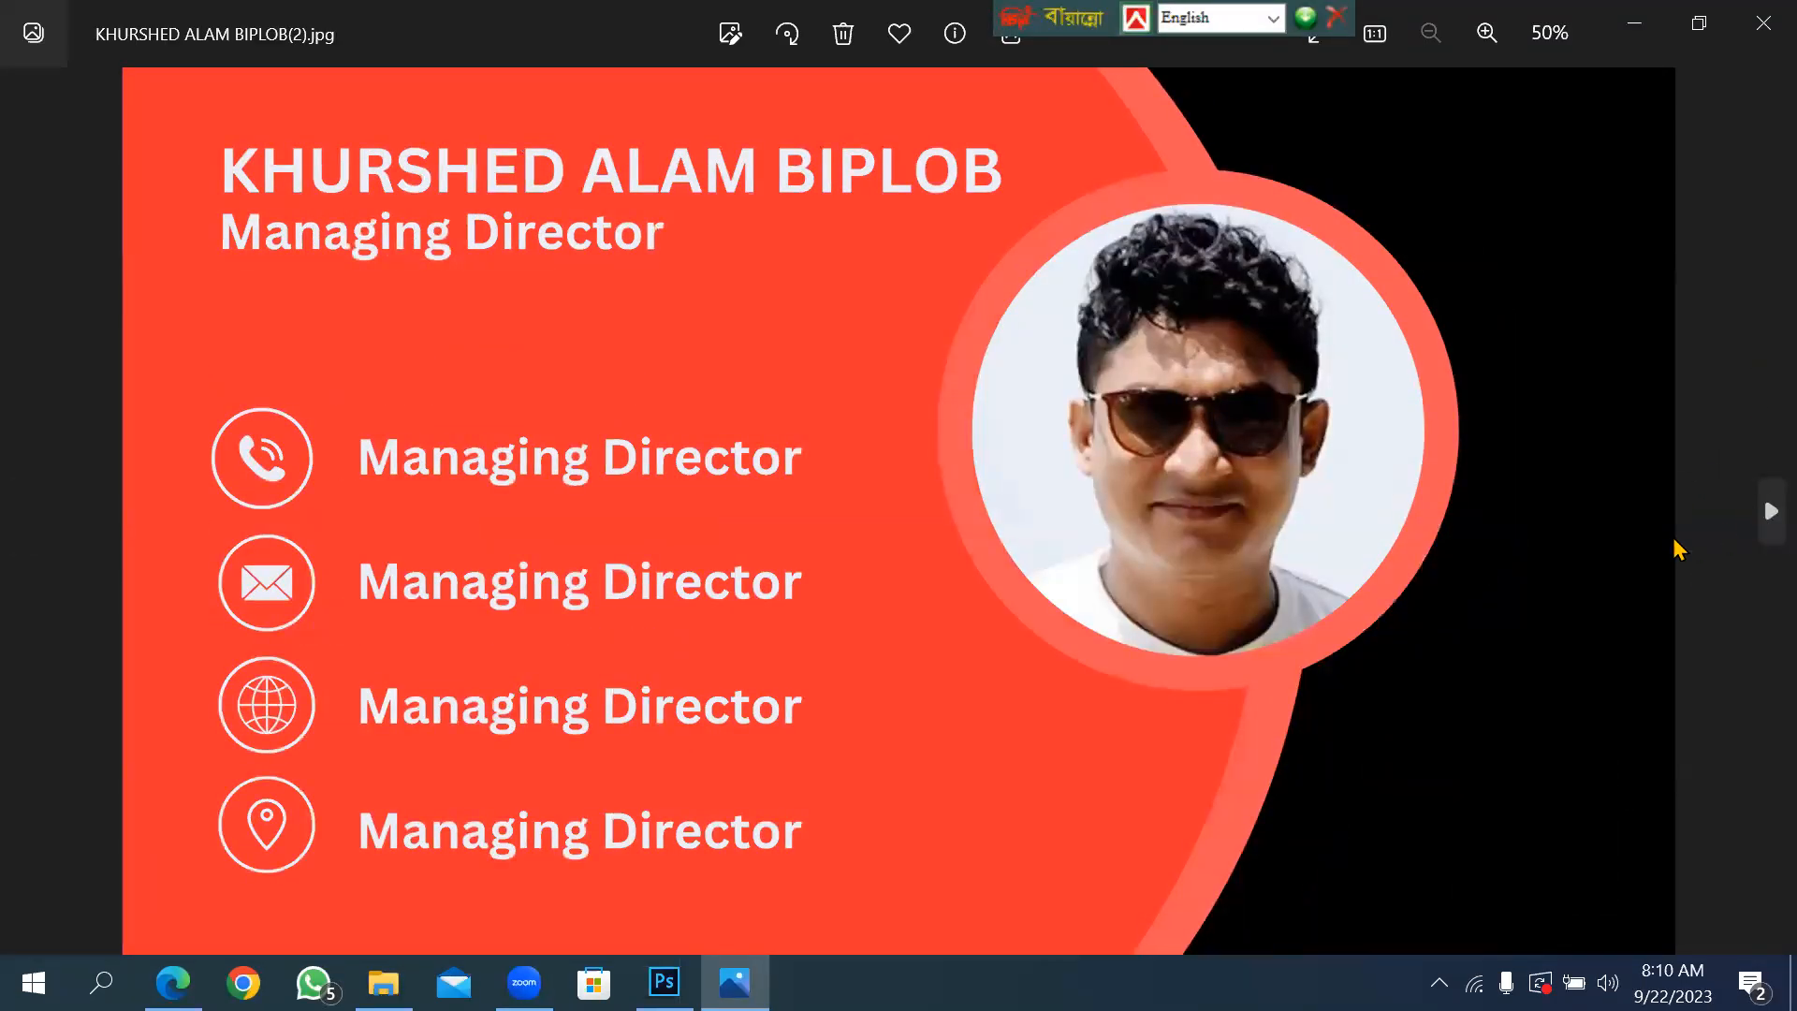
{"action": "left_click", "coordinate": [1764, 510]}
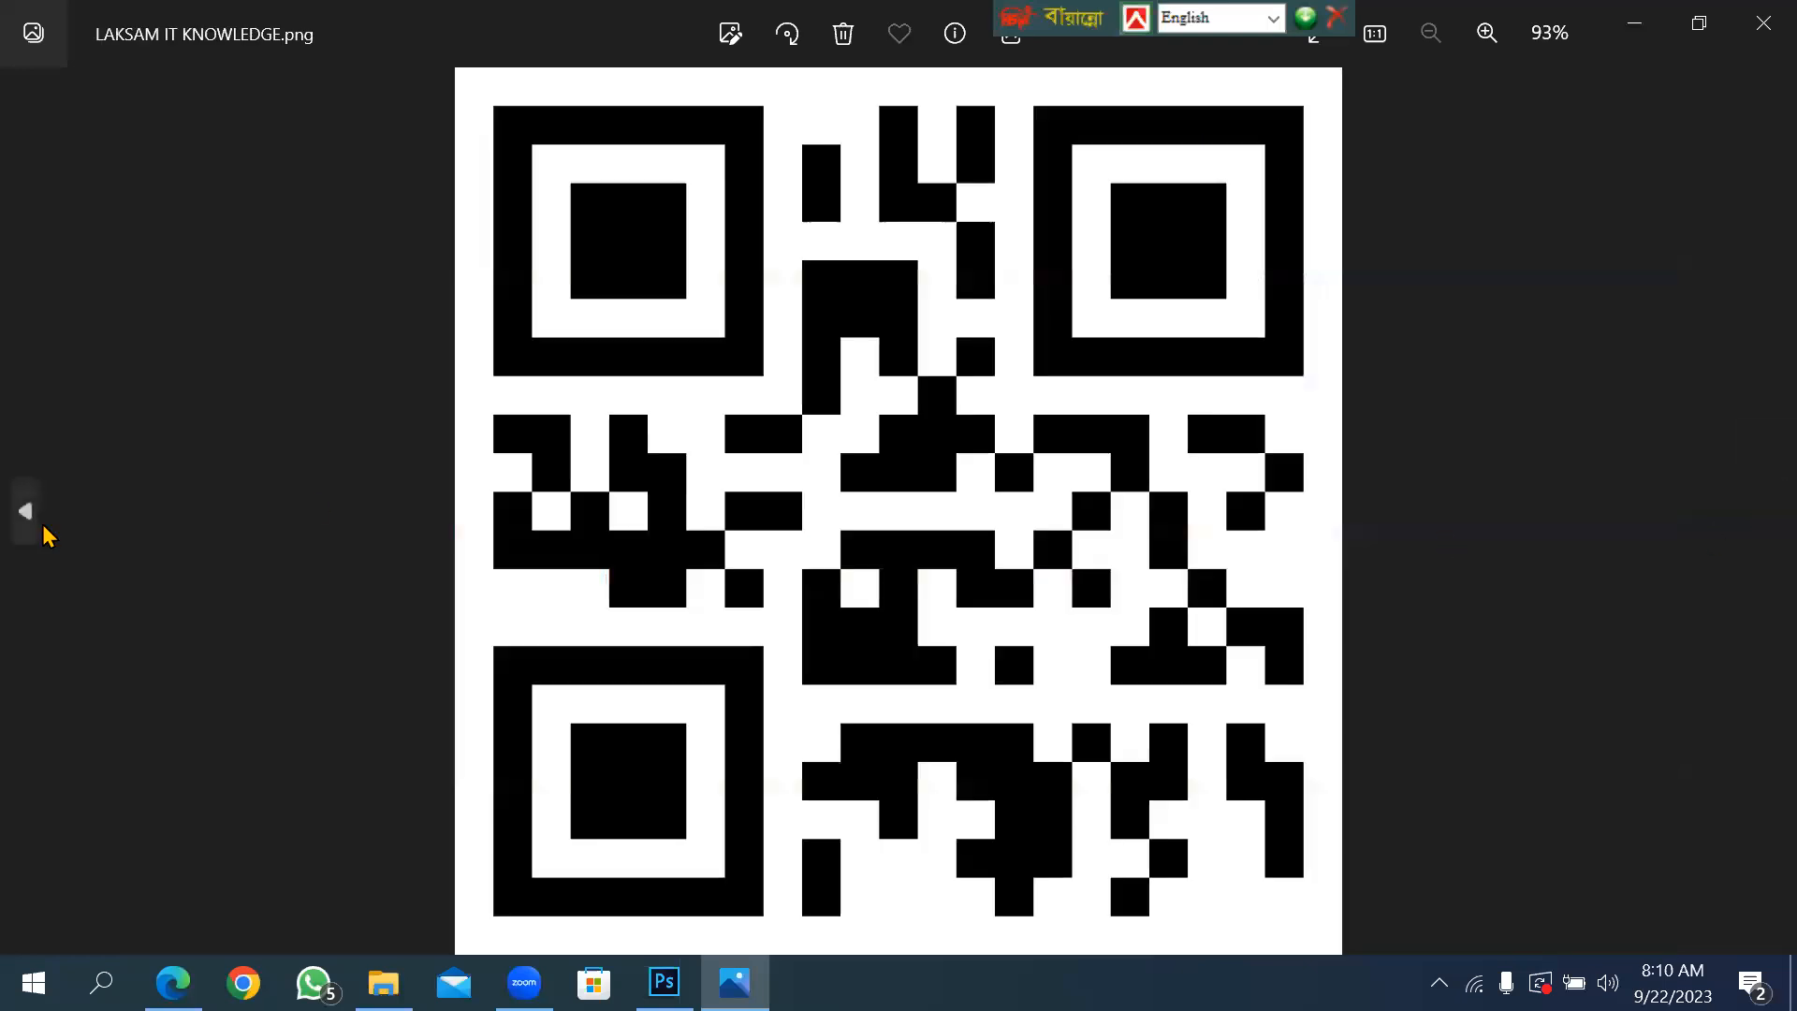
{"action": "left_click", "coordinate": [16, 513]}
{"action": "left_click", "coordinate": [17, 515]}
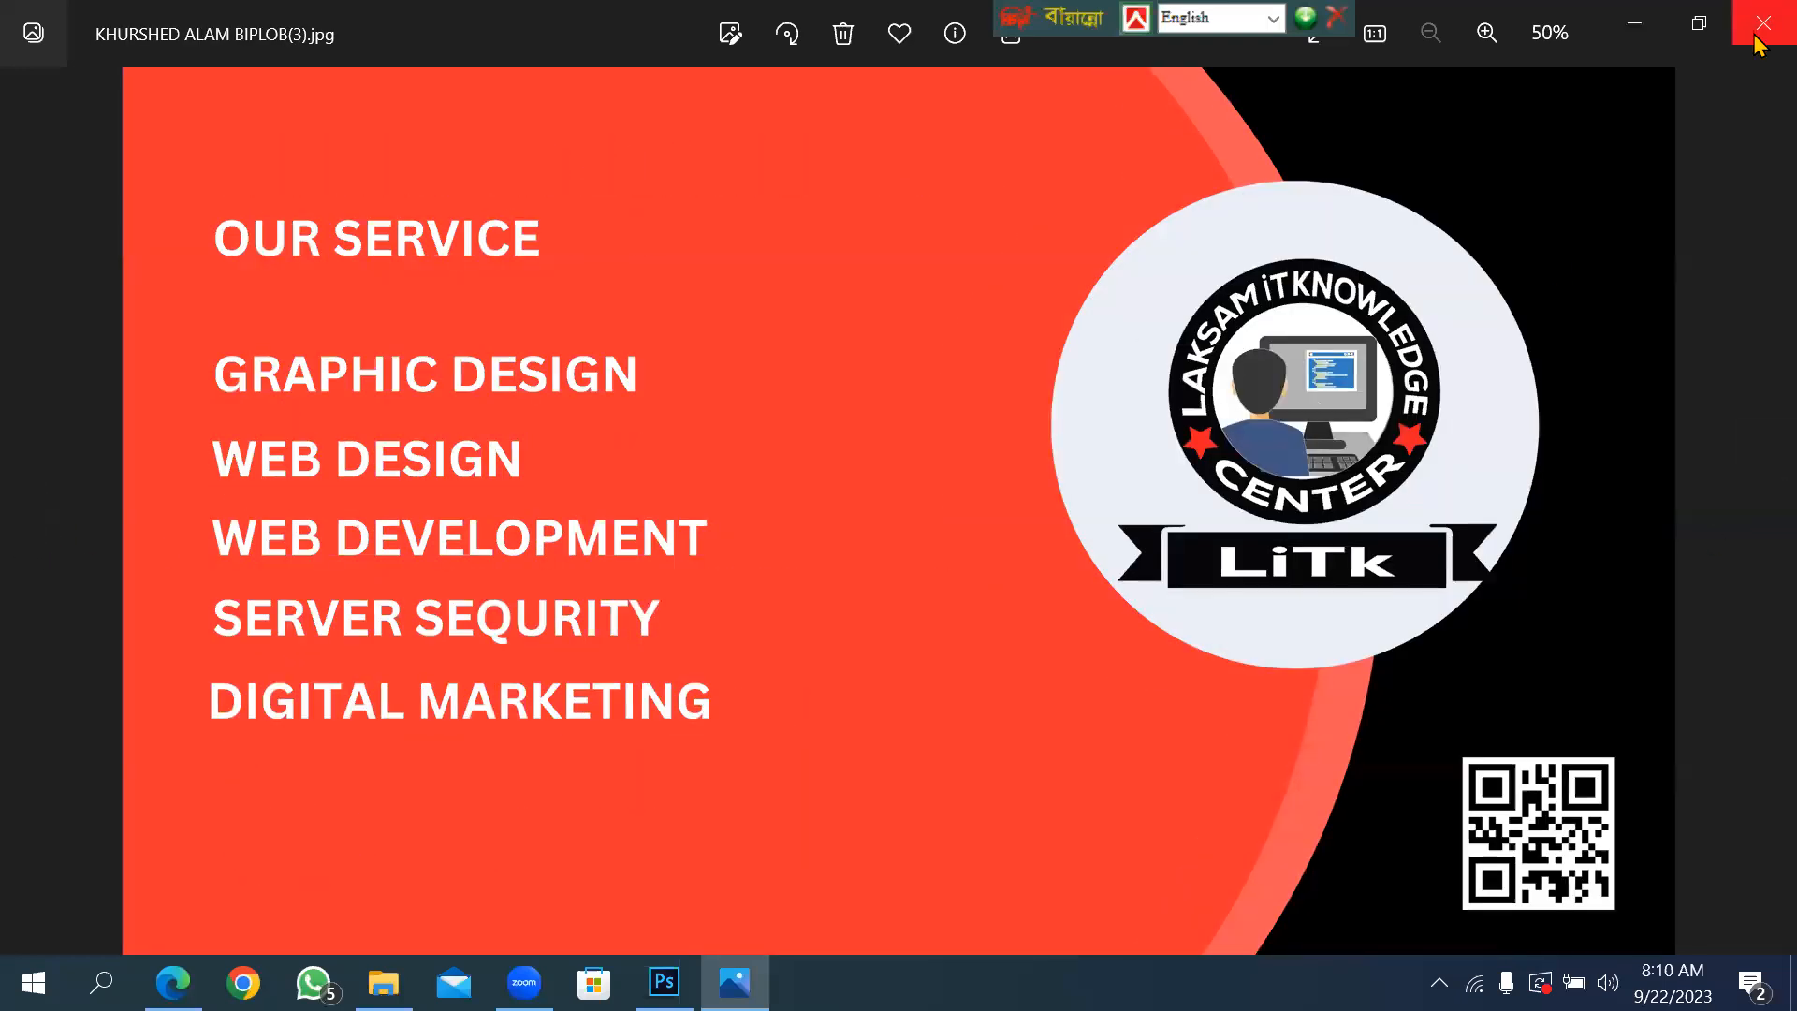
{"action": "left_click", "coordinate": [1760, 37]}
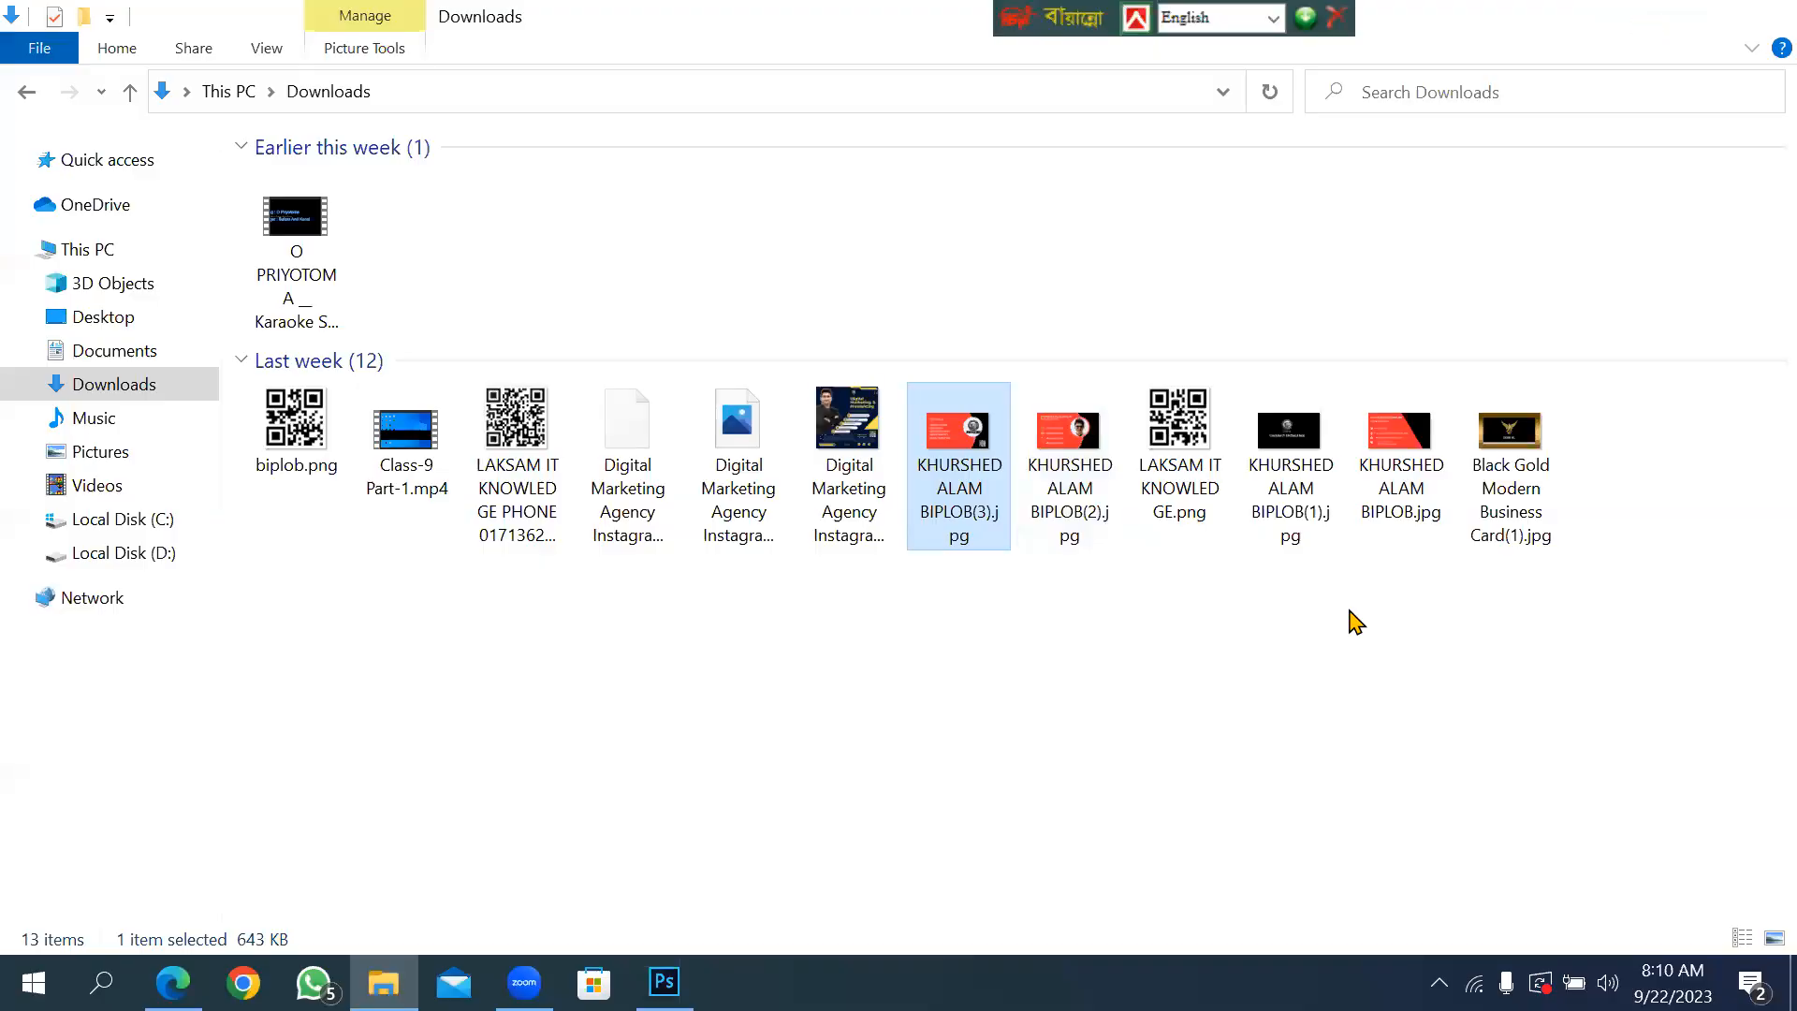
{"action": "key", "text": "super+d"}
{"action": "left_click", "coordinate": [697, 964]}
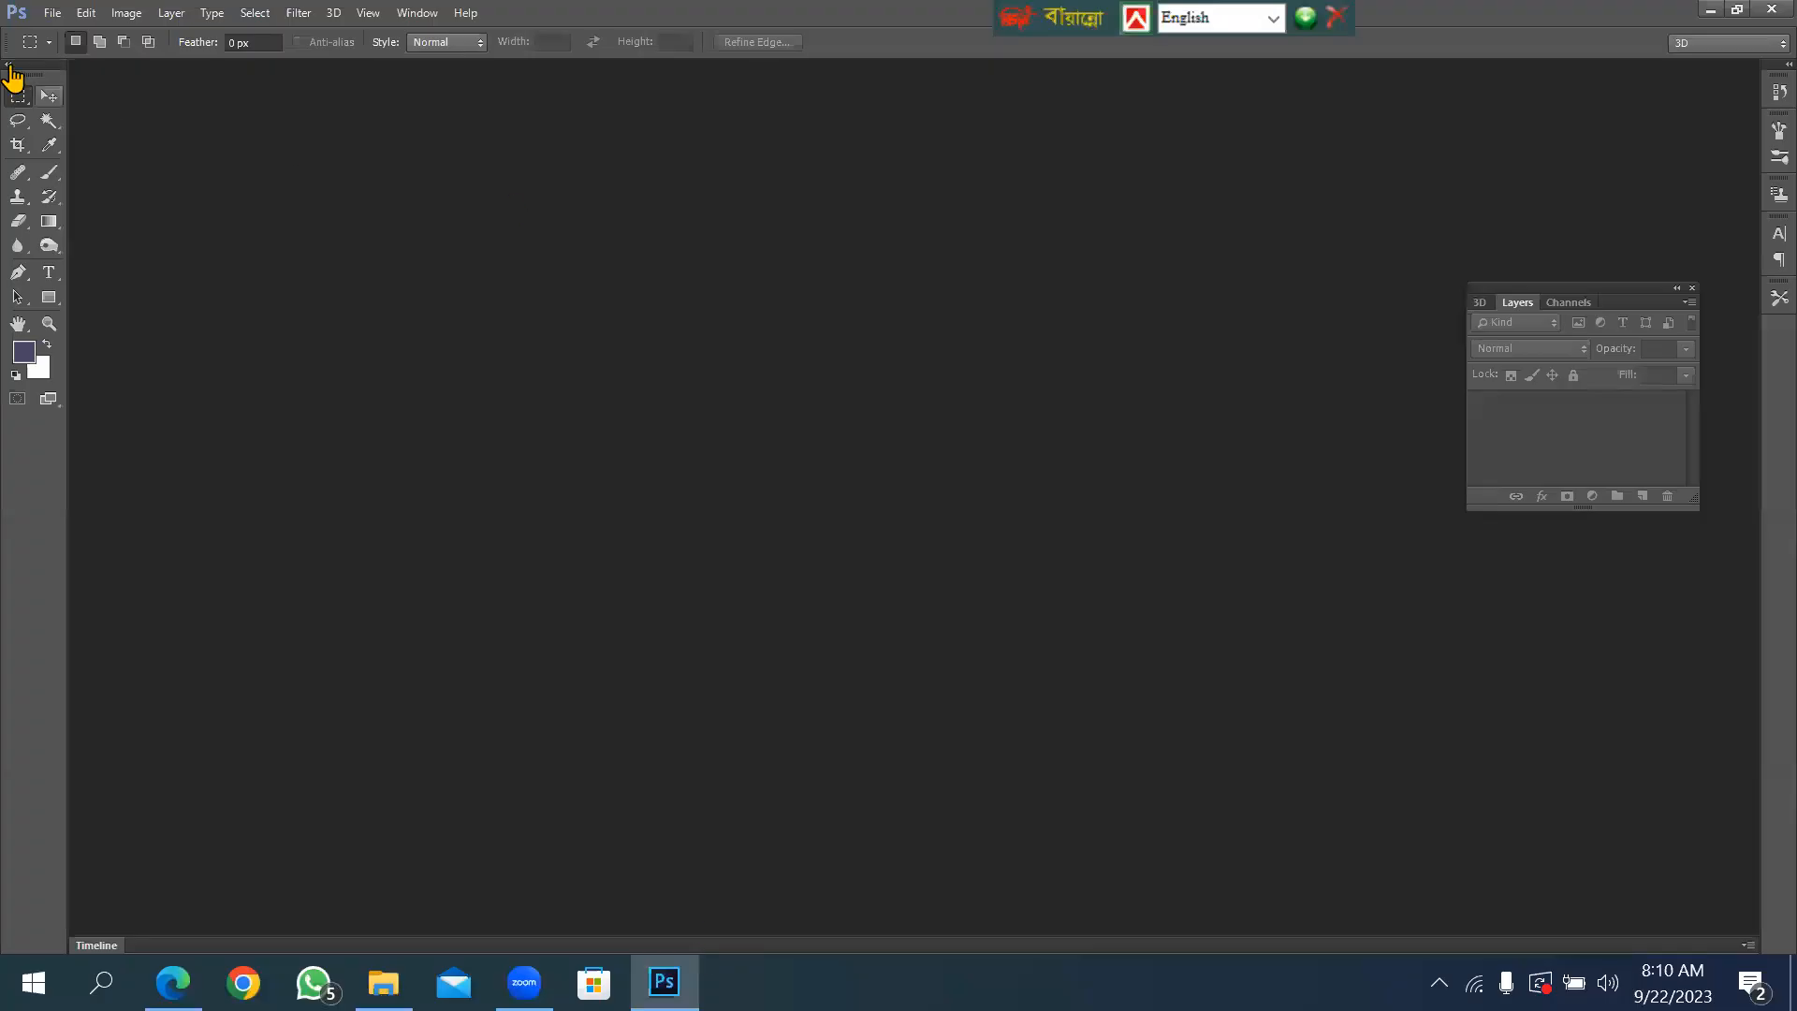
{"action": "left_click", "coordinate": [53, 13]}
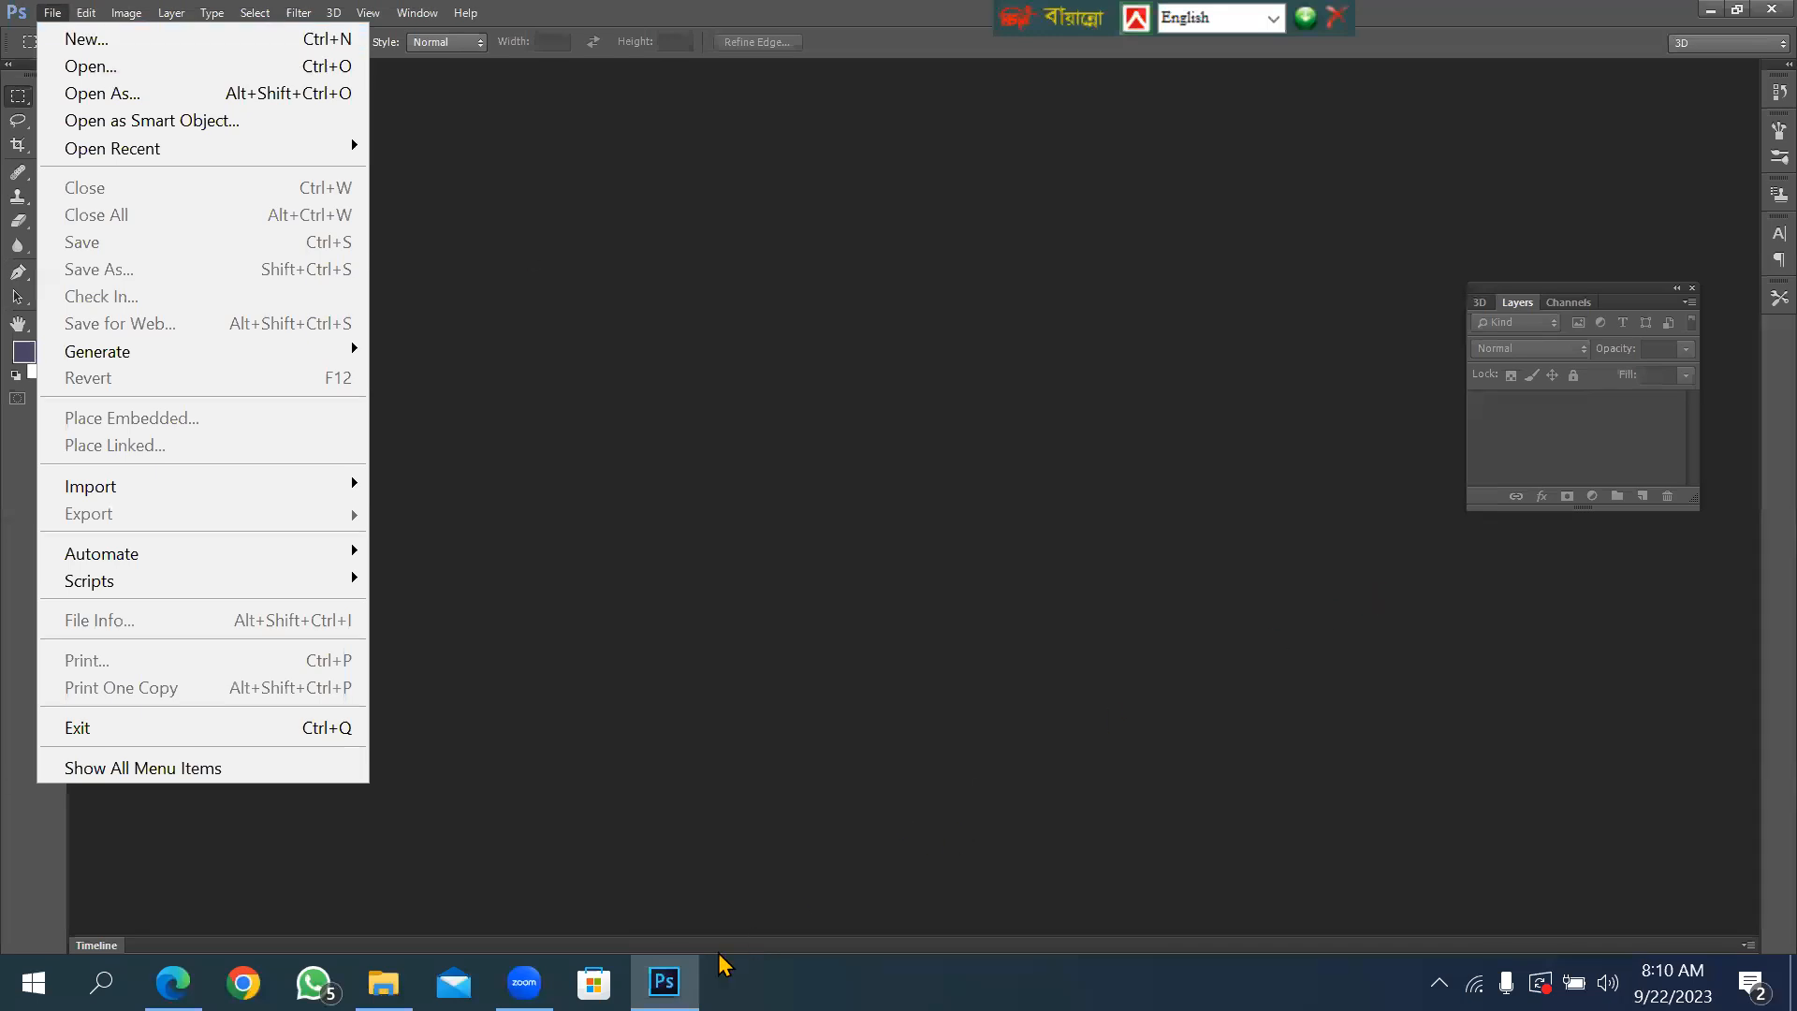
{"action": "left_click", "coordinate": [666, 980]}
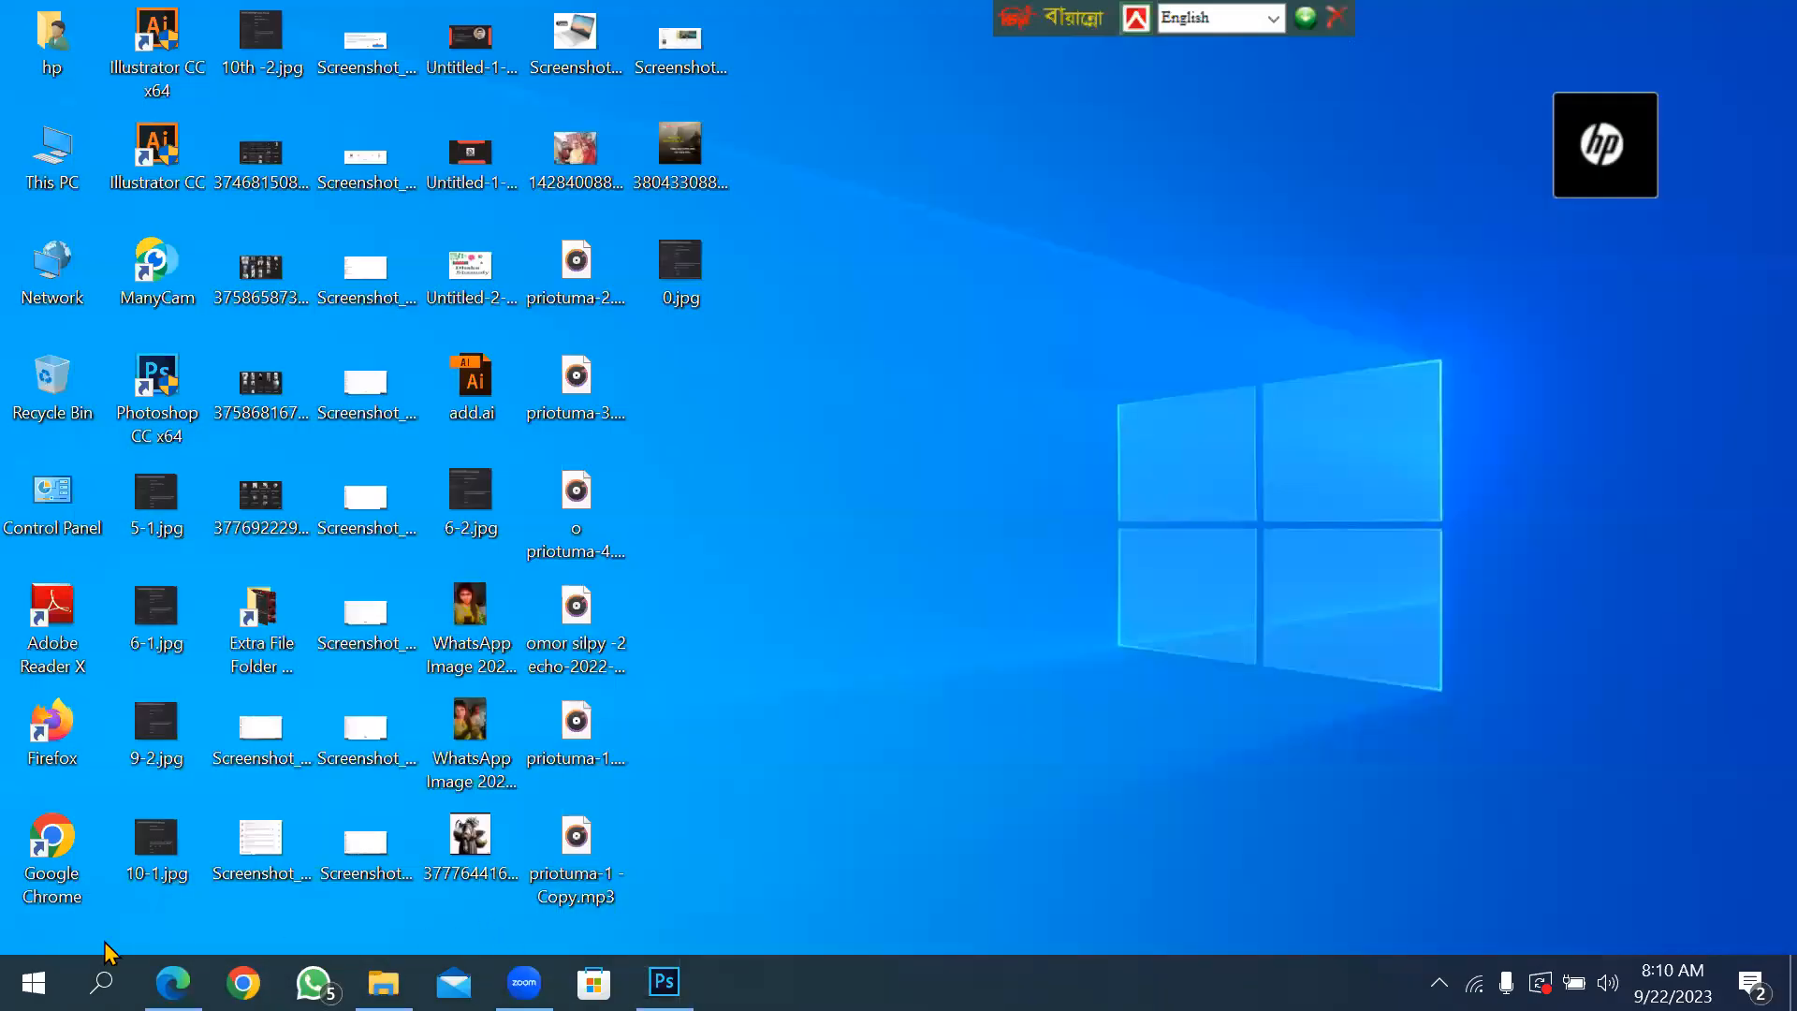
Switch to Edge, open Google in a new tab and search for "mockup background picture".
{"action": "left_click", "coordinate": [174, 982]}
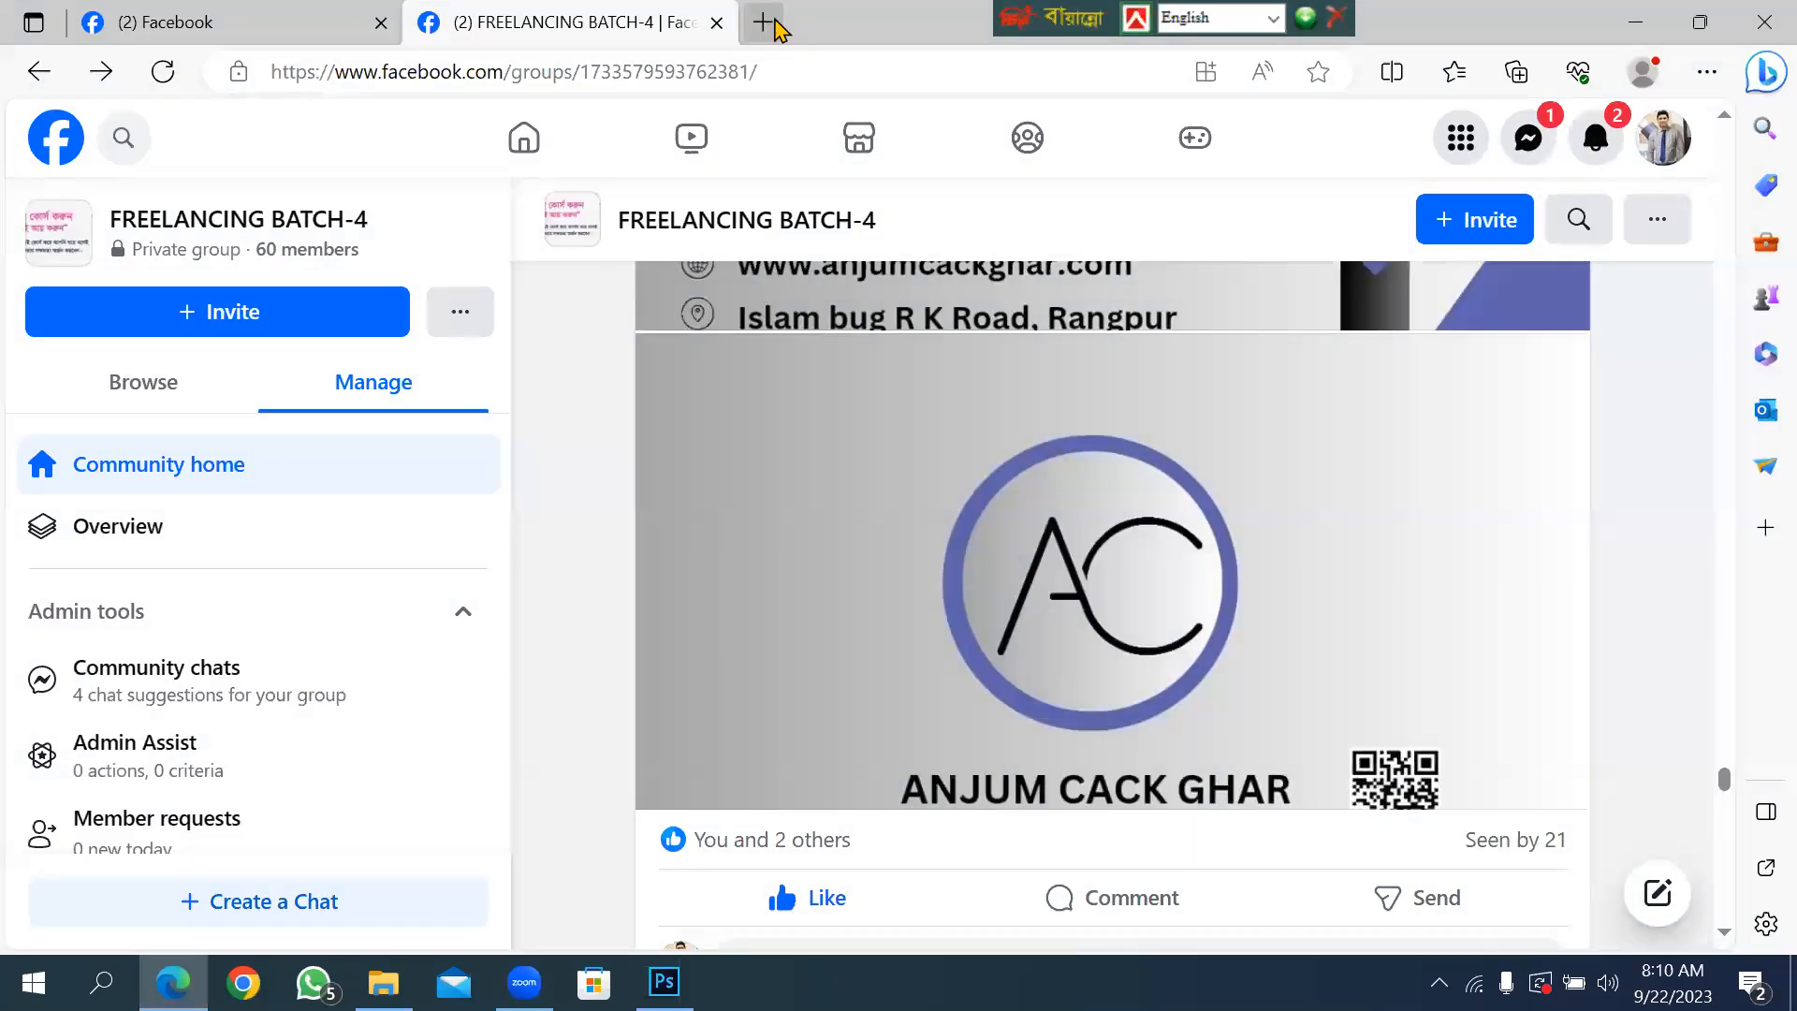
{"action": "left_click", "coordinate": [760, 27]}
{"action": "type", "text": "goo"}
{"action": "key", "text": "Return"}
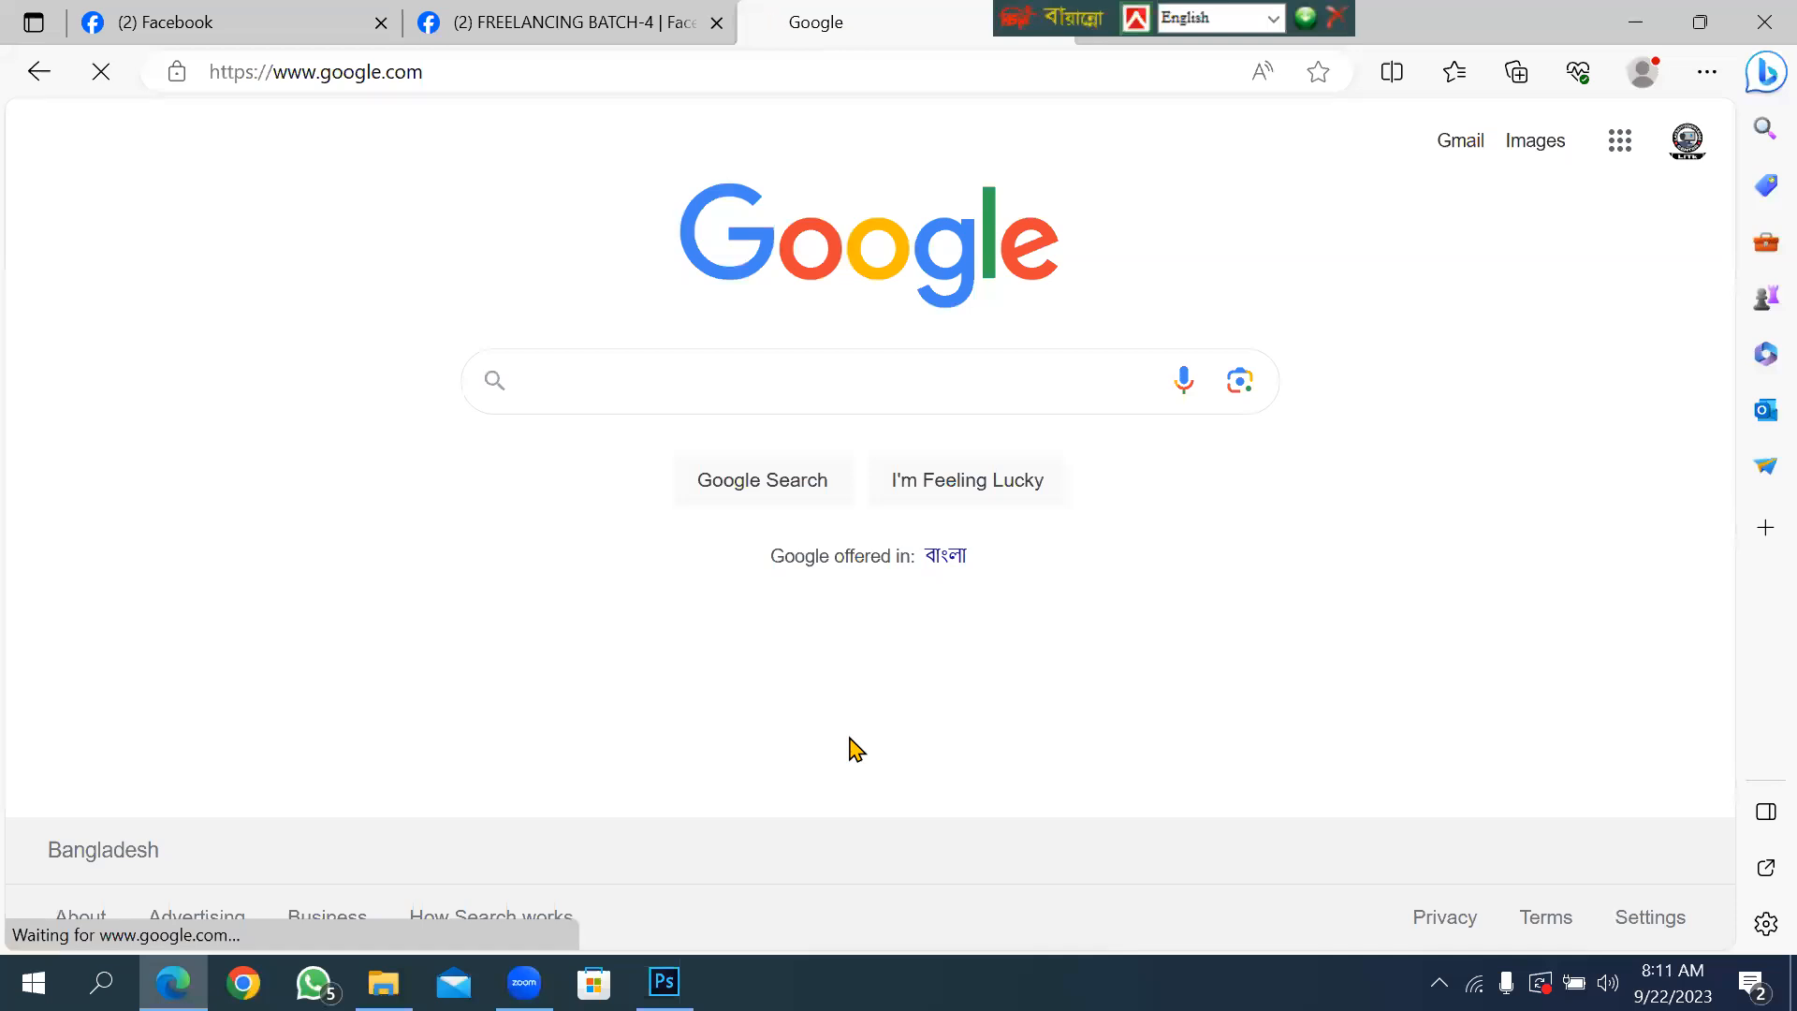
{"action": "type", "text": "mokup background pic"}
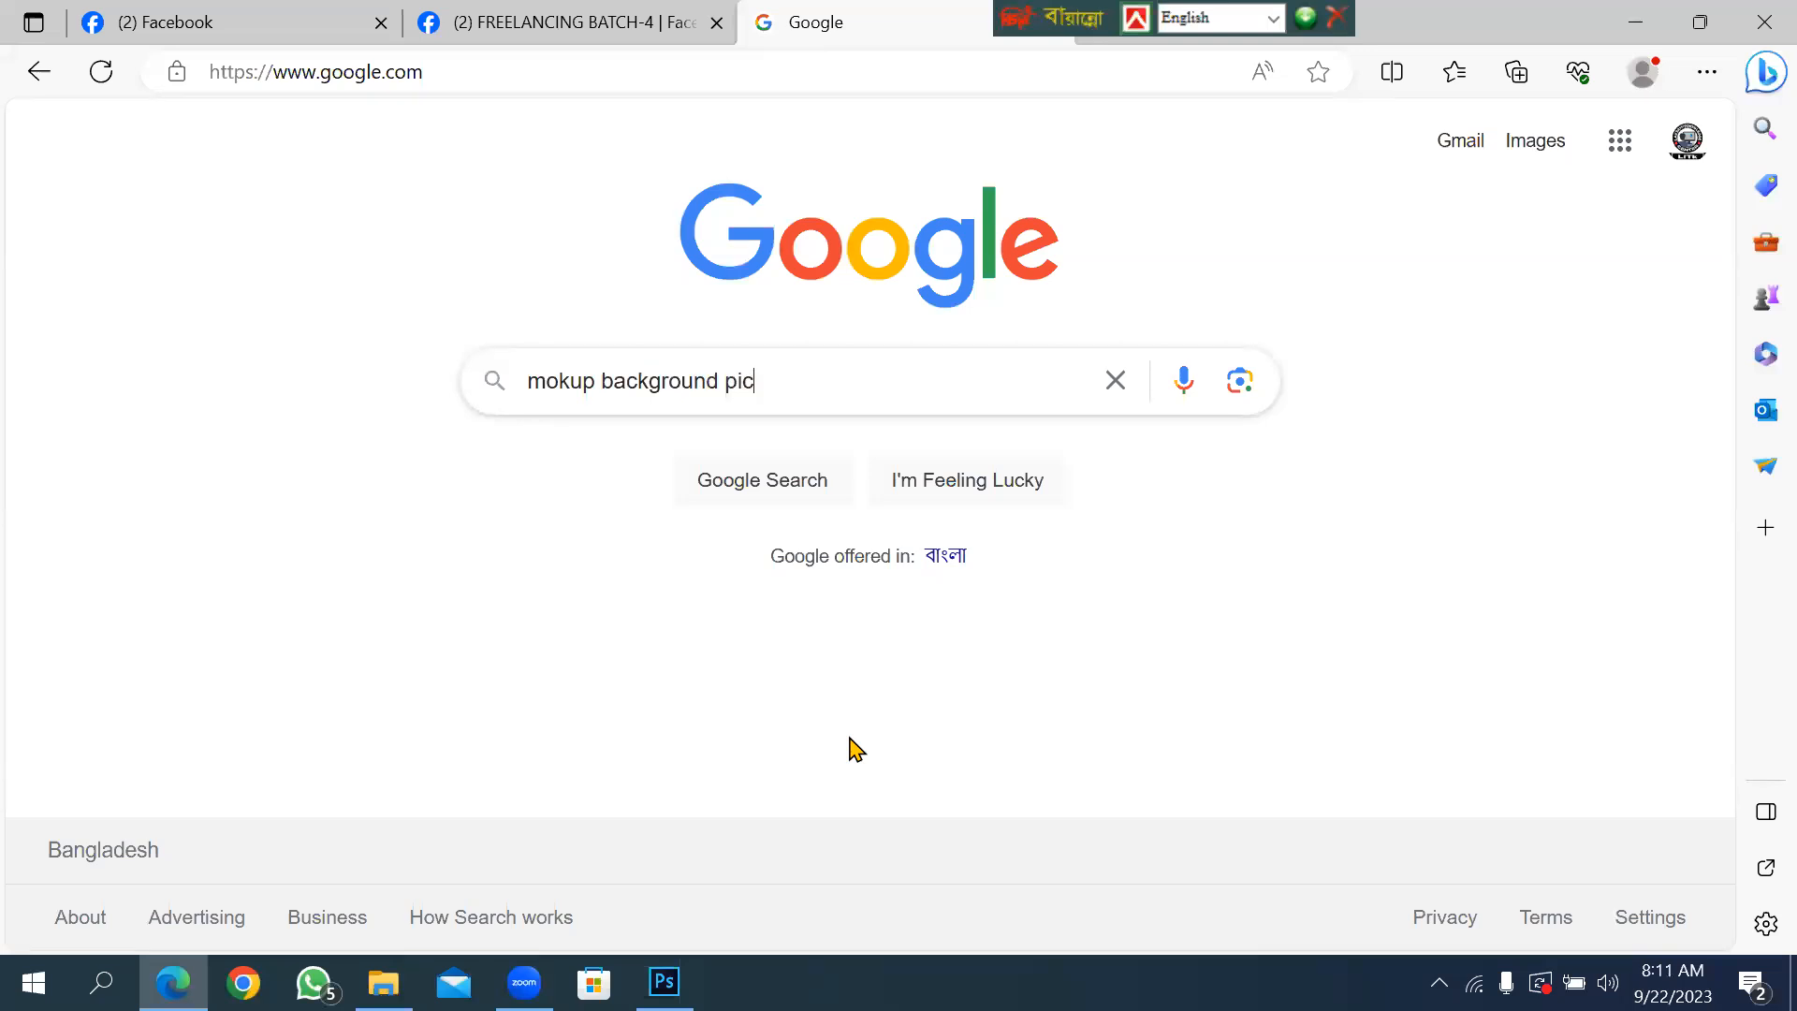
{"action": "key", "text": "Return"}
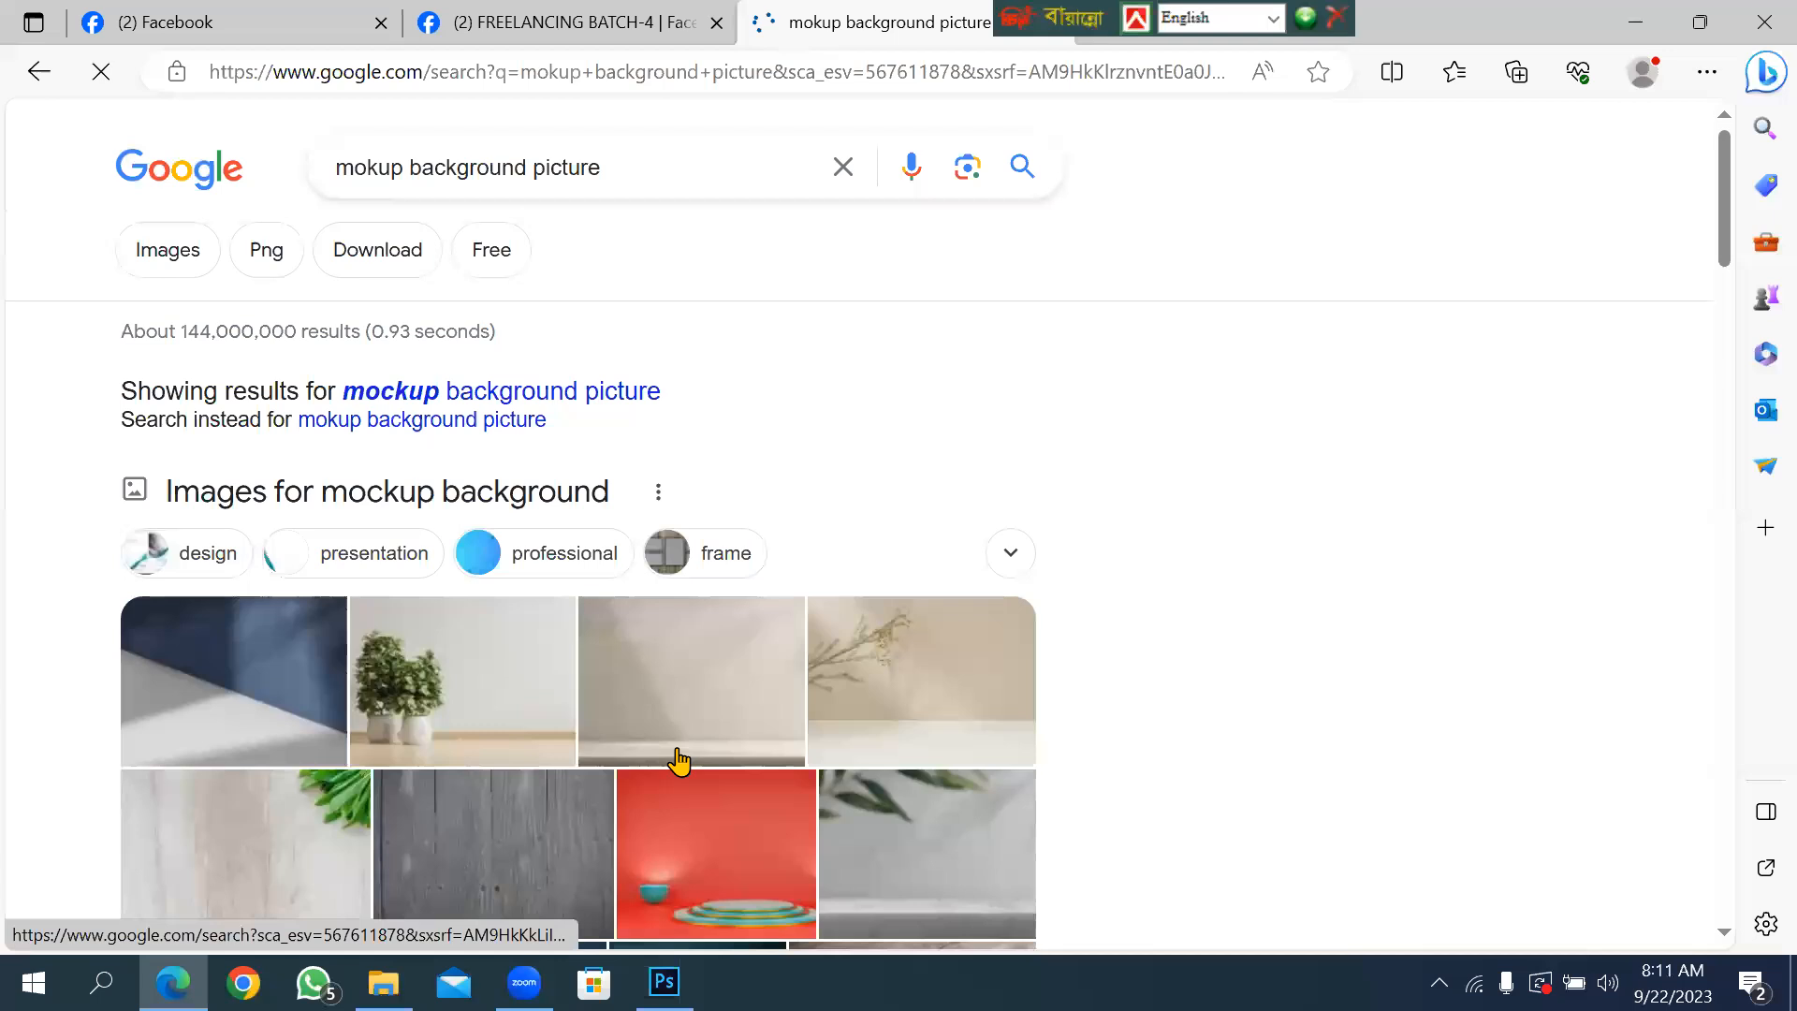
{"action": "left_click", "coordinate": [469, 390]}
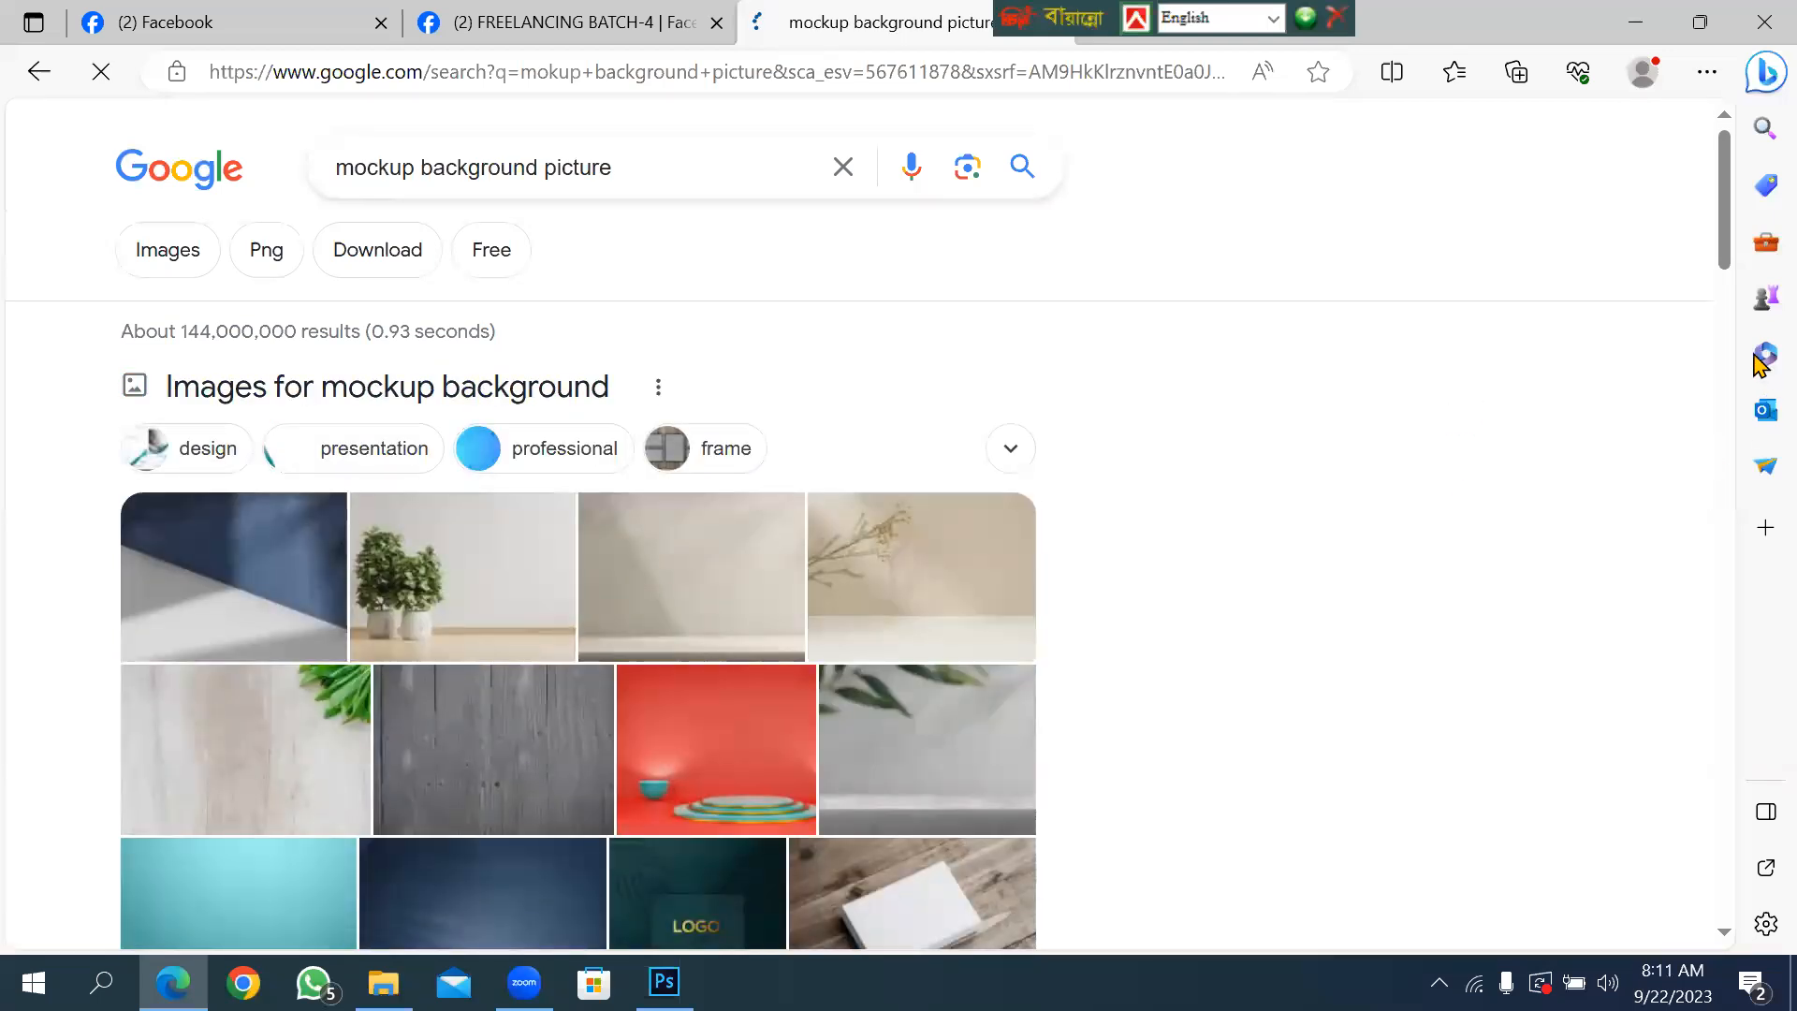
Browse the image results for the mockup background and preview the dark blue logo mockup image from Pinterest.
{"action": "scroll", "coordinate": [1729, 299], "scroll_direction": "down", "scroll_amount": 3}
{"action": "left_click_drag", "start_coordinate": [1736, 344], "coordinate": [1733, 262]}
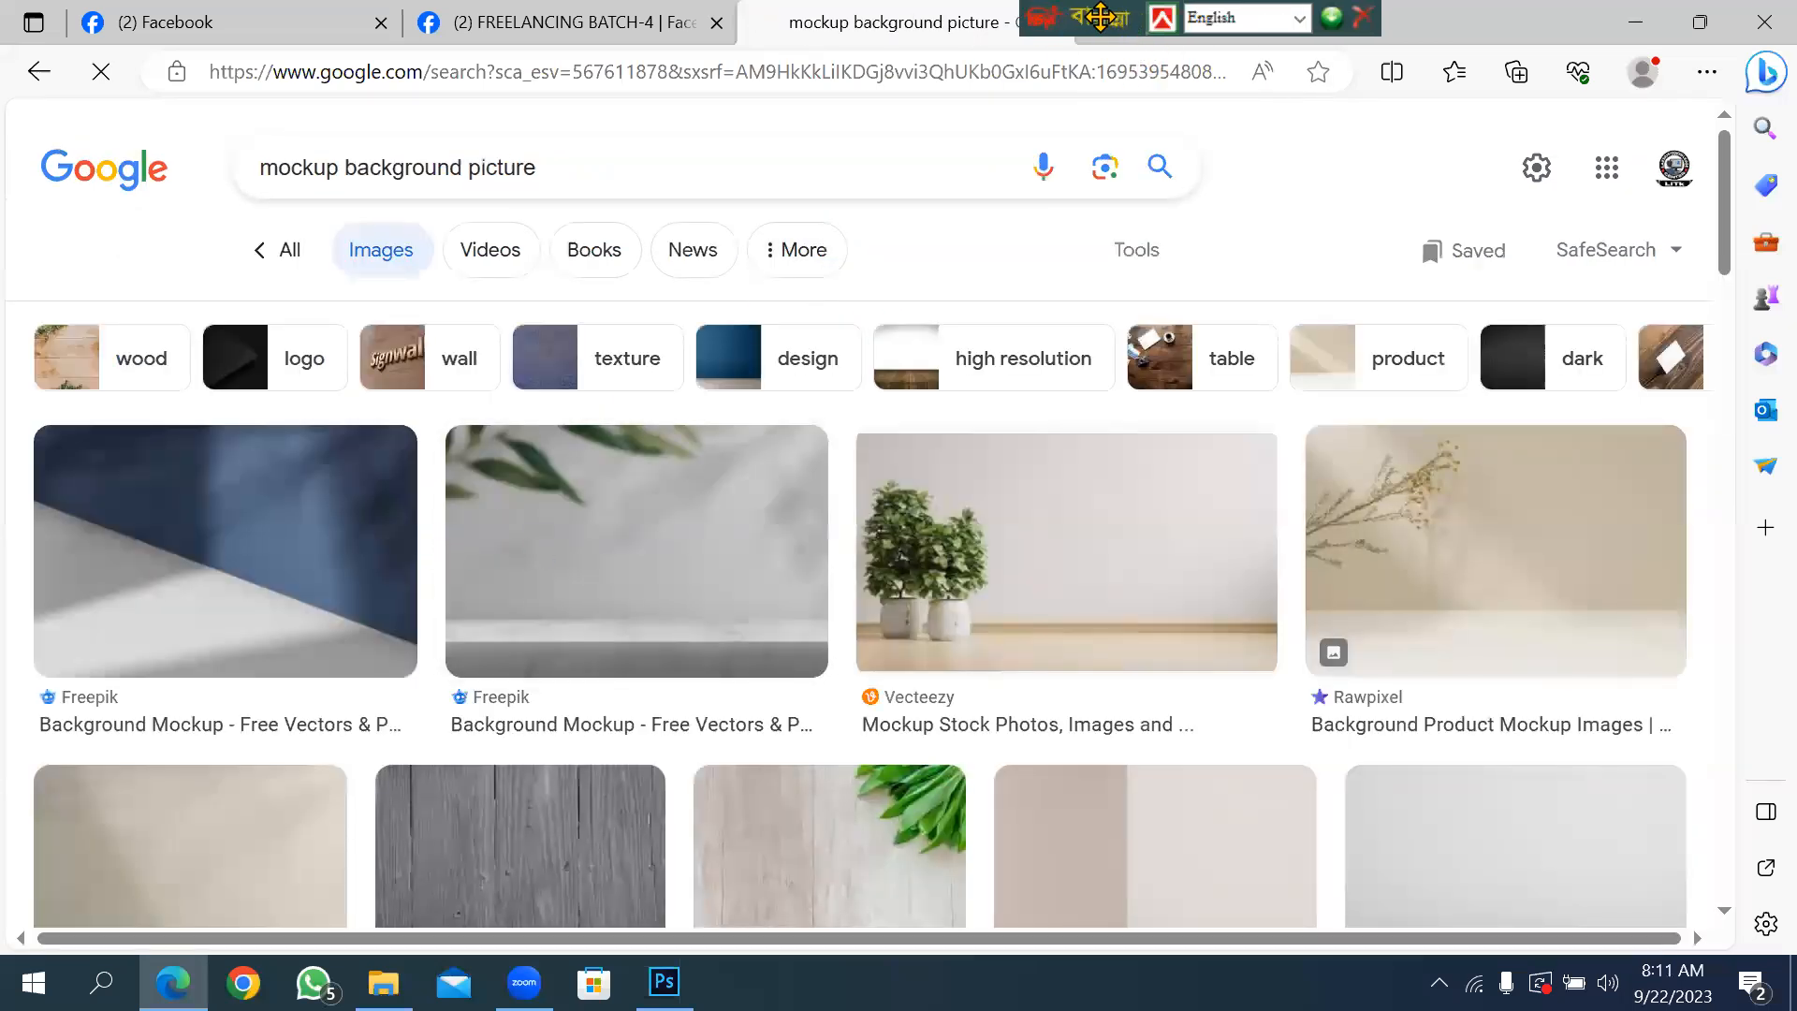
{"action": "left_click_drag", "start_coordinate": [1101, 16], "coordinate": [1254, 16]}
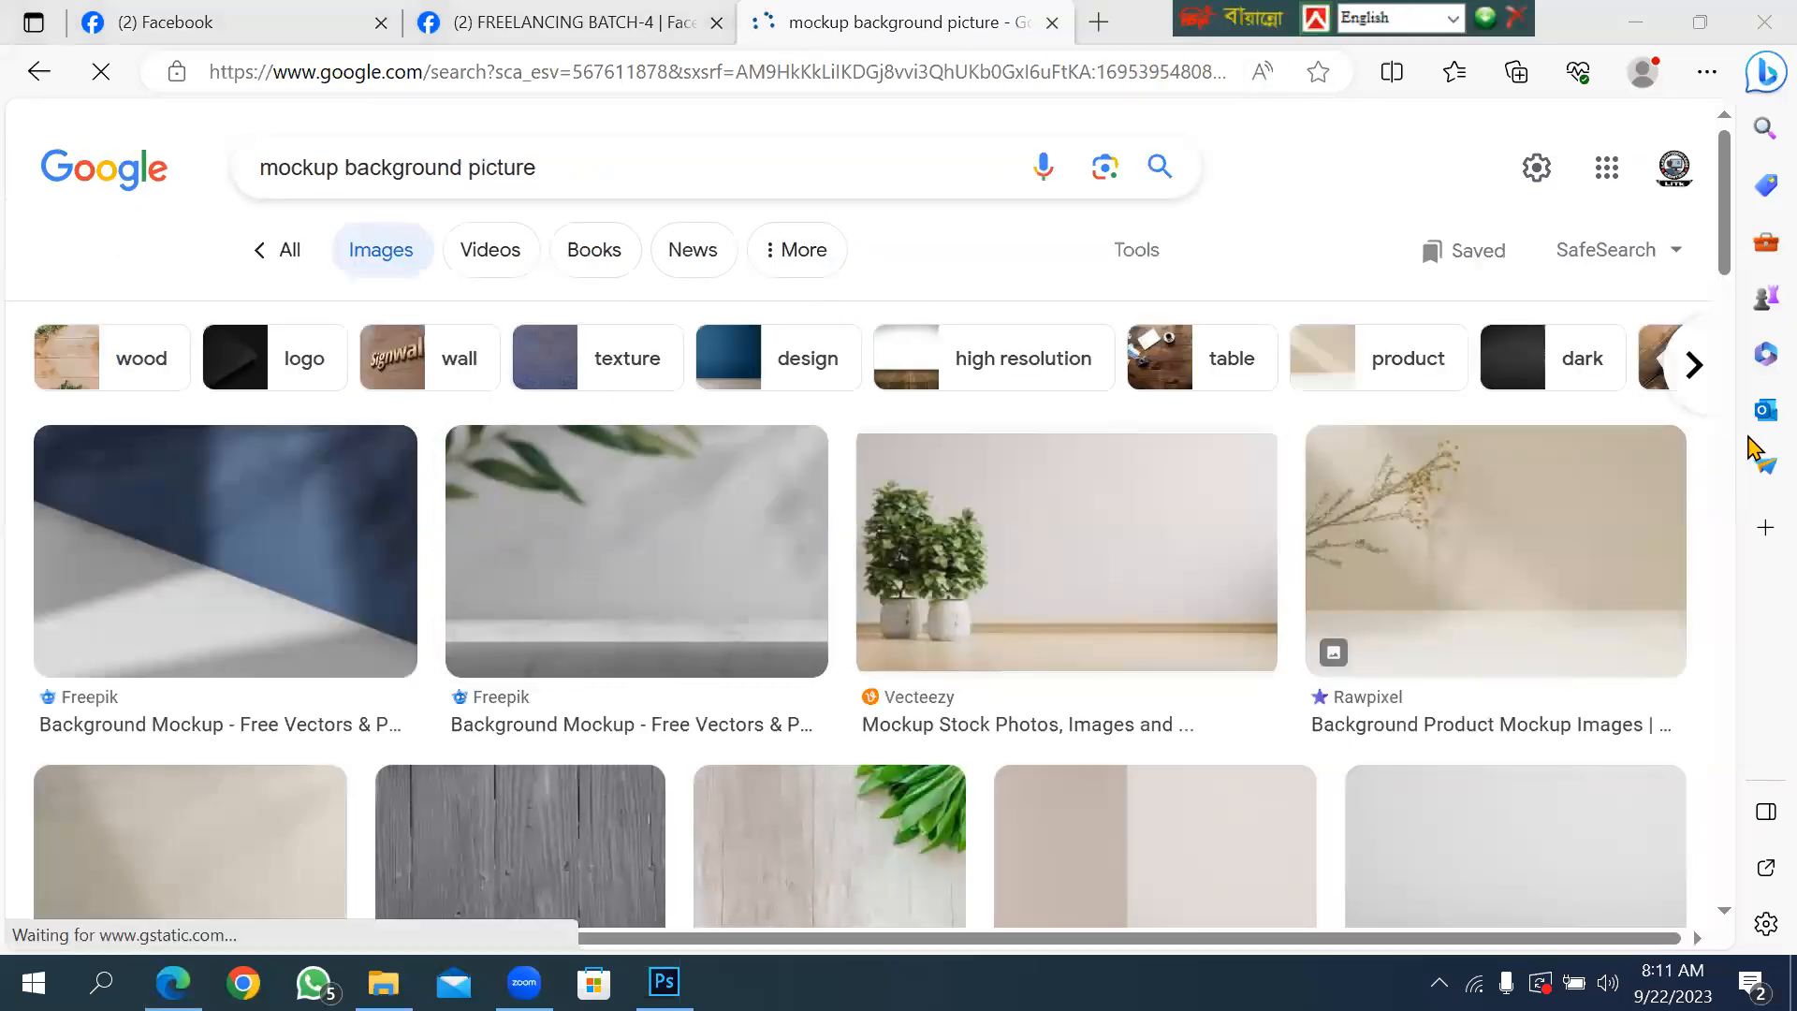
{"action": "scroll", "coordinate": [1737, 252], "scroll_direction": "down", "scroll_amount": 4}
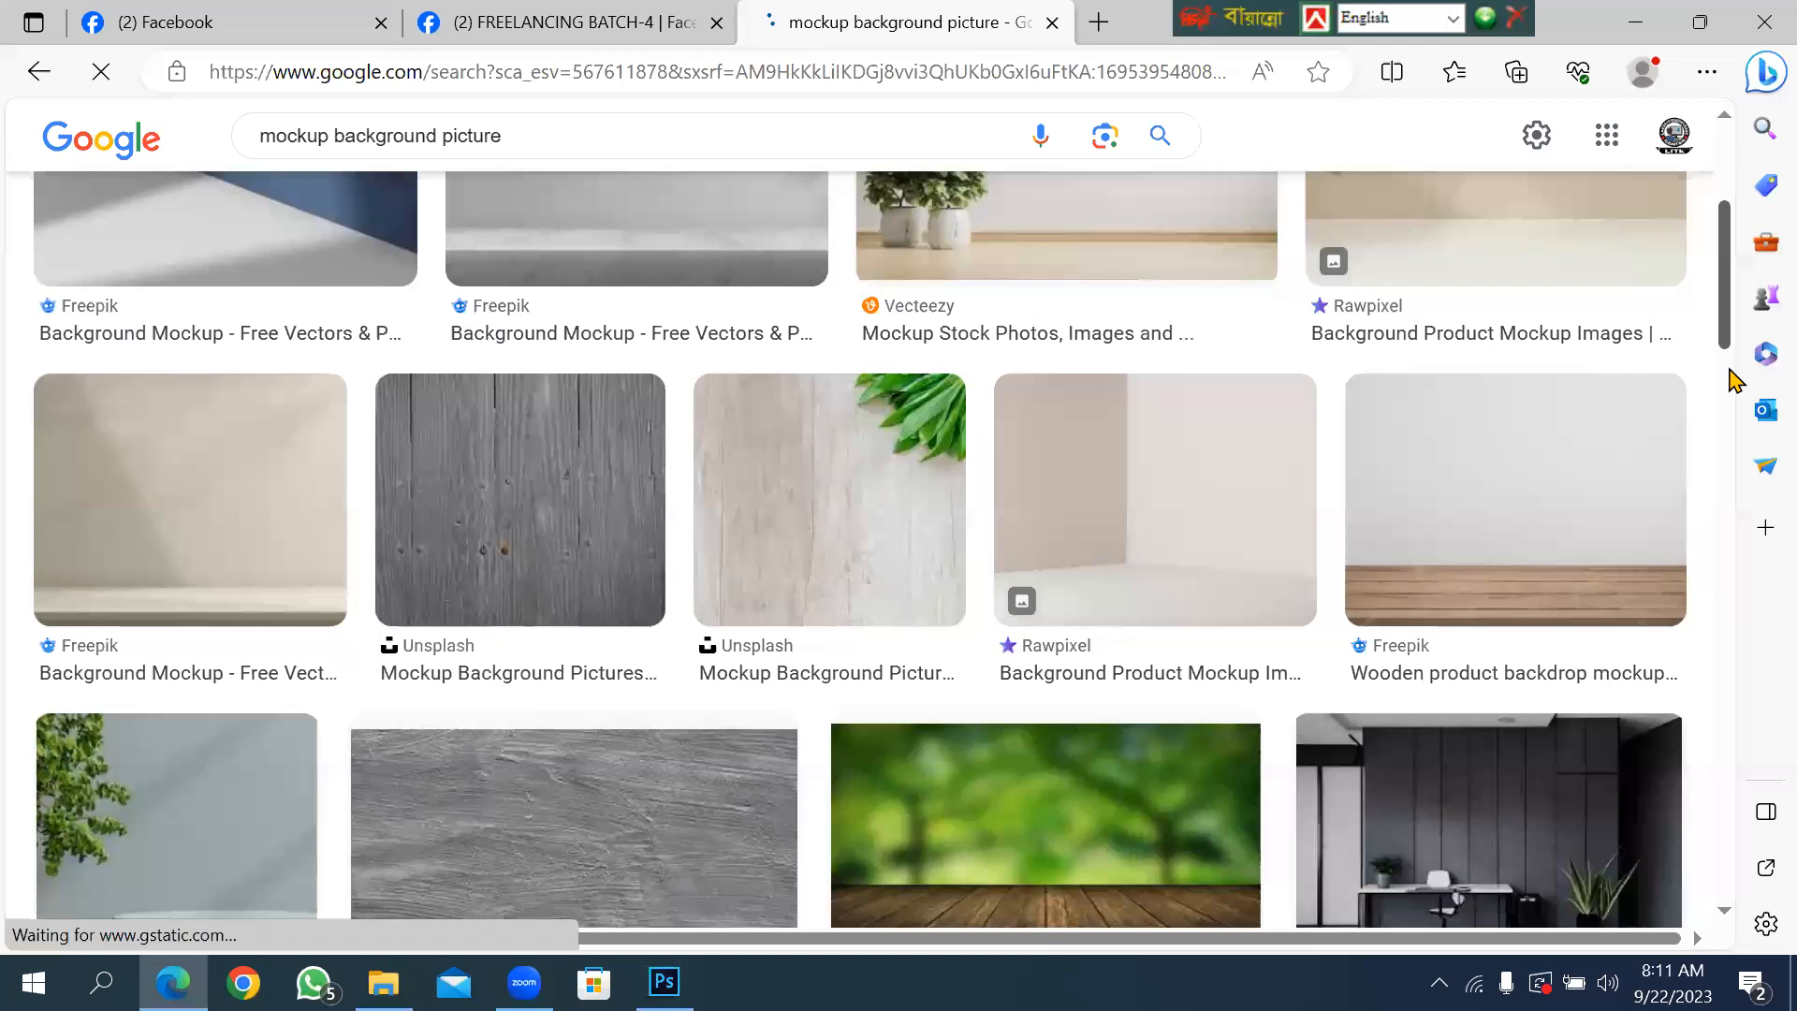
{"action": "scroll", "coordinate": [1746, 421], "scroll_direction": "down", "scroll_amount": 4}
{"action": "scroll", "coordinate": [149, 575], "scroll_direction": "down", "scroll_amount": 4}
{"action": "left_click", "coordinate": [200, 562]}
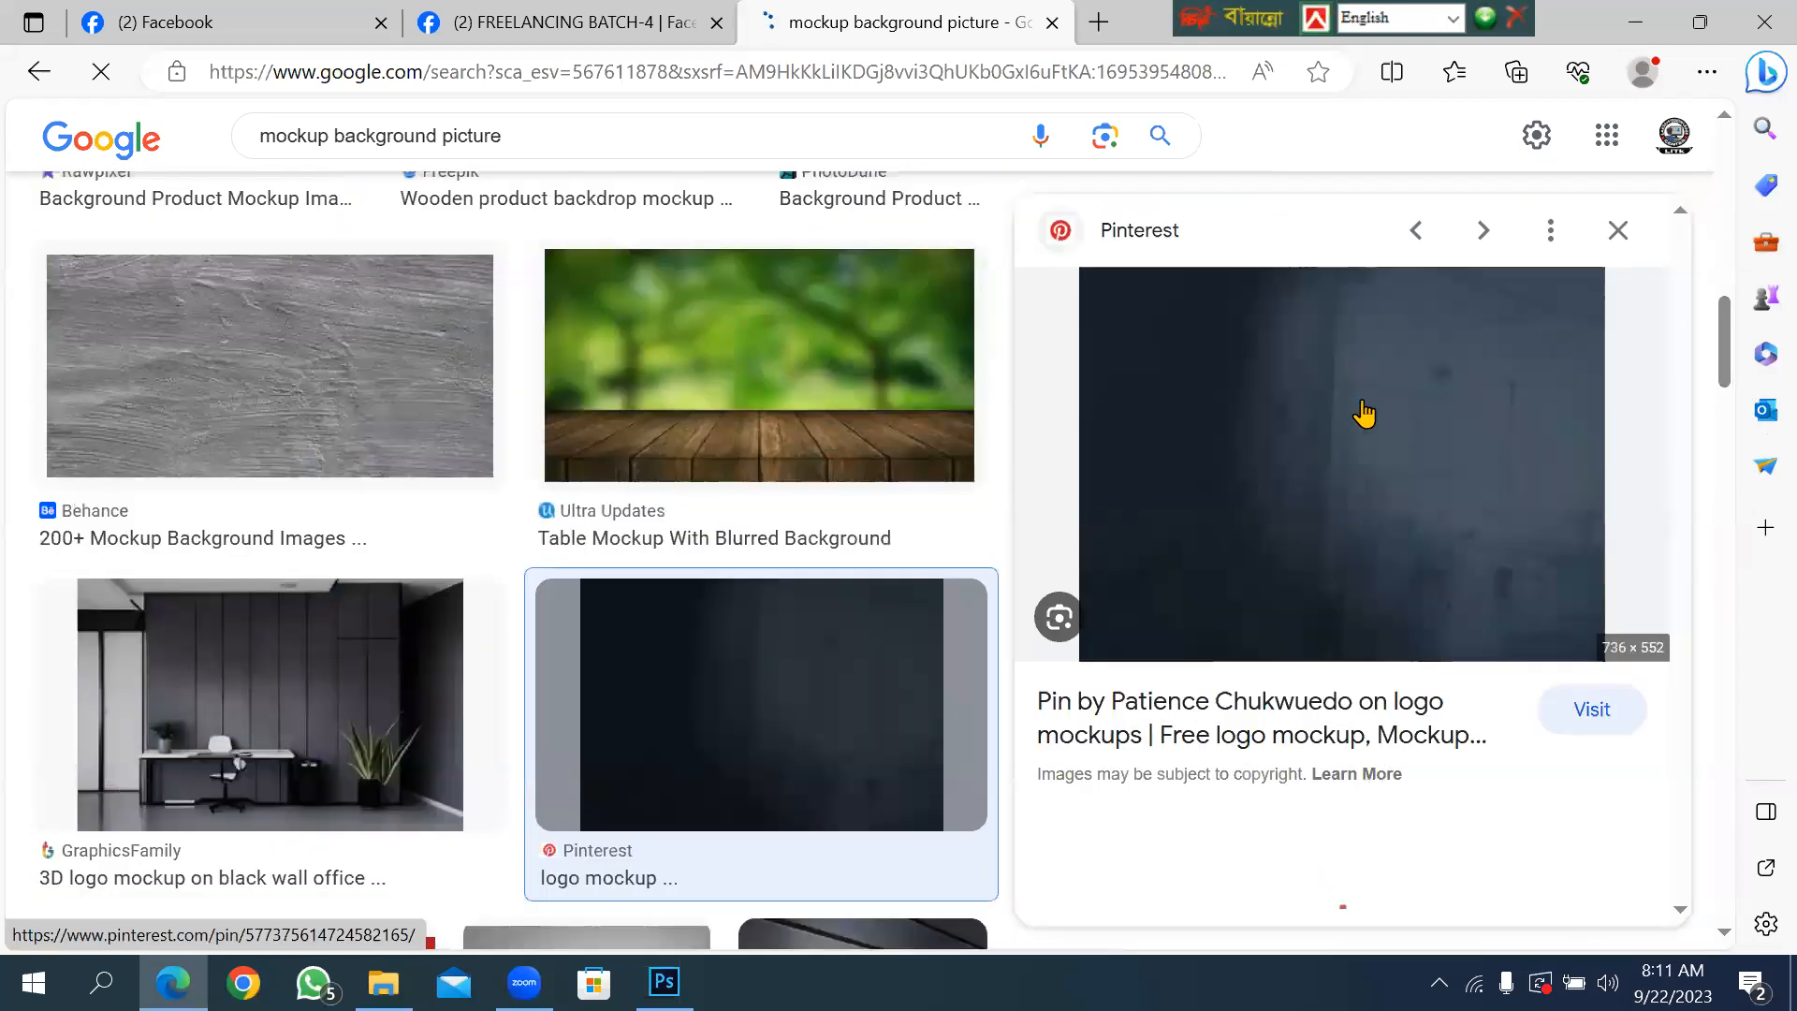
Open the dark blue mockup's Pinterest page in a new tab and move the floating language toolbar clear of the browser tabs.
{"action": "left_click", "coordinate": [1365, 413]}
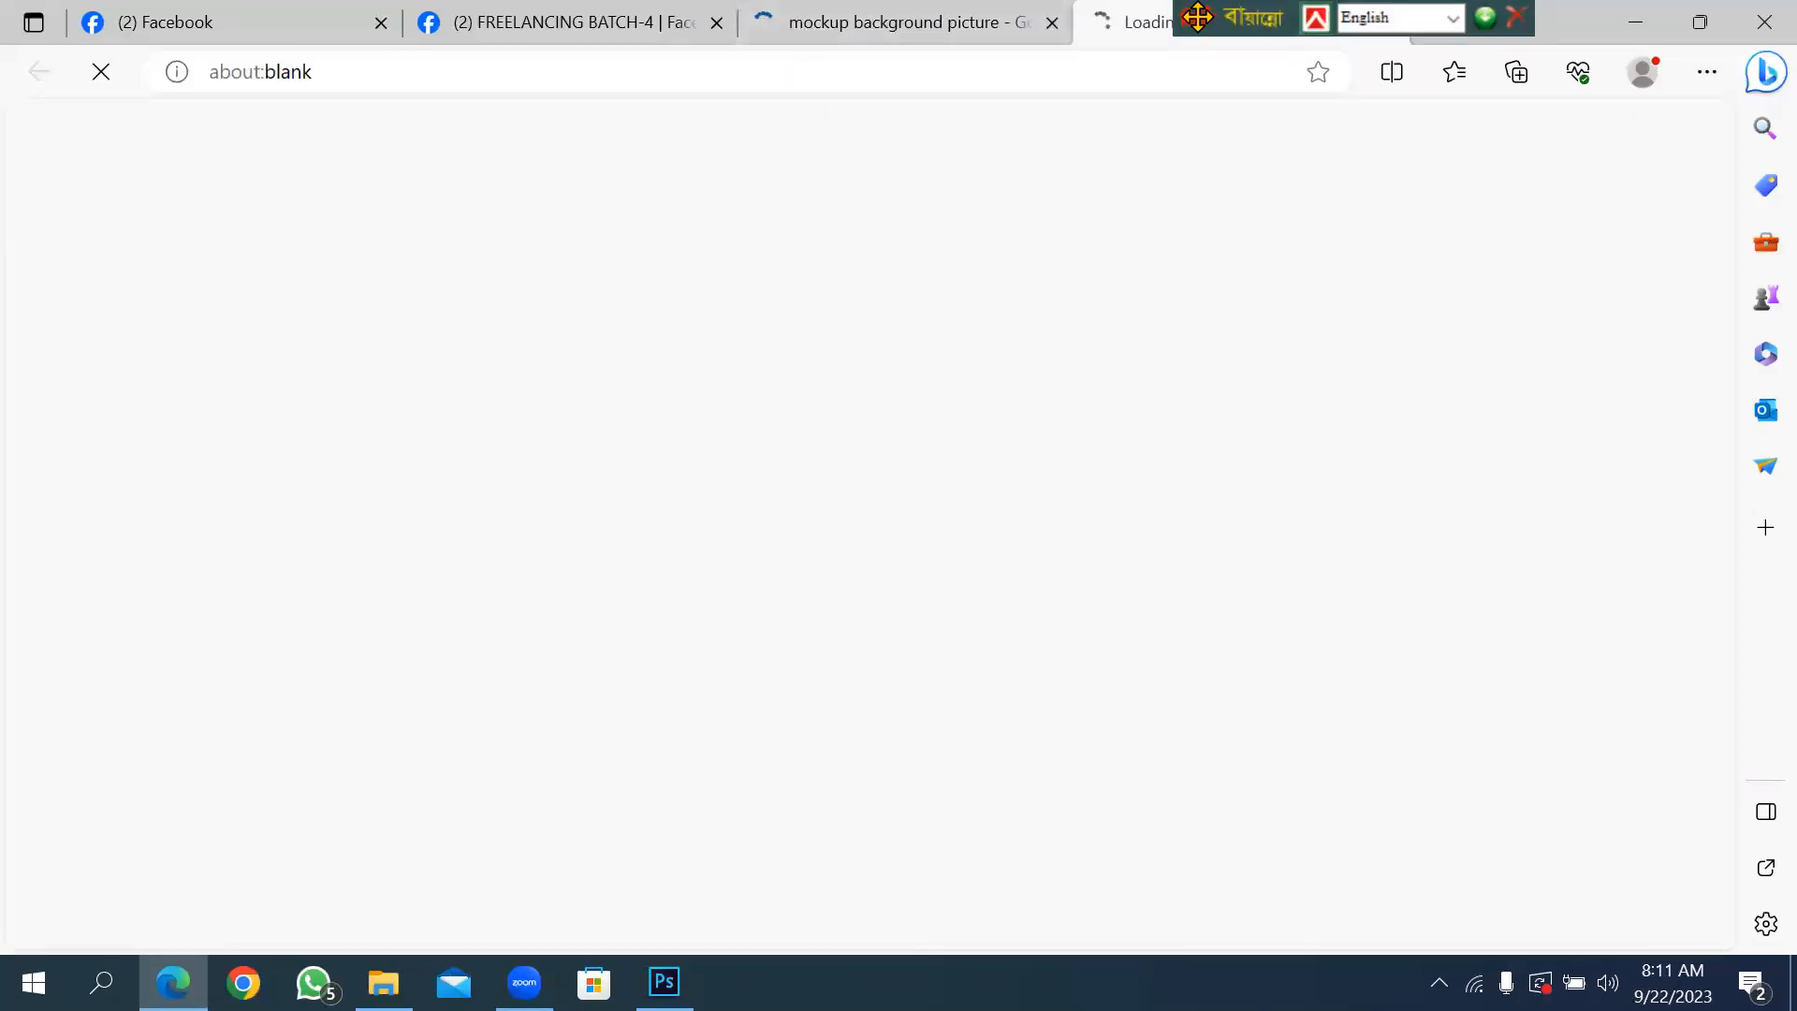
{"action": "left_click_drag", "start_coordinate": [1224, 16], "coordinate": [1485, 16]}
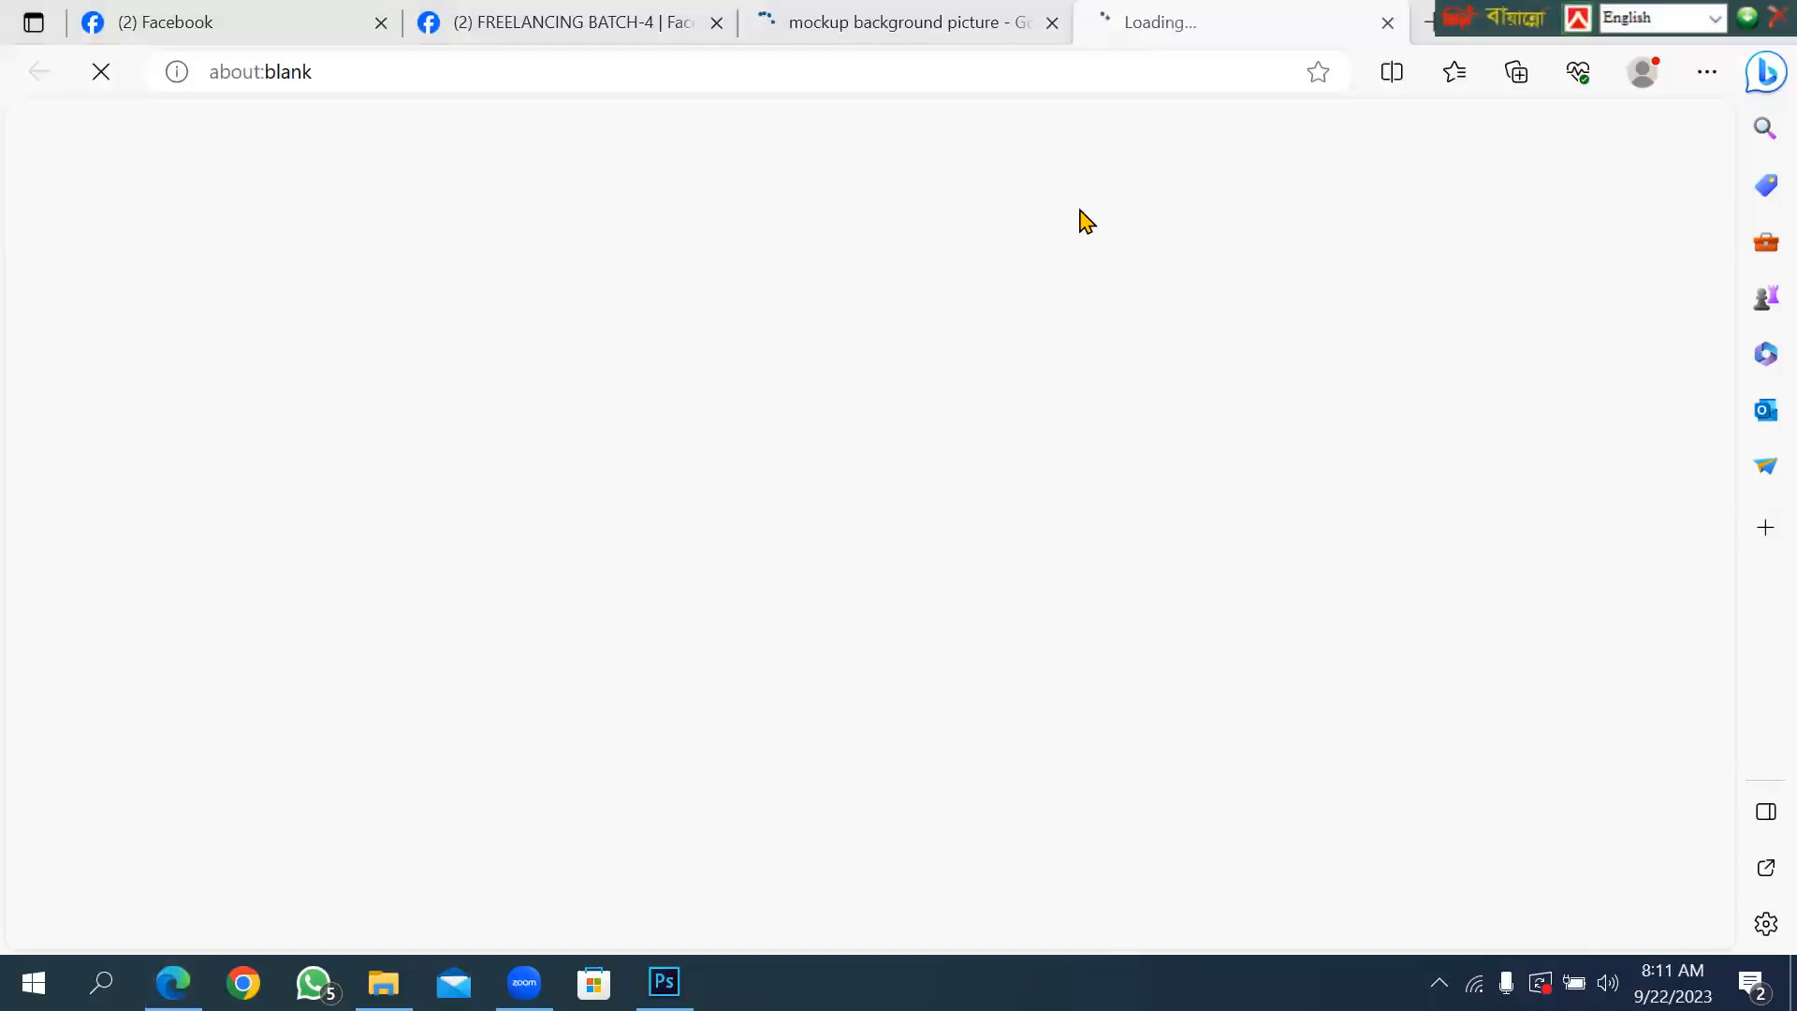
{"action": "left_click", "coordinate": [905, 14]}
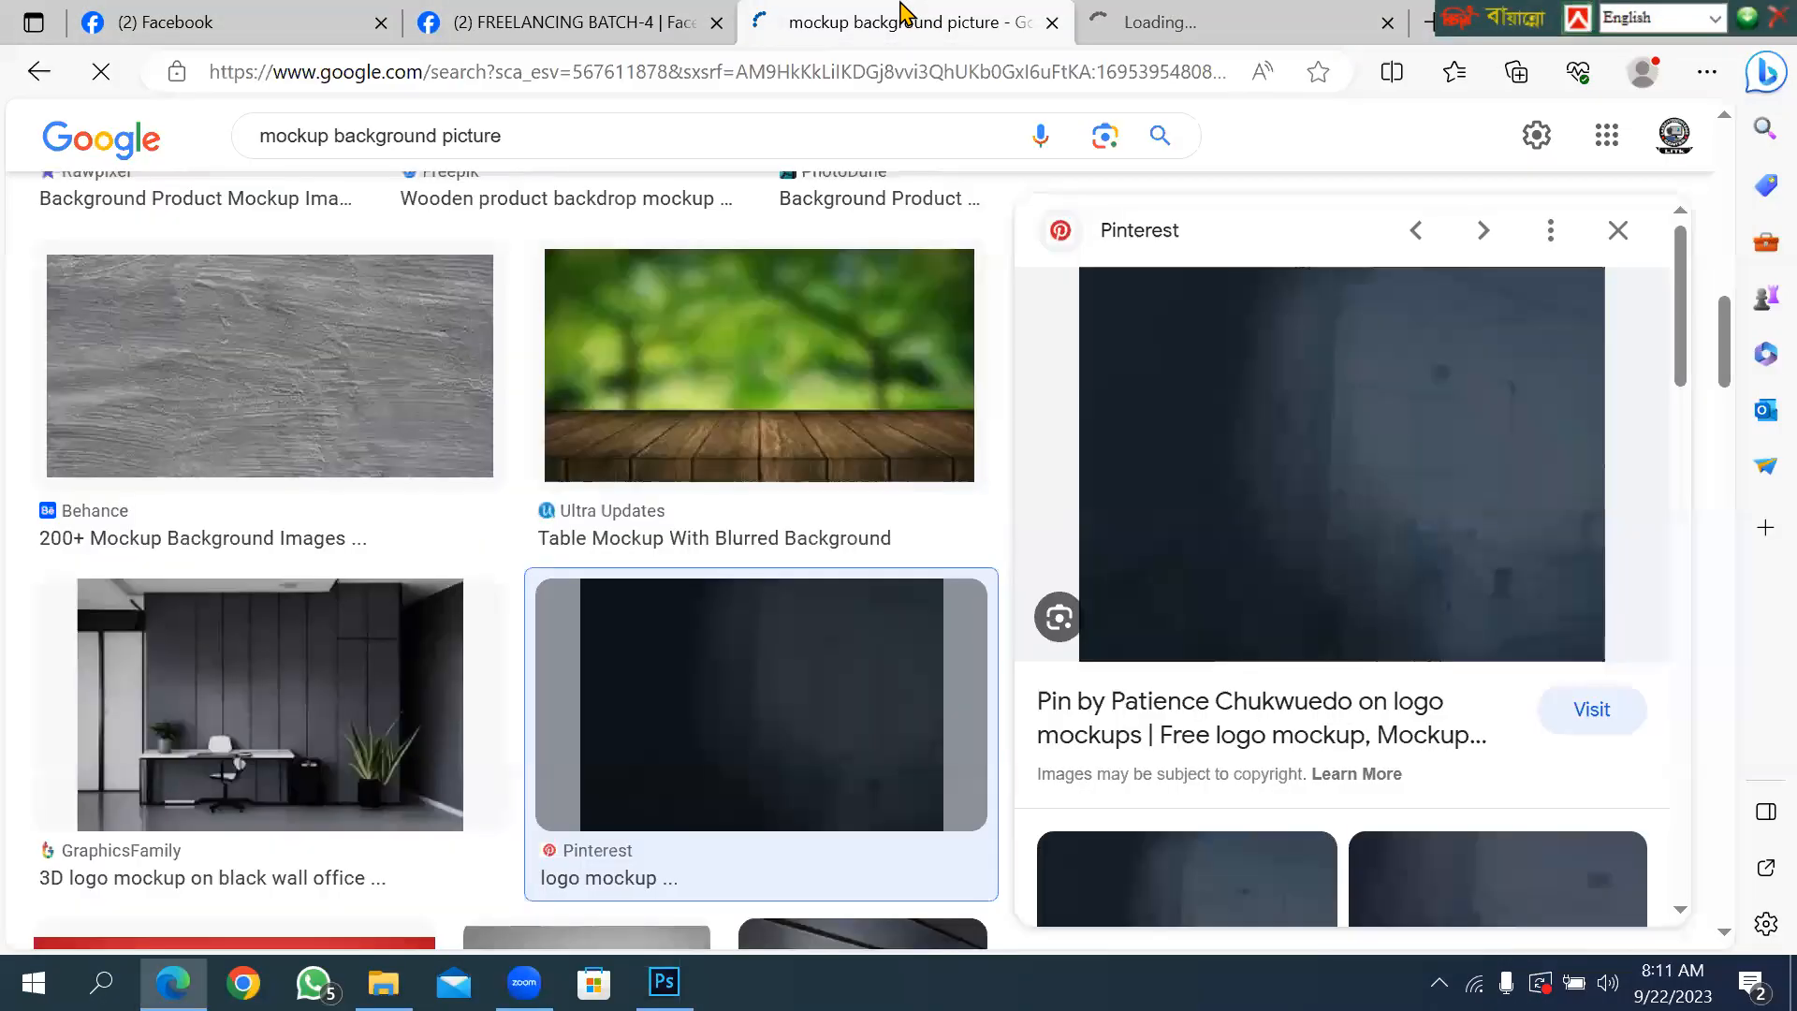
Look through the related images of the dark blue mockup and preview the "9 Logo mockups ideas" result.
{"action": "left_click_drag", "start_coordinate": [1685, 341], "coordinate": [1680, 454]}
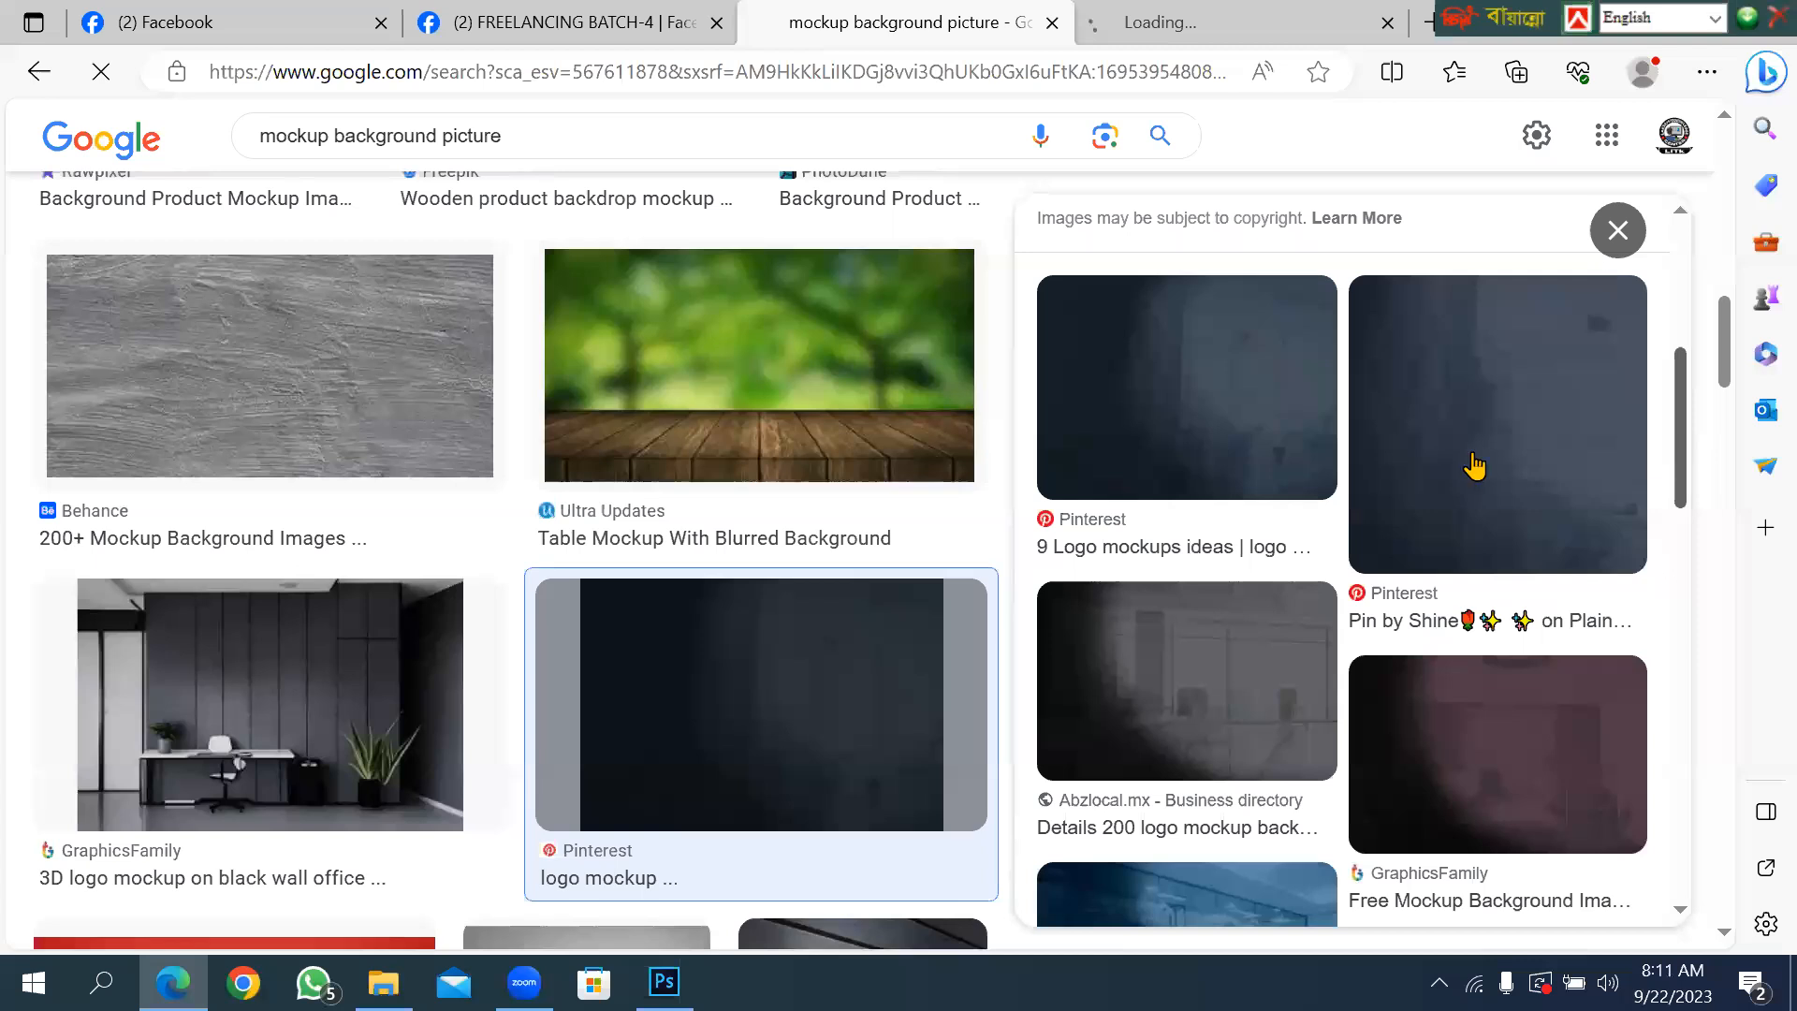
{"action": "left_click", "coordinate": [1120, 421]}
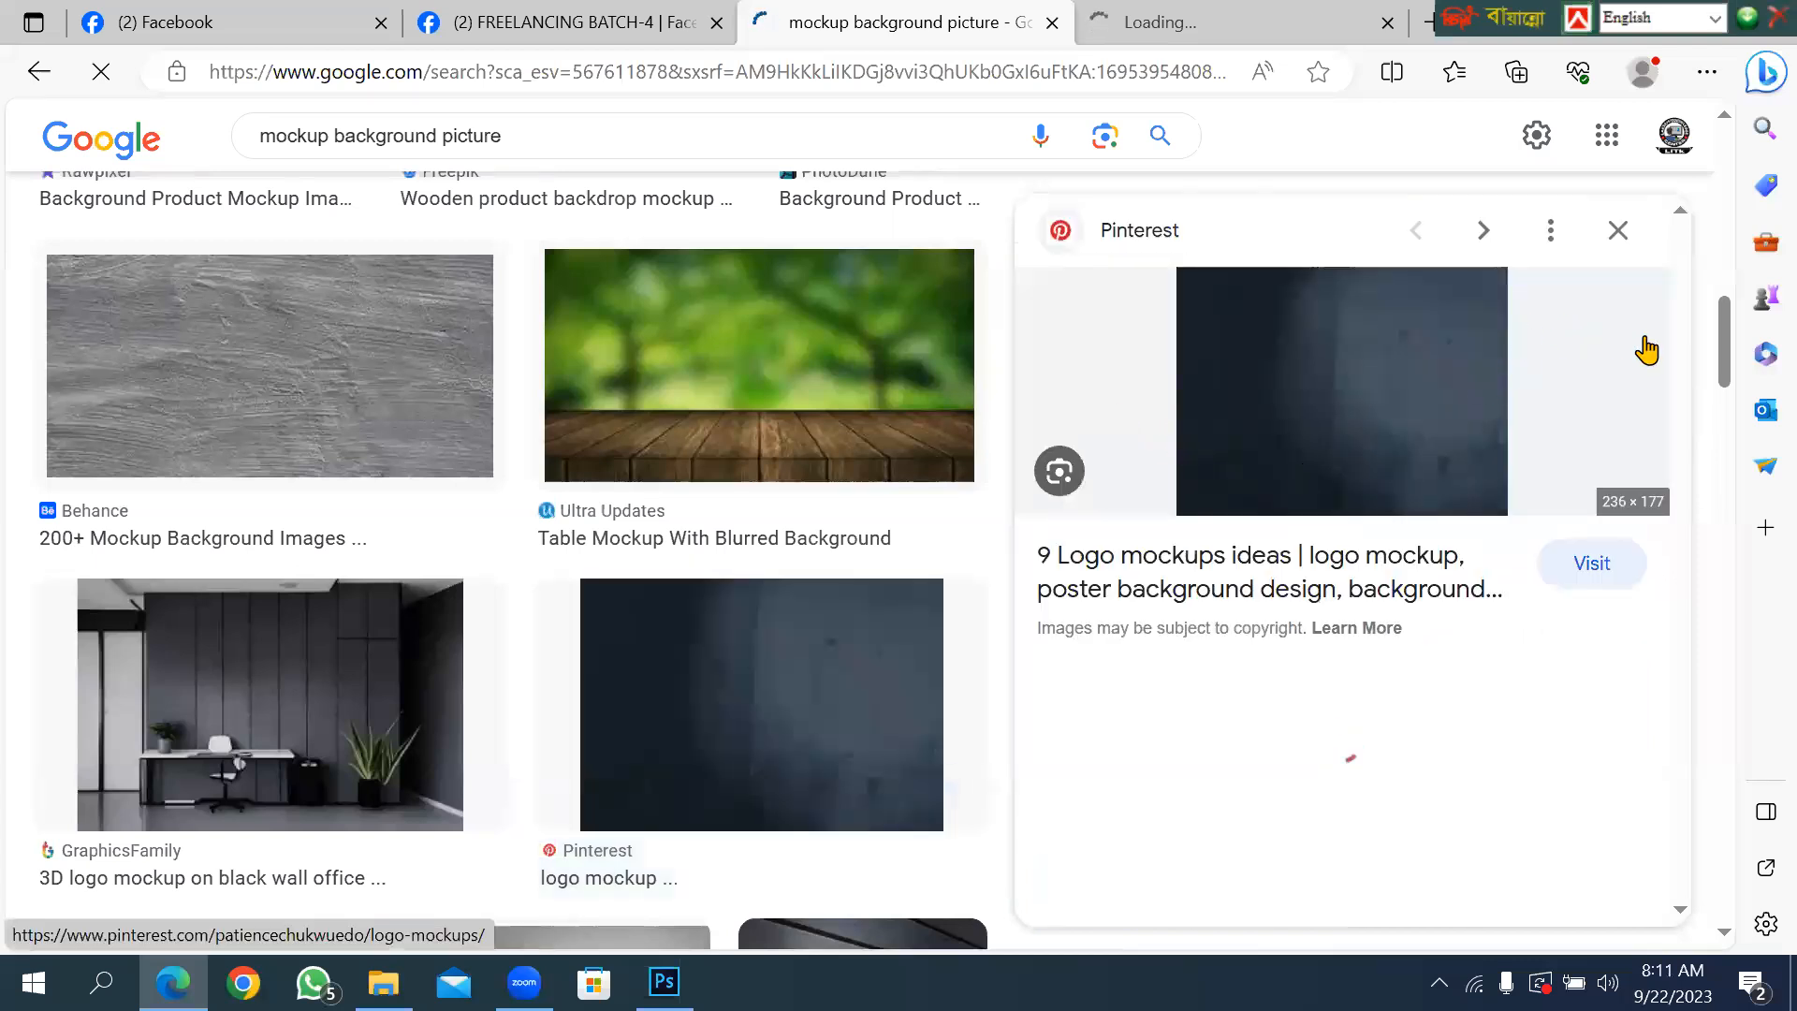
{"action": "left_click_drag", "start_coordinate": [1685, 337], "coordinate": [1682, 281]}
{"action": "scroll", "coordinate": [1680, 449], "scroll_direction": "down", "scroll_amount": 3}
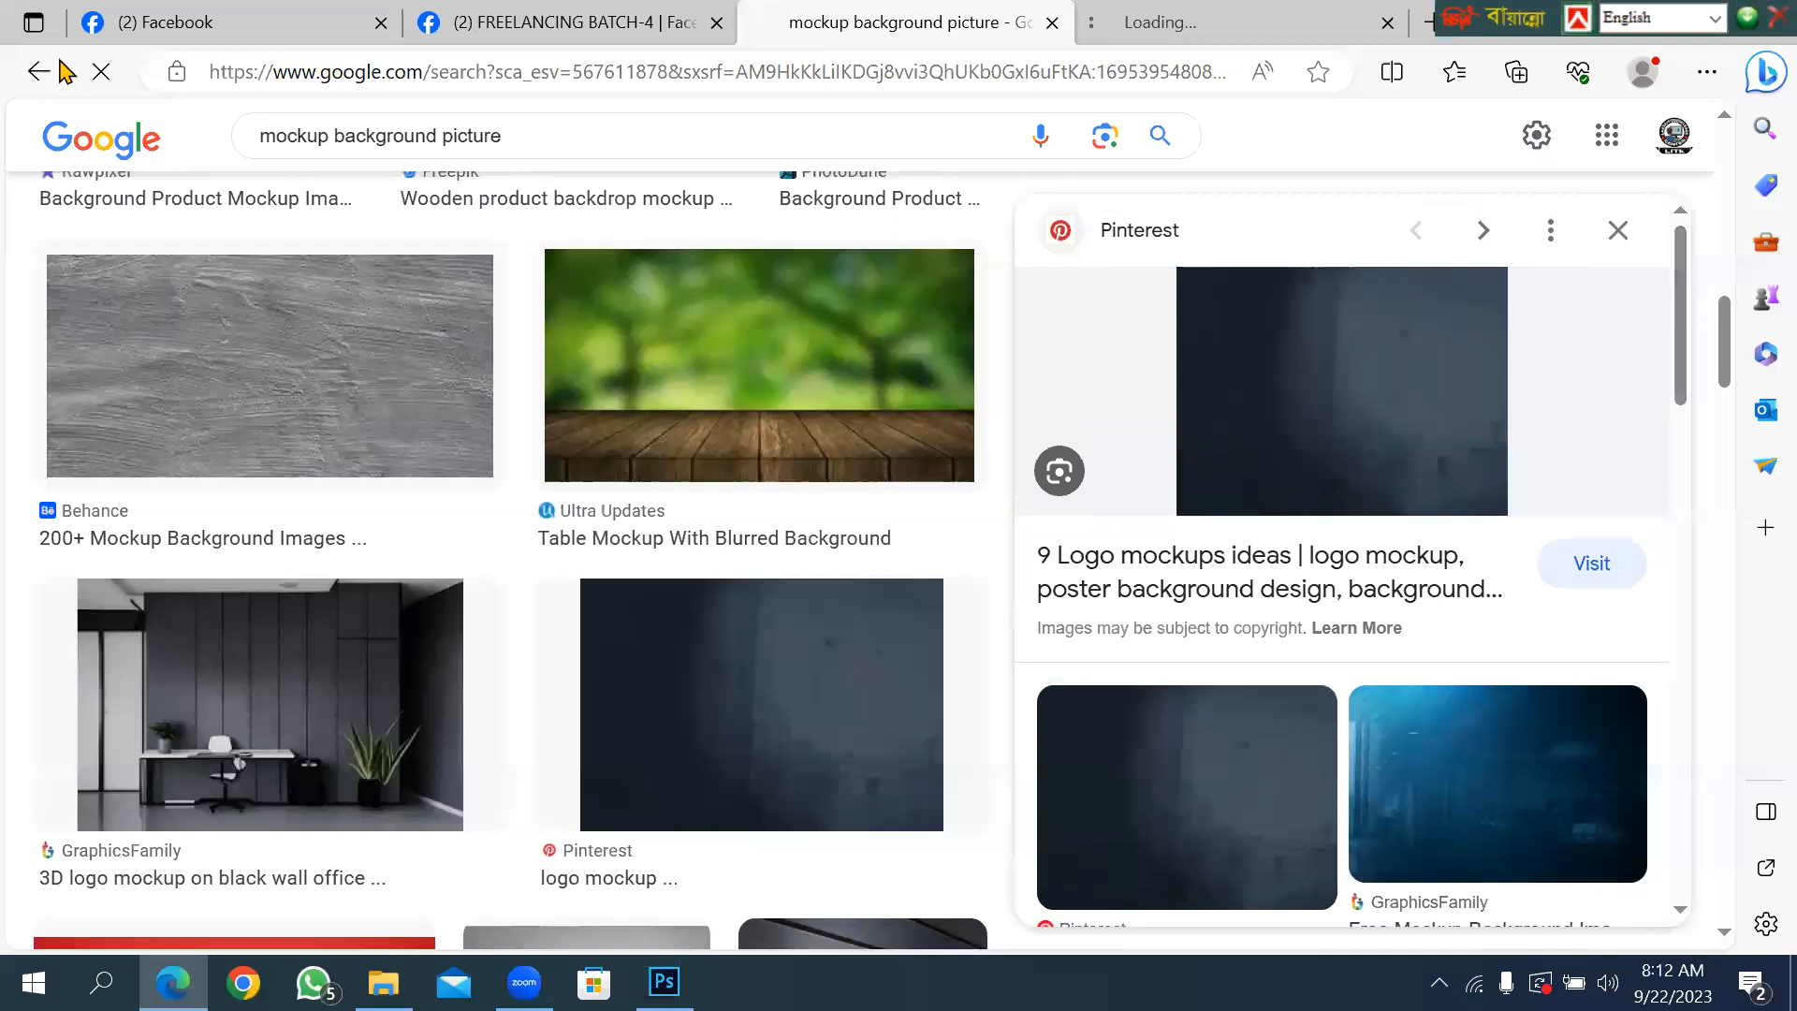
Check the Pinterest page, return to the image results and copy the larger dark blue logo mockup image.
{"action": "left_click", "coordinate": [1249, 14]}
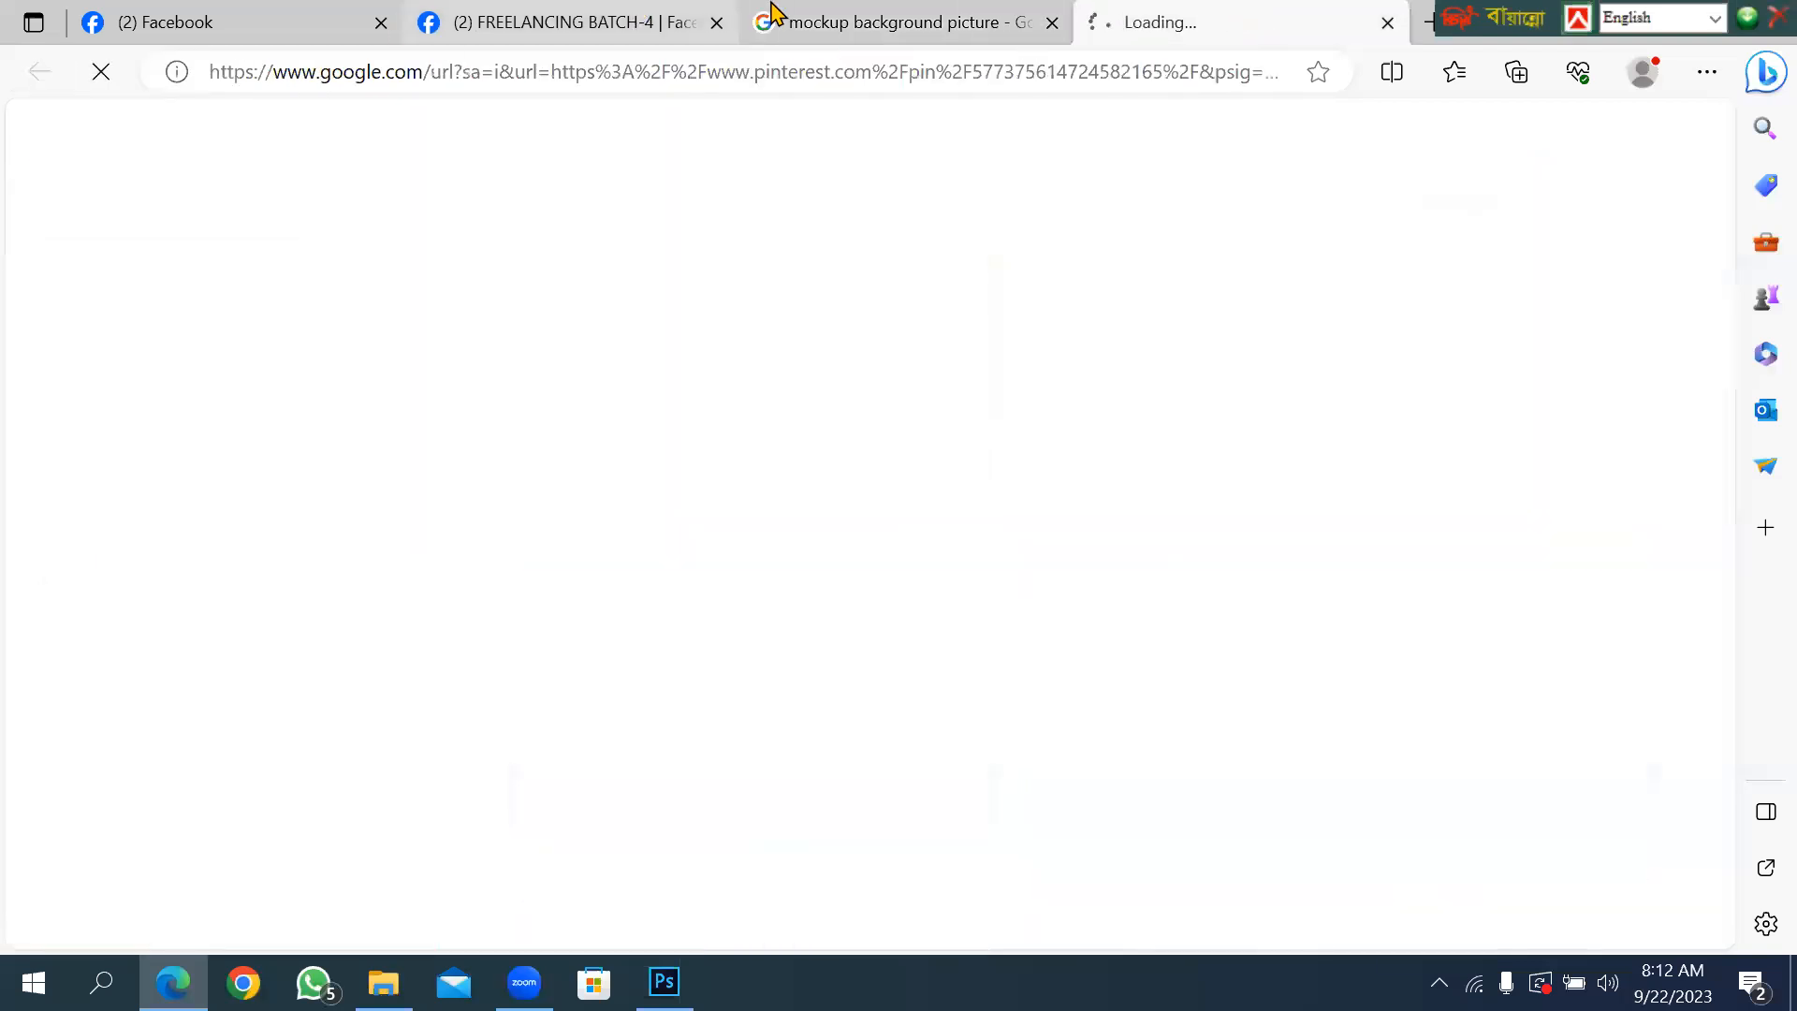
{"action": "left_click", "coordinate": [774, 14]}
{"action": "left_click", "coordinate": [562, 18]}
{"action": "left_click", "coordinate": [958, 17]}
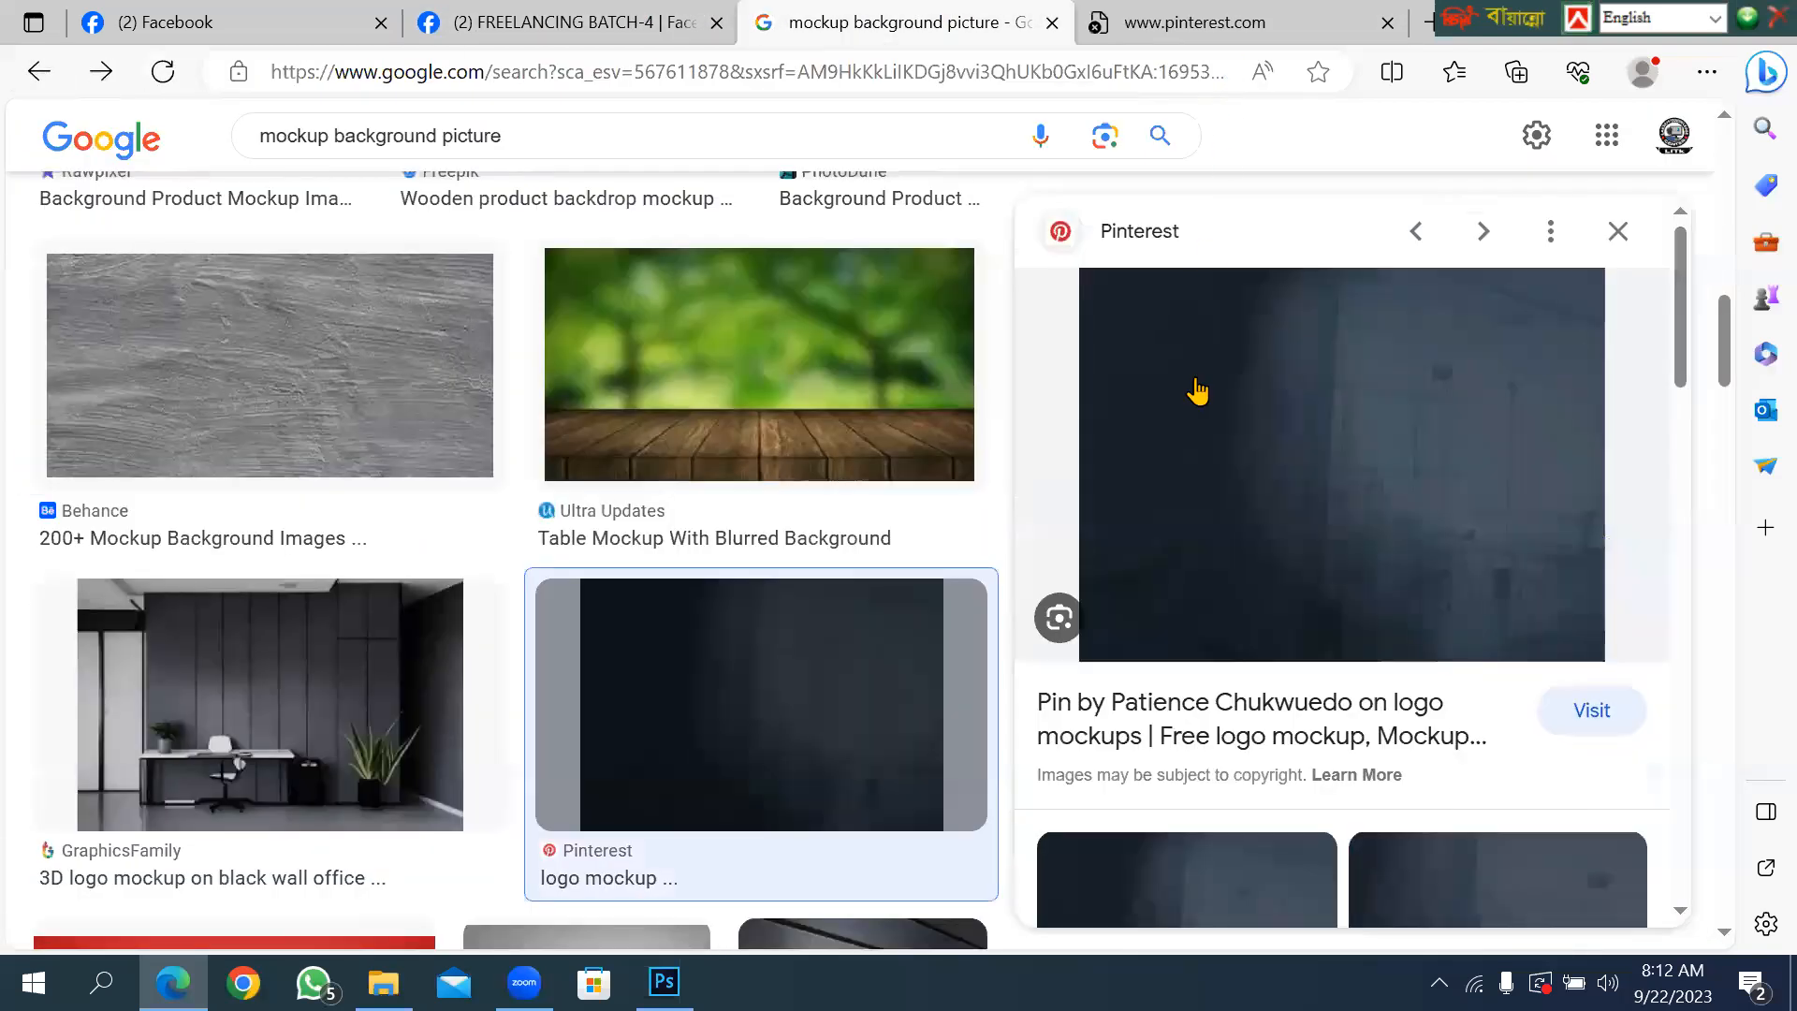
{"action": "right_click", "coordinate": [1384, 358]}
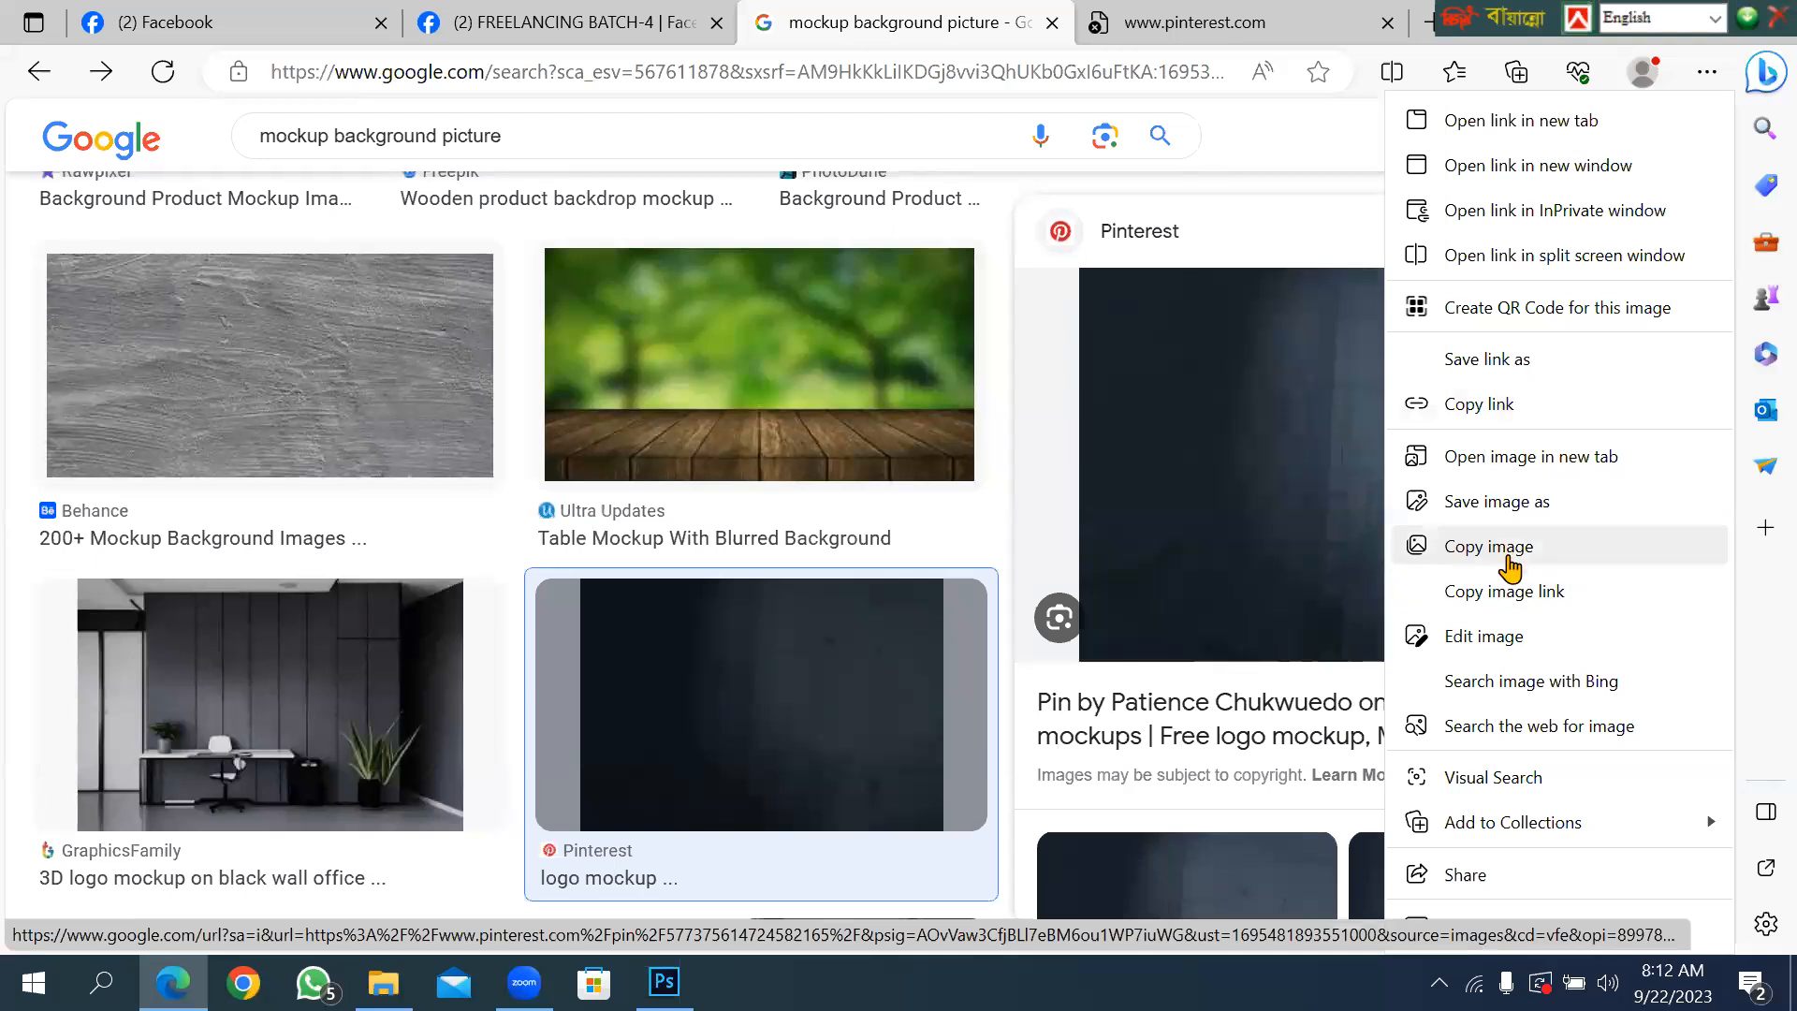
{"action": "left_click", "coordinate": [1498, 551]}
Switch to Photoshop and create a custom white document 8 inches wide and 10 inches high at 300 pixels/inch.
{"action": "left_click", "coordinate": [664, 982]}
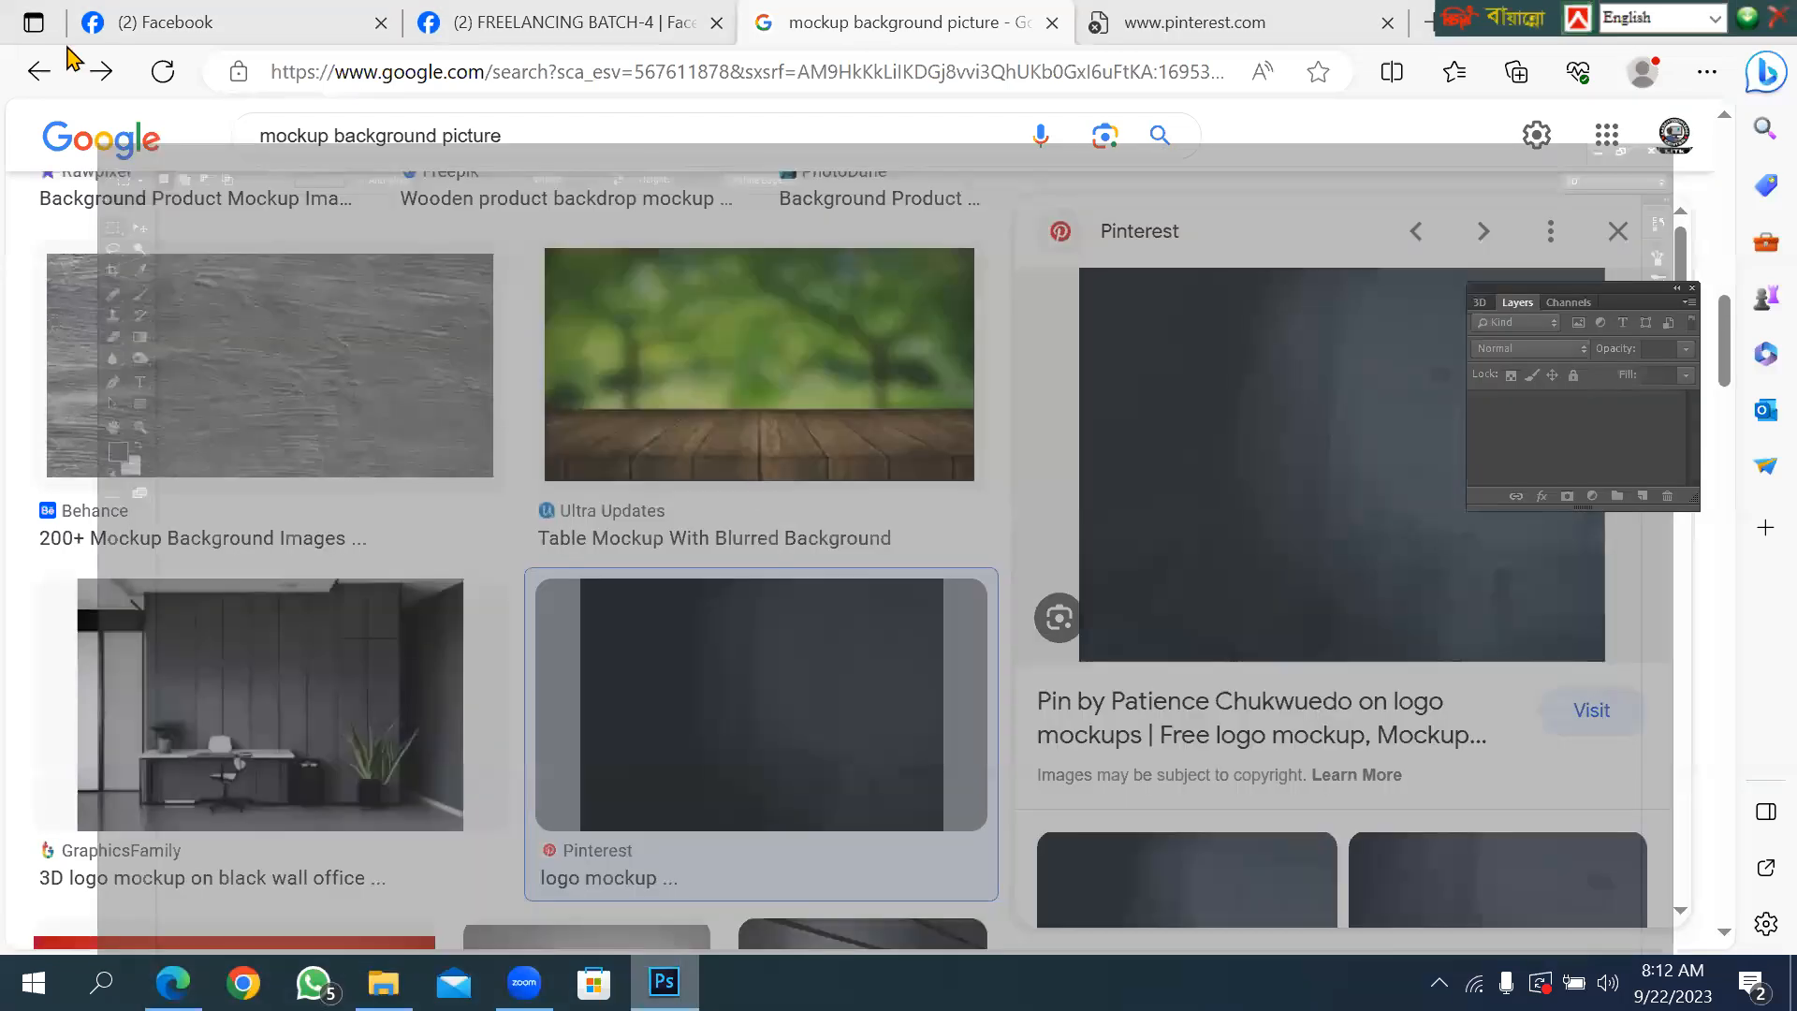
{"action": "left_click", "coordinate": [52, 13]}
{"action": "left_click", "coordinate": [103, 42]}
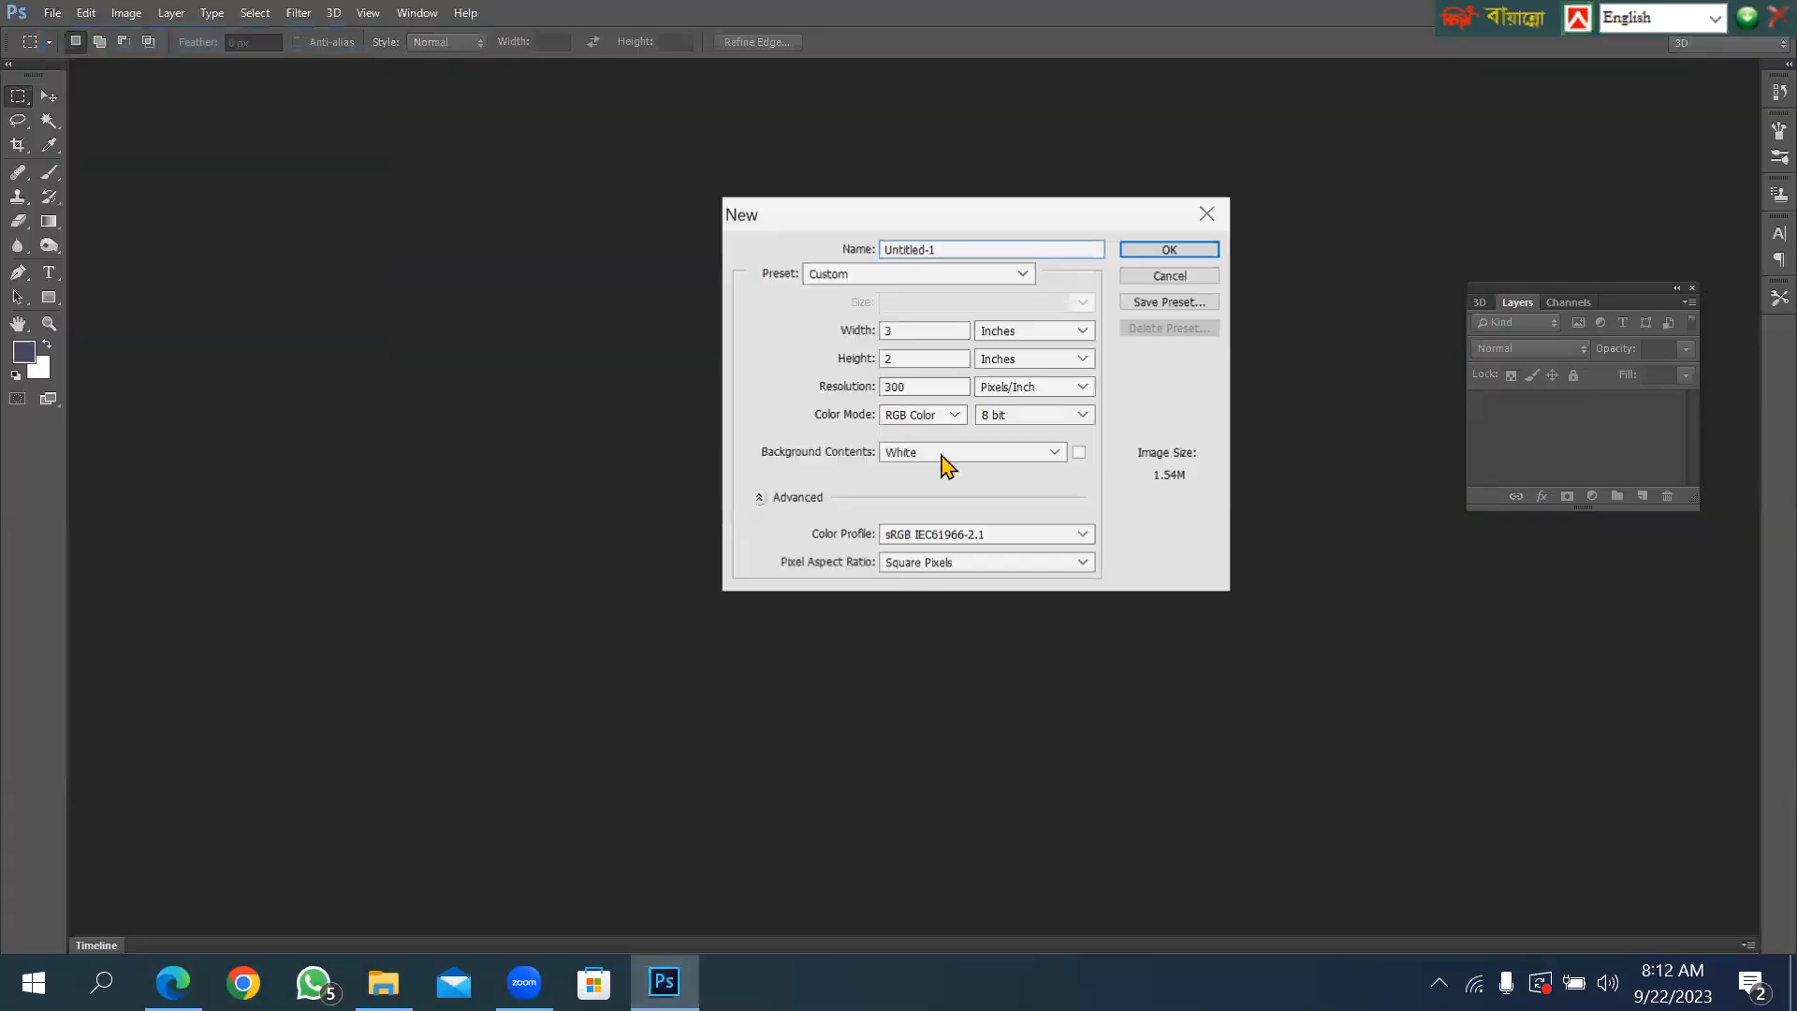
{"action": "left_click", "coordinate": [902, 274]}
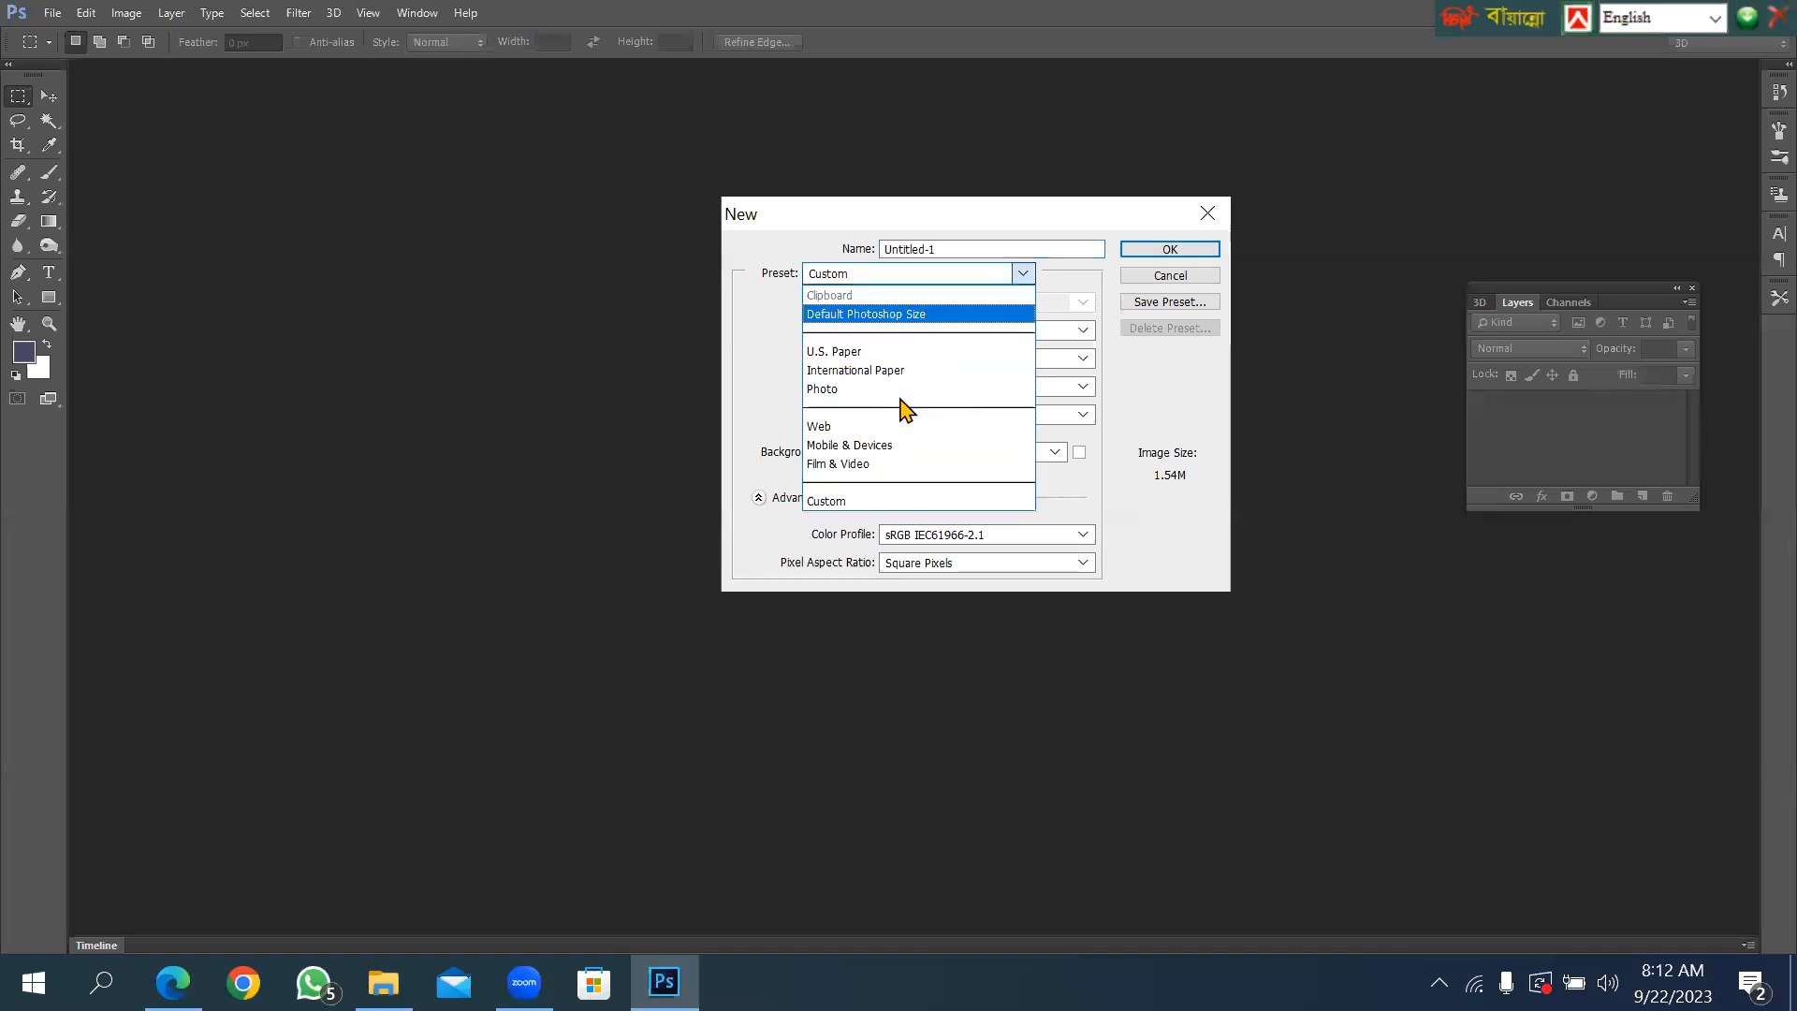
{"action": "left_click", "coordinate": [859, 503]}
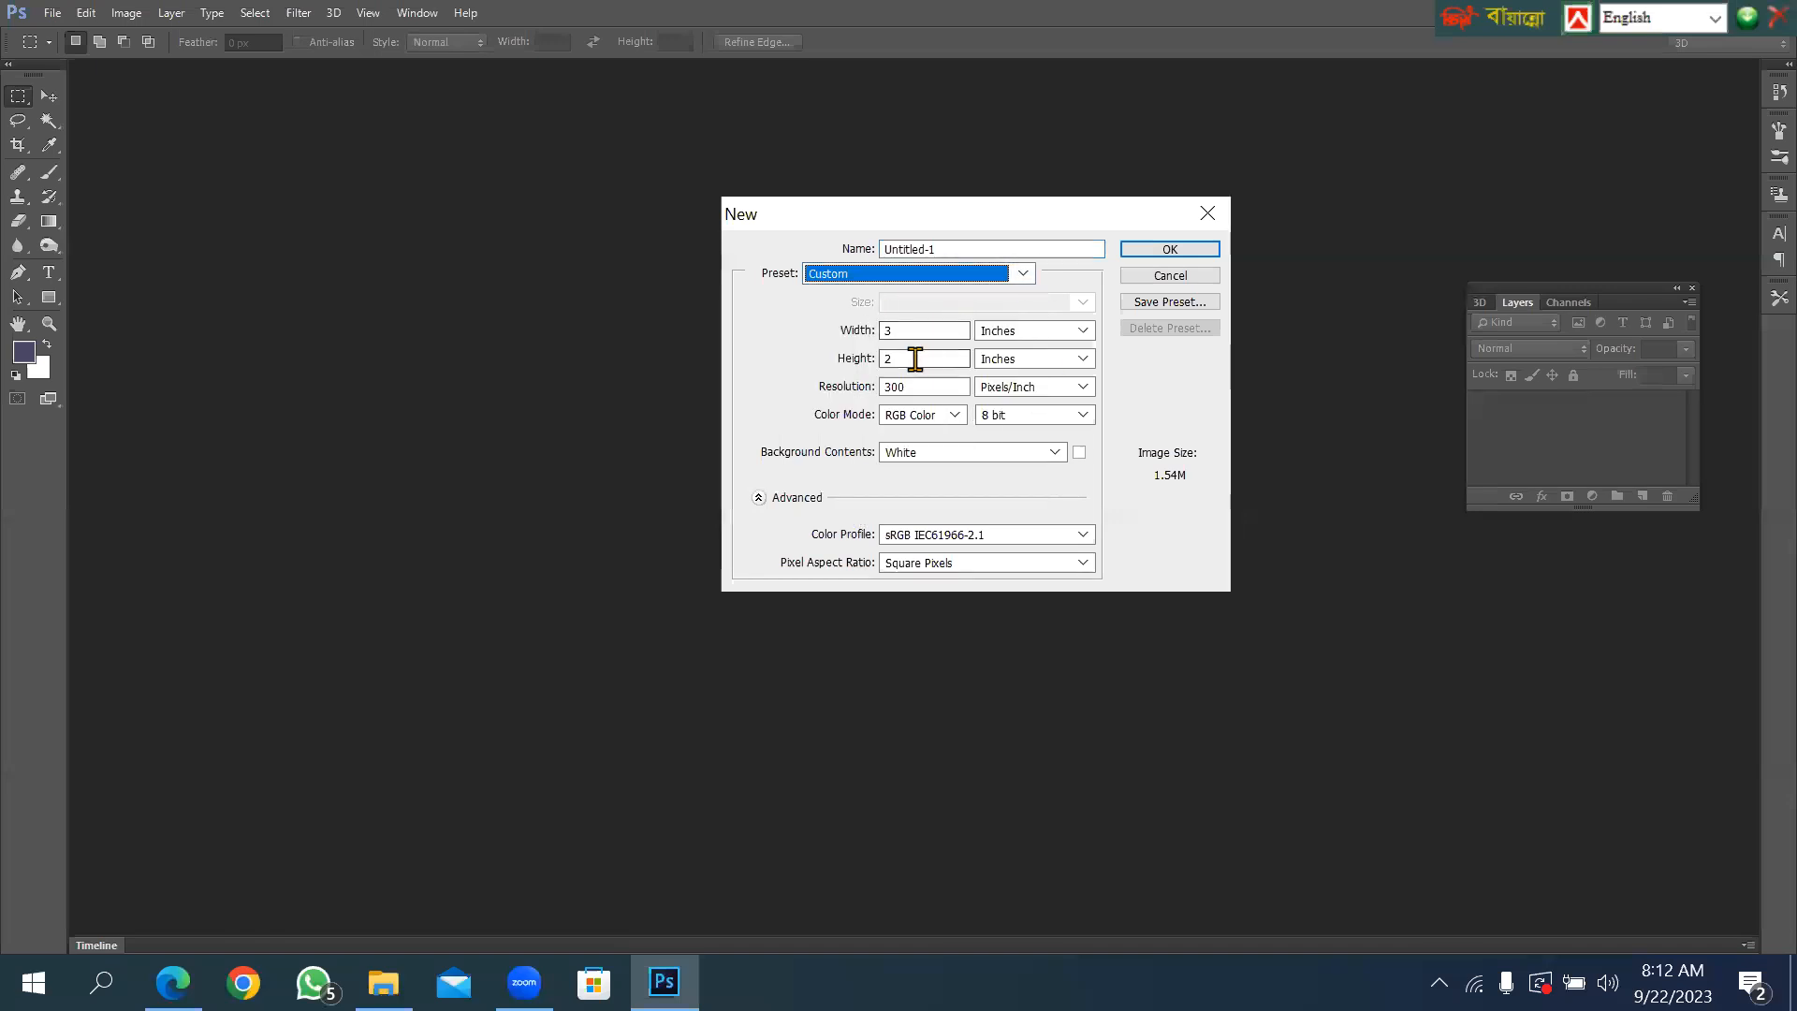
{"action": "double_click", "coordinate": [914, 329]}
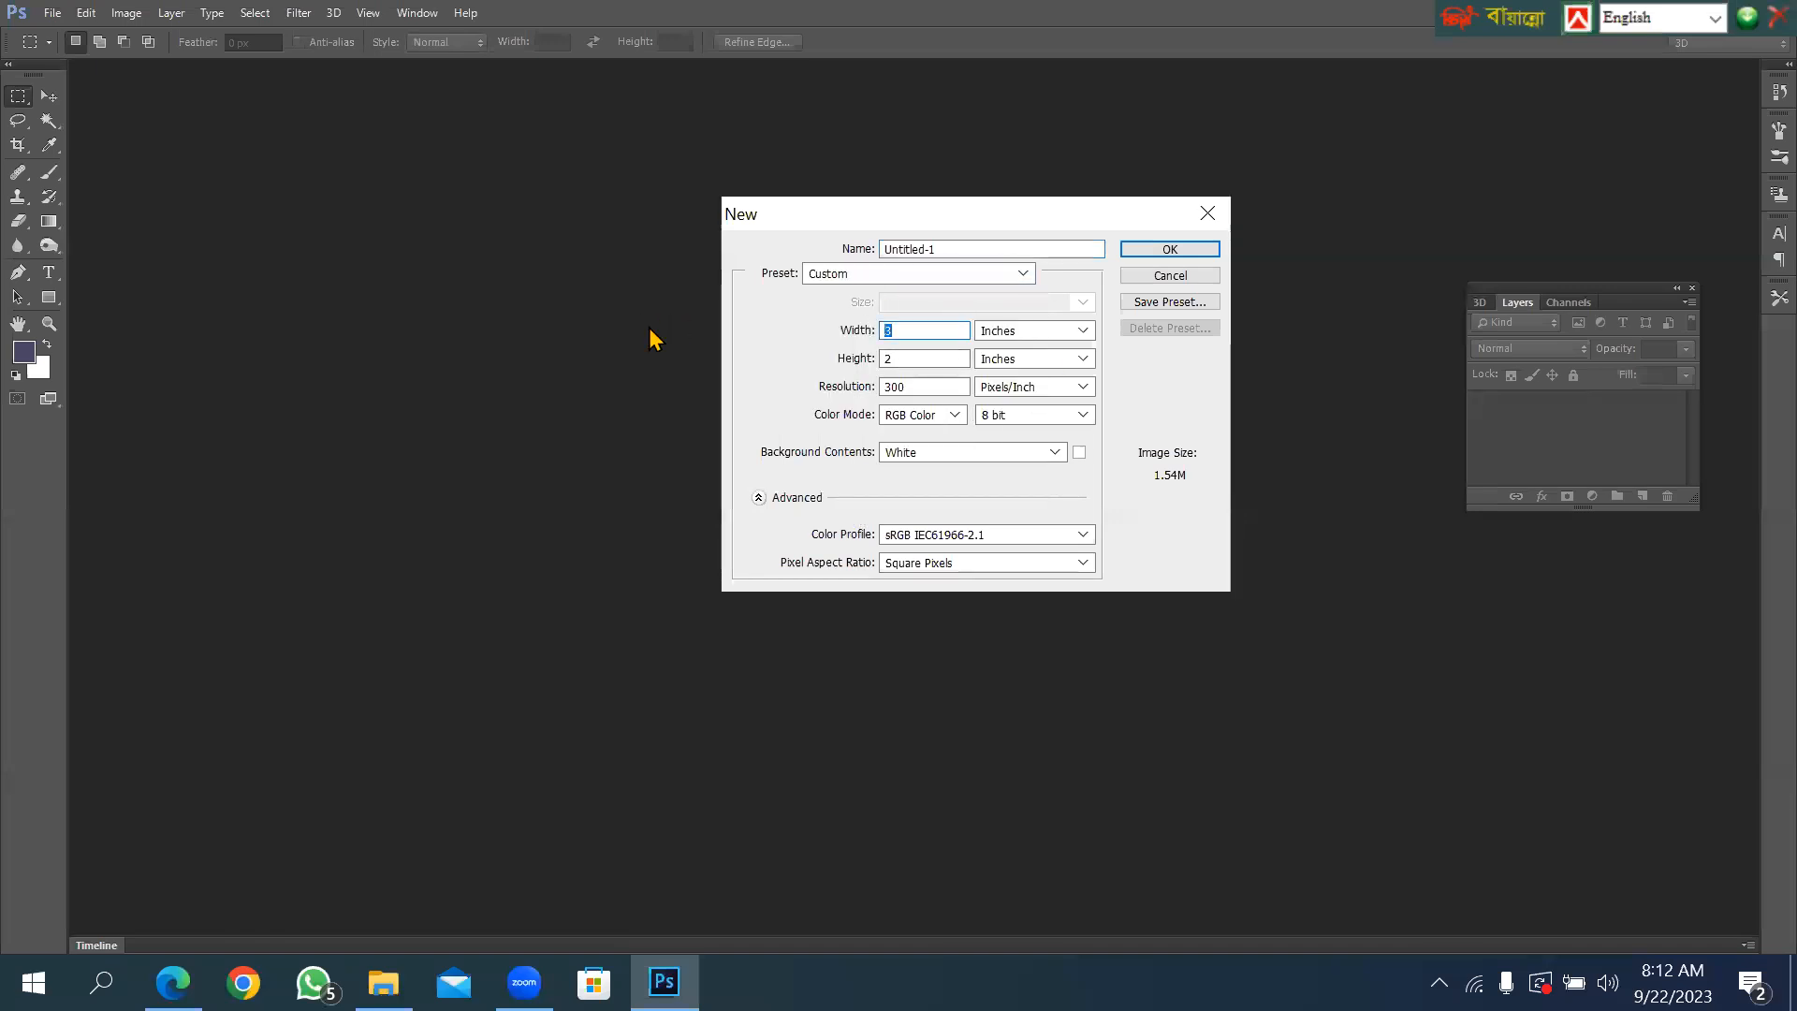
{"action": "type", "text": "8"}
{"action": "key", "text": "Tab"}
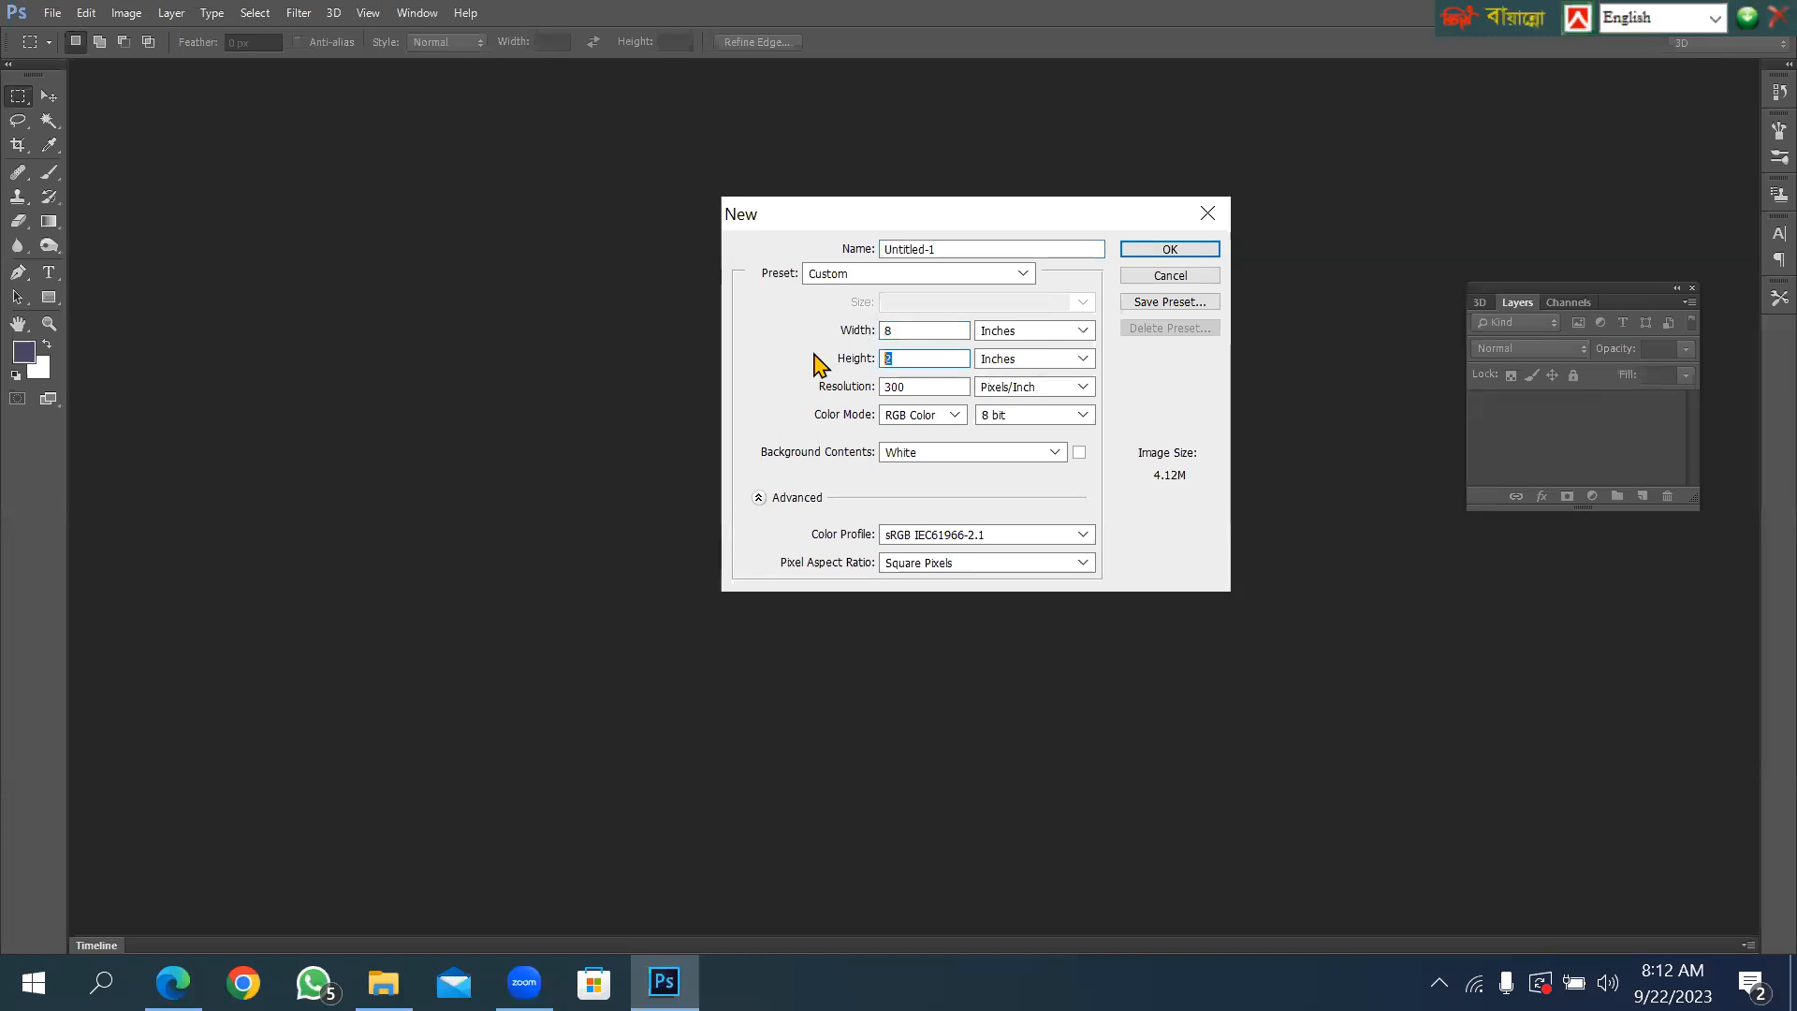
{"action": "type", "text": "10"}
{"action": "left_click", "coordinate": [1162, 251]}
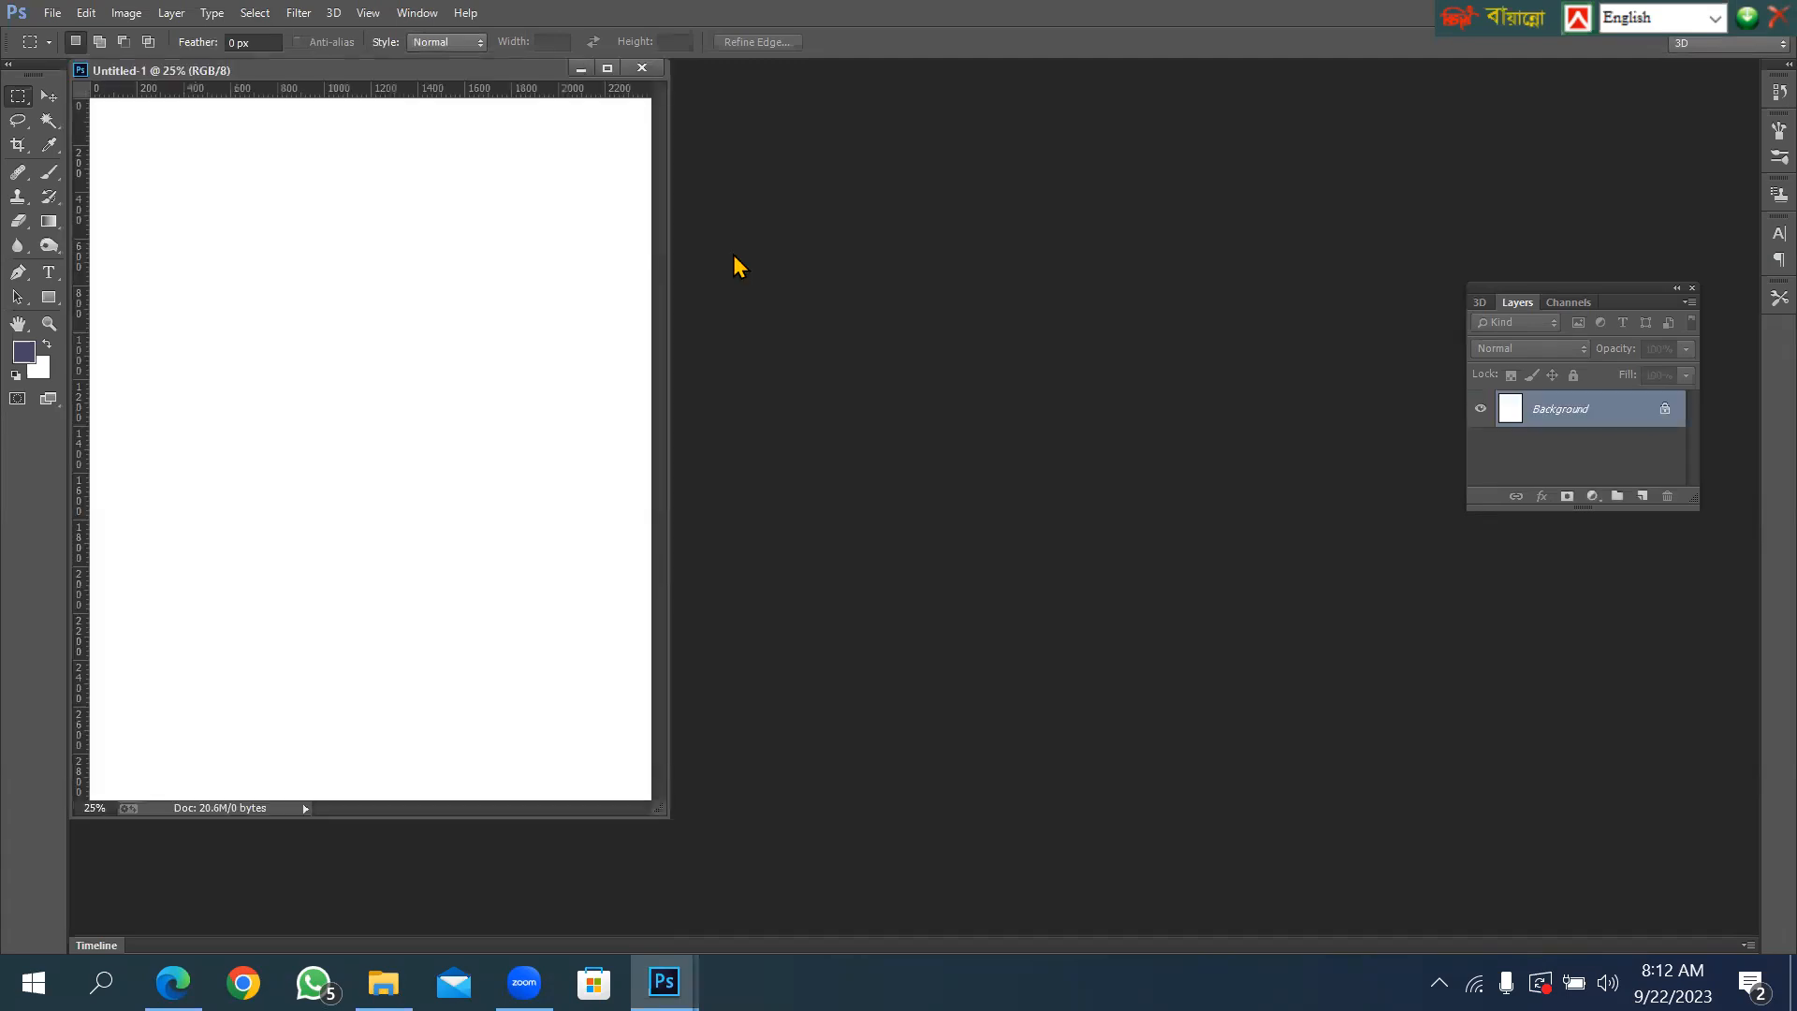
Paste the copied mockup background into the document and enlarge it from the center to nearly the full canvas width.
{"action": "key", "text": "ctrl+v"}
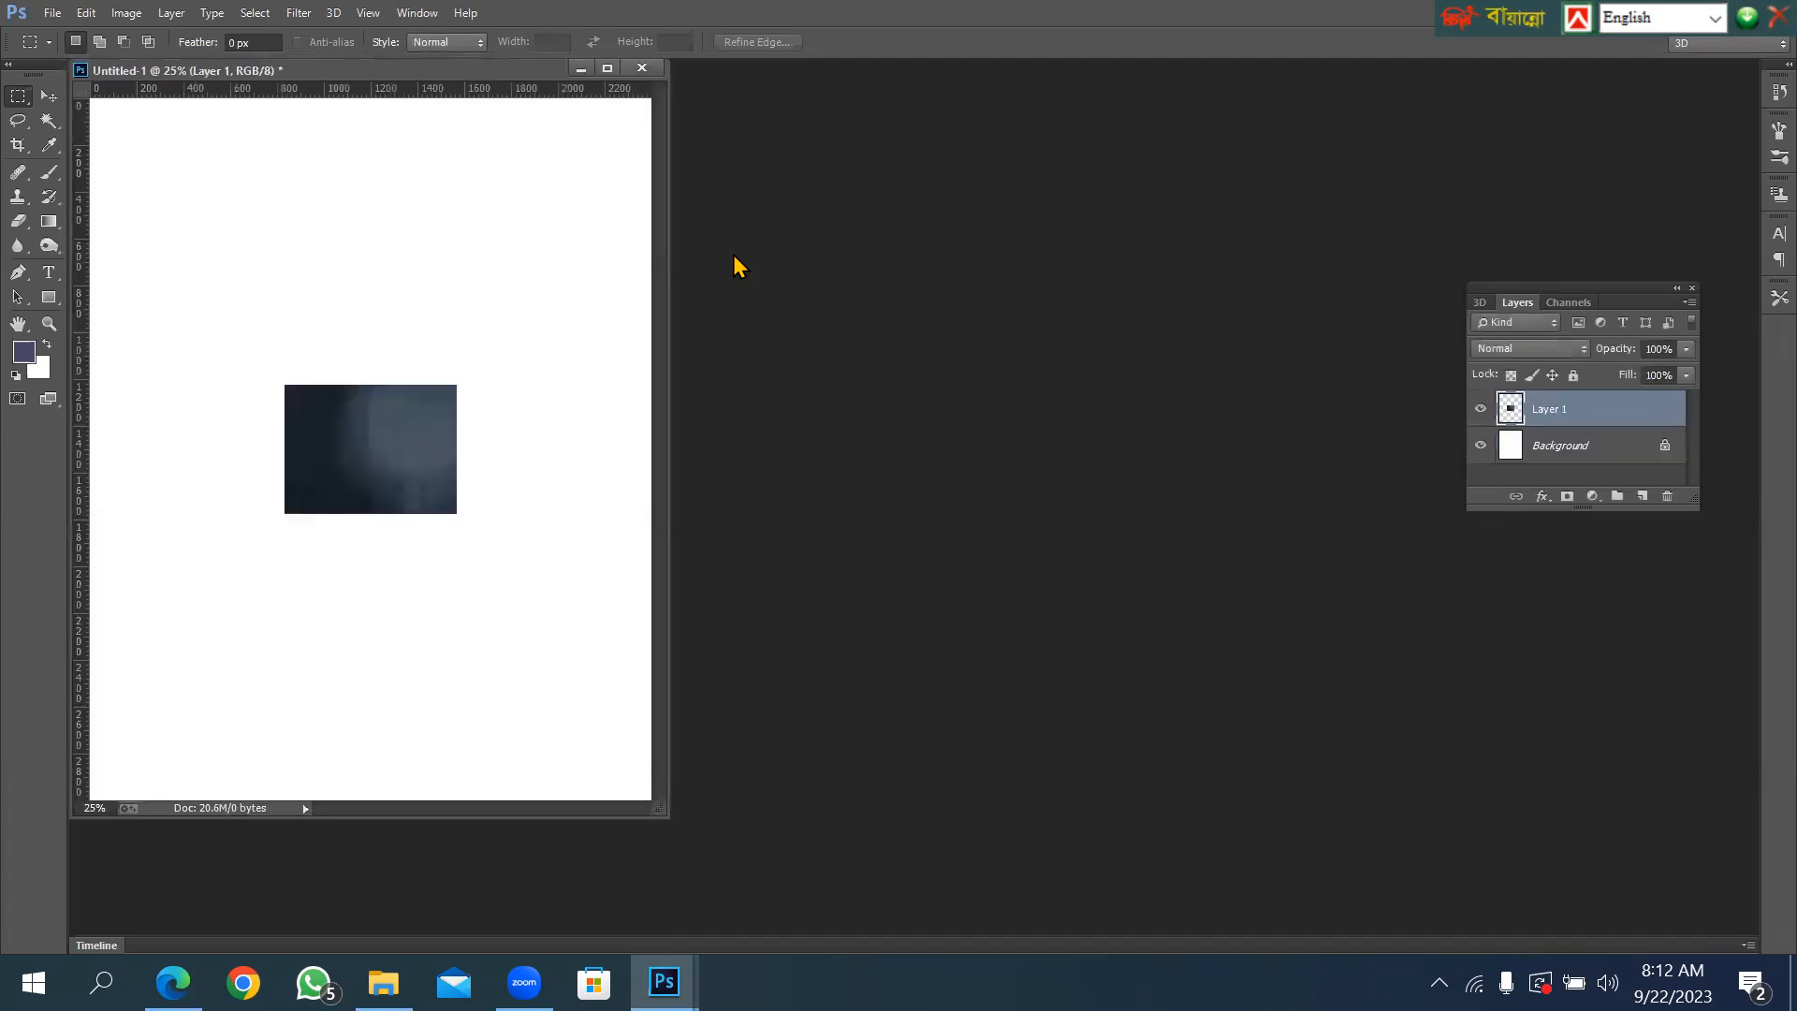
{"action": "left_click", "coordinate": [608, 68]}
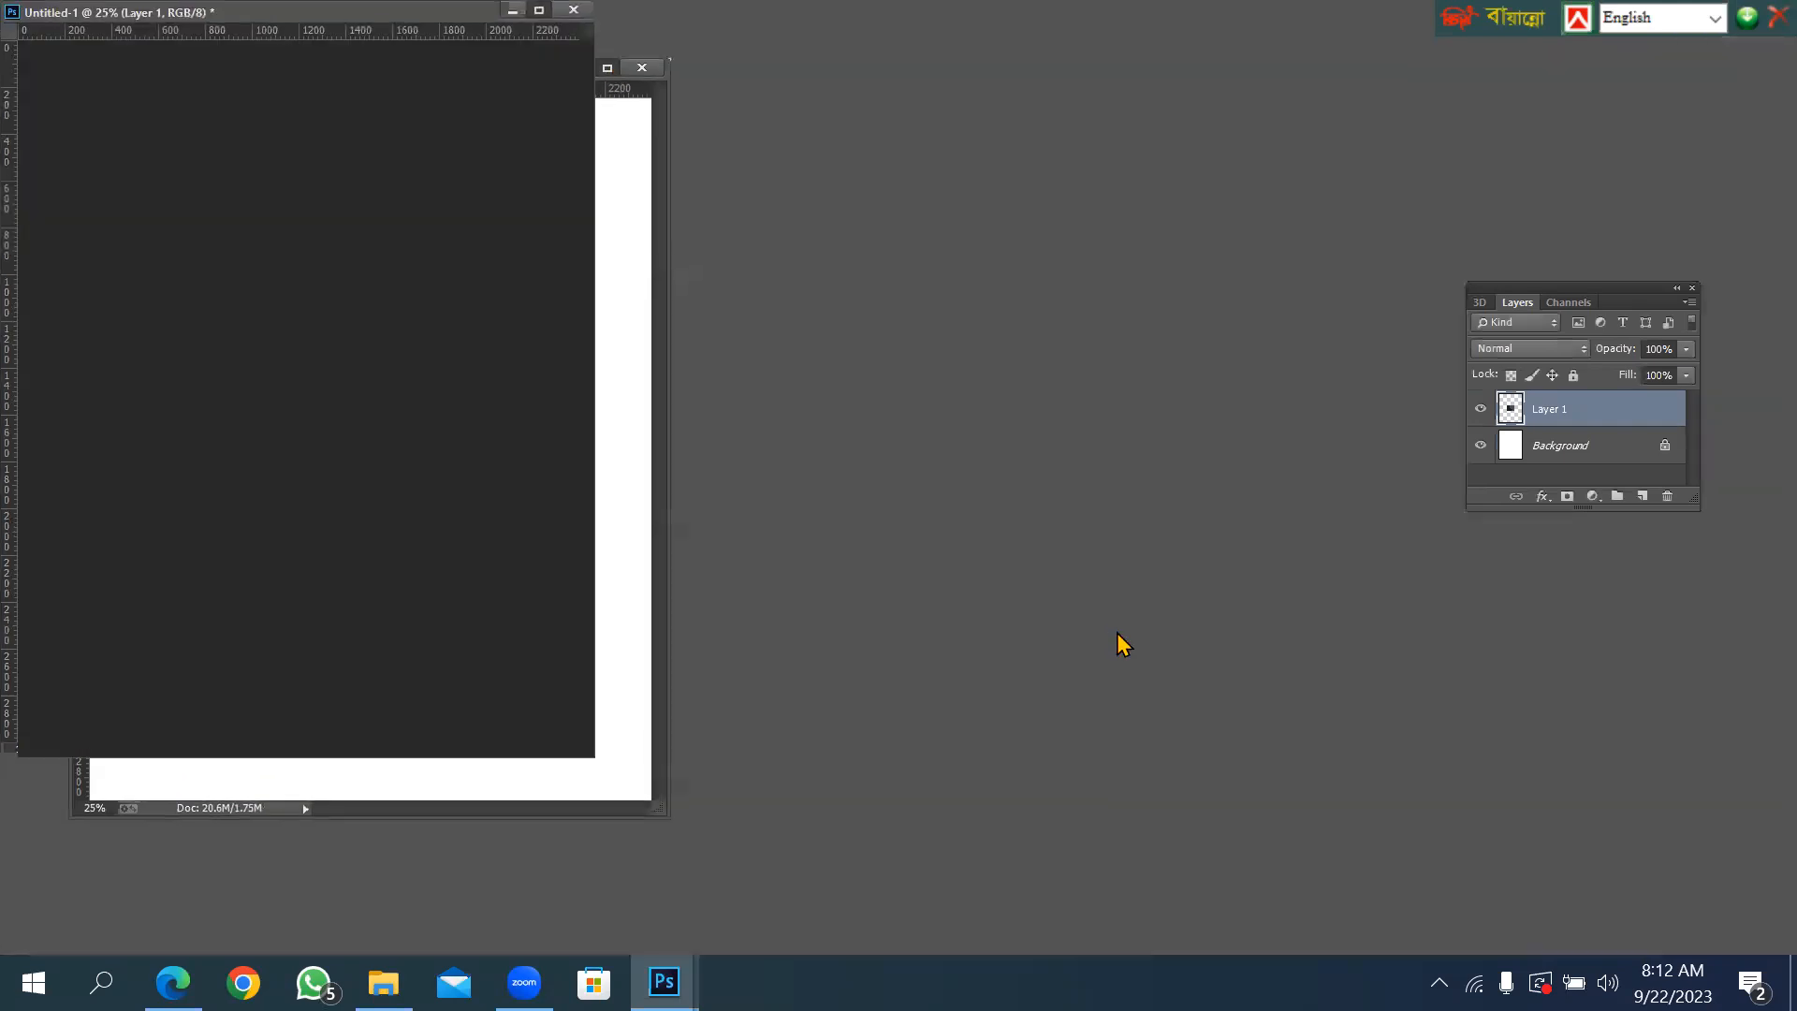
{"action": "key", "text": "ctrl+t"}
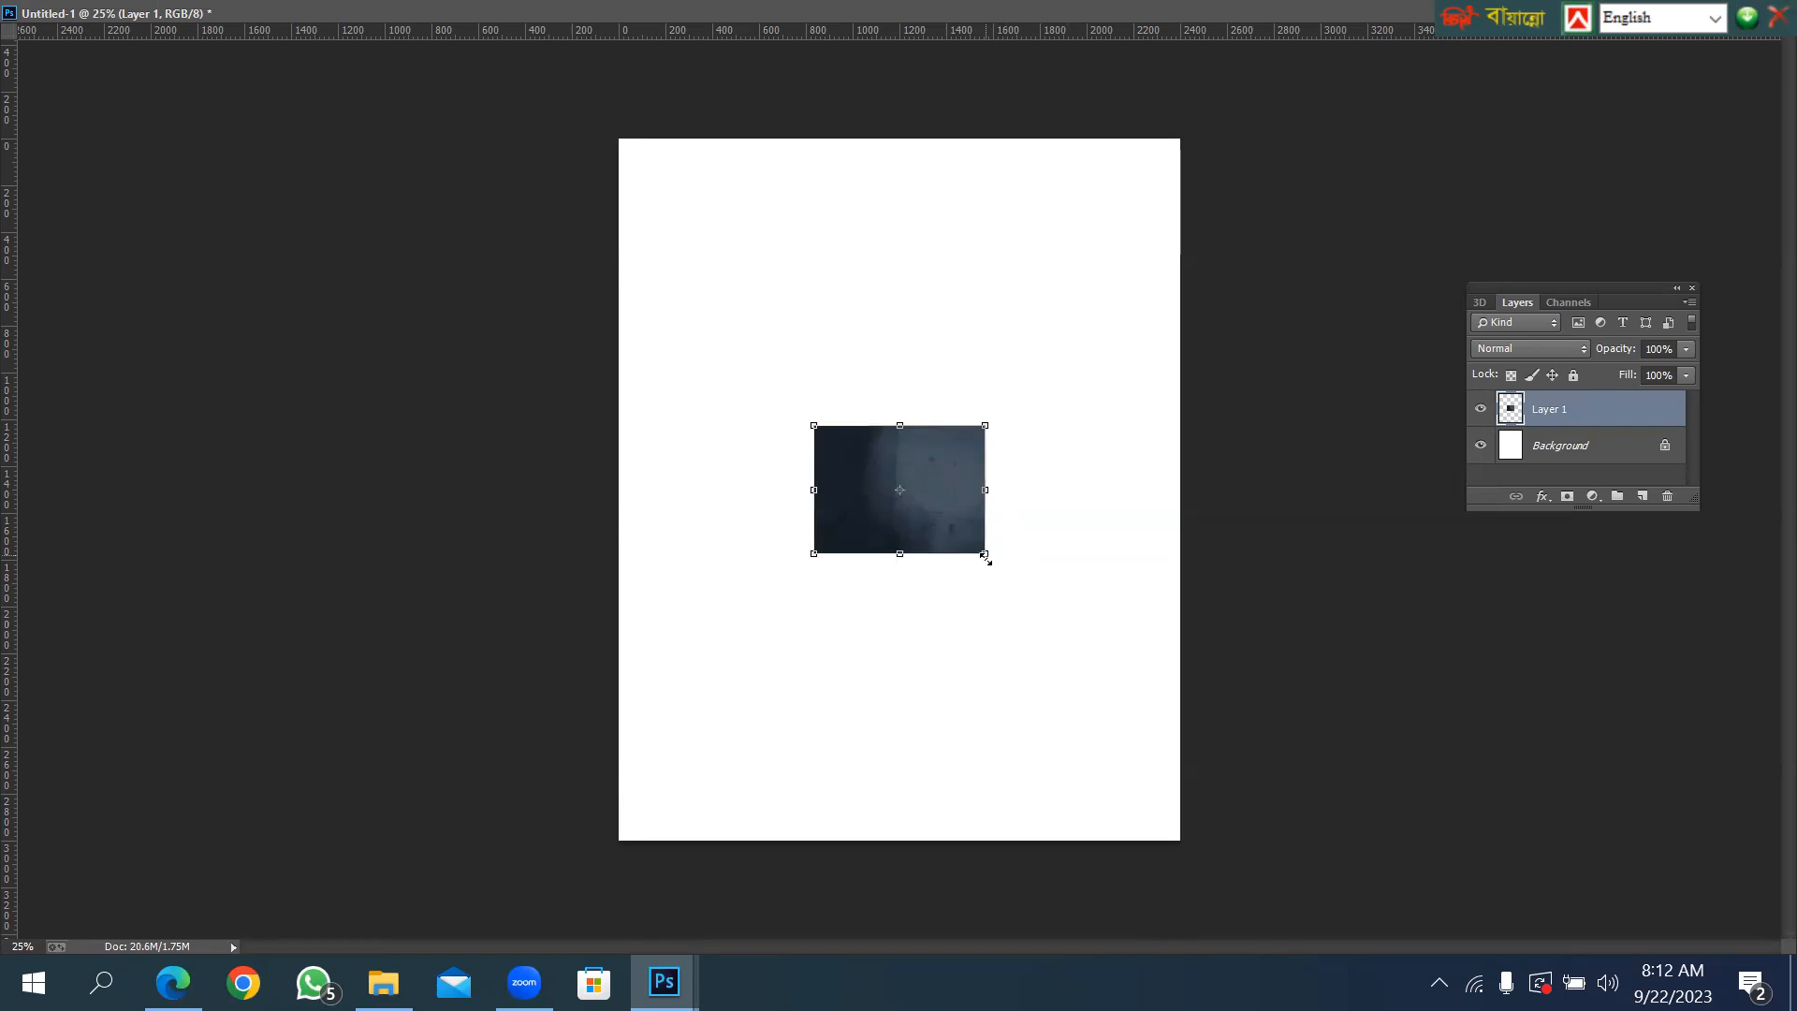
{"action": "left_click_drag", "start_coordinate": [985, 555], "coordinate": [1151, 730]}
{"action": "double_click", "coordinate": [927, 477]}
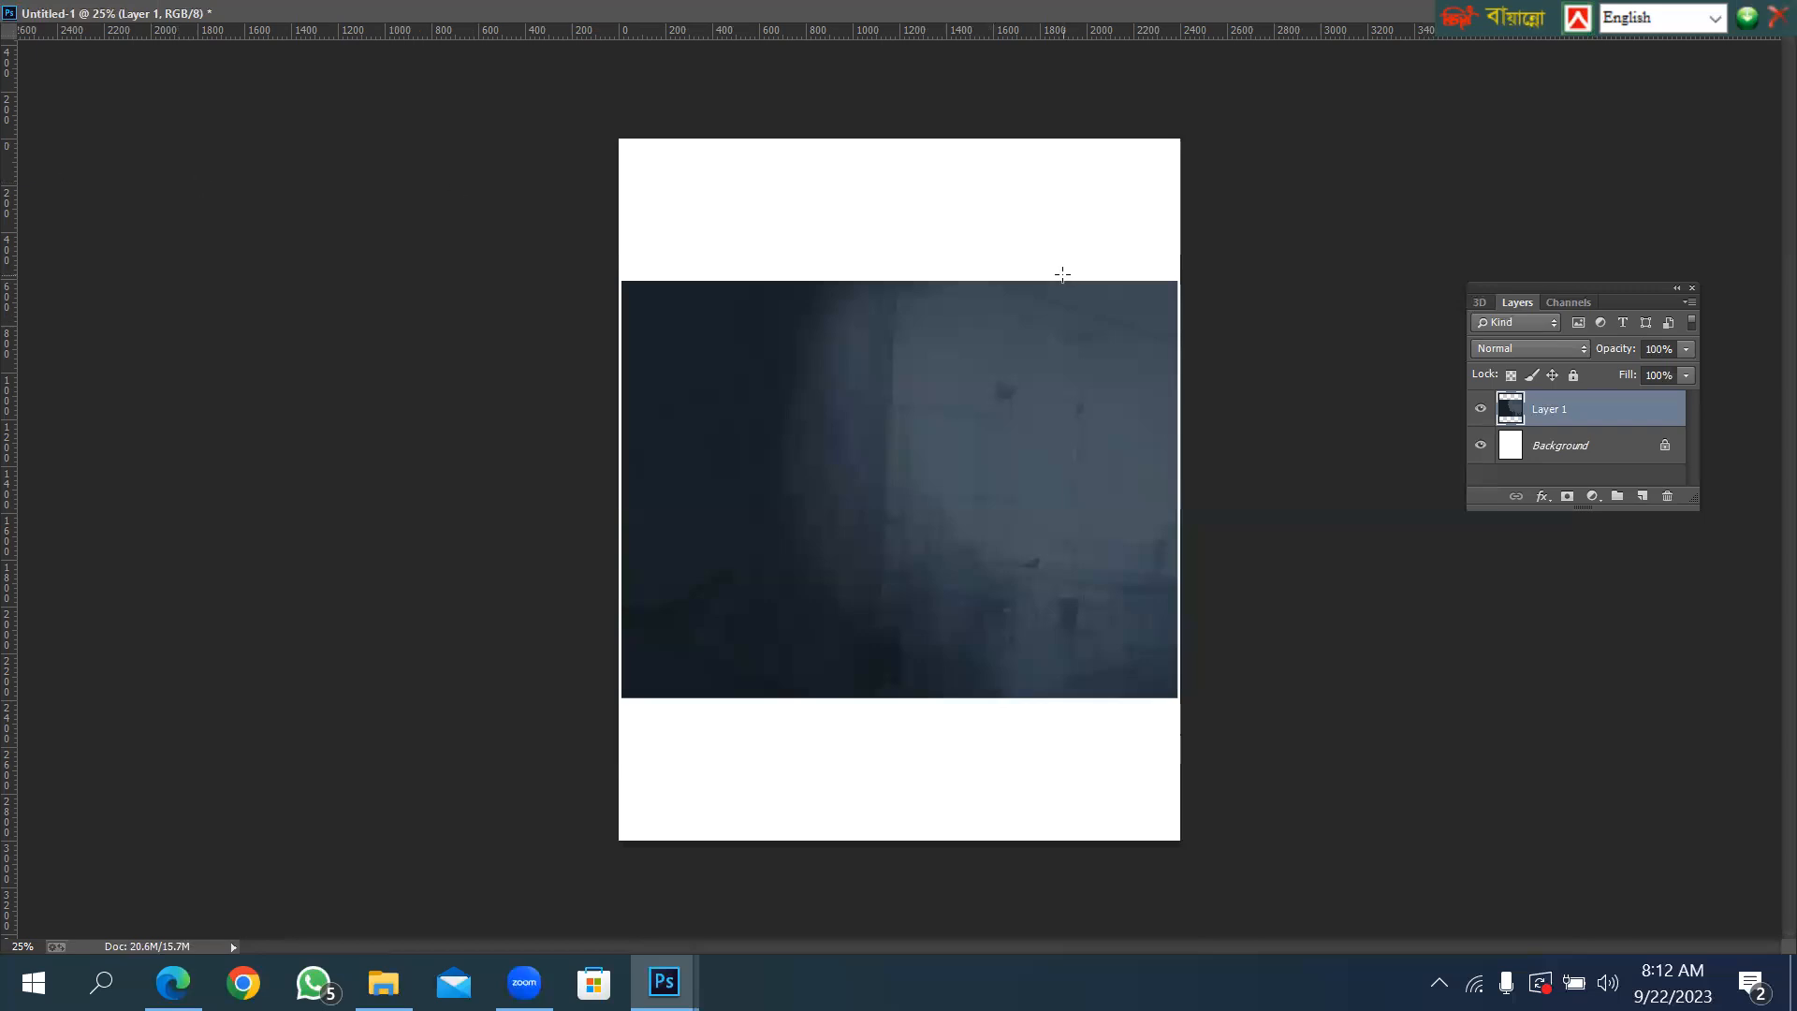
Restore the document to a floating window and crop the canvas to the edges of the dark blue image.
{"action": "double_click", "coordinate": [1275, 19]}
{"action": "left_click_drag", "start_coordinate": [363, 75], "coordinate": [736, 141]}
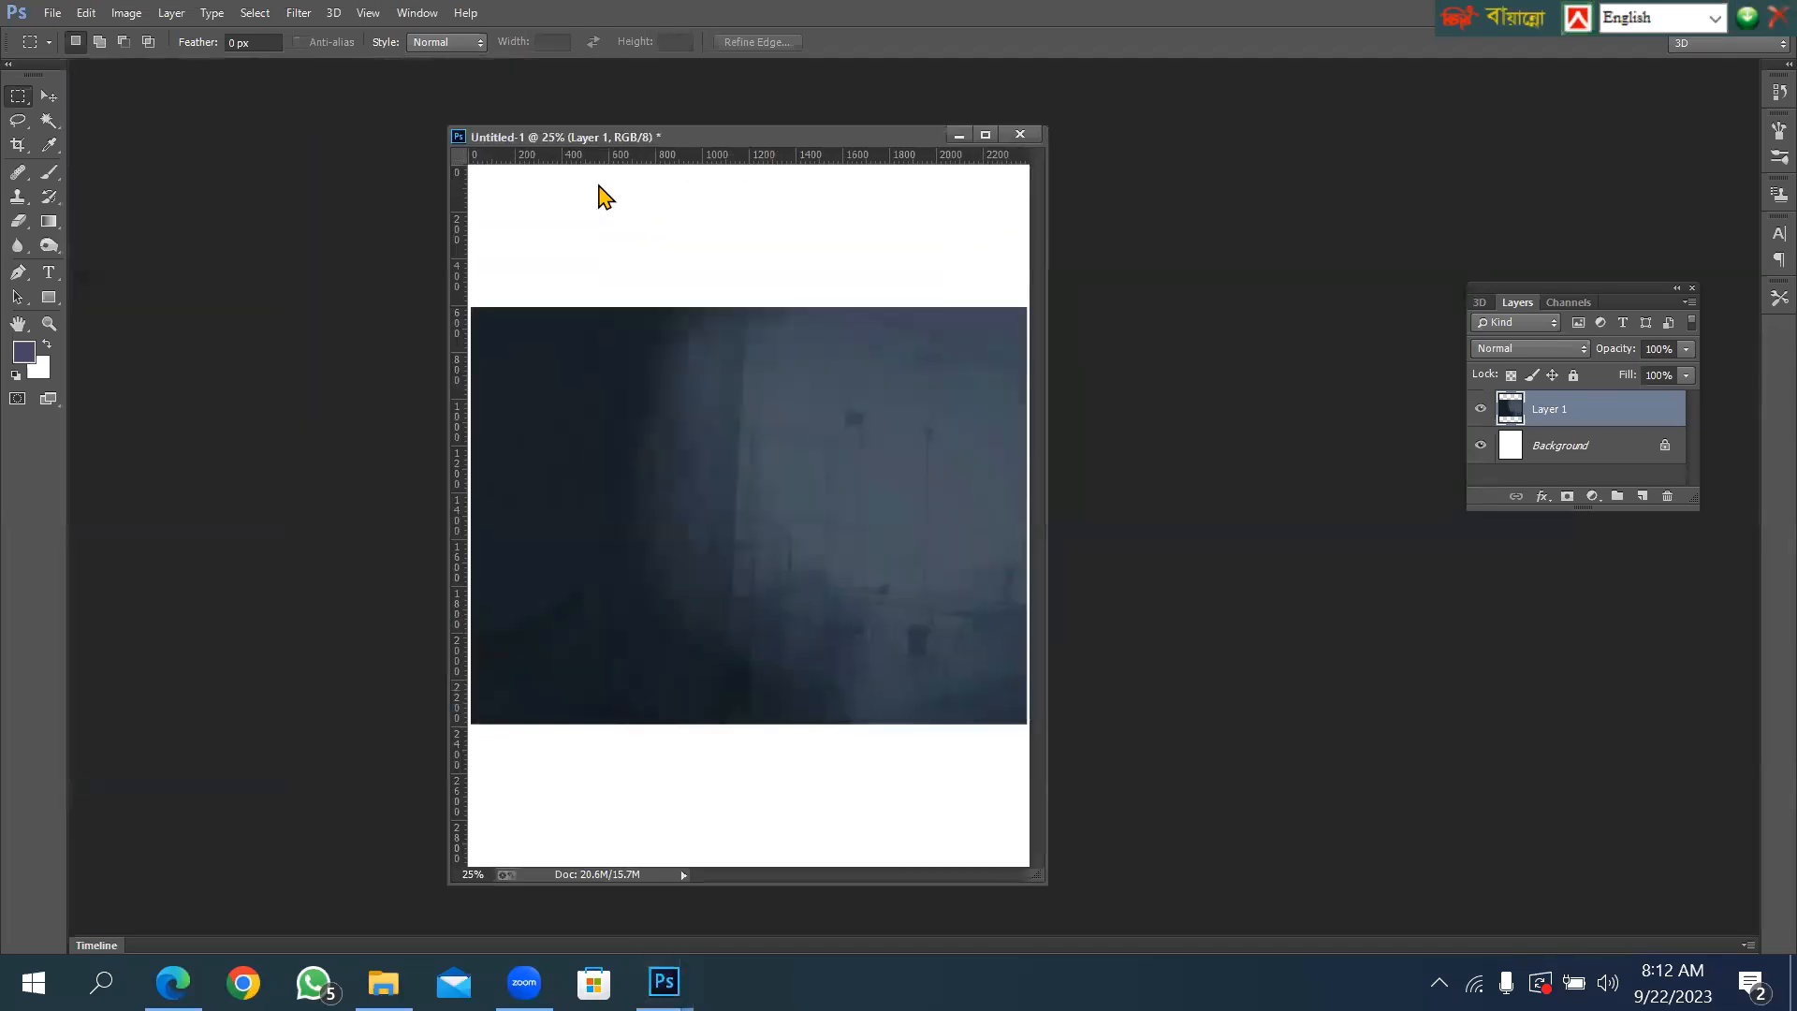
{"action": "left_click", "coordinate": [17, 147]}
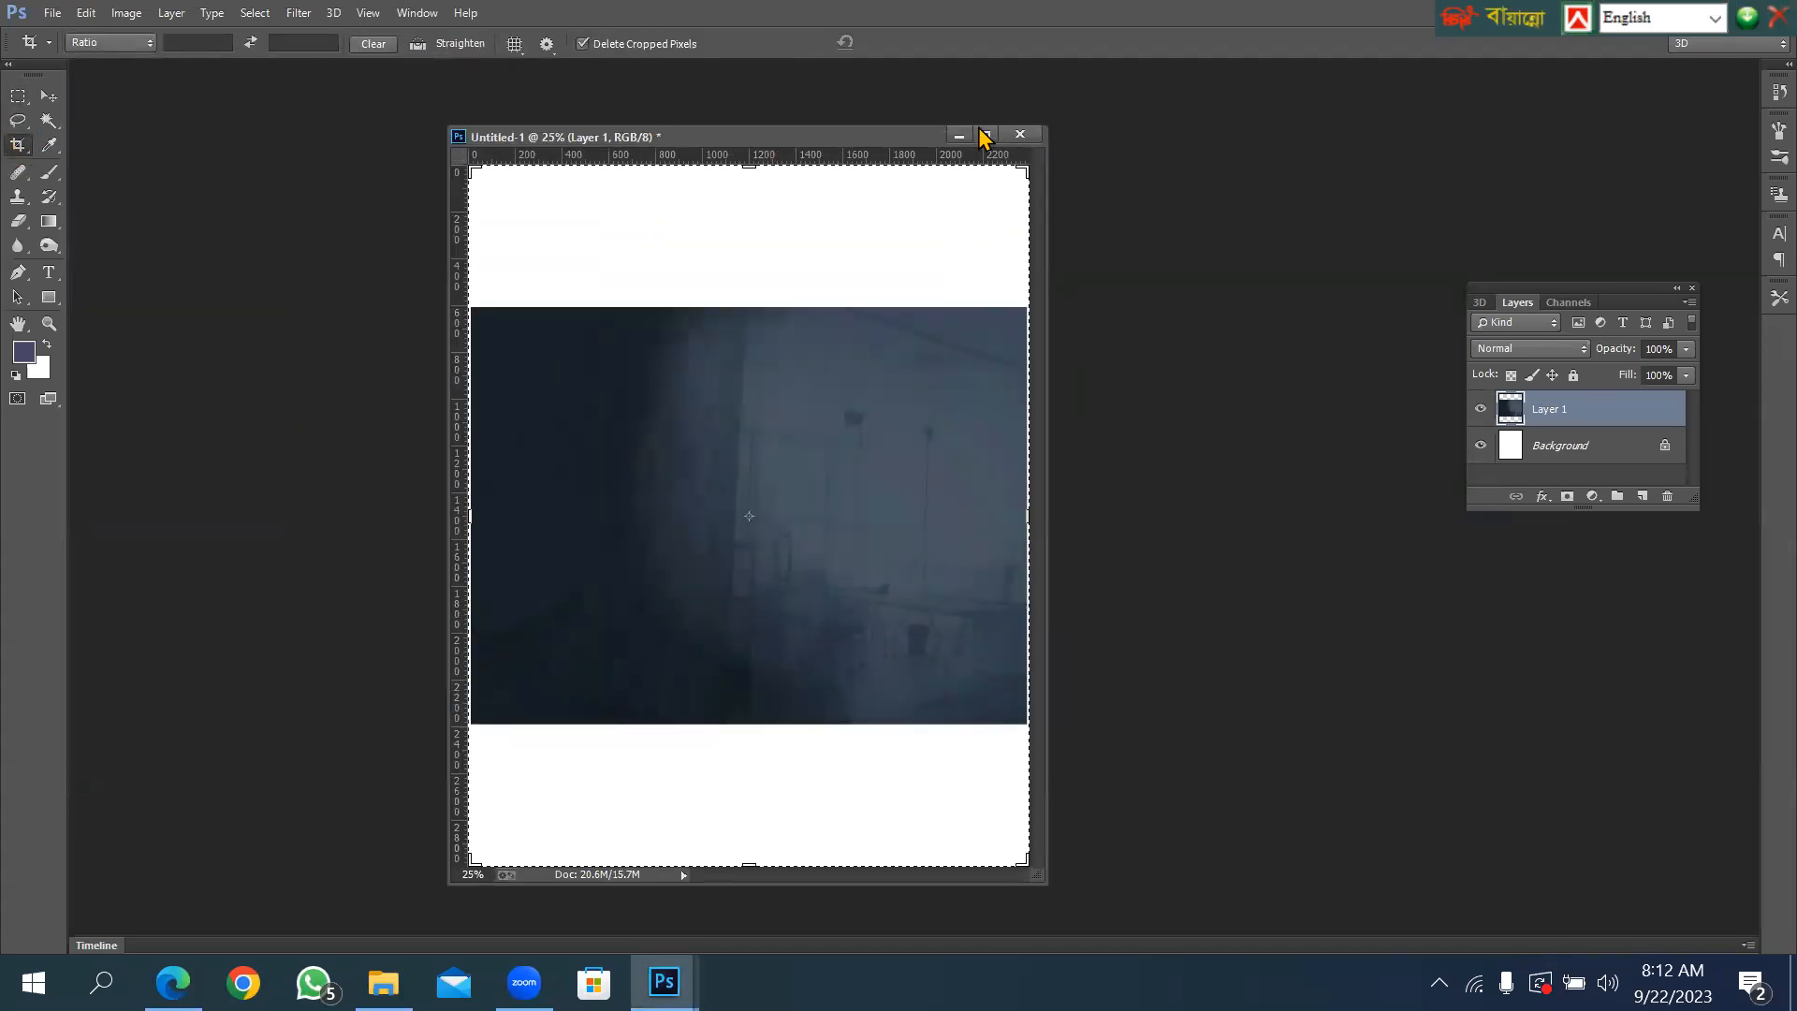
{"action": "left_click_drag", "start_coordinate": [751, 863], "coordinate": [749, 794]}
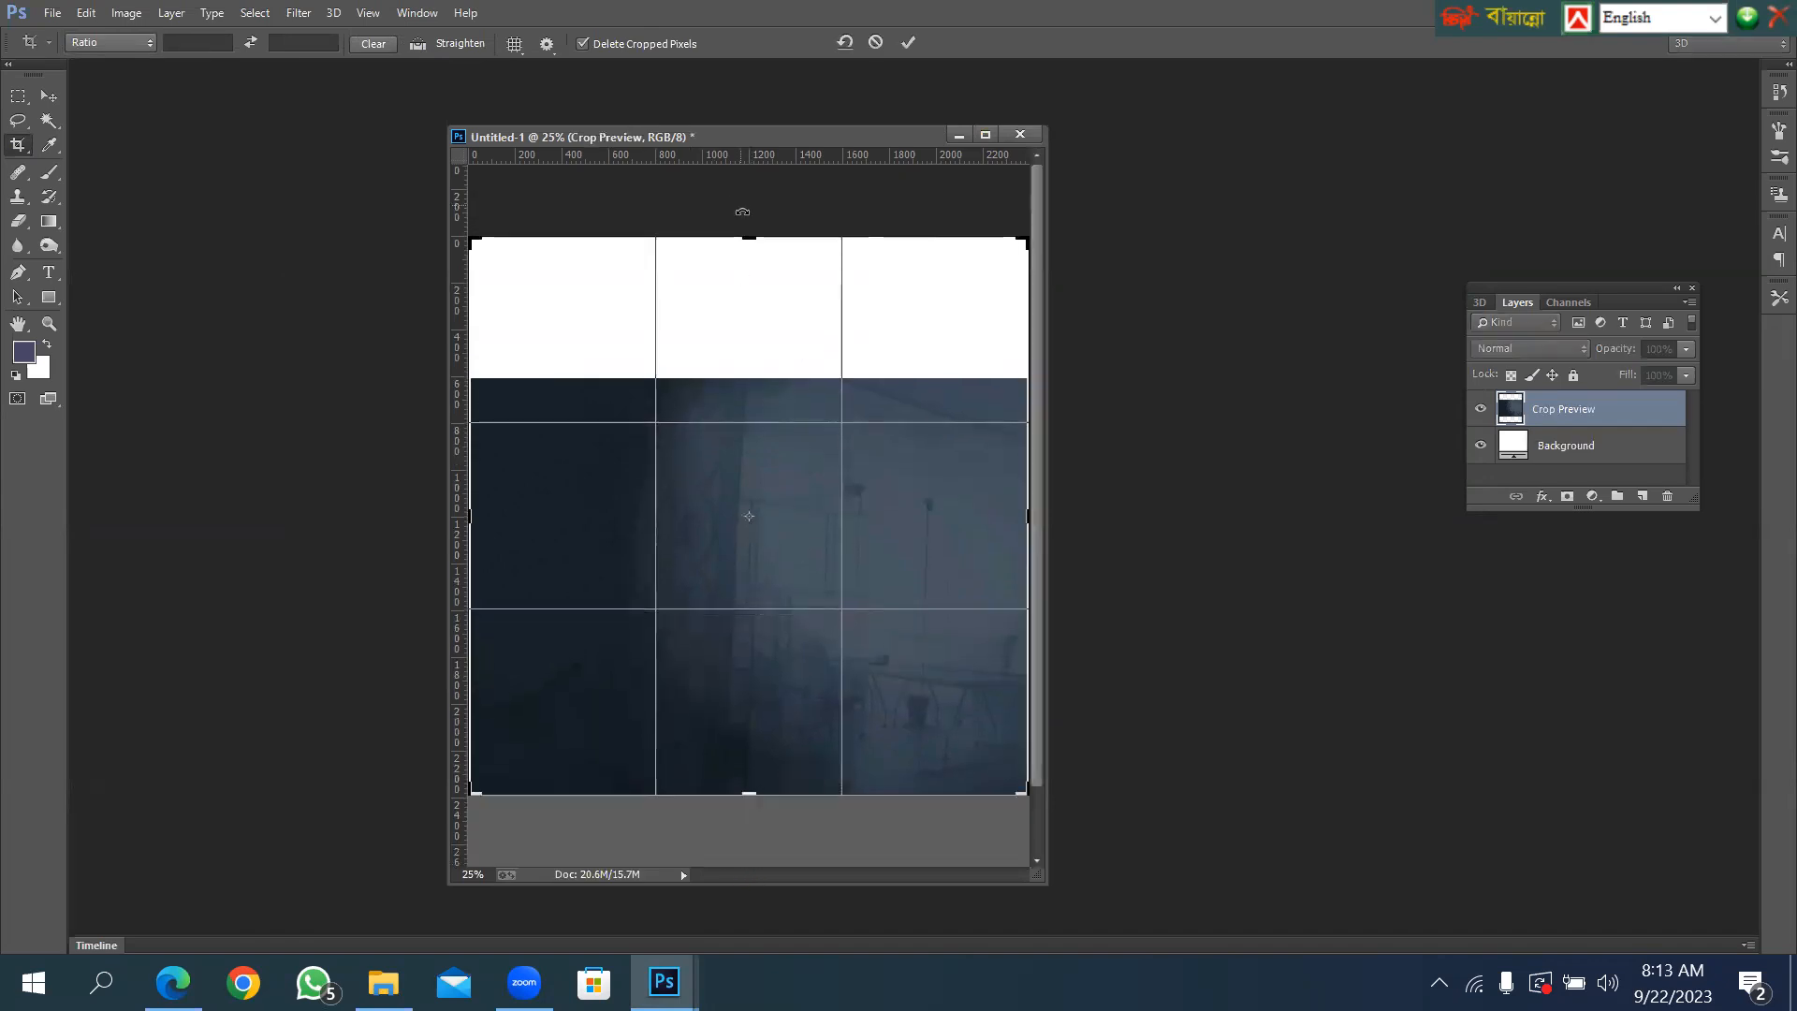
{"action": "left_click_drag", "start_coordinate": [755, 238], "coordinate": [749, 309]}
{"action": "left_click_drag", "start_coordinate": [471, 519], "coordinate": [479, 518]}
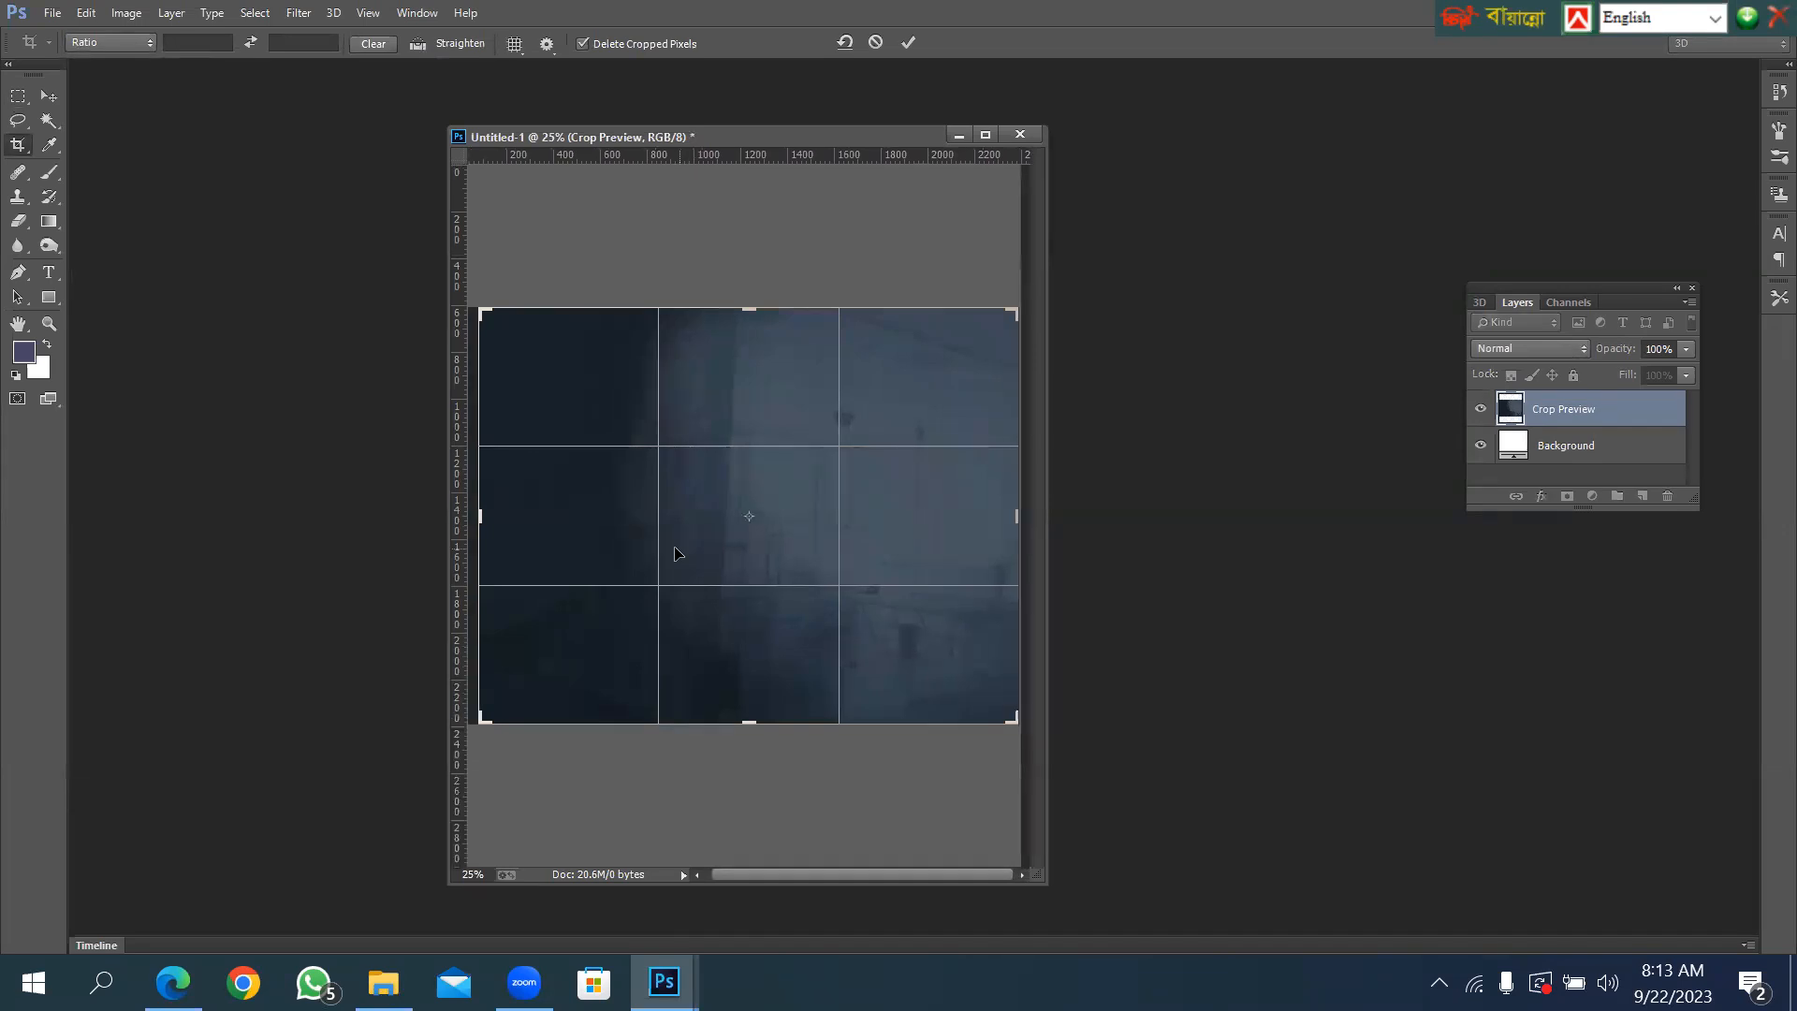
{"action": "key", "text": "Return"}
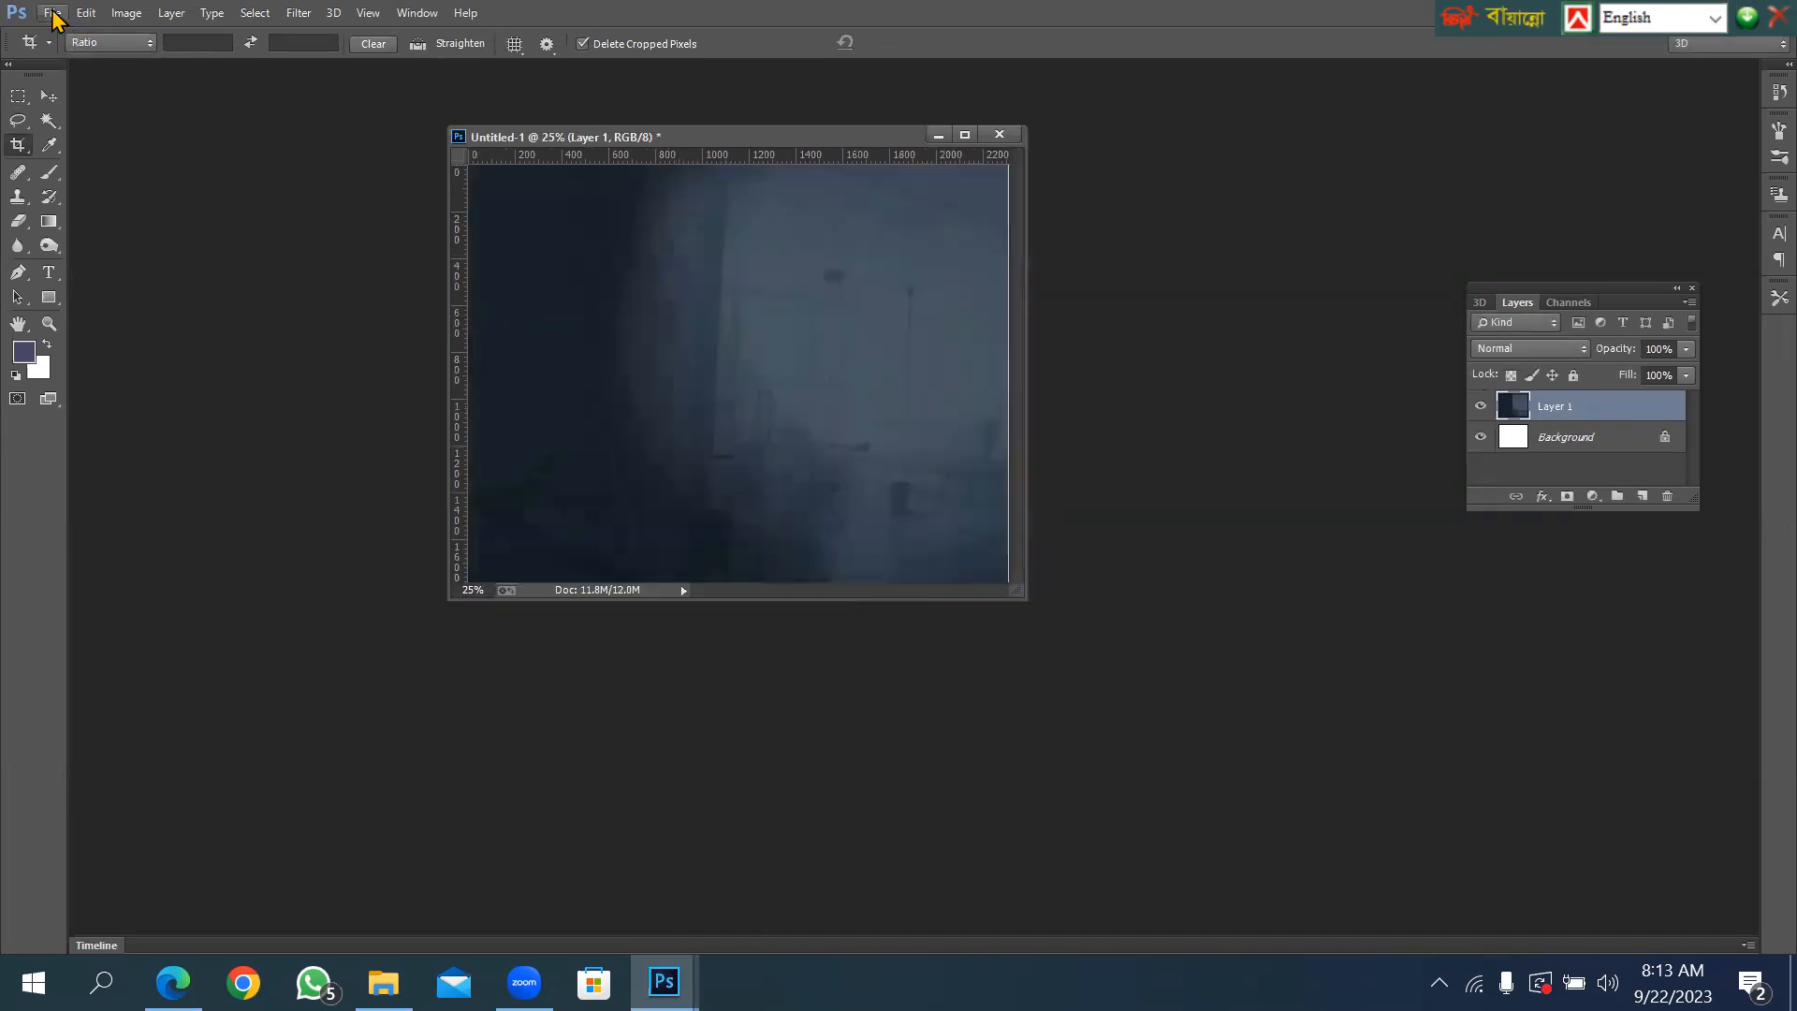
Save the cropped background to the Desktop as a JPEG named "Mokup image" at maximum quality 12.
{"action": "left_click", "coordinate": [53, 12]}
{"action": "left_click", "coordinate": [156, 271]}
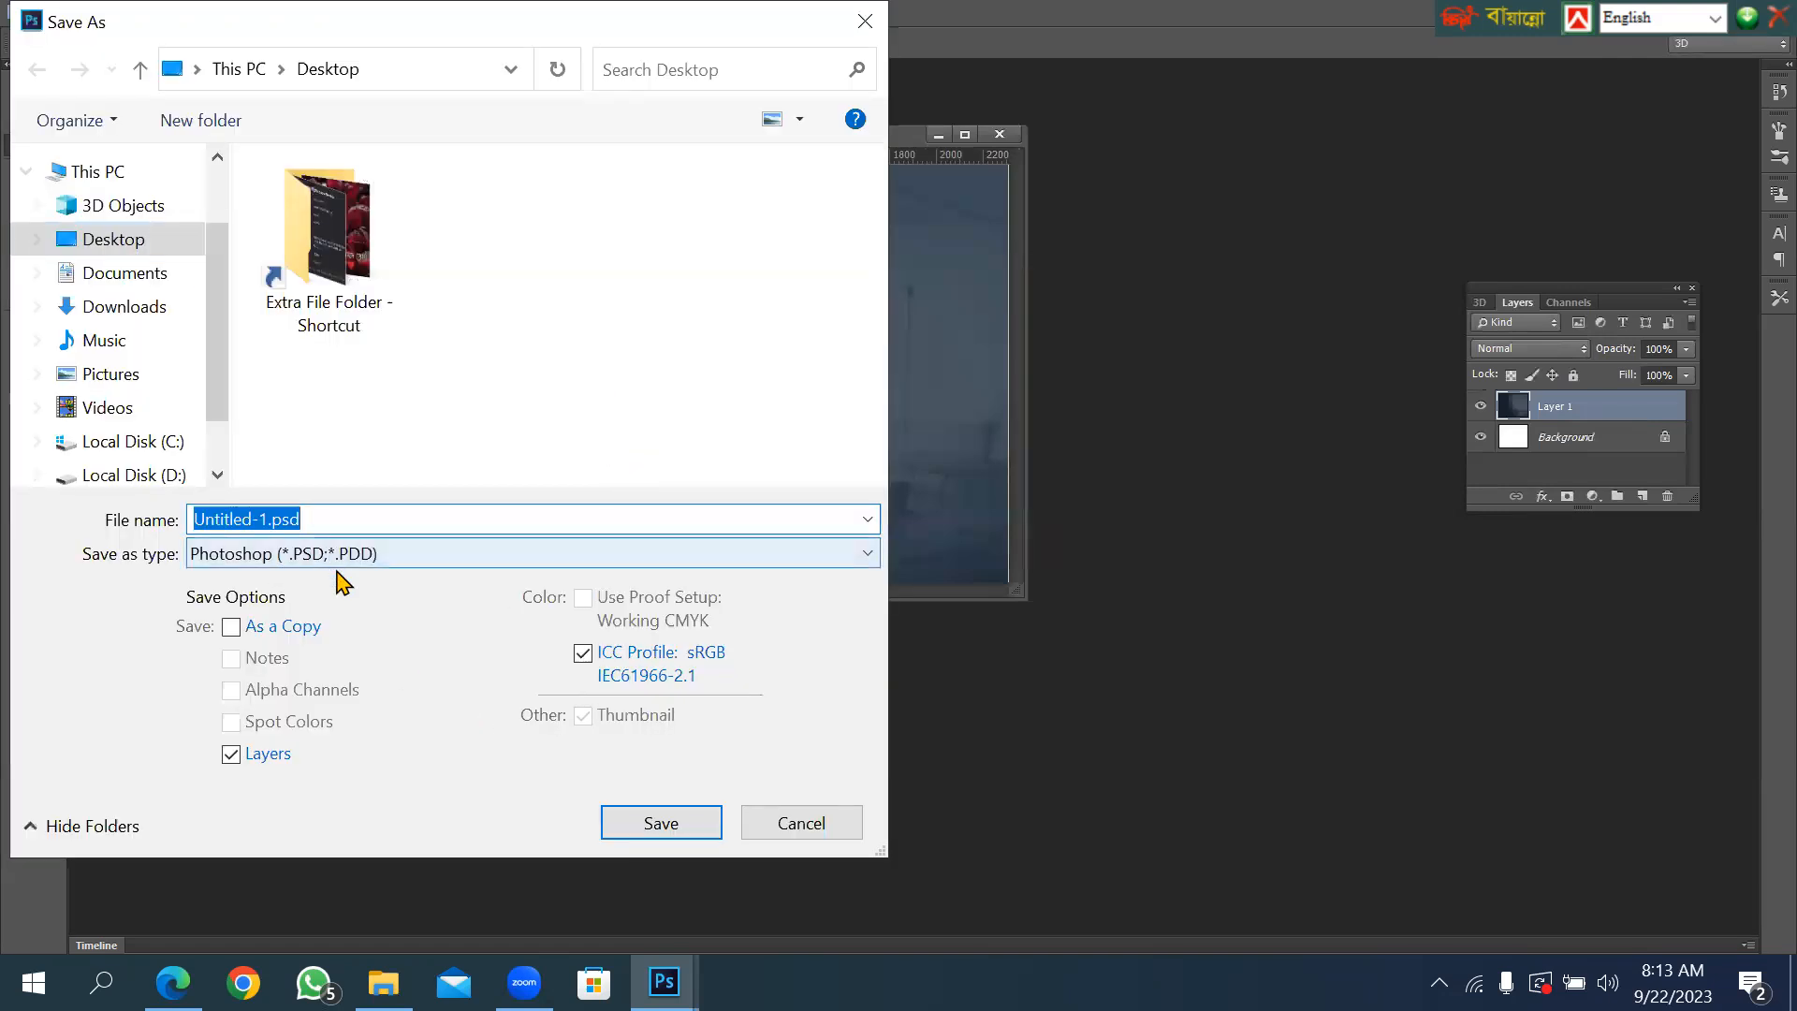
{"action": "left_click", "coordinate": [344, 554]}
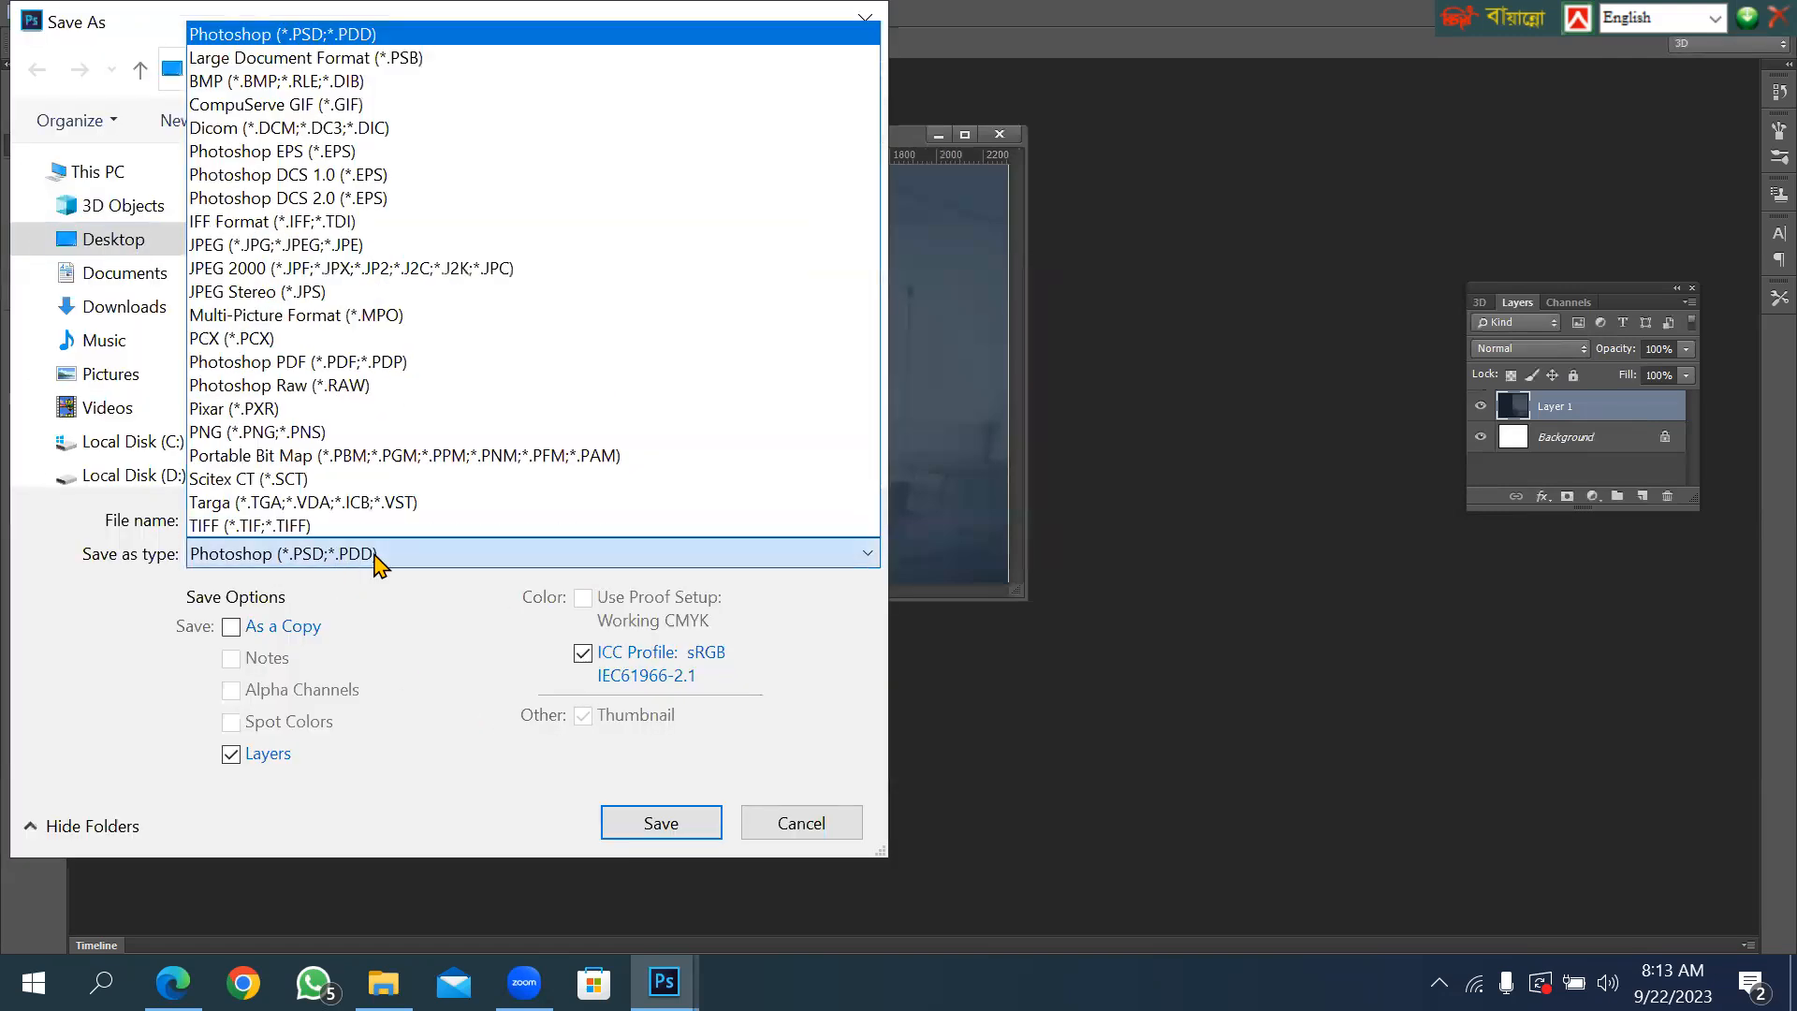
{"action": "left_click", "coordinate": [300, 245]}
{"action": "double_click", "coordinate": [369, 521]}
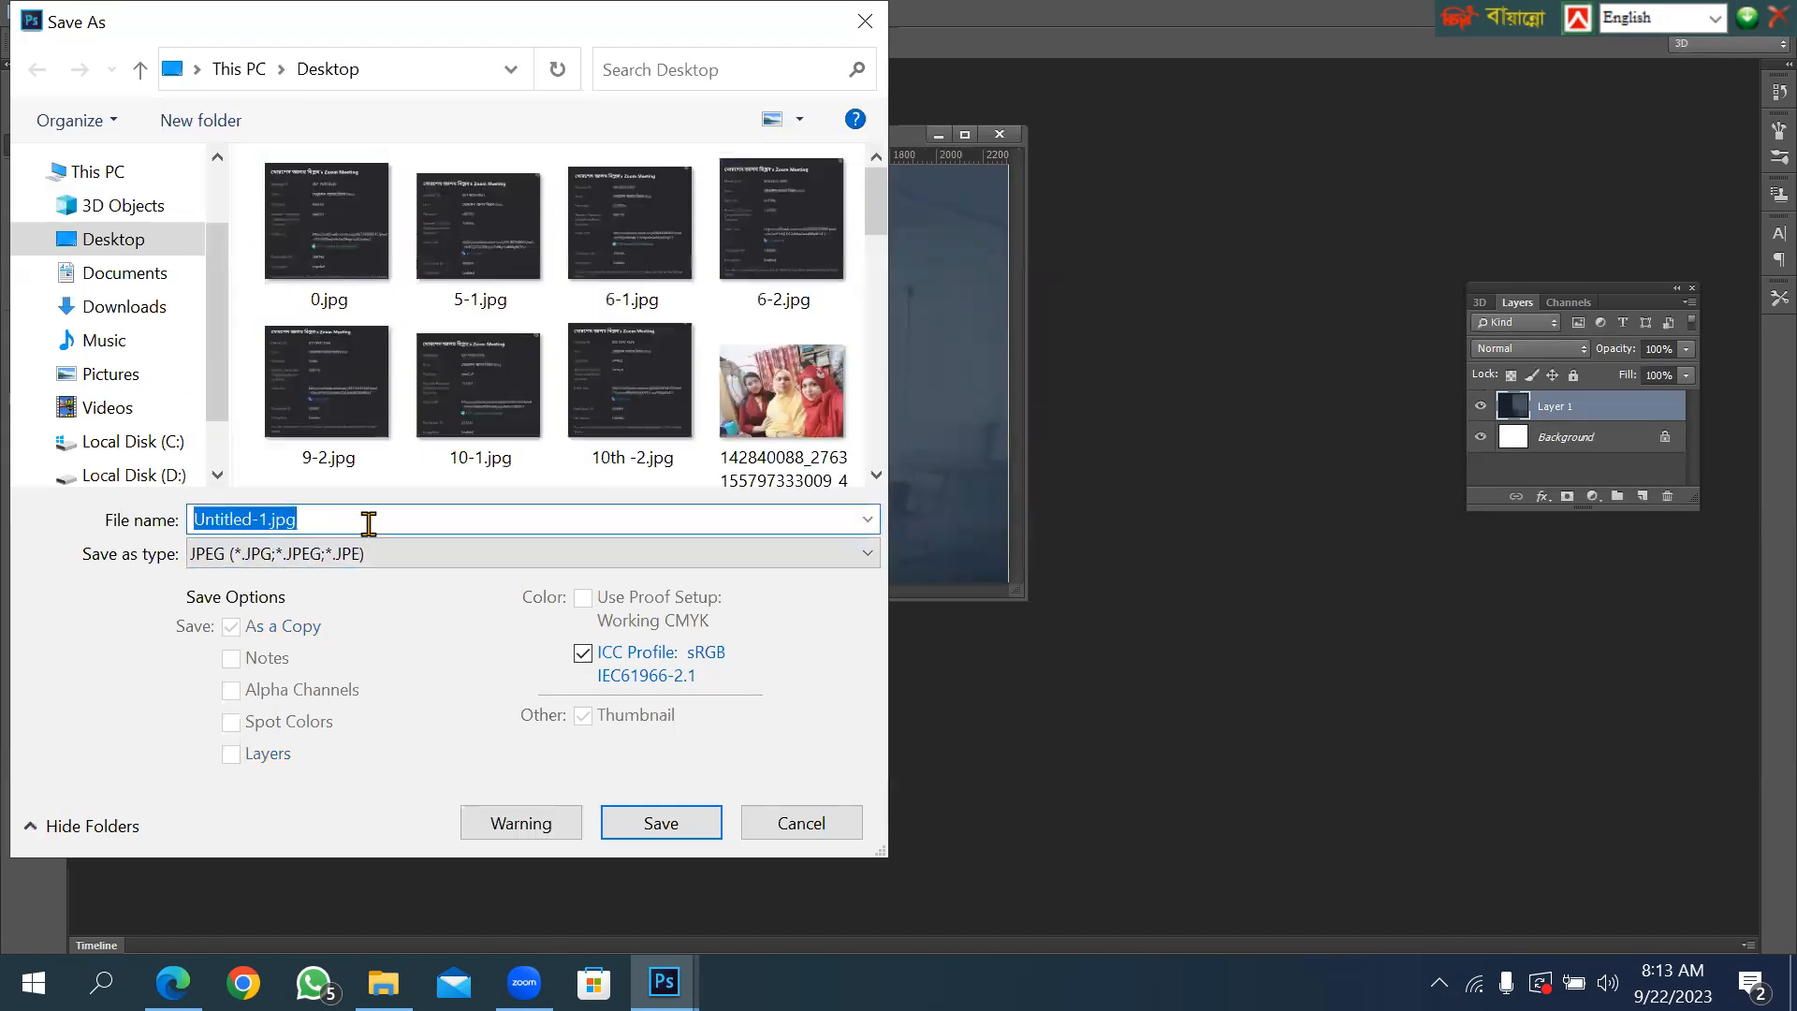
{"action": "type", "text": "Mokup image"}
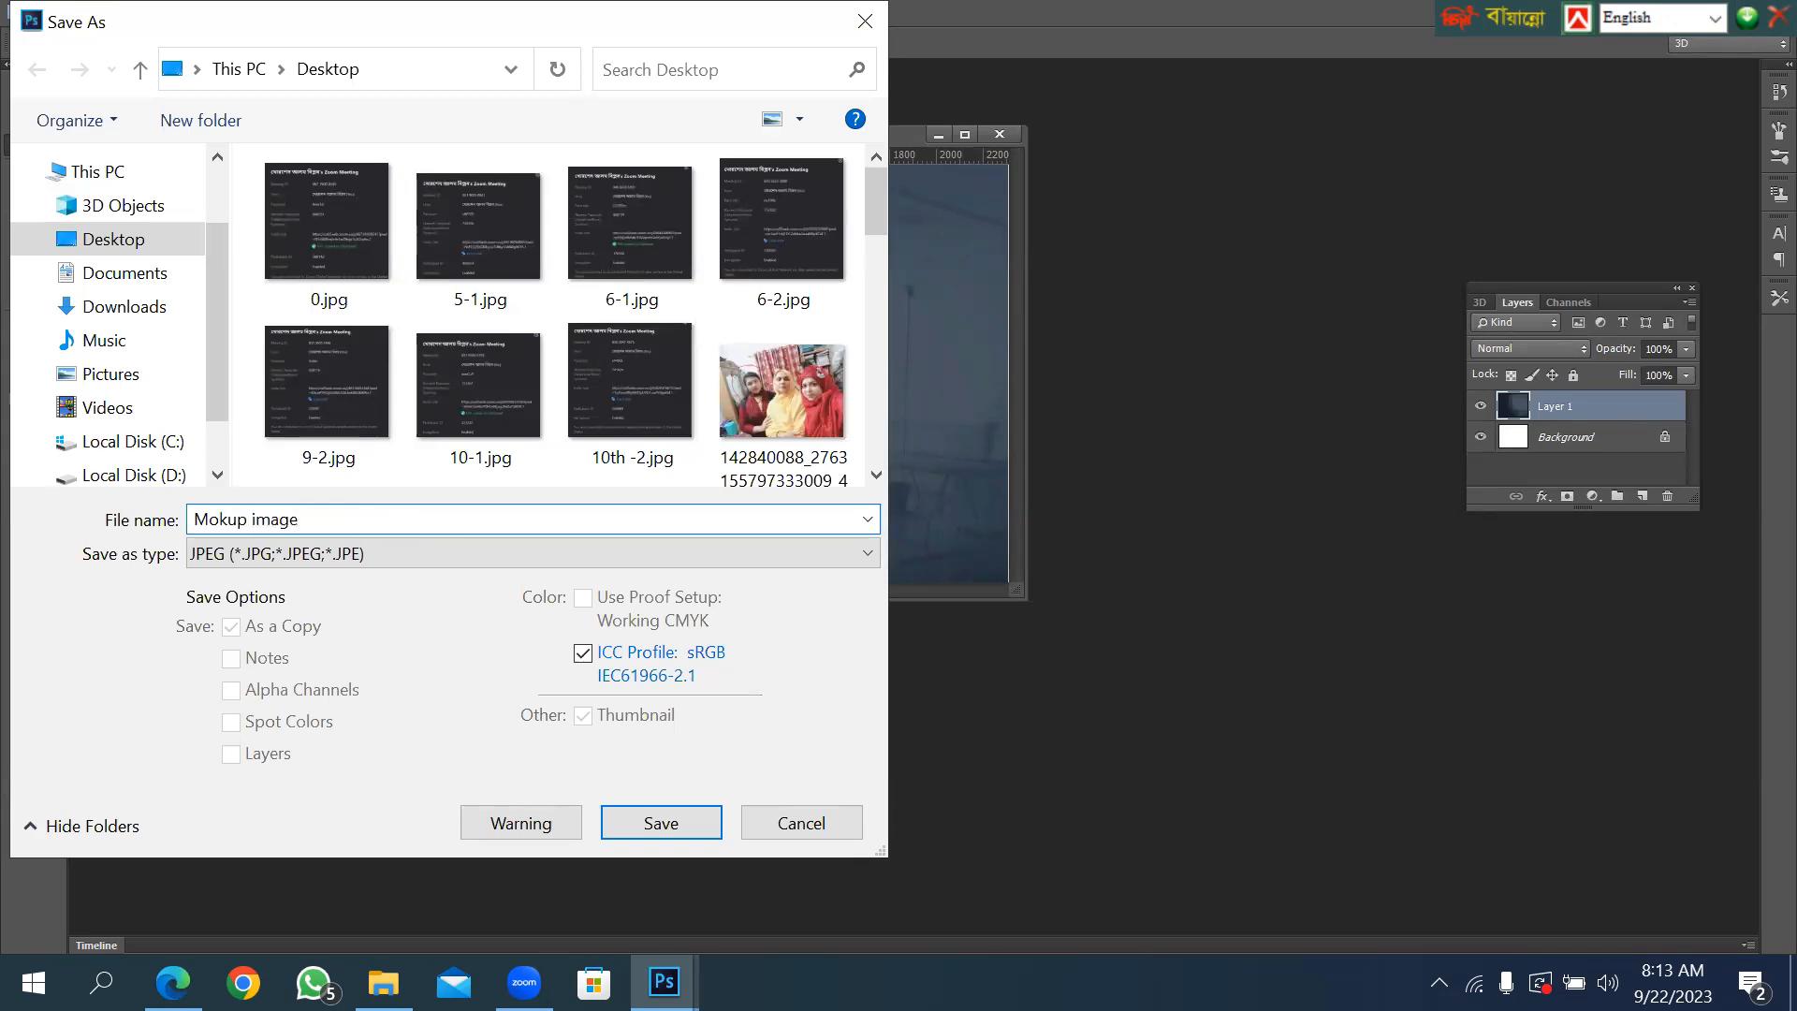
{"action": "key", "text": "Return"}
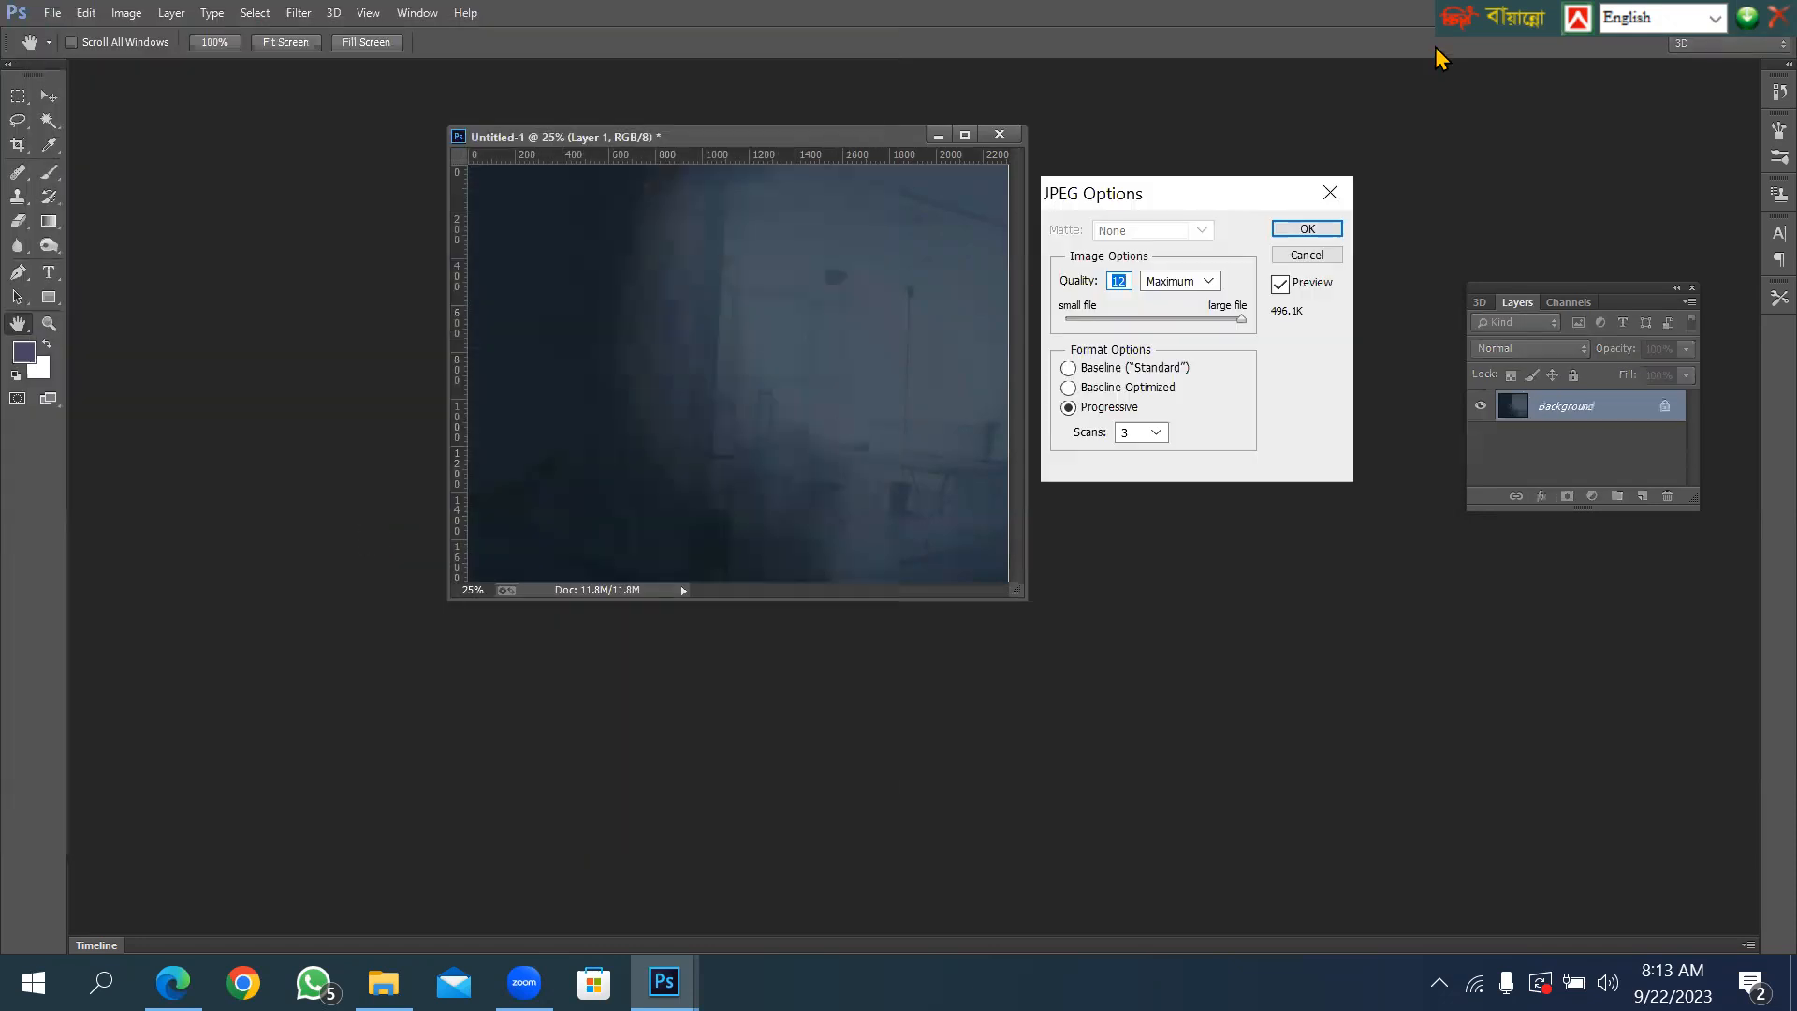
{"action": "left_click", "coordinate": [1307, 229]}
{"action": "key", "text": "c"}
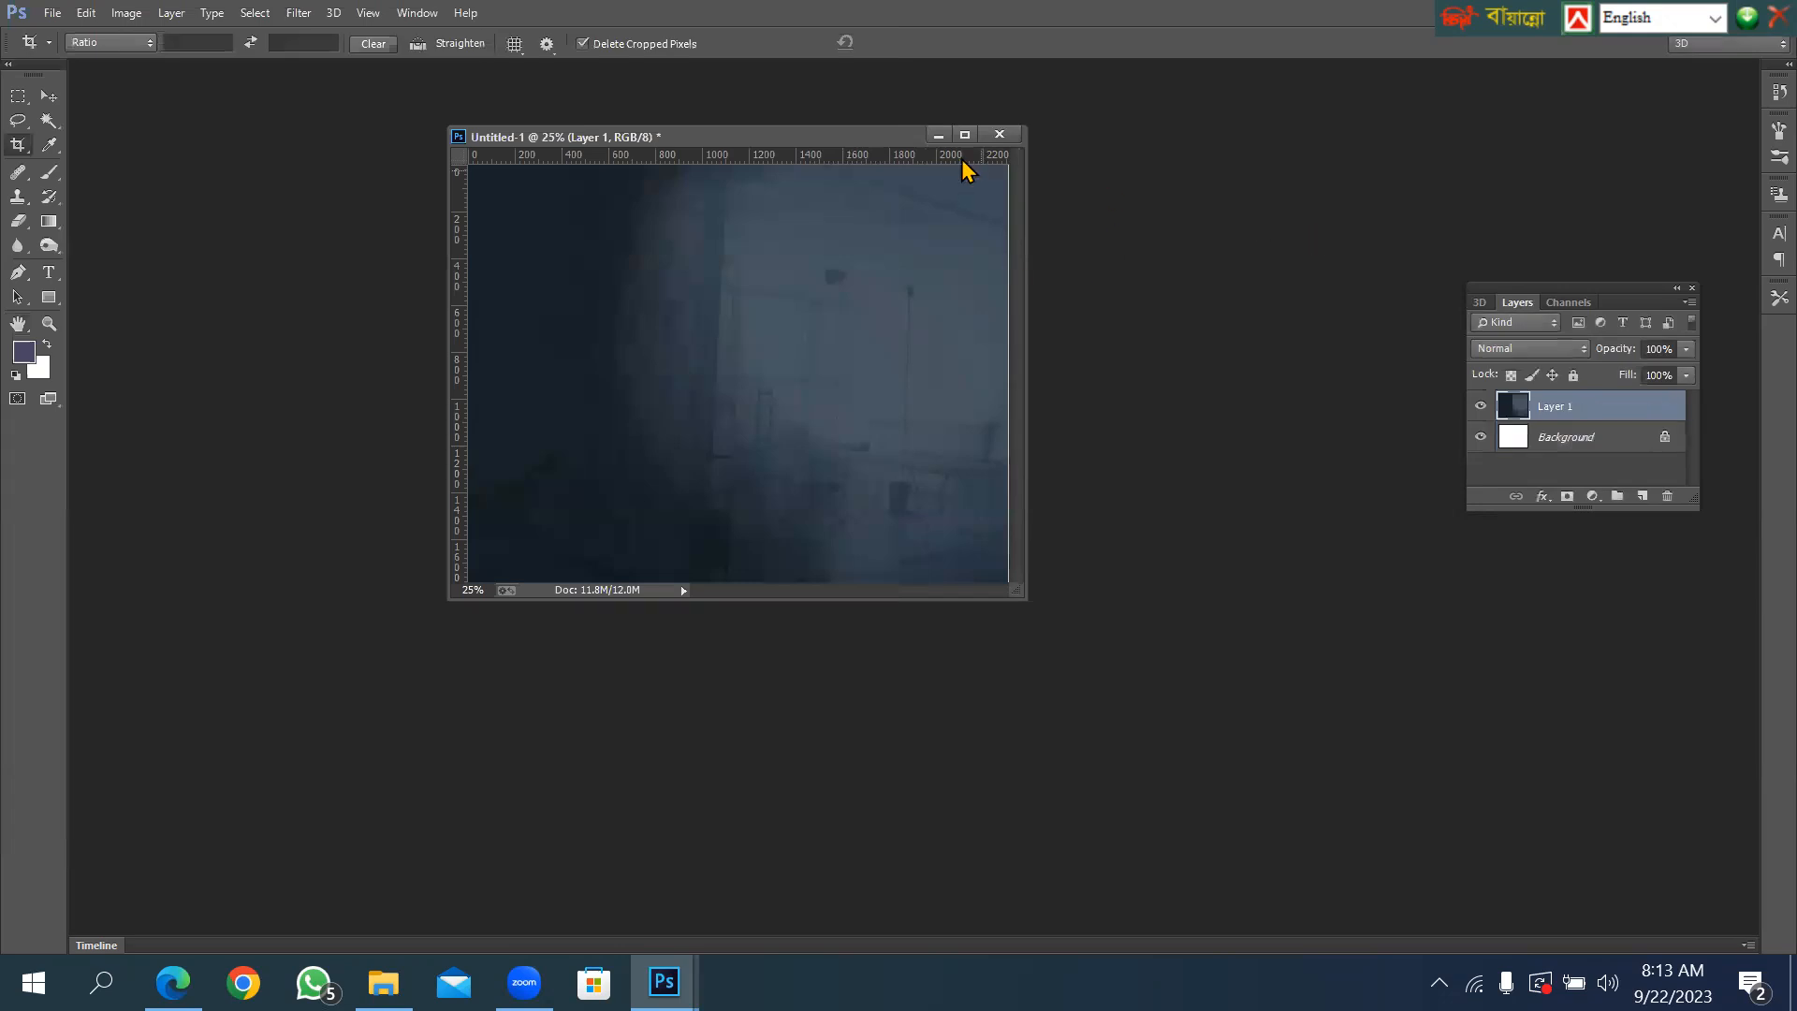
{"action": "left_click", "coordinate": [863, 22]}
Create a new white document 3.25 inches wide and 2 inches high at 300 pixels/inch.
{"action": "left_click", "coordinate": [53, 13]}
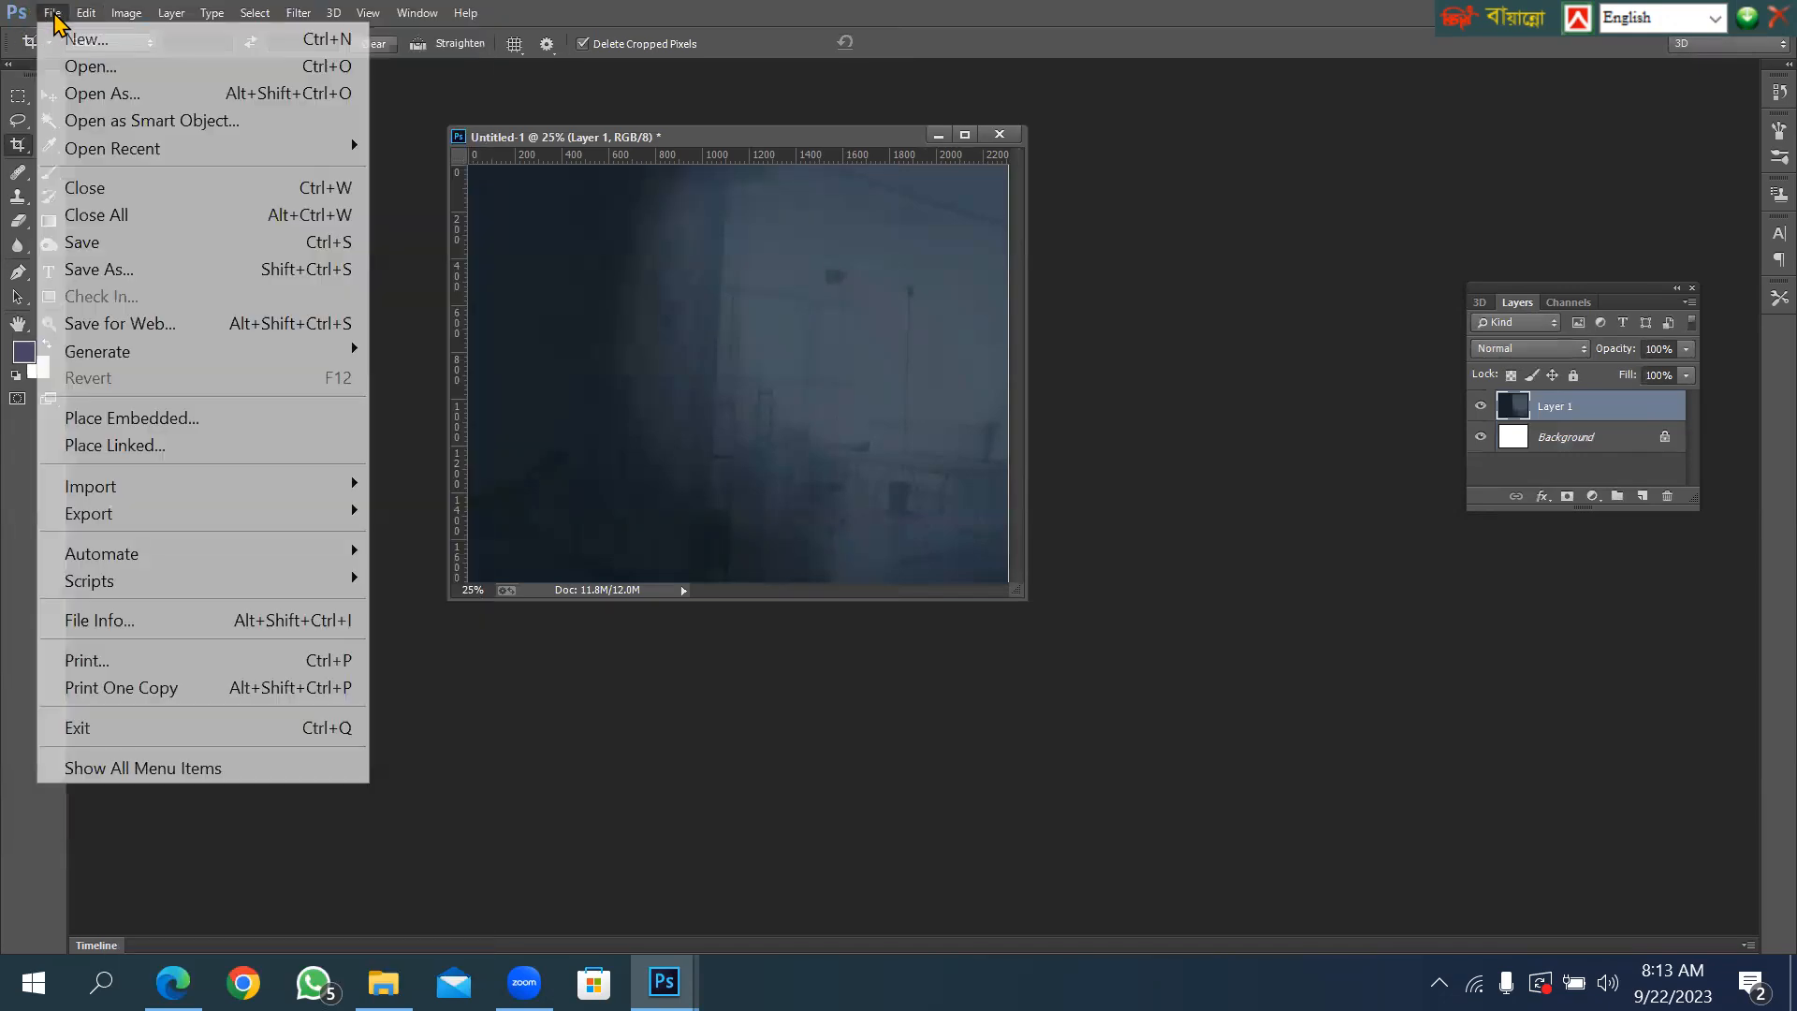
{"action": "left_click", "coordinate": [74, 41]}
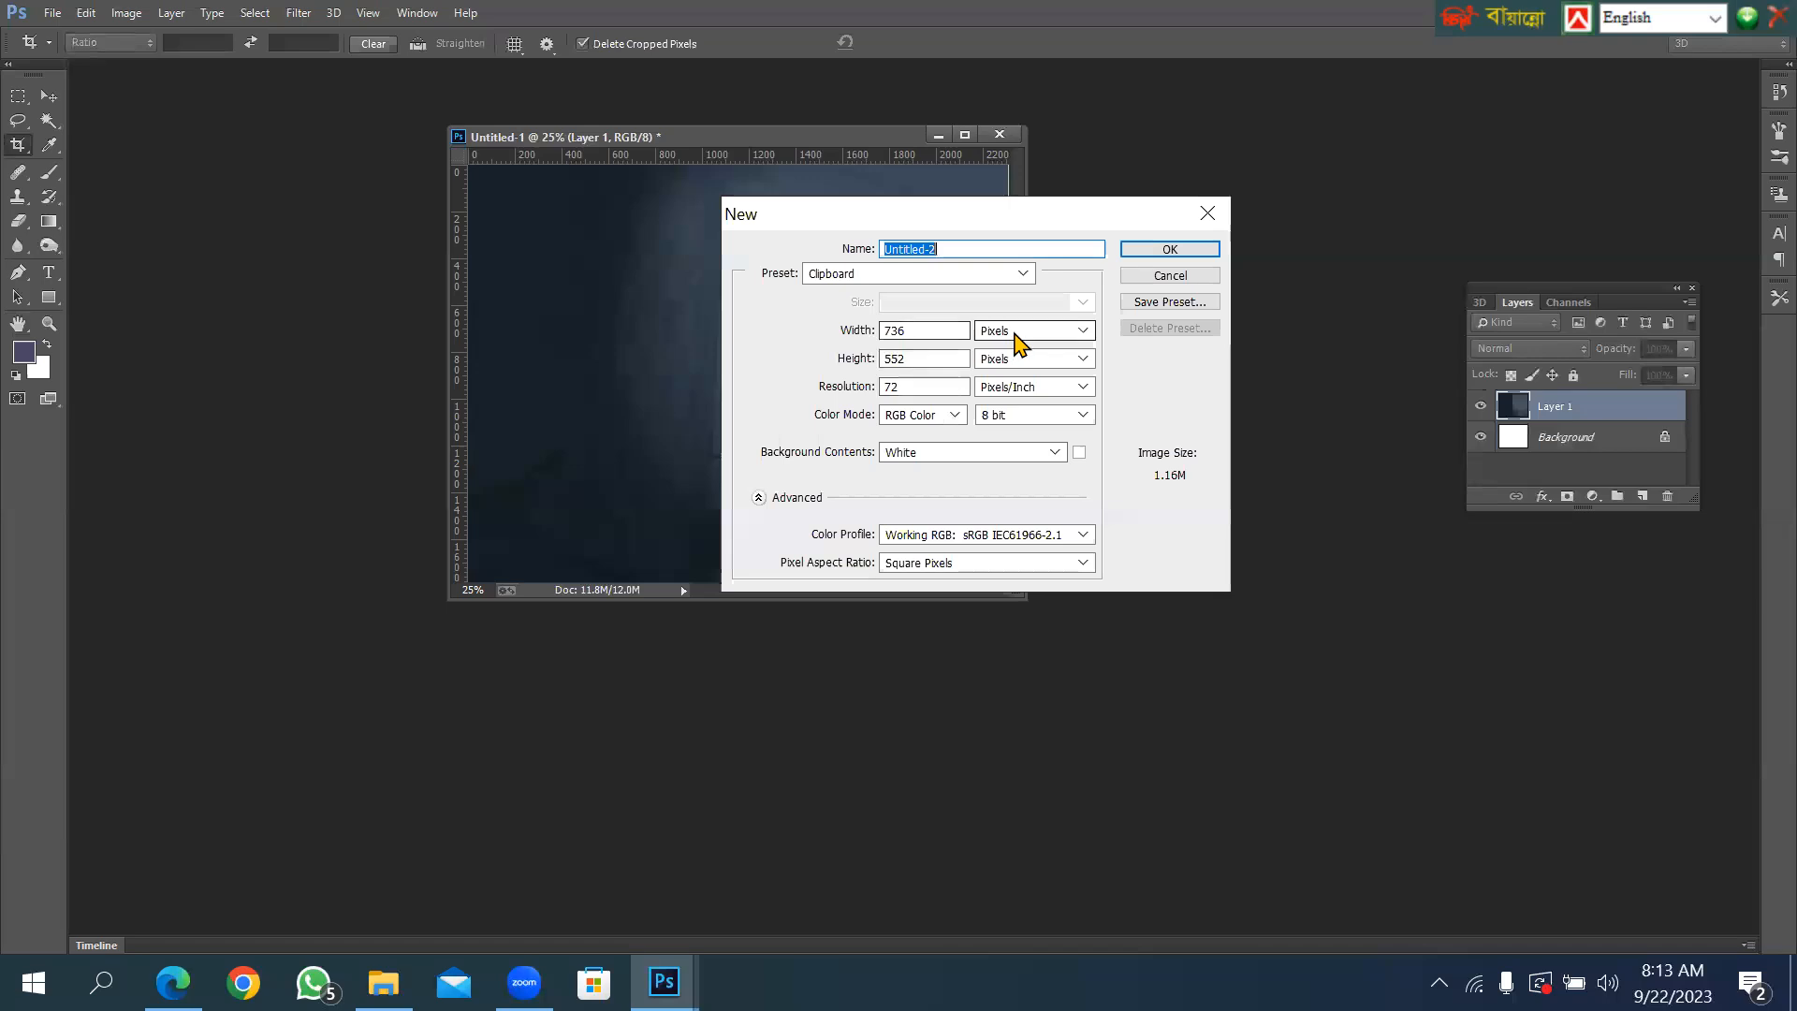
{"action": "left_click", "coordinate": [1017, 333]}
{"action": "left_click", "coordinate": [996, 370]}
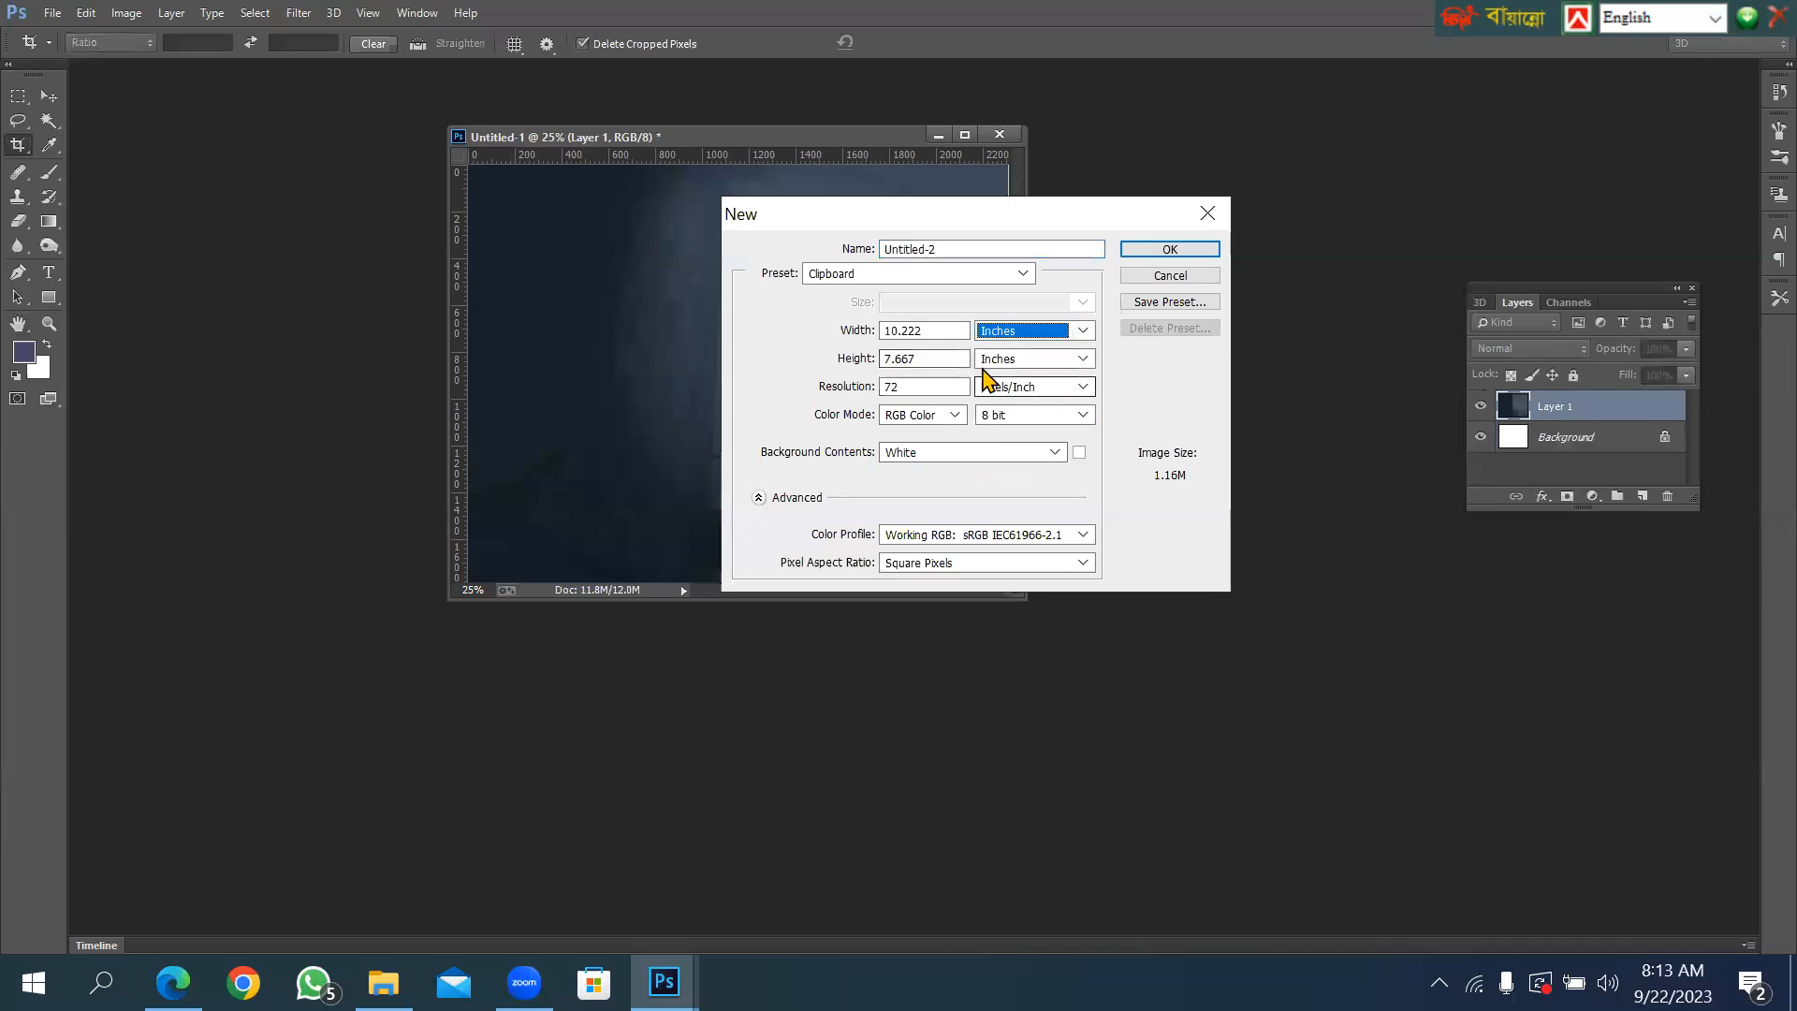
{"action": "left_click_drag", "start_coordinate": [936, 333], "coordinate": [823, 331]}
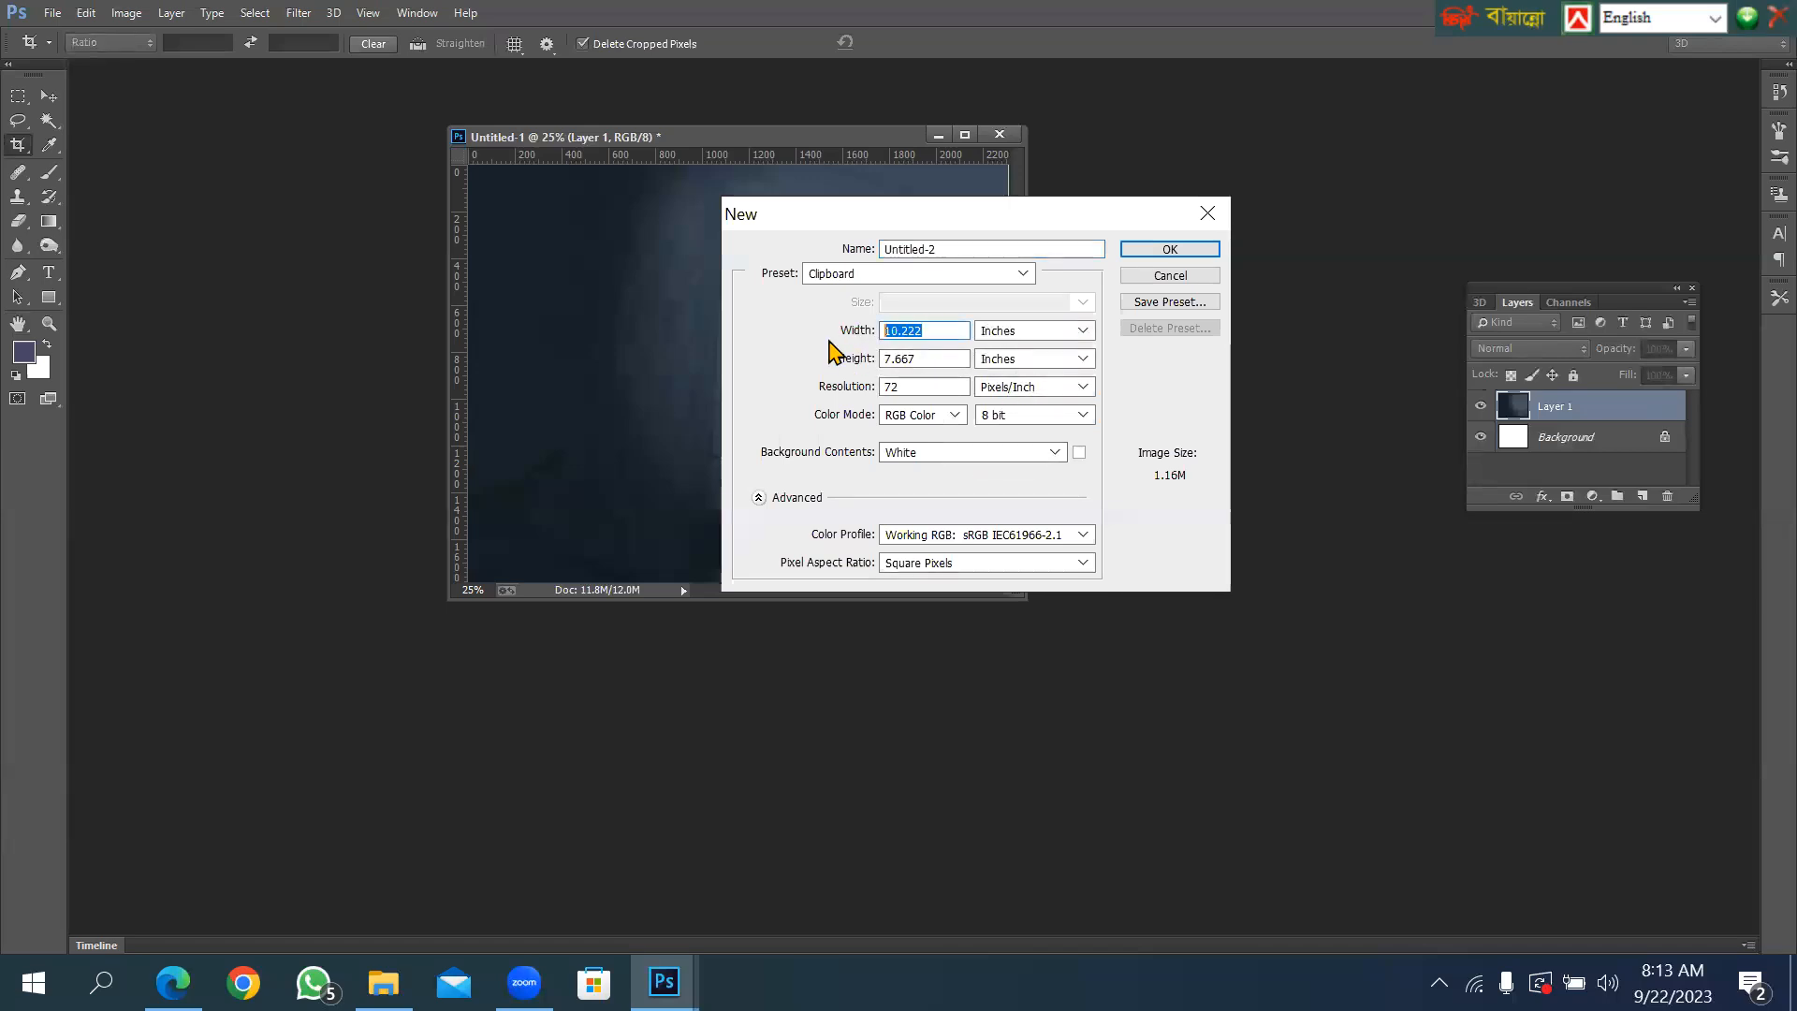
{"action": "type", "text": "3."}
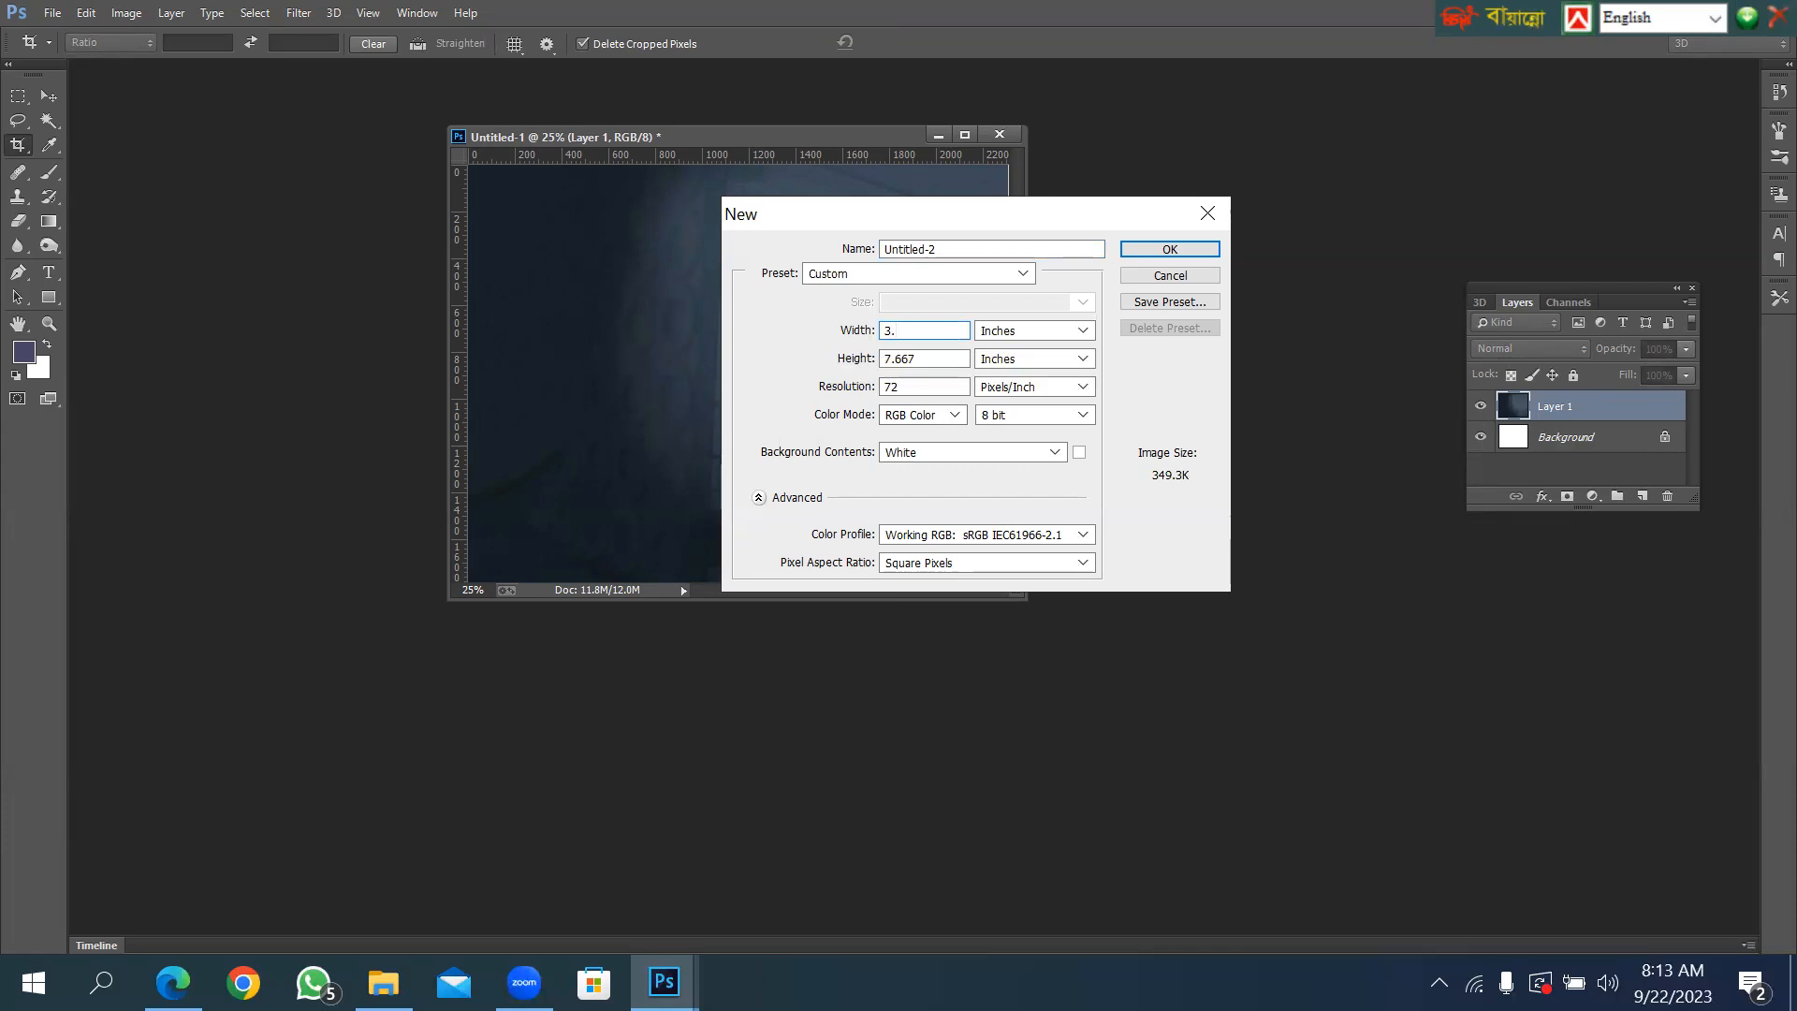
{"action": "type", "text": "25"}
{"action": "left_click_drag", "start_coordinate": [951, 356], "coordinate": [826, 384]}
{"action": "type", "text": "2"}
{"action": "type", "text": "3"}
{"action": "type", "text": "00"}
{"action": "left_click", "coordinate": [1190, 251]}
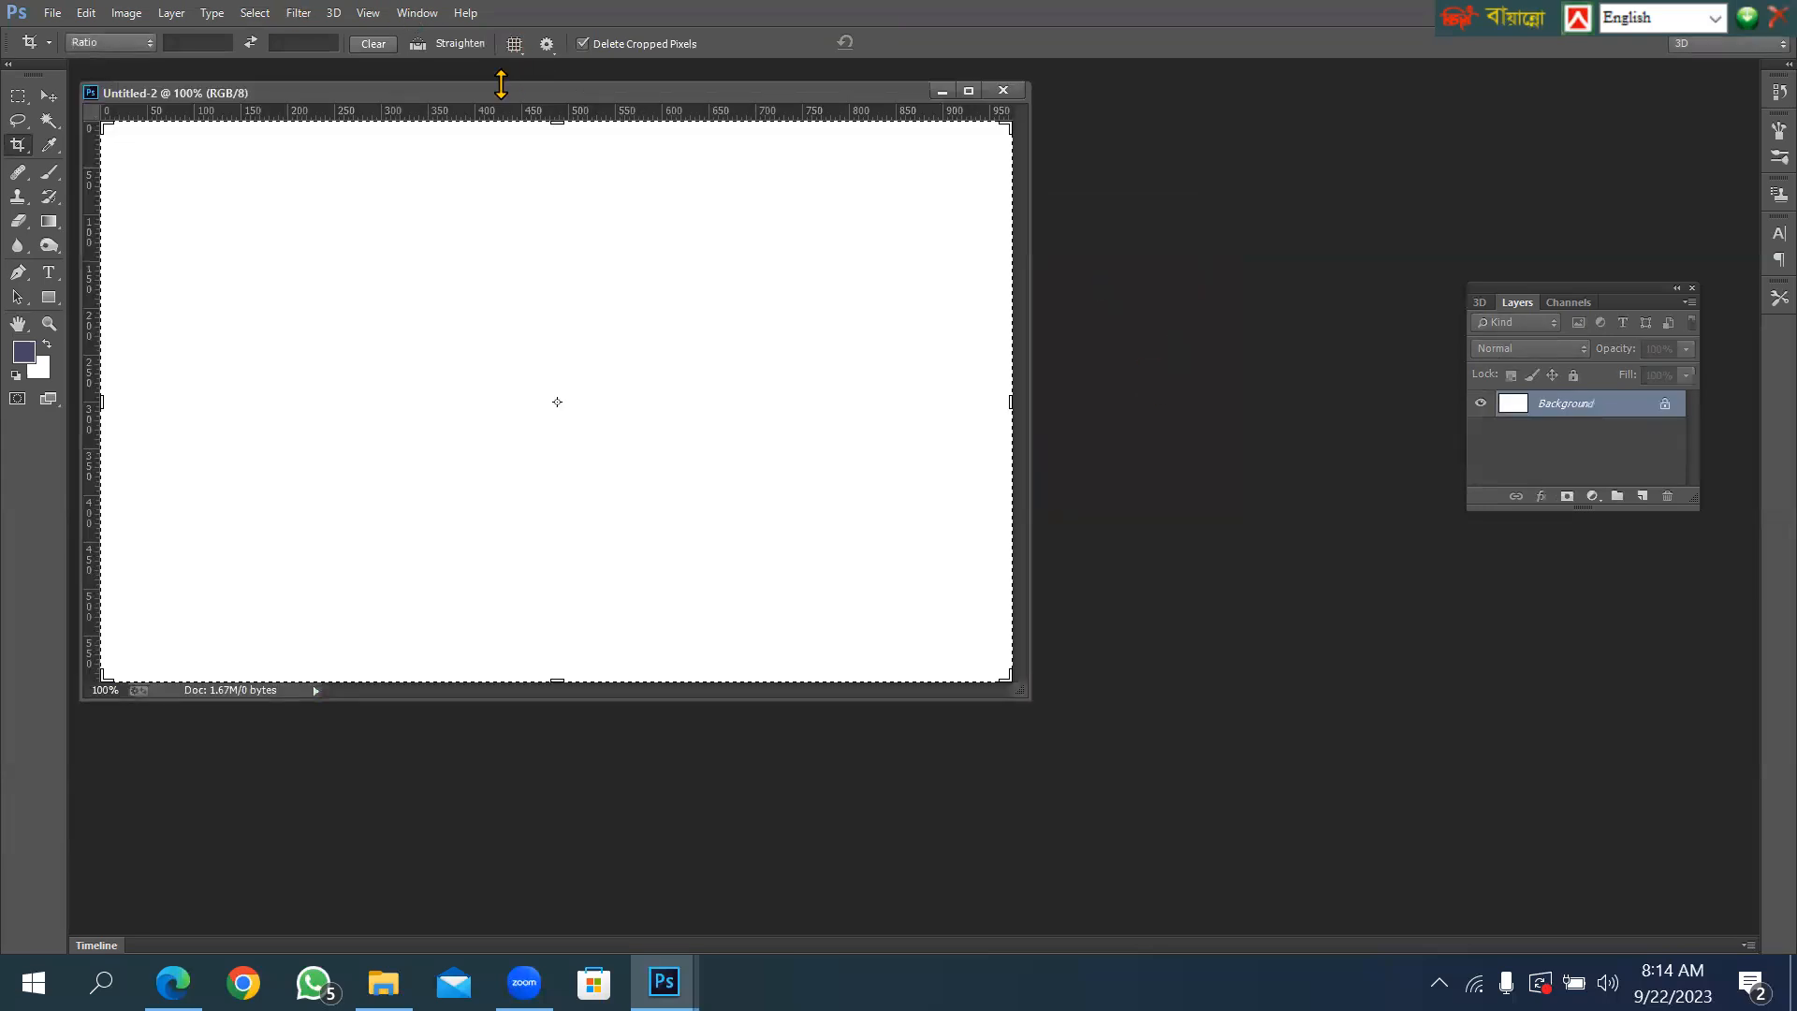
Unlock the Background layer of the new card document and convert it to a smart object.
{"action": "left_click_drag", "start_coordinate": [478, 93], "coordinate": [664, 189]}
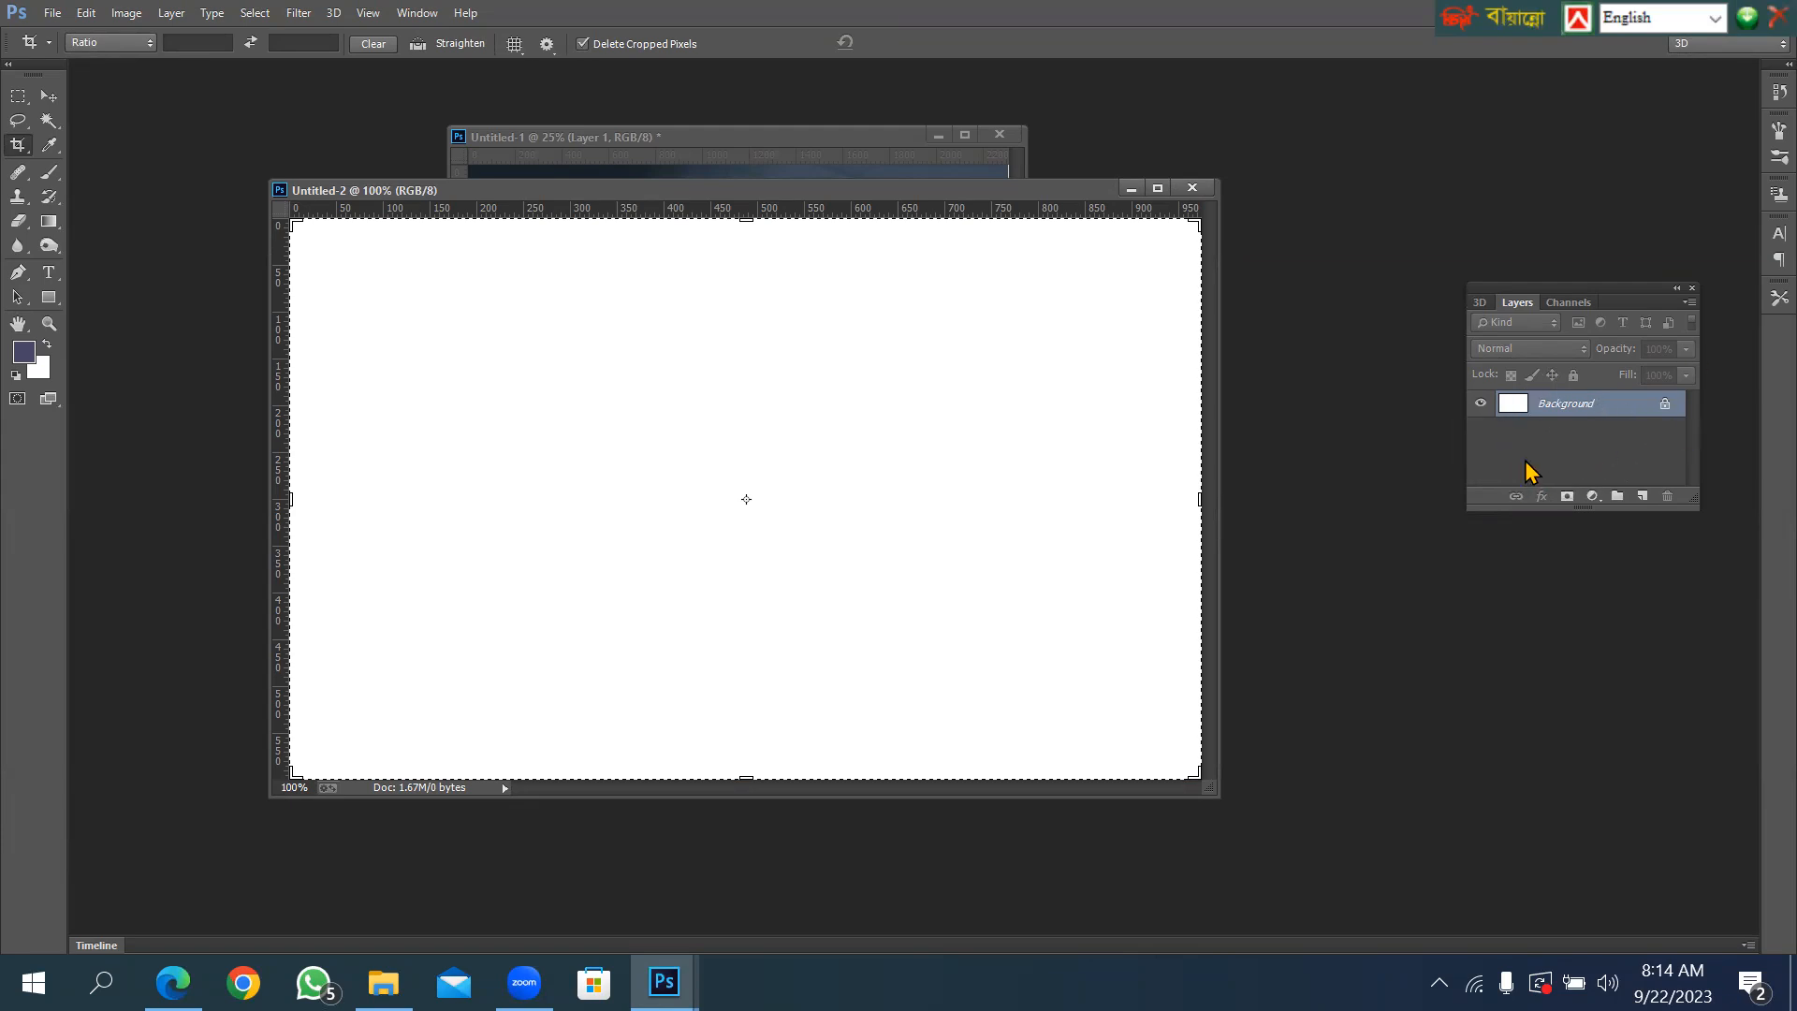
{"action": "double_click", "coordinate": [1667, 410]}
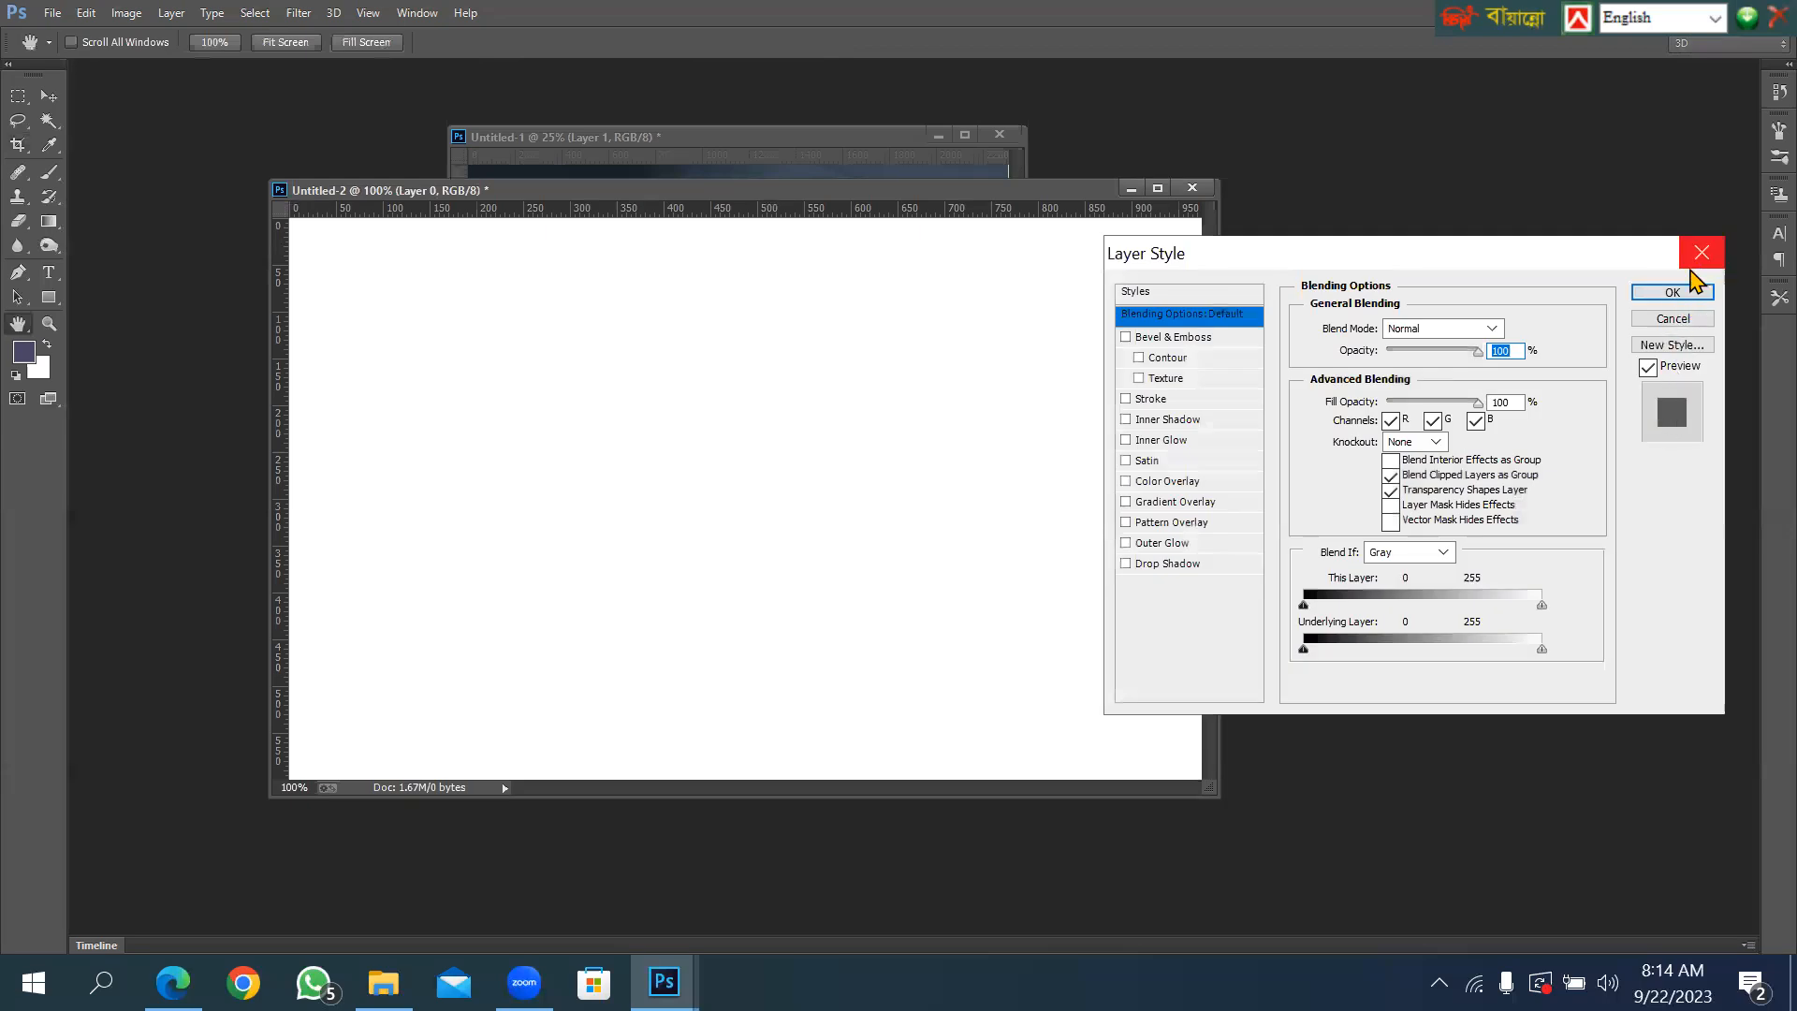
{"action": "left_click", "coordinate": [1684, 297]}
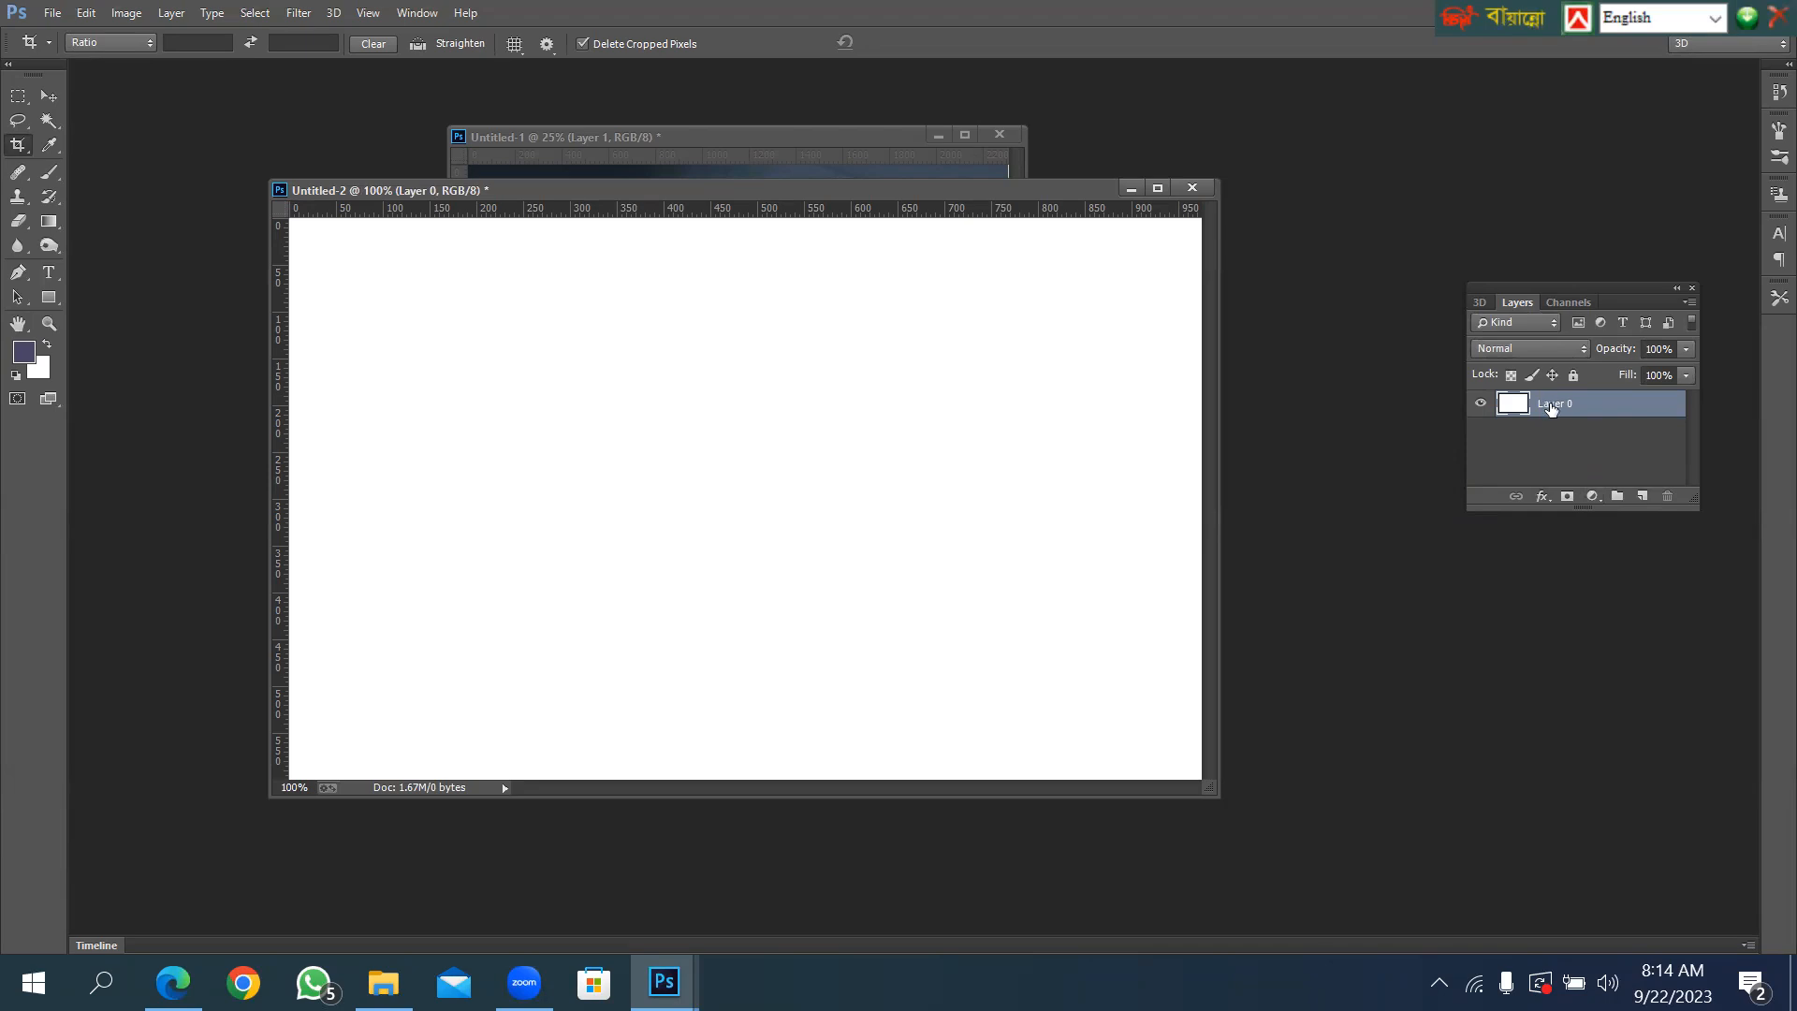
{"action": "right_click", "coordinate": [1550, 407]}
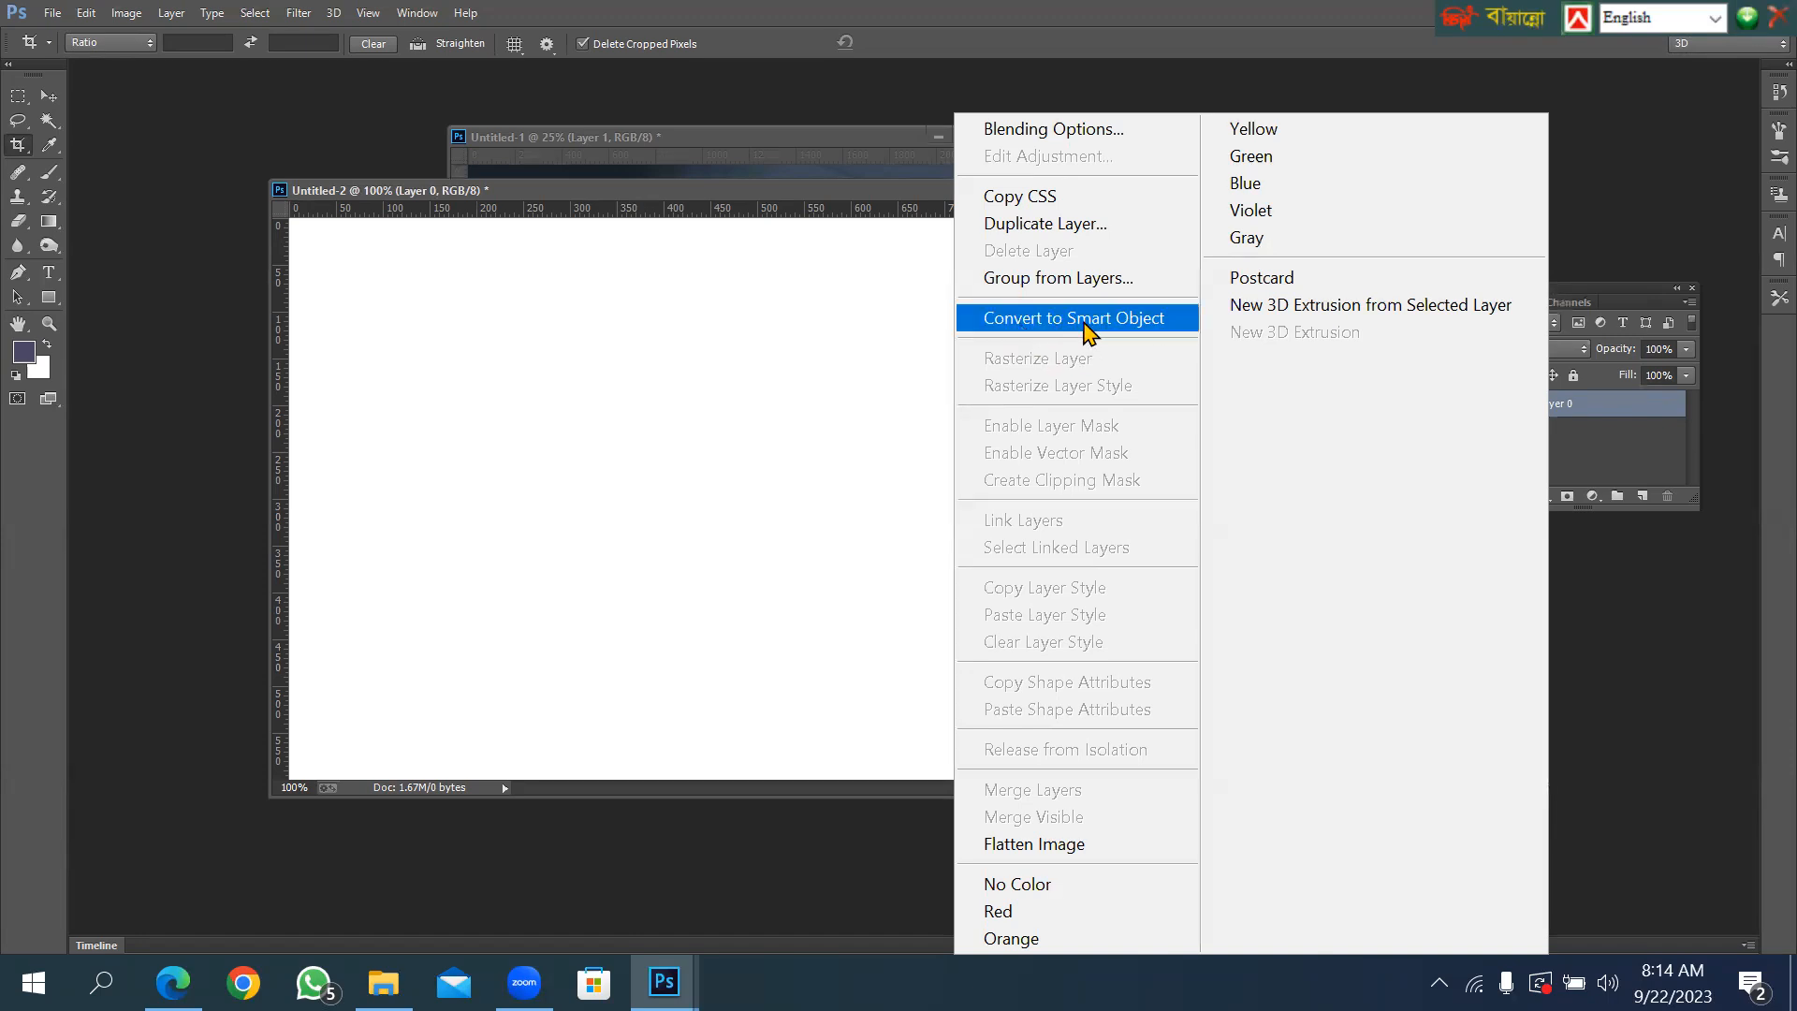
{"action": "left_click", "coordinate": [1145, 319]}
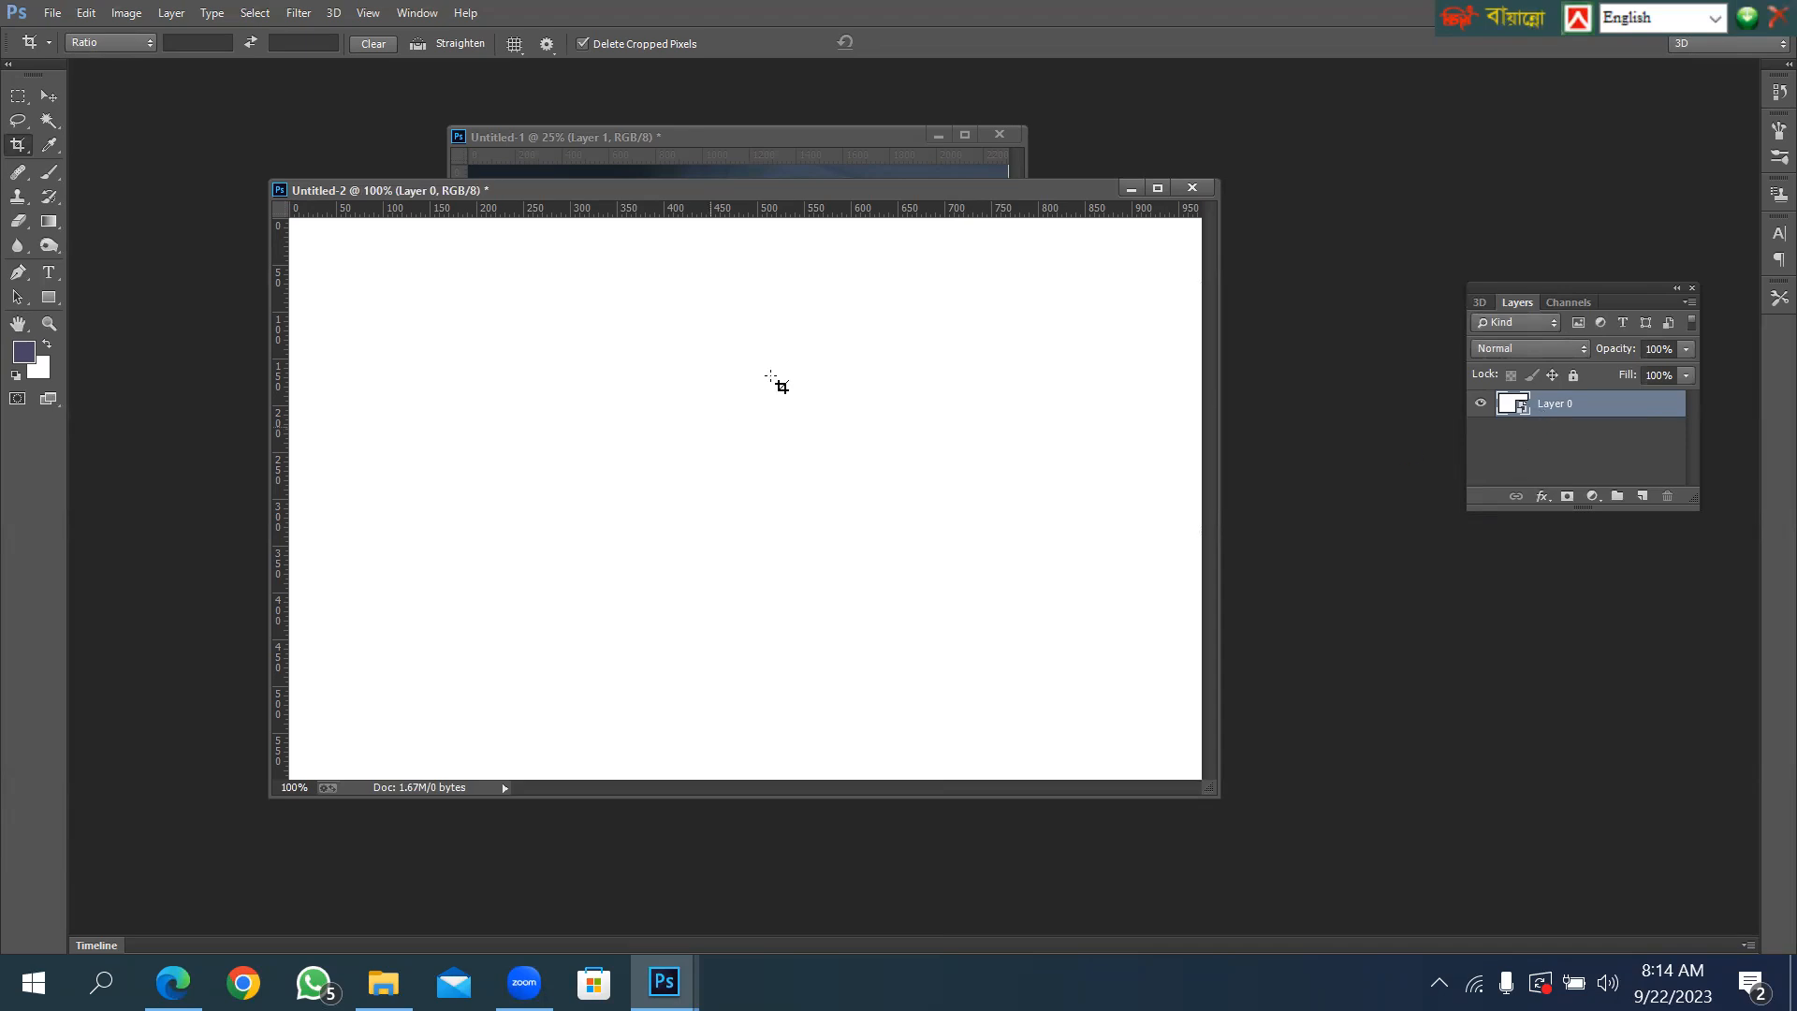
Copy the white card layer into the dark blue mockup document, maximize that document and place the card in its upper-left area.
{"action": "left_click_drag", "start_coordinate": [526, 193], "coordinate": [719, 274]}
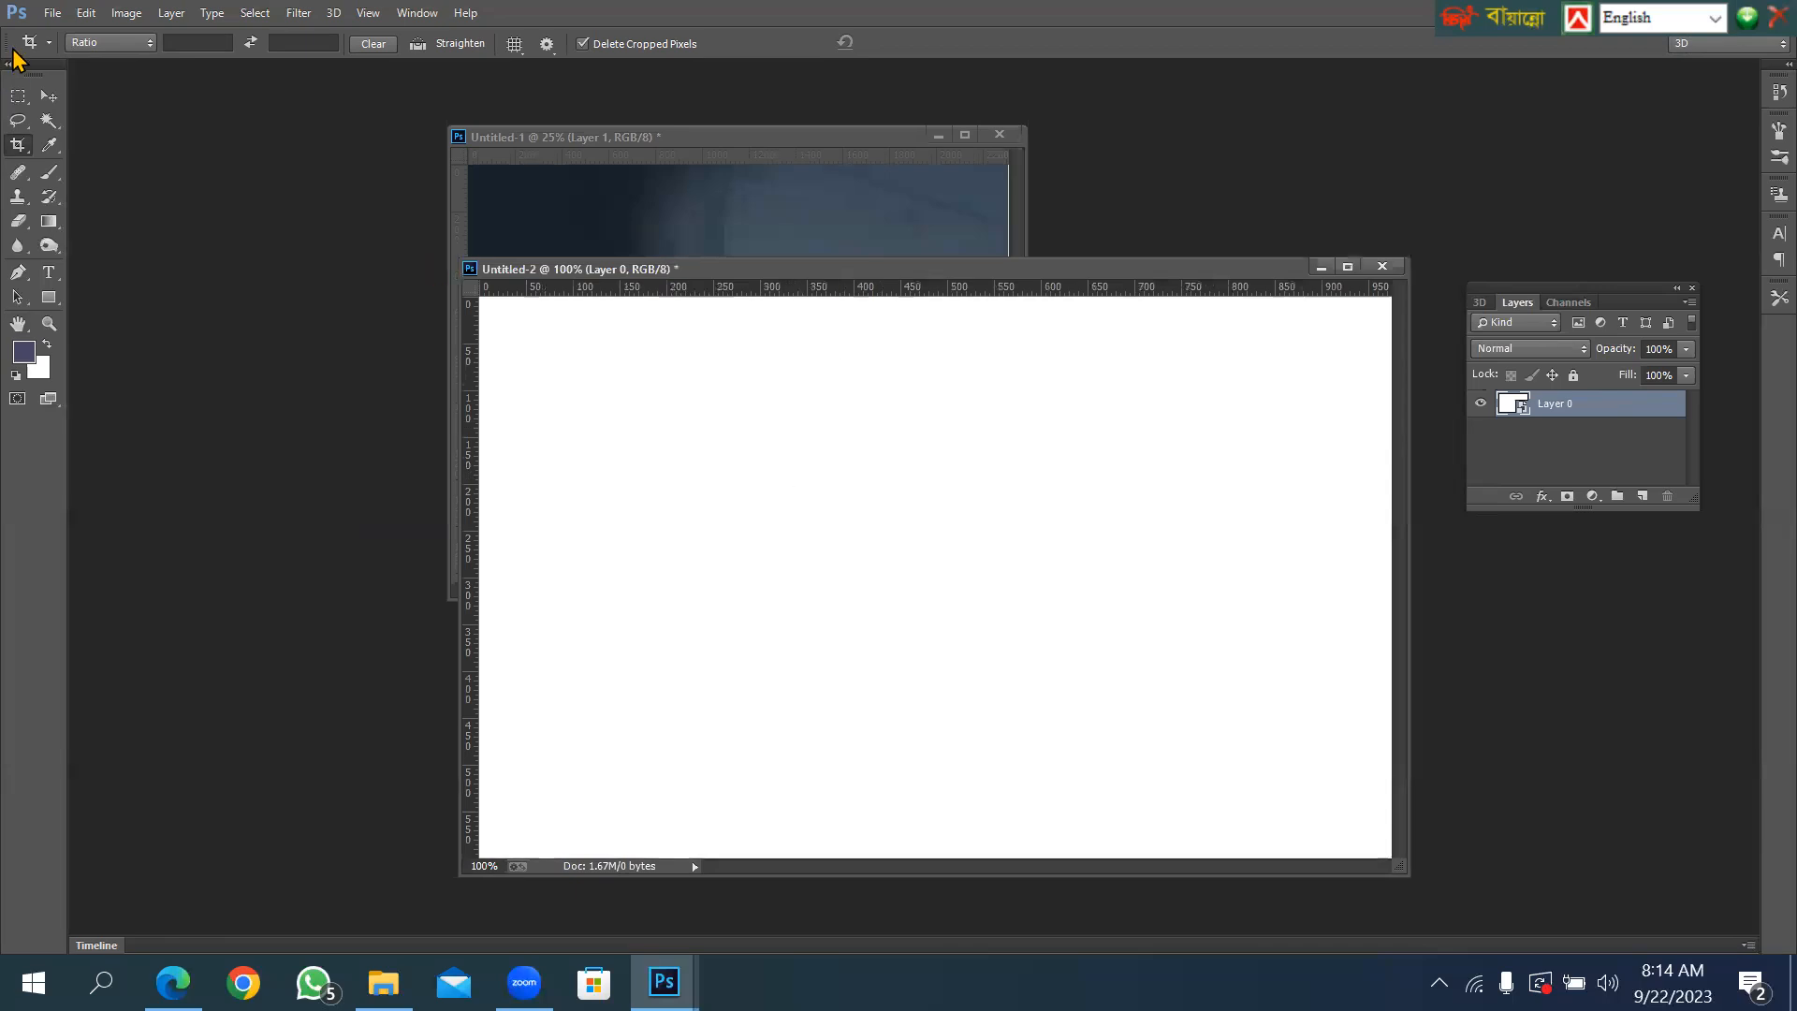
{"action": "left_click", "coordinate": [50, 97]}
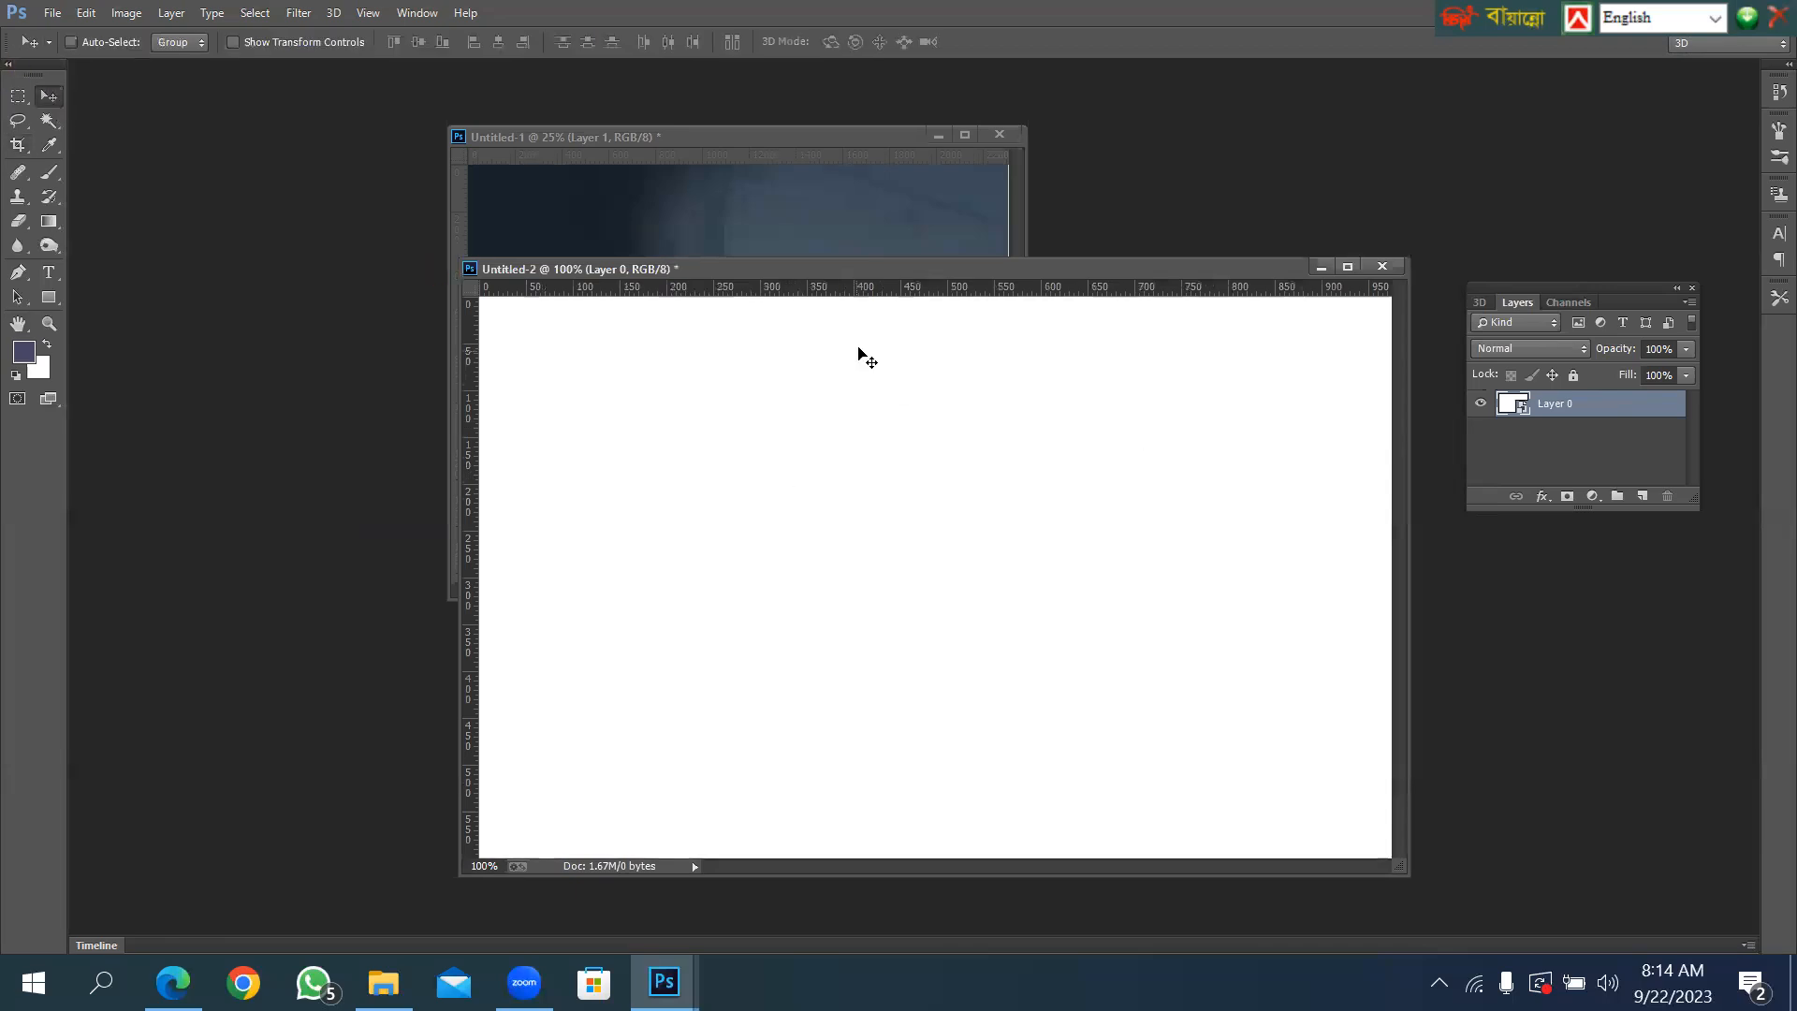
{"action": "left_click_drag", "start_coordinate": [843, 356], "coordinate": [704, 217]}
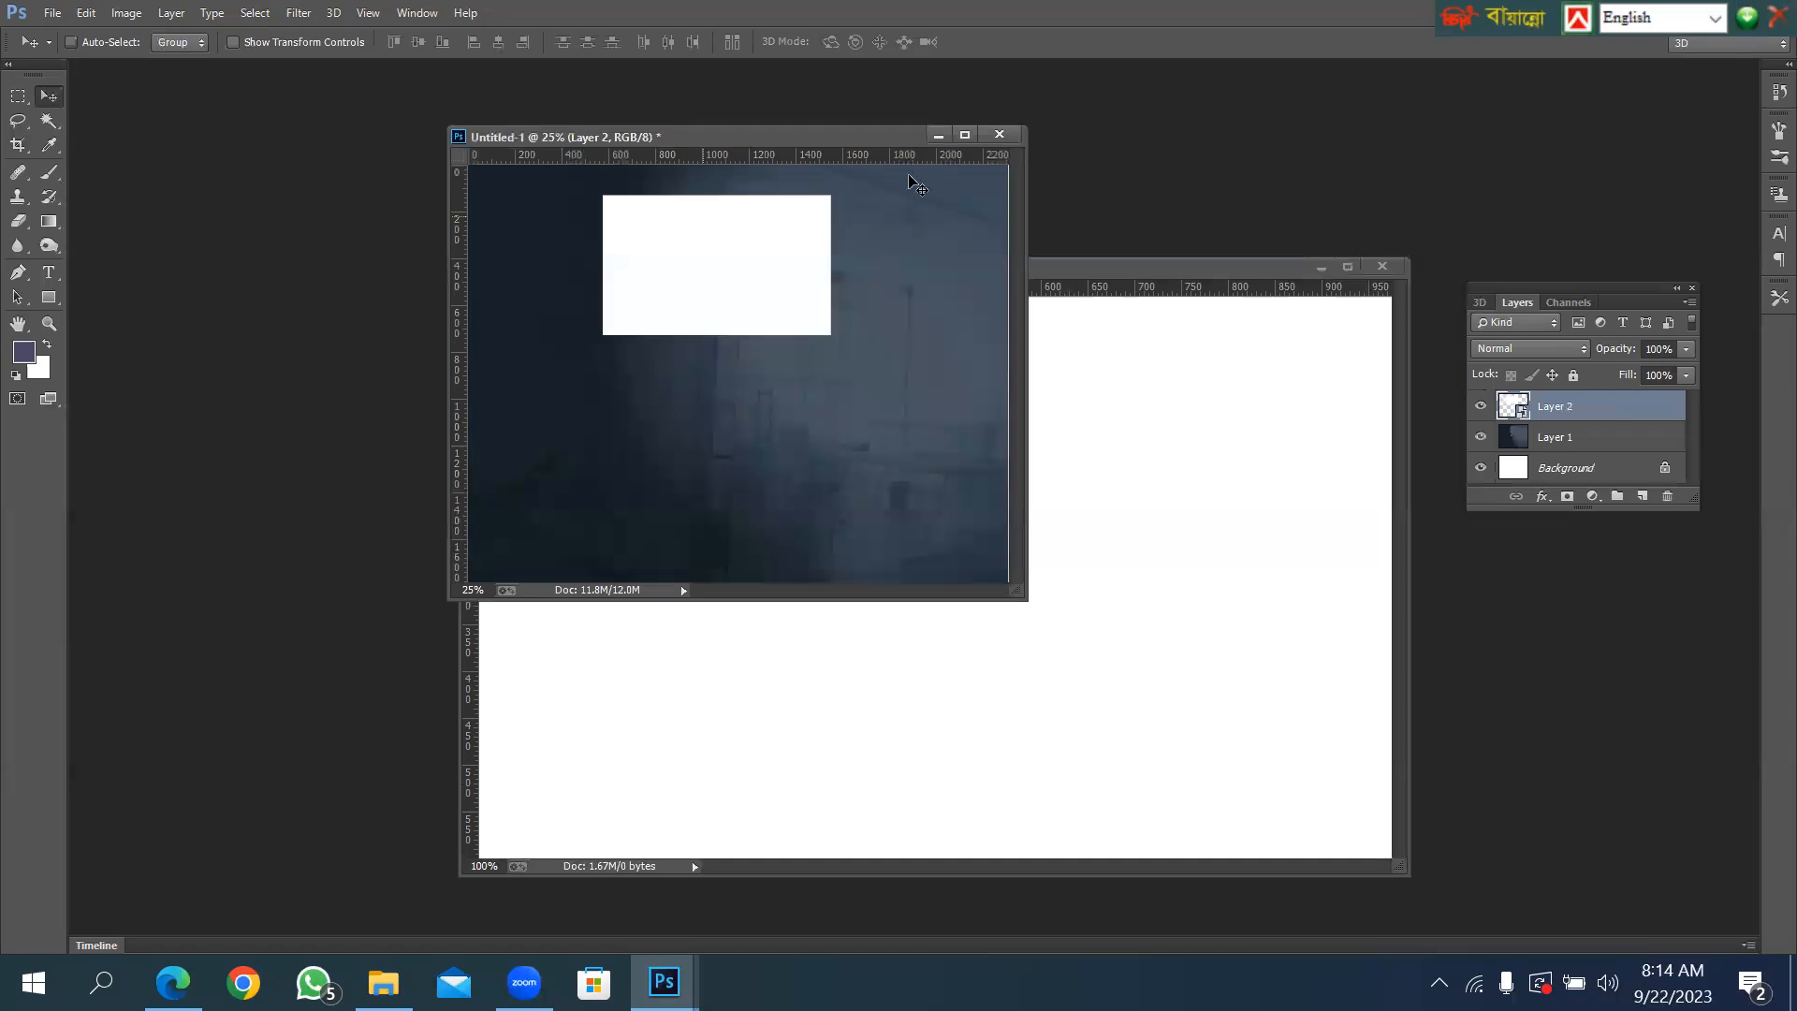
{"action": "left_click", "coordinate": [965, 134]}
{"action": "mouse_move", "coordinate": [865, 409]}
{"action": "left_mouse_down"}
{"action": "mouse_move", "coordinate": [873, 437]}
{"action": "mouse_move", "coordinate": [840, 429]}
{"action": "left_mouse_up"}
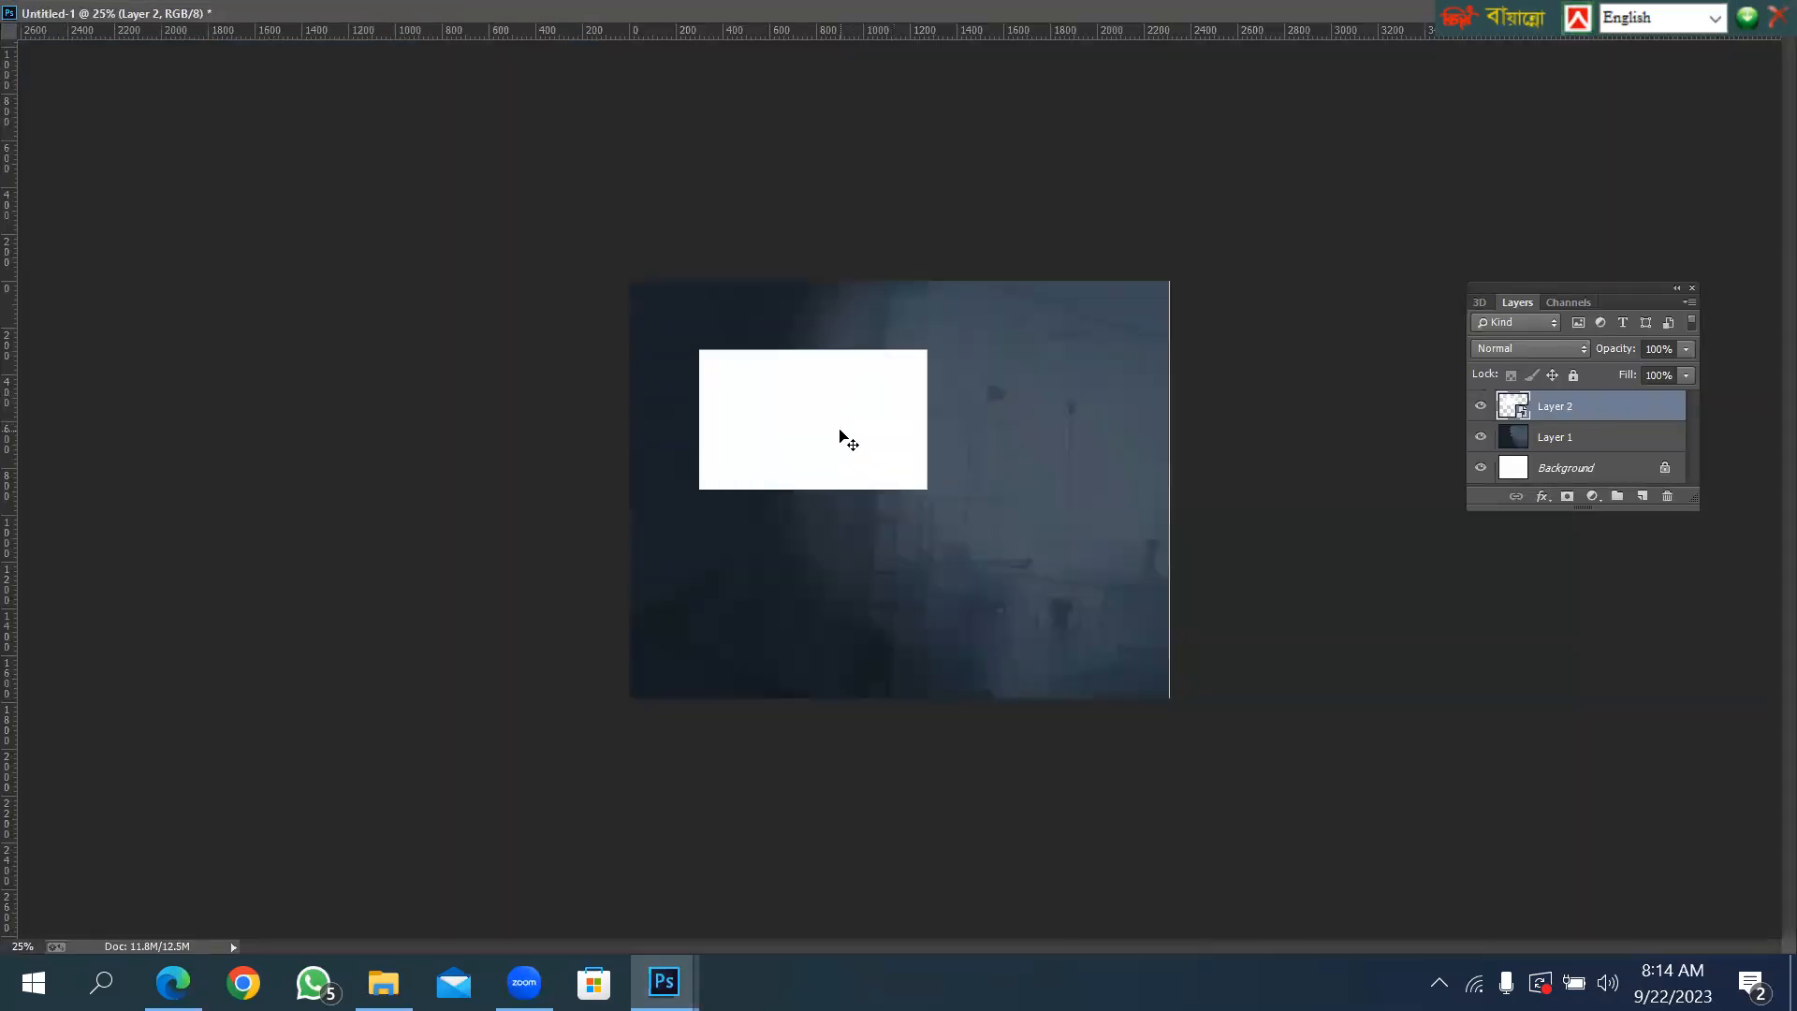
Distort the card's four corners with Free Transform into a perspective shape near the canvas's upper-left corner.
{"action": "key", "text": "ctrl+t"}
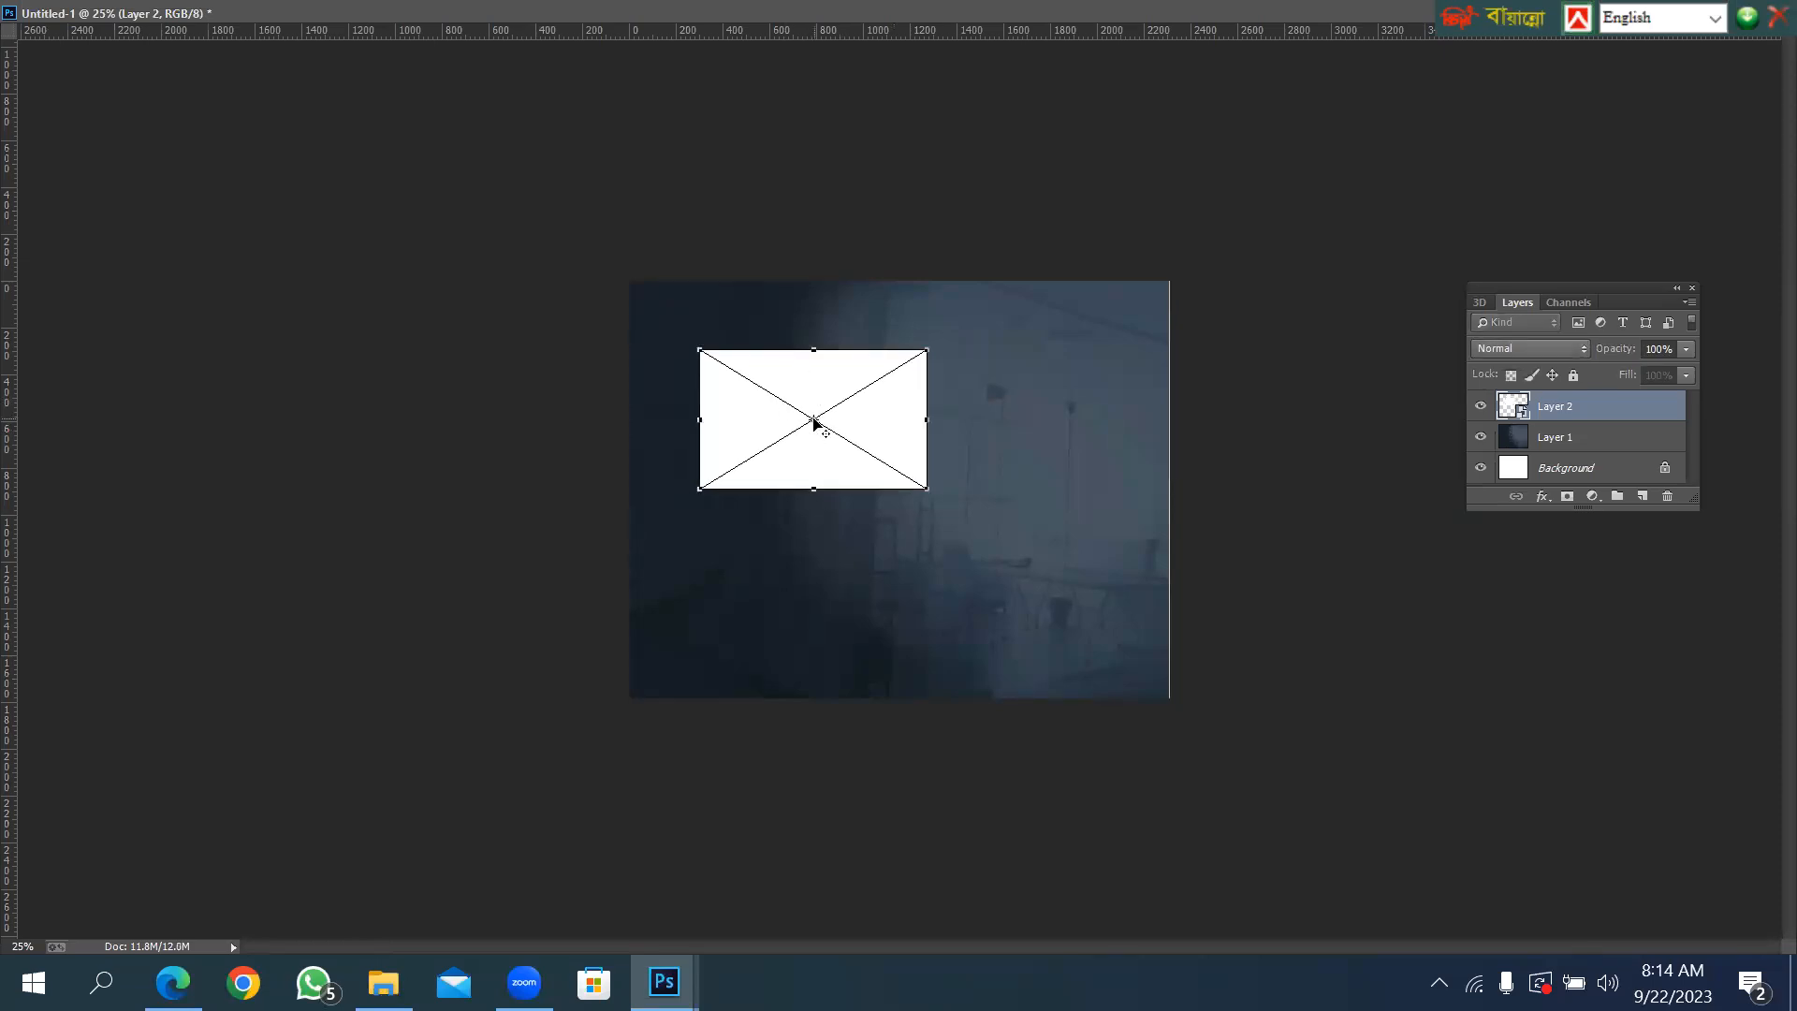
{"action": "right_click", "coordinate": [802, 391]}
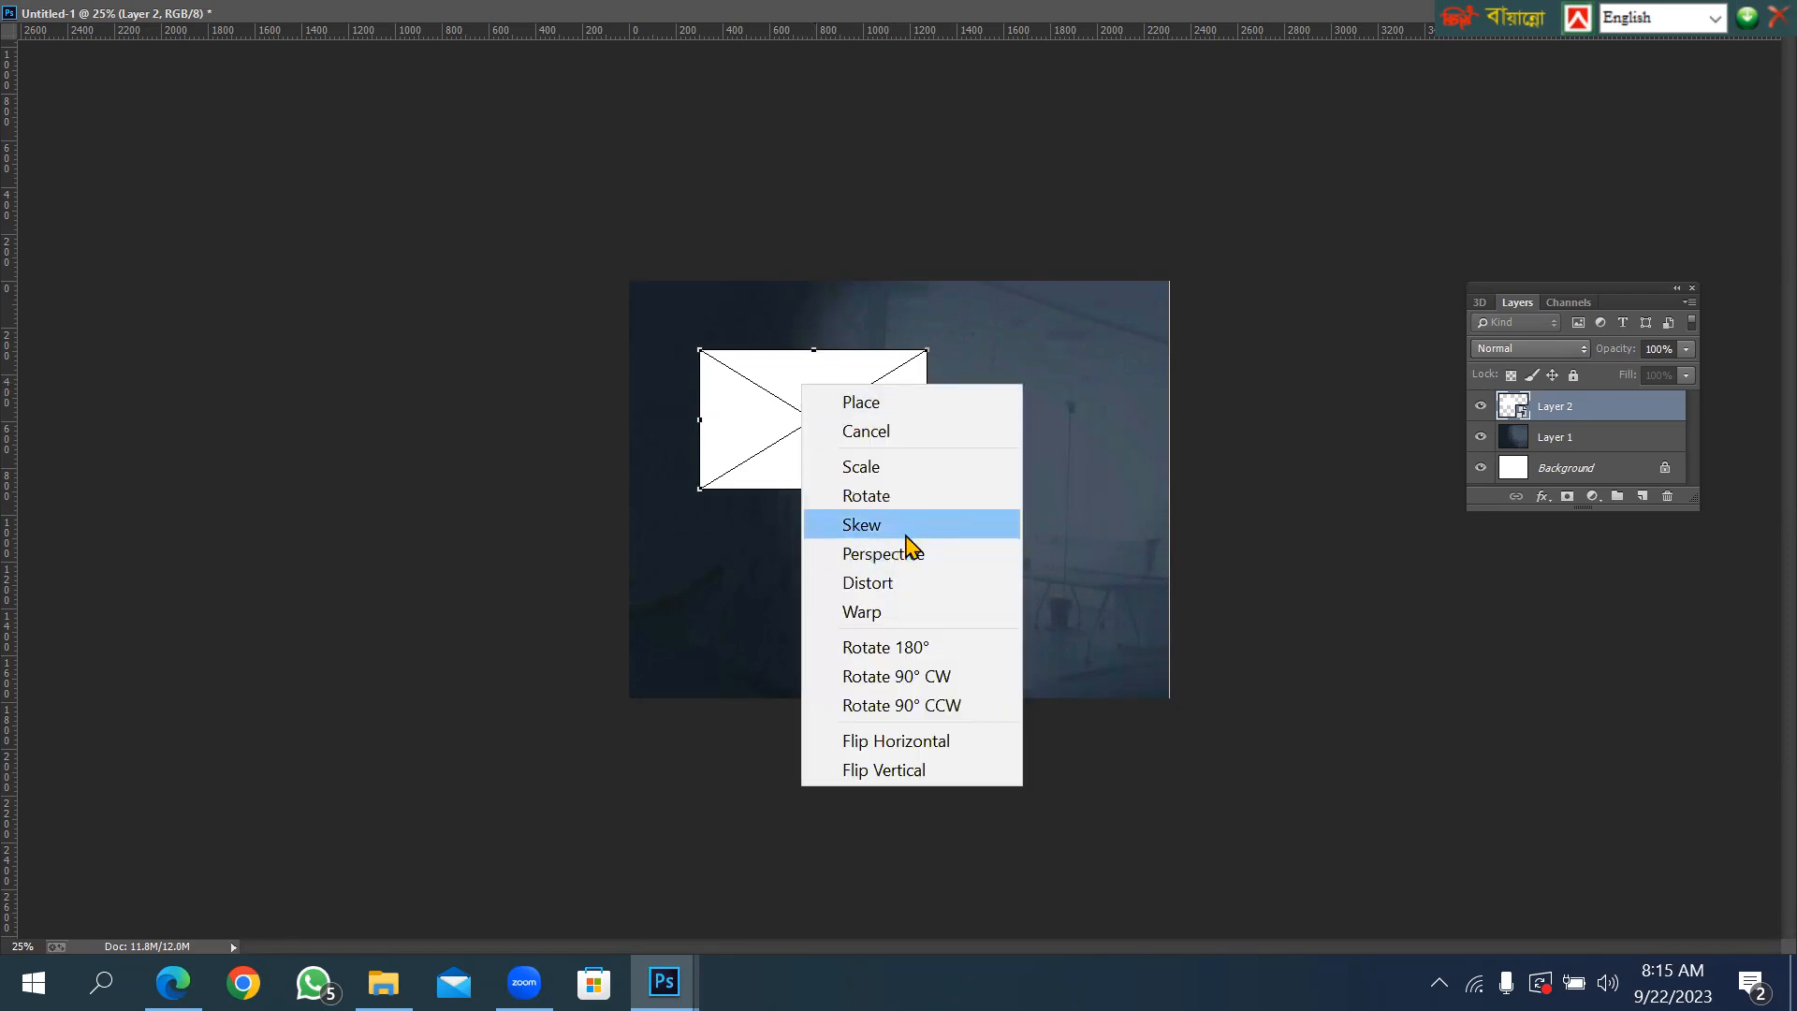
{"action": "left_click", "coordinate": [899, 590]}
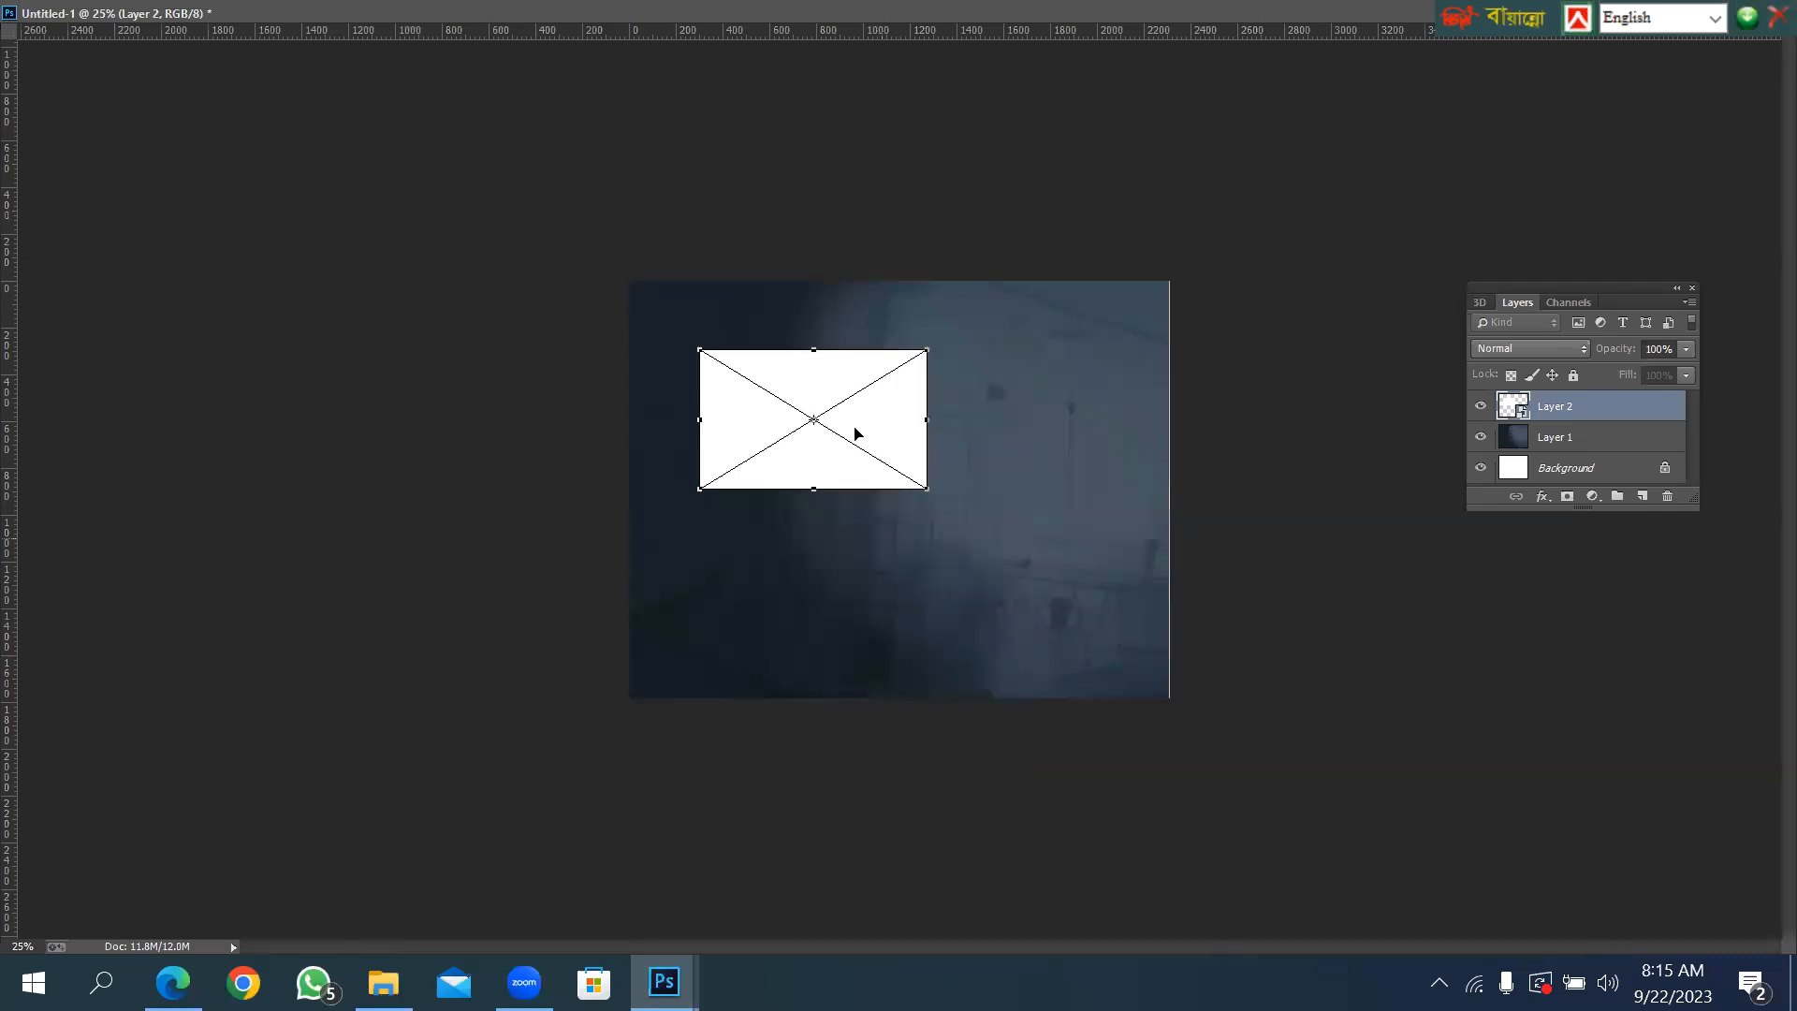
{"action": "left_click_drag", "start_coordinate": [928, 351], "coordinate": [864, 307]}
{"action": "left_click_drag", "start_coordinate": [702, 351], "coordinate": [652, 318]}
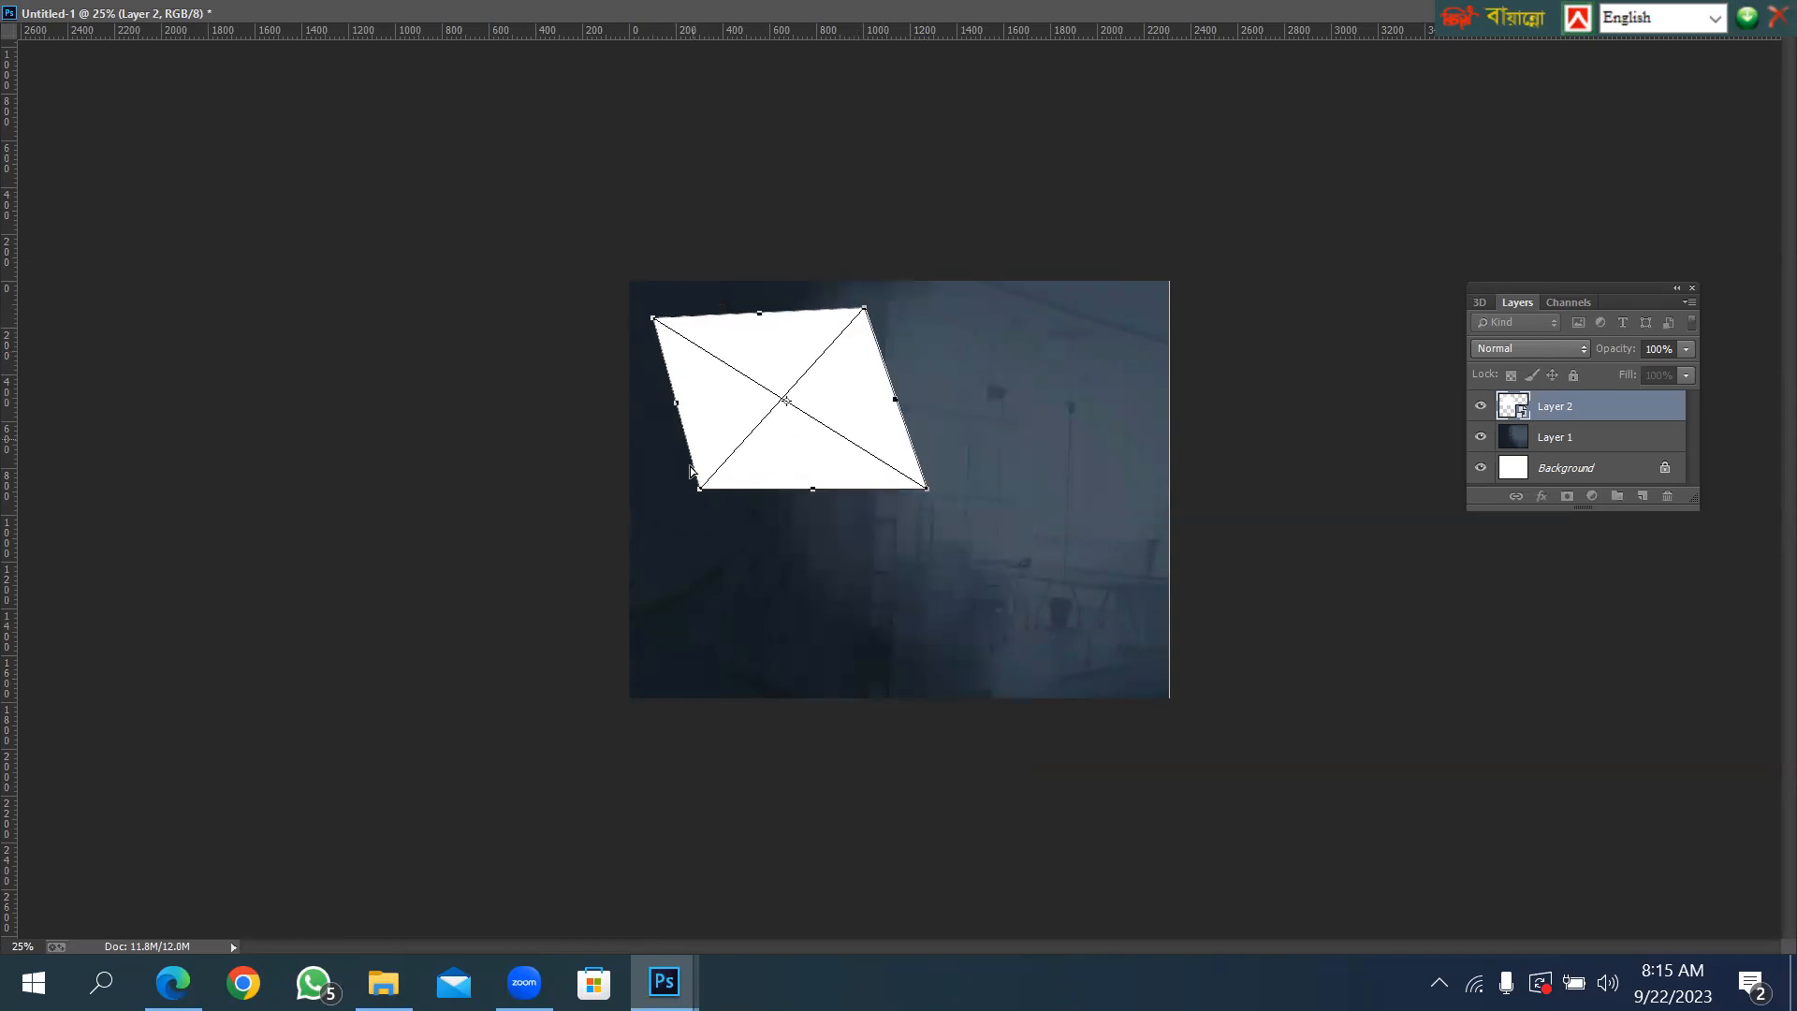
{"action": "left_click_drag", "start_coordinate": [702, 490], "coordinate": [665, 462]}
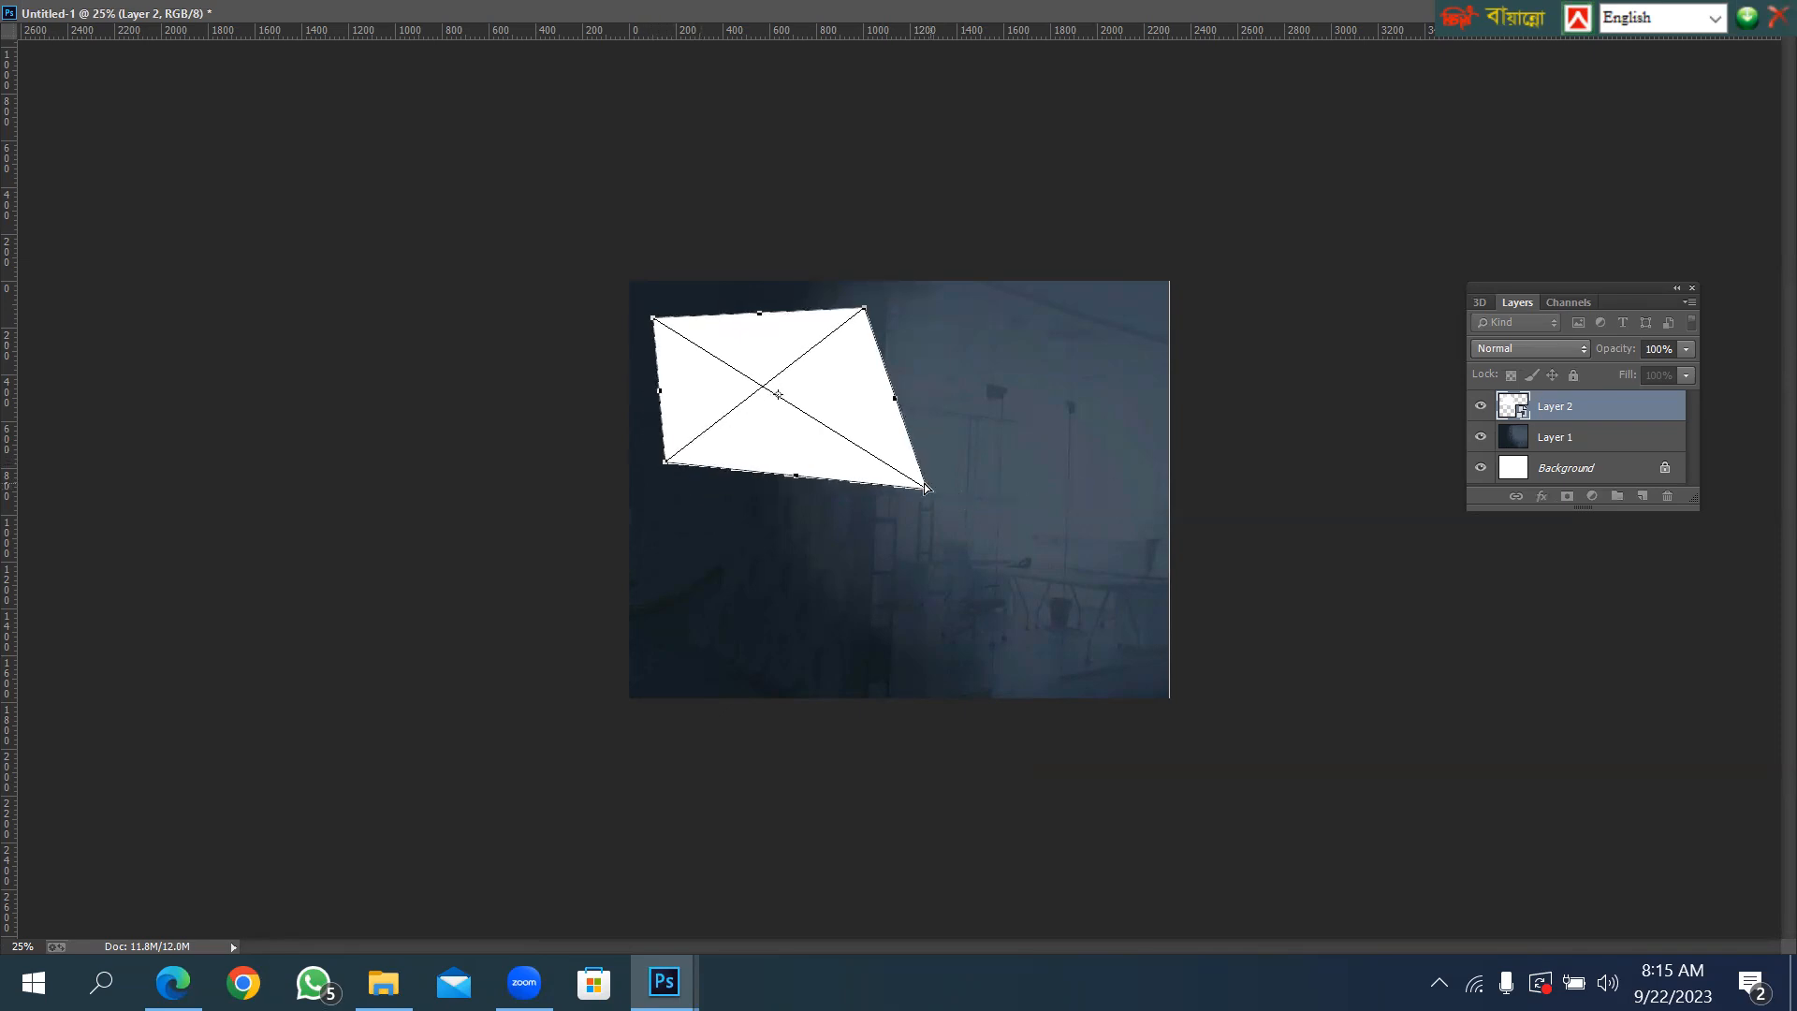
{"action": "left_click_drag", "start_coordinate": [930, 493], "coordinate": [875, 433]}
{"action": "key", "text": "Return"}
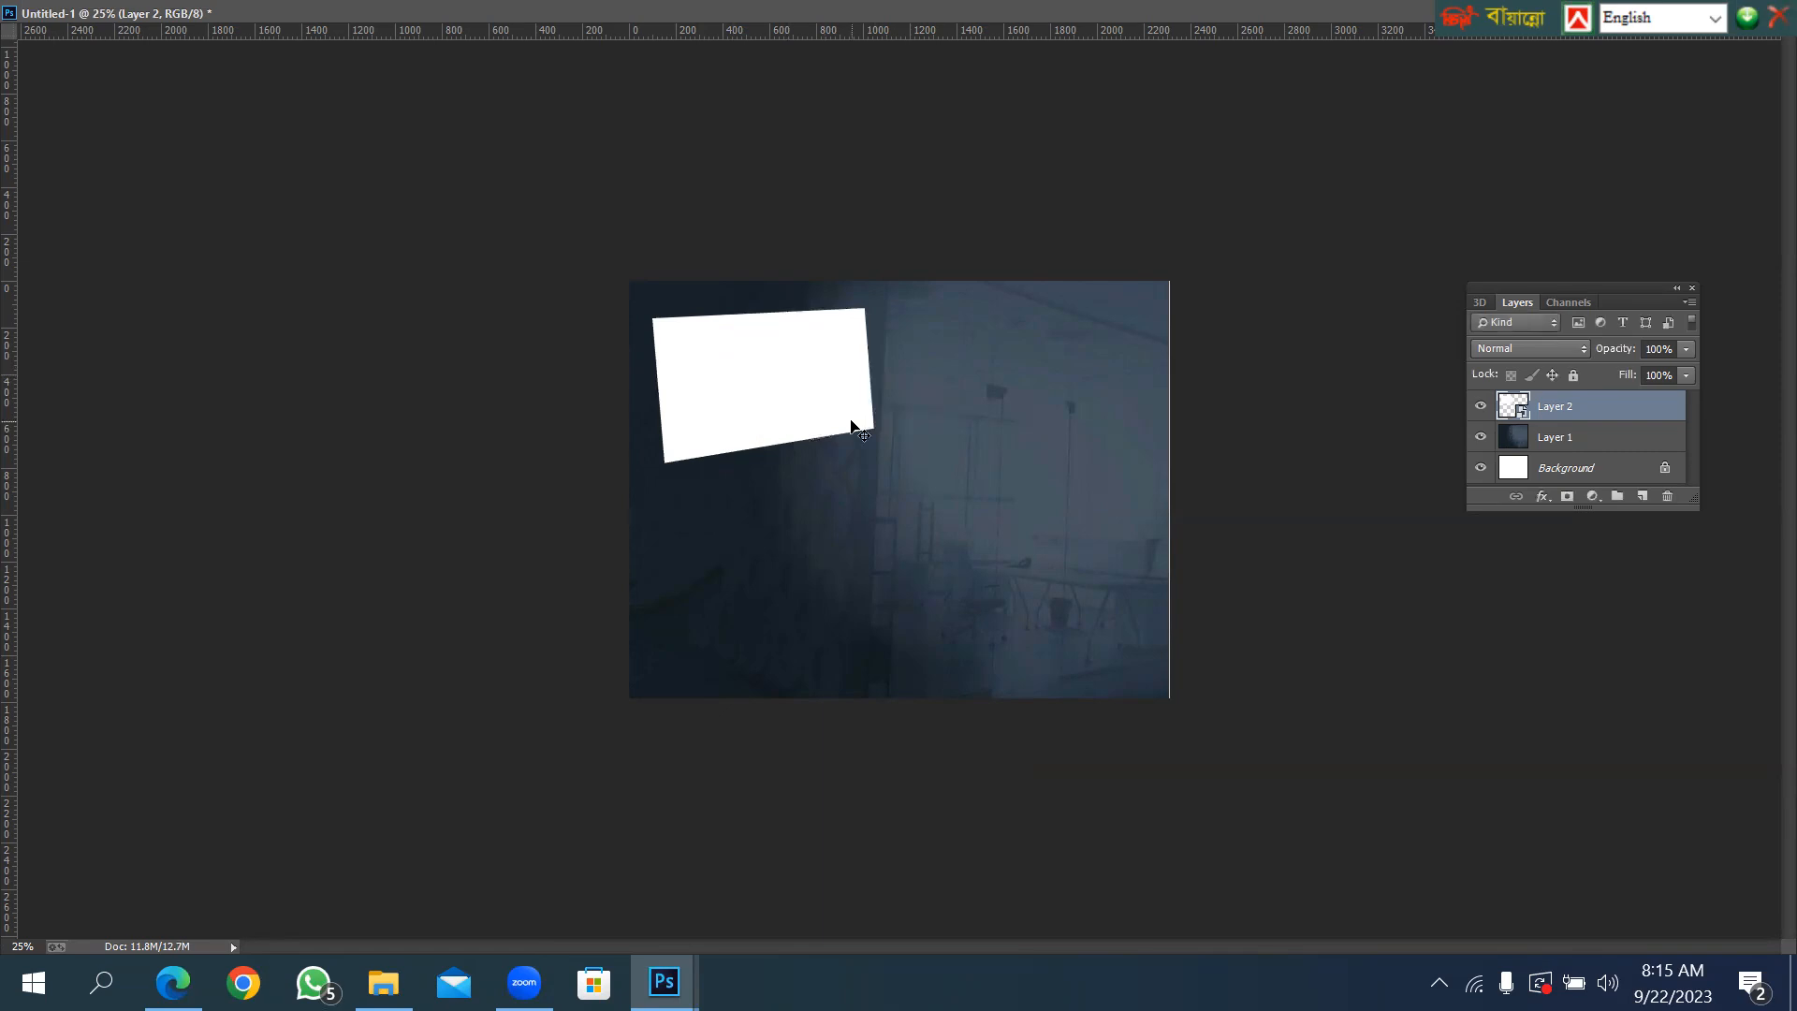
Add a drop shadow with the default settings to the card layer and undo a trial duplicate of the card.
{"action": "right_click", "coordinate": [1545, 413]}
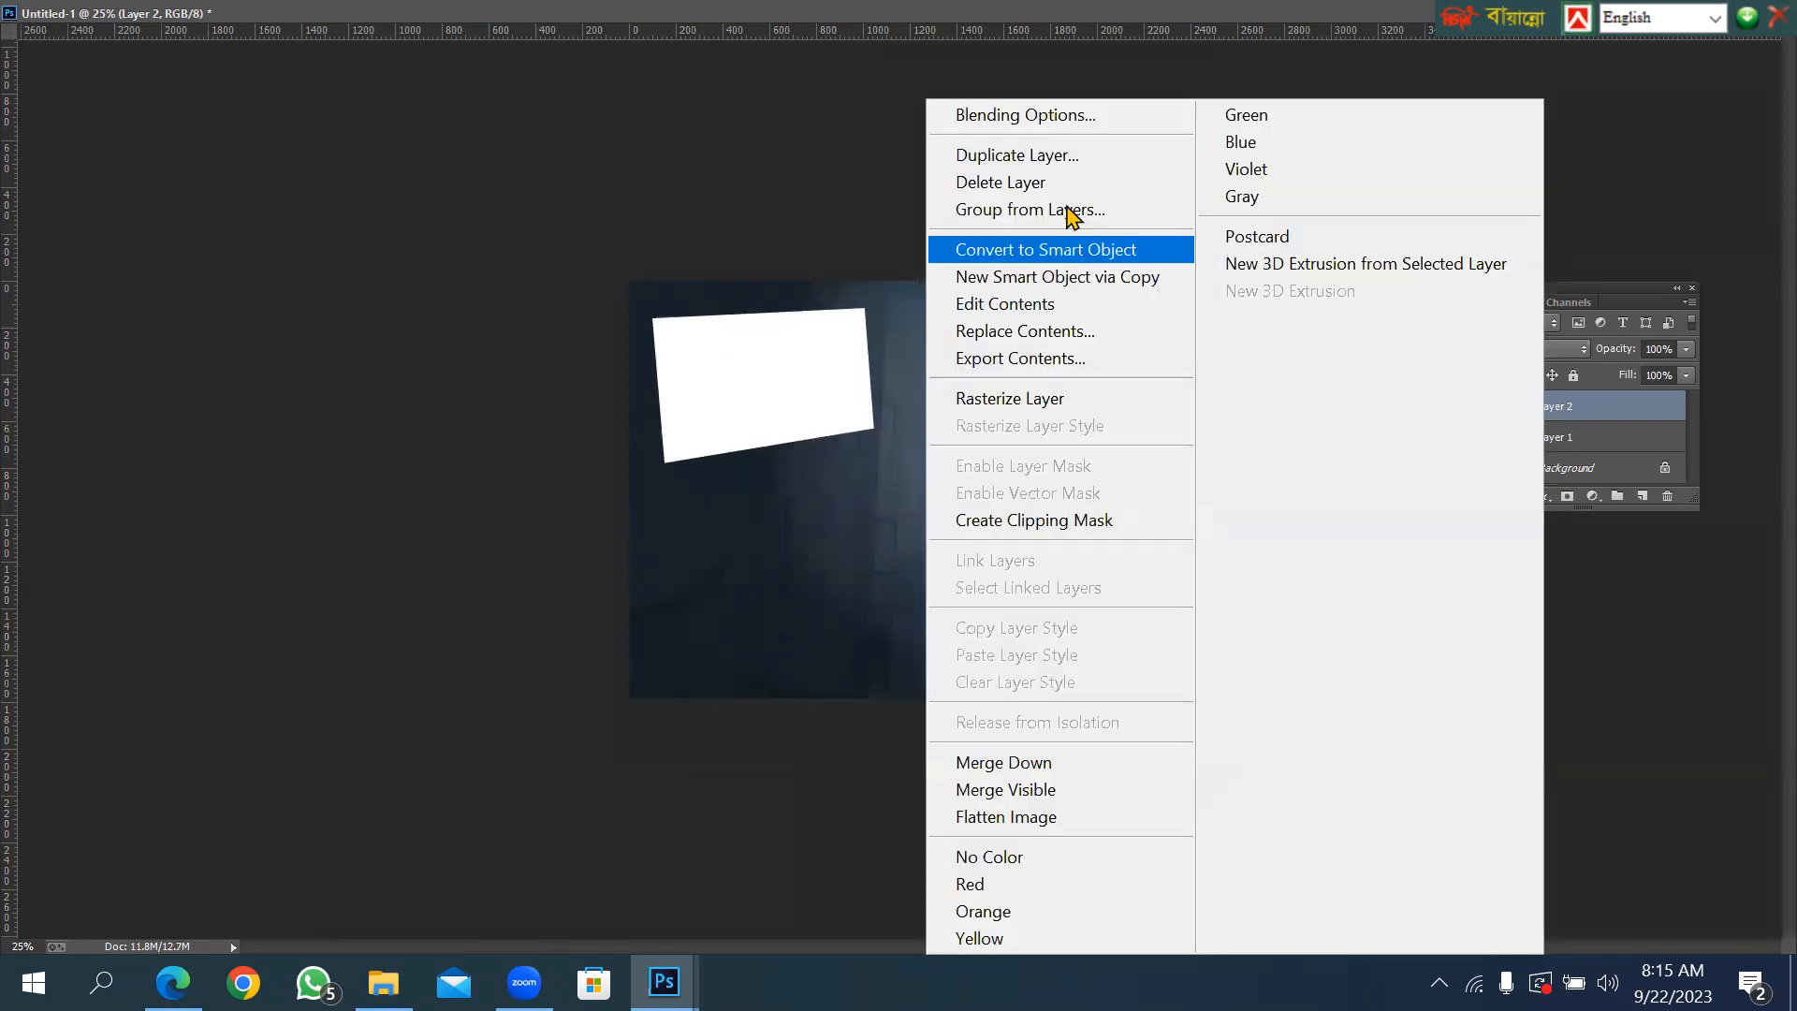
{"action": "left_click", "coordinate": [951, 128]}
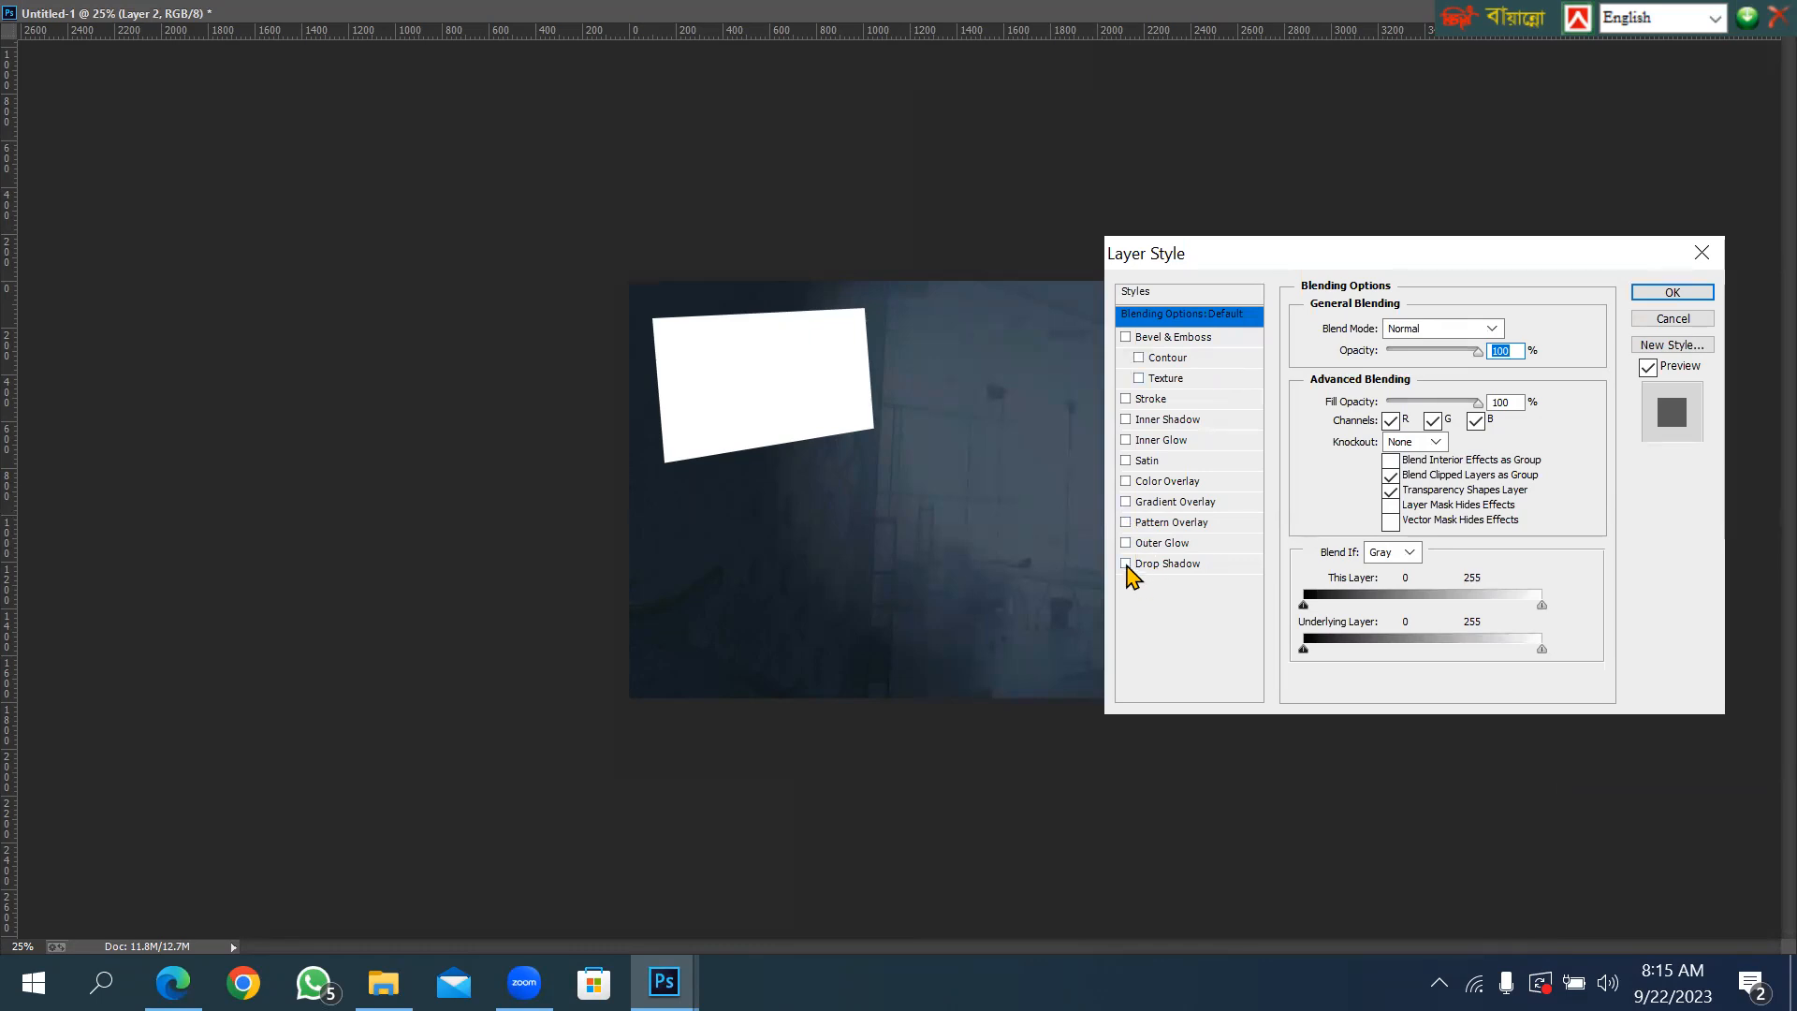
{"action": "left_click", "coordinate": [1128, 565]}
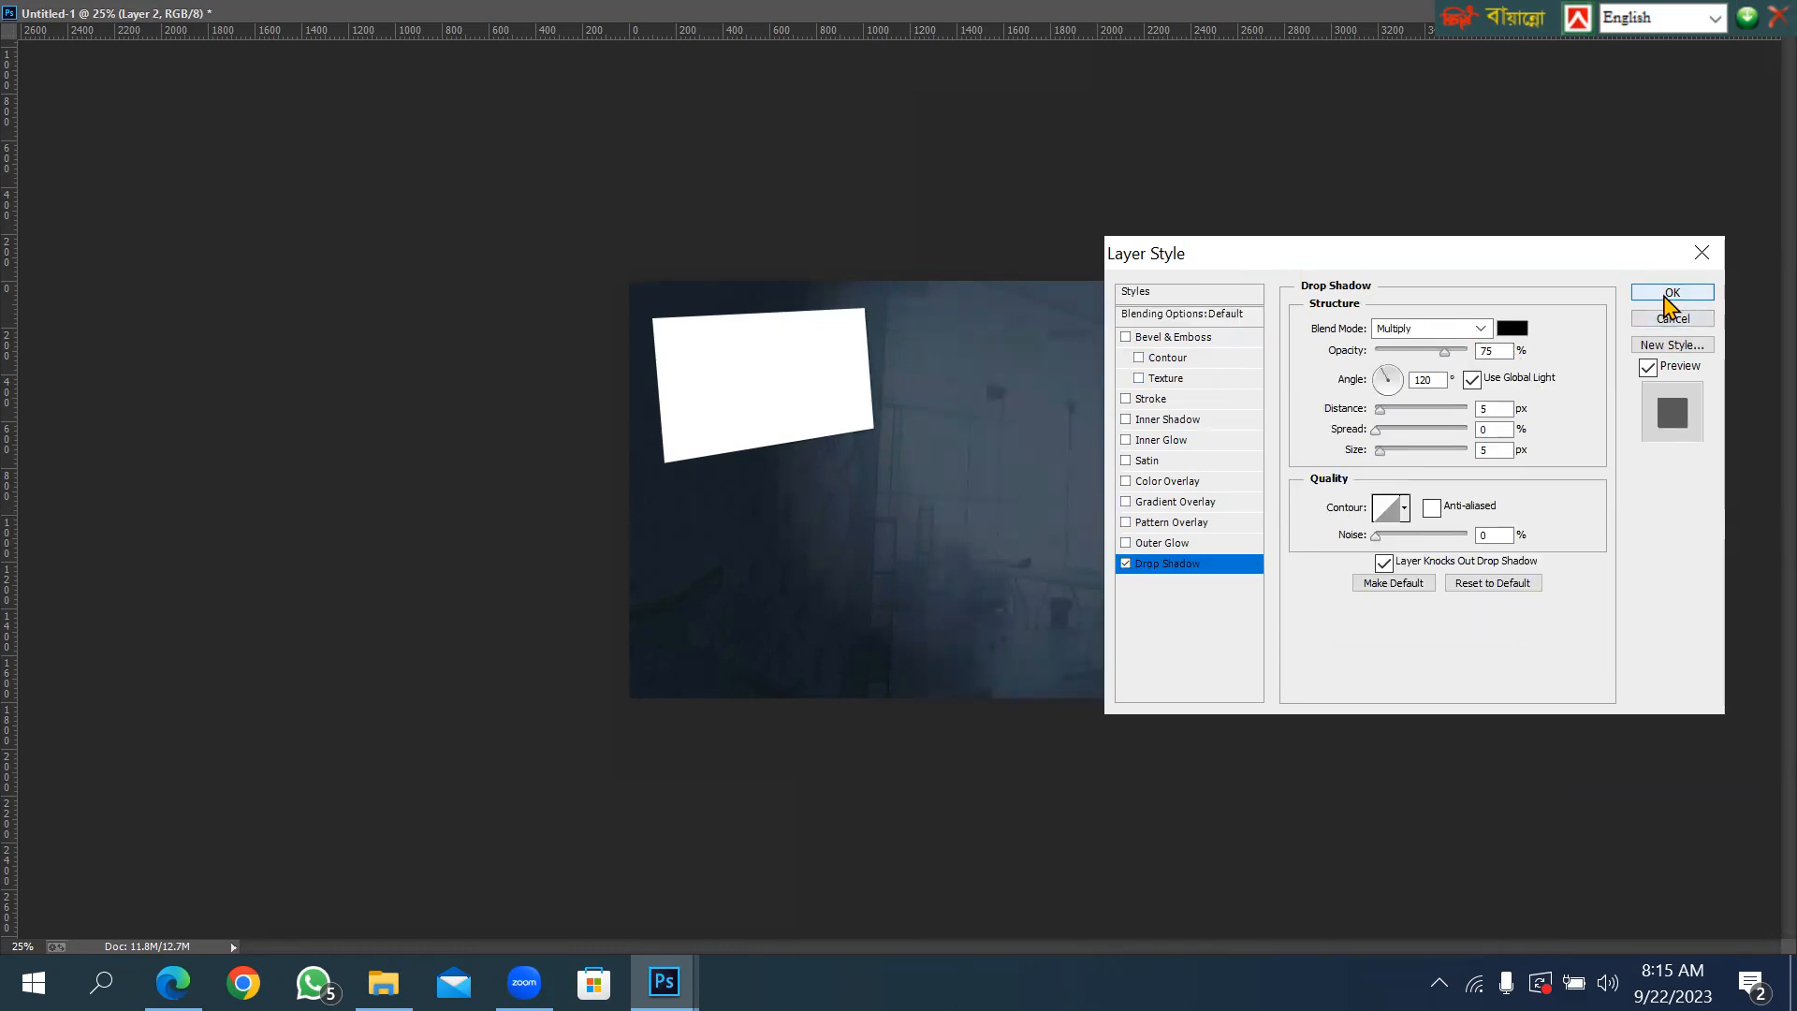
{"action": "left_click", "coordinate": [1668, 294]}
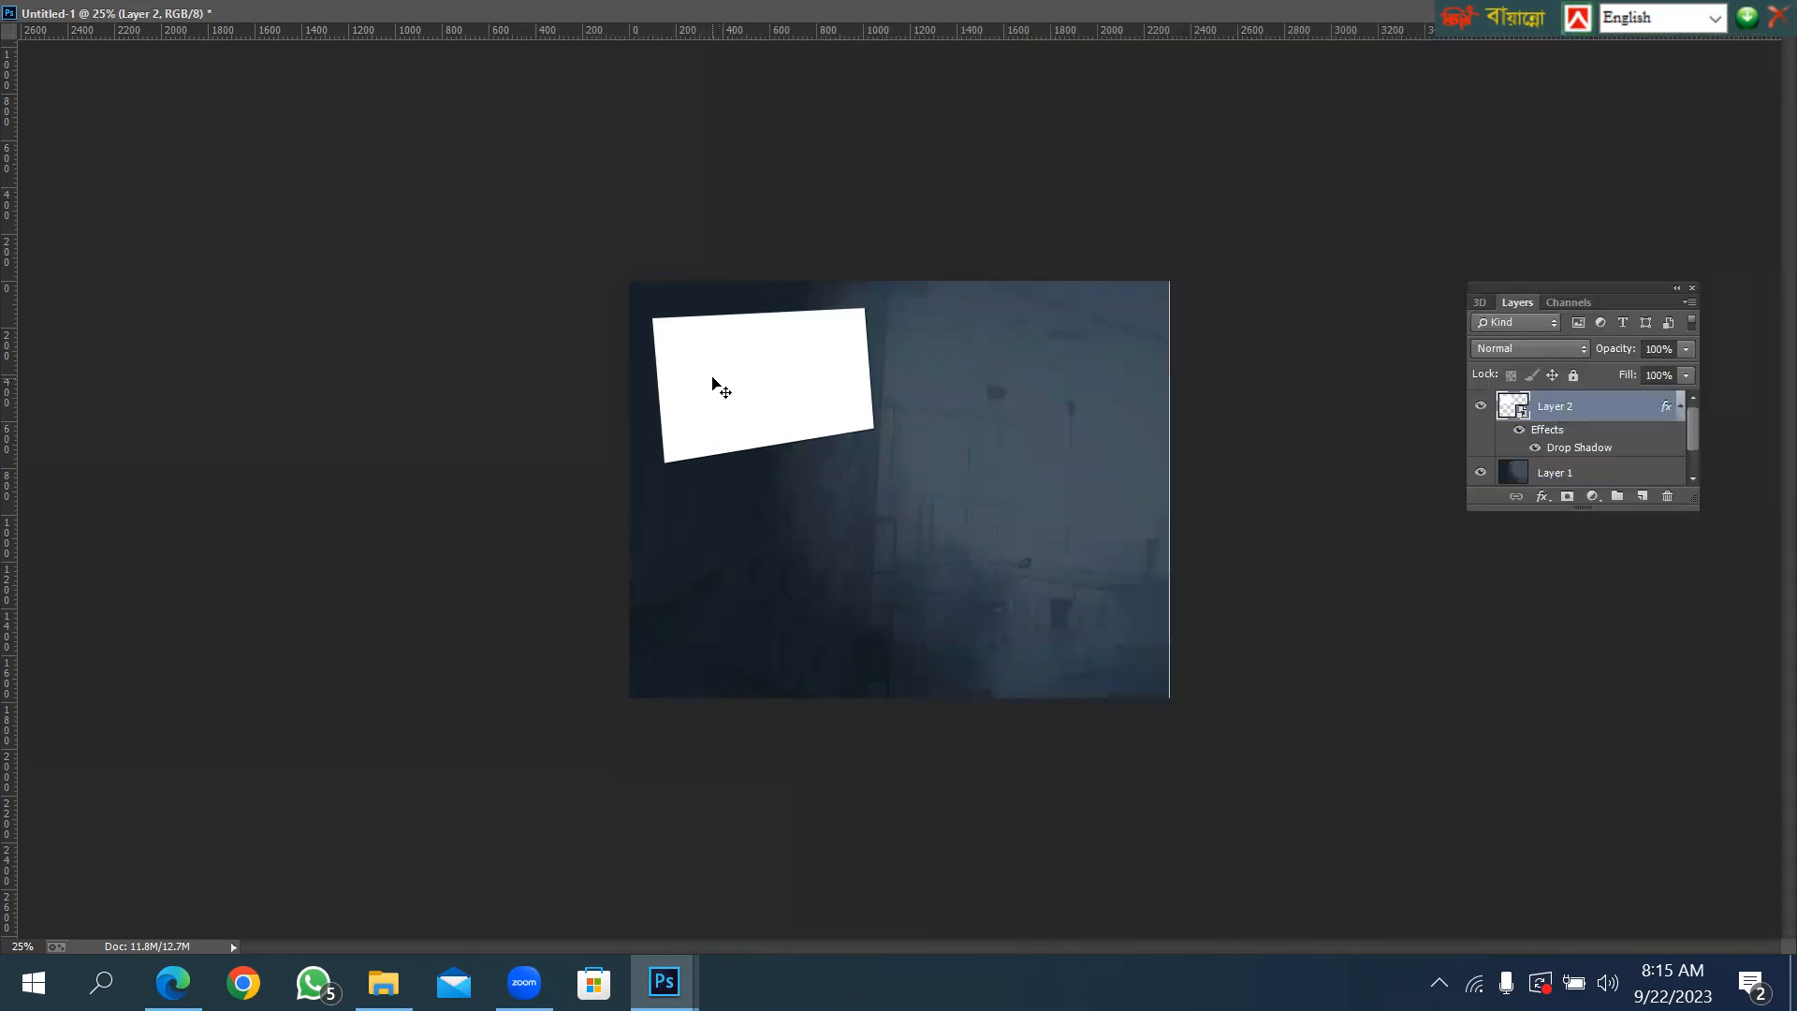
{"action": "mouse_move", "coordinate": [692, 368]}
{"action": "left_mouse_down", "text": "alt"}
{"action": "mouse_move", "coordinate": [714, 388]}
{"action": "mouse_move", "coordinate": [693, 366]}
{"action": "left_mouse_up", "text": "alt"}
{"action": "key", "text": "ctrl+z"}
Set the card's drop shadow to 46% opacity, -178° angle, 18 px distance, 14% spread and 38 px size.
{"action": "right_click", "coordinate": [1572, 405]}
{"action": "left_click", "coordinate": [1067, 113]}
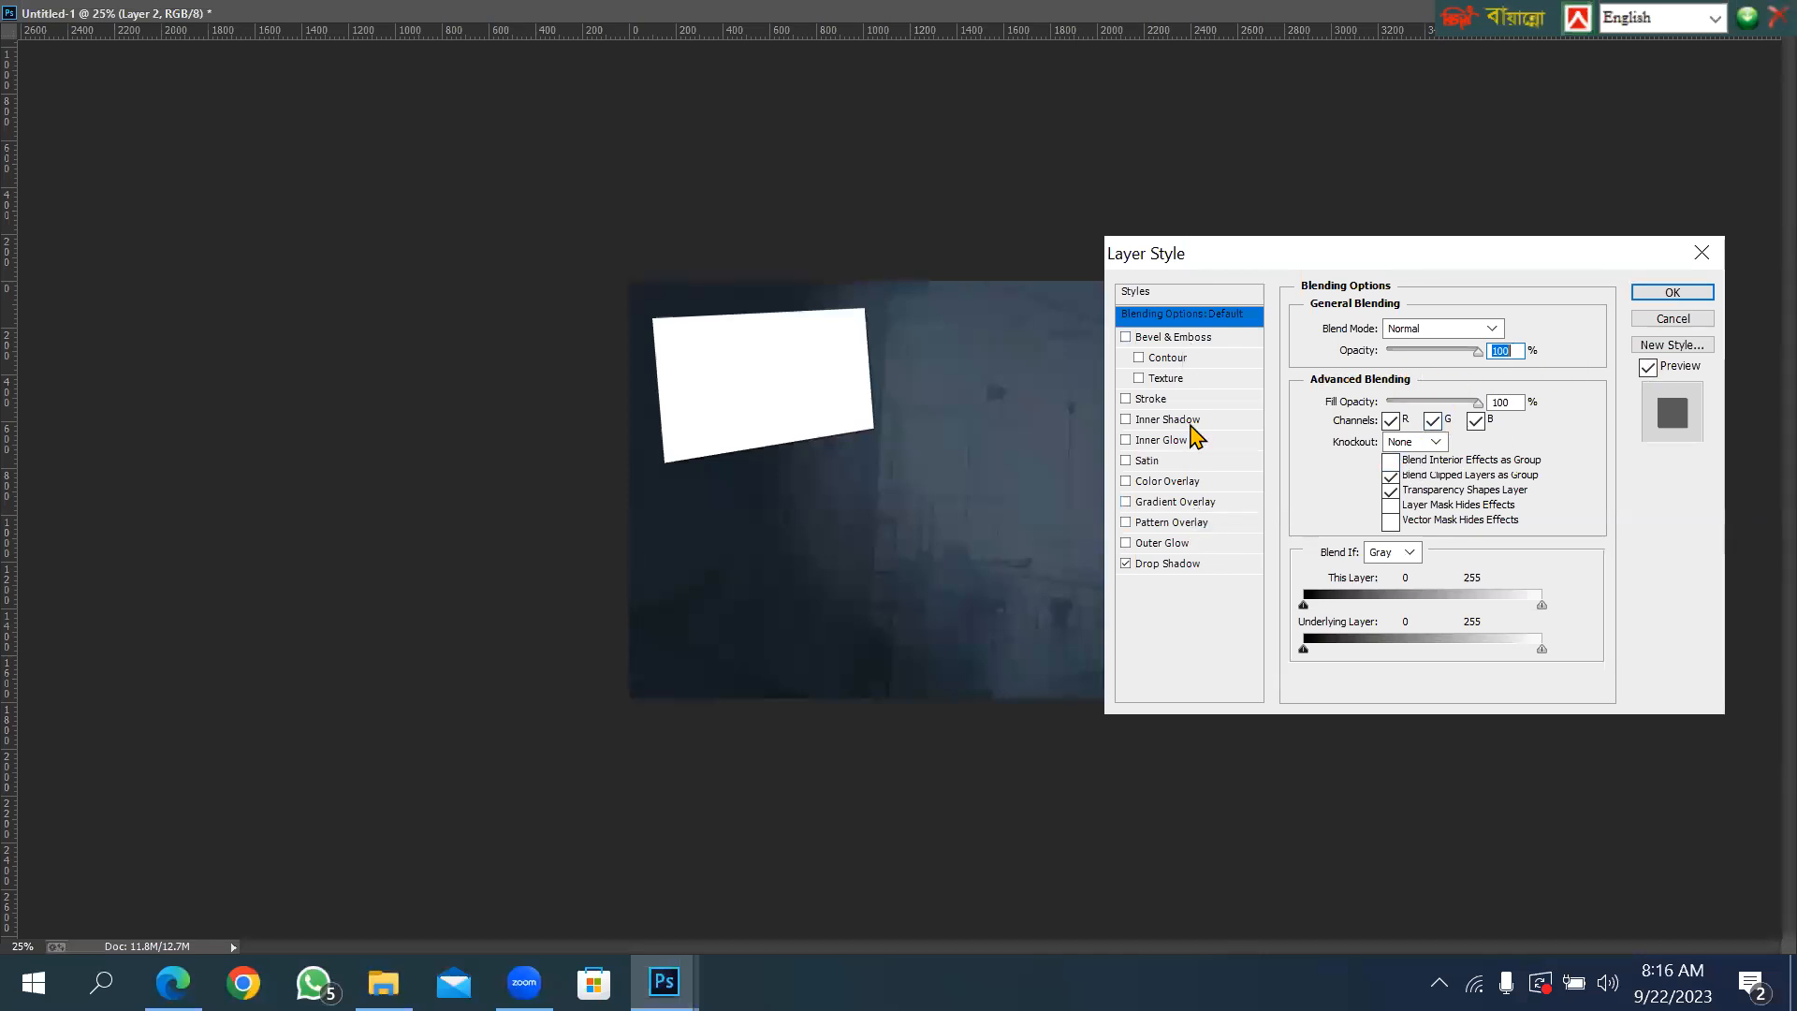
{"action": "left_click", "coordinate": [1167, 563]}
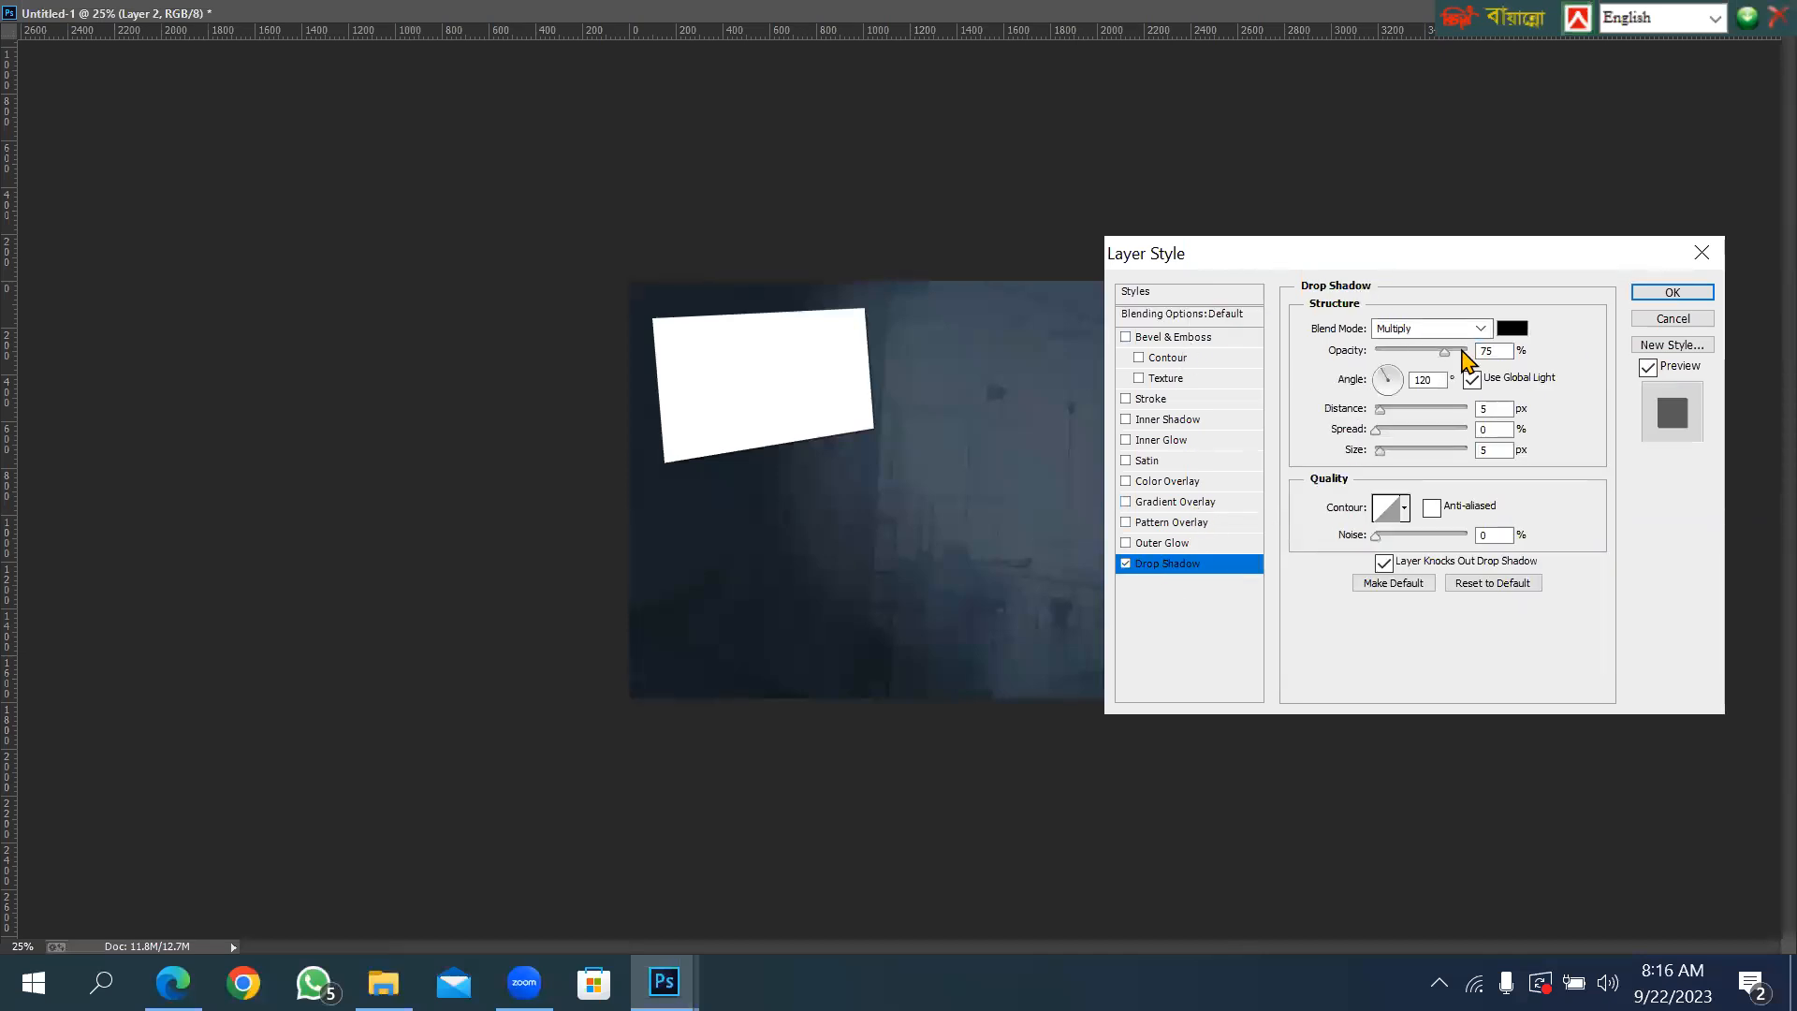
{"action": "left_click_drag", "start_coordinate": [1454, 349], "coordinate": [1389, 427]}
{"action": "left_click", "coordinate": [1411, 429]}
{"action": "left_click", "coordinate": [1393, 409]}
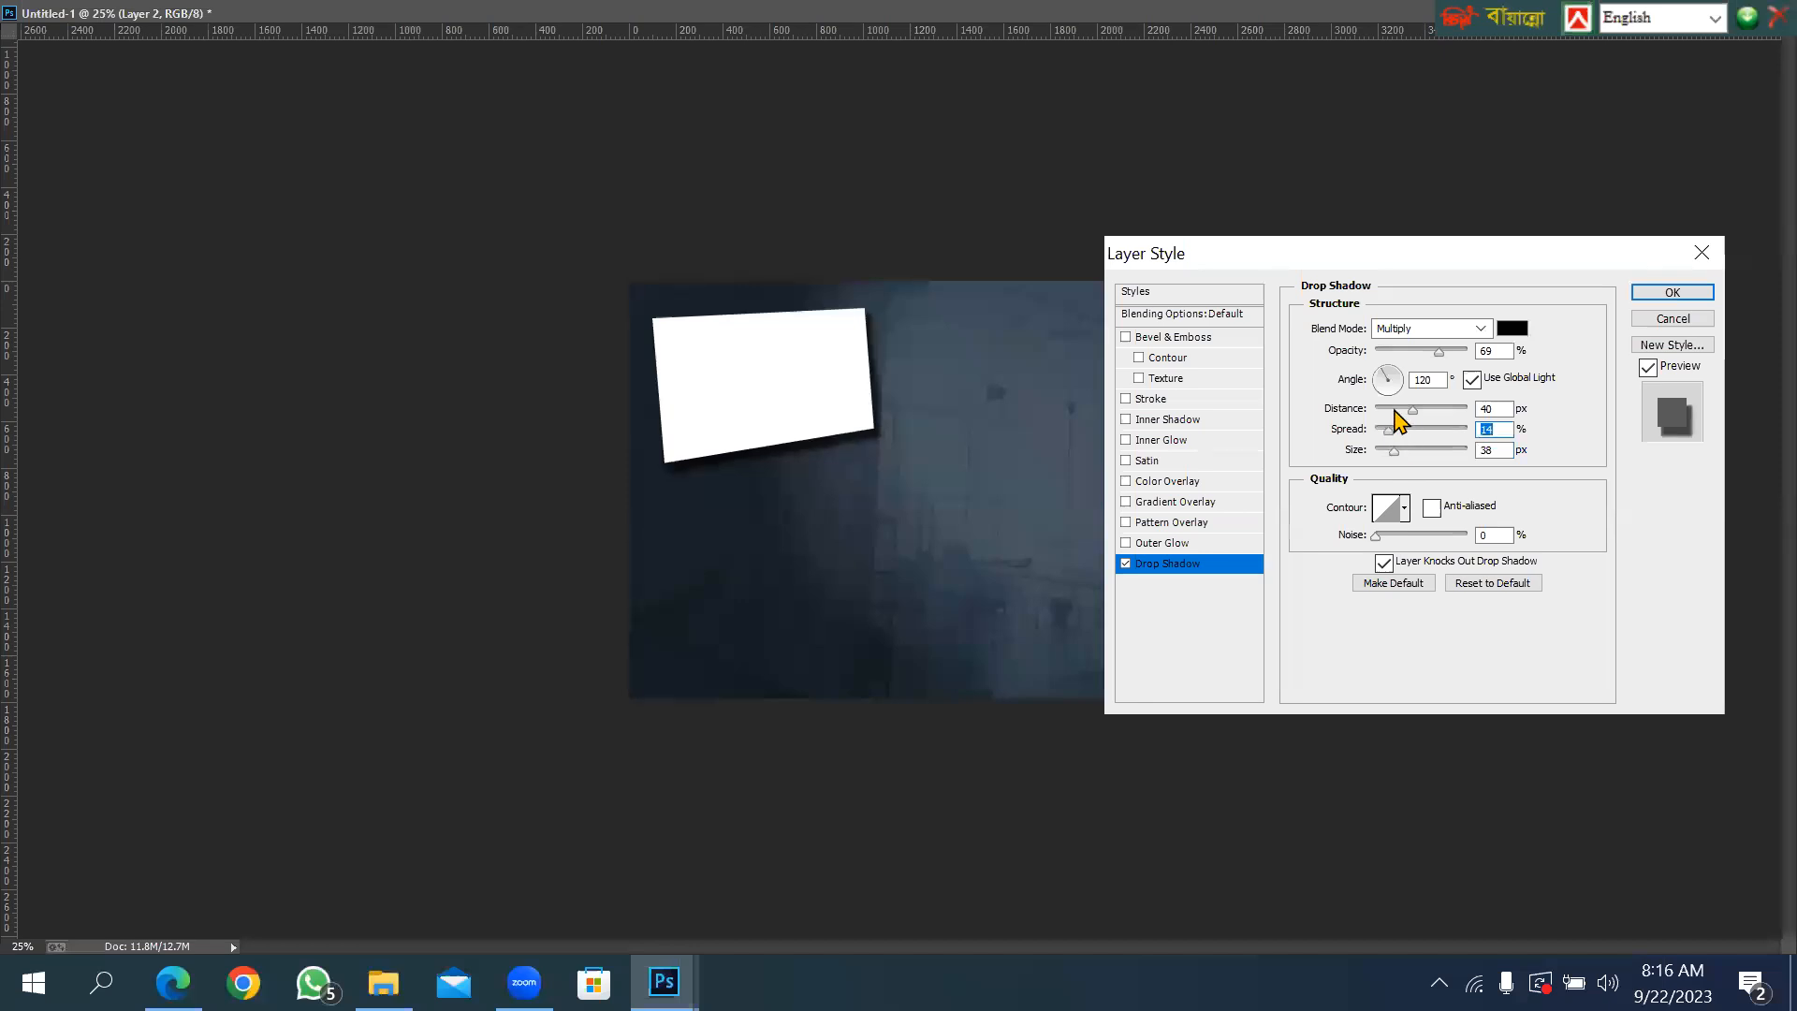
{"action": "left_click", "coordinate": [1417, 351]}
{"action": "mouse_move", "coordinate": [1391, 379]}
{"action": "left_mouse_down"}
{"action": "mouse_move", "coordinate": [1383, 412]}
{"action": "mouse_move", "coordinate": [1362, 385]}
{"action": "left_mouse_up"}
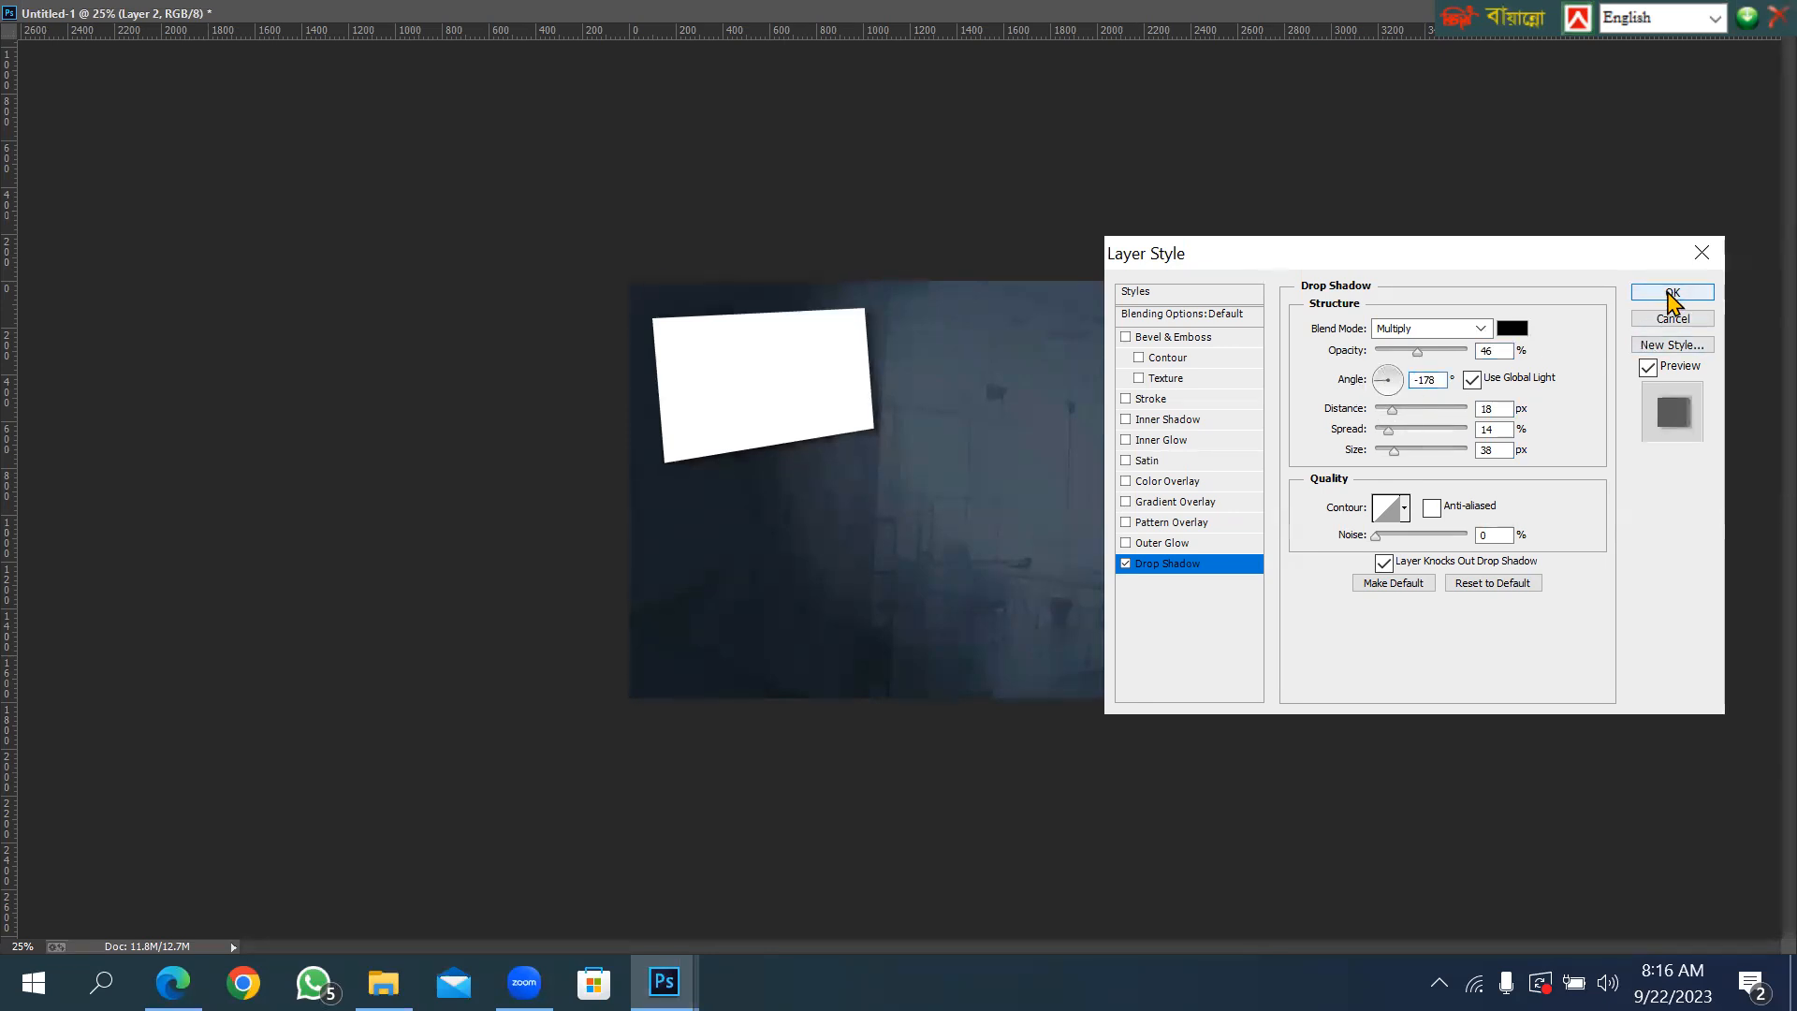
{"action": "left_click", "coordinate": [1652, 296]}
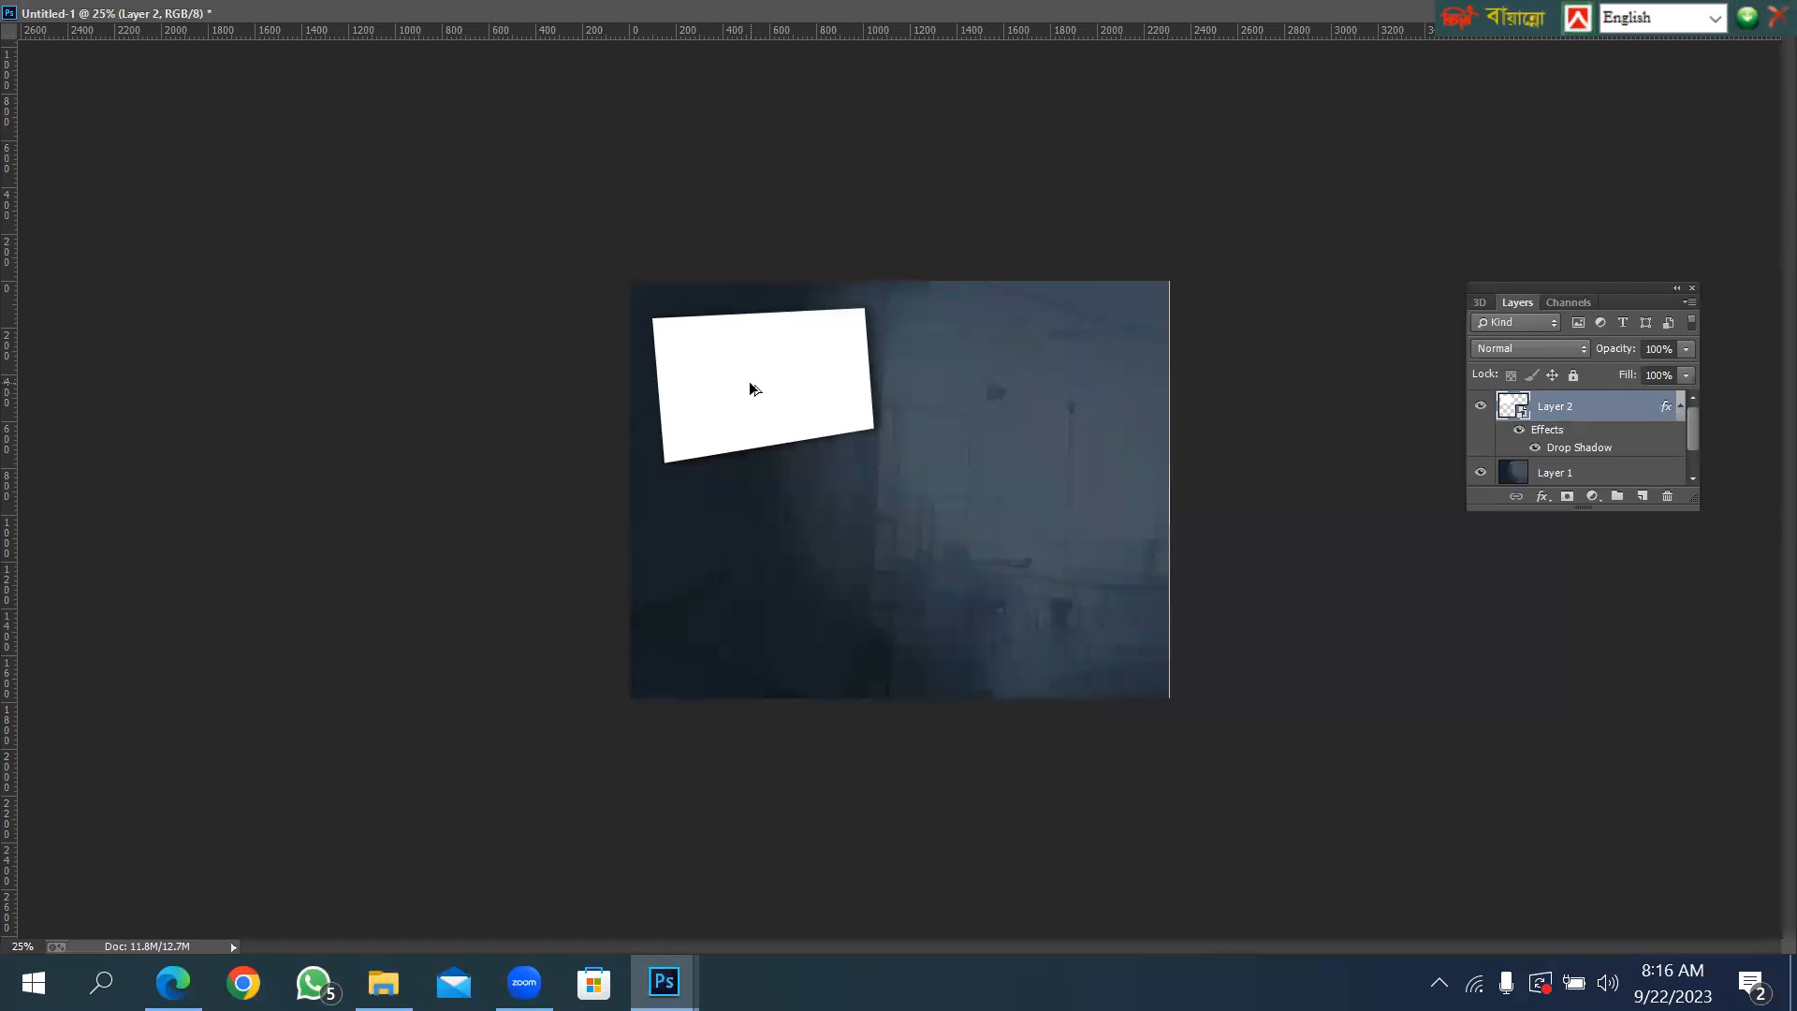
Duplicate the card 13 times as an overlapping diagonal row running from the canvas's upper left to its lower right.
{"action": "left_click_drag", "start_coordinate": [716, 359], "coordinate": [799, 447]}
{"action": "left_click_drag", "start_coordinate": [798, 446], "coordinate": [888, 508]}
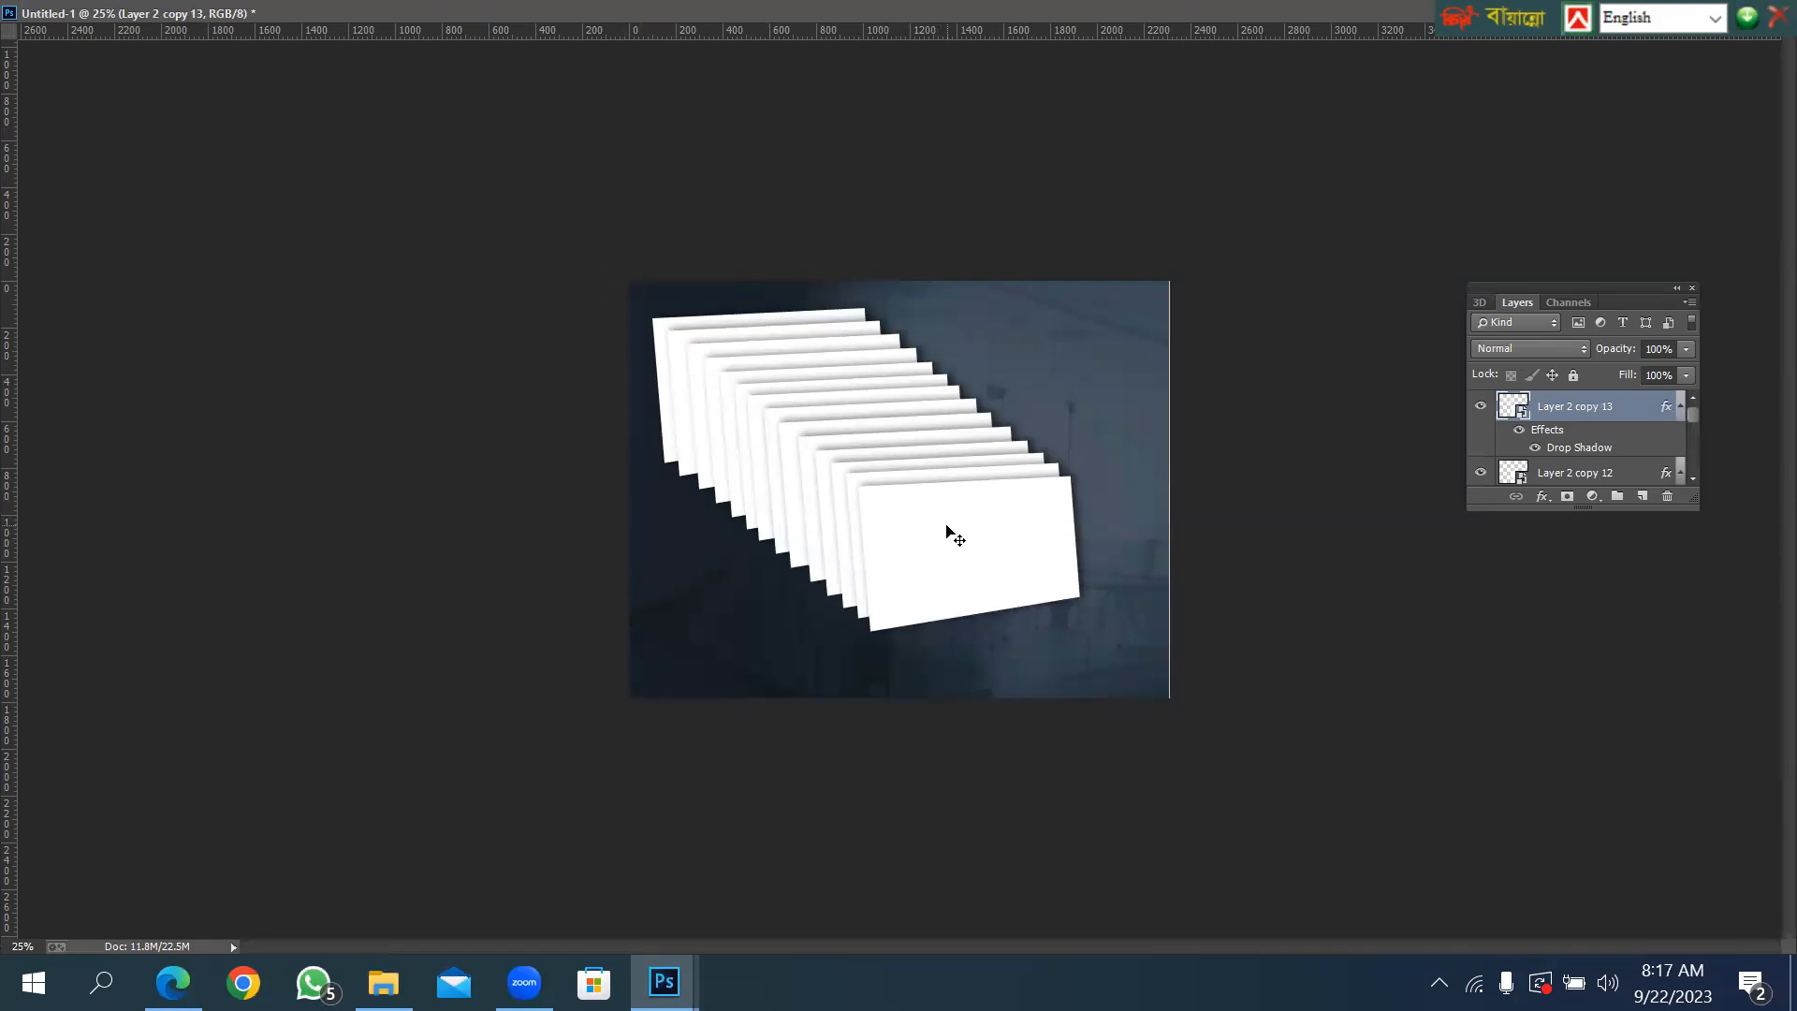
{"action": "right_click", "coordinate": [1052, 347]}
{"action": "left_click", "coordinate": [975, 308]}
Restore the mockup document to a floating window and close the separate white card document without saving.
{"action": "left_click_drag", "start_coordinate": [1514, 16], "coordinate": [945, 19]}
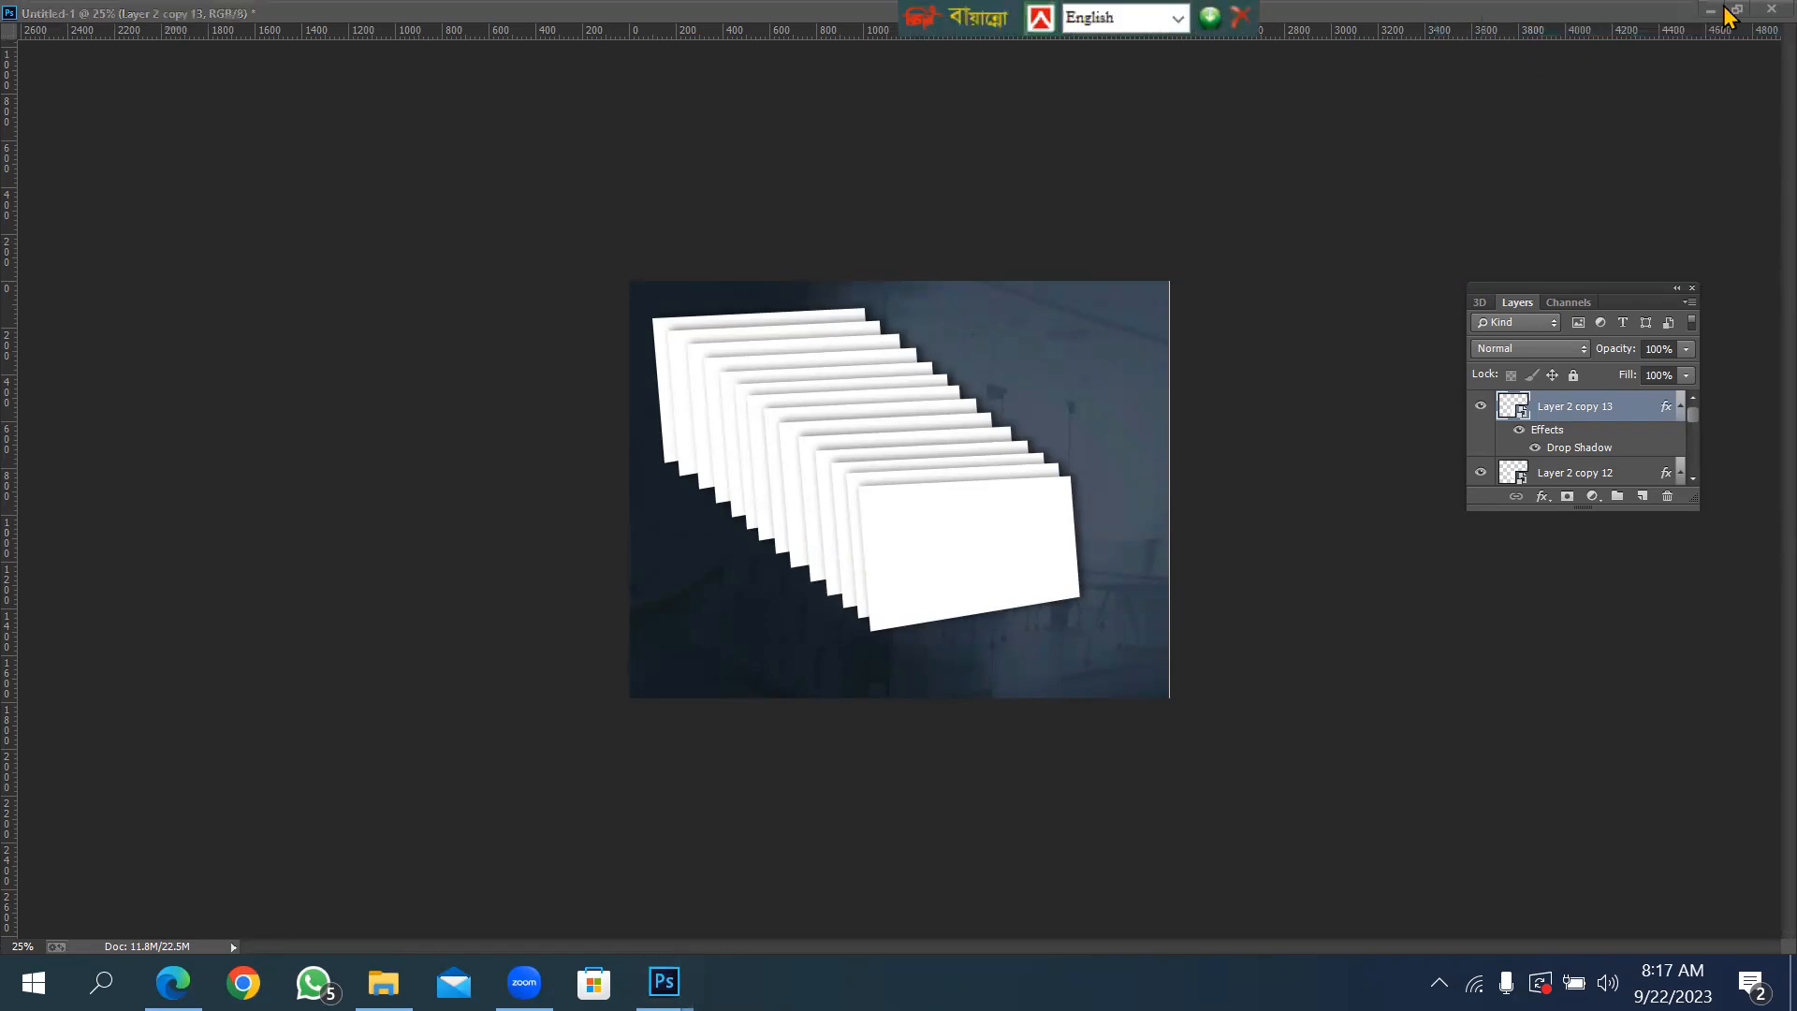
{"action": "left_click", "coordinate": [1736, 10]}
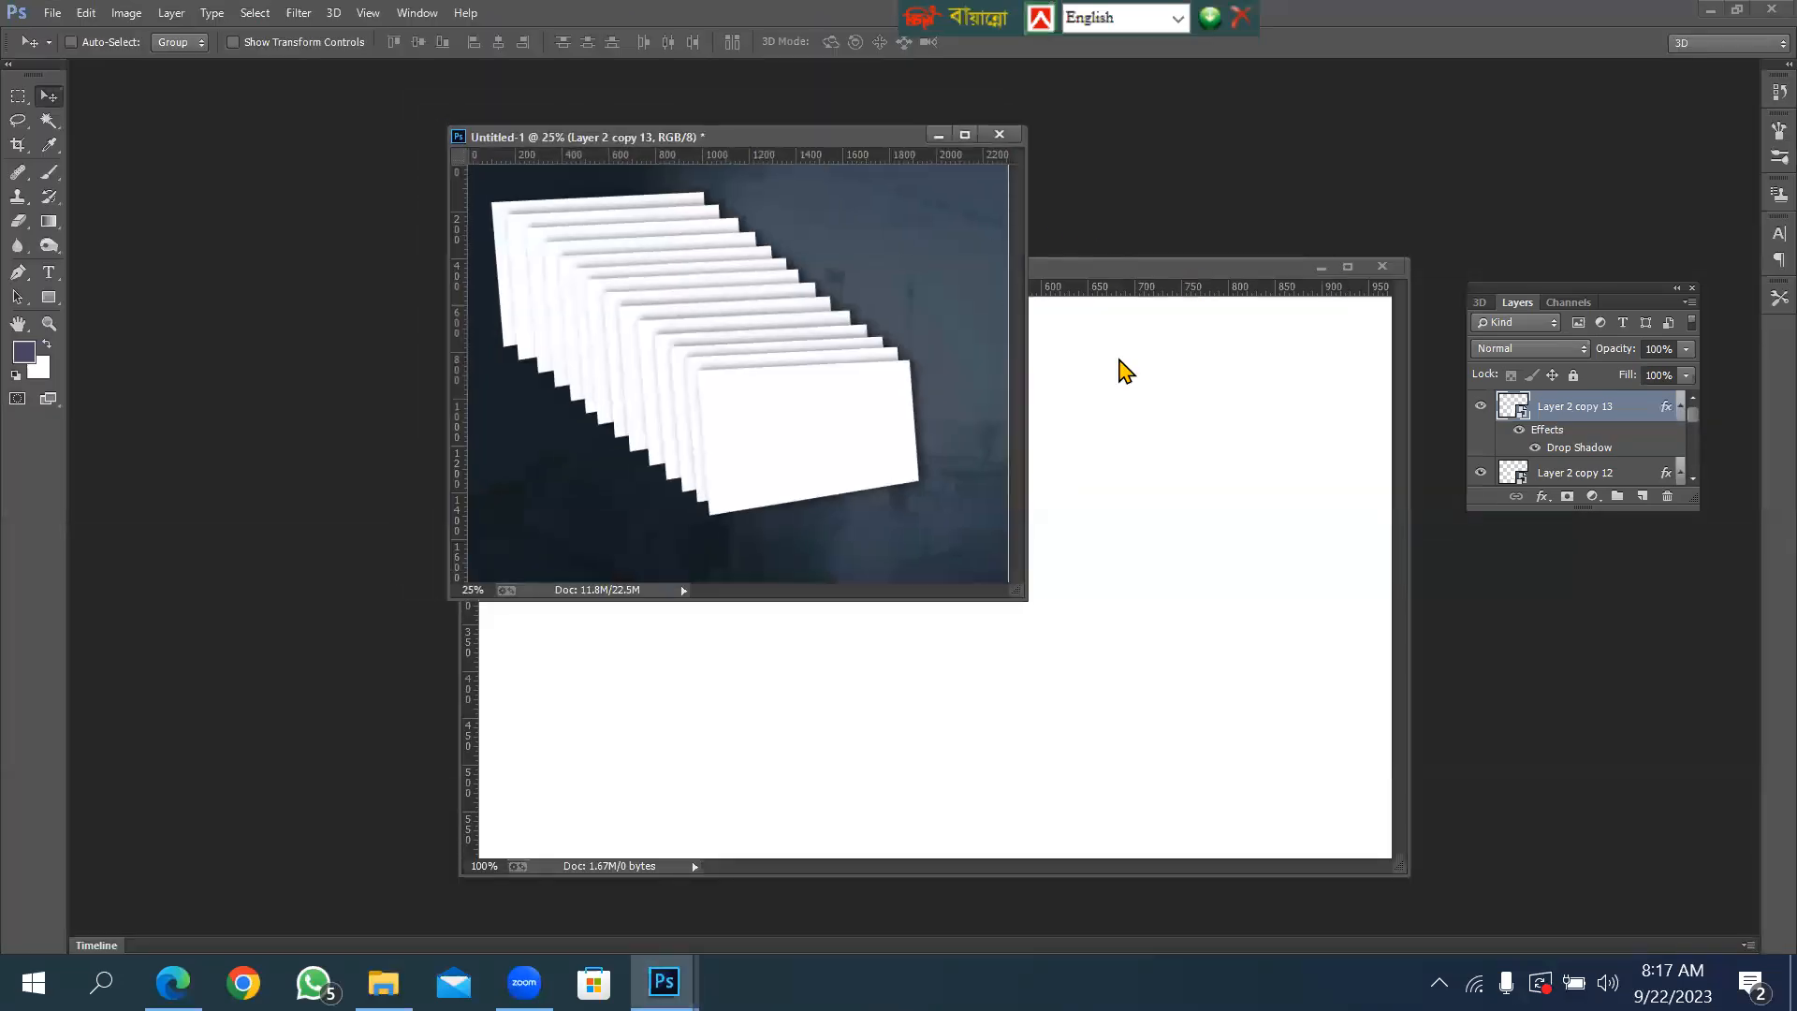
{"action": "left_click", "coordinate": [1164, 356]}
{"action": "left_click_drag", "start_coordinate": [1189, 266], "coordinate": [1114, 307]}
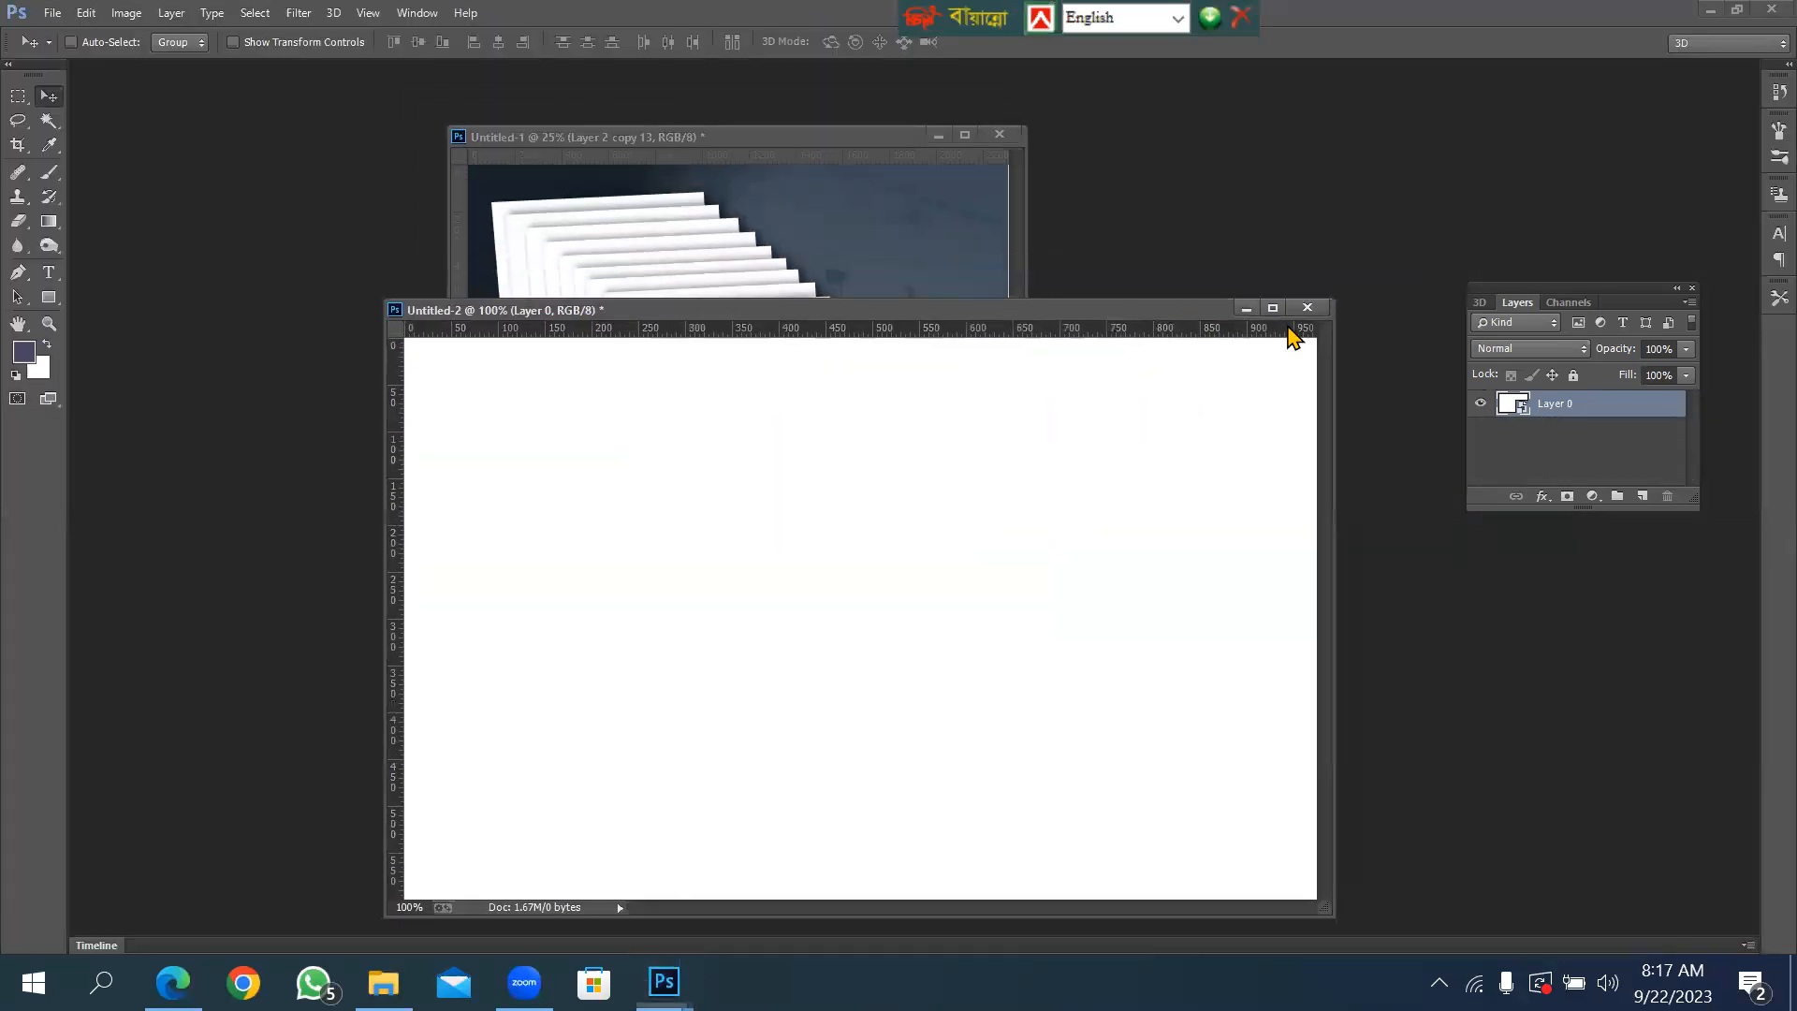
{"action": "left_click", "coordinate": [1307, 308]}
{"action": "left_click", "coordinate": [904, 373]}
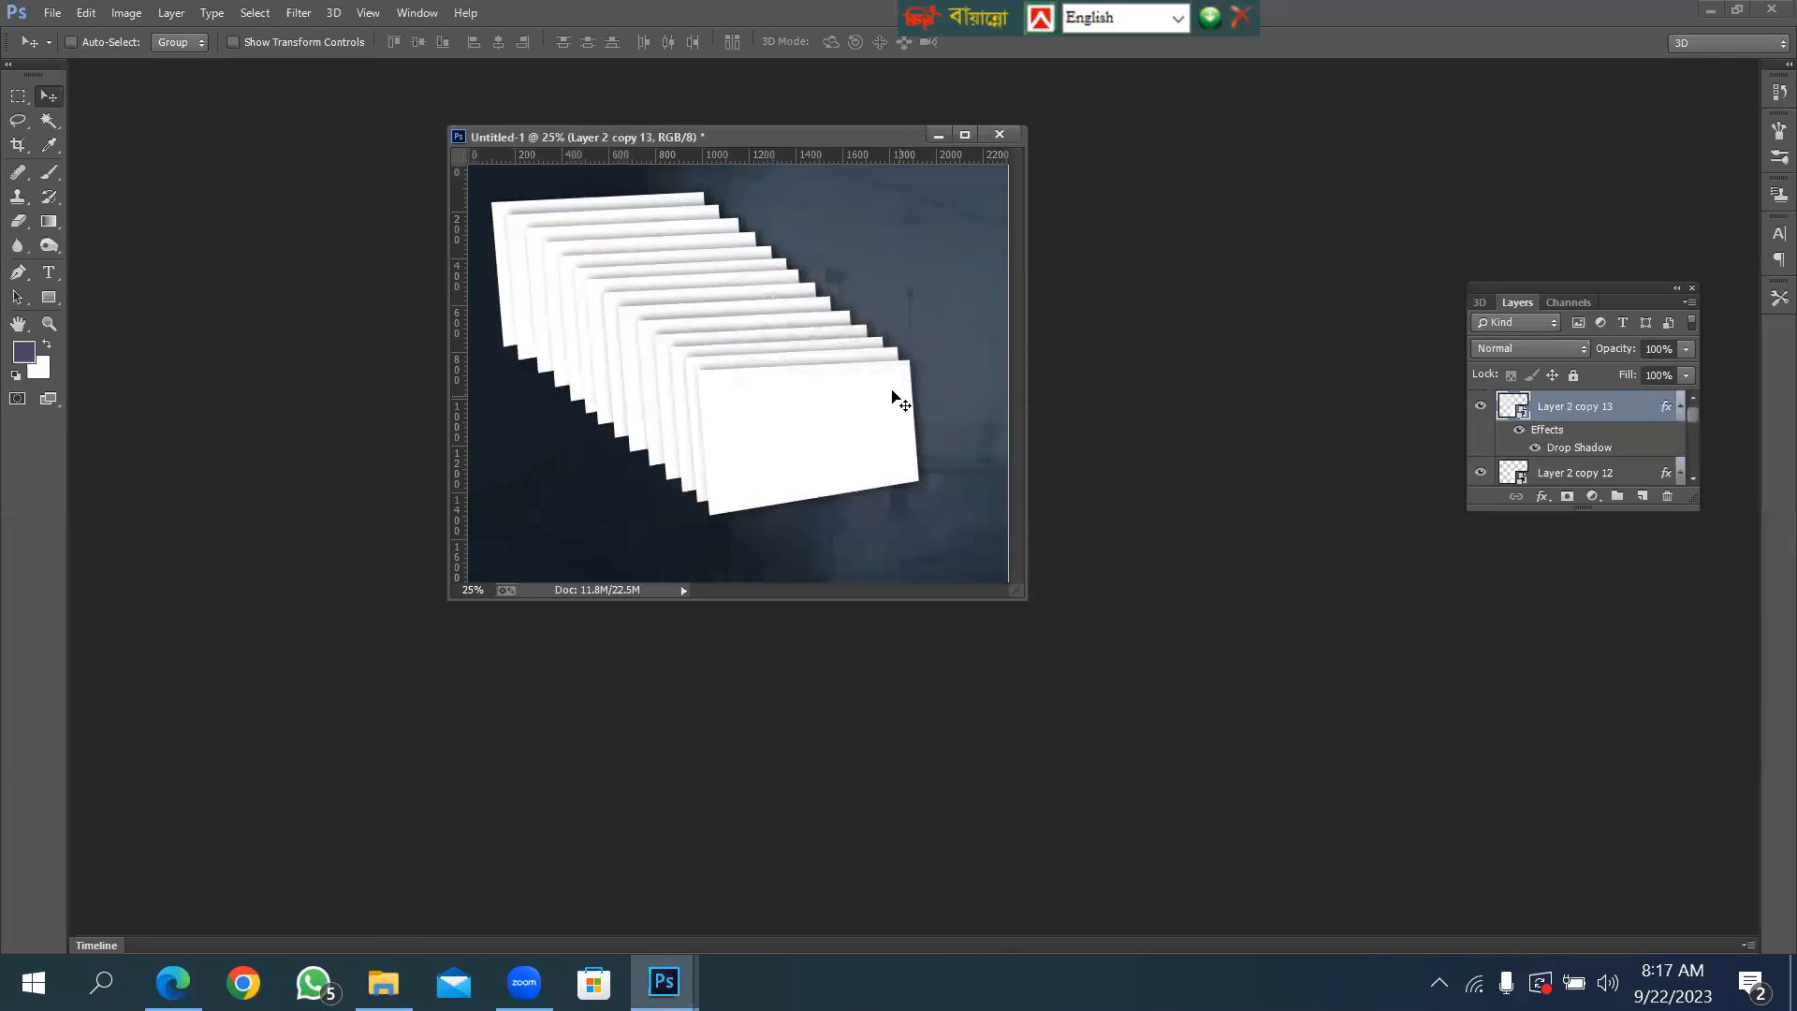
Start creating a new document.
{"action": "left_click", "coordinate": [49, 13]}
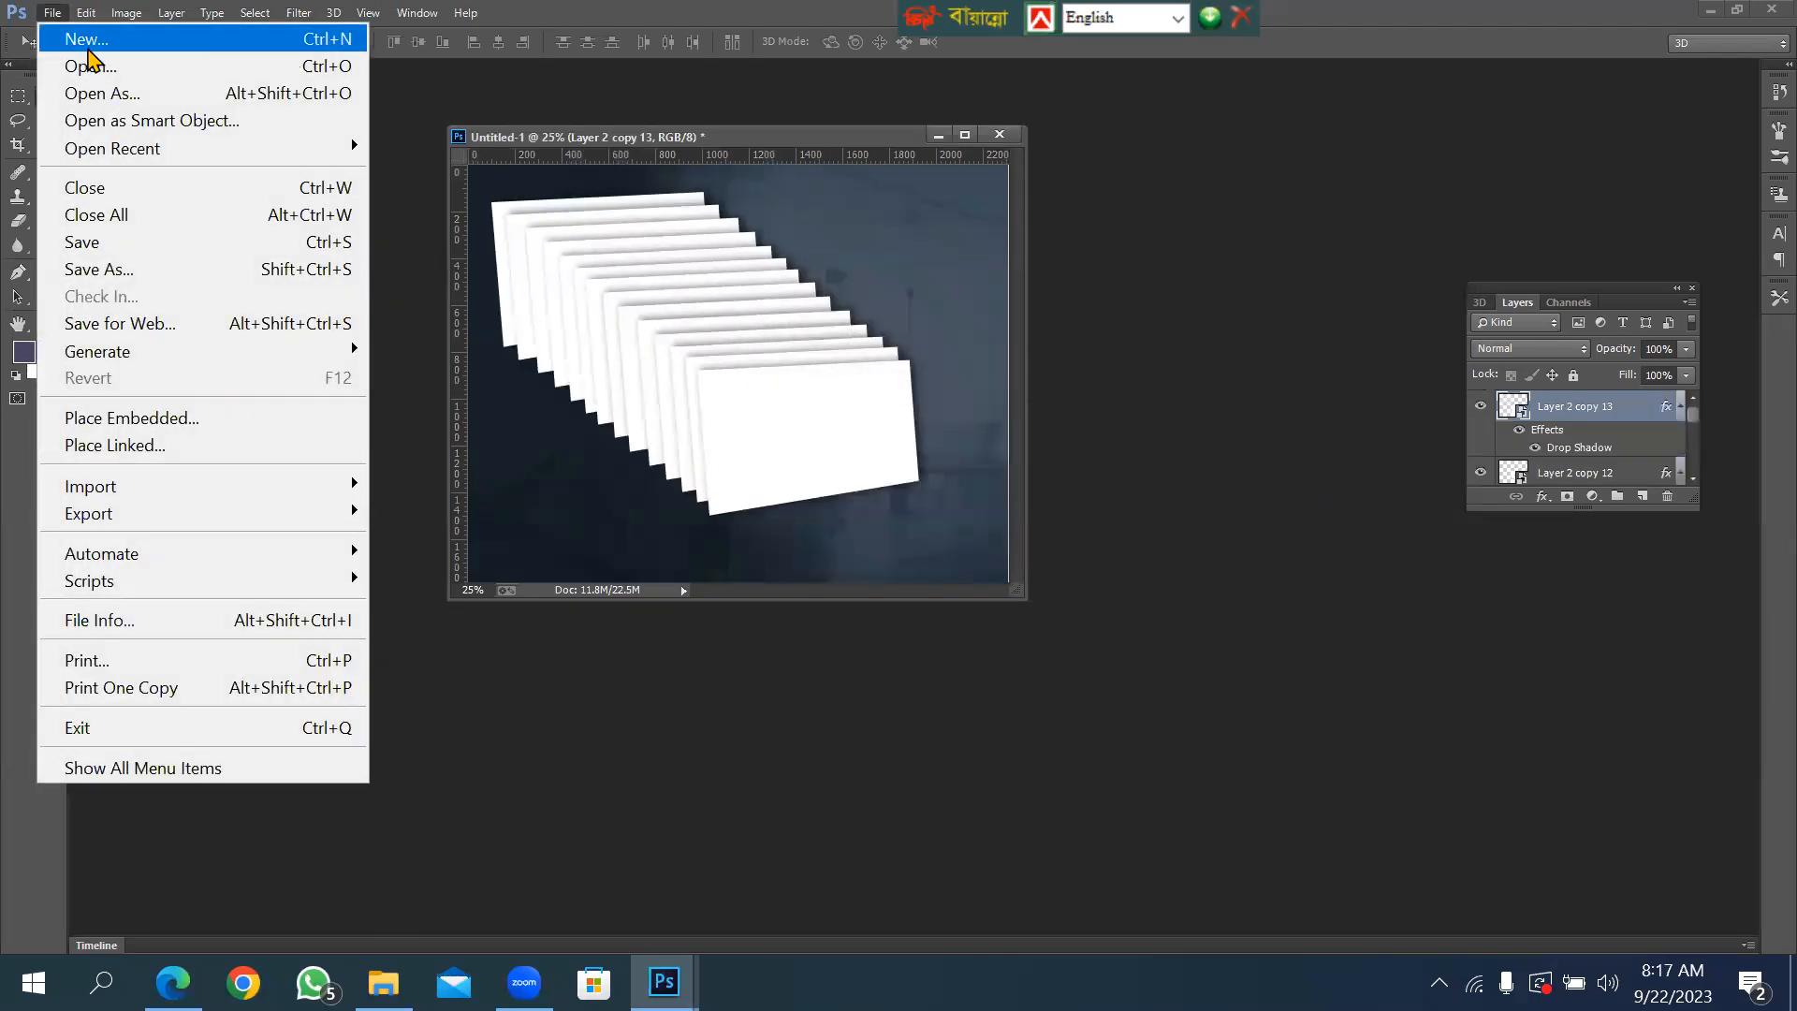
Create a new document 3.25 inches wide and 2 inches high at 300 pixels/inch with a white background.
{"action": "left_click", "coordinate": [56, 36]}
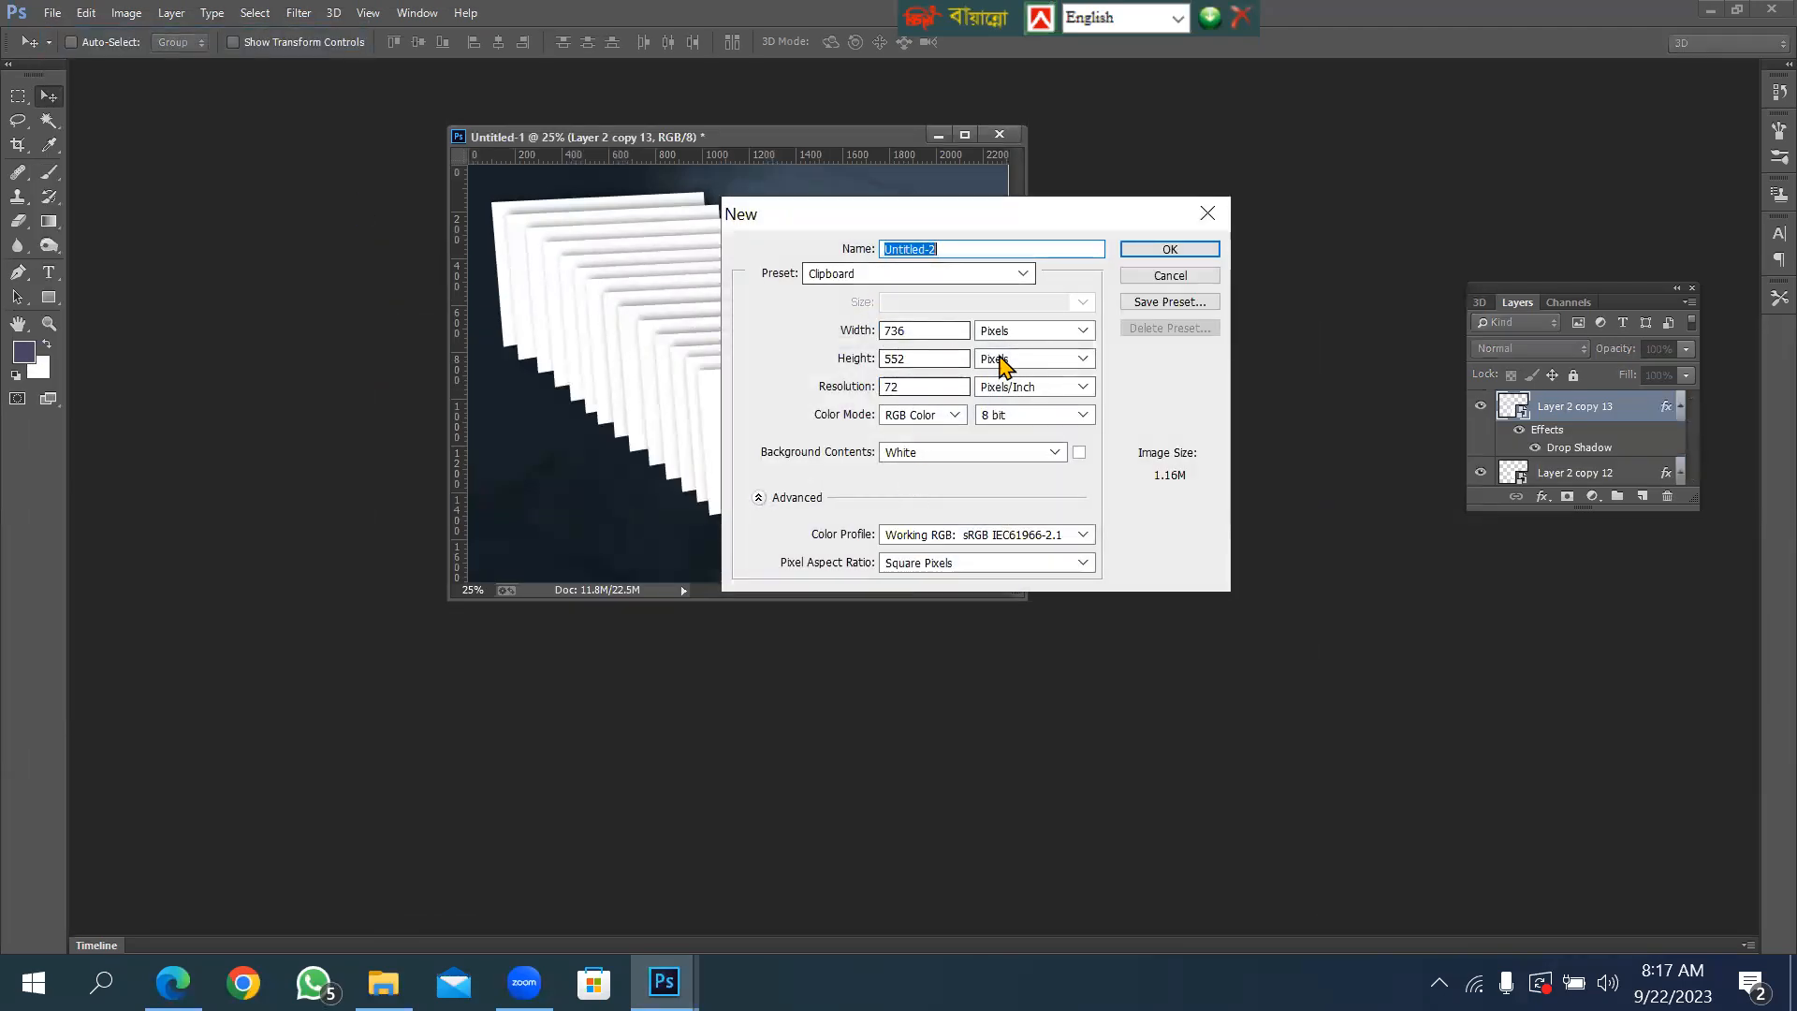
{"action": "left_click", "coordinate": [1031, 334]}
{"action": "left_click", "coordinate": [996, 369]}
{"action": "left_click_drag", "start_coordinate": [950, 330], "coordinate": [827, 333]}
{"action": "type", "text": "3"}
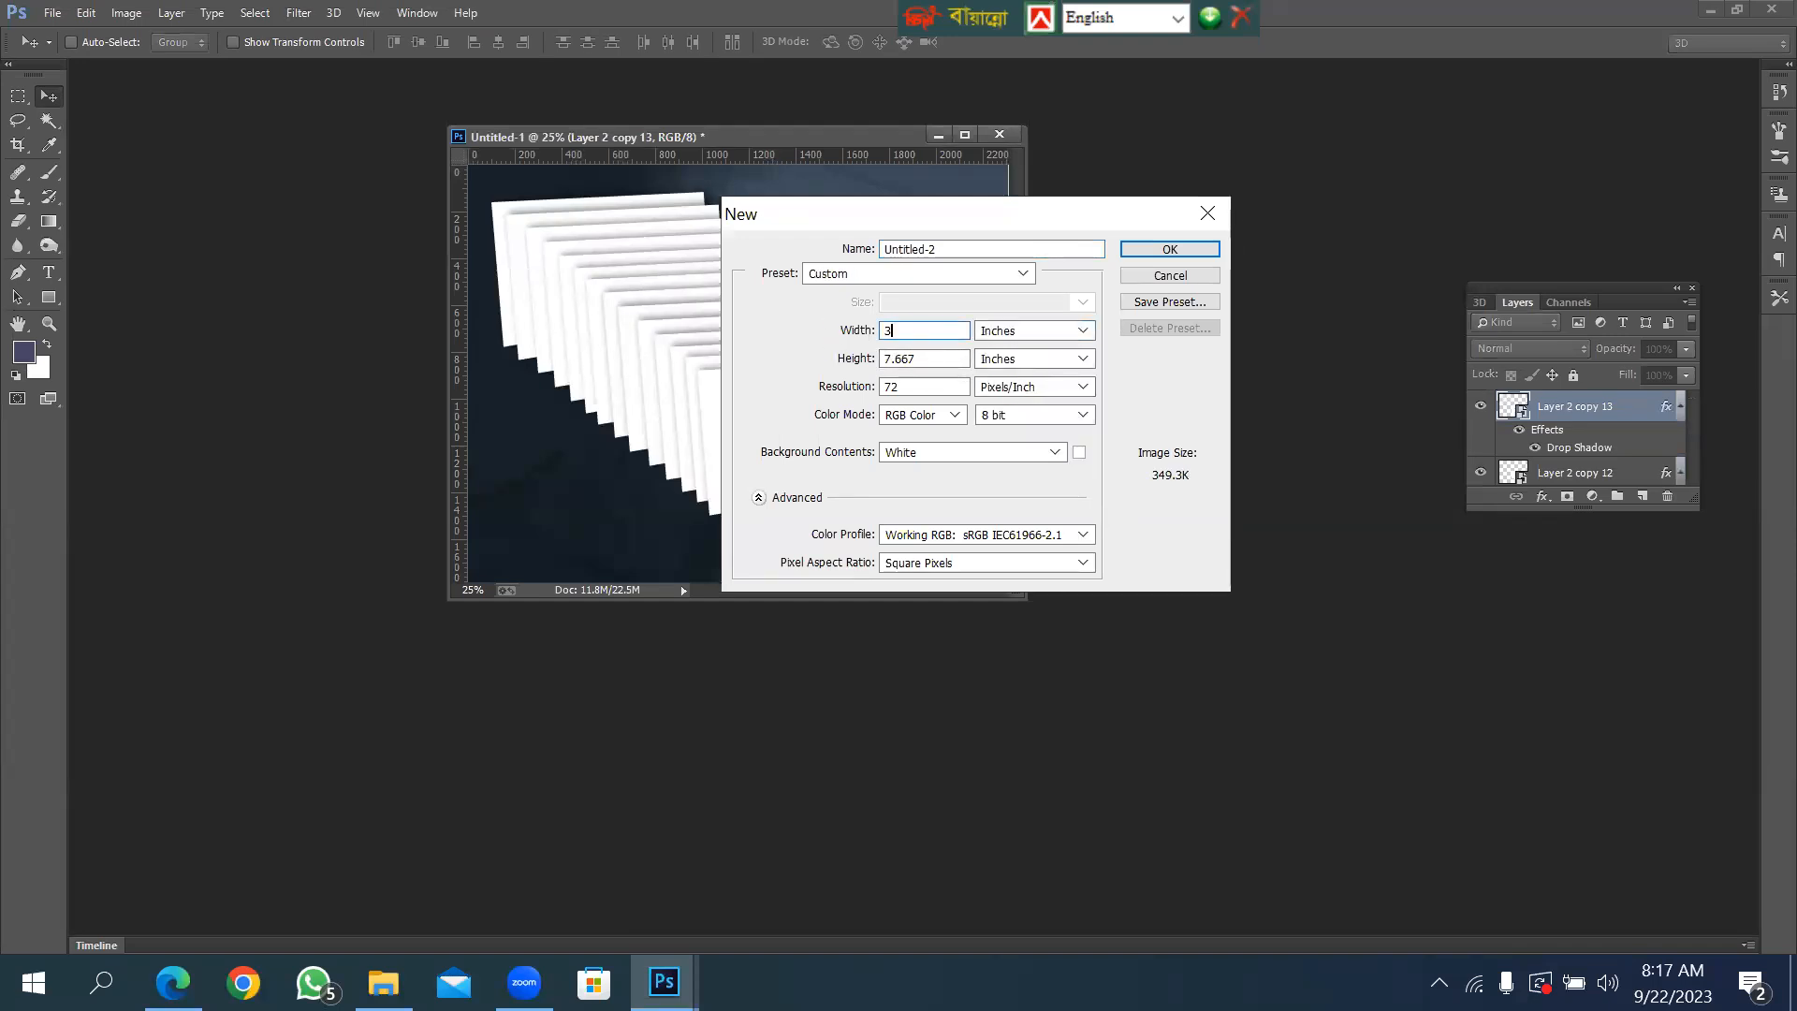
{"action": "type", "text": ".25"}
{"action": "key", "text": "Tab"}
{"action": "key", "text": "Tab"}
{"action": "type", "text": "2"}
{"action": "key", "text": "Tab"}
{"action": "key", "text": "Tab"}
{"action": "type", "text": "30"}
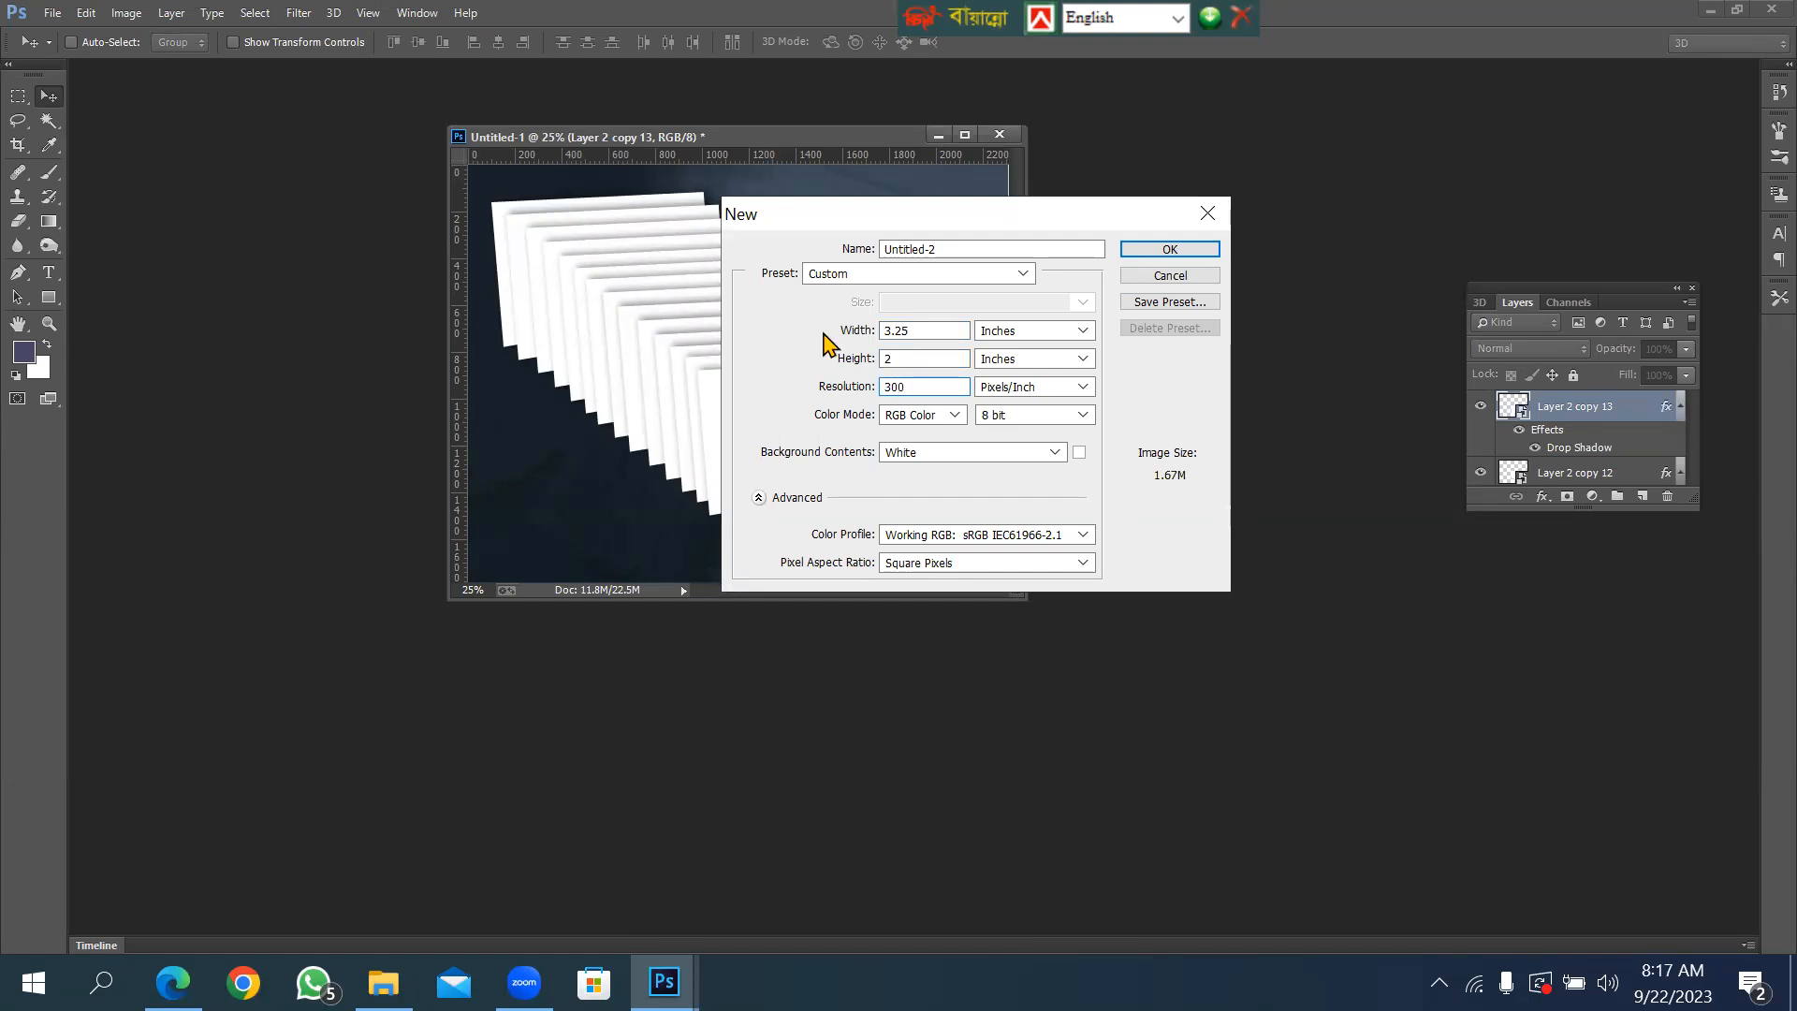
{"action": "left_click", "coordinate": [1170, 251]}
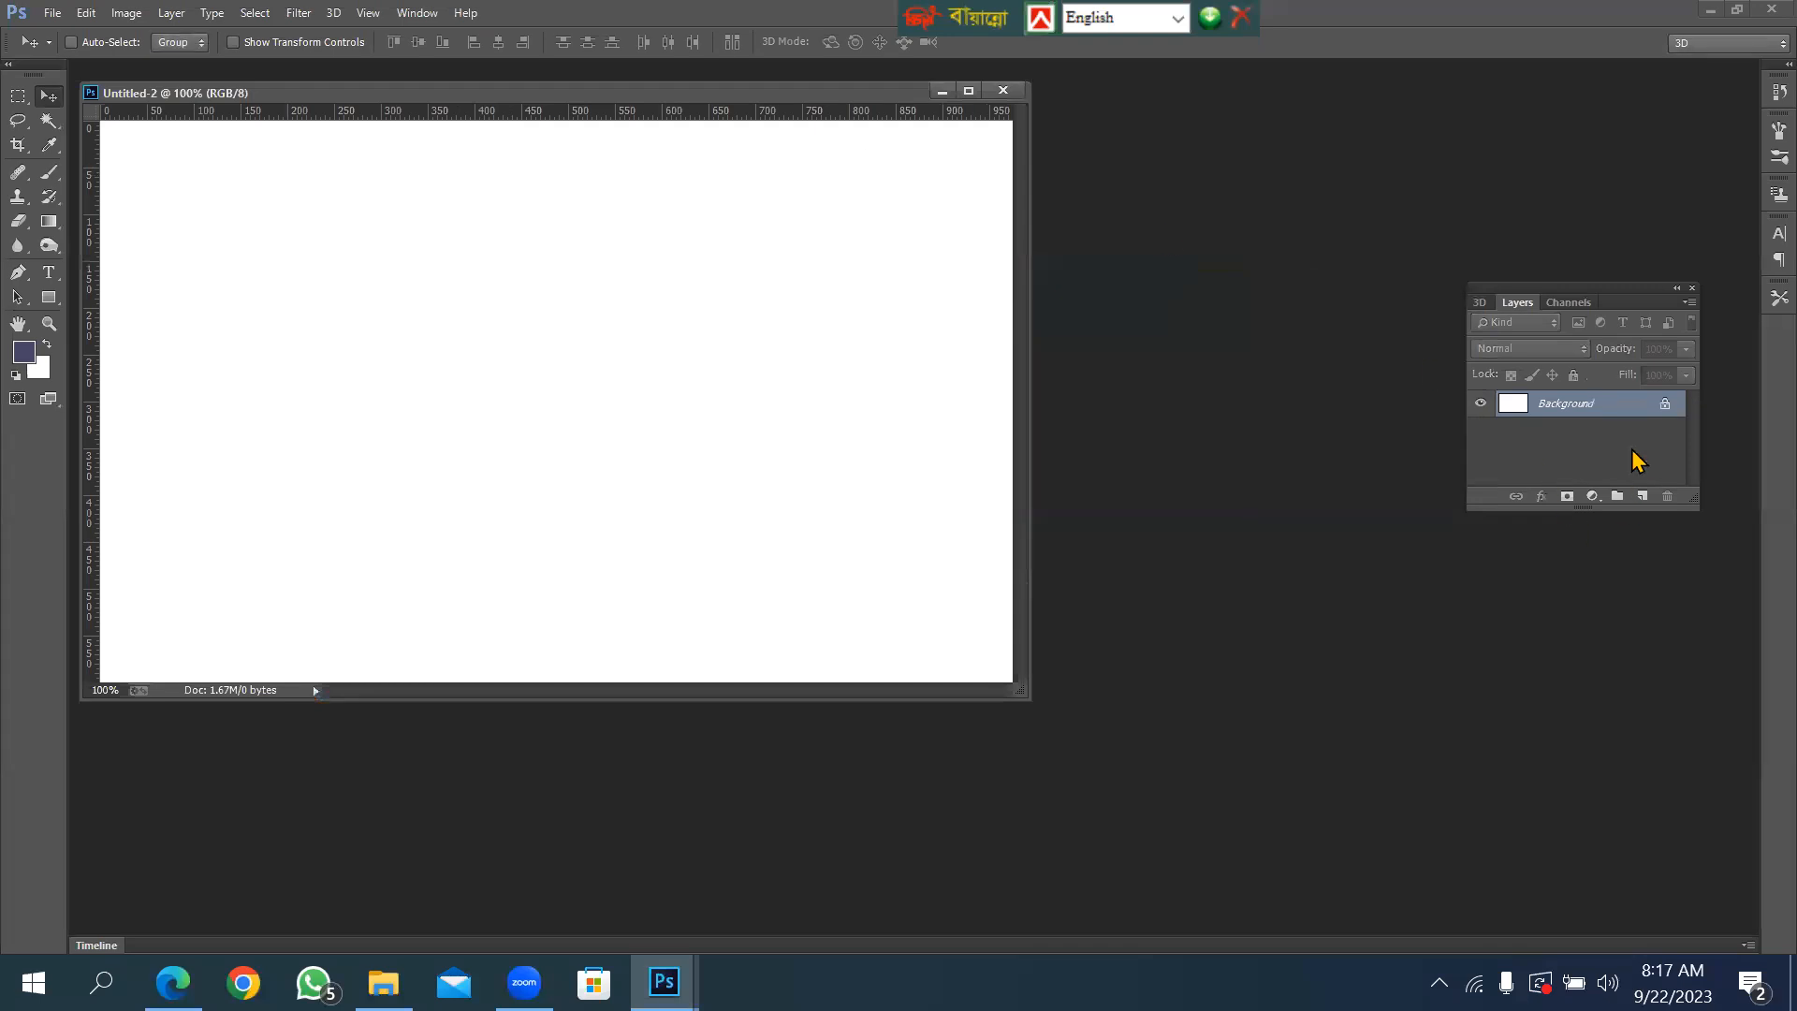
Unlock the white background as a regular layer and convert it to a Smart Object.
{"action": "double_click", "coordinate": [1663, 410]}
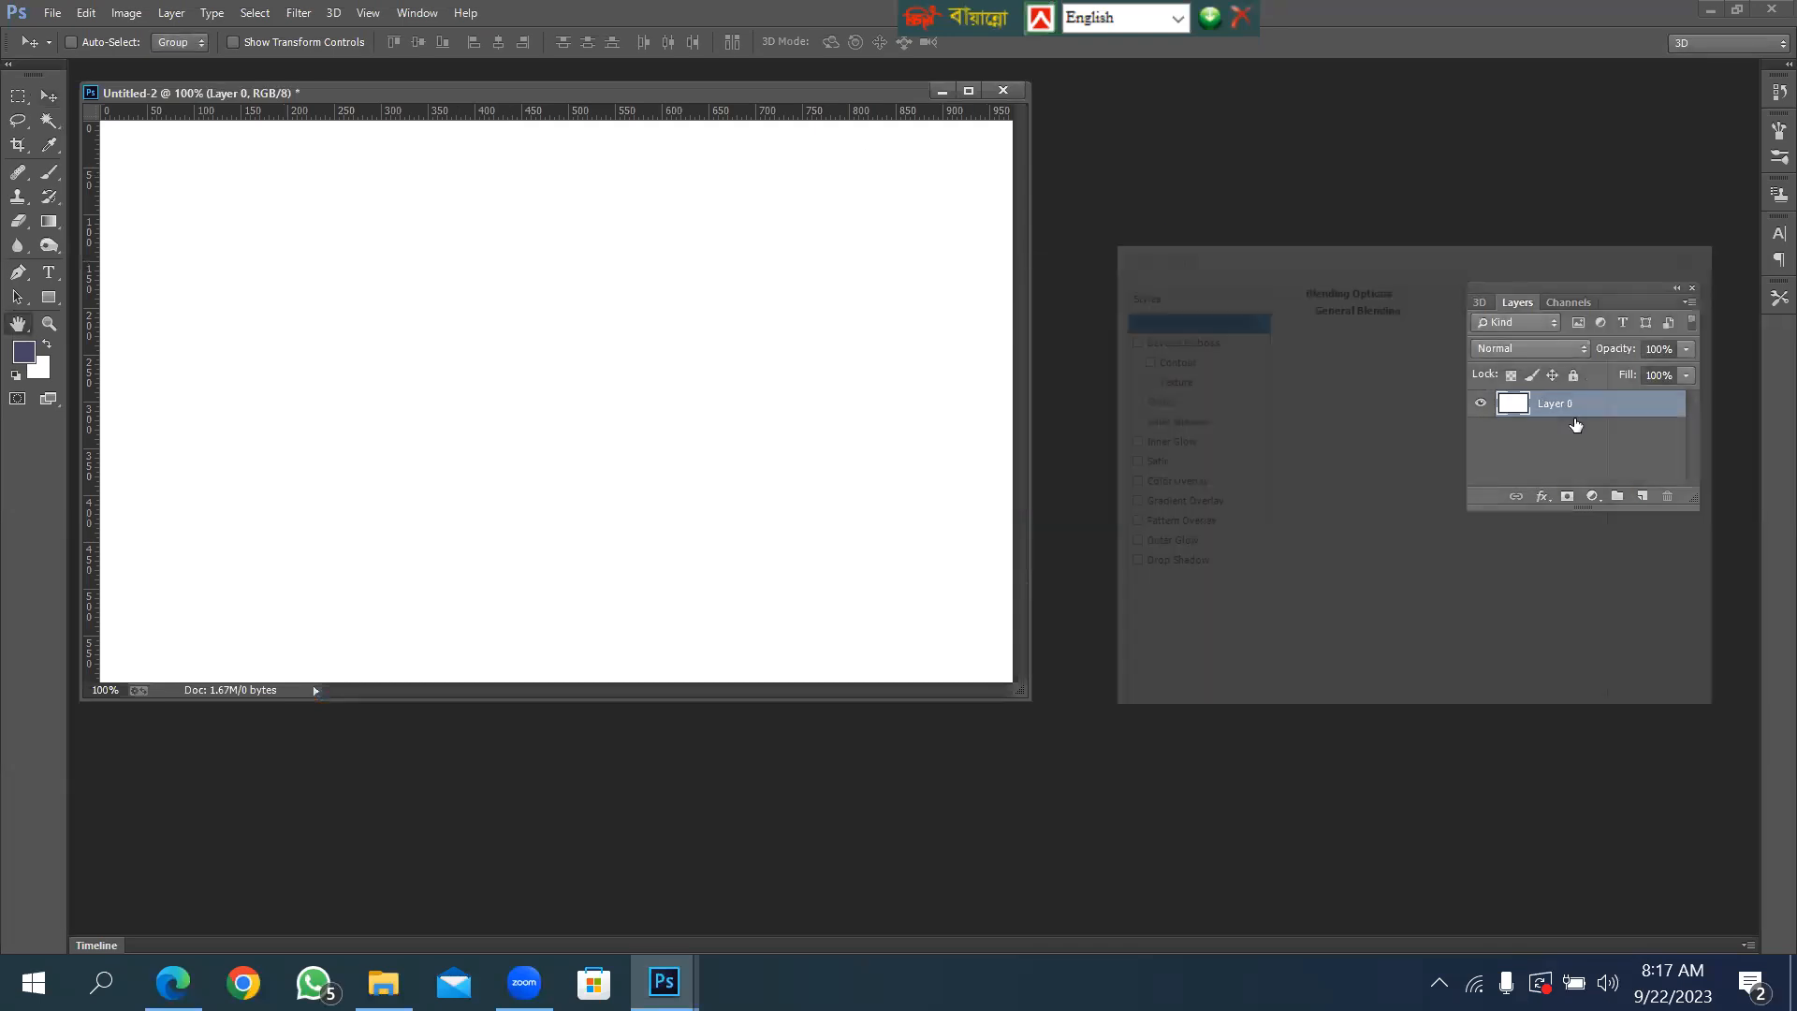
{"action": "left_click", "coordinate": [1675, 293]}
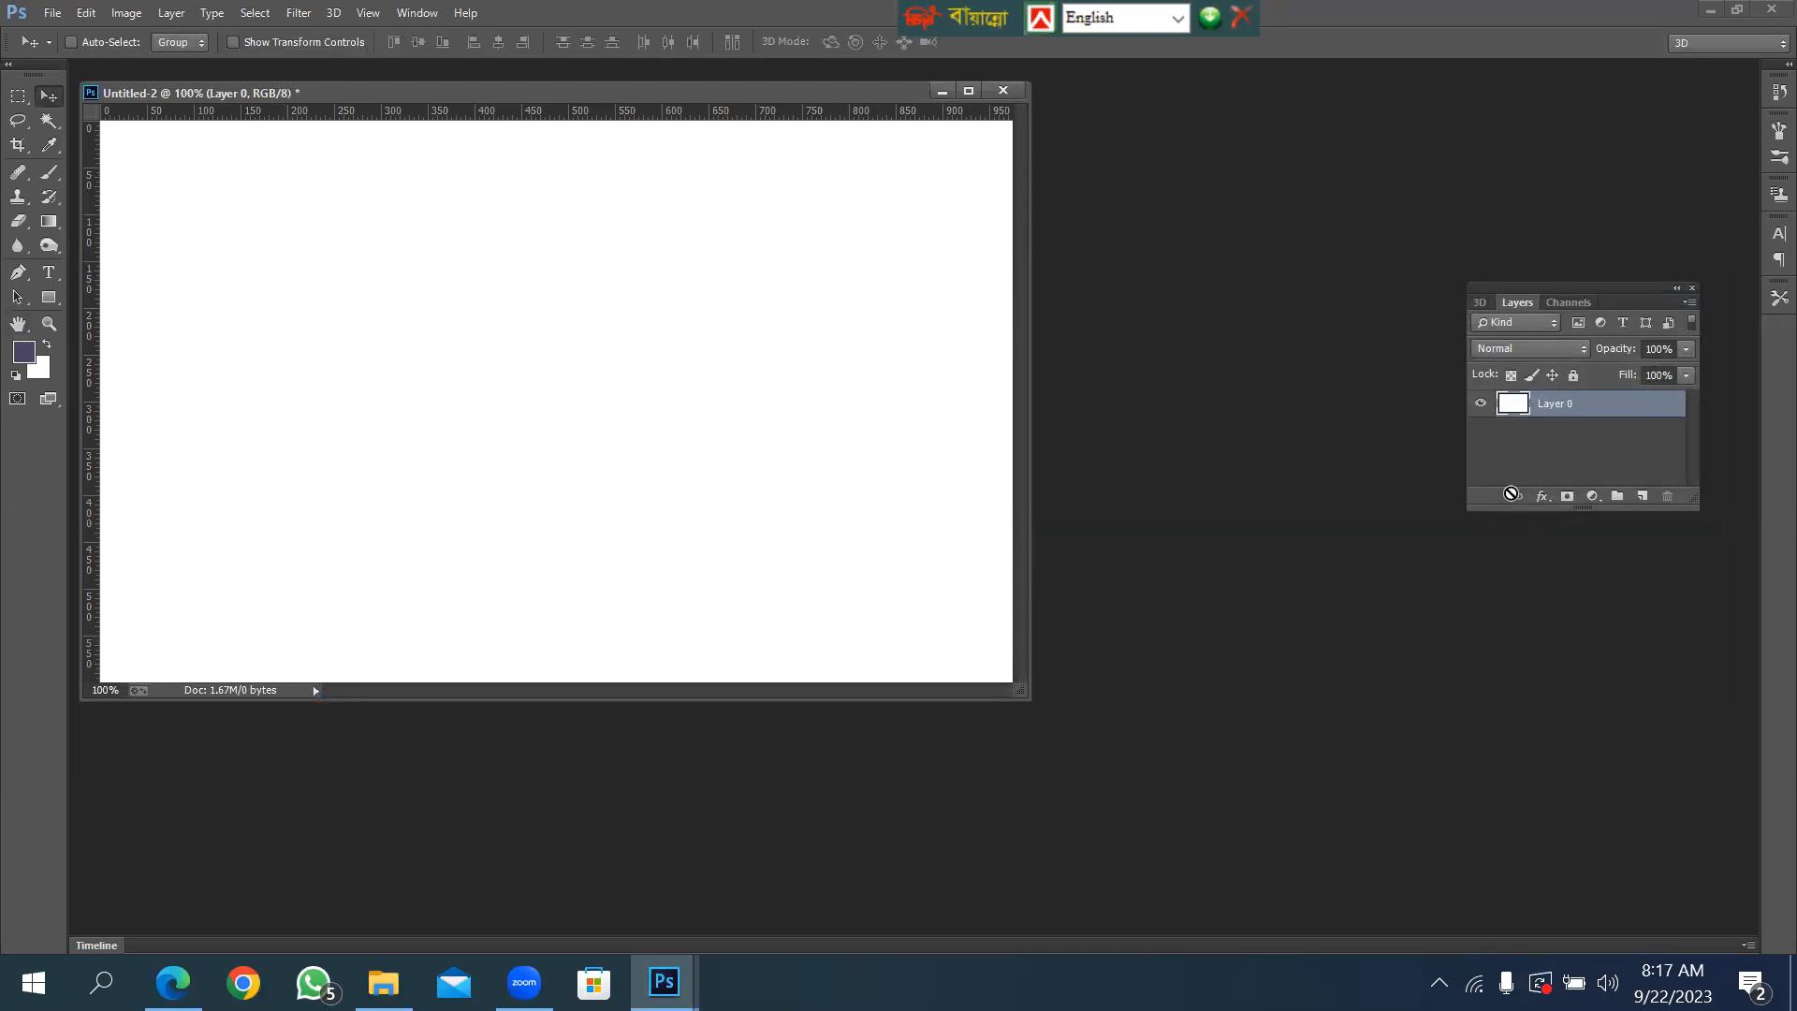
{"action": "right_click", "coordinate": [1563, 409]}
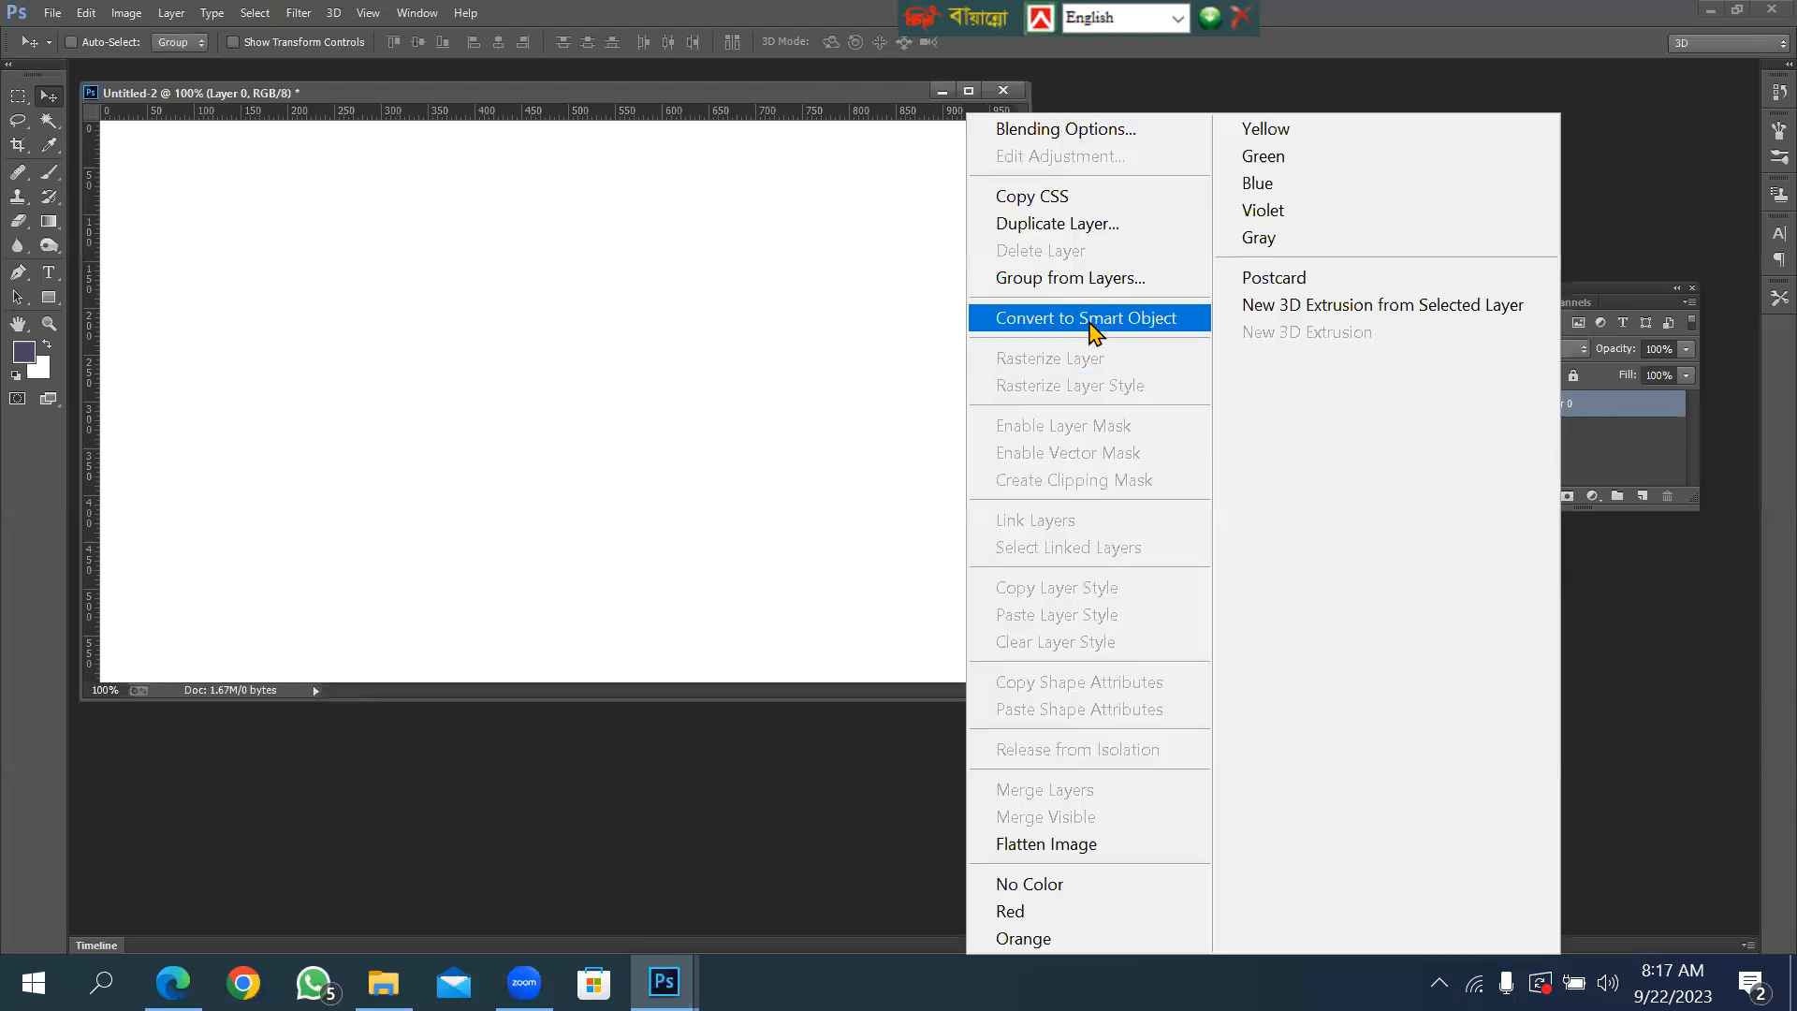
{"action": "left_click", "coordinate": [1158, 335]}
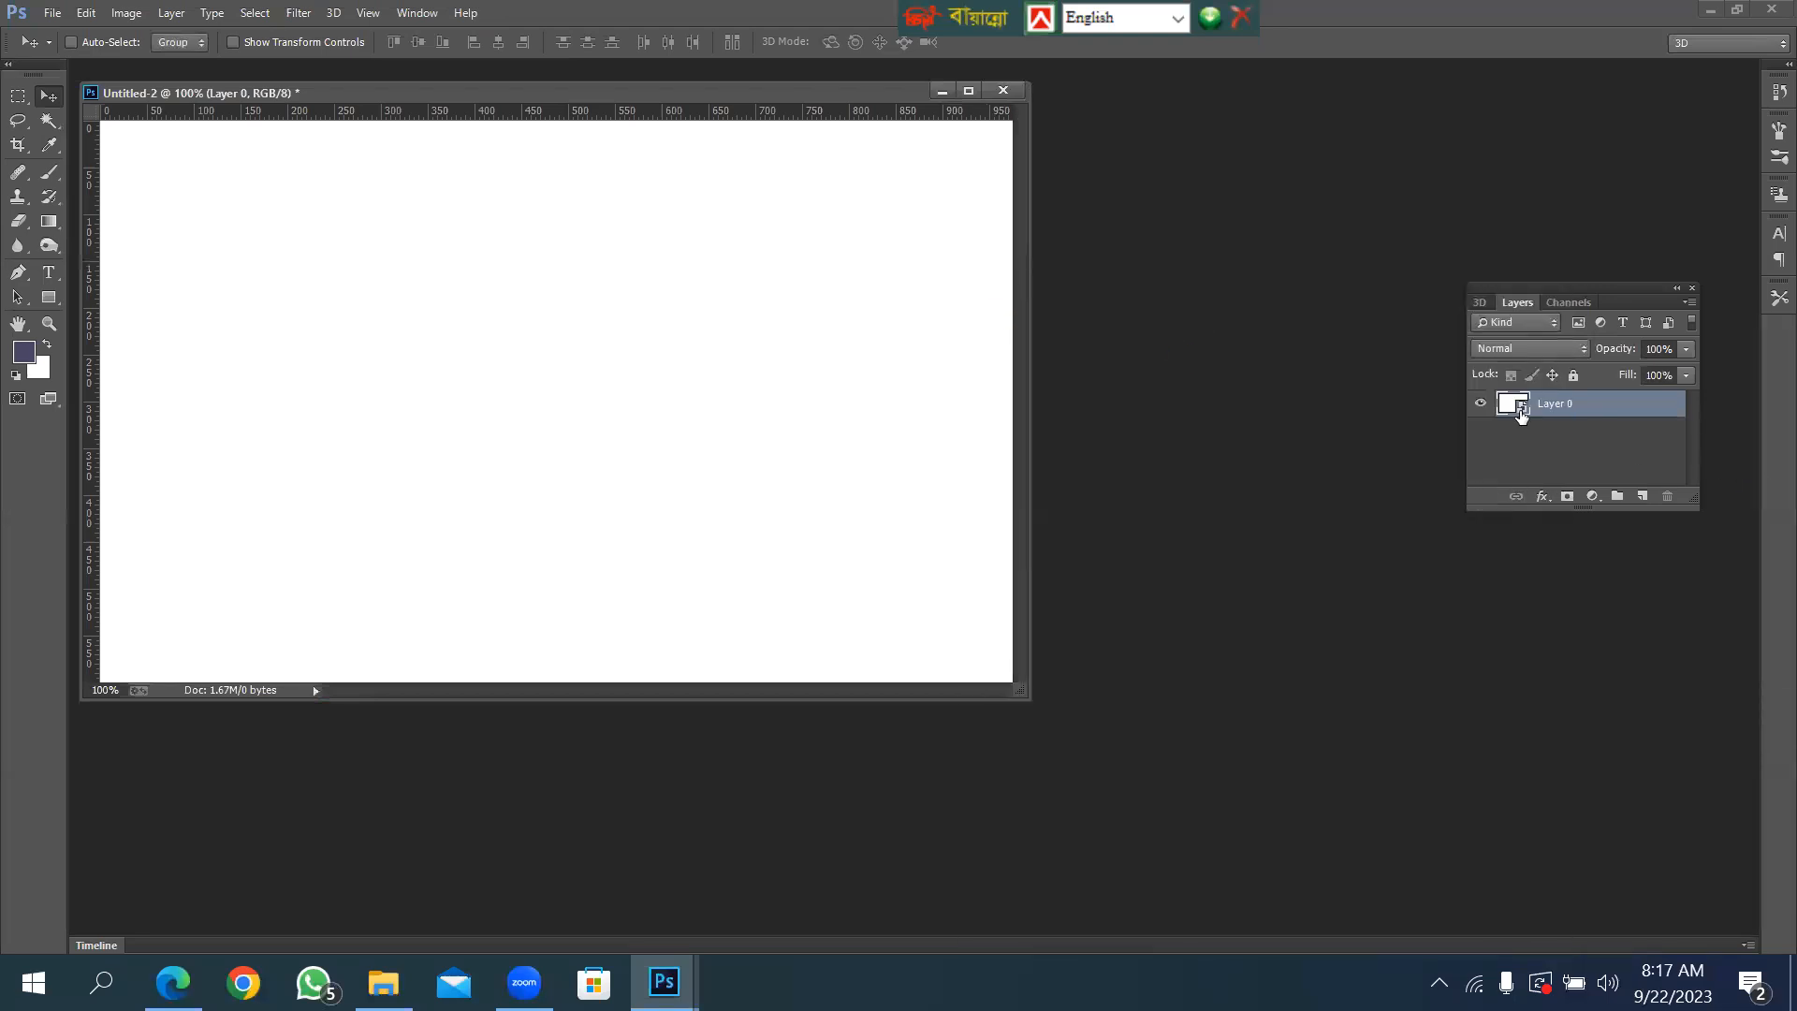
Copy the white smart-object card into the Untitled-1 mockup in front of the card stack and maximize that document.
{"action": "left_click_drag", "start_coordinate": [473, 104], "coordinate": [963, 356]}
{"action": "left_click_drag", "start_coordinate": [862, 521], "coordinate": [850, 436]}
{"action": "left_click", "coordinate": [965, 134]}
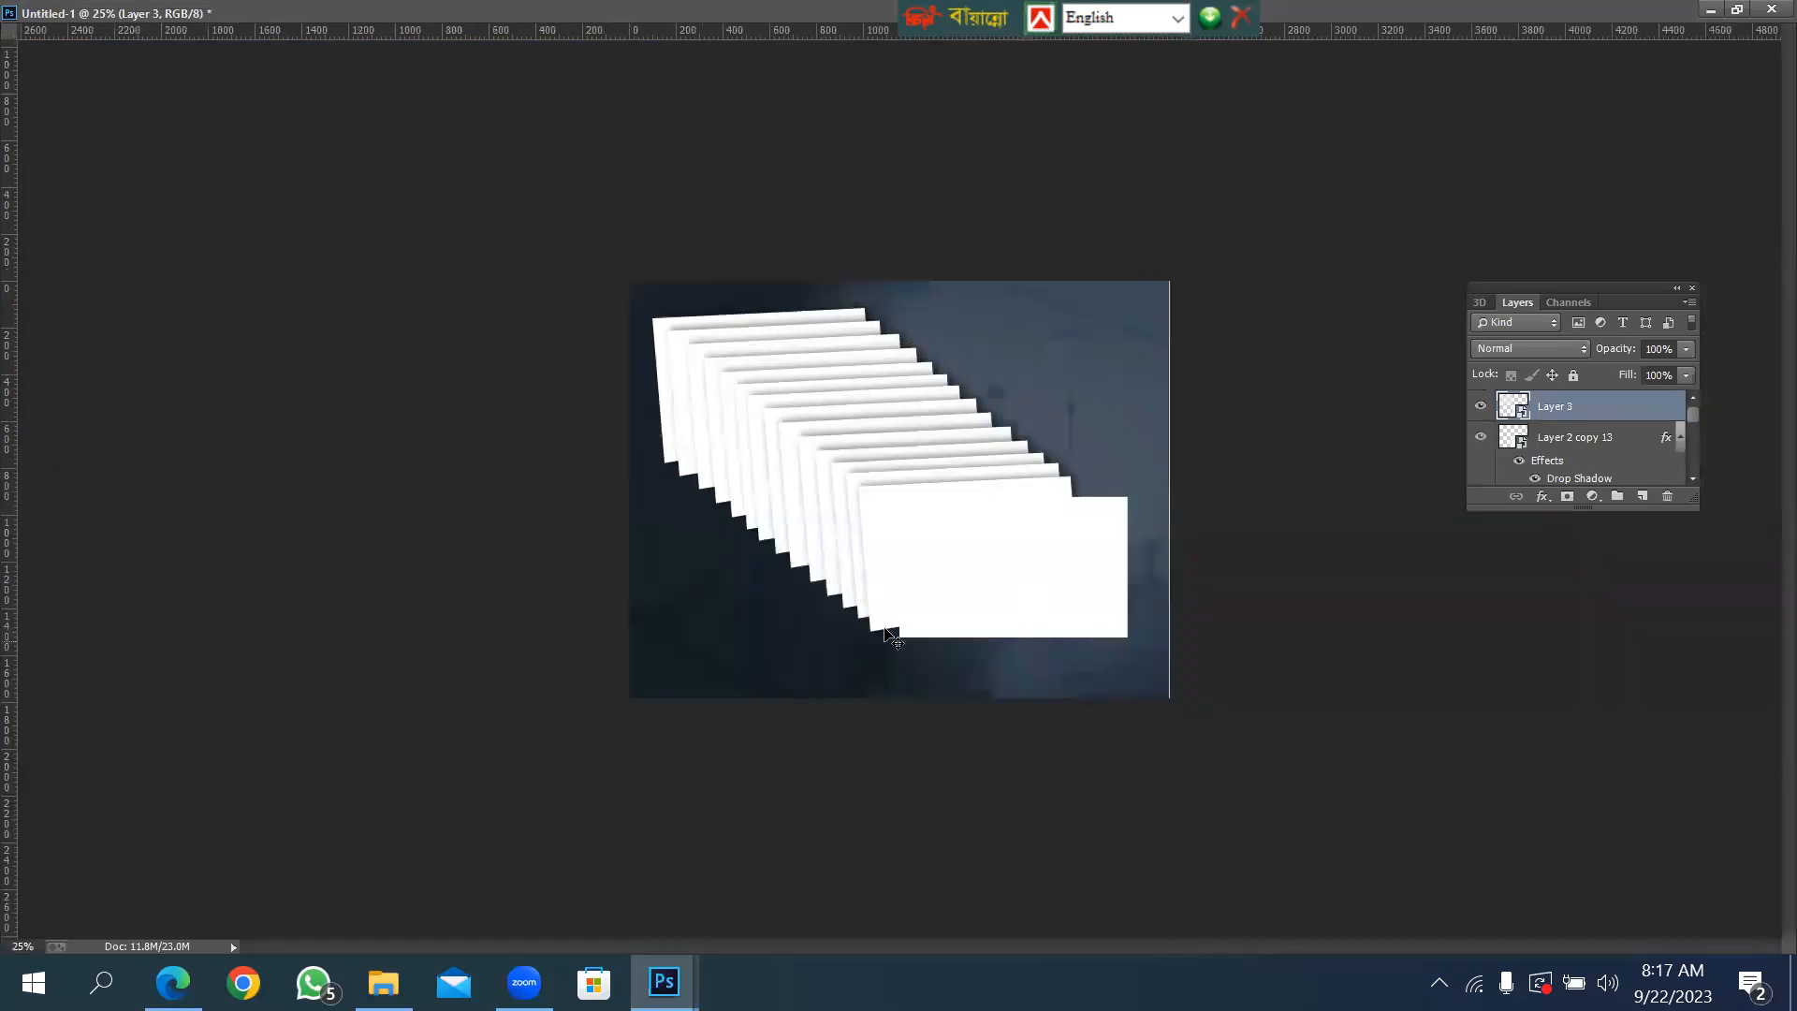
Move the new Layer 3 card toward the canvas's lower-right corner and distort it by pulling its two left corners inward.
{"action": "key", "text": "ctrl+t"}
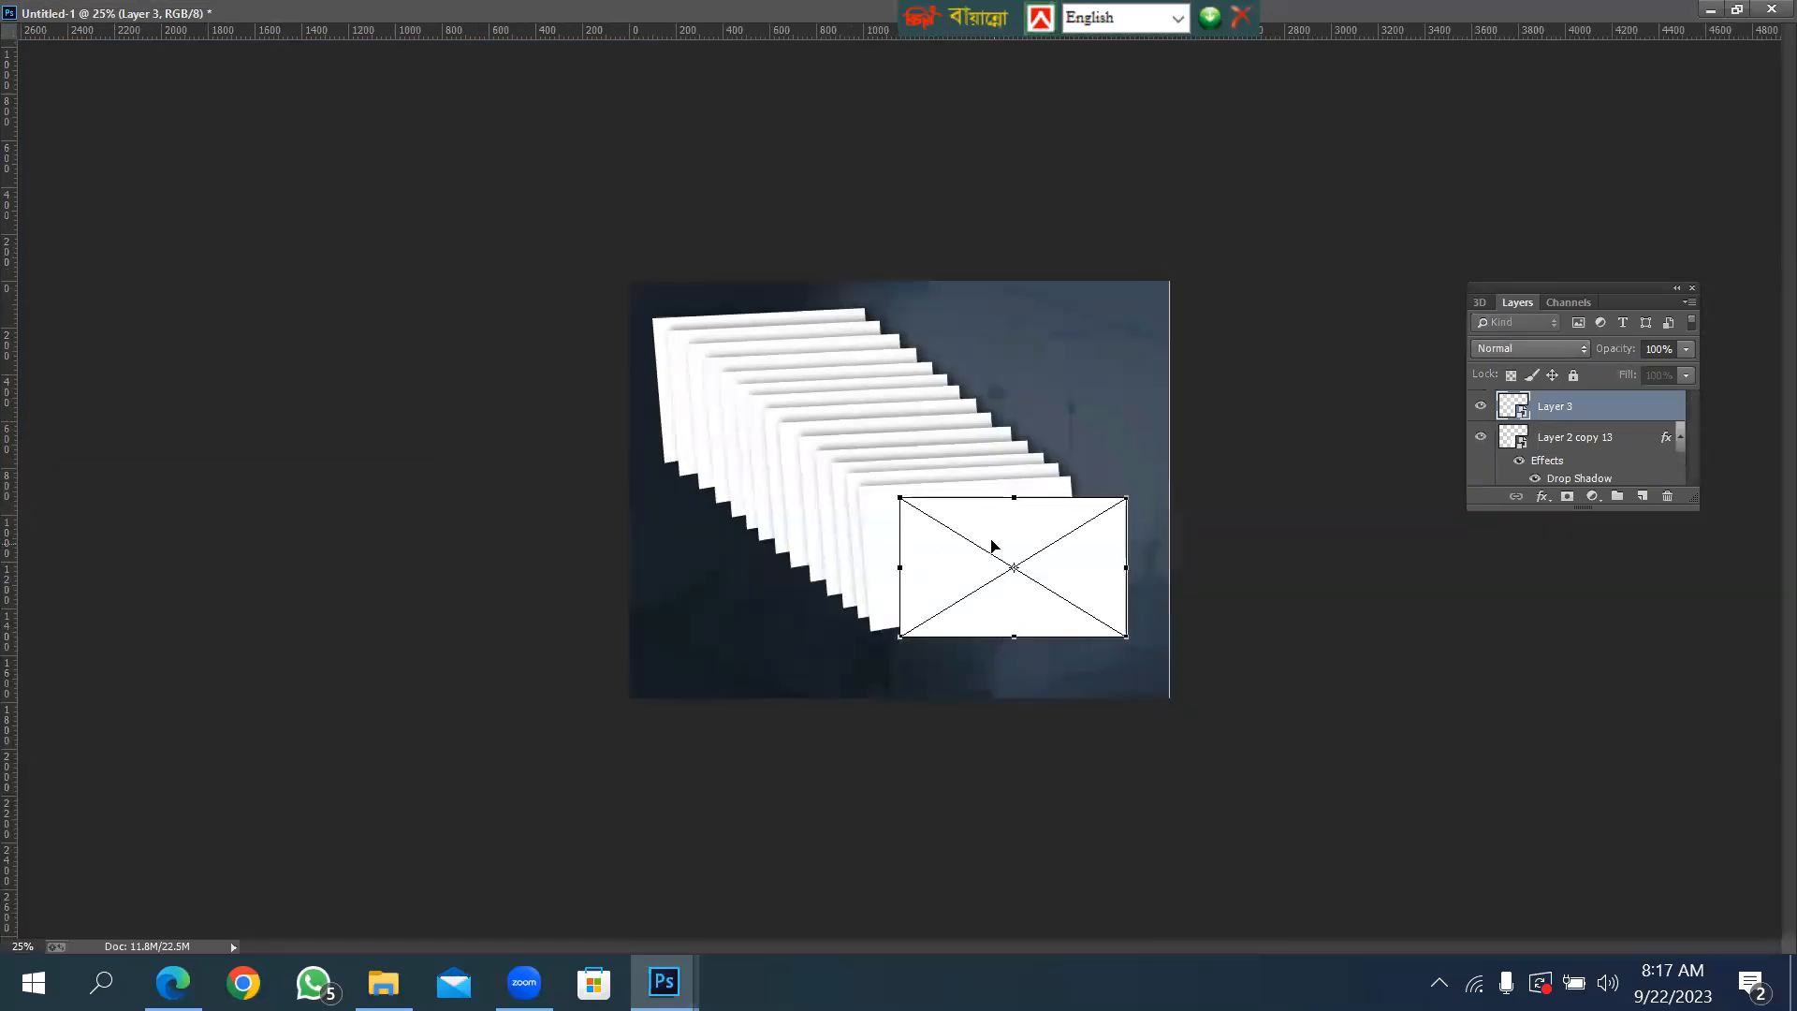
{"action": "right_click", "coordinate": [993, 546]}
{"action": "left_click", "coordinate": [1059, 737]}
{"action": "left_click_drag", "start_coordinate": [1052, 548], "coordinate": [1078, 595]}
{"action": "left_click_drag", "start_coordinate": [924, 540], "coordinate": [1012, 531]}
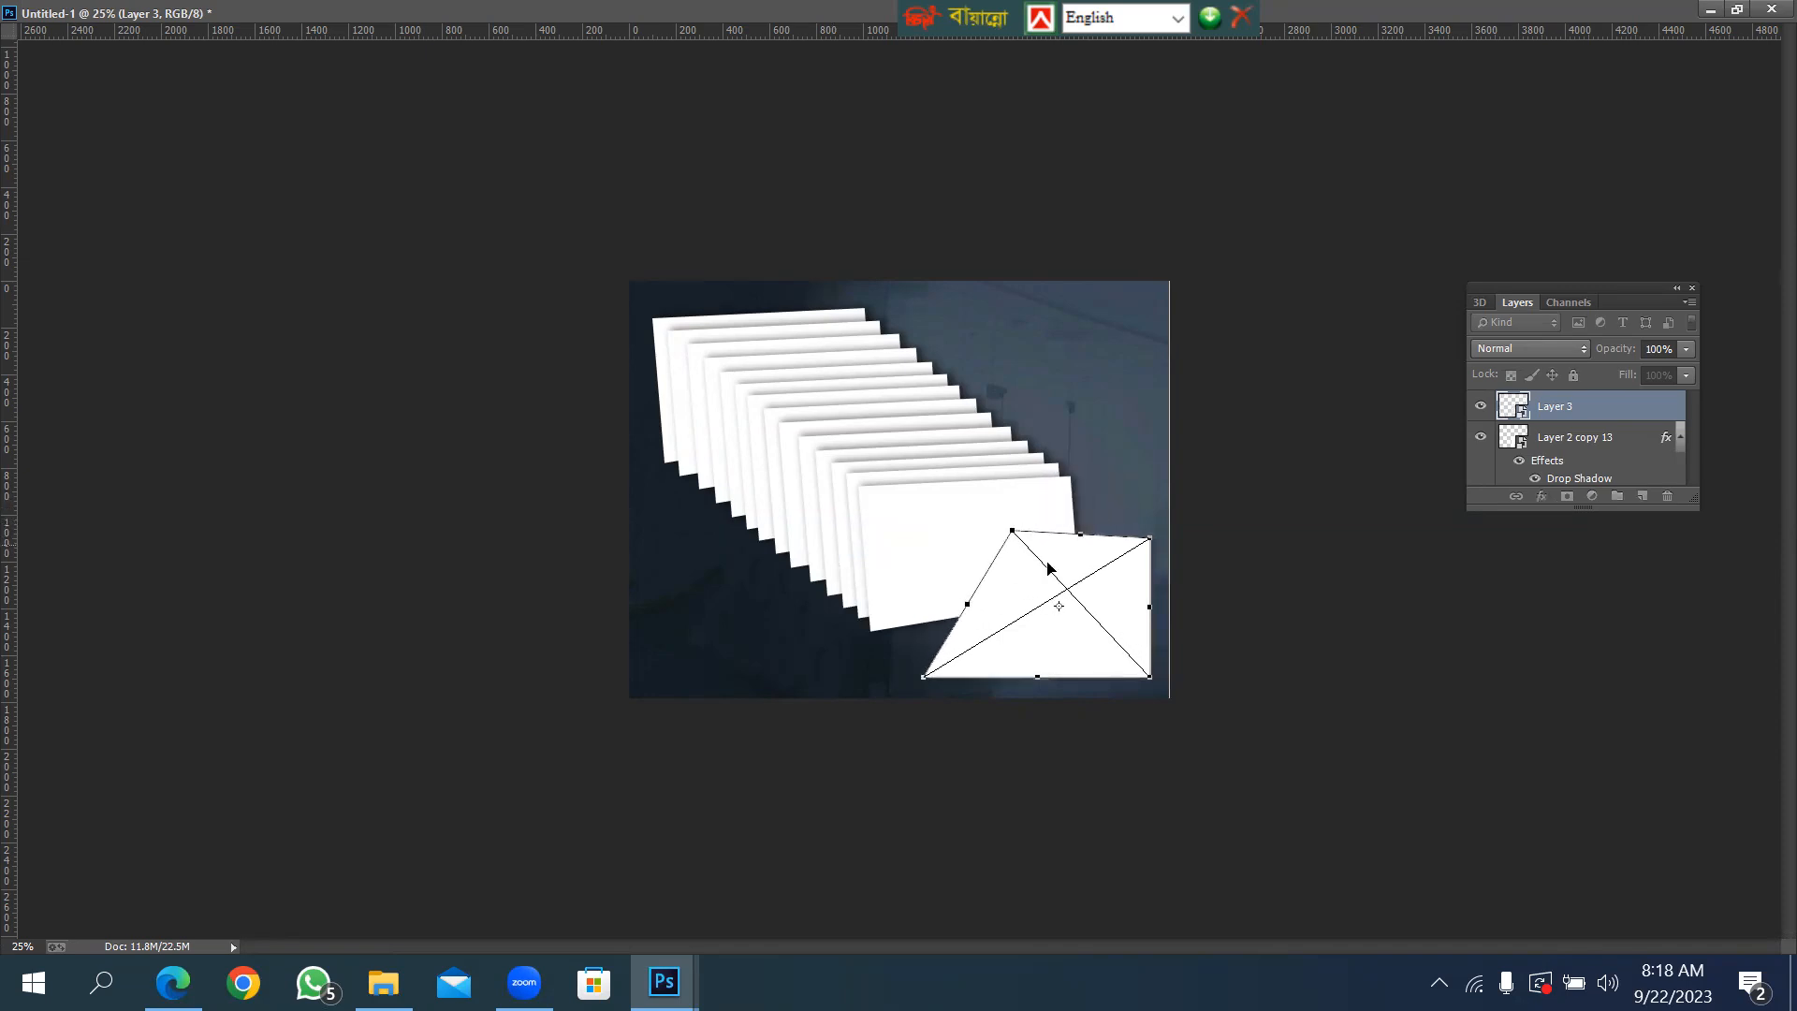
{"action": "left_click_drag", "start_coordinate": [922, 680], "coordinate": [1022, 648]}
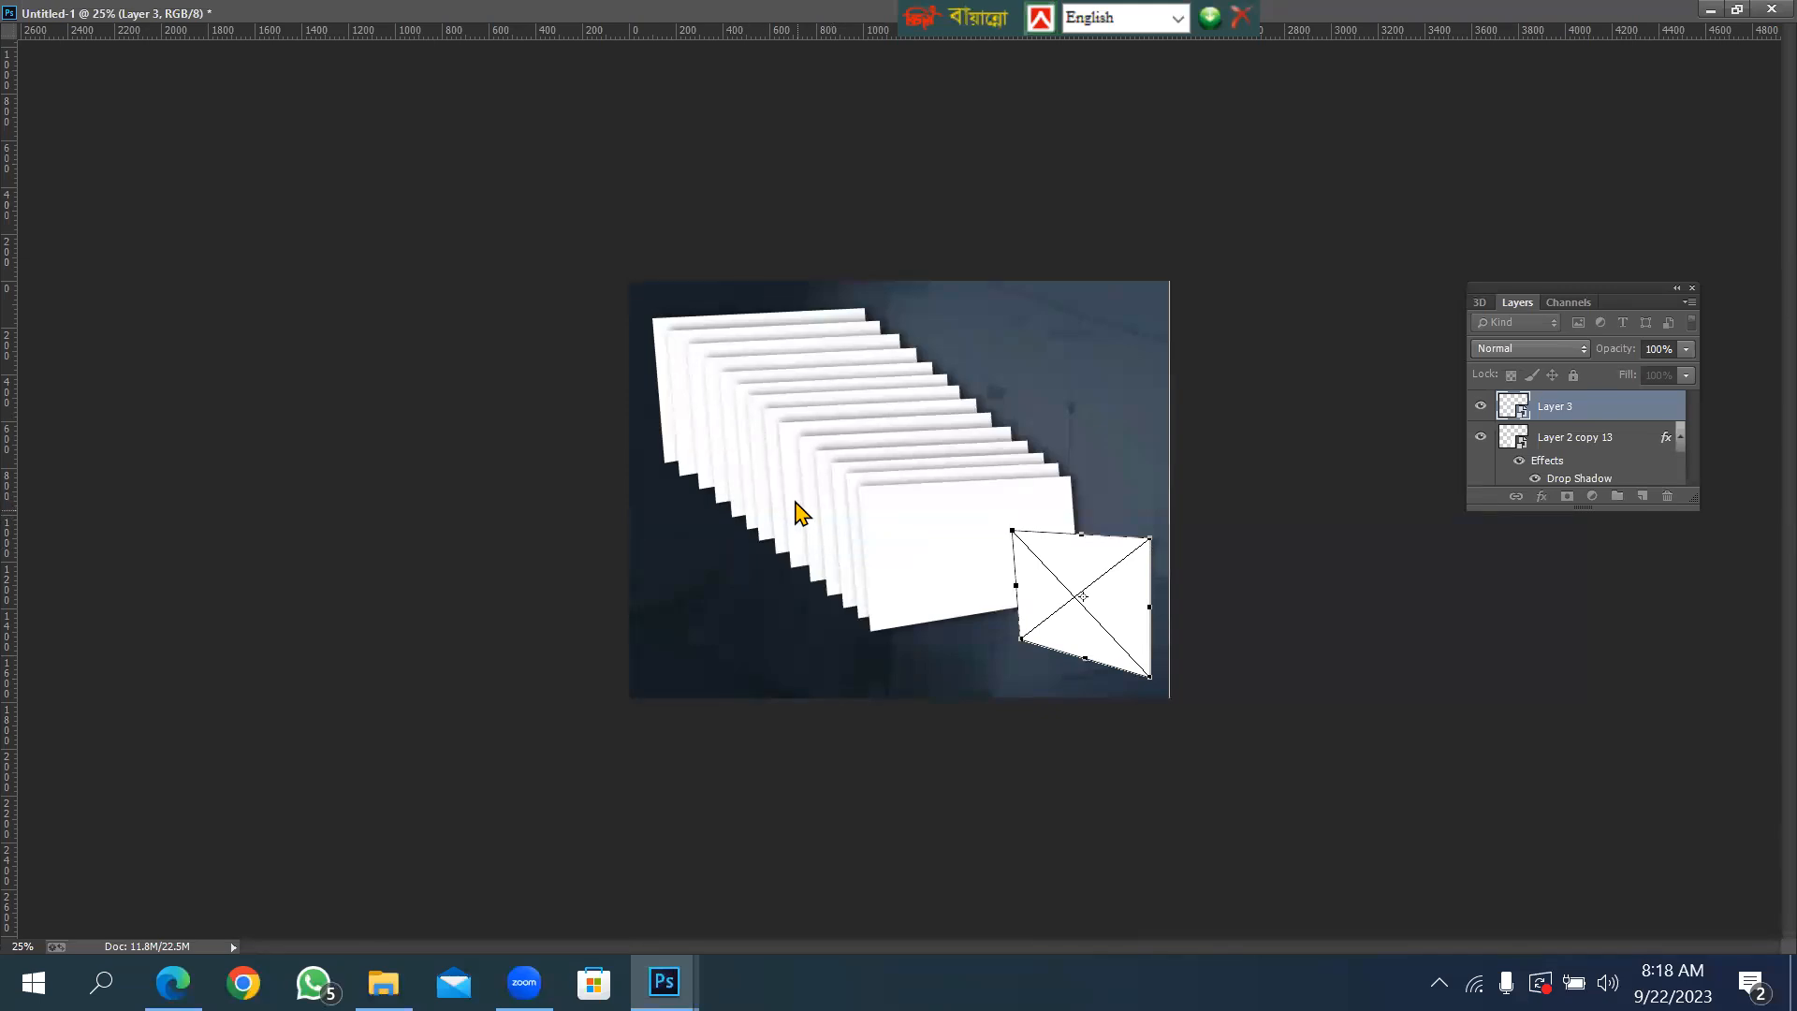
{"action": "key", "text": "Return"}
Delete the four frontmost cards of the stack, Layer 2 copy 13 through Layer 2 copy 10.
{"action": "right_click", "coordinate": [915, 525]}
{"action": "left_click", "coordinate": [927, 527]}
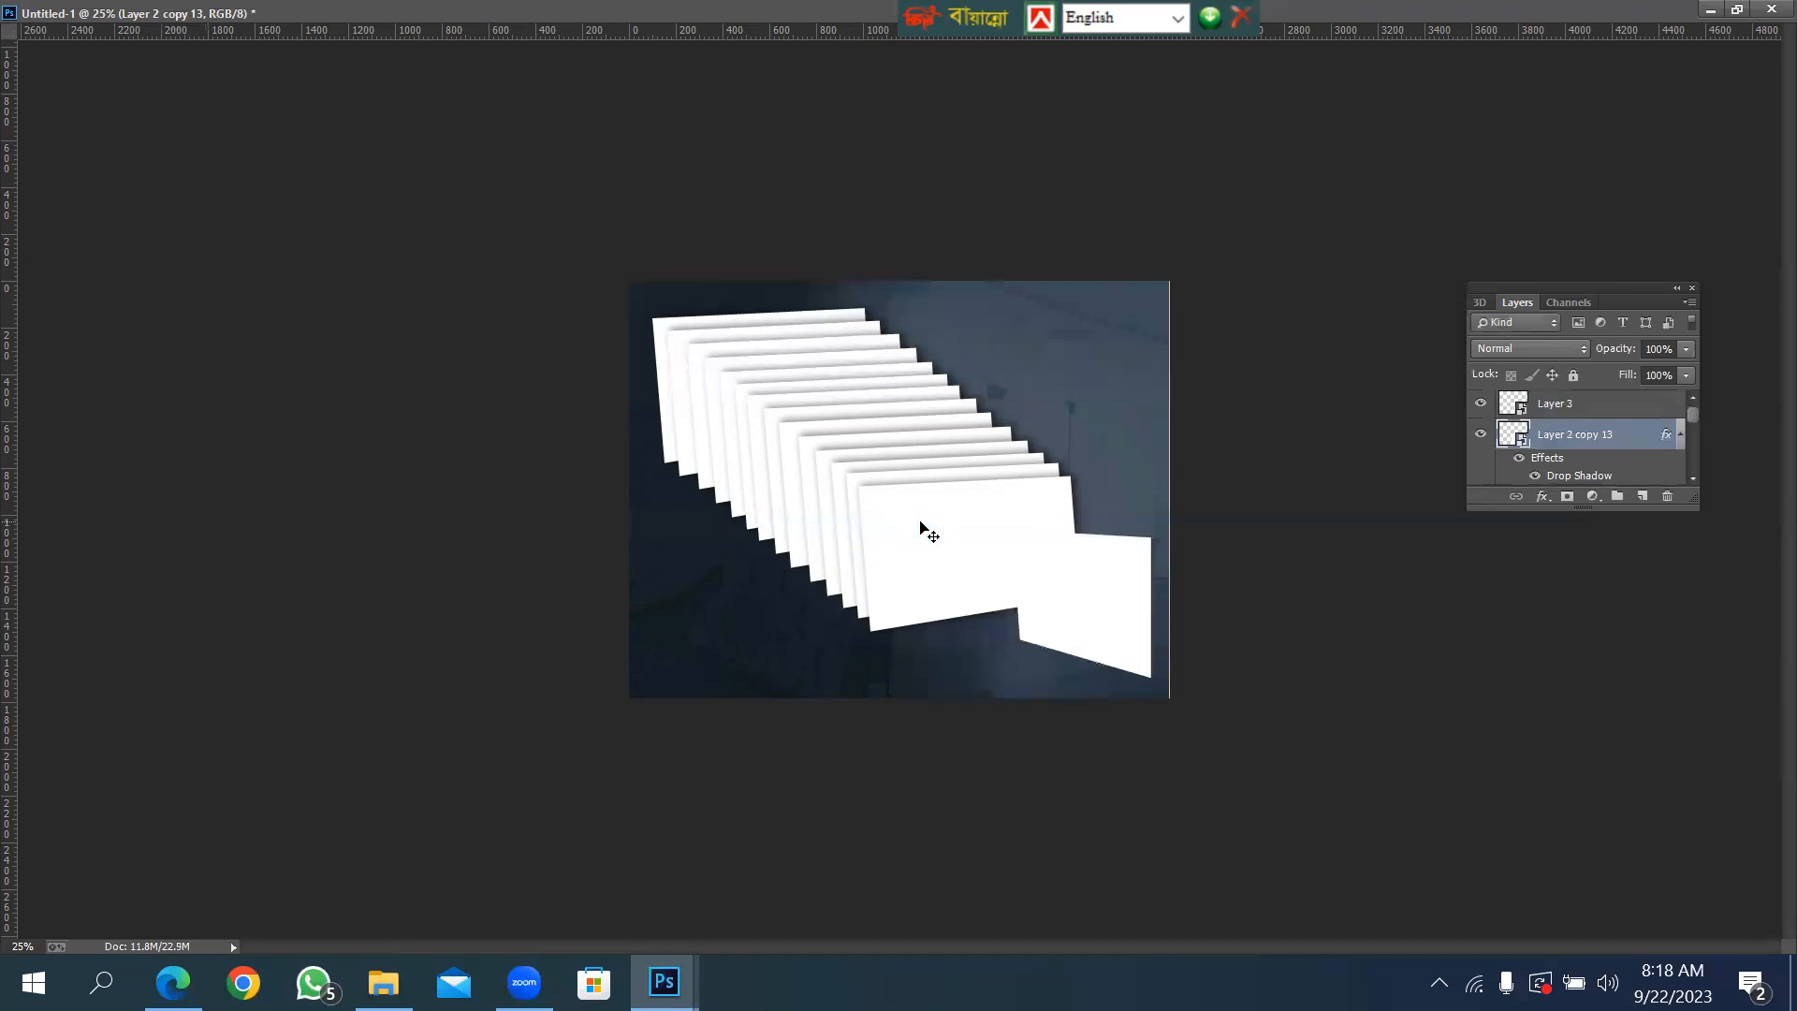
{"action": "key", "text": "Delete"}
{"action": "right_click", "coordinate": [914, 515]}
{"action": "left_click", "coordinate": [949, 527]}
{"action": "key", "text": "Delete"}
{"action": "right_click", "coordinate": [910, 511]}
{"action": "left_click", "coordinate": [922, 520]}
{"action": "right_click", "coordinate": [903, 507]}
{"action": "left_click", "coordinate": [898, 505]}
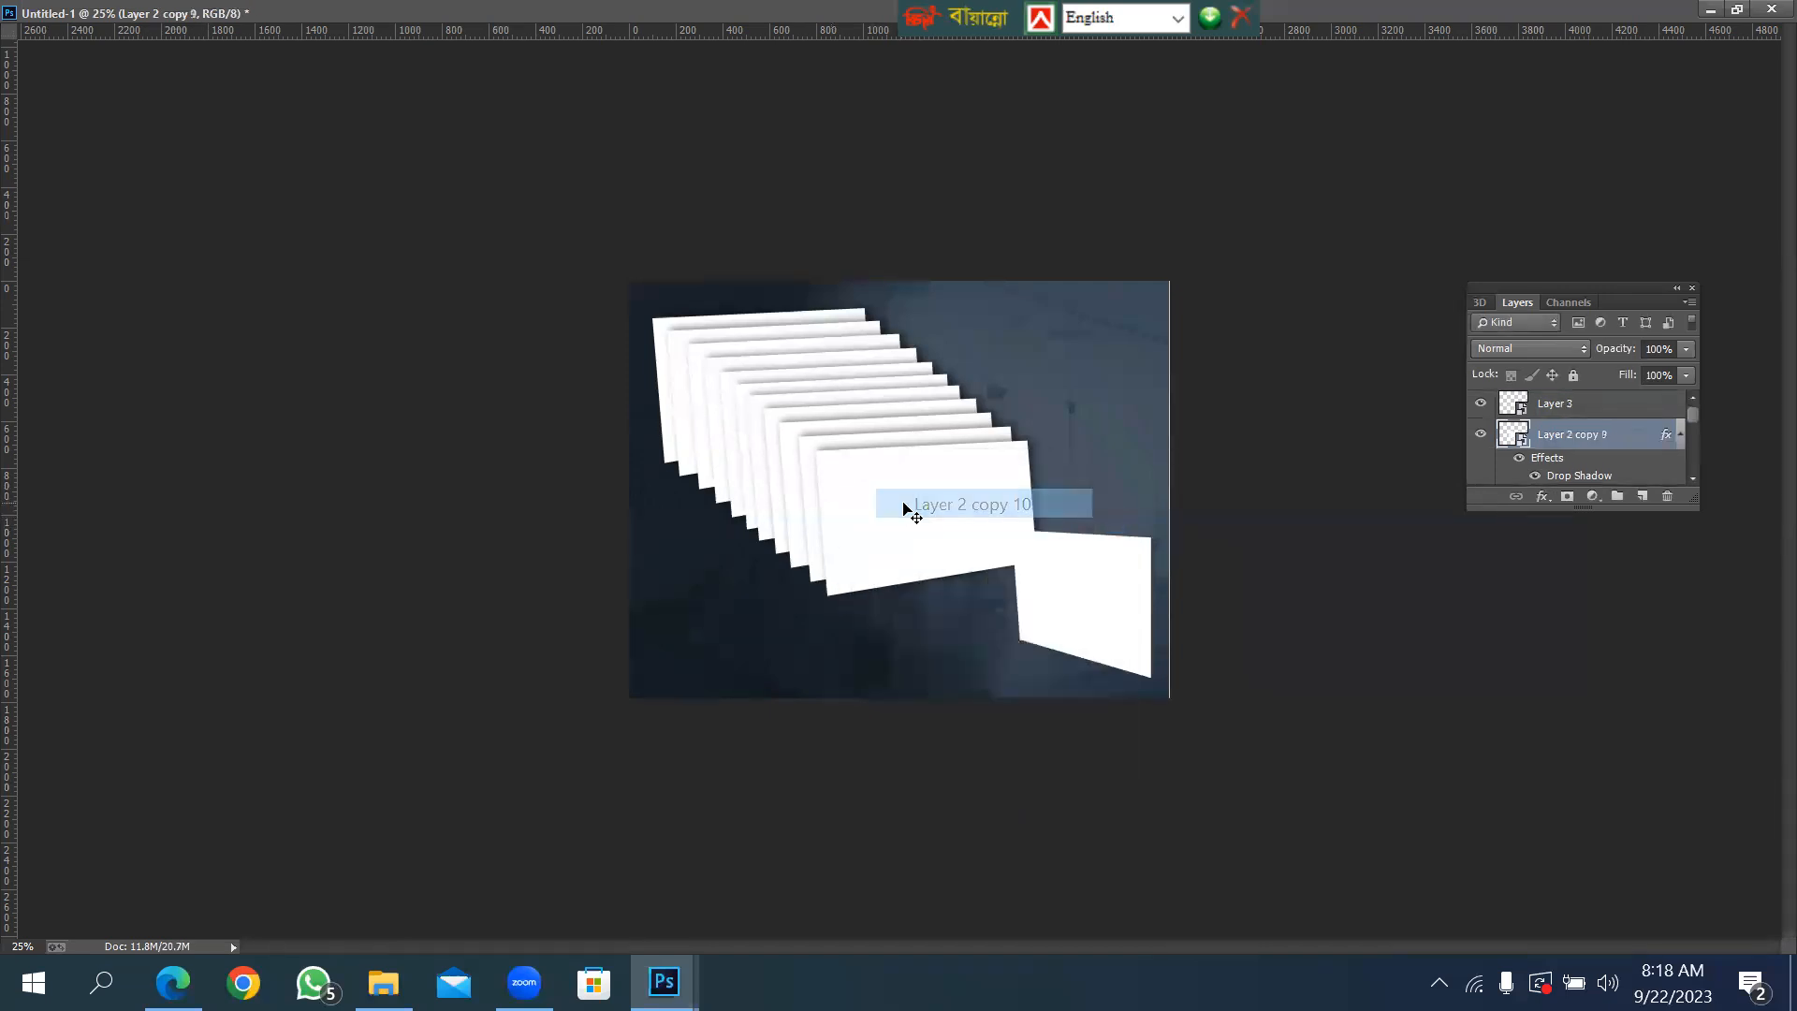
{"action": "key", "text": "Delete"}
Distort the Layer 3 card again, pulling its left corners outward to widen it into an angled perspective.
{"action": "right_click", "coordinate": [1062, 571]}
{"action": "left_click", "coordinate": [1095, 585]}
{"action": "key", "text": "ctrl+t"}
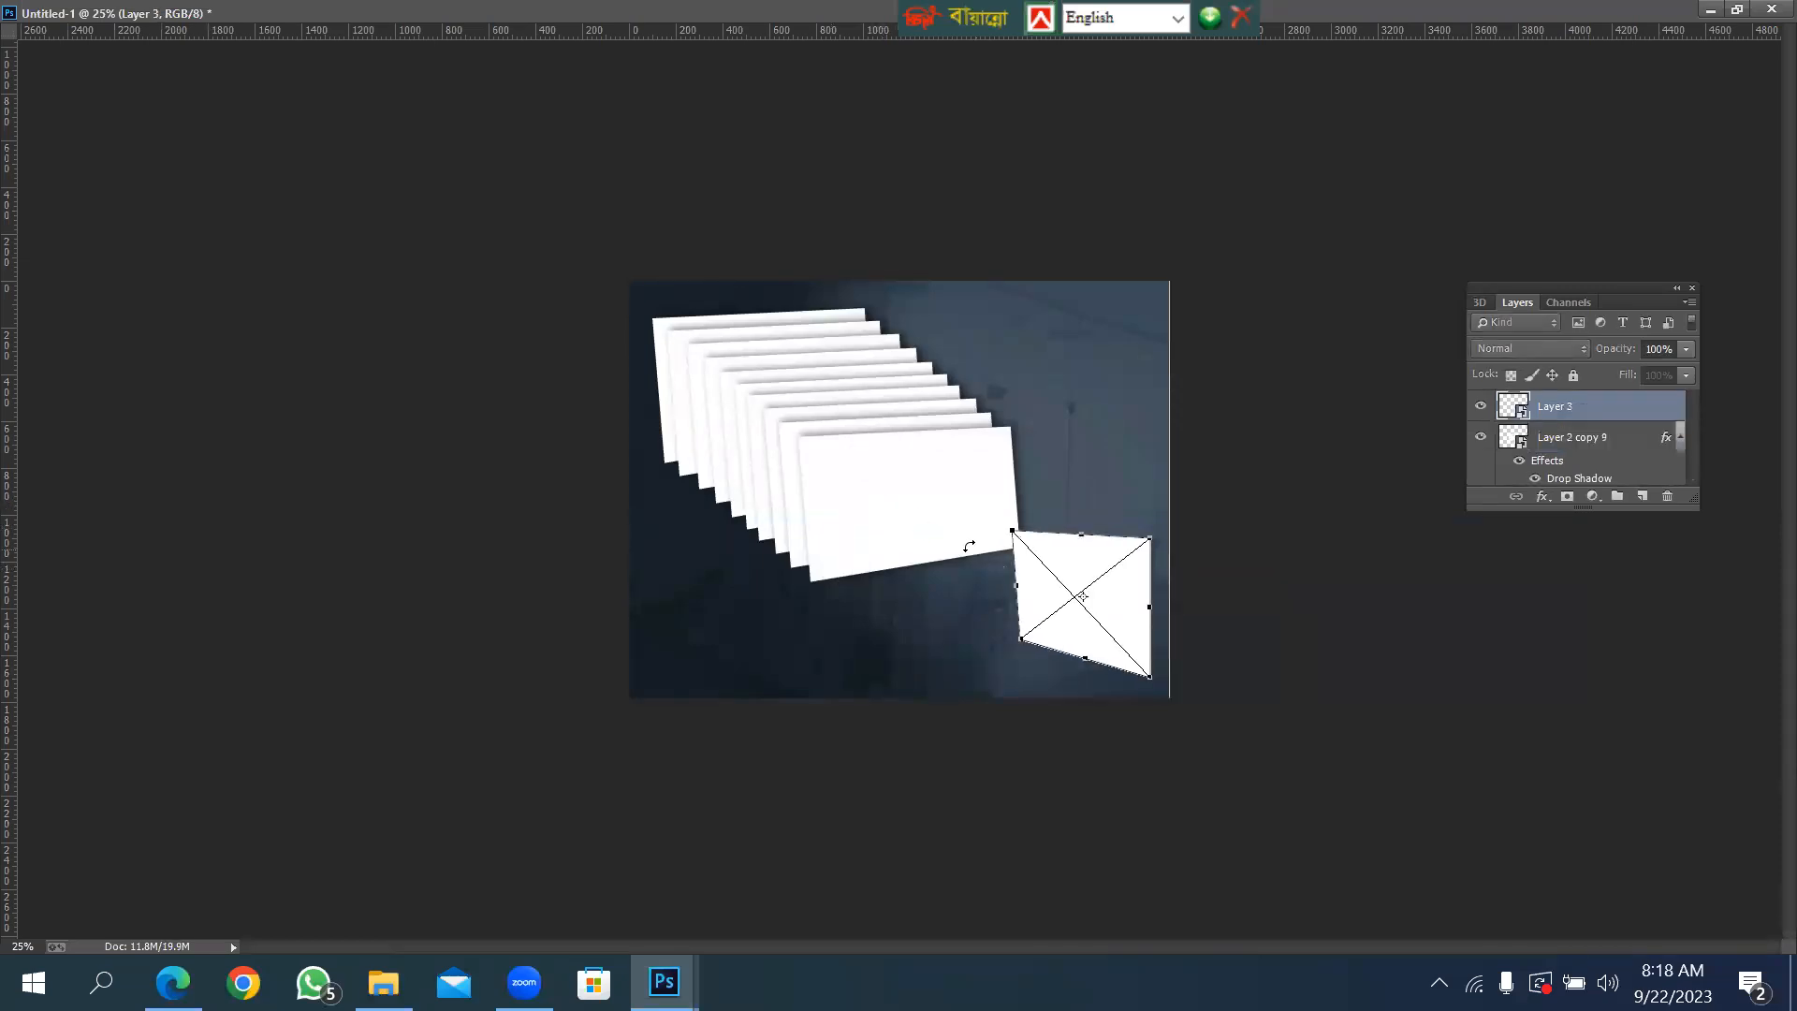
{"action": "right_click", "coordinate": [1046, 565]}
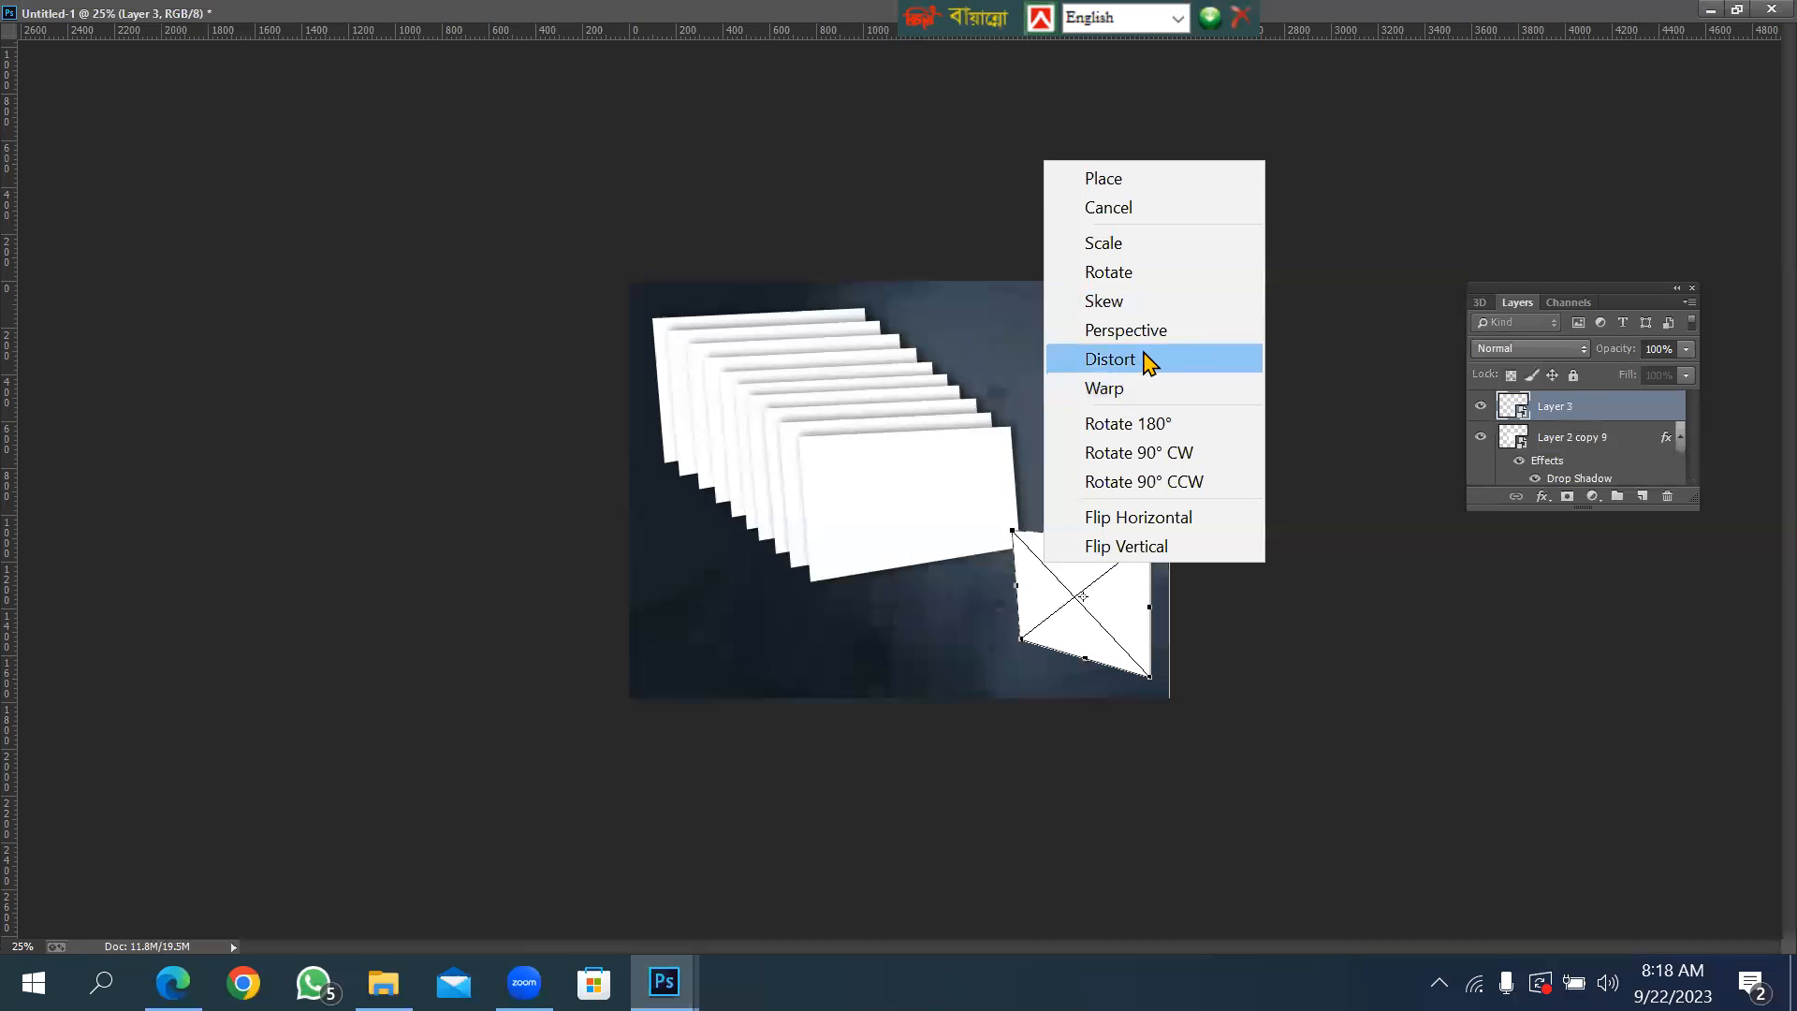
{"action": "left_click", "coordinate": [1146, 360]}
{"action": "left_click_drag", "start_coordinate": [1014, 532], "coordinate": [957, 489]}
{"action": "left_click_drag", "start_coordinate": [1022, 644], "coordinate": [954, 627]}
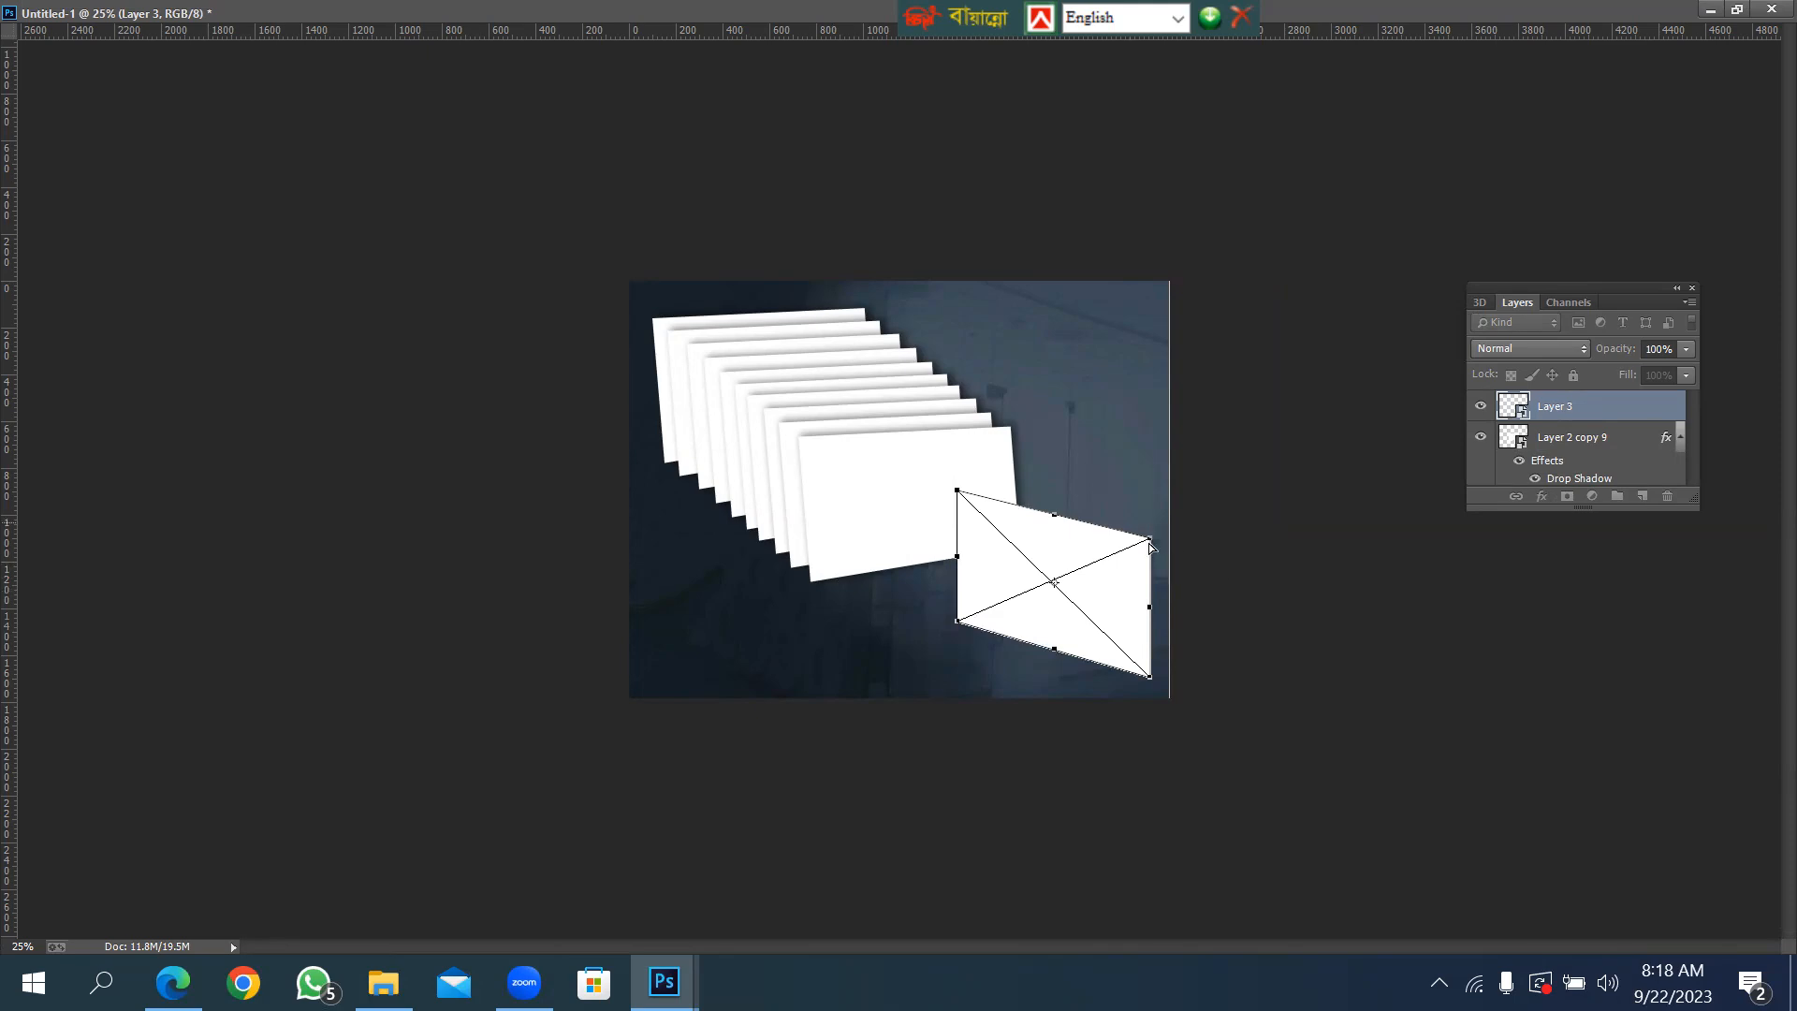
{"action": "left_click_drag", "start_coordinate": [1155, 548], "coordinate": [1159, 542]}
{"action": "key", "text": "Return"}
Move the Layer 3 card straight down by about 86 px.
{"action": "key", "text": "shift+Down"}
{"action": "key", "text": "shift+Down"}
{"action": "key", "text": "shift+Down"}
{"action": "key", "text": "shift+Down"}
{"action": "key", "text": "shift+Down"}
{"action": "key", "text": "shift+Down"}
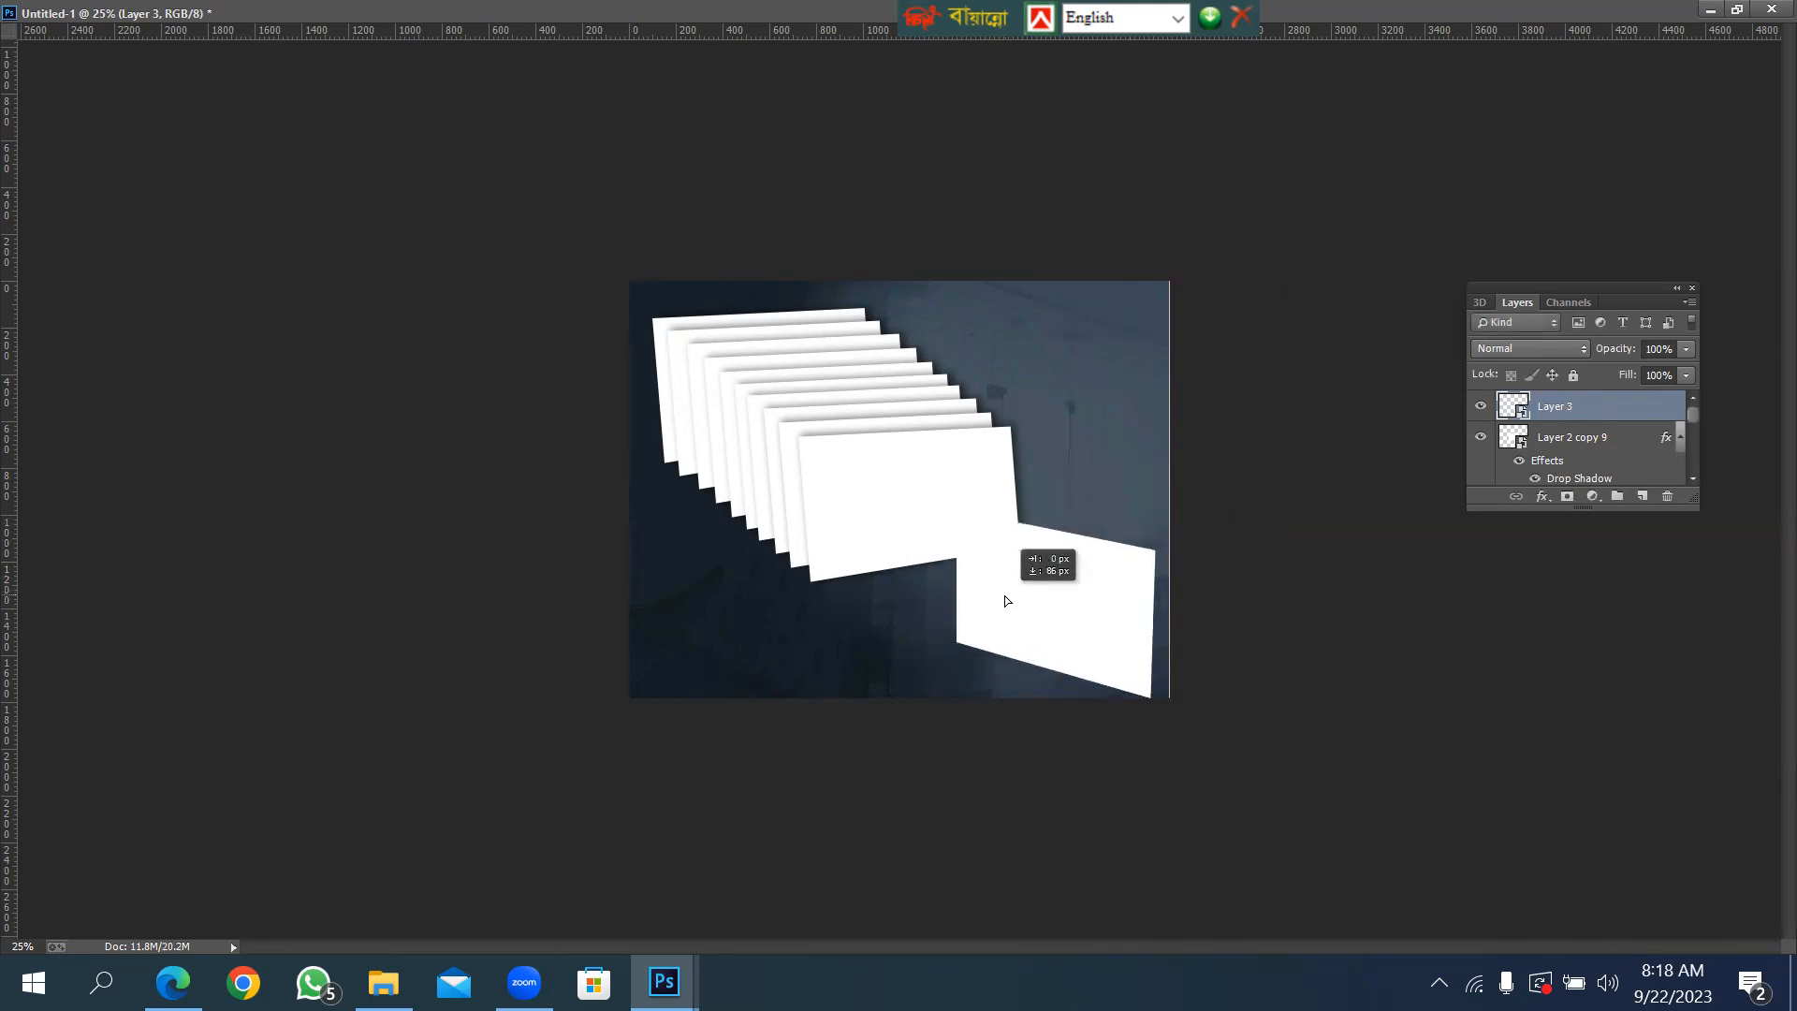
Delete the stack cards Layer 2 copy 9 and Layer 2 copy 8.
{"action": "right_click", "coordinate": [812, 481]}
{"action": "left_click", "coordinate": [840, 496]}
{"action": "right_click", "coordinate": [844, 481]}
{"action": "left_click", "coordinate": [871, 489]}
{"action": "key", "text": "Delete"}
Move the angled Layer 3 card back up and nudge it slightly right, just off the corner of the card stack.
{"action": "mouse_move", "coordinate": [1031, 573]}
{"action": "left_mouse_down"}
{"action": "mouse_move", "coordinate": [1045, 558]}
{"action": "mouse_move", "coordinate": [1003, 575]}
{"action": "mouse_move", "coordinate": [1031, 588]}
{"action": "mouse_move", "coordinate": [1063, 412]}
{"action": "mouse_move", "coordinate": [1040, 412]}
{"action": "mouse_move", "coordinate": [1075, 482]}
{"action": "mouse_move", "coordinate": [1022, 543]}
{"action": "mouse_move", "coordinate": [996, 541]}
{"action": "mouse_move", "coordinate": [1013, 550]}
{"action": "left_mouse_up"}
{"action": "right_click", "coordinate": [1024, 558]}
{"action": "left_click", "coordinate": [1029, 564]}
{"action": "key", "text": "Right"}
{"action": "key", "text": "Right"}
{"action": "key", "text": "Right"}
{"action": "key", "text": "Right"}
{"action": "key", "text": "Right"}
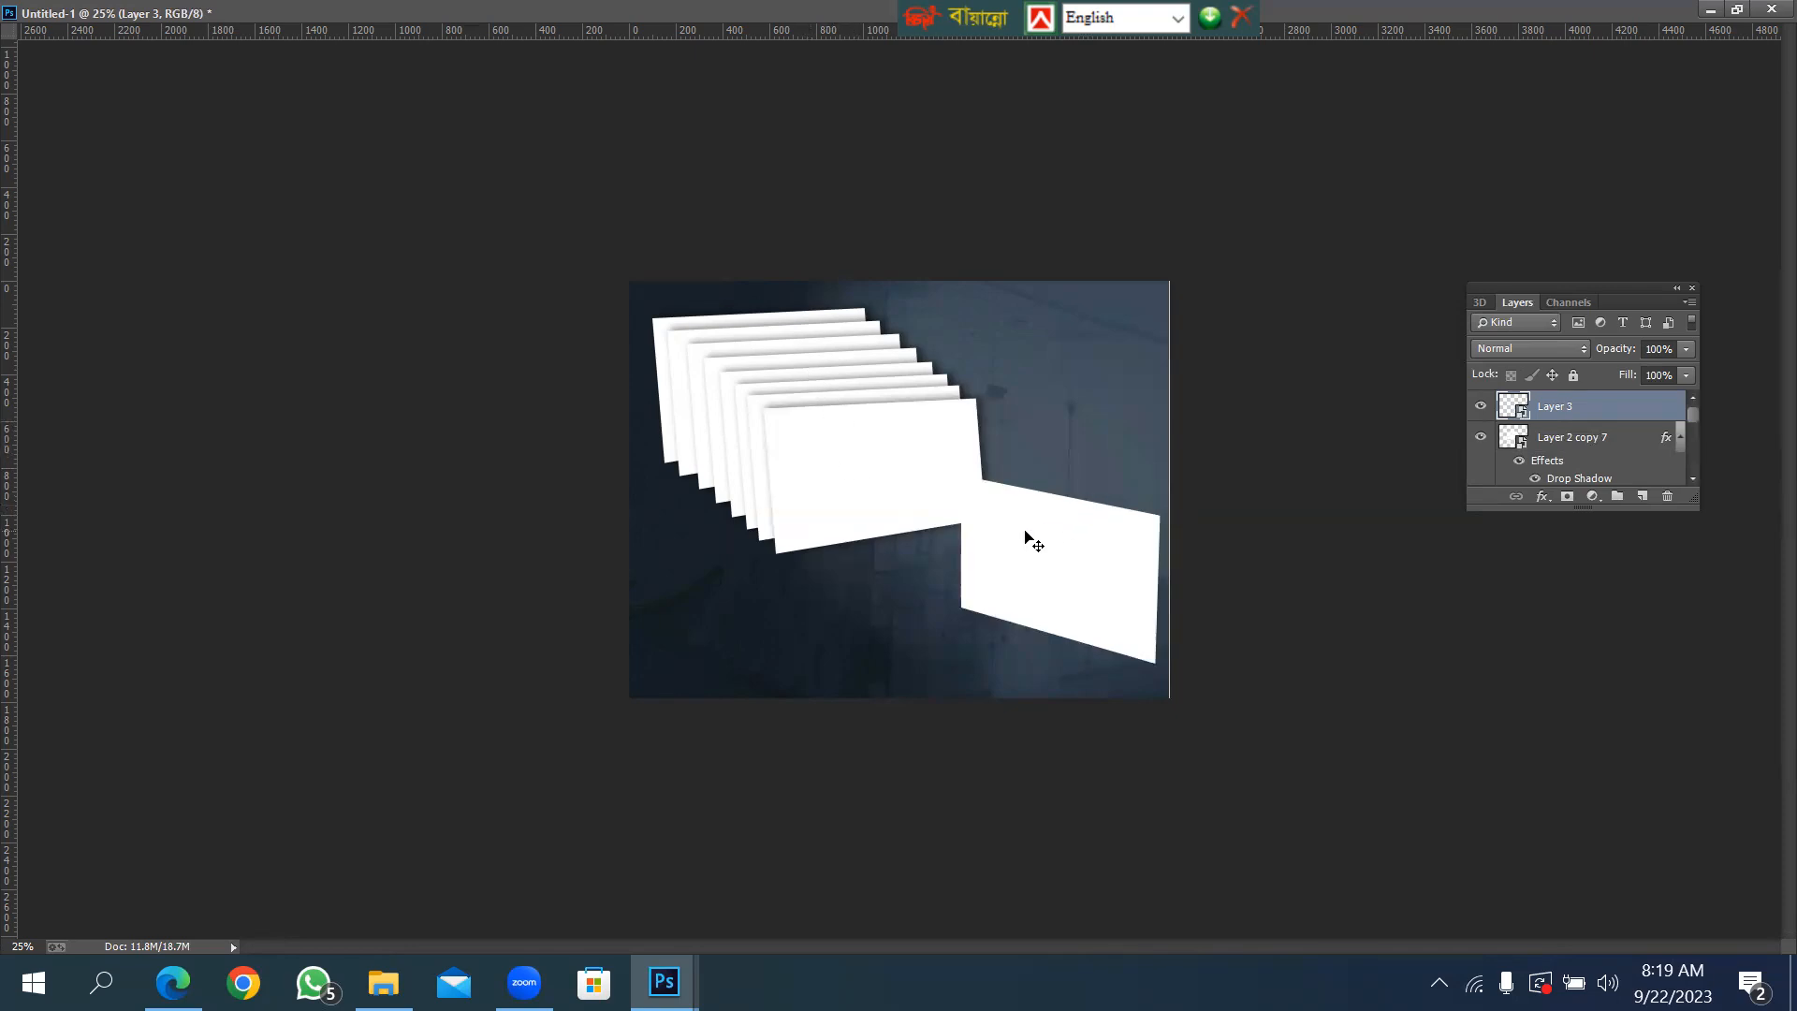
Delete the remaining duplicate cards one by one, from Layer 2 copy 7 down to Layer 2 copy, keeping only the original Layer 2.
{"action": "right_click", "coordinate": [813, 447]}
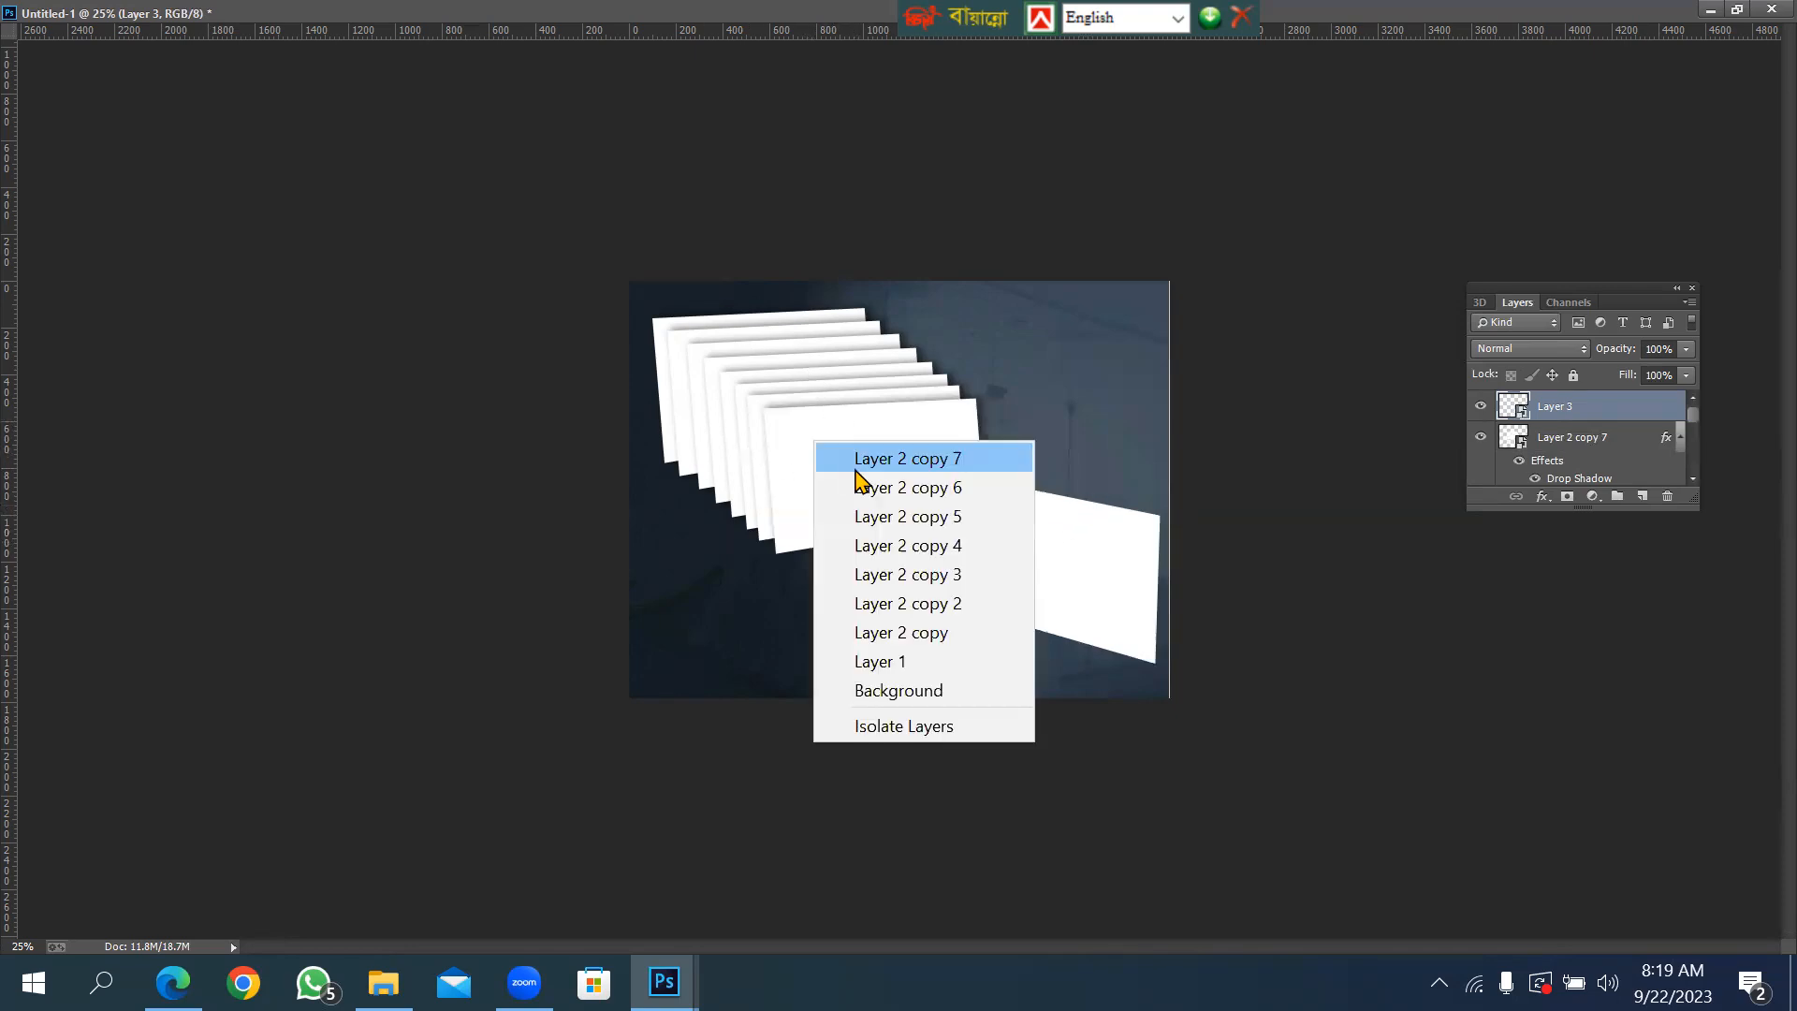
{"action": "left_click", "coordinate": [855, 463]}
{"action": "key", "text": "Delete"}
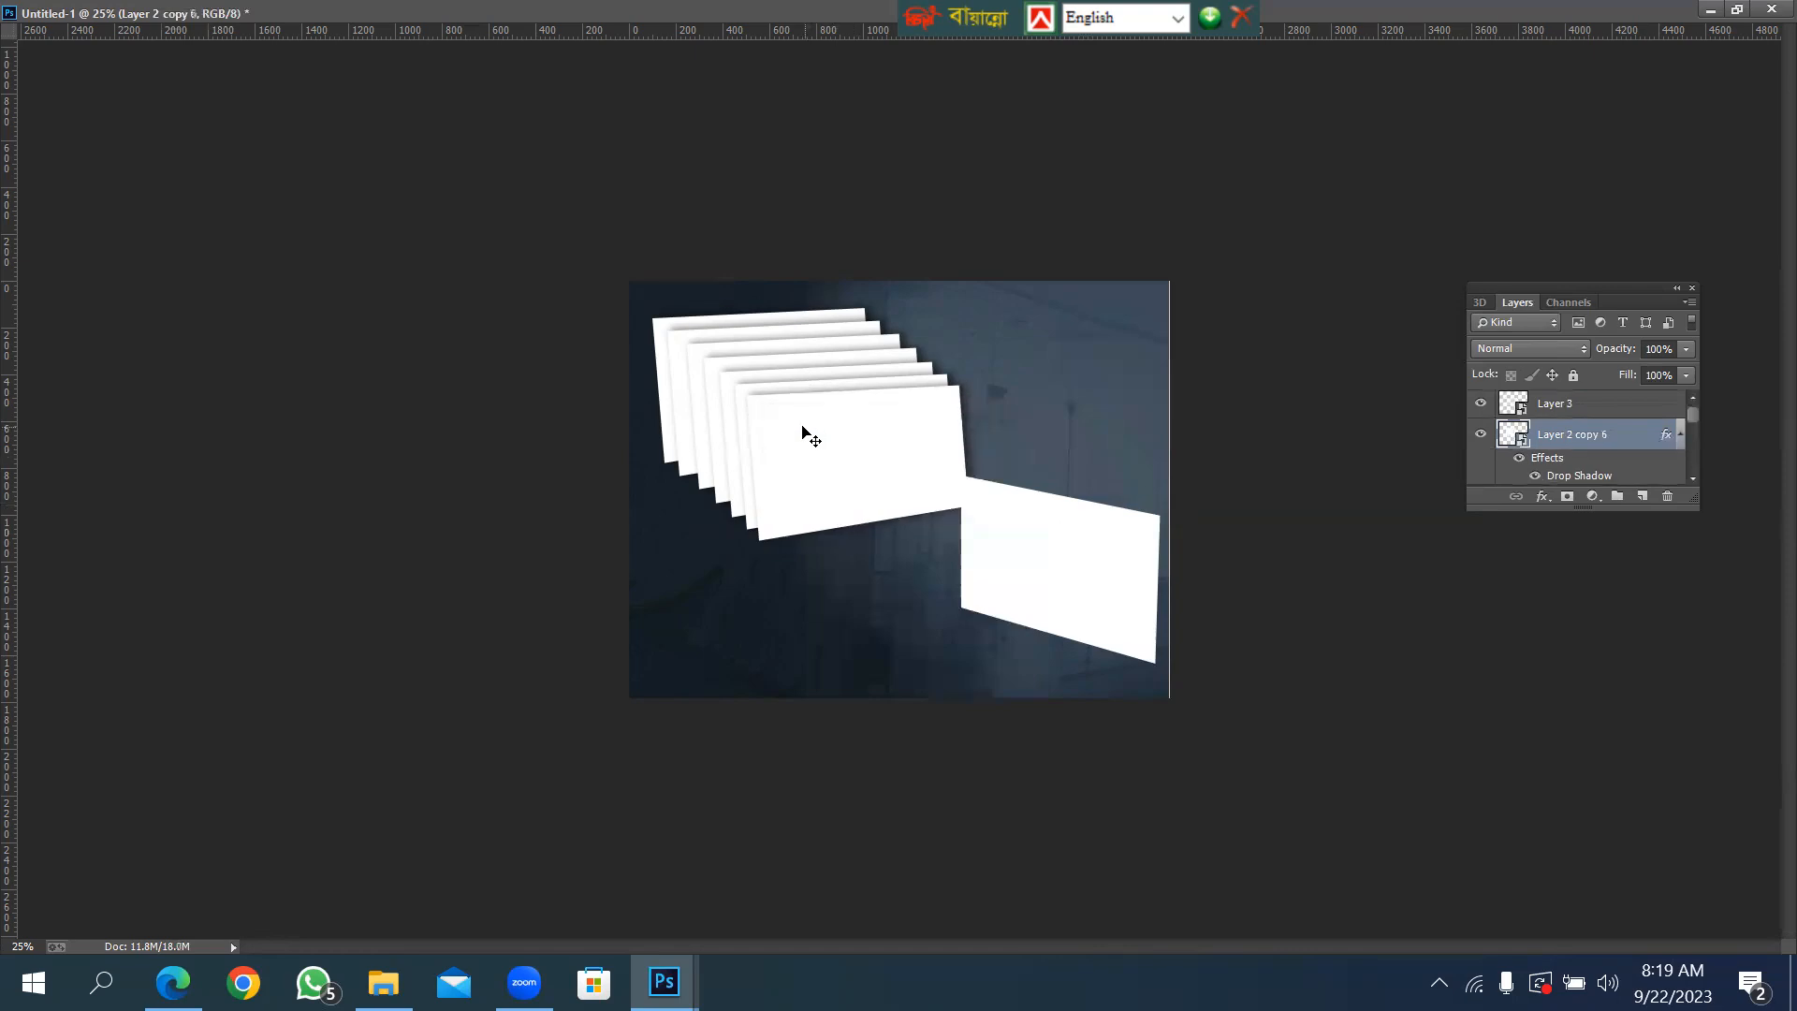
{"action": "right_click", "coordinate": [807, 432]}
{"action": "left_click", "coordinate": [828, 449]}
{"action": "key", "text": "Delete"}
{"action": "right_click", "coordinate": [784, 420]}
{"action": "left_click", "coordinate": [812, 437]}
{"action": "key", "text": "Delete"}
{"action": "right_click", "coordinate": [773, 402]}
{"action": "left_click", "coordinate": [802, 428]}
{"action": "key", "text": "Delete"}
{"action": "right_click", "coordinate": [775, 404]}
{"action": "left_click", "coordinate": [784, 416]}
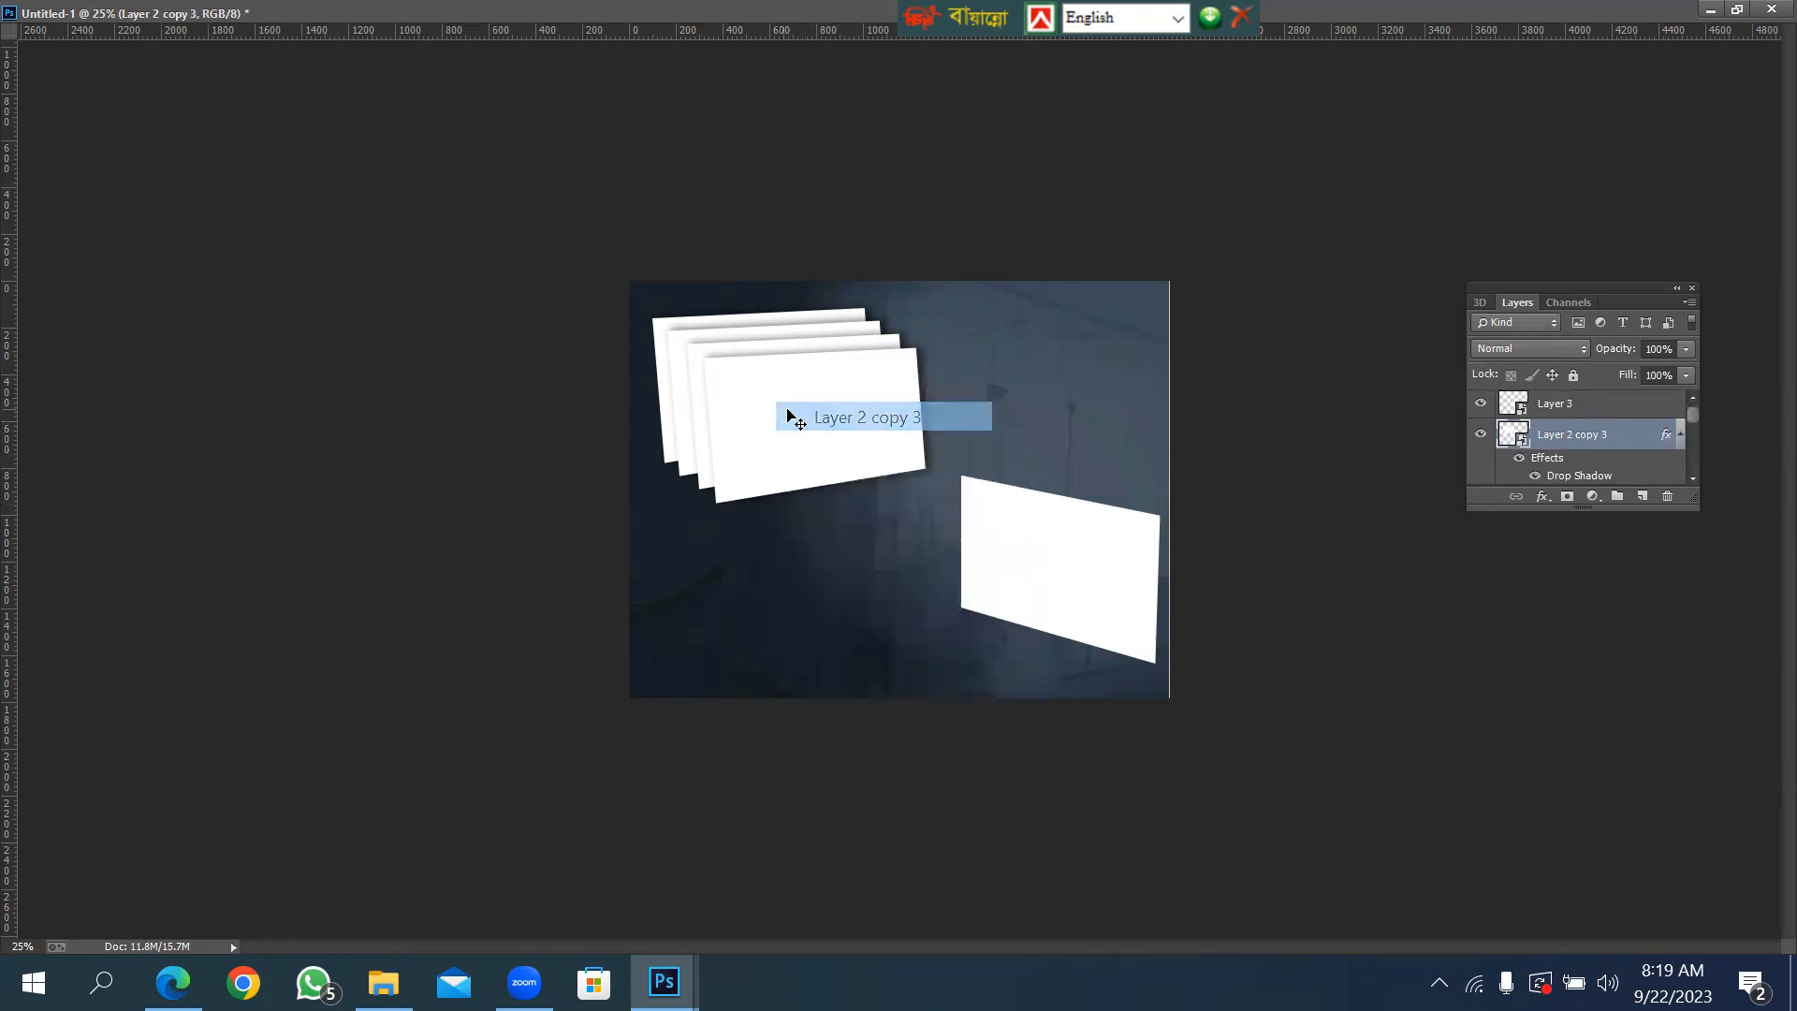
{"action": "key", "text": "Delete"}
{"action": "right_click", "coordinate": [755, 387]}
{"action": "left_click", "coordinate": [793, 414]}
{"action": "key", "text": "Delete"}
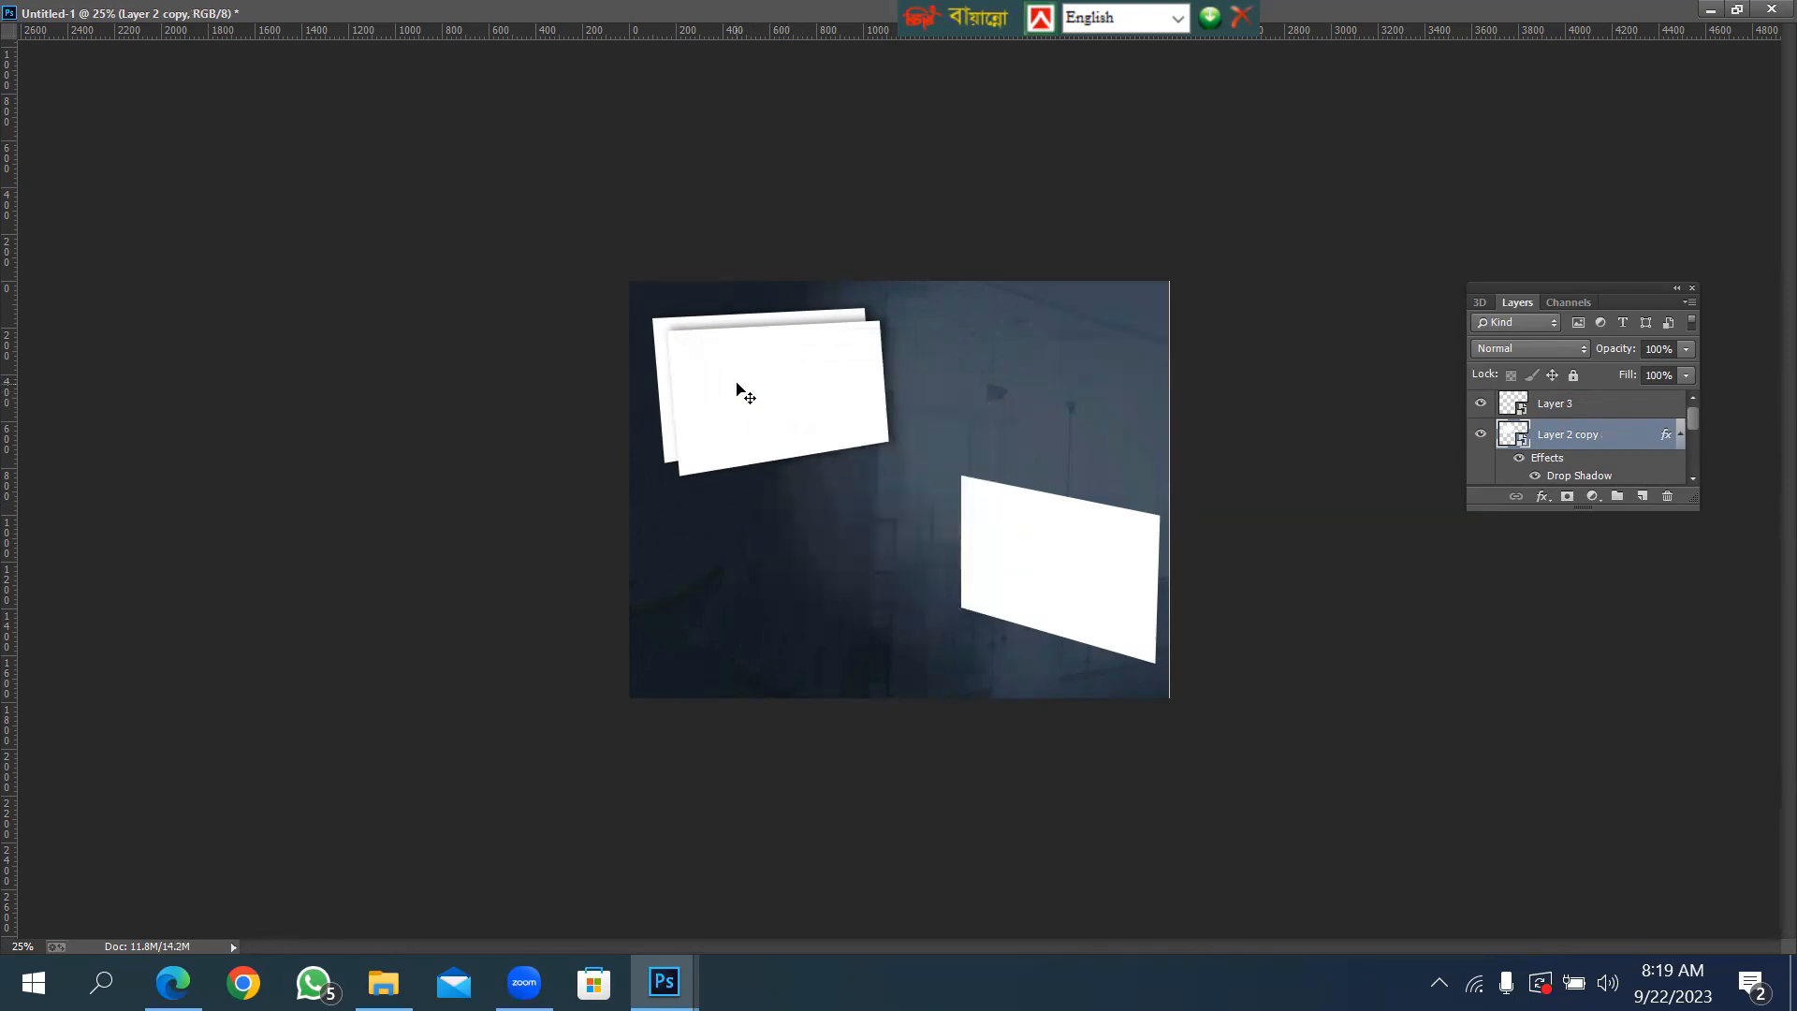
{"action": "right_click", "coordinate": [728, 381]}
{"action": "left_click", "coordinate": [758, 395]}
{"action": "right_click", "coordinate": [739, 375]}
{"action": "left_click", "coordinate": [779, 390]}
{"action": "key", "text": "Delete"}
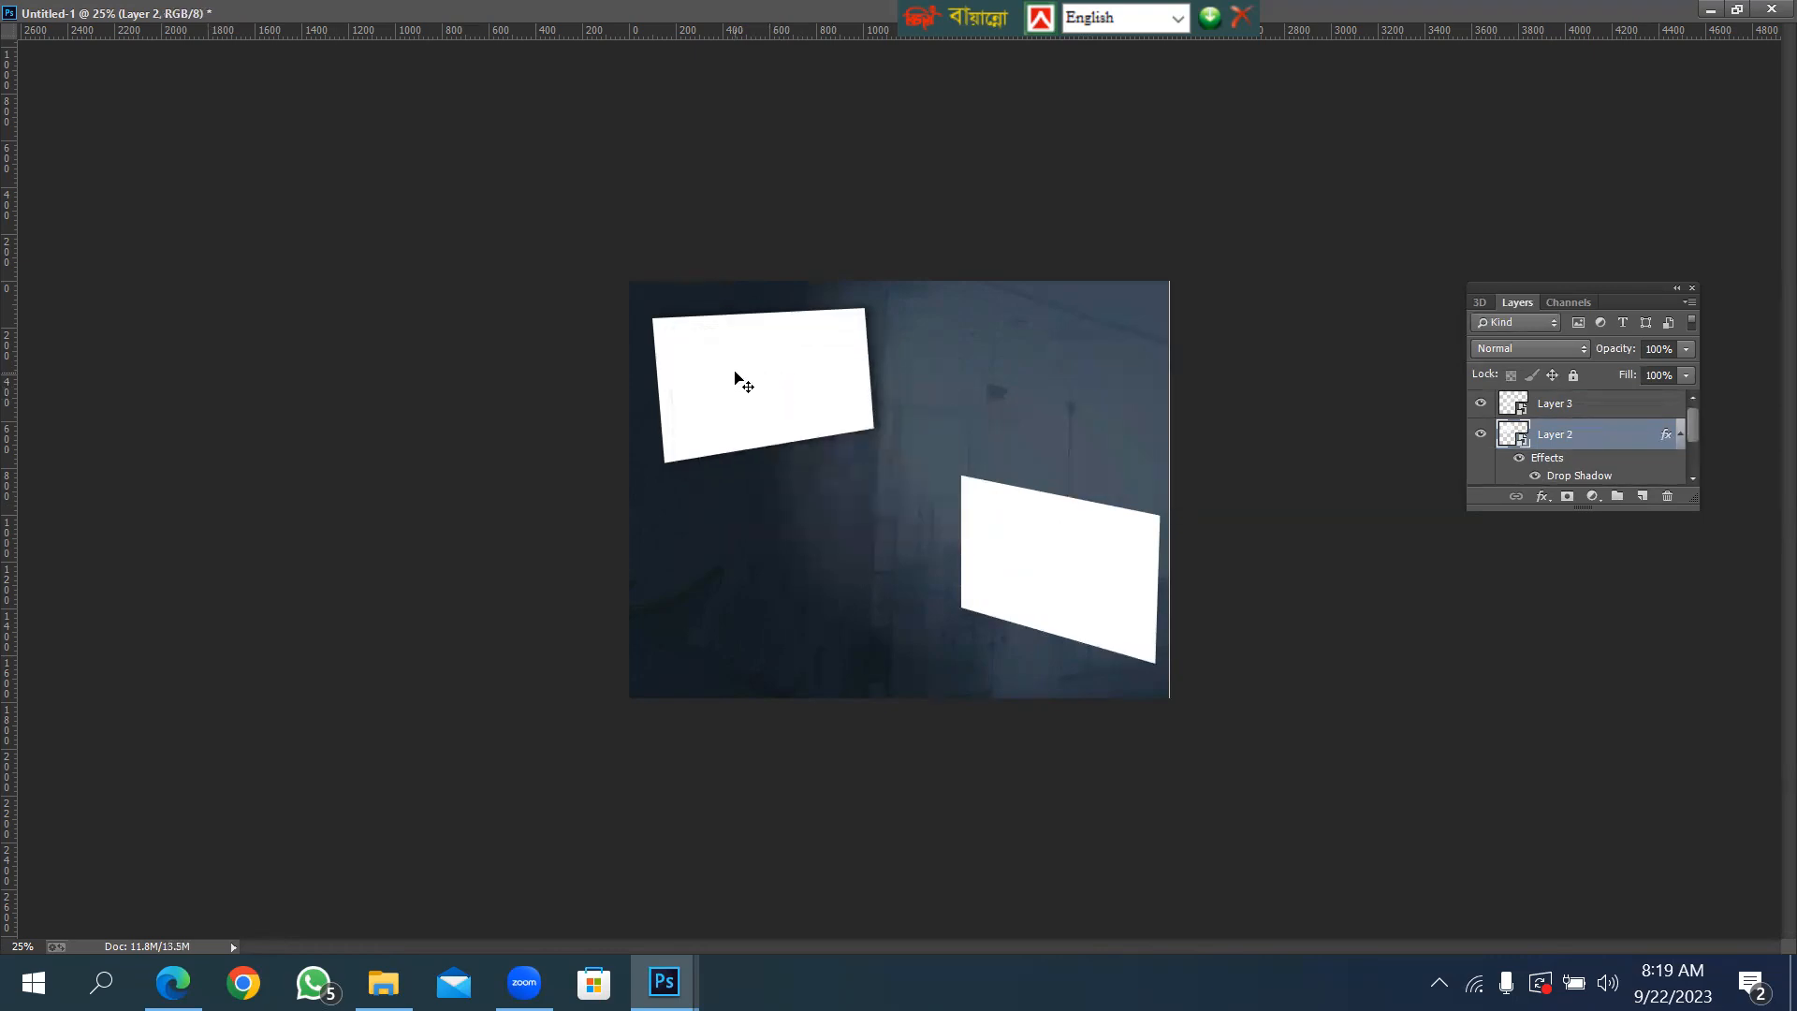
Distort the Layer 2 card's four corners so it faces nearly straight forward with level top and bottom edges.
{"action": "right_click", "coordinate": [743, 384]}
{"action": "left_click", "coordinate": [777, 404]}
{"action": "key", "text": "ctrl+t"}
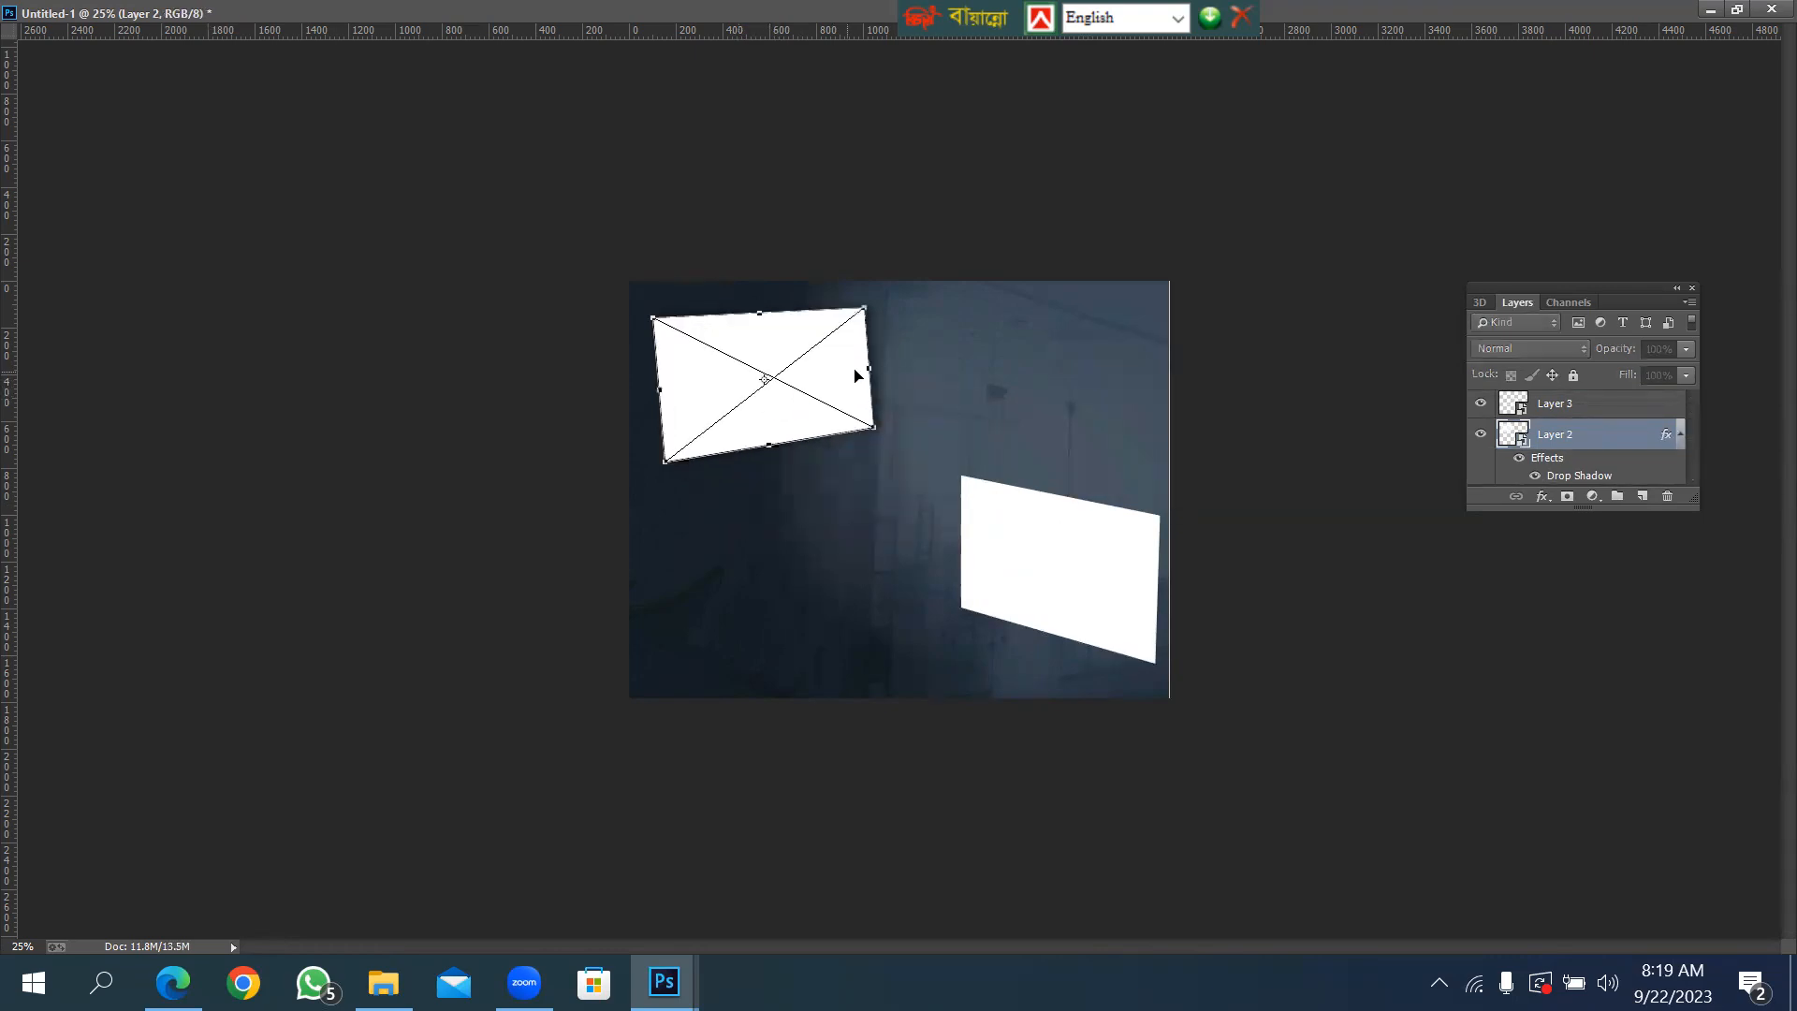
{"action": "right_click", "coordinate": [757, 393]}
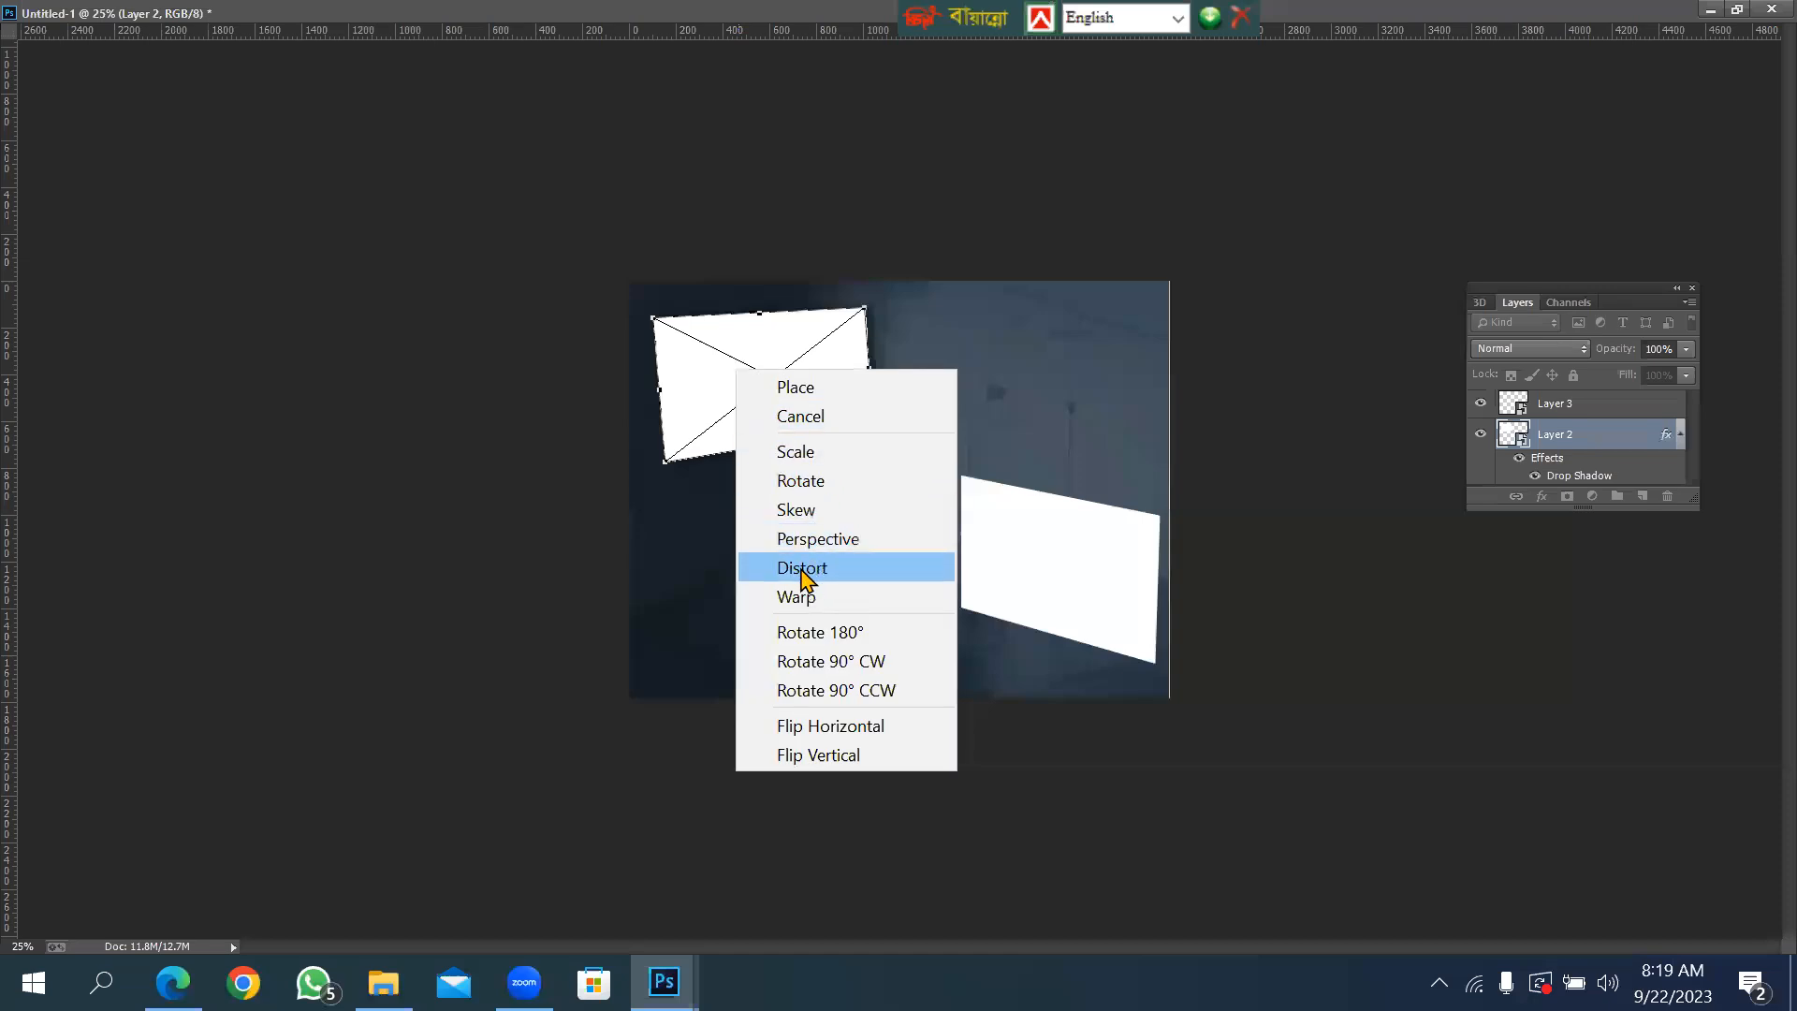
{"action": "left_click", "coordinate": [800, 573]}
{"action": "left_click_drag", "start_coordinate": [655, 321], "coordinate": [649, 297]}
{"action": "left_click_drag", "start_coordinate": [666, 465], "coordinate": [648, 430]}
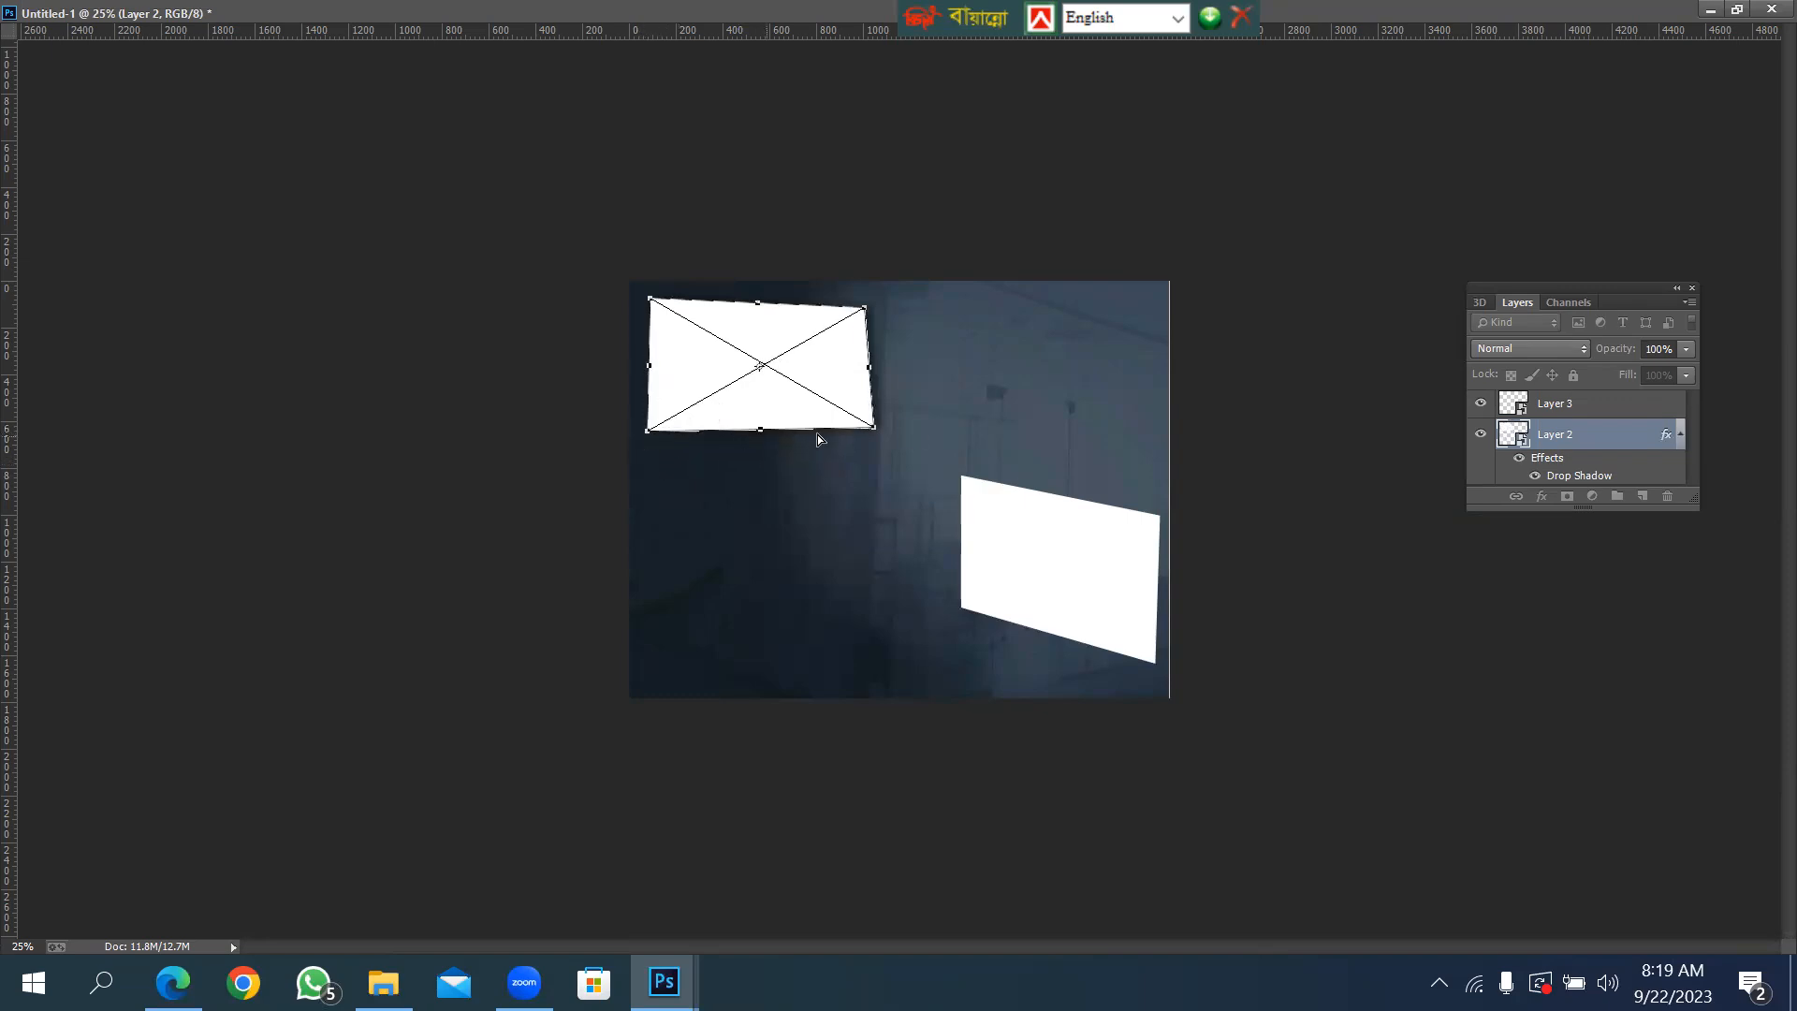
{"action": "left_click_drag", "start_coordinate": [863, 432], "coordinate": [858, 439]}
{"action": "left_click_drag", "start_coordinate": [864, 310], "coordinate": [859, 301]}
{"action": "double_click", "coordinate": [787, 356]}
Duplicate the Layer 2 card eight times in a diagonal cascade toward the lower right, nudging the copies into even spacing.
{"action": "left_click_drag", "start_coordinate": [708, 357], "coordinate": [802, 450]}
{"action": "key", "text": "Down"}
{"action": "key", "text": "Down"}
{"action": "key", "text": "Down"}
{"action": "key", "text": "Down"}
{"action": "key", "text": "Down"}
{"action": "key", "text": "Down"}
{"action": "key", "text": "Down"}
{"action": "key", "text": "Down"}
{"action": "key", "text": "Down"}
{"action": "key", "text": "Down"}
{"action": "key", "text": "Down"}
{"action": "key", "text": "Down"}
{"action": "key", "text": "Down"}
{"action": "key", "text": "Down"}
{"action": "key", "text": "Down"}
{"action": "key", "text": "Down"}
{"action": "key", "text": "Down"}
{"action": "key", "text": "Down"}
{"action": "key", "text": "Down"}
{"action": "key", "text": "Down"}
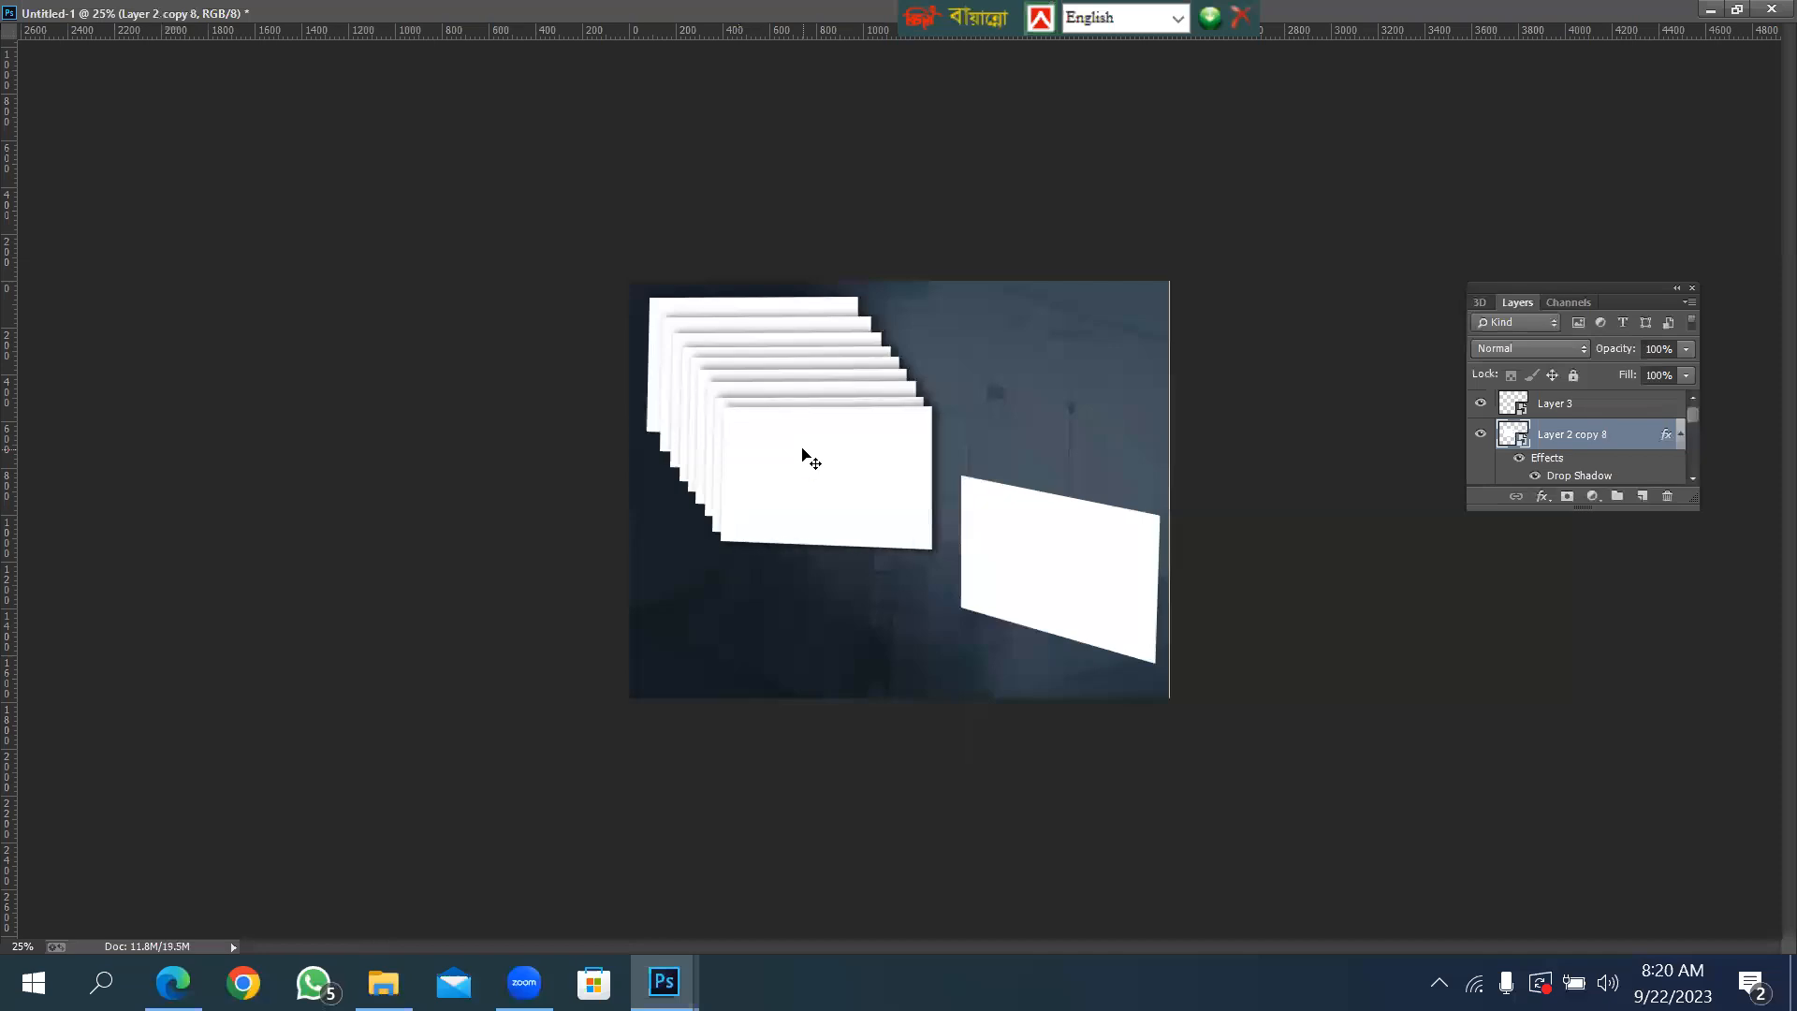
Extend the cascade with two more duplicates of the front card, nudging the first one up and left to match the spacing.
{"action": "left_click_drag", "start_coordinate": [801, 451], "coordinate": [810, 472]}
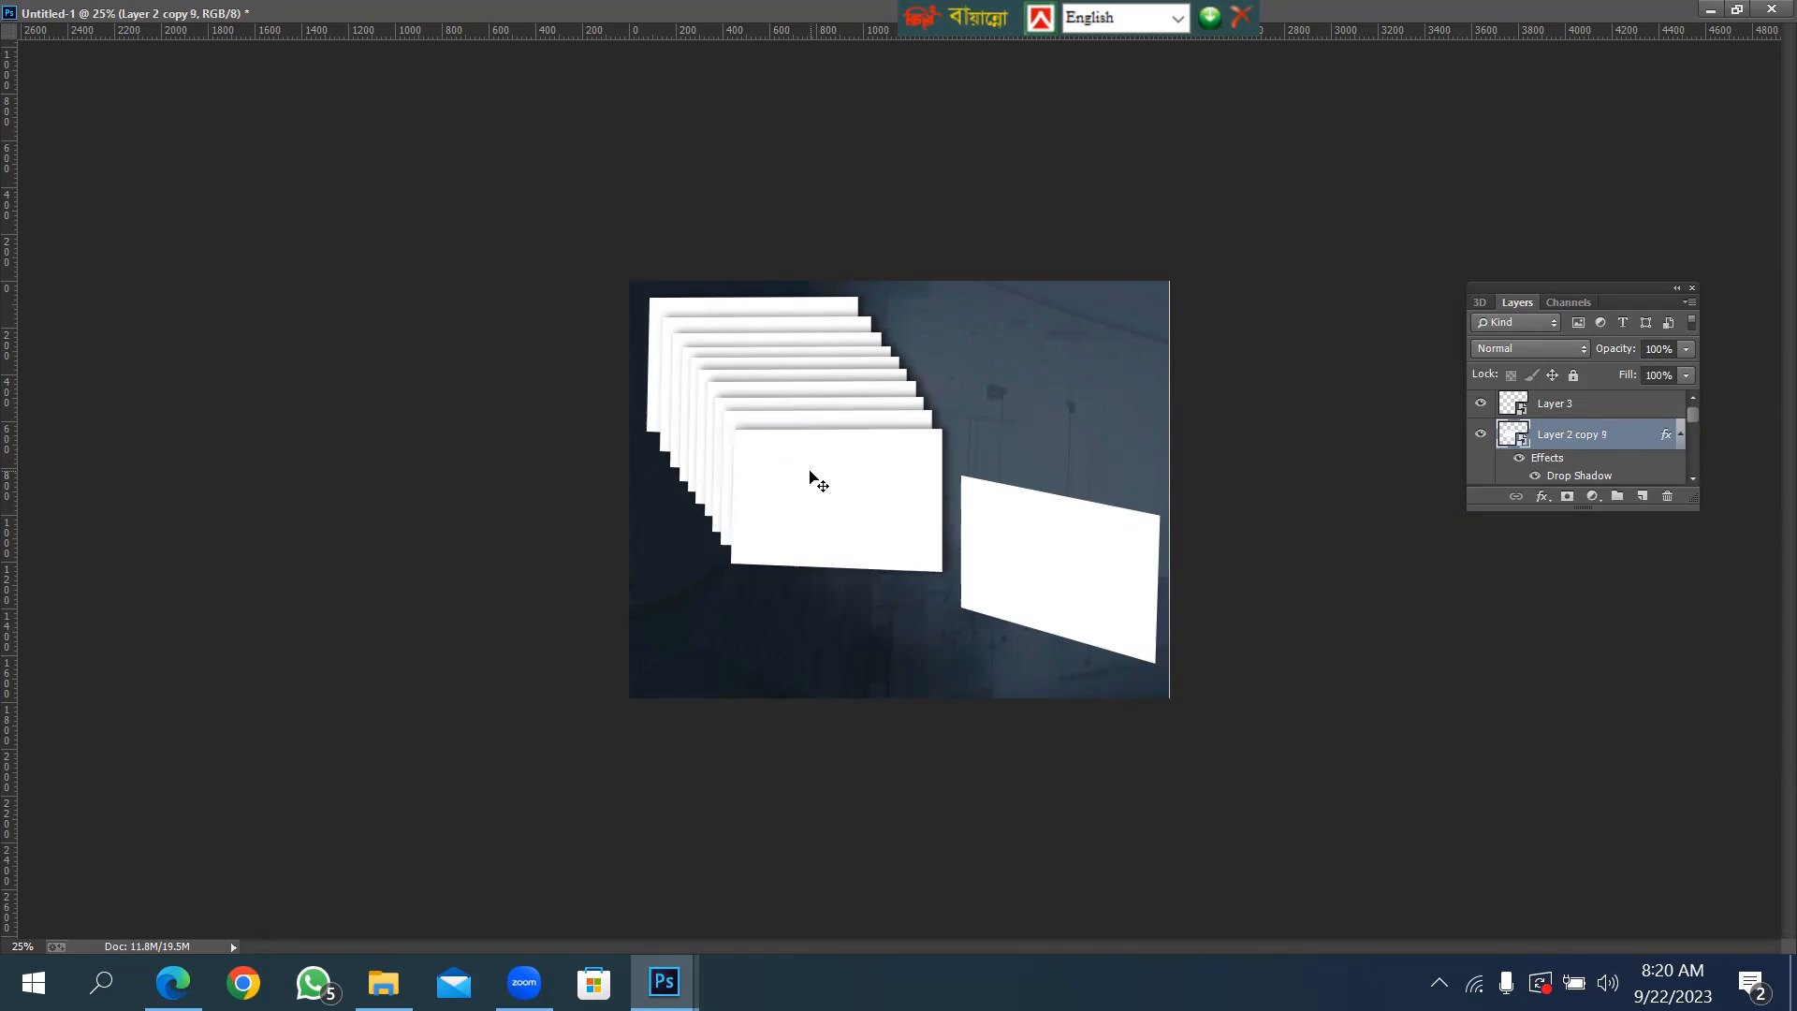
{"action": "key", "text": "Up"}
{"action": "key", "text": "Up"}
{"action": "key", "text": "Up"}
{"action": "key", "text": "Up"}
{"action": "key", "text": "Up"}
{"action": "key", "text": "Up"}
{"action": "key", "text": "Up"}
{"action": "key", "text": "Up"}
{"action": "key", "text": "Up"}
{"action": "key", "text": "Up"}
{"action": "key", "text": "Up"}
{"action": "key", "text": "Up"}
{"action": "key", "text": "Up"}
{"action": "key", "text": "Up"}
{"action": "key", "text": "Up"}
{"action": "key", "text": "Up"}
{"action": "key", "text": "Up"}
{"action": "key", "text": "Up"}
{"action": "key", "text": "Up"}
{"action": "key", "text": "Up"}
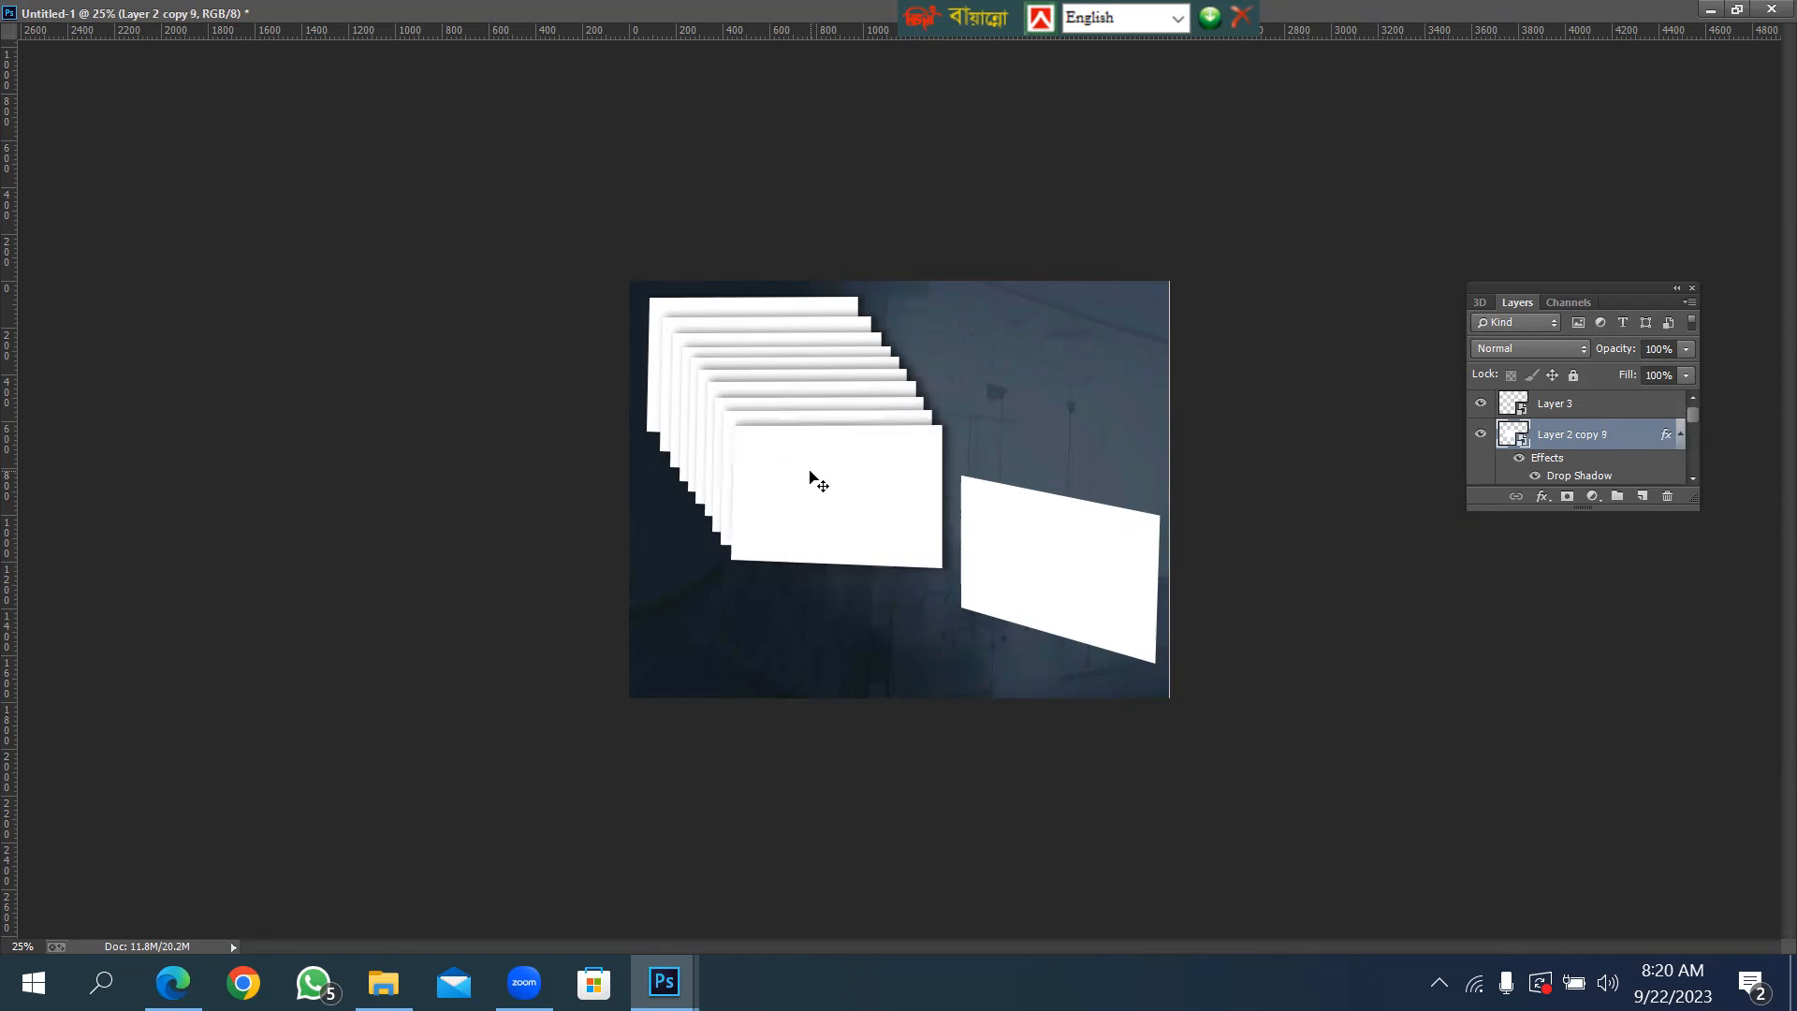
{"action": "key", "text": "Left"}
{"action": "key", "text": "Left"}
{"action": "key", "text": "Left"}
{"action": "key", "text": "Left"}
{"action": "key", "text": "Left"}
{"action": "key", "text": "Left"}
{"action": "key", "text": "Left"}
{"action": "key", "text": "Left"}
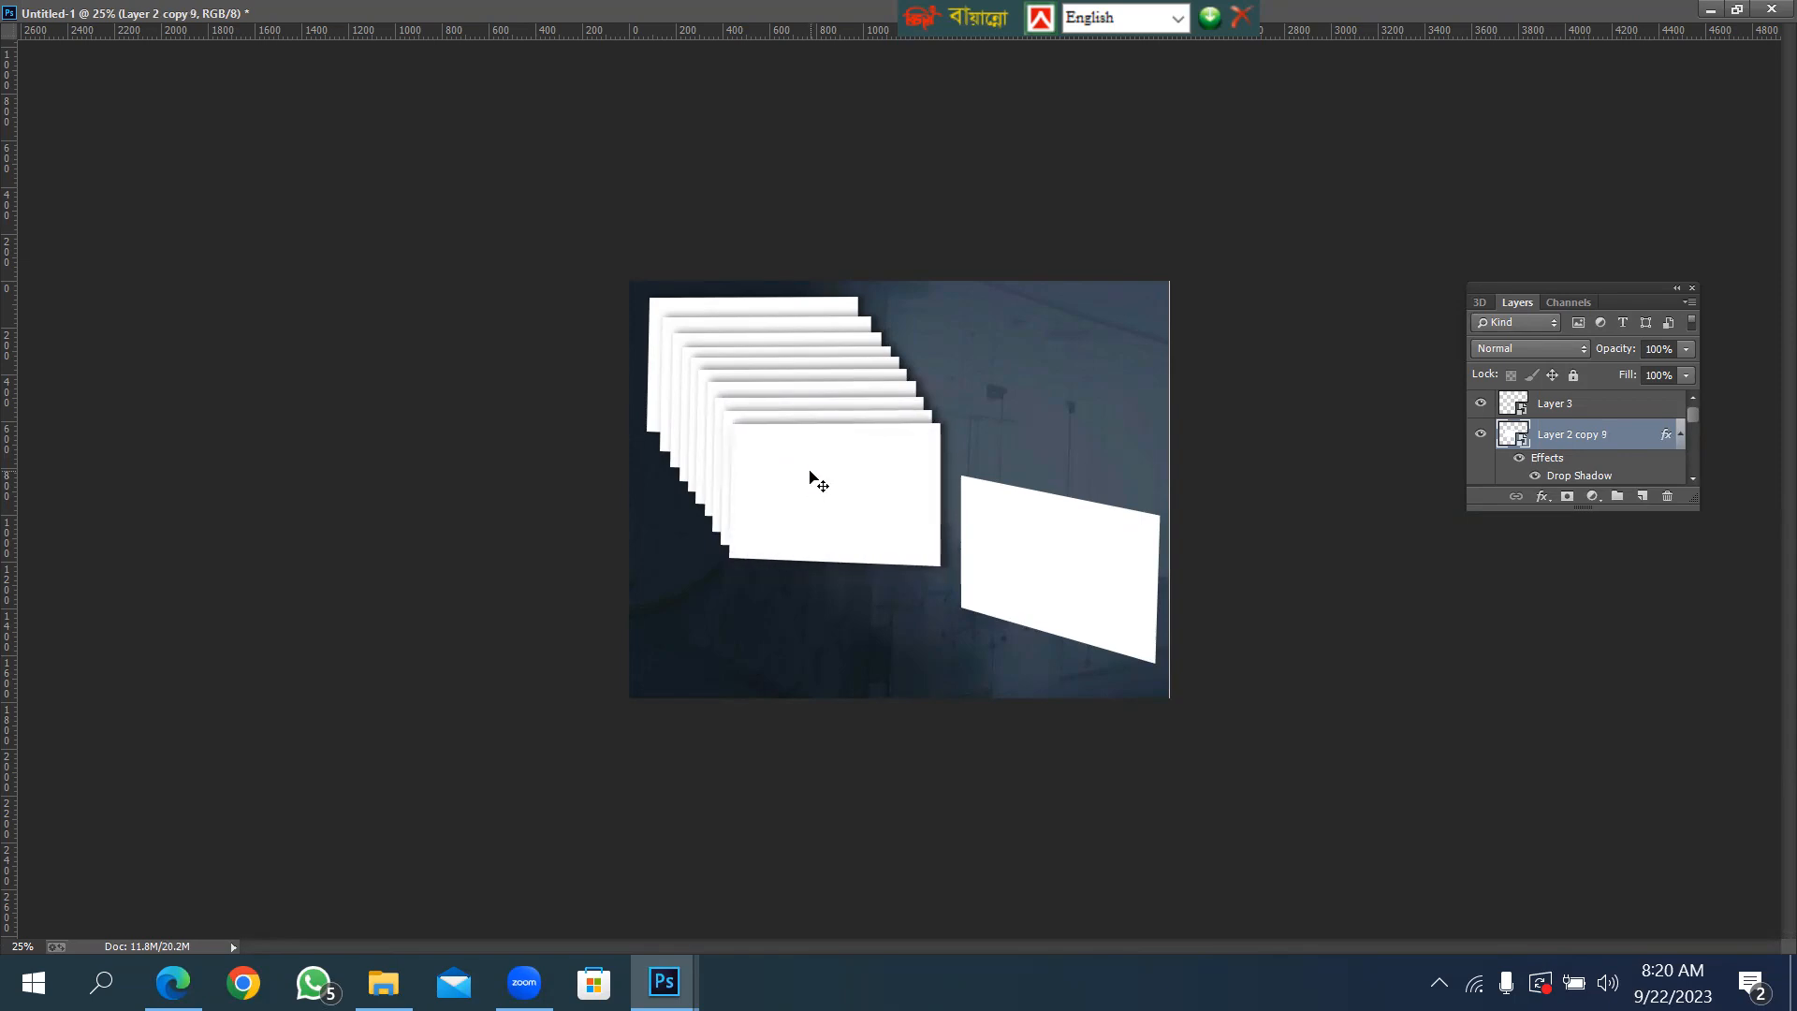
{"action": "left_click_drag", "start_coordinate": [806, 476], "coordinate": [818, 494]}
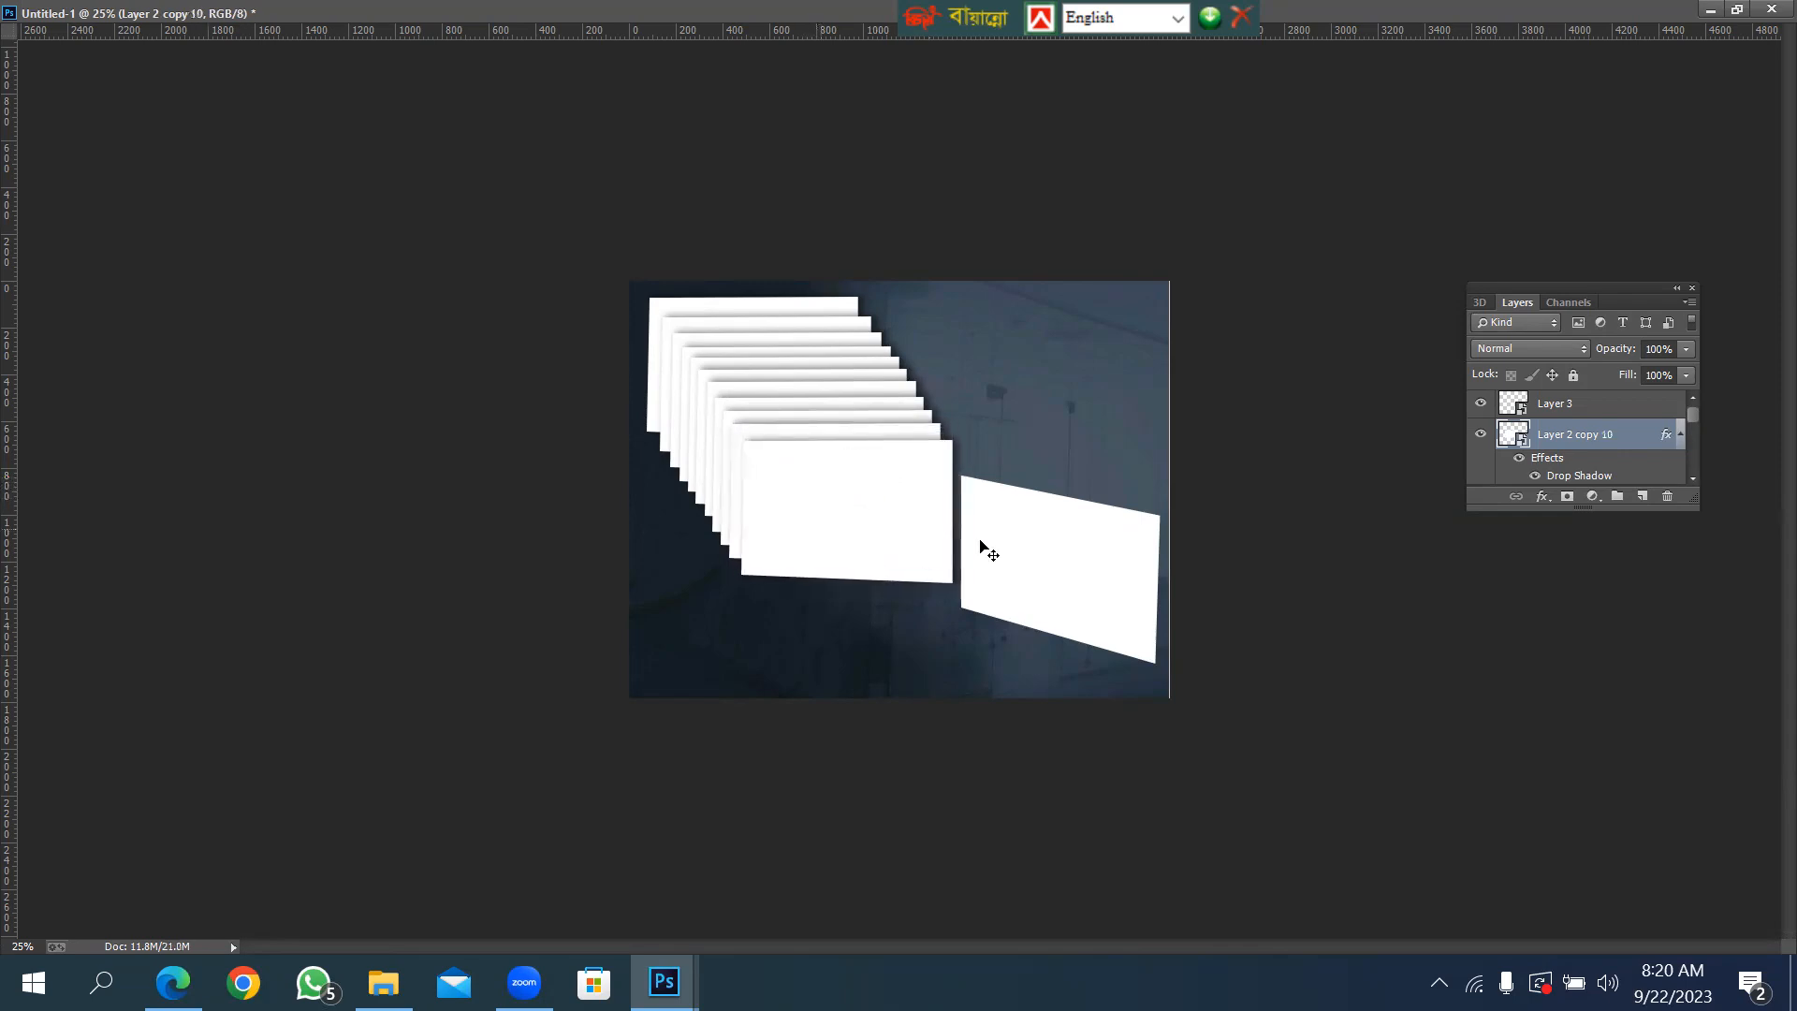
Move the angled Layer 3 card to the canvas's upper-right area and undo its extra duplicate.
{"action": "right_click", "coordinate": [1055, 566]}
{"action": "left_click", "coordinate": [1058, 557]}
{"action": "left_click_drag", "start_coordinate": [1058, 561], "coordinate": [1051, 397]}
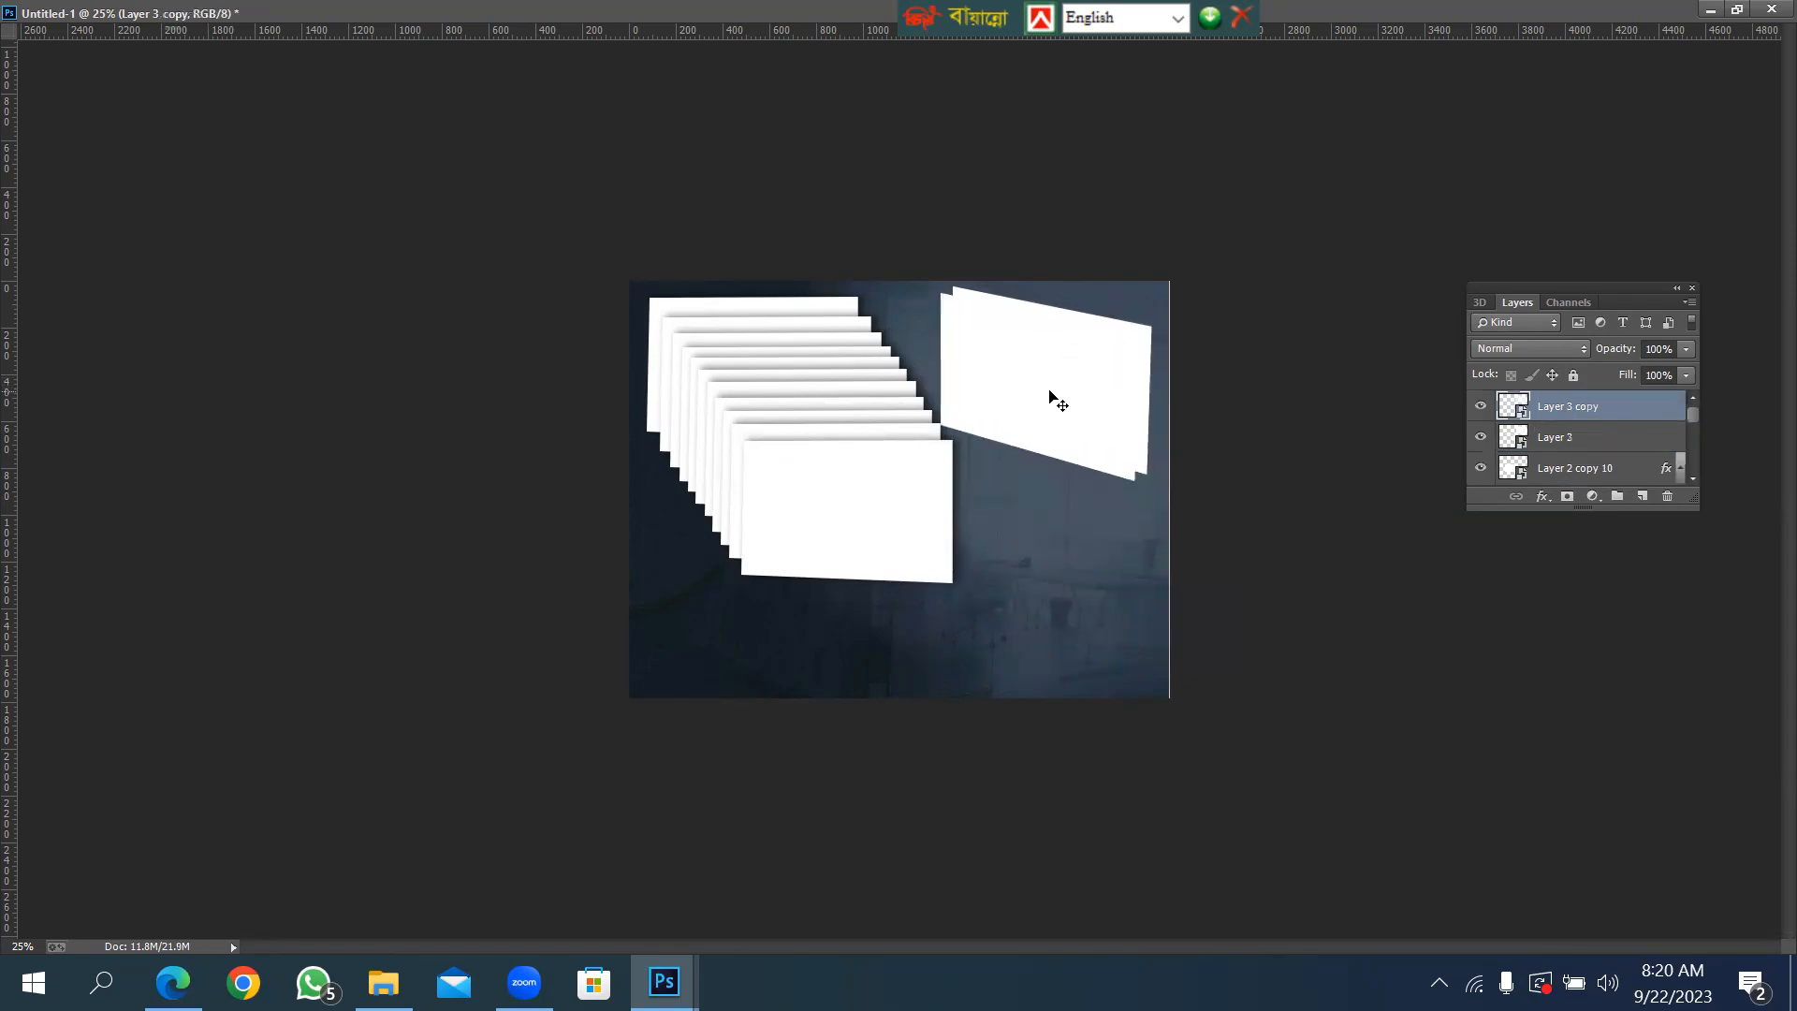
{"action": "key", "text": "ctrl+z"}
Copy the layer style from the Layer 2 copy 10 card and paste it onto the angled Layer 3 card.
{"action": "right_click", "coordinate": [862, 532]}
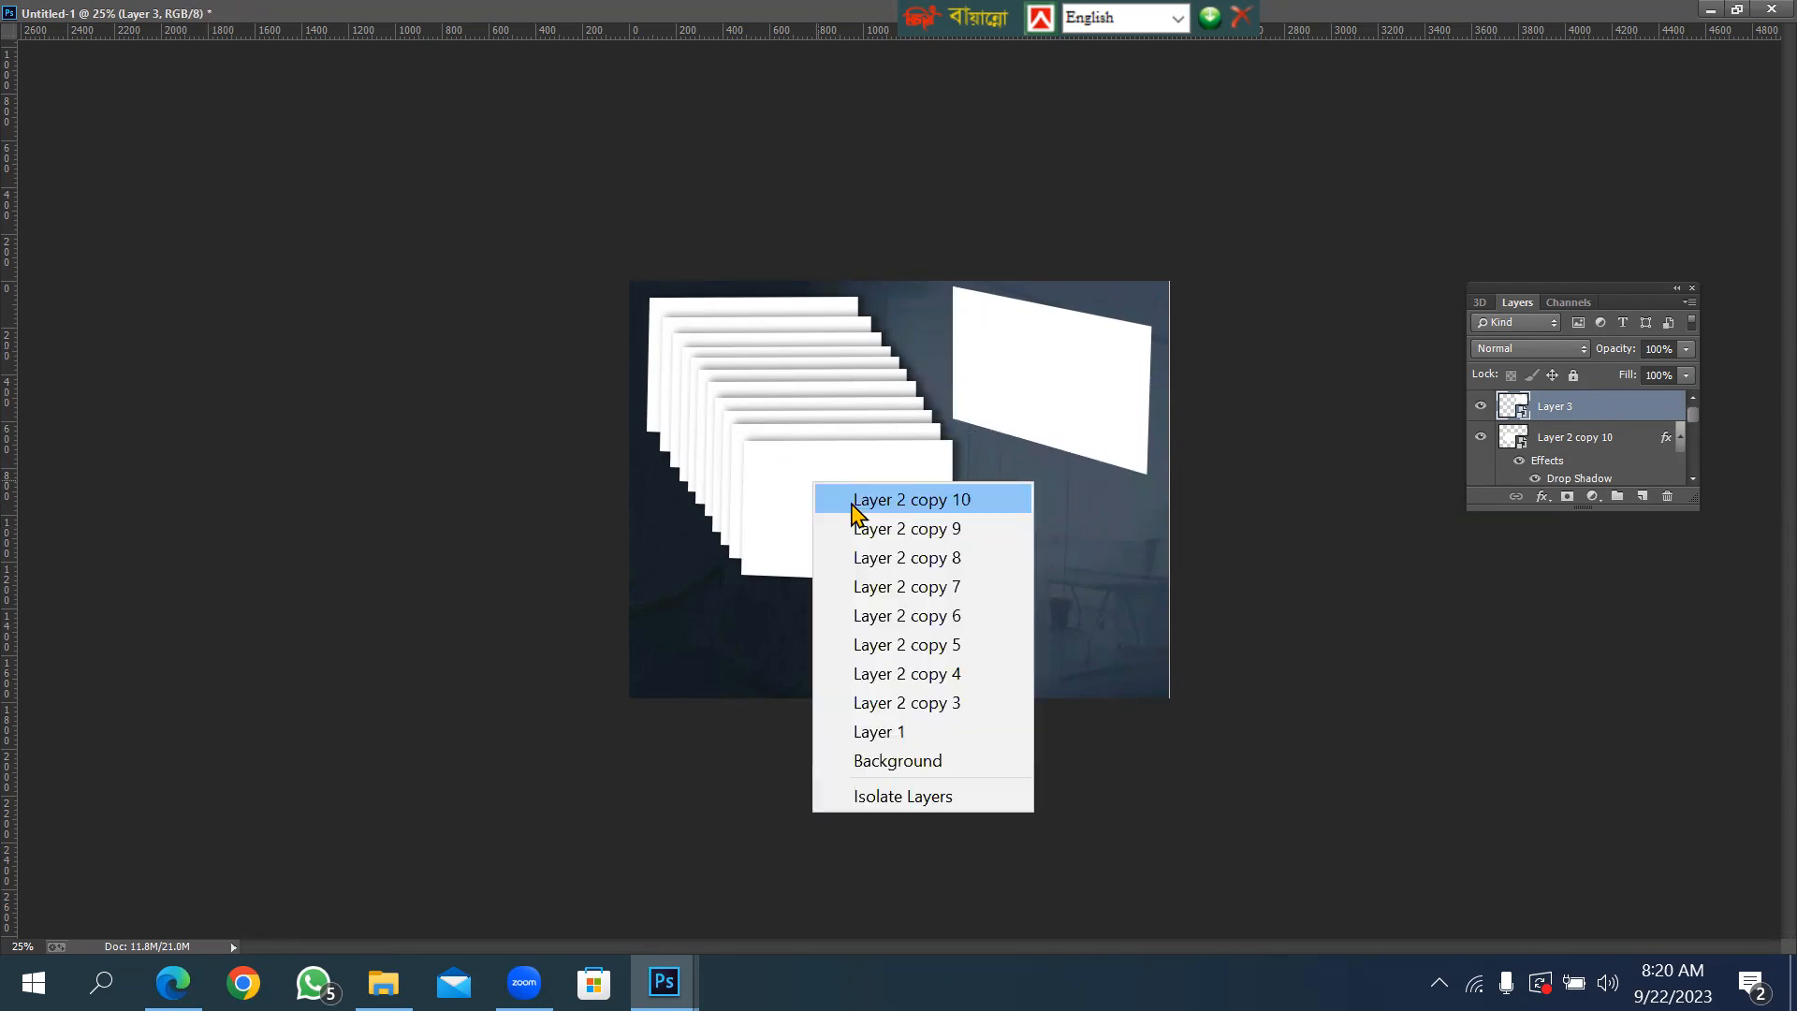
{"action": "left_click", "coordinate": [878, 501]}
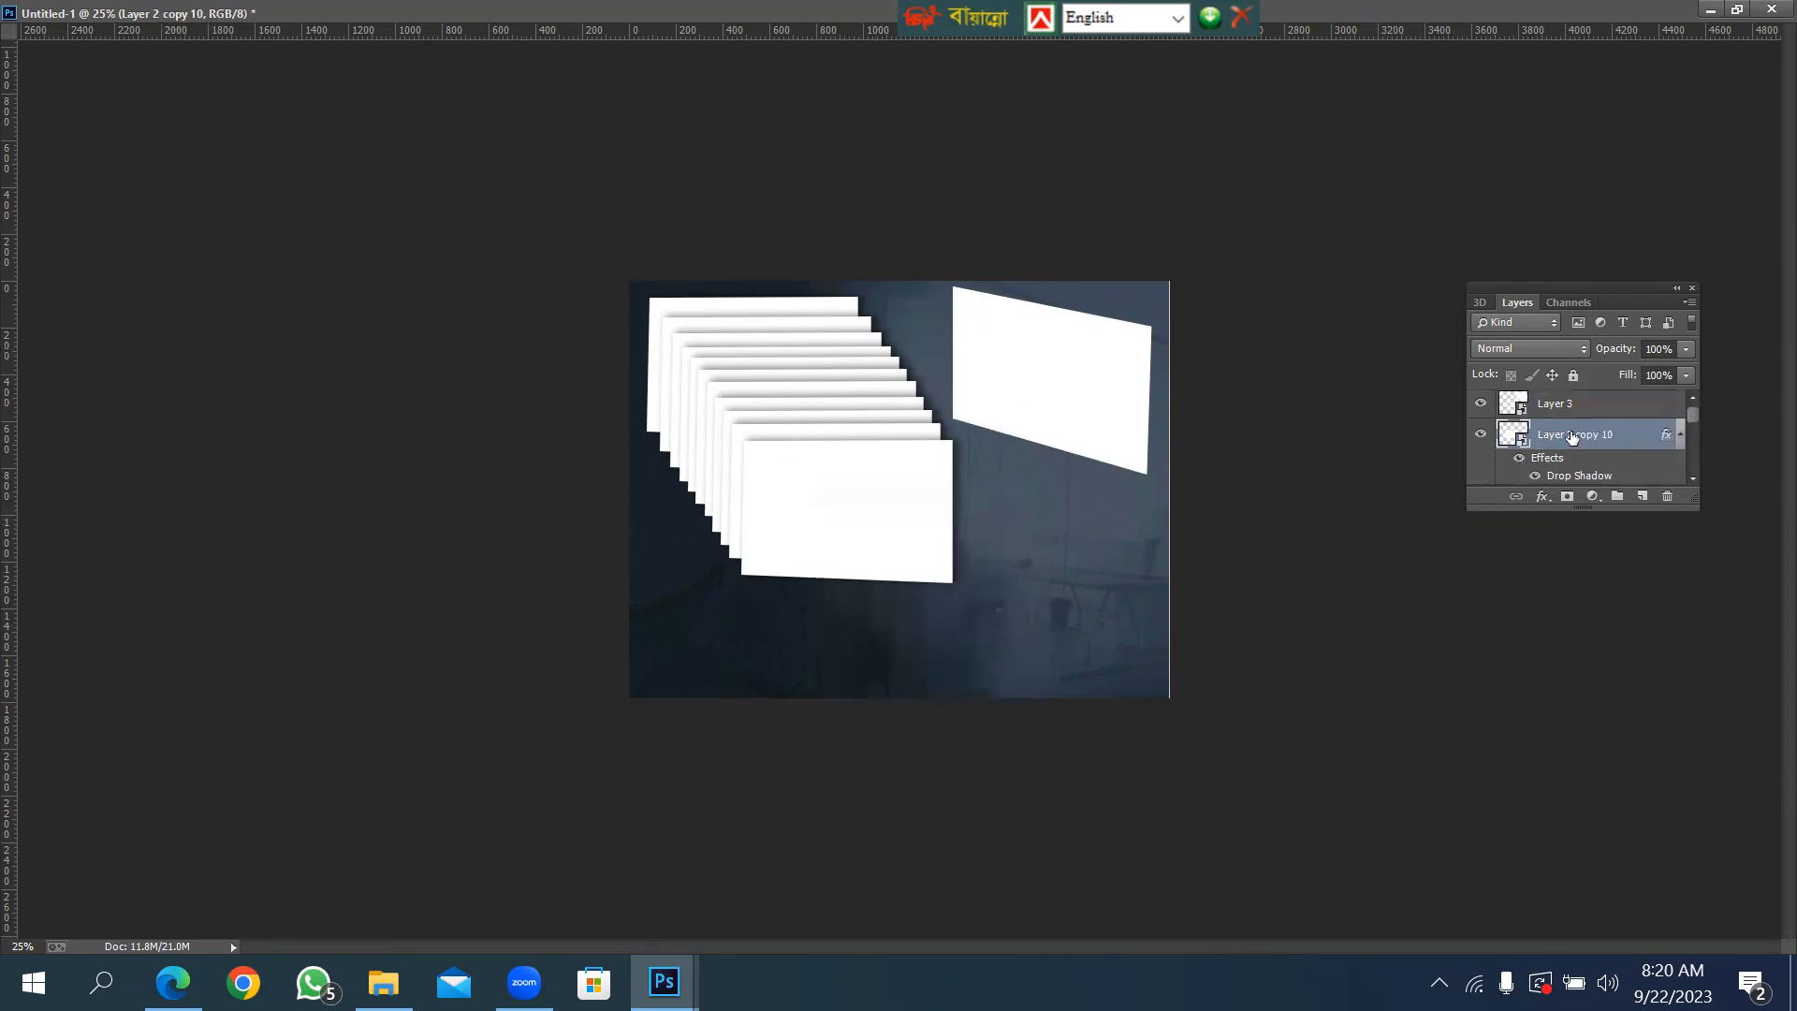
{"action": "right_click", "coordinate": [1575, 443]}
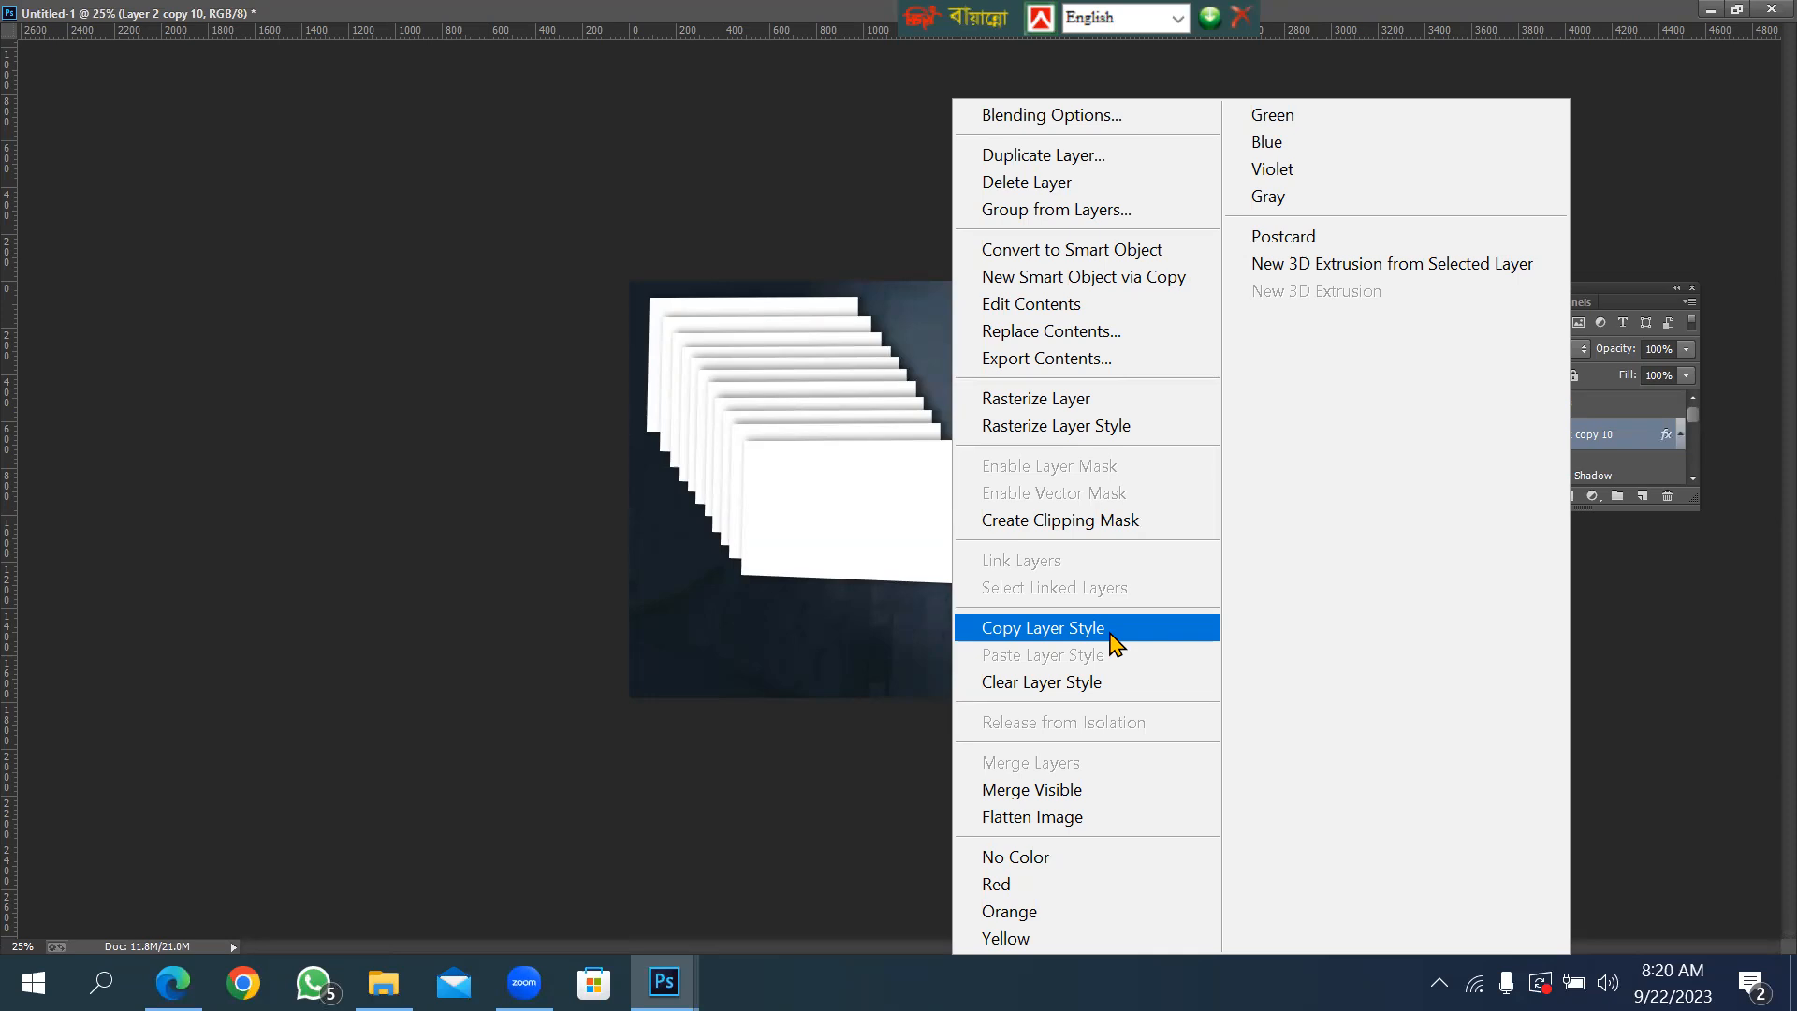
{"action": "left_click", "coordinate": [1114, 643]}
{"action": "right_click", "coordinate": [1043, 338]}
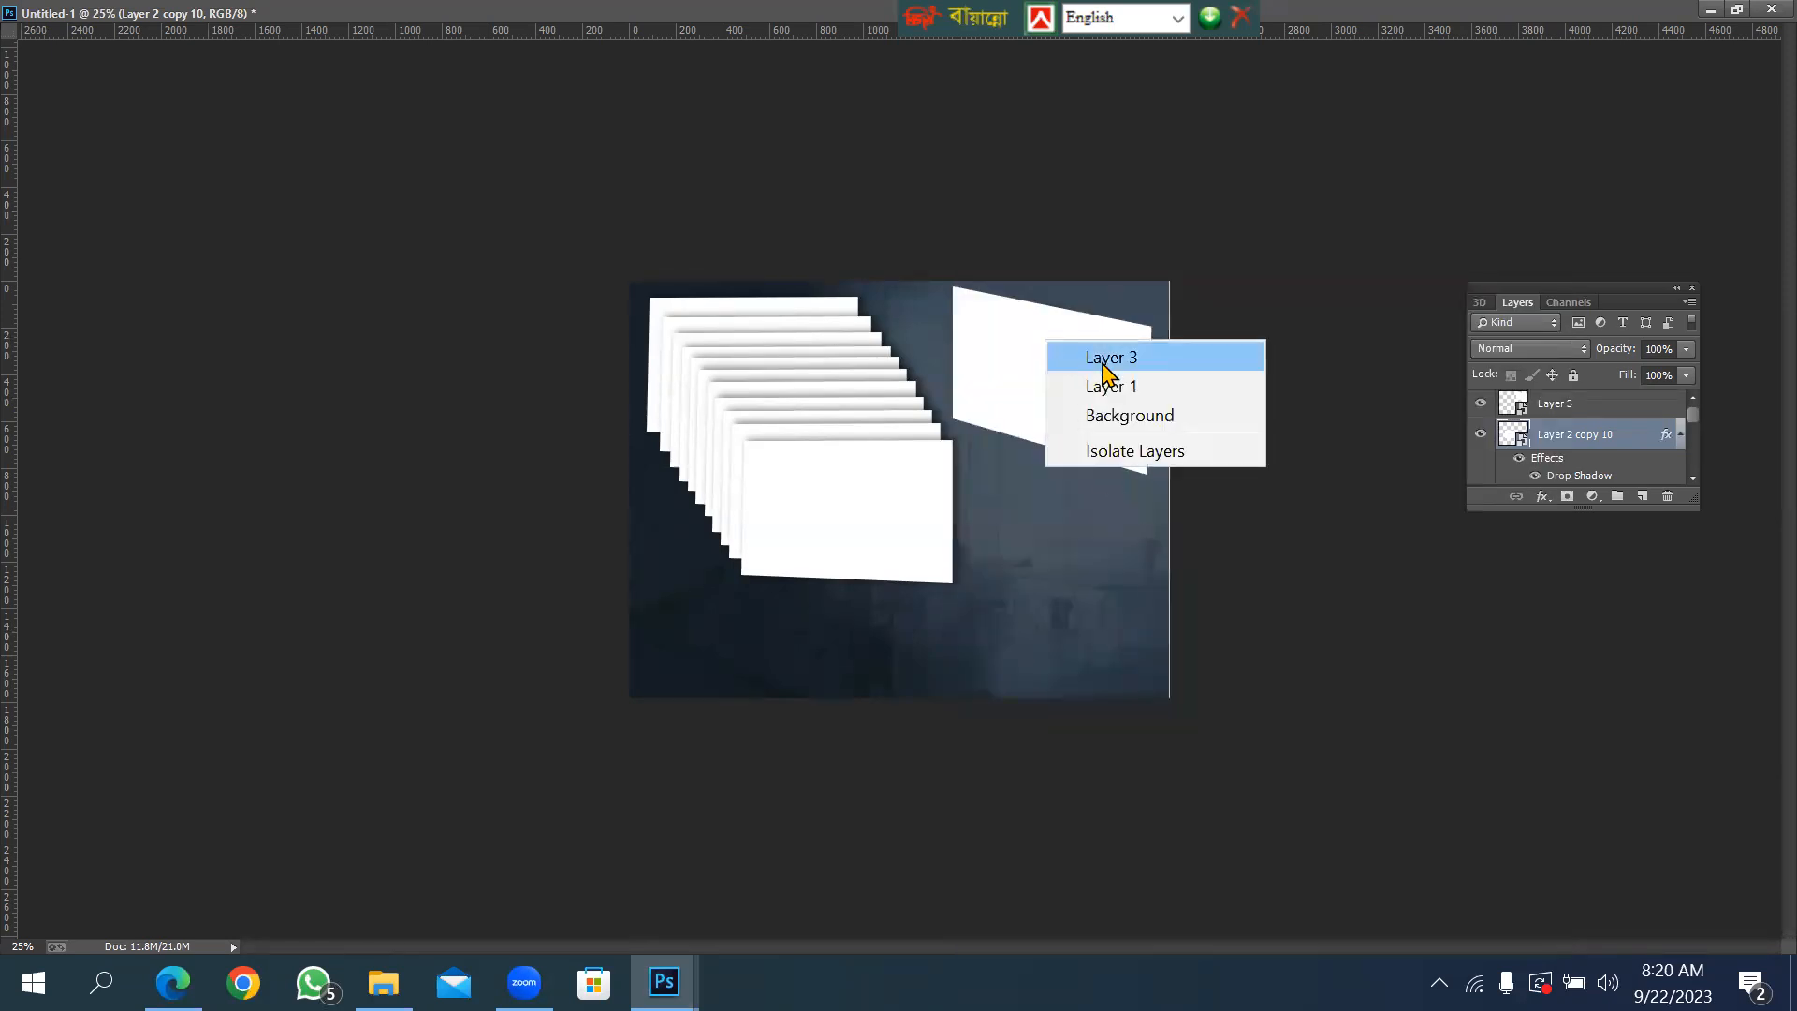
{"action": "left_click", "coordinate": [1086, 349]}
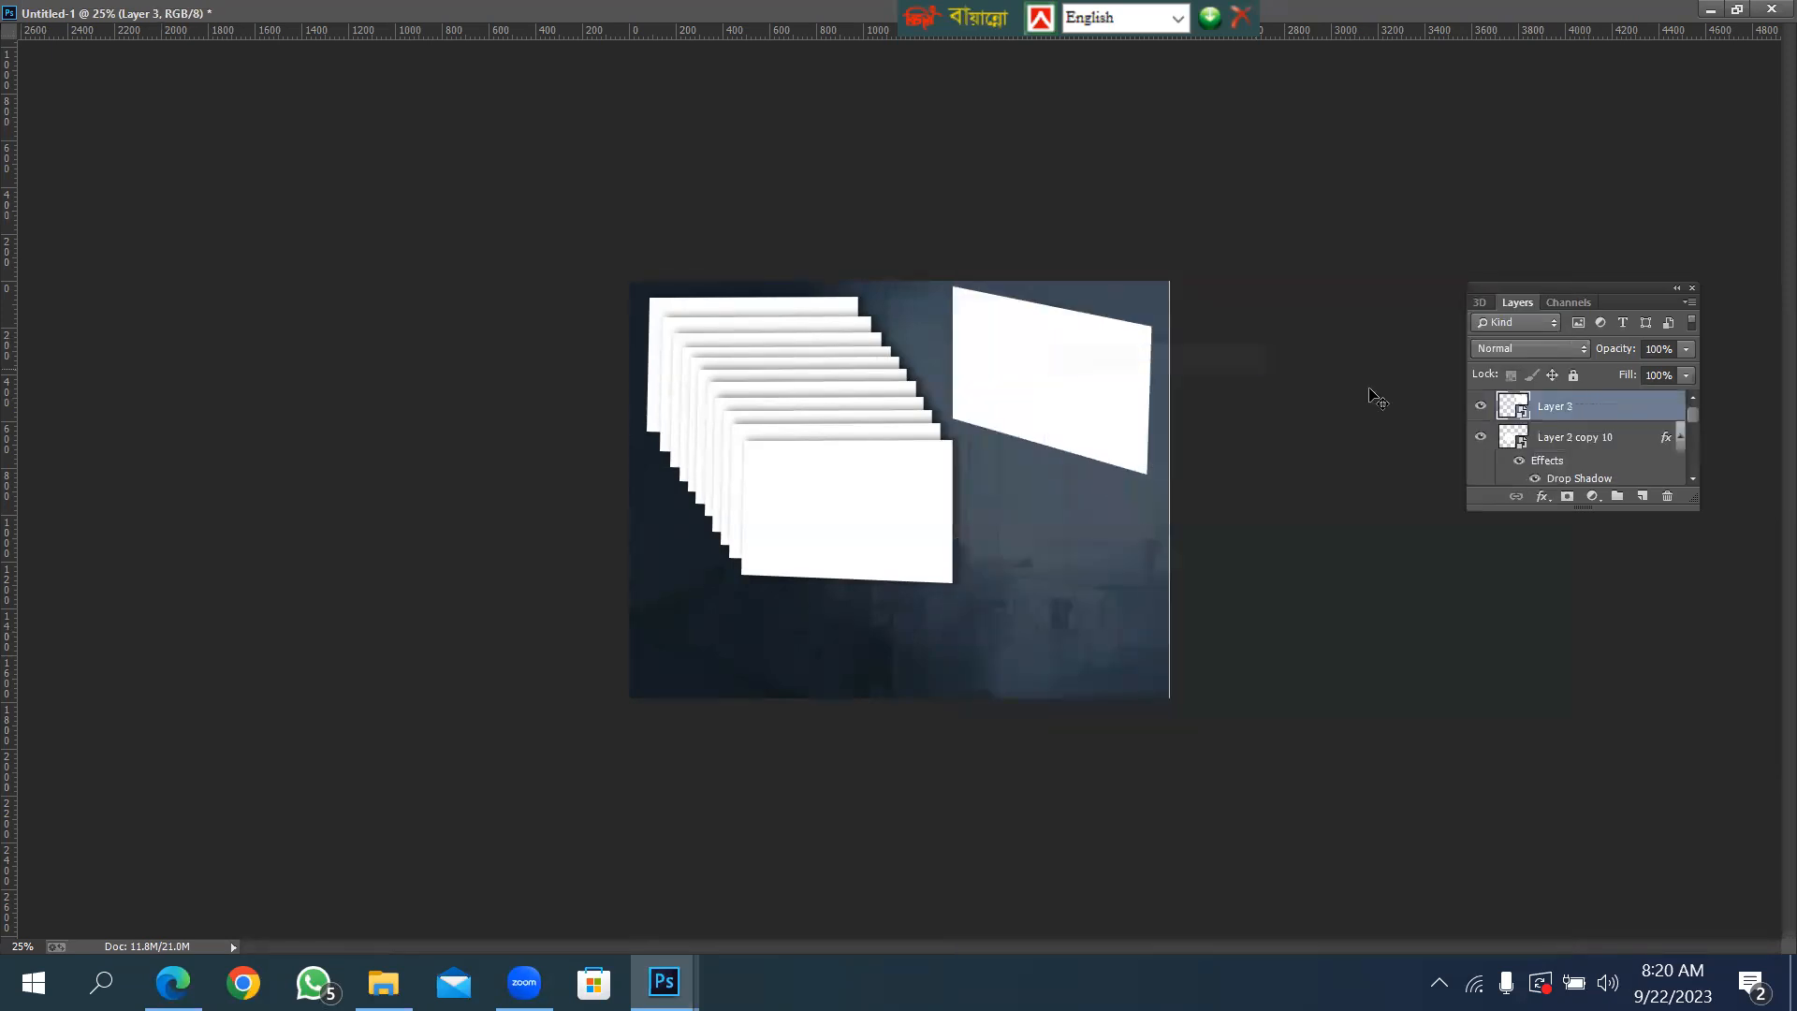
{"action": "right_click", "coordinate": [1581, 418]}
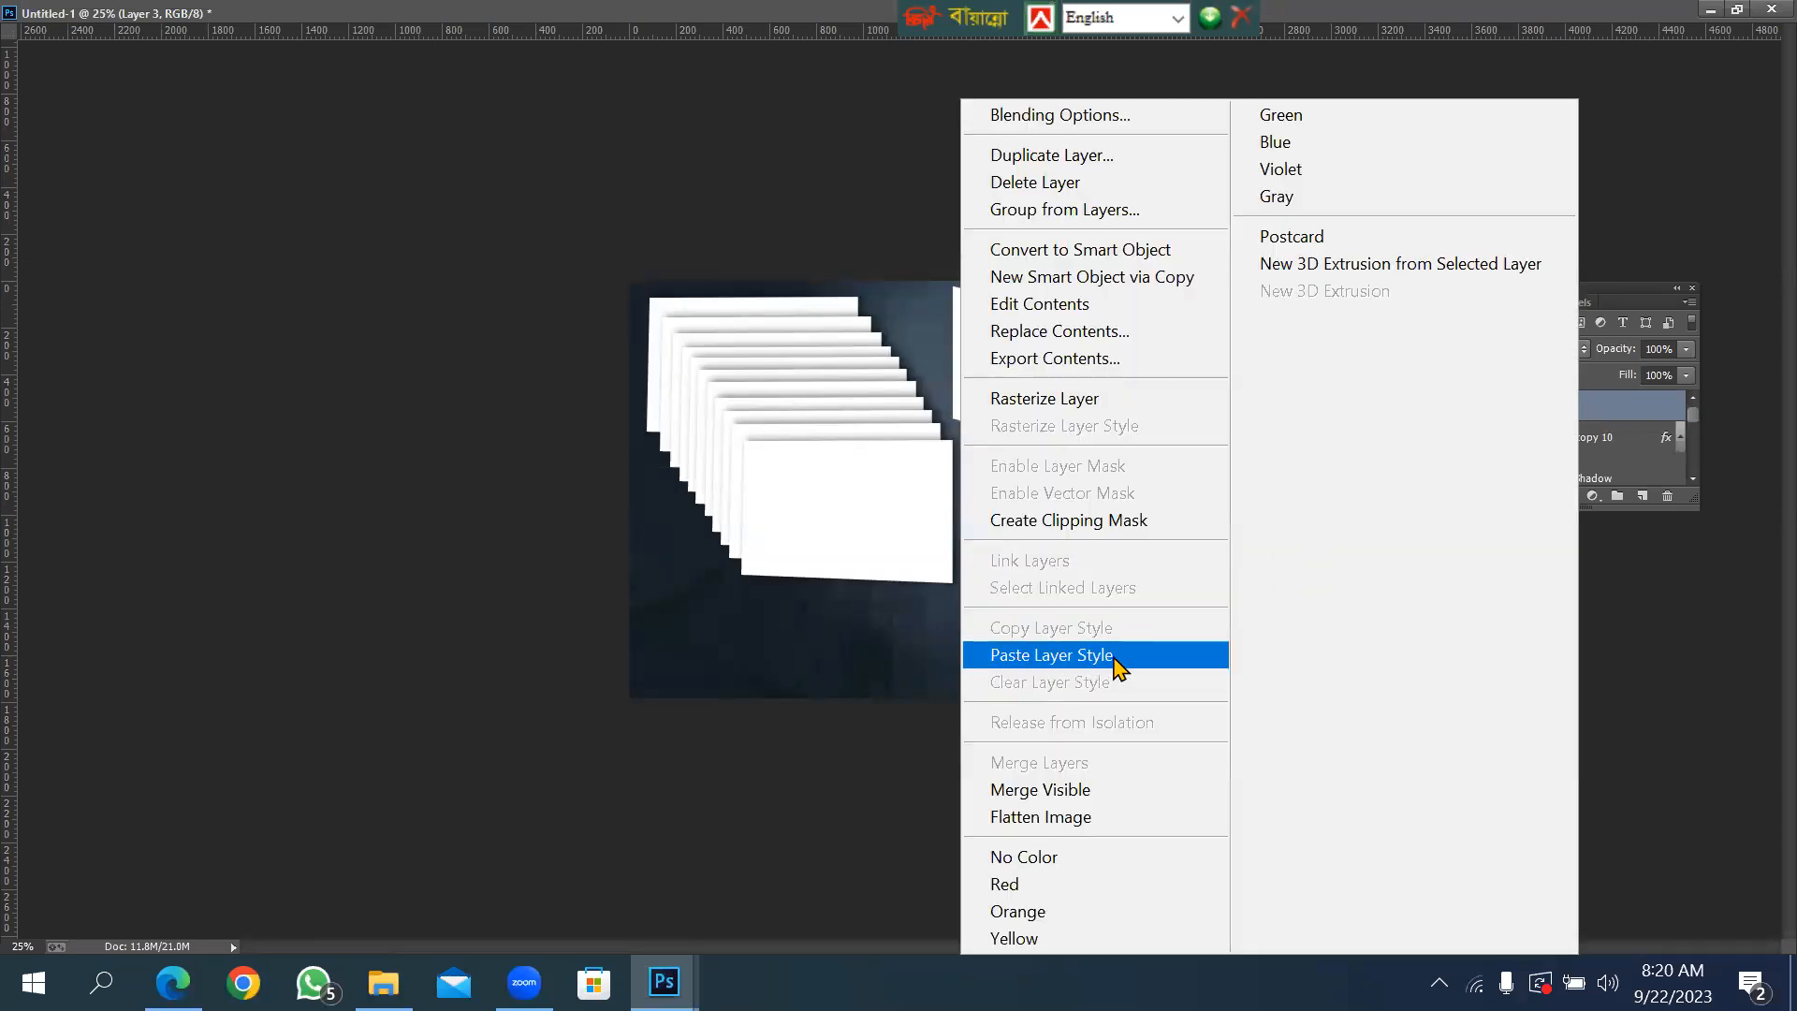
{"action": "left_click", "coordinate": [1117, 657]}
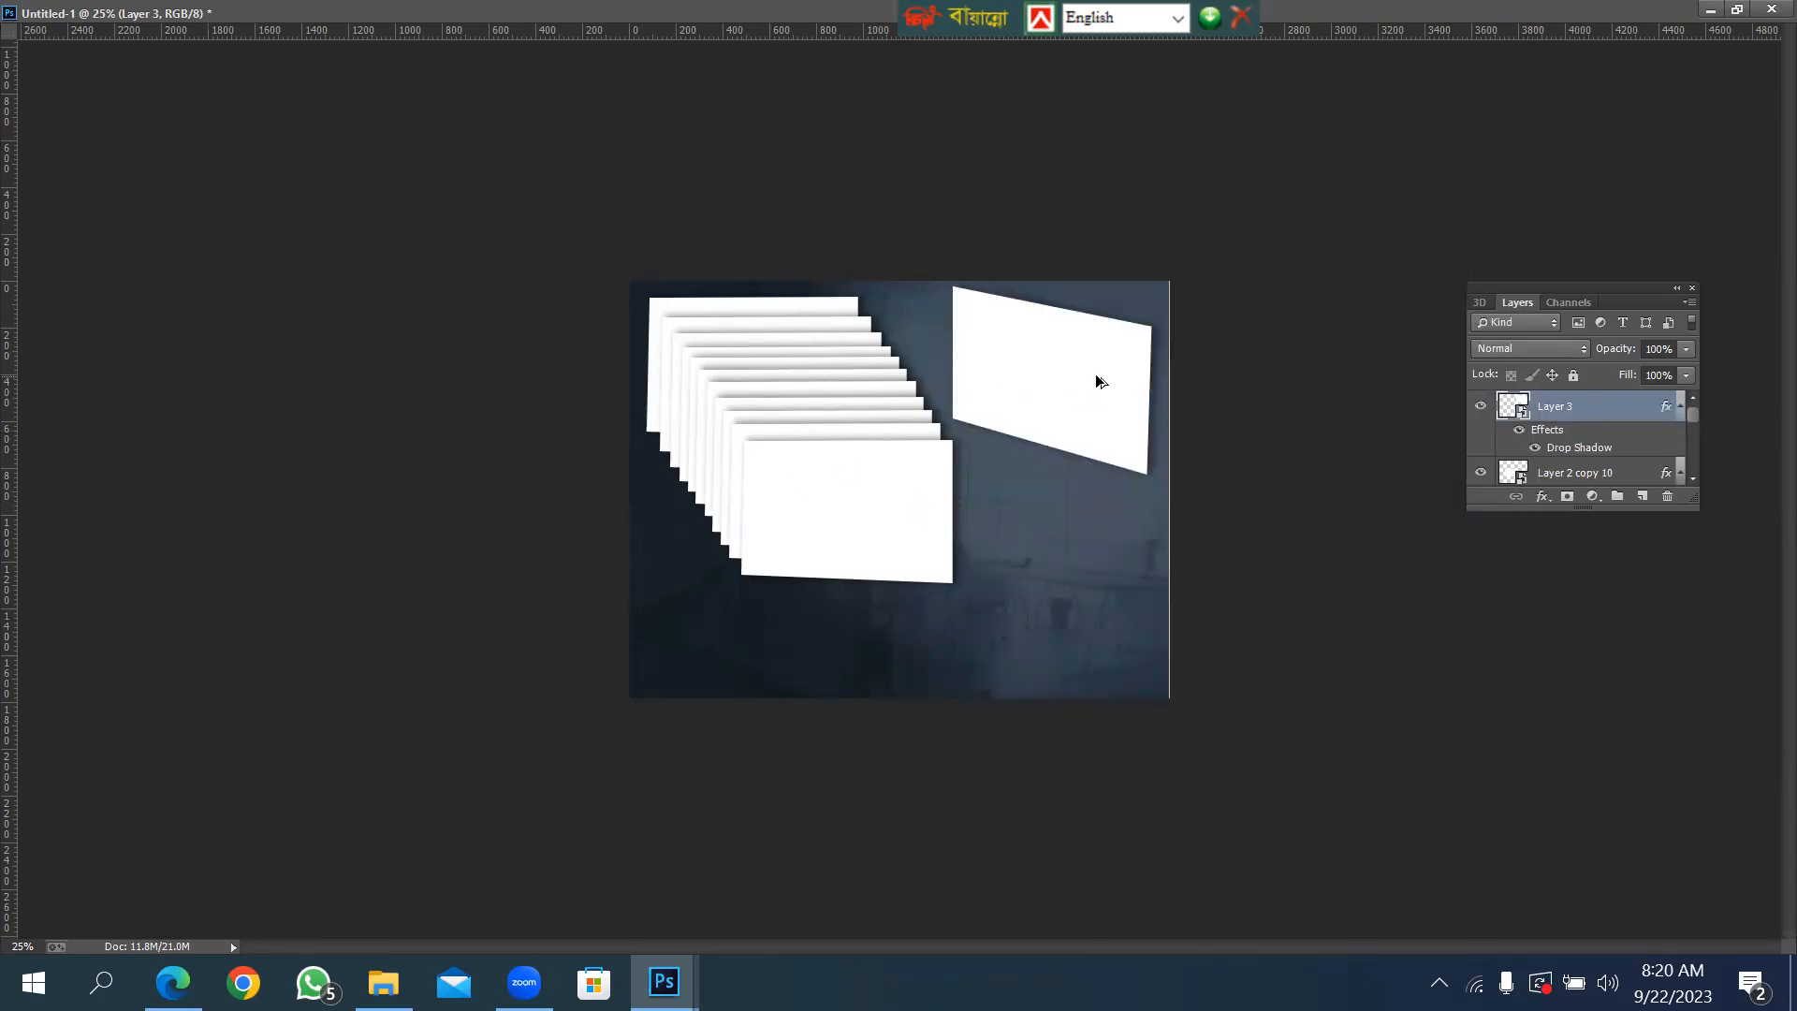
{"action": "left_click_drag", "start_coordinate": [1099, 381], "coordinate": [1084, 390]}
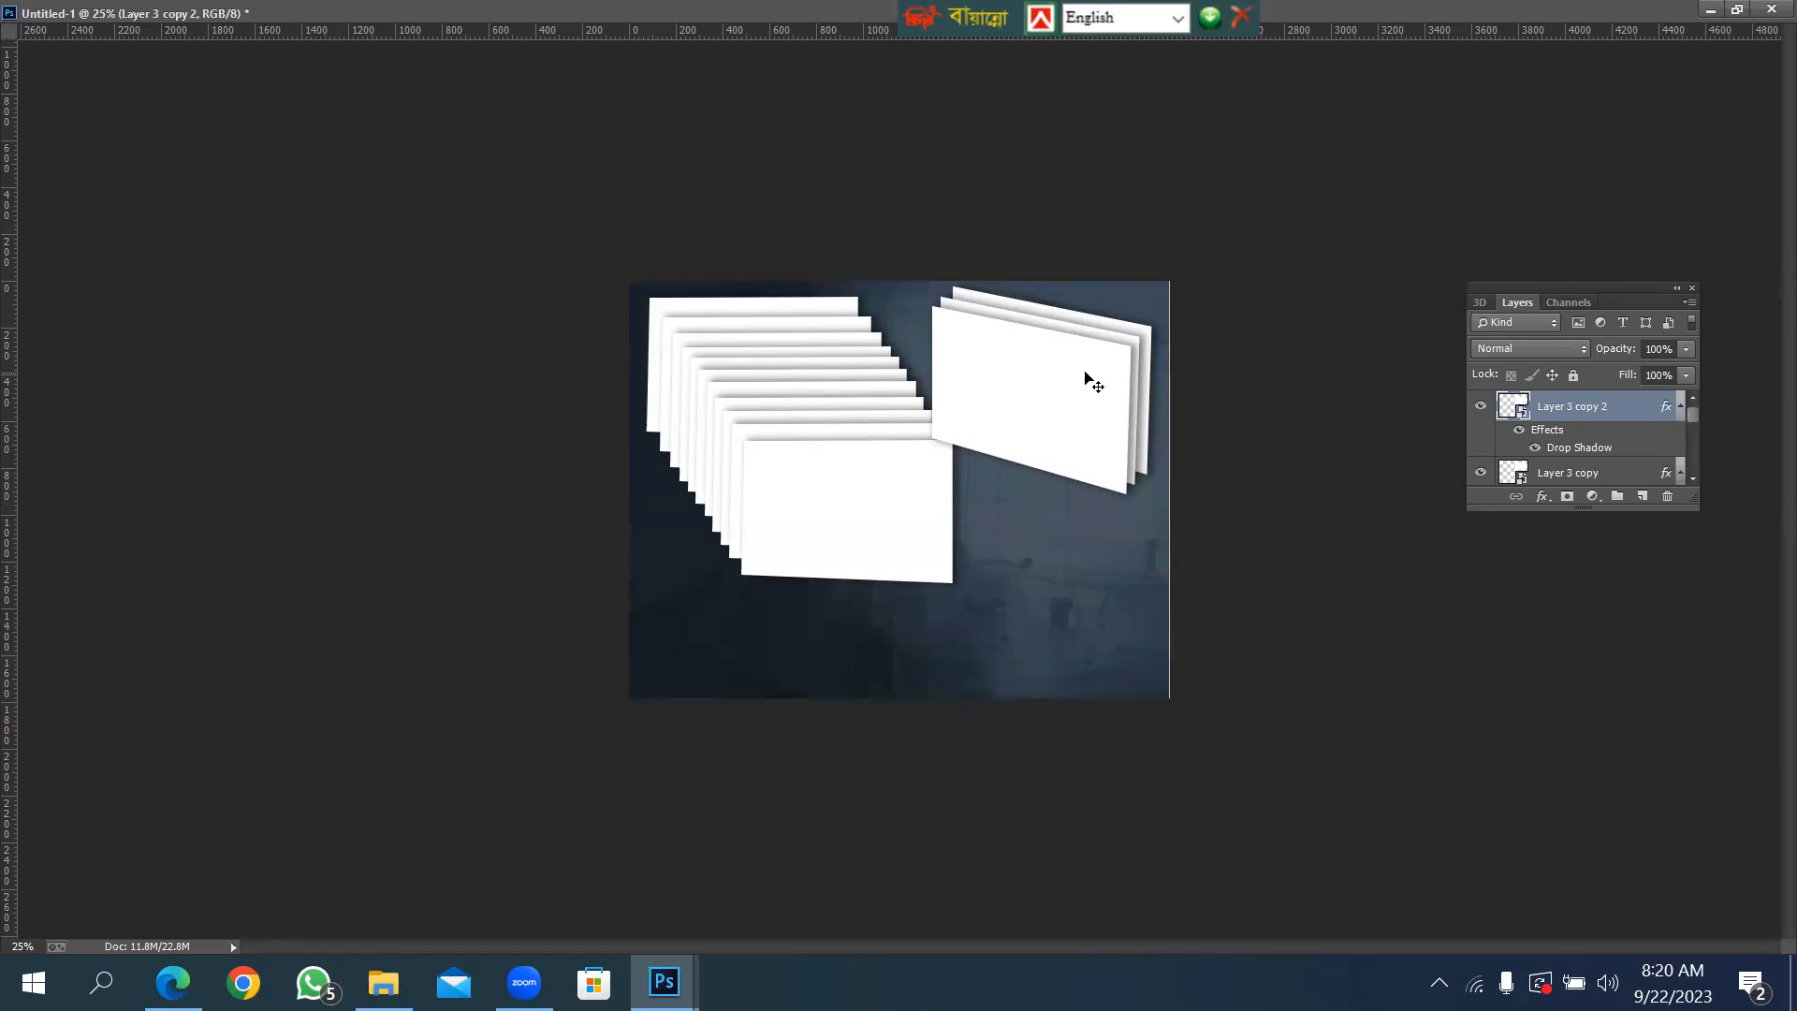
{"action": "key", "text": "ctrl+alt+z"}
{"action": "key", "text": "ctrl+alt+z"}
Rotate the Layer 3 card counterclockwise until its top edge is nearly level, reposition it, and duplicate it four times cascading toward the lower left.
{"action": "key", "text": "ctrl+t"}
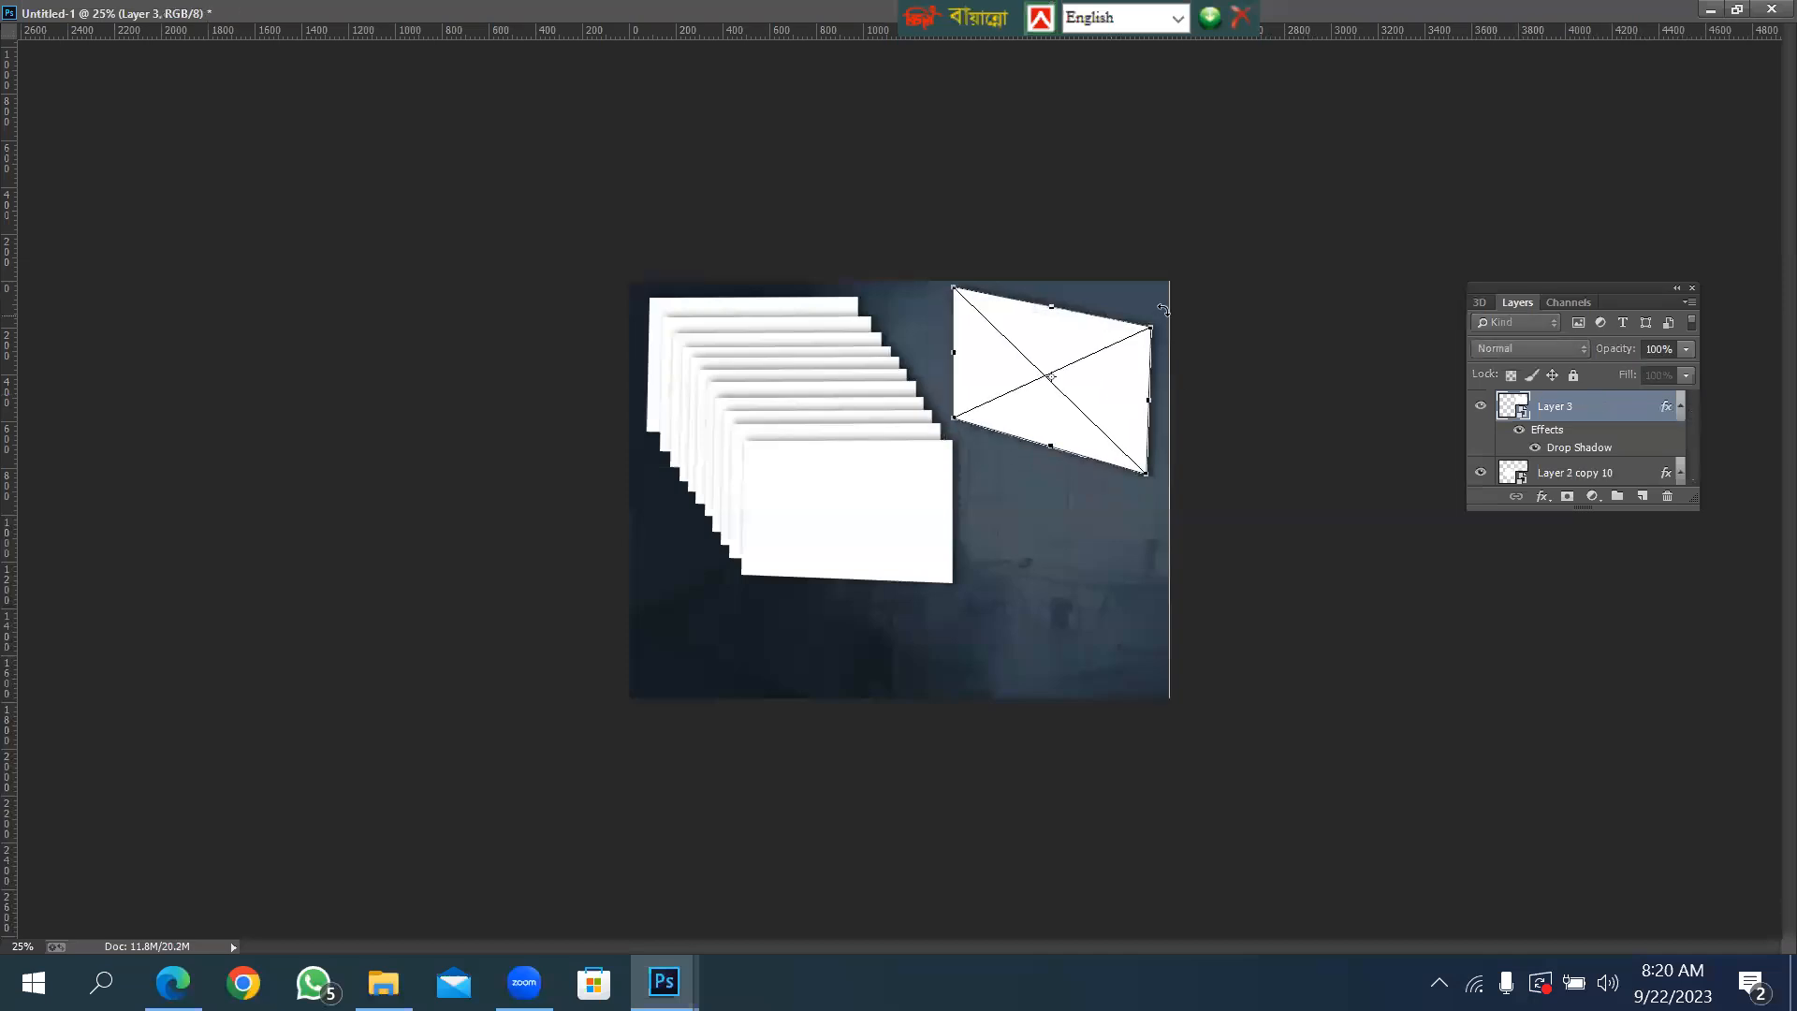
{"action": "left_click_drag", "start_coordinate": [1163, 300], "coordinate": [1142, 272]}
{"action": "key", "text": "Return"}
{"action": "left_click_drag", "start_coordinate": [1078, 370], "coordinate": [1083, 420]}
{"action": "left_click_drag", "start_coordinate": [1083, 419], "coordinate": [1055, 430]}
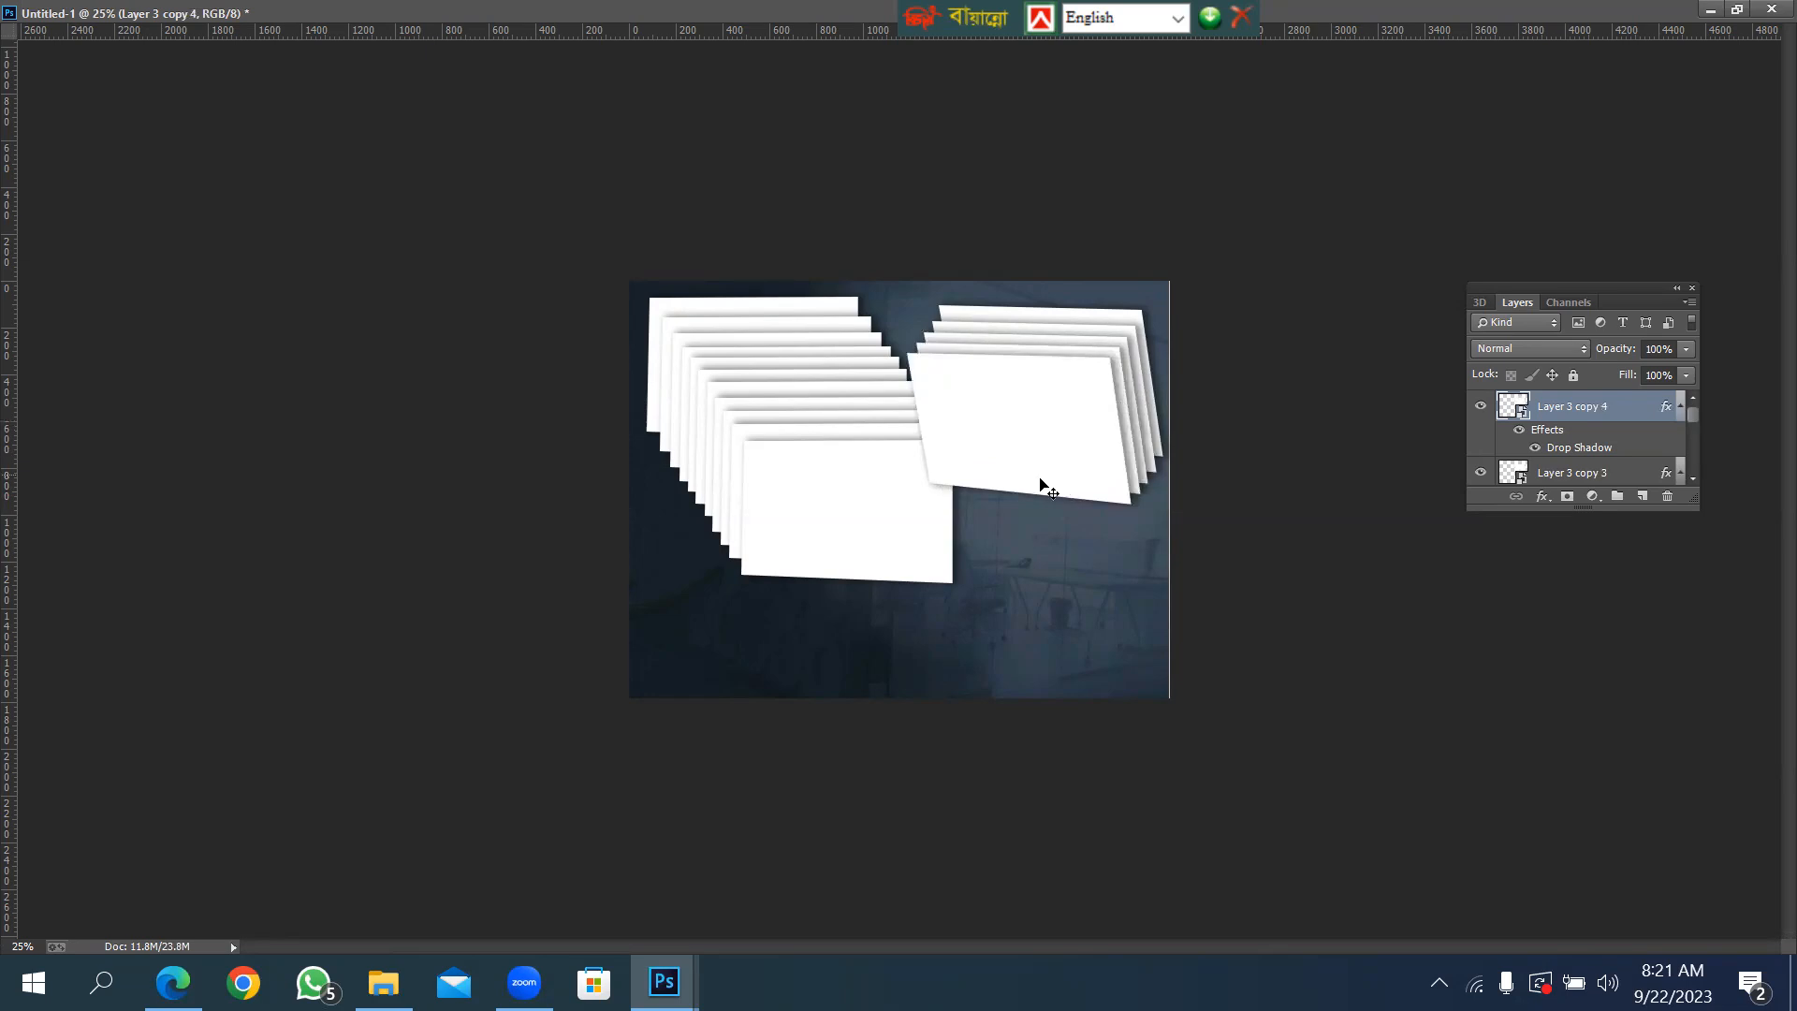
Open the red and black business card front image with the portrait, the JPG ending in (2), from the Downloads folder.
{"action": "left_click", "coordinate": [1738, 10]}
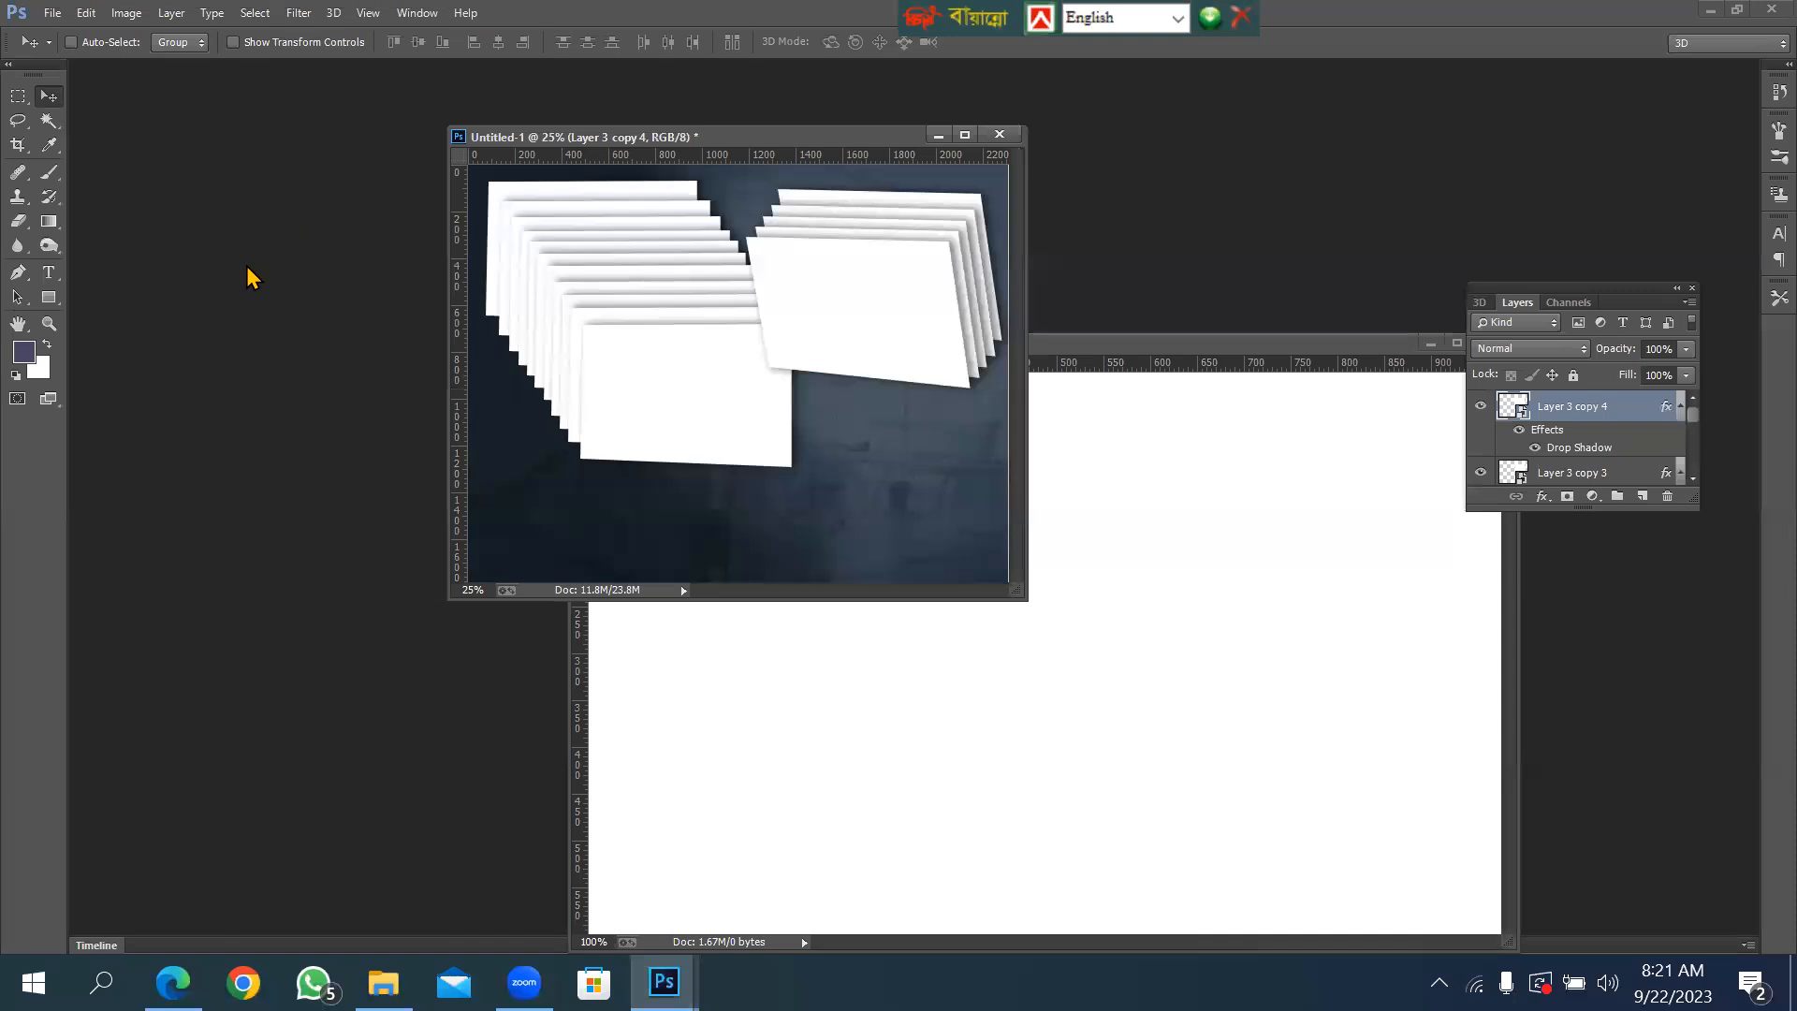
{"action": "double_click", "coordinate": [251, 276]}
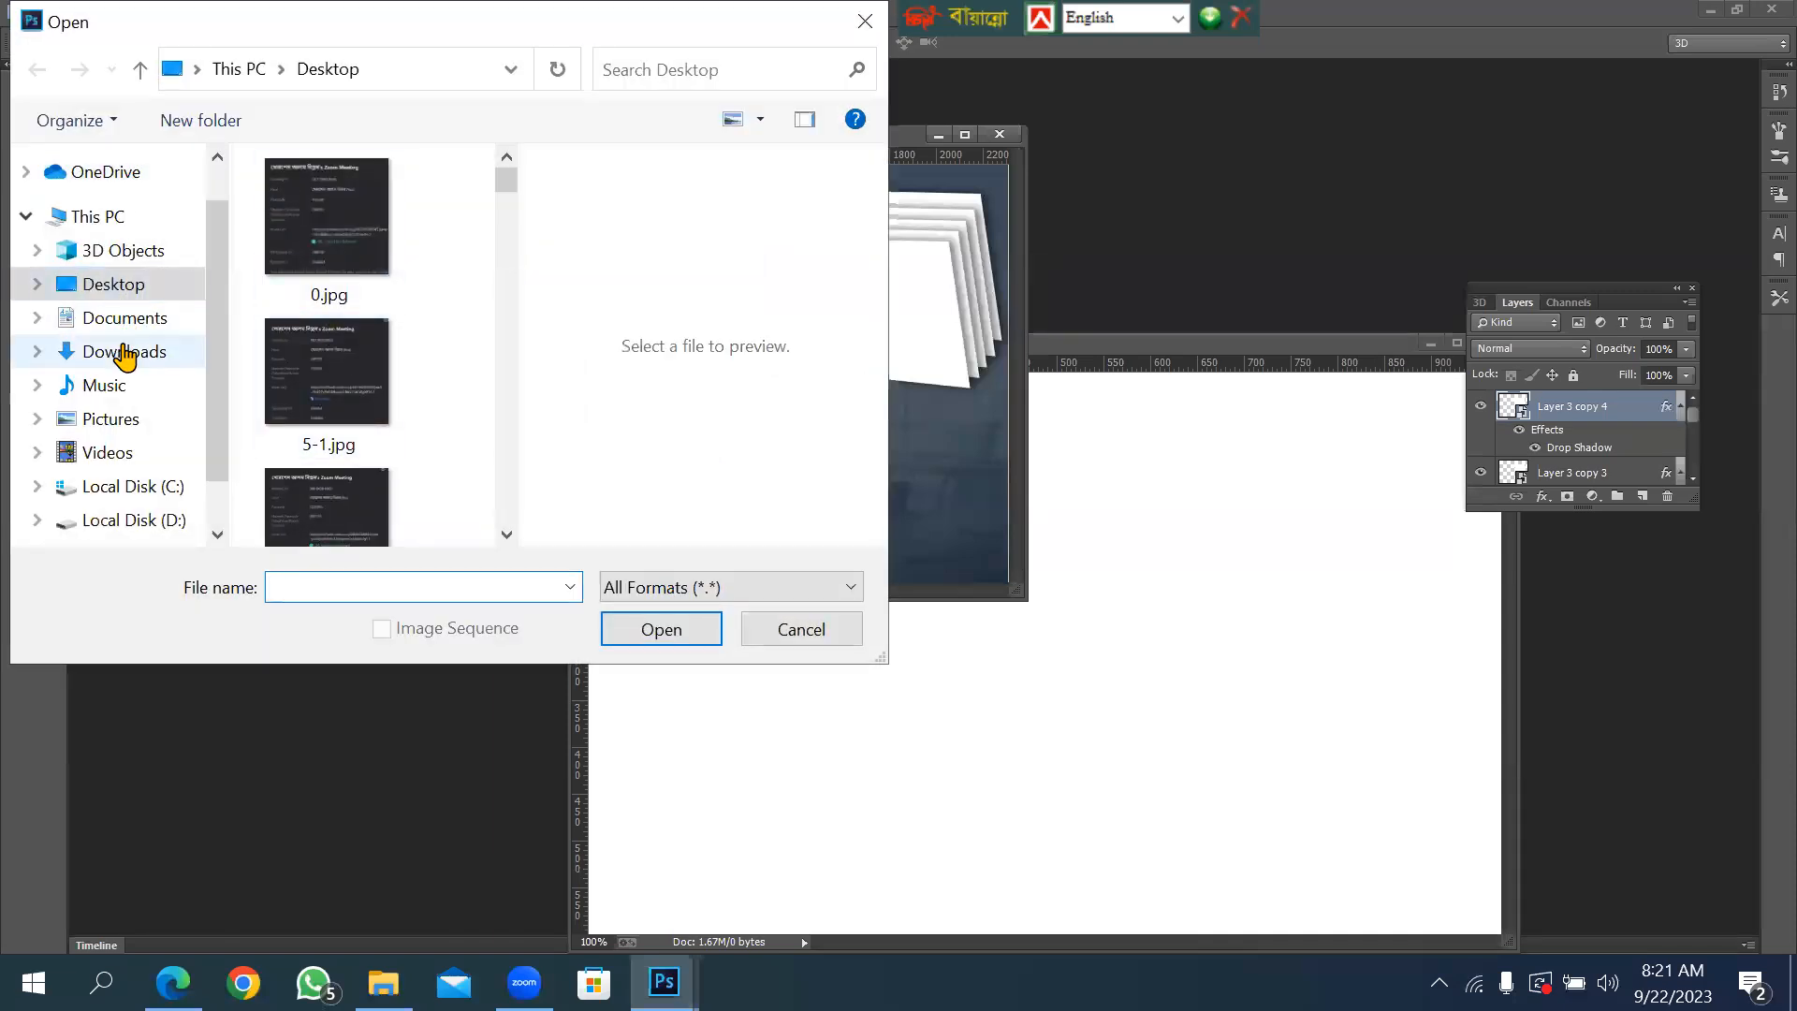
{"action": "left_click", "coordinate": [124, 356]}
{"action": "left_click_drag", "start_coordinate": [506, 228], "coordinate": [506, 463]}
{"action": "double_click", "coordinate": [411, 258]}
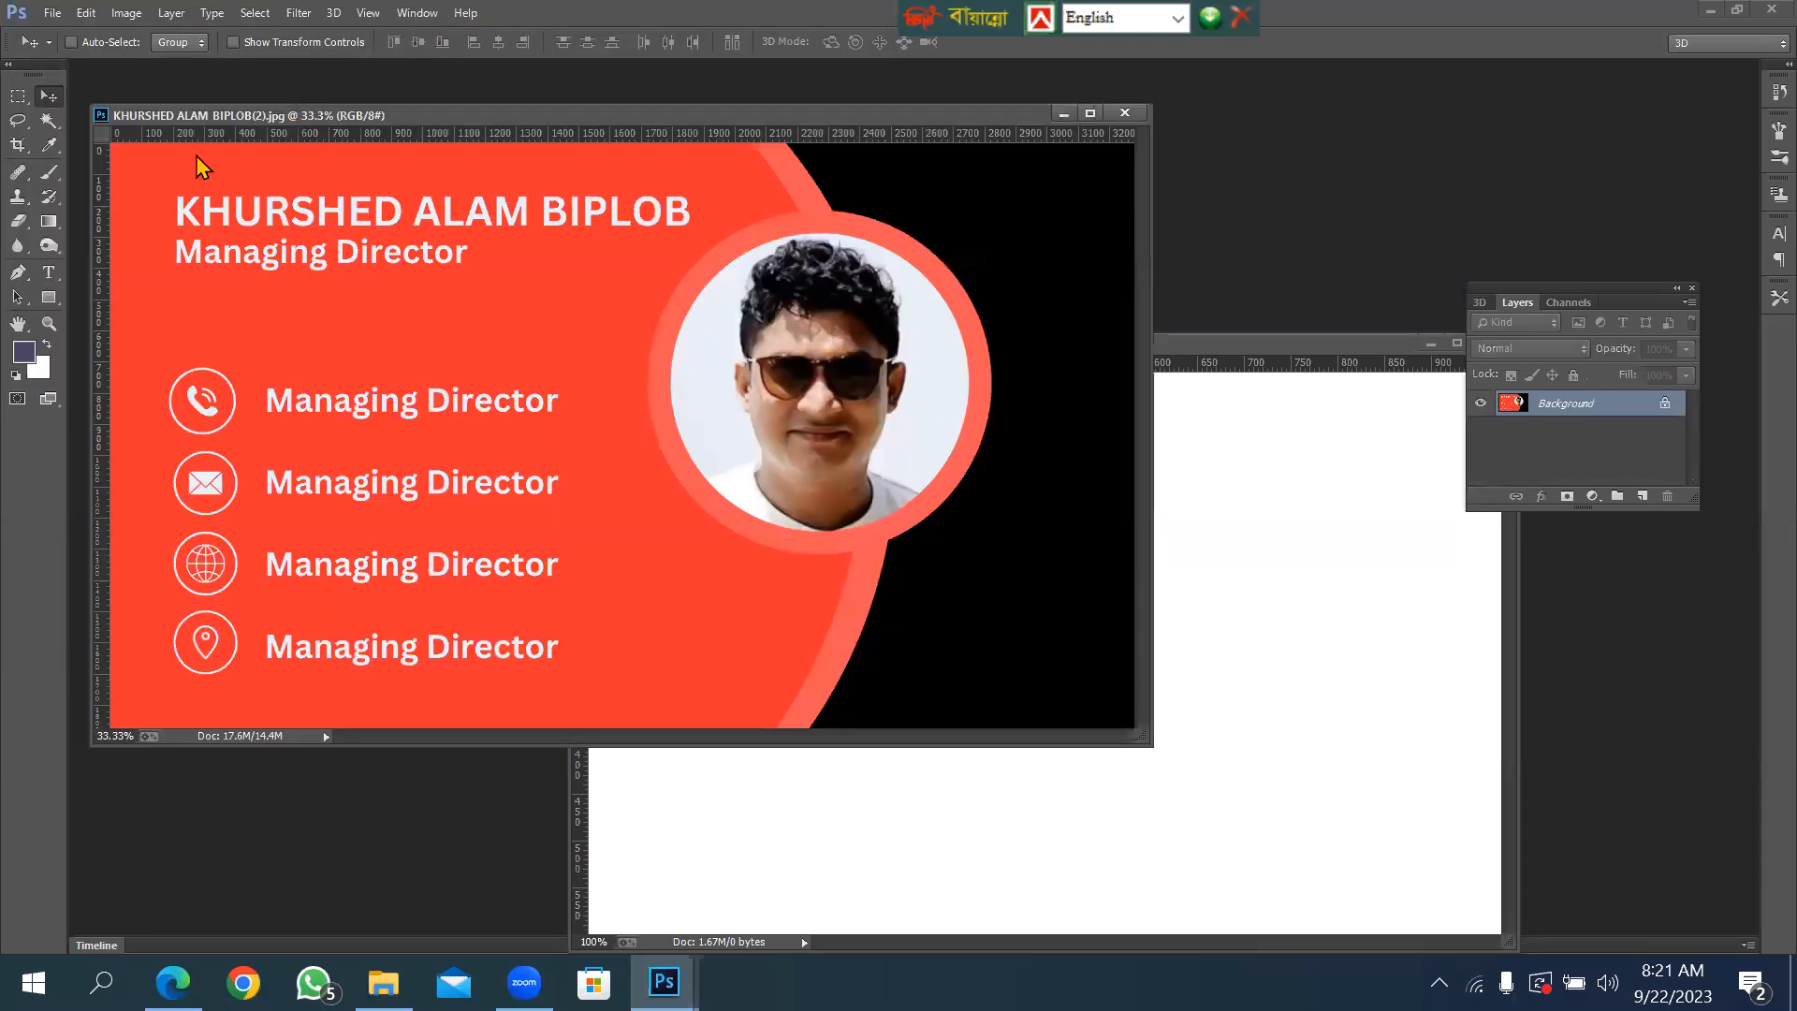
Close the blank Untitled-2 document without saving and move the card front image window clear of the mockup.
{"action": "left_click_drag", "start_coordinate": [290, 115], "coordinate": [197, 156]}
{"action": "left_click_drag", "start_coordinate": [1275, 346], "coordinate": [980, 286]}
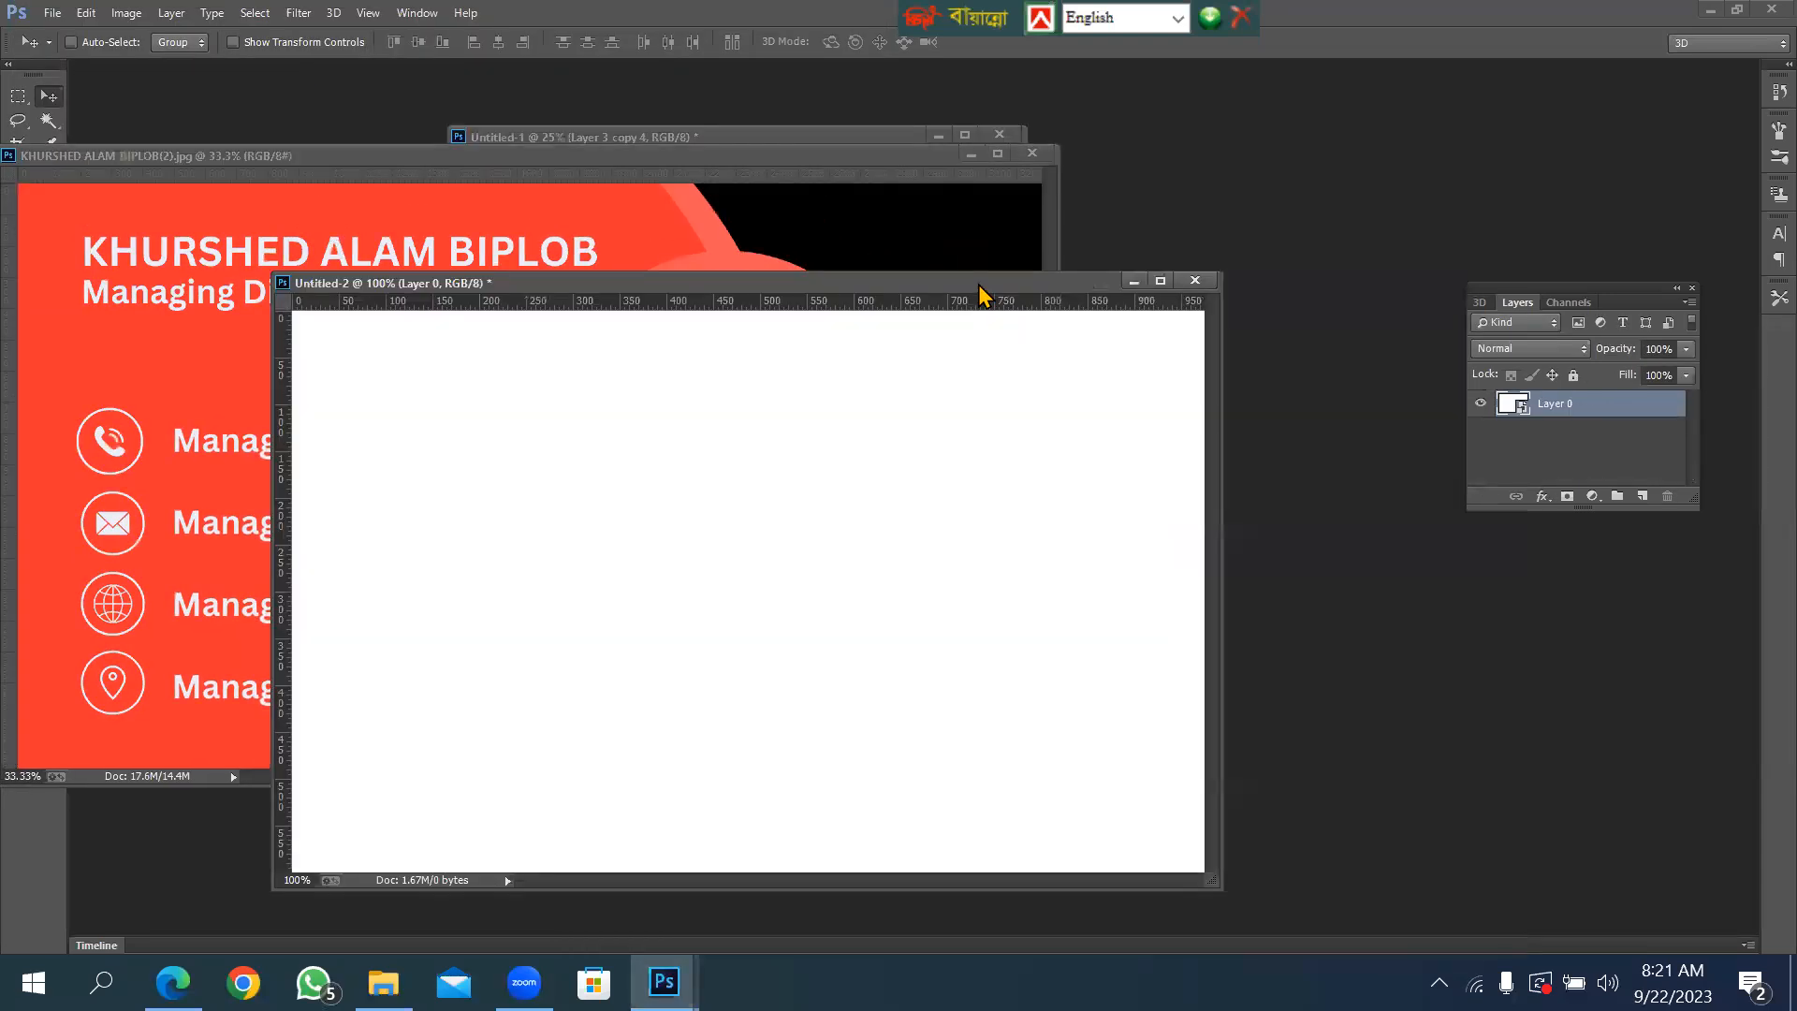
{"action": "left_click", "coordinate": [1195, 280]}
{"action": "left_click", "coordinate": [904, 371]}
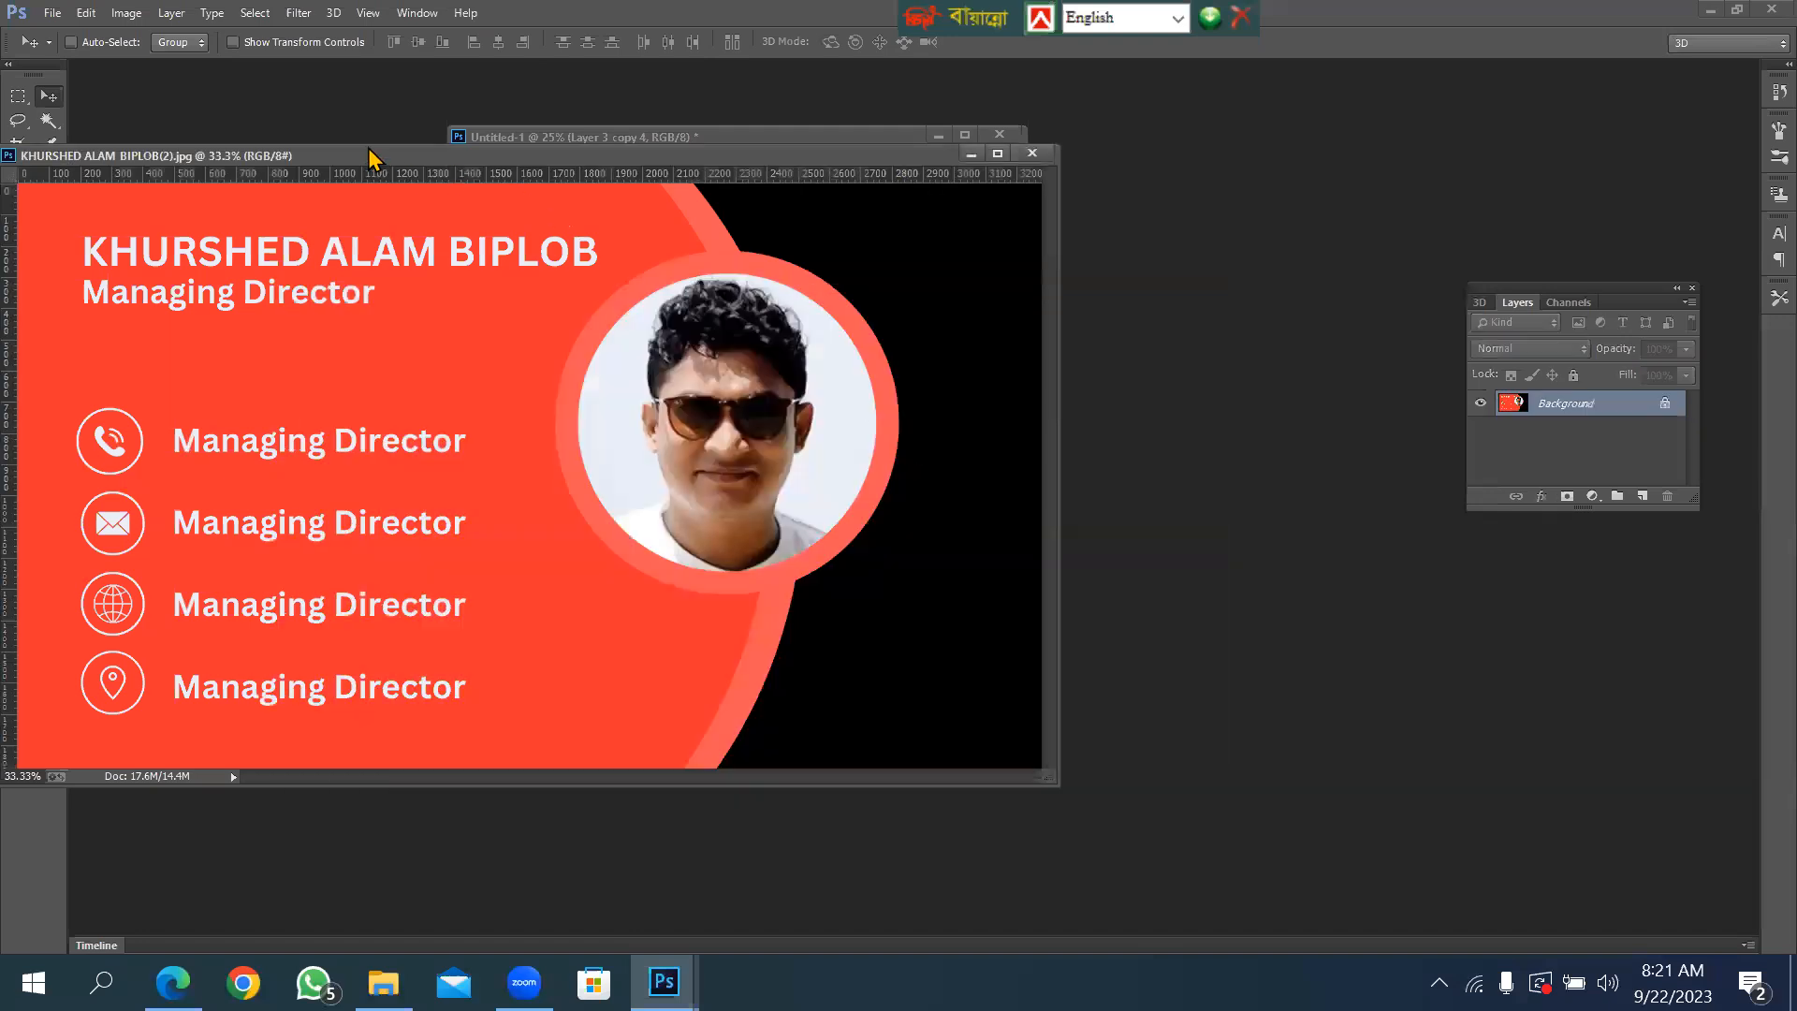
{"action": "left_click_drag", "start_coordinate": [346, 155], "coordinate": [930, 429]}
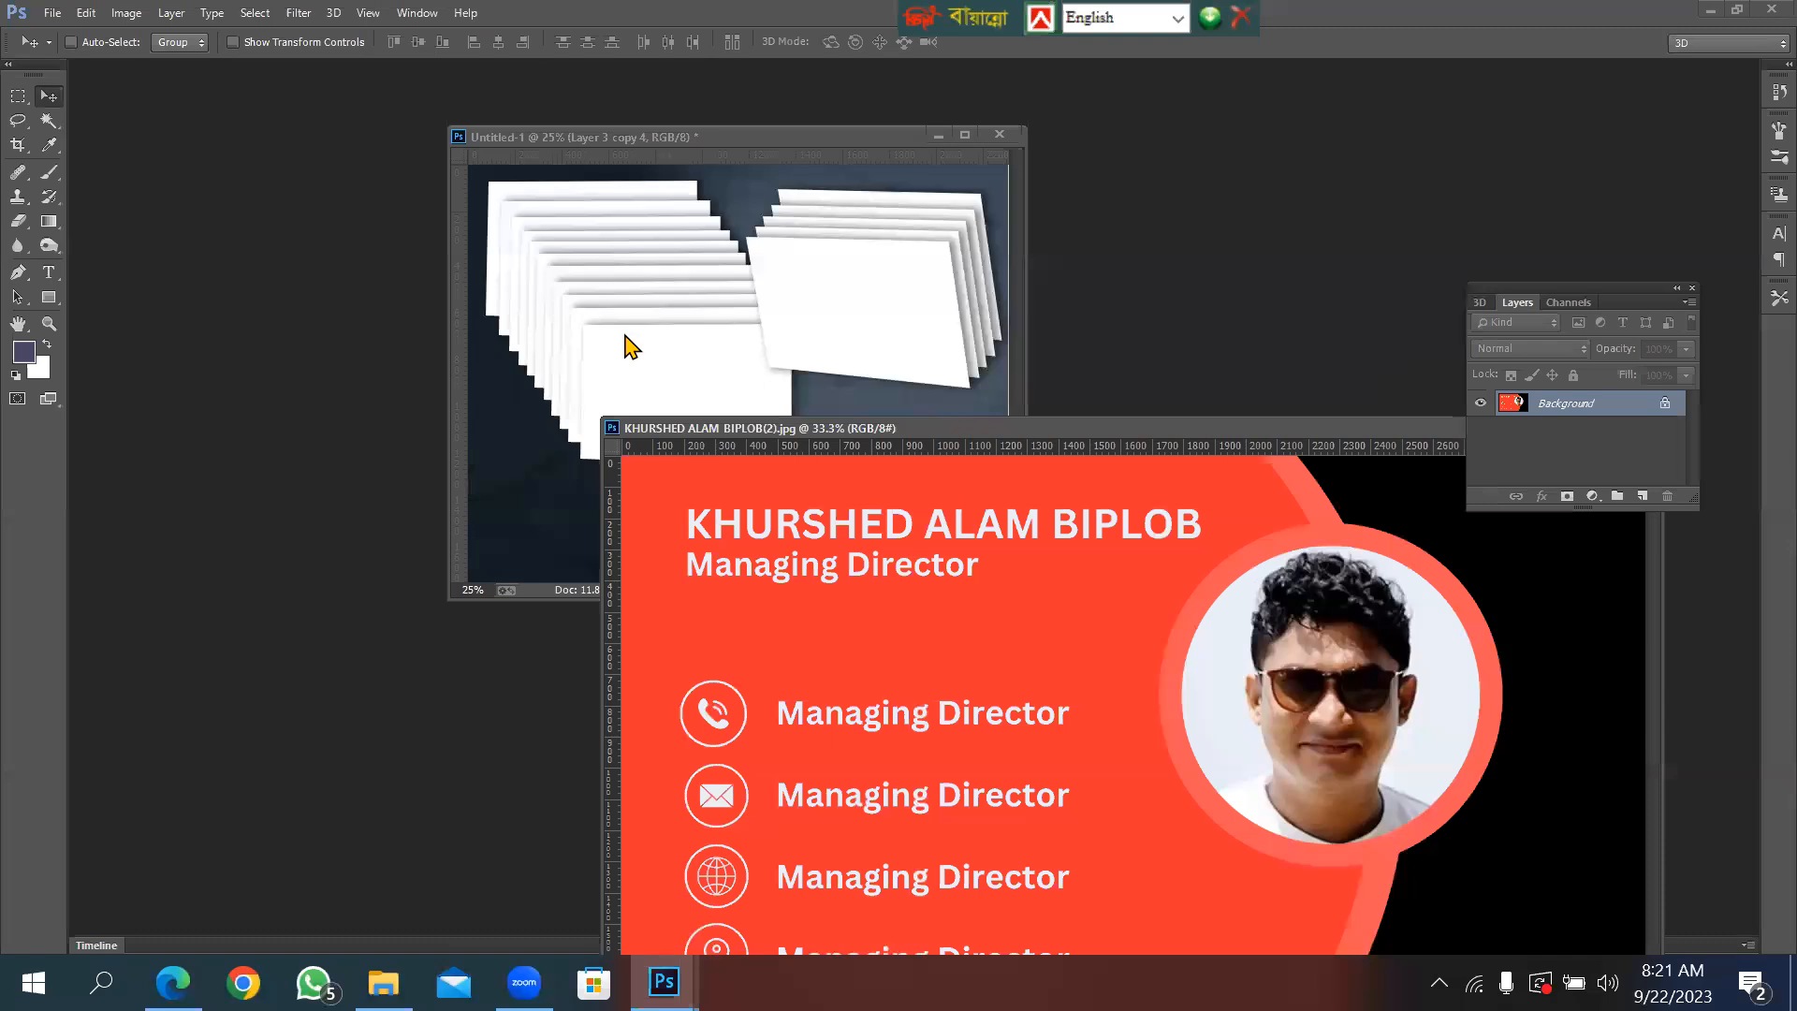
Select the front card of the larger cascade, Layer 2 copy 10, in the Untitled-1 mockup.
{"action": "right_click", "coordinate": [621, 383]}
{"action": "left_click", "coordinate": [659, 403]}
{"action": "right_click", "coordinate": [637, 374]}
{"action": "left_click", "coordinate": [644, 378]}
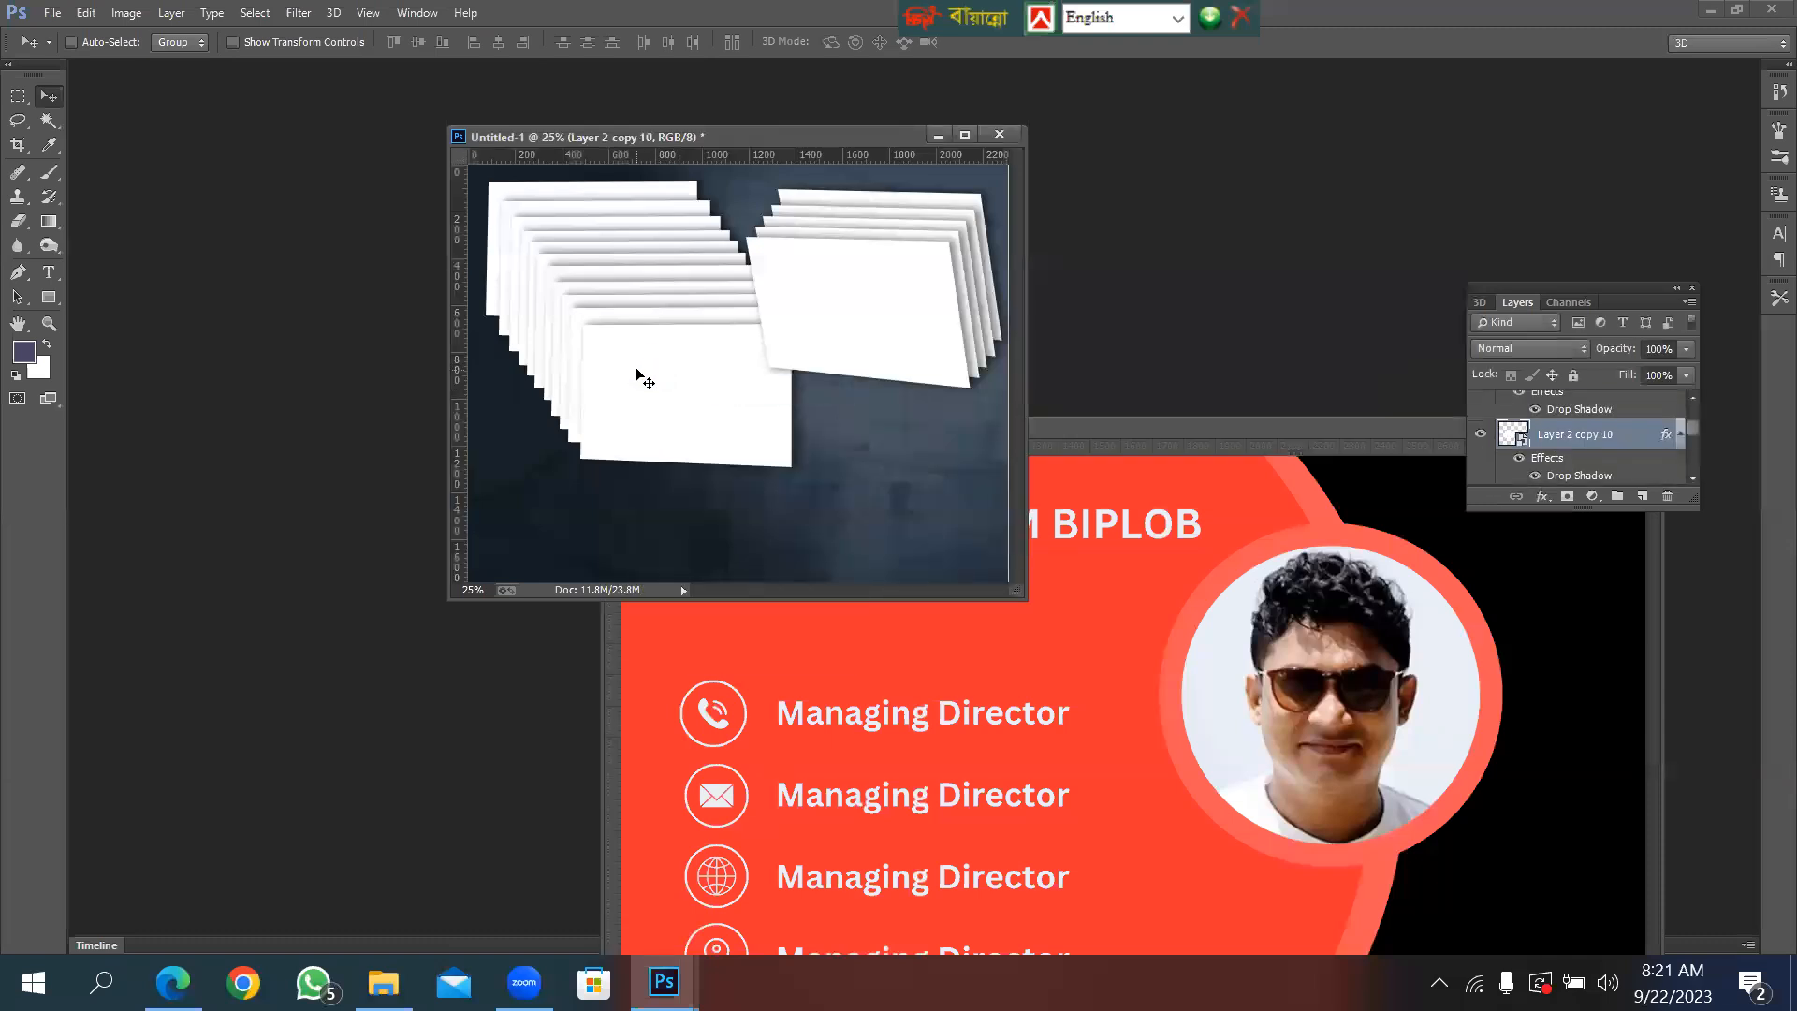
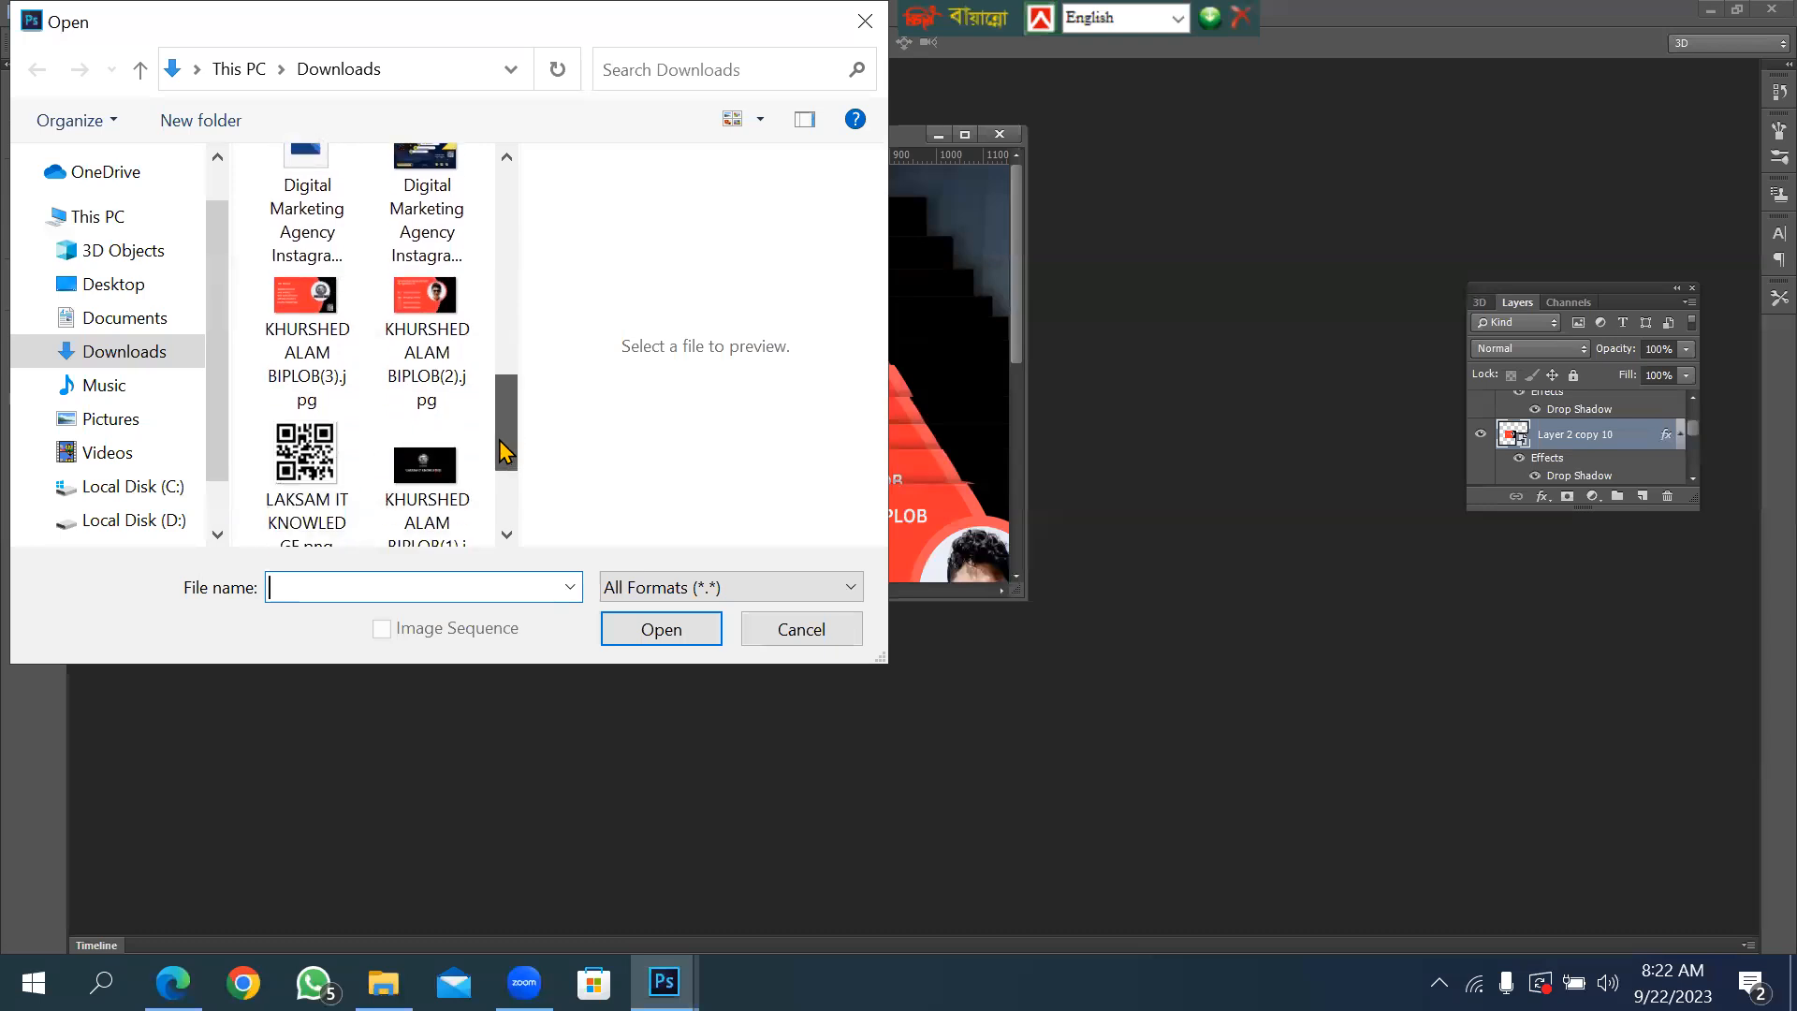
Open the services-side card image, the JPG ending in (3), from Downloads and bring the Untitled-1 mockup back to full view.
{"action": "double_click", "coordinate": [320, 298]}
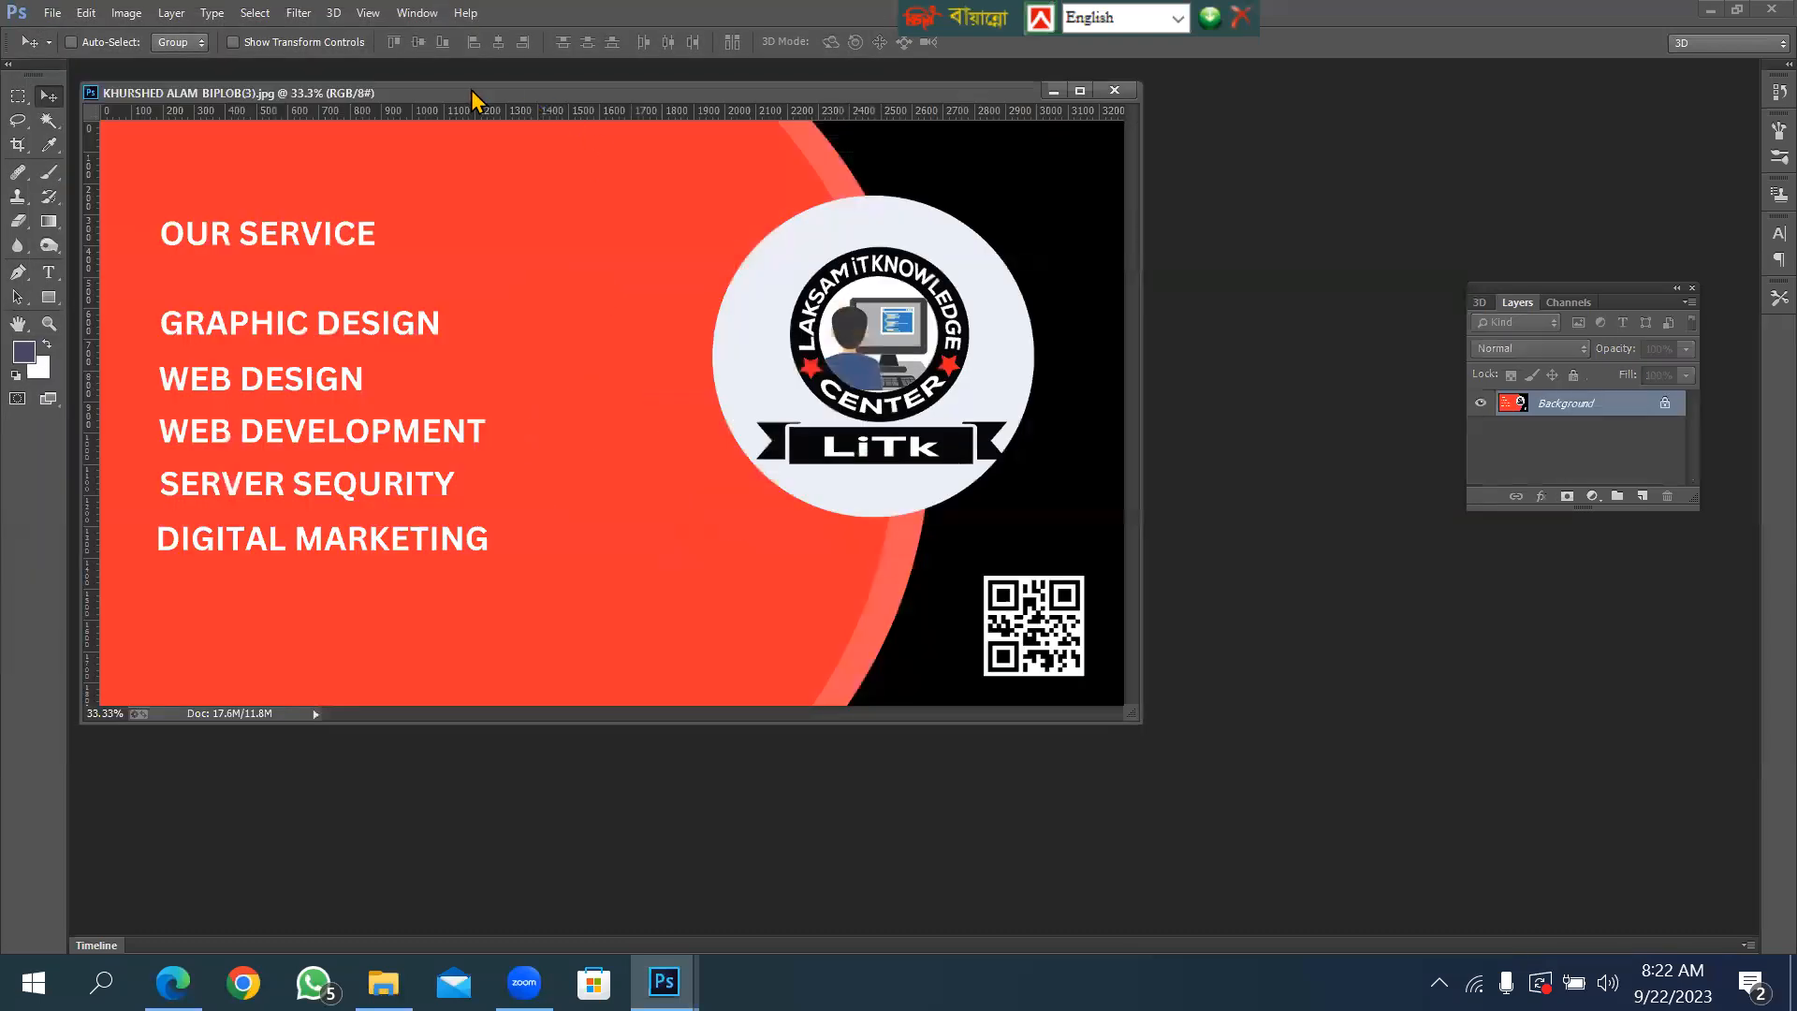
{"action": "left_click_drag", "start_coordinate": [391, 100], "coordinate": [1140, 318]}
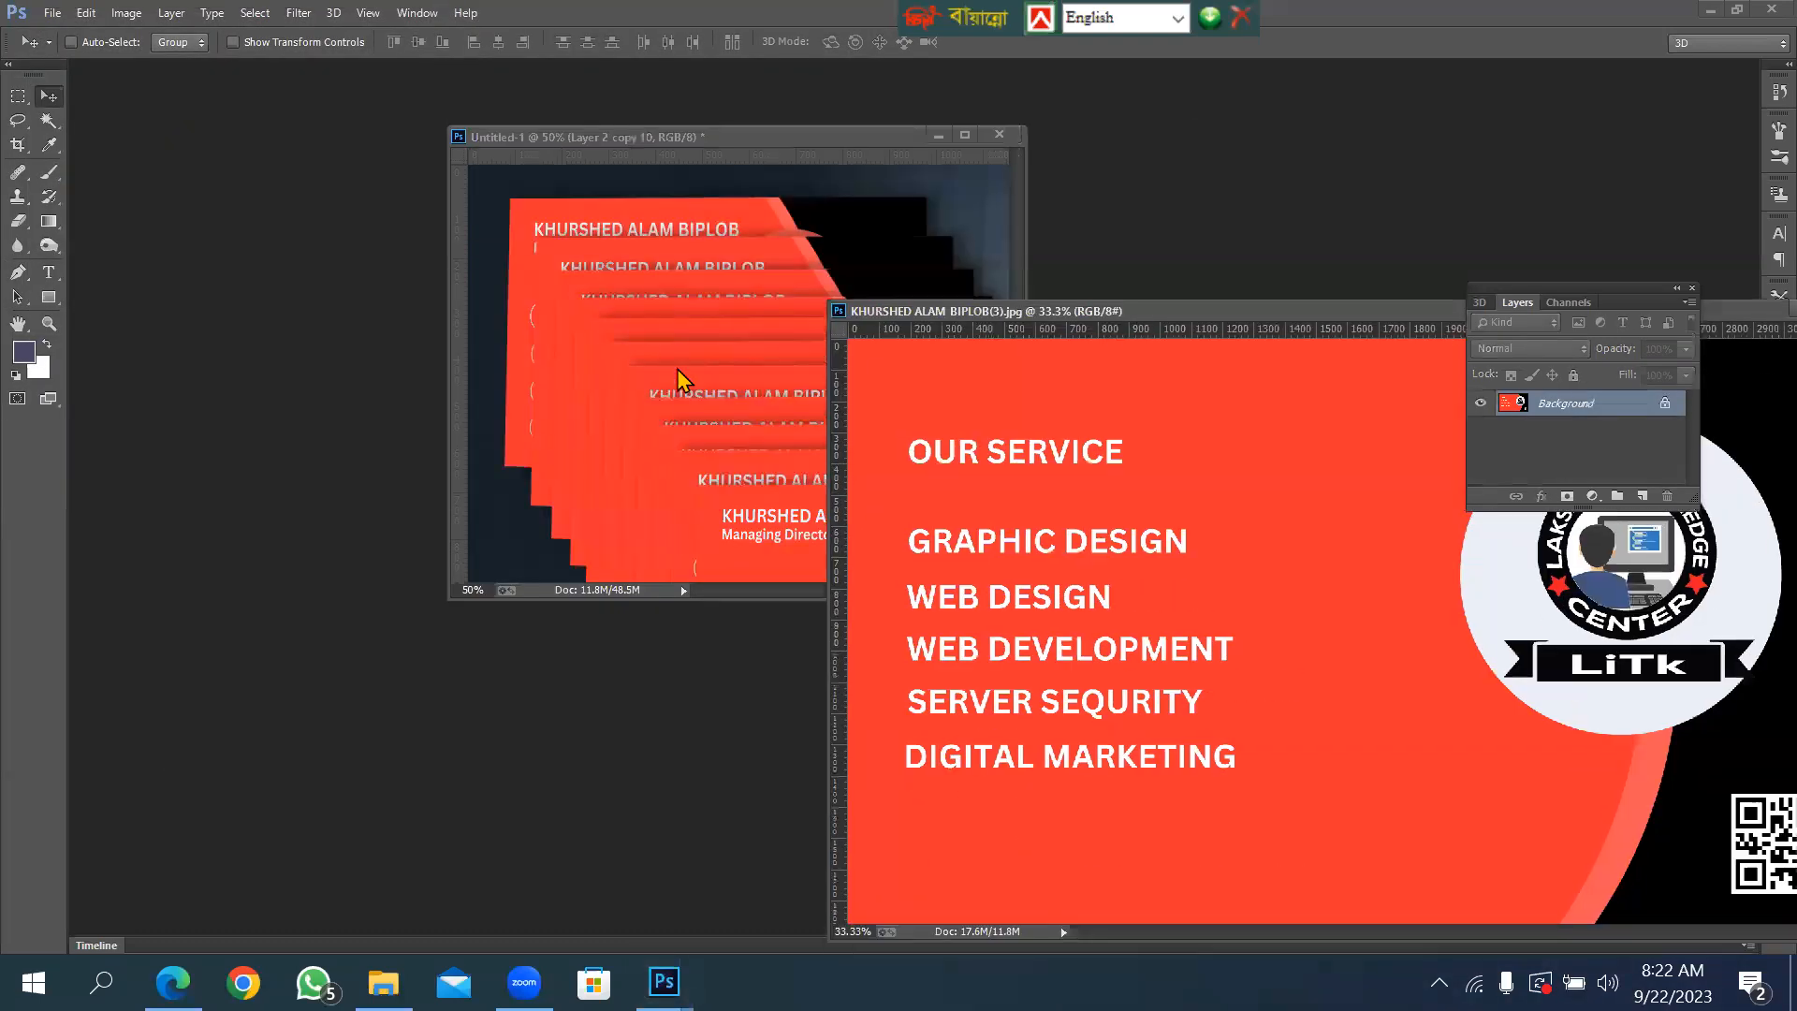
{"action": "left_click", "coordinate": [829, 253]}
{"action": "left_click", "coordinate": [965, 134]}
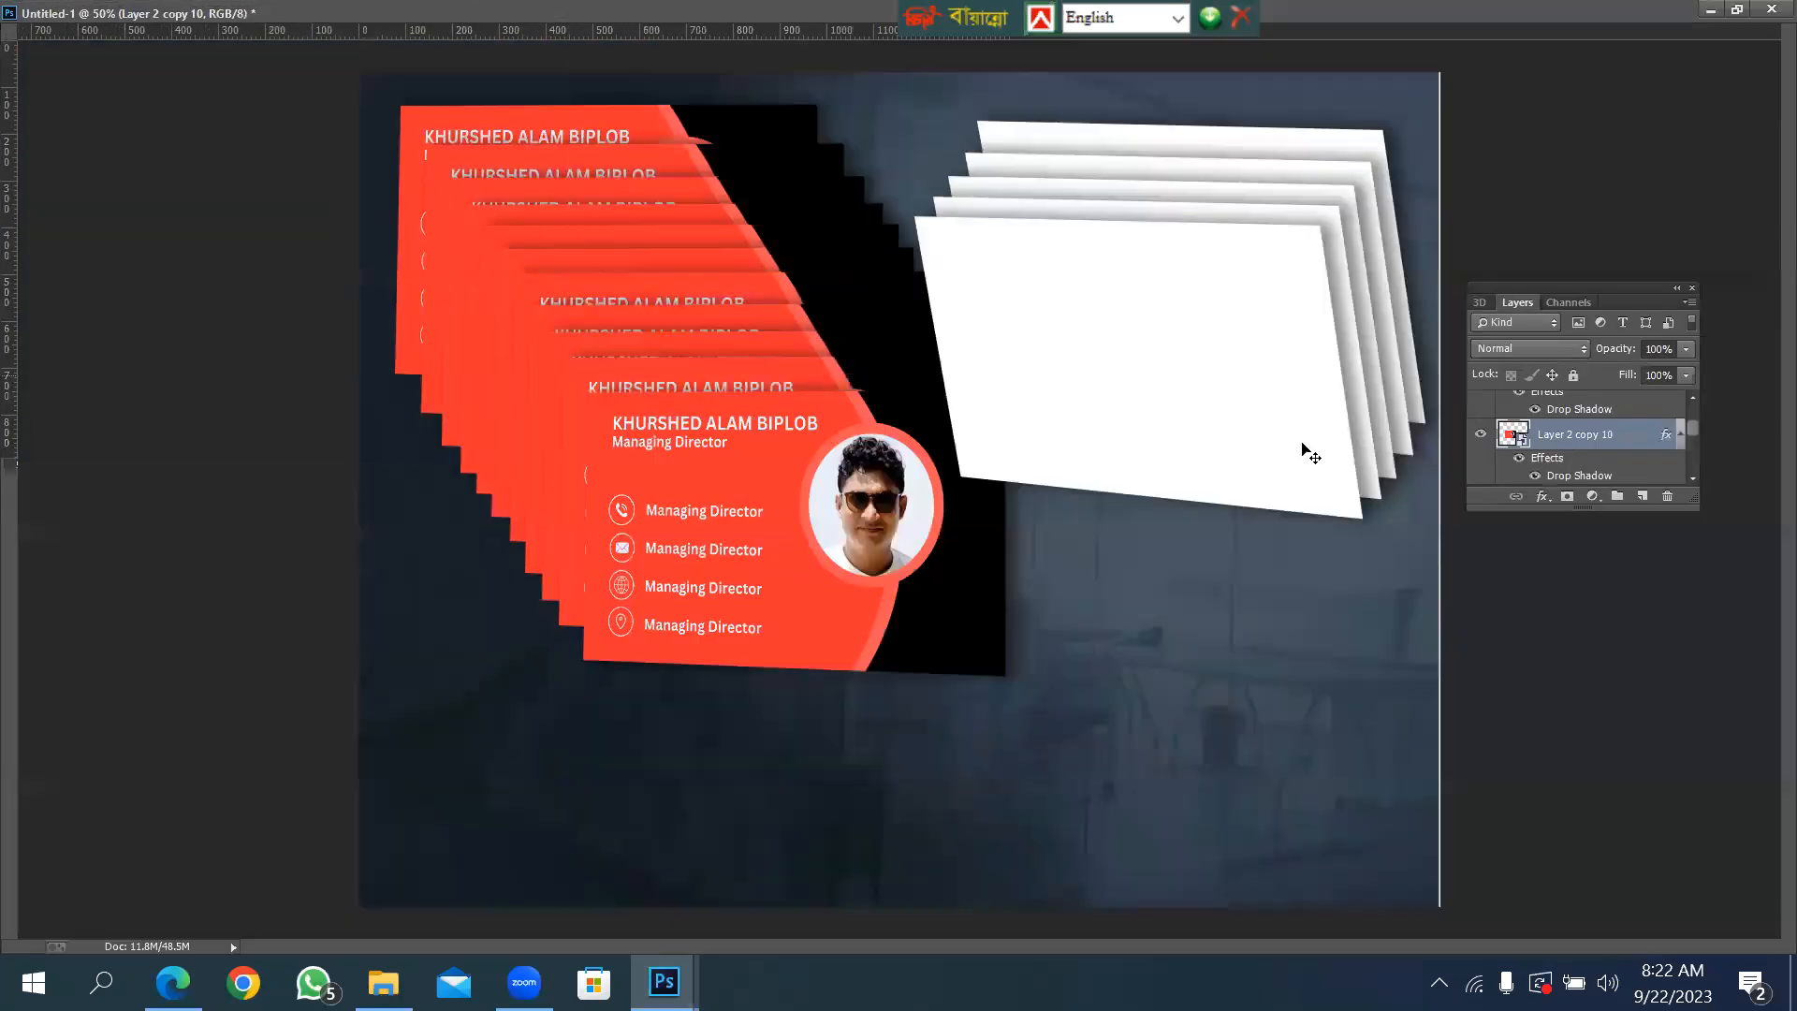
Select the front card of the white cascade, Layer 3 copy 4, and open its smart object contents for editing.
{"action": "right_click", "coordinate": [1136, 306]}
{"action": "left_click", "coordinate": [1198, 323]}
{"action": "right_click", "coordinate": [1097, 284]}
{"action": "left_click", "coordinate": [1170, 309]}
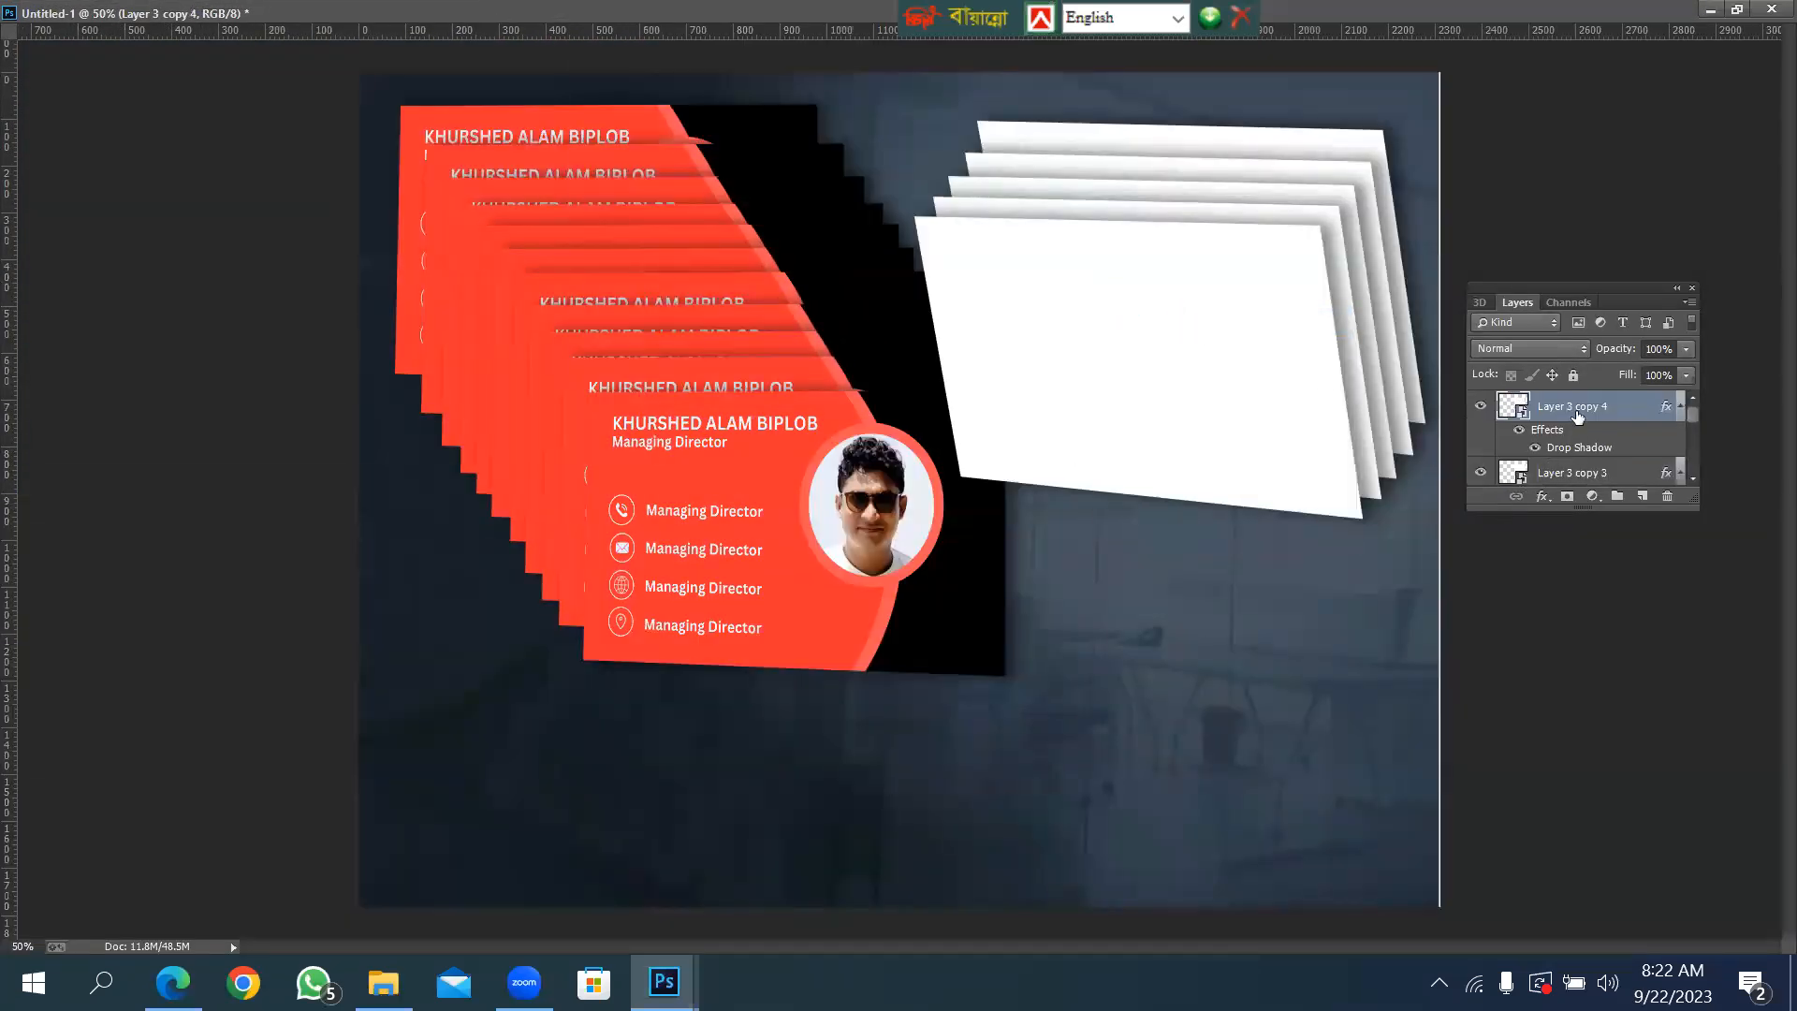
{"action": "double_click", "coordinate": [1524, 412]}
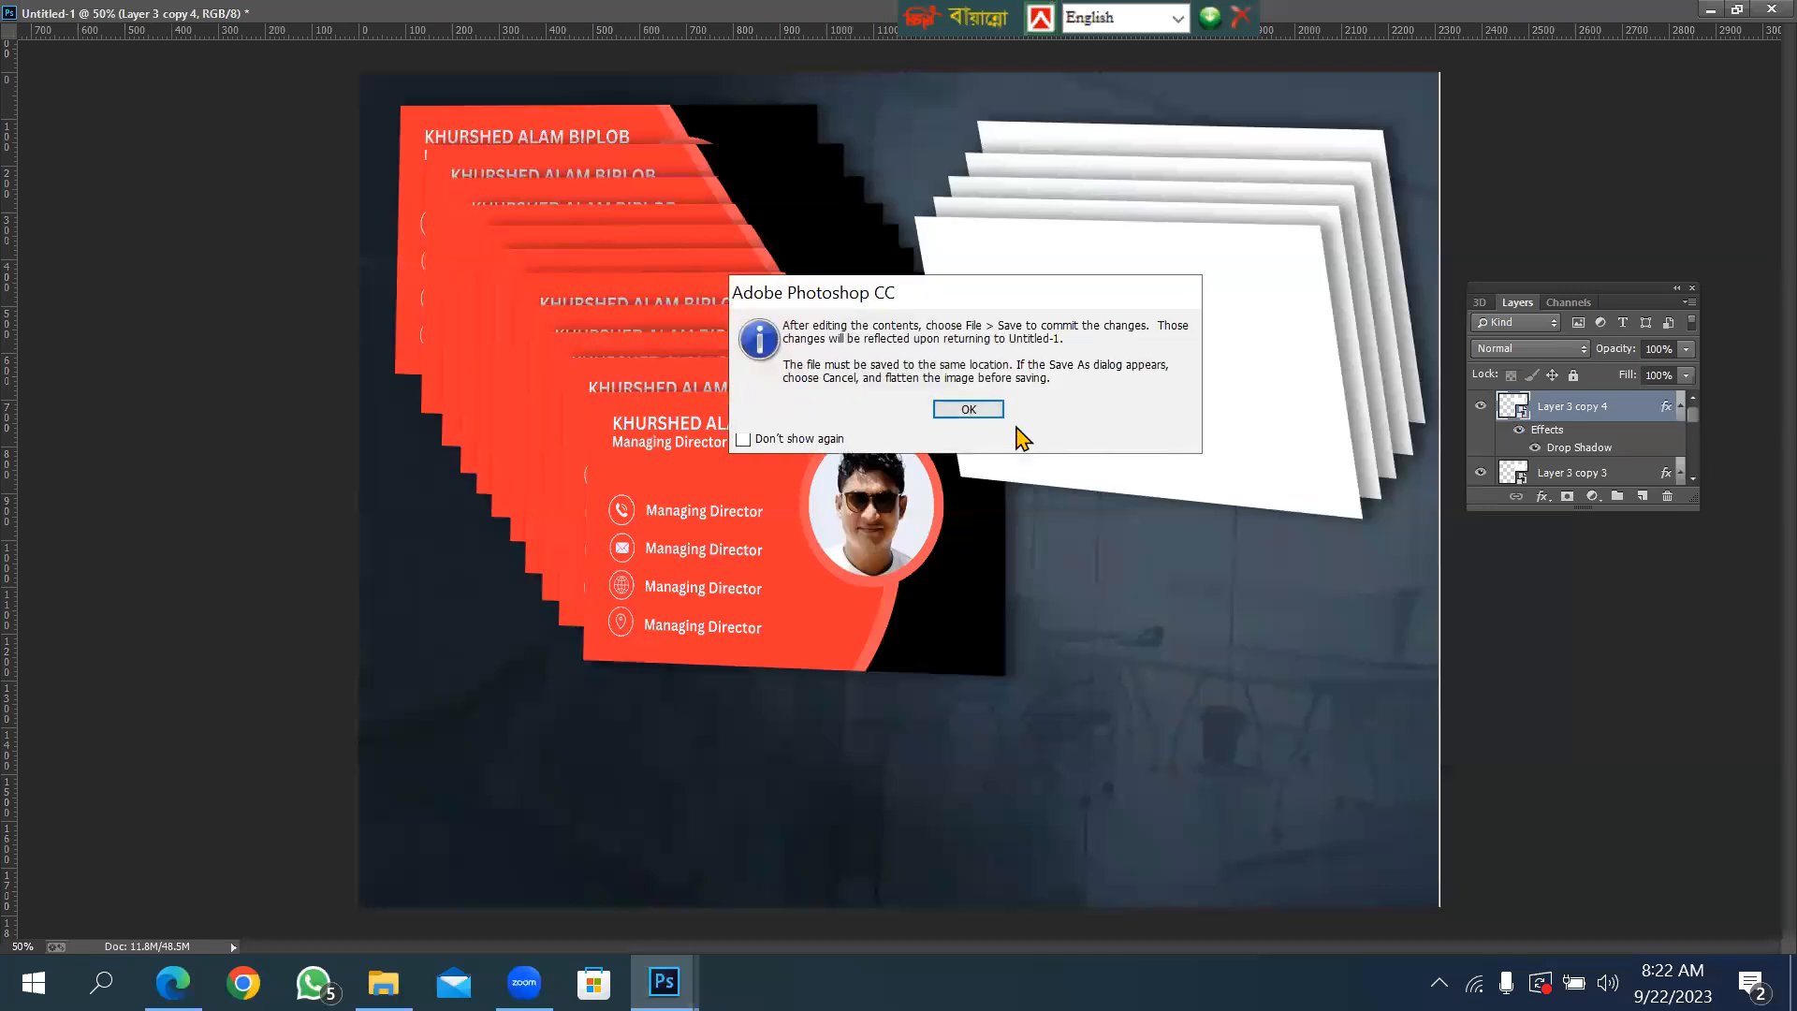
{"action": "left_click", "coordinate": [967, 410]}
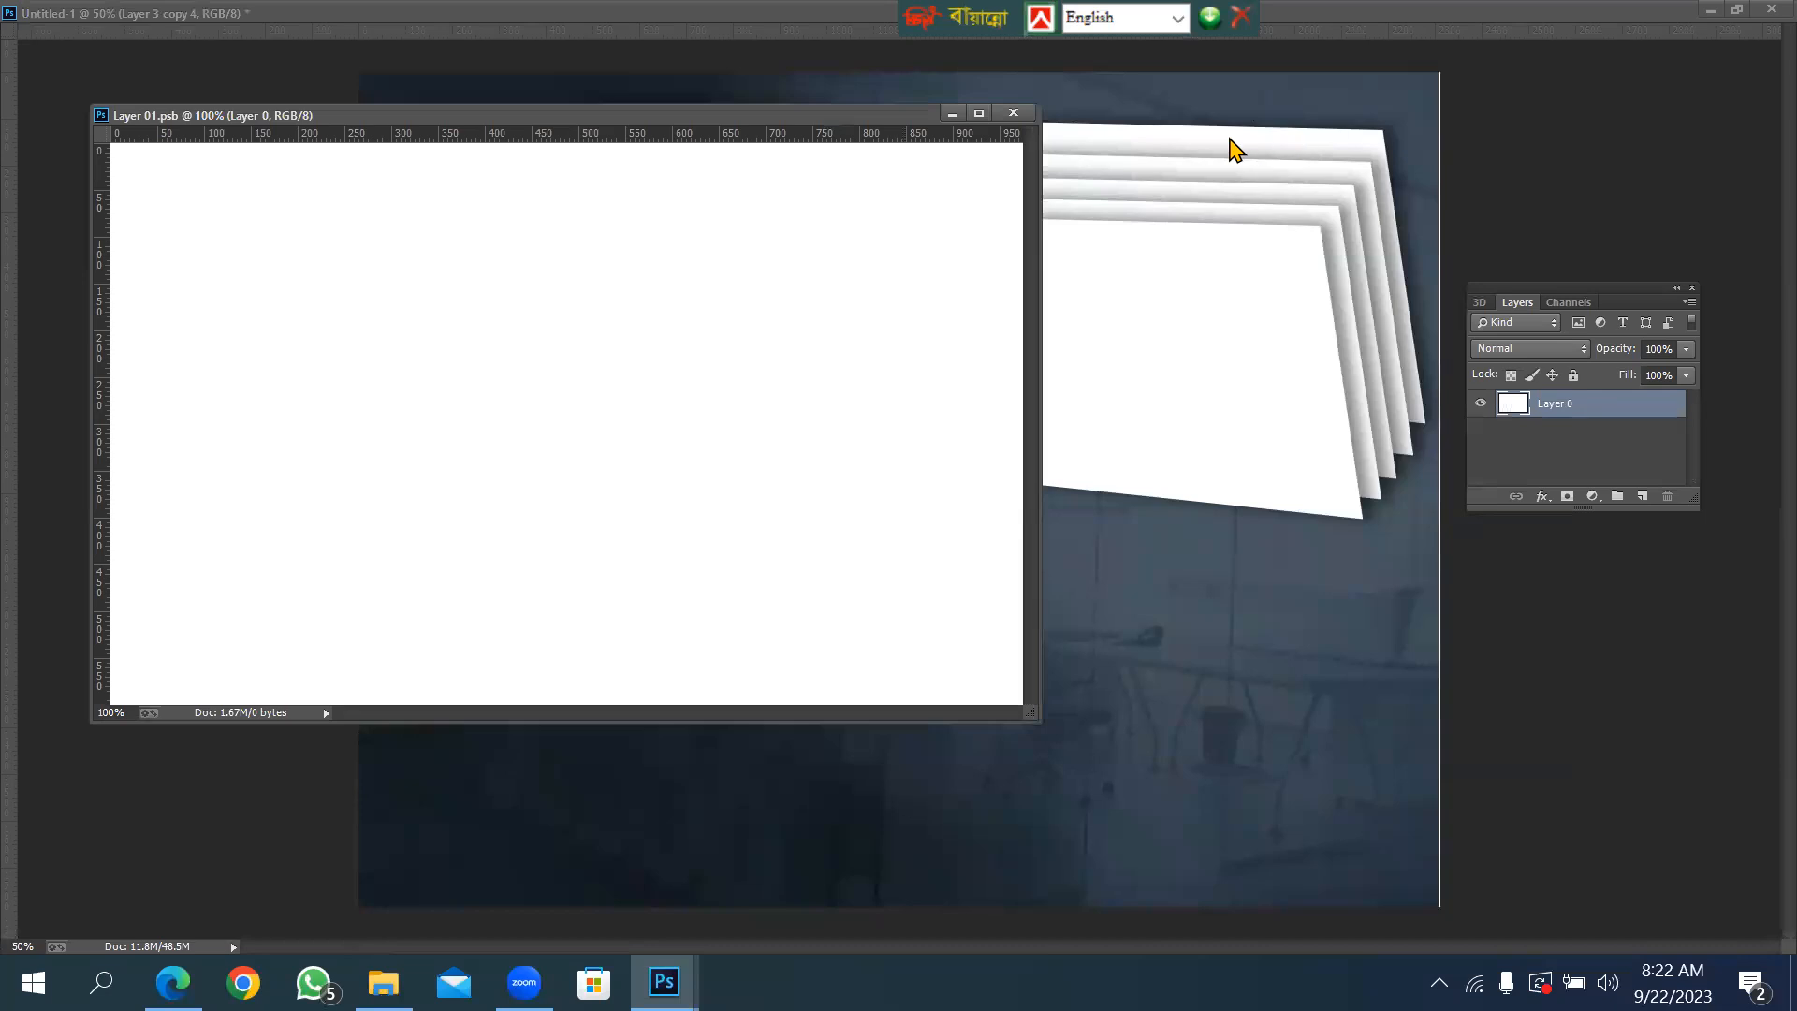
Copy the services-side card artwork into the Layer 01.psb smart object document and maximize that document.
{"action": "left_click", "coordinate": [1013, 112]}
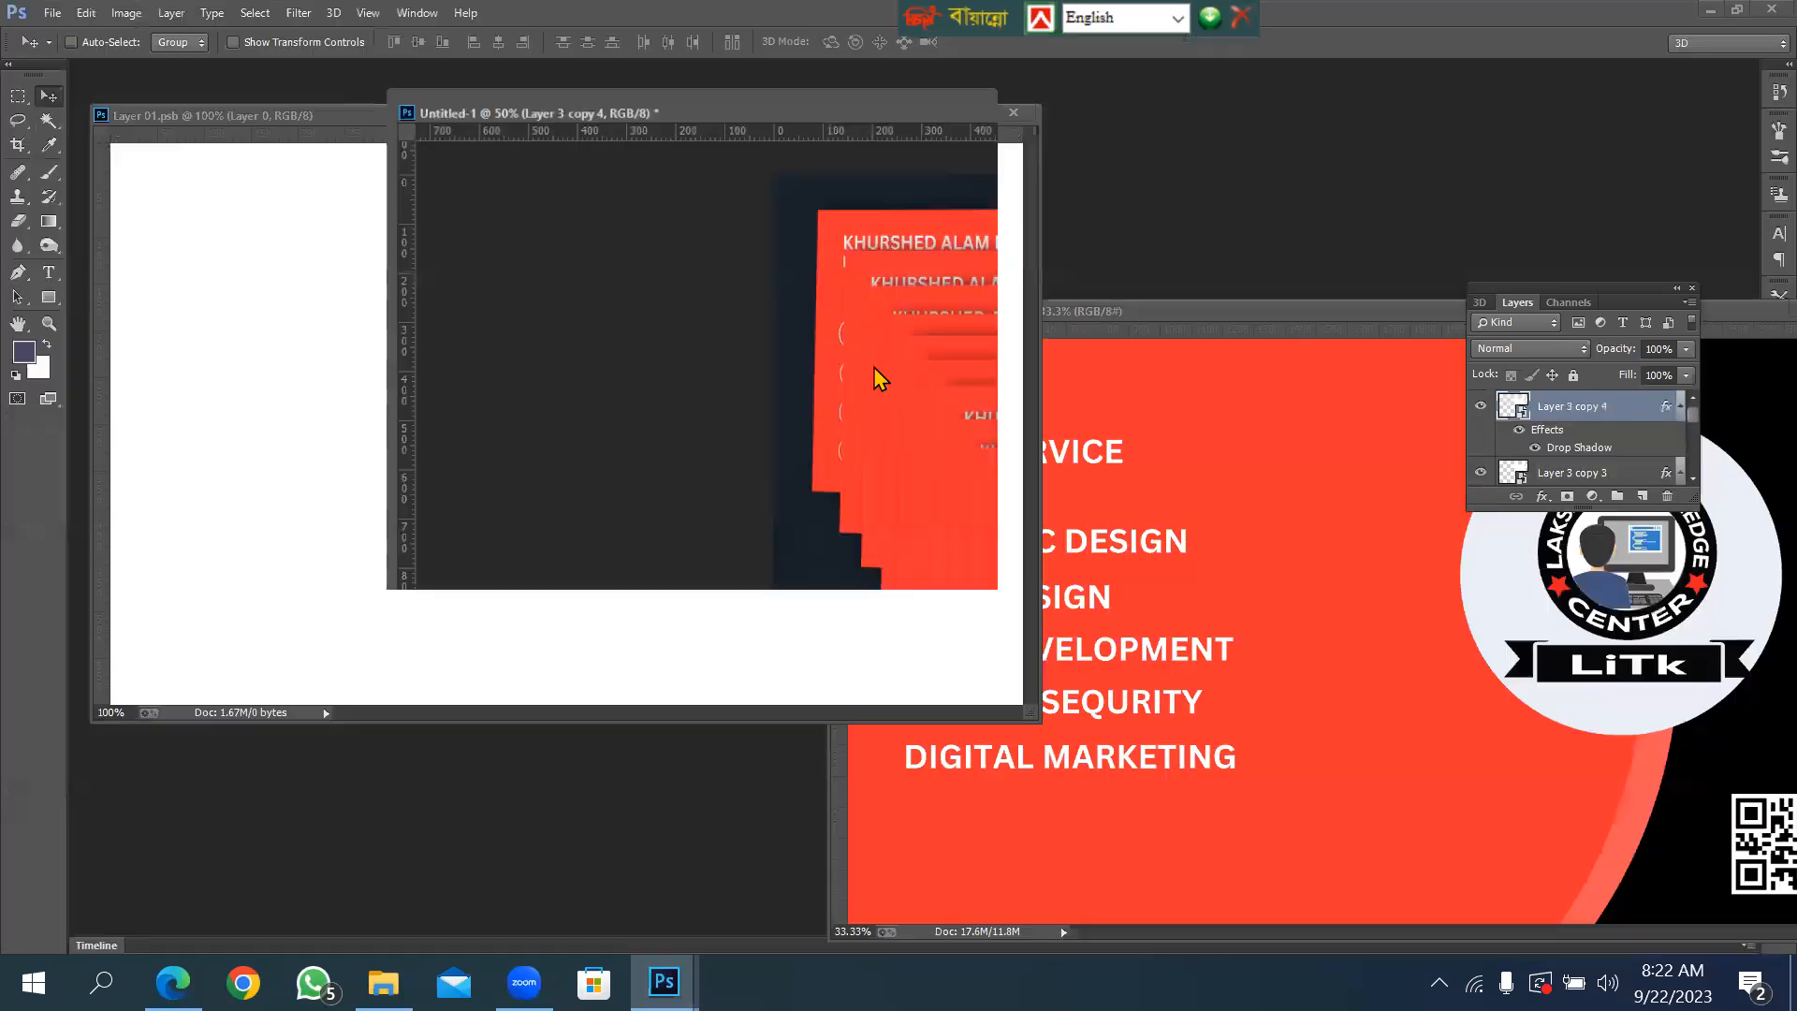
{"action": "left_click", "coordinate": [1737, 9]}
{"action": "left_click_drag", "start_coordinate": [1206, 573], "coordinate": [358, 456]}
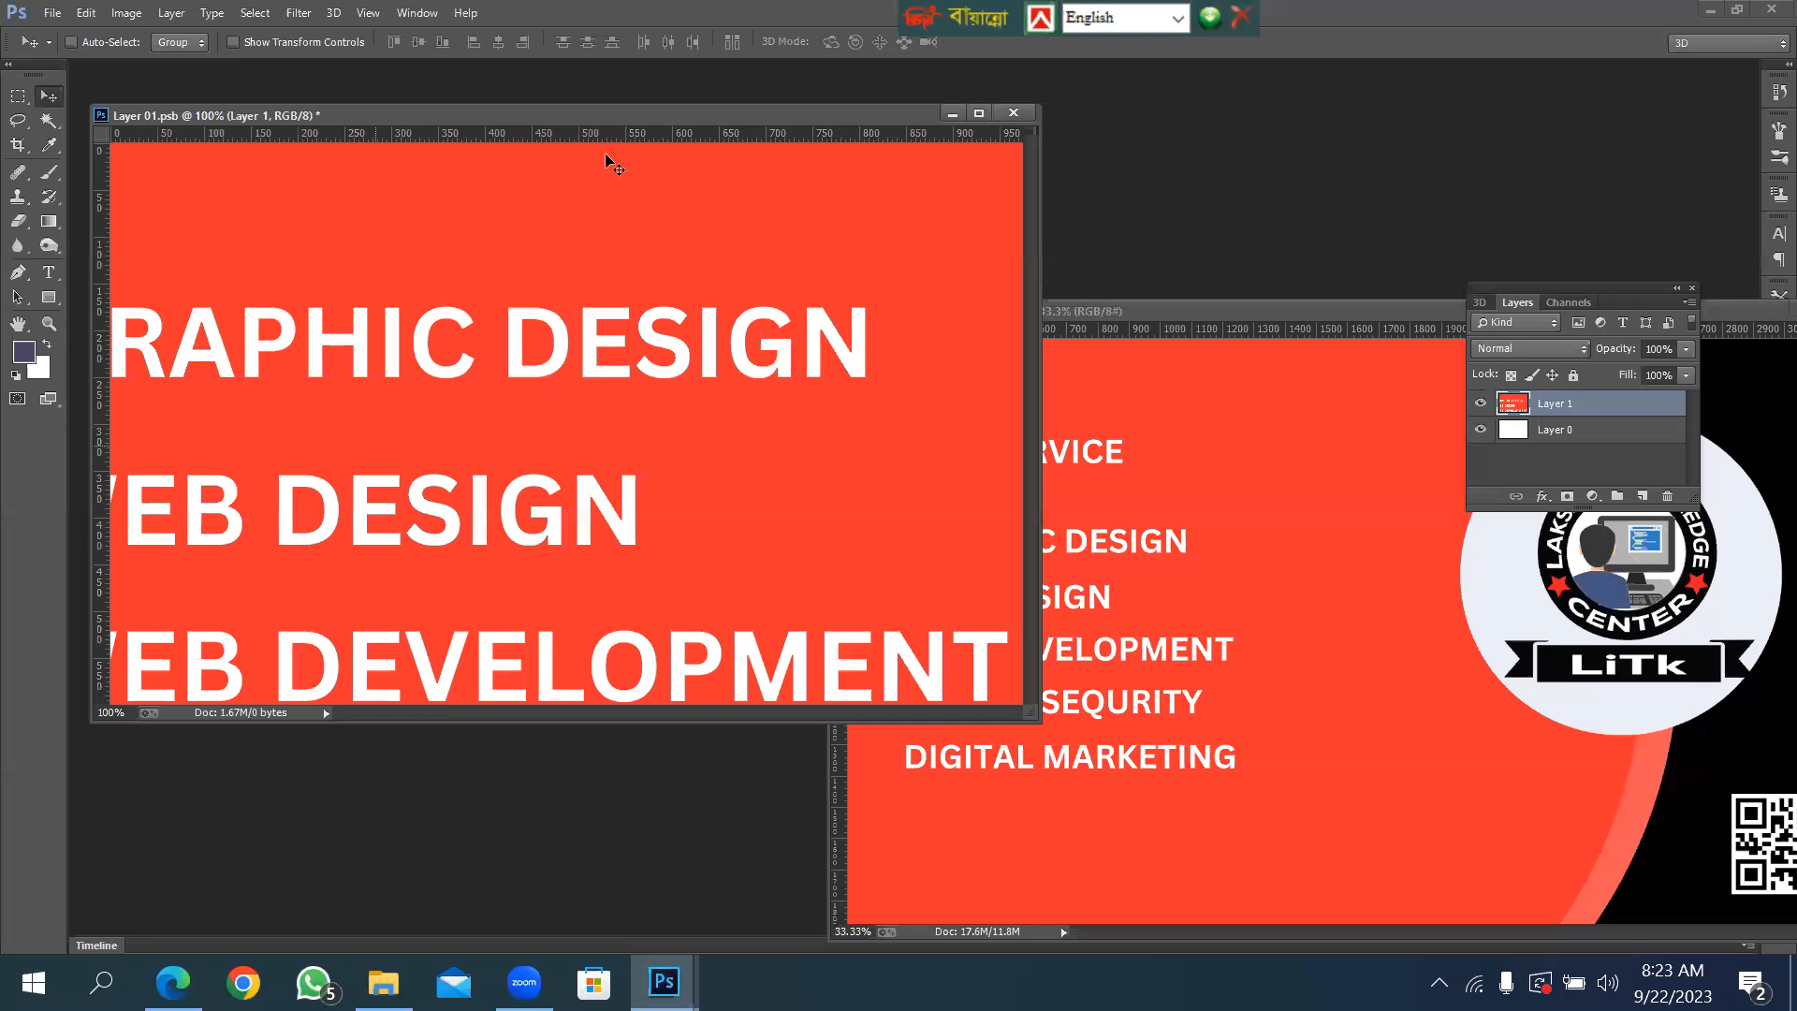
{"action": "left_click", "coordinate": [979, 112]}
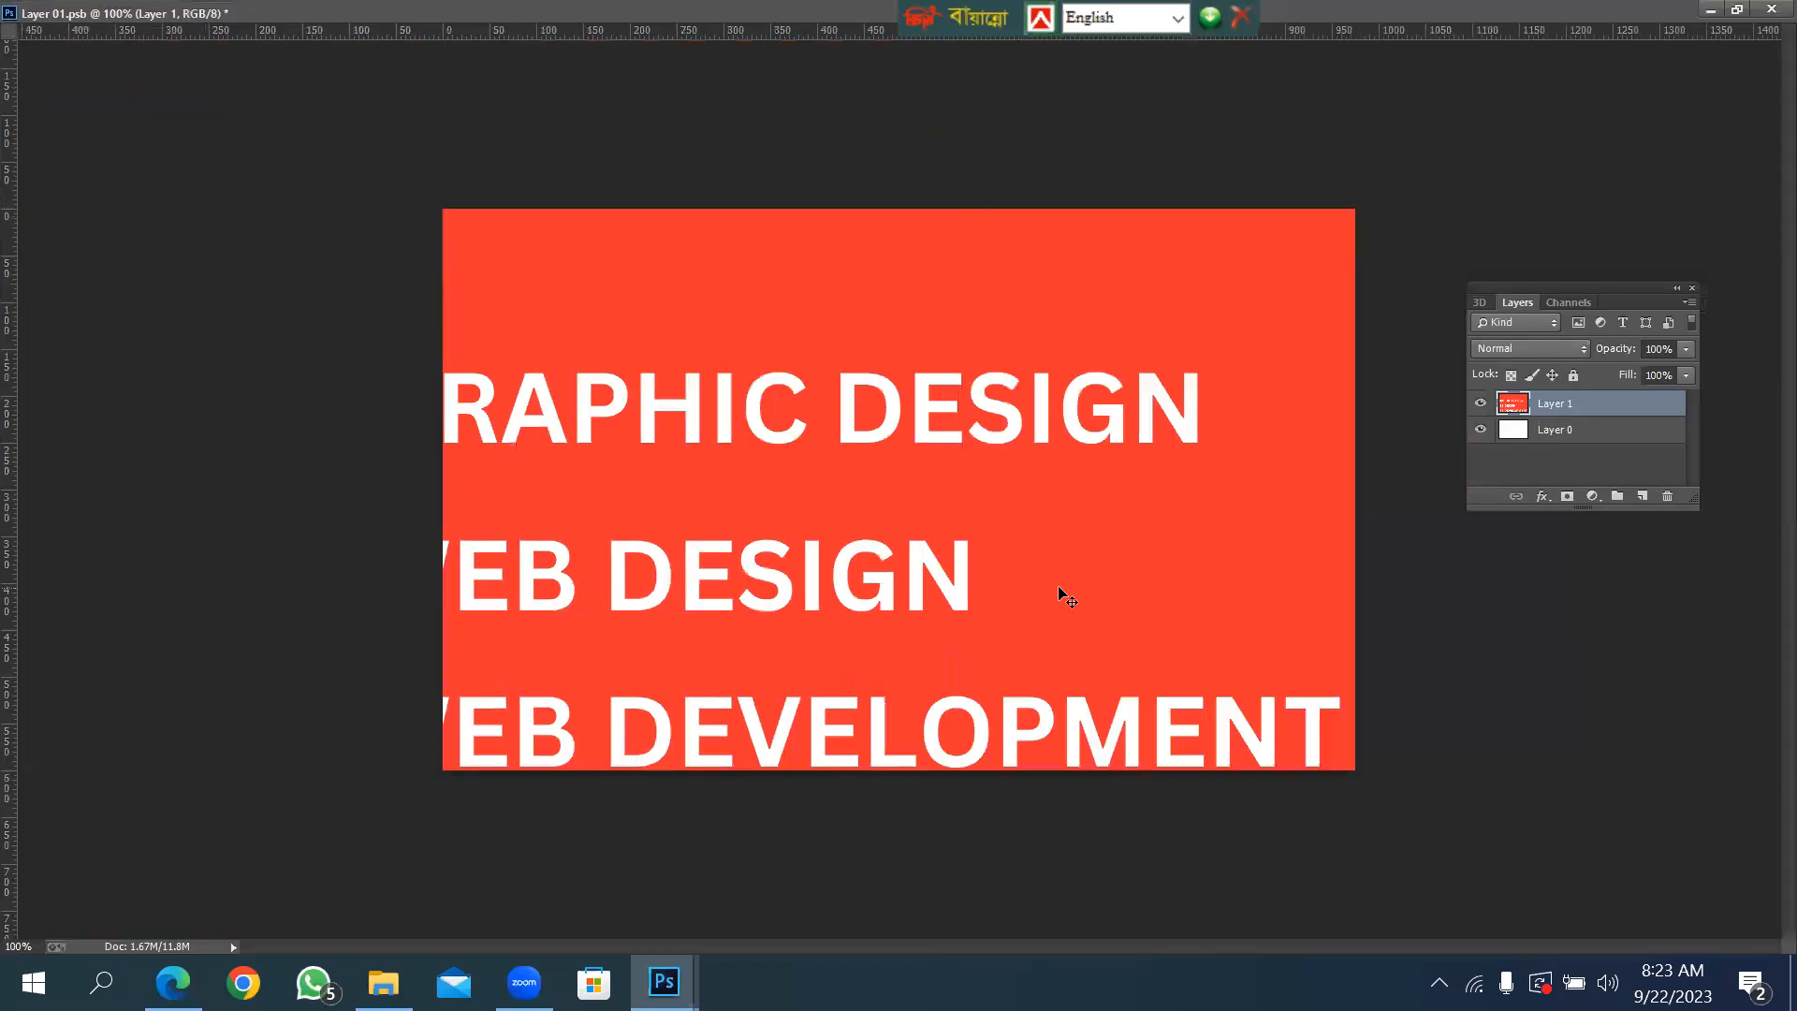
Scale down the pasted services artwork on Layer 1 so that it exactly fills the smart object's canvas.
{"action": "key", "text": "ctrl+t"}
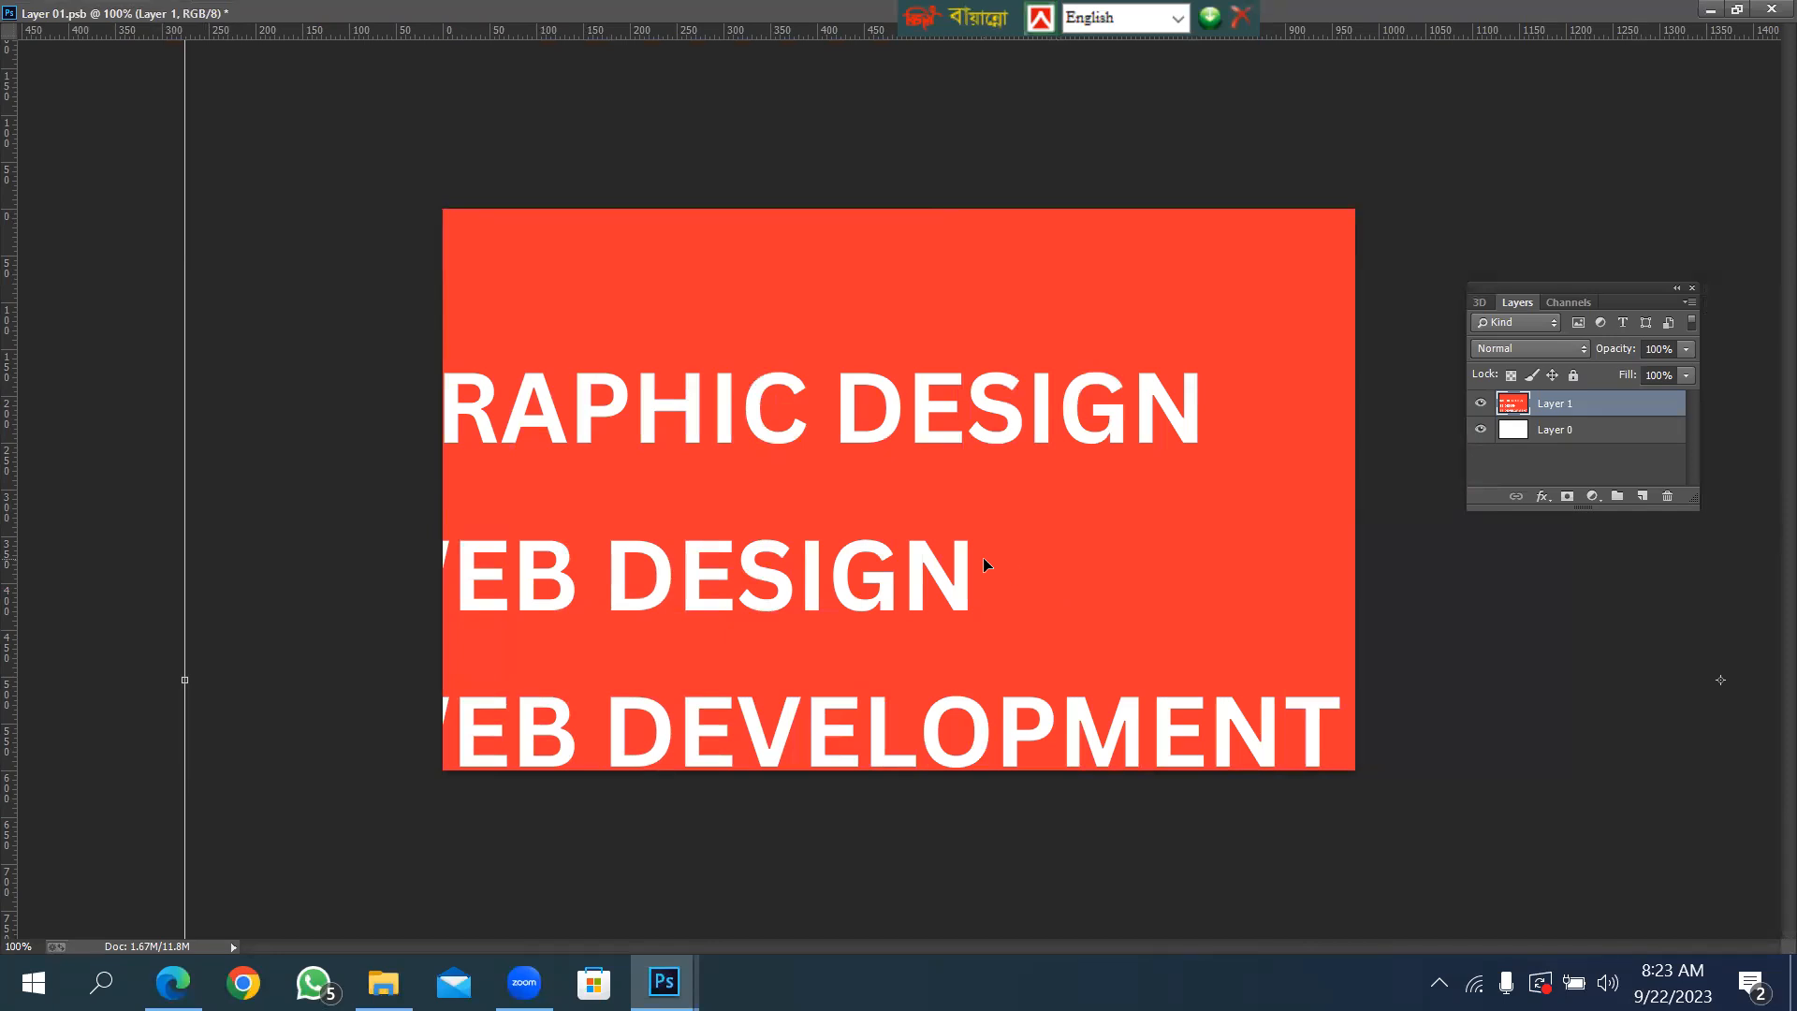
{"action": "key", "text": "ctrl+minus"}
{"action": "key", "text": "ctrl+minus"}
{"action": "key", "text": "ctrl+minus"}
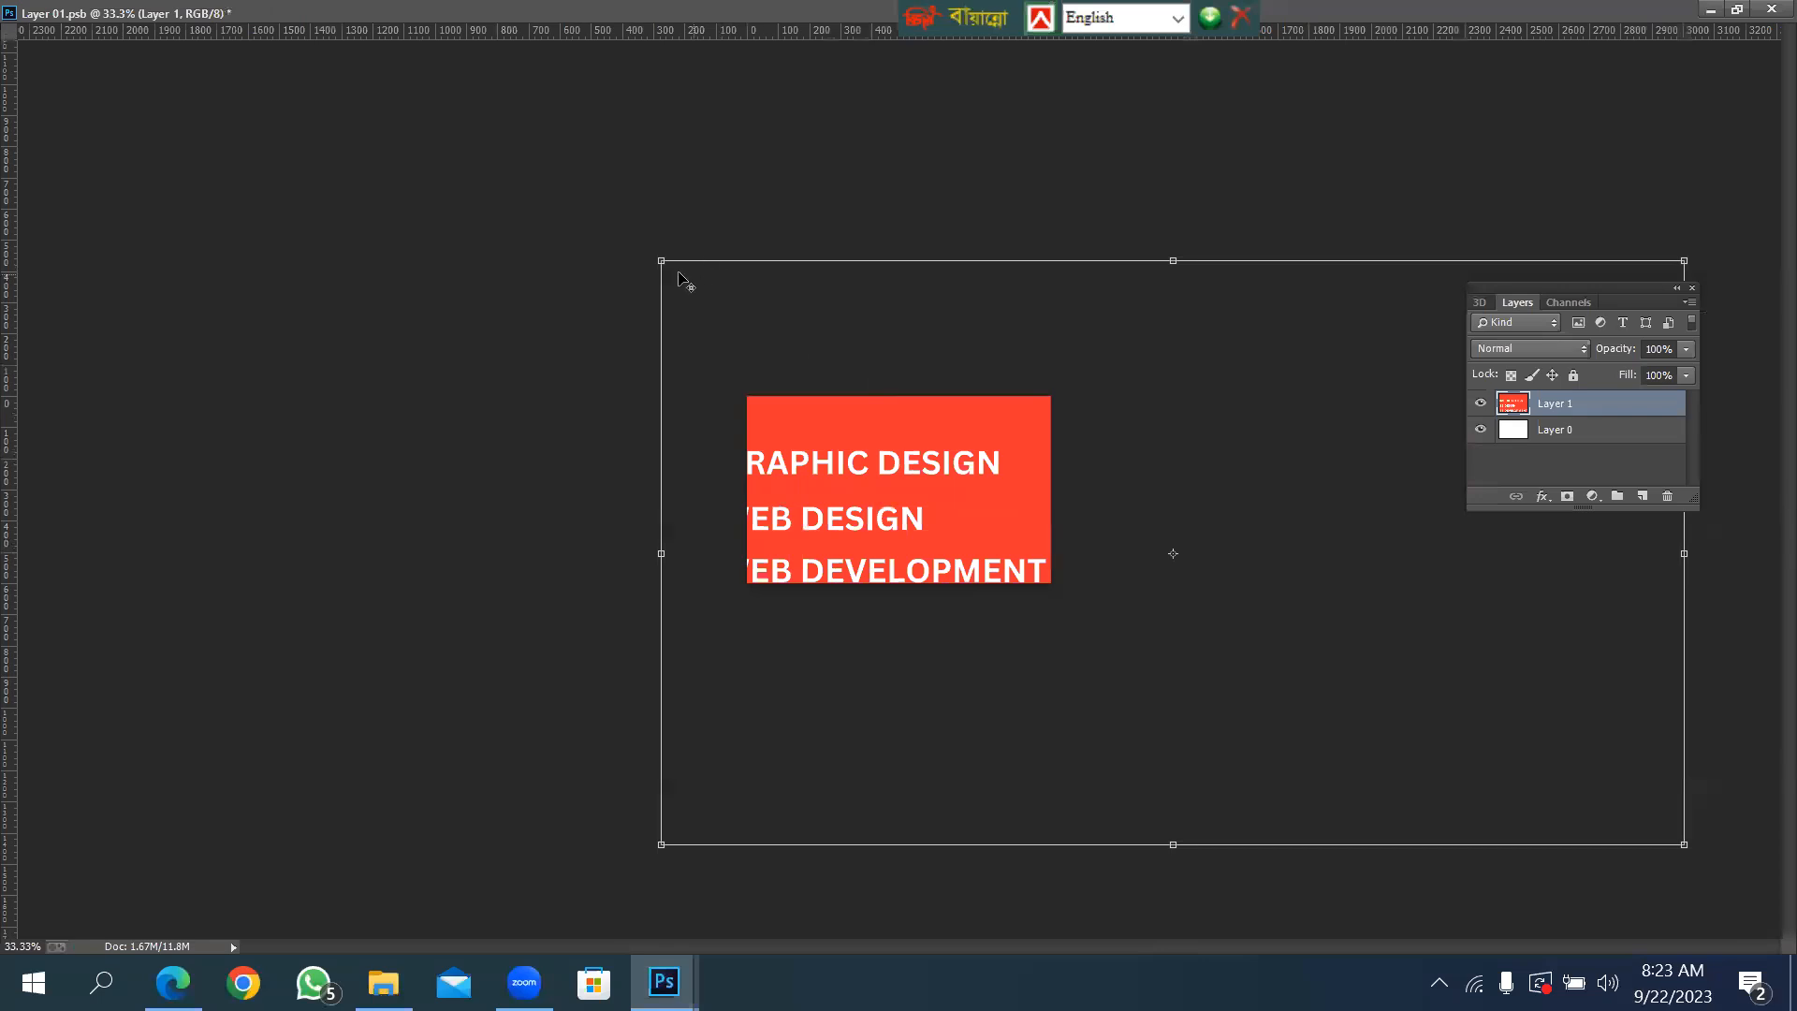
{"action": "left_click_drag", "start_coordinate": [674, 264], "coordinate": [1001, 511]}
{"action": "left_click_drag", "start_coordinate": [666, 263], "coordinate": [780, 453]}
{"action": "left_click_drag", "start_coordinate": [962, 531], "coordinate": [1051, 583]}
{"action": "key", "text": "Return"}
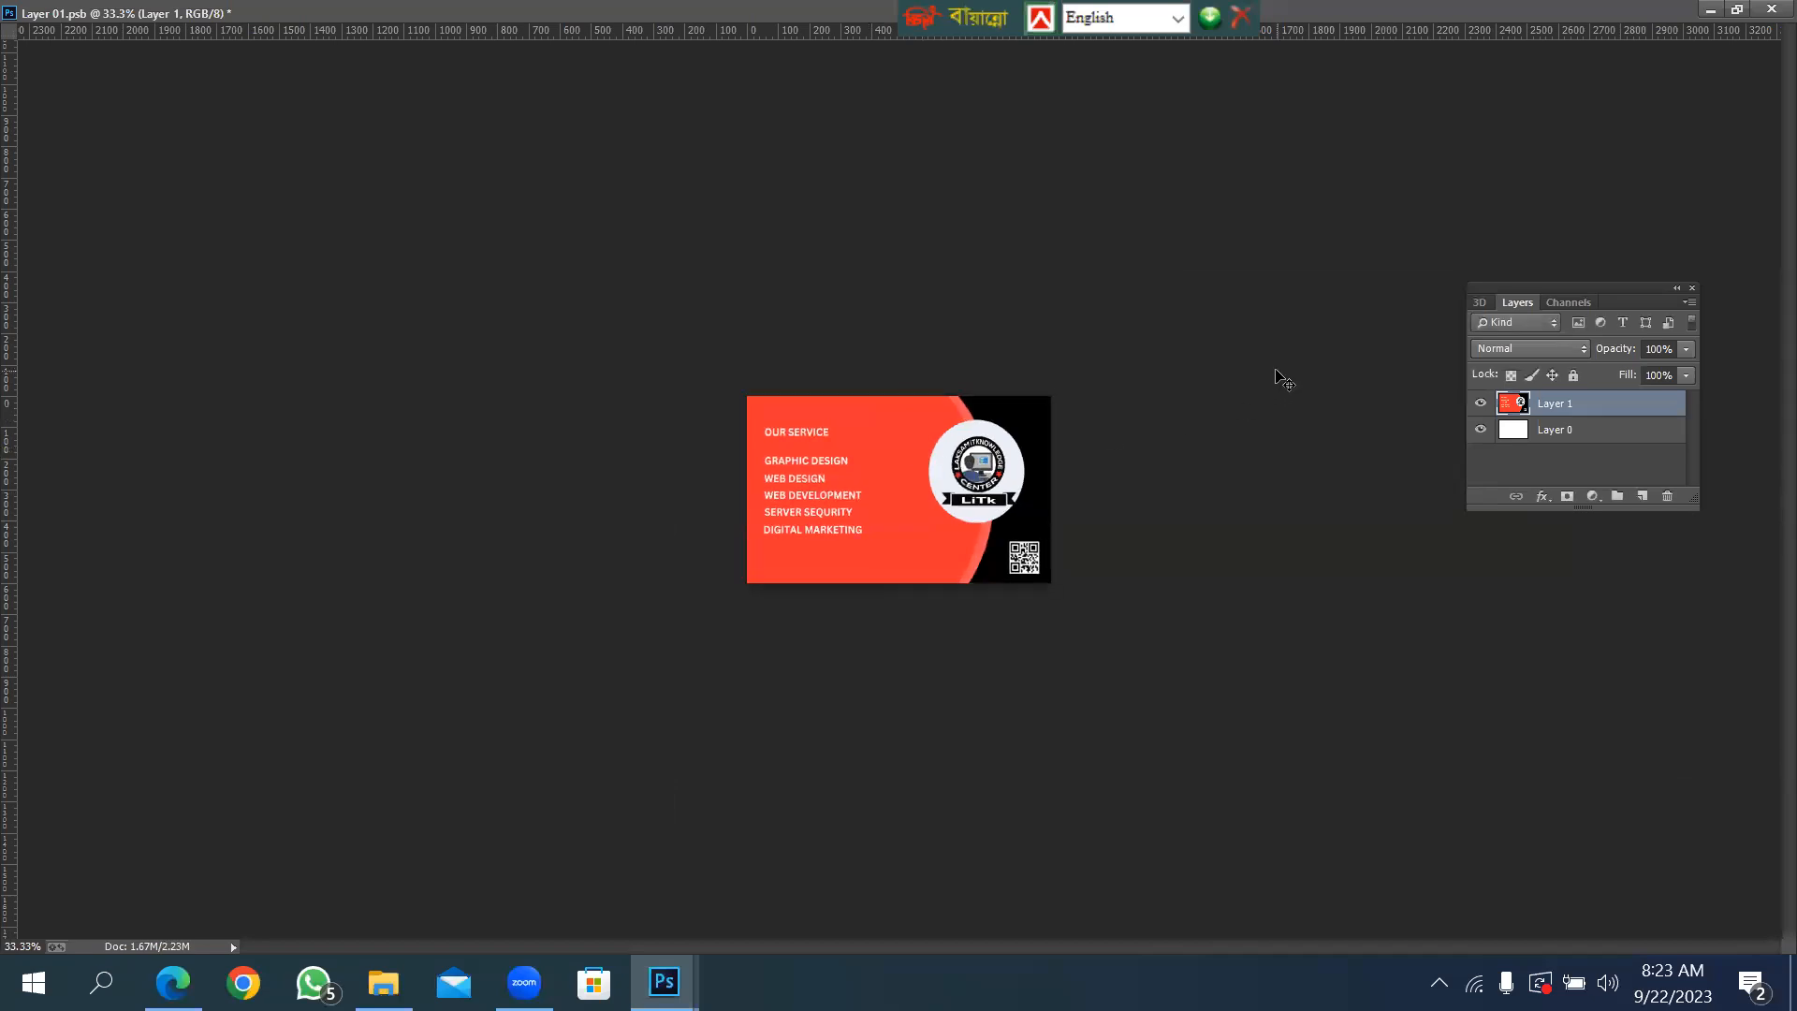
Save and close the Layer 01.psb smart object, and close the services-side source image to return to the mockup.
{"action": "key", "text": "ctrl+s"}
{"action": "left_click", "coordinate": [1771, 9]}
{"action": "left_click_drag", "start_coordinate": [1172, 312], "coordinate": [575, 281]}
{"action": "left_click", "coordinate": [1268, 275]}
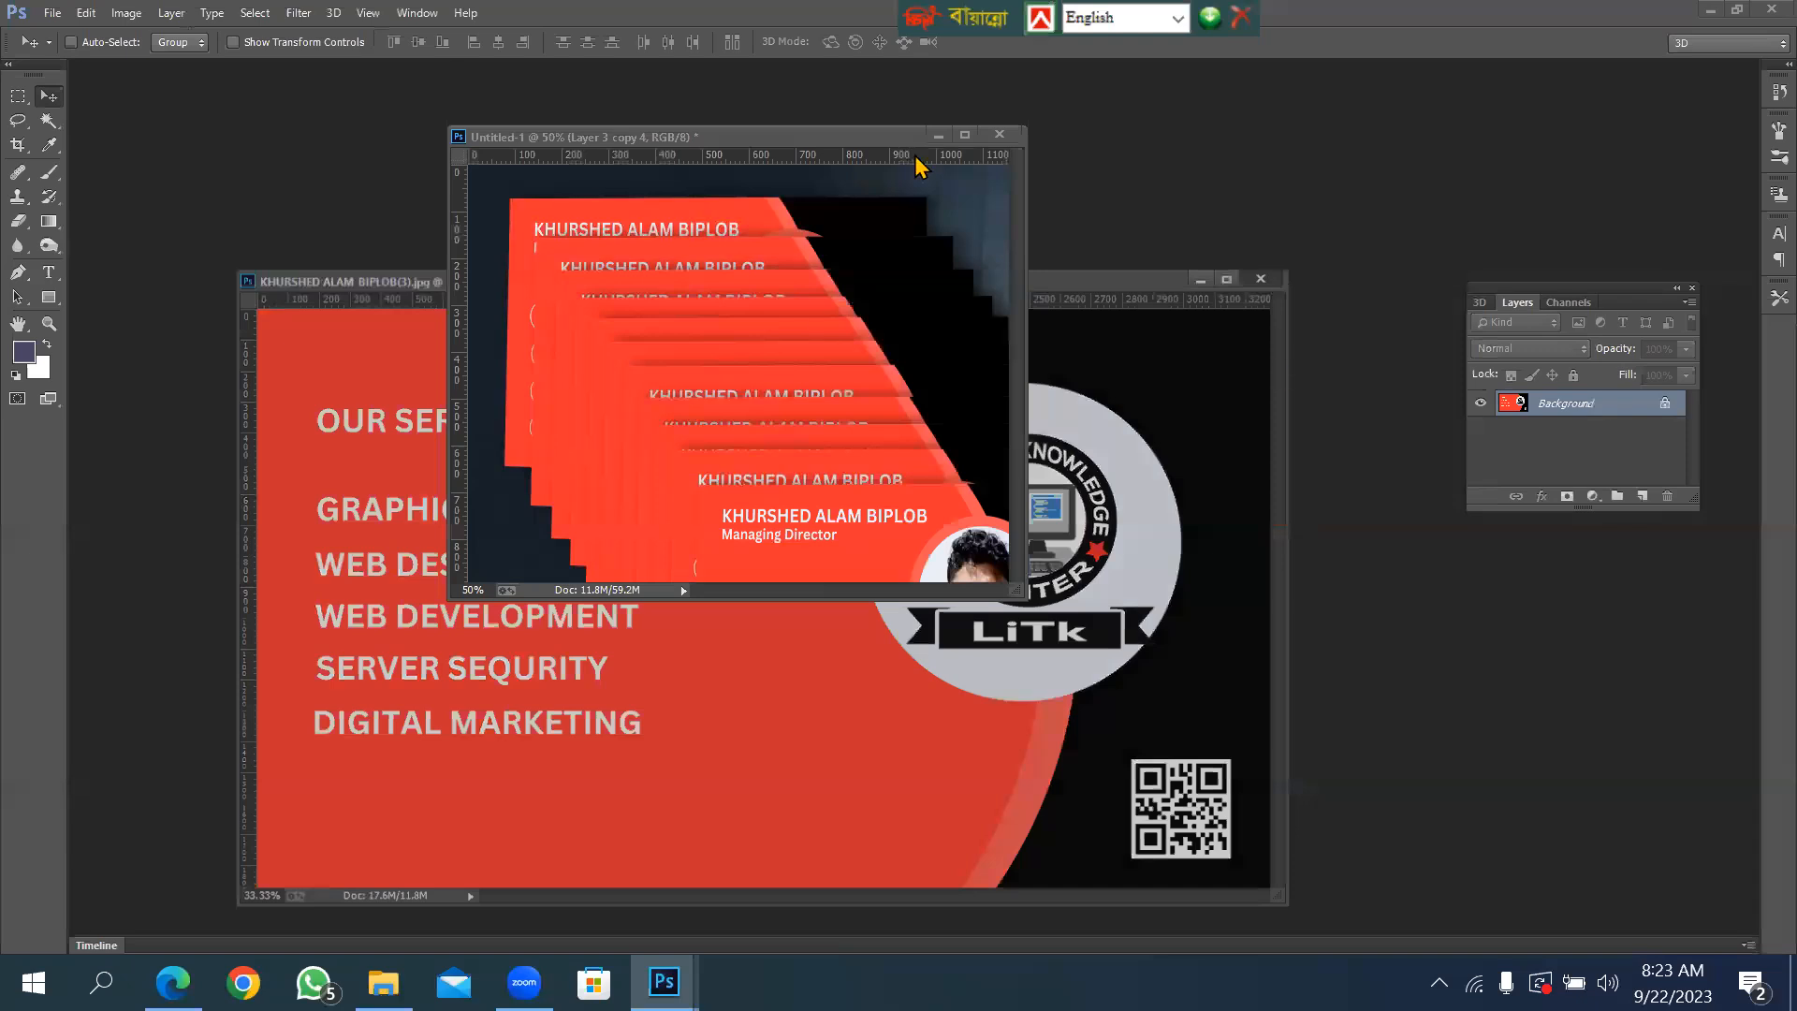
{"action": "left_click", "coordinate": [965, 135]}
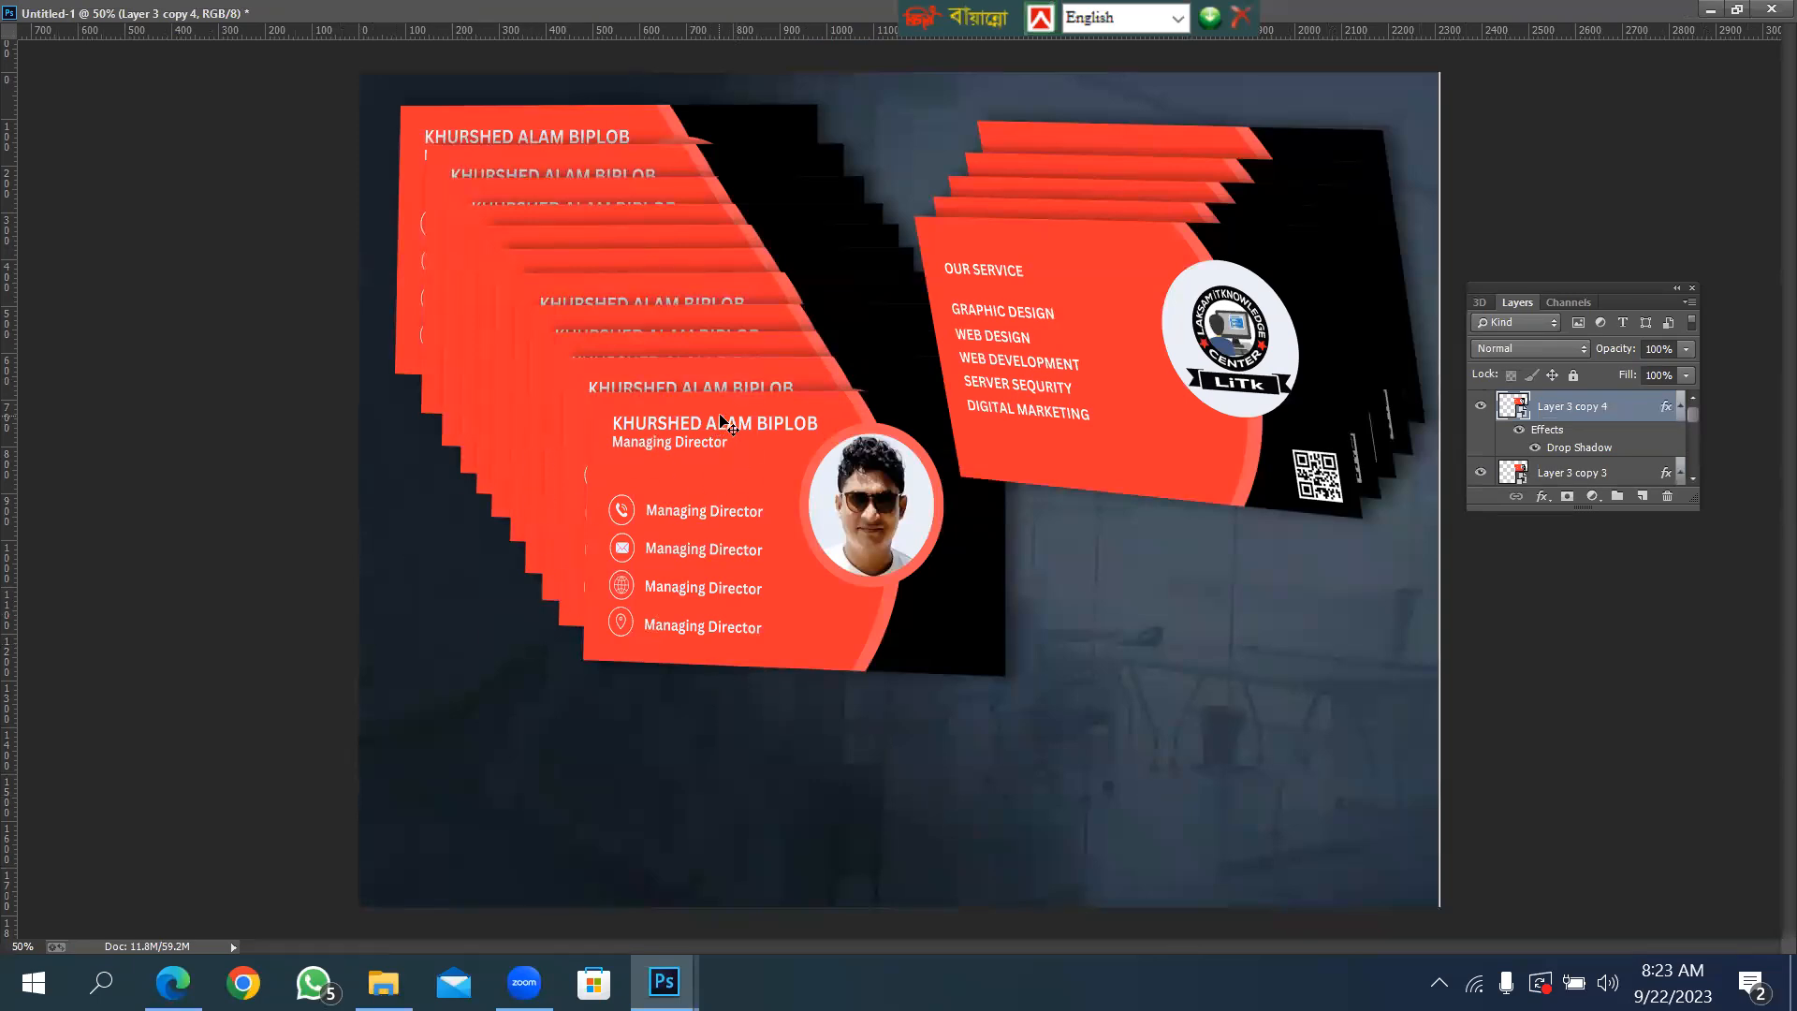
Save a copy of the mockup to the desktop as a JPEG named Mokup-1, at maximum quality 12.
{"action": "left_click", "coordinate": [1737, 9]}
{"action": "key", "text": "ctrl+shift+s"}
{"action": "left_click", "coordinate": [575, 242]}
{"action": "left_click", "coordinate": [698, 553]}
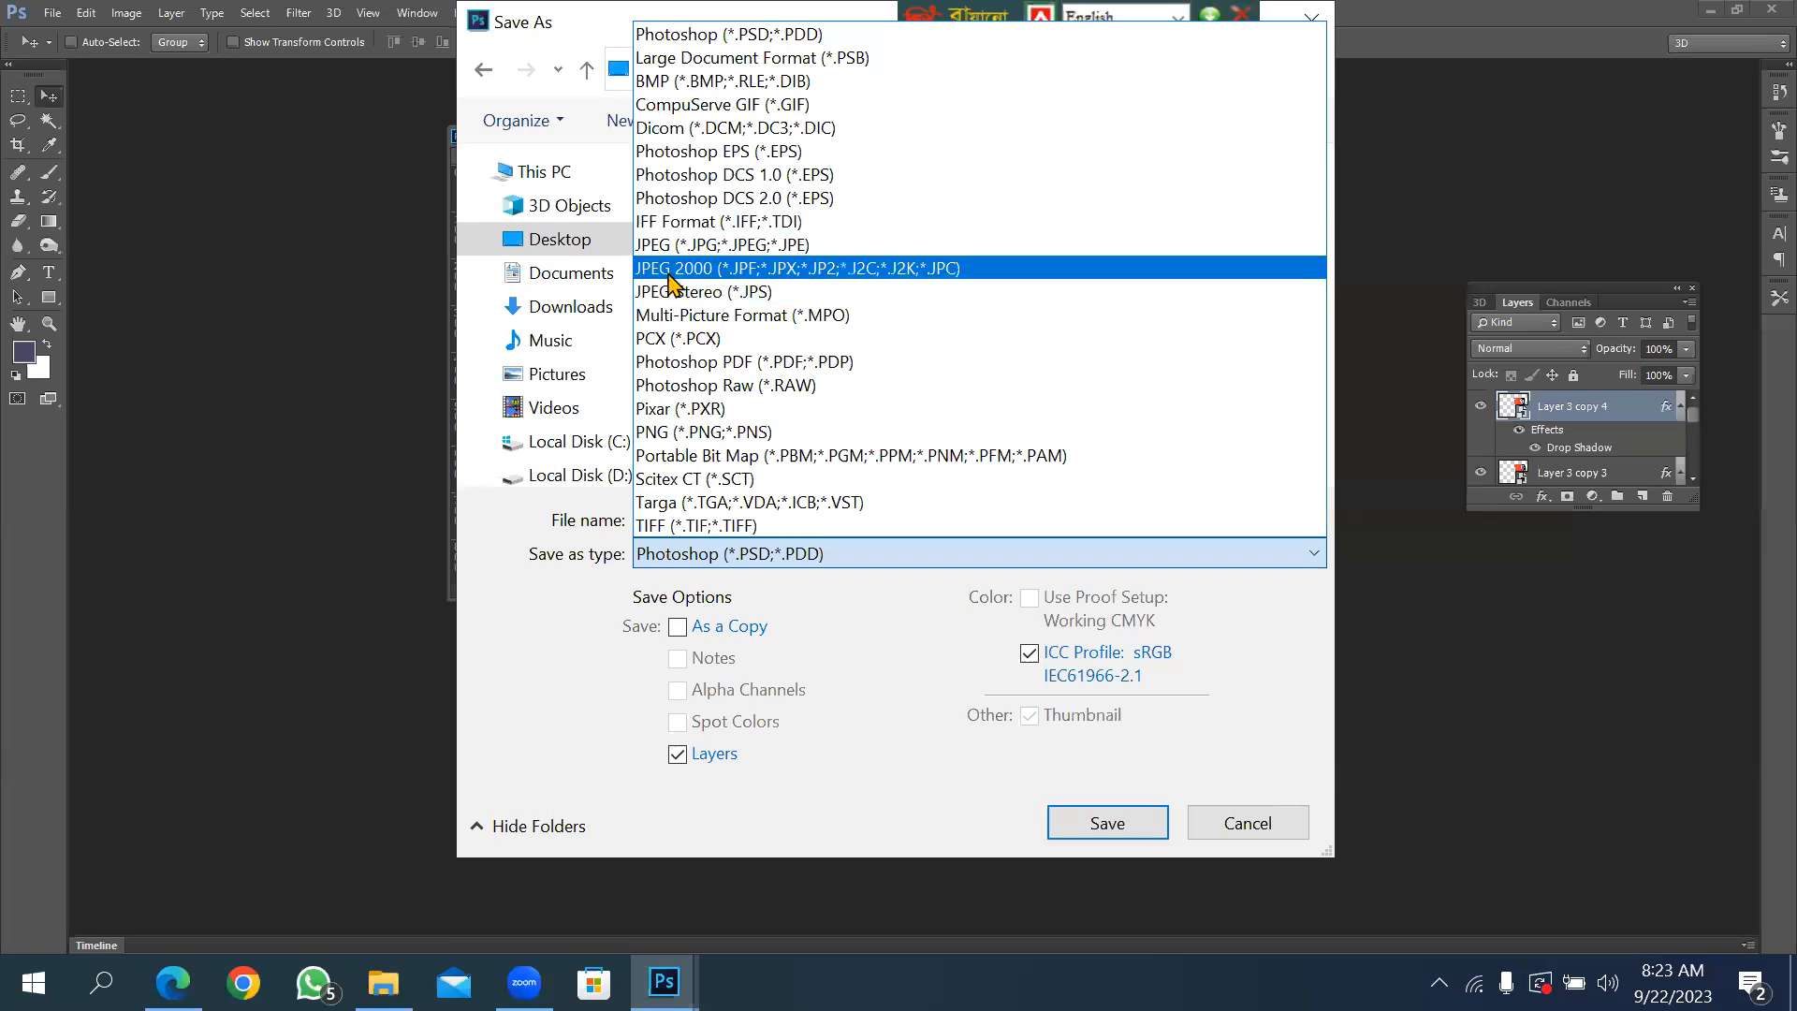
{"action": "left_click", "coordinate": [702, 245]}
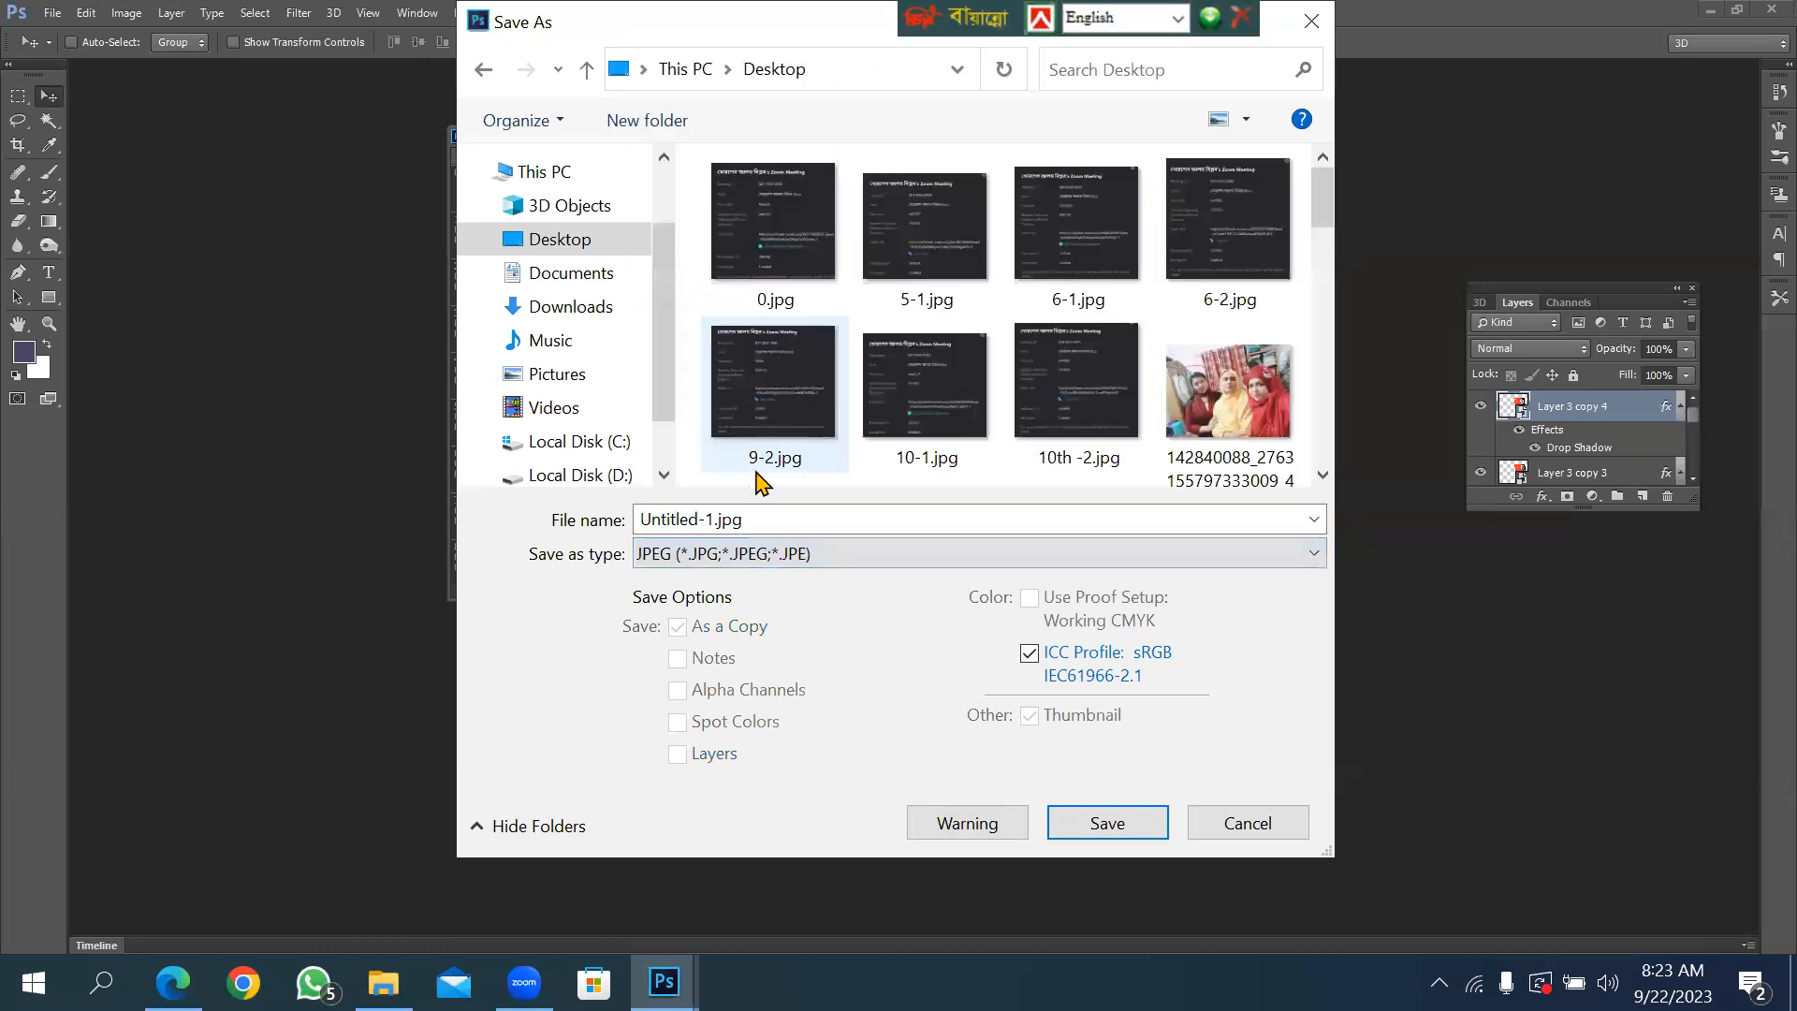
{"action": "left_click", "coordinate": [812, 520]}
{"action": "type", "text": "M"}
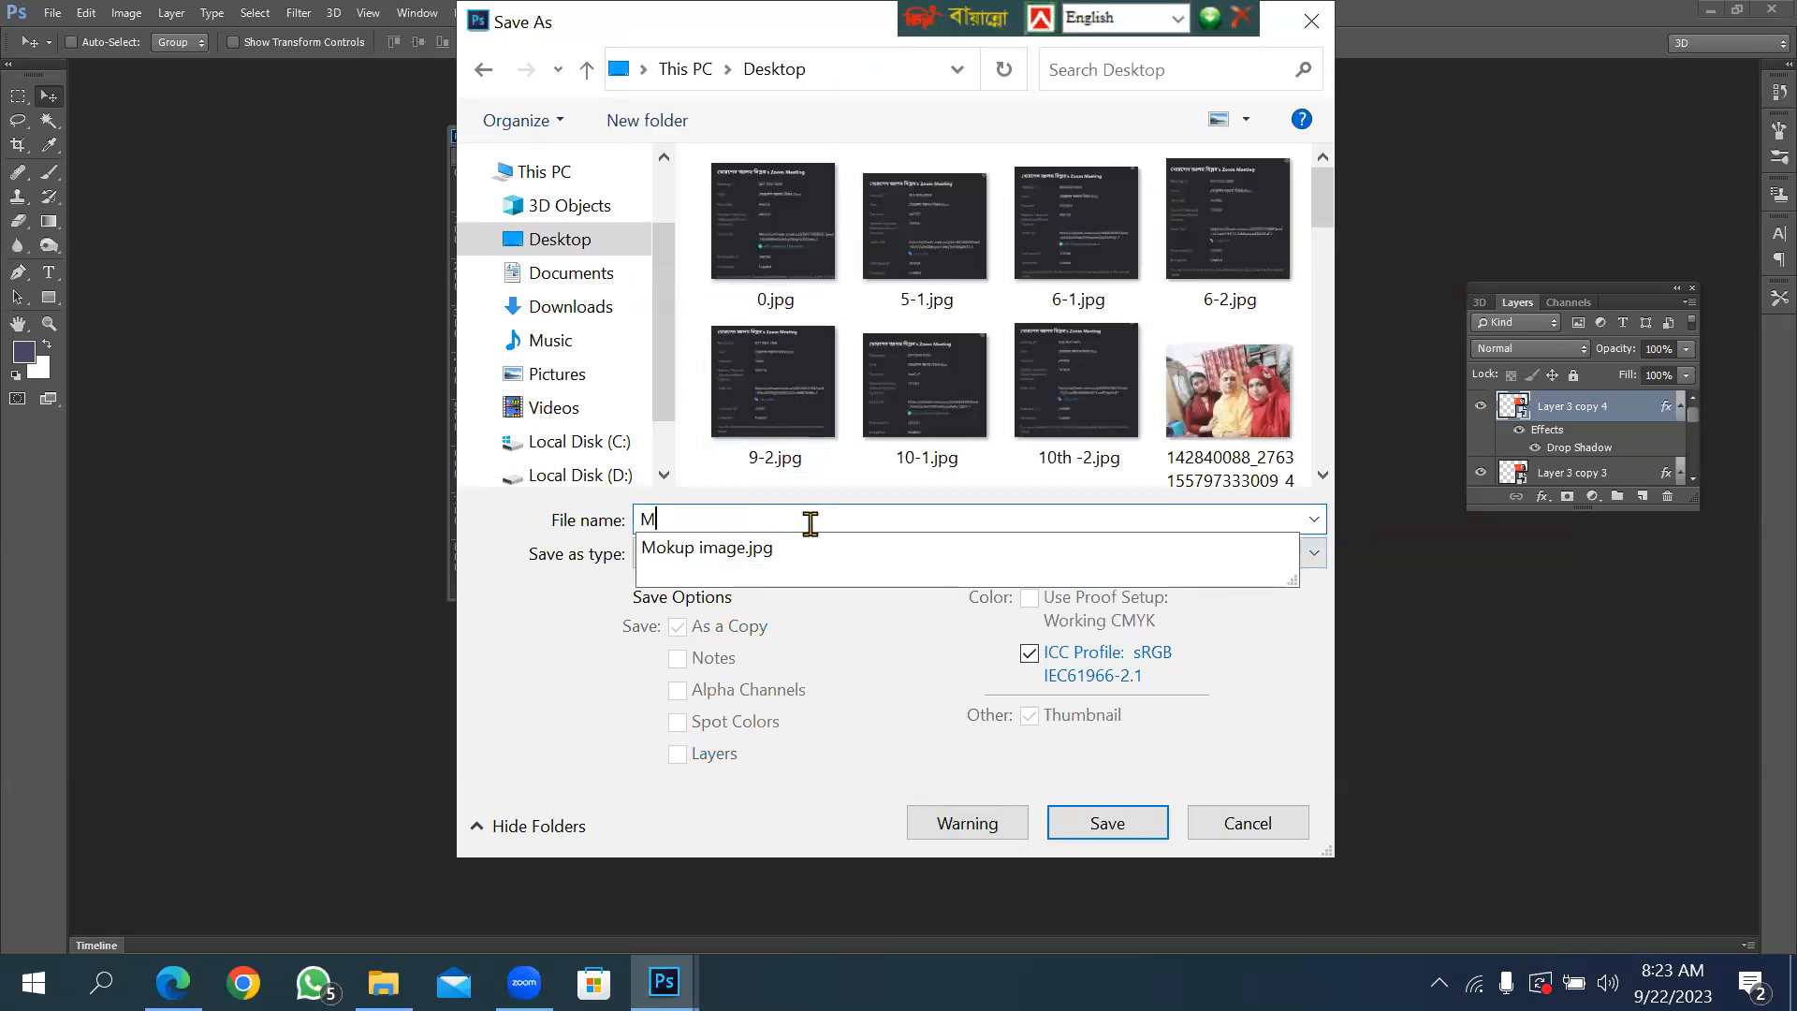
{"action": "type", "text": "okup"}
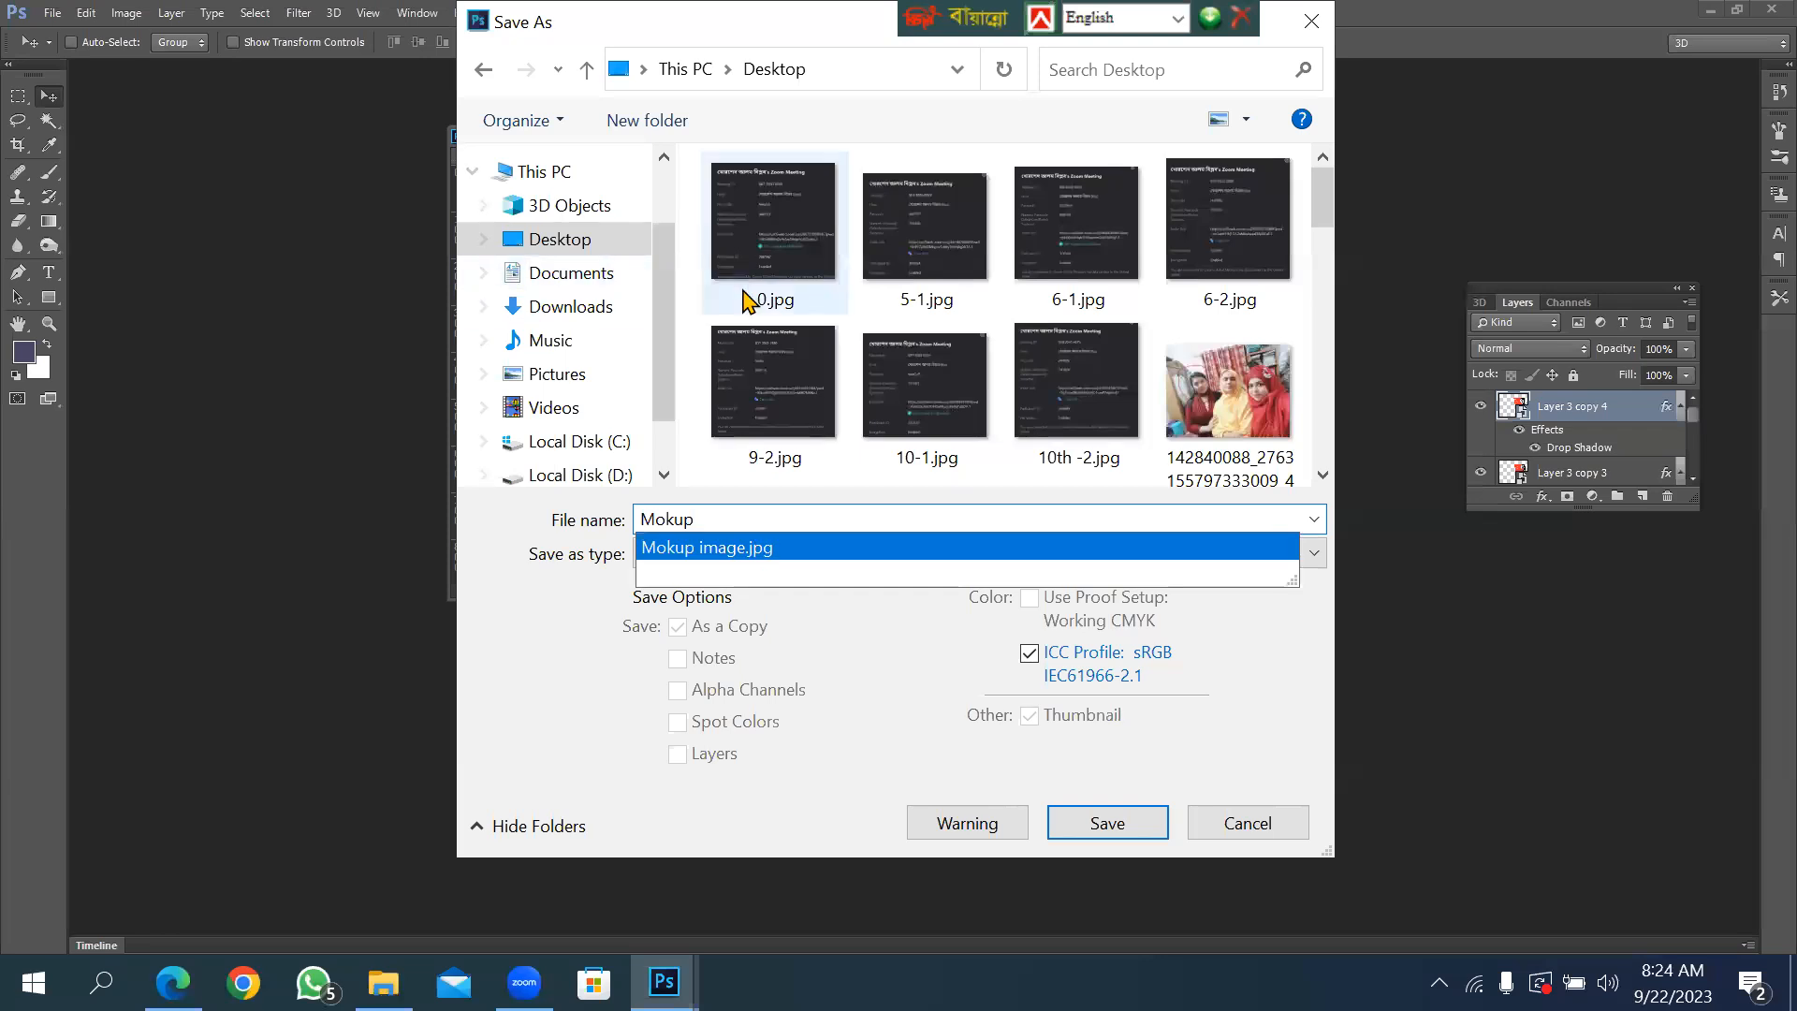
{"action": "key", "text": "Escape"}
{"action": "type", "text": "-1"}
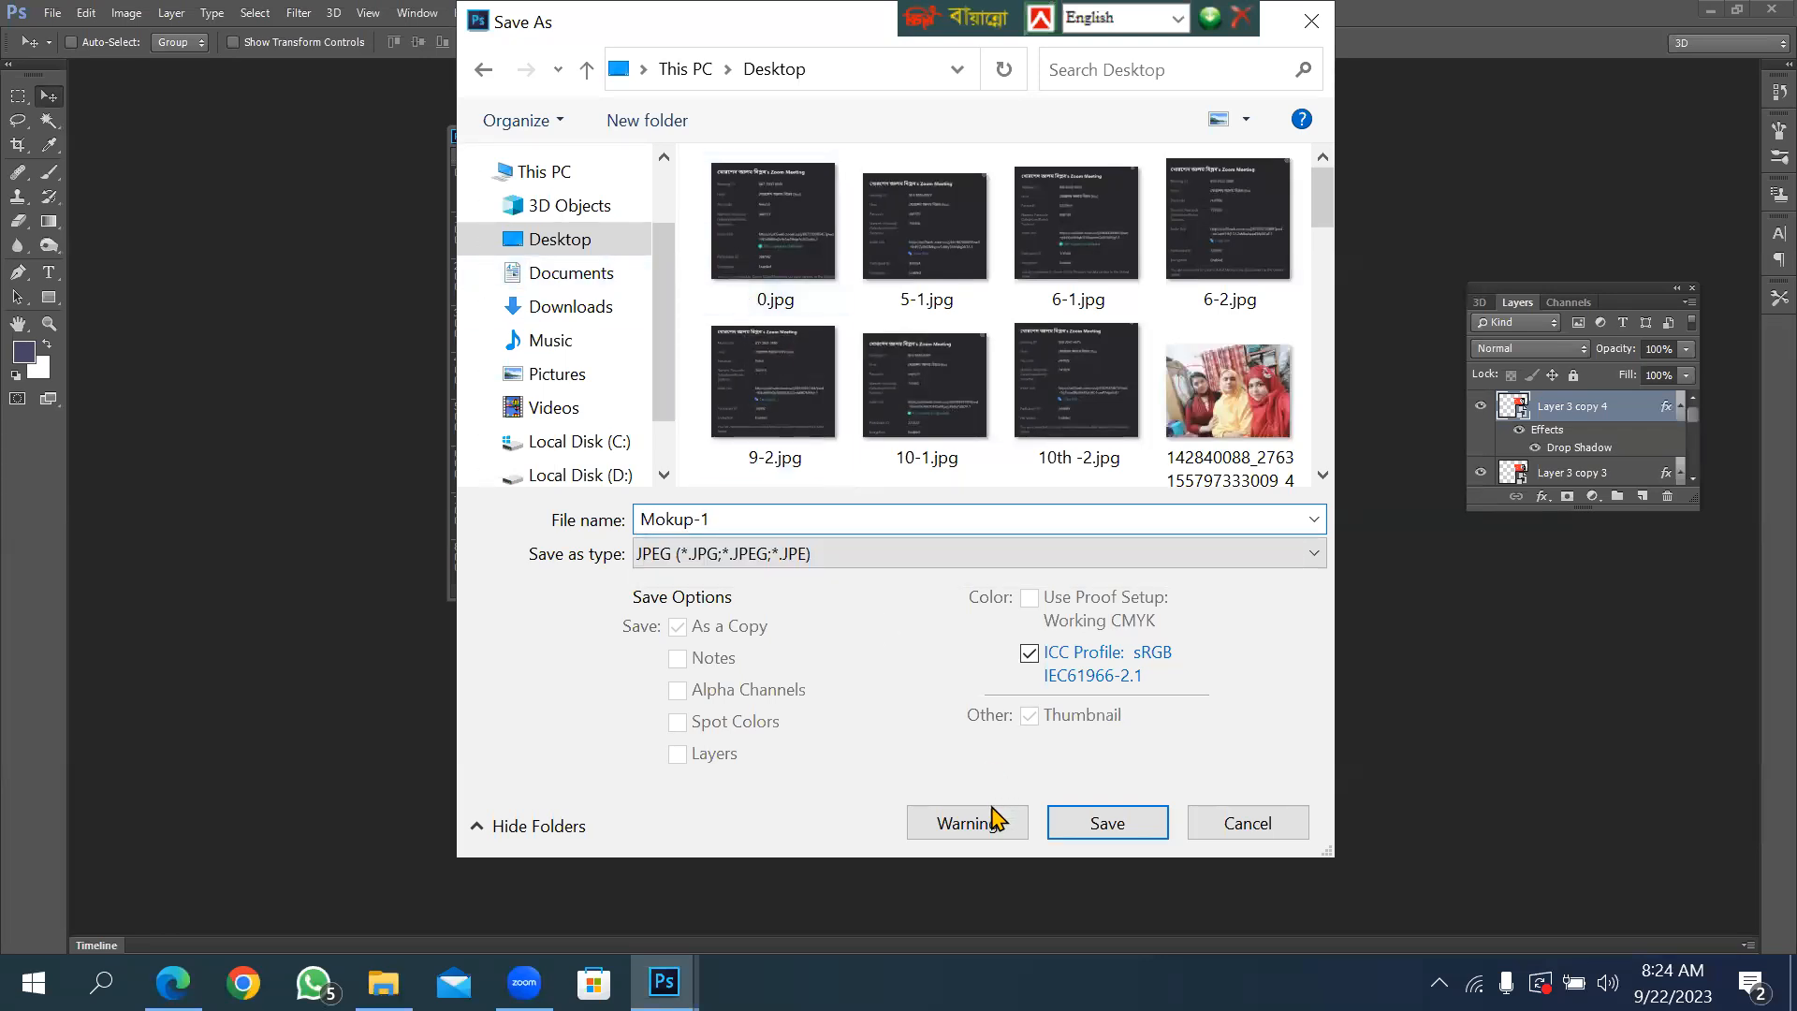
{"action": "left_click", "coordinate": [1086, 822]}
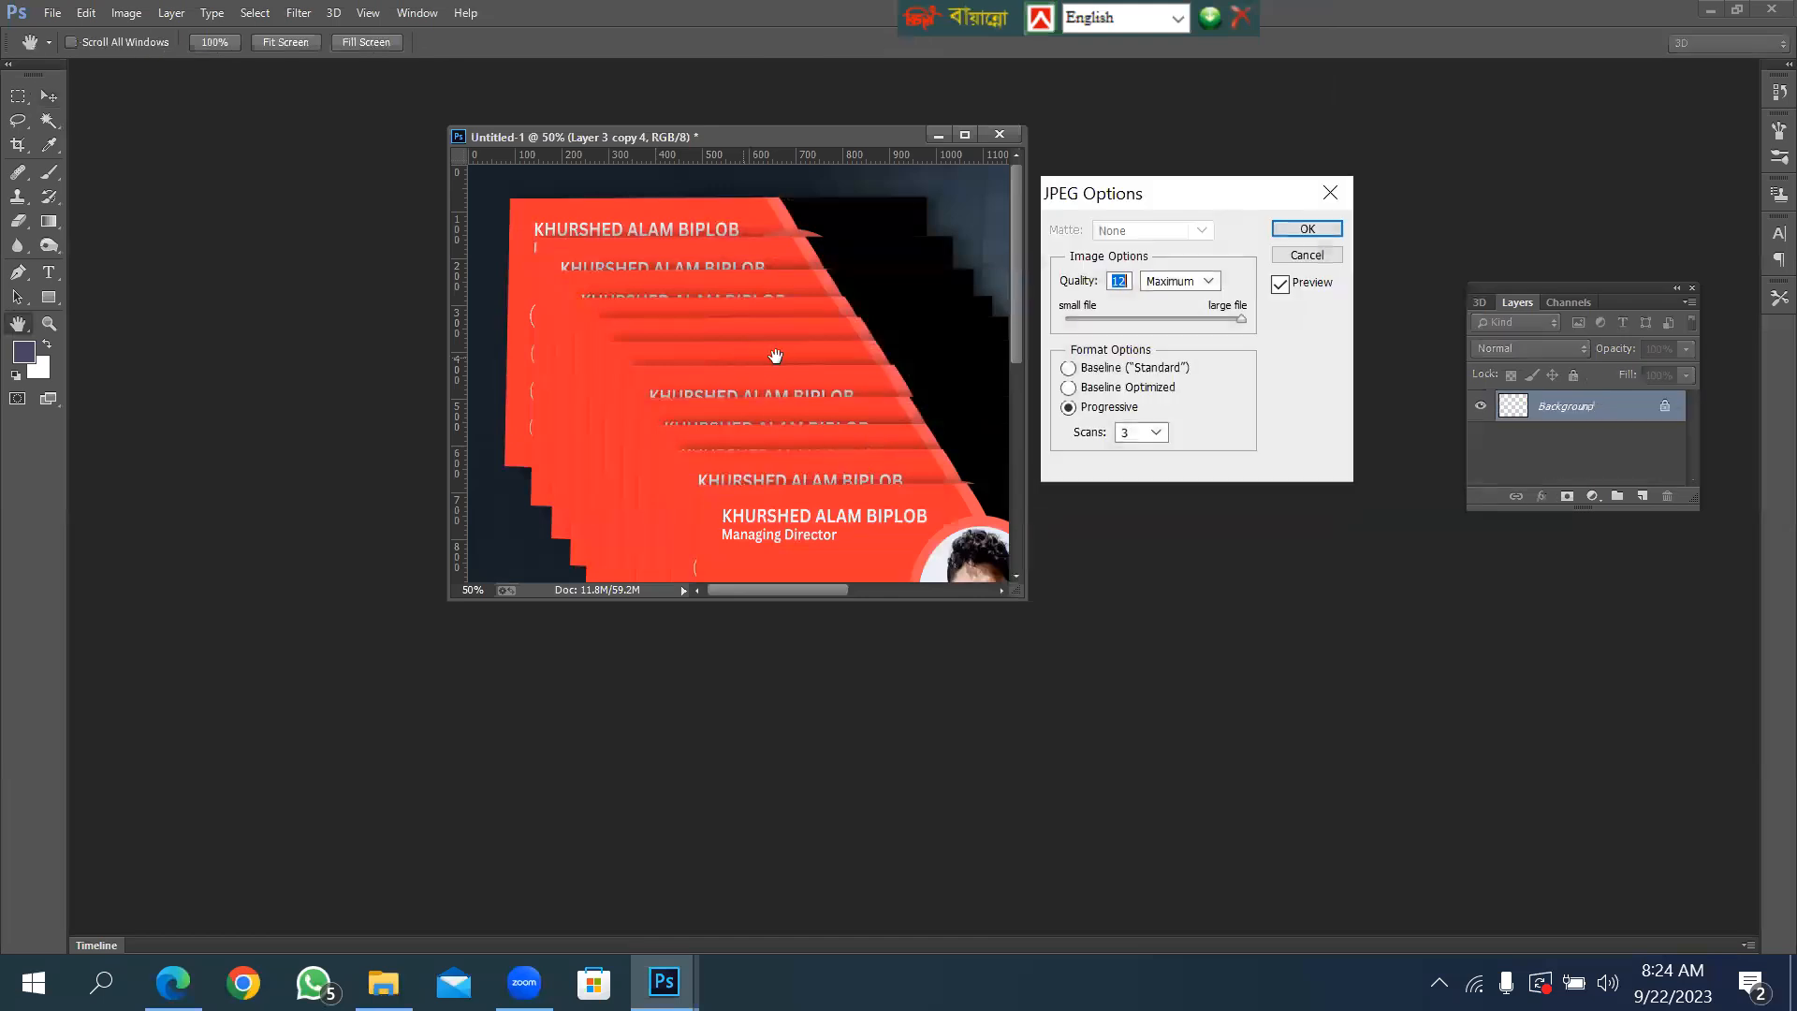
{"action": "left_click", "coordinate": [1292, 232]}
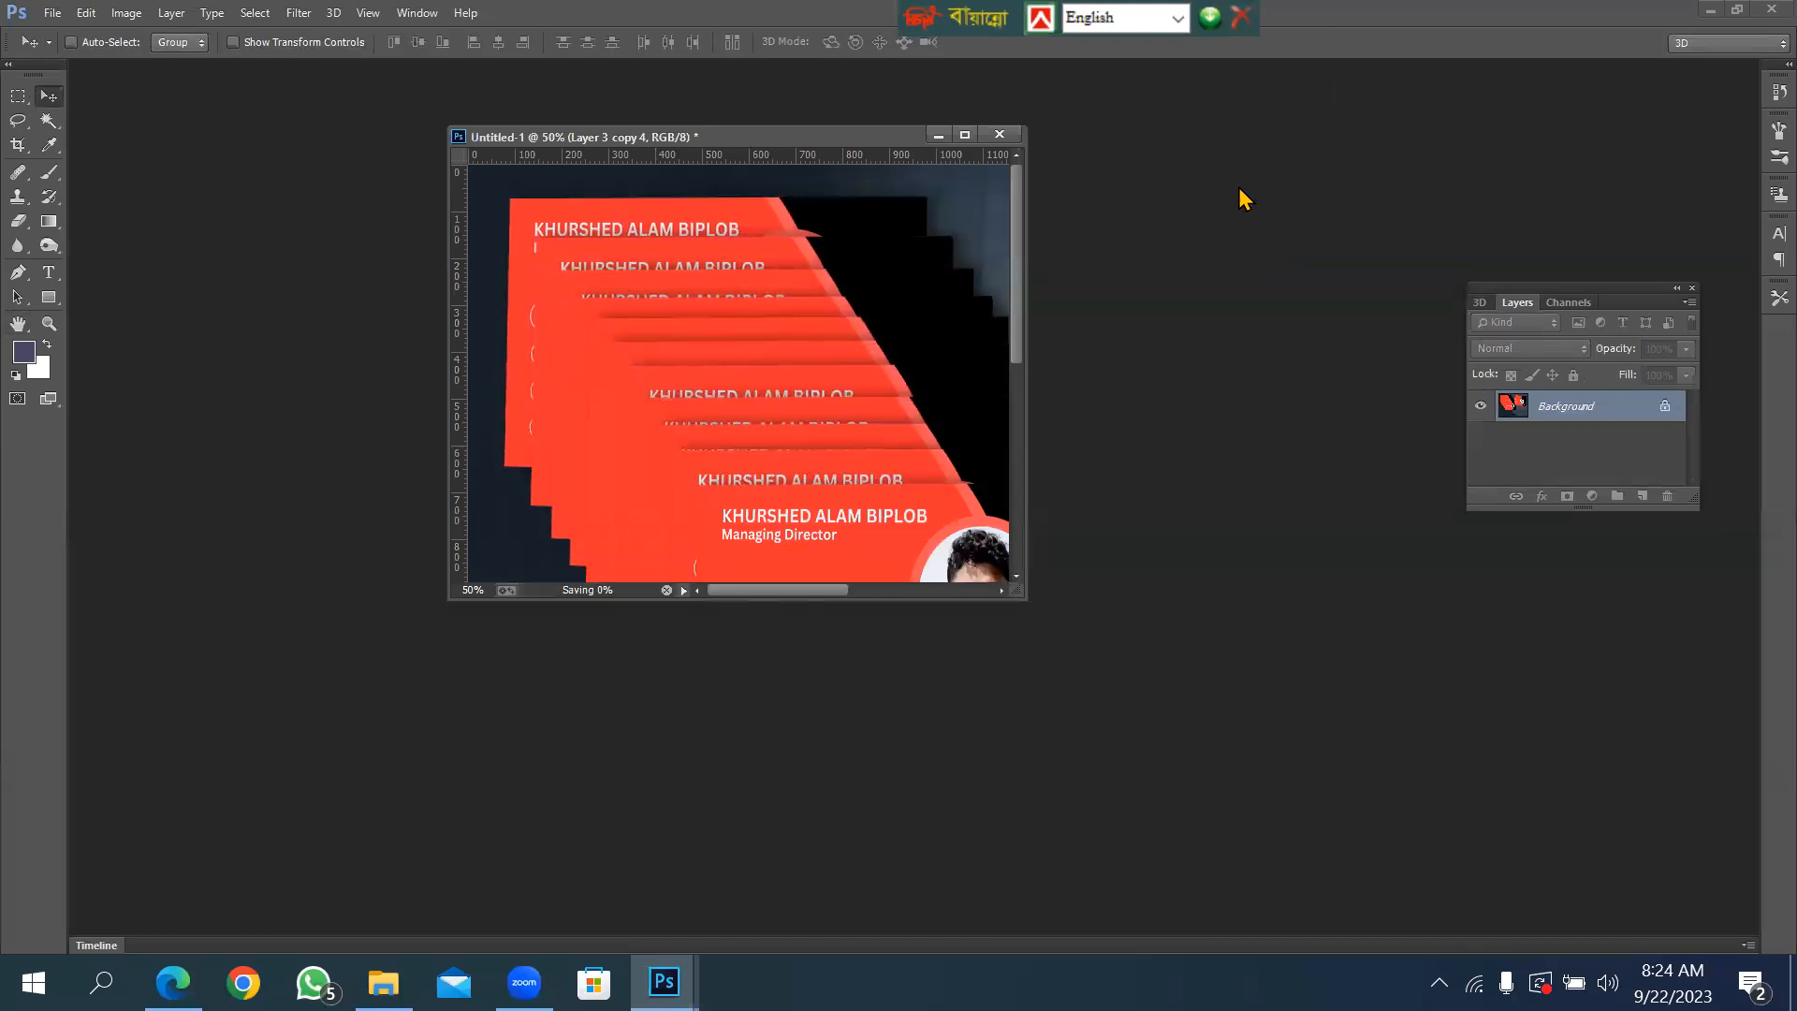
Minimize the open windows and view the exported Mokup-1.jpg from the desktop in the image viewer.
{"action": "left_click", "coordinate": [1711, 10]}
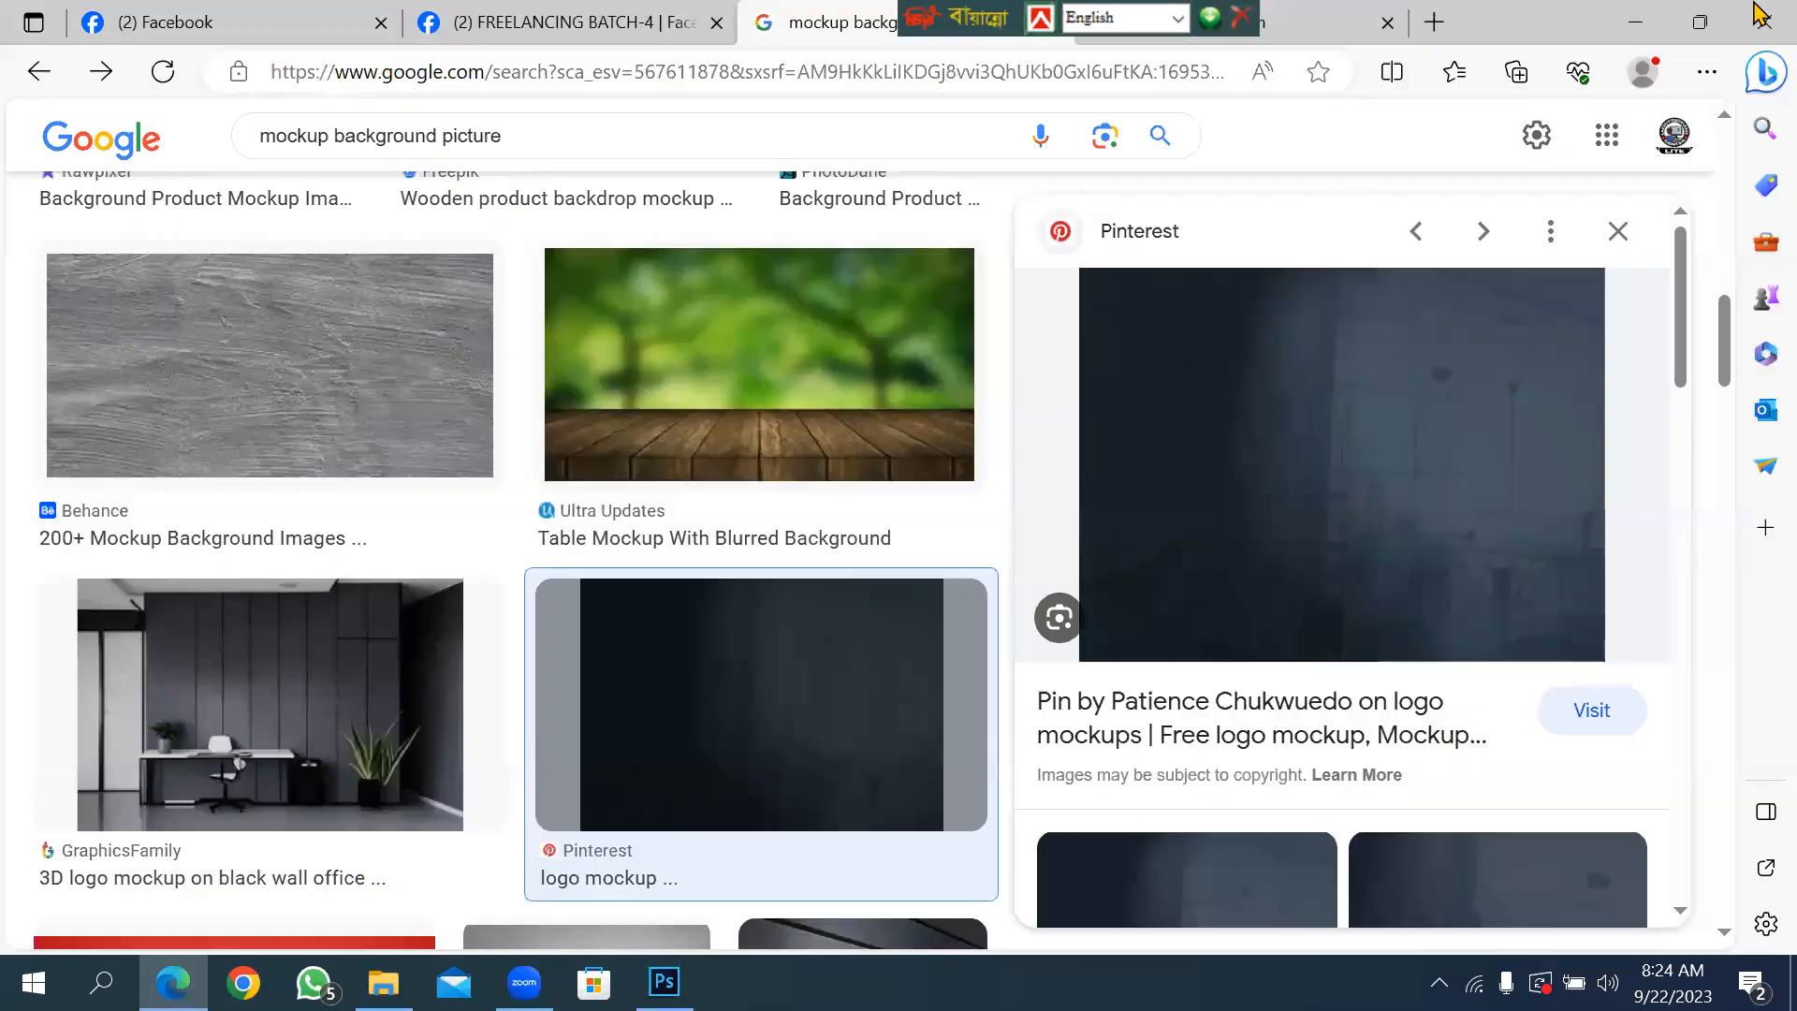
{"action": "left_click", "coordinate": [1636, 20]}
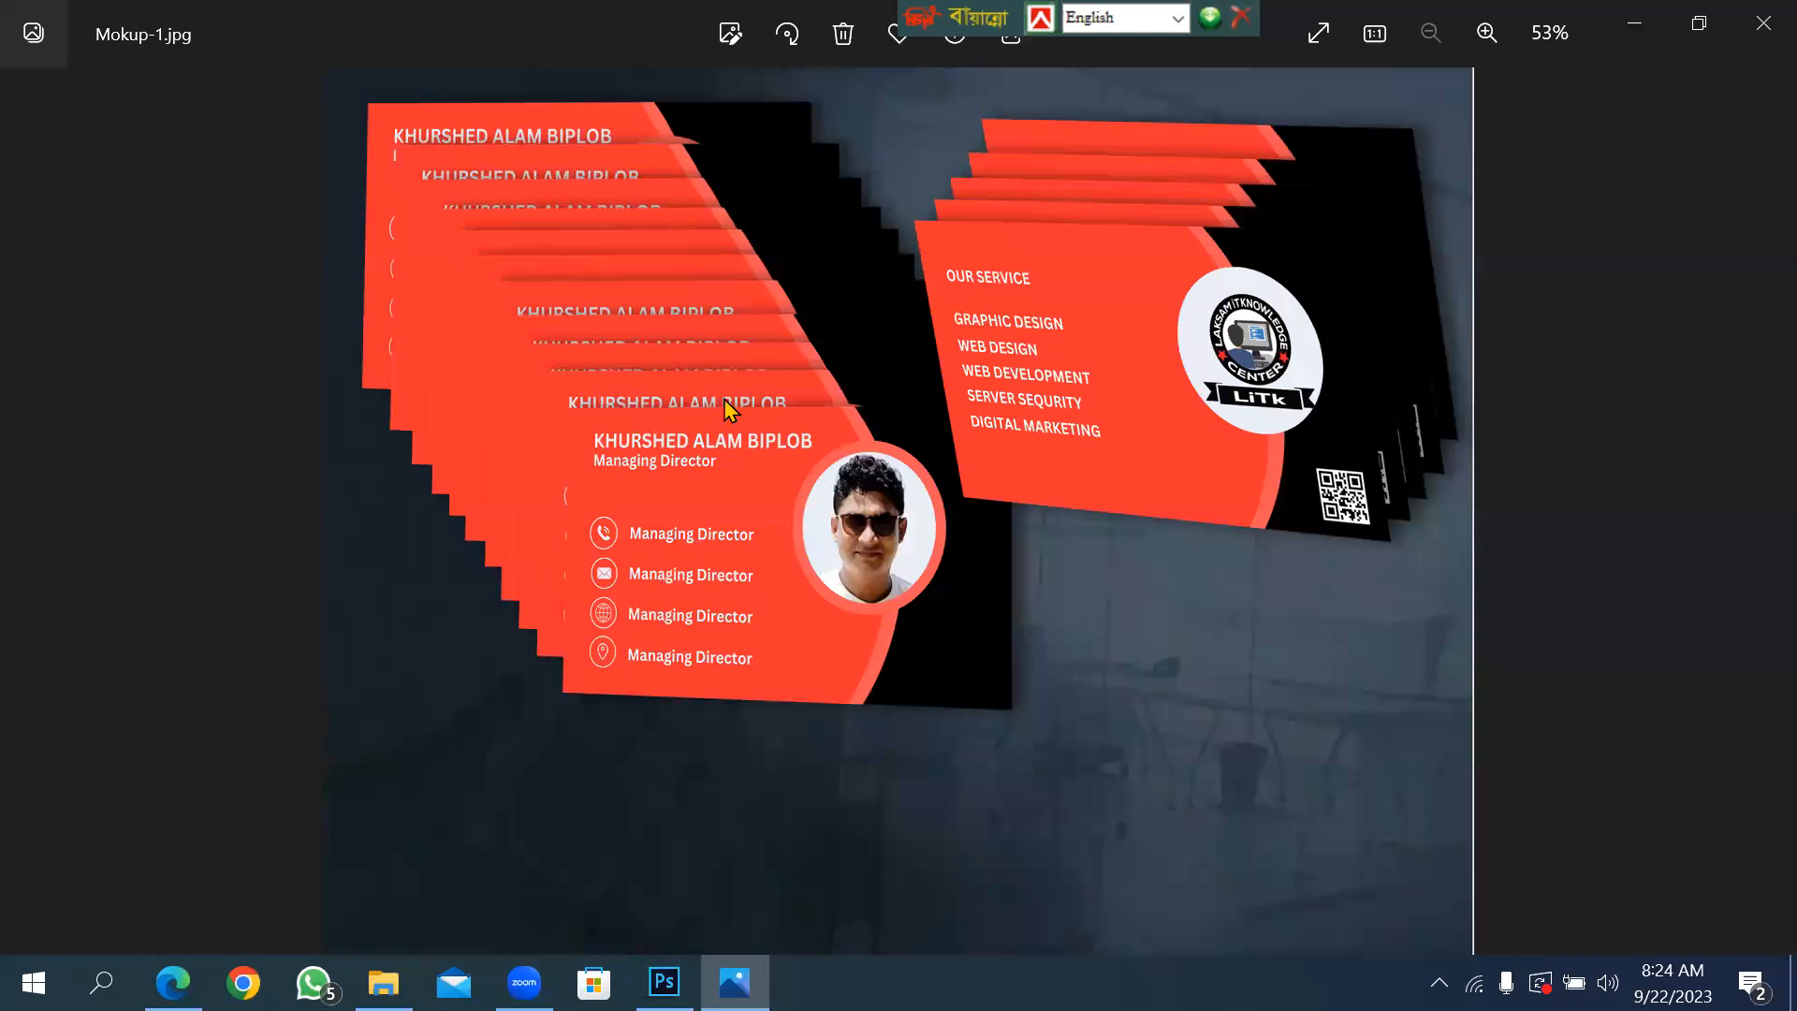
{"action": "left_click", "coordinate": [1760, 27]}
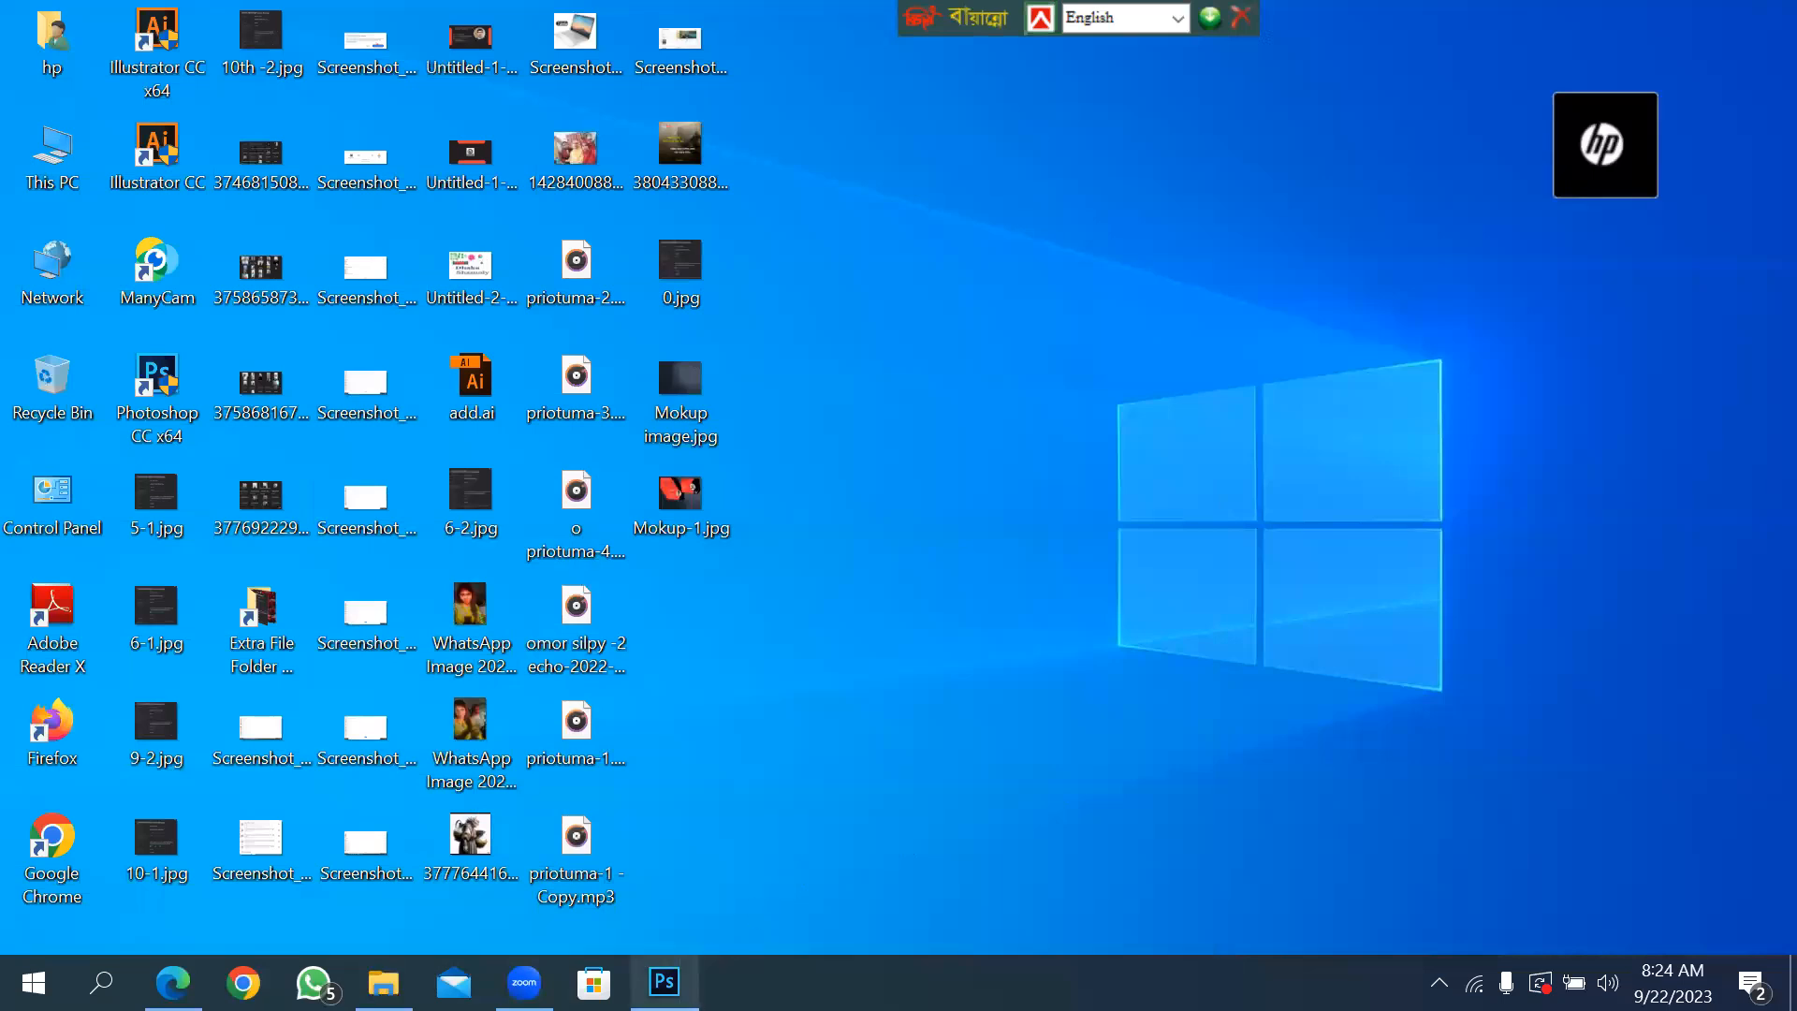
Return to Photoshop and close the Untitled-1 mockup document without saving its changes.
{"action": "left_click", "coordinate": [663, 982]}
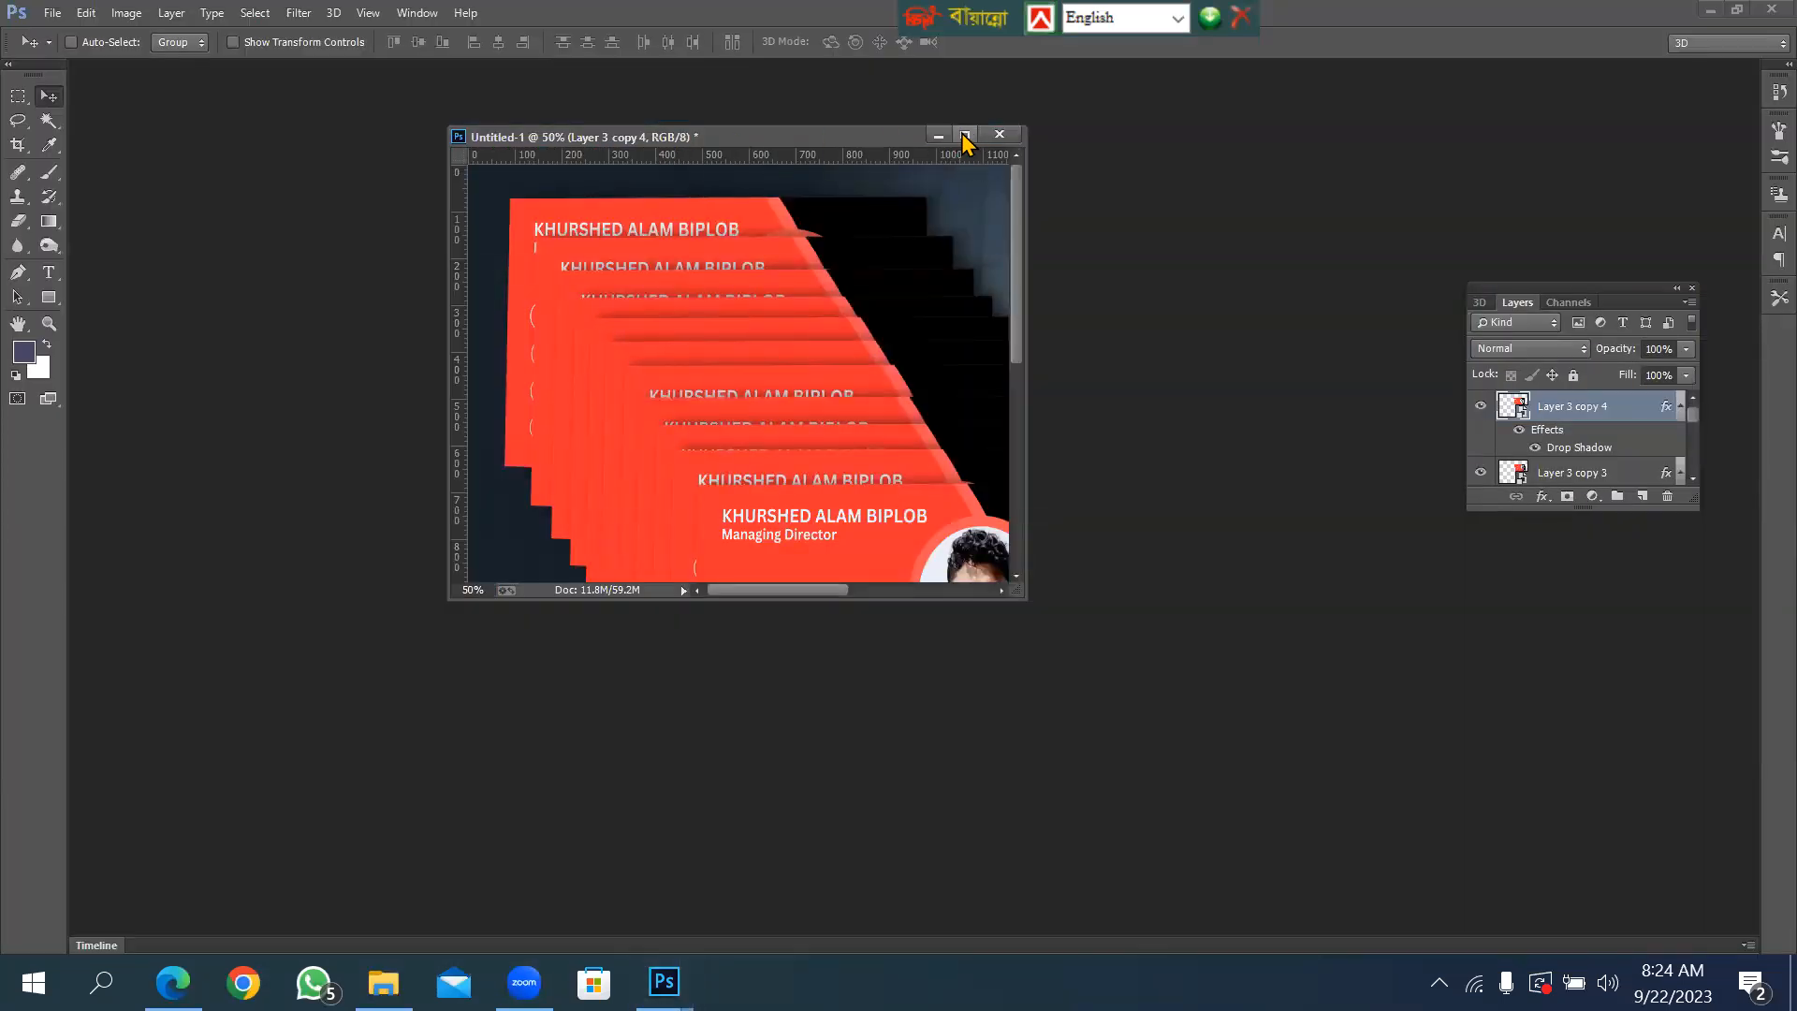
{"action": "left_click", "coordinate": [966, 136]}
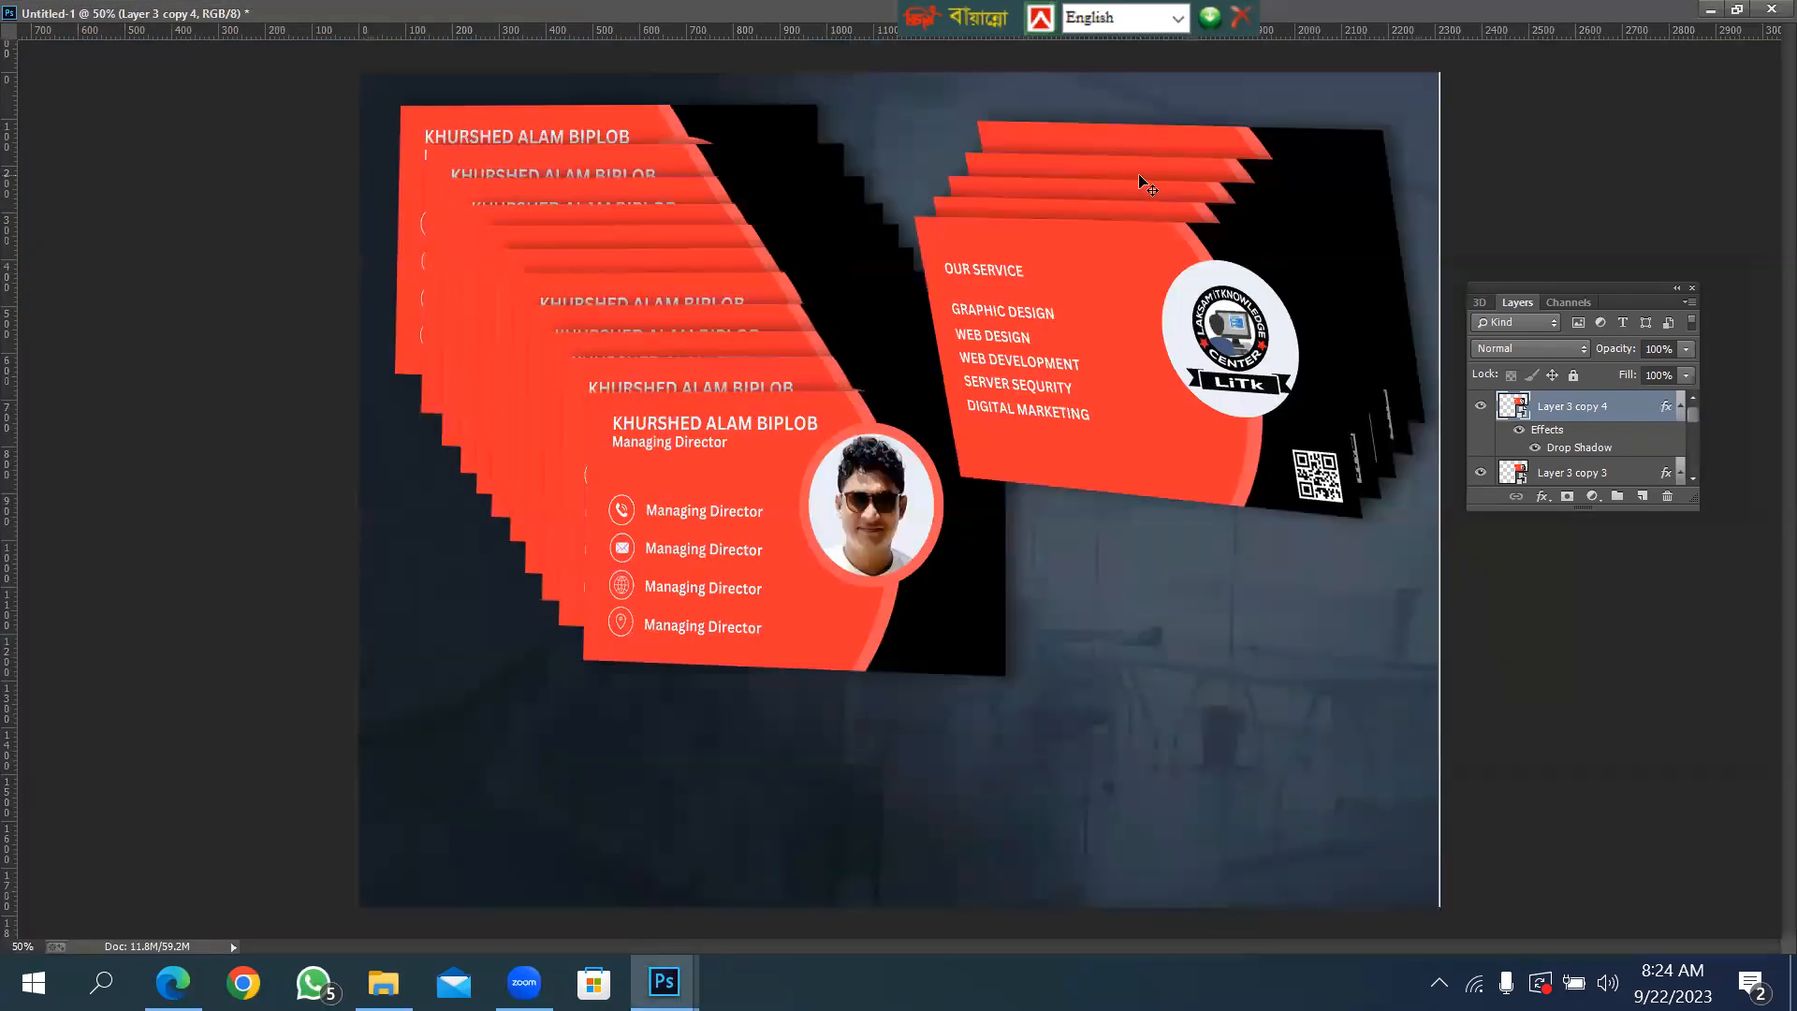
{"action": "key", "text": "ctrl+w"}
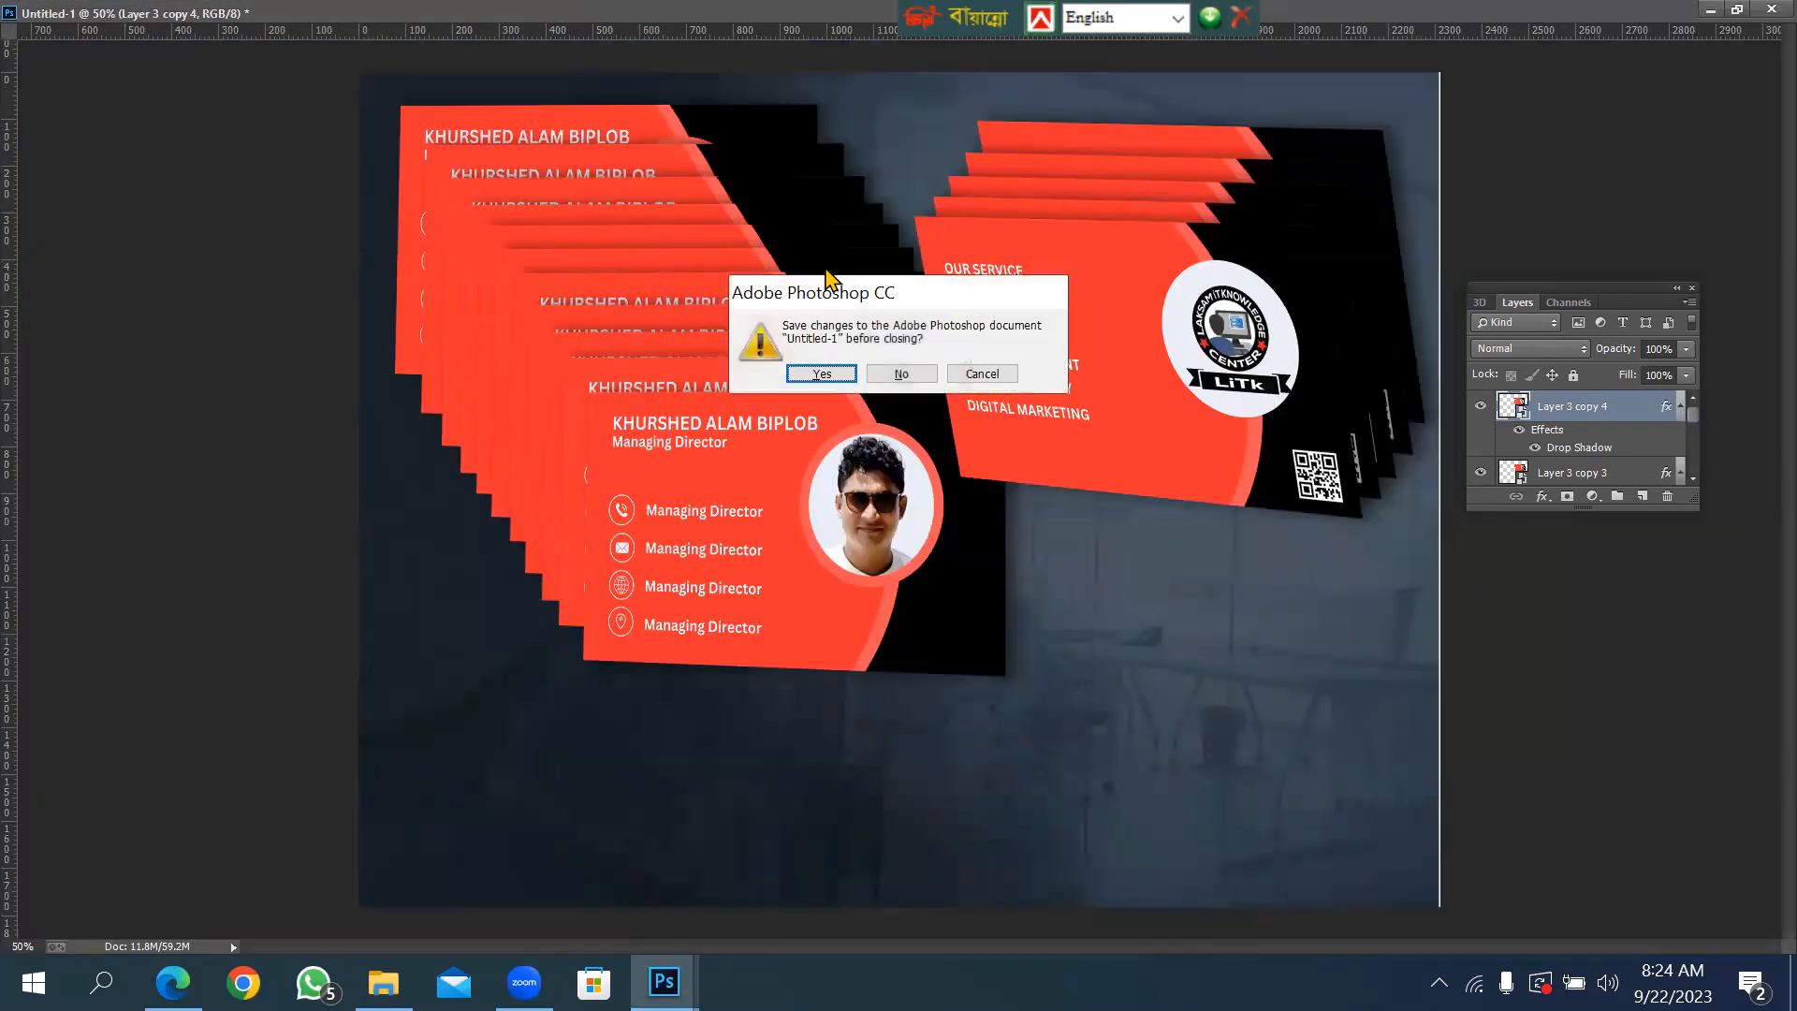
{"action": "left_click", "coordinate": [905, 374]}
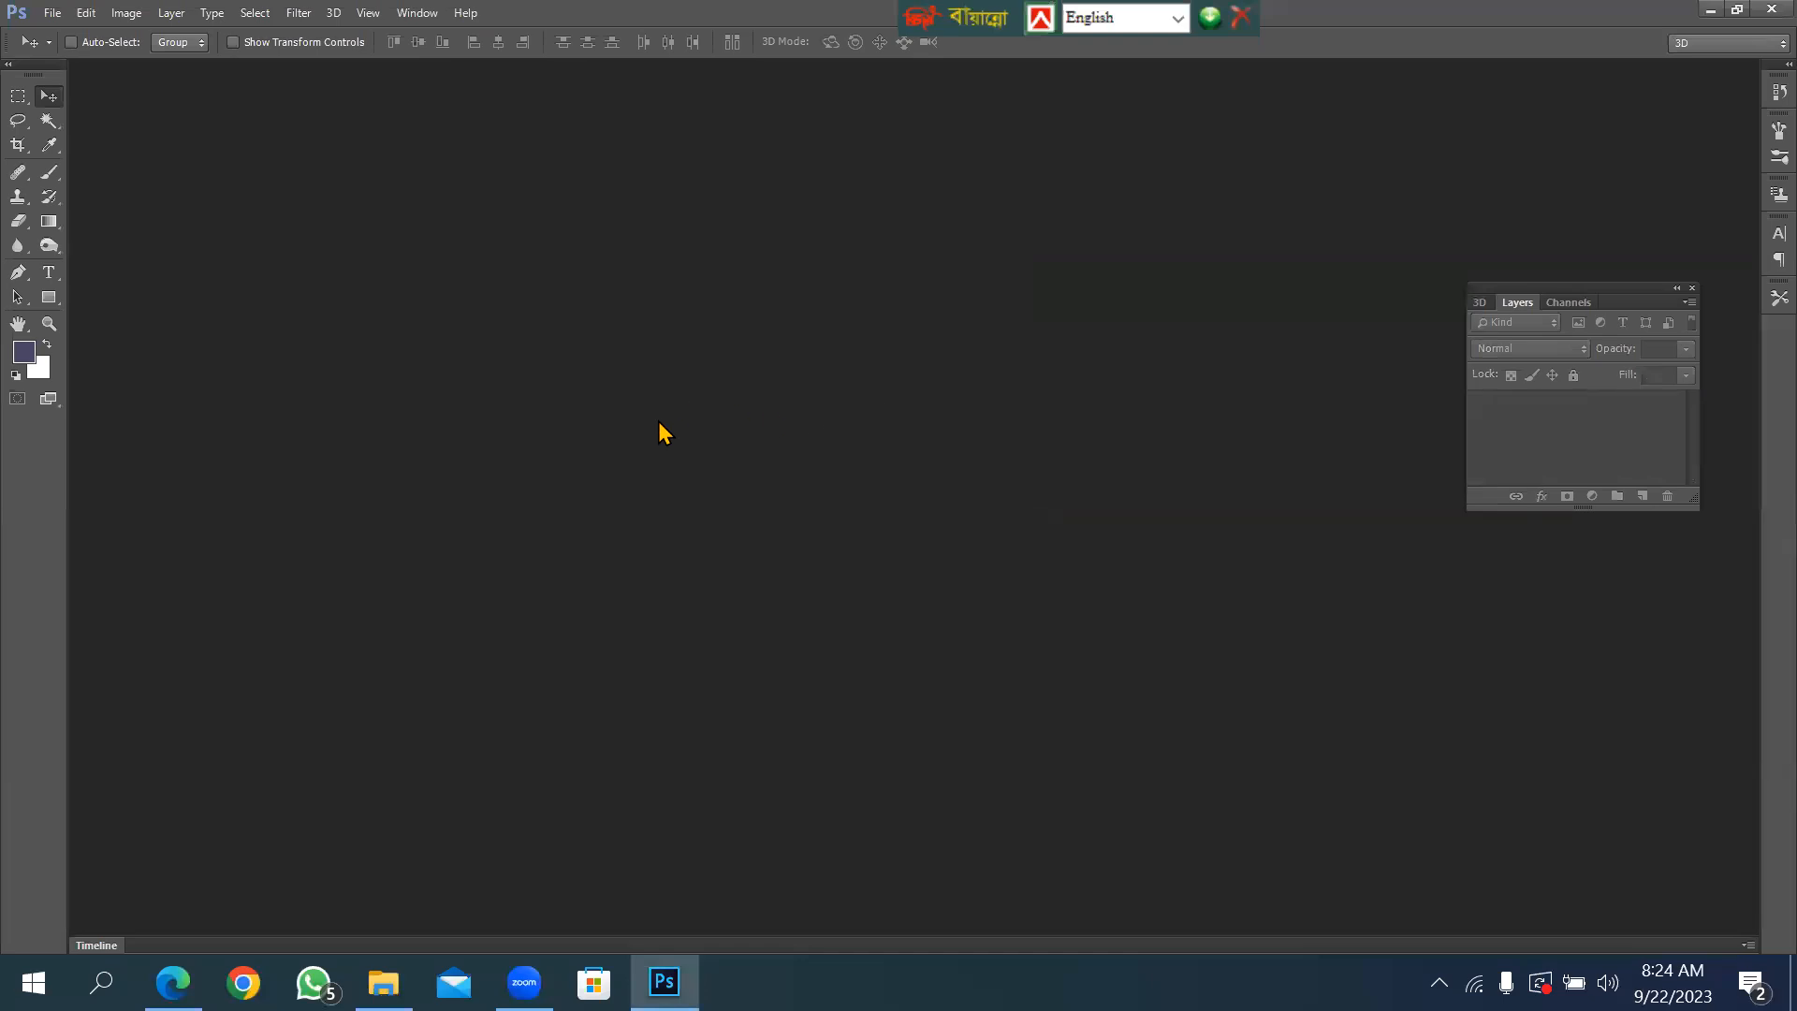
Inspect the background picture Mokup image.jpg from the desktop in the image viewer, and close it.
{"action": "left_click", "coordinate": [664, 981]}
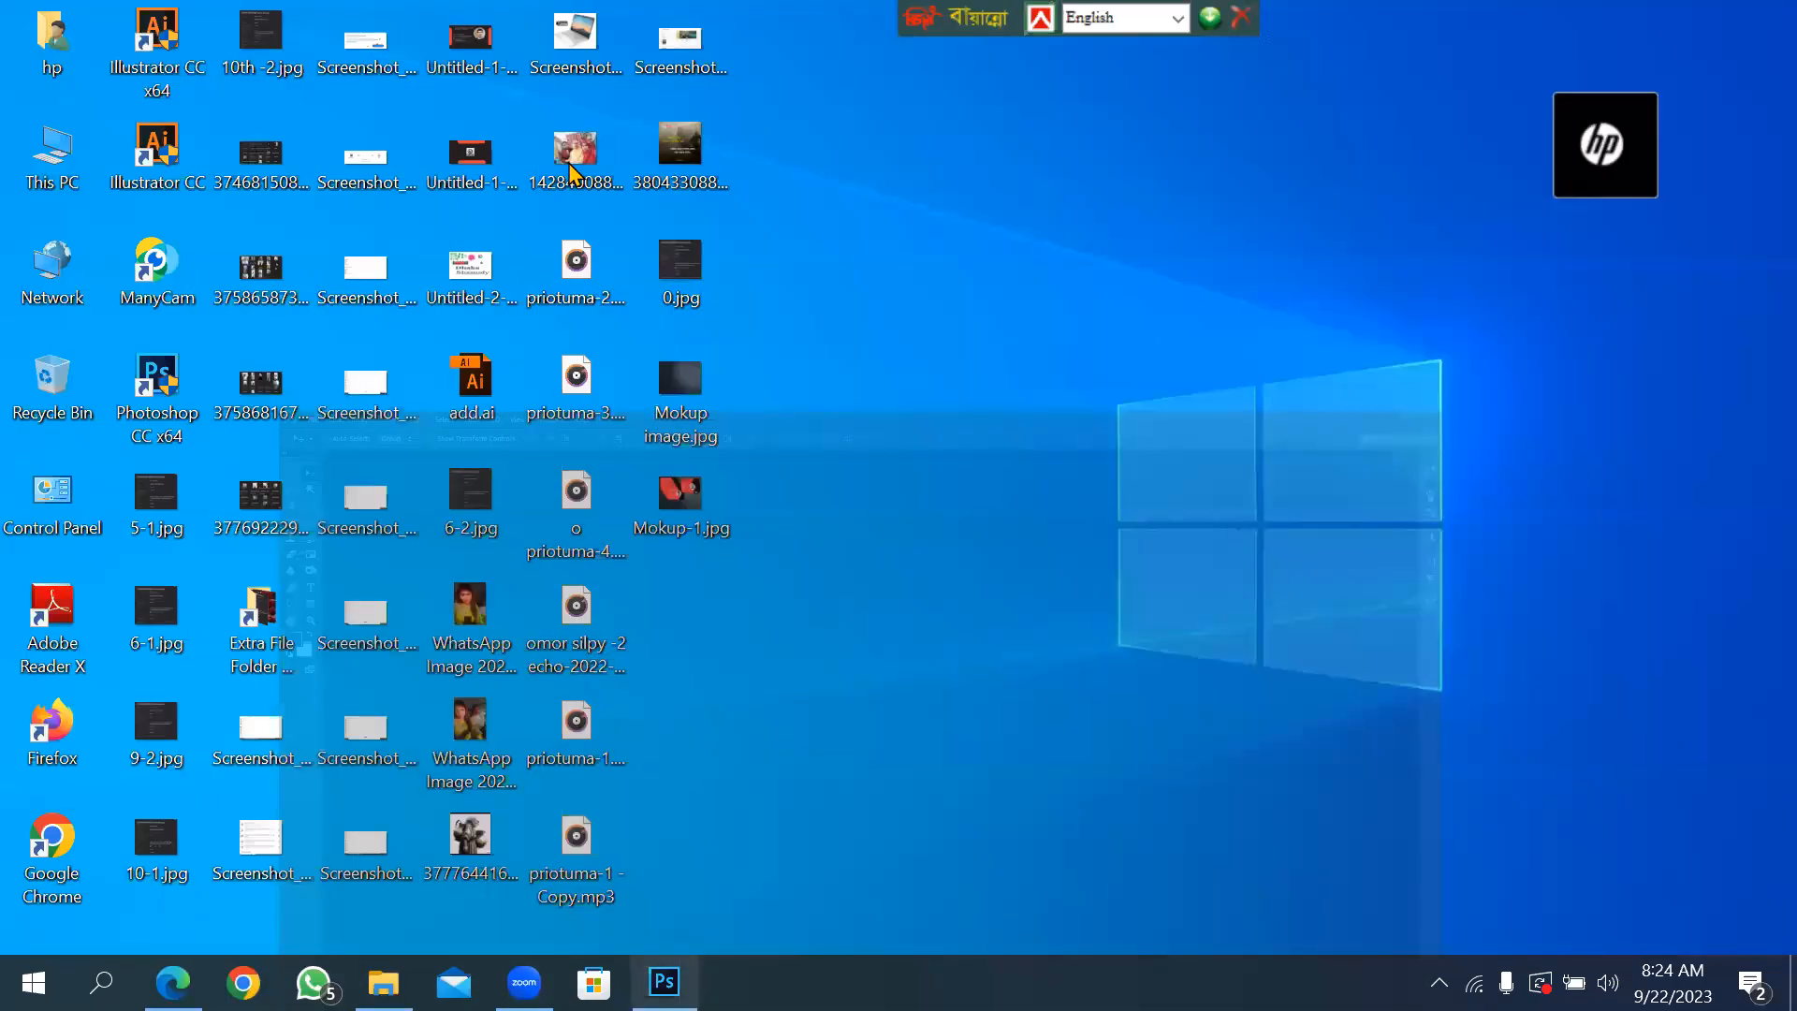
{"action": "double_click", "coordinate": [689, 388]}
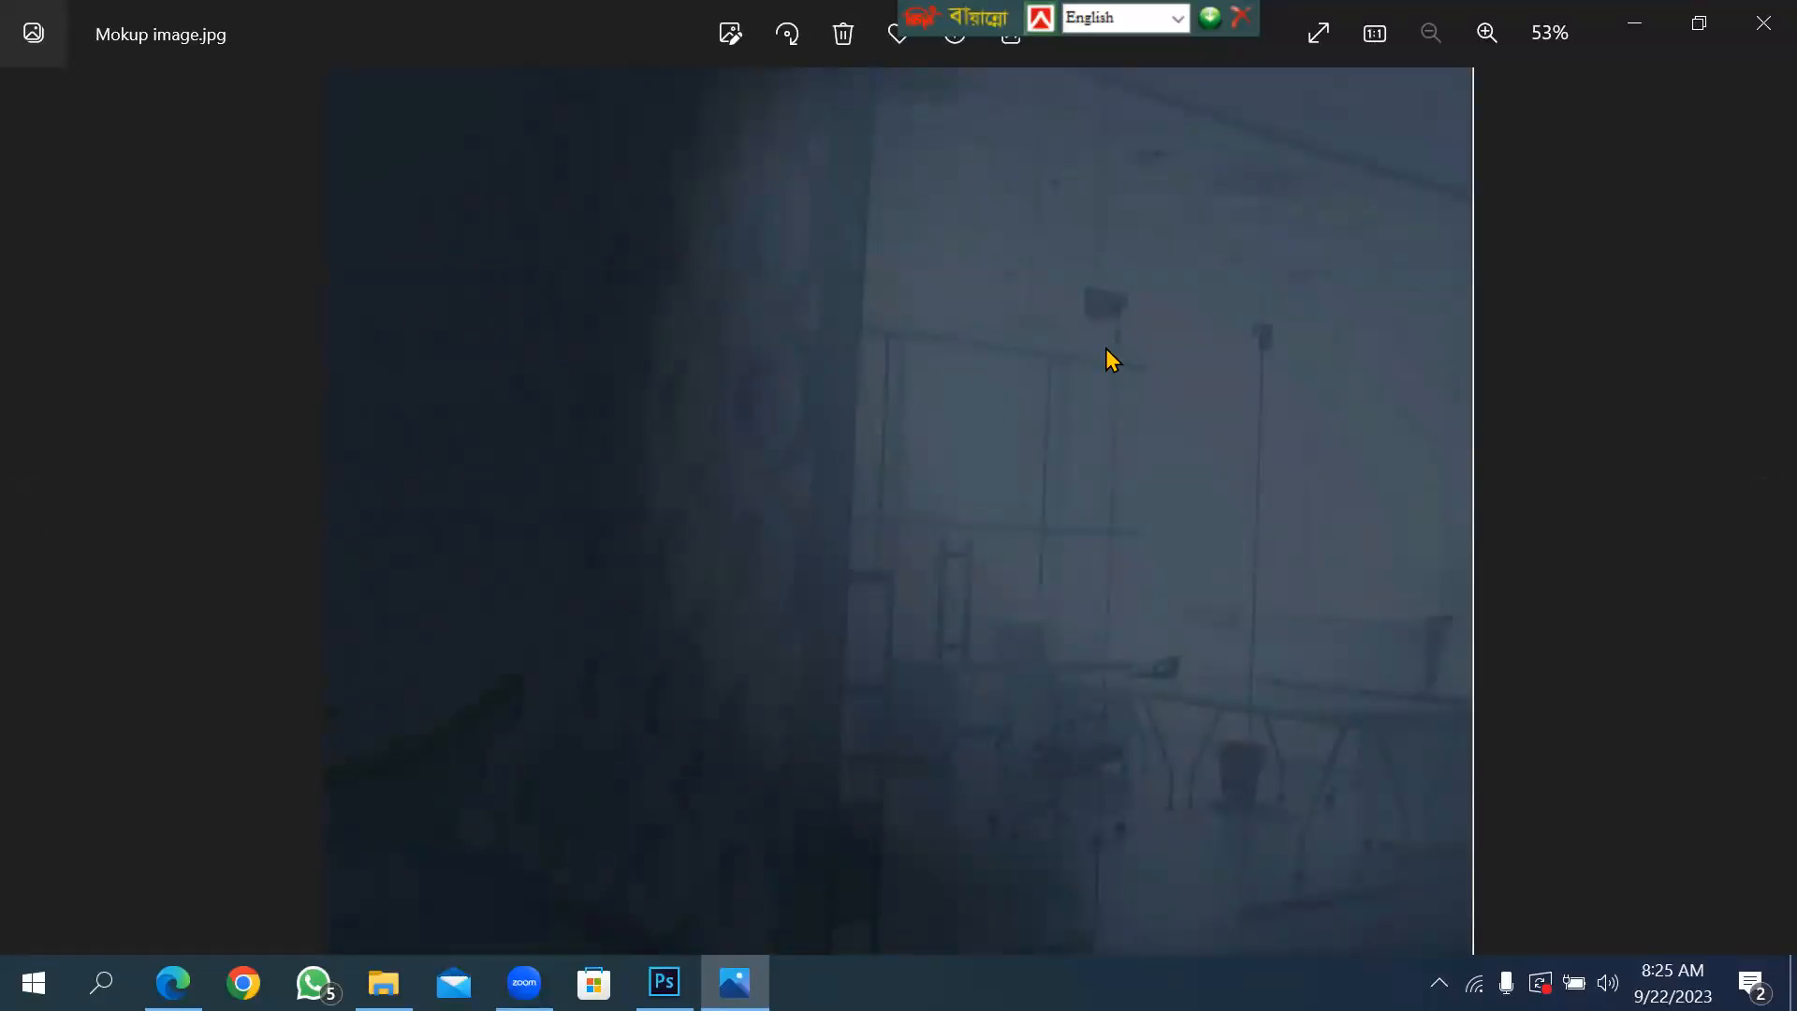
{"action": "left_click", "coordinate": [1760, 28]}
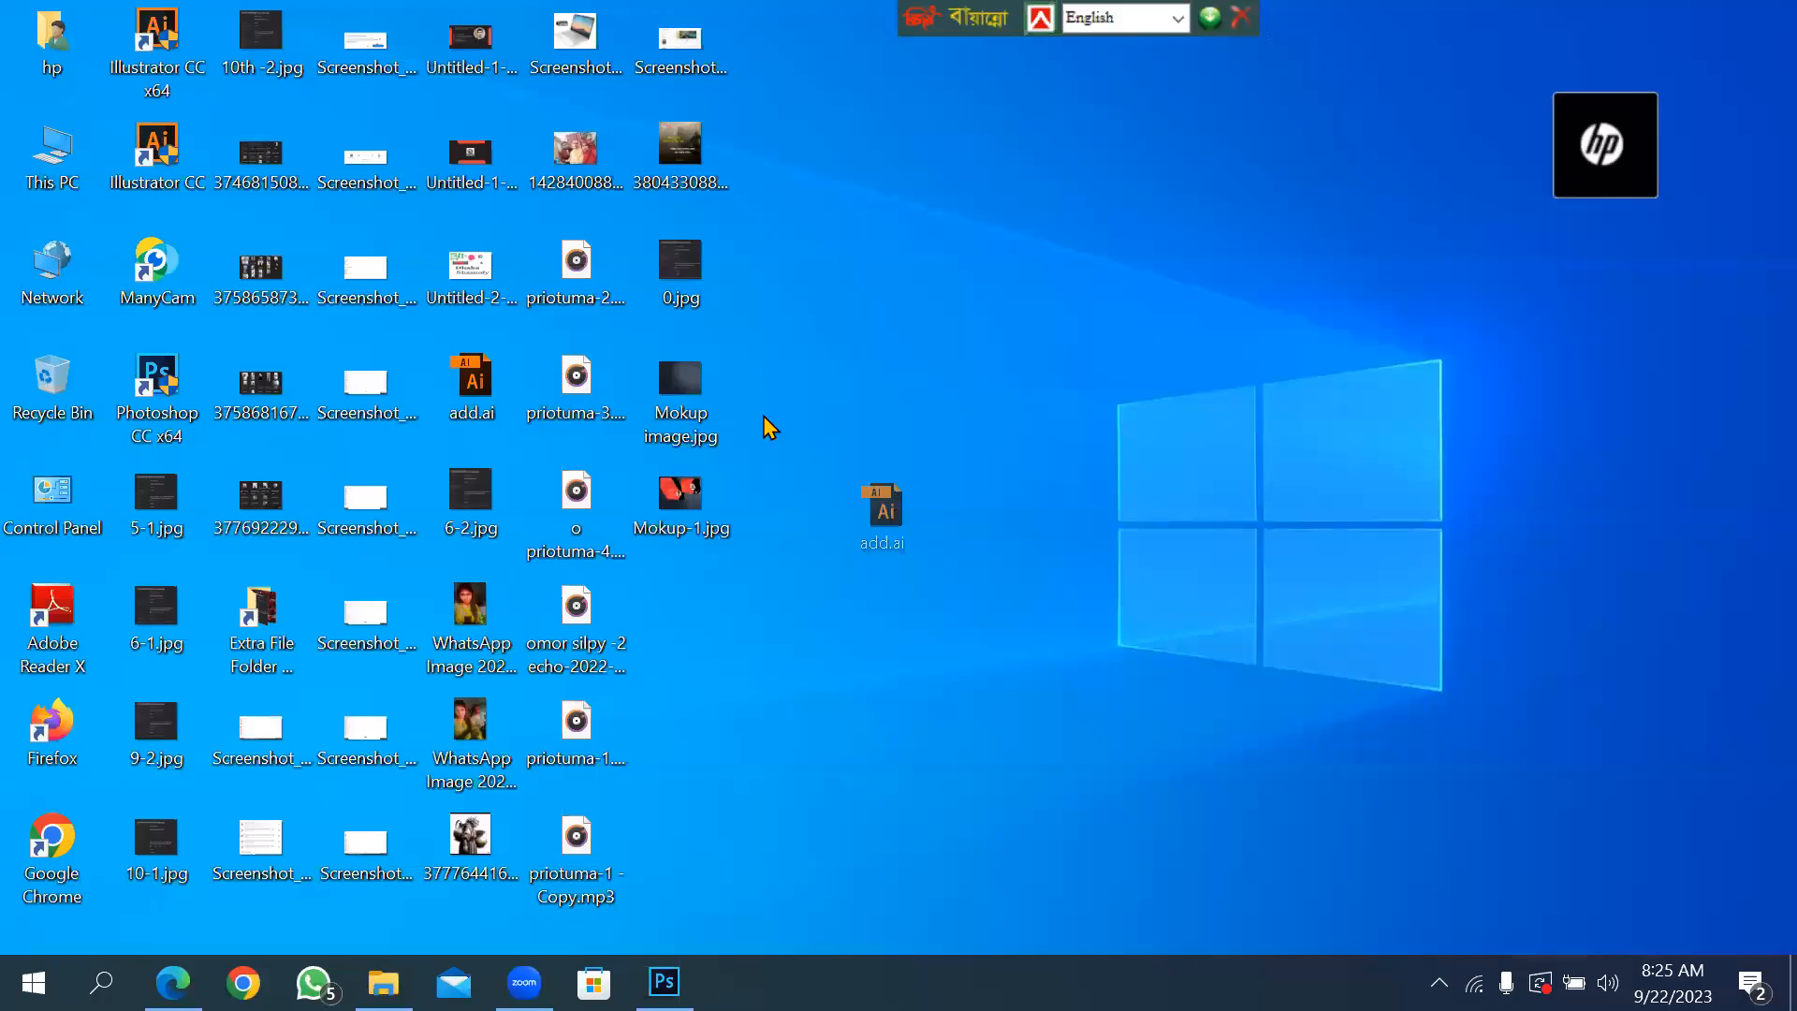
{"action": "left_click_drag", "start_coordinate": [775, 404], "coordinate": [656, 749]}
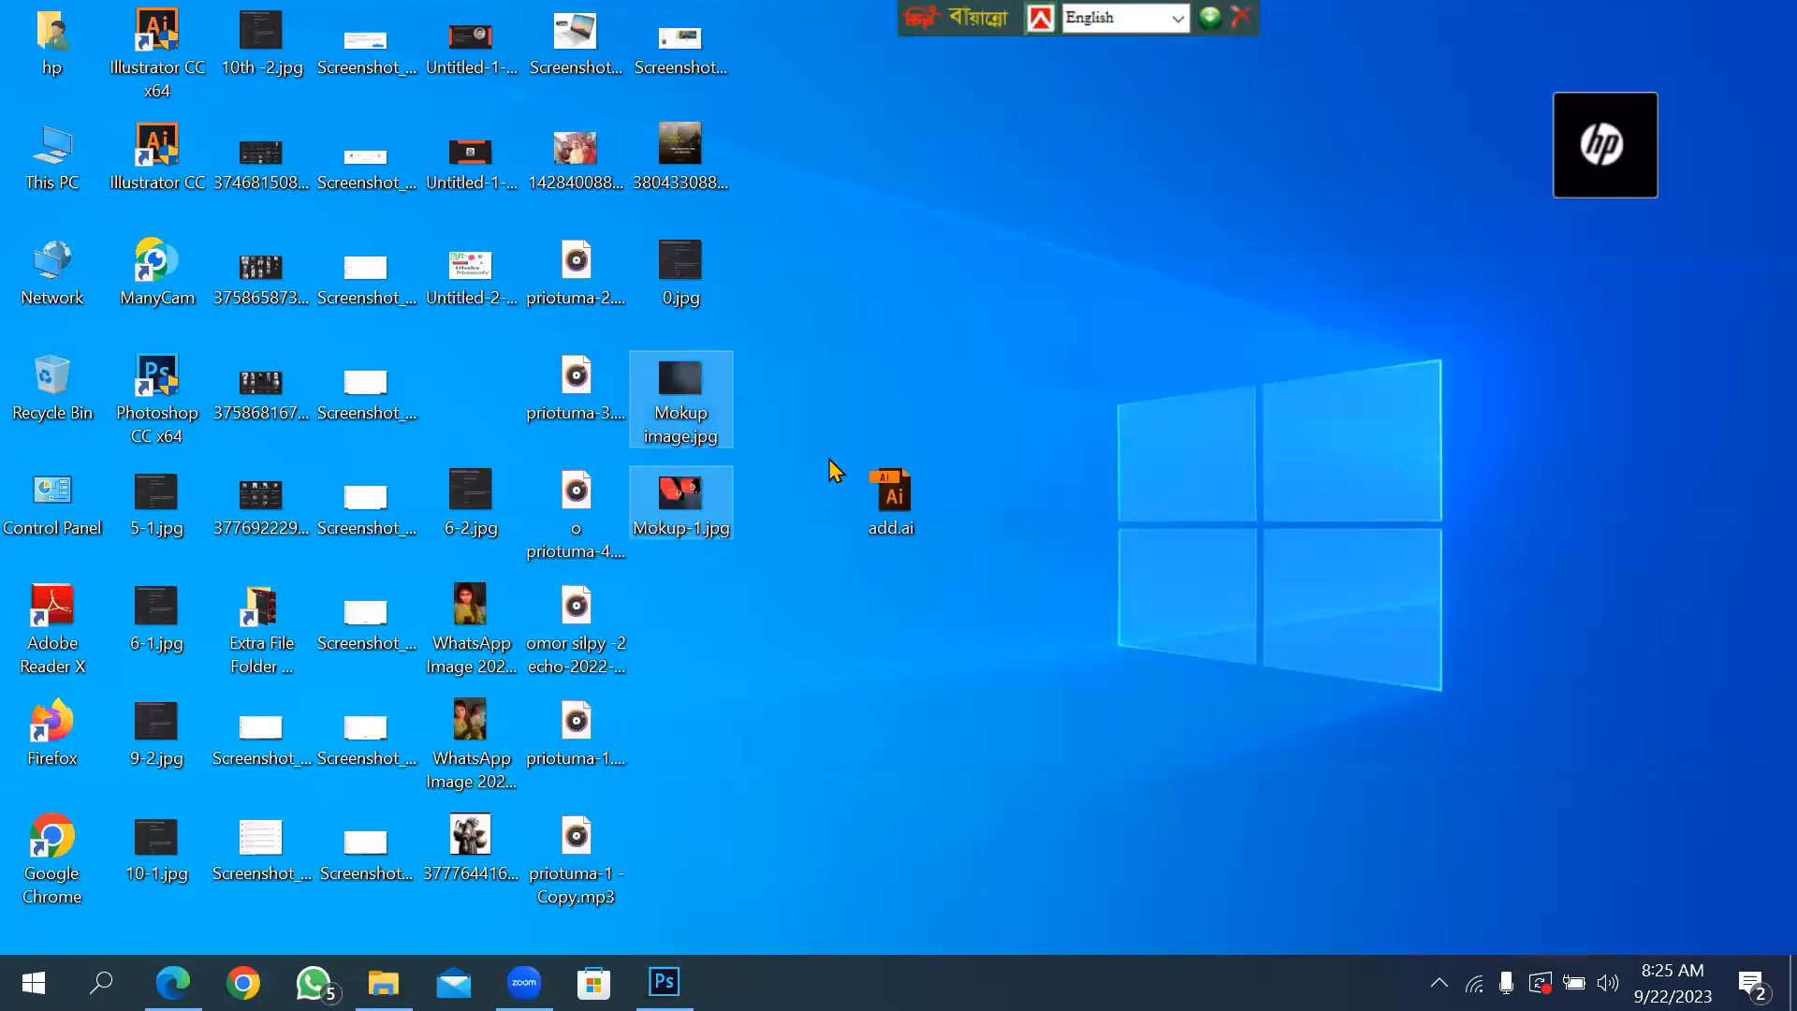
{"action": "left_click", "coordinate": [809, 372]}
Open Mokup image.jpg from the desktop in Photoshop and maximize its window.
{"action": "left_click", "coordinate": [667, 973]}
{"action": "key", "text": "ctrl+o"}
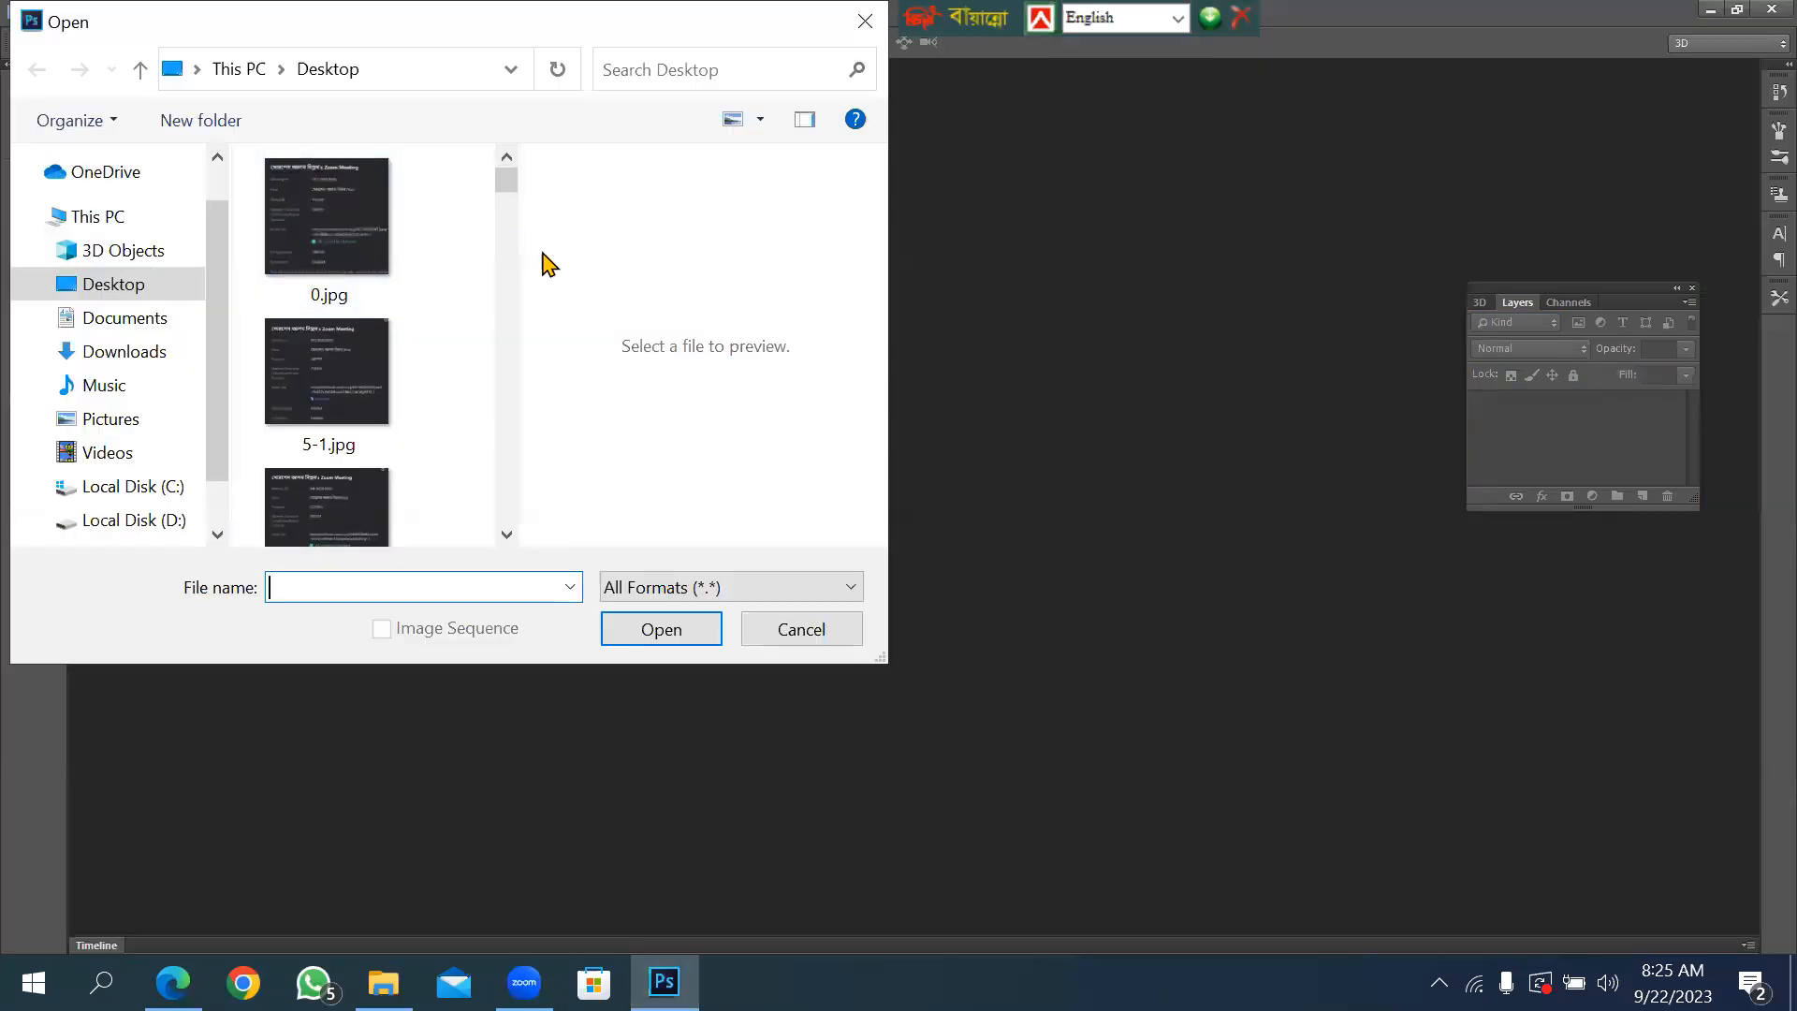
{"action": "left_click_drag", "start_coordinate": [506, 181], "coordinate": [517, 329]}
{"action": "double_click", "coordinate": [328, 201]}
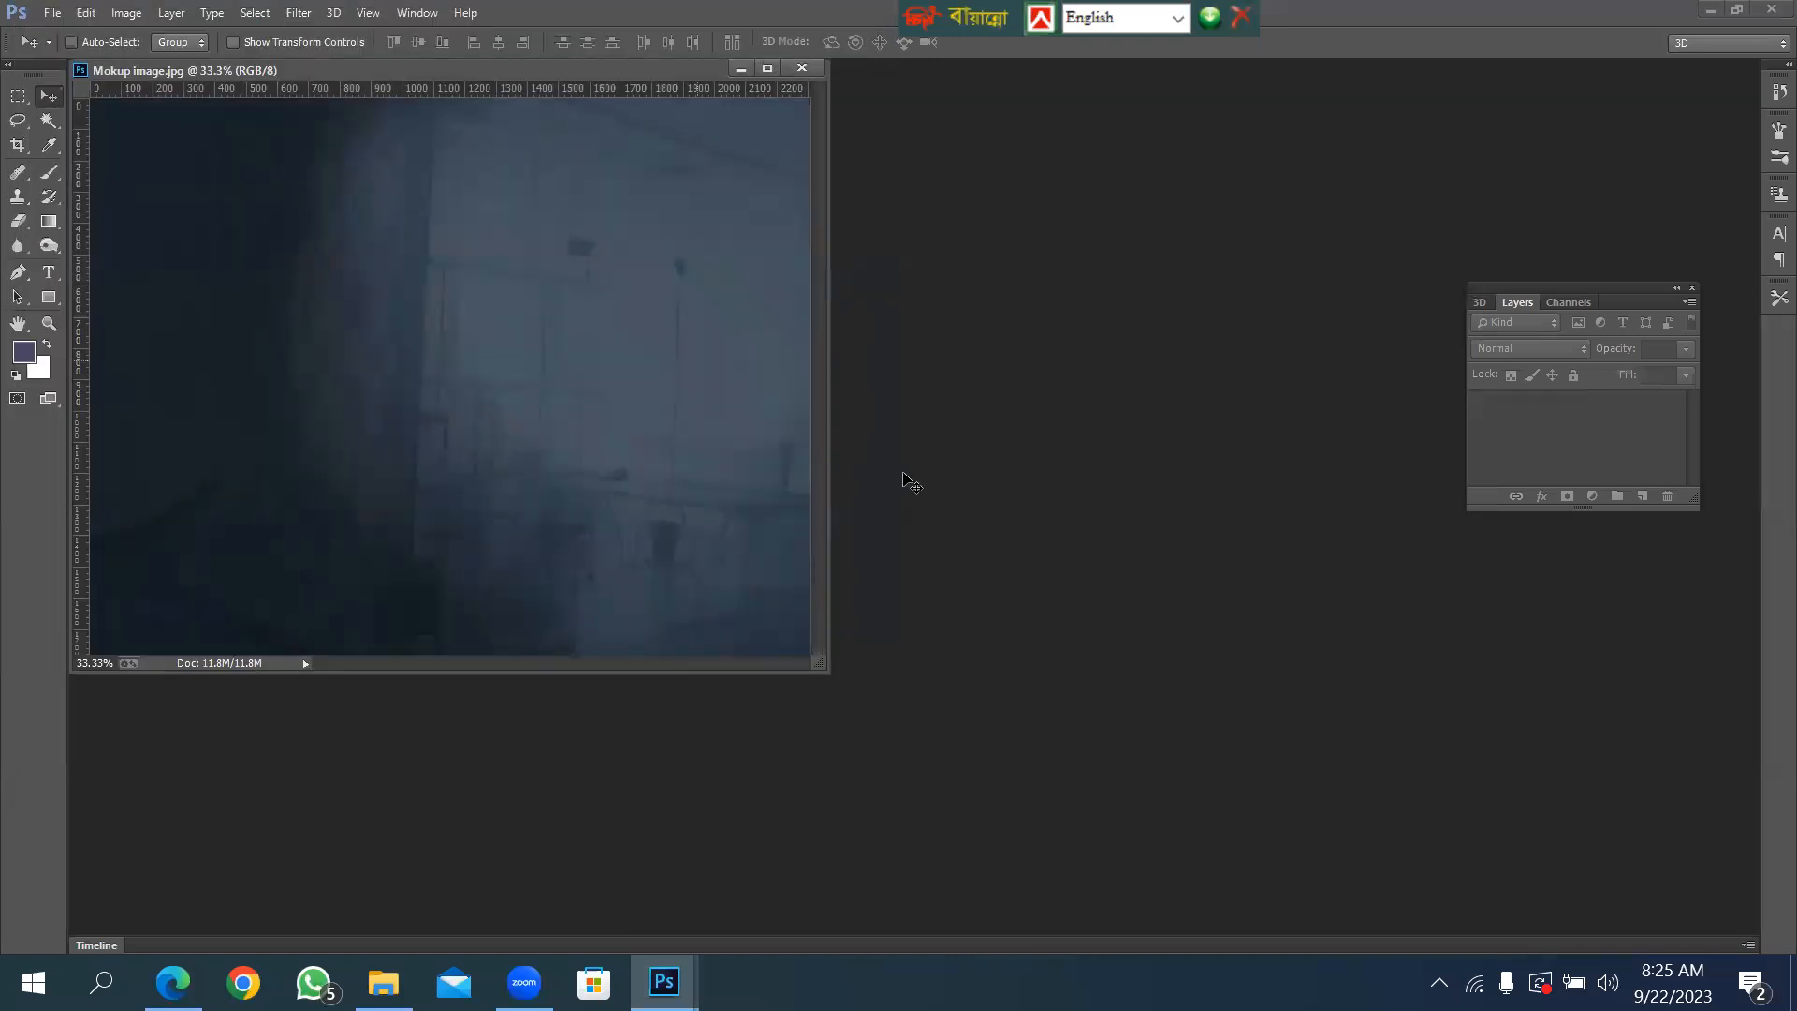
{"action": "left_click", "coordinate": [767, 70]}
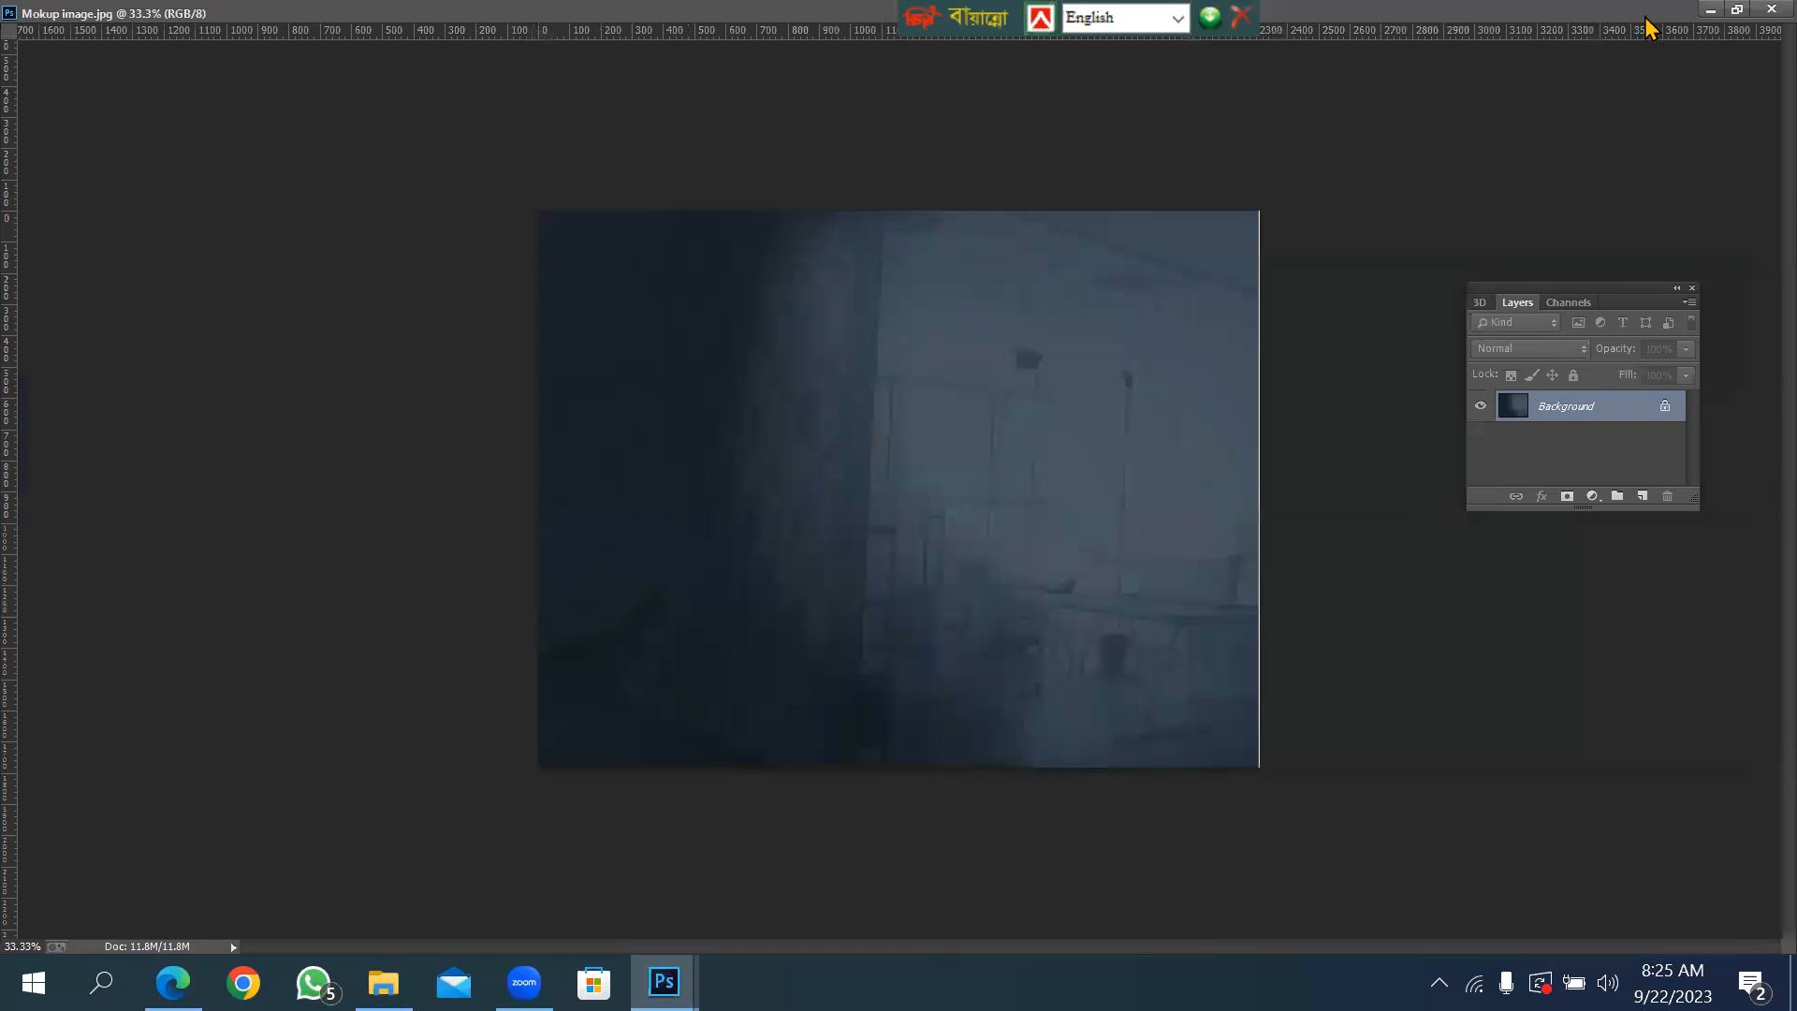
Crop away the thin light strip along the right edge of Mokup image.jpg and save the file.
{"action": "left_click", "coordinate": [1737, 9]}
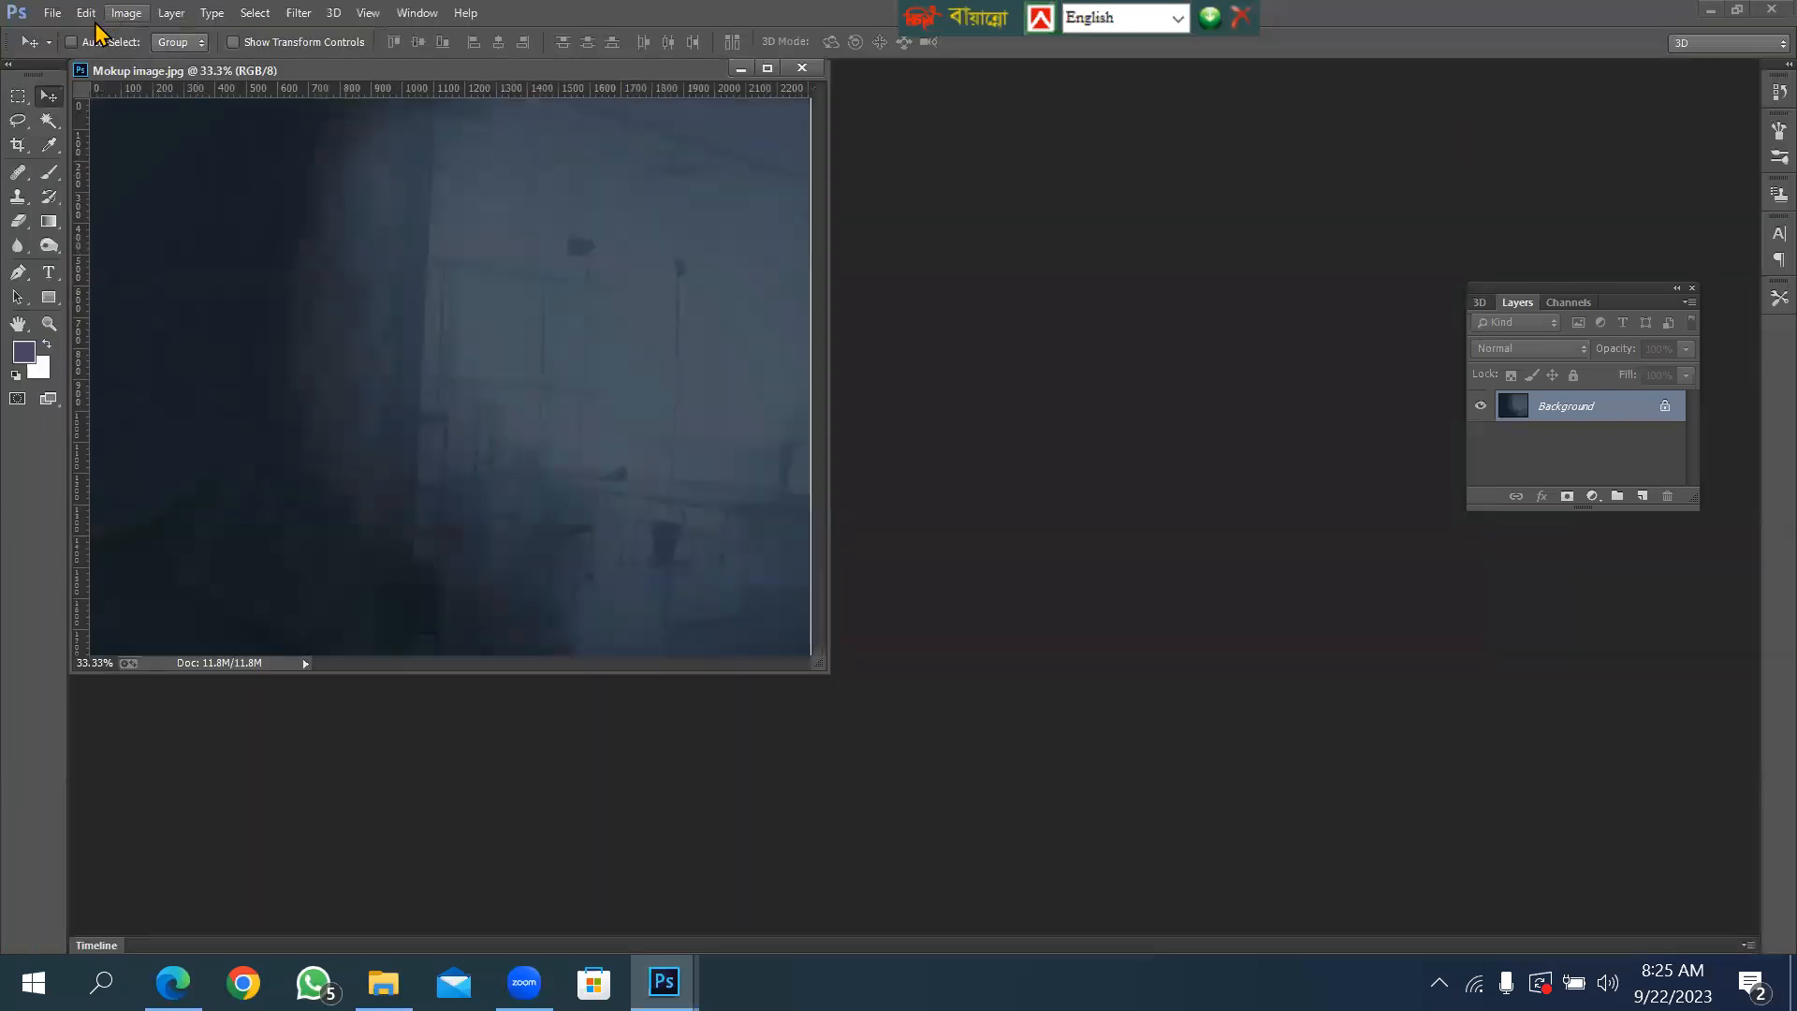
{"action": "left_click", "coordinate": [18, 145]}
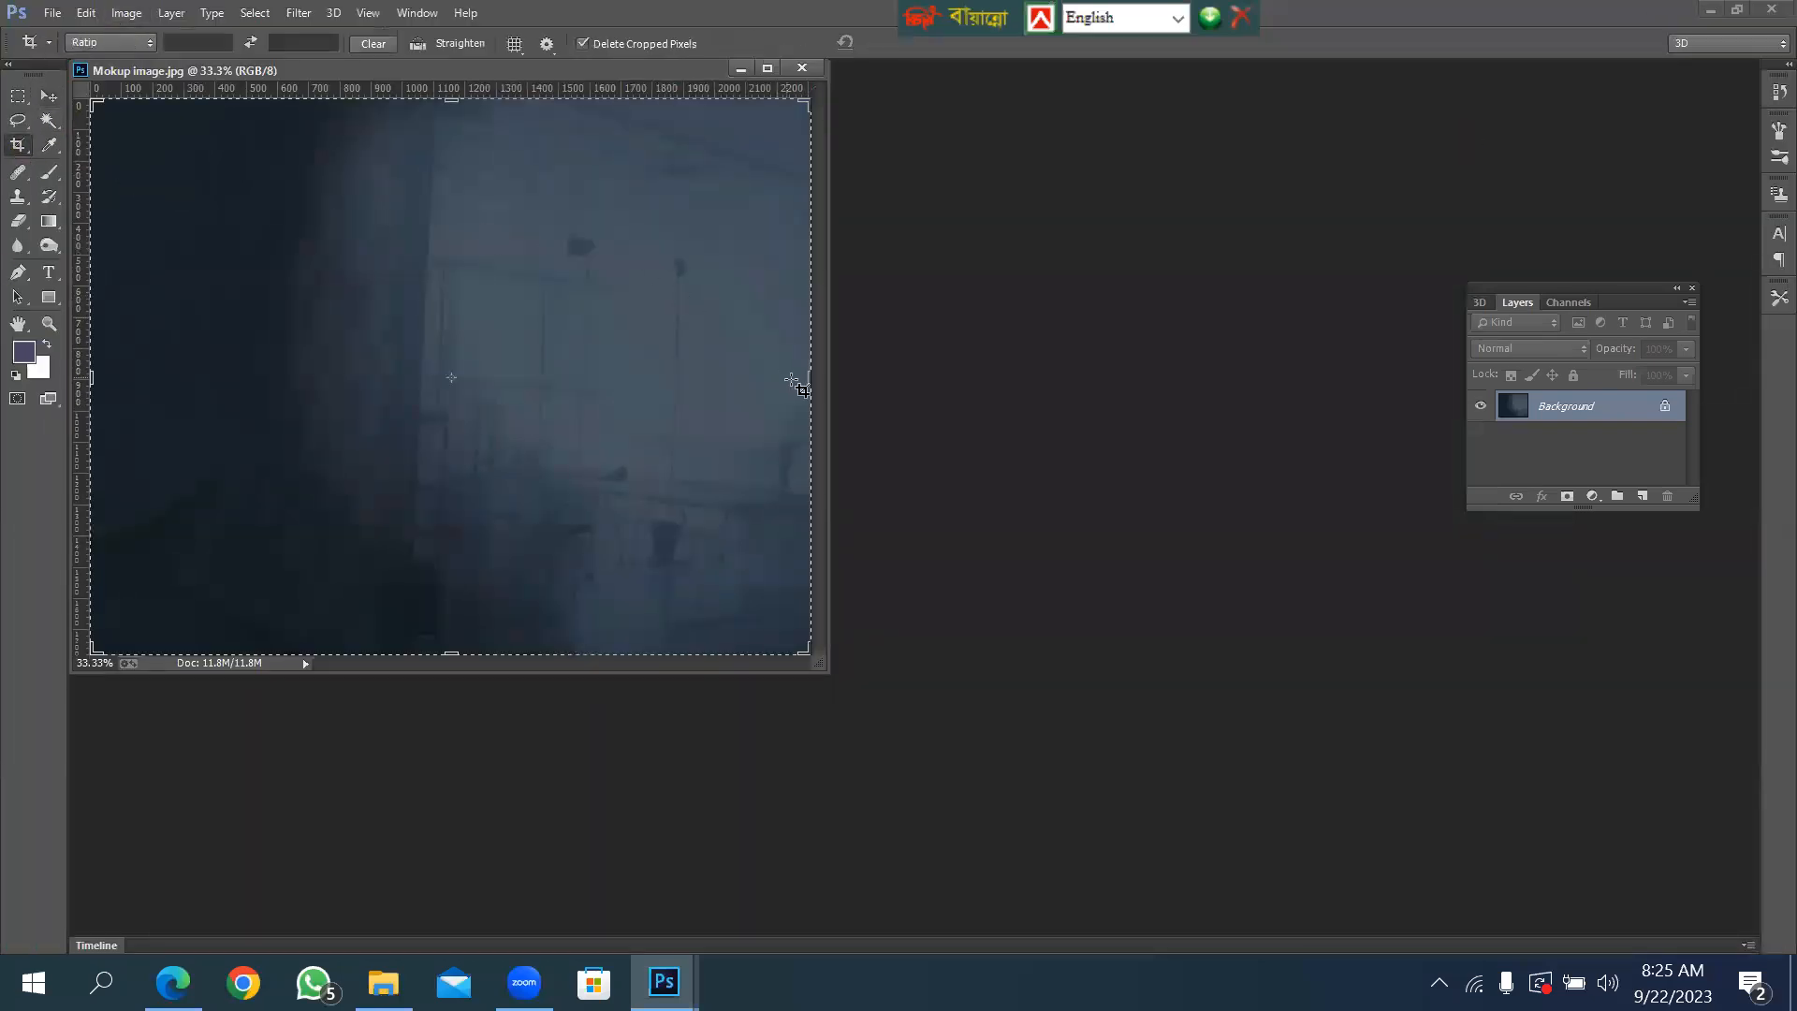
{"action": "left_click_drag", "start_coordinate": [808, 379], "coordinate": [798, 379]}
{"action": "double_click", "coordinate": [554, 279]}
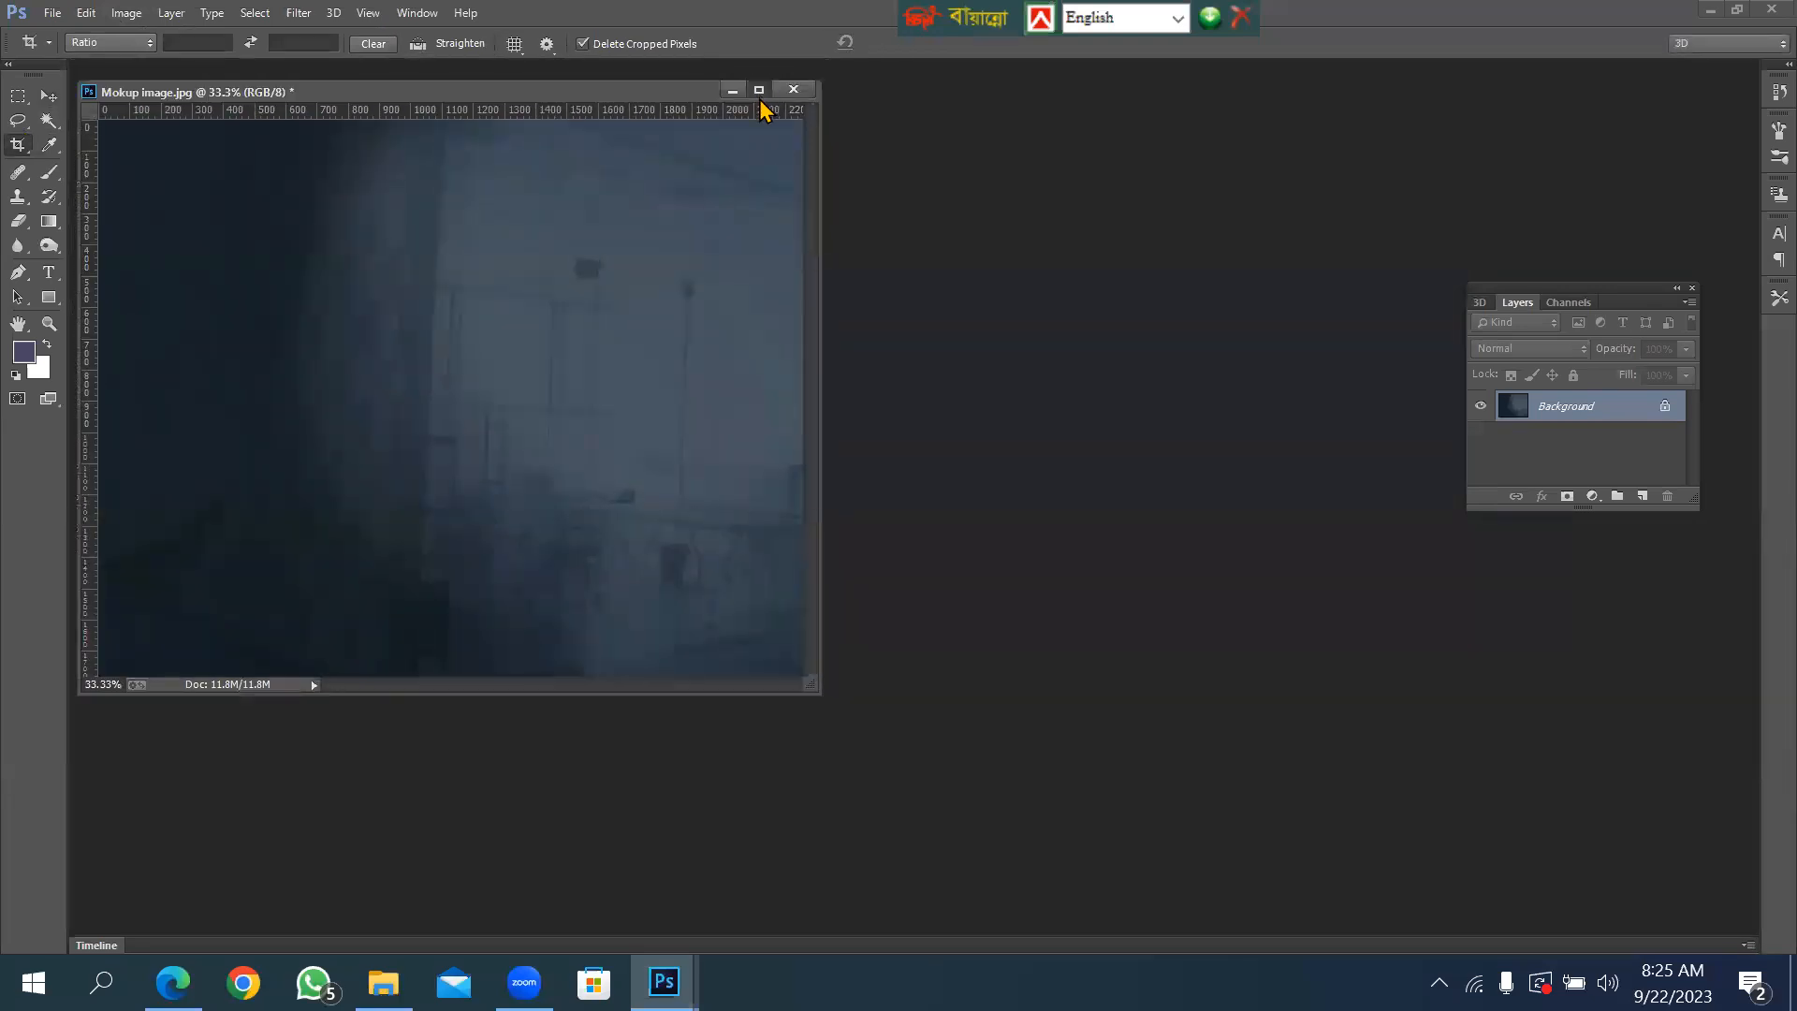
{"action": "left_click", "coordinate": [759, 91]}
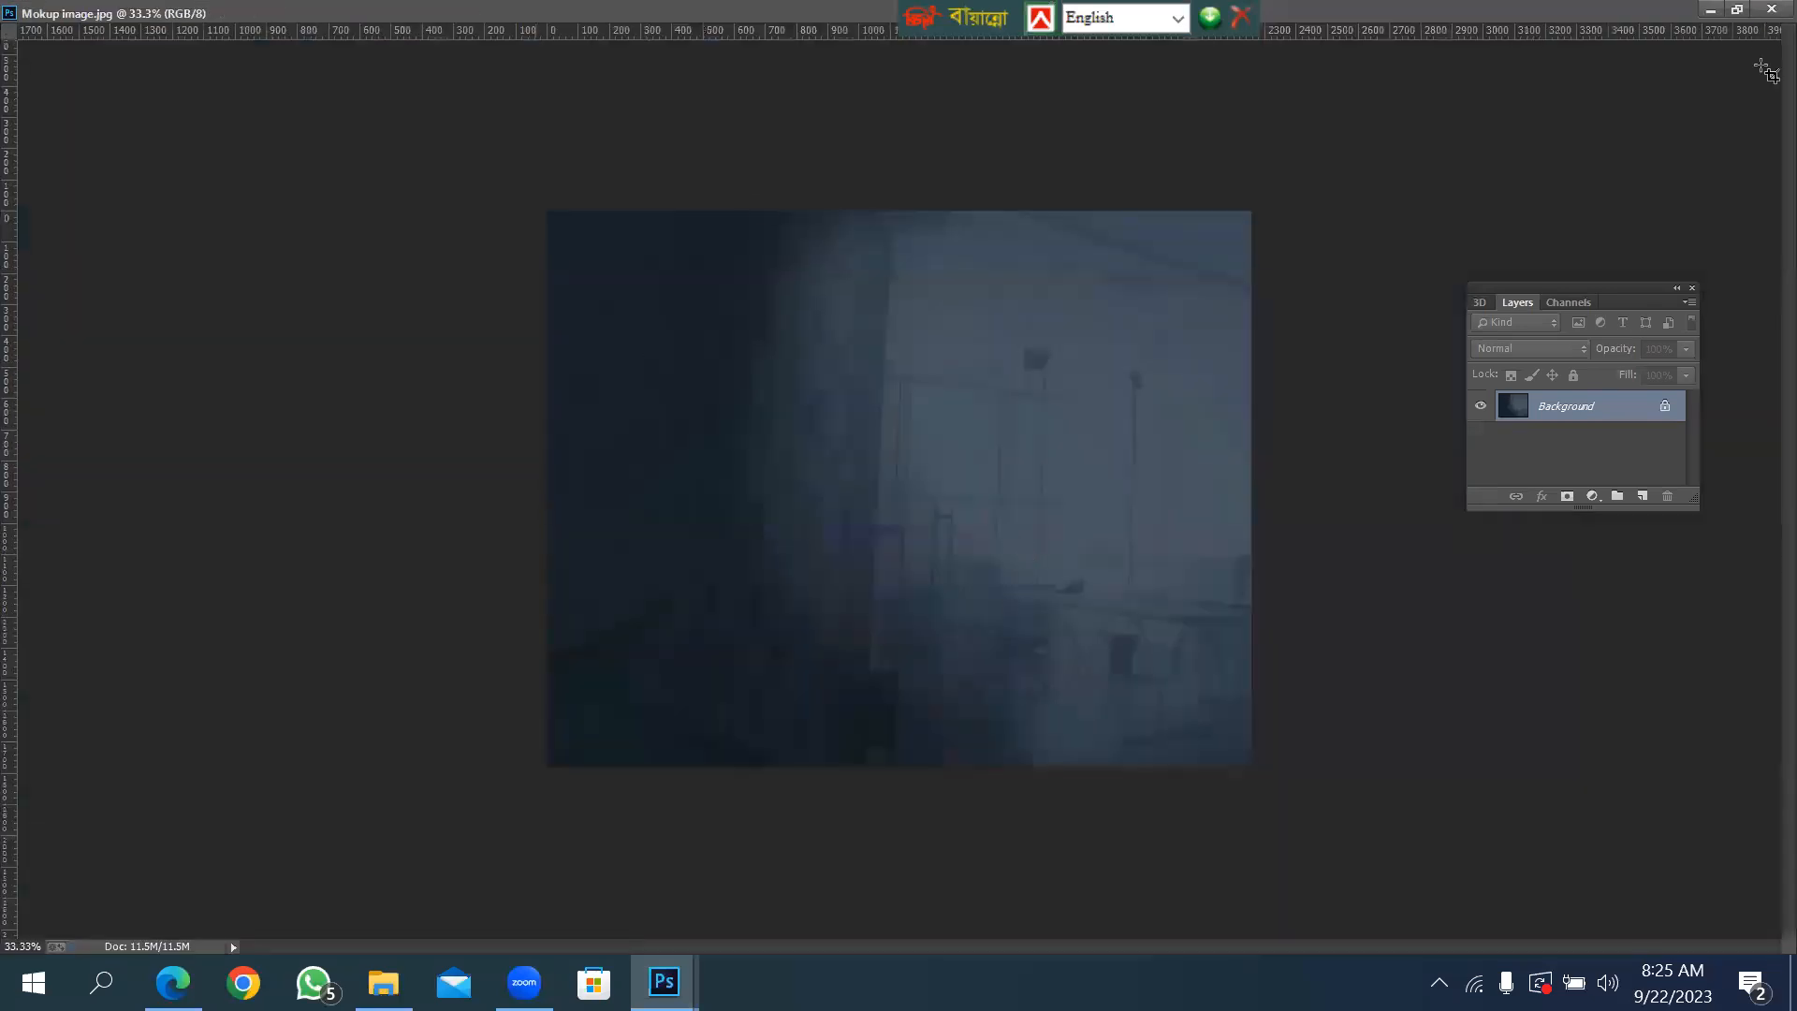
{"action": "left_click", "coordinate": [1737, 9]}
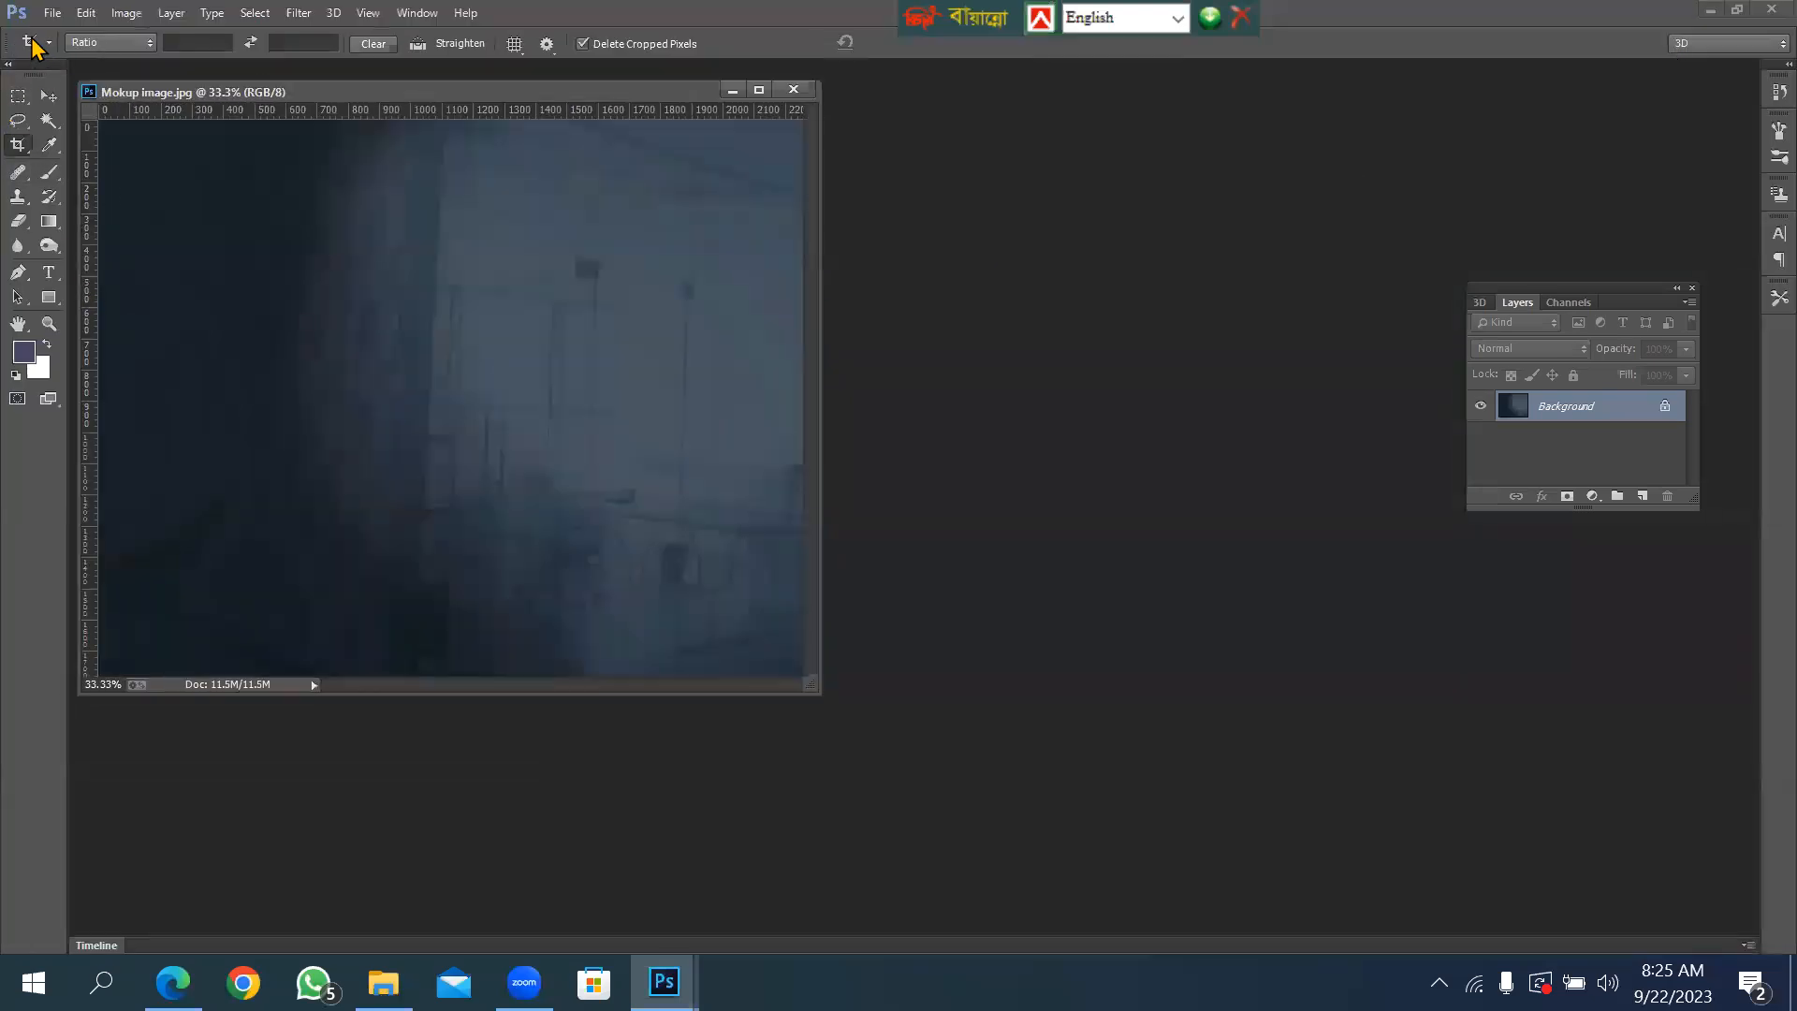
Create a new white RGB document 3.25 inches wide and 2 inches high at 300 pixels/inch, and maximize its window.
{"action": "left_click", "coordinate": [51, 12]}
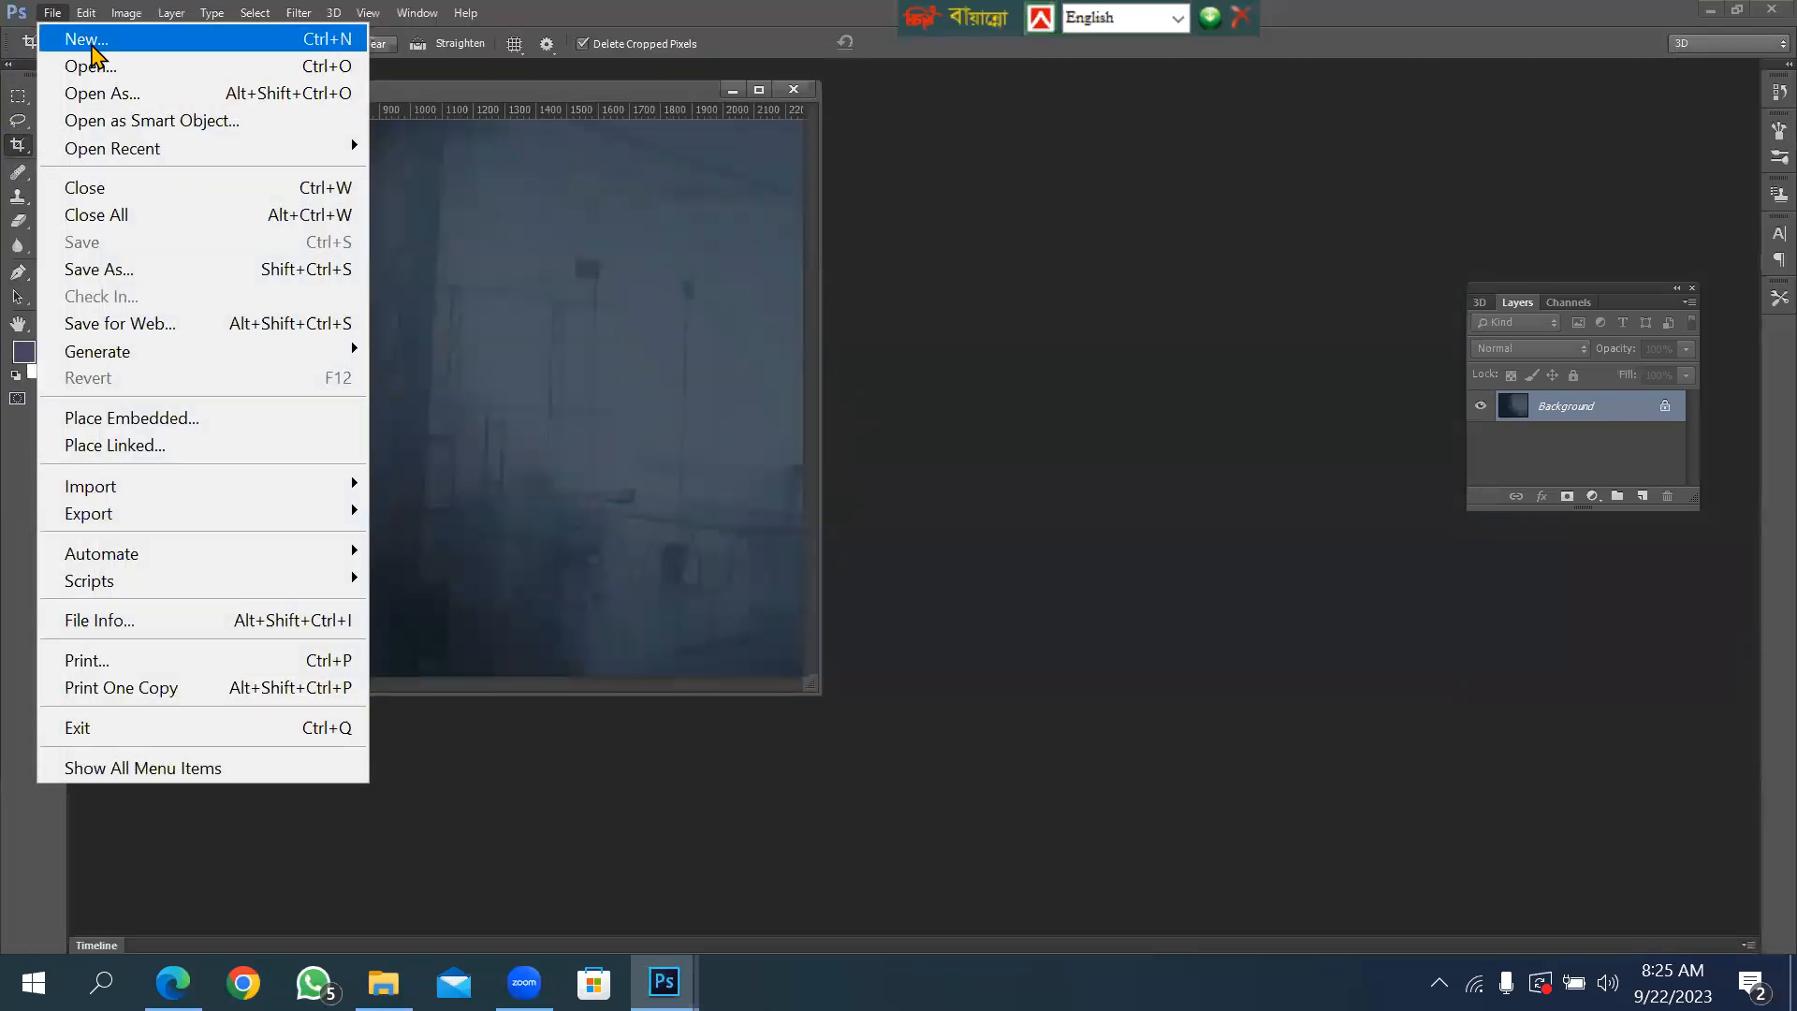
{"action": "left_click", "coordinate": [86, 40]}
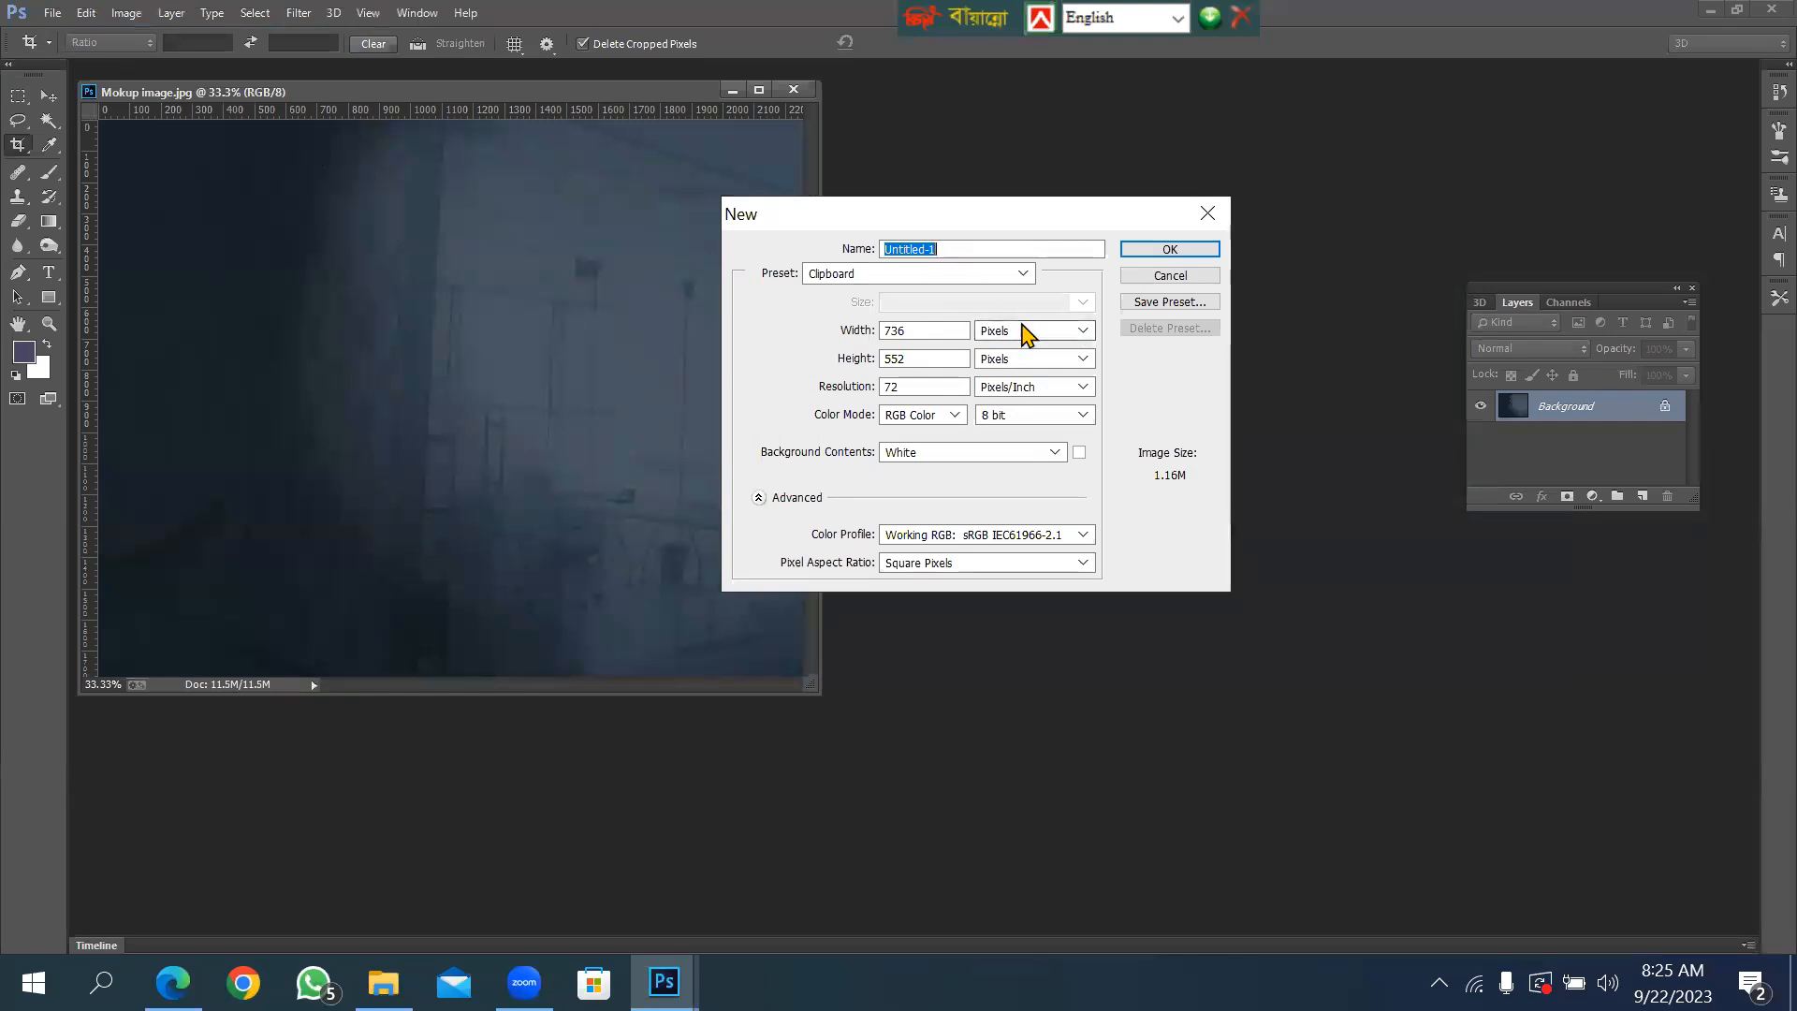
{"action": "left_click", "coordinate": [1027, 335]}
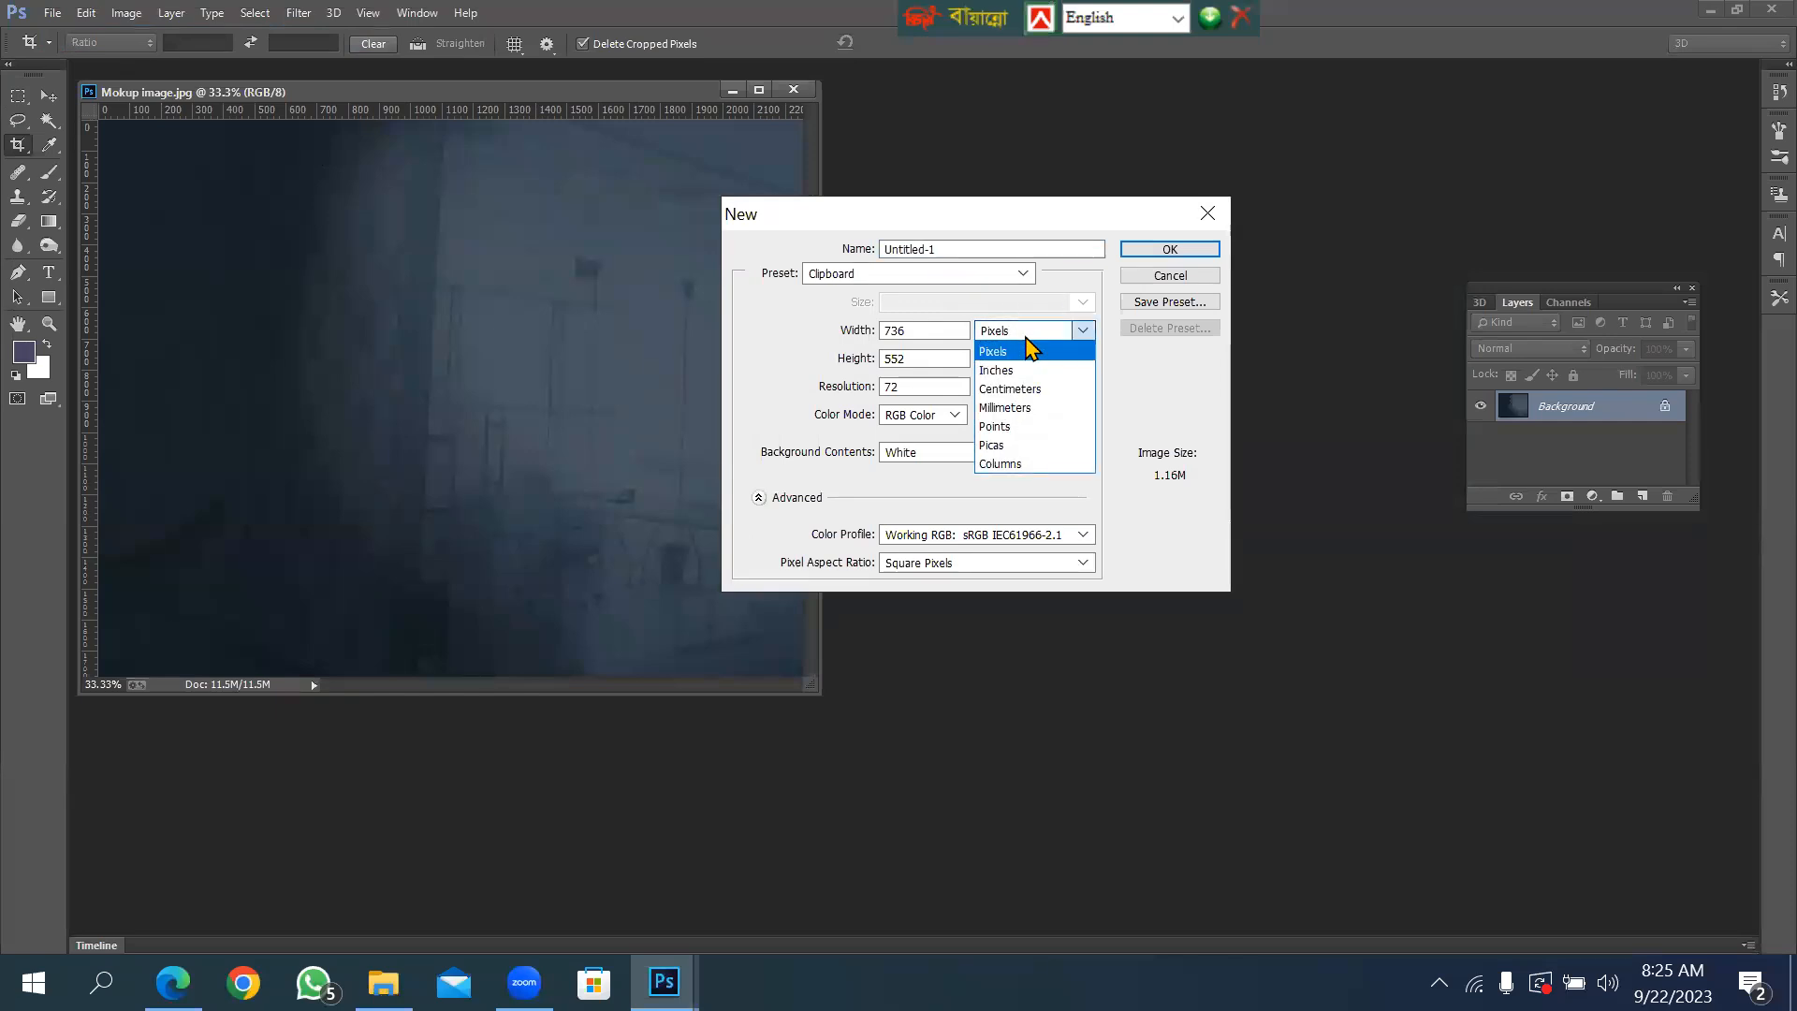
{"action": "left_click", "coordinate": [1021, 371]}
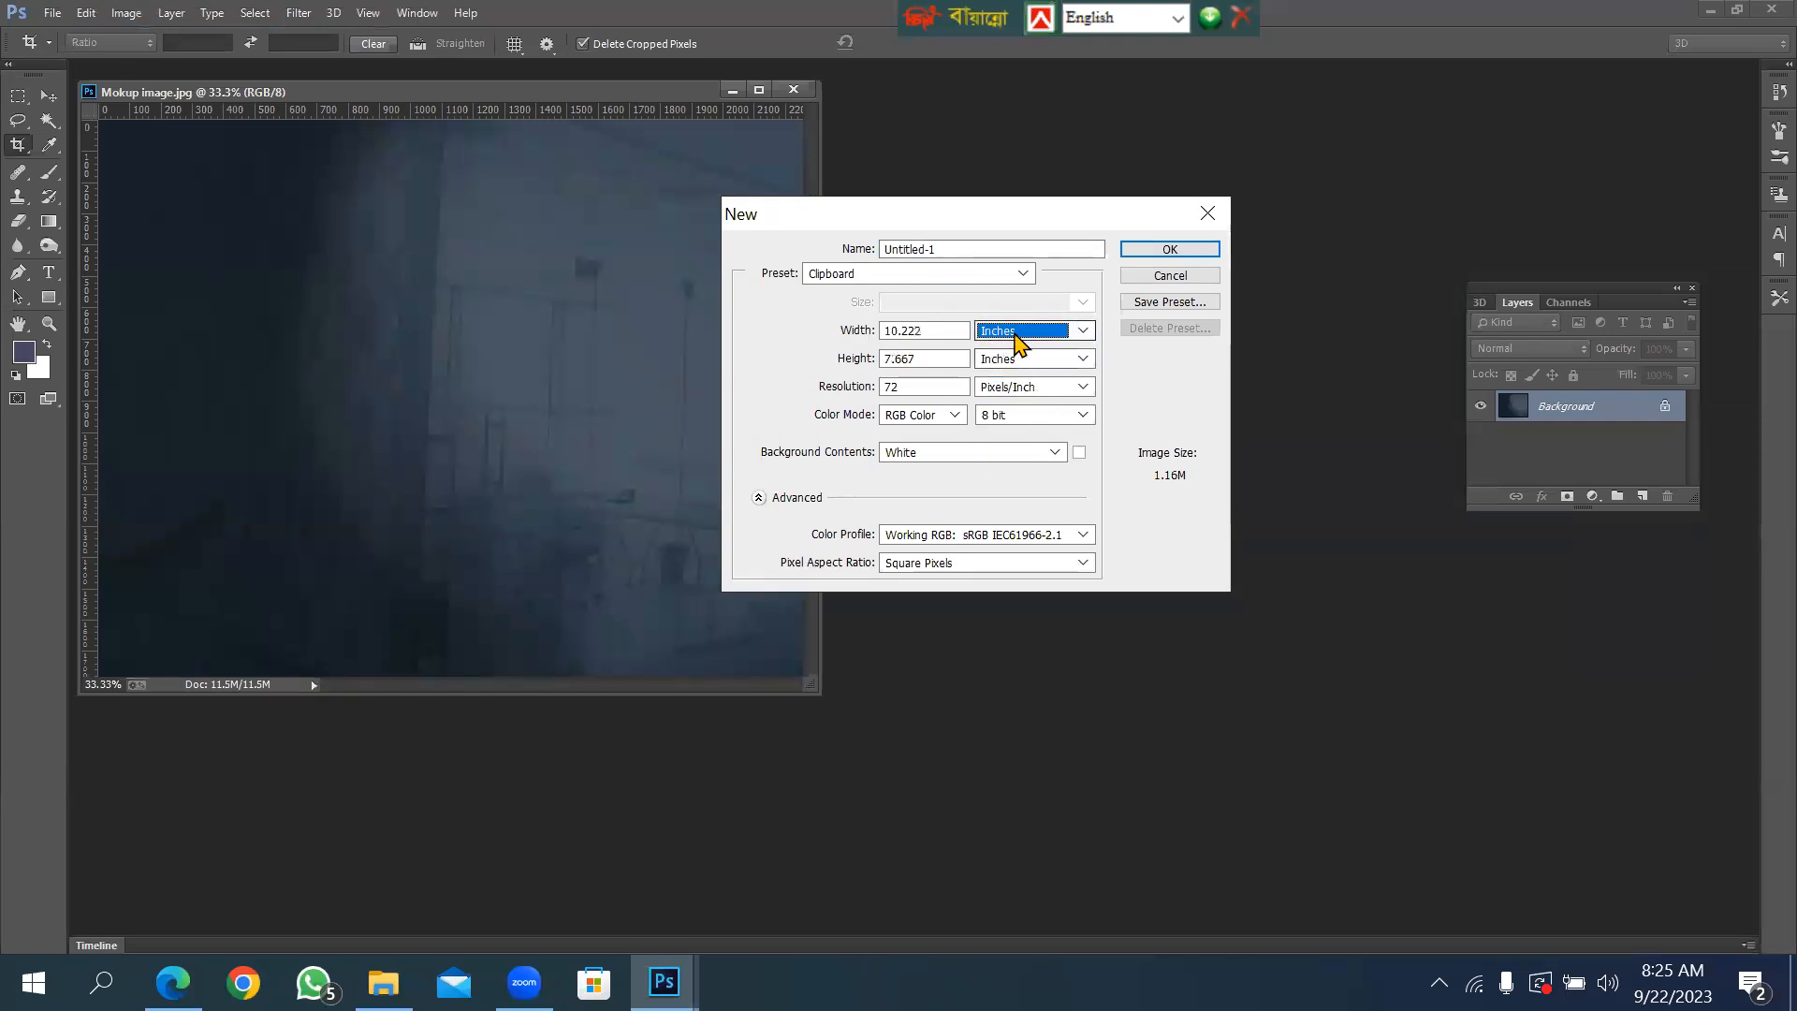
{"action": "double_click", "coordinate": [937, 331]}
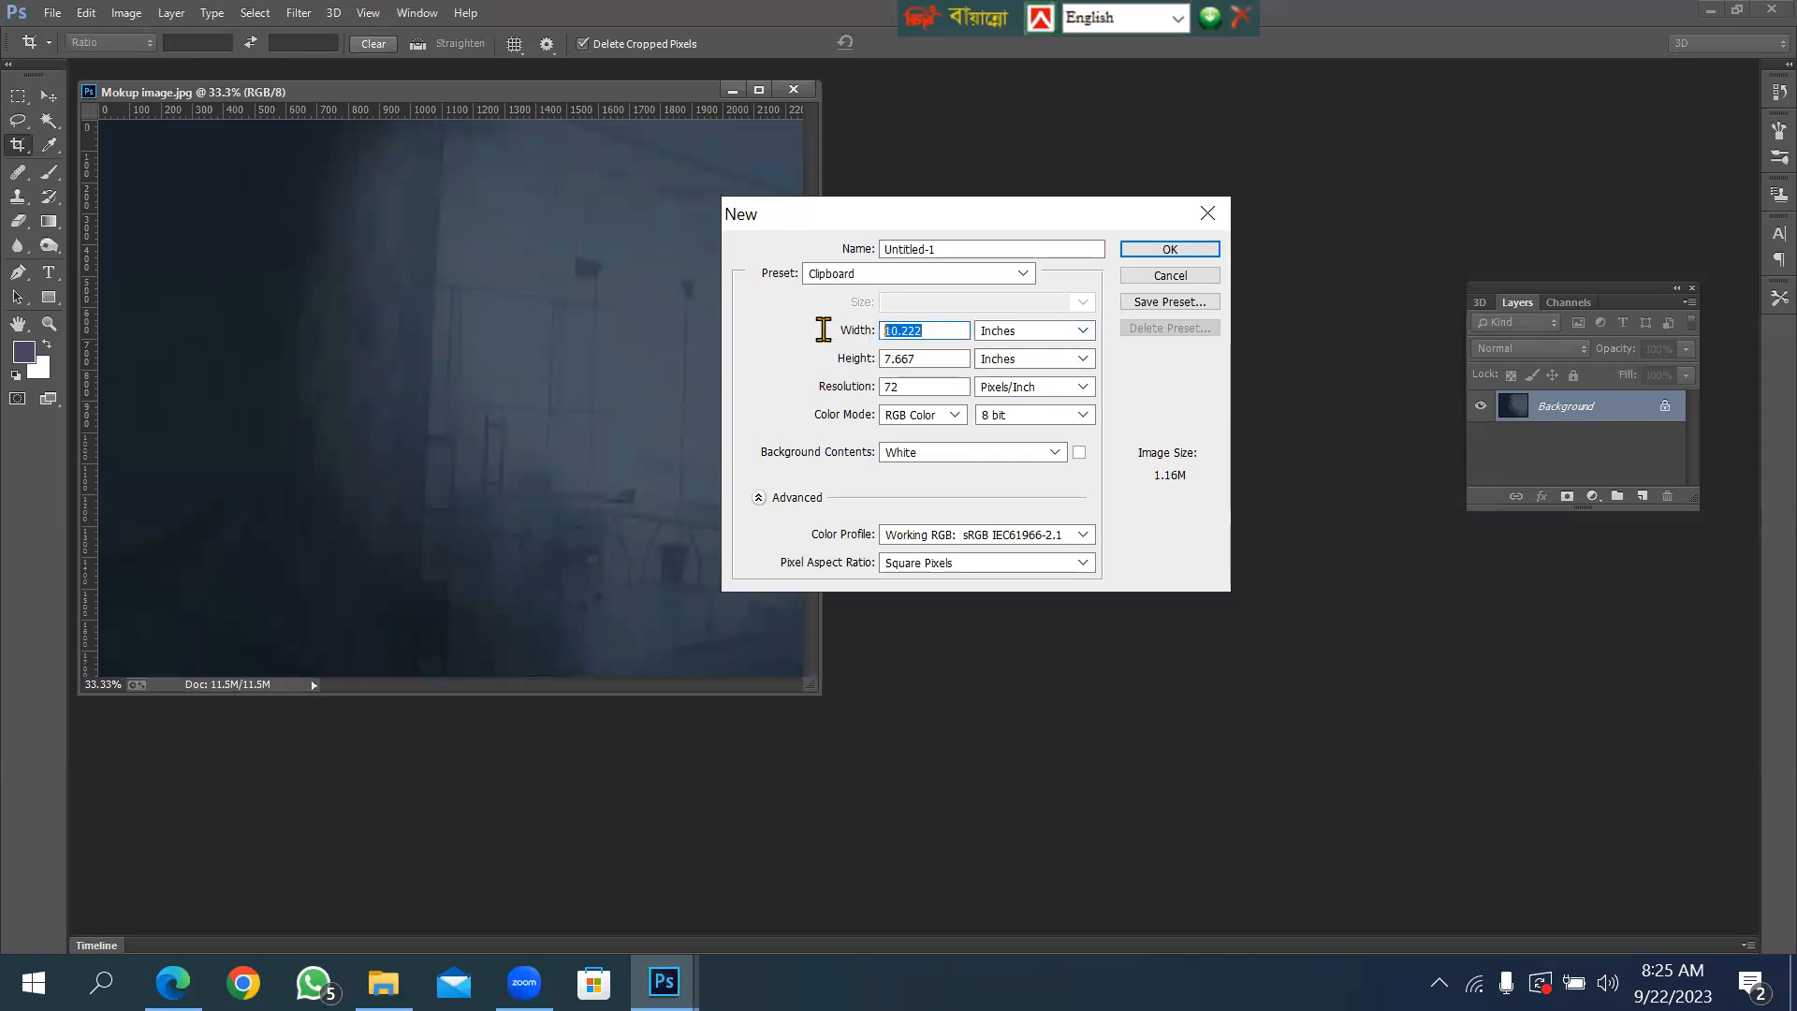
{"action": "type", "text": "3.25"}
{"action": "double_click", "coordinate": [933, 359]}
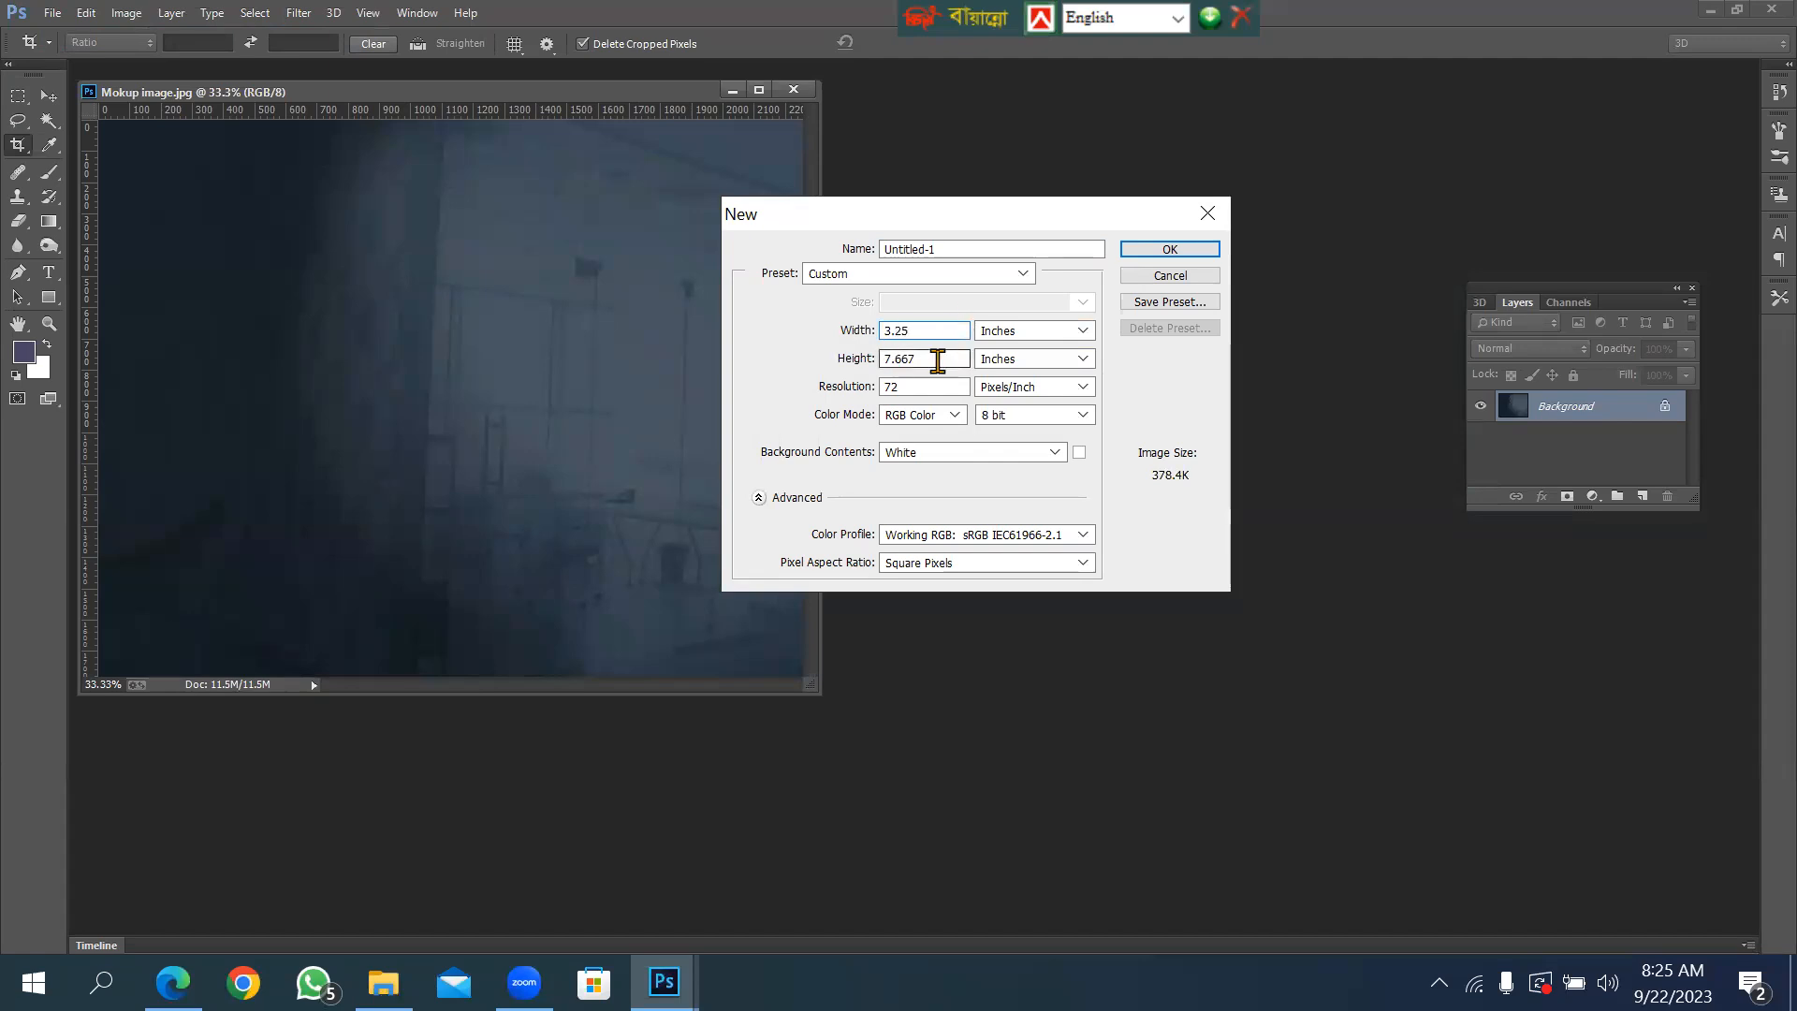
{"action": "type", "text": "2"}
{"action": "key", "text": "Tab"}
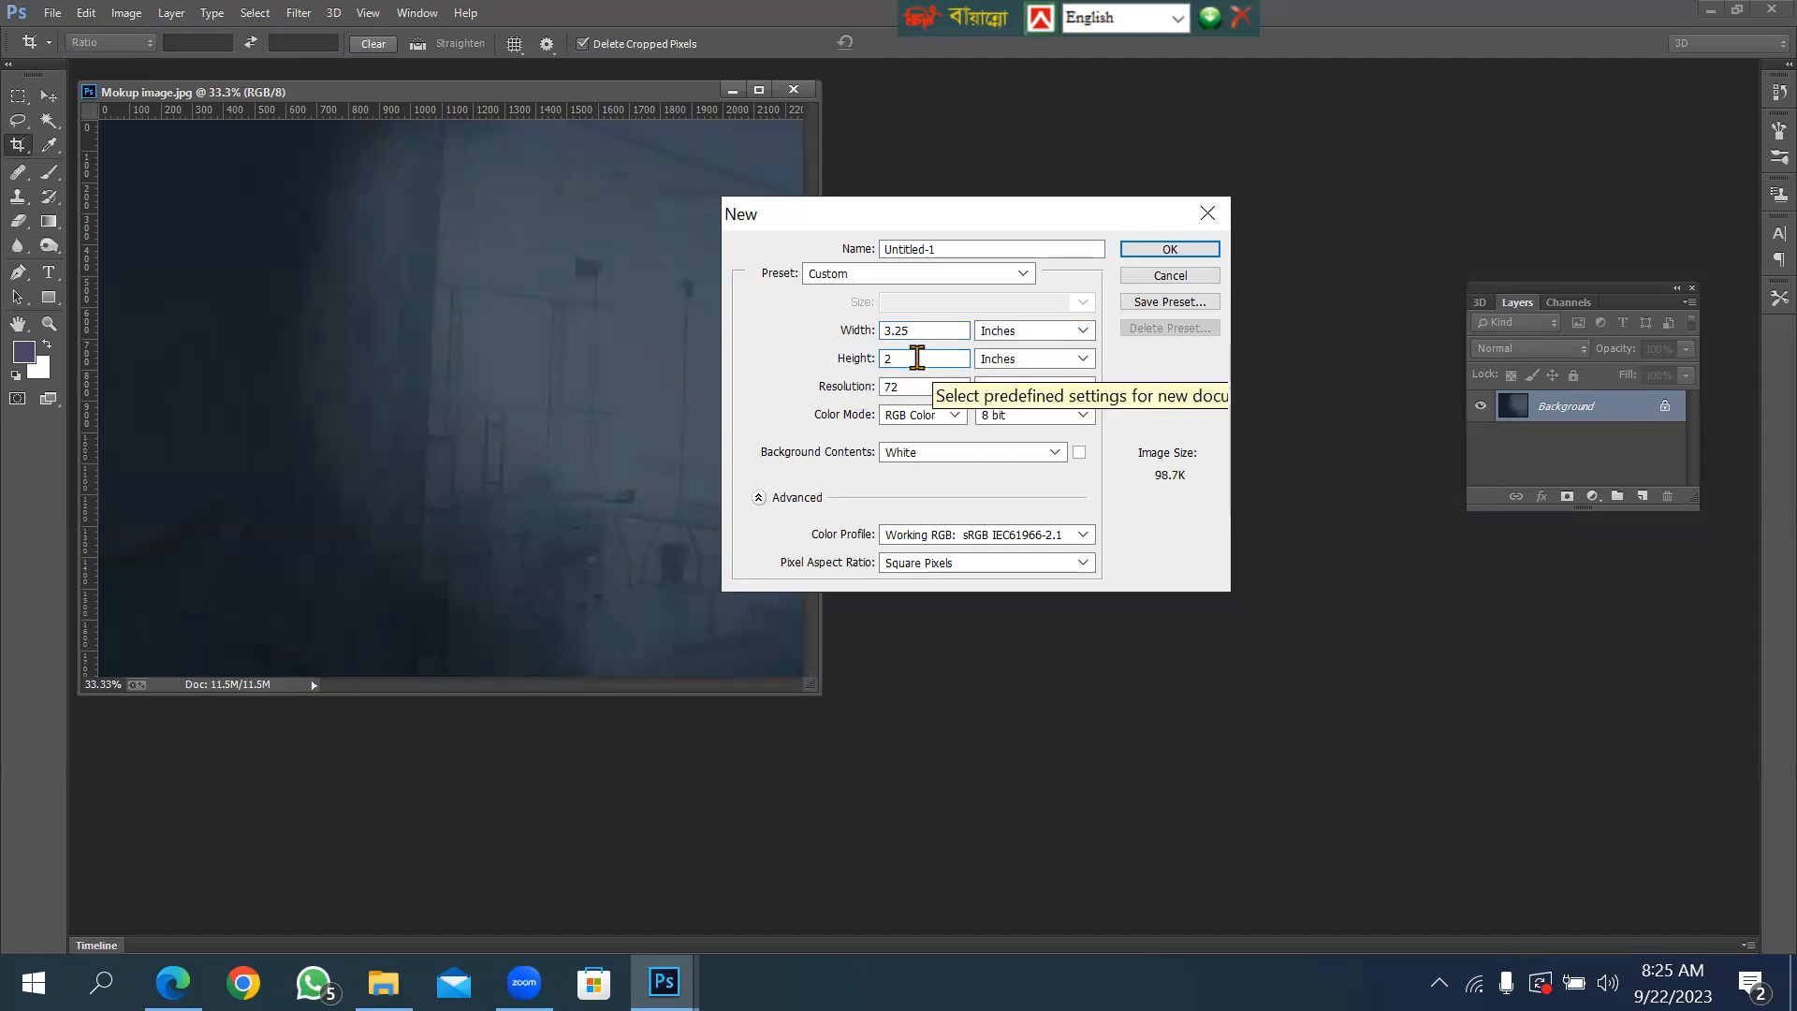
{"action": "type", "text": "300"}
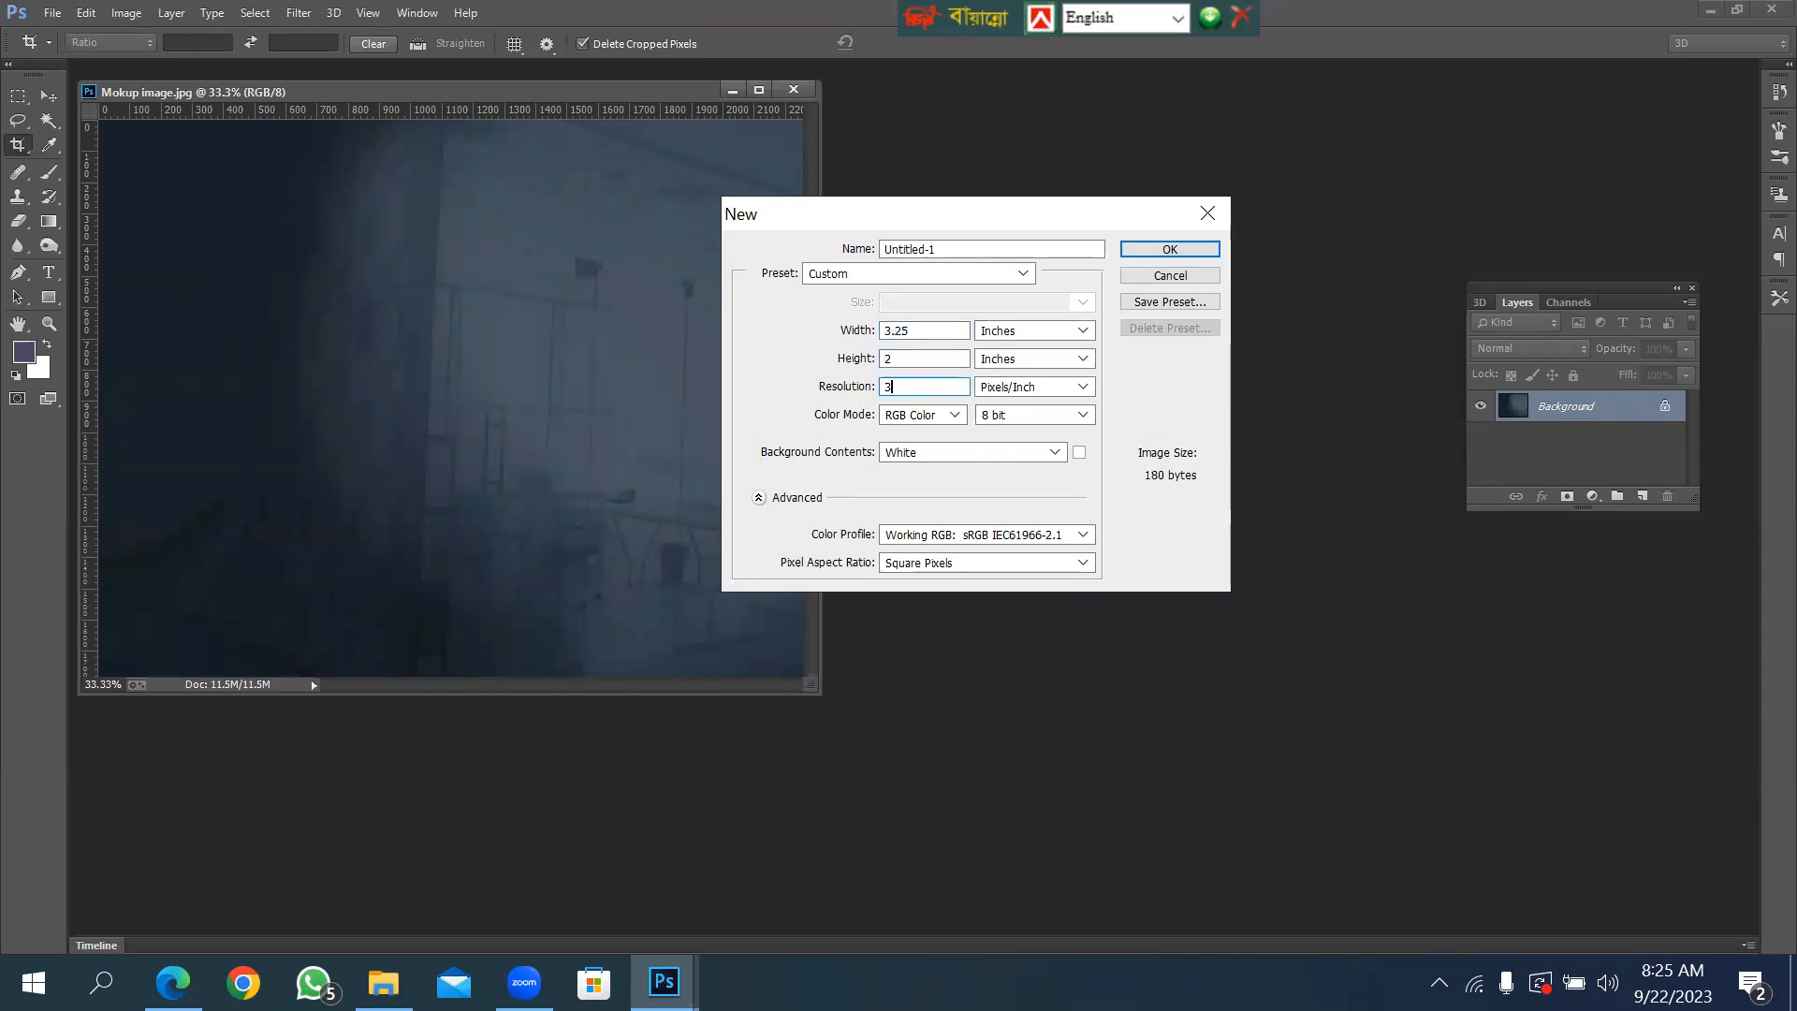
{"action": "left_click", "coordinate": [1176, 255]}
{"action": "left_click_drag", "start_coordinate": [458, 98], "coordinate": [853, 186]}
{"action": "double_click", "coordinate": [853, 184]}
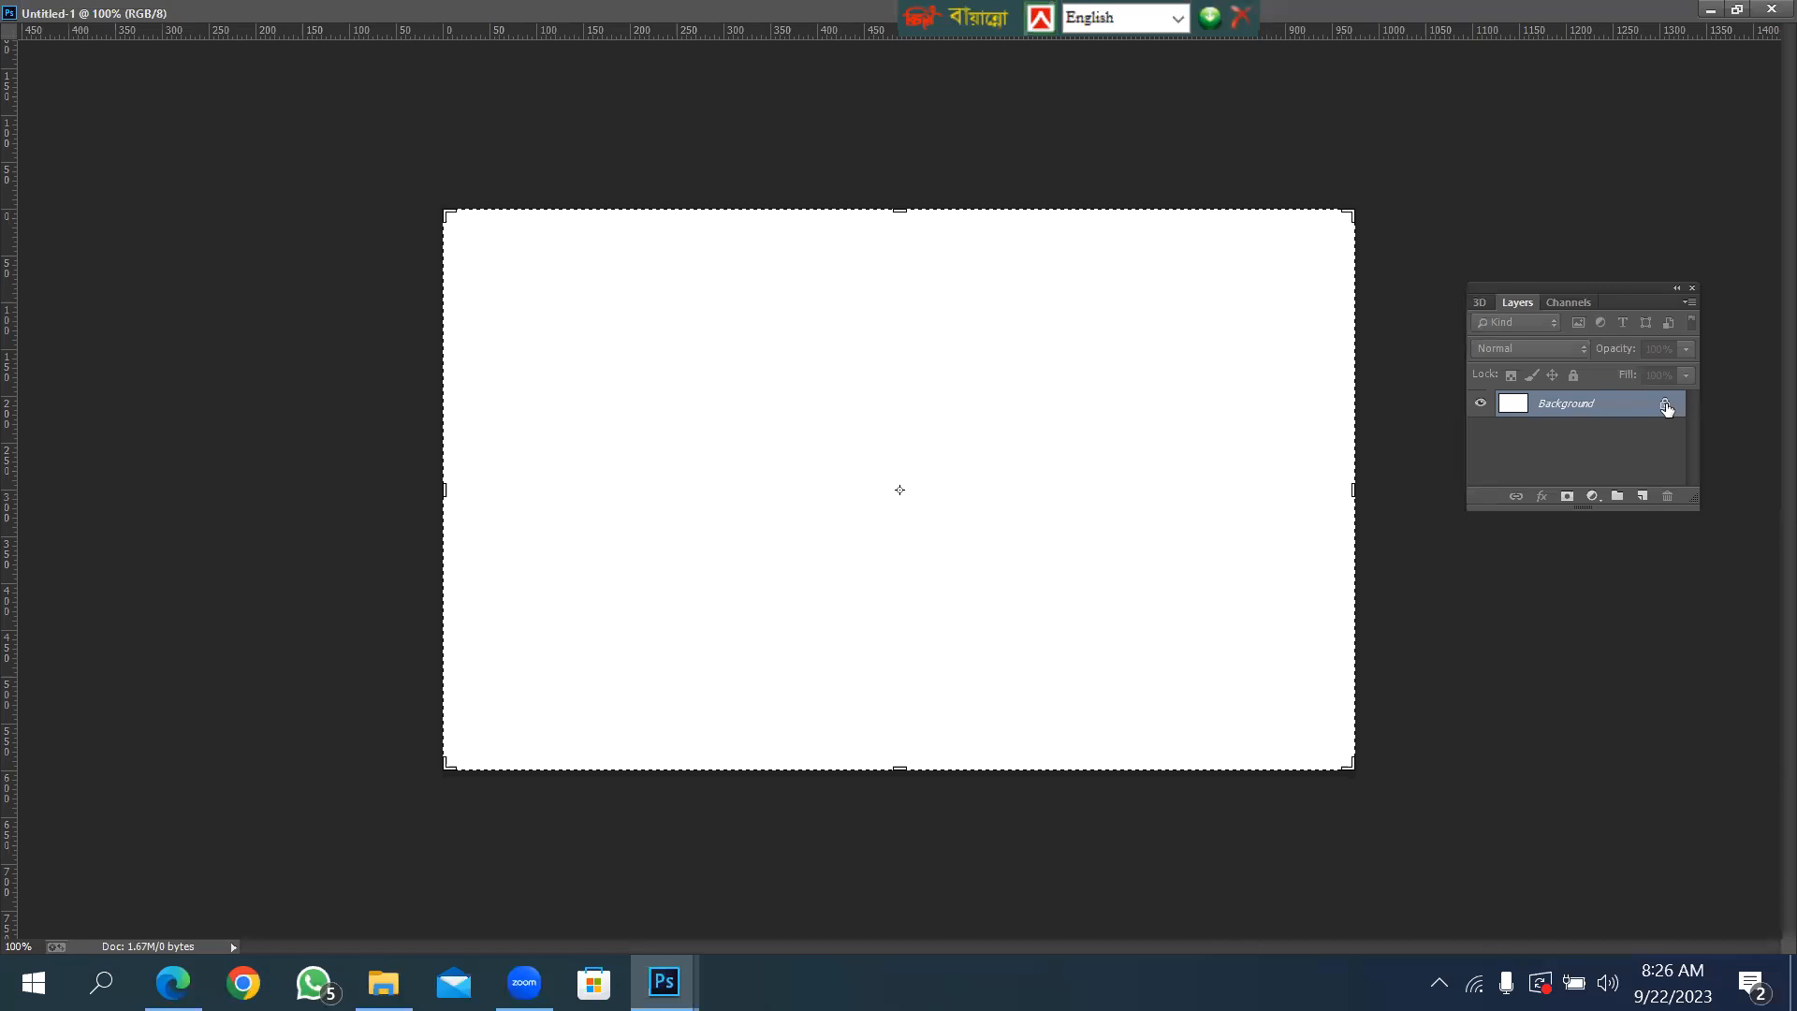
Unlock the white background layer of the new document and convert it to a smart object.
{"action": "left_click", "coordinate": [1665, 405]}
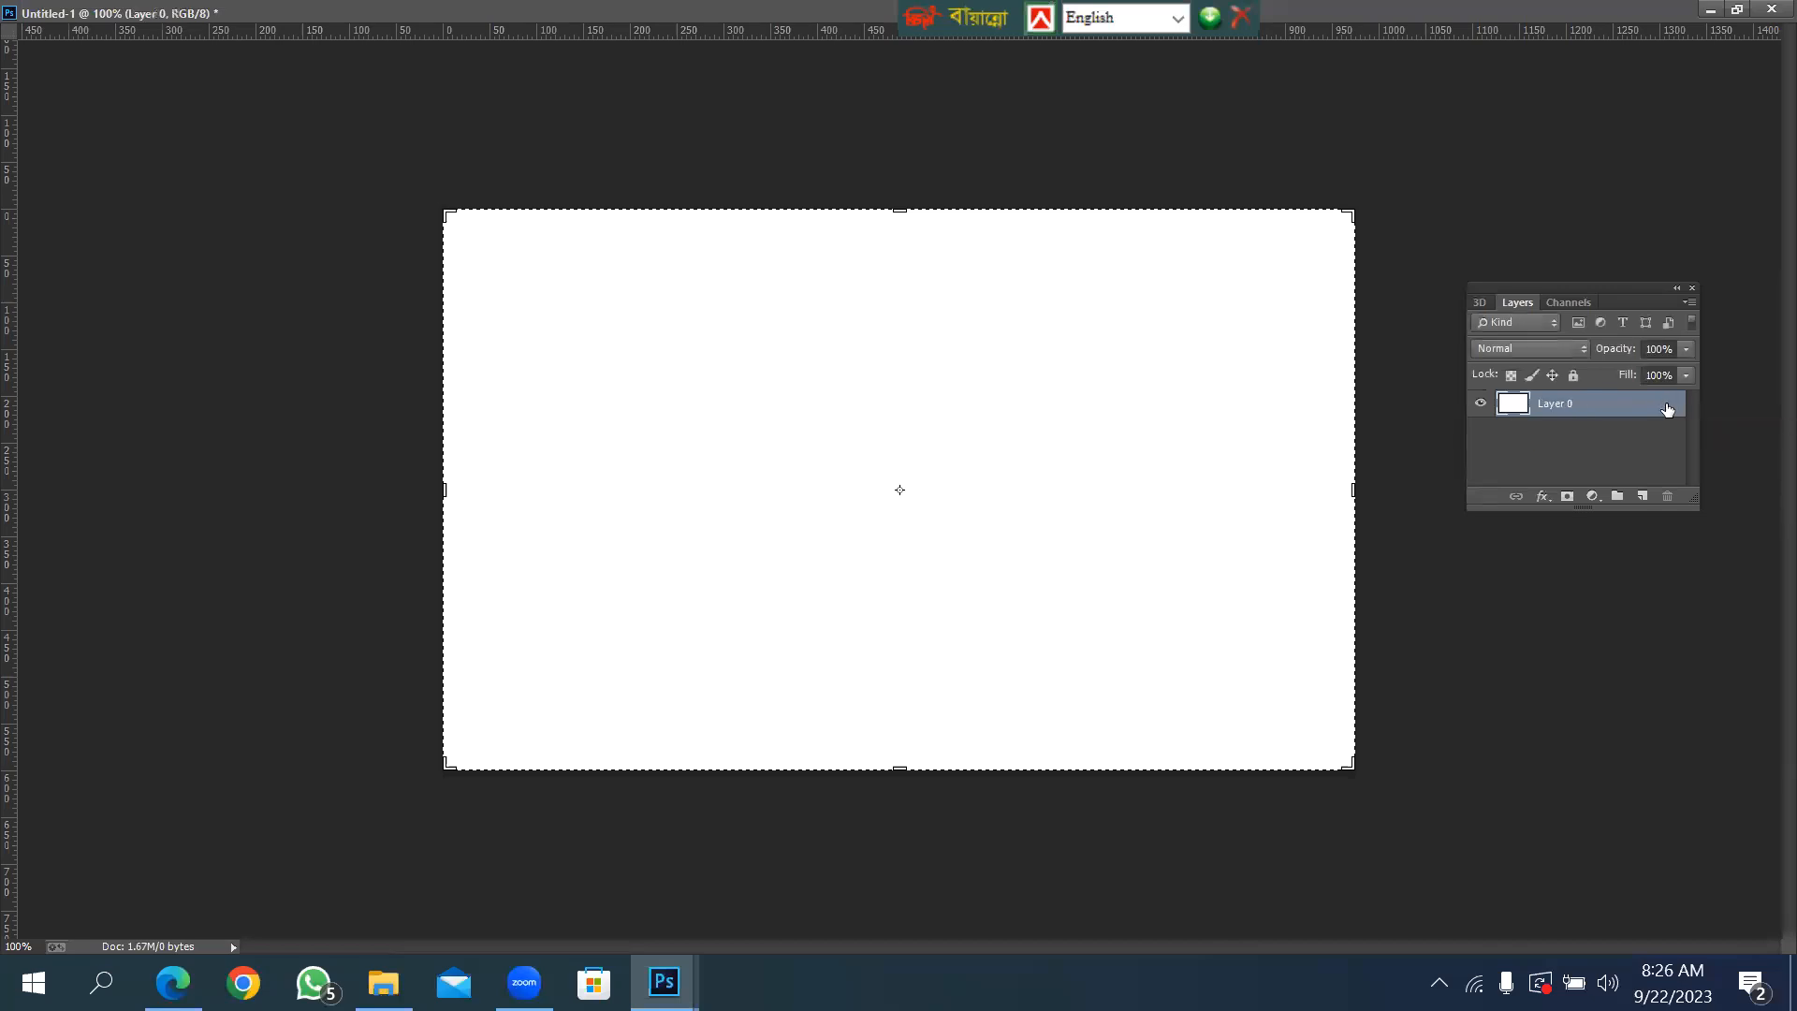
{"action": "double_click", "coordinate": [1667, 409]}
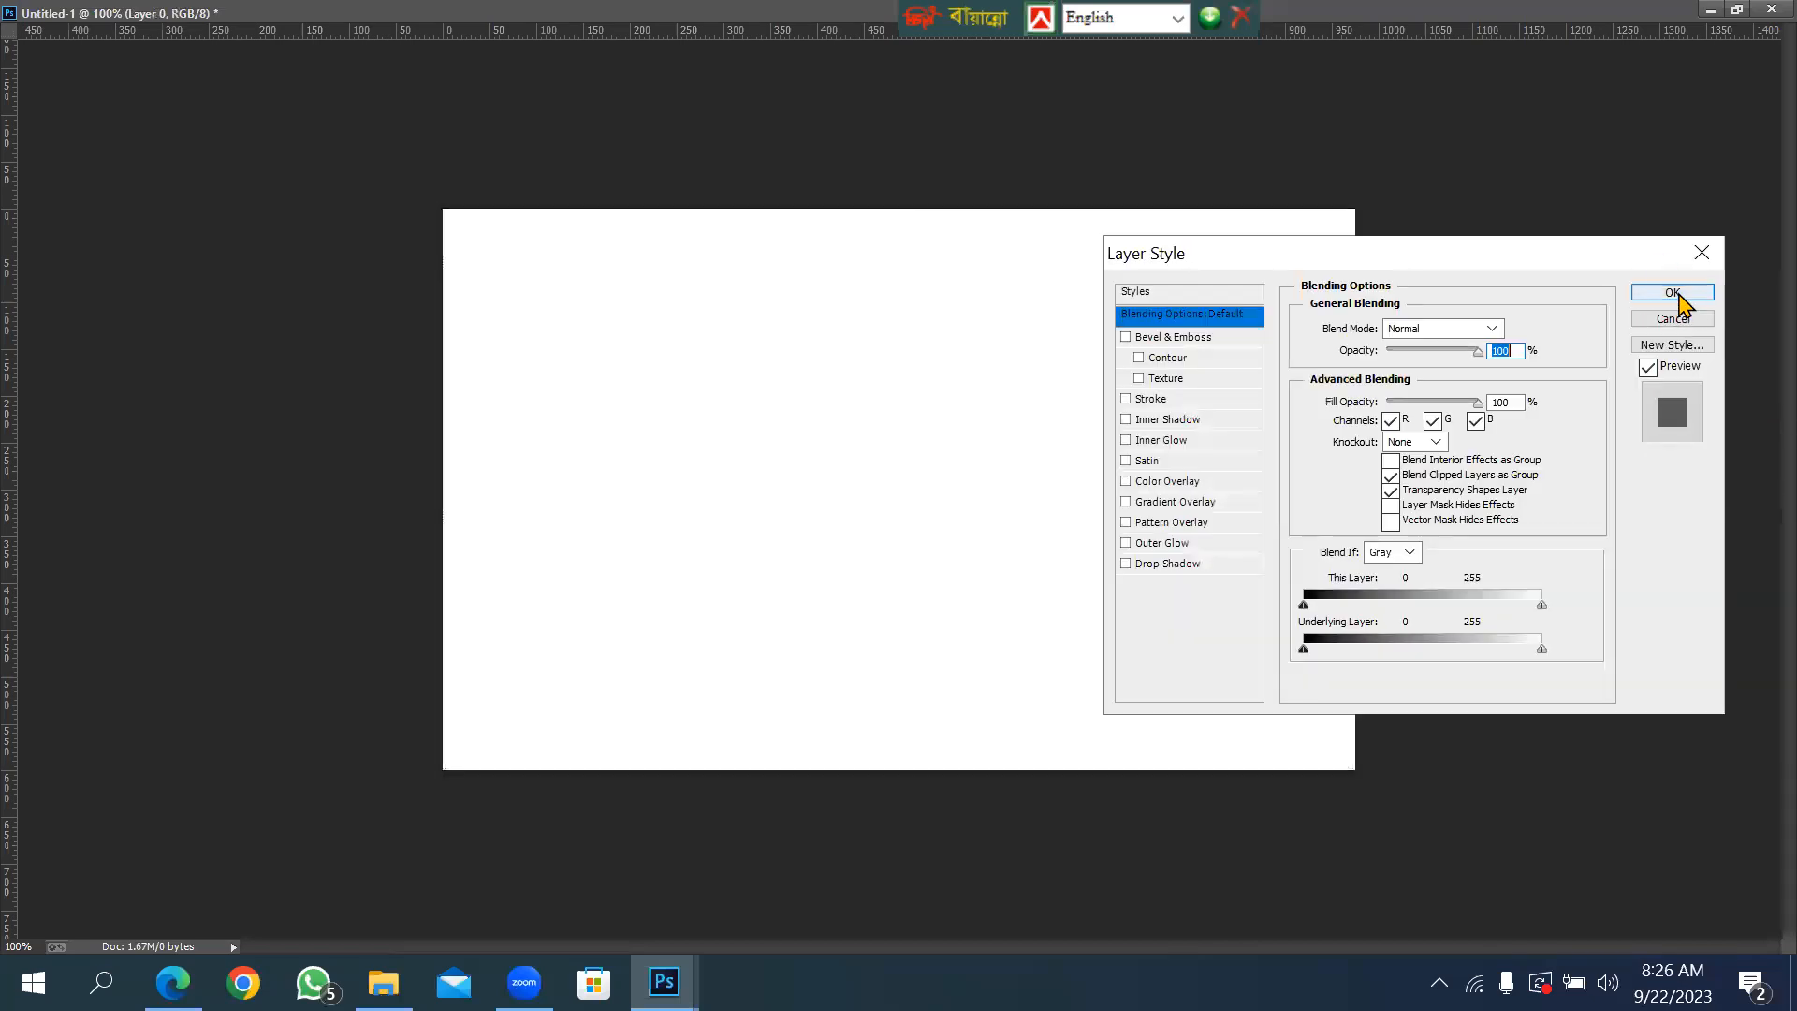
{"action": "left_click", "coordinate": [1676, 295]}
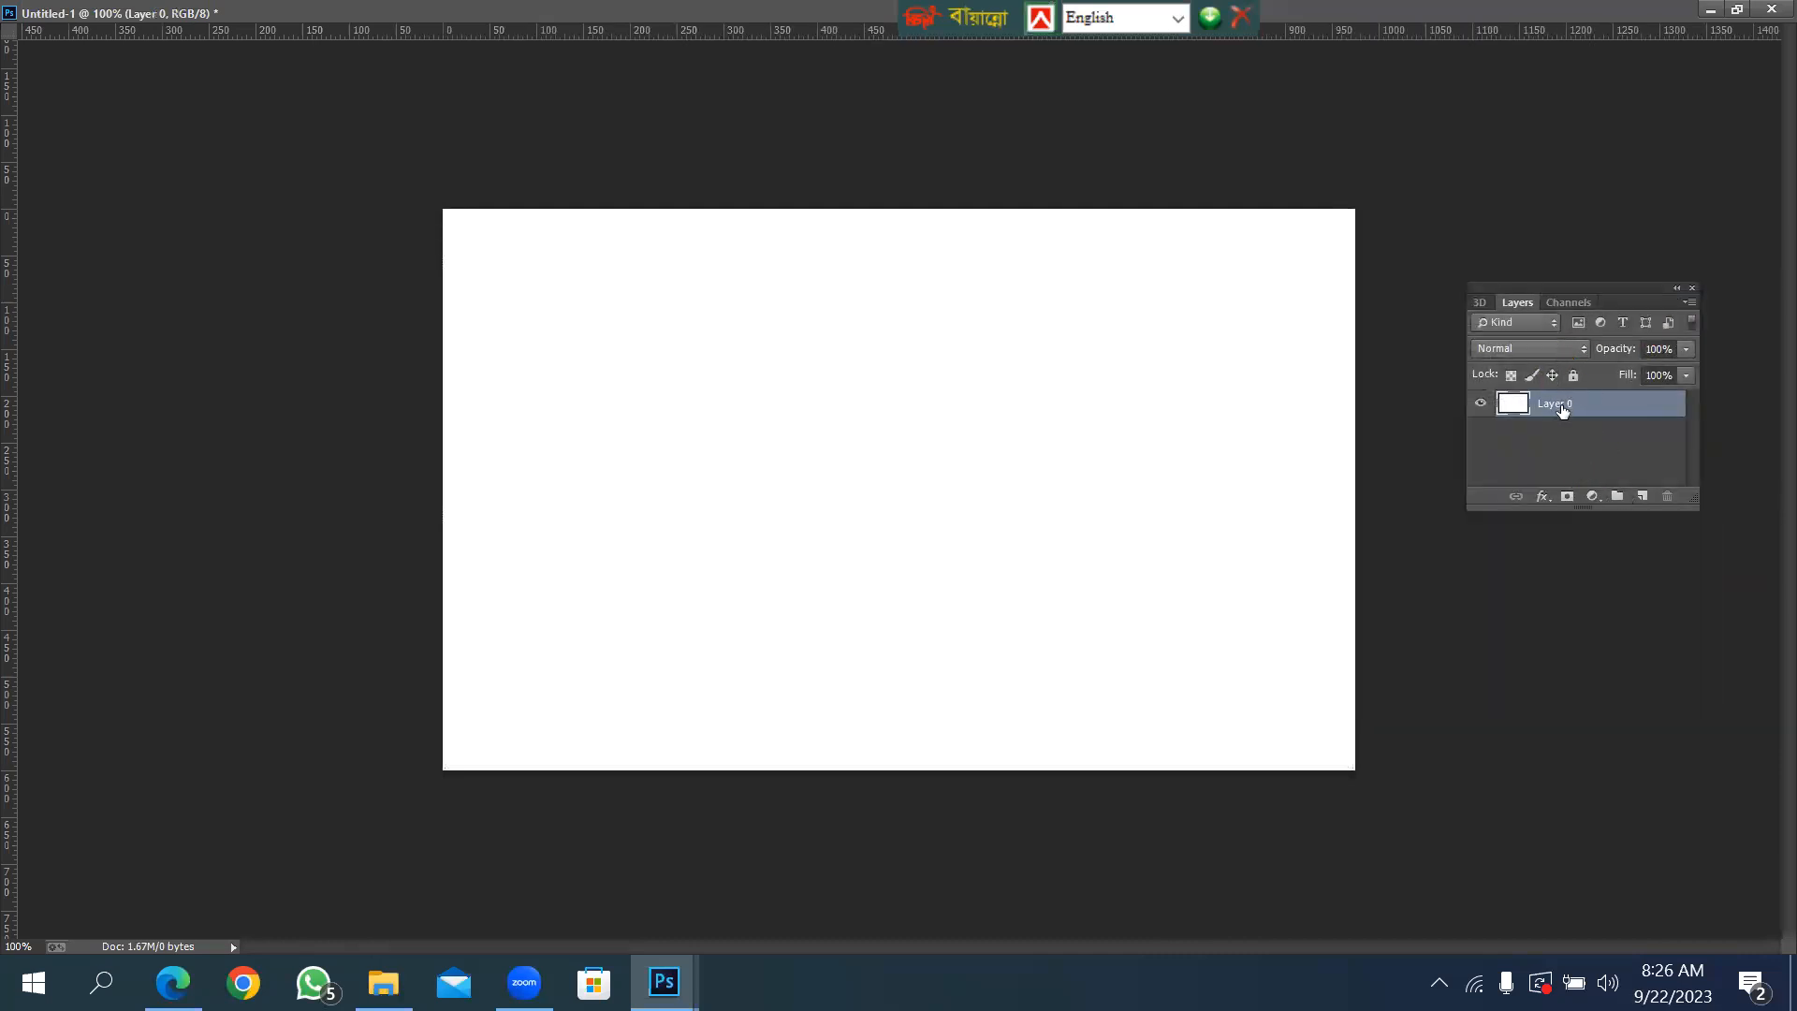
{"action": "right_click", "coordinate": [1565, 410]}
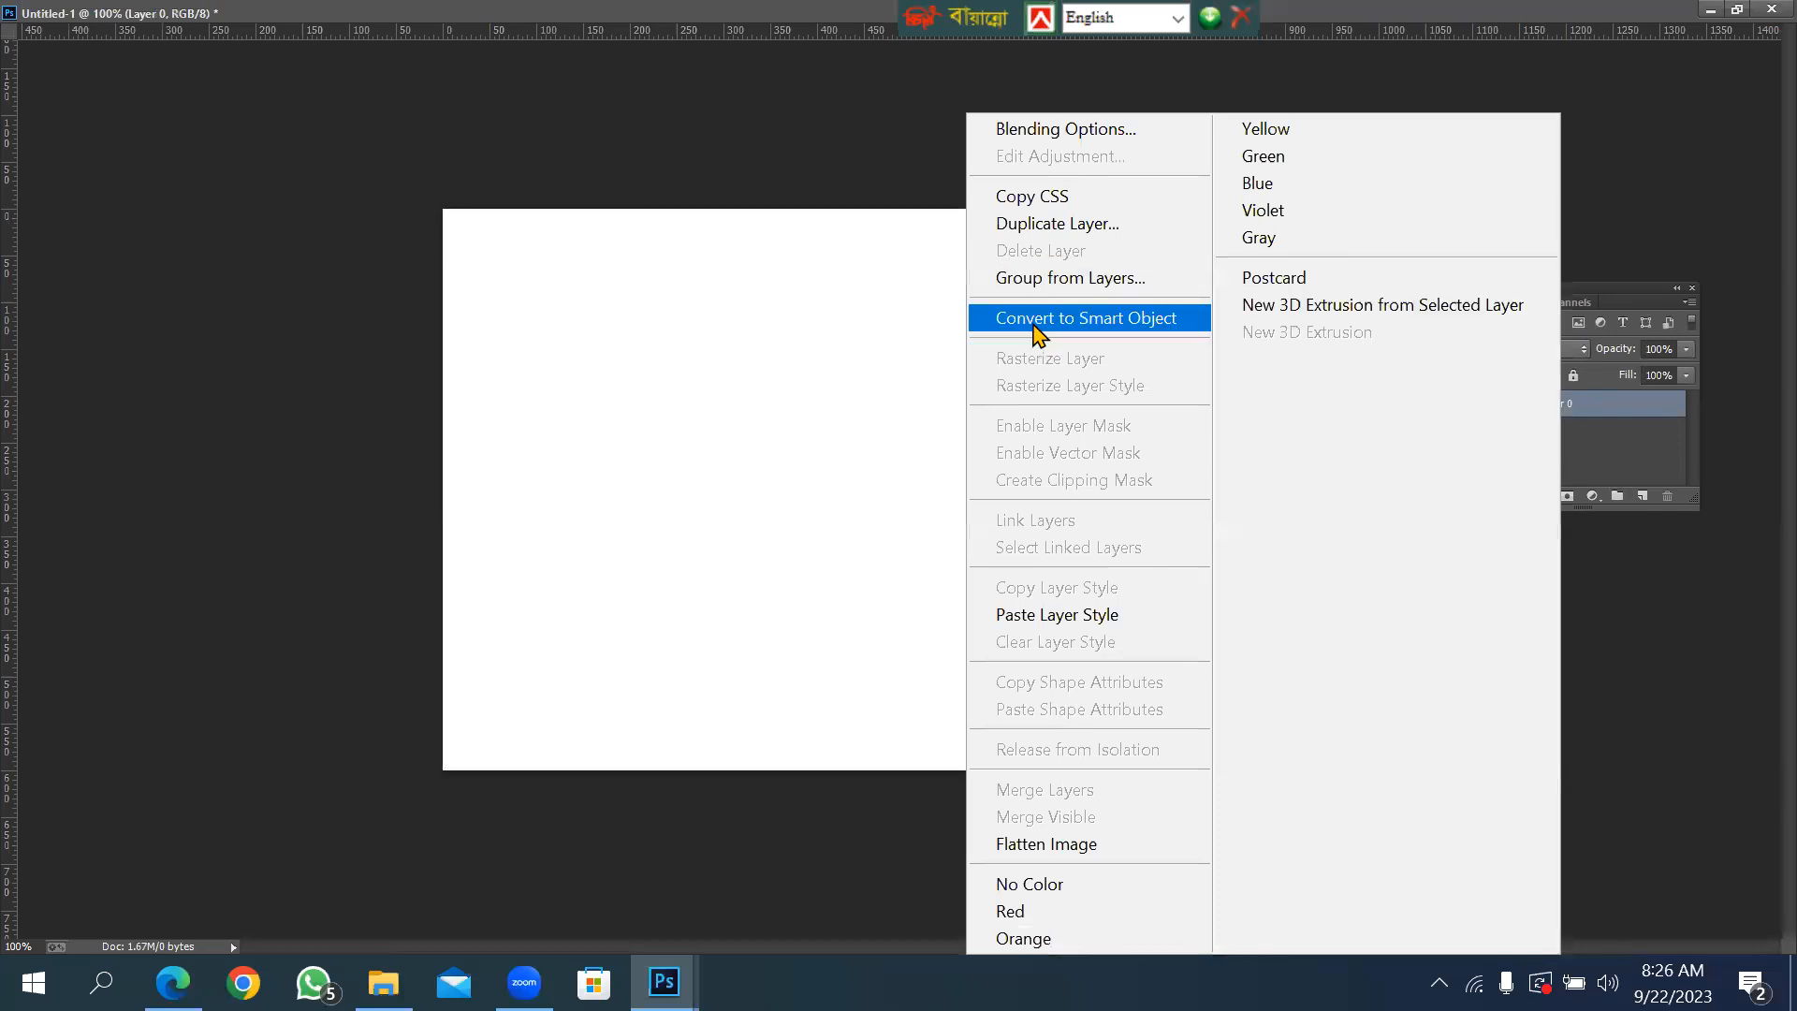
{"action": "left_click", "coordinate": [1149, 330]}
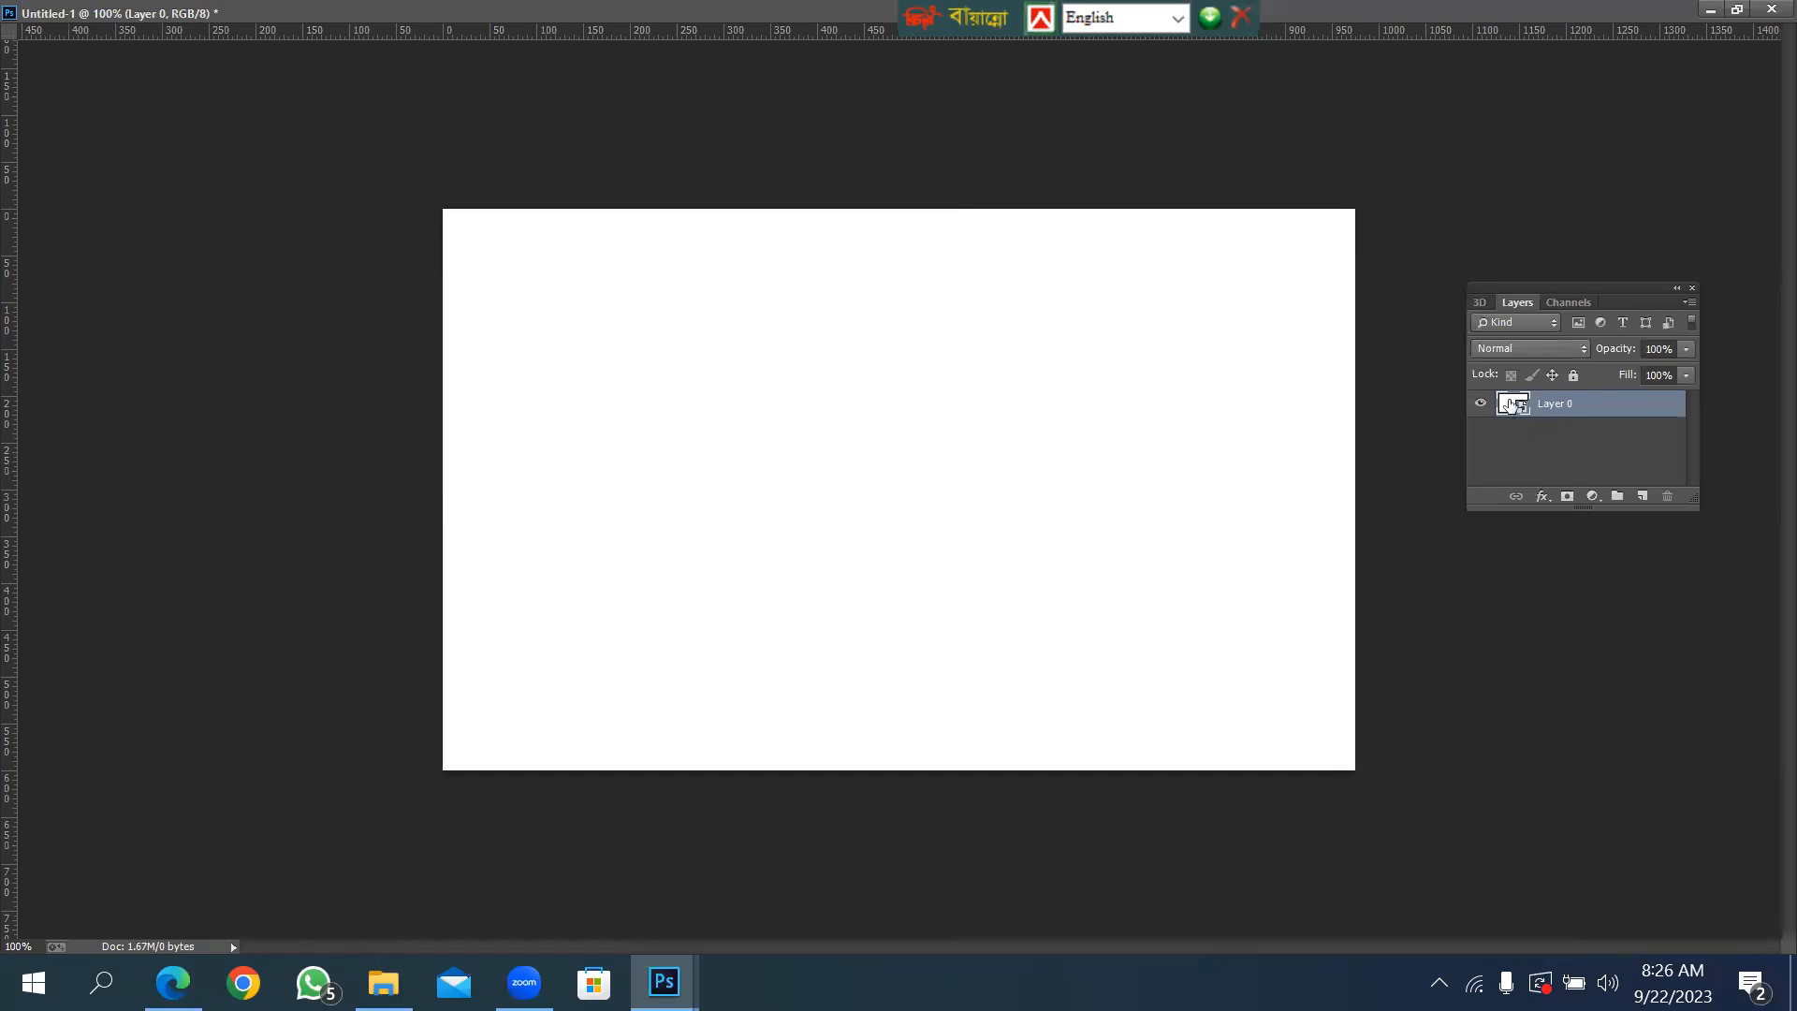
Copy the white smart-object card into Mokup image.jpg and place it in the upper-left area of the background.
{"action": "left_click", "coordinate": [1737, 10]}
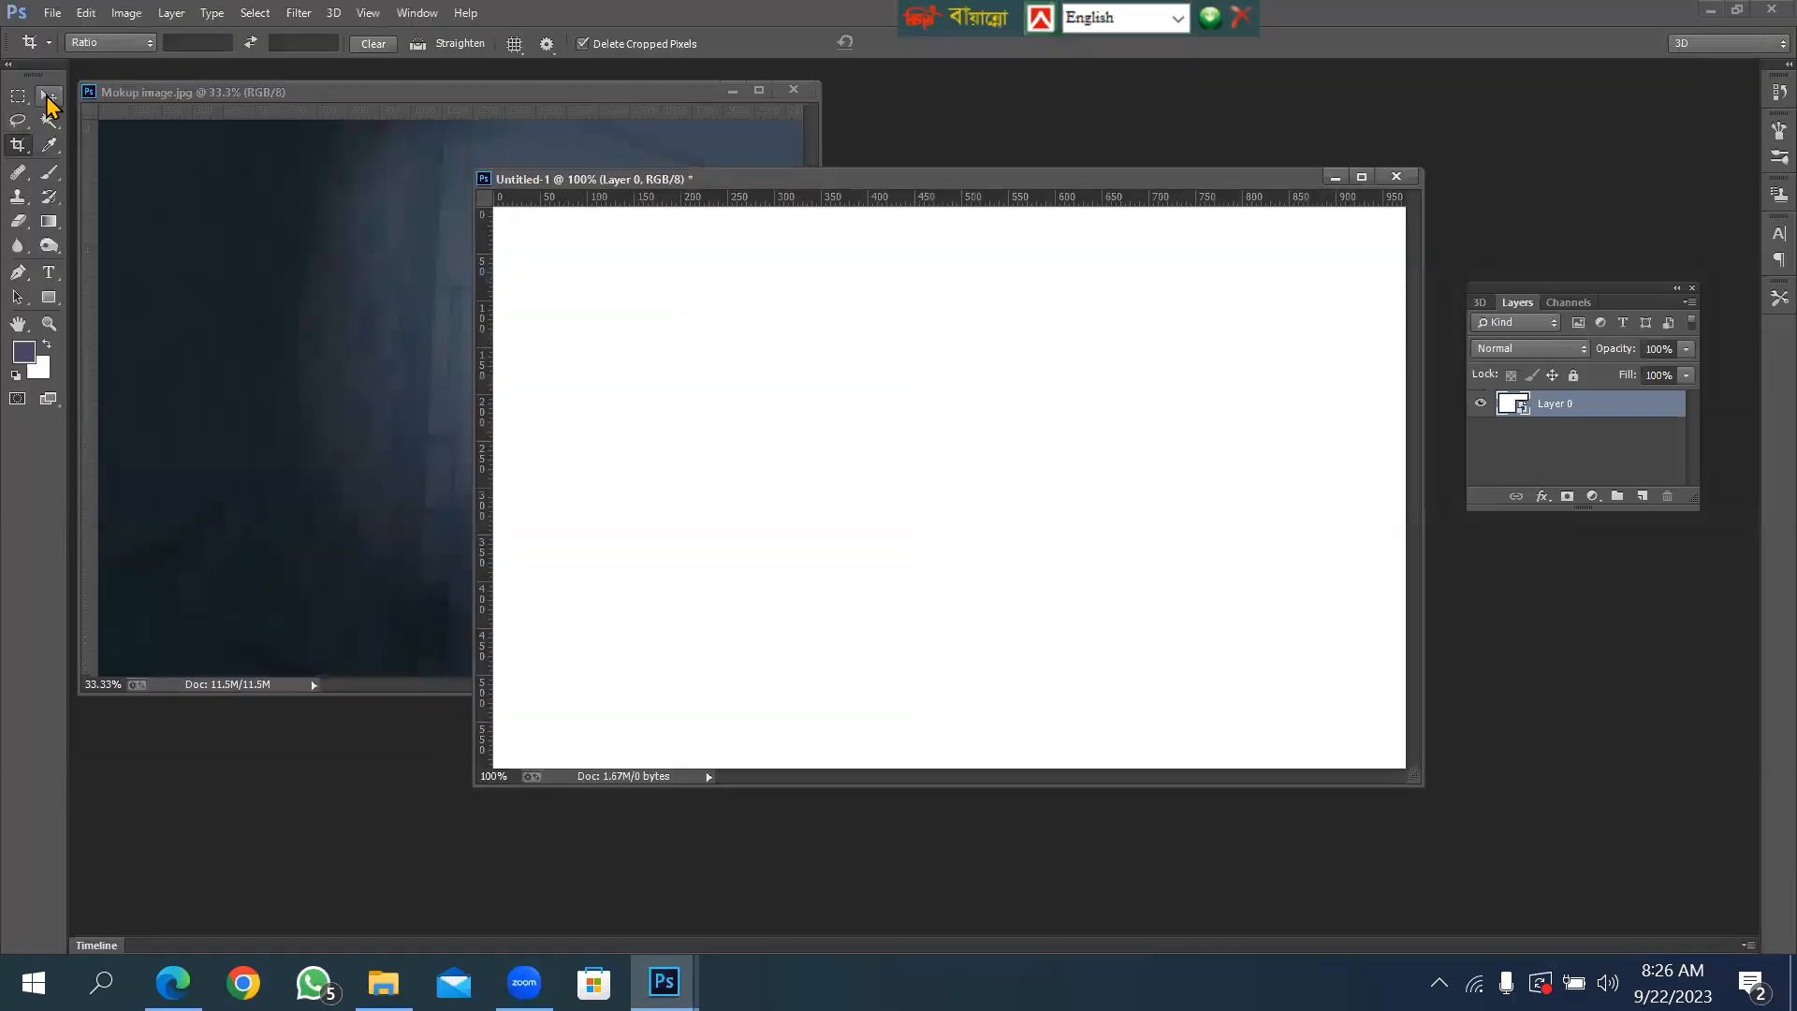
{"action": "left_click", "coordinate": [49, 97]}
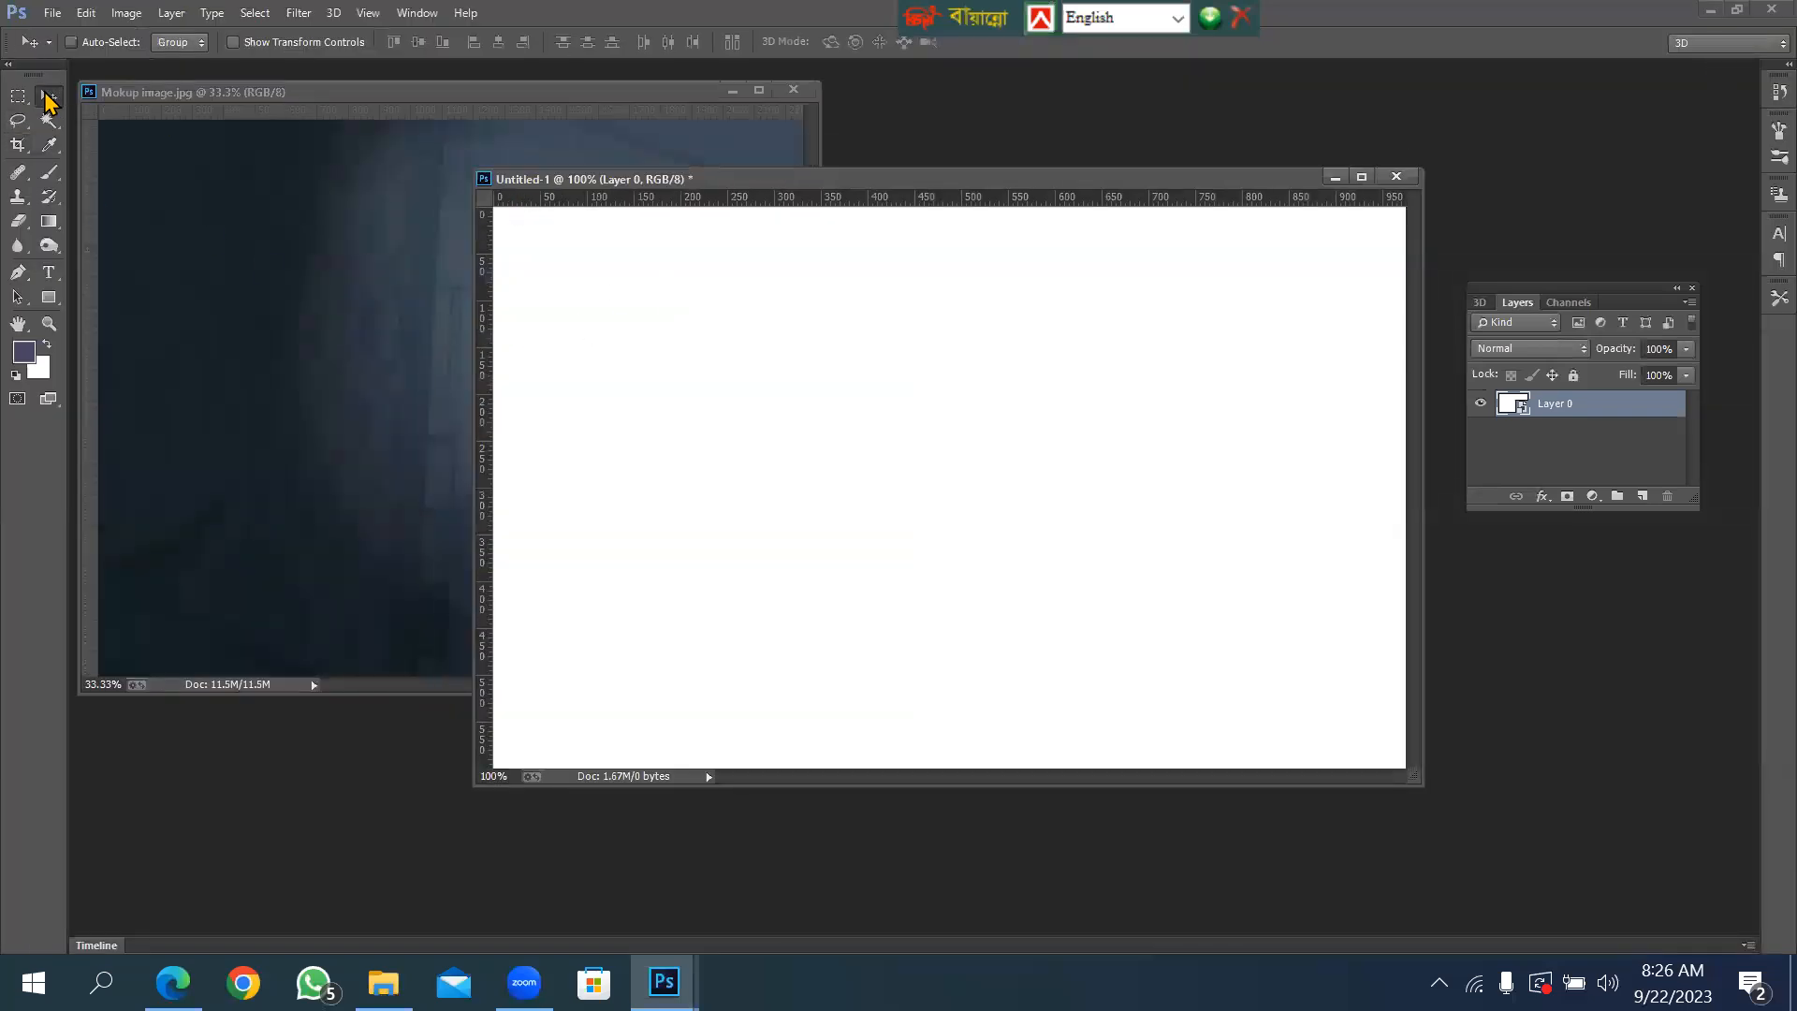
{"action": "left_click_drag", "start_coordinate": [698, 363], "coordinate": [322, 264]}
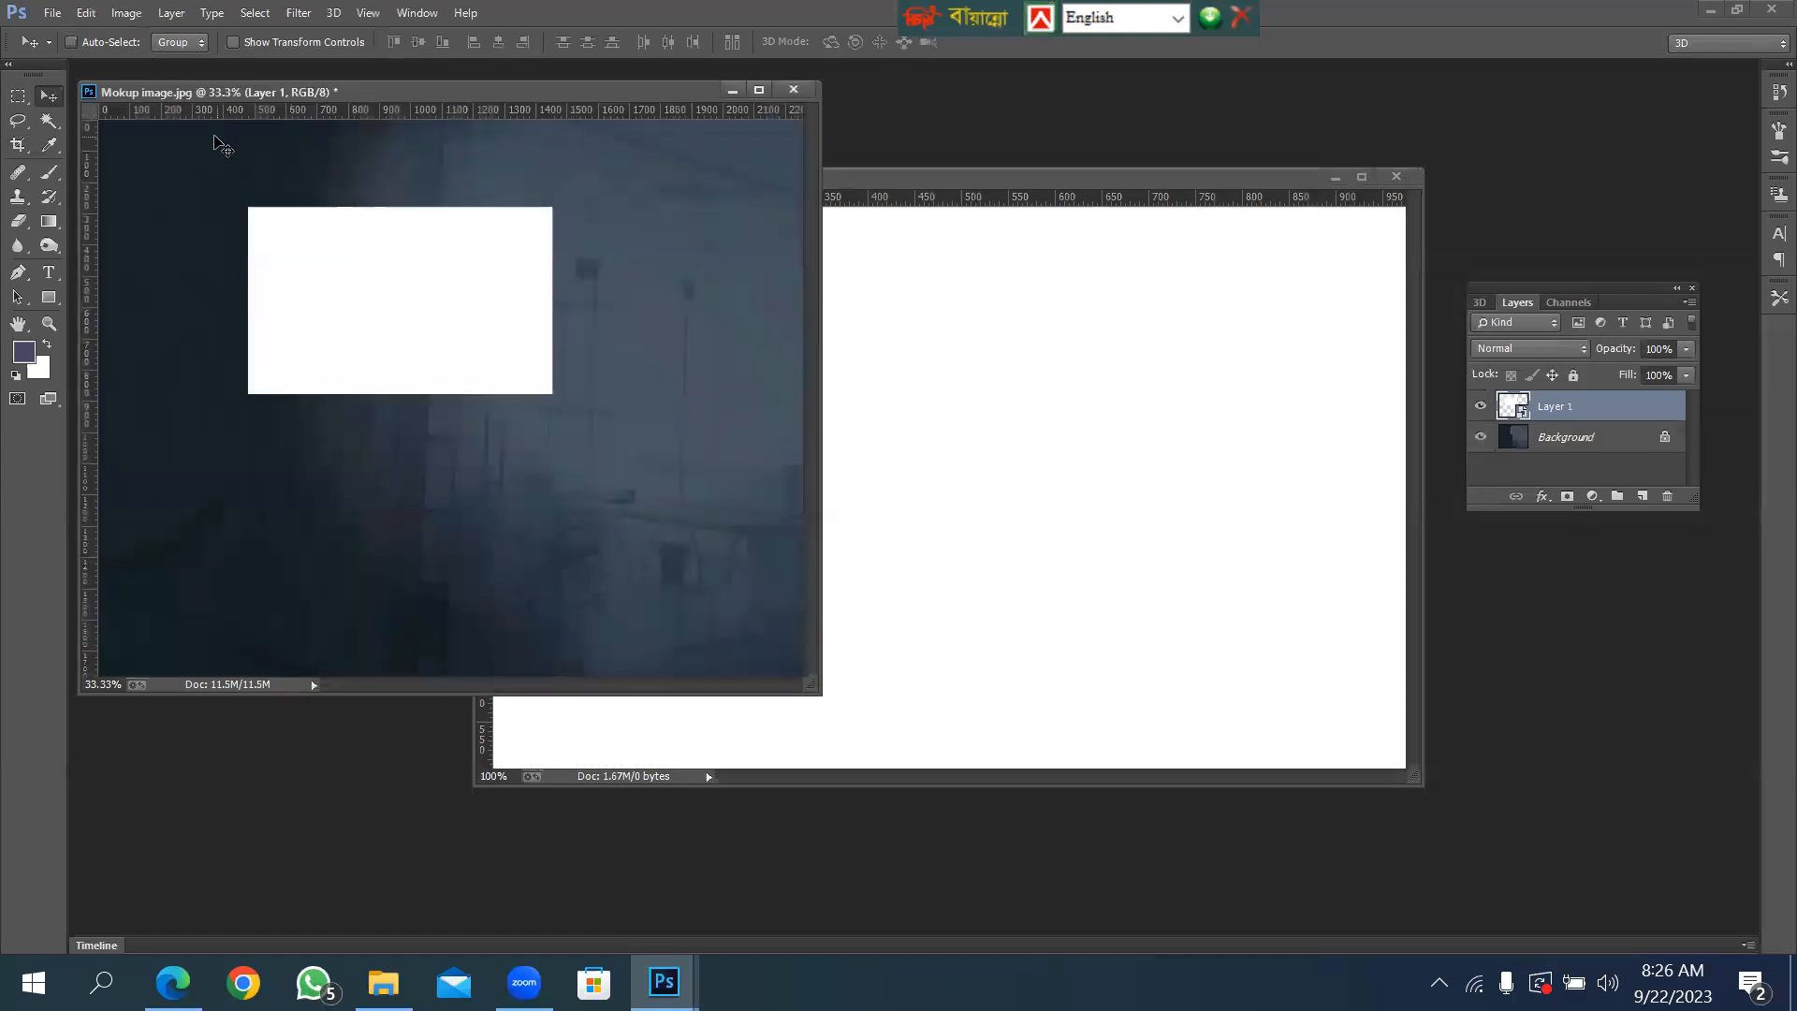
{"action": "left_click_drag", "start_coordinate": [430, 261], "coordinate": [341, 227]}
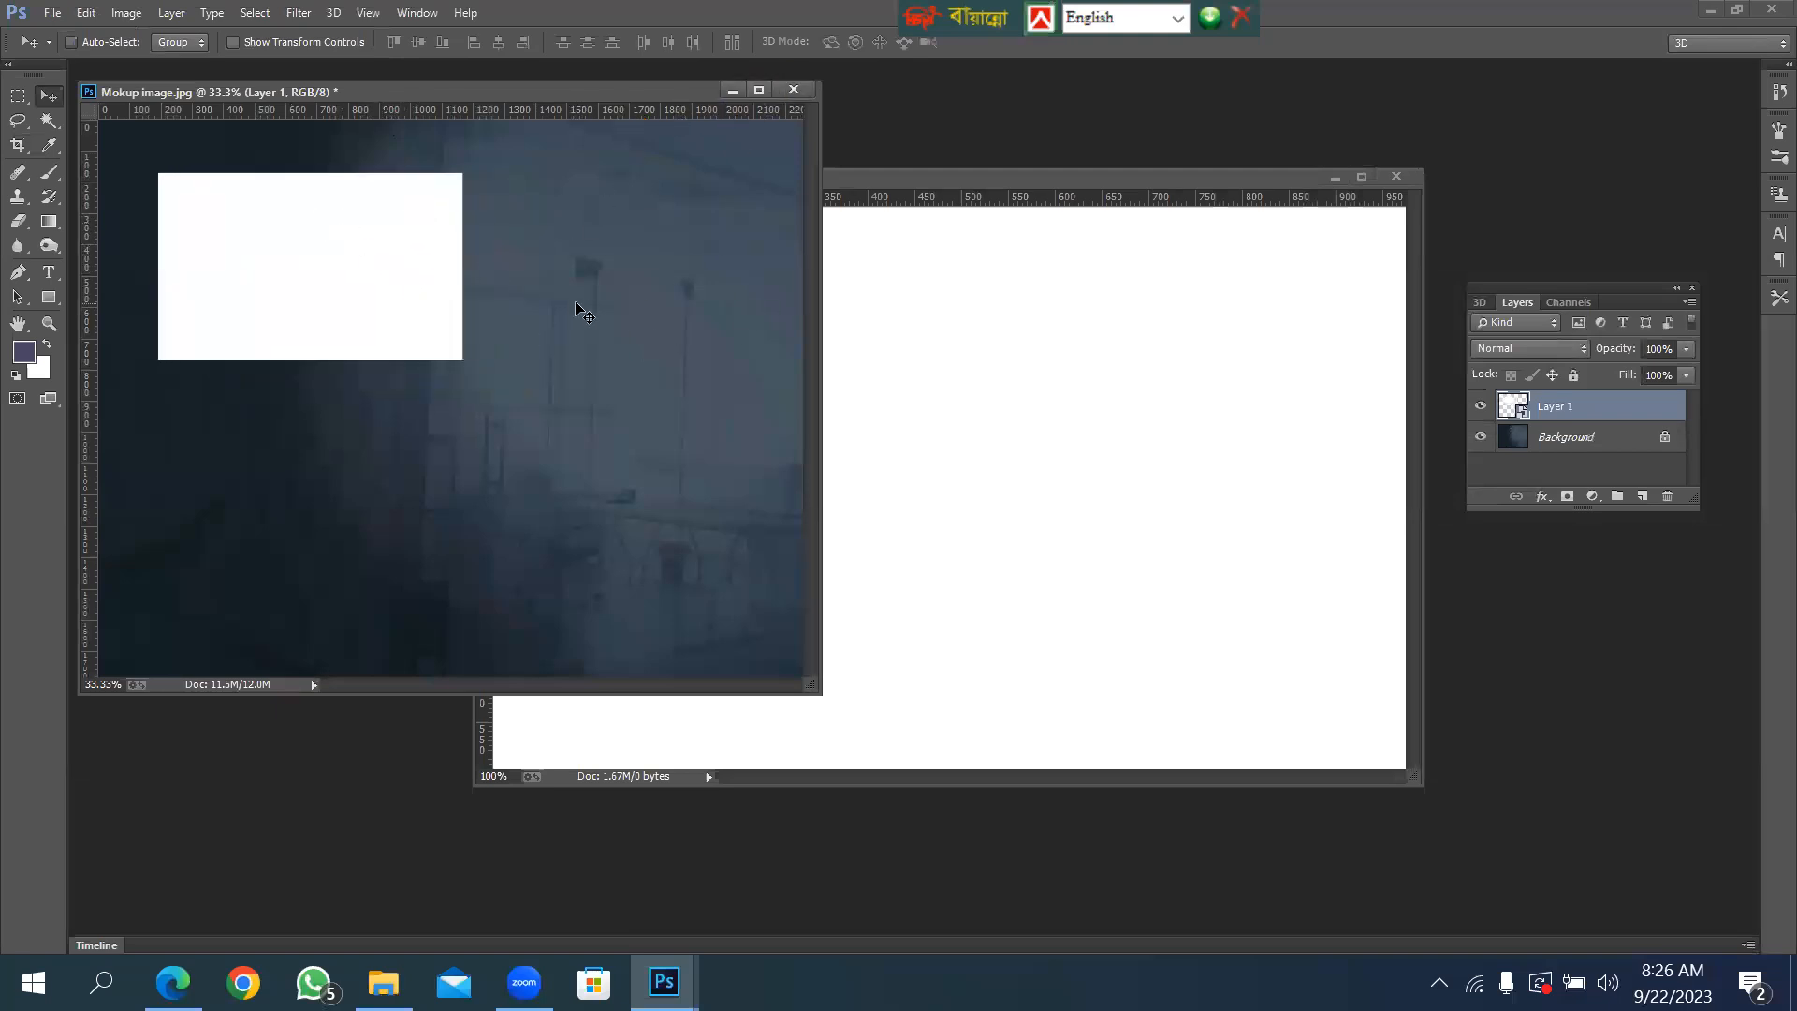
Shift the card closer to the background's upper-left corner with Free Transform, centred at X 573.50 px and Y 365.00 px.
{"action": "key", "text": "ctrl+t"}
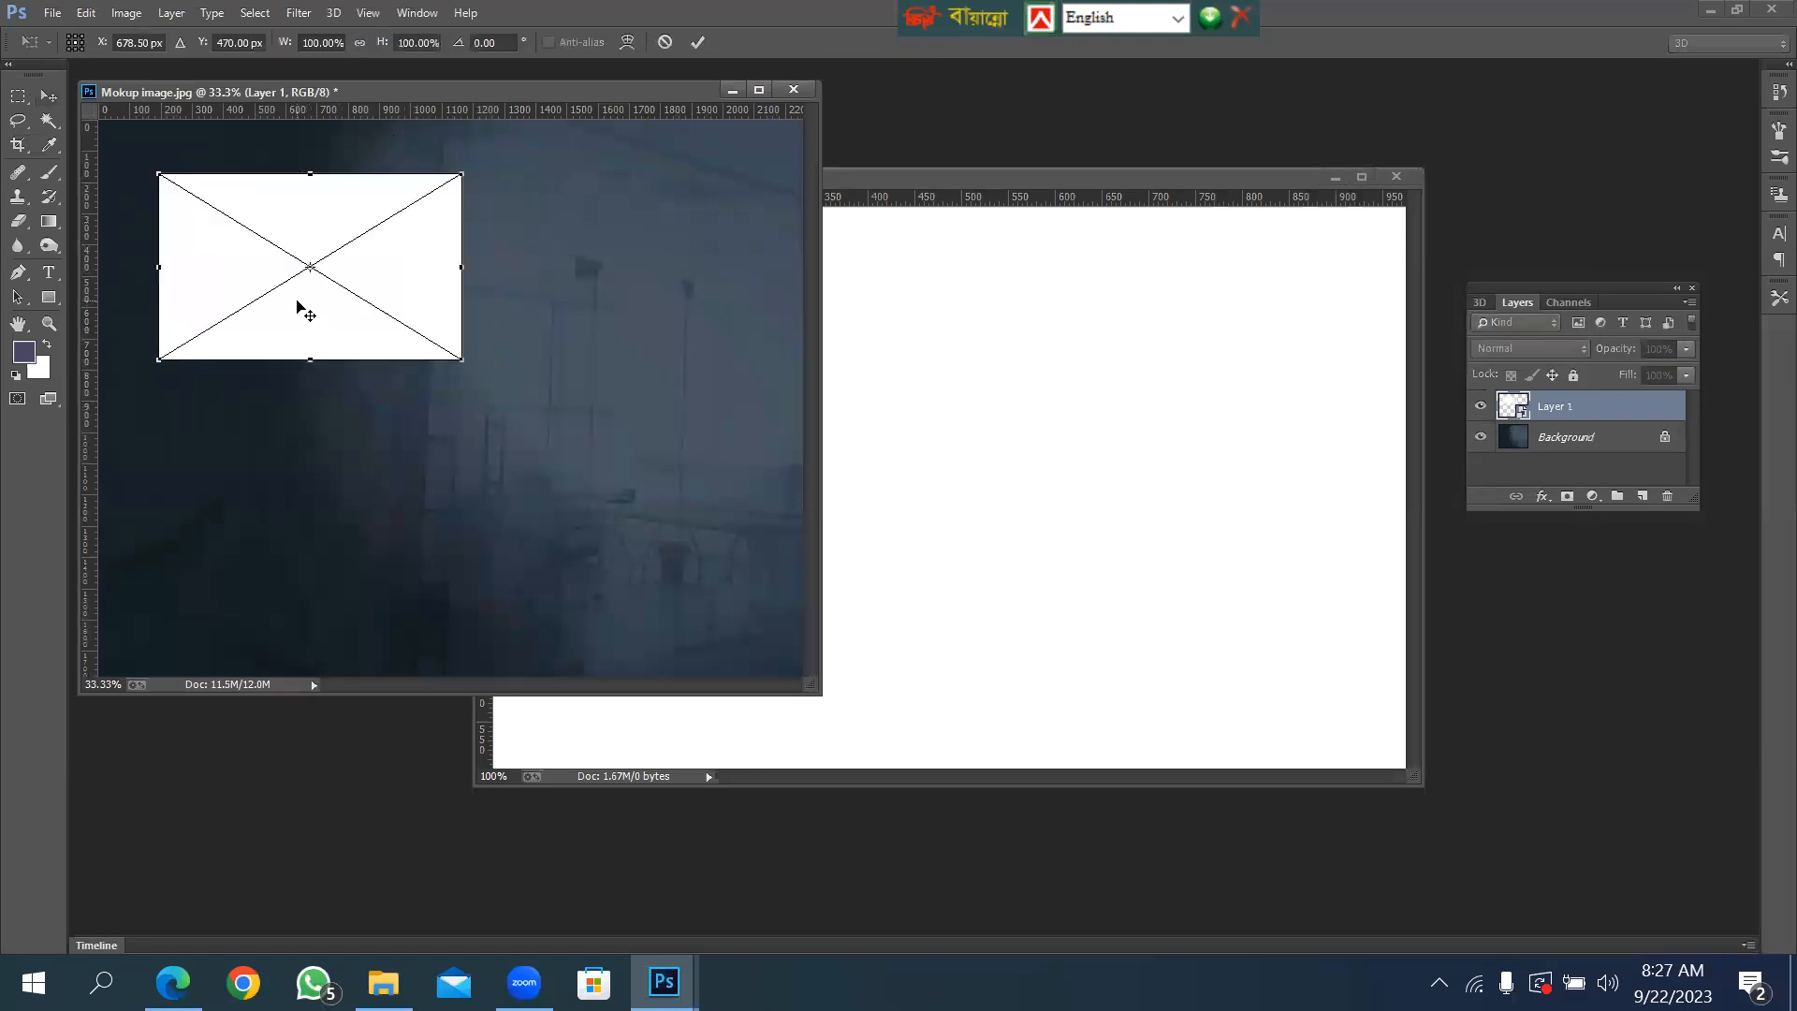
{"action": "right_click", "coordinate": [278, 222]}
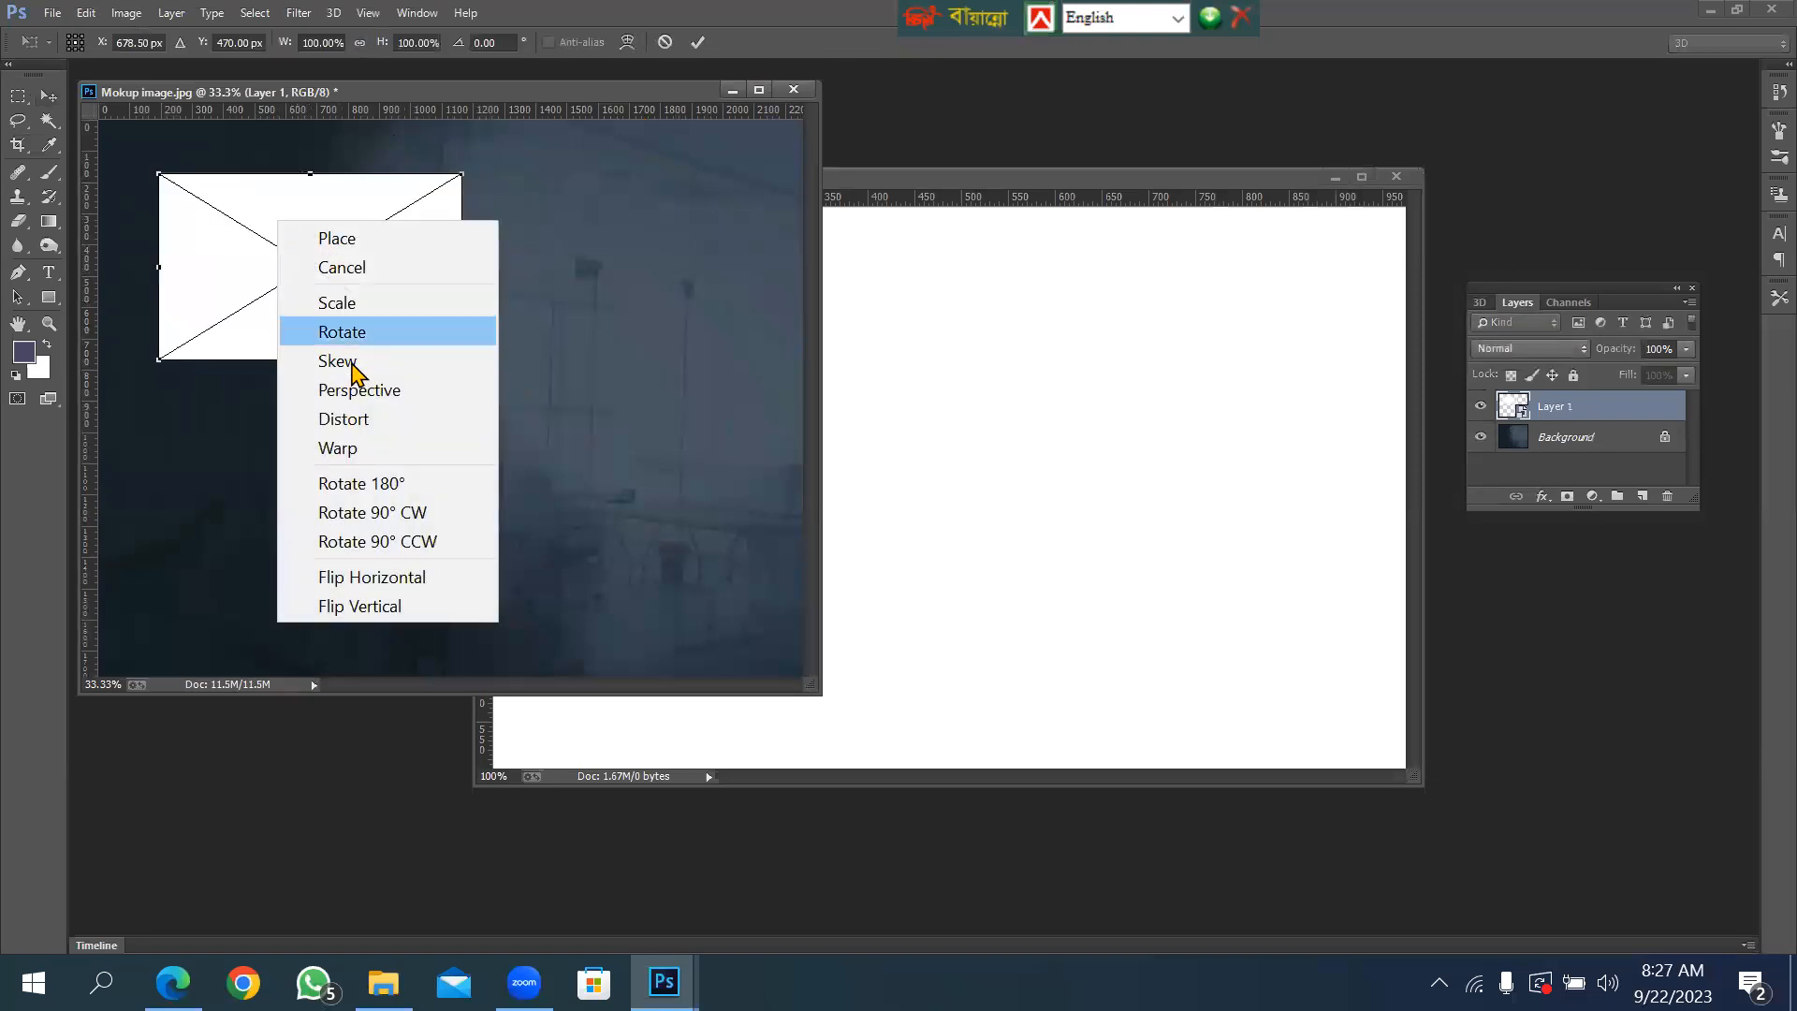
{"action": "left_click", "coordinate": [353, 423]}
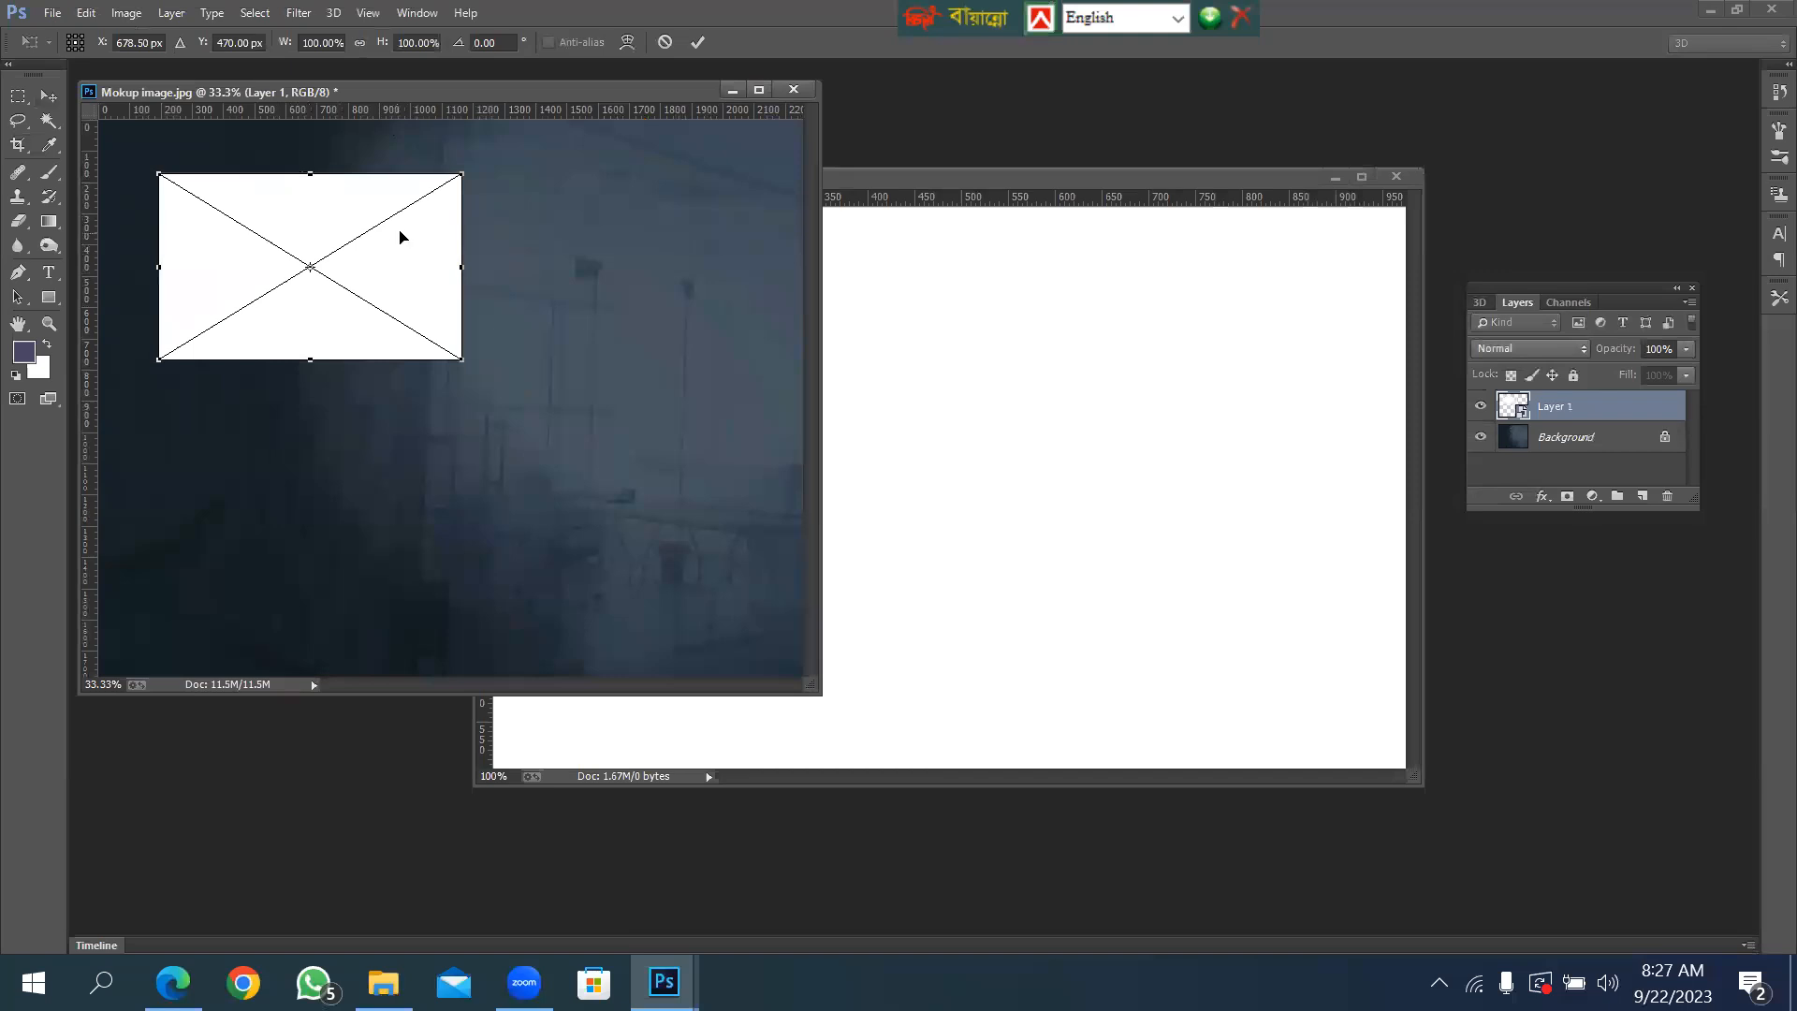
{"action": "left_click_drag", "start_coordinate": [318, 250], "coordinate": [290, 218]}
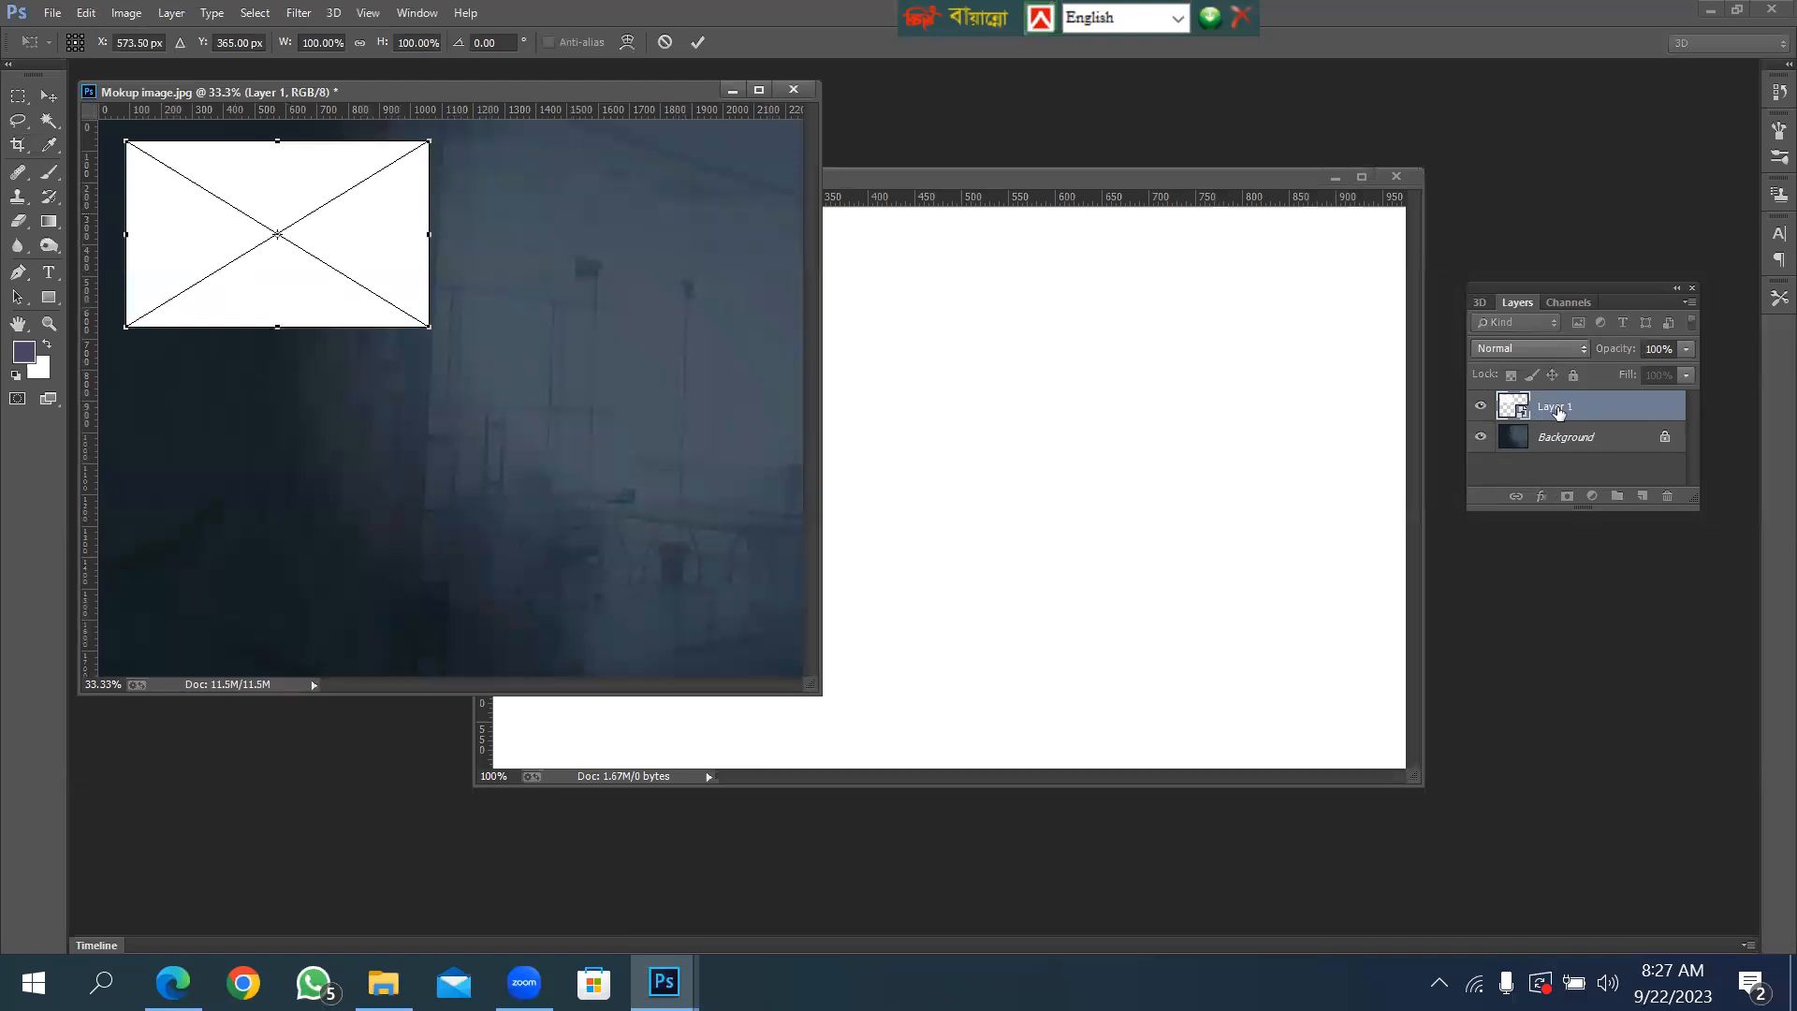
{"action": "key", "text": "Return"}
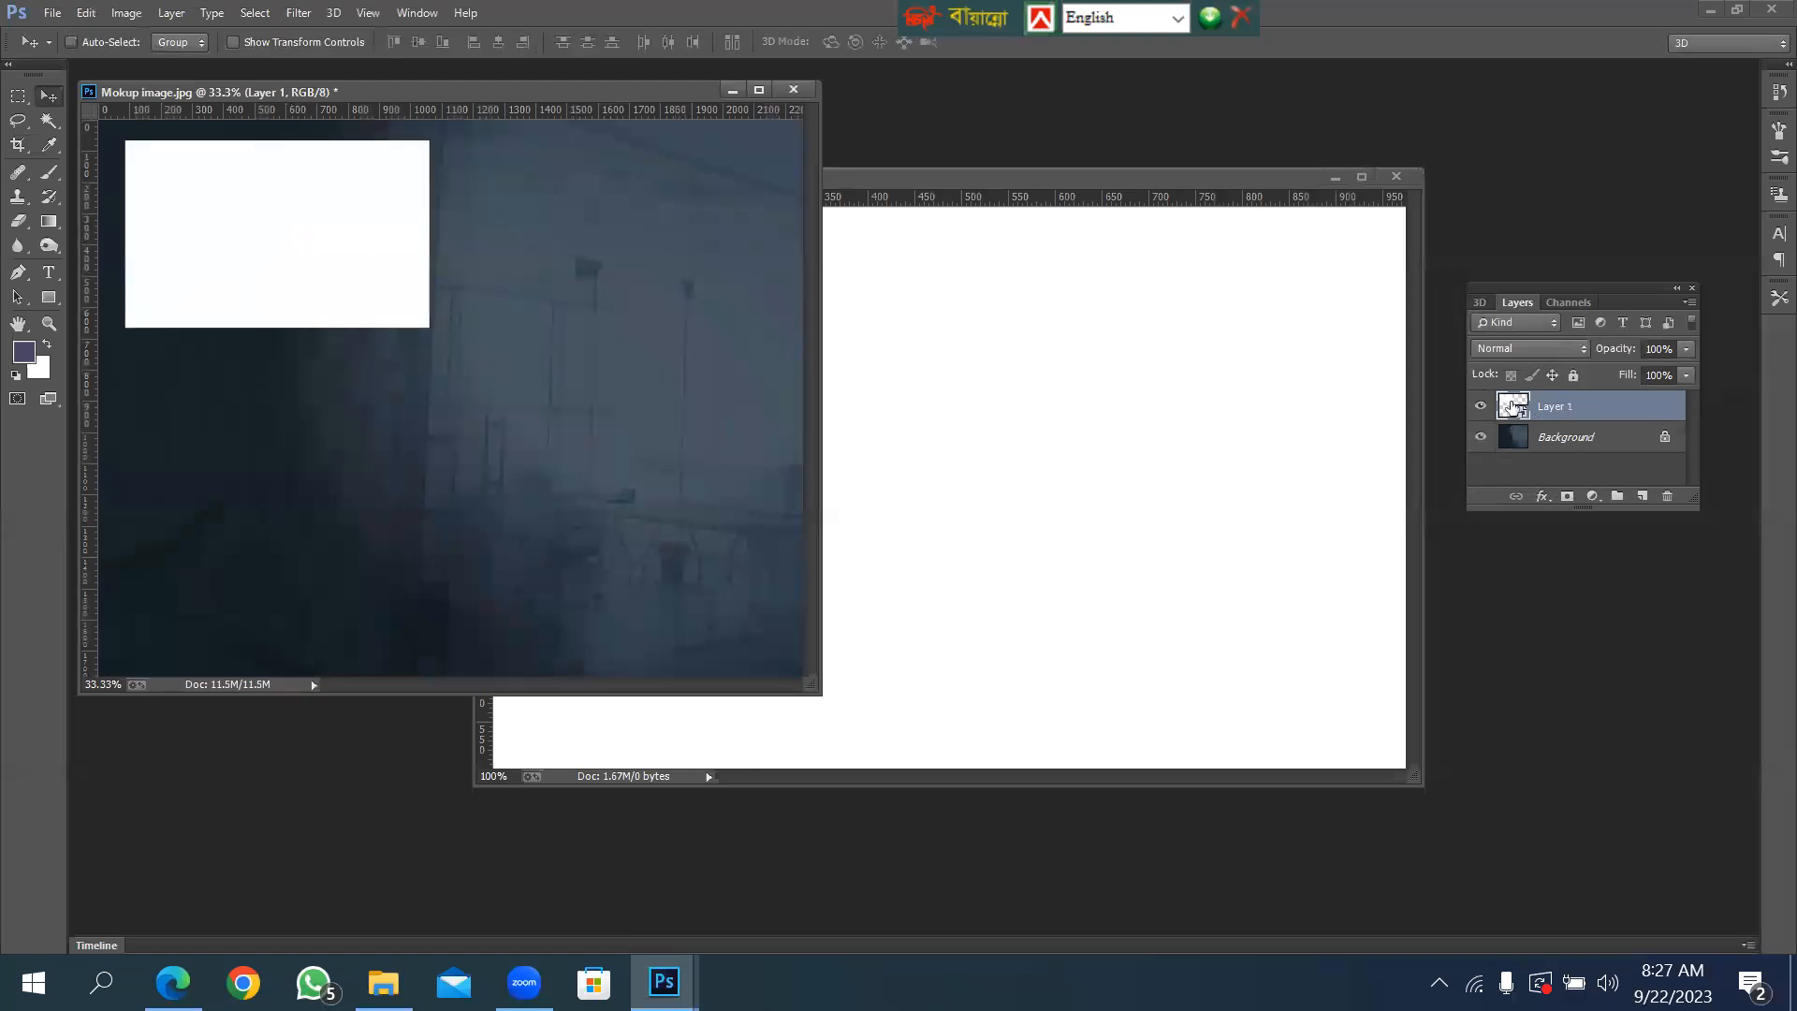
Add a Drop Shadow to the card with angle -178°, distance 16 px and spread 12%.
{"action": "right_click", "coordinate": [1551, 418]}
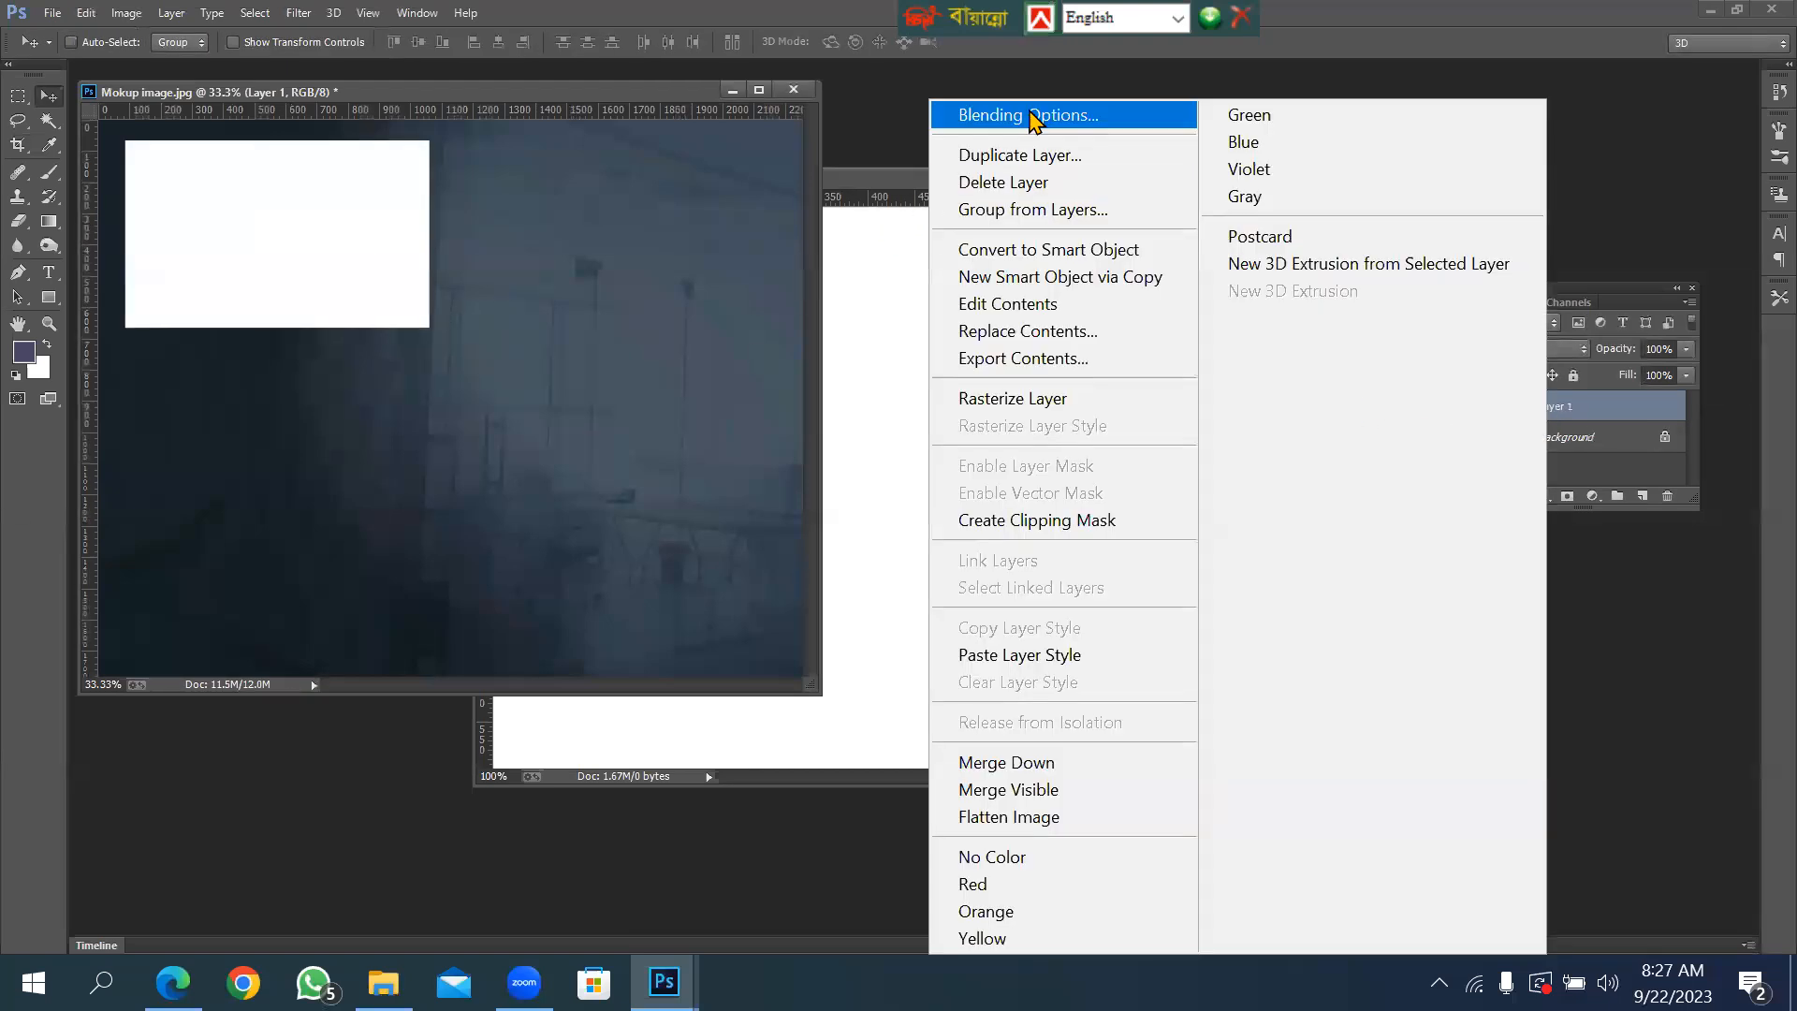
{"action": "left_click", "coordinate": [1061, 134]}
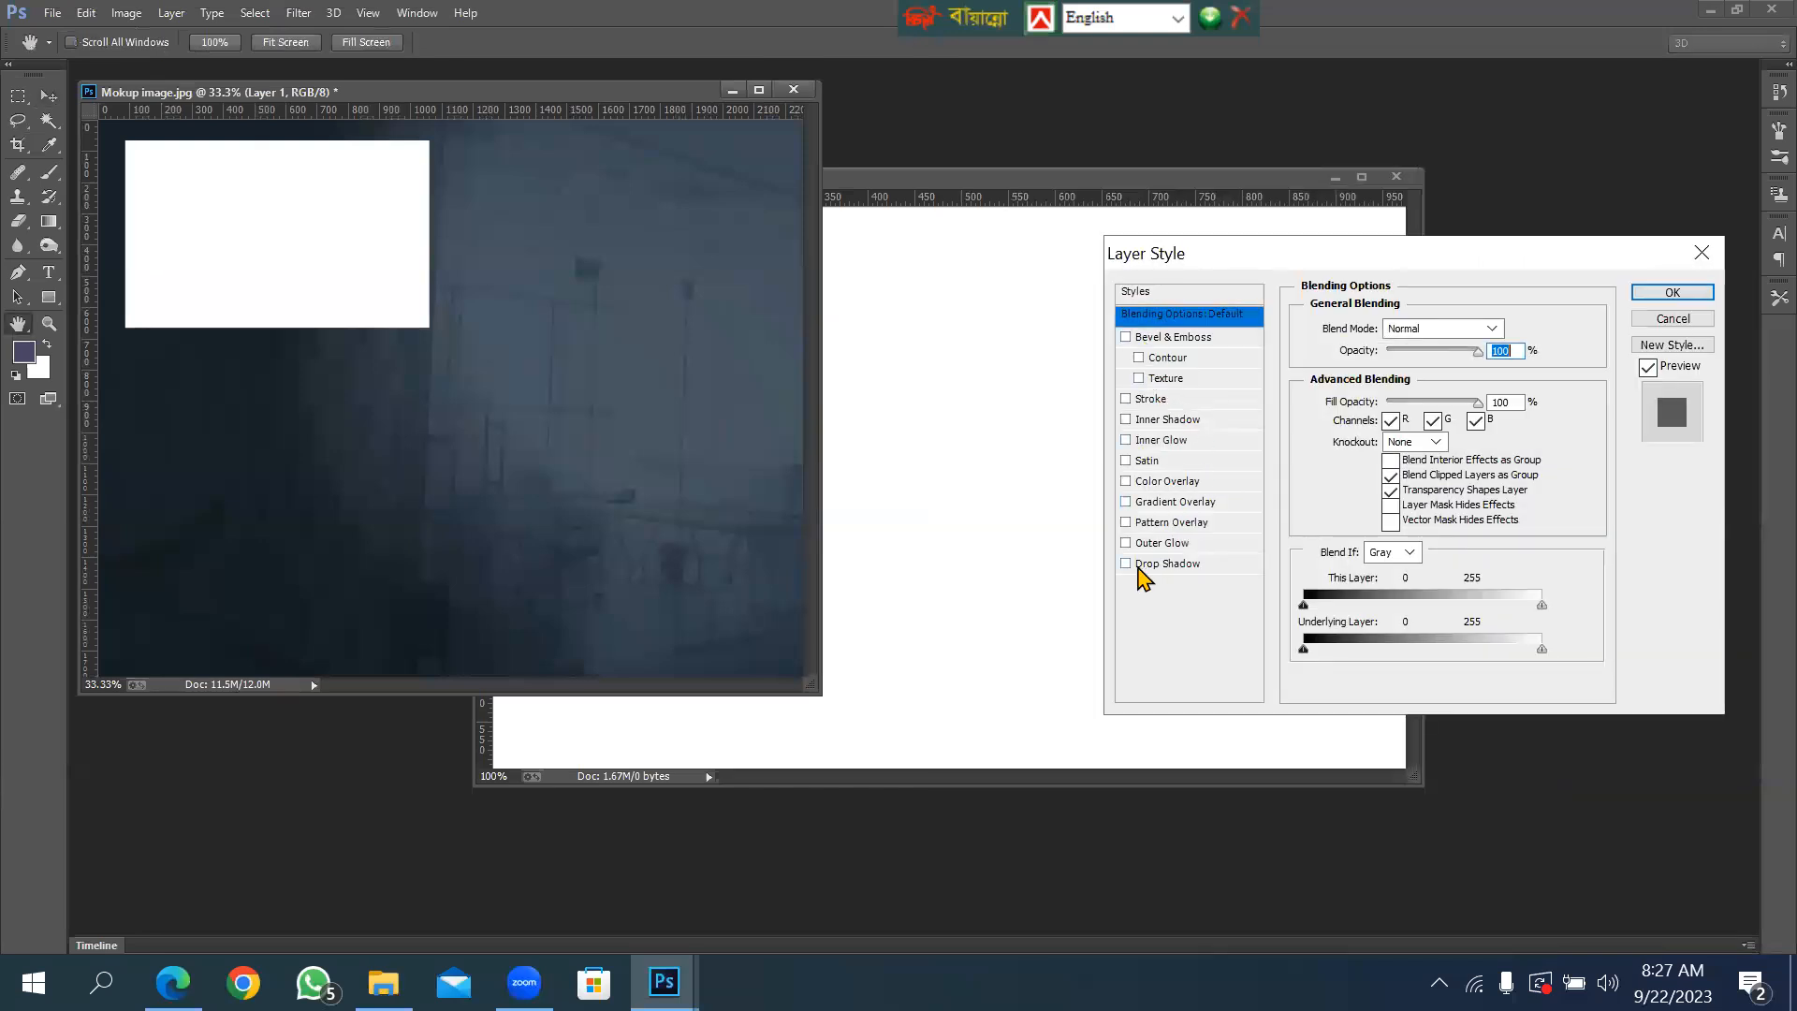
{"action": "left_click", "coordinate": [1170, 564]}
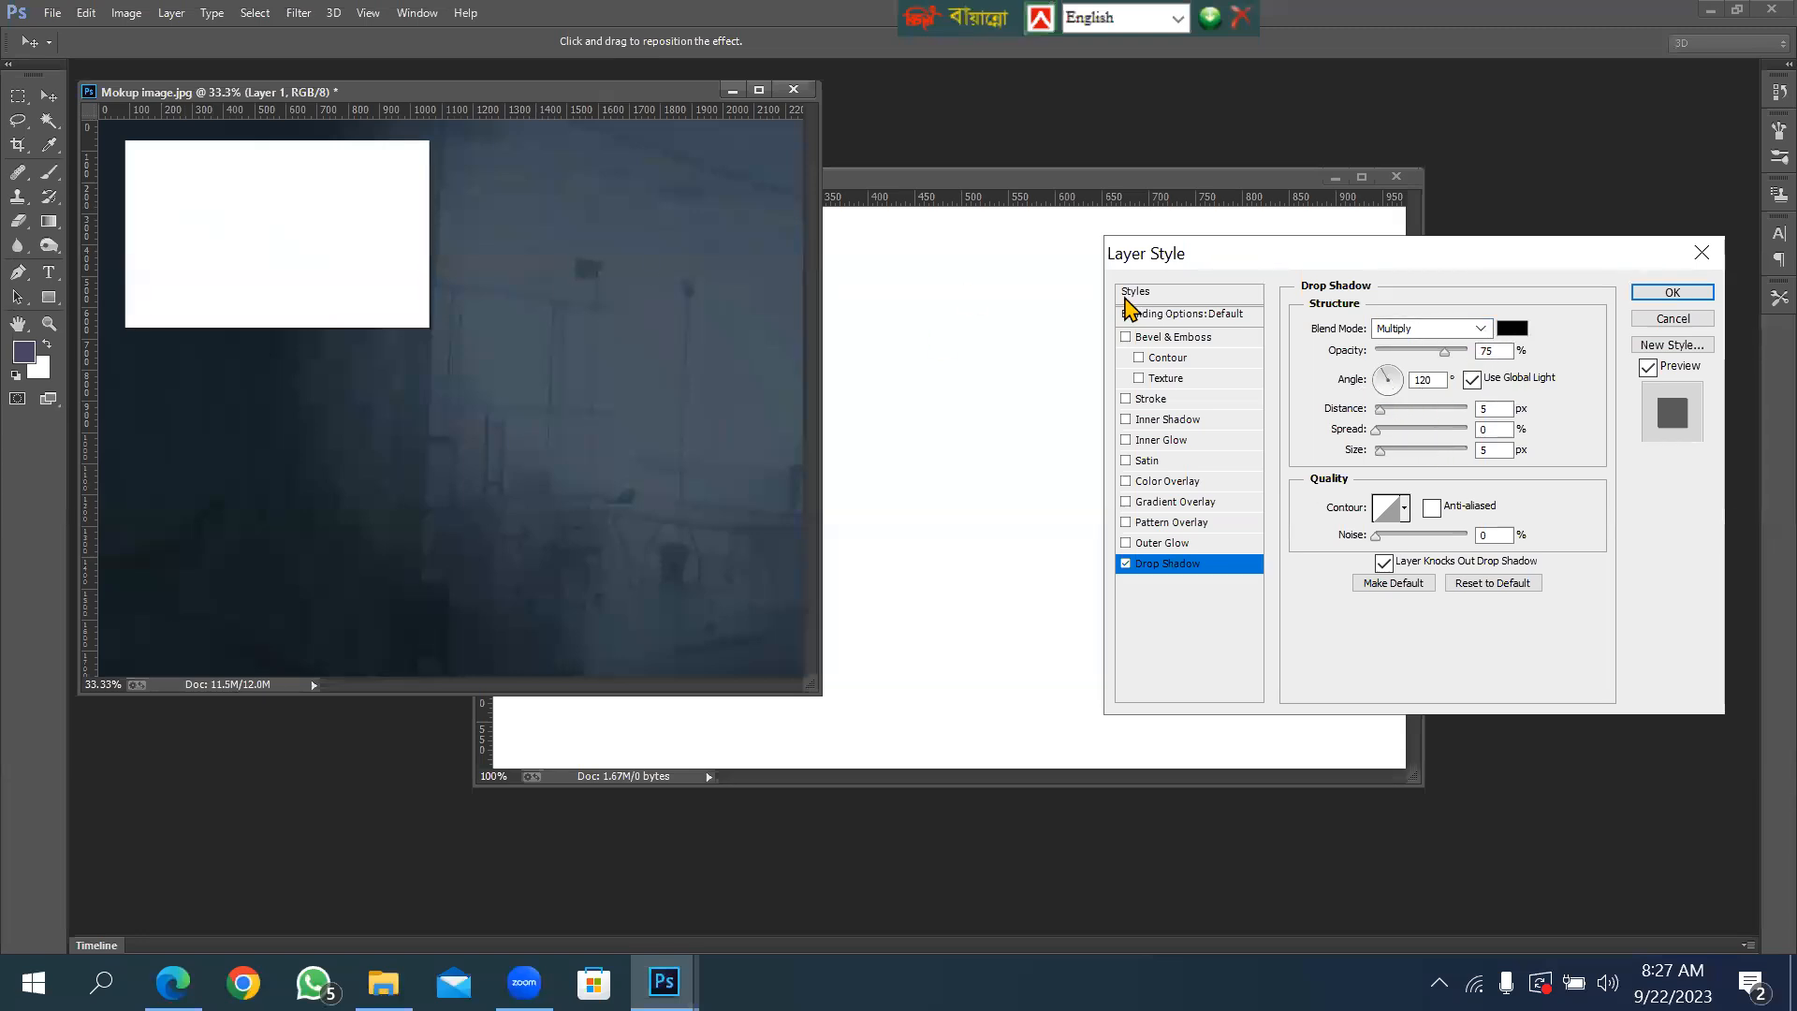
{"action": "left_click_drag", "start_coordinate": [1395, 384], "coordinate": [1355, 388]}
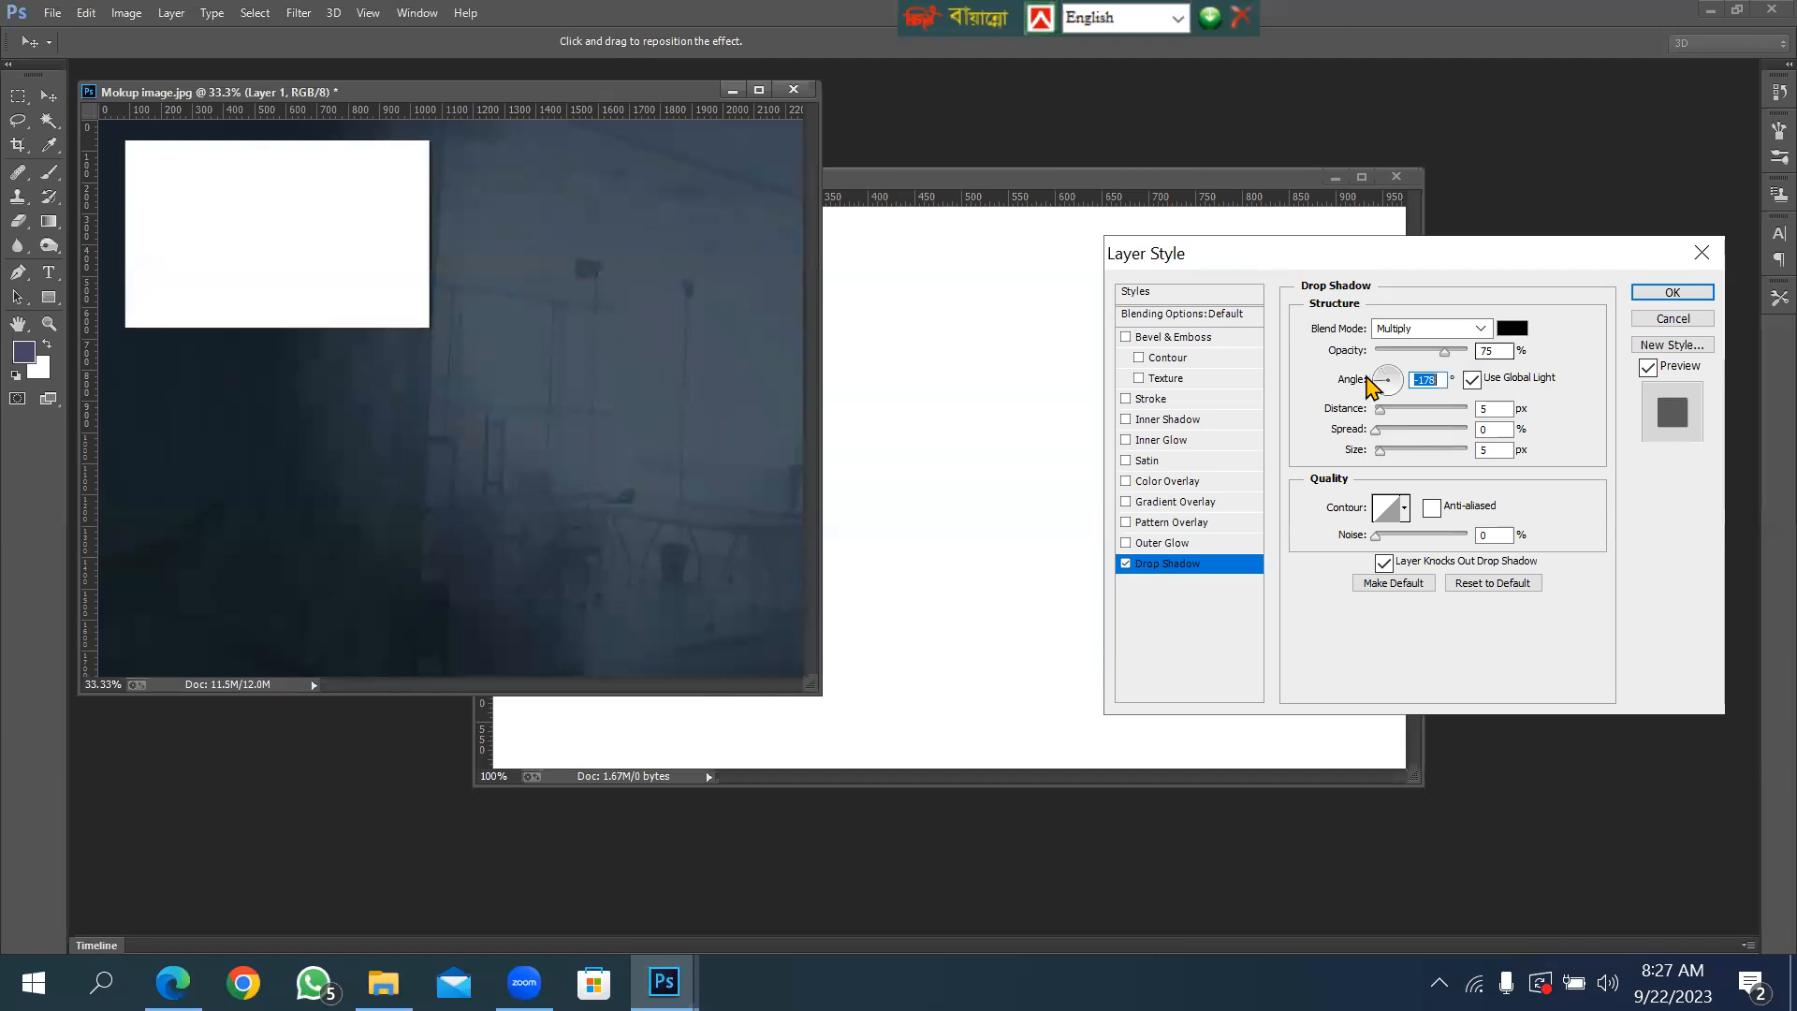
{"action": "left_click_drag", "start_coordinate": [1388, 412], "coordinate": [1395, 450]}
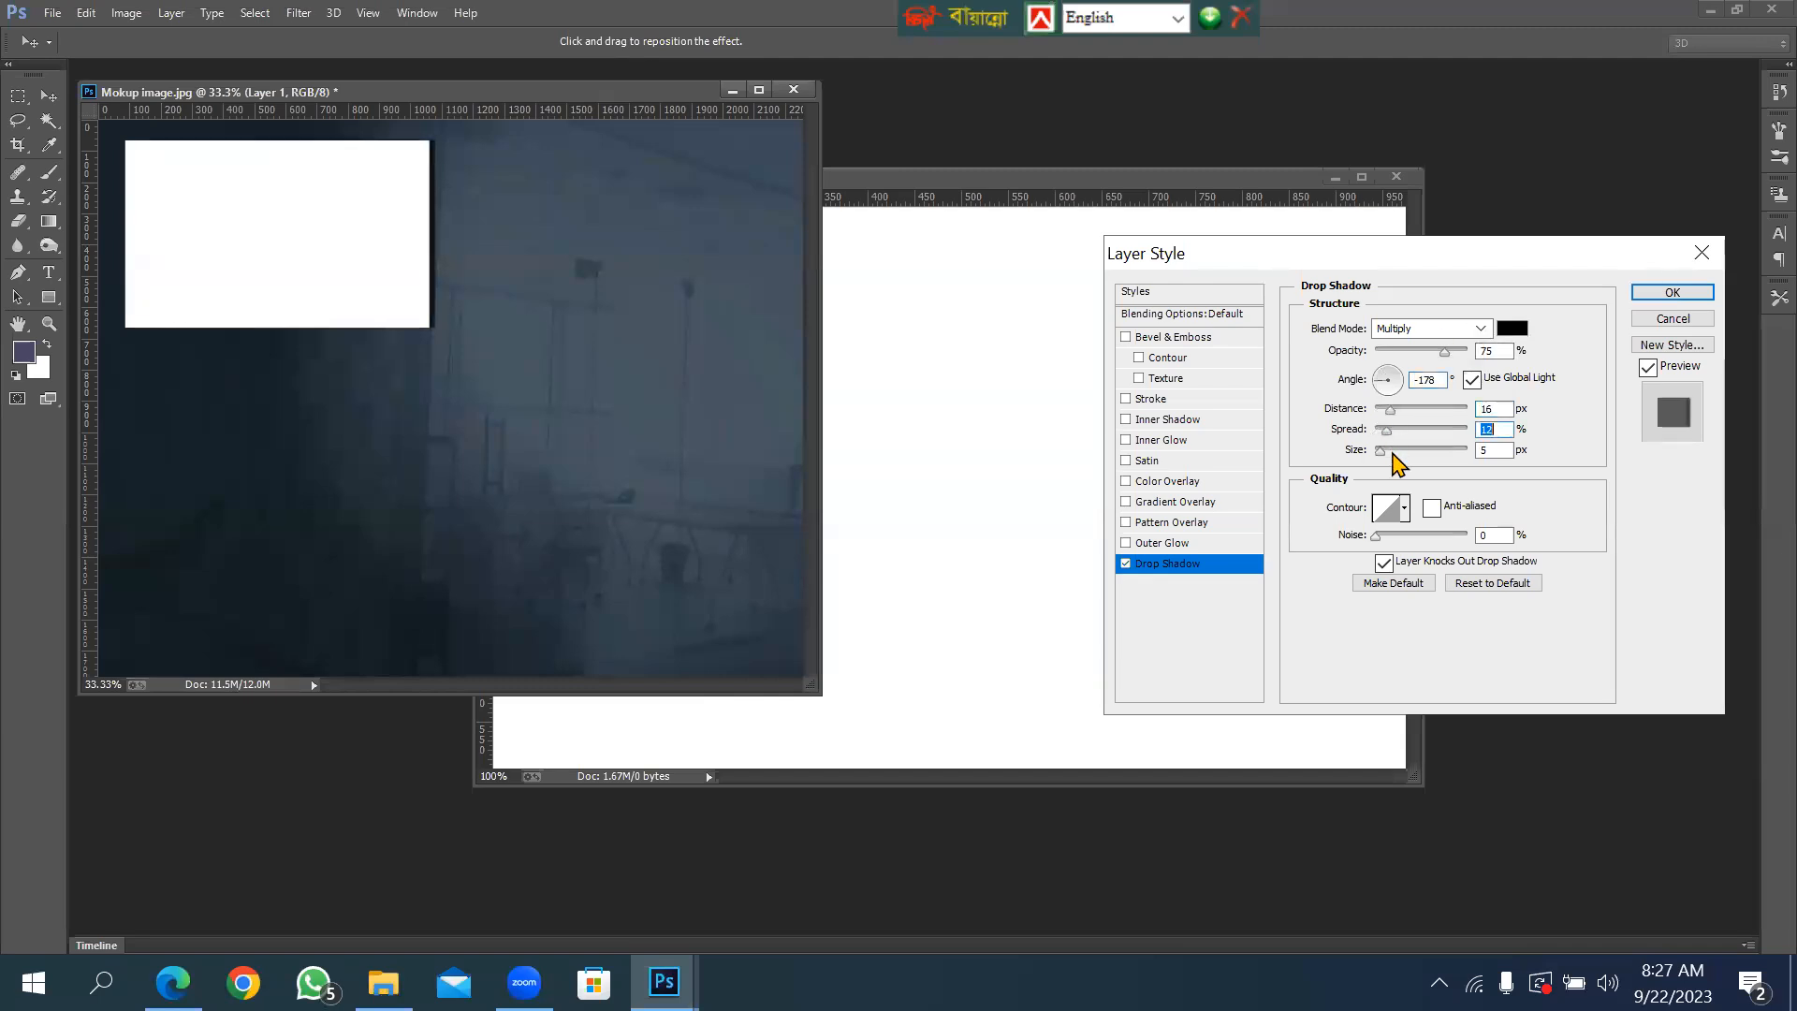
{"action": "left_click", "coordinate": [1671, 293]}
Duplicate the card repeatedly in small diagonal offsets down to the right, building a cascade up to Layer 1 copy 17.
{"action": "right_click", "coordinate": [201, 227]}
{"action": "left_click", "coordinate": [228, 224]}
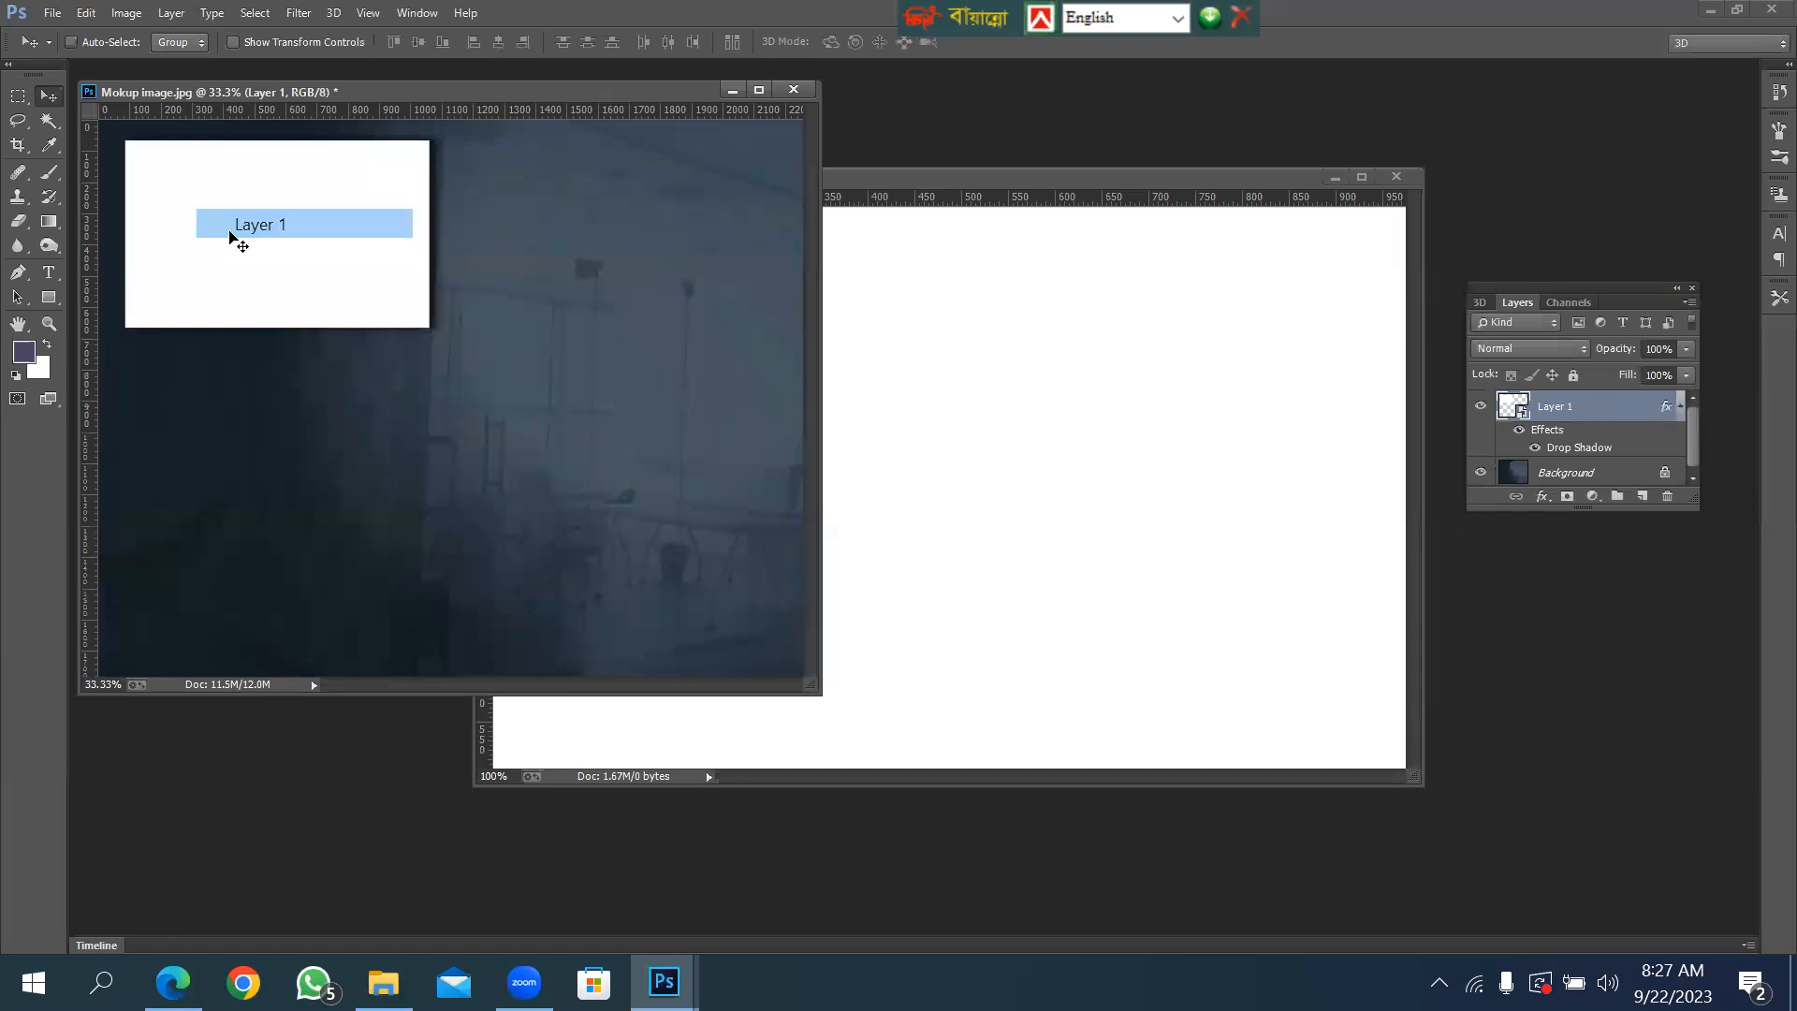
{"action": "left_click_drag", "start_coordinate": [162, 196], "coordinate": [199, 257]}
{"action": "left_click_drag", "start_coordinate": [200, 260], "coordinate": [209, 269]}
{"action": "left_click_drag", "start_coordinate": [209, 269], "coordinate": [227, 287]}
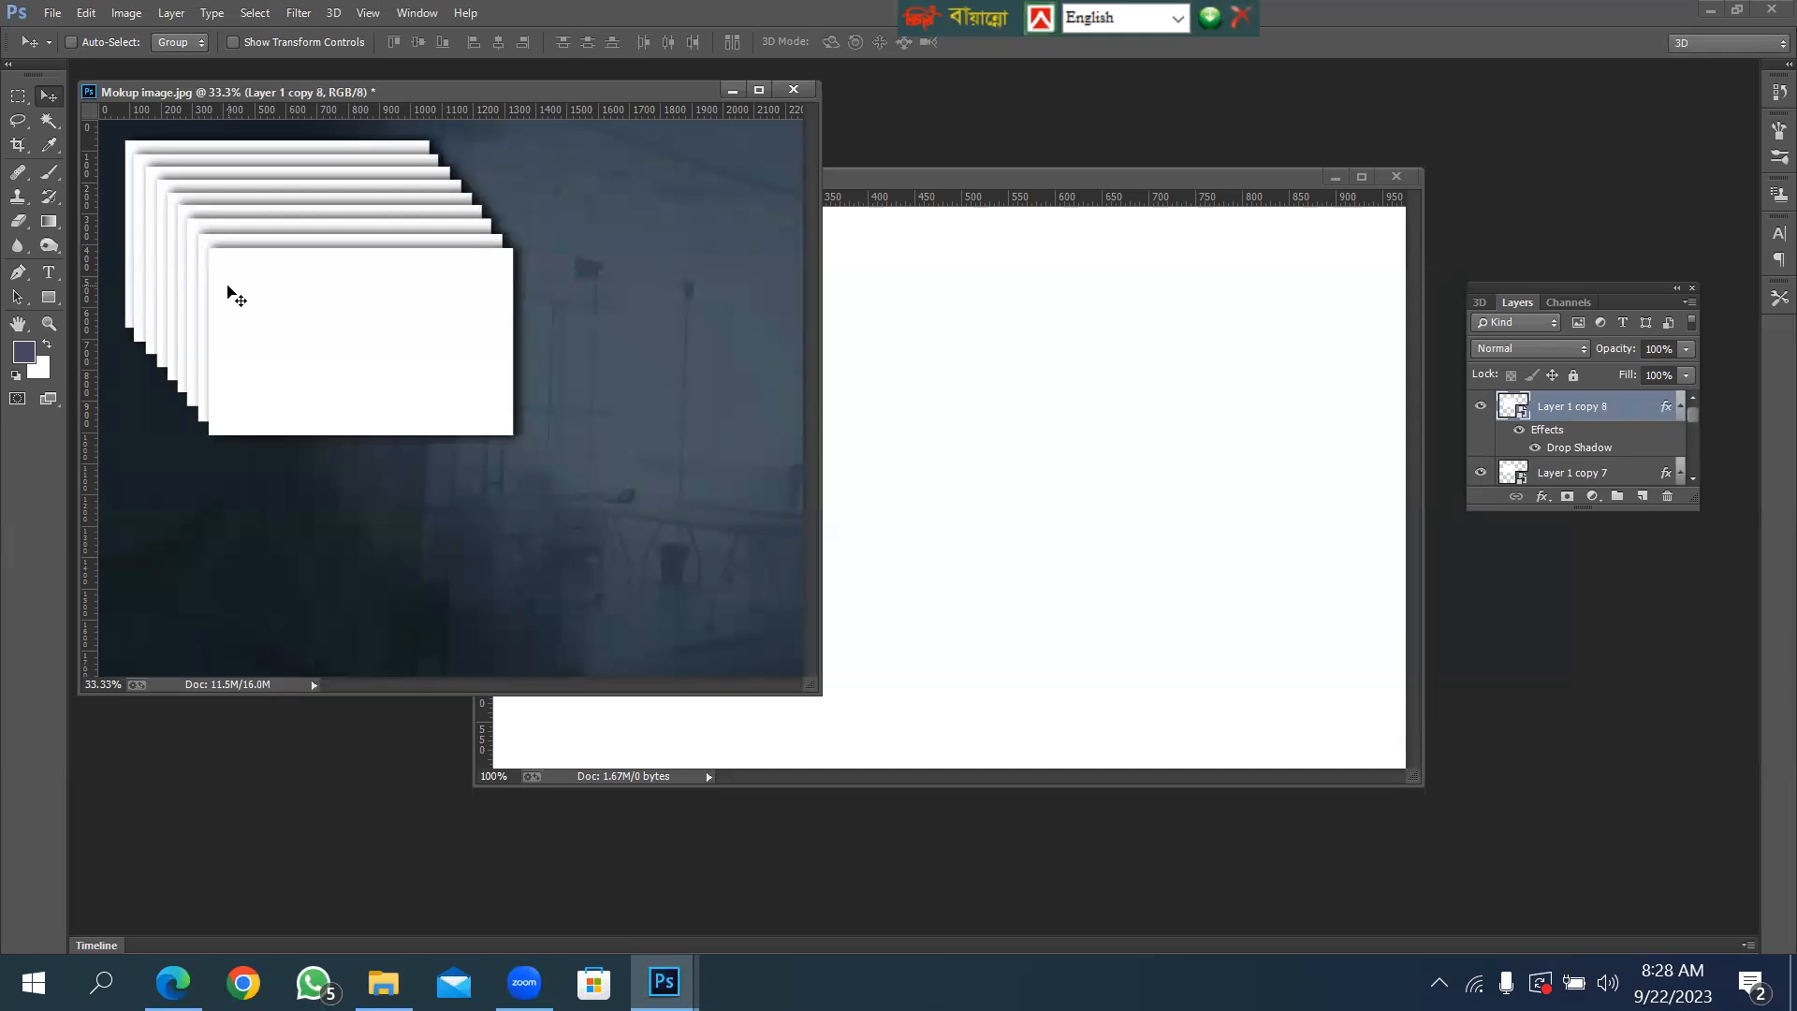
{"action": "left_click_drag", "start_coordinate": [225, 268], "coordinate": [319, 382]}
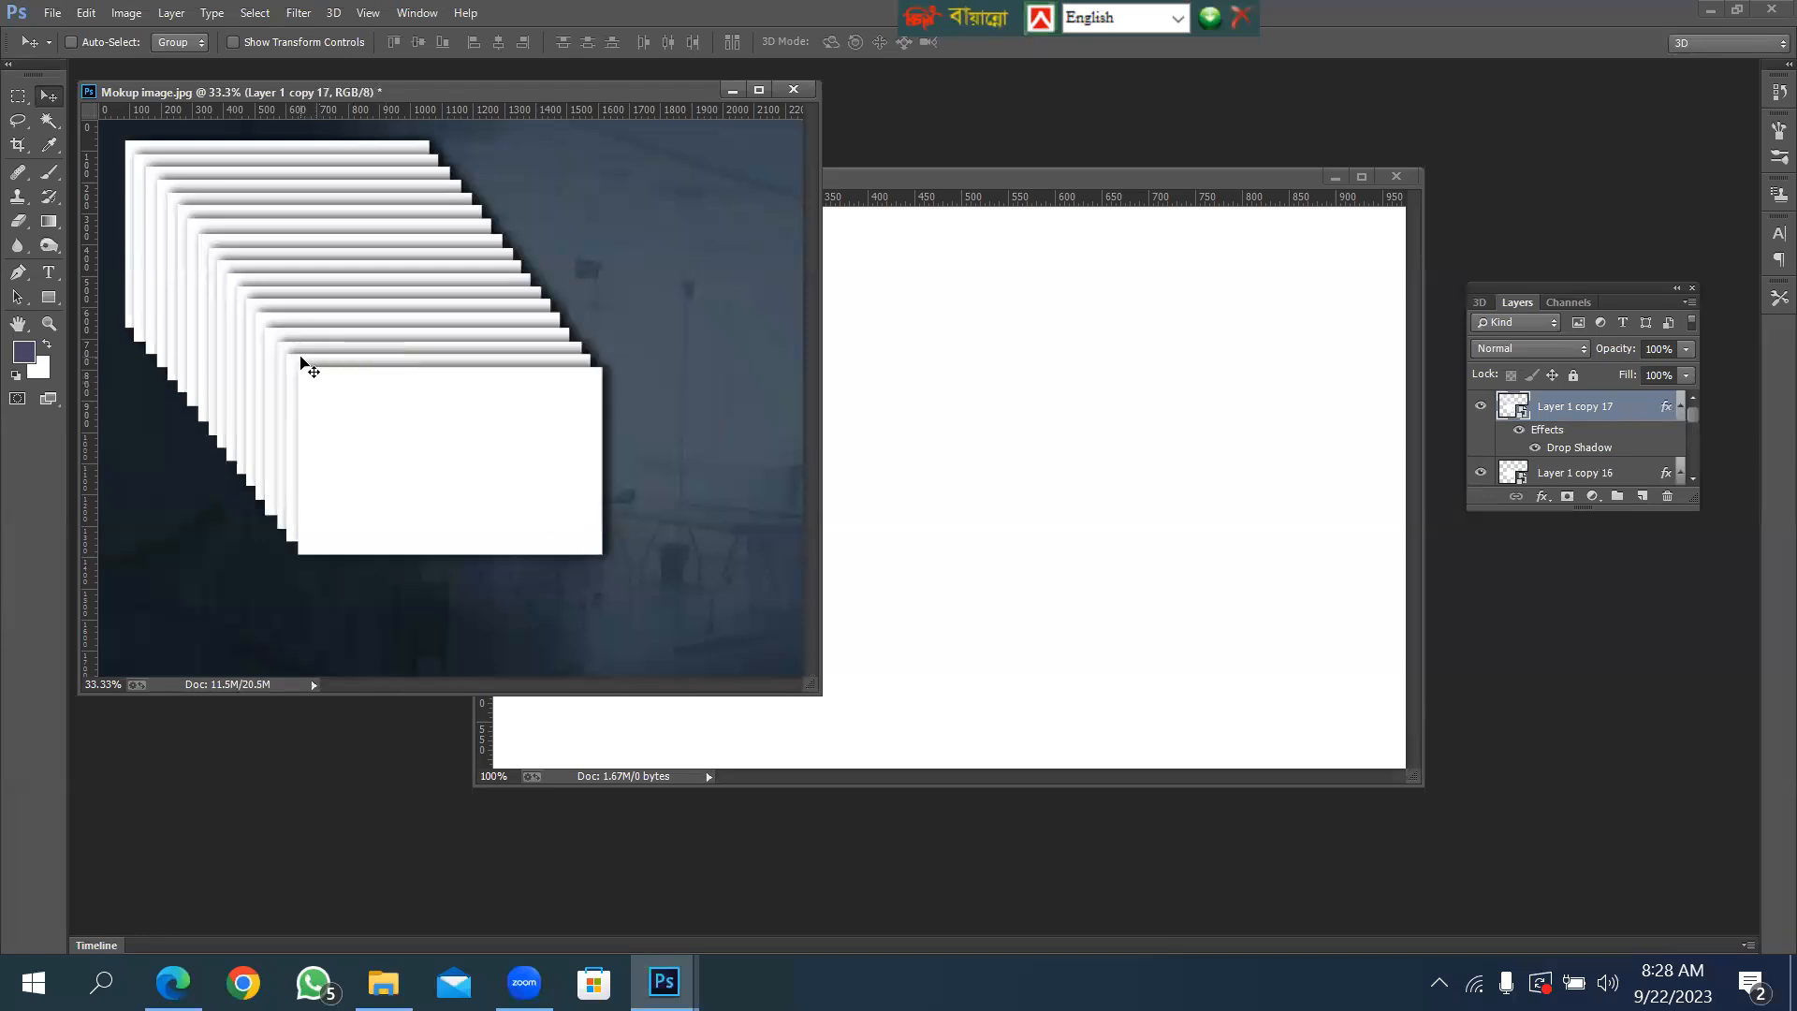
Select Layer 1 copy 16, just behind the front card, and nudge it slightly up and left to even the spacing.
{"action": "right_click", "coordinate": [288, 344]}
{"action": "left_click", "coordinate": [327, 360]}
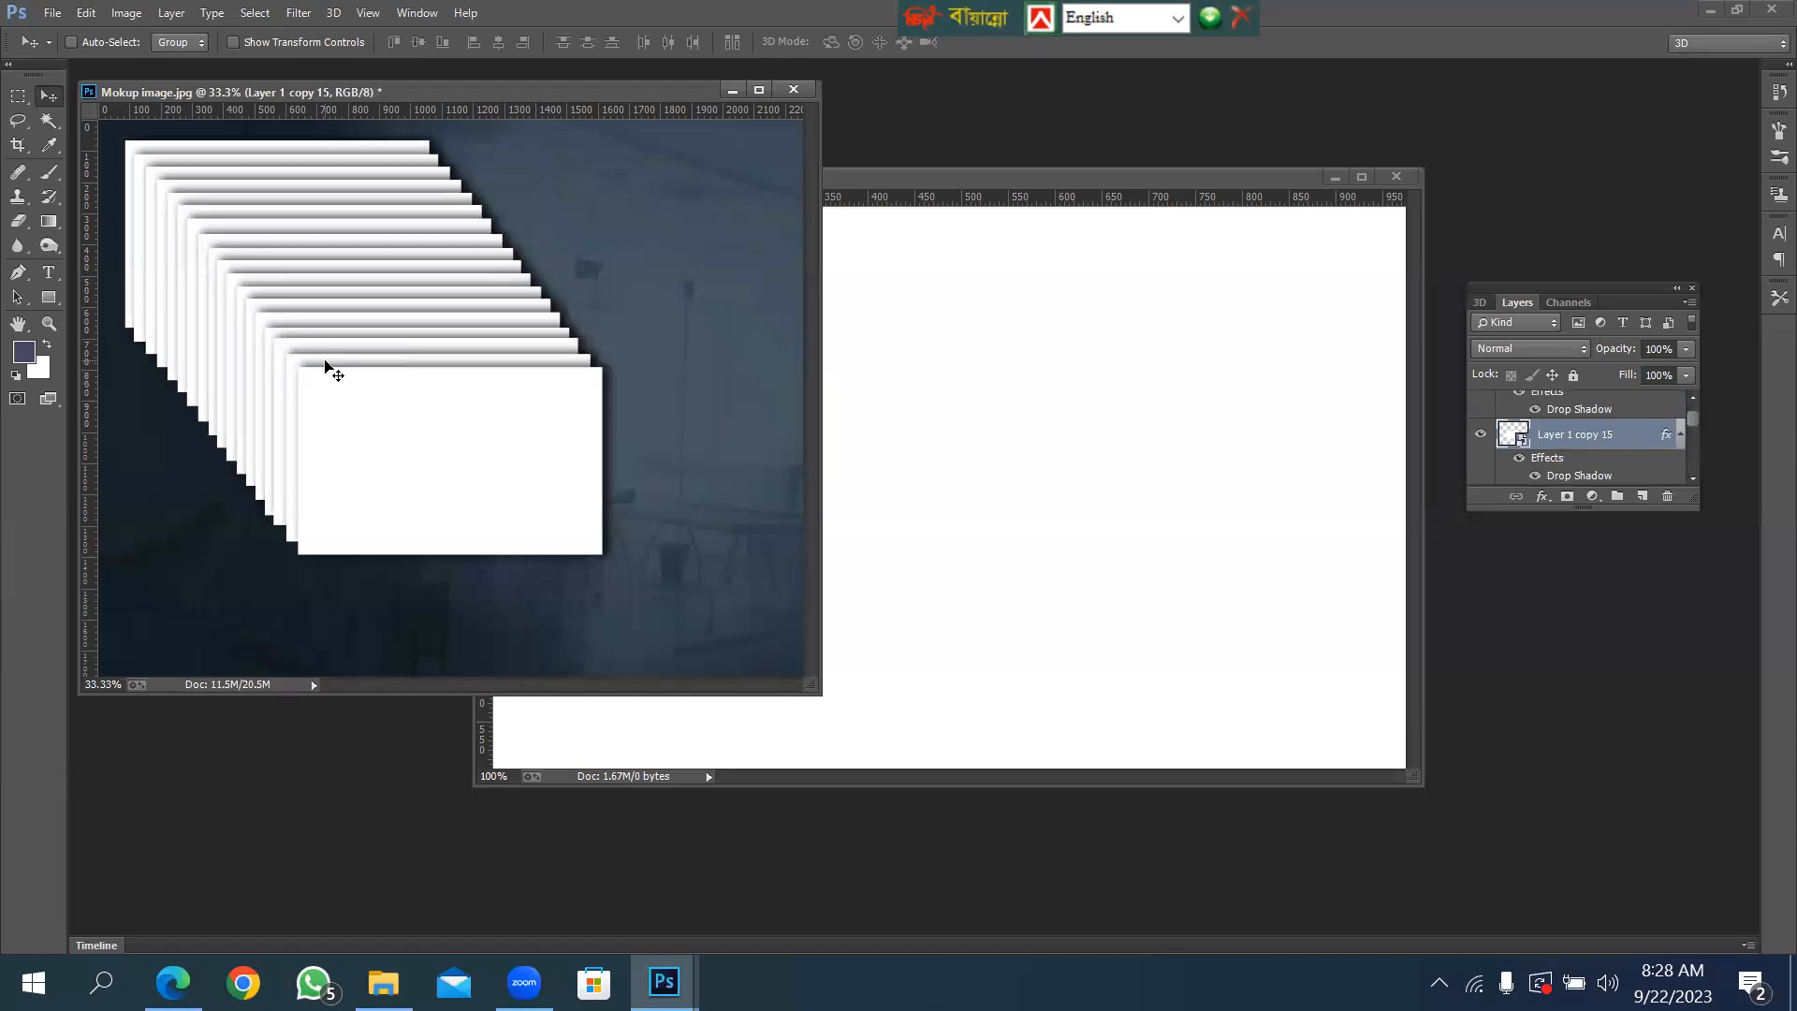
{"action": "right_click", "coordinate": [309, 359]}
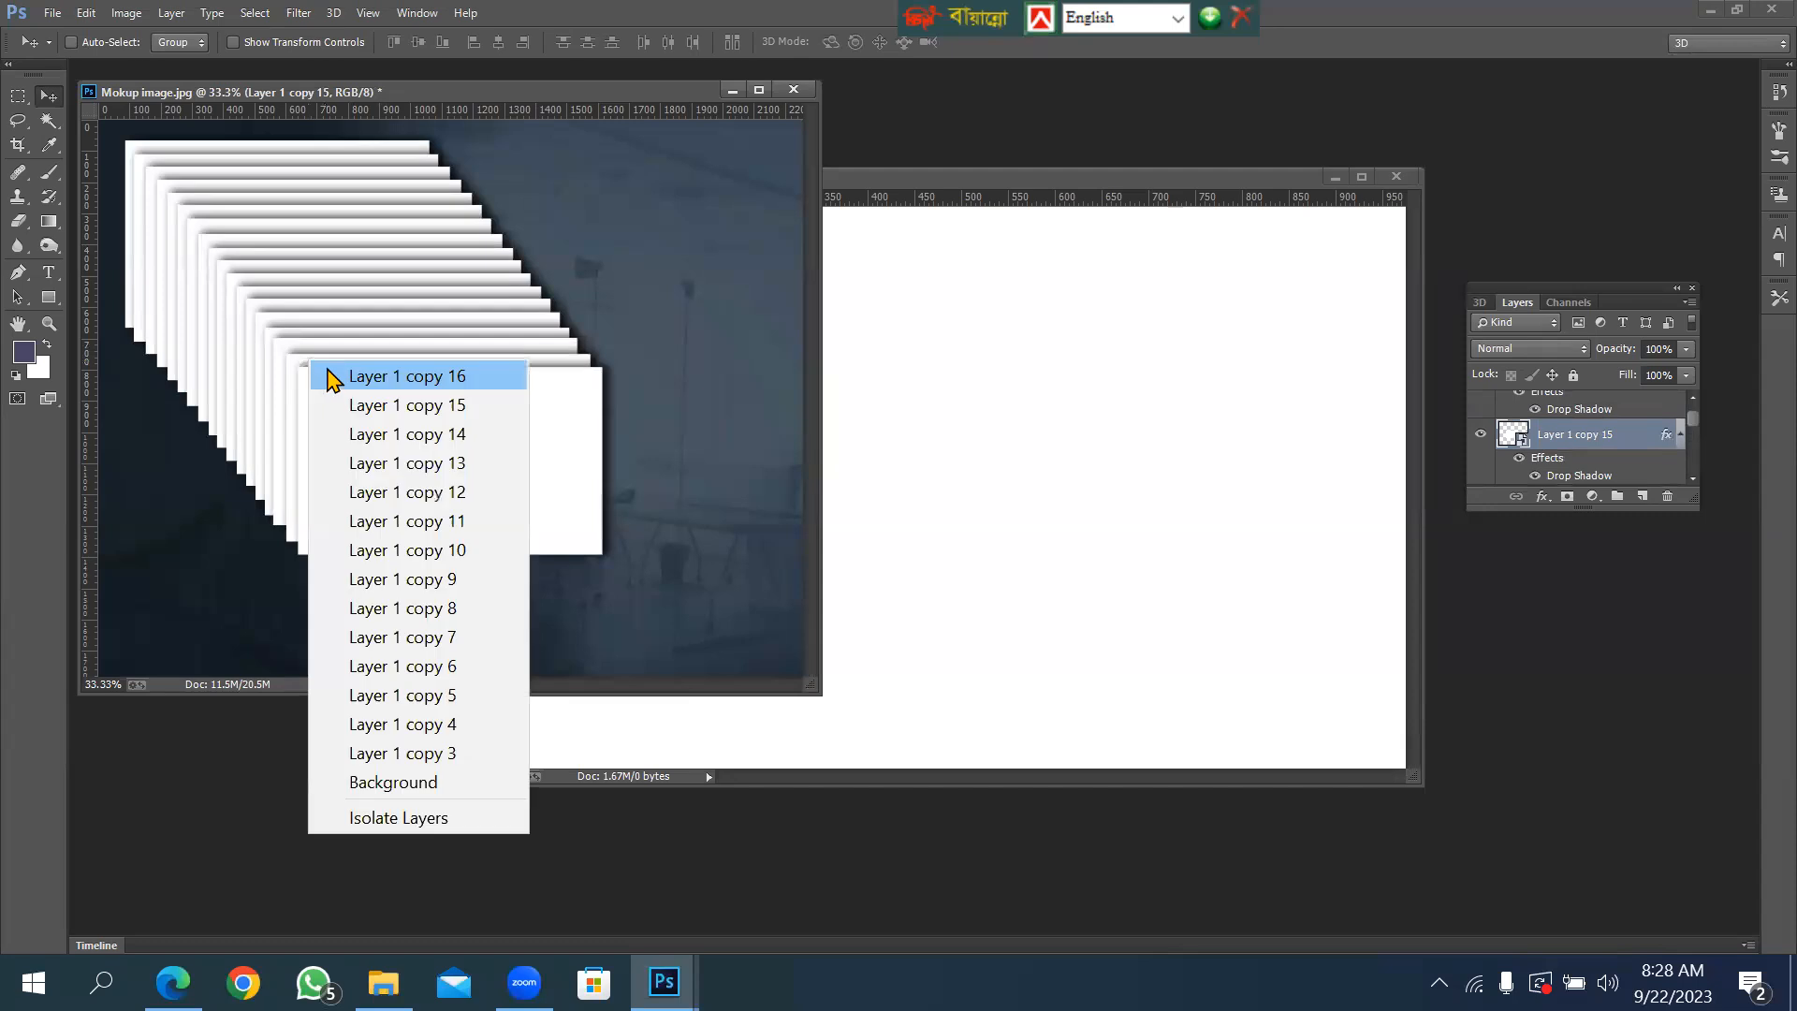
{"action": "left_click", "coordinate": [330, 375]}
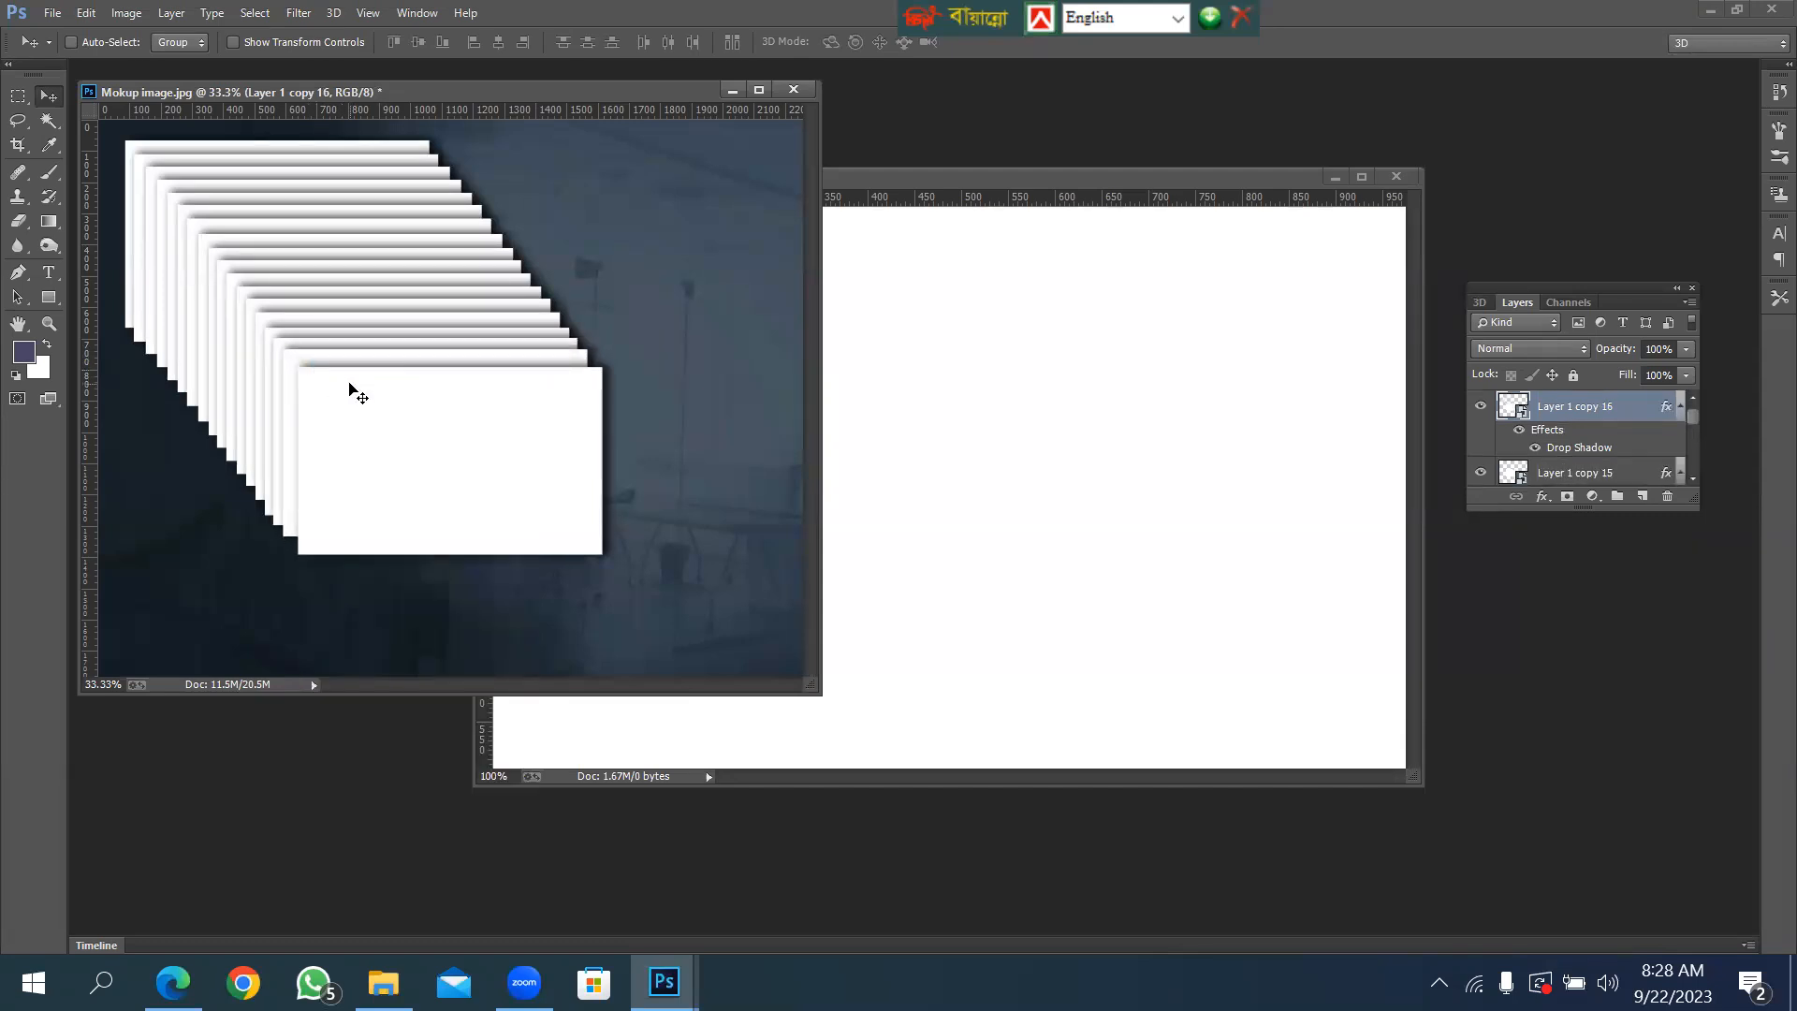
Select the front card, Layer 1 copy 17, and nudge it up and left to match the cascade's spacing.
{"action": "right_click", "coordinate": [353, 391]}
{"action": "left_click", "coordinate": [373, 402]}
{"action": "key", "text": "Up"}
{"action": "key", "text": "Up"}
{"action": "key", "text": "Up"}
{"action": "key", "text": "Up"}
{"action": "key", "text": "Left"}
{"action": "key", "text": "Left"}
{"action": "key", "text": "Left"}
{"action": "key", "text": "Left"}
{"action": "key", "text": "Left"}
{"action": "key", "text": "Left"}
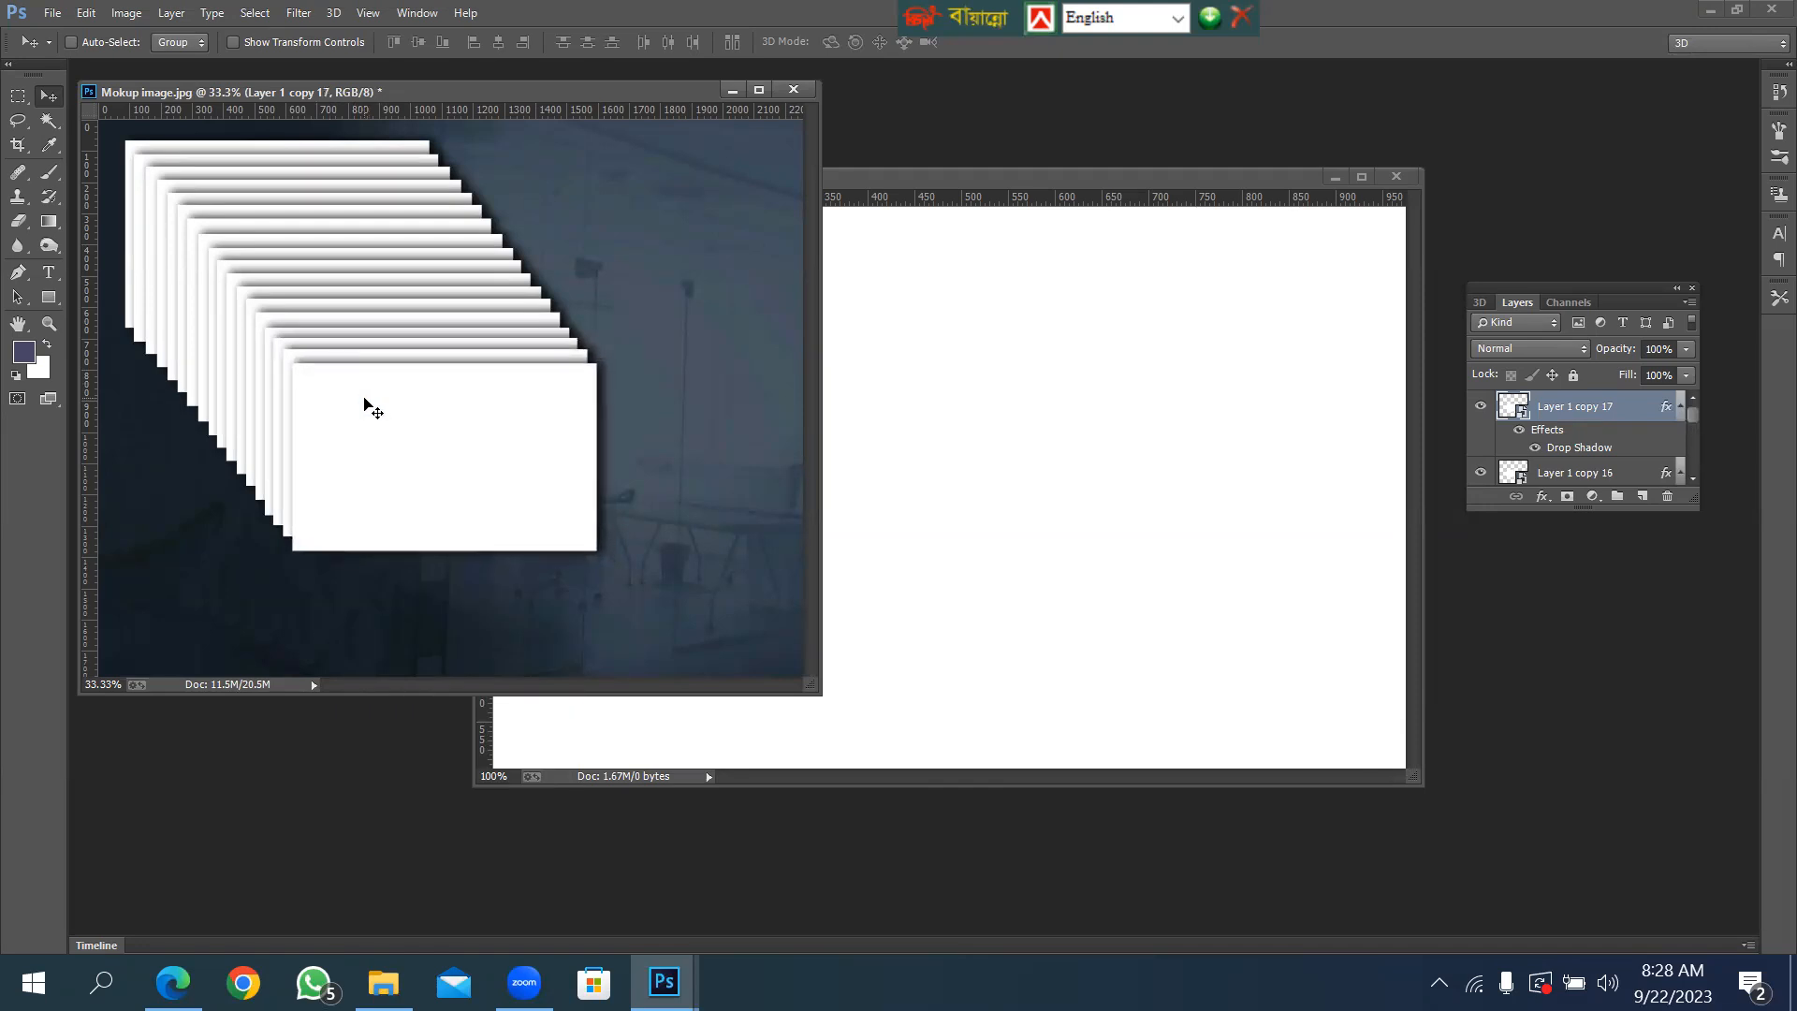
{"action": "key", "text": "Up"}
{"action": "key", "text": "Up"}
{"action": "key", "text": "Right"}
{"action": "key", "text": "Right"}
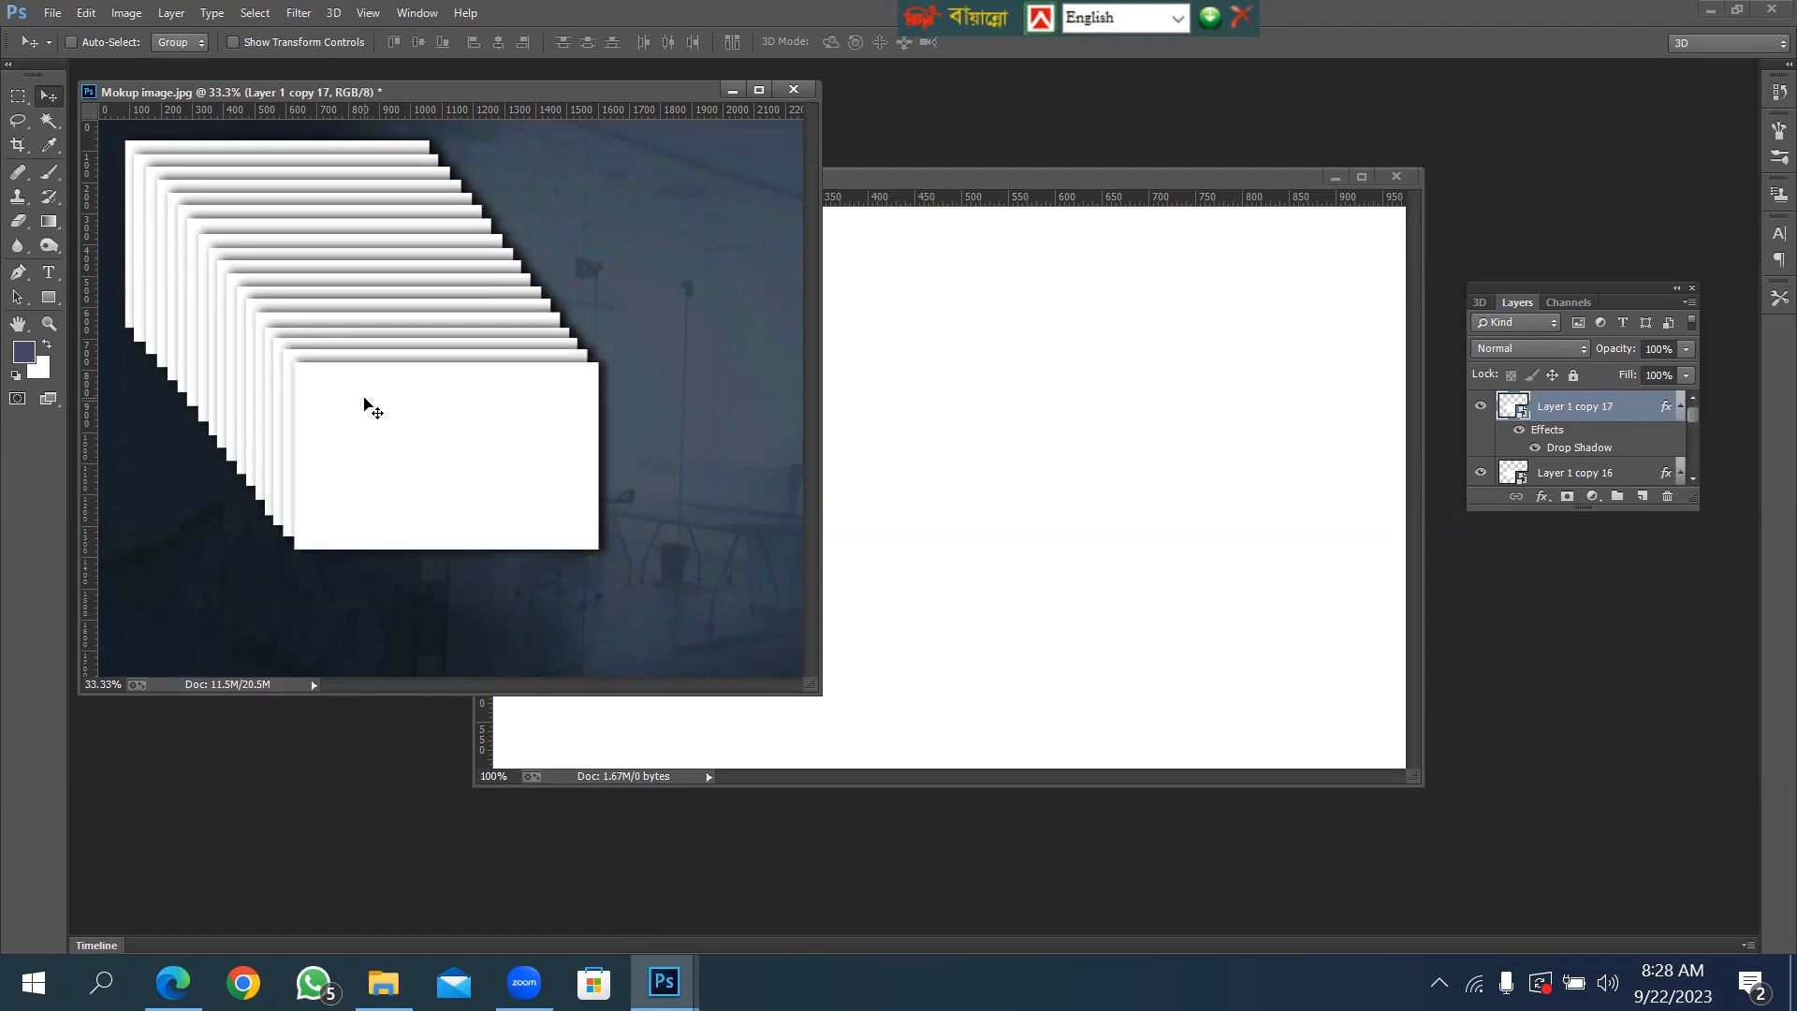
Duplicate the front card Layer 1 copy 17 diagonally down to the right and nudge the duplicate into even spacing.
{"action": "left_click_drag", "start_coordinate": [304, 390], "coordinate": [313, 404]}
{"action": "key", "text": "Up"}
{"action": "key", "text": "Up"}
{"action": "key", "text": "Up"}
{"action": "key", "text": "Up"}
{"action": "key", "text": "Up"}
{"action": "key", "text": "Up"}
{"action": "key", "text": "Up"}
{"action": "key", "text": "Up"}
{"action": "key", "text": "Up"}
{"action": "key", "text": "Up"}
{"action": "key", "text": "Up"}
{"action": "key", "text": "Up"}
{"action": "key", "text": "Up"}
{"action": "key", "text": "Up"}
{"action": "key", "text": "Up"}
{"action": "key", "text": "Left"}
{"action": "key", "text": "Left"}
{"action": "key", "text": "Left"}
{"action": "key", "text": "Left"}
{"action": "key", "text": "Left"}
{"action": "key", "text": "Left"}
{"action": "key", "text": "Left"}
{"action": "key", "text": "Left"}
{"action": "key", "text": "Left"}
{"action": "key", "text": "Left"}
{"action": "key", "text": "Left"}
{"action": "key", "text": "Left"}
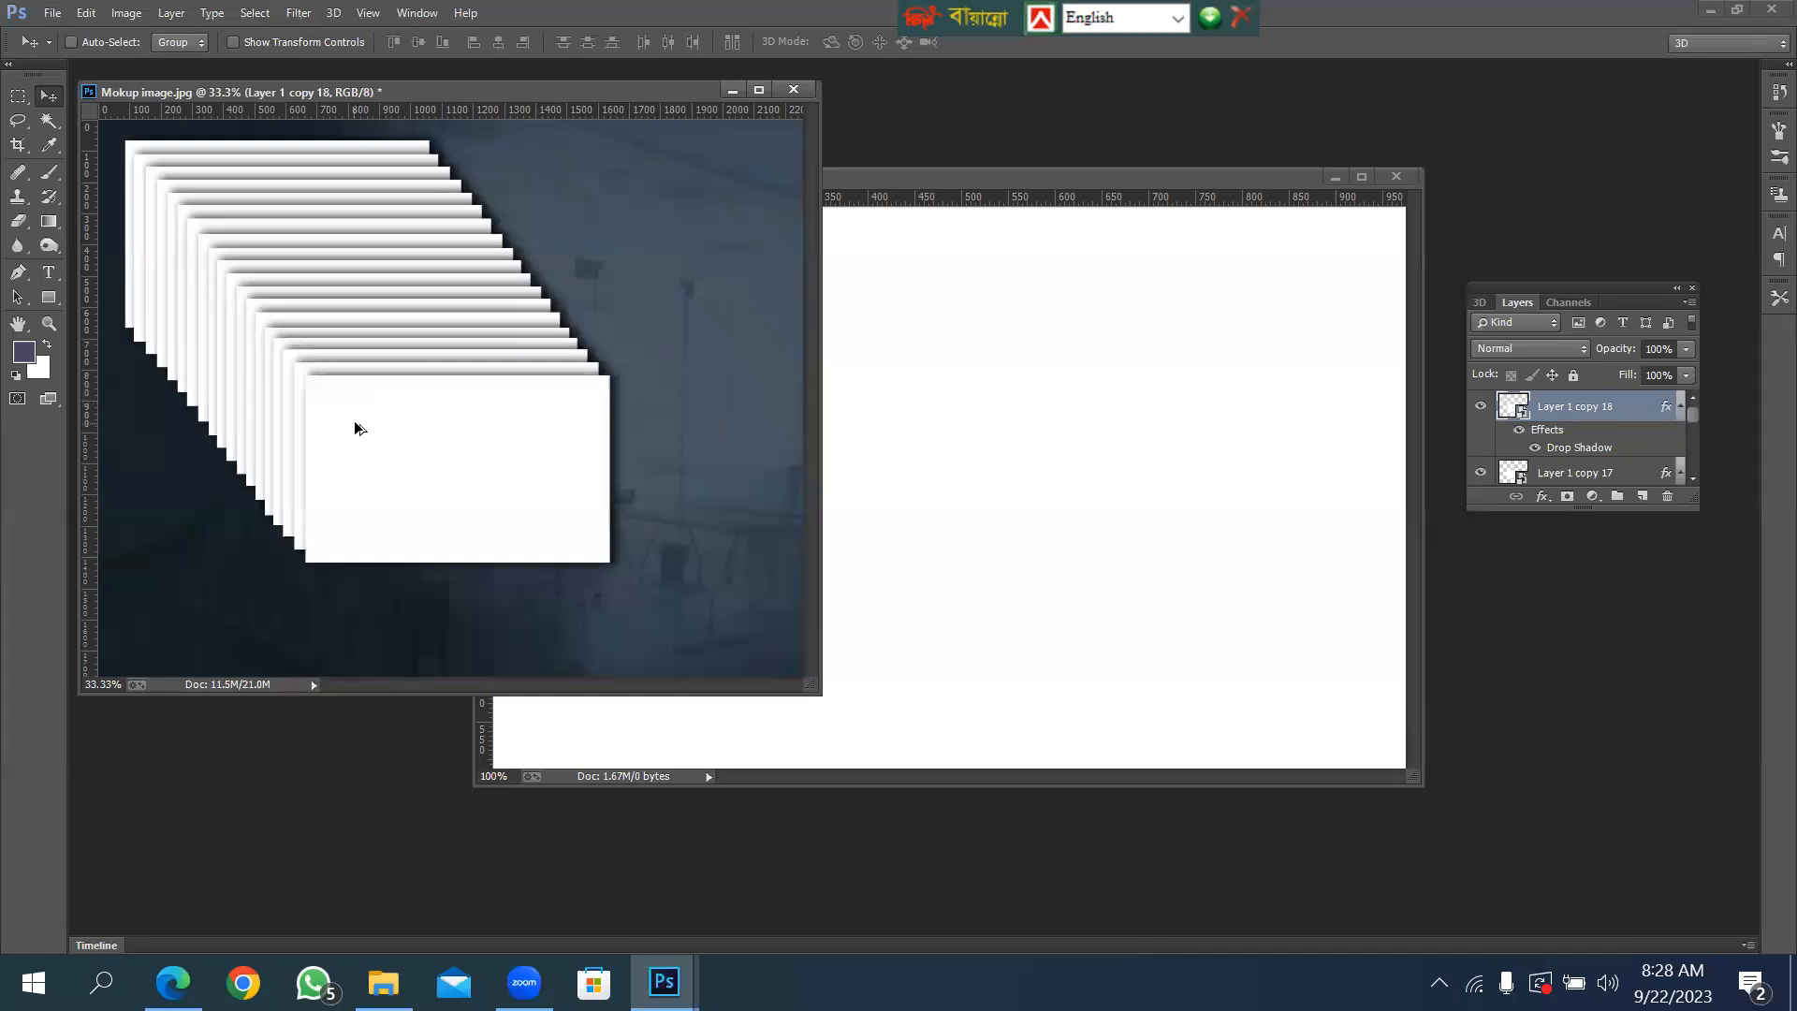
Add one more front card by duplicating Layer 1 copy 18 diagonally, and nudge it up and left into line.
{"action": "left_click_drag", "start_coordinate": [334, 408], "coordinate": [328, 415]}
{"action": "key", "text": "Up"}
{"action": "key", "text": "Up"}
{"action": "key", "text": "Up"}
{"action": "key", "text": "Up"}
{"action": "key", "text": "Up"}
{"action": "key", "text": "Up"}
{"action": "key", "text": "Up"}
{"action": "key", "text": "Up"}
{"action": "key", "text": "Up"}
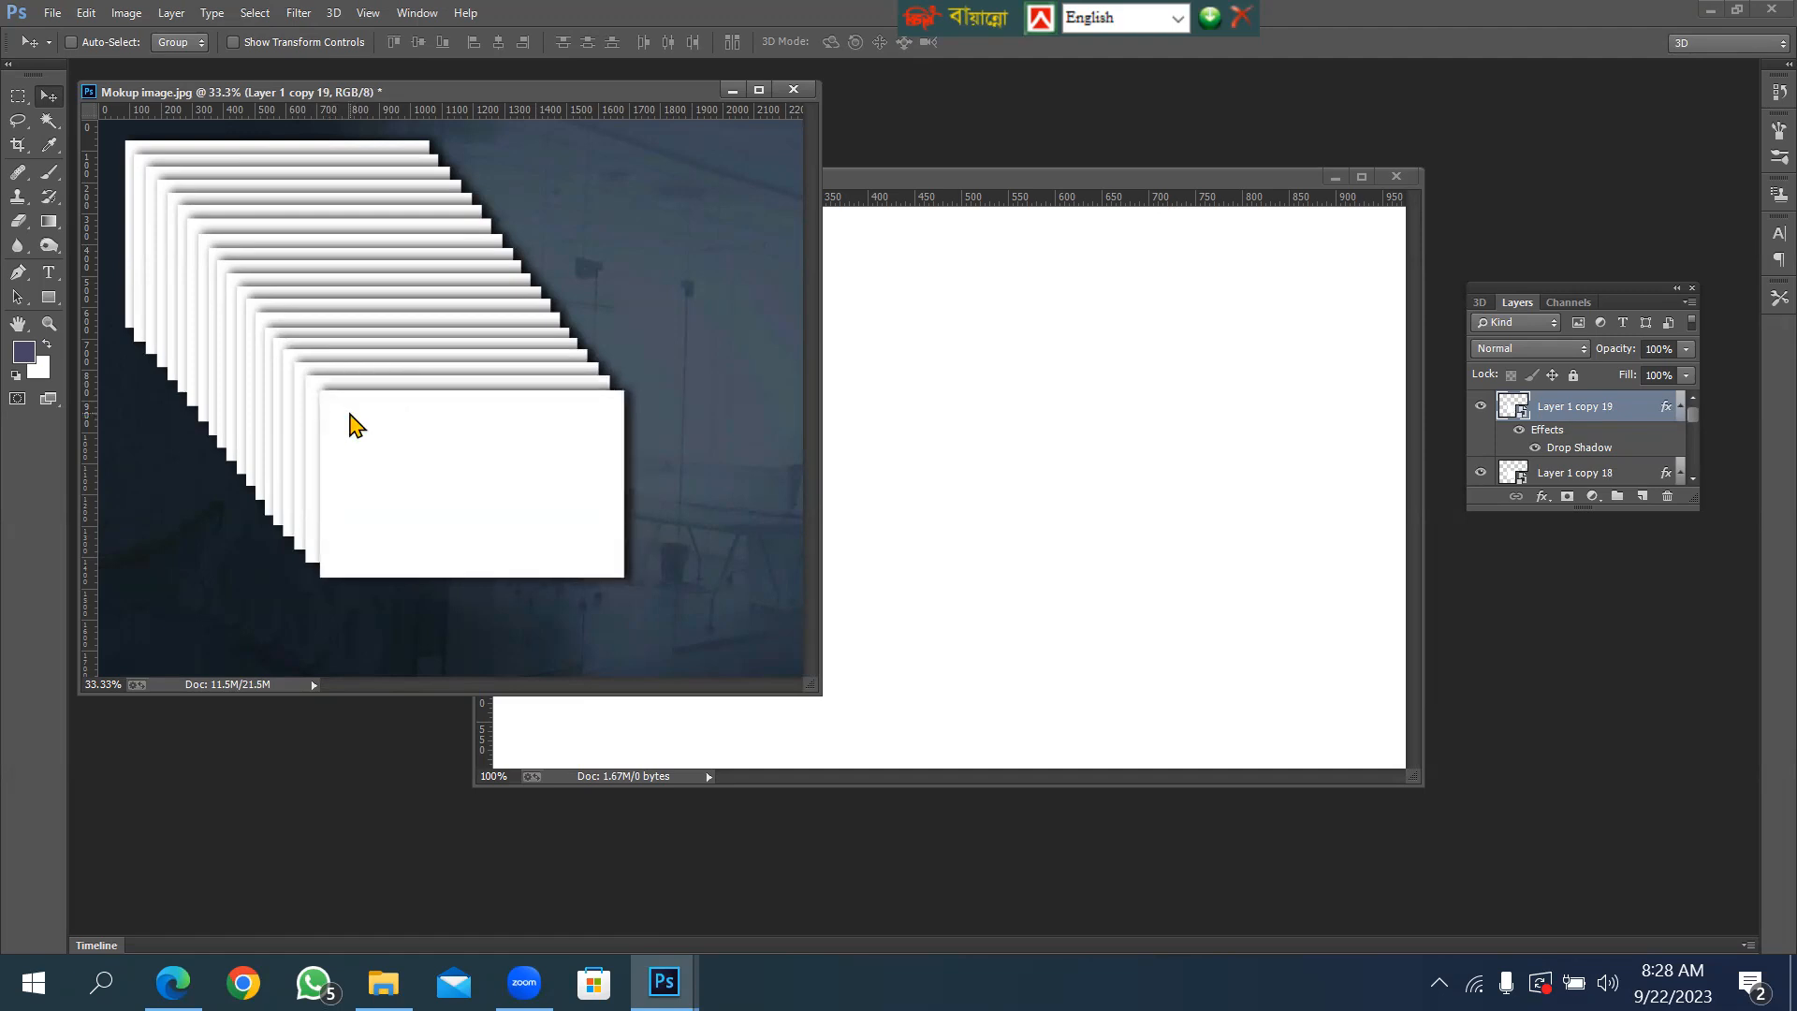
{"action": "key", "text": "Left"}
{"action": "key", "text": "Left"}
{"action": "key", "text": "Left"}
{"action": "key", "text": "Left"}
{"action": "key", "text": "Left"}
{"action": "key", "text": "Left"}
{"action": "key", "text": "Left"}
{"action": "key", "text": "Left"}
{"action": "key", "text": "Left"}
{"action": "key", "text": "Left"}
{"action": "key", "text": "Left"}
{"action": "key", "text": "Left"}
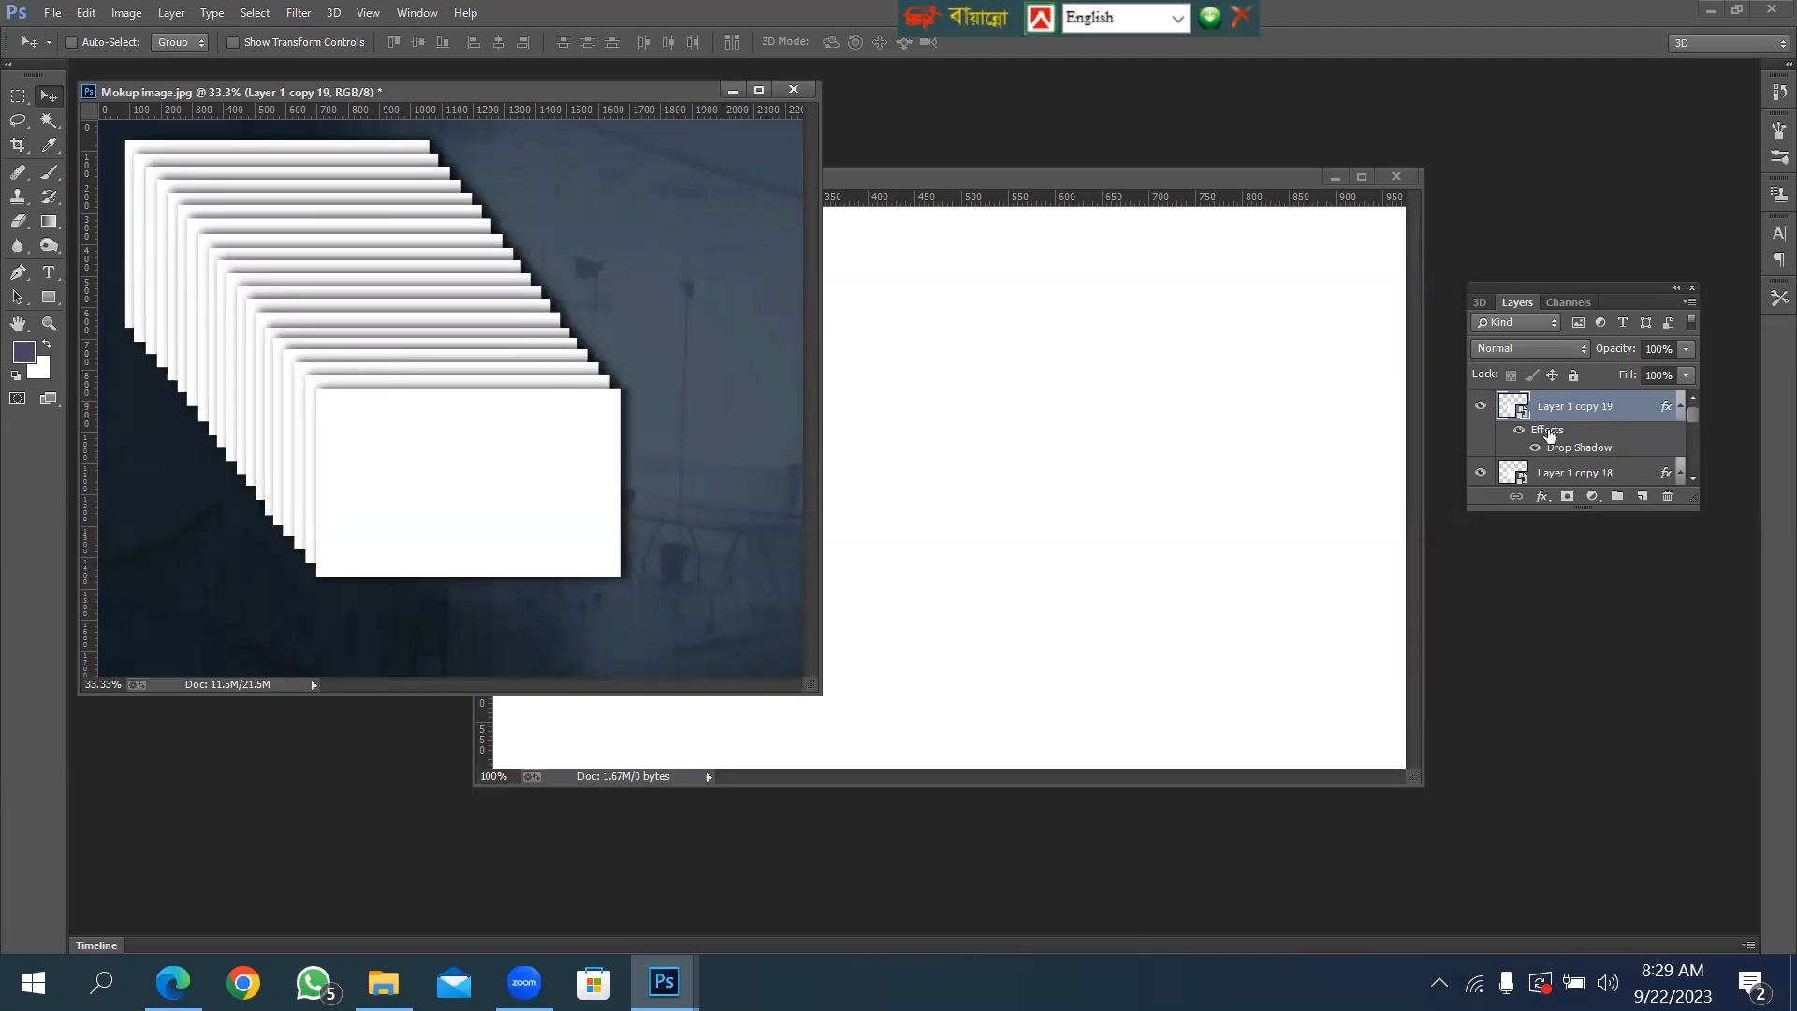
Try merging all visible layers, undo the merge, and check the card cascade in a maximized window.
{"action": "key", "text": "ctrl+shift+e"}
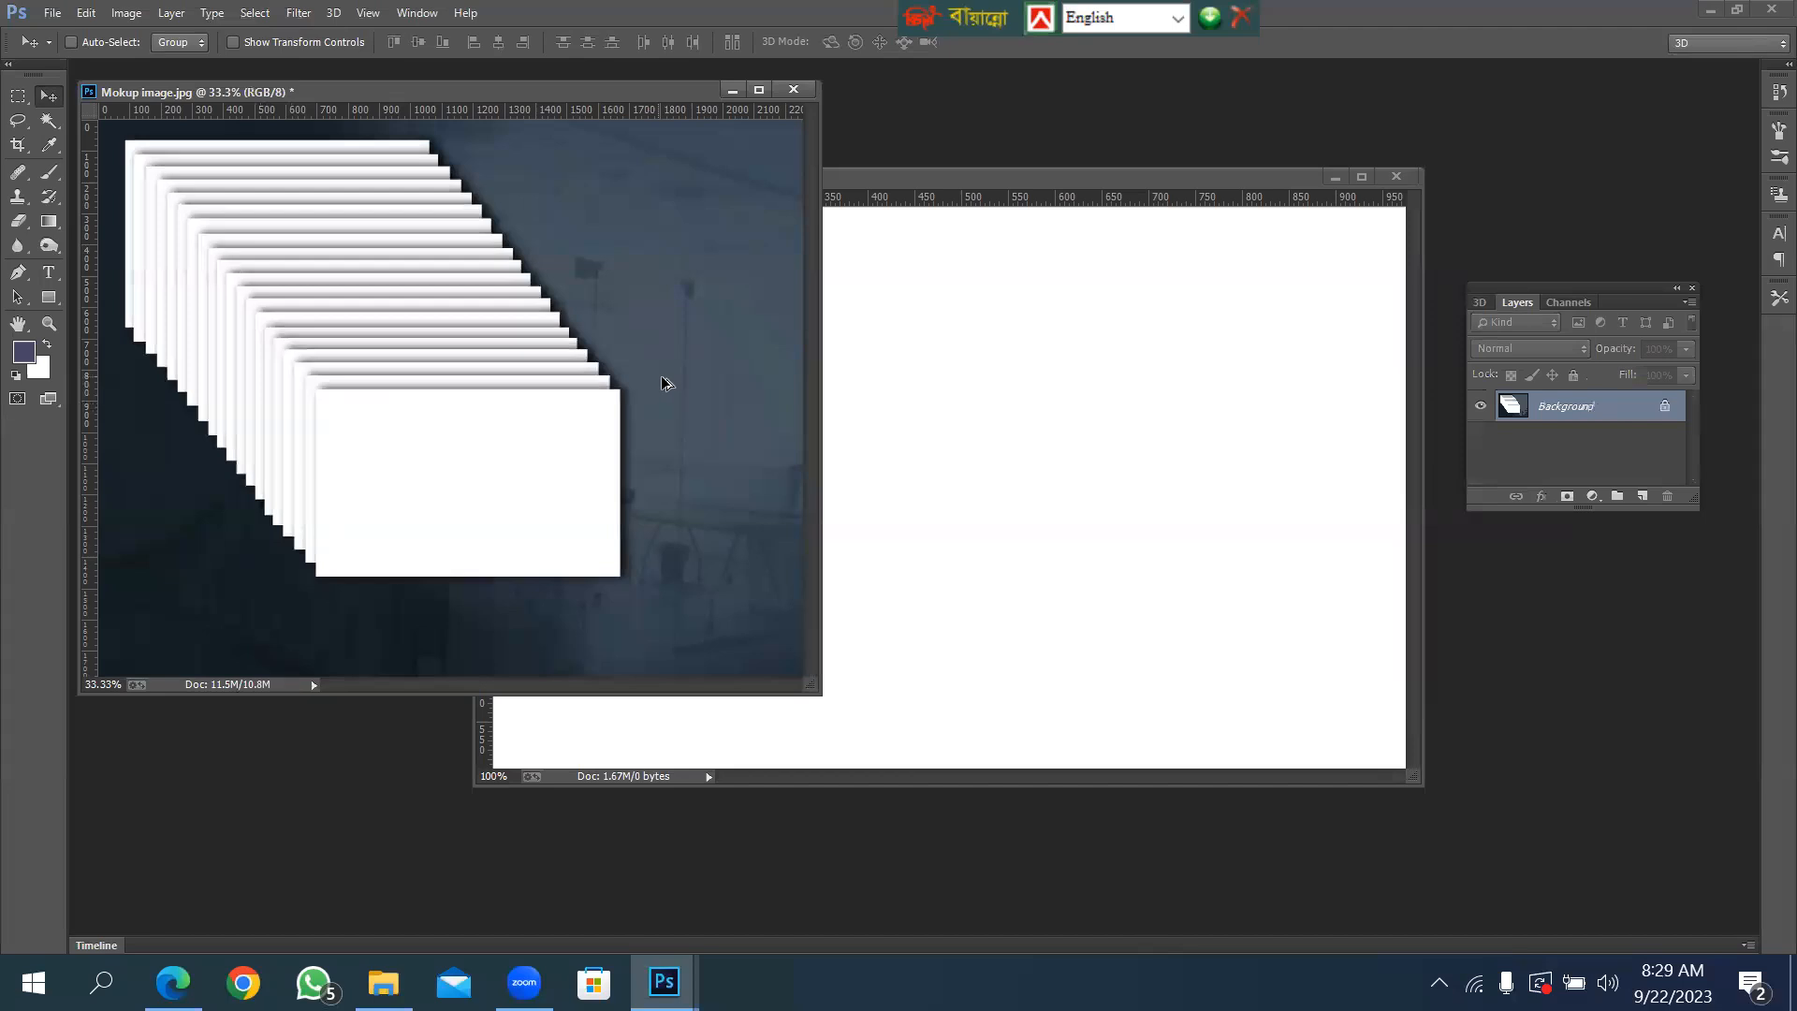
{"action": "key", "text": "ctrl+z"}
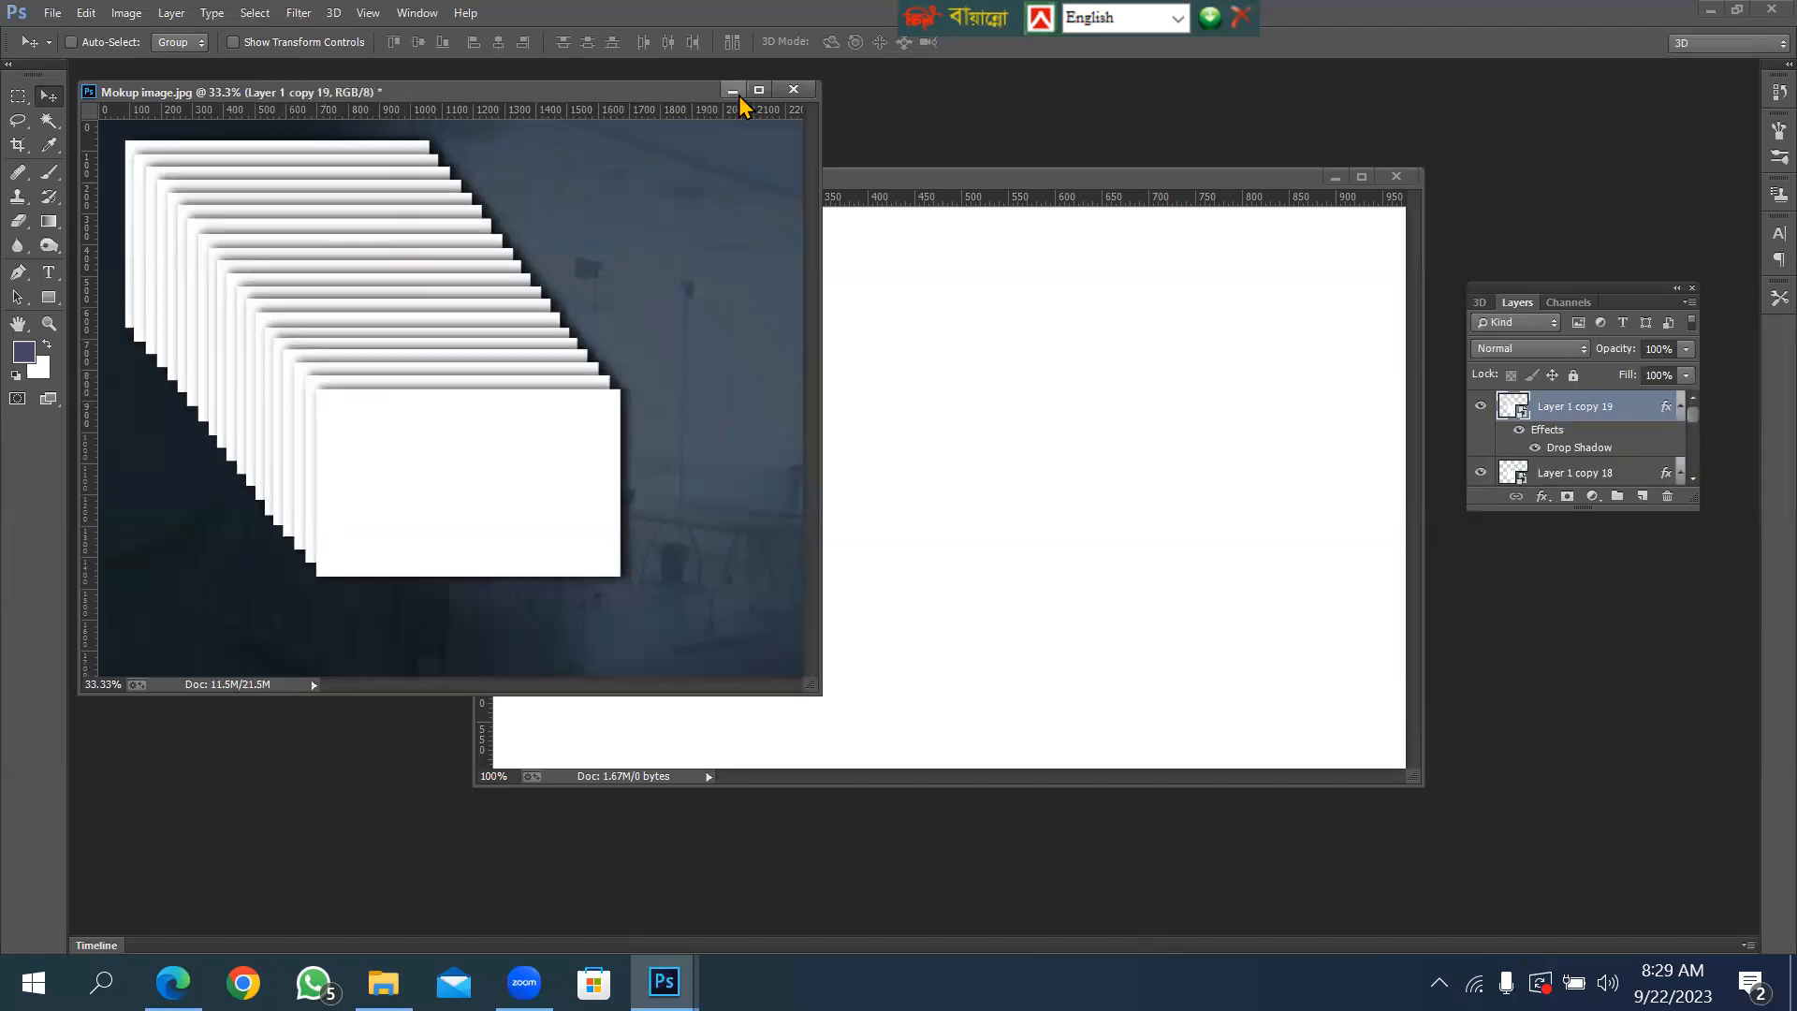
{"action": "left_click", "coordinate": [759, 90]}
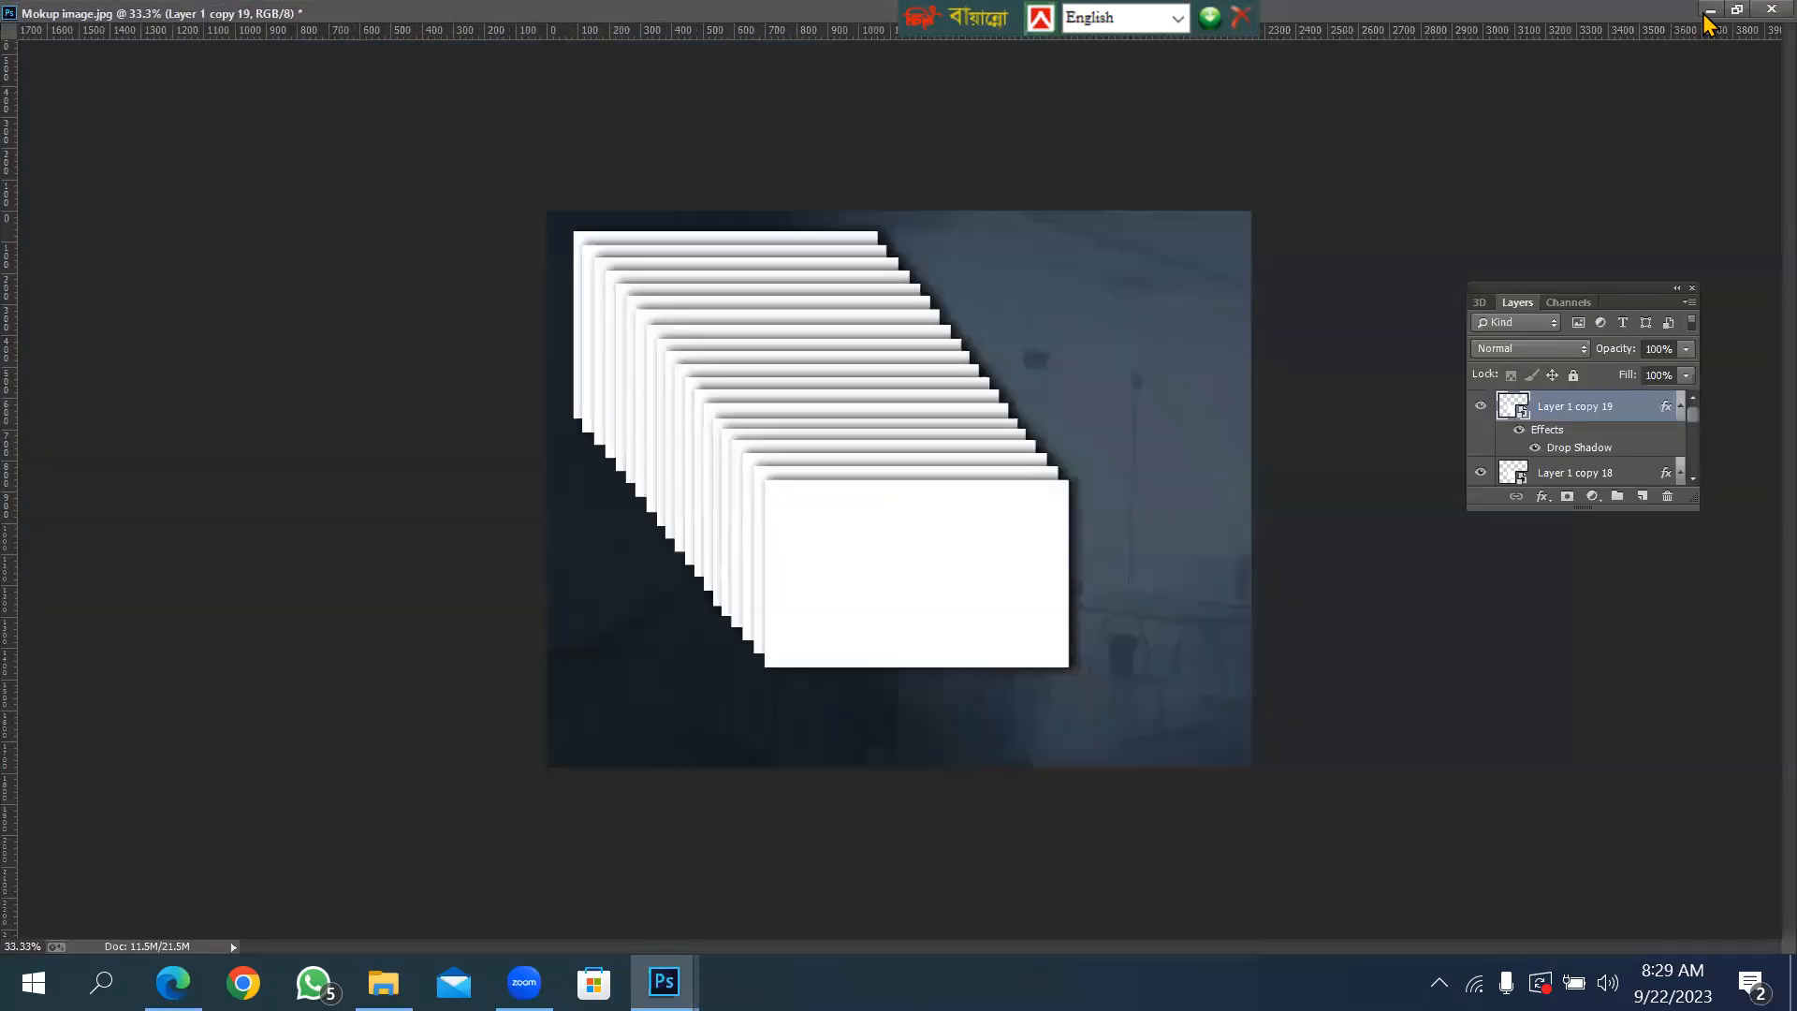
{"action": "left_click", "coordinate": [1737, 9]}
Close the Untitled-1 card document without saving it.
{"action": "left_click", "coordinate": [1080, 269]}
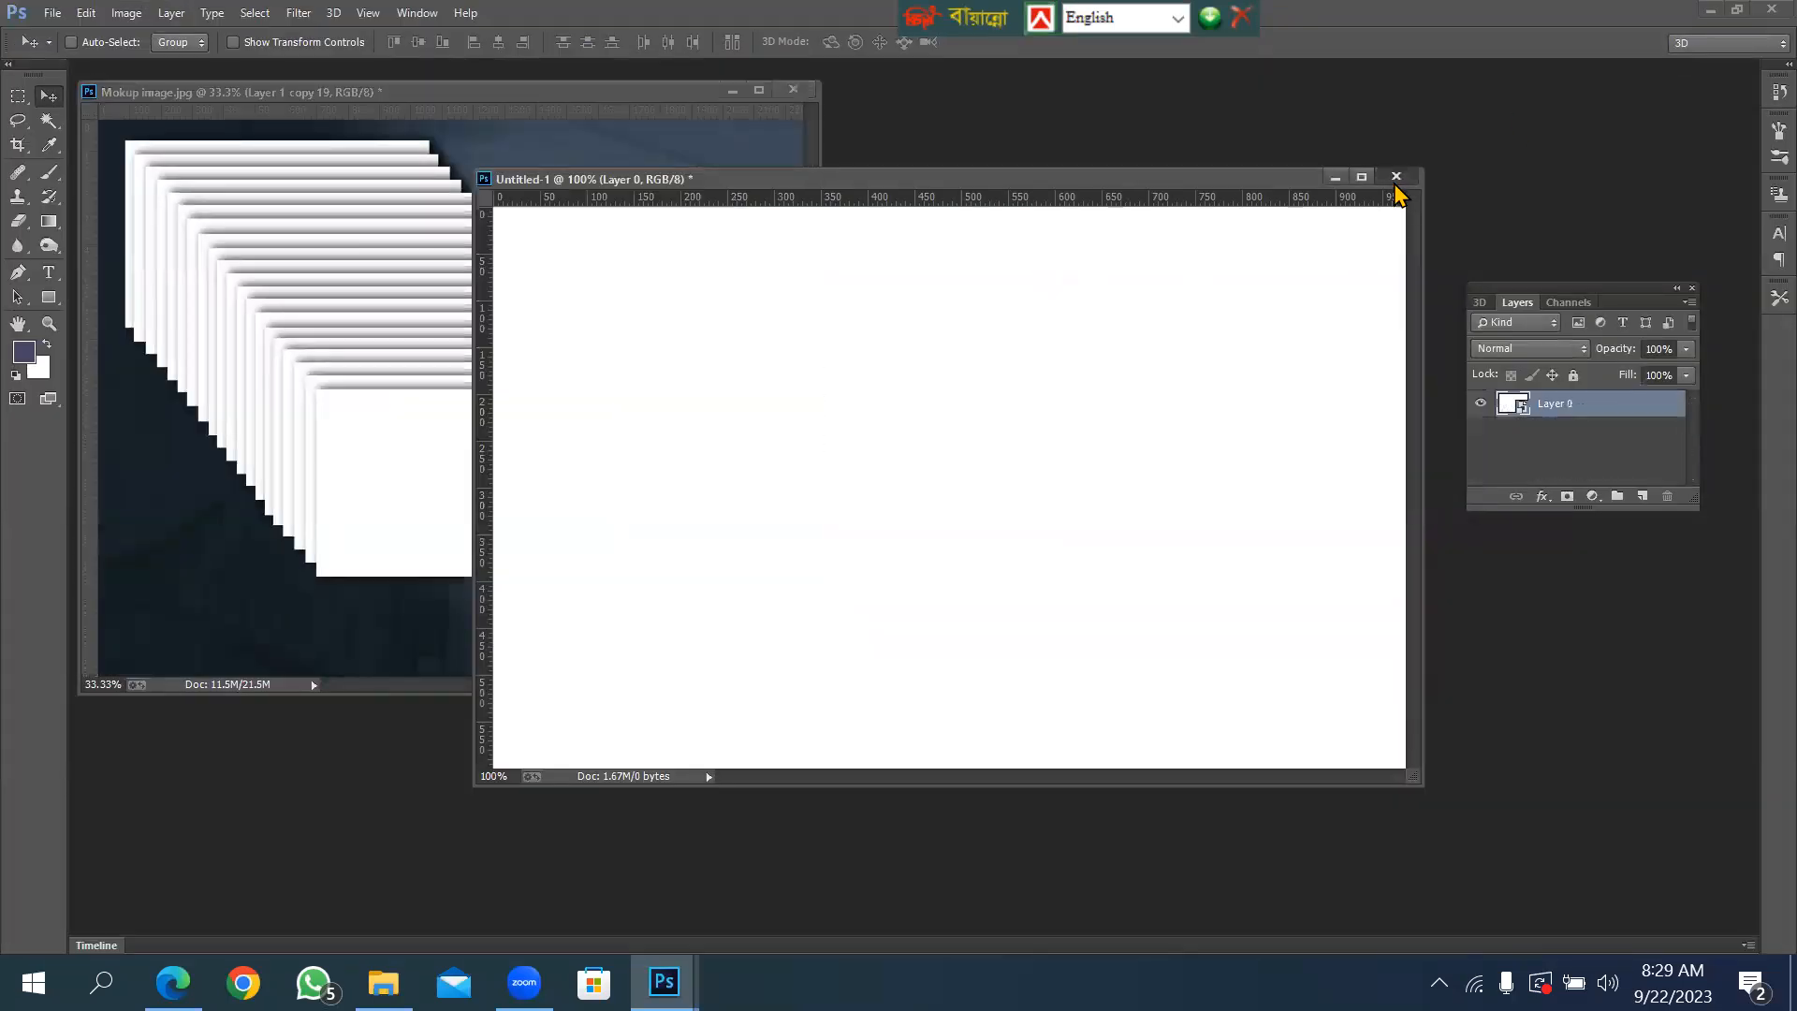
{"action": "left_click", "coordinate": [1397, 176]}
{"action": "left_click", "coordinate": [917, 374]}
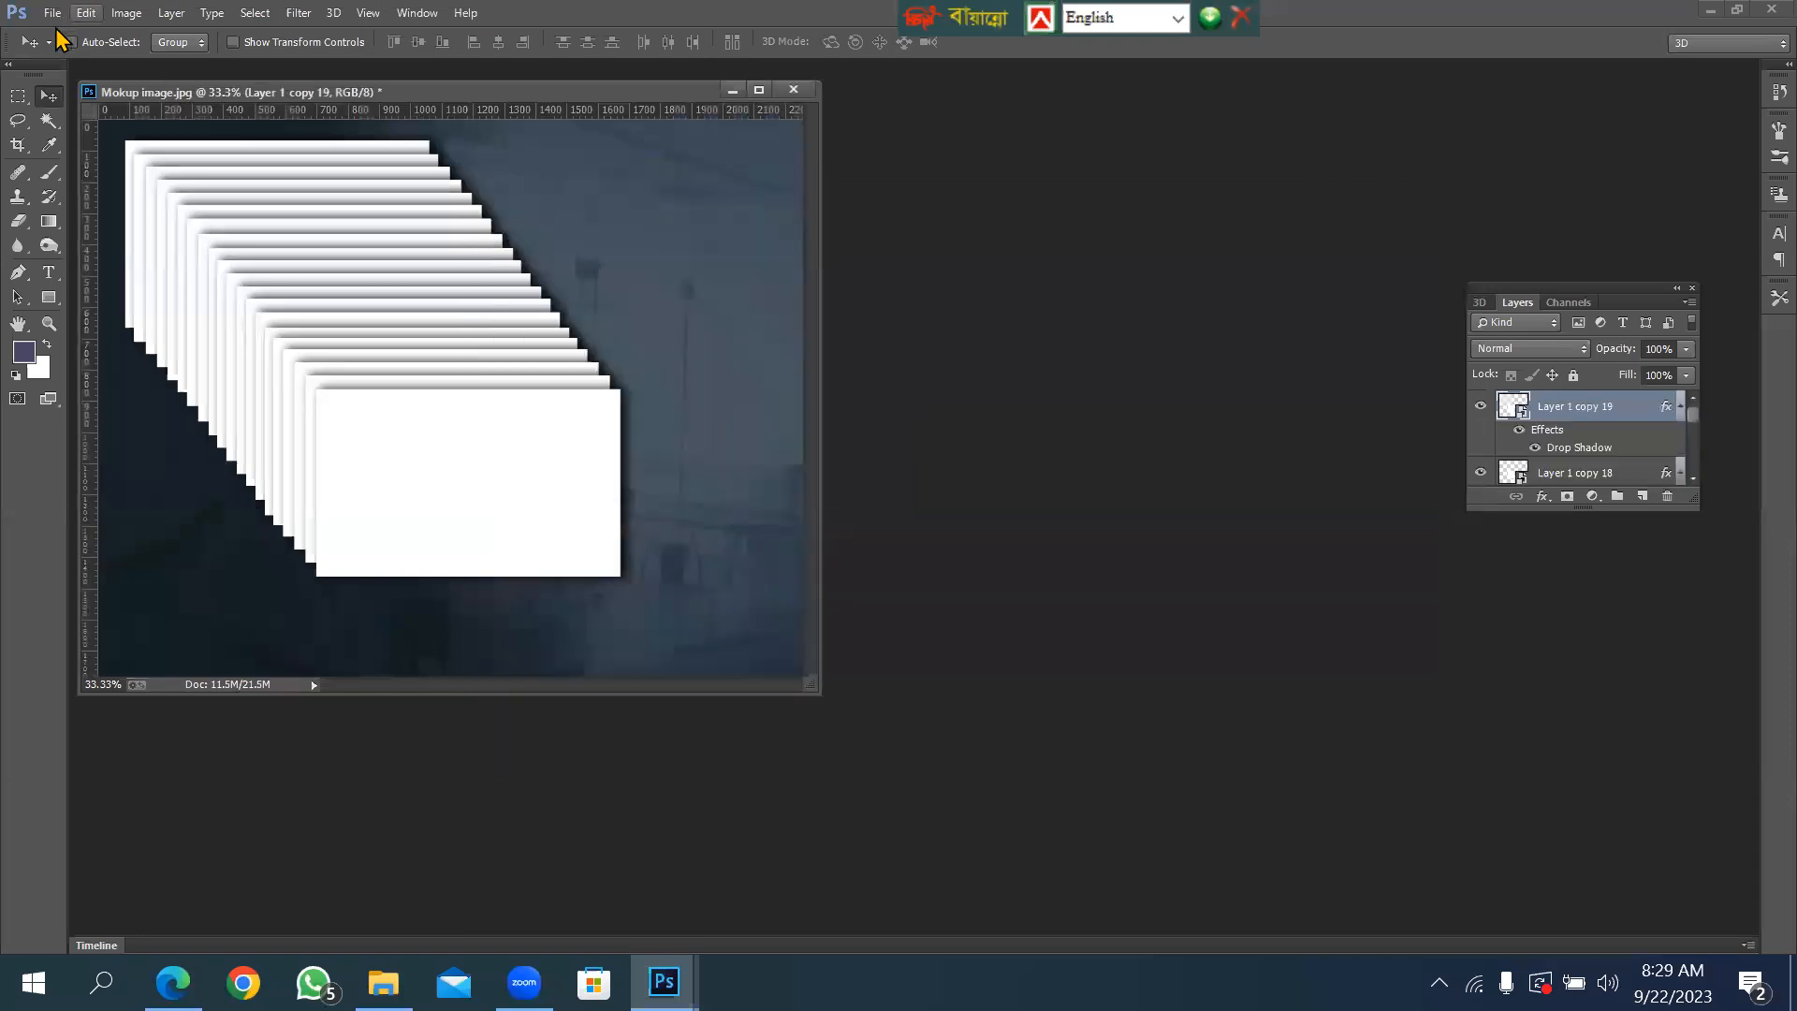
Create a new blank document 3.25 inches wide and 2 inches high at a resolution of 300 pixels/inch.
{"action": "left_click", "coordinate": [50, 14]}
{"action": "left_click", "coordinate": [106, 42]}
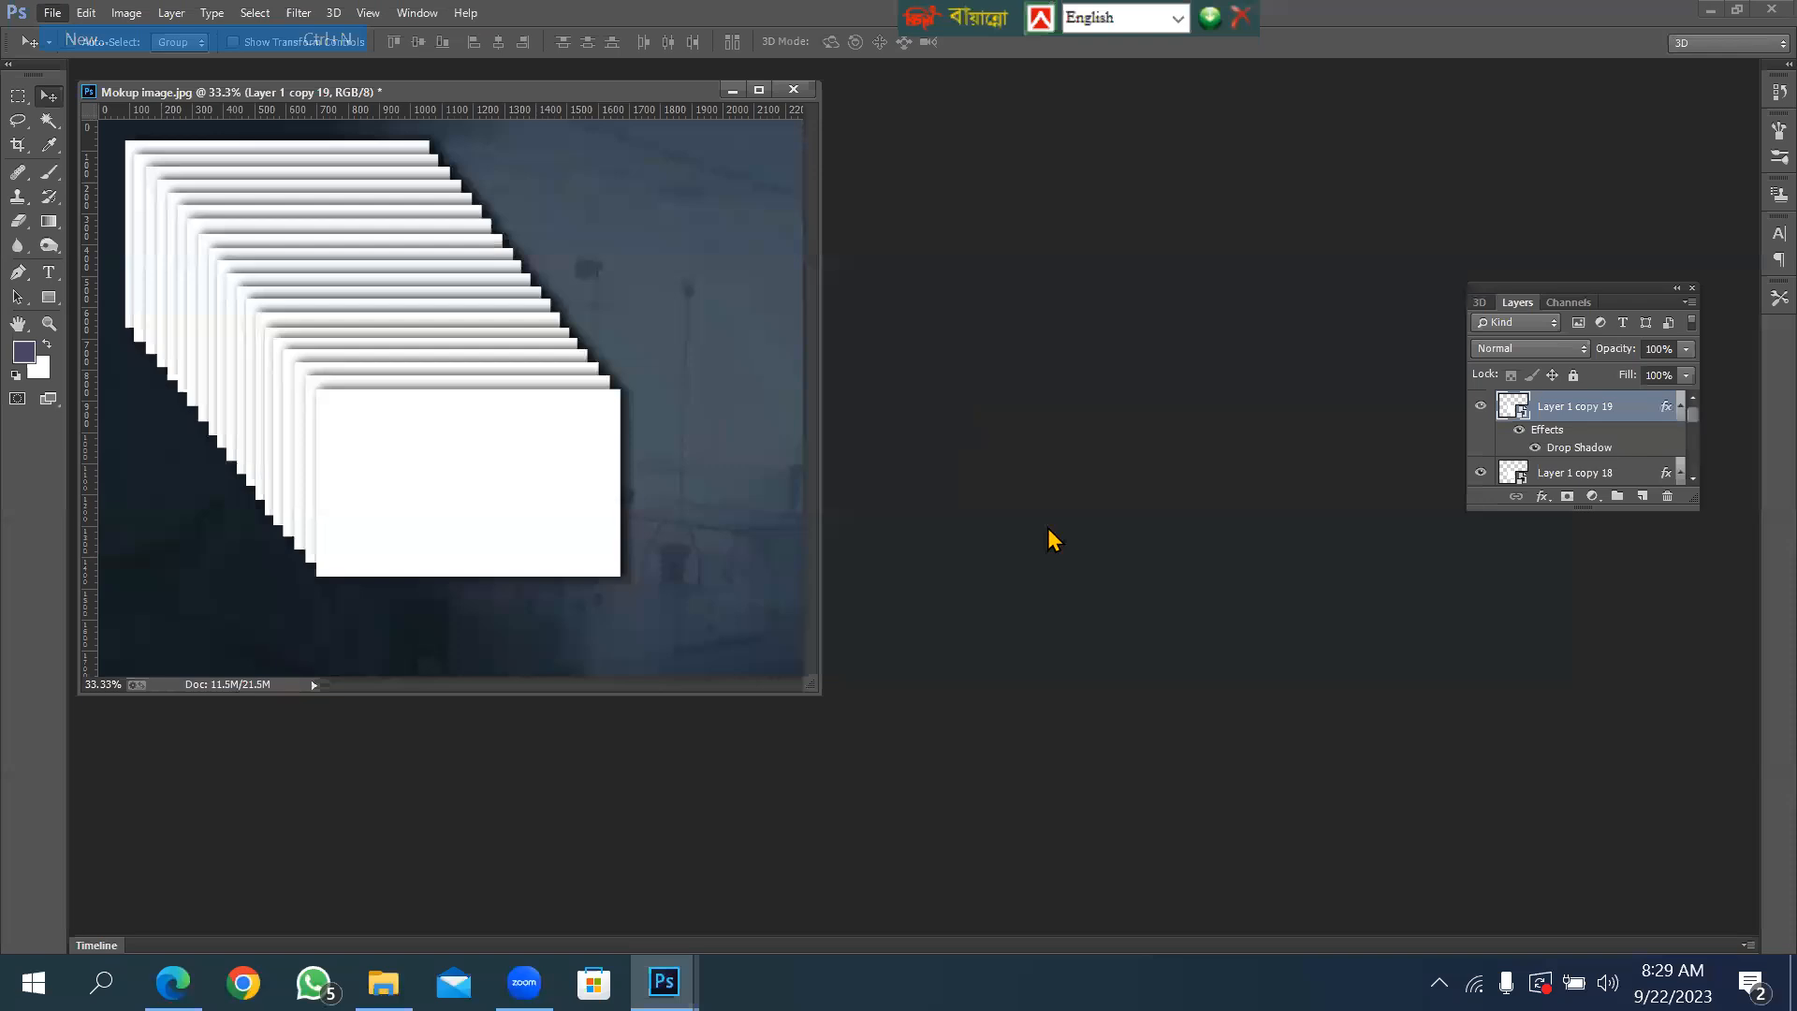
{"action": "left_click", "coordinate": [1001, 358]}
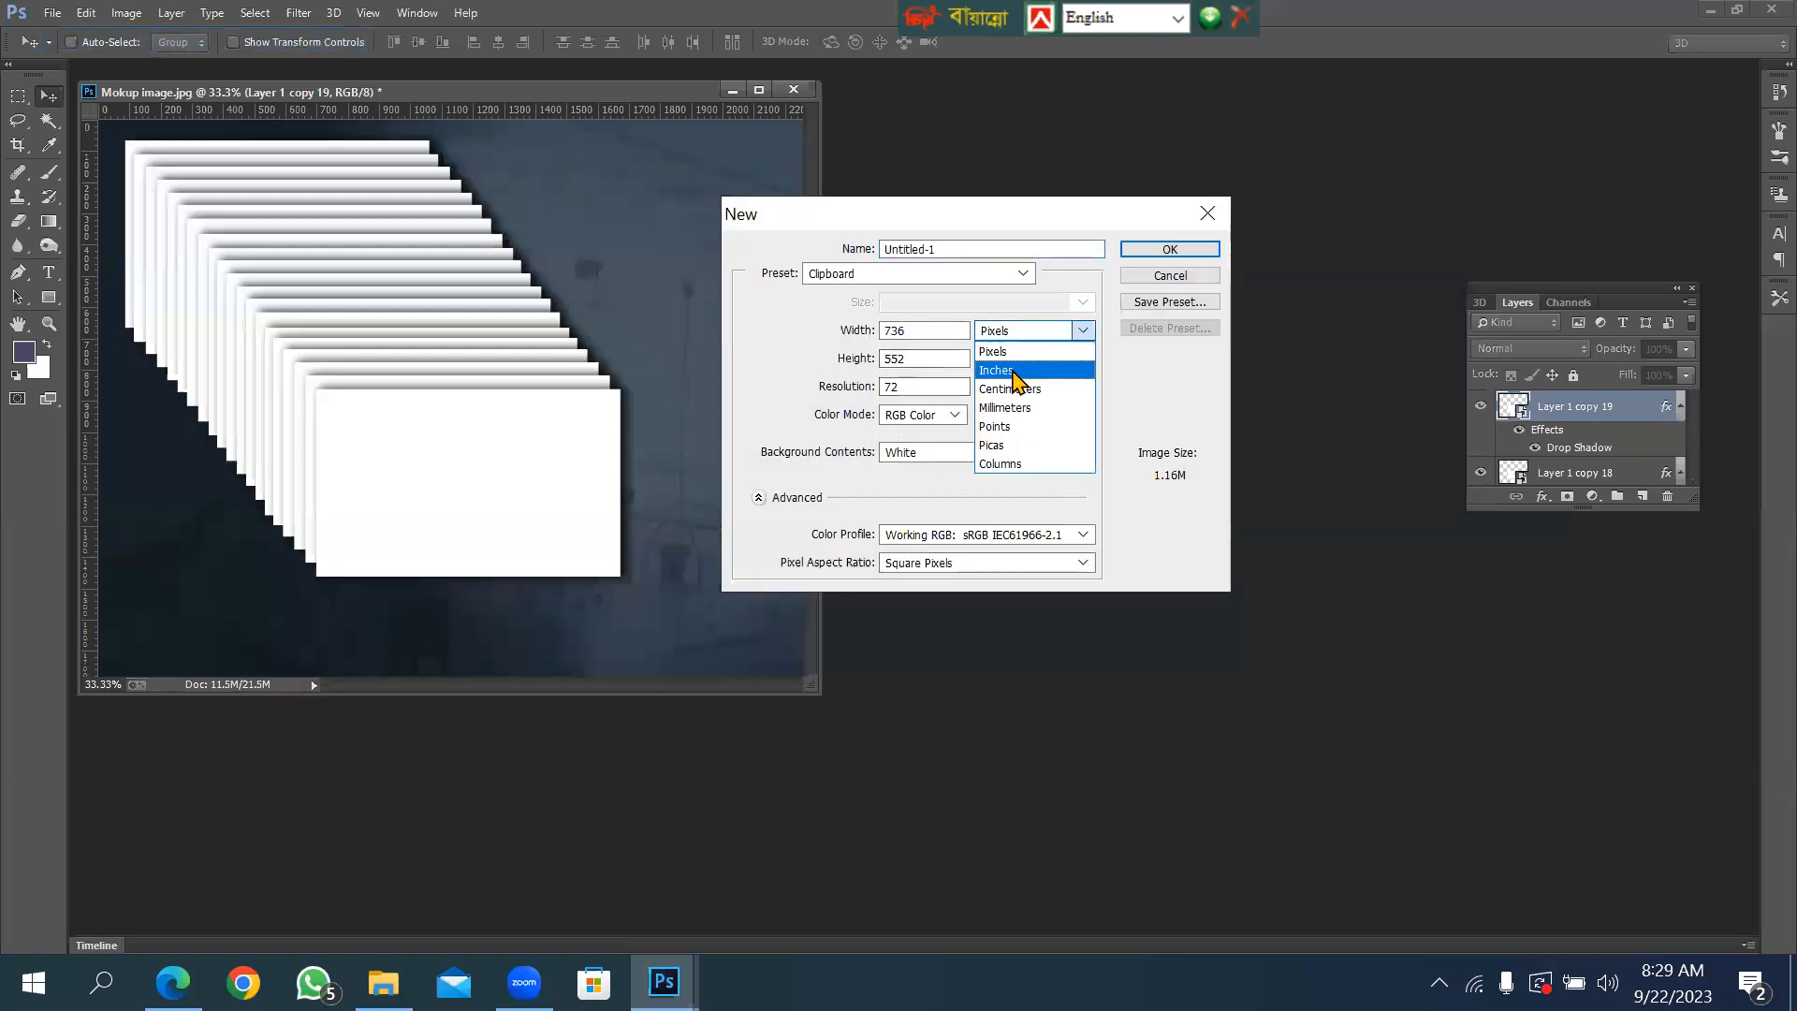
{"action": "left_click", "coordinate": [1029, 384]}
{"action": "left_click", "coordinate": [936, 329]}
{"action": "double_click", "coordinate": [897, 329]}
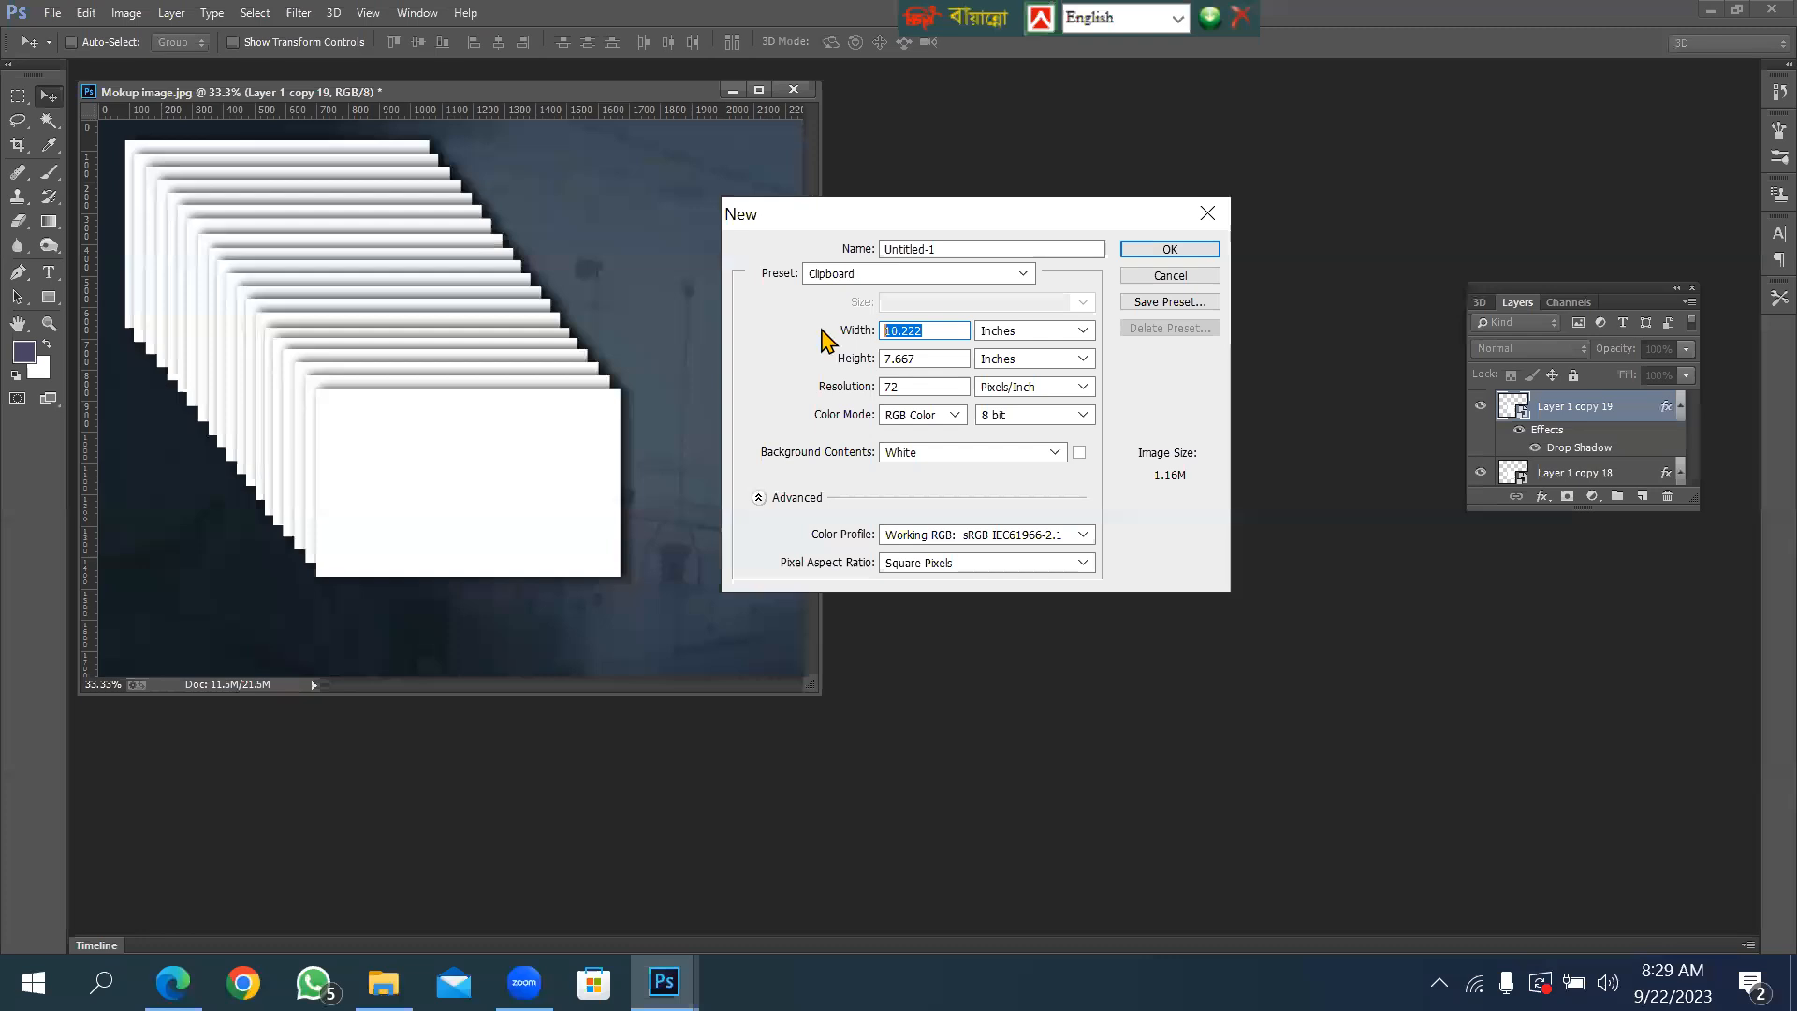
{"action": "type", "text": "3.25"}
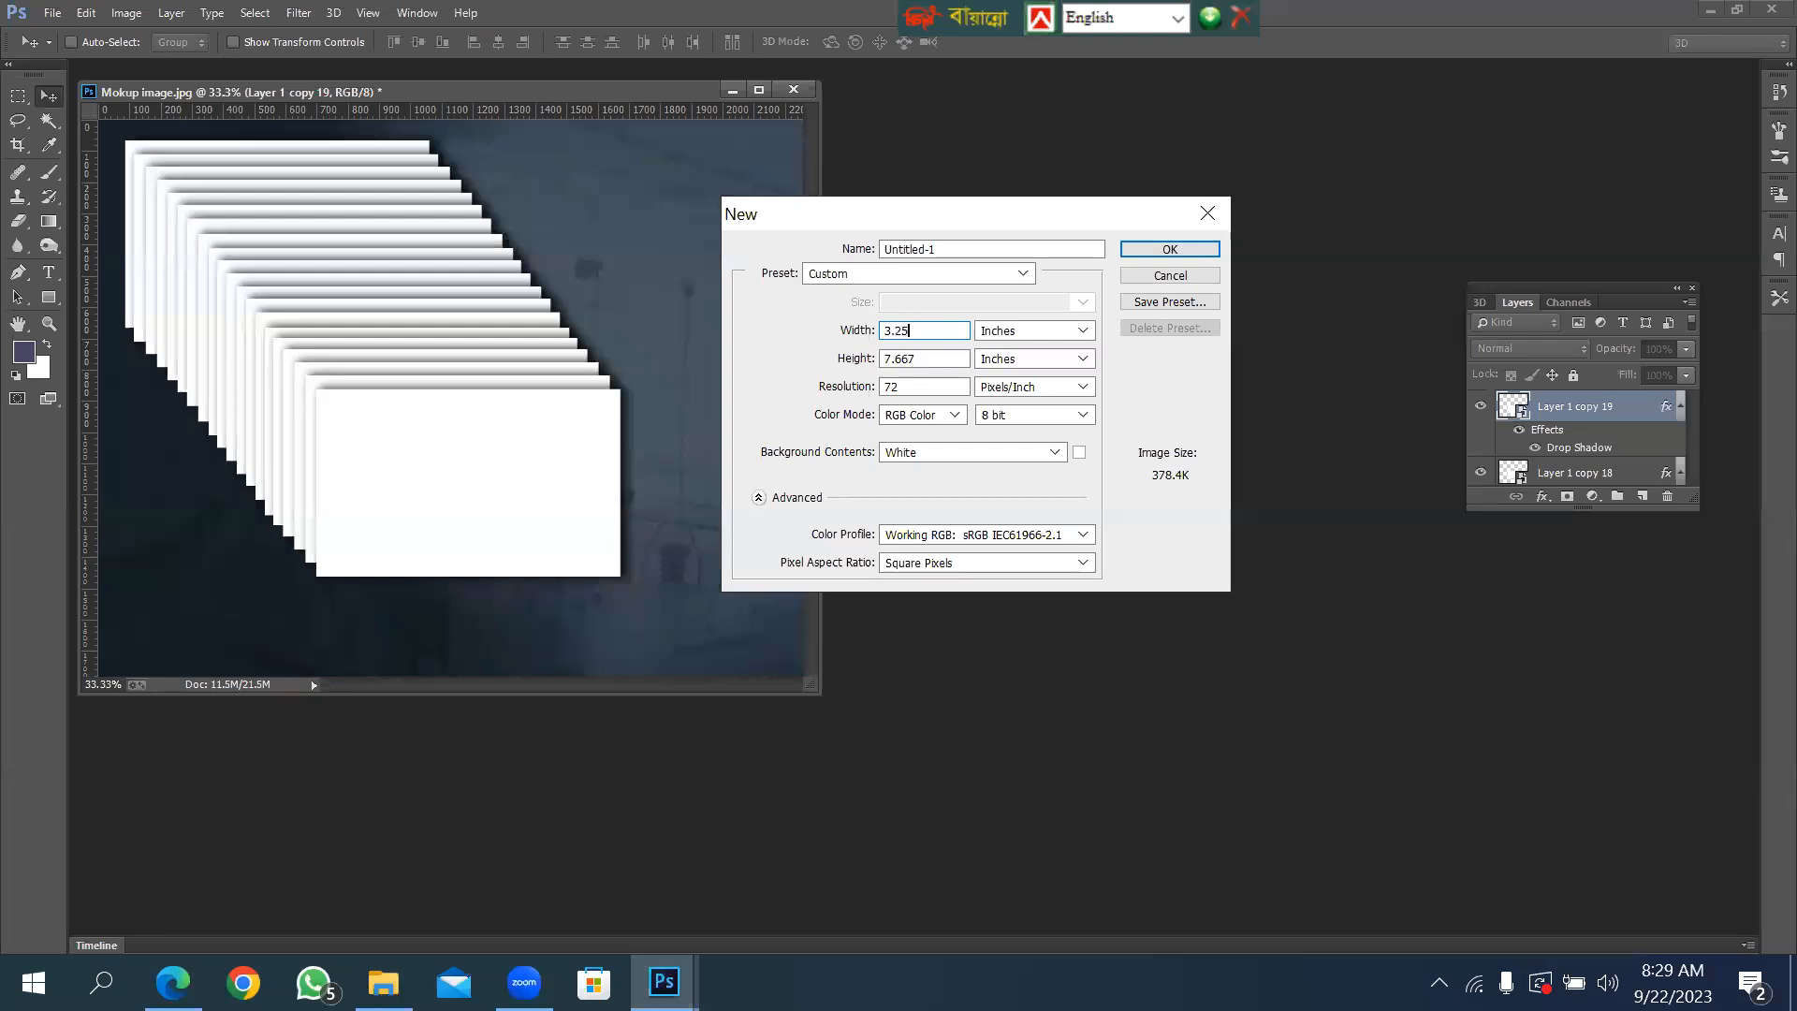
{"action": "double_click", "coordinate": [931, 358]}
{"action": "type", "text": "2"}
{"action": "double_click", "coordinate": [914, 385]}
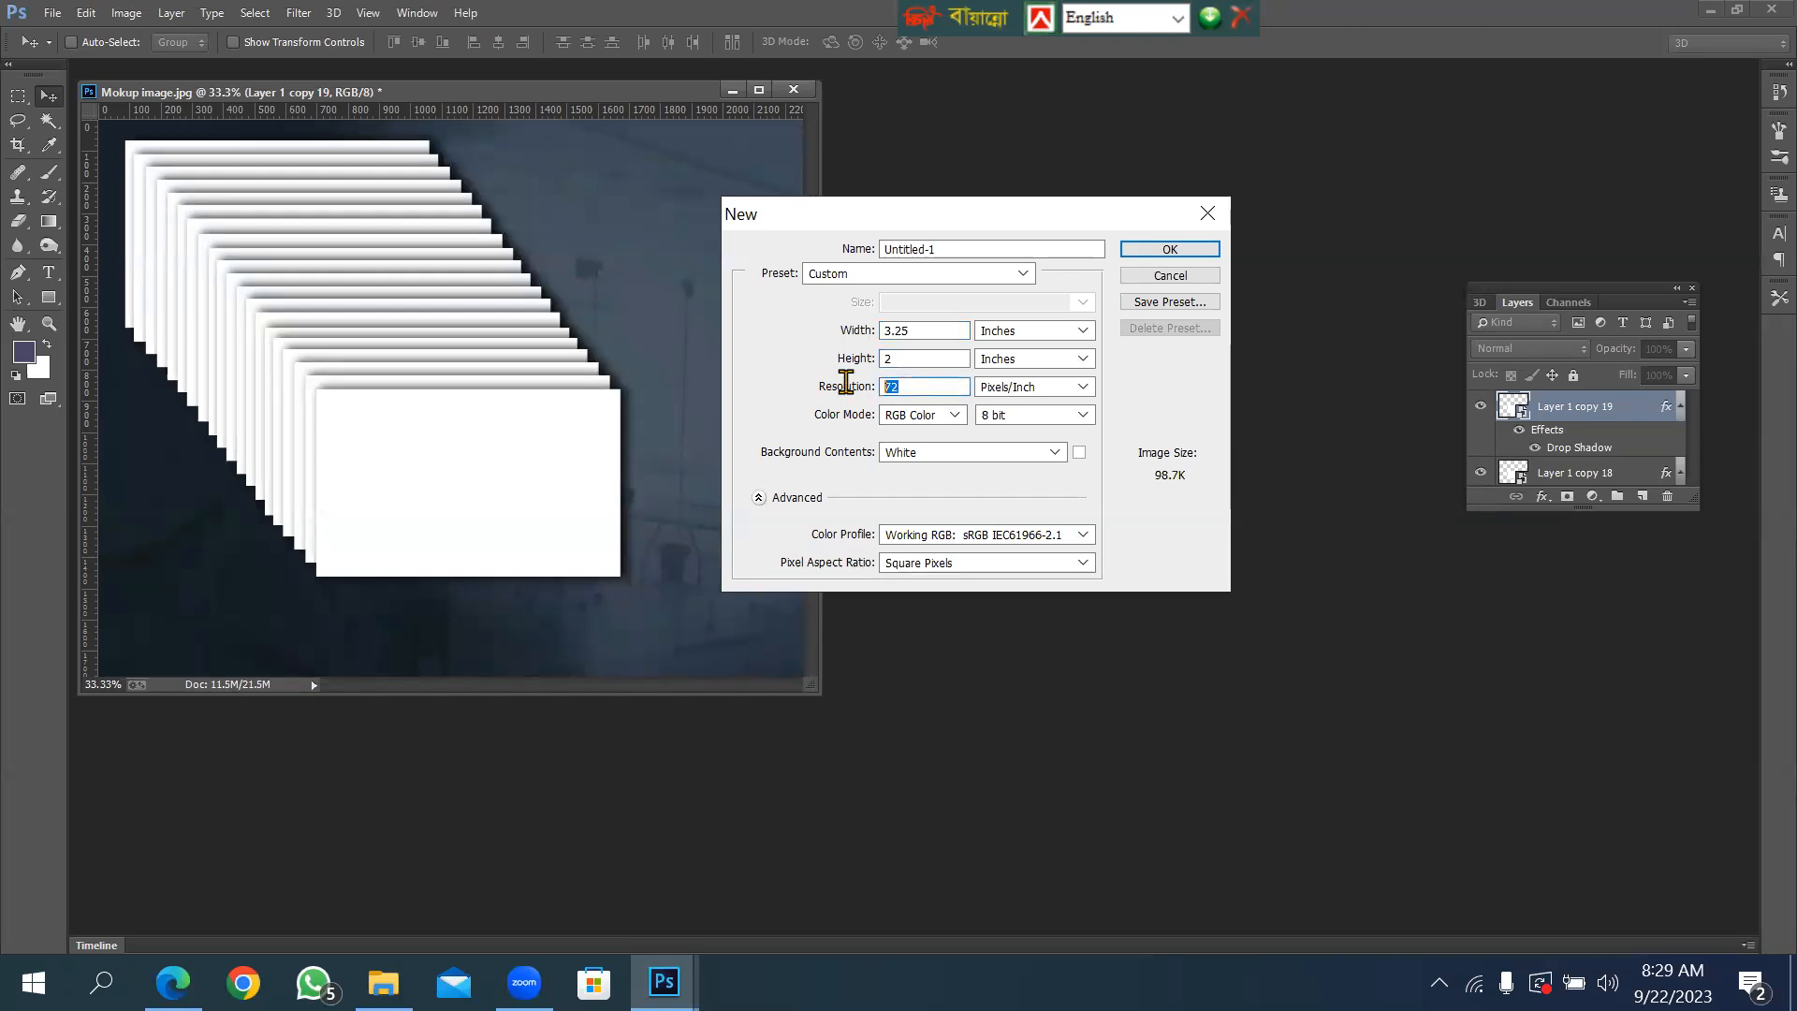
{"action": "type", "text": "300"}
{"action": "left_click", "coordinate": [1165, 249]}
{"action": "left_click_drag", "start_coordinate": [327, 100], "coordinate": [530, 151]}
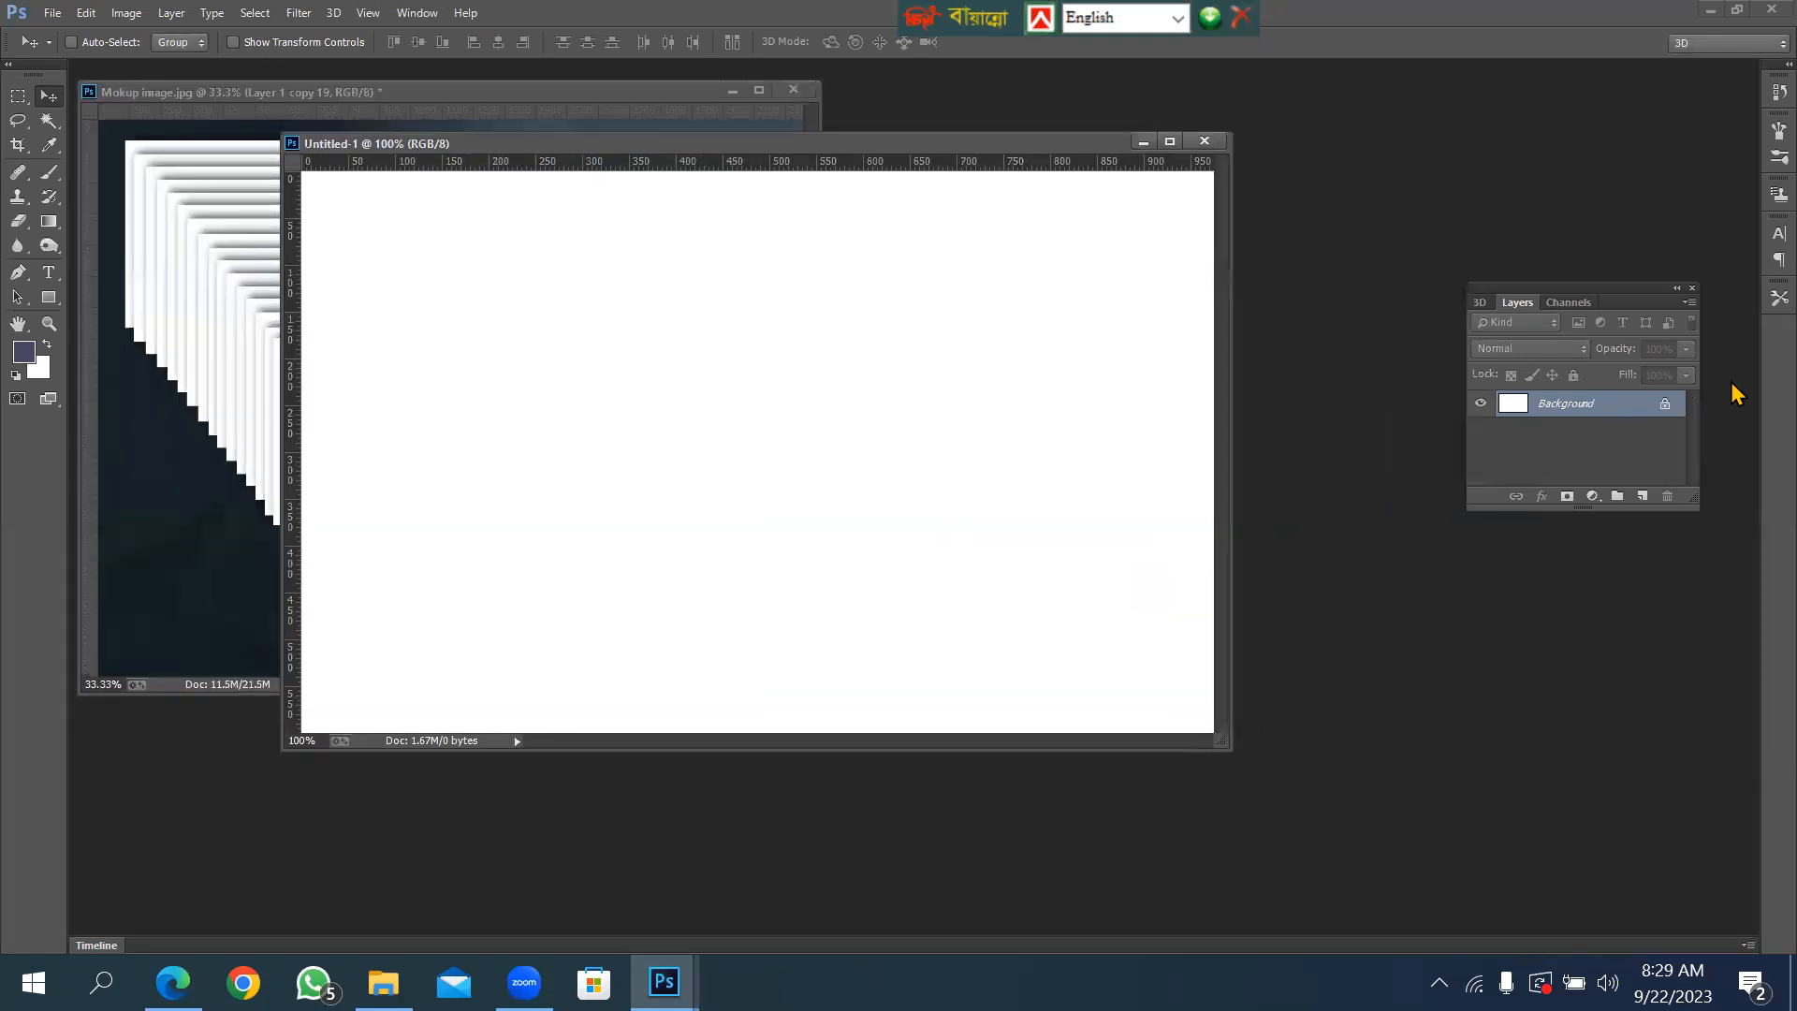
Unlock the Background layer of the blank card and convert it to a smart object.
{"action": "left_click", "coordinate": [1667, 404]}
{"action": "double_click", "coordinate": [1600, 412]}
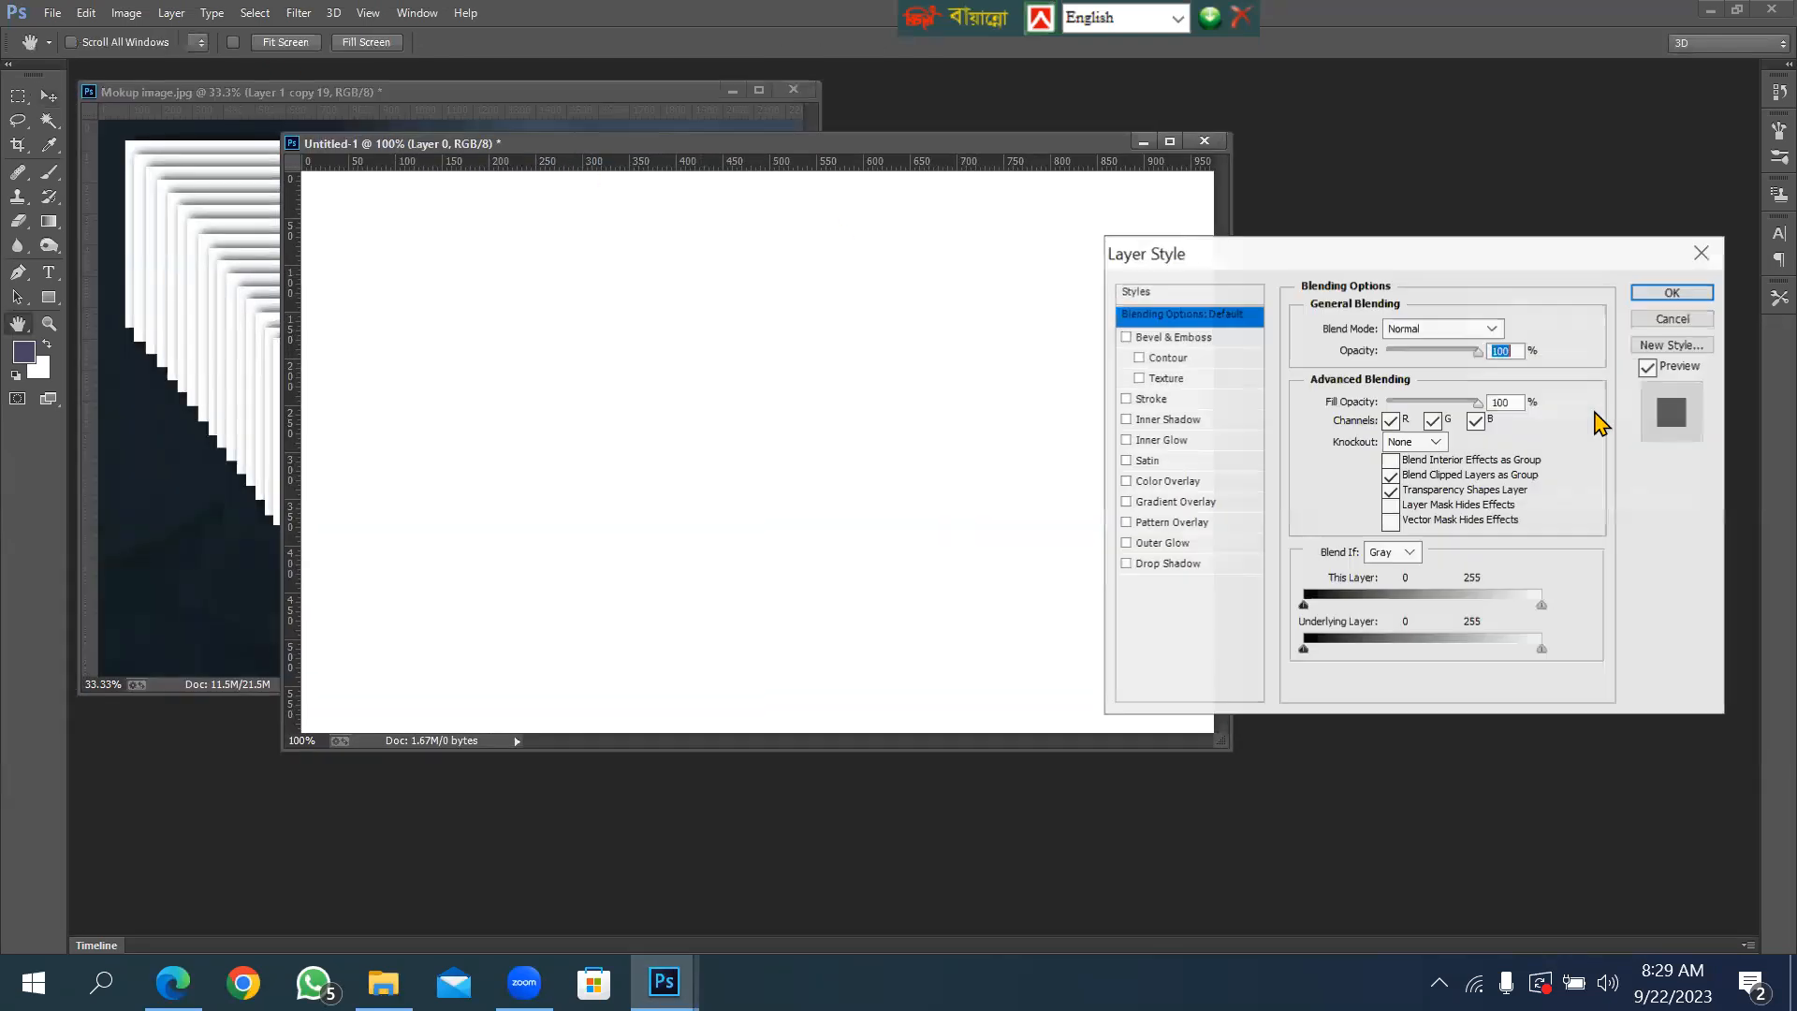
{"action": "left_click", "coordinate": [1676, 293]}
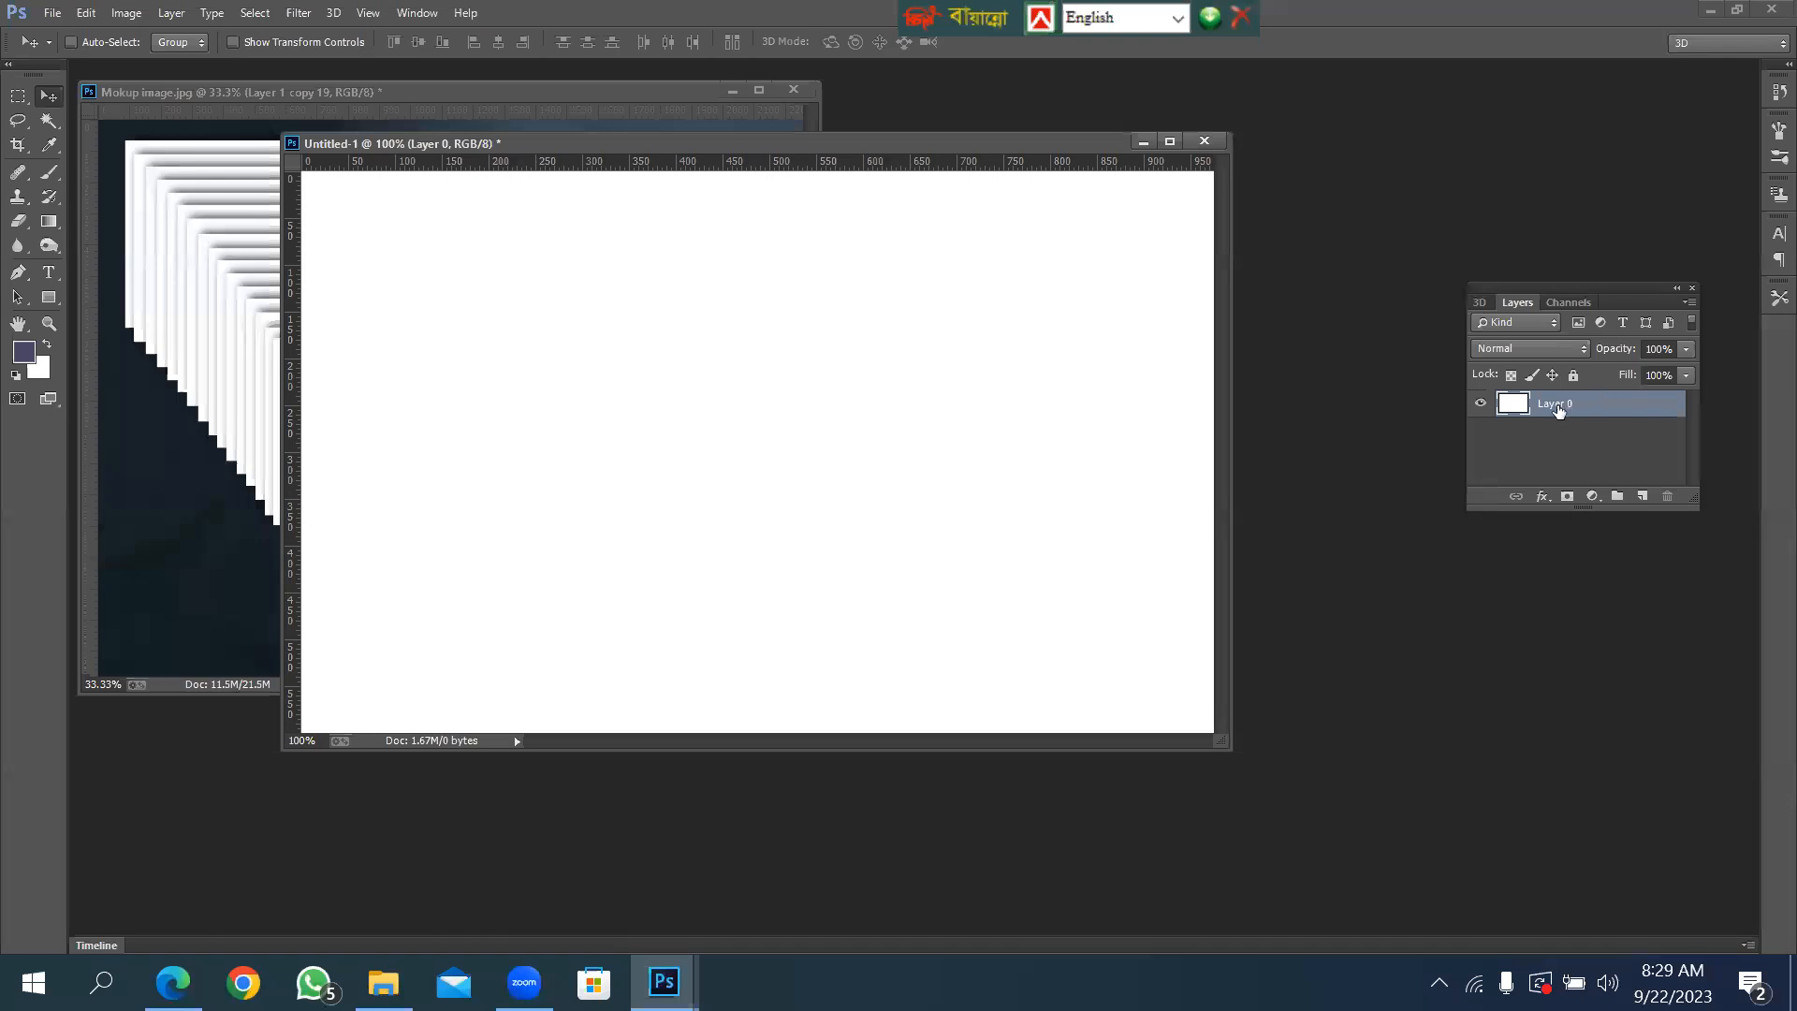
{"action": "right_click", "coordinate": [1557, 404]}
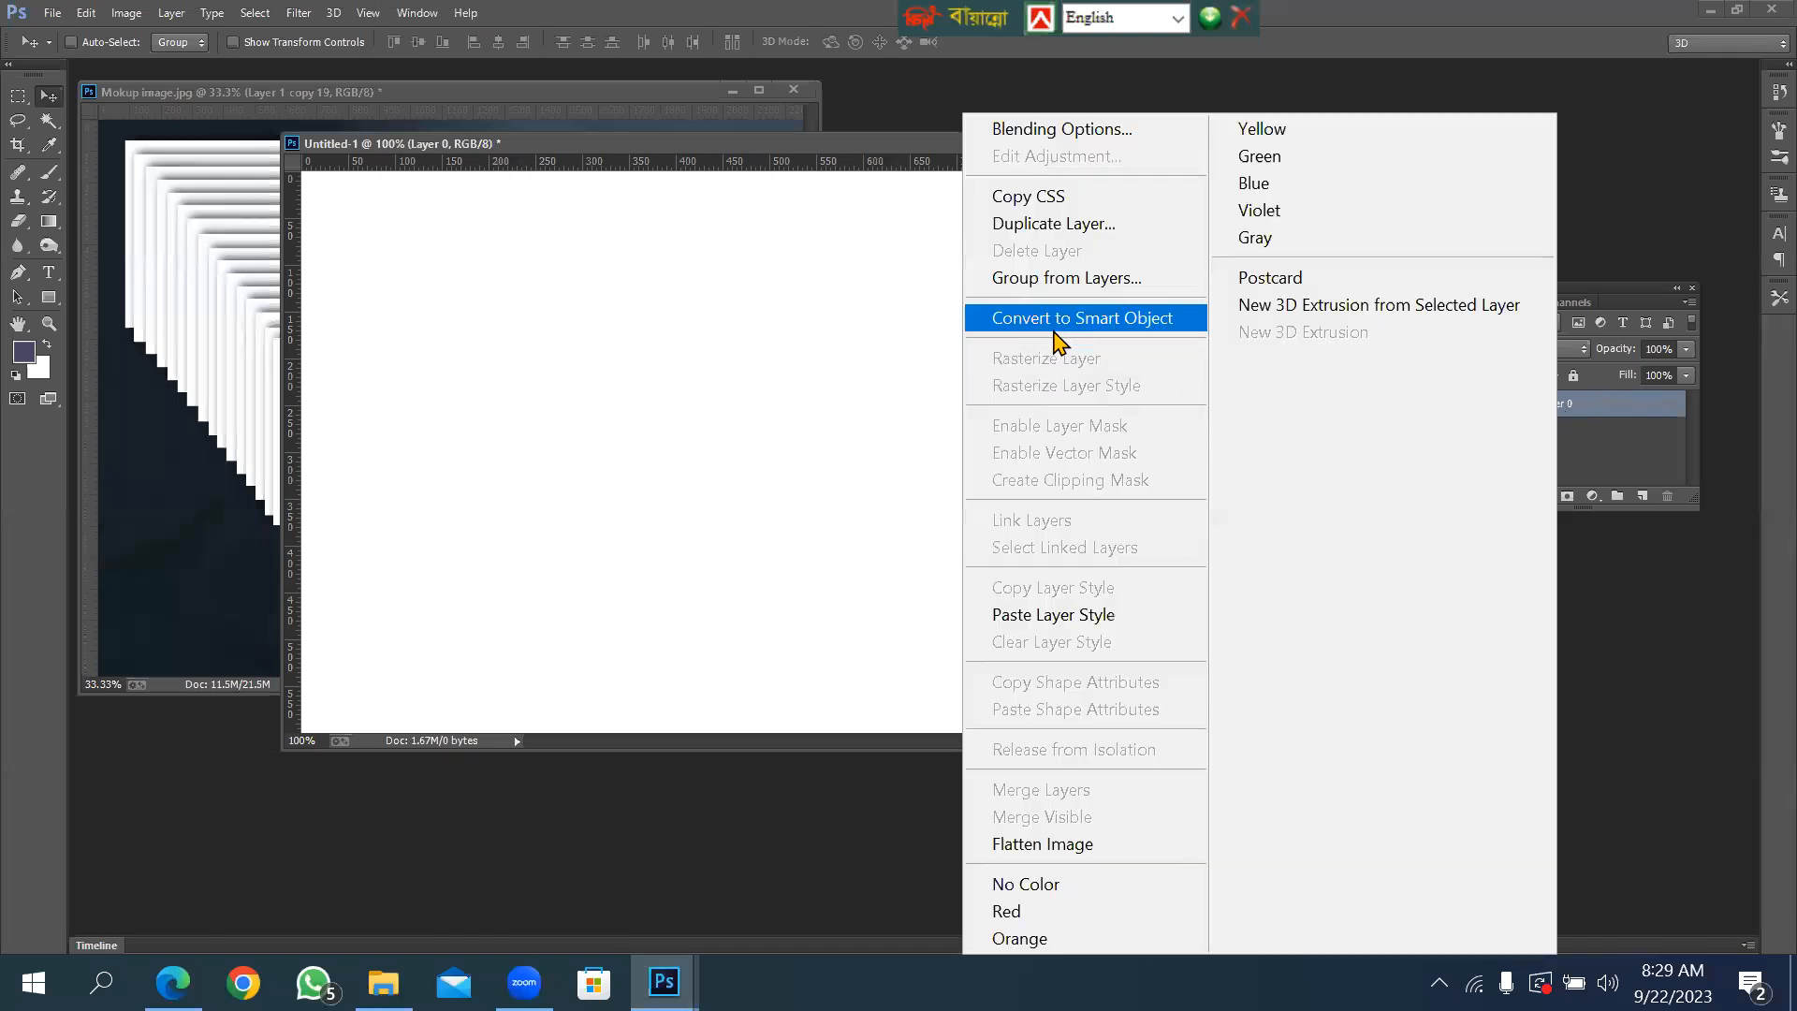
{"action": "left_click", "coordinate": [1144, 335]}
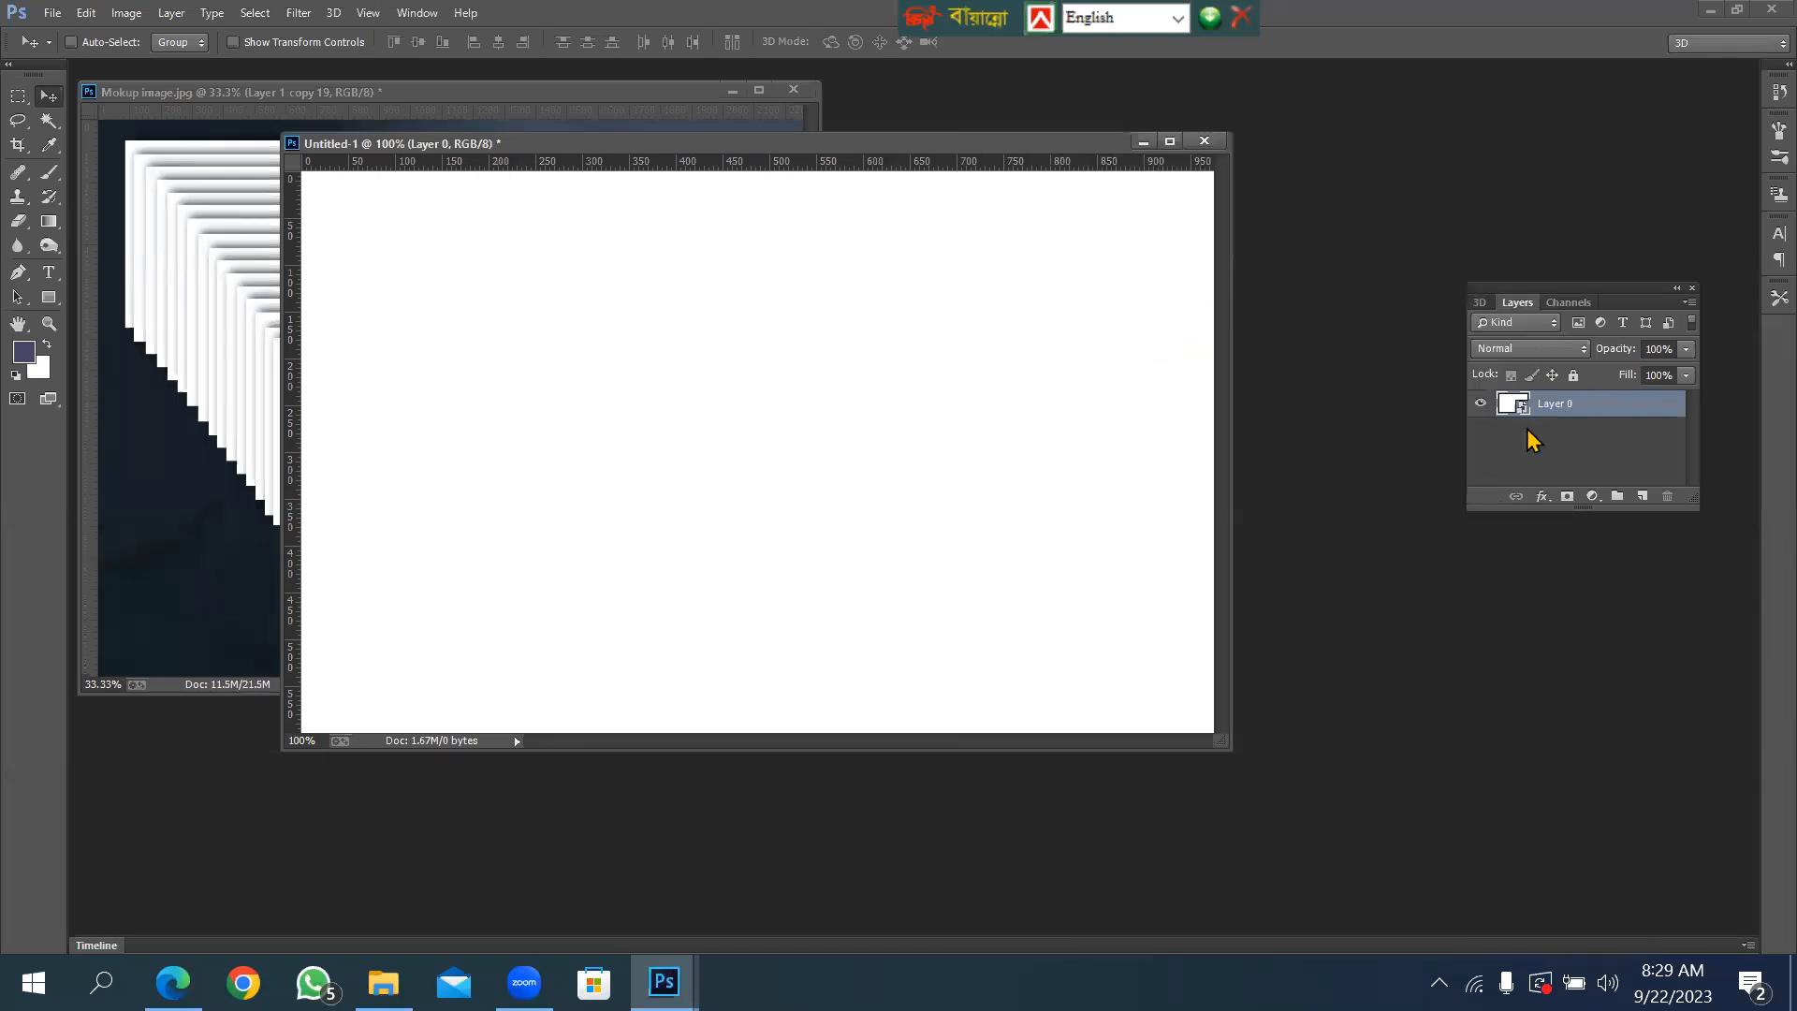
Copy the blank smart-object card into Mokup image.jpg and close Untitled-1 without saving it.
{"action": "left_click_drag", "start_coordinate": [580, 150], "coordinate": [1009, 200]}
{"action": "left_click_drag", "start_coordinate": [867, 314], "coordinate": [602, 252]}
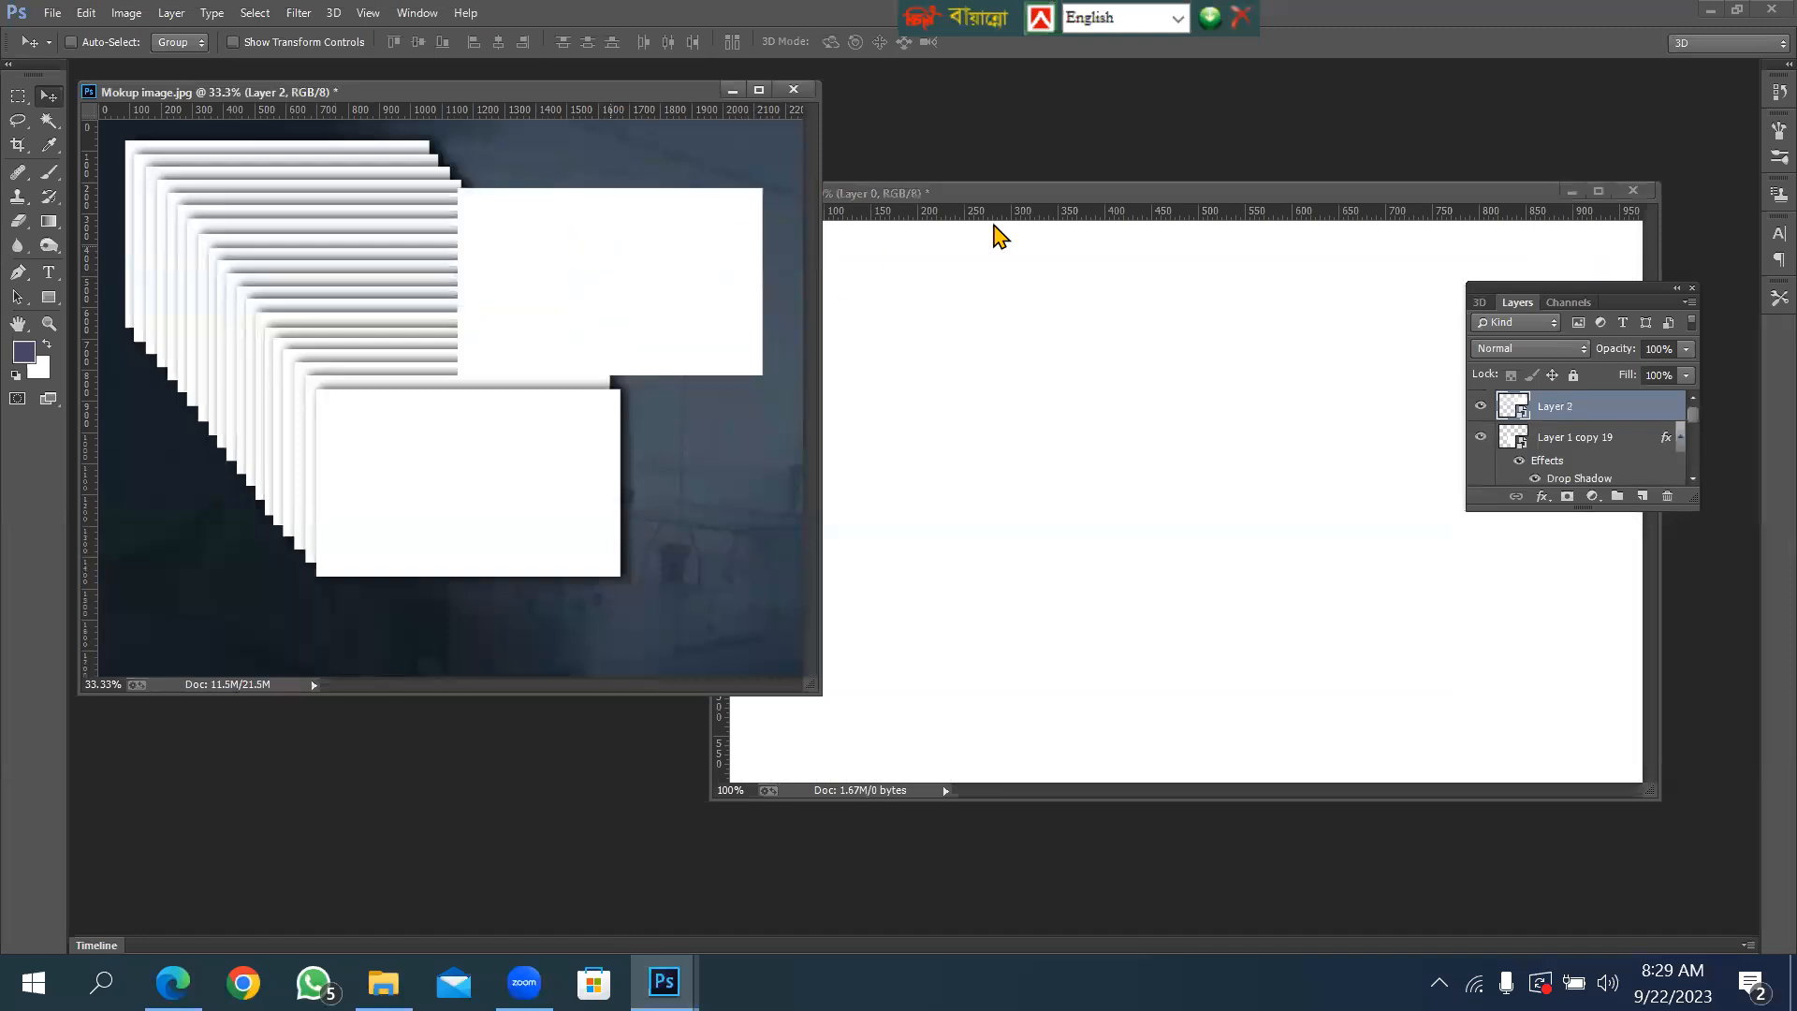
{"action": "left_click_drag", "start_coordinate": [1026, 198], "coordinate": [666, 209]}
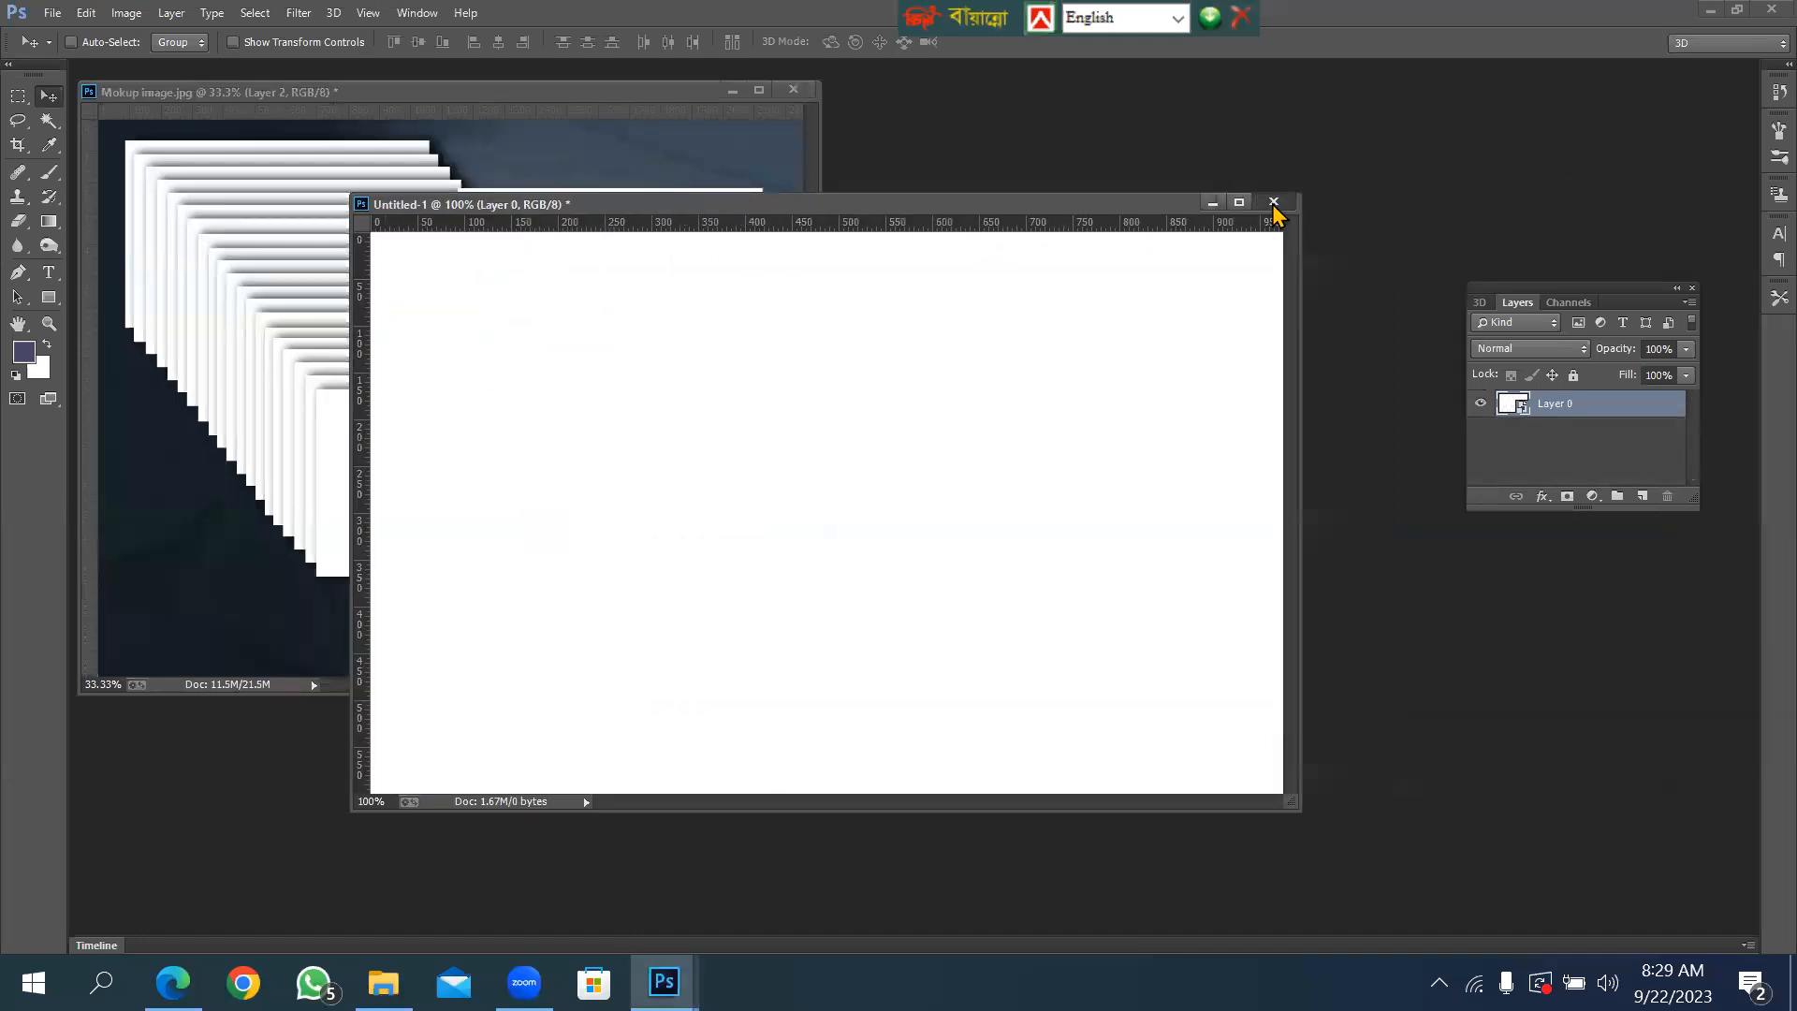
{"action": "left_click", "coordinate": [1274, 202]}
{"action": "left_click", "coordinate": [902, 373]}
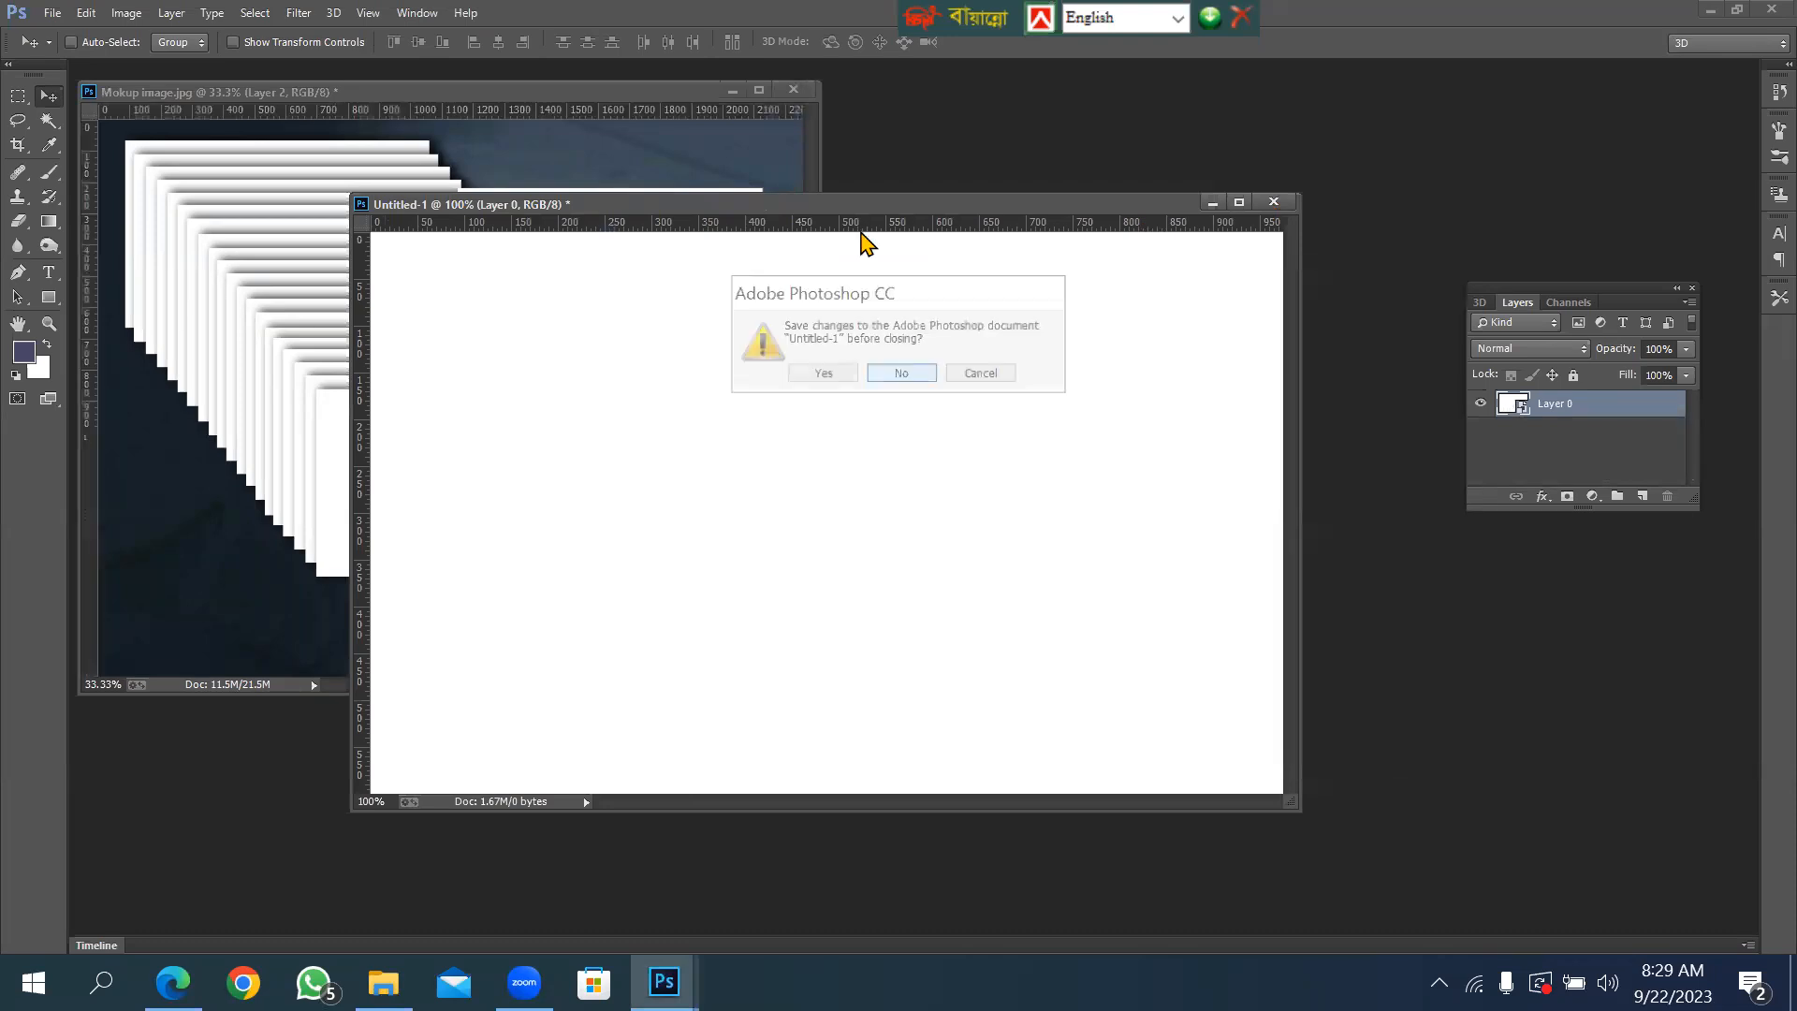
Rotate the new Layer 2 card clockwise and move it over the lower right part of the front card.
{"action": "left_click", "coordinate": [759, 90]}
{"action": "mouse_move", "coordinate": [1043, 337]}
{"action": "left_mouse_down"}
{"action": "mouse_move", "coordinate": [1096, 405]}
{"action": "mouse_move", "coordinate": [1035, 351]}
{"action": "left_mouse_up"}
{"action": "key", "text": "ctrl+t"}
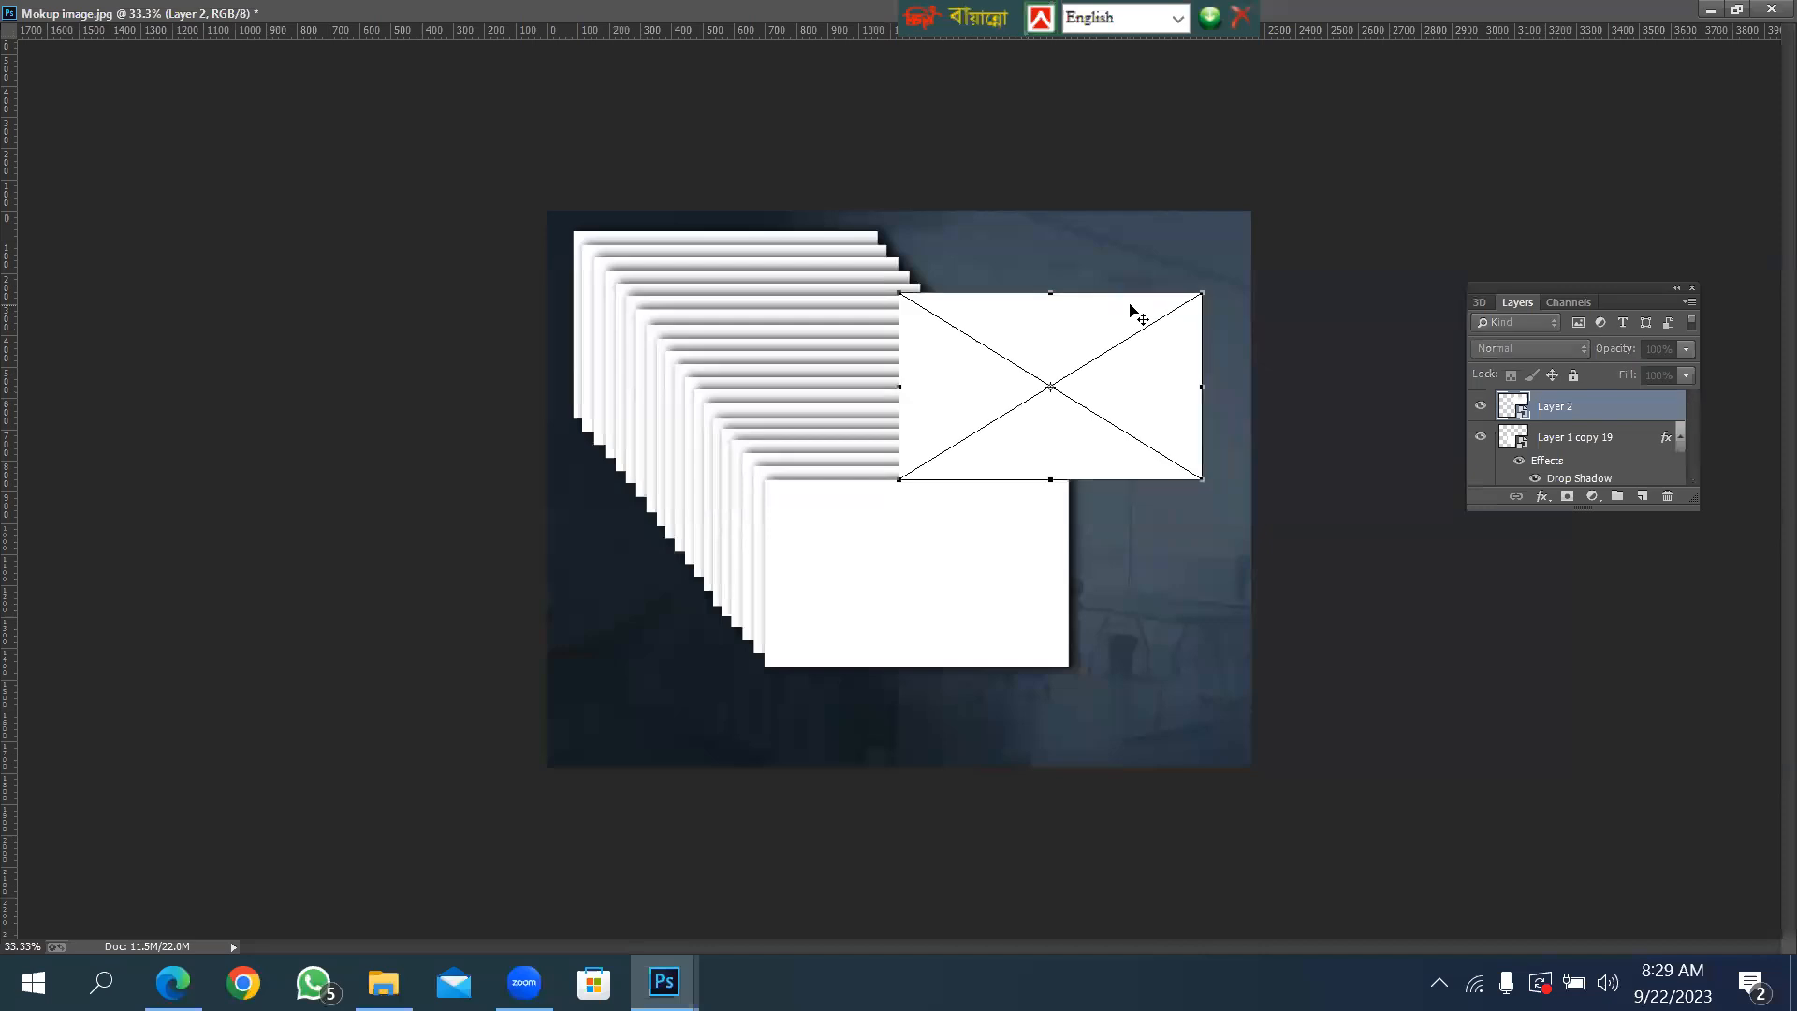
{"action": "left_click_drag", "start_coordinate": [1173, 250], "coordinate": [1224, 329]}
{"action": "left_click_drag", "start_coordinate": [1047, 375], "coordinate": [1104, 408]}
{"action": "mouse_move", "coordinate": [1148, 265]}
{"action": "left_mouse_down"}
{"action": "mouse_move", "coordinate": [1164, 293]}
{"action": "mouse_move", "coordinate": [1126, 265]}
{"action": "left_mouse_up"}
{"action": "left_click_drag", "start_coordinate": [1047, 442], "coordinate": [987, 631]}
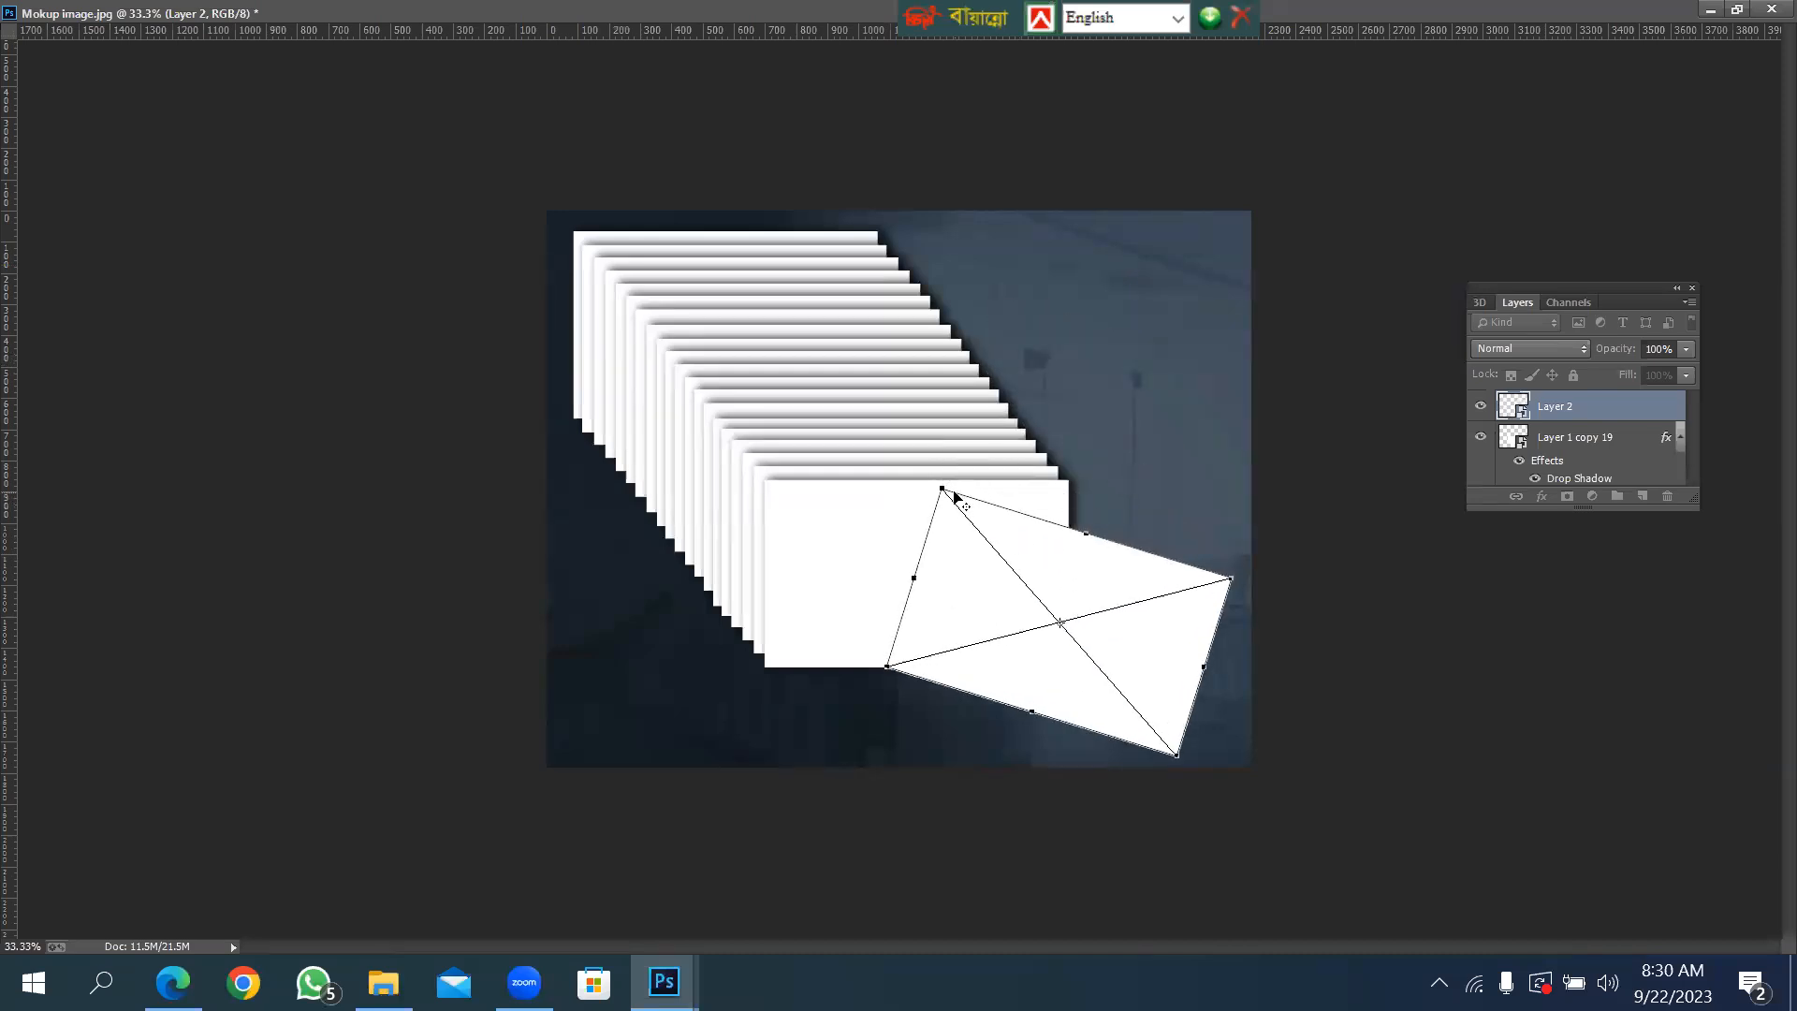
Scale the tilted card down so it fits the lower right corner of the background and overlaps the front card's corner.
{"action": "left_click_drag", "start_coordinate": [949, 498], "coordinate": [974, 521]}
{"action": "left_click_drag", "start_coordinate": [1082, 456], "coordinate": [1086, 666]}
{"action": "key", "text": "Return"}
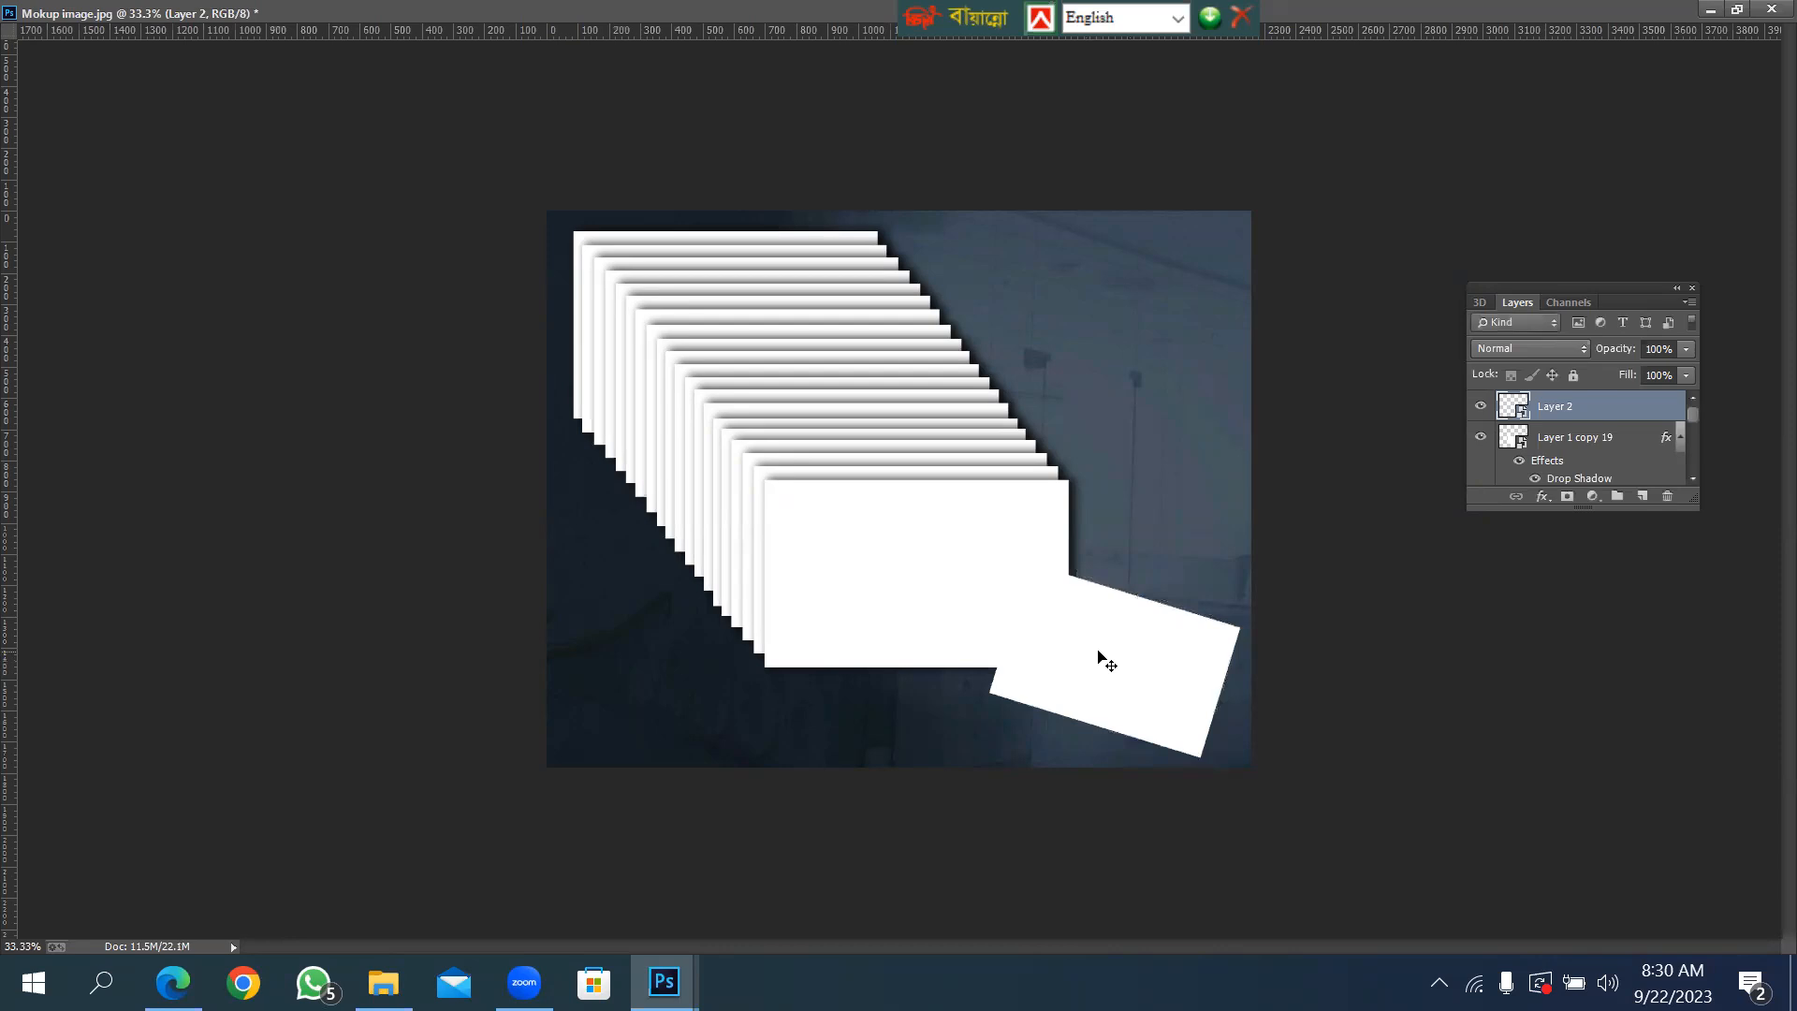
{"action": "key", "text": "ctrl+t"}
{"action": "left_click_drag", "start_coordinate": [1070, 576], "coordinate": [1020, 547]}
{"action": "key", "text": "Return"}
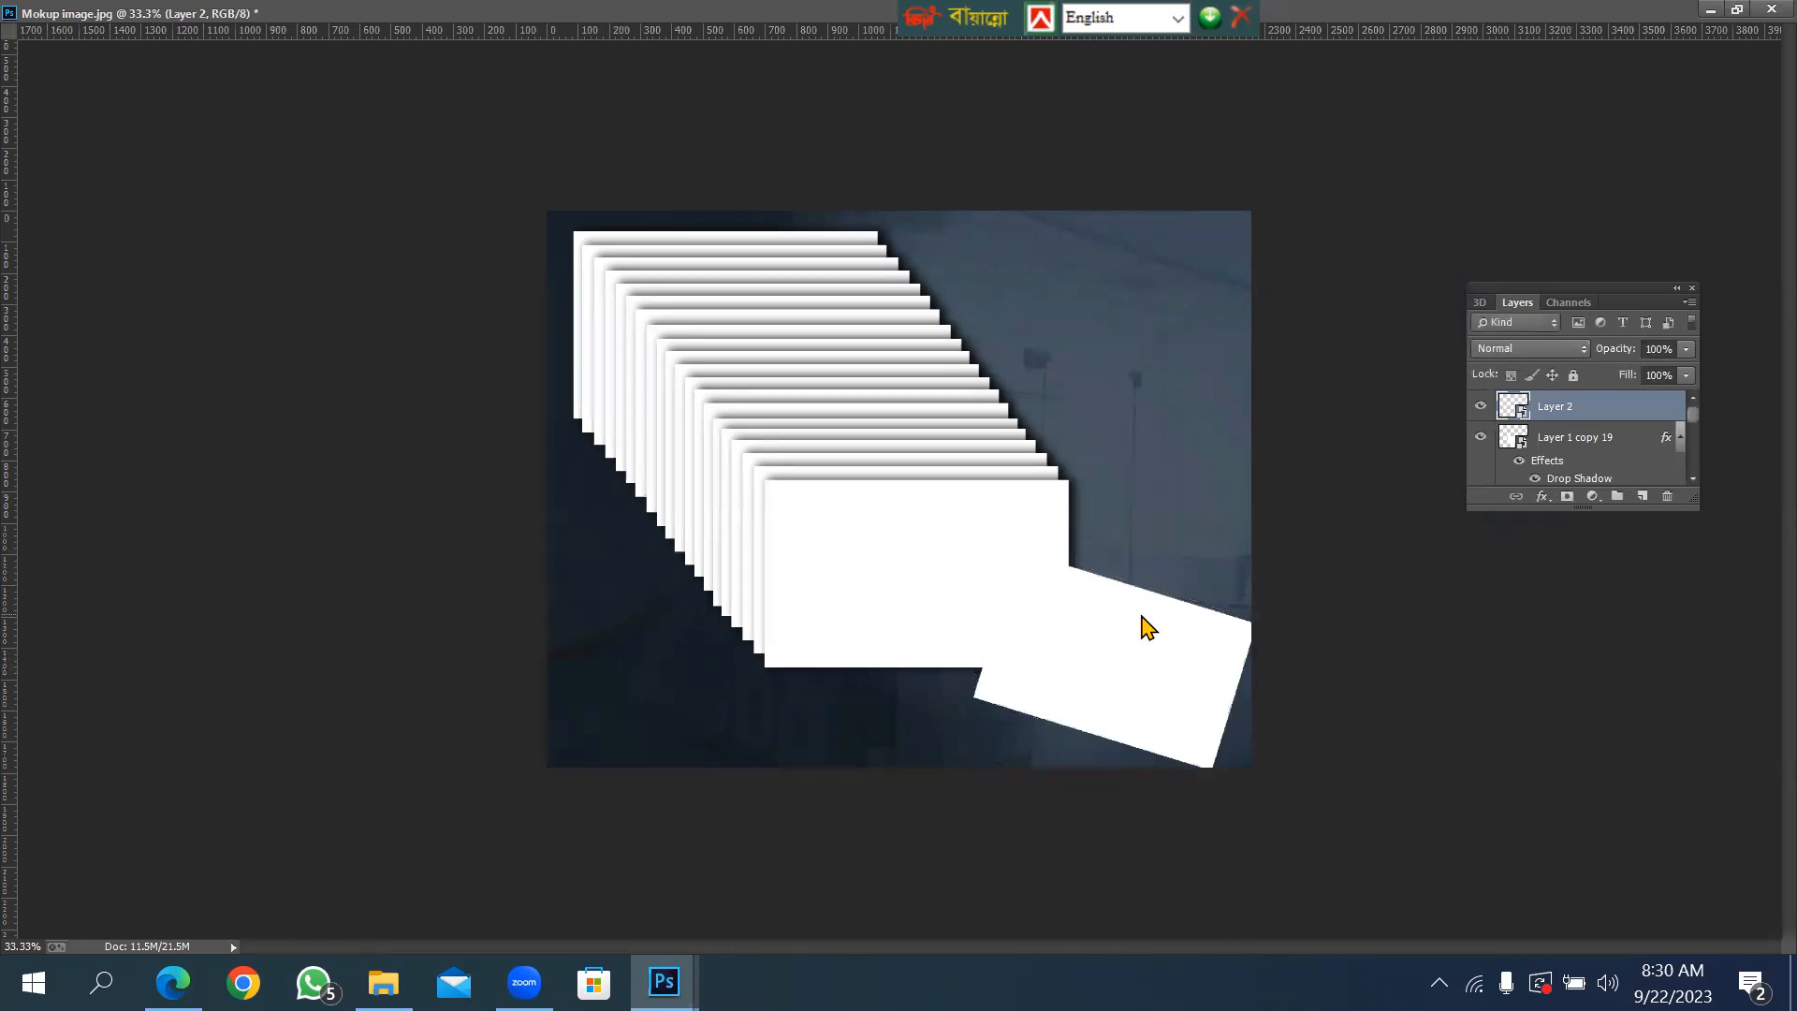
Copy the drop shadow layer style from Layer 1 copy 19 and paste it onto the tilted Layer 2 card.
{"action": "right_click", "coordinate": [1126, 634]}
{"action": "left_click", "coordinate": [1181, 652]}
{"action": "right_click", "coordinate": [904, 517]}
{"action": "left_click", "coordinate": [943, 534]}
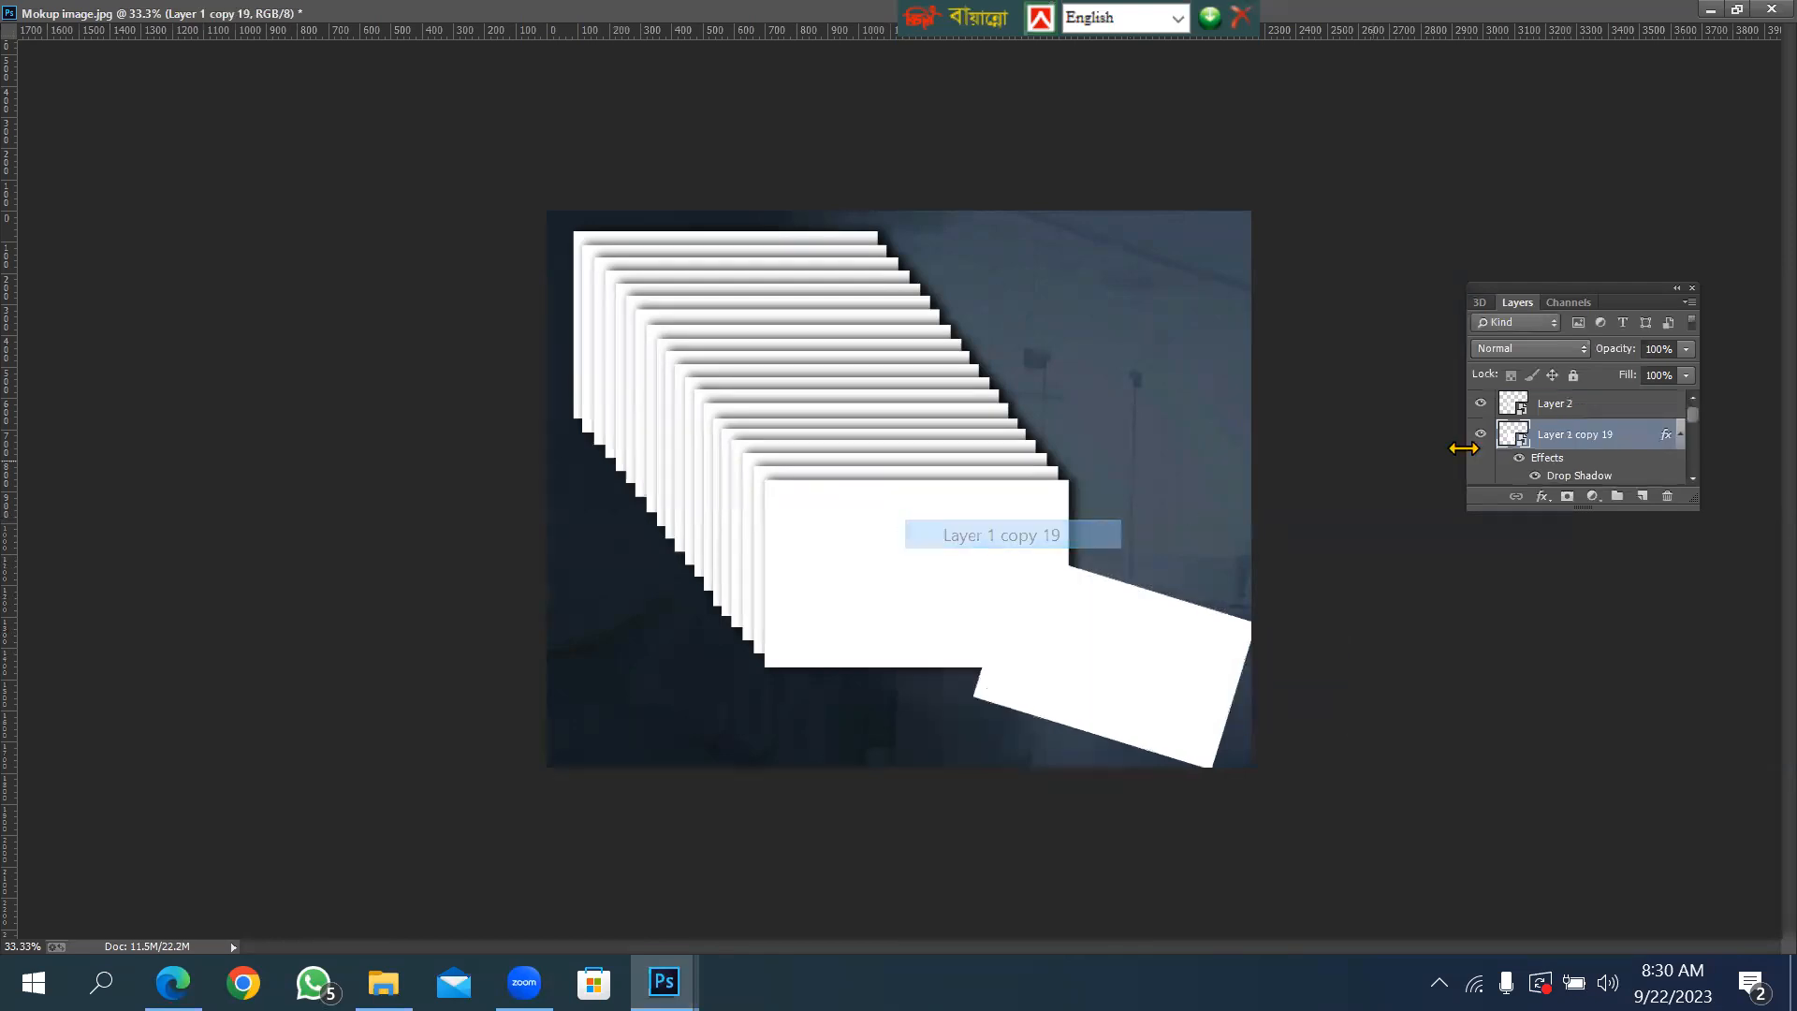
{"action": "right_click", "coordinate": [1561, 449]}
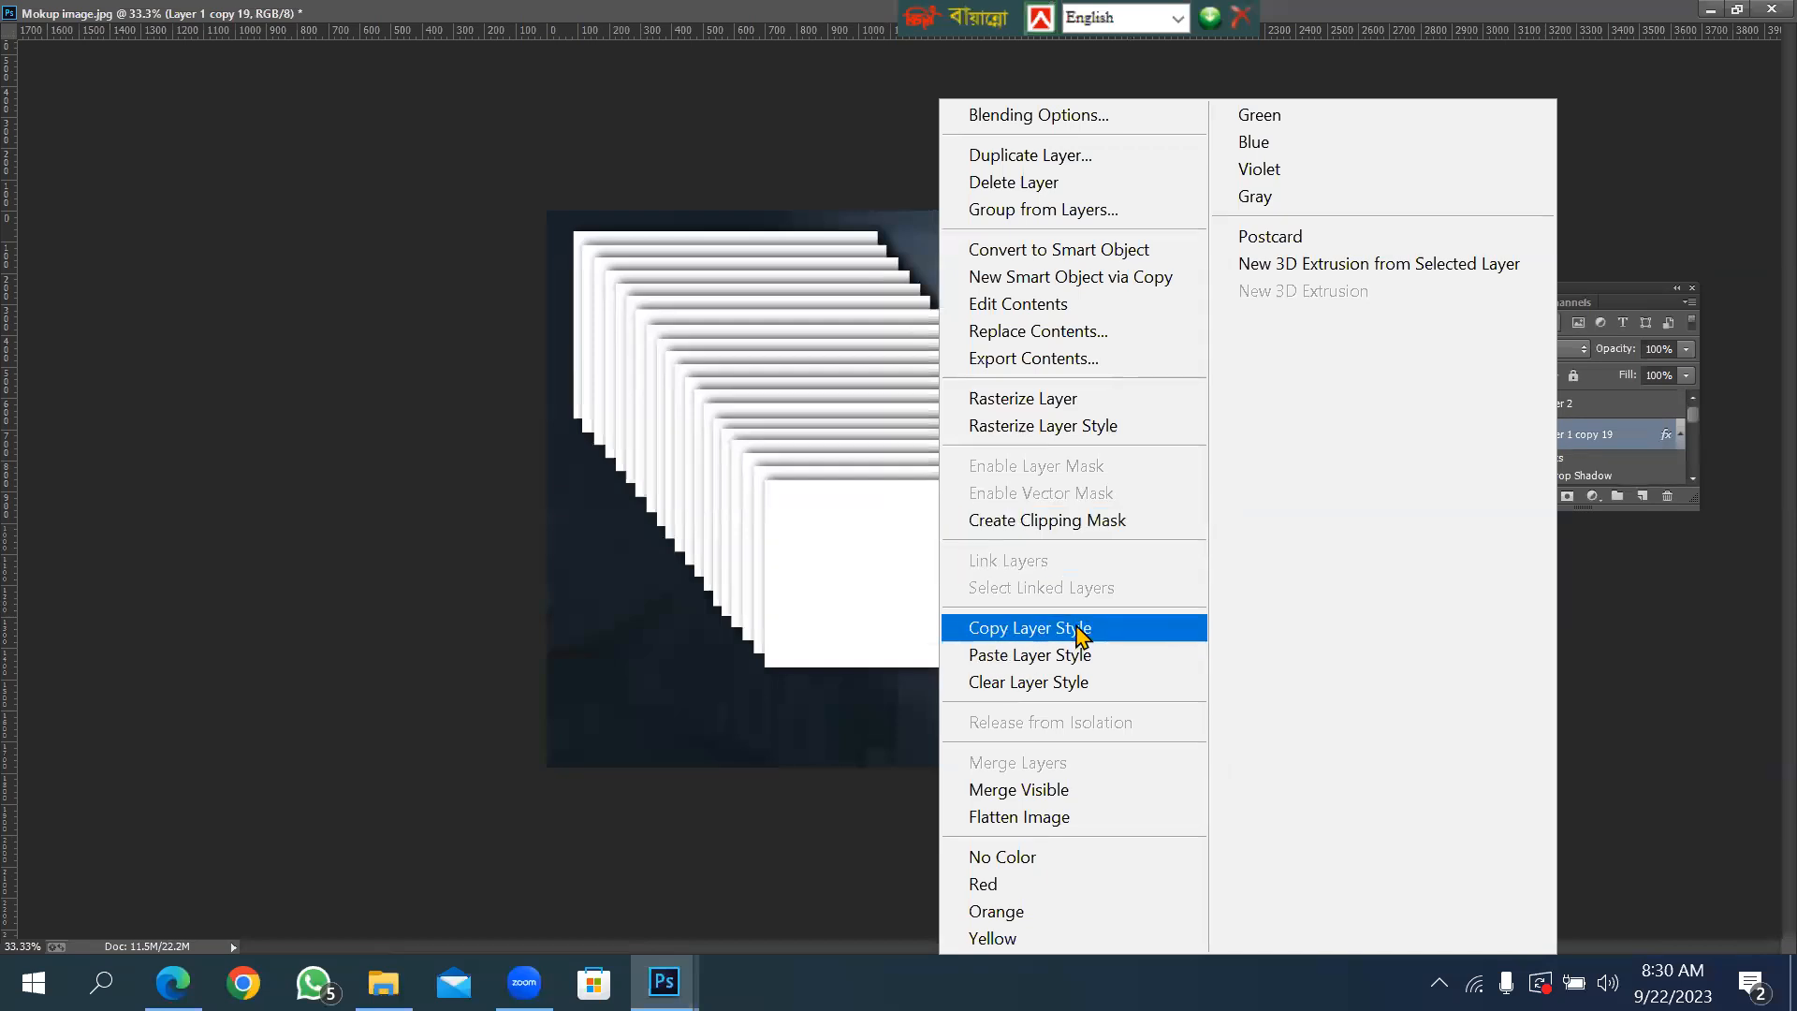
{"action": "left_click", "coordinate": [1039, 628]}
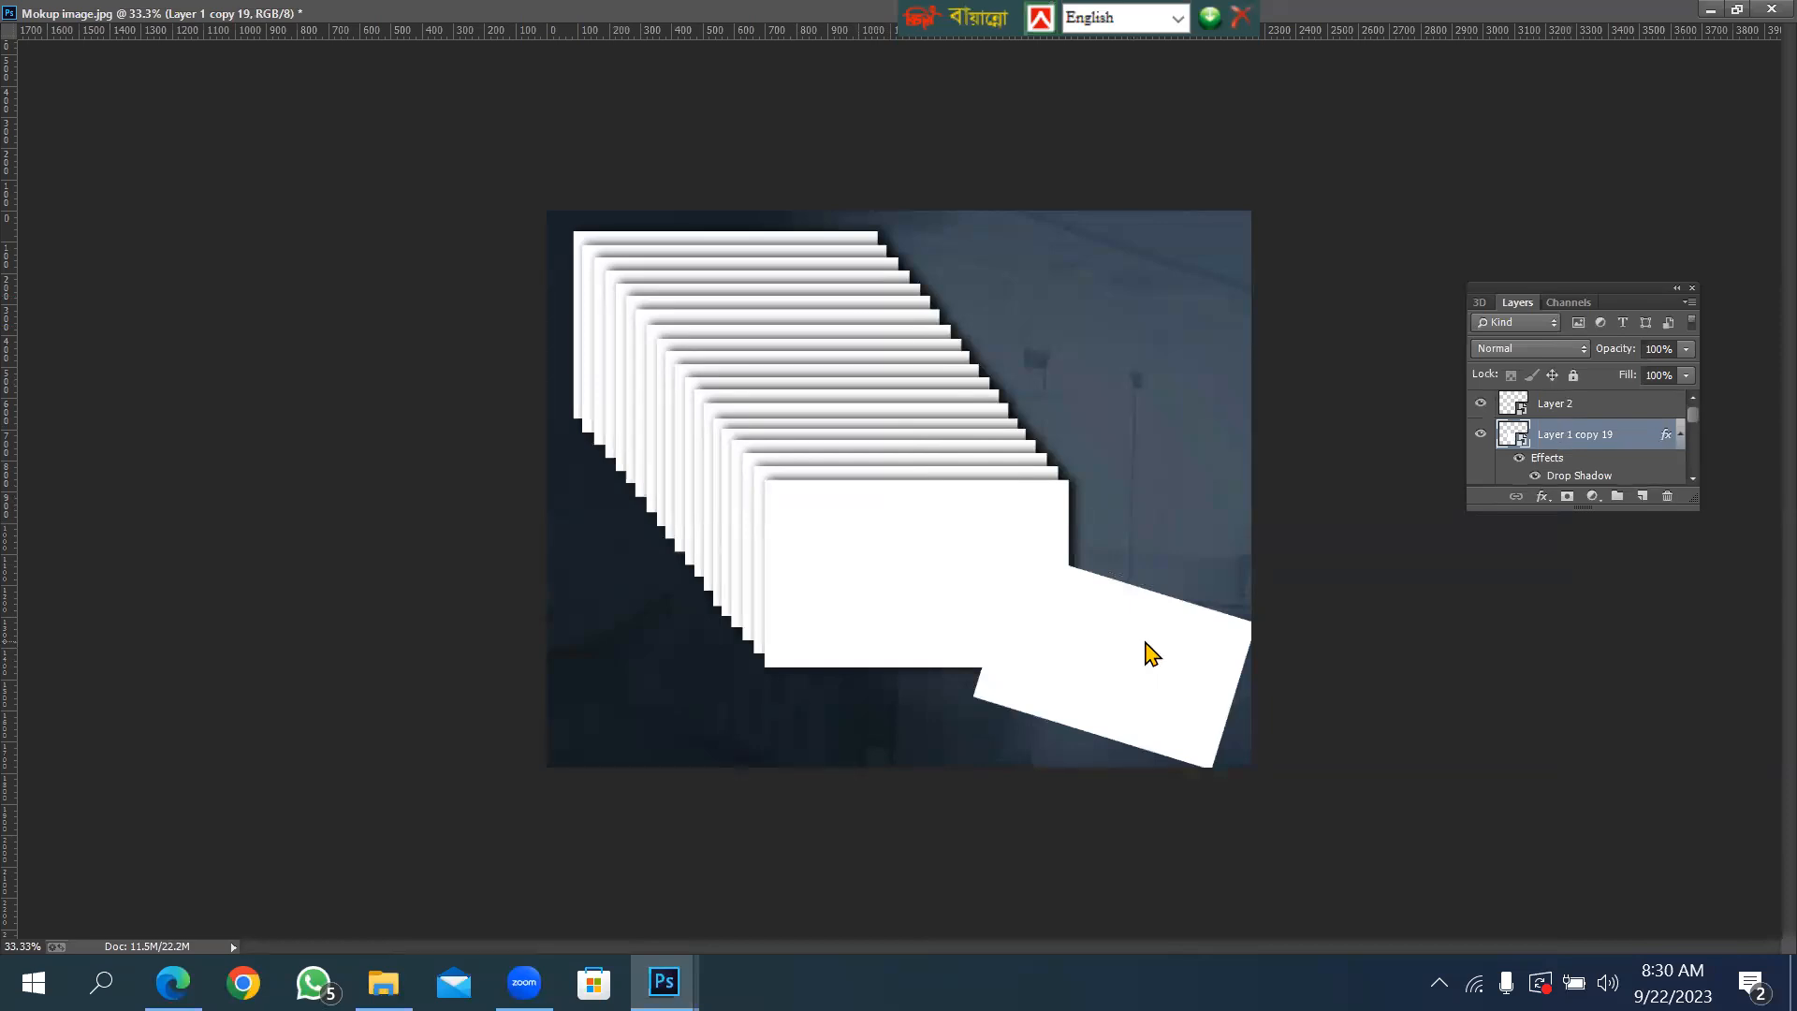
{"action": "right_click", "coordinate": [1146, 645]}
{"action": "left_click", "coordinate": [1184, 661]}
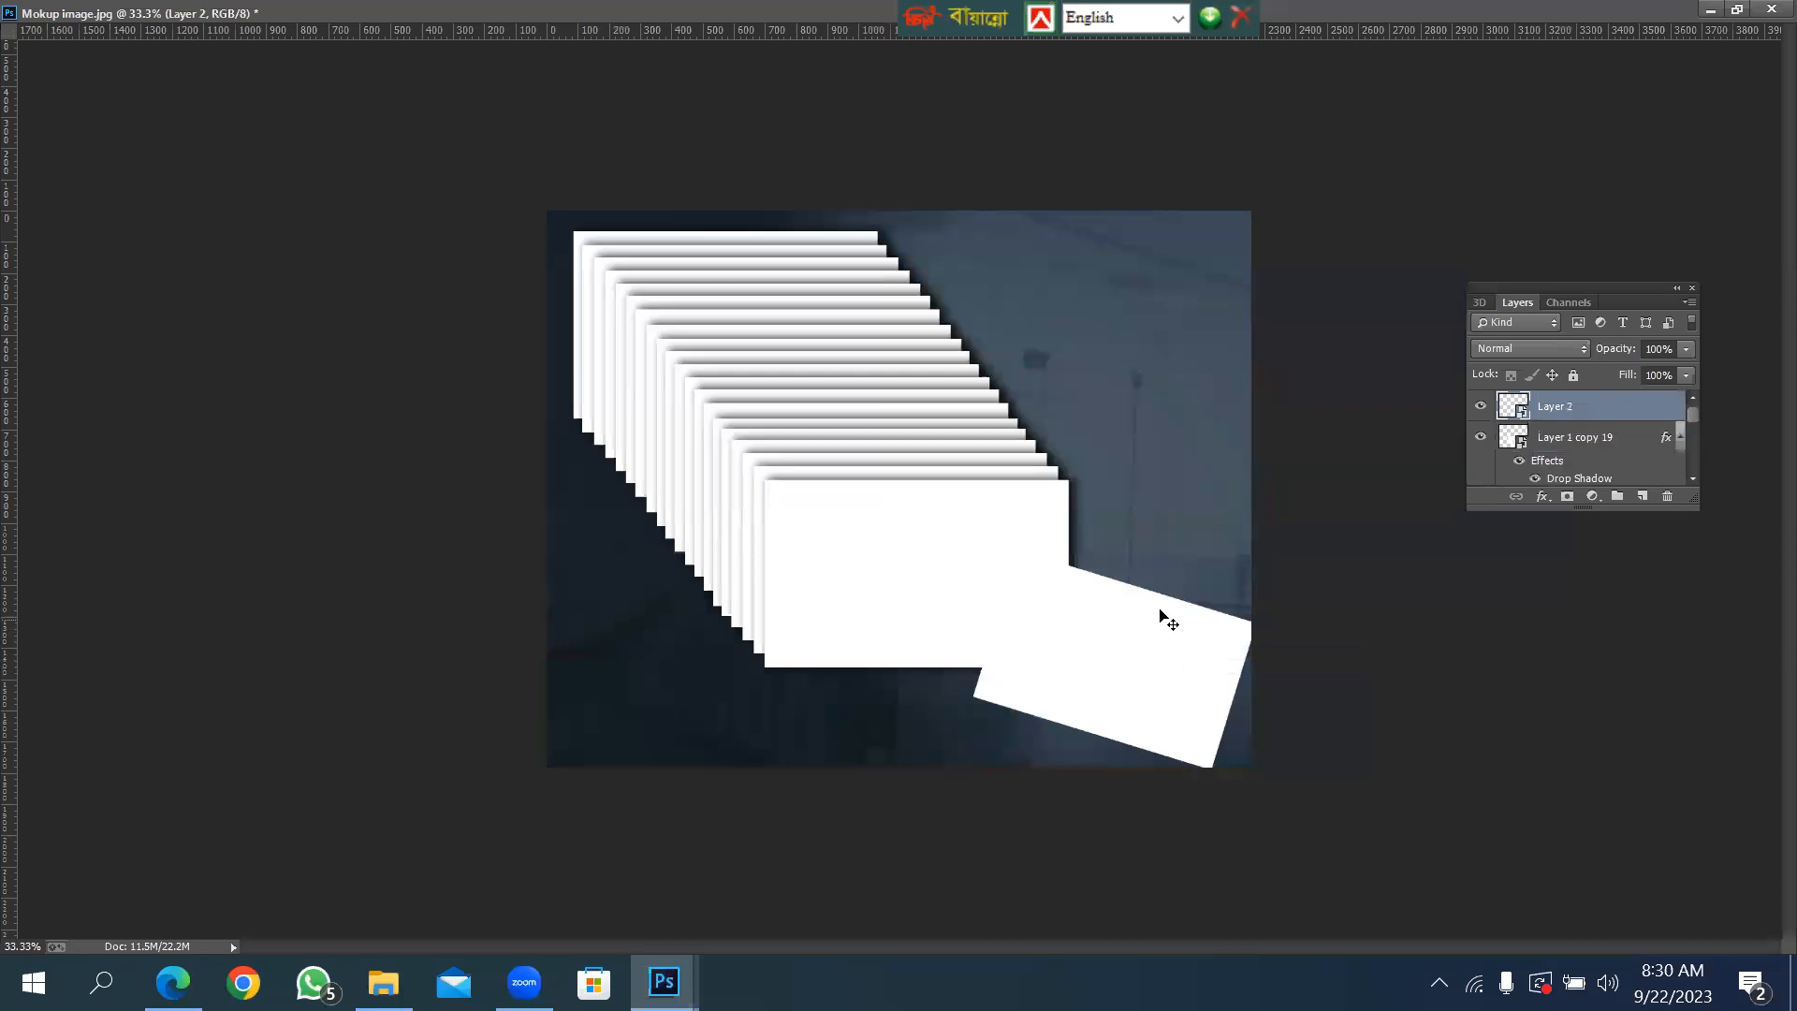
{"action": "right_click", "coordinate": [1565, 415]}
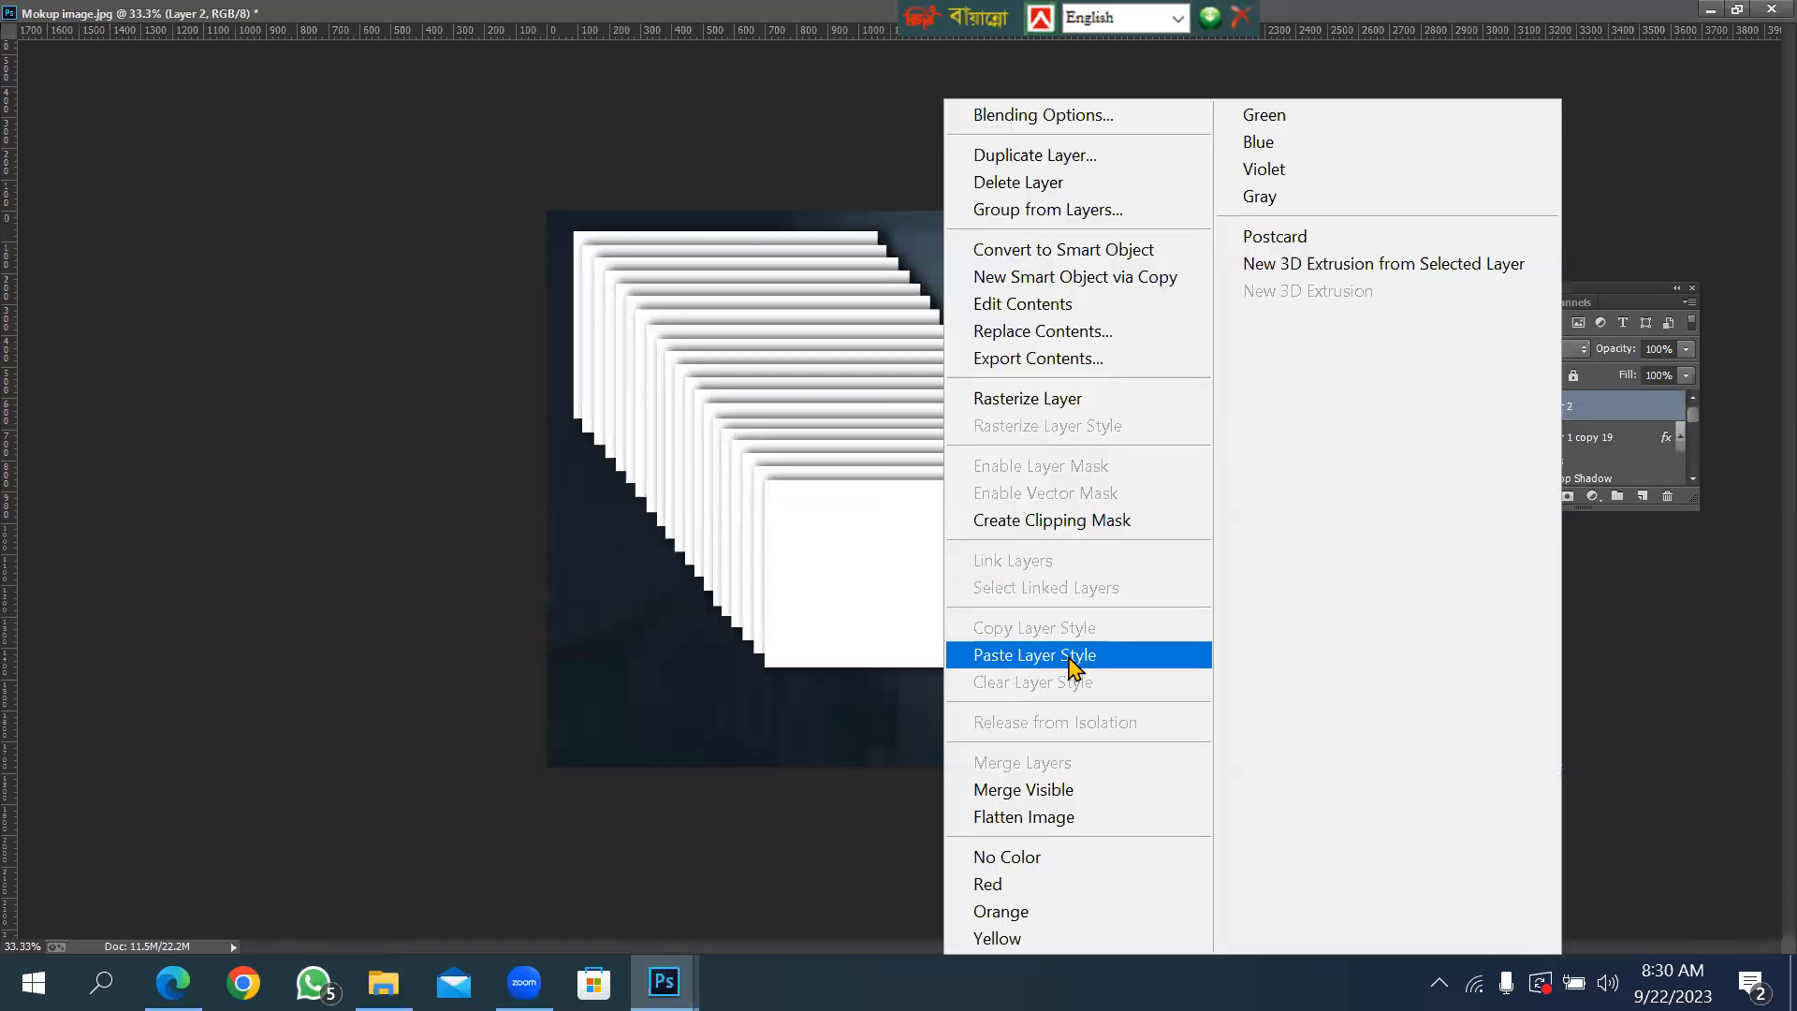
{"action": "left_click", "coordinate": [1105, 660]}
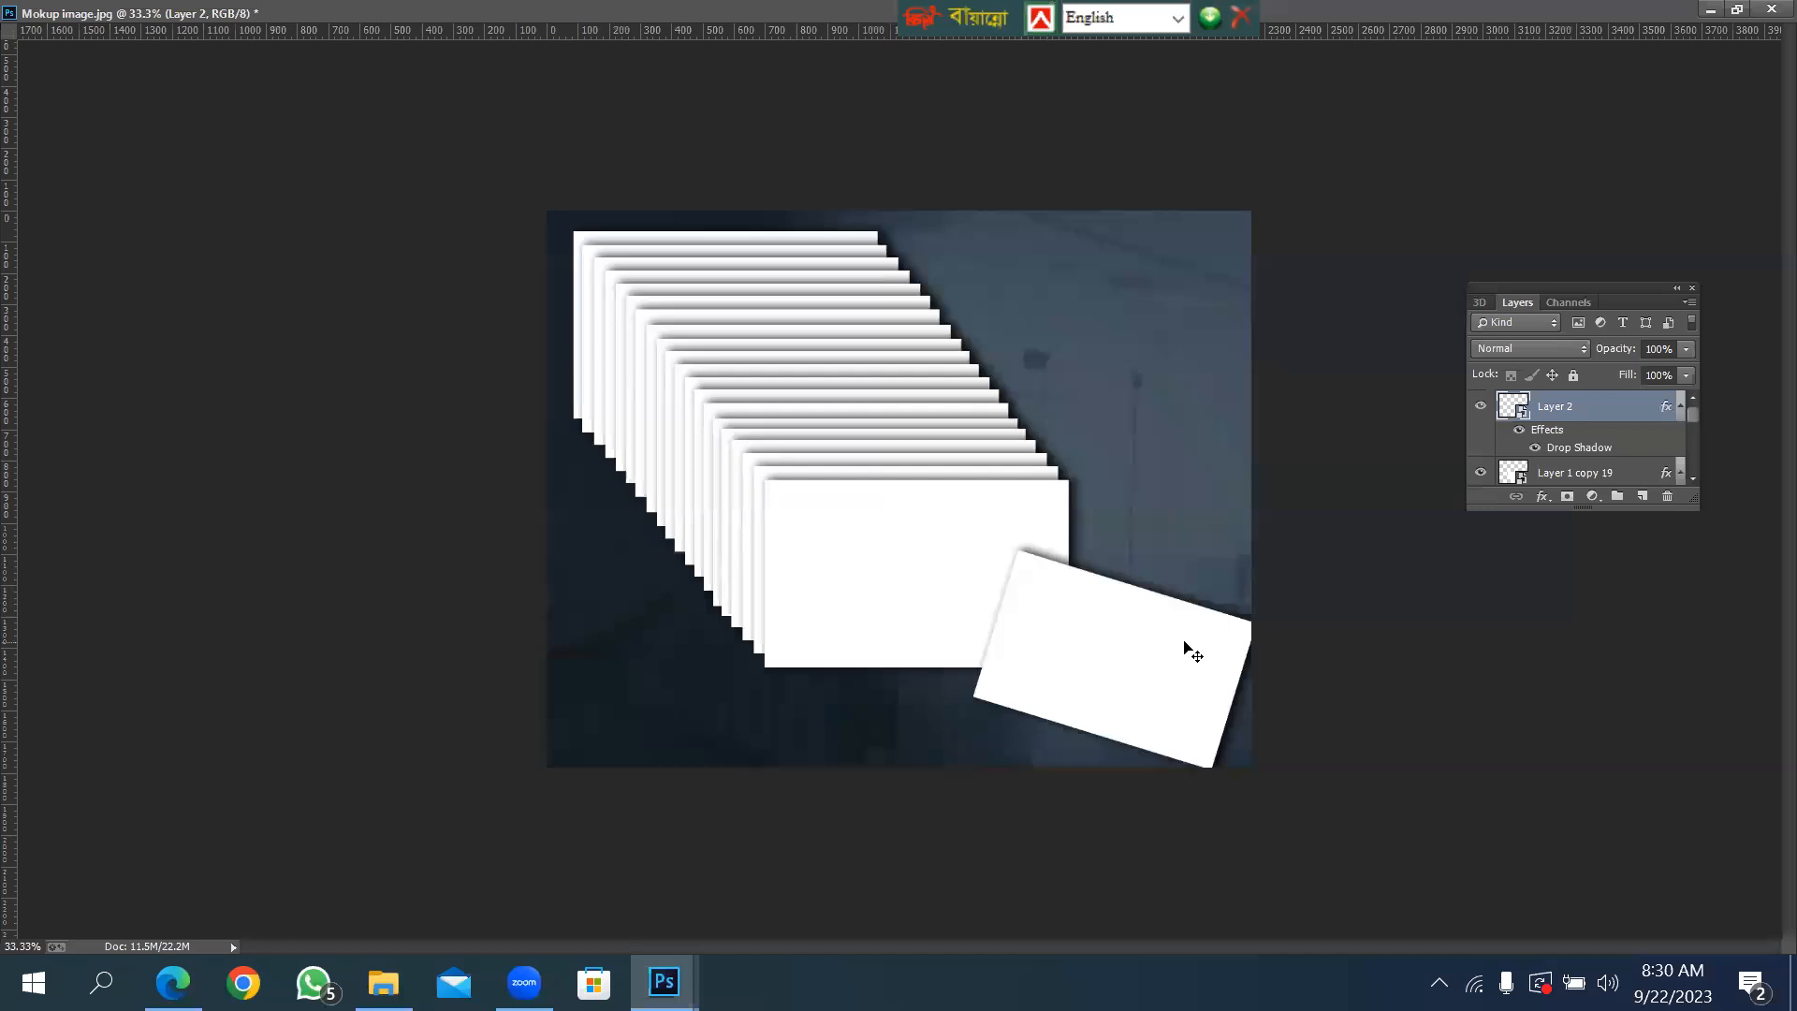
Duplicate the tilted card five times into a cascade running down and to the left, nudging the last copy downward.
{"action": "mouse_move", "coordinate": [1193, 652]}
{"action": "left_mouse_down"}
{"action": "mouse_move", "coordinate": [1164, 696]}
{"action": "mouse_move", "coordinate": [1150, 679]}
{"action": "mouse_move", "coordinate": [1198, 667]}
{"action": "mouse_move", "coordinate": [1178, 676]}
{"action": "left_mouse_up"}
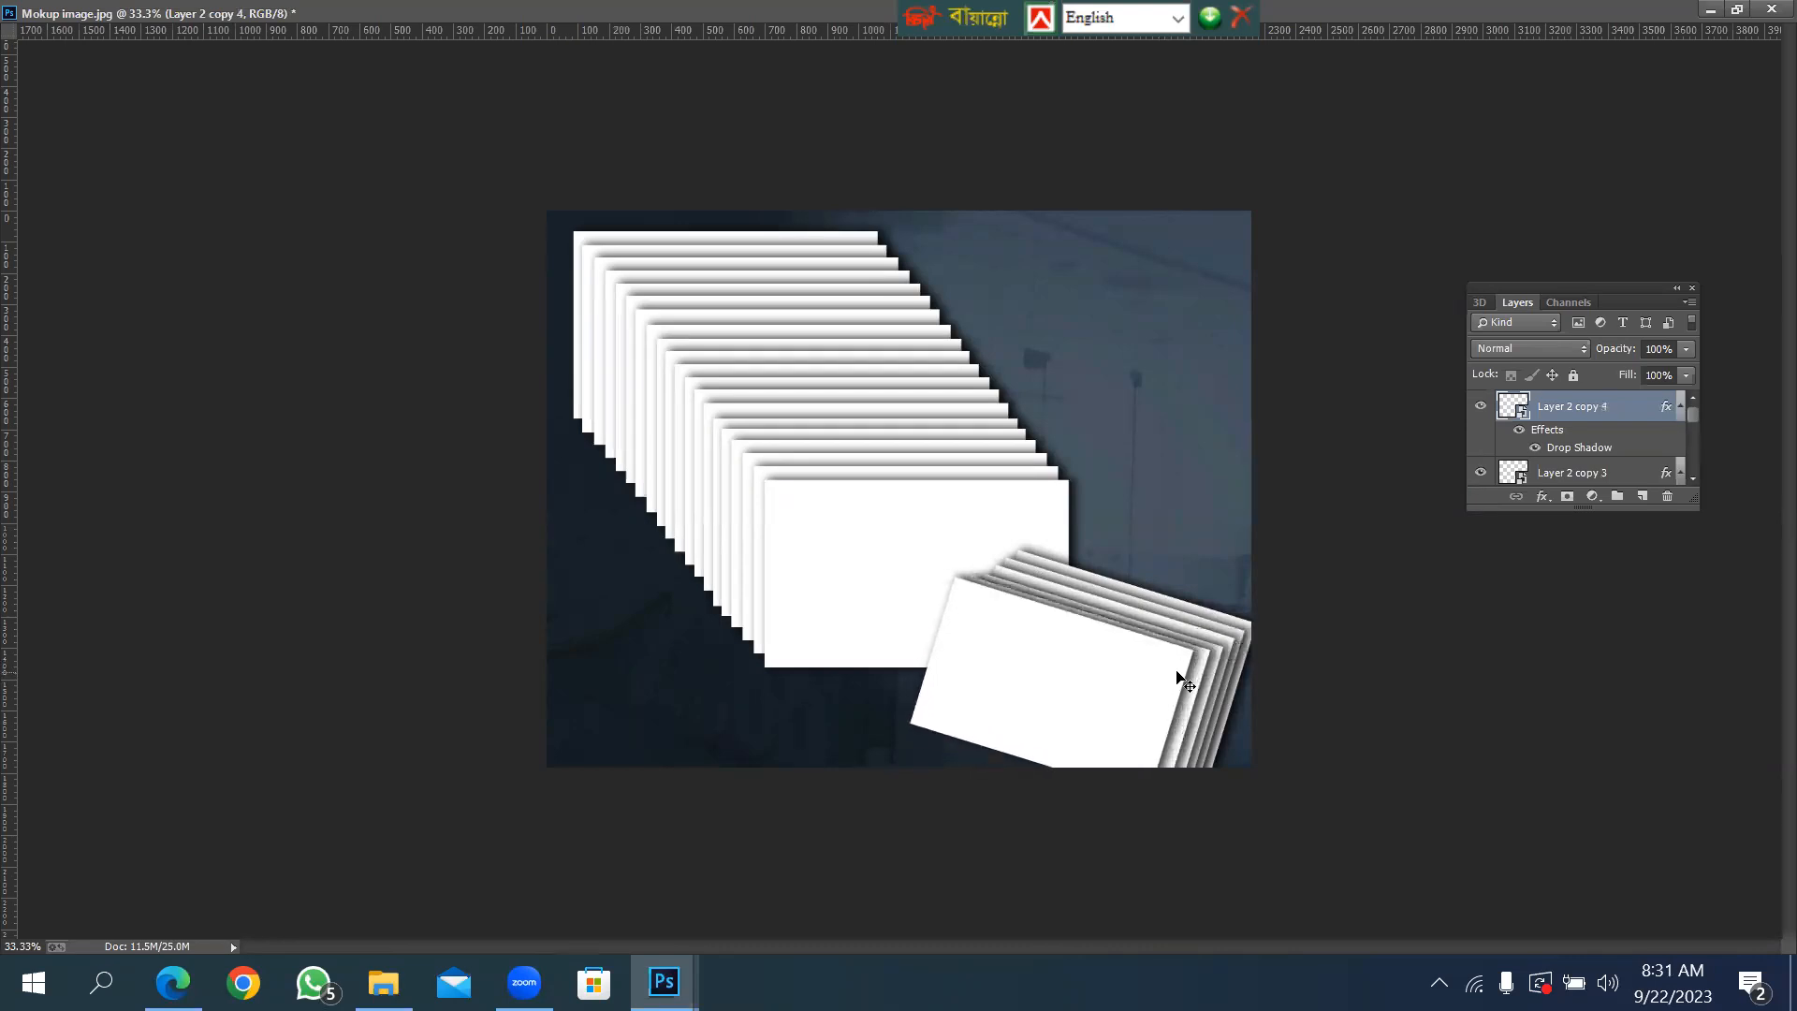
{"action": "key", "text": "Down"}
{"action": "key", "text": "Down"}
{"action": "key", "text": "Down"}
{"action": "key", "text": "Down"}
{"action": "key", "text": "Down"}
{"action": "key", "text": "Down"}
{"action": "key", "text": "Down"}
{"action": "key", "text": "Down"}
{"action": "key", "text": "Down"}
{"action": "key", "text": "Down"}
{"action": "key", "text": "Down"}
{"action": "key", "text": "Down"}
{"action": "key", "text": "Down"}
{"action": "key", "text": "Down"}
{"action": "key", "text": "Down"}
{"action": "key", "text": "Down"}
{"action": "key", "text": "Down"}
{"action": "key", "text": "Down"}
{"action": "key", "text": "Down"}
{"action": "key", "text": "Down"}
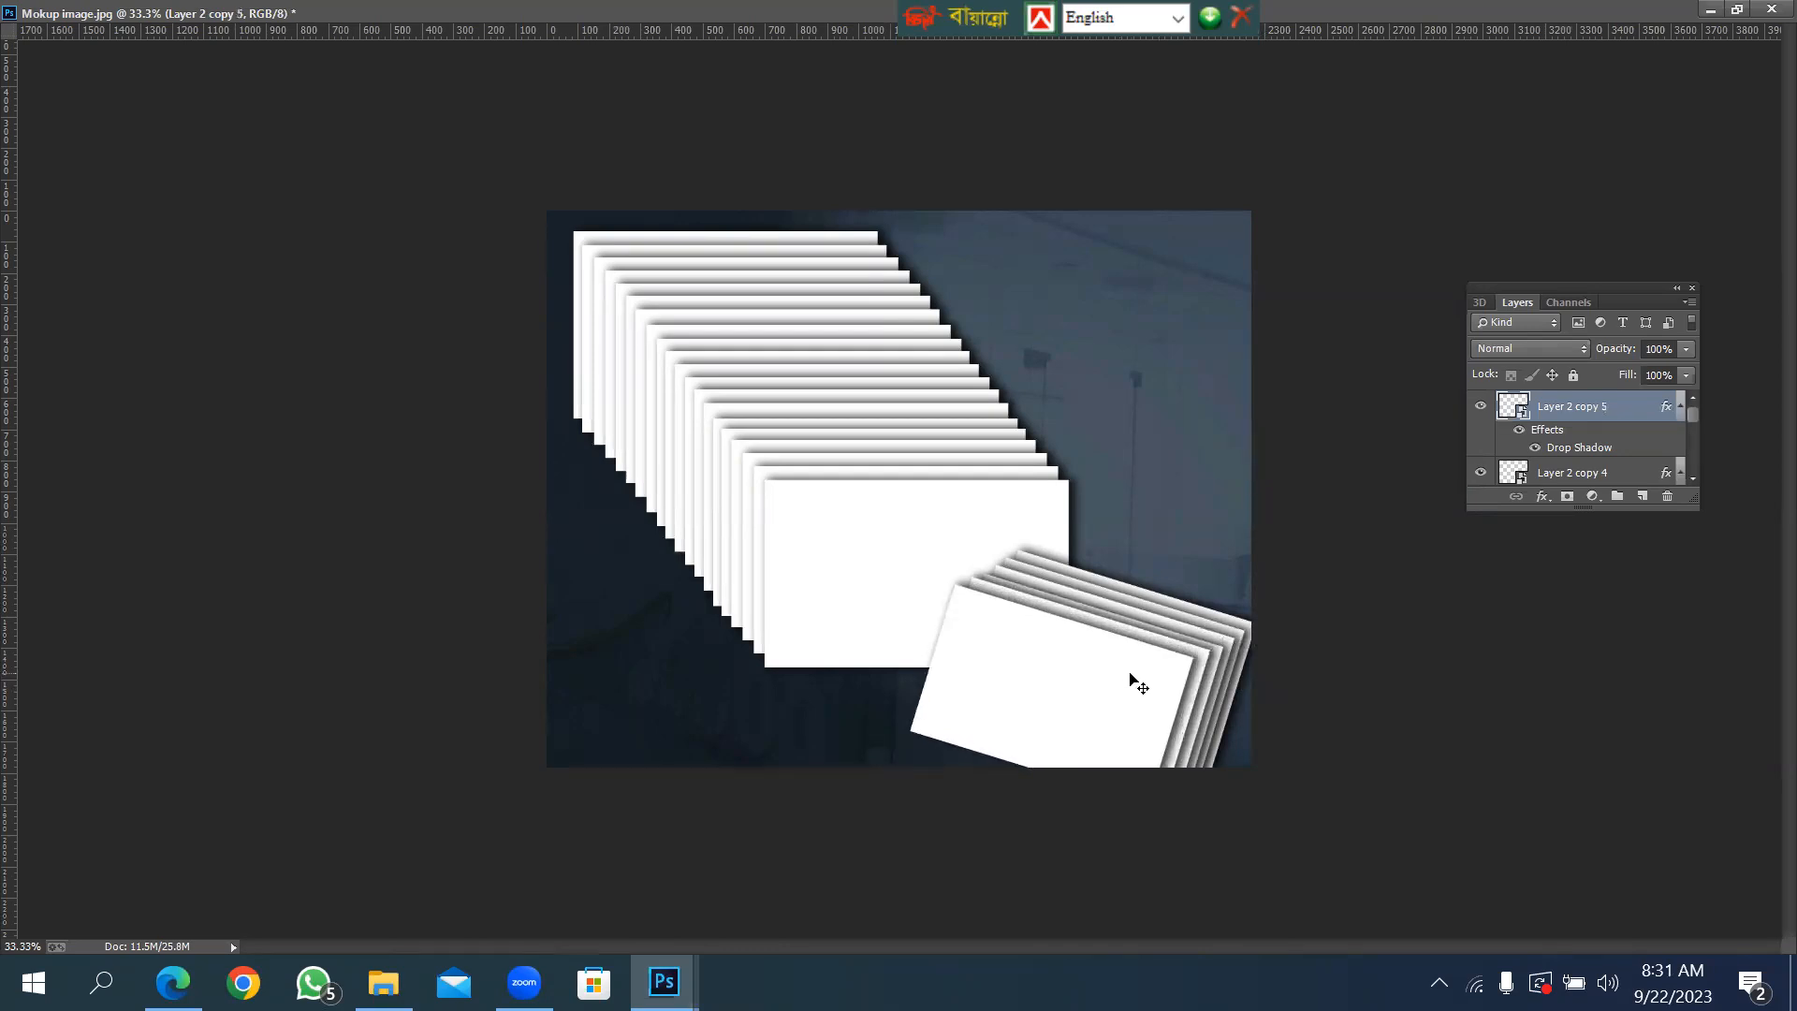
Restore the mockup window and open the red business card JPEG with the portrait from the Downloads folder alongside it.
{"action": "left_click", "coordinate": [1737, 10]}
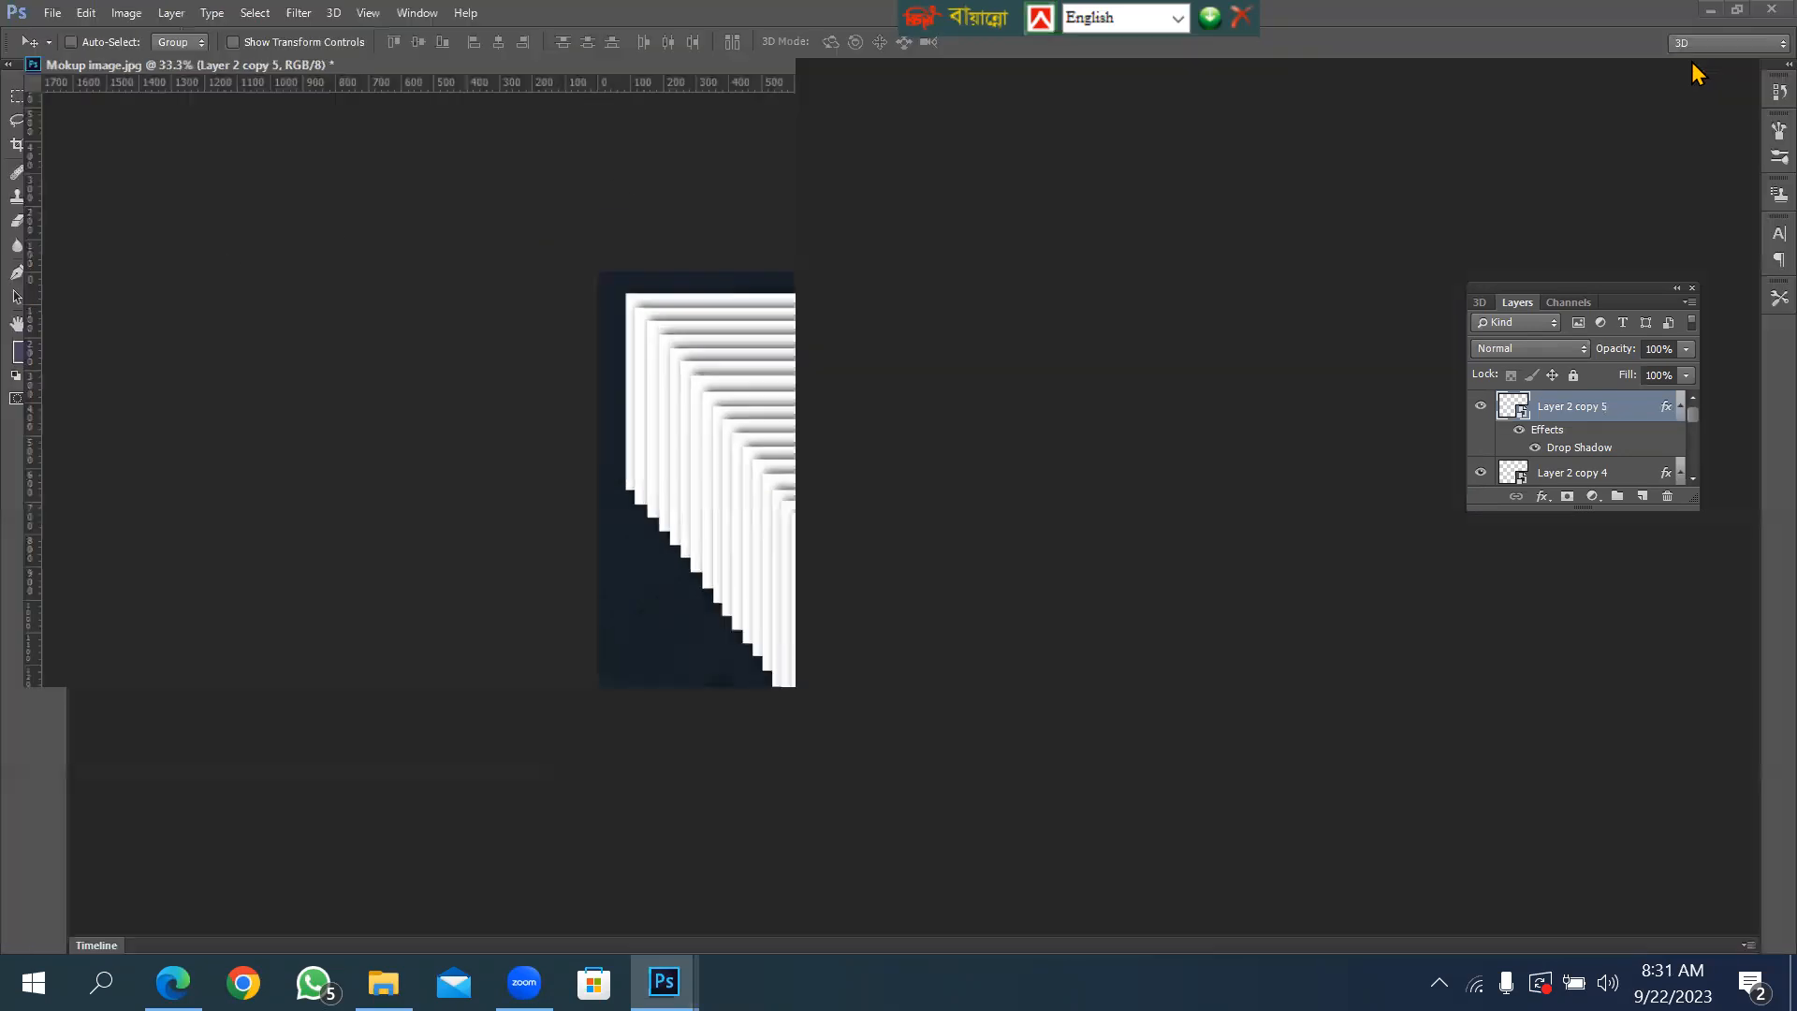
{"action": "left_click_drag", "start_coordinate": [445, 90], "coordinate": [774, 161]}
{"action": "key", "text": "ctrl+o"}
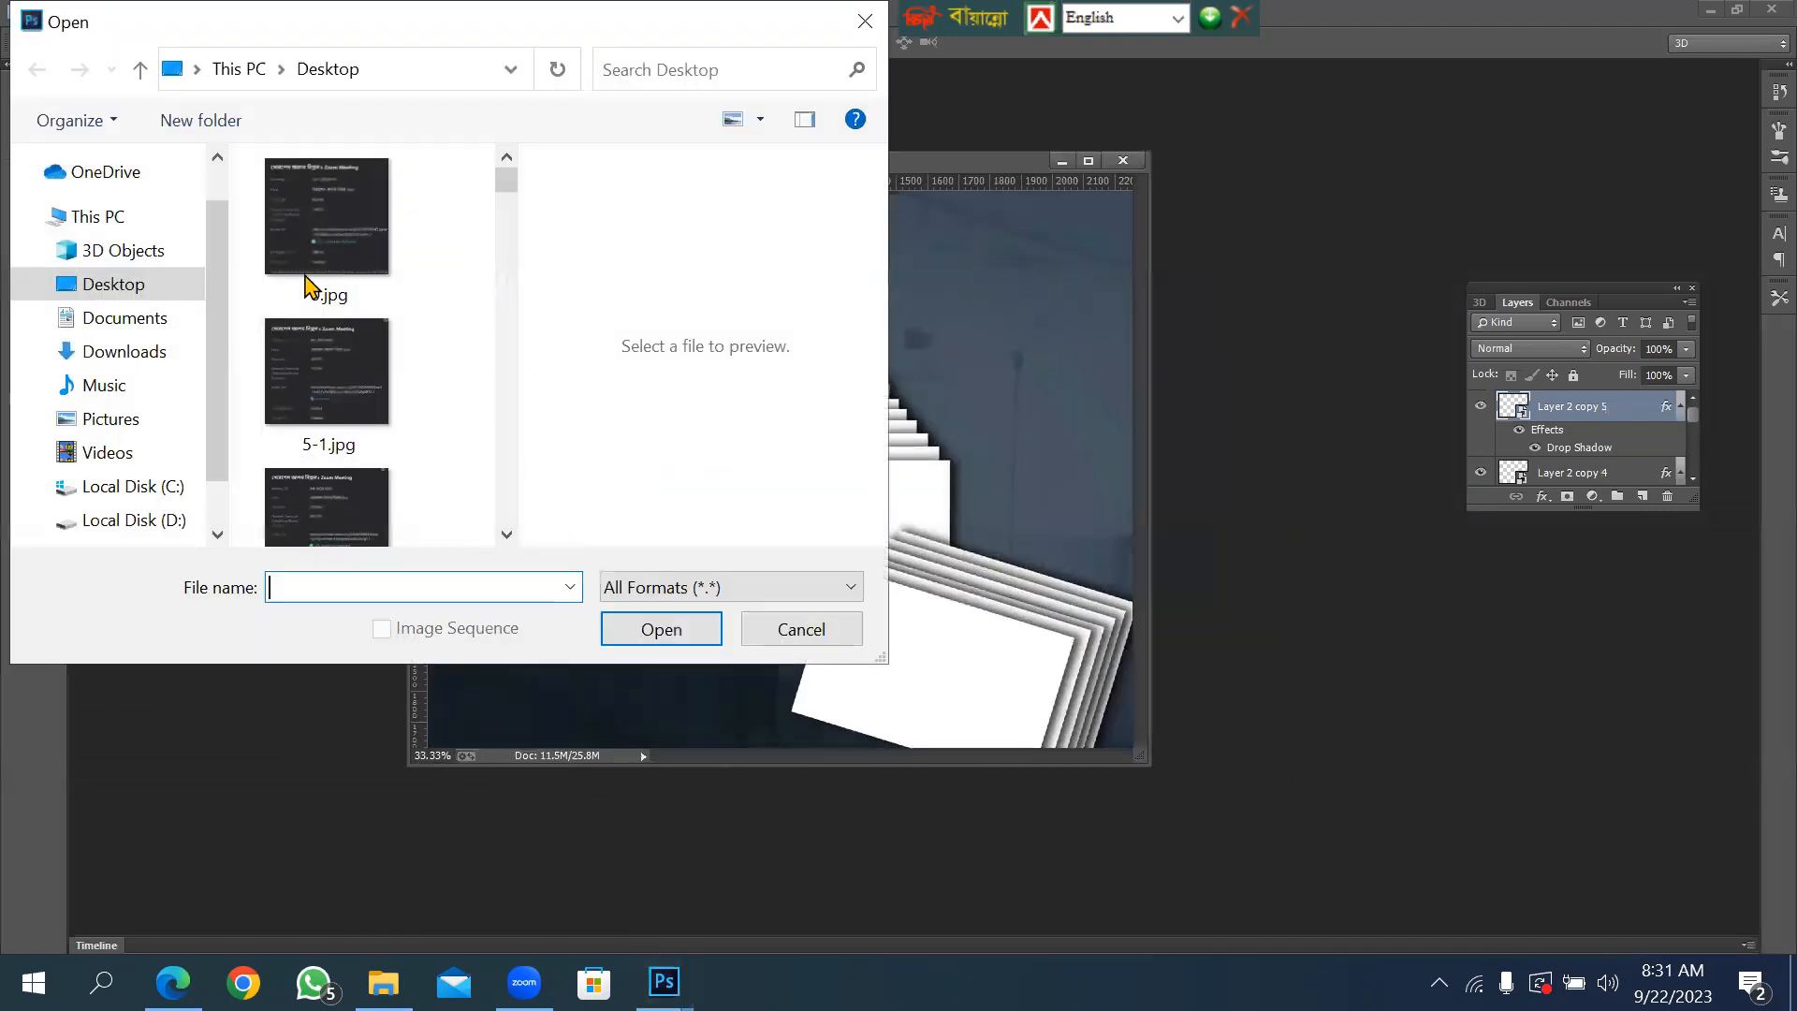
{"action": "left_click", "coordinate": [125, 351]}
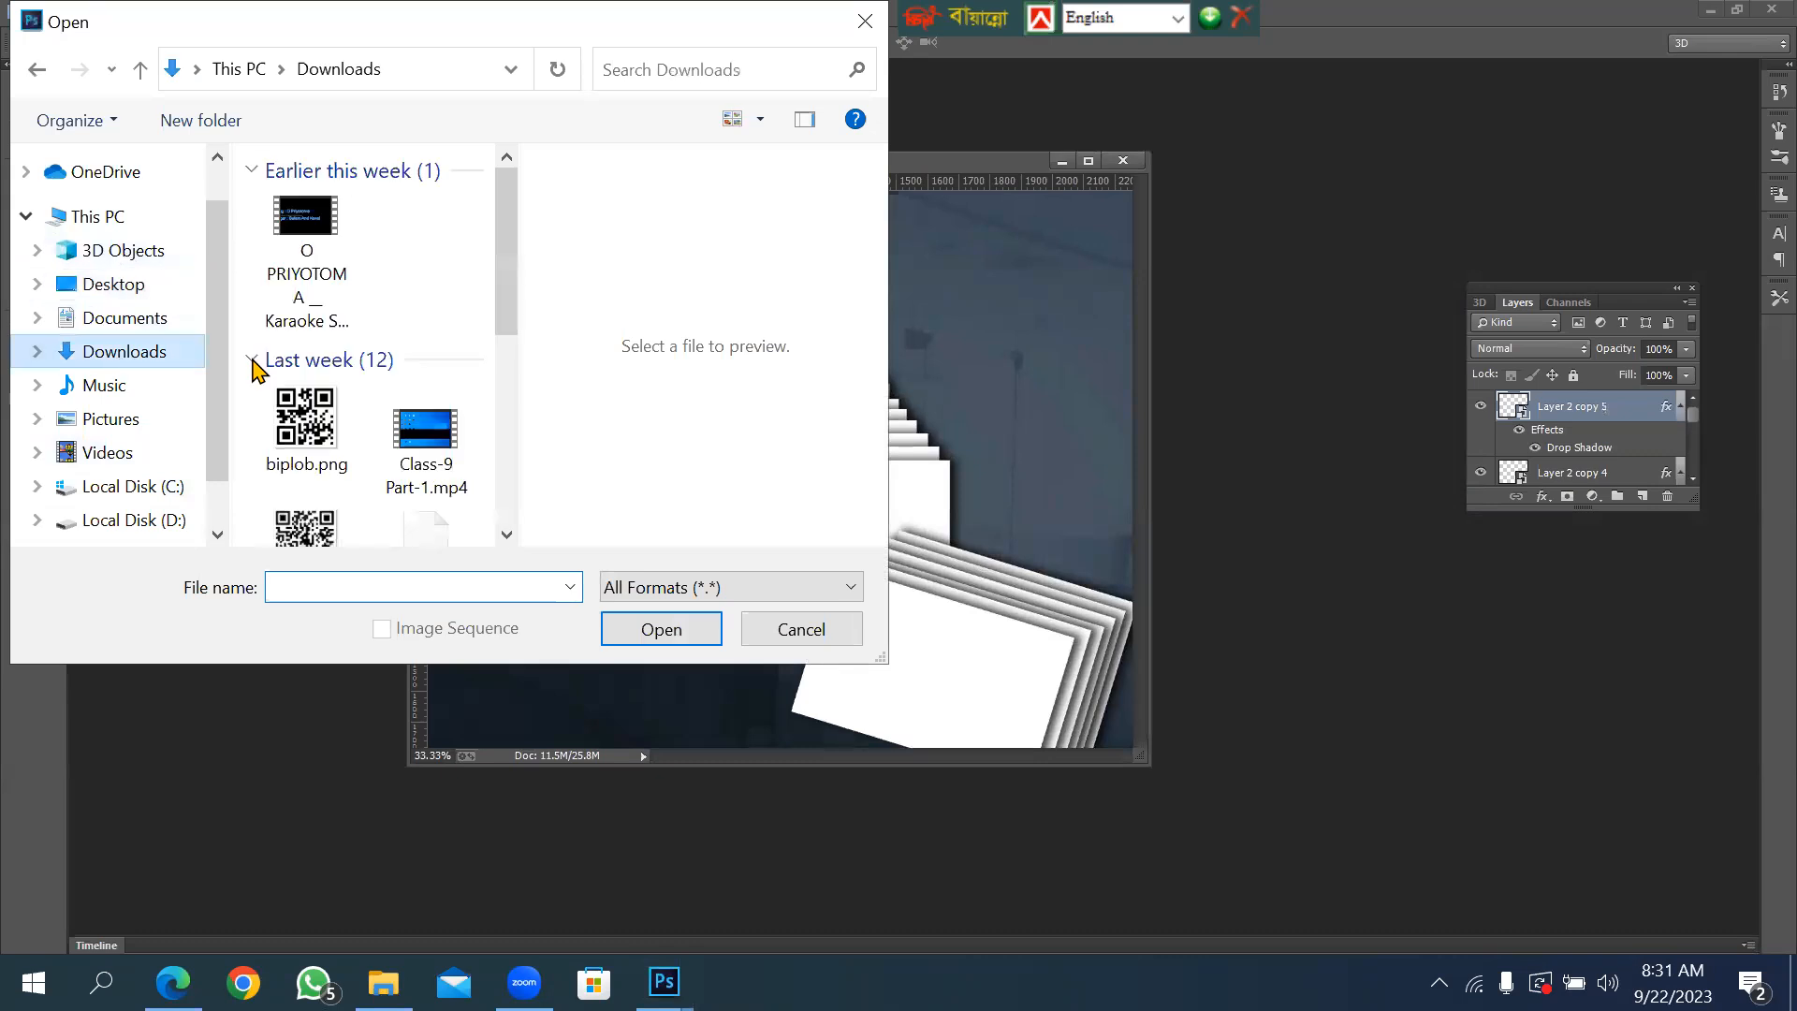
{"action": "left_click_drag", "start_coordinate": [502, 253], "coordinate": [509, 454]}
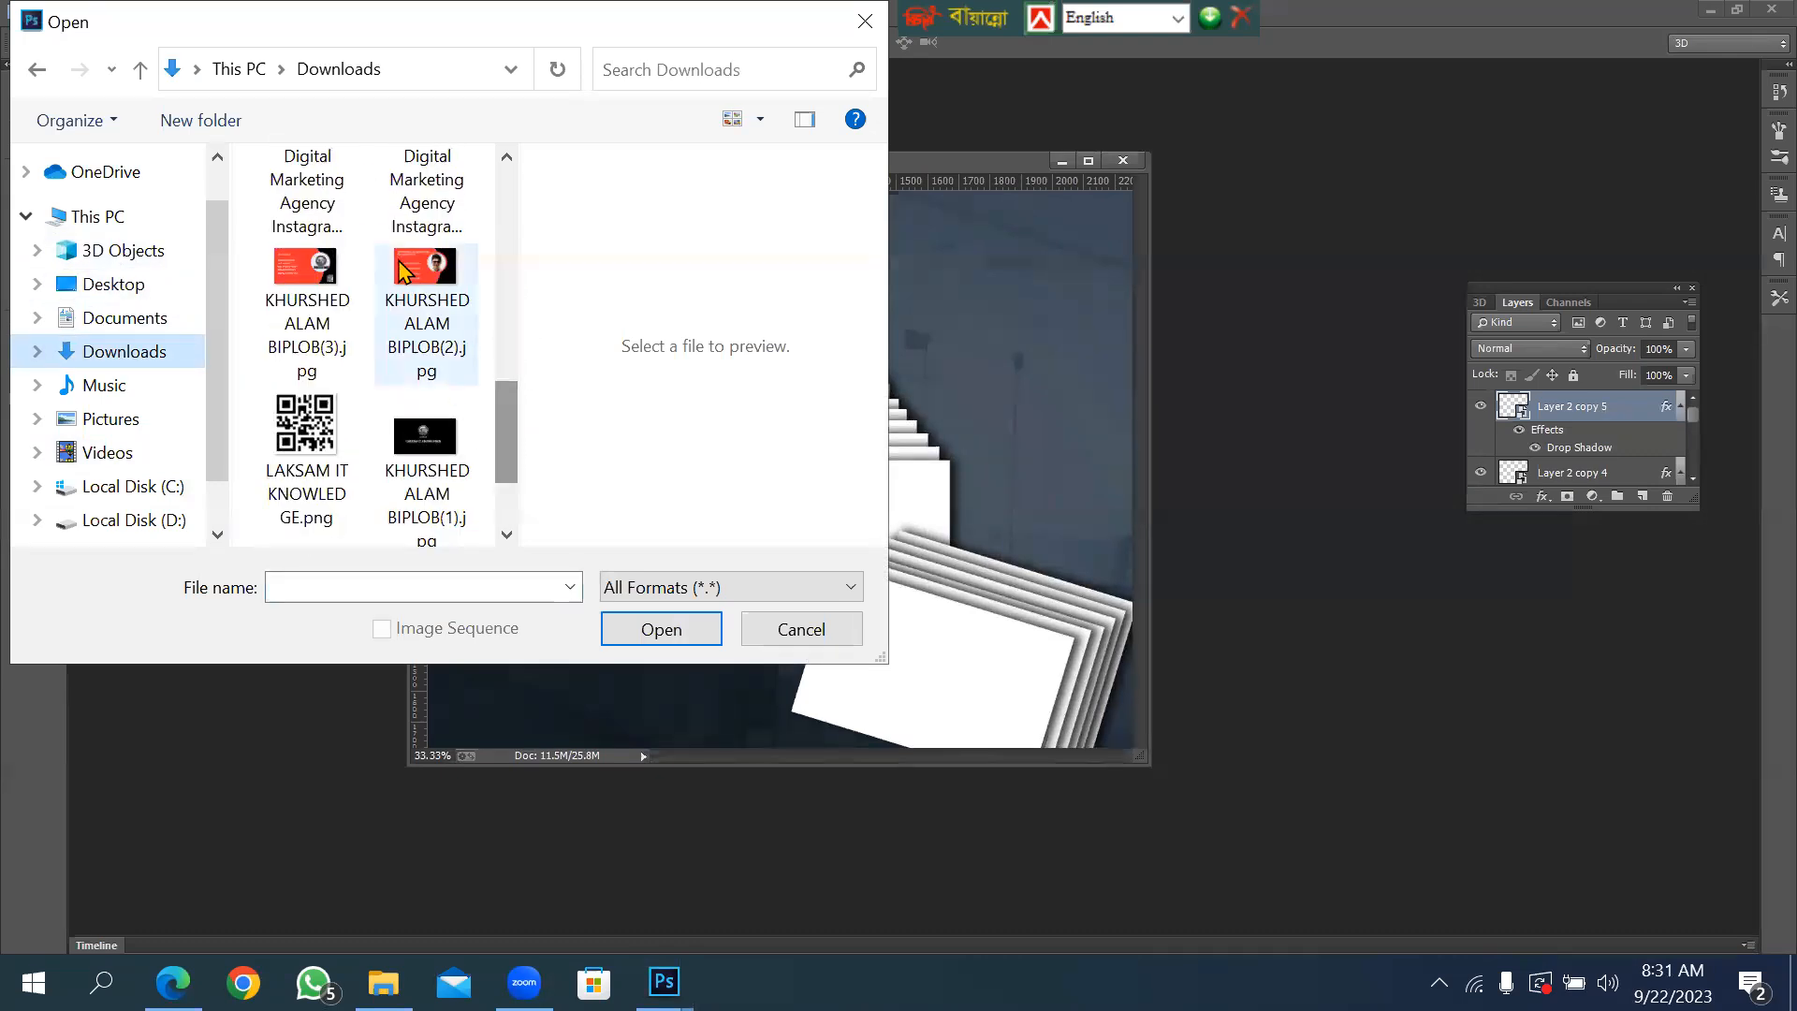
{"action": "double_click", "coordinate": [425, 281]}
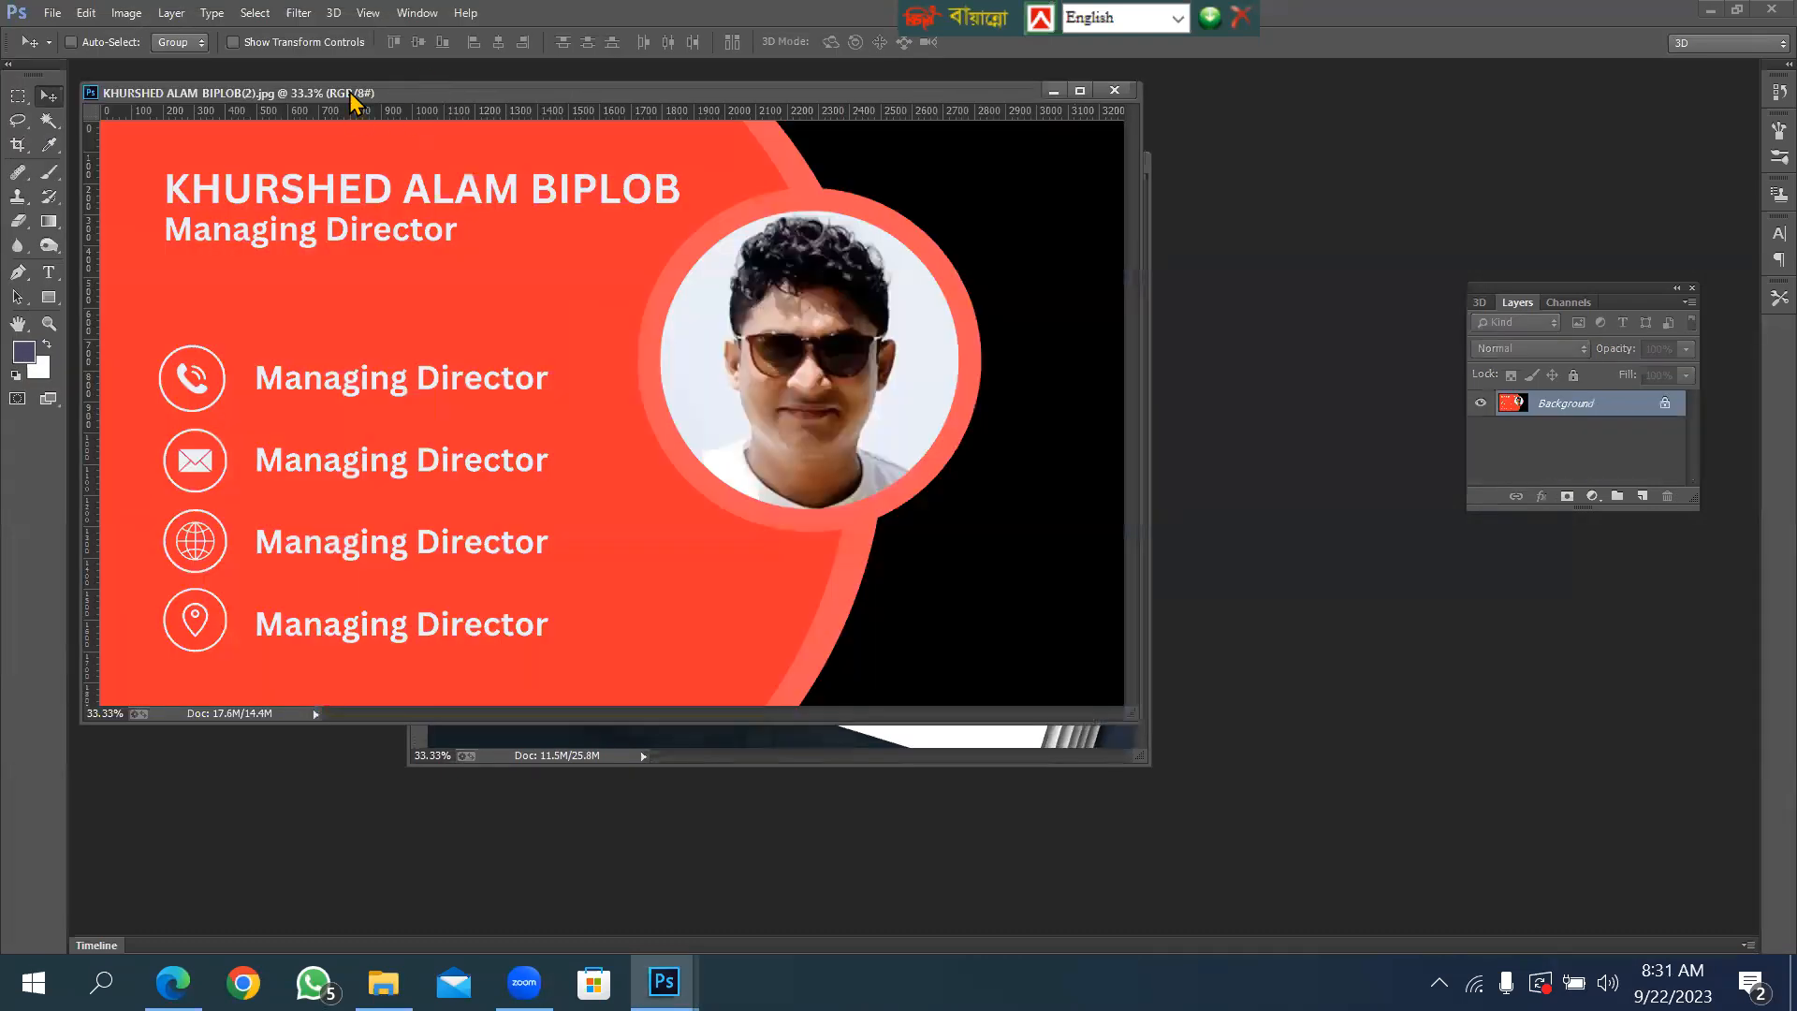
{"action": "left_click_drag", "start_coordinate": [391, 92], "coordinate": [523, 557]}
Open the smart object contents of the front card Layer 1 copy 19 and copy the red card design into them.
{"action": "left_click", "coordinate": [779, 359]}
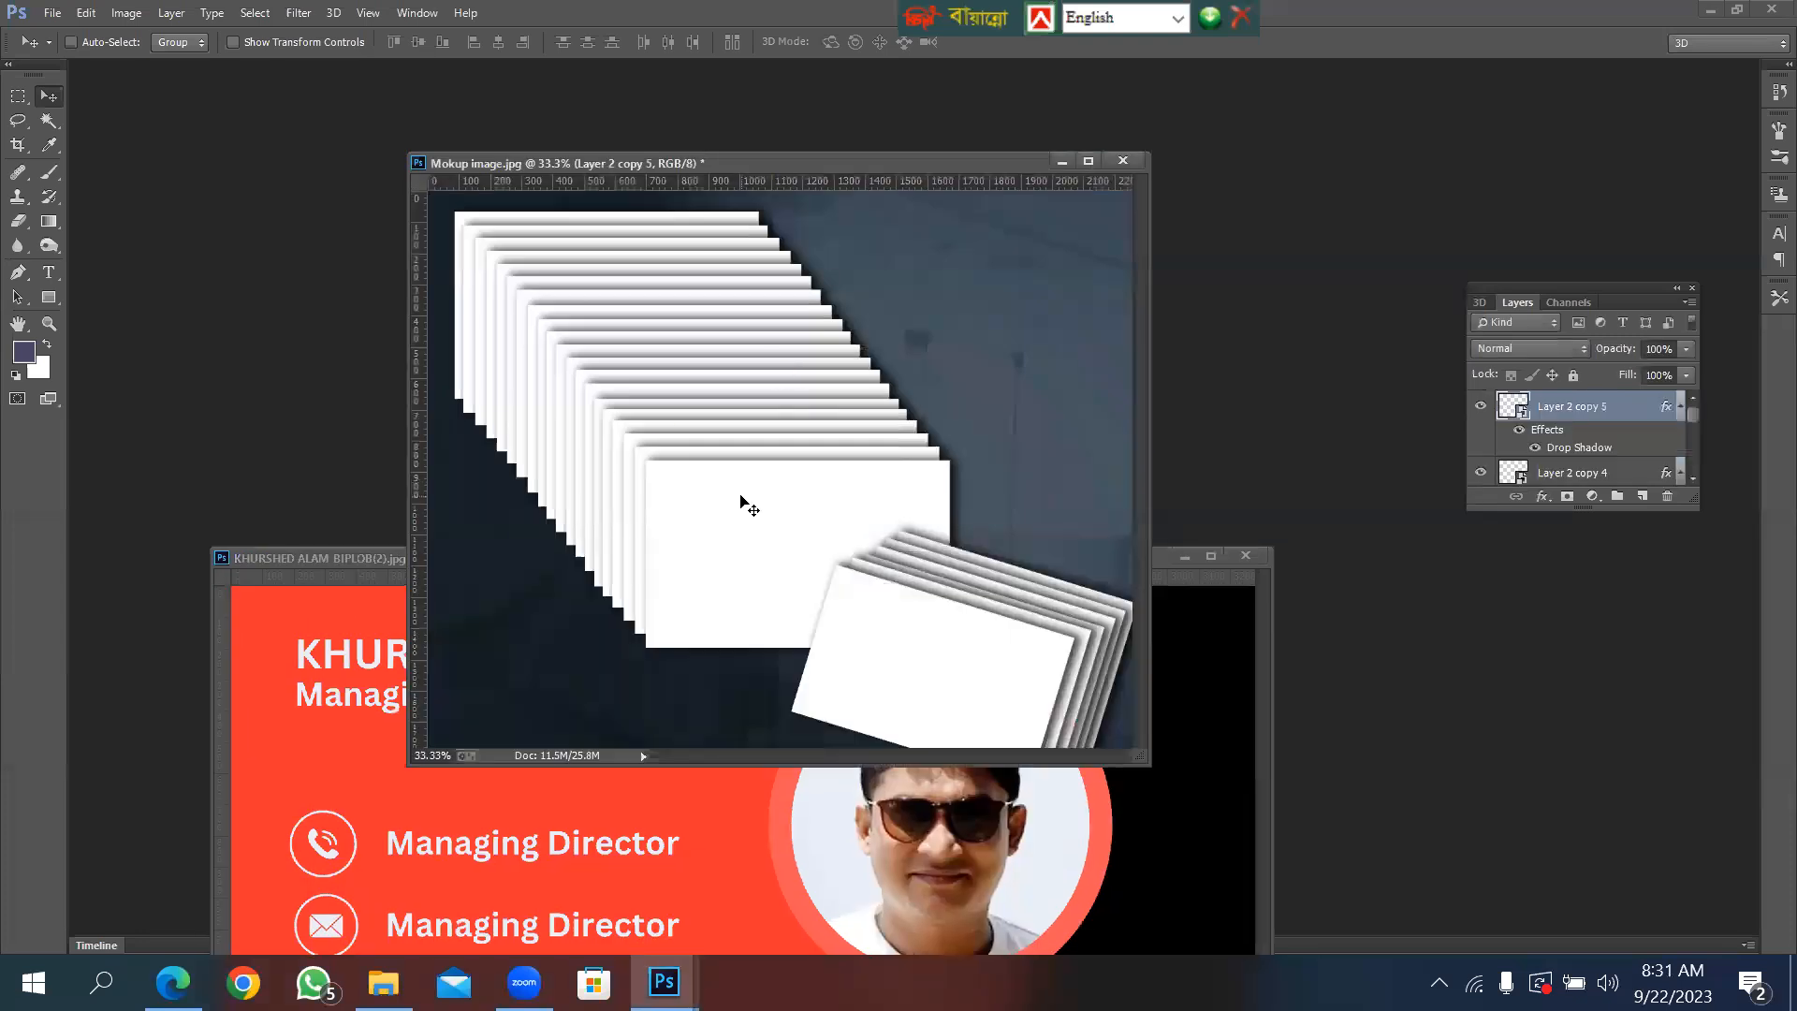
{"action": "right_click", "coordinate": [733, 519]}
{"action": "left_click", "coordinate": [753, 522]}
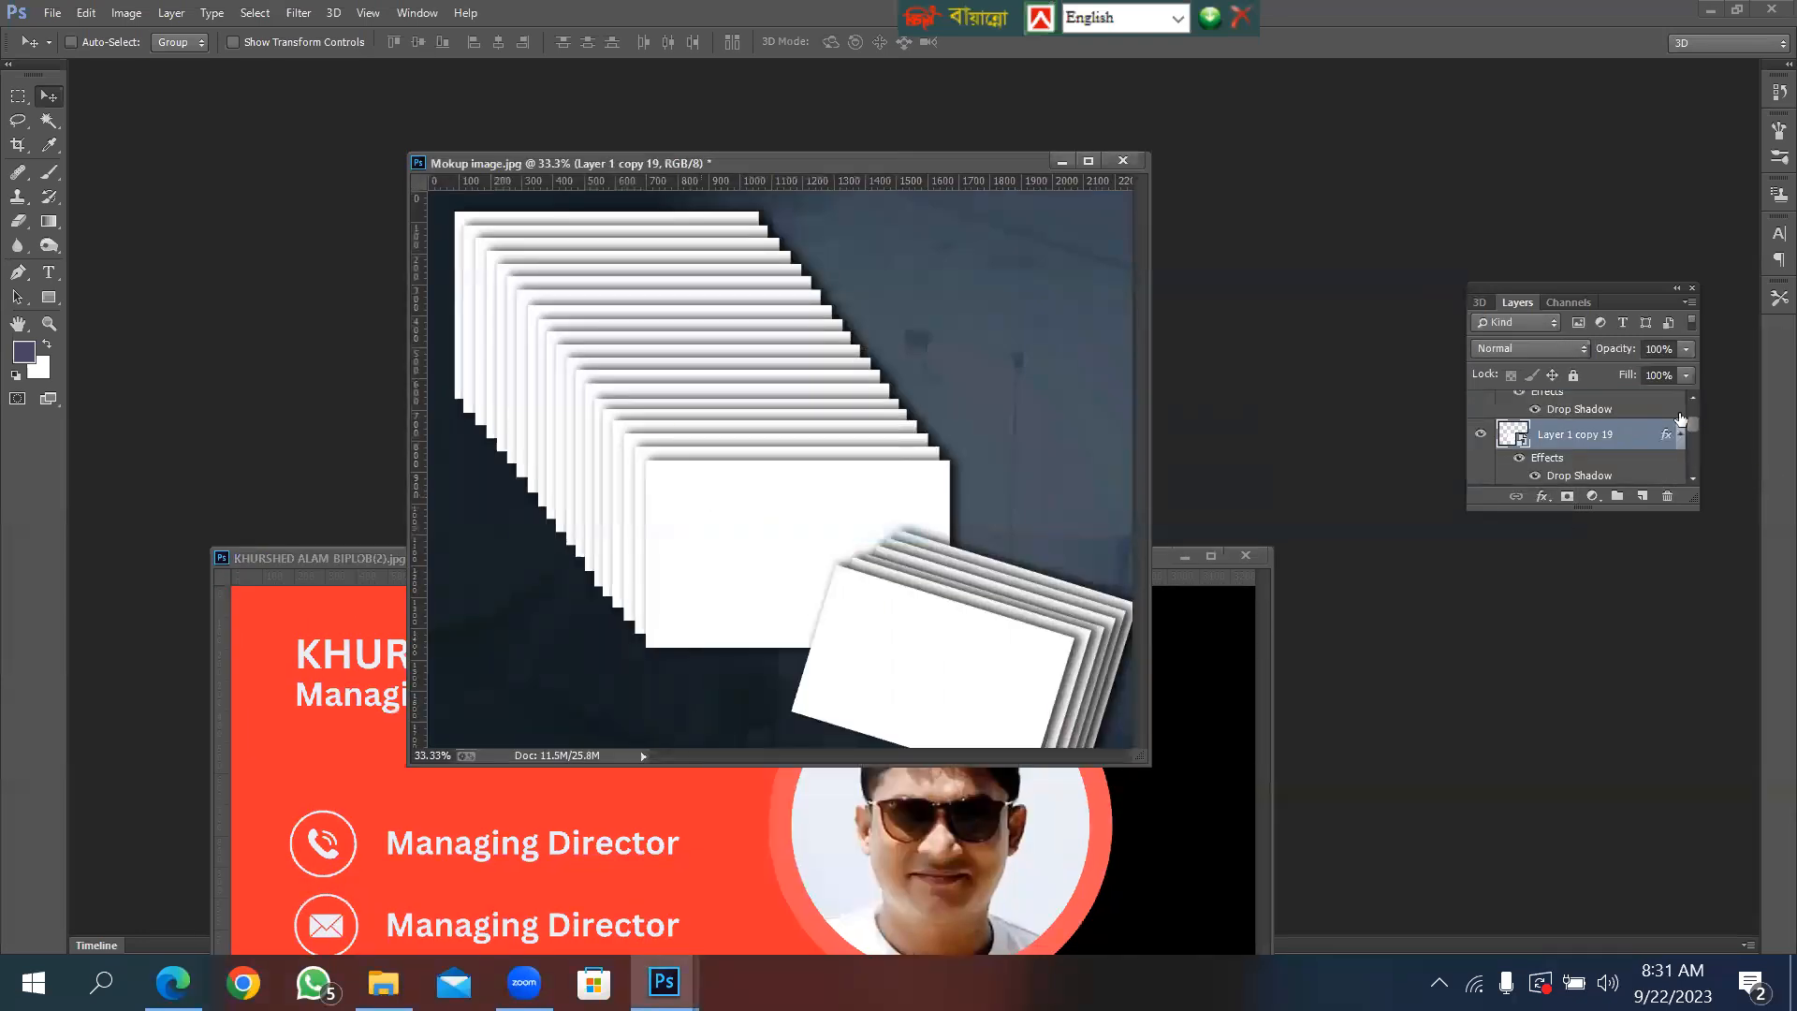
{"action": "double_click", "coordinate": [1522, 442]}
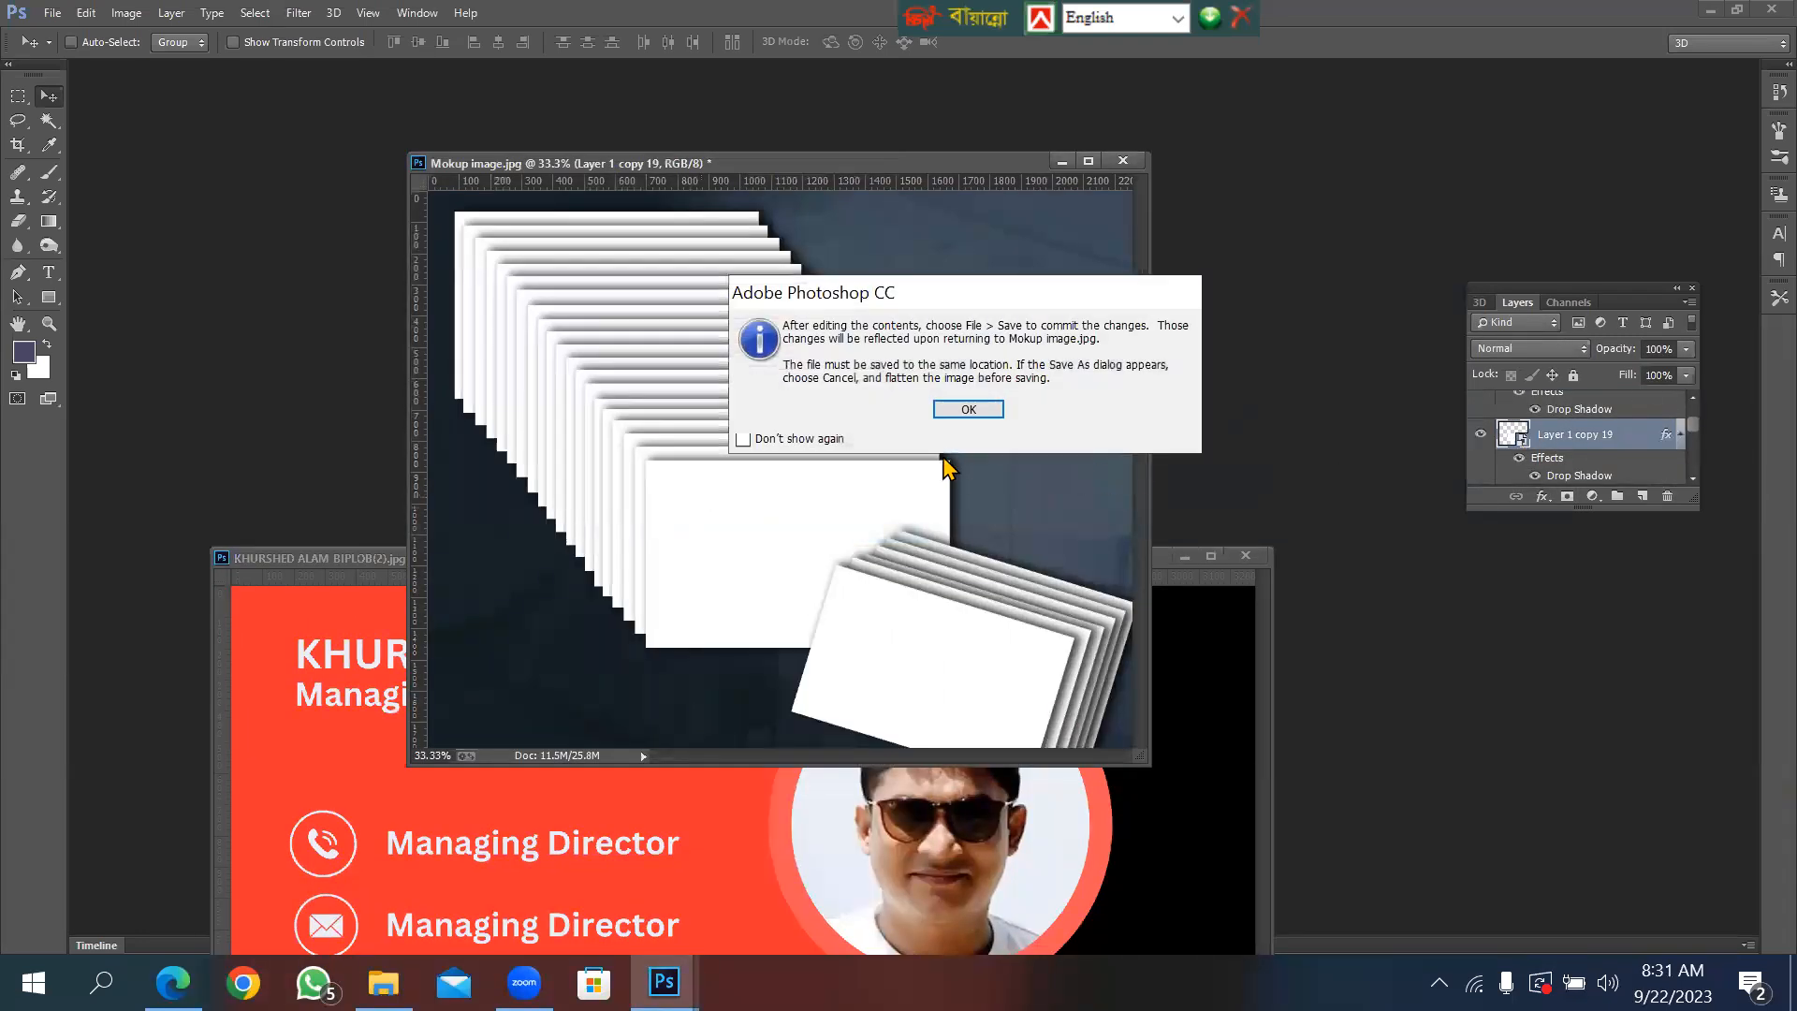
{"action": "left_click", "coordinate": [978, 410]}
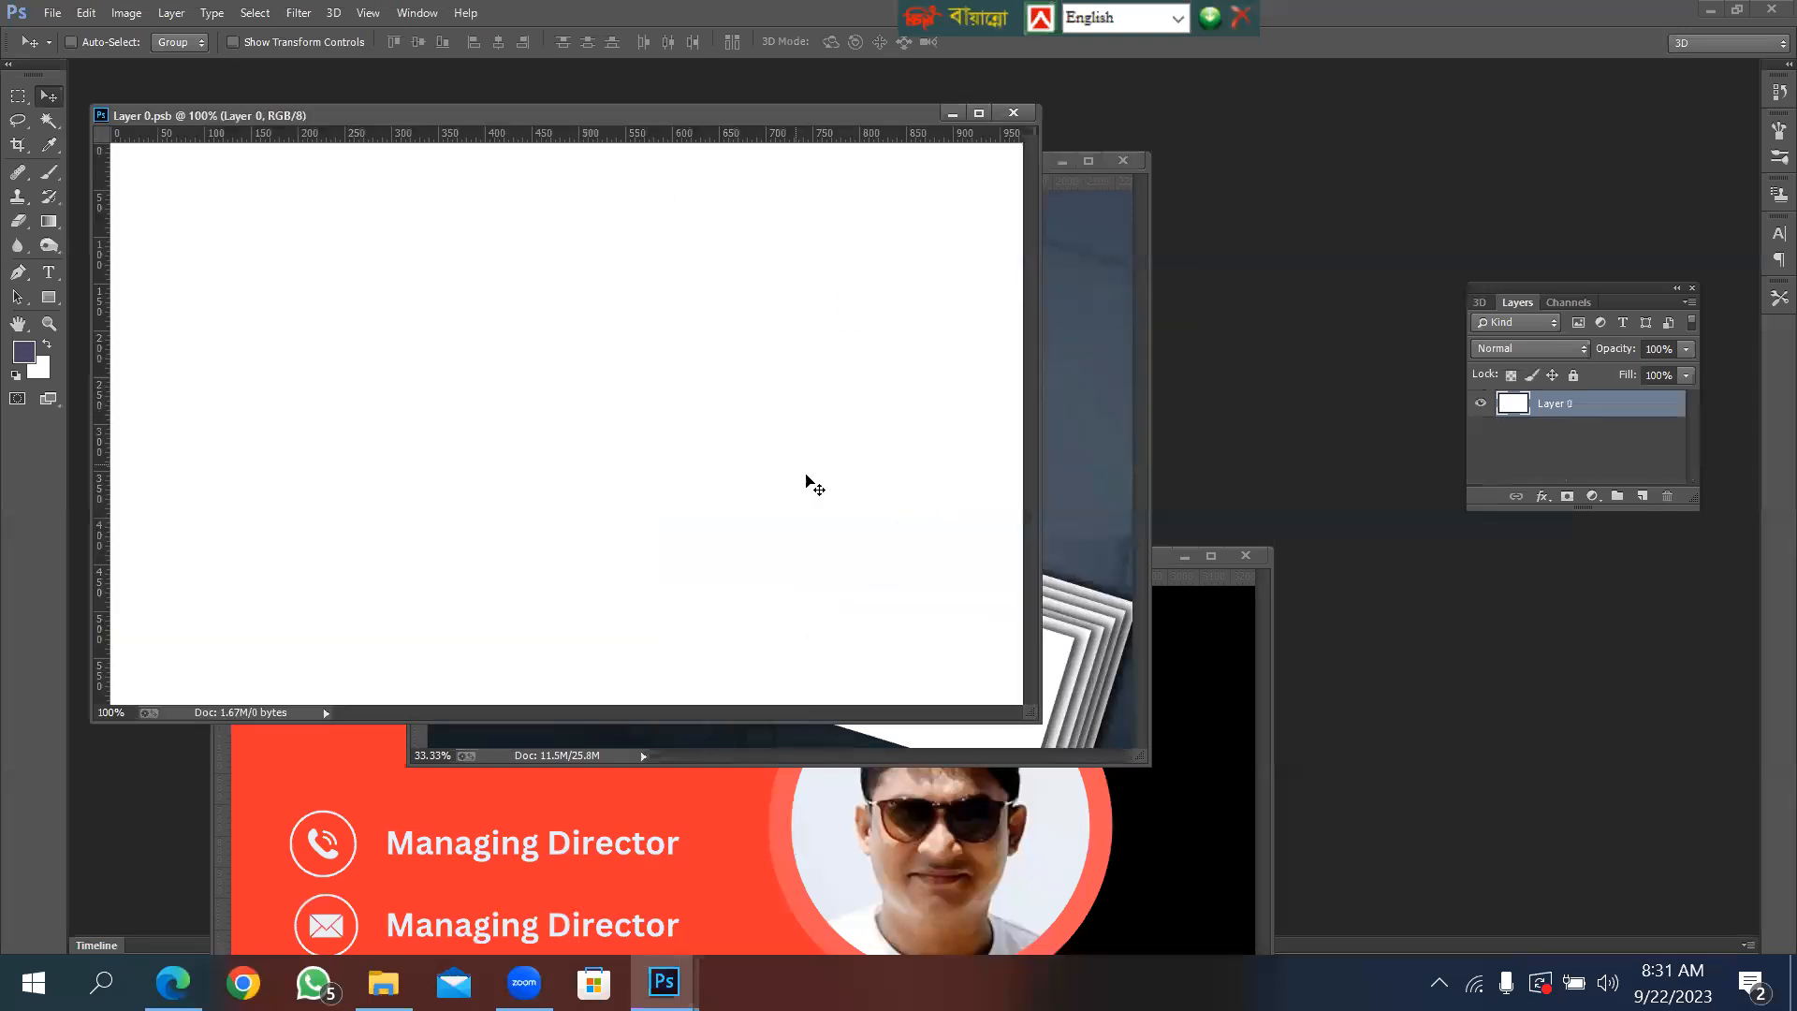
{"action": "left_click_drag", "start_coordinate": [565, 884], "coordinate": [489, 177]}
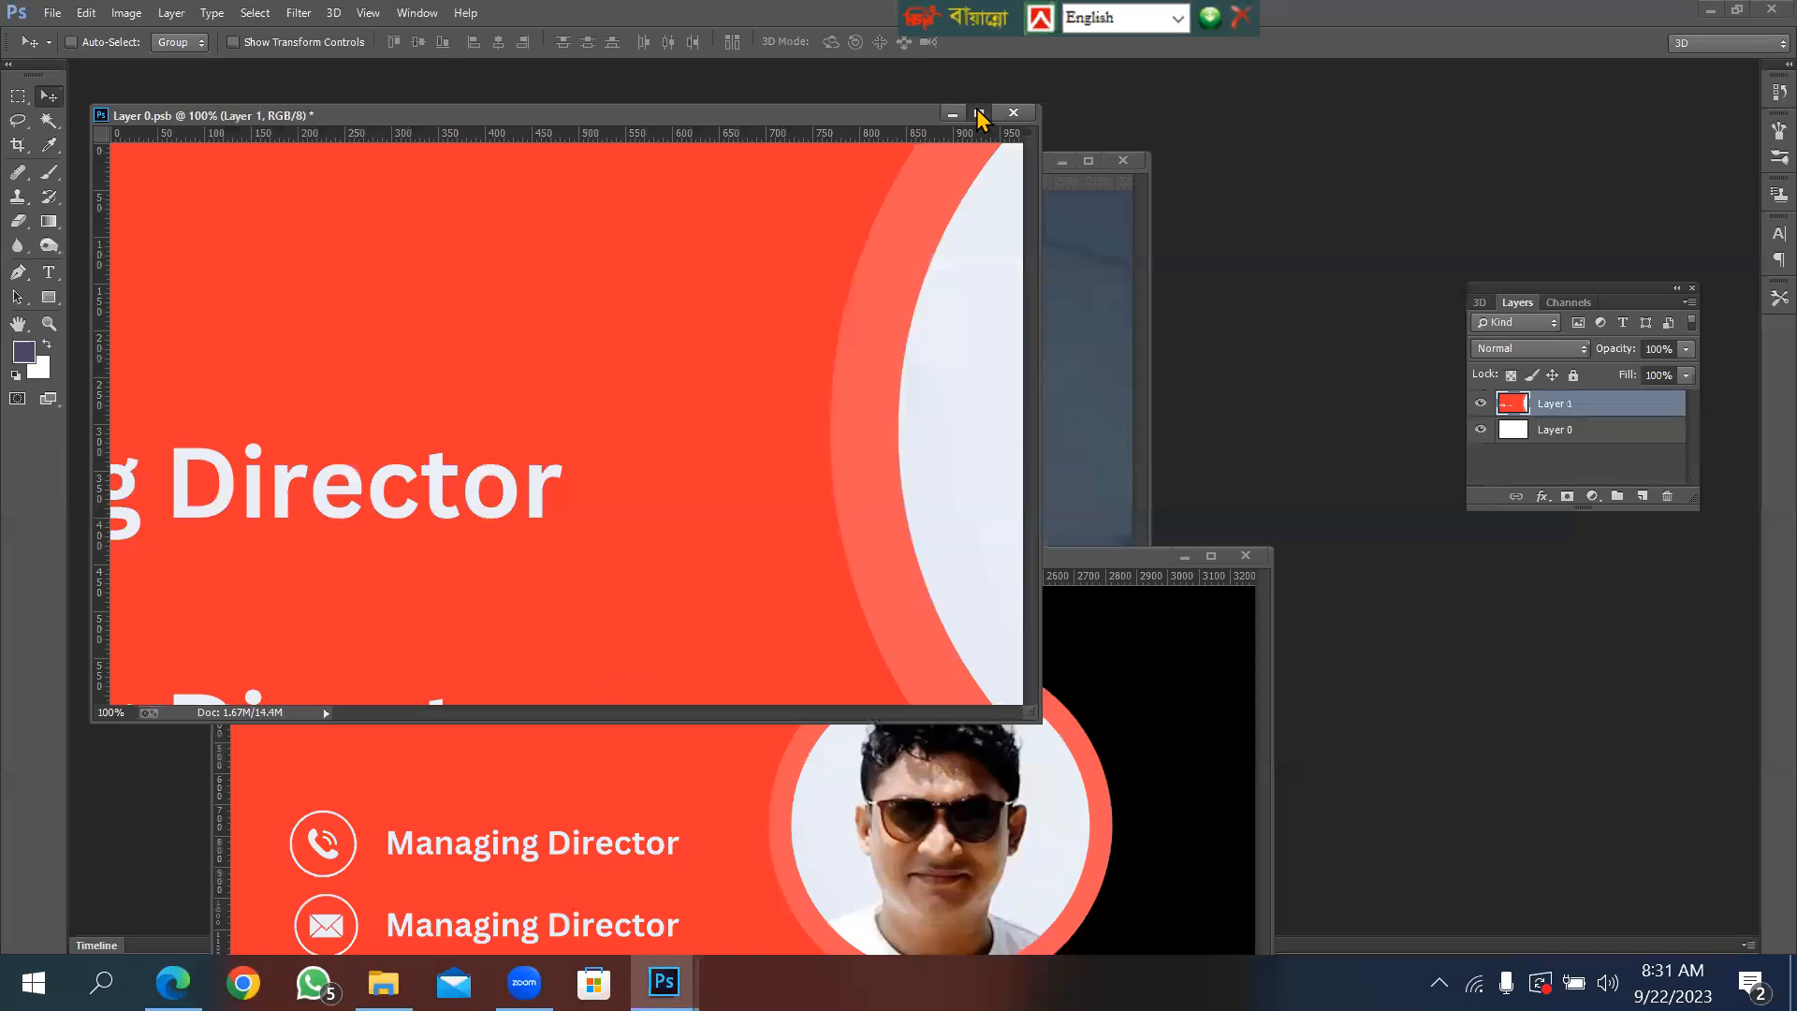
Scale the red portrait card design down to fill the smart object canvas exactly, and apply the transform.
{"action": "left_click", "coordinate": [978, 112]}
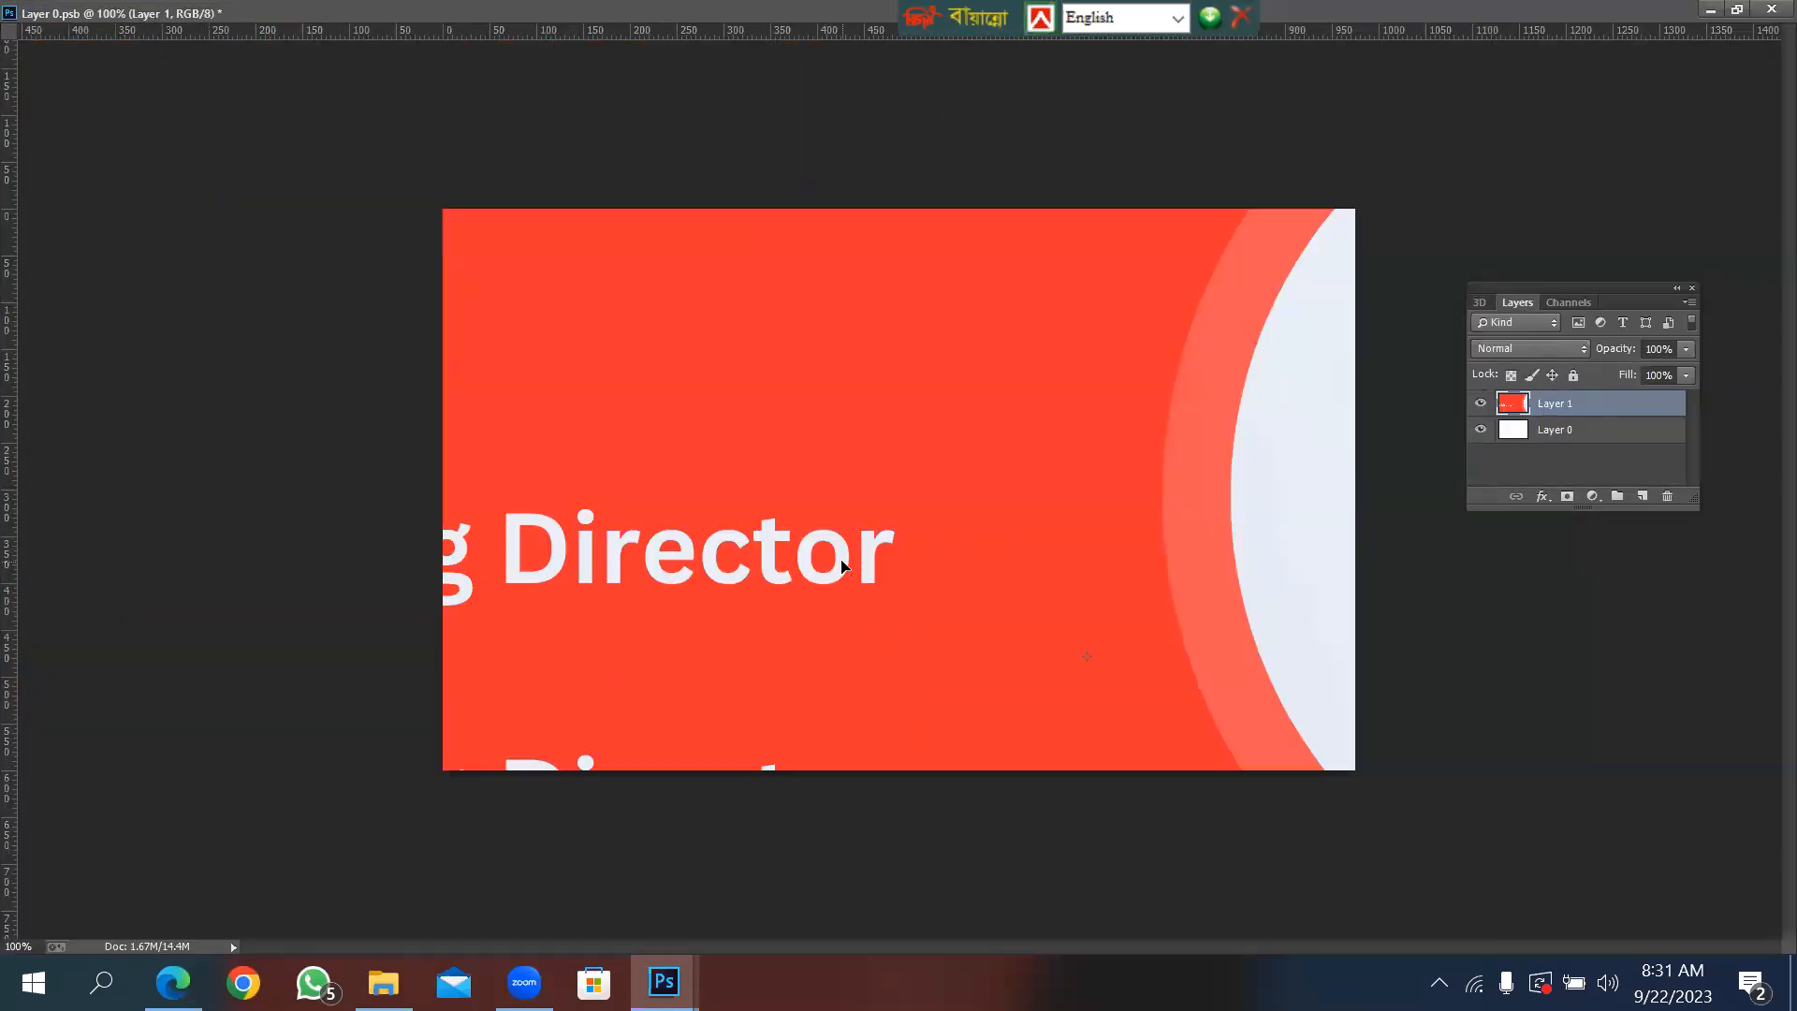
{"action": "key", "text": "ctrl+t"}
{"action": "key", "text": "ctrl+minus"}
{"action": "key", "text": "ctrl+minus"}
{"action": "key", "text": "ctrl+minus"}
{"action": "key", "text": "ctrl+minus"}
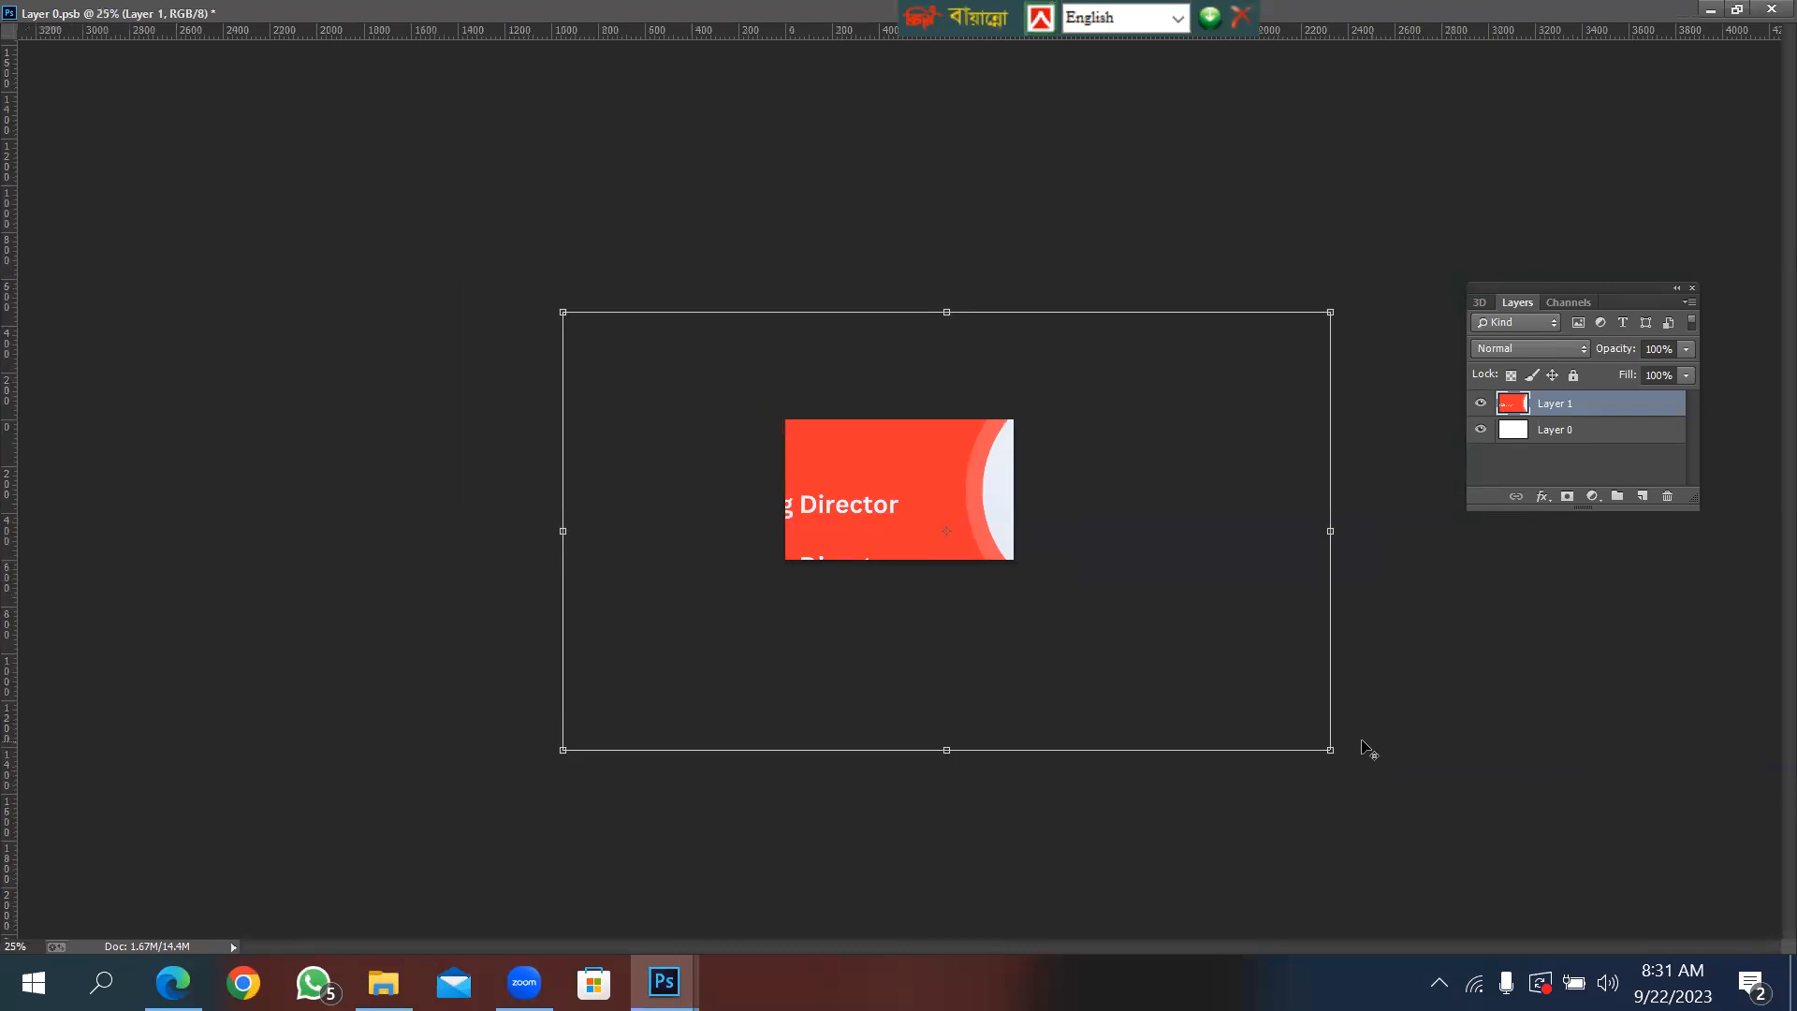
{"action": "left_click_drag", "start_coordinate": [1330, 747], "coordinate": [1067, 602]}
{"action": "left_click_drag", "start_coordinate": [860, 514], "coordinate": [818, 467]}
{"action": "mouse_move", "coordinate": [1030, 492]}
{"action": "left_mouse_down"}
{"action": "mouse_move", "coordinate": [990, 490]}
{"action": "mouse_move", "coordinate": [1013, 490]}
{"action": "left_mouse_up"}
{"action": "left_click_drag", "start_coordinate": [902, 555], "coordinate": [901, 558]}
{"action": "key", "text": "Return"}
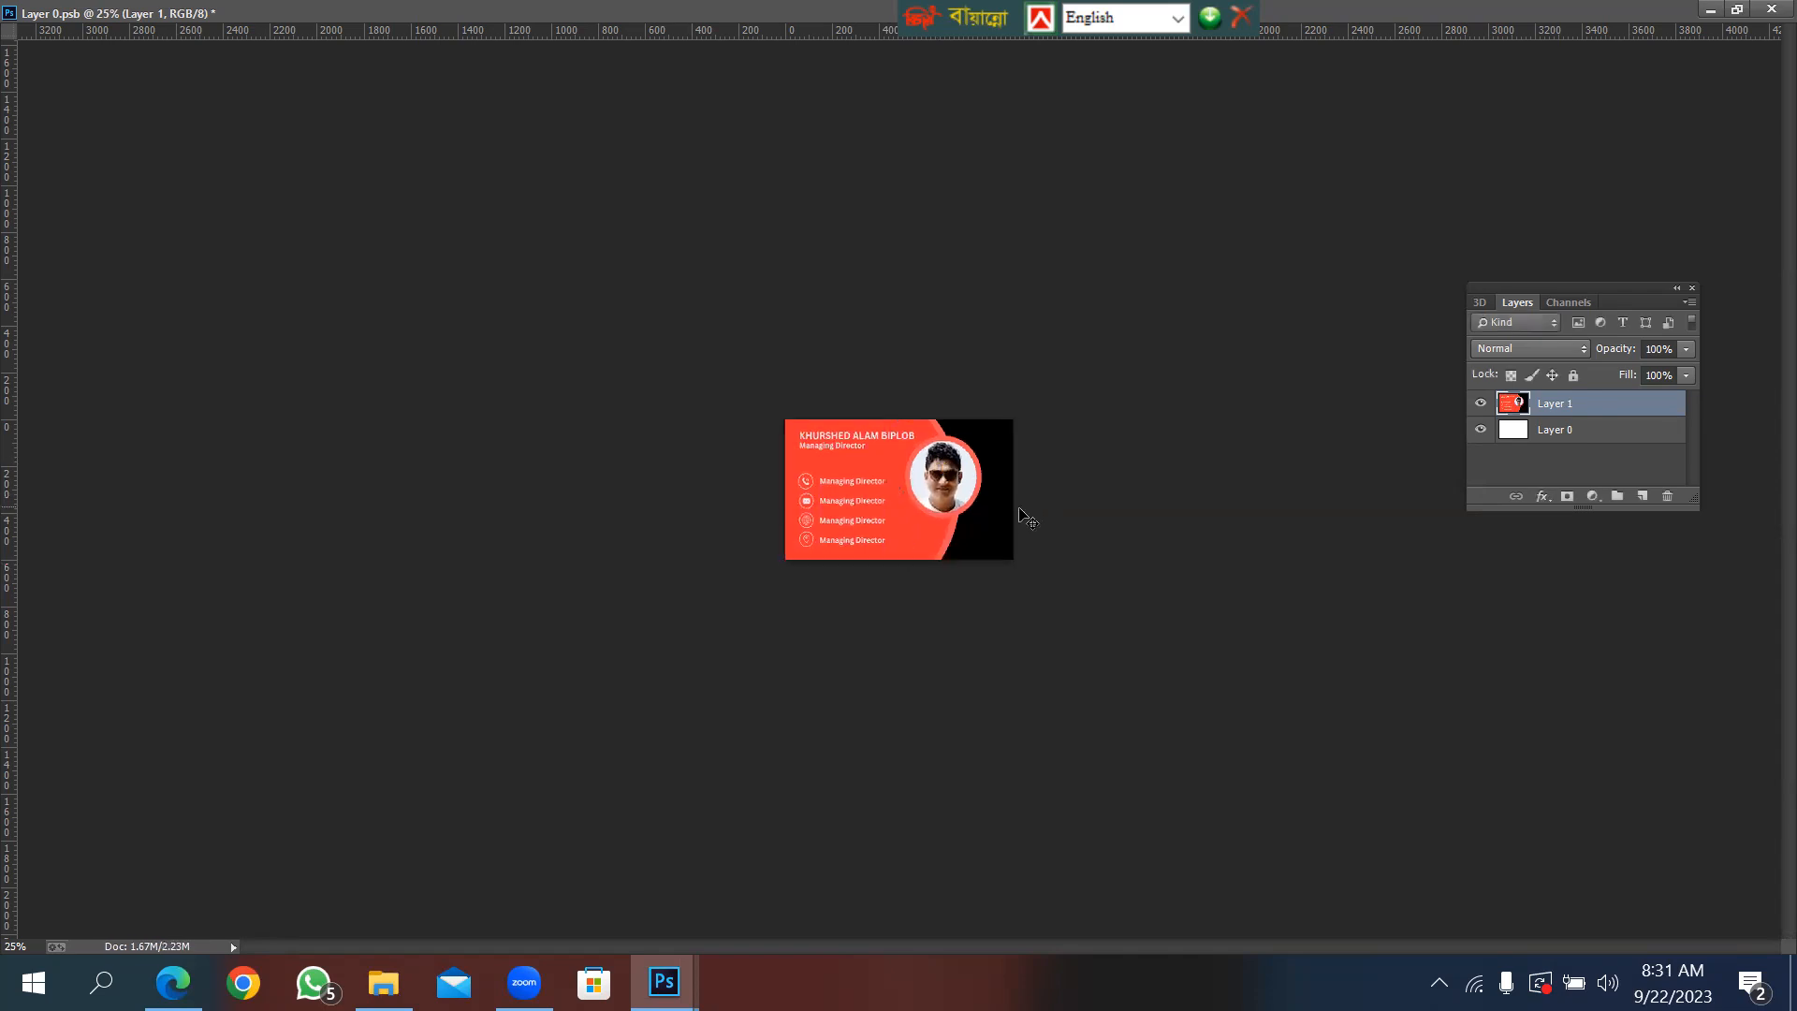
{"action": "left_click", "coordinate": [984, 457]}
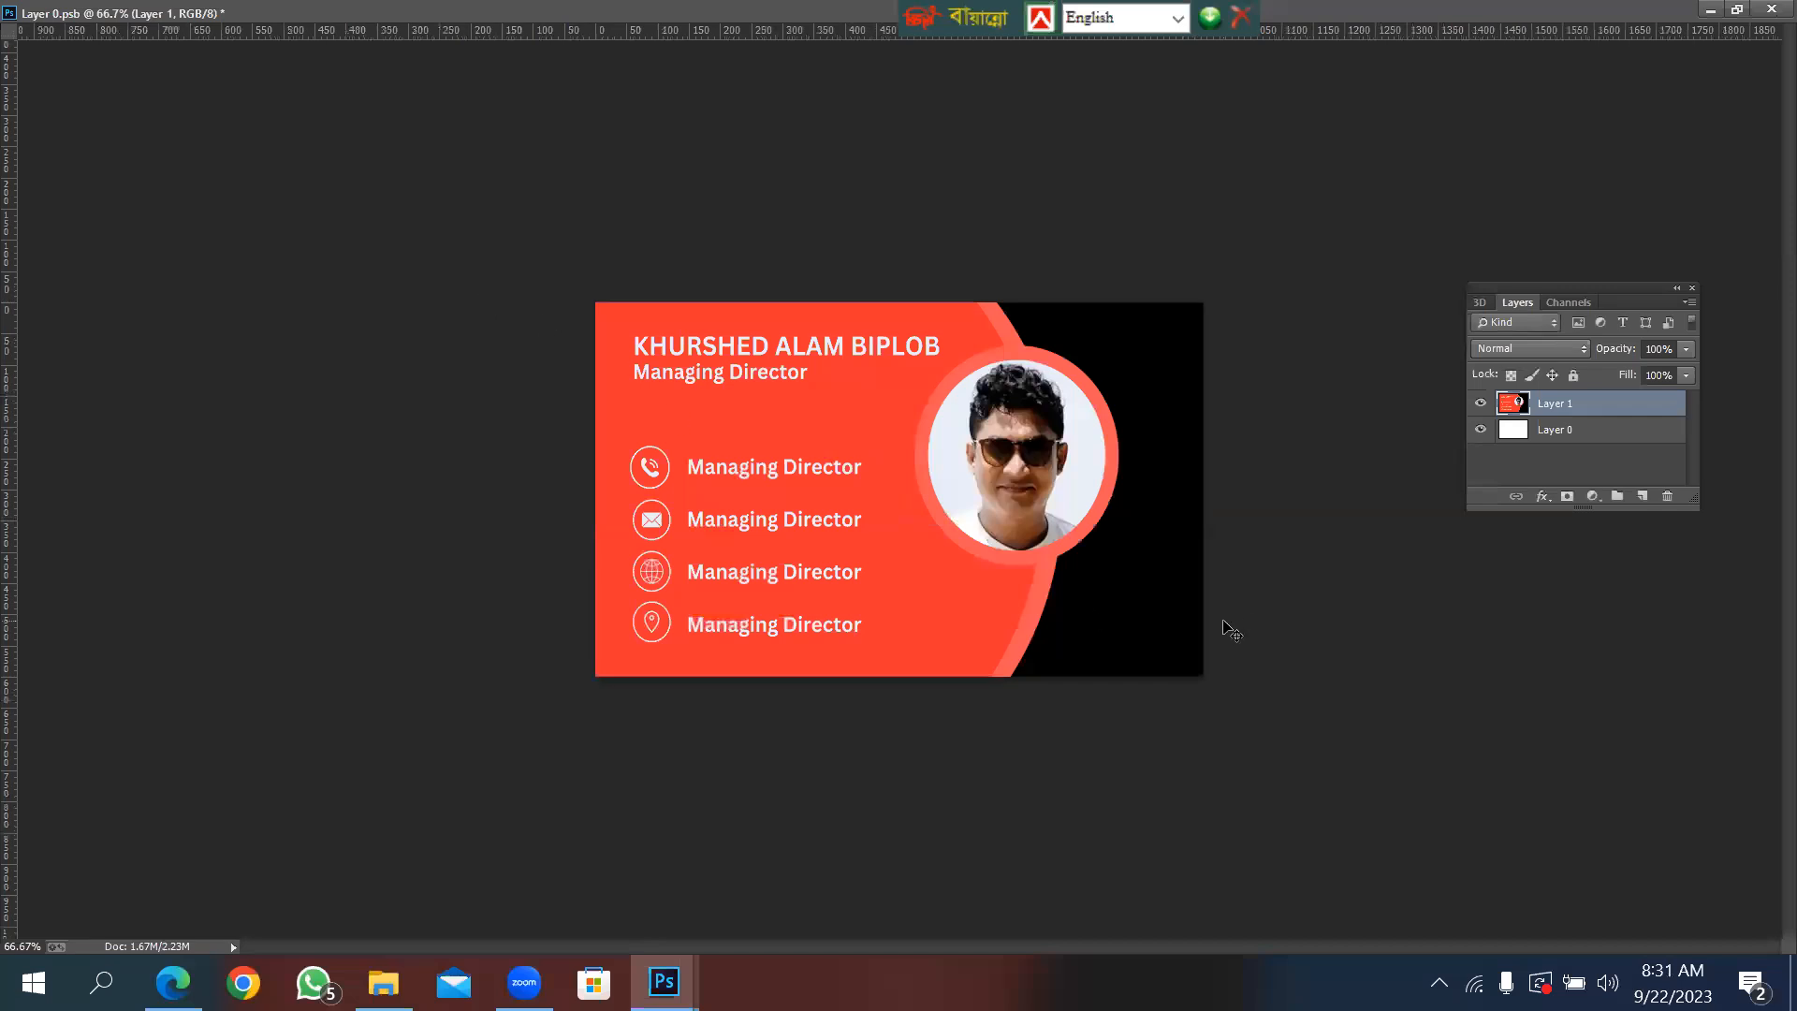
Save and close the front card's smart object contents, and close the source portrait card JPEG.
{"action": "key", "text": "ctrl+s"}
{"action": "left_click", "coordinate": [1772, 9]}
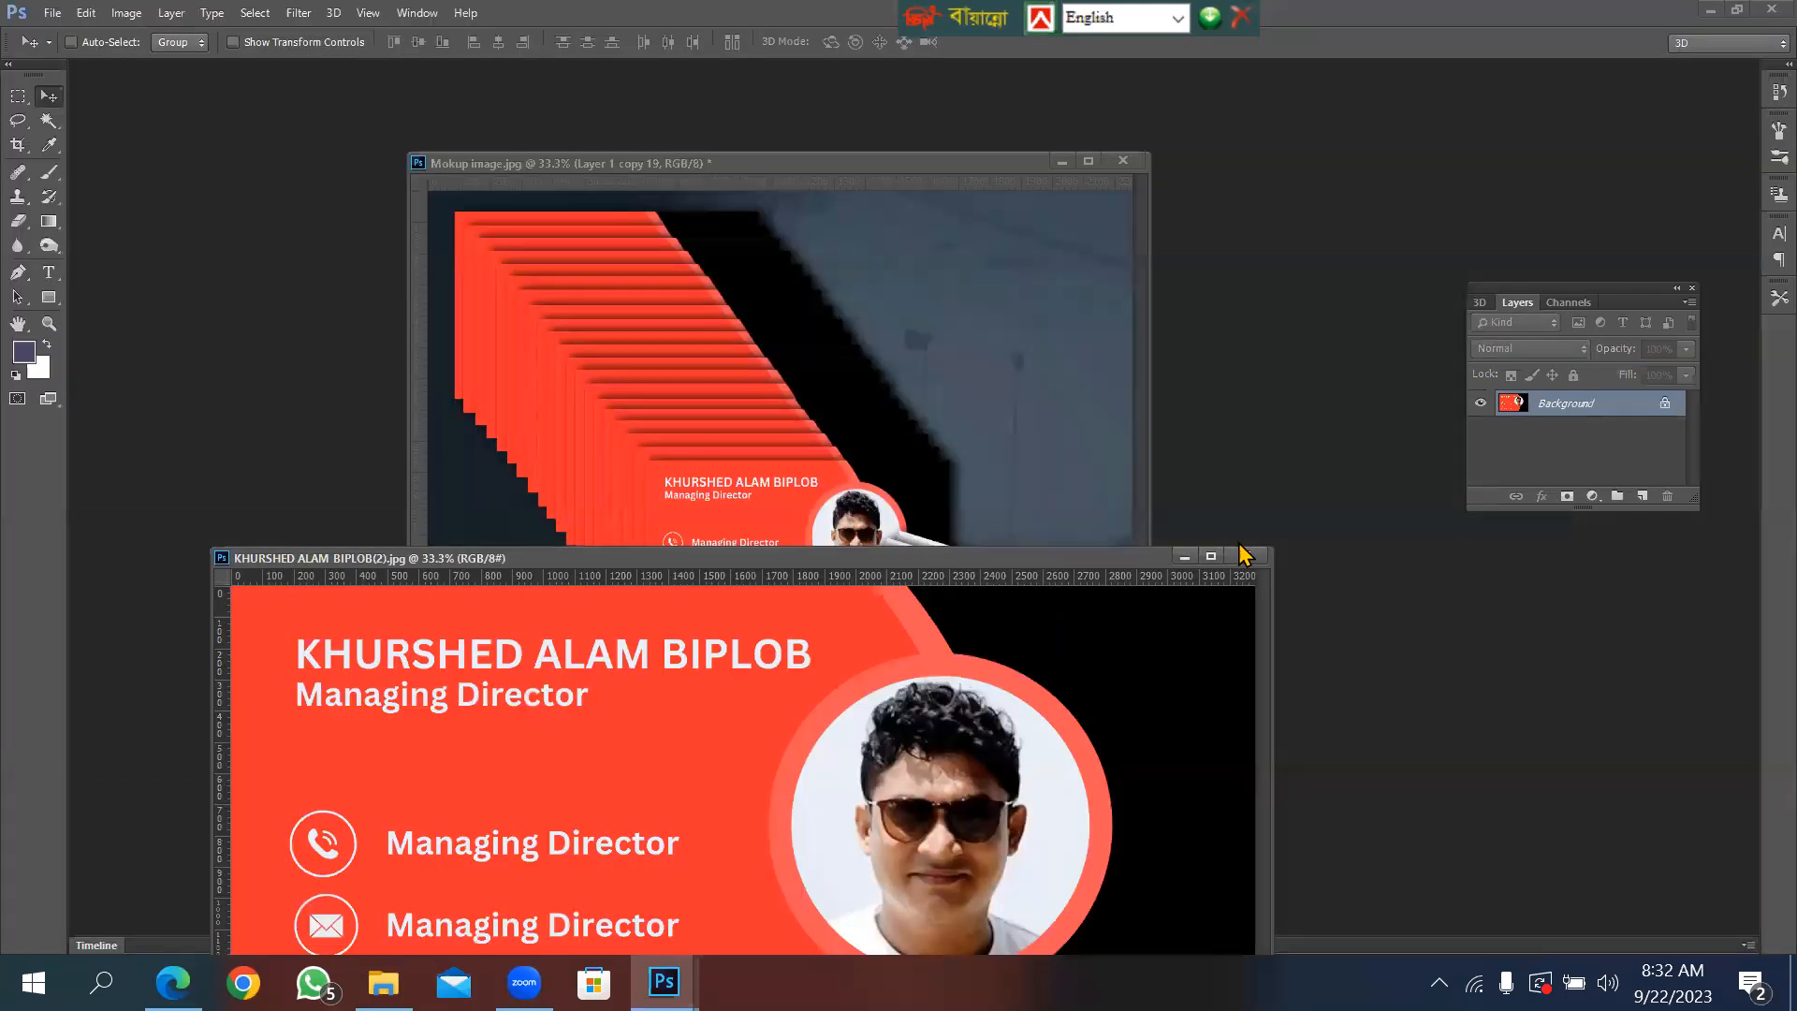
{"action": "left_click", "coordinate": [1246, 557]}
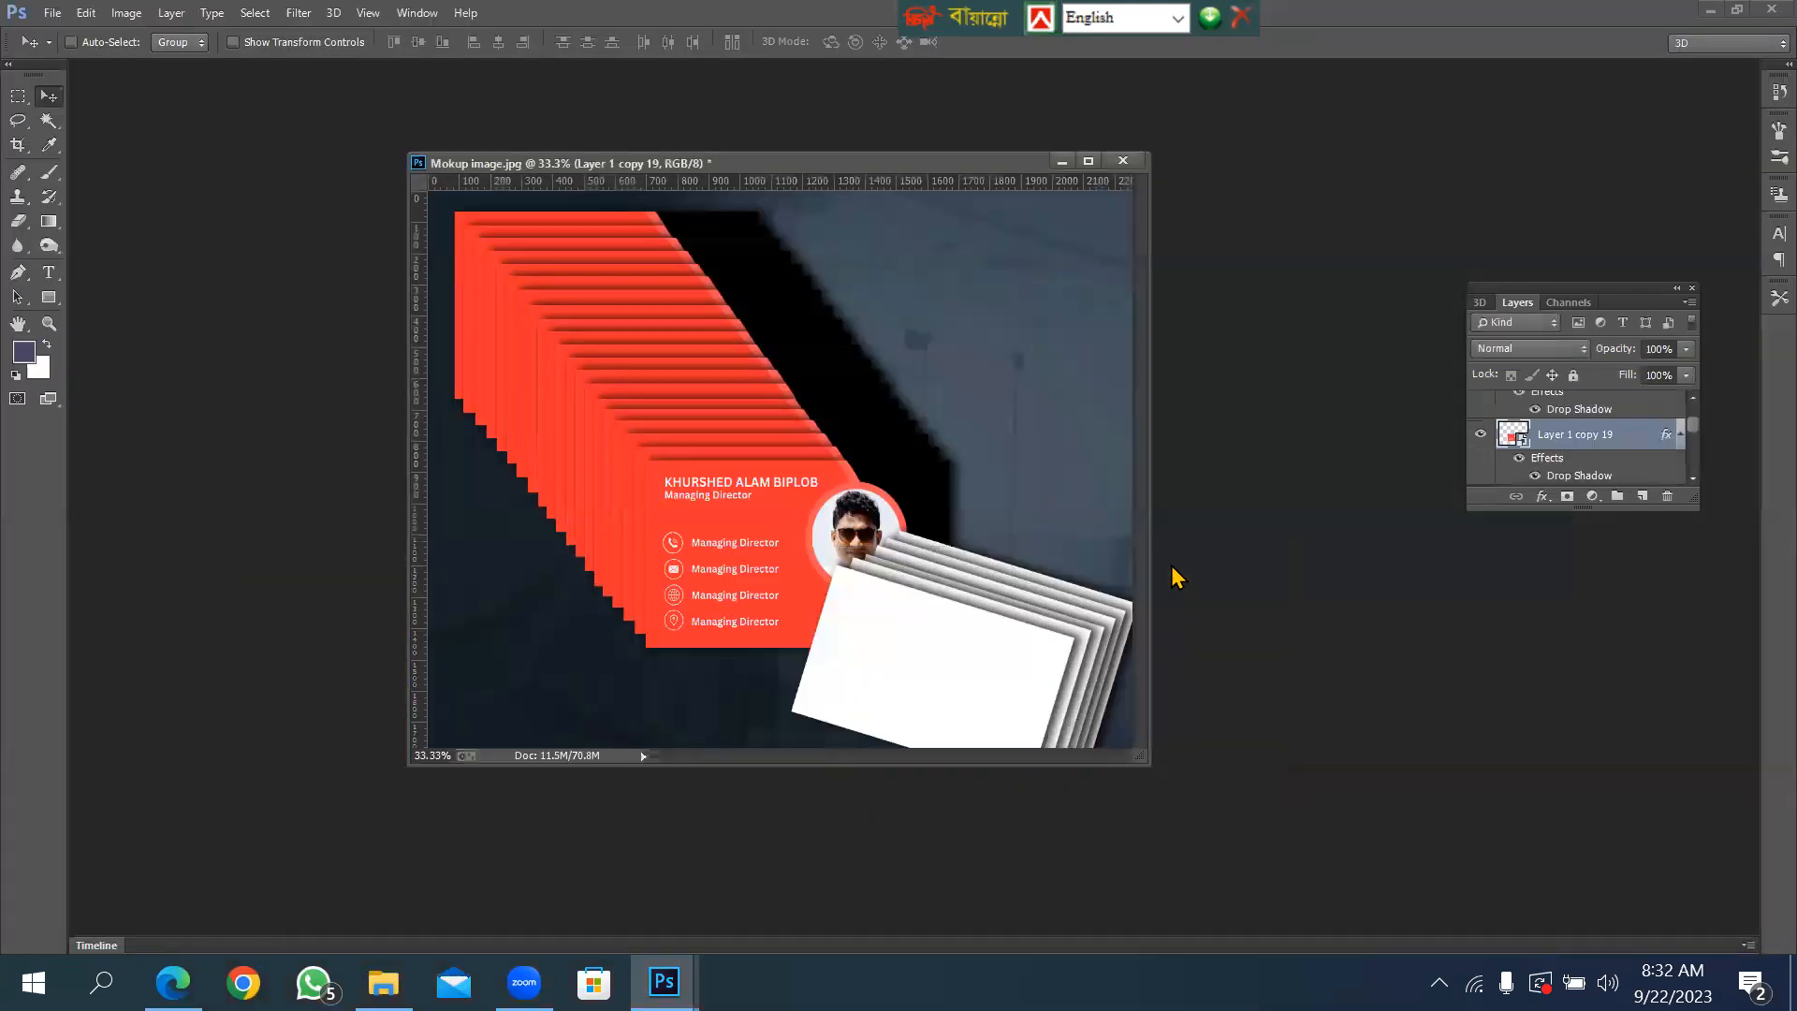
{"action": "left_click", "coordinate": [1087, 161]}
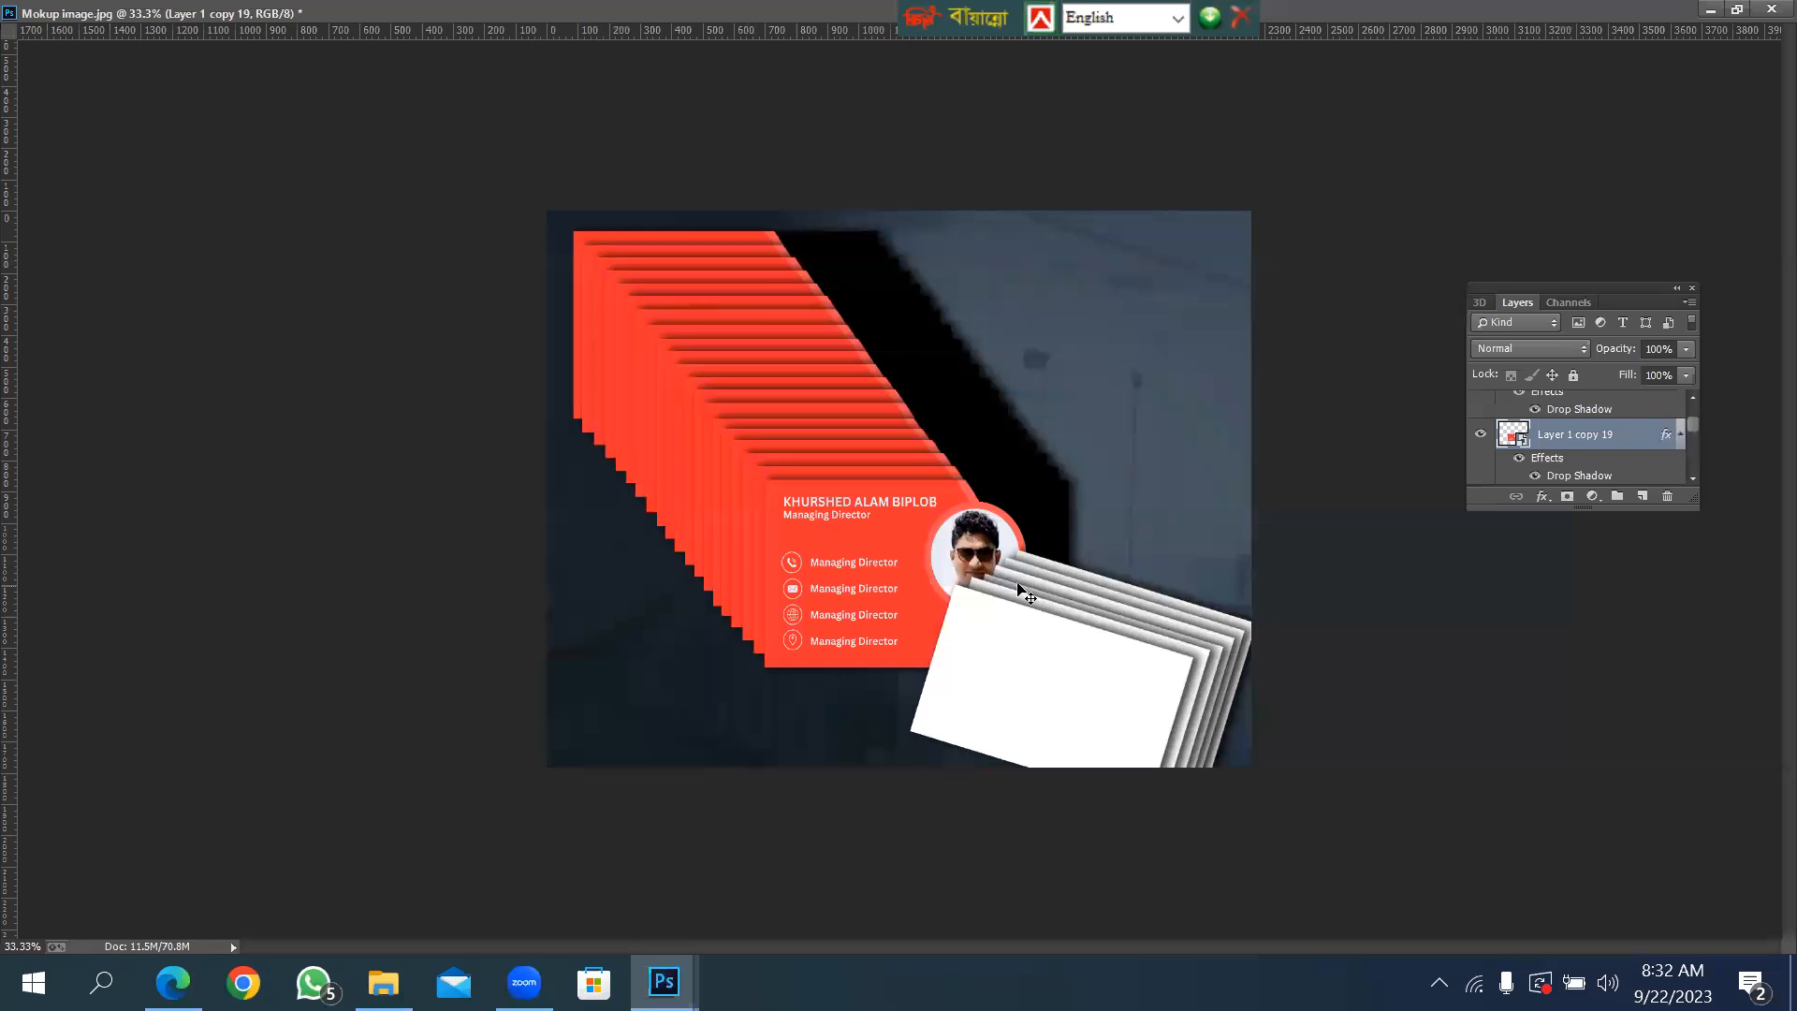
{"action": "left_click", "coordinate": [1741, 14]}
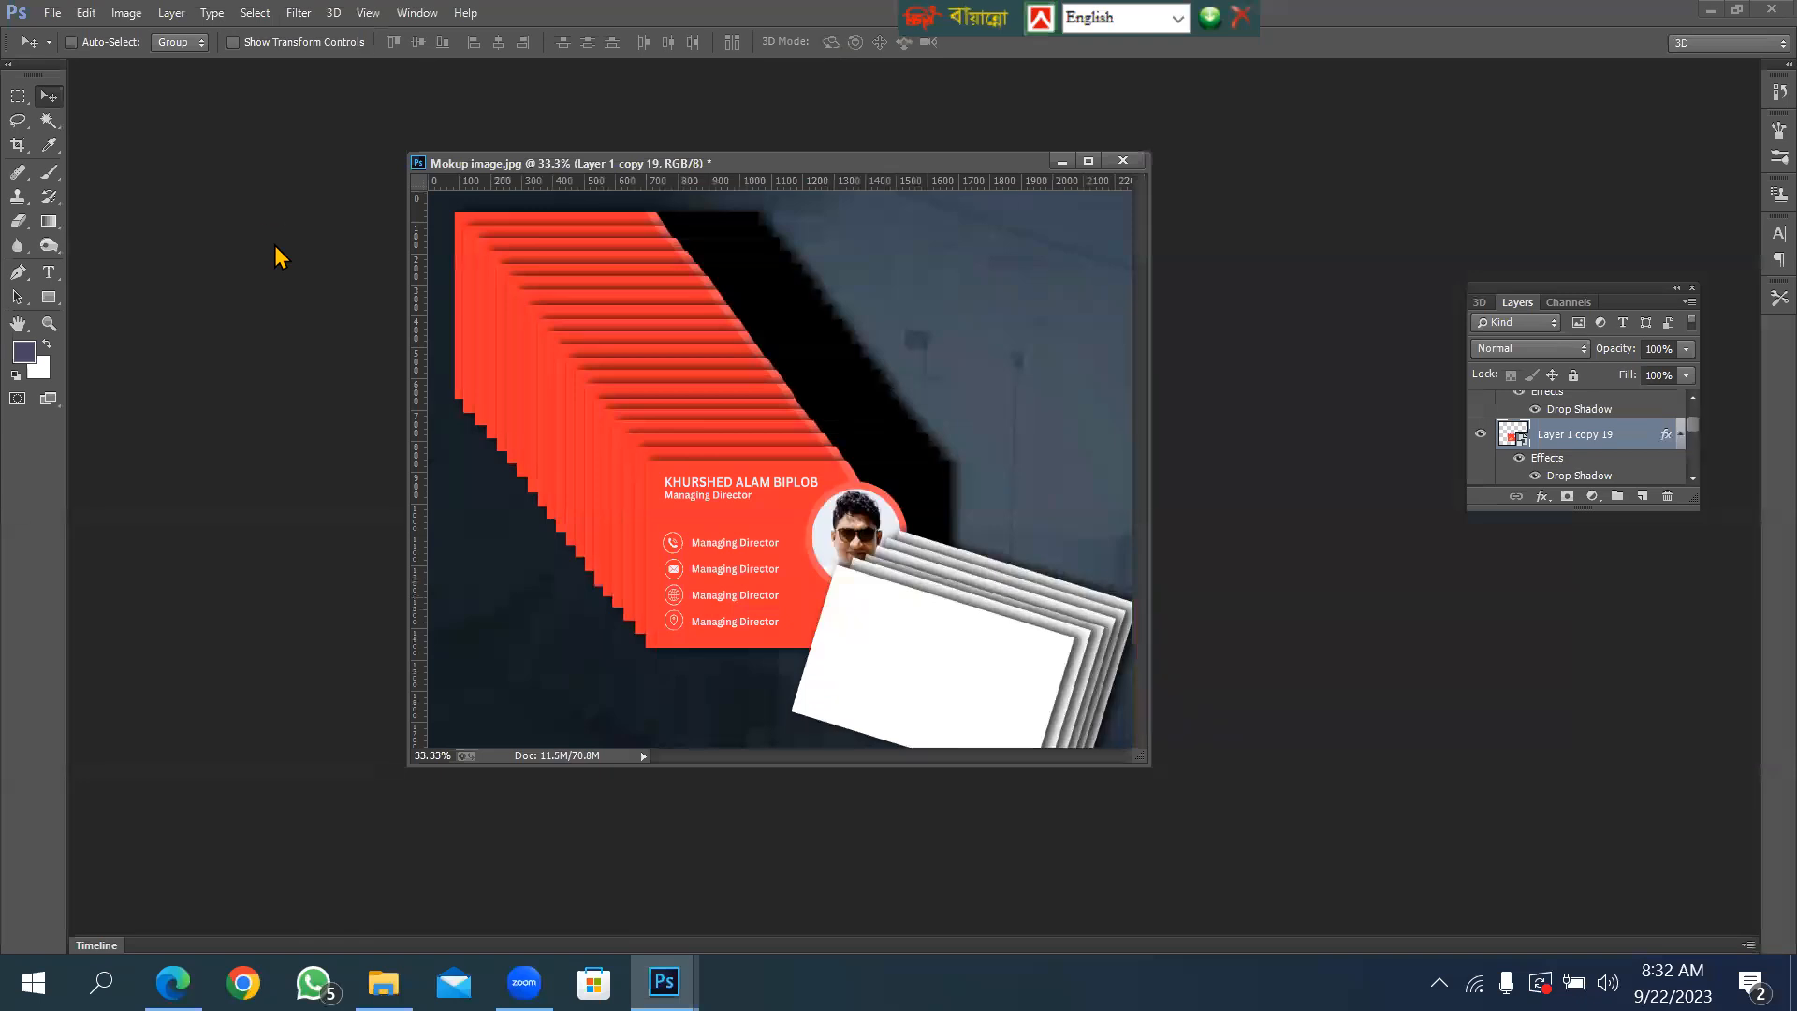
Open the red card JPEG listing the services and move its window below the mockup.
{"action": "double_click", "coordinate": [273, 245]}
{"action": "left_click_drag", "start_coordinate": [505, 200], "coordinate": [532, 436]}
{"action": "double_click", "coordinate": [341, 206]}
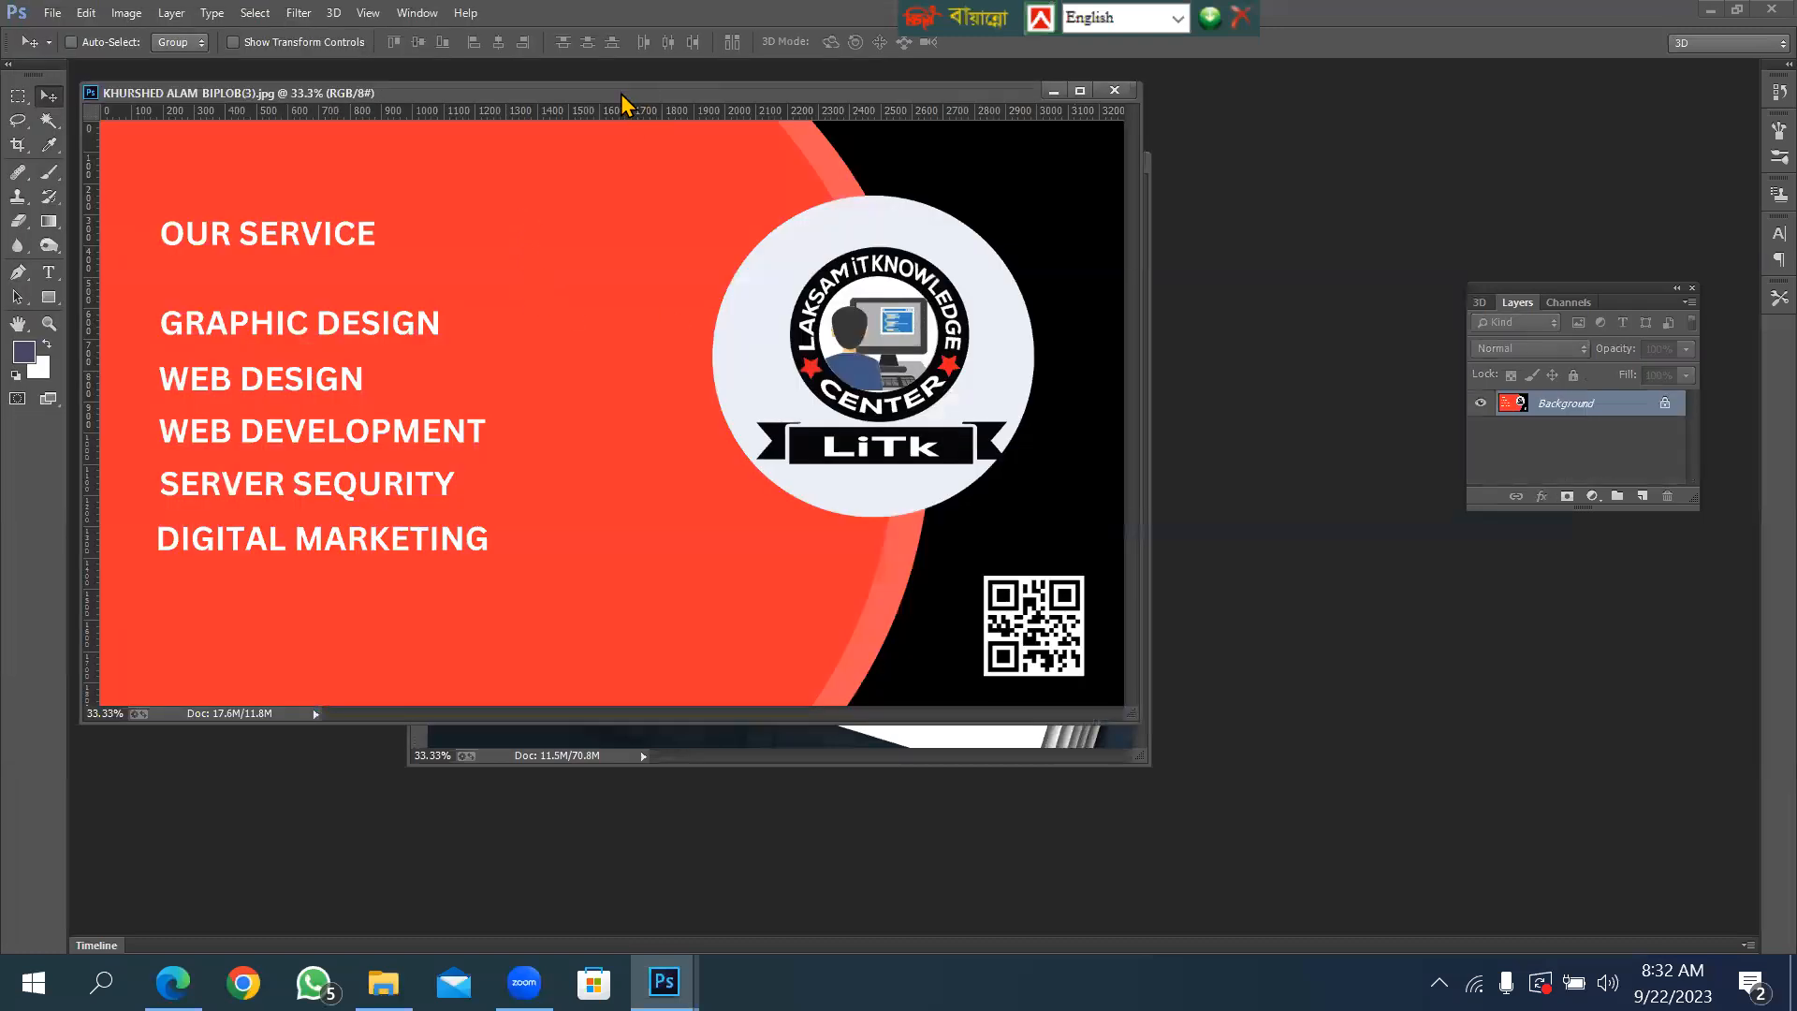
{"action": "left_click_drag", "start_coordinate": [621, 94], "coordinate": [694, 533]}
{"action": "left_click", "coordinate": [874, 289]}
{"action": "left_click", "coordinate": [1089, 164]}
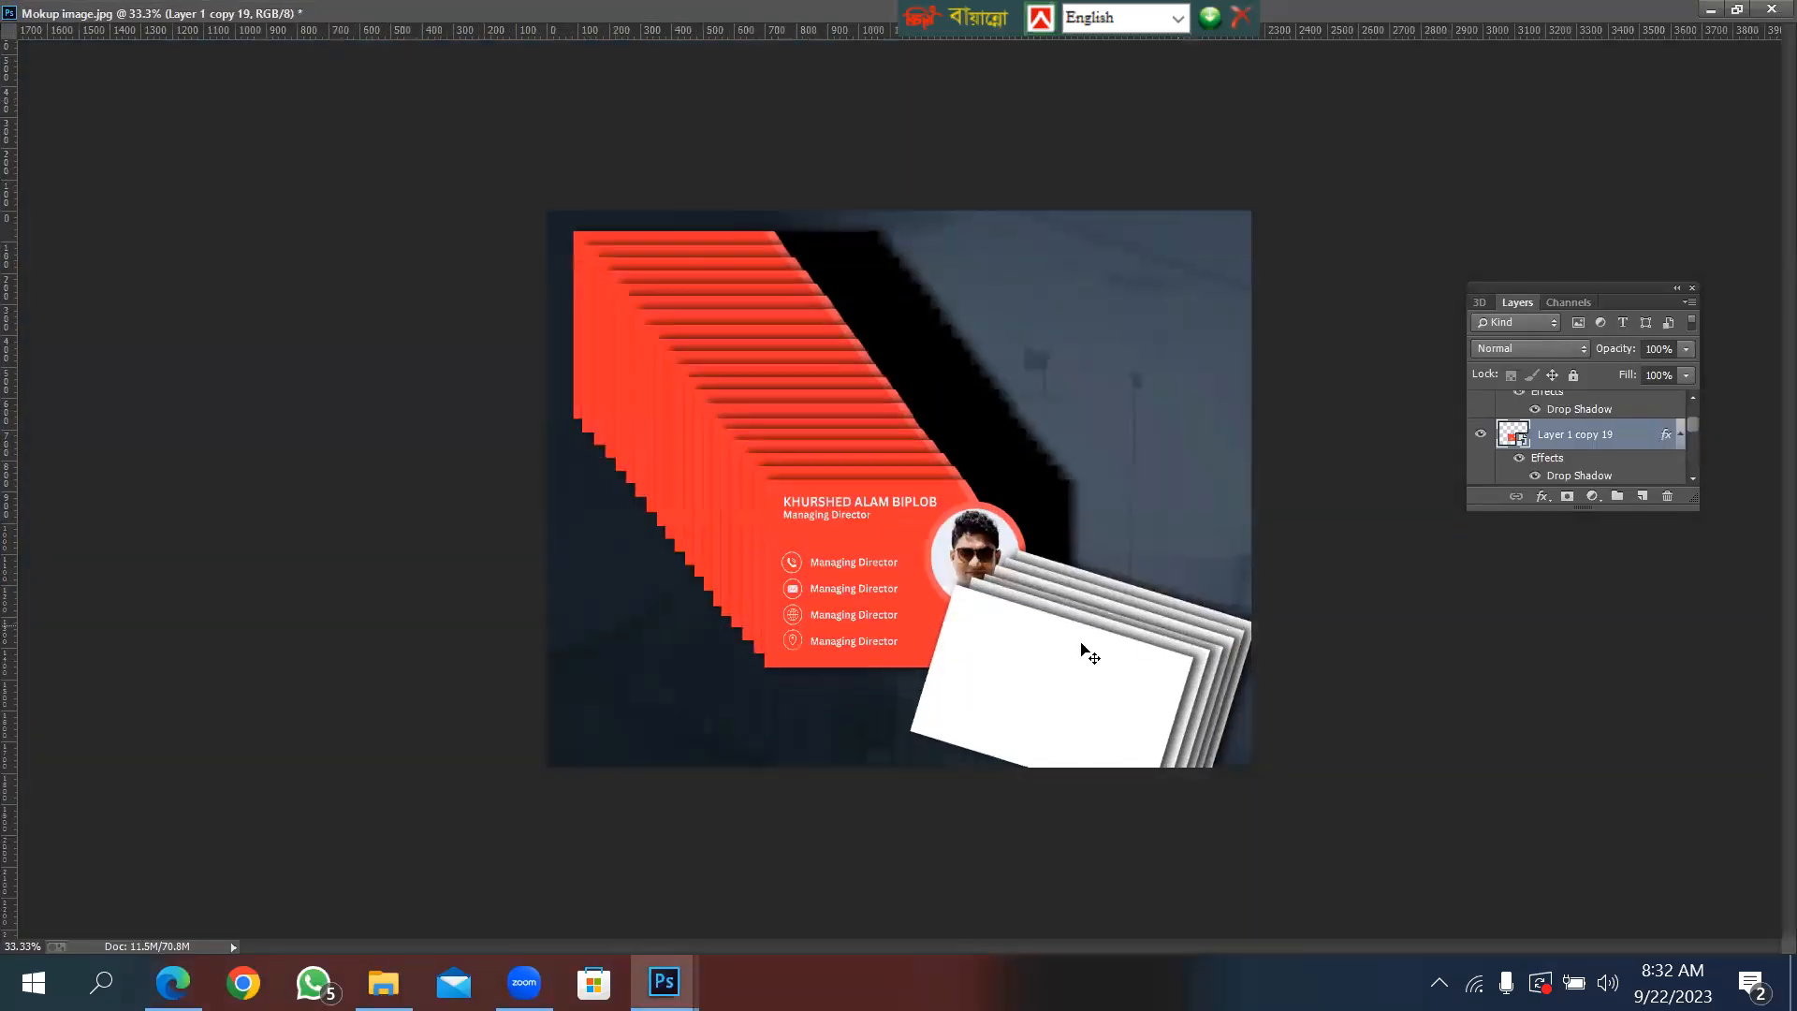
Open the smart object contents of the front tilted card Layer 2 copy 5 and copy the services card design into them.
{"action": "right_click", "coordinate": [994, 652]}
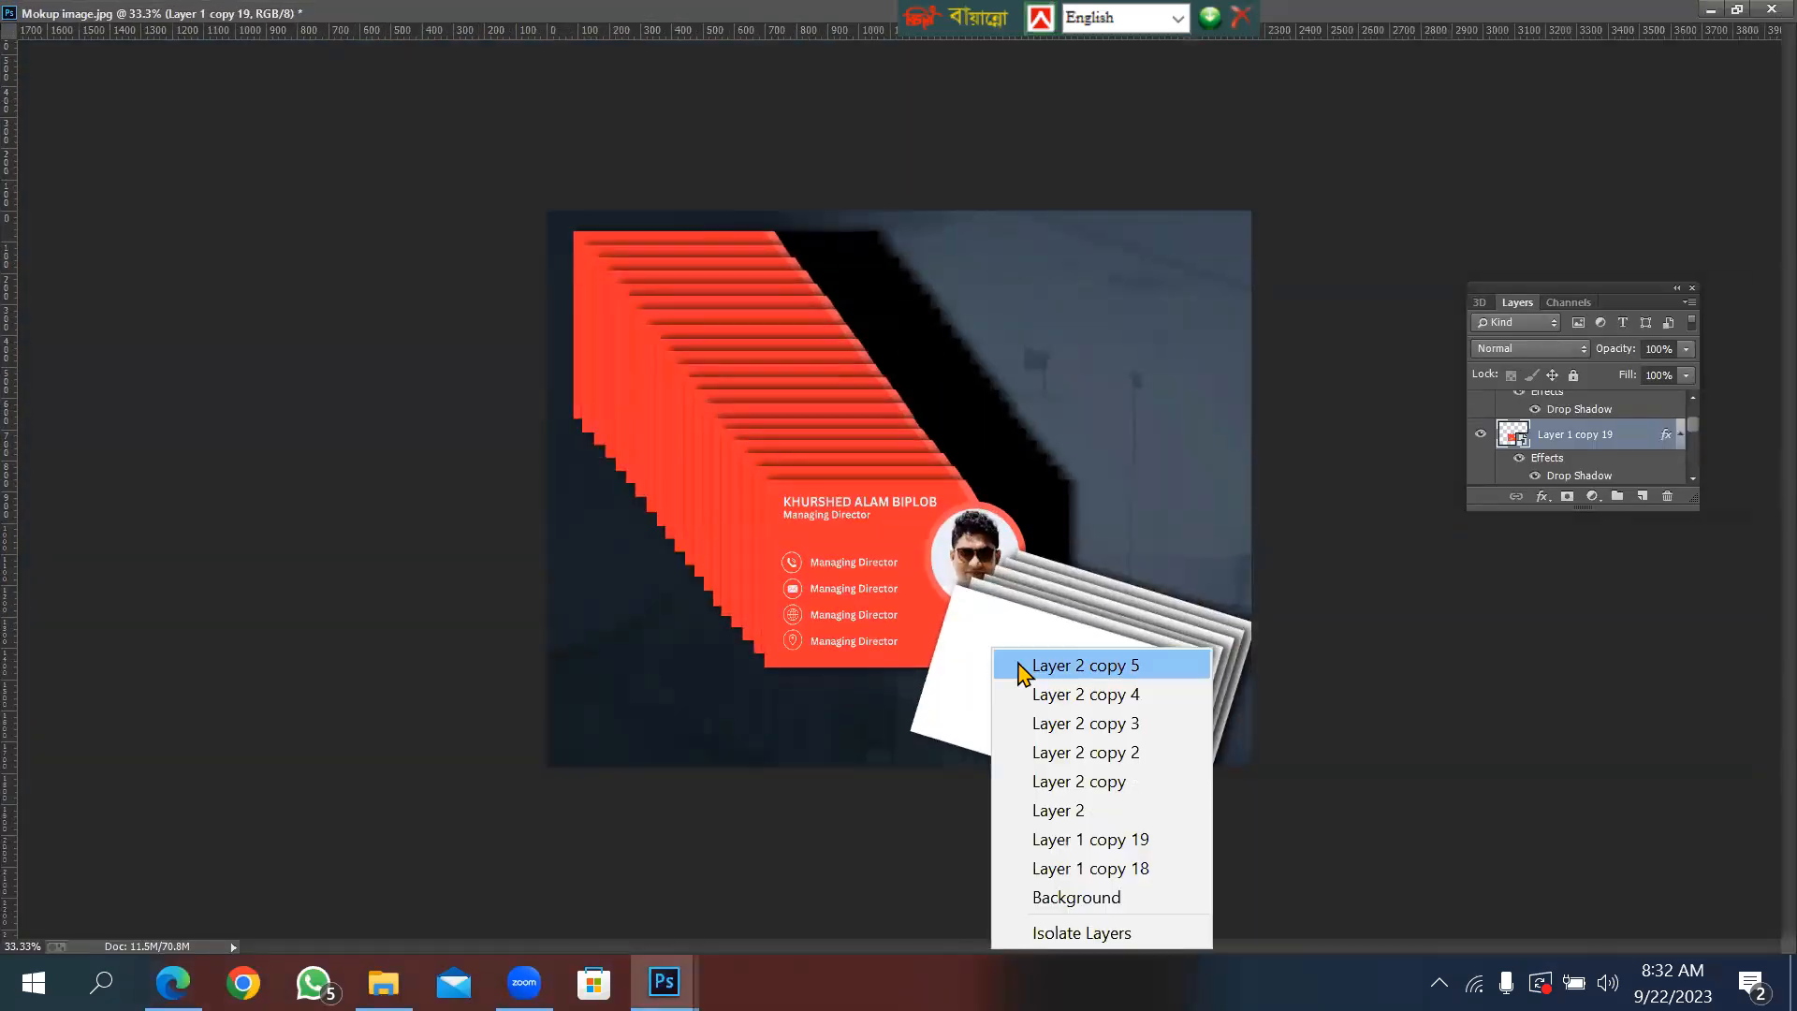
{"action": "left_click", "coordinate": [1020, 667]}
{"action": "double_click", "coordinate": [1519, 413]}
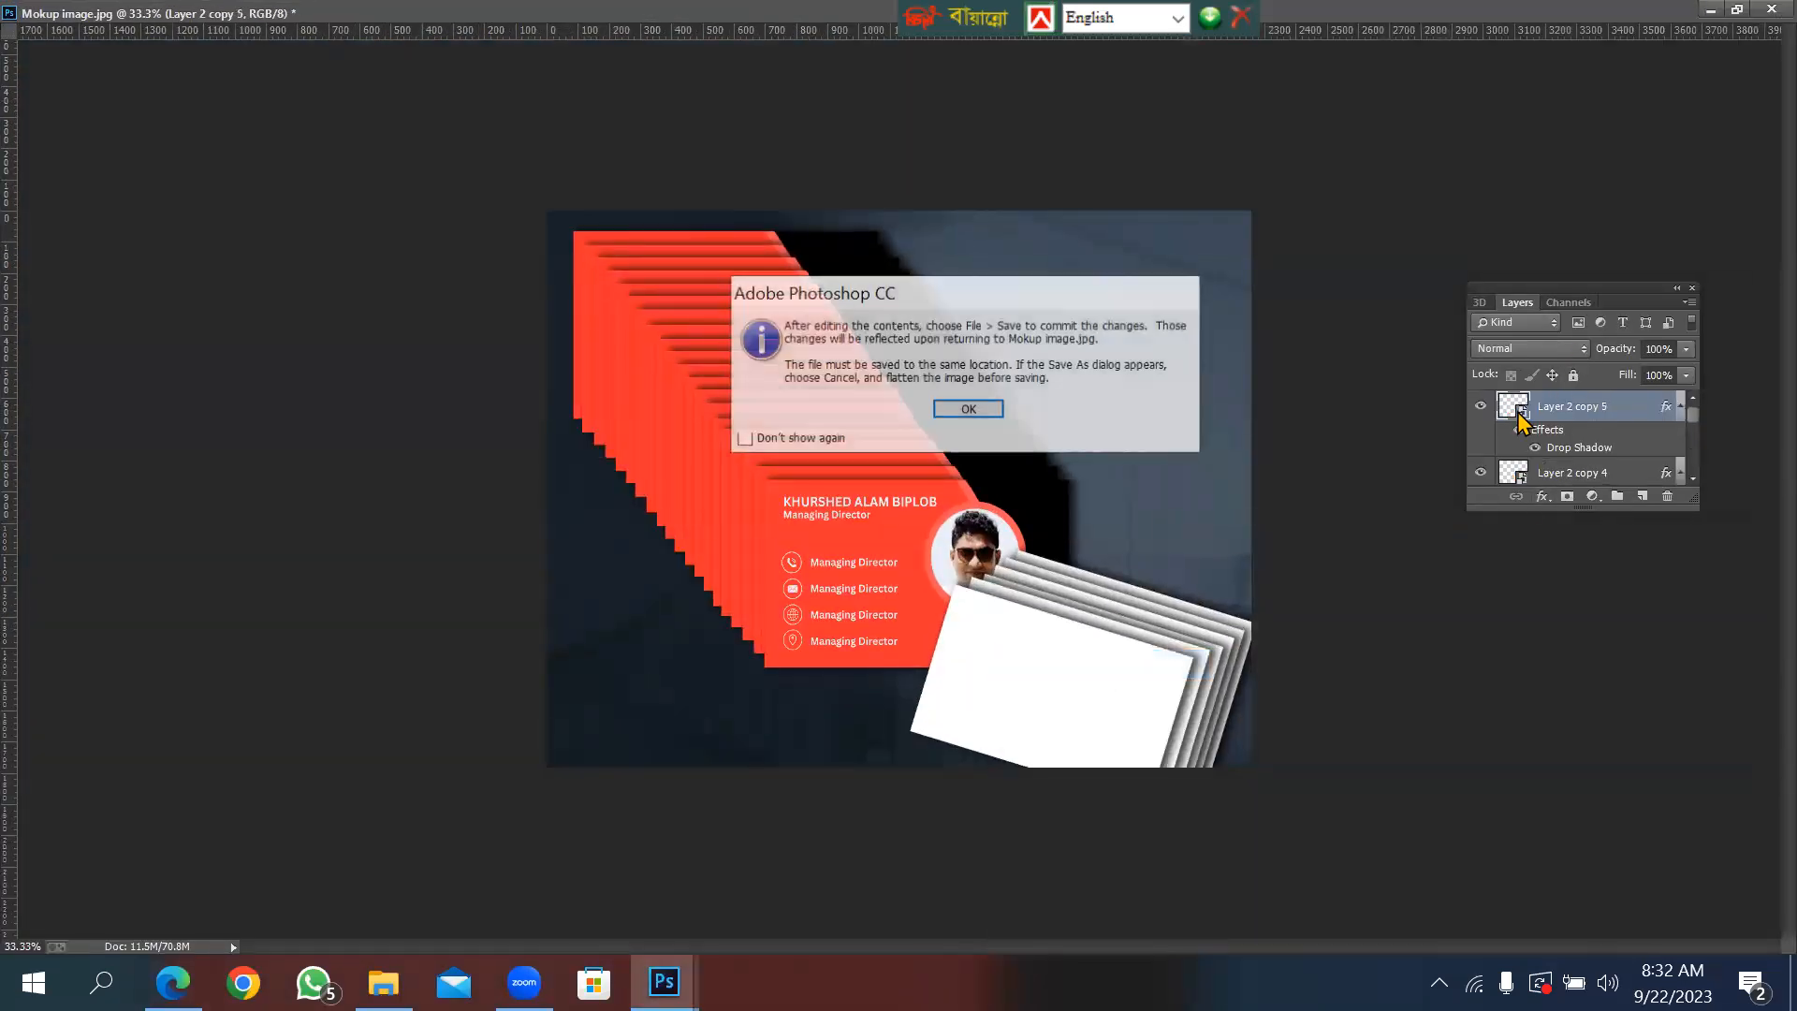
{"action": "left_click", "coordinate": [965, 408]}
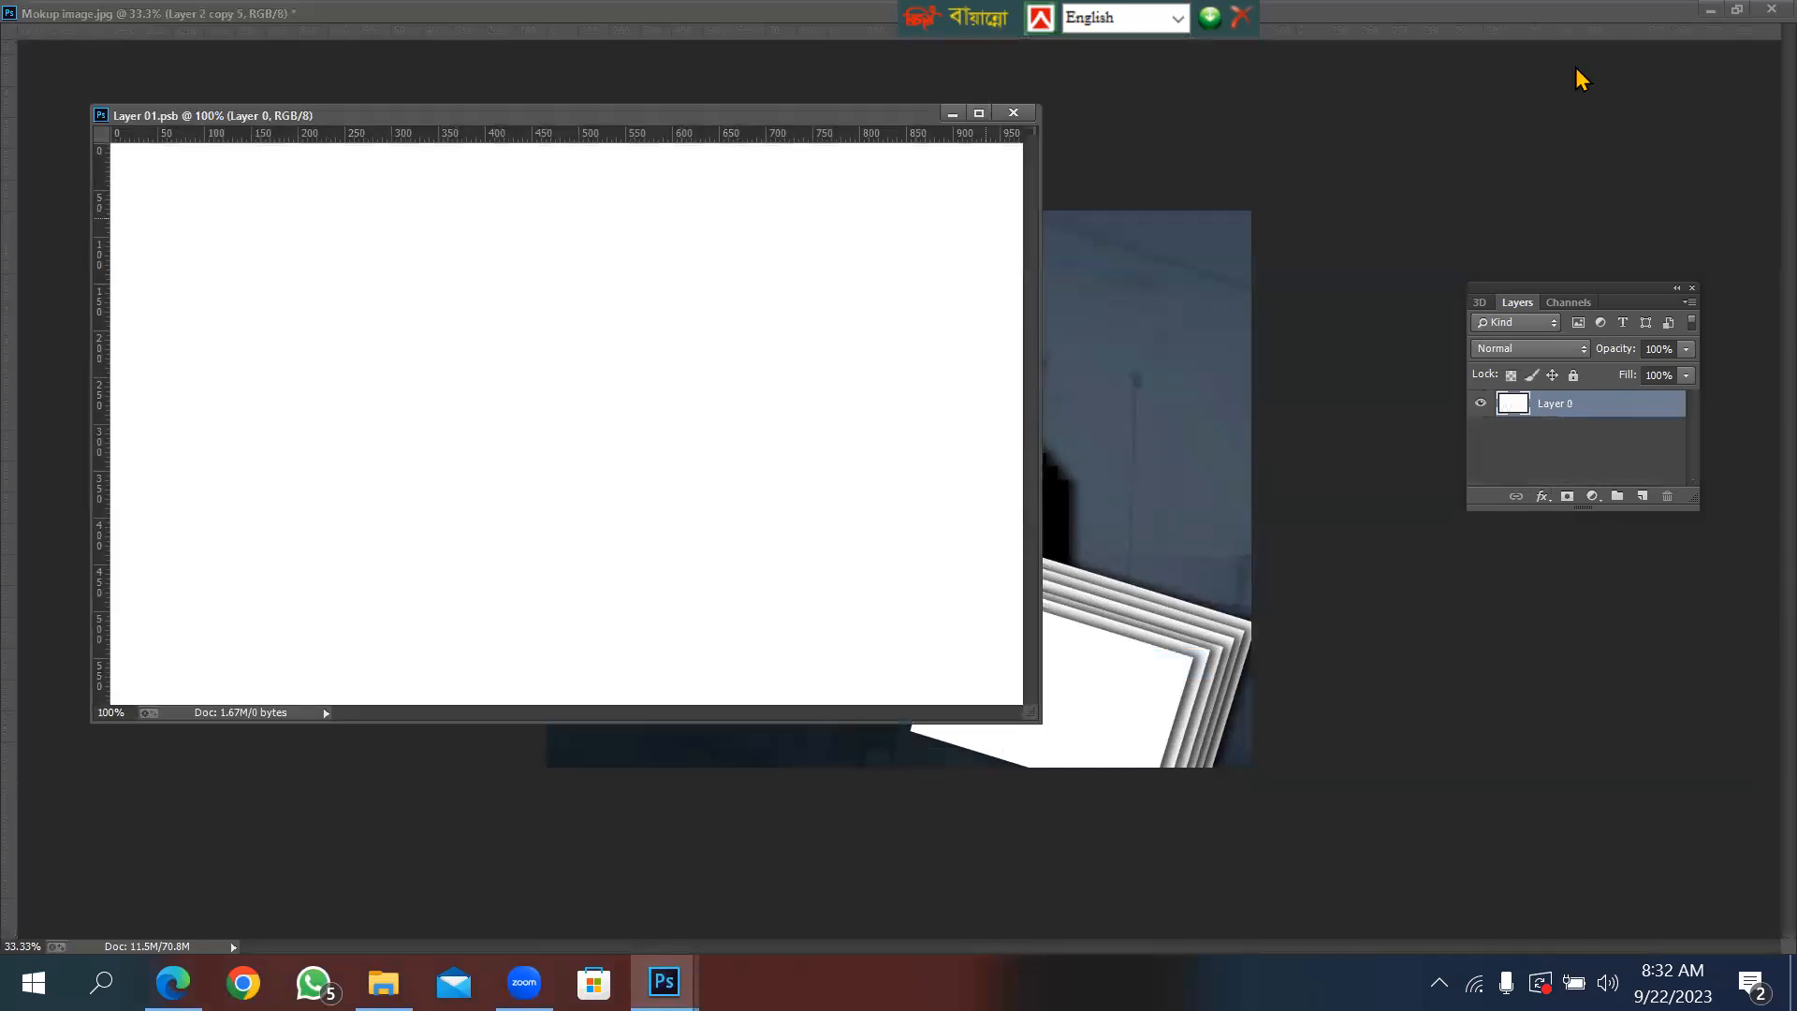
{"action": "left_click", "coordinate": [1736, 10]}
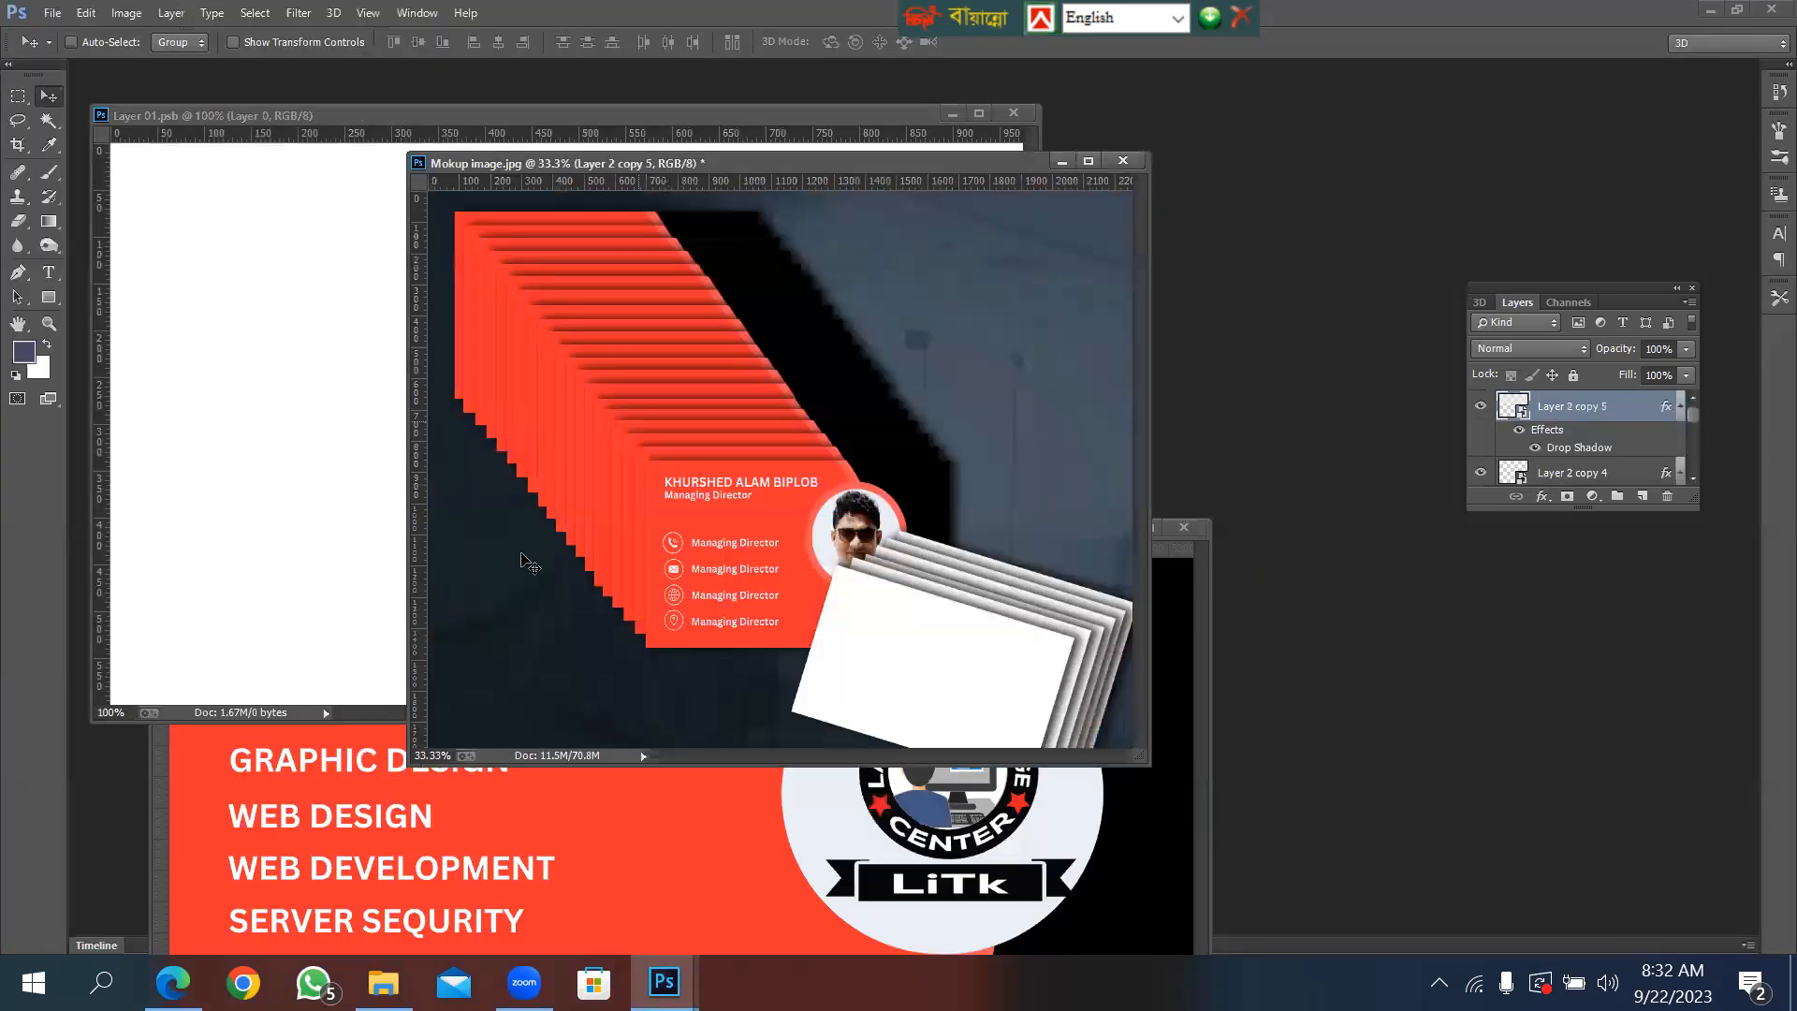
{"action": "left_click", "coordinate": [622, 870]}
{"action": "left_click_drag", "start_coordinate": [375, 678], "coordinate": [308, 391]}
Scale the services card design down to fit the whole canvas of the tilted card's smart object.
{"action": "left_click", "coordinate": [987, 111]}
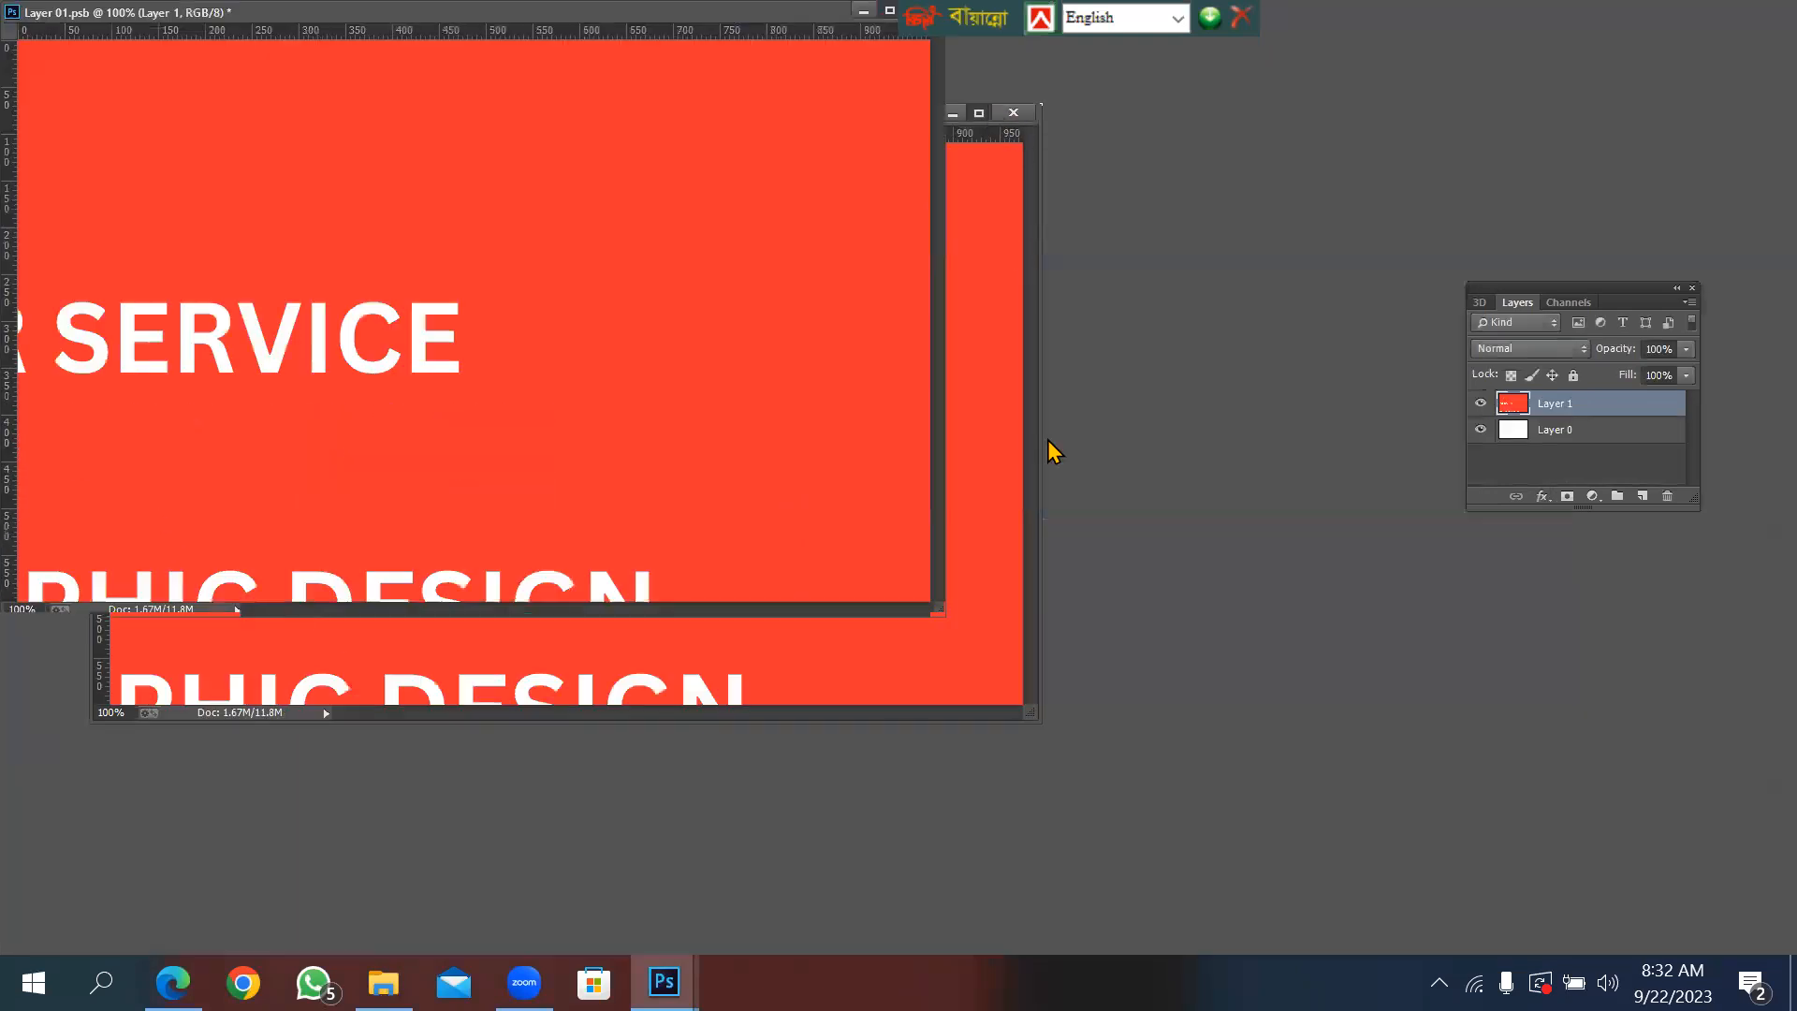
{"action": "key", "text": "ctrl+minus"}
{"action": "key", "text": "ctrl+minus"}
{"action": "key", "text": "ctrl+minus"}
{"action": "key", "text": "ctrl+minus"}
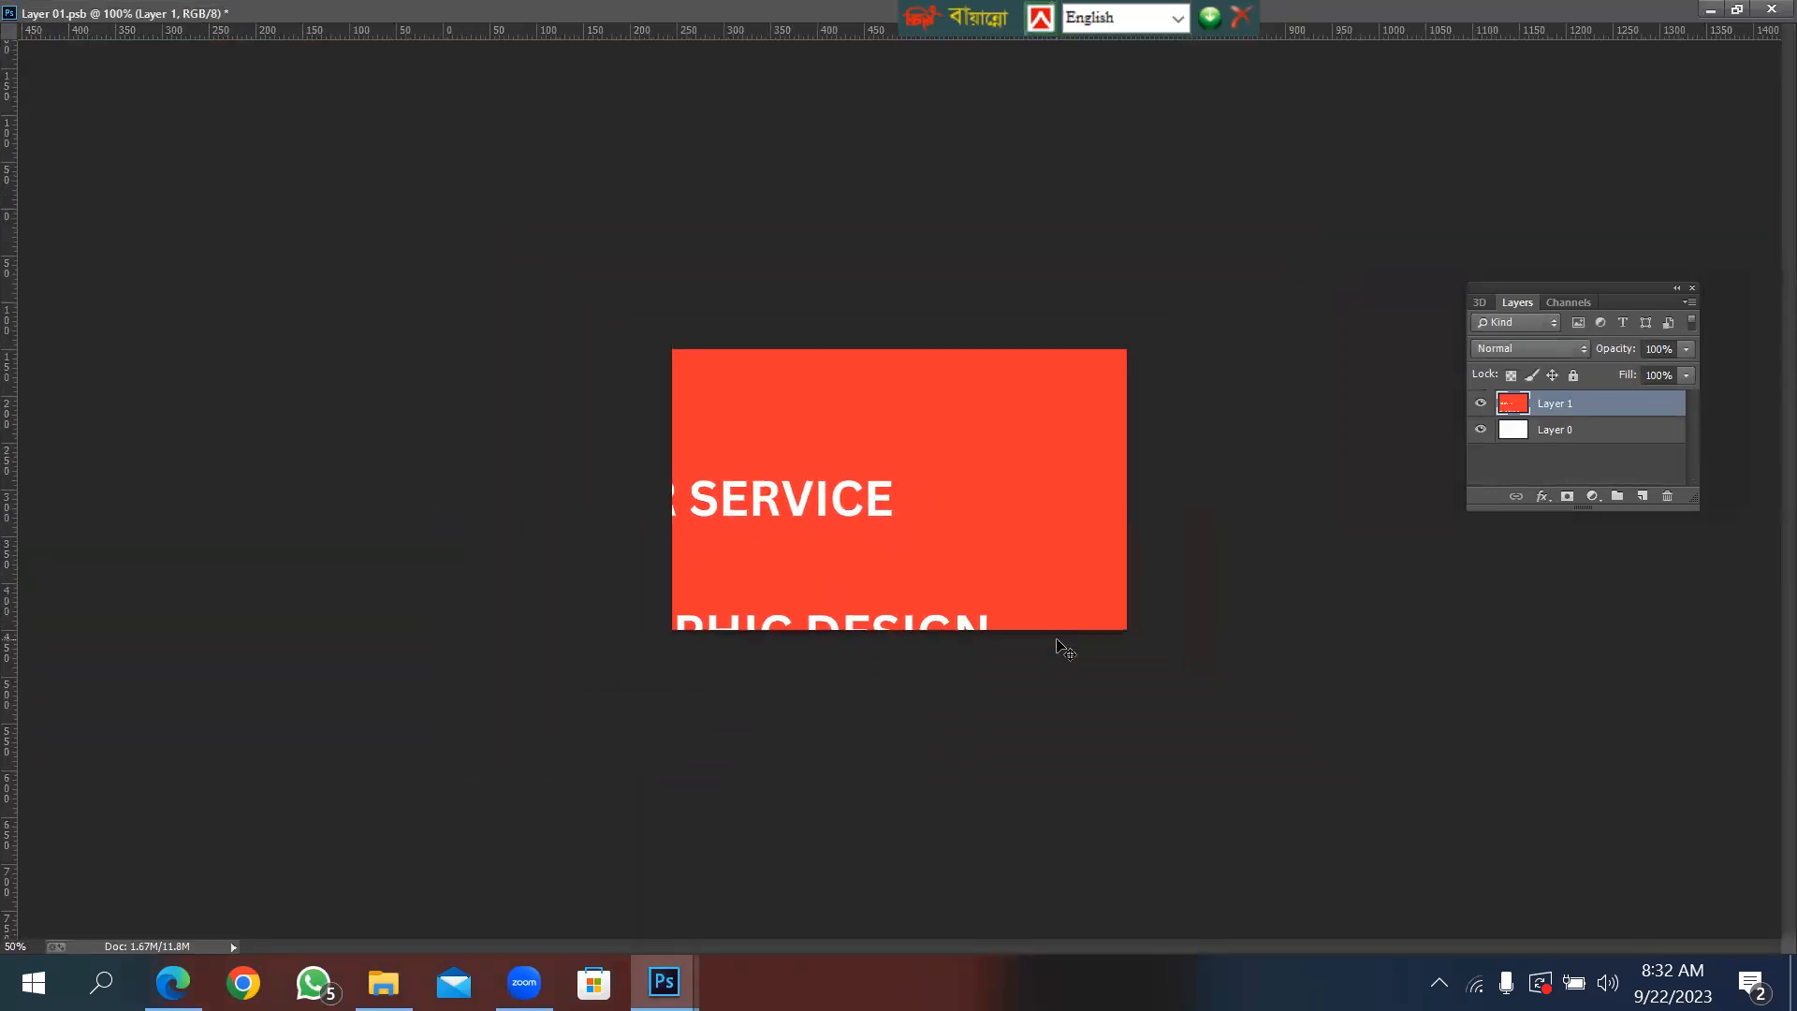
{"action": "key", "text": "ctrl+minus"}
{"action": "key", "text": "ctrl+minus"}
{"action": "key", "text": "ctrl+minus"}
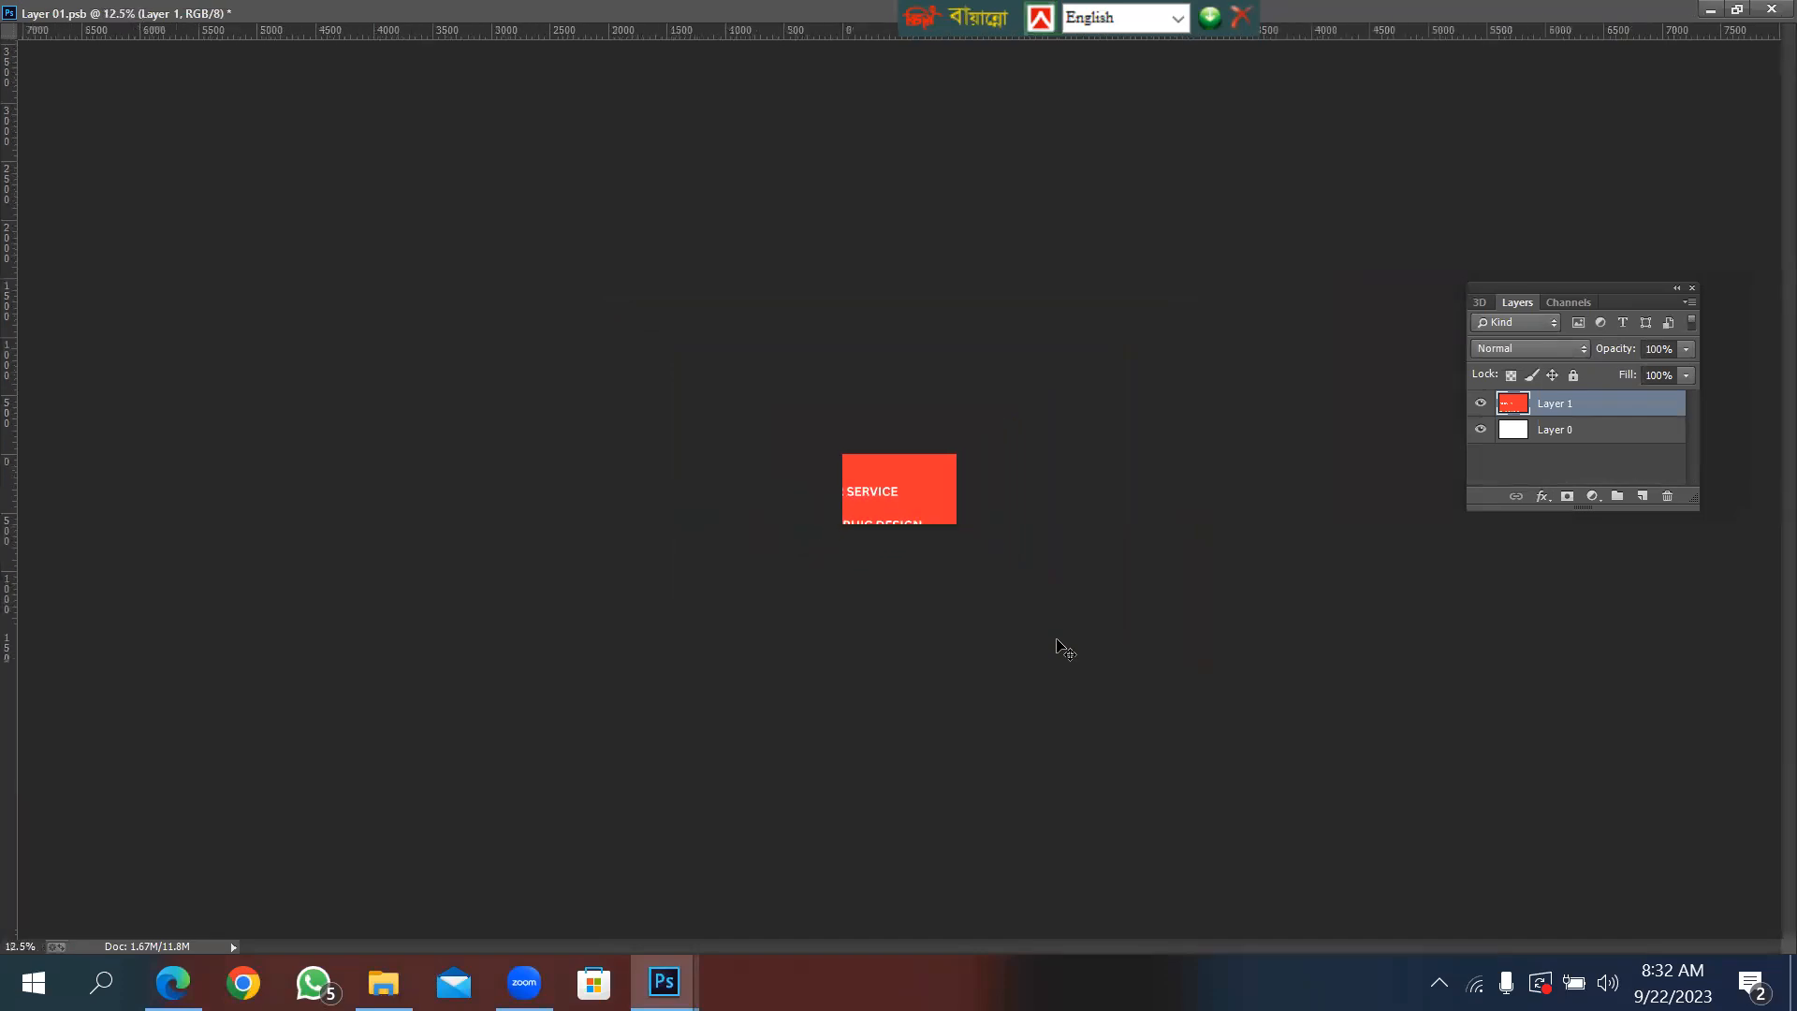
{"action": "key", "text": "ctrl+t"}
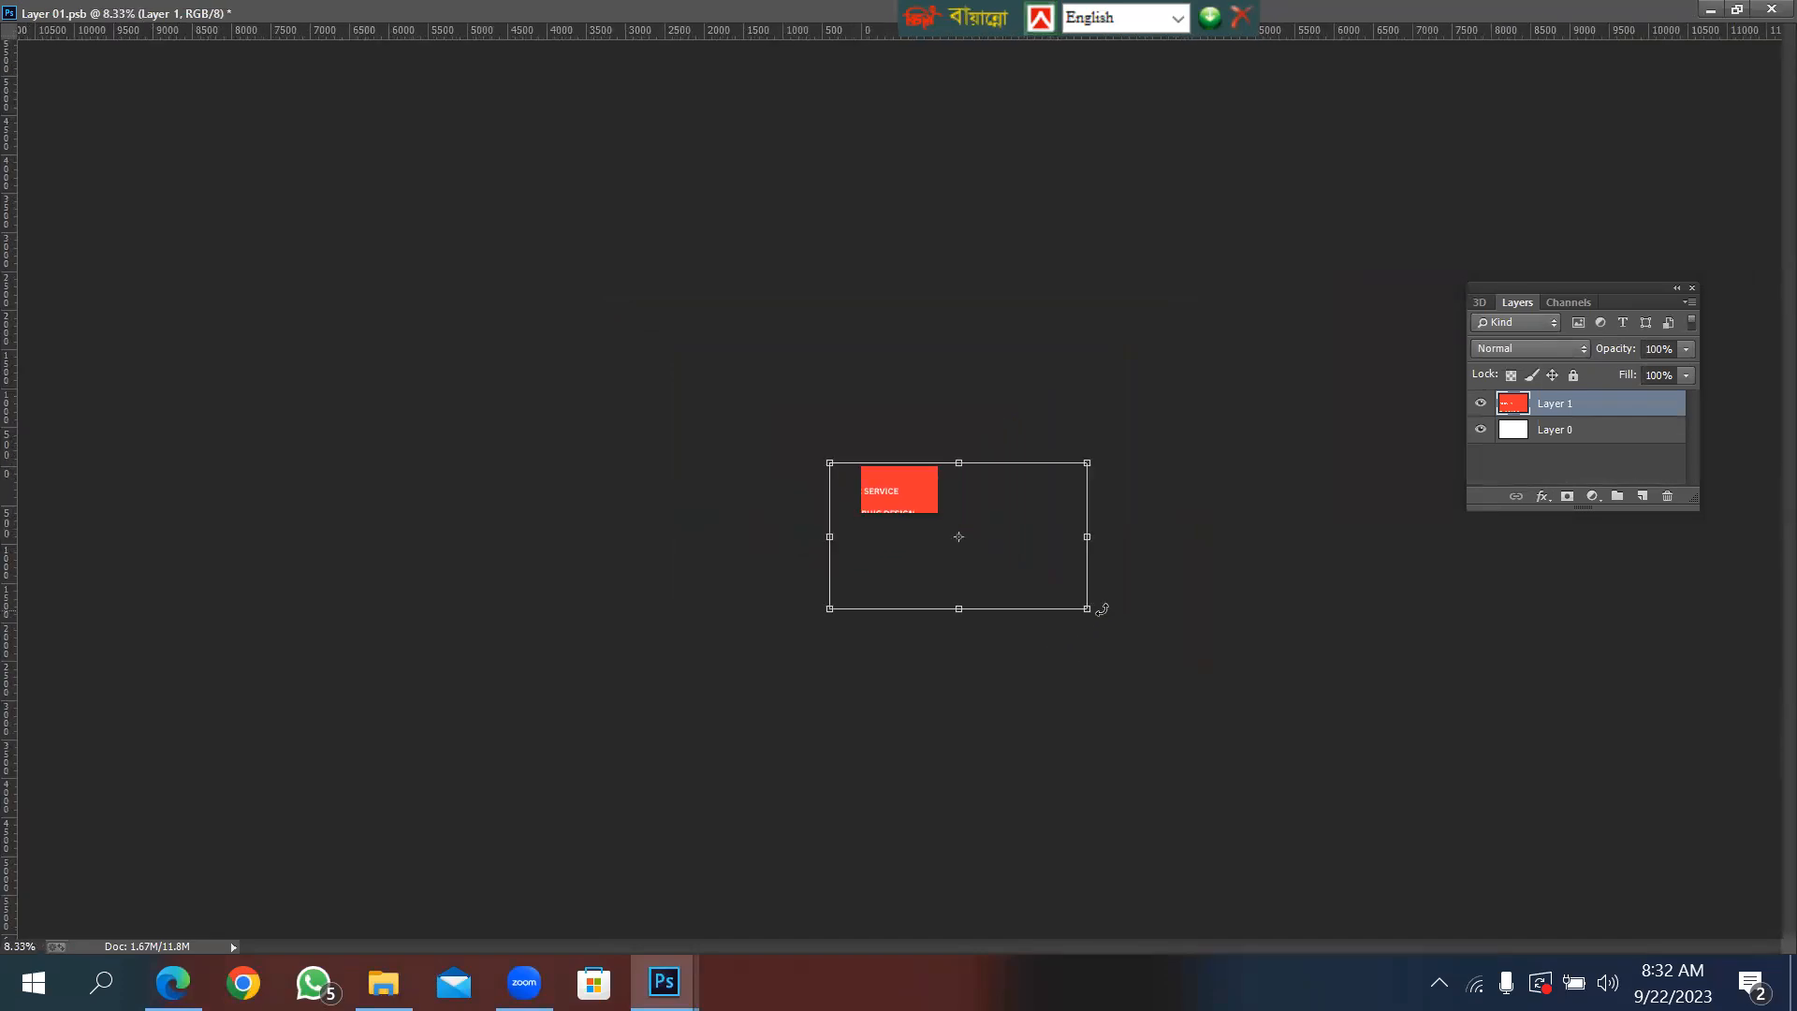
{"action": "left_click_drag", "start_coordinate": [1087, 609], "coordinate": [936, 512]}
{"action": "left_click_drag", "start_coordinate": [829, 461], "coordinate": [861, 463]}
{"action": "key", "text": "Return"}
{"action": "key", "text": "z"}
{"action": "left_click", "coordinate": [981, 493]}
{"action": "left_click", "coordinate": [982, 494]}
{"action": "left_click", "coordinate": [982, 493]}
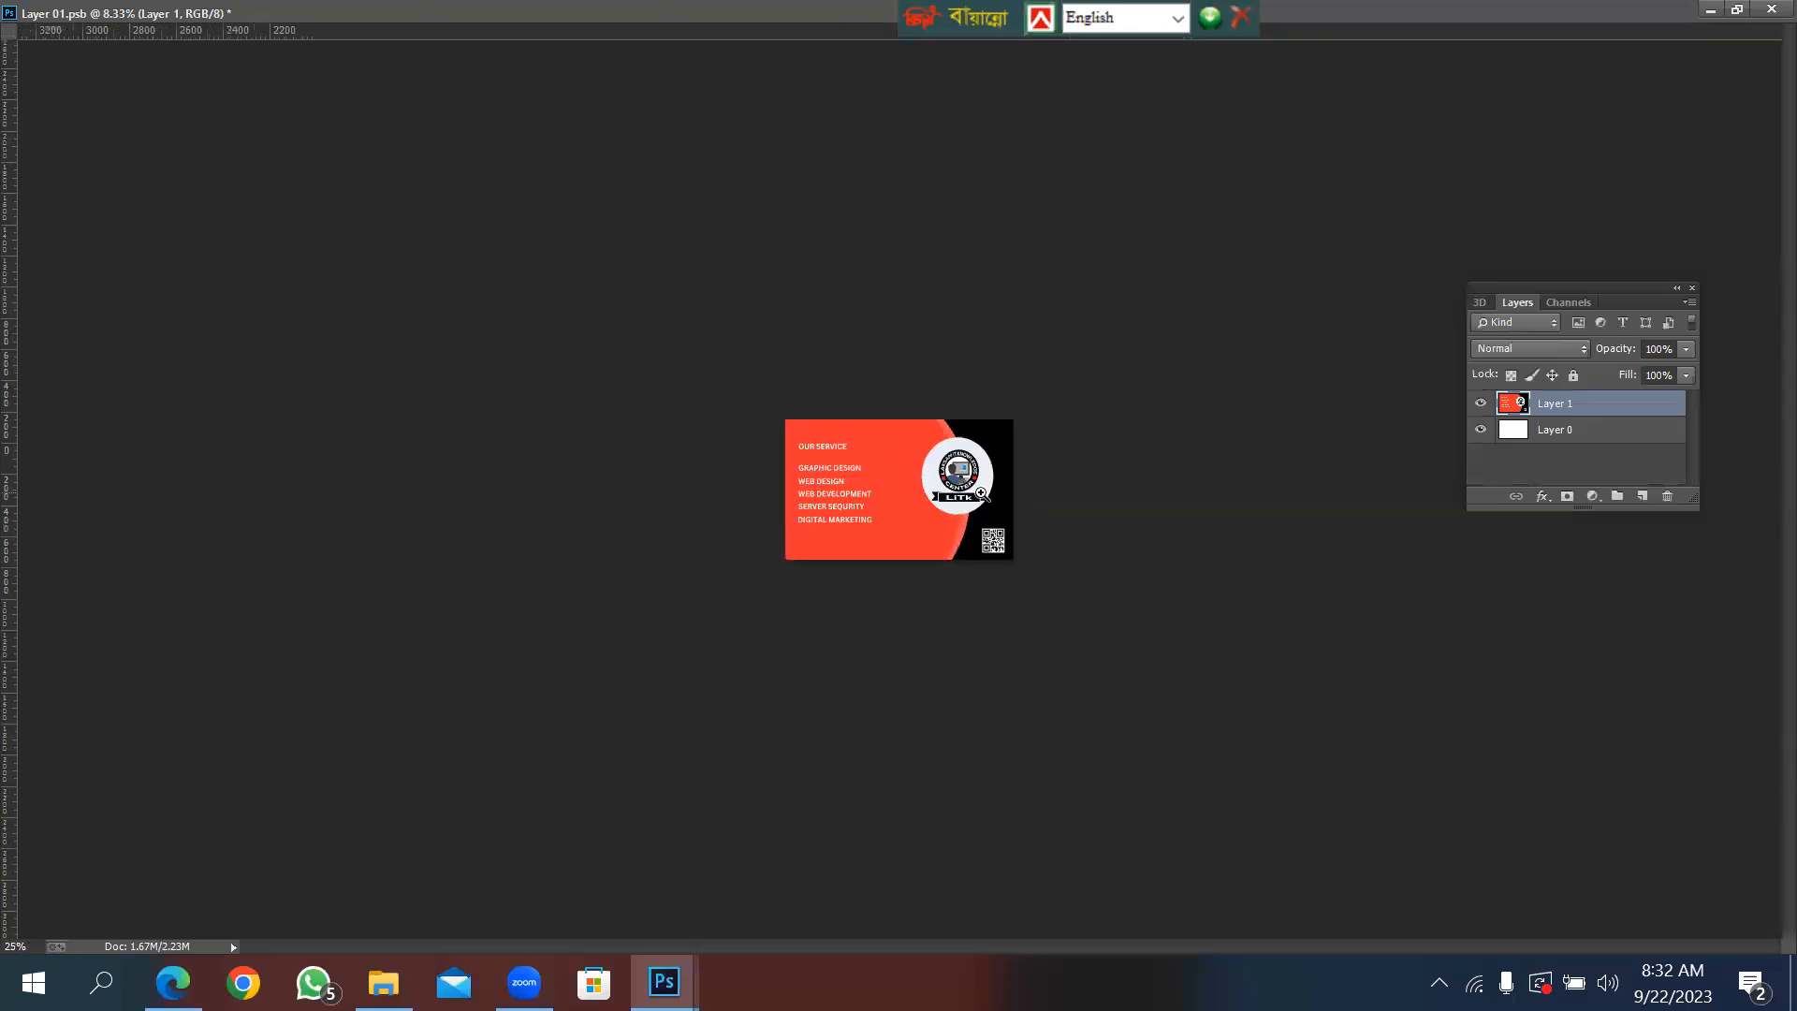
{"action": "left_click", "coordinate": [982, 493]}
{"action": "left_click", "coordinate": [981, 493]}
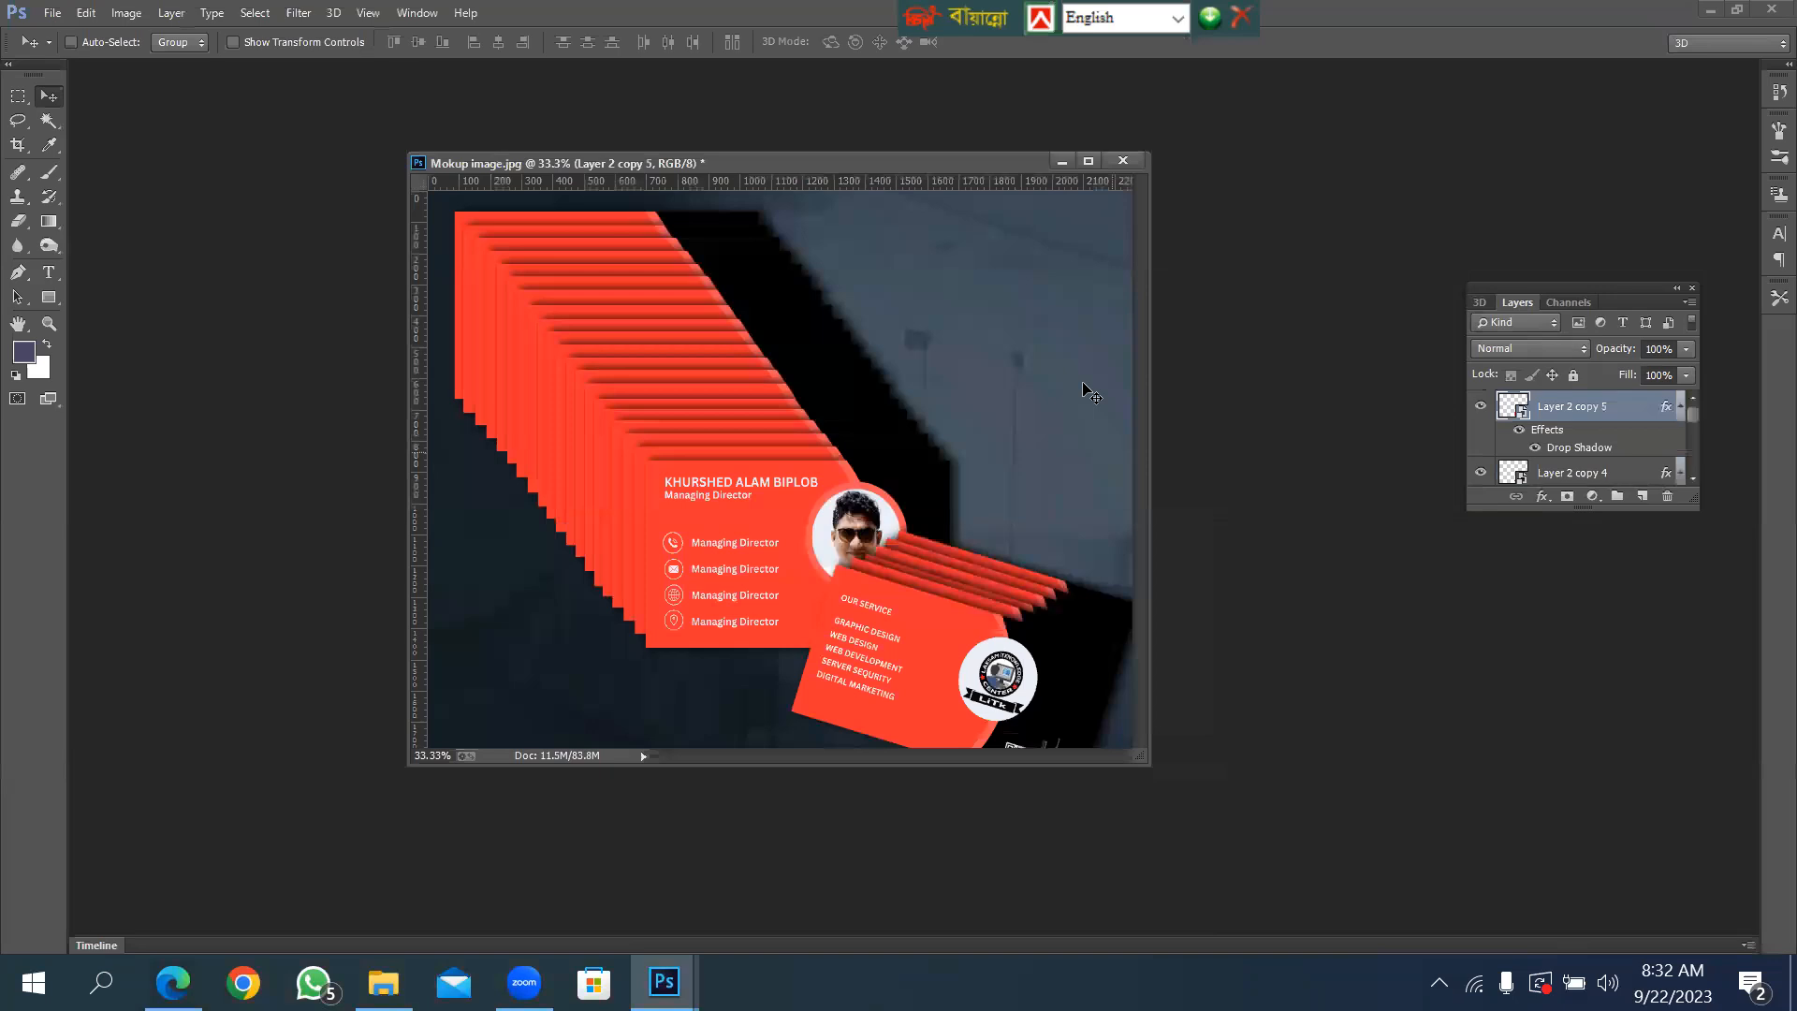
Delete the four frontmost tilted cards, Layer 2 copy 5 through Layer 2 copy 2, from the mockup.
{"action": "left_click", "coordinate": [1088, 161]}
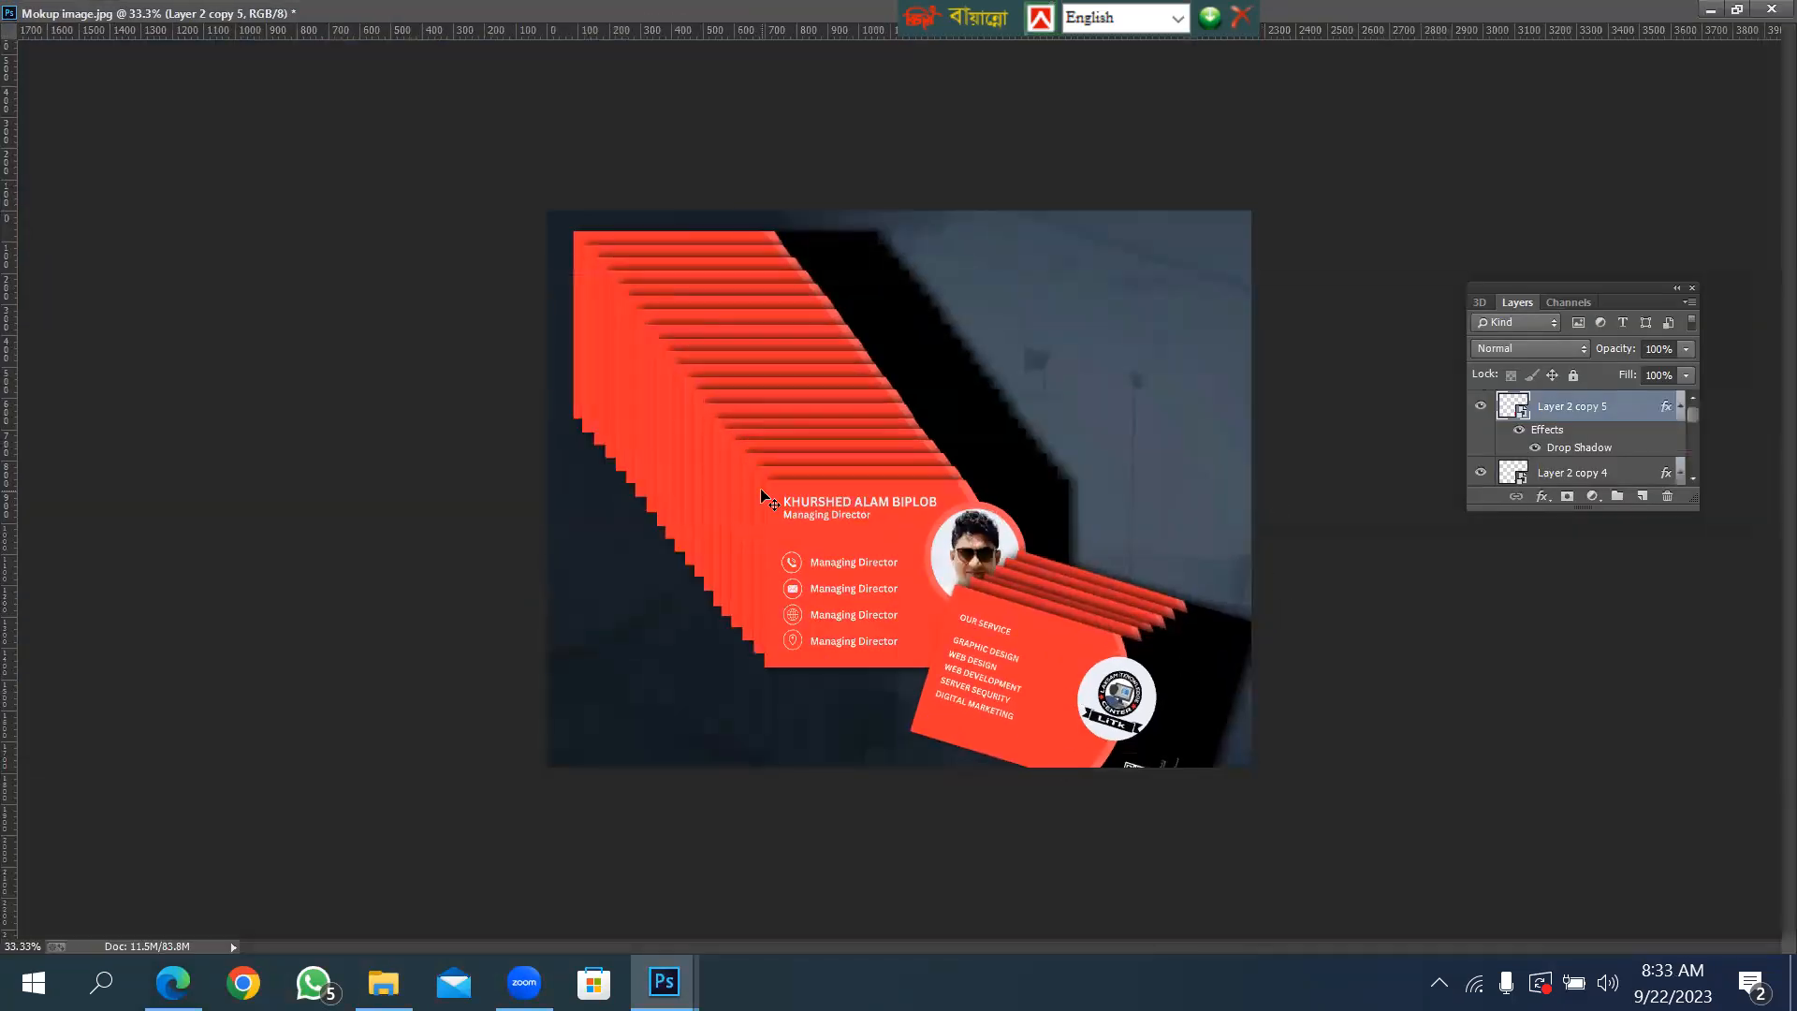
{"action": "key", "text": "ctrl+plus"}
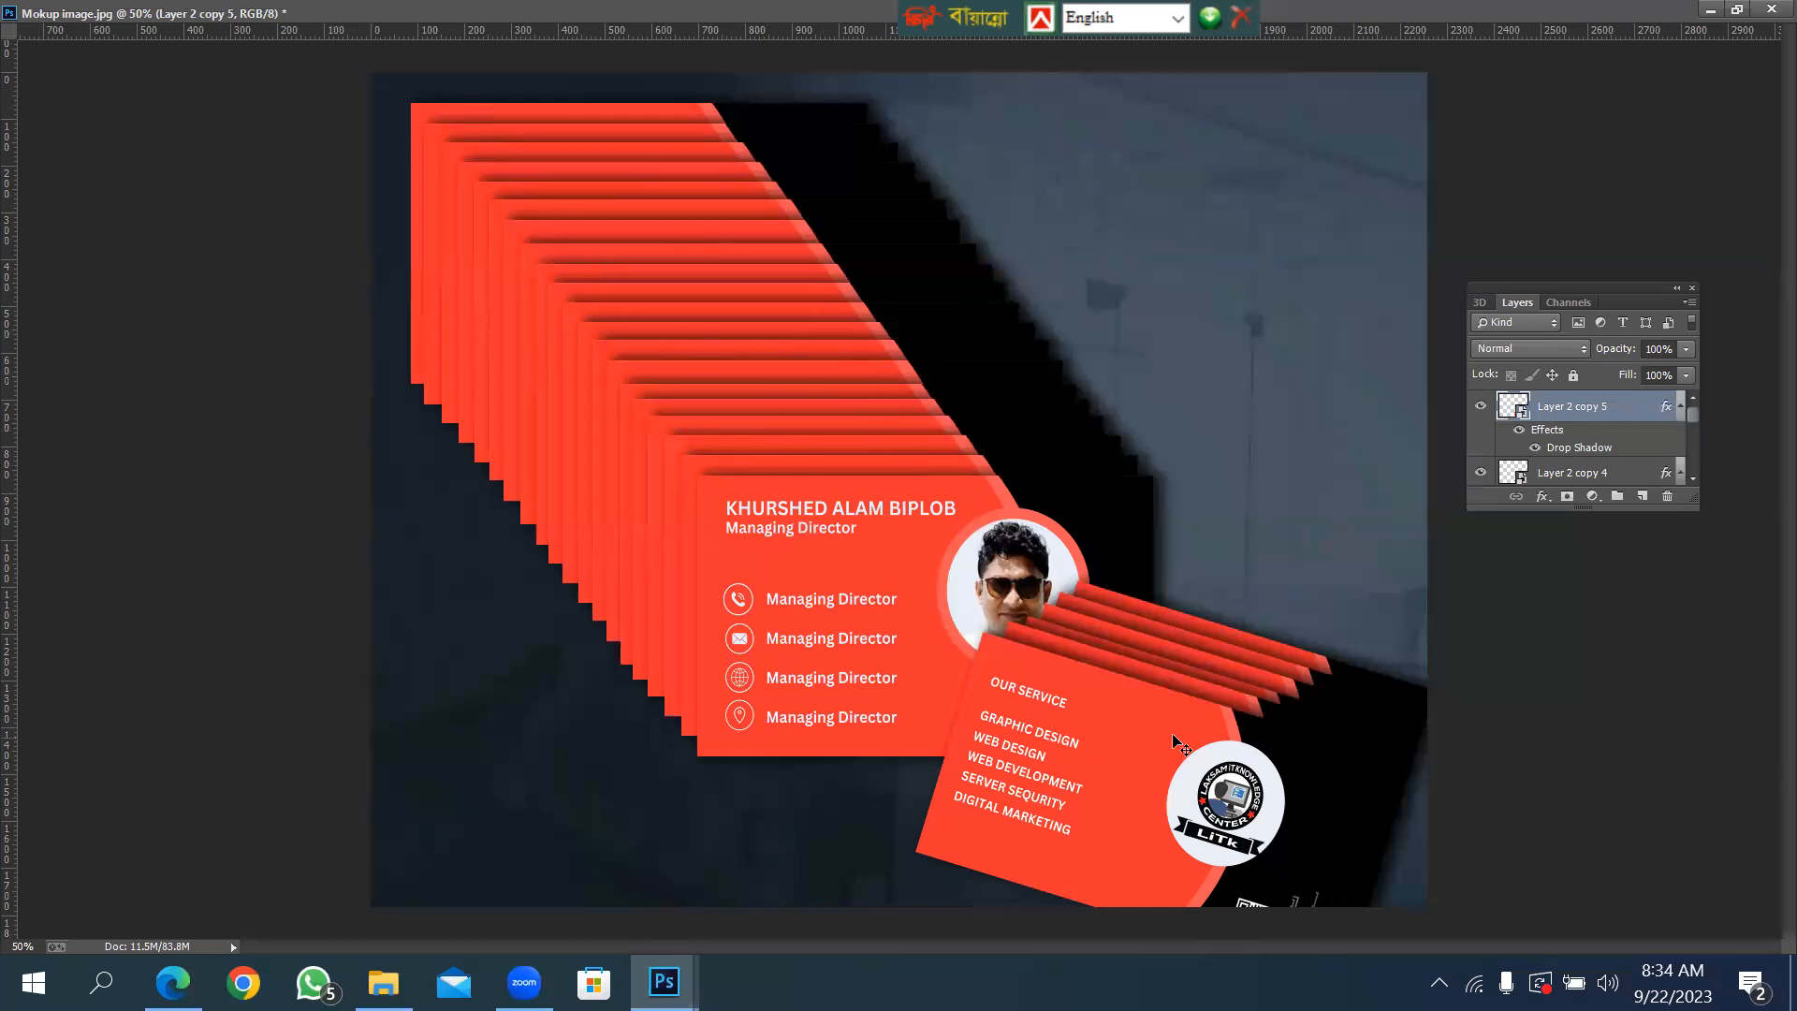
{"action": "right_click", "coordinate": [1068, 724]}
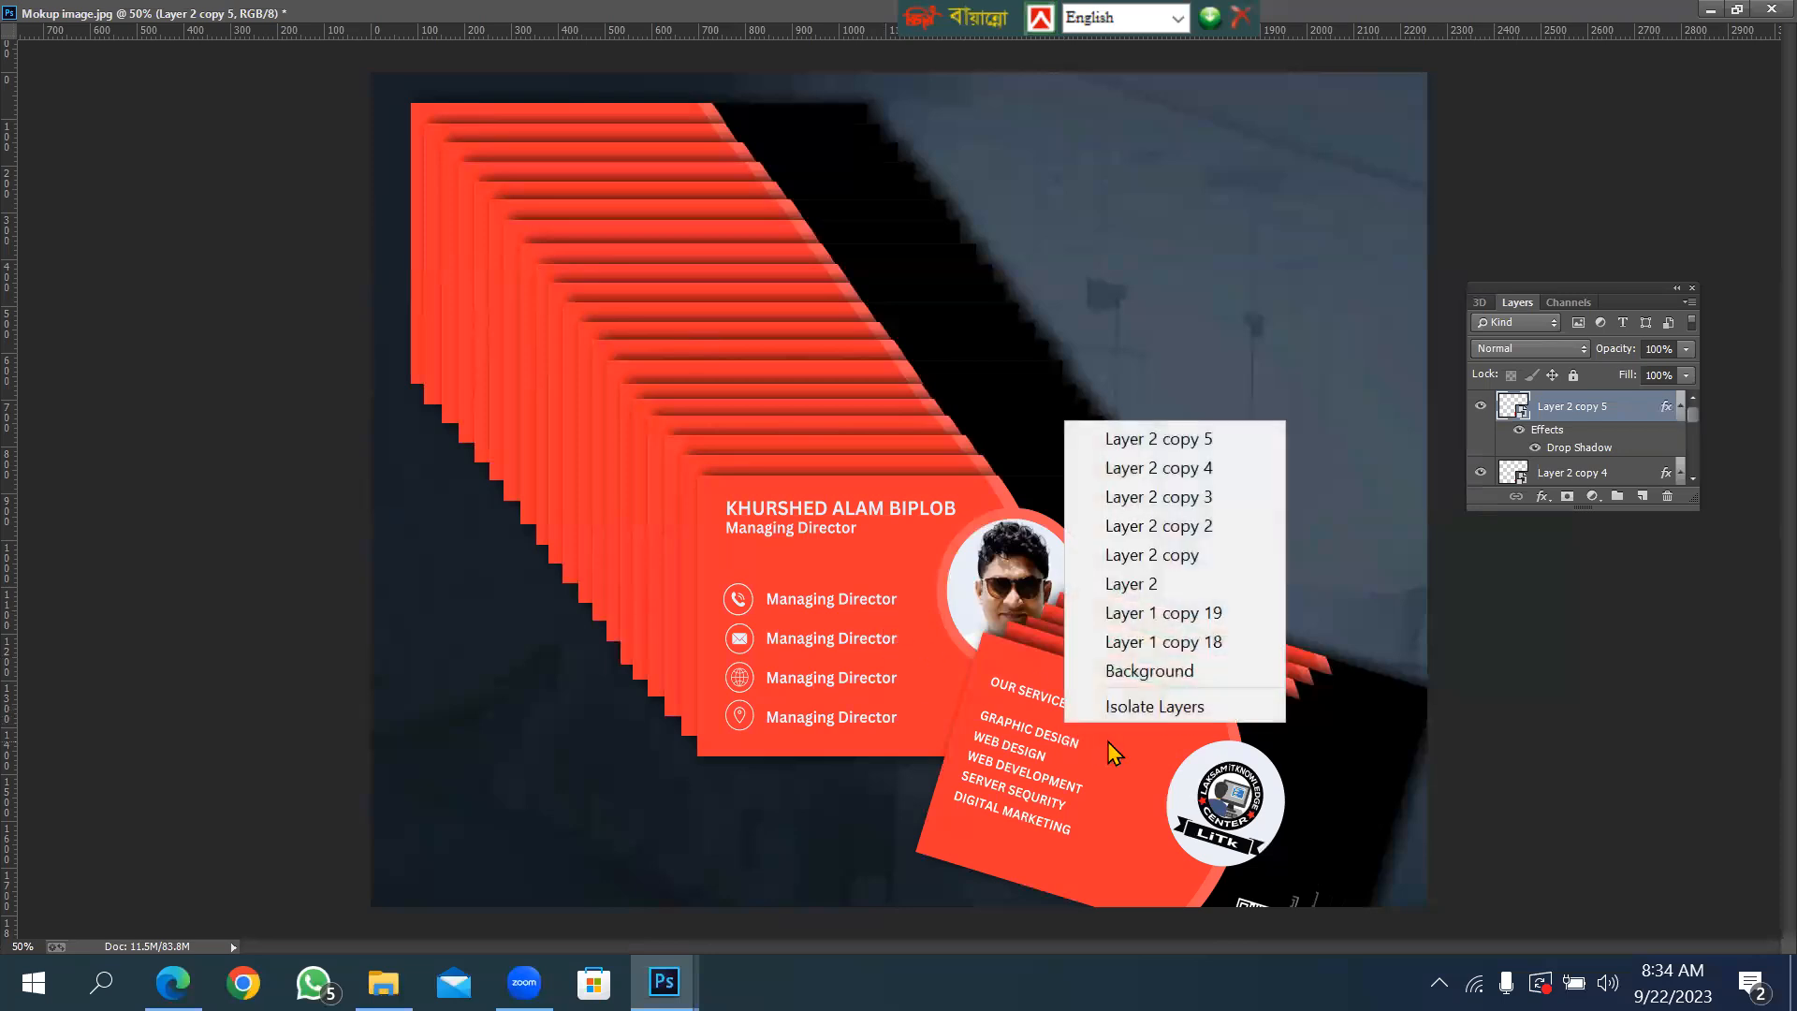
{"action": "left_click", "coordinate": [1123, 439]}
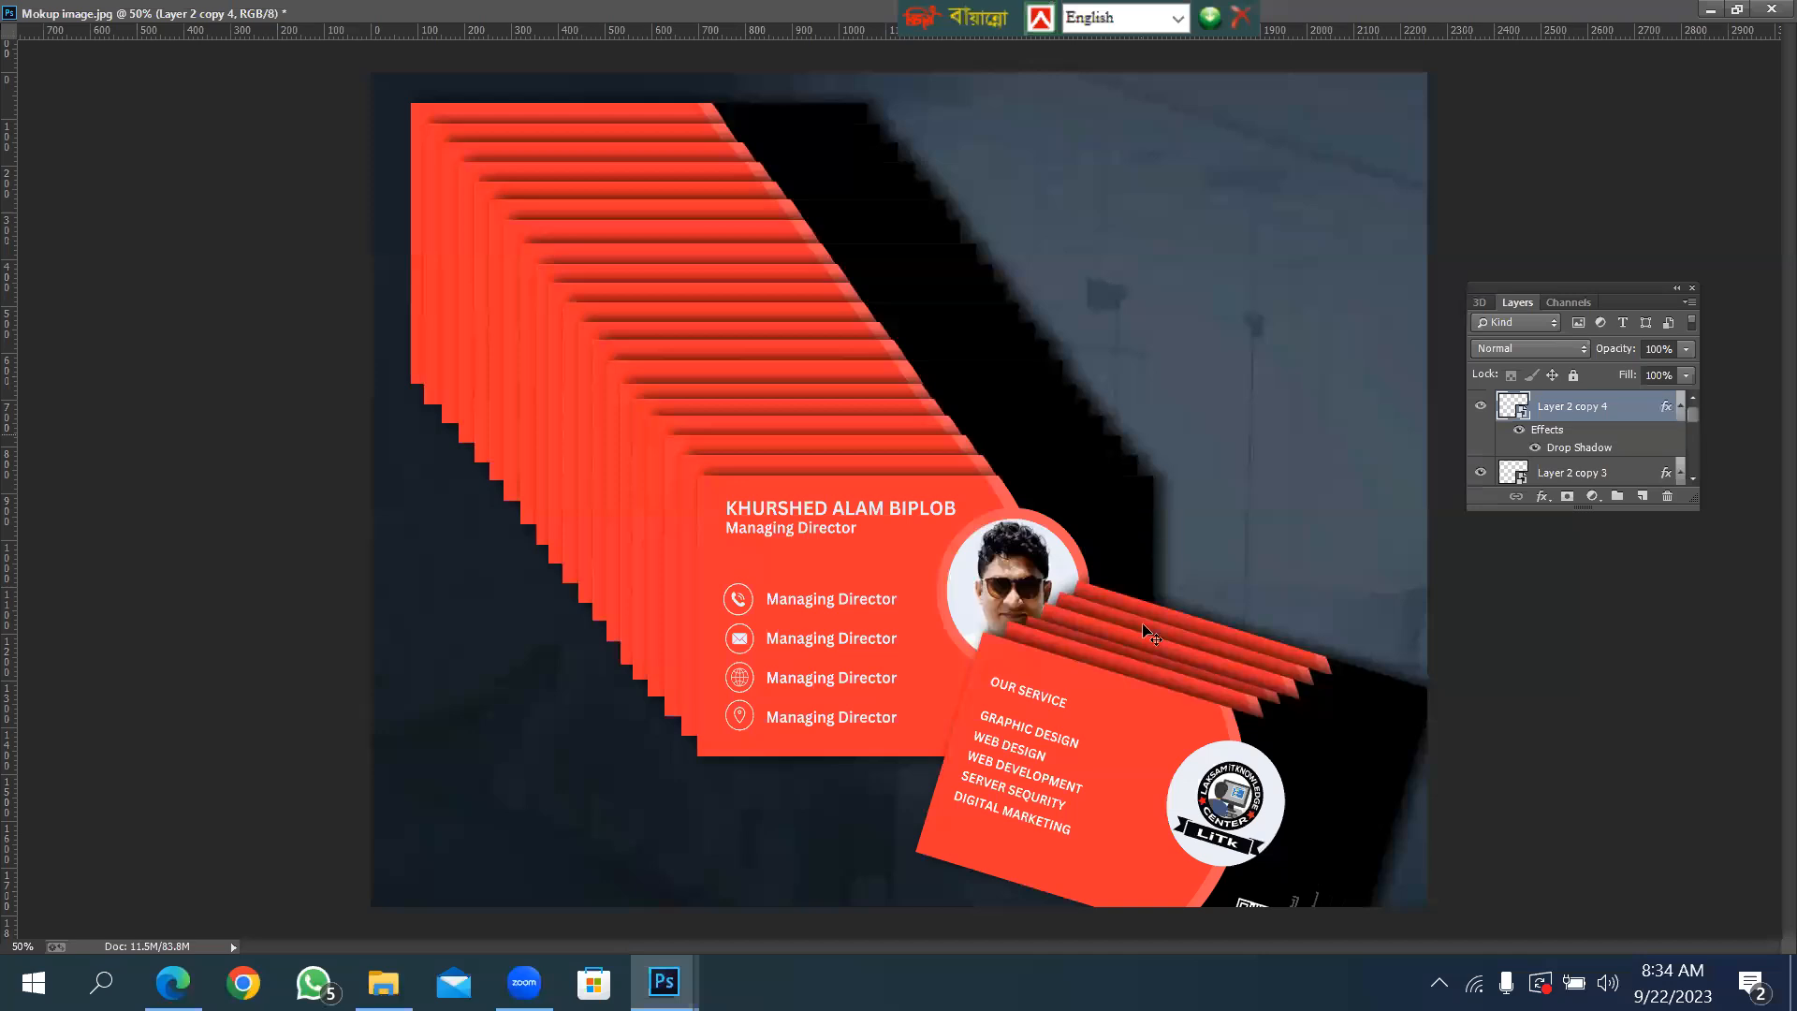
{"action": "key", "text": "Delete"}
{"action": "key", "text": "Delete"}
{"action": "right_click", "coordinate": [1116, 712]}
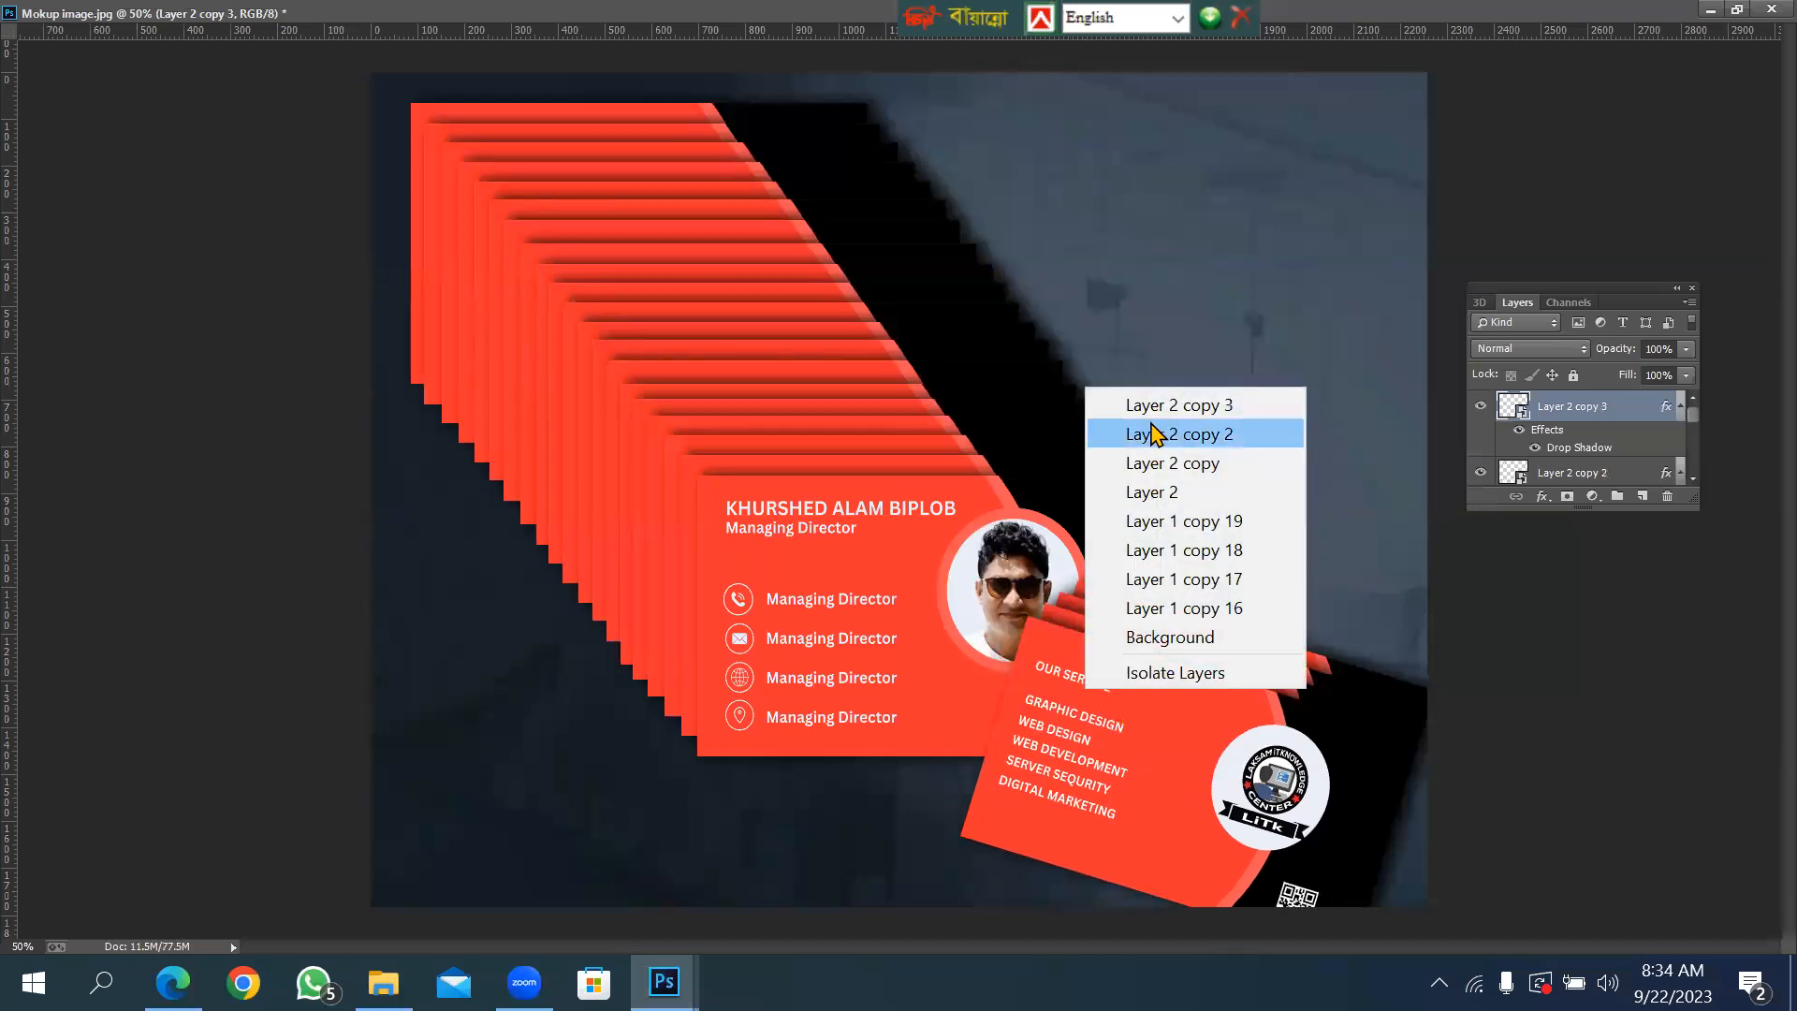
{"action": "left_click", "coordinate": [1161, 433]}
{"action": "key", "text": "Delete"}
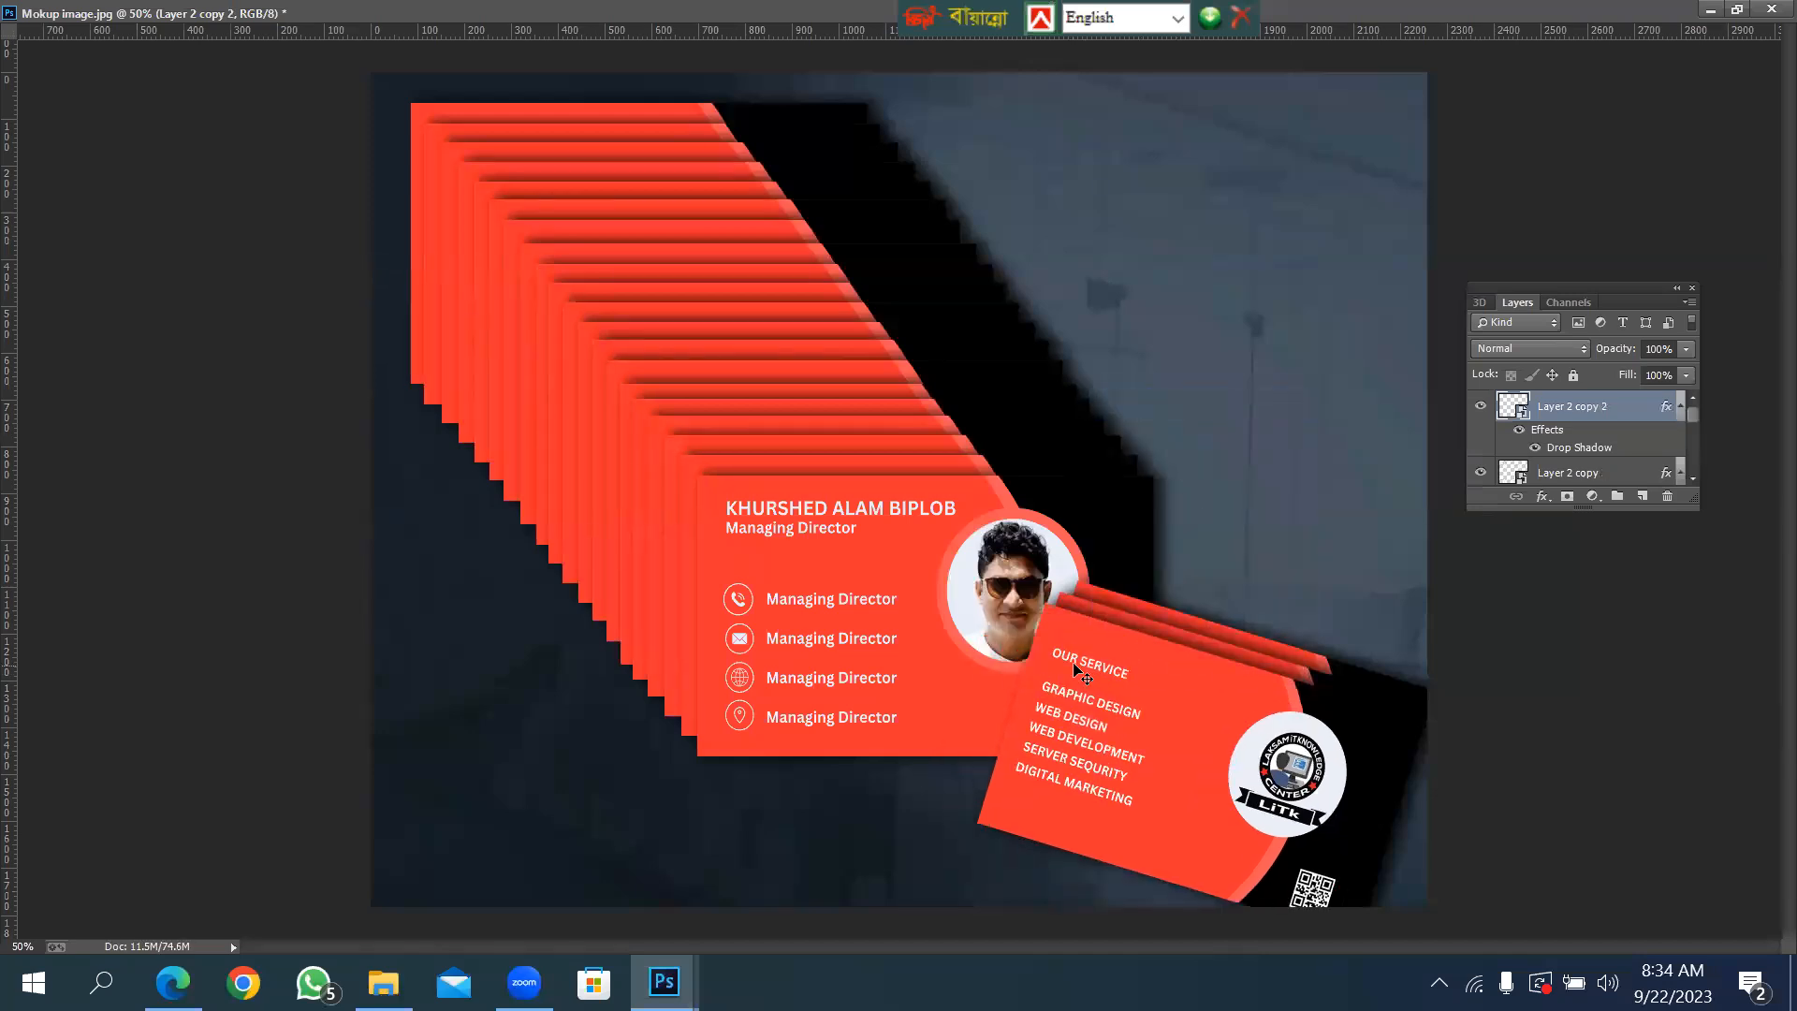
{"action": "right_click", "coordinate": [1103, 632]}
{"action": "left_click", "coordinate": [1142, 642]}
{"action": "key", "text": "Delete"}
Move Layer 2 upward beside the portrait card, and place Layer 2 copy over it with a slight offset.
{"action": "right_click", "coordinate": [1149, 613]}
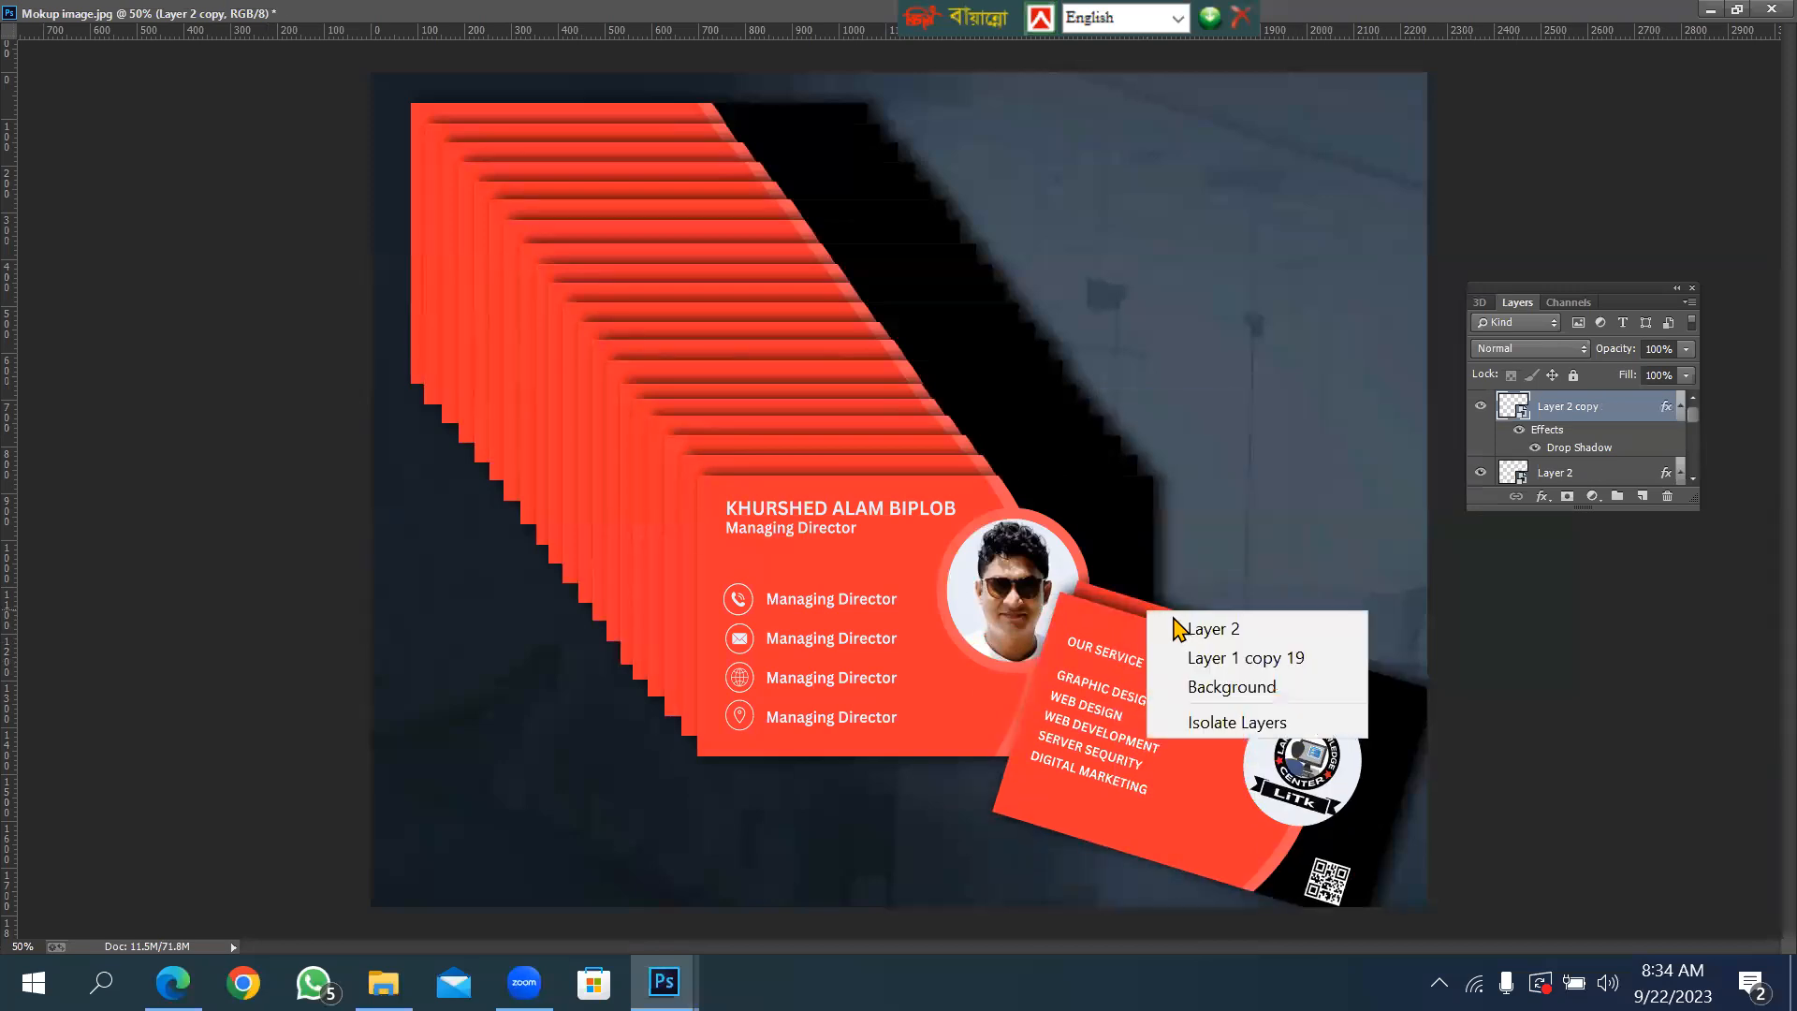
{"action": "left_click", "coordinate": [1187, 625]}
{"action": "left_click_drag", "start_coordinate": [1216, 594], "coordinate": [1193, 511]}
{"action": "right_click", "coordinate": [1163, 656]}
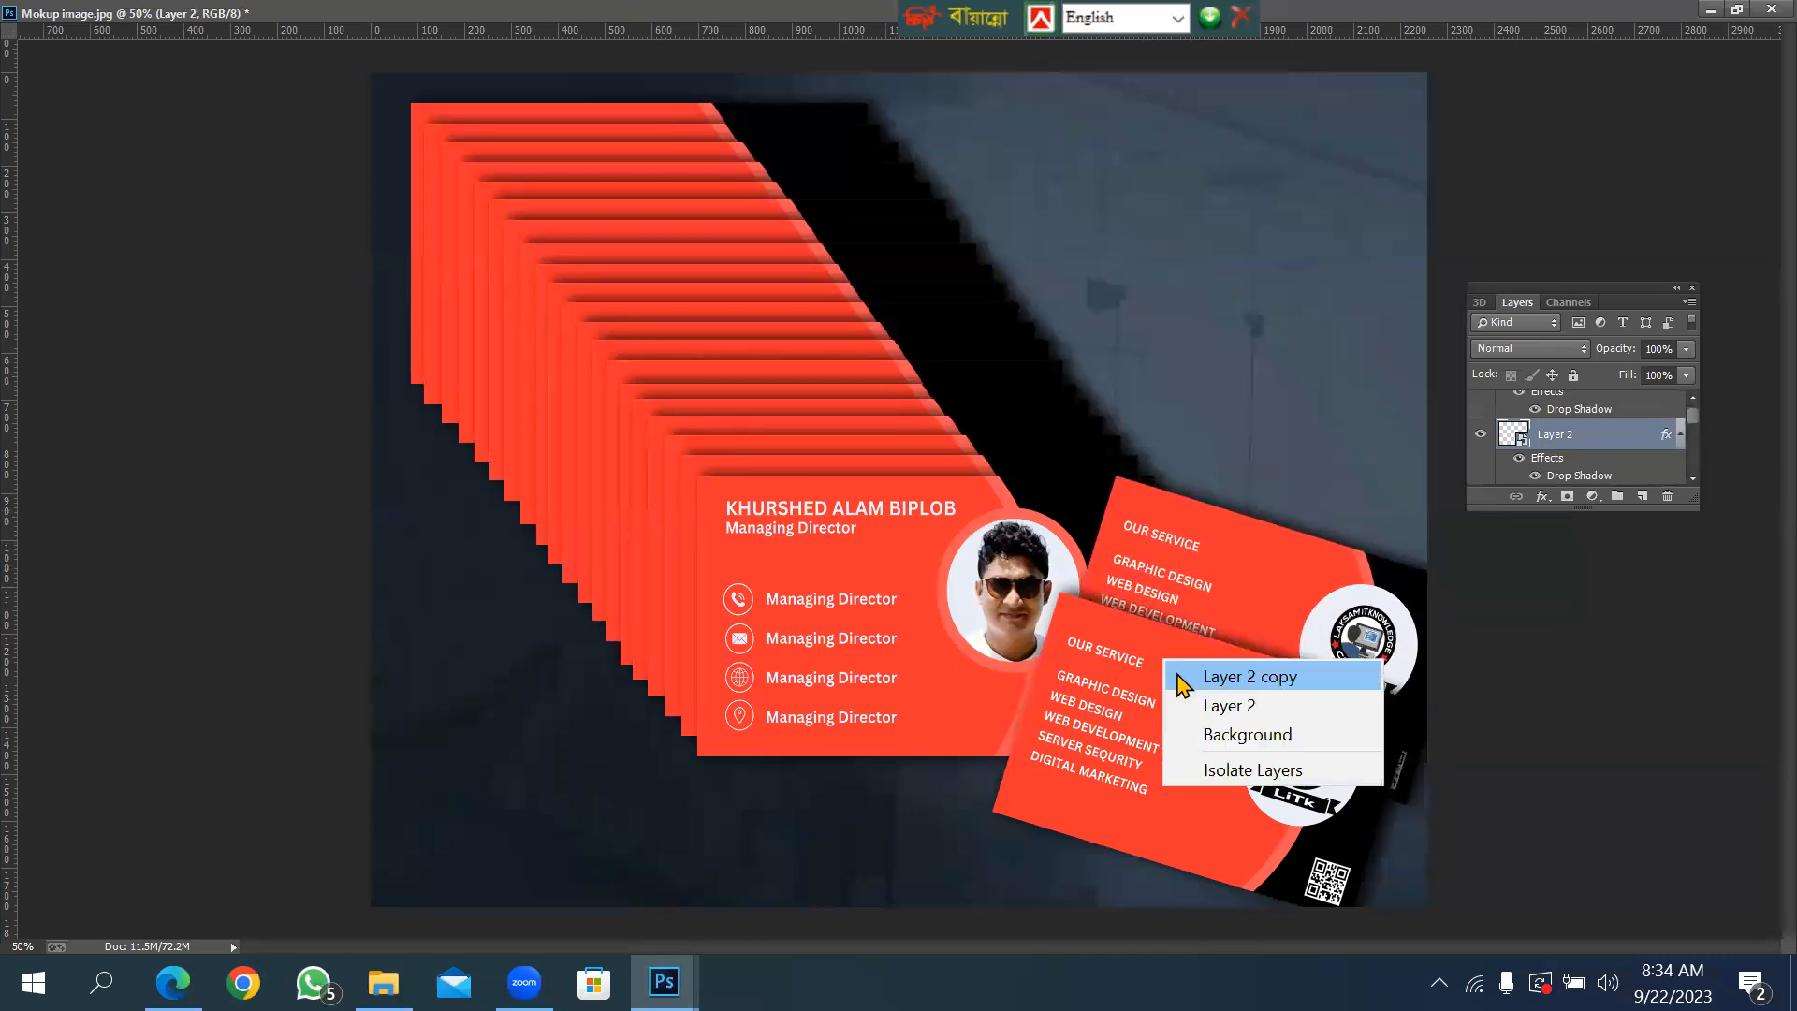
{"action": "left_click", "coordinate": [1182, 676]}
{"action": "left_click_drag", "start_coordinate": [1178, 698], "coordinate": [1241, 585]}
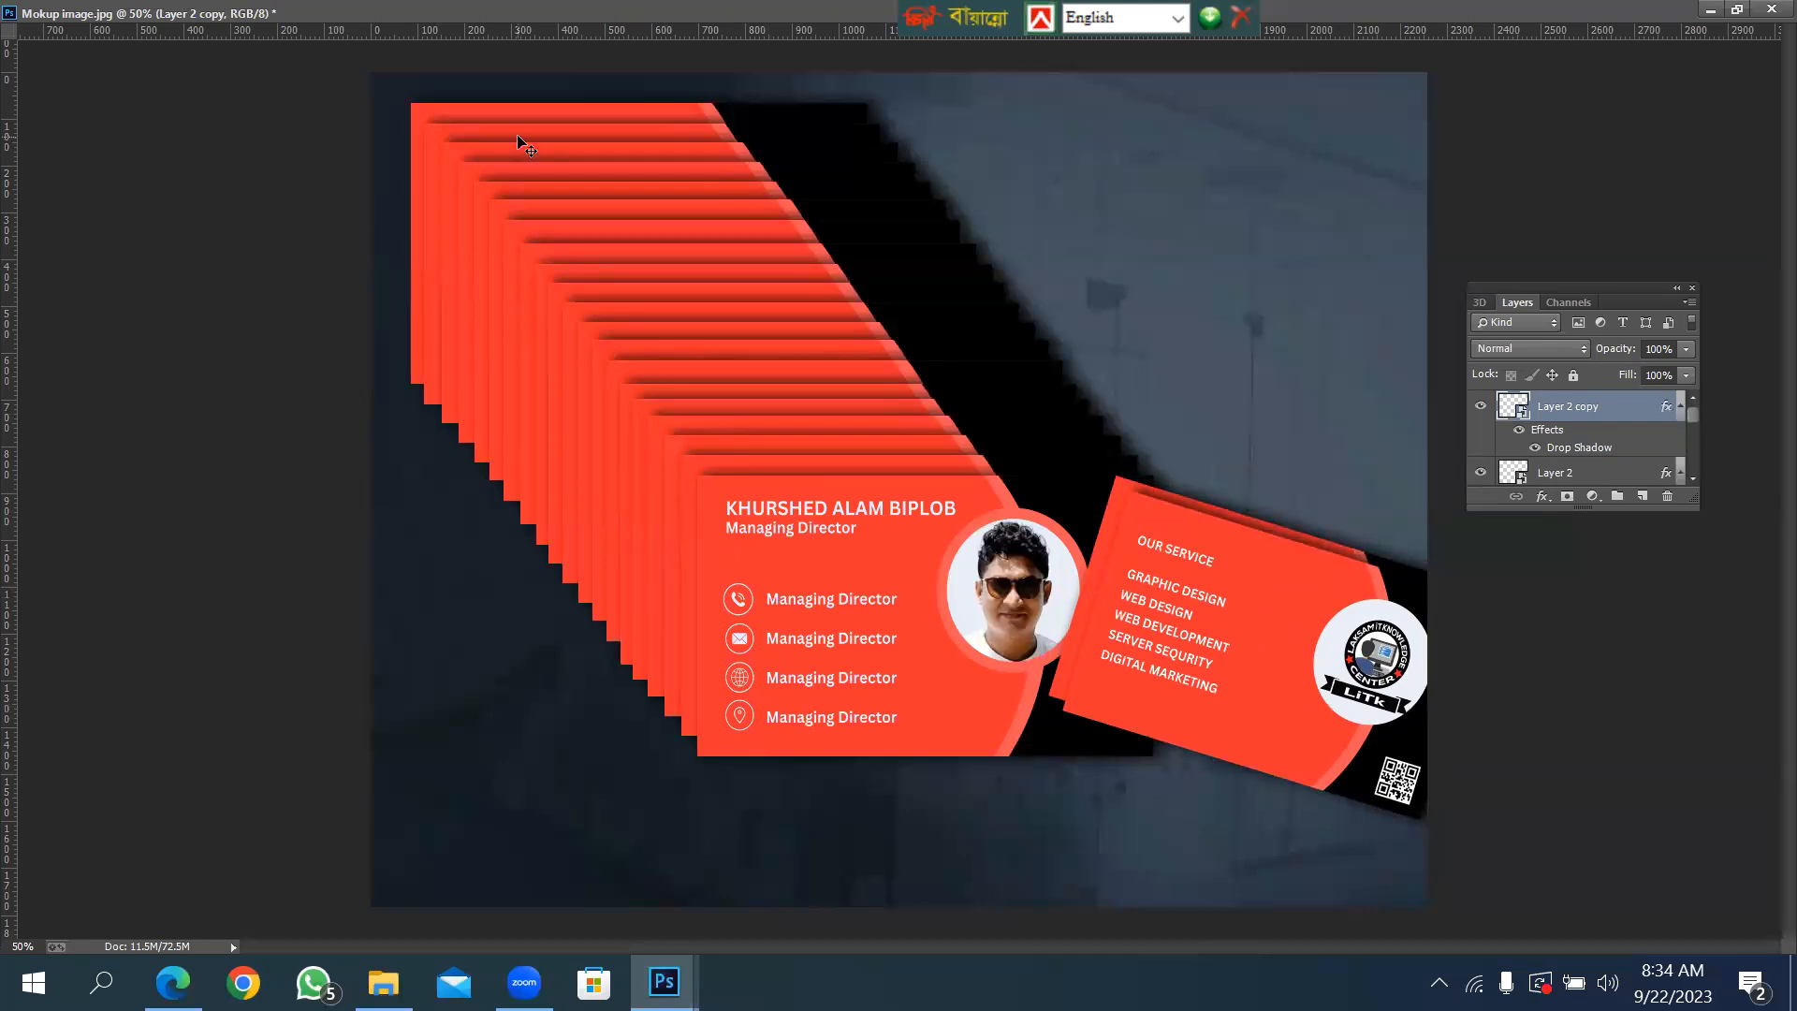
Save the mockup to the Desktop in JPEG format as Mokup image.jpg.
{"action": "key", "text": "ctrl+shift+s"}
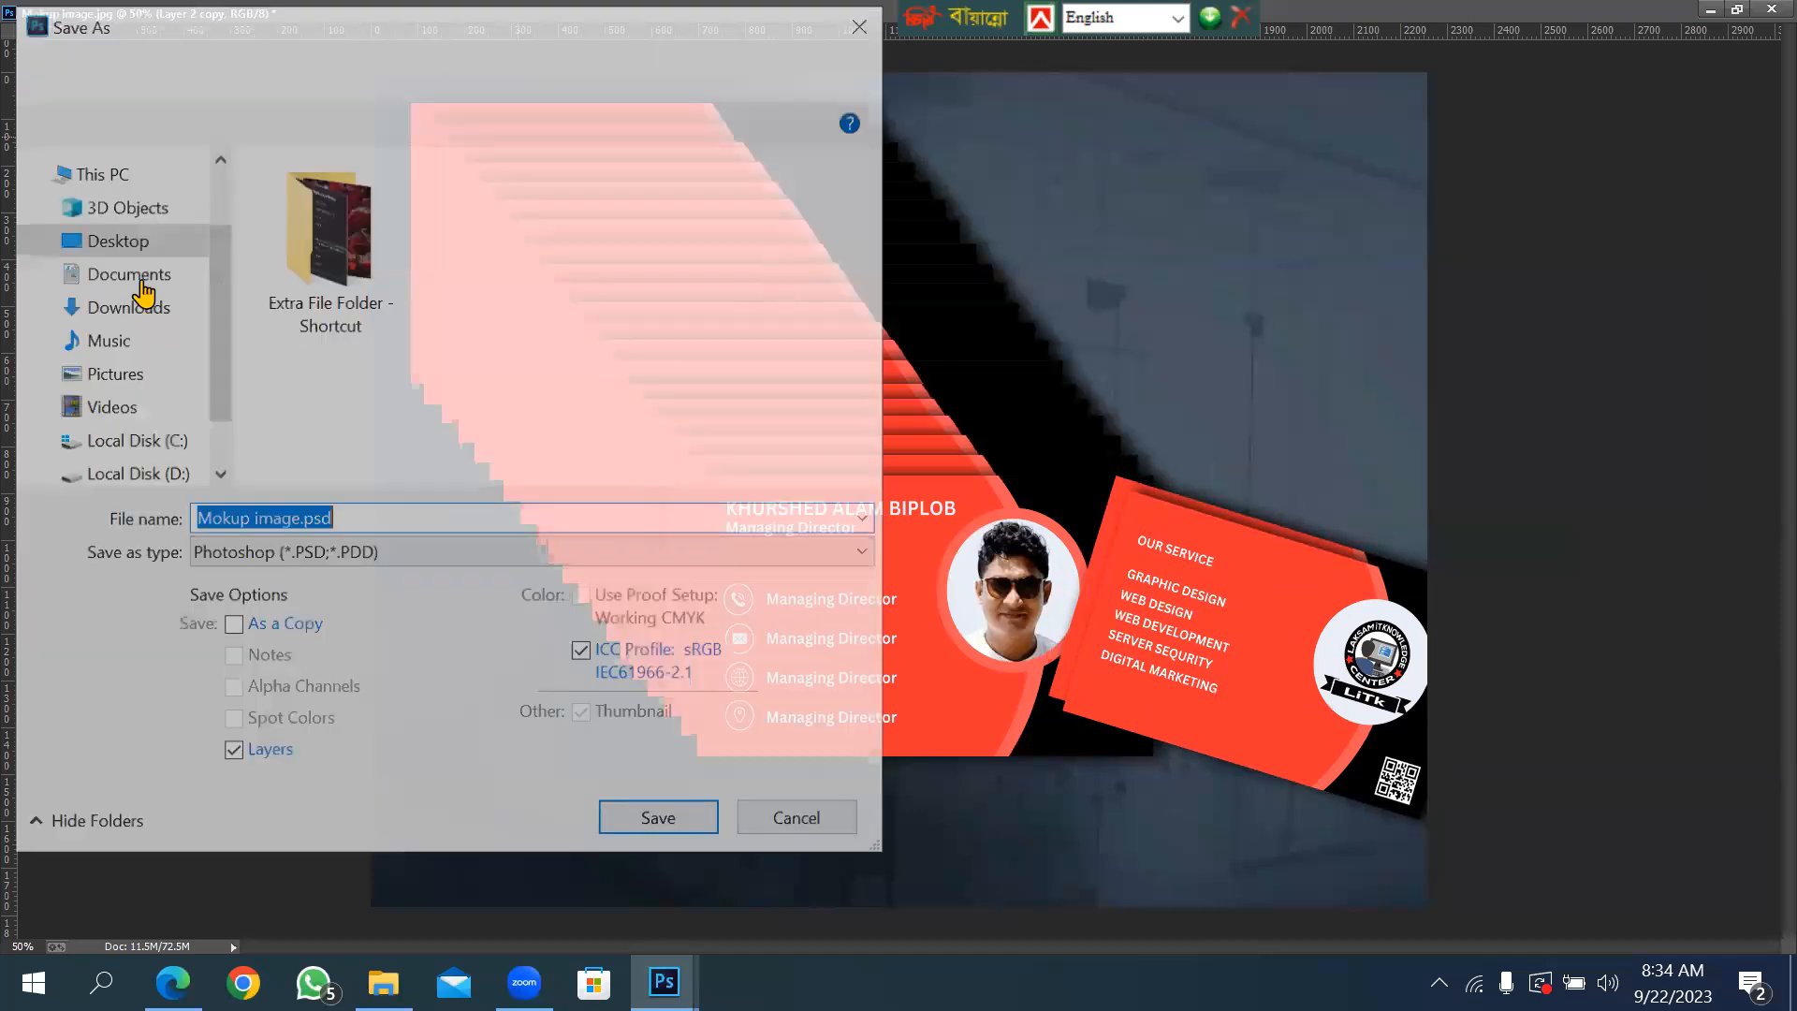
{"action": "left_click", "coordinate": [318, 556]}
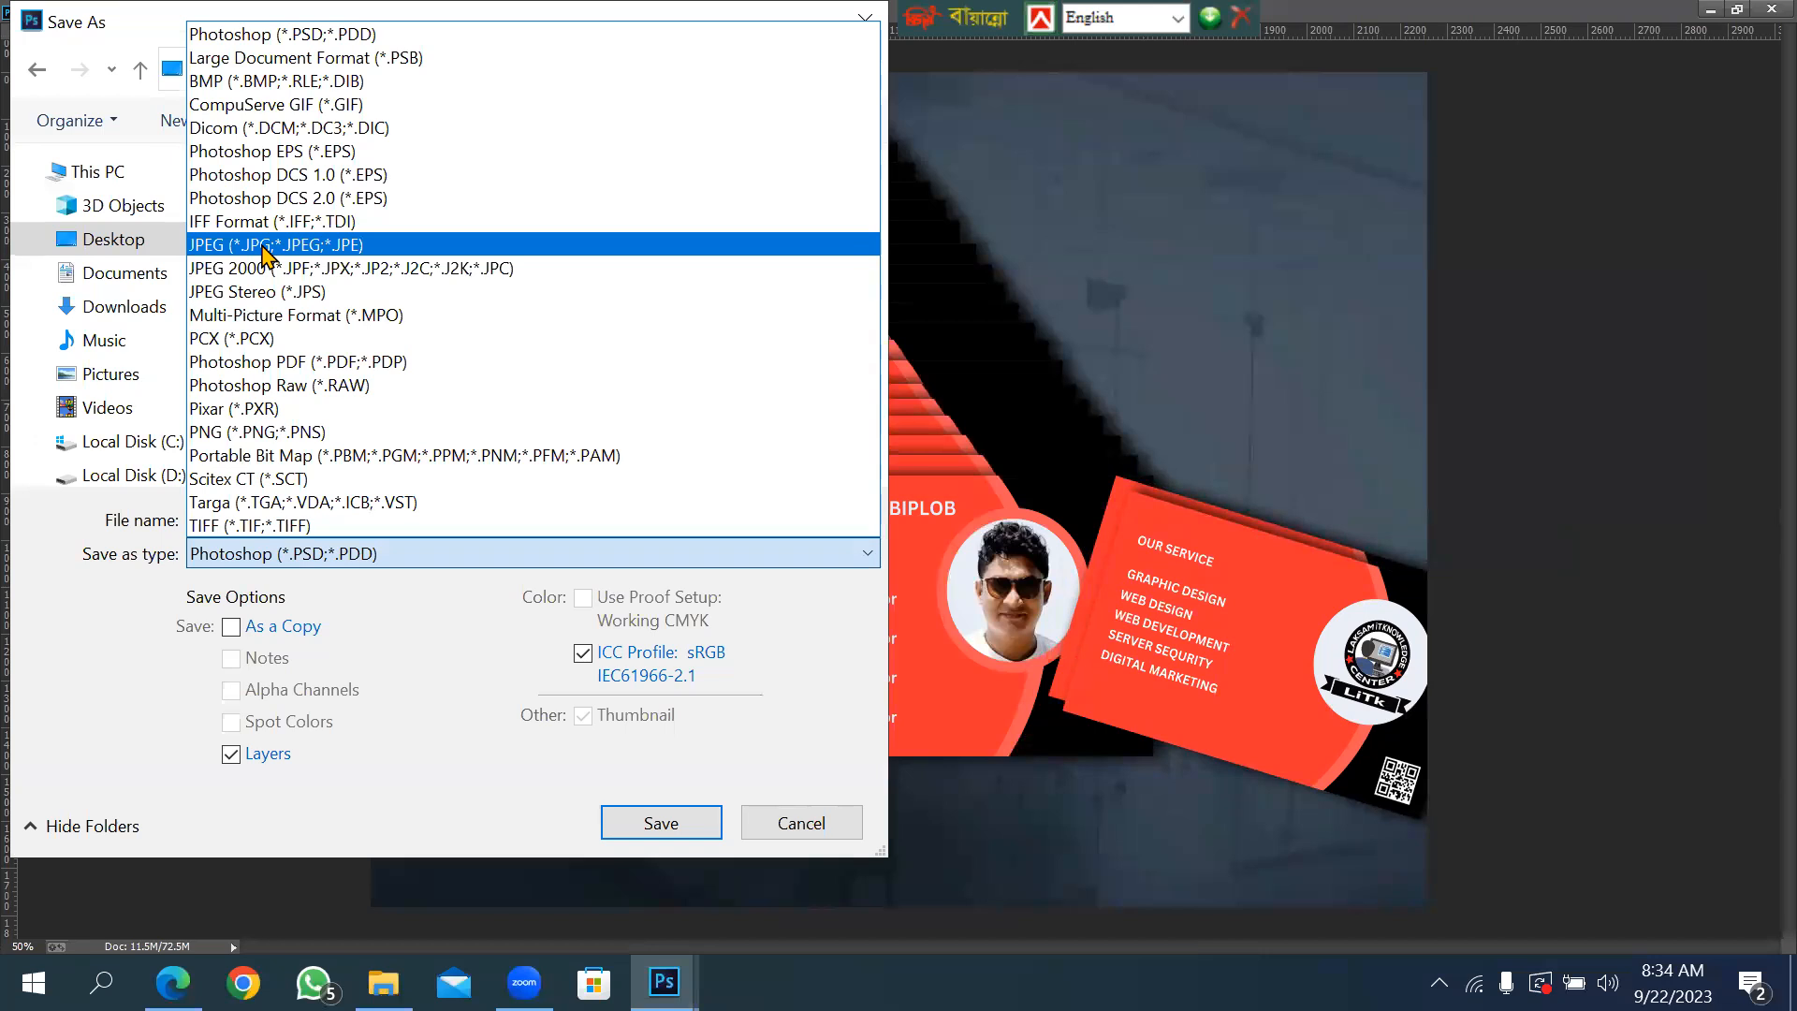
{"action": "left_click", "coordinate": [258, 245]}
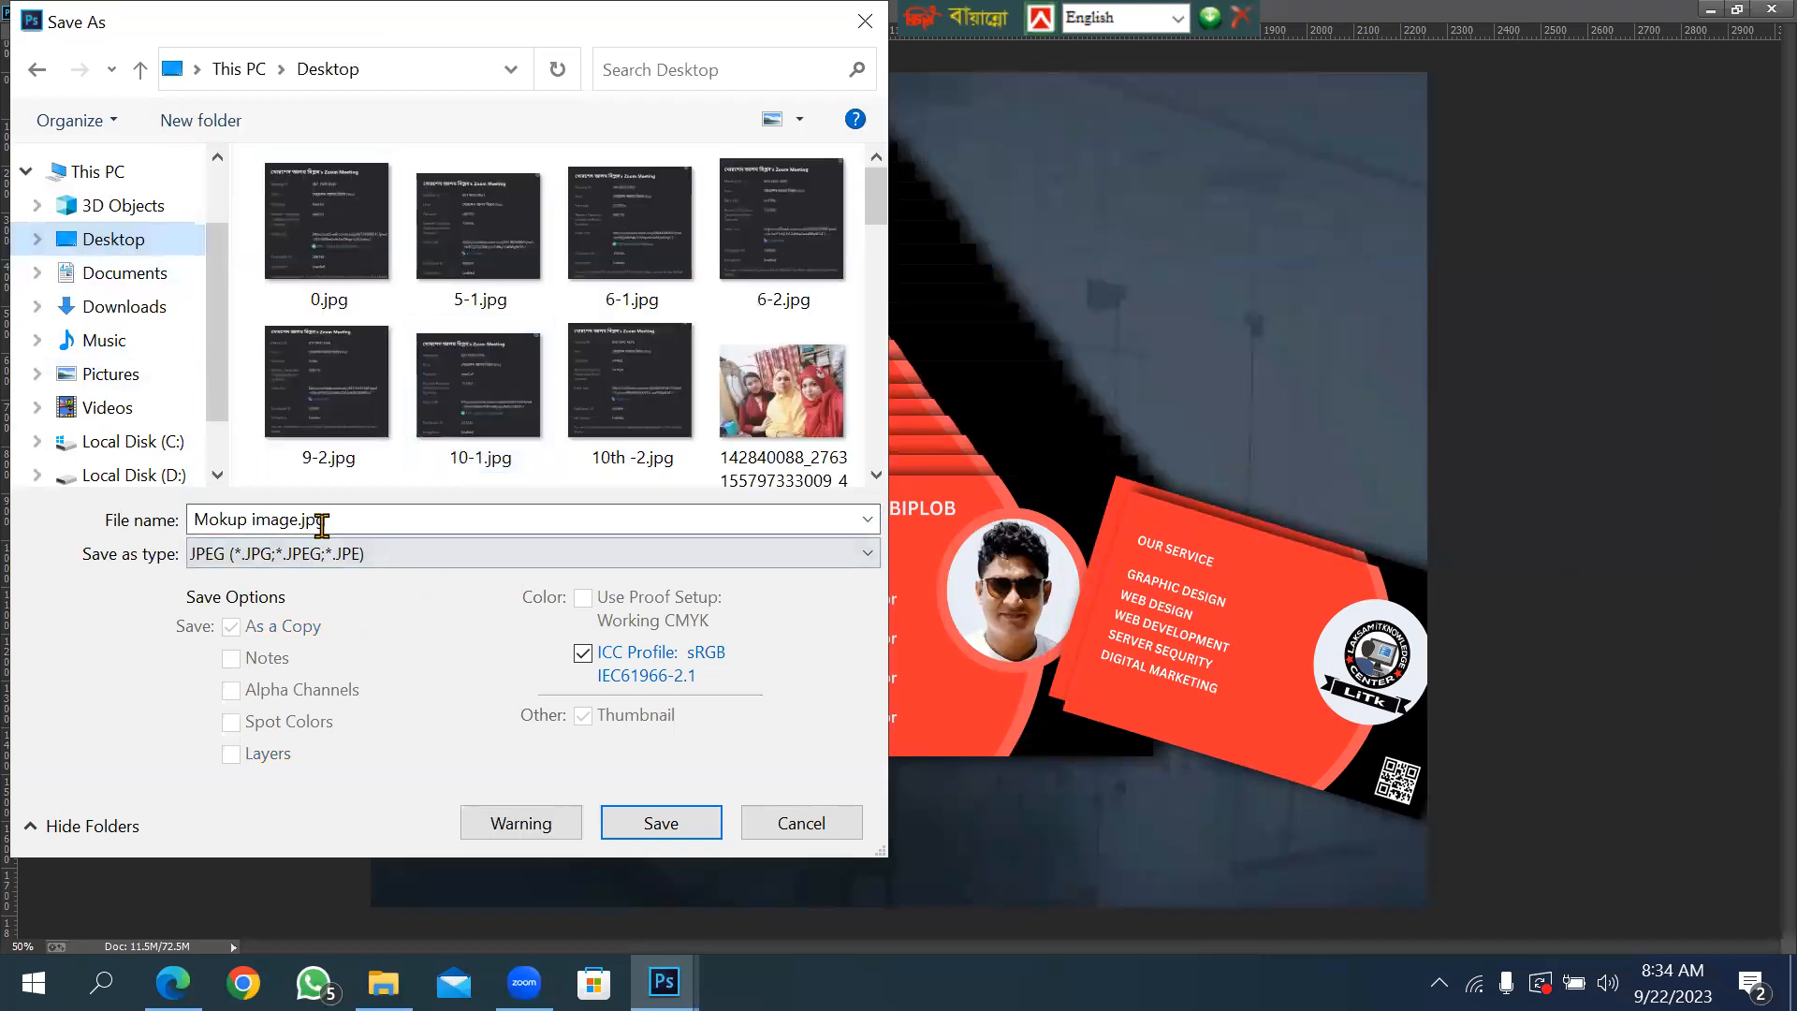
{"action": "left_click", "coordinate": [363, 520]}
{"action": "left_click", "coordinate": [661, 826]}
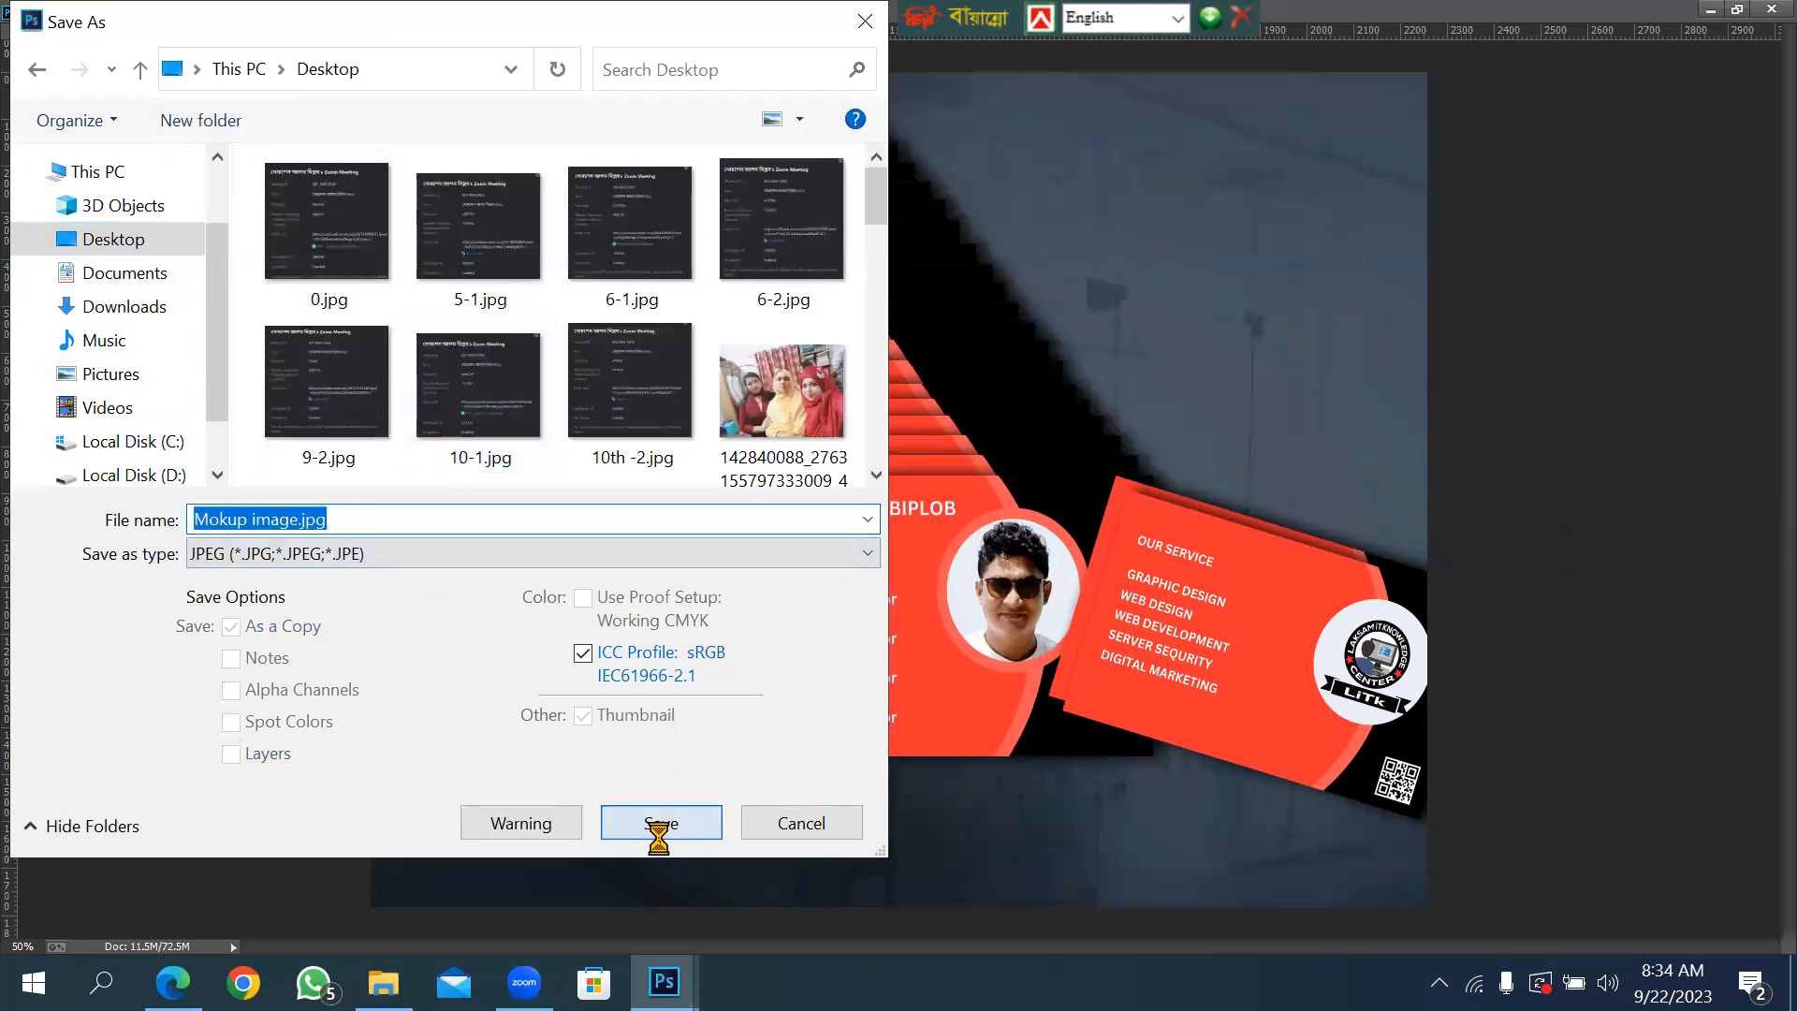
{"action": "left_click", "coordinate": [990, 511]}
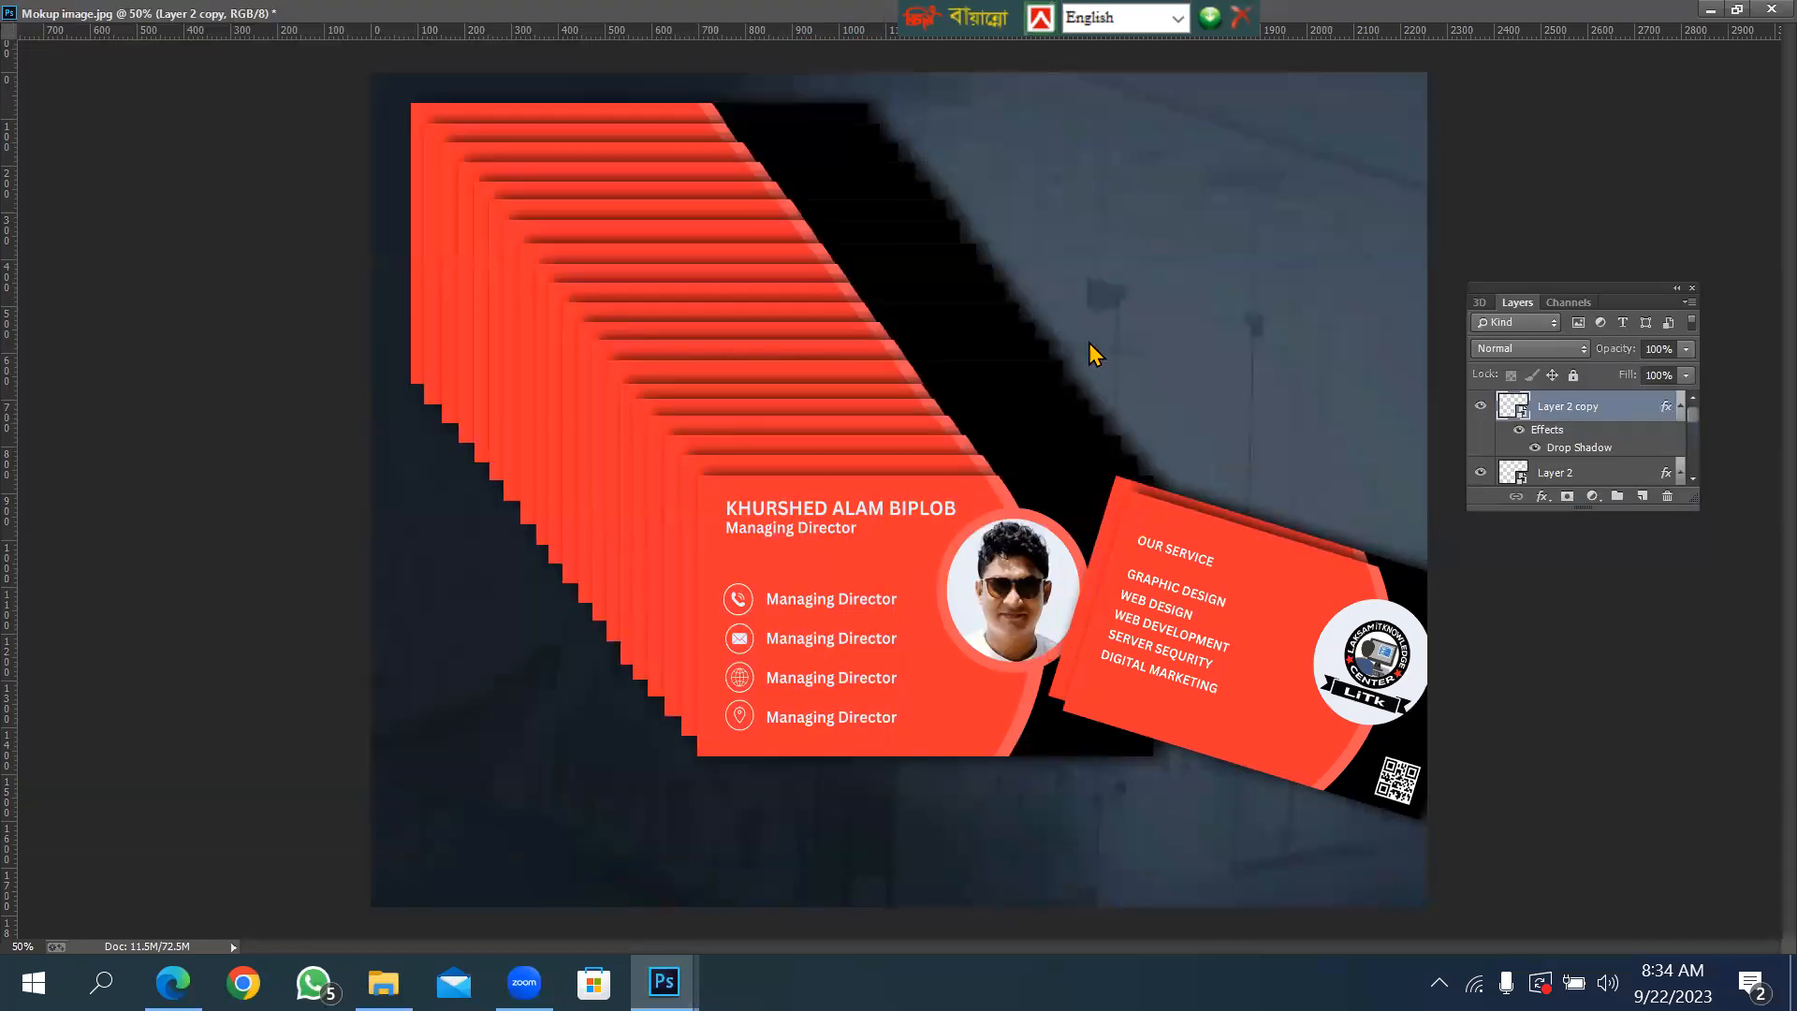
{"action": "left_click", "coordinate": [1308, 229]}
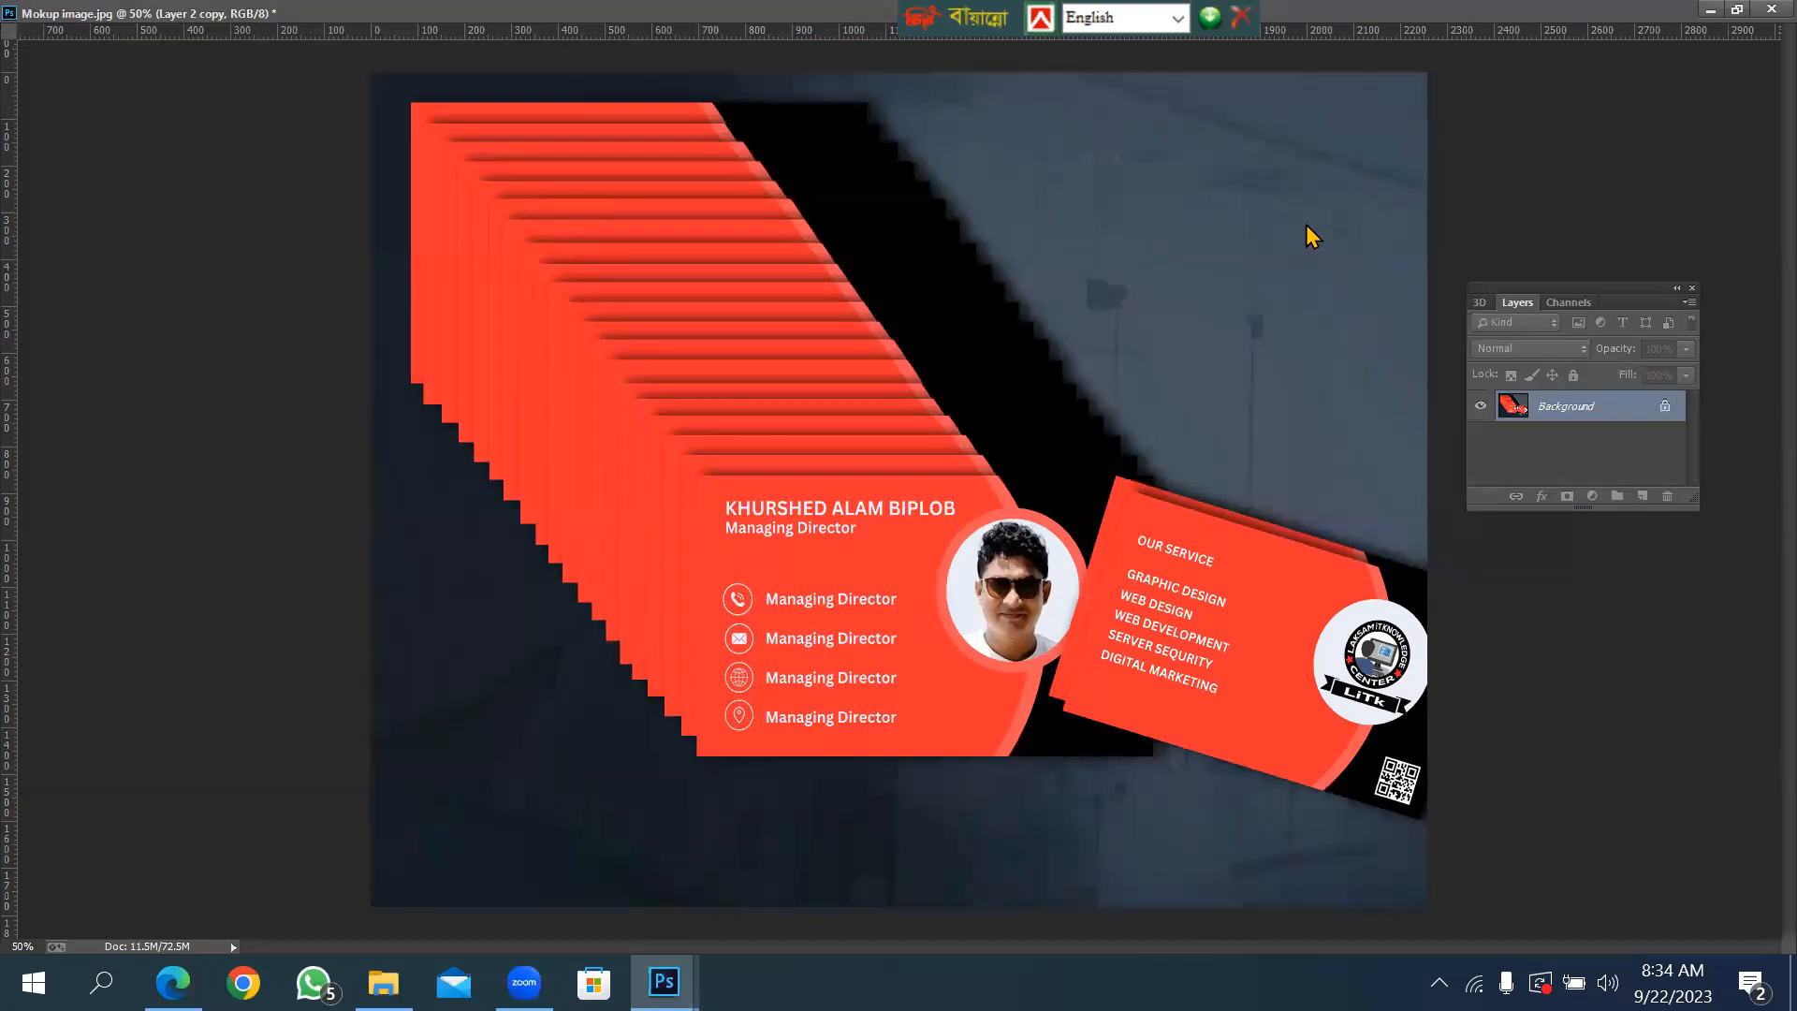
Close the Mokup image.jpg document without saving its changes and minimise the editor to show the desktop.
{"action": "left_click", "coordinate": [1772, 8]}
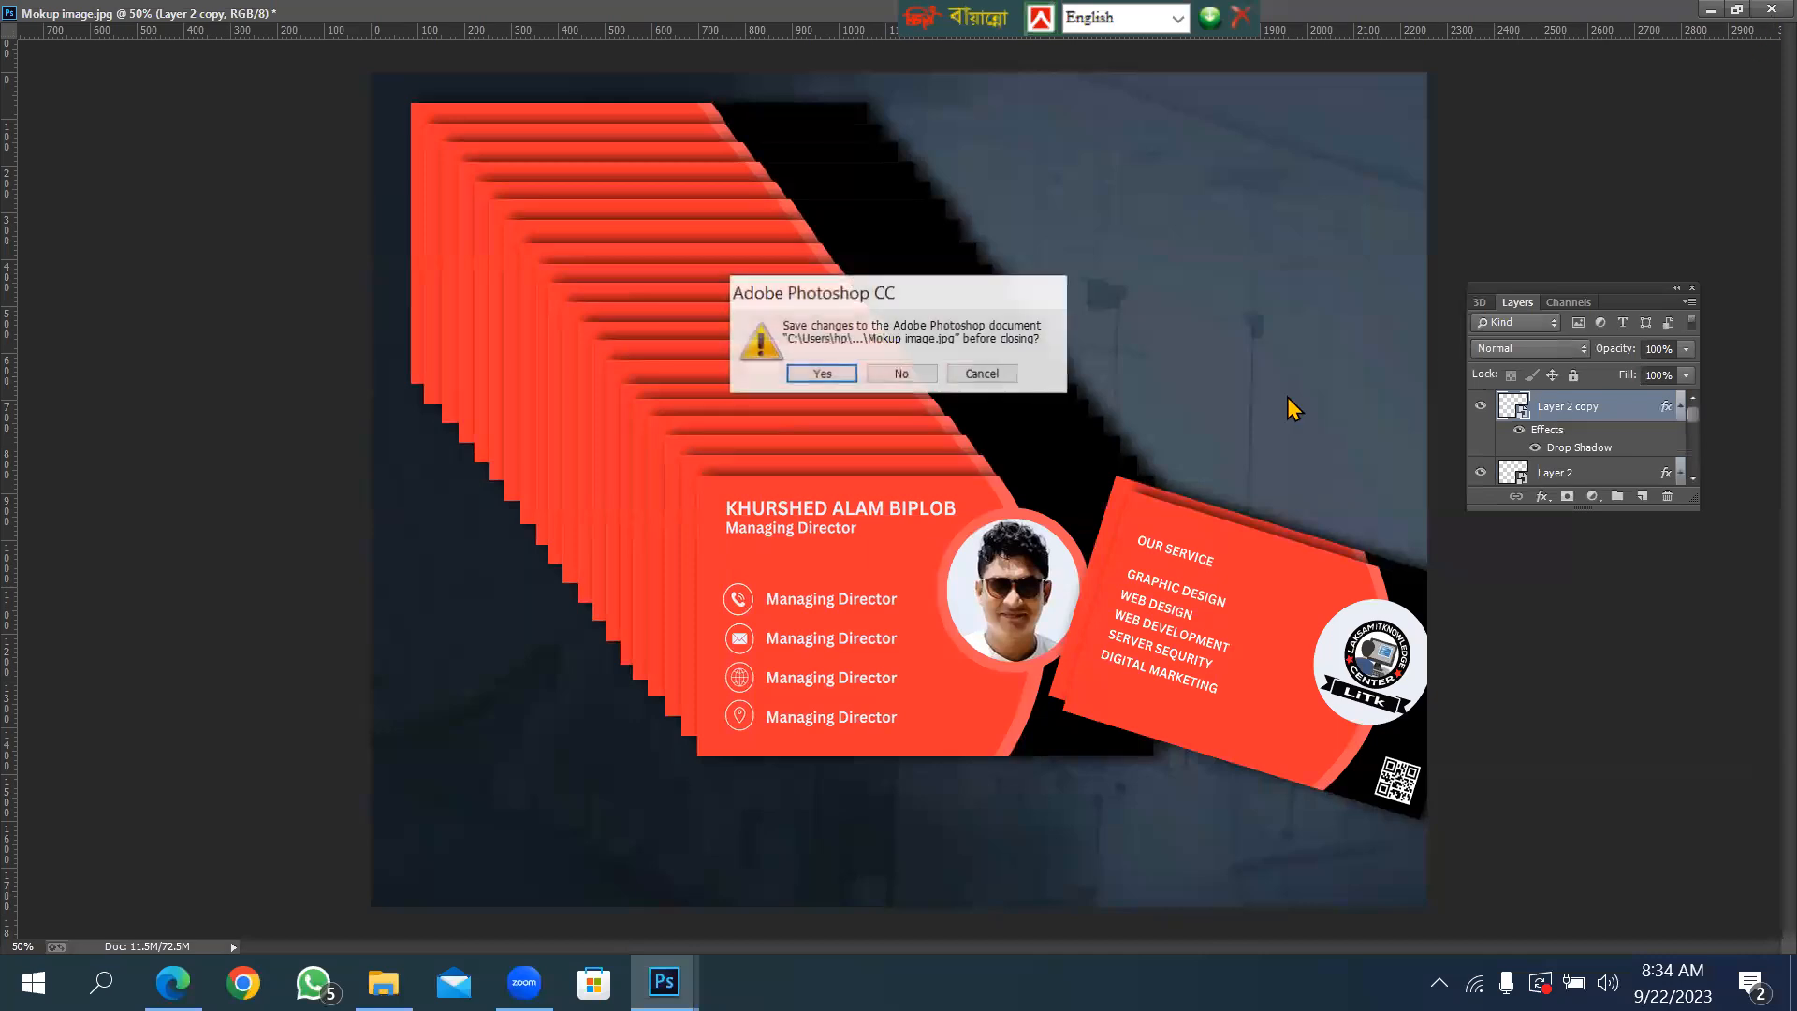
{"action": "left_click", "coordinate": [900, 373]}
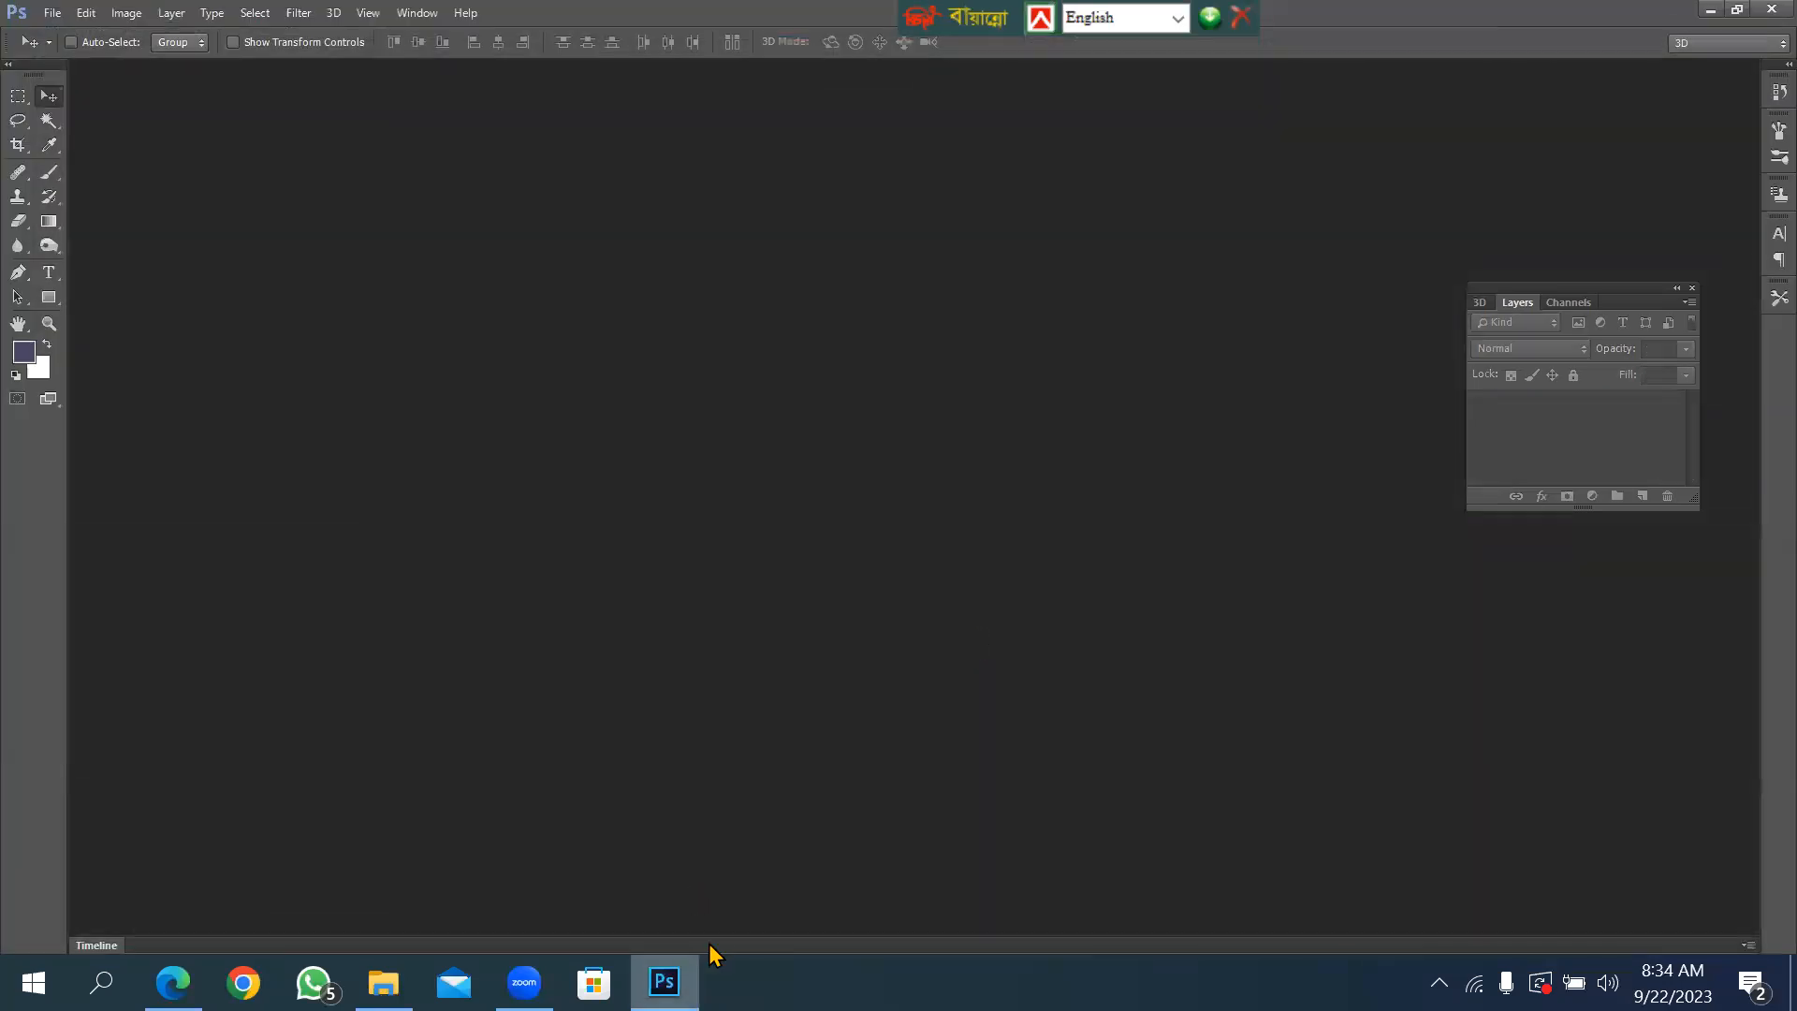
{"action": "left_click", "coordinate": [666, 978]}
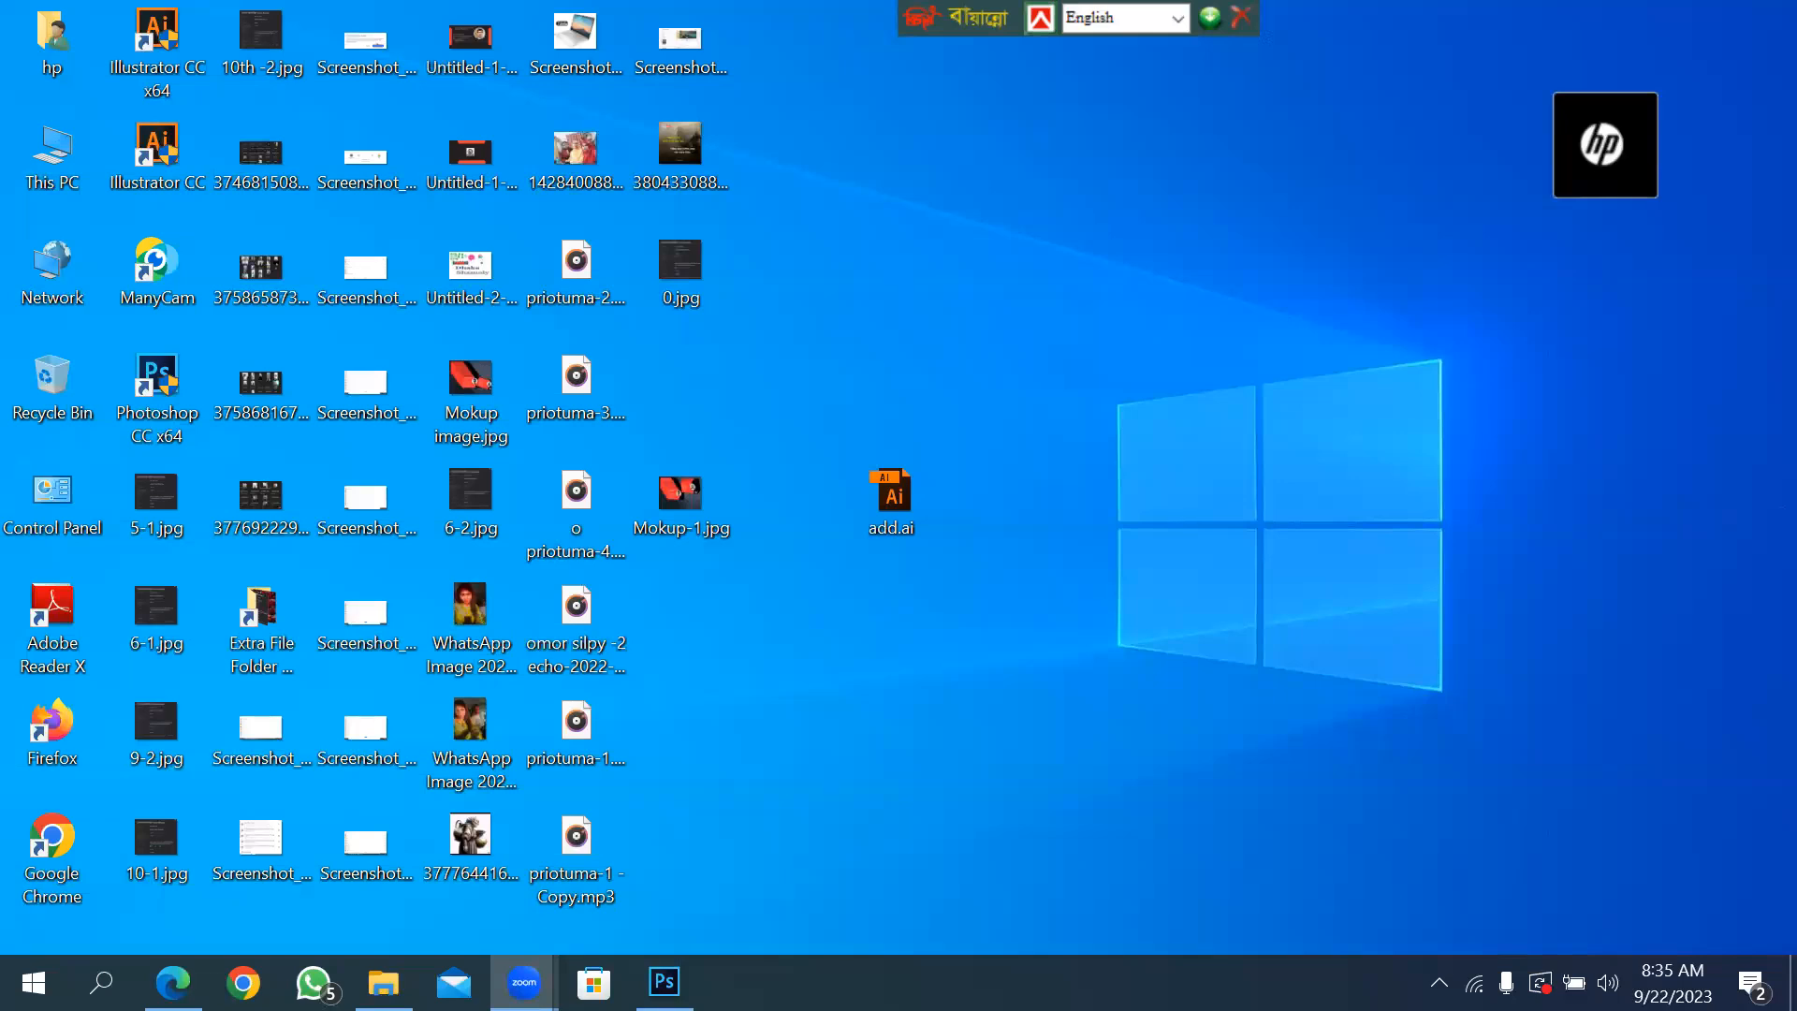
{"action": "right_click", "coordinate": [940, 206]}
{"action": "left_click", "coordinate": [1020, 292]}
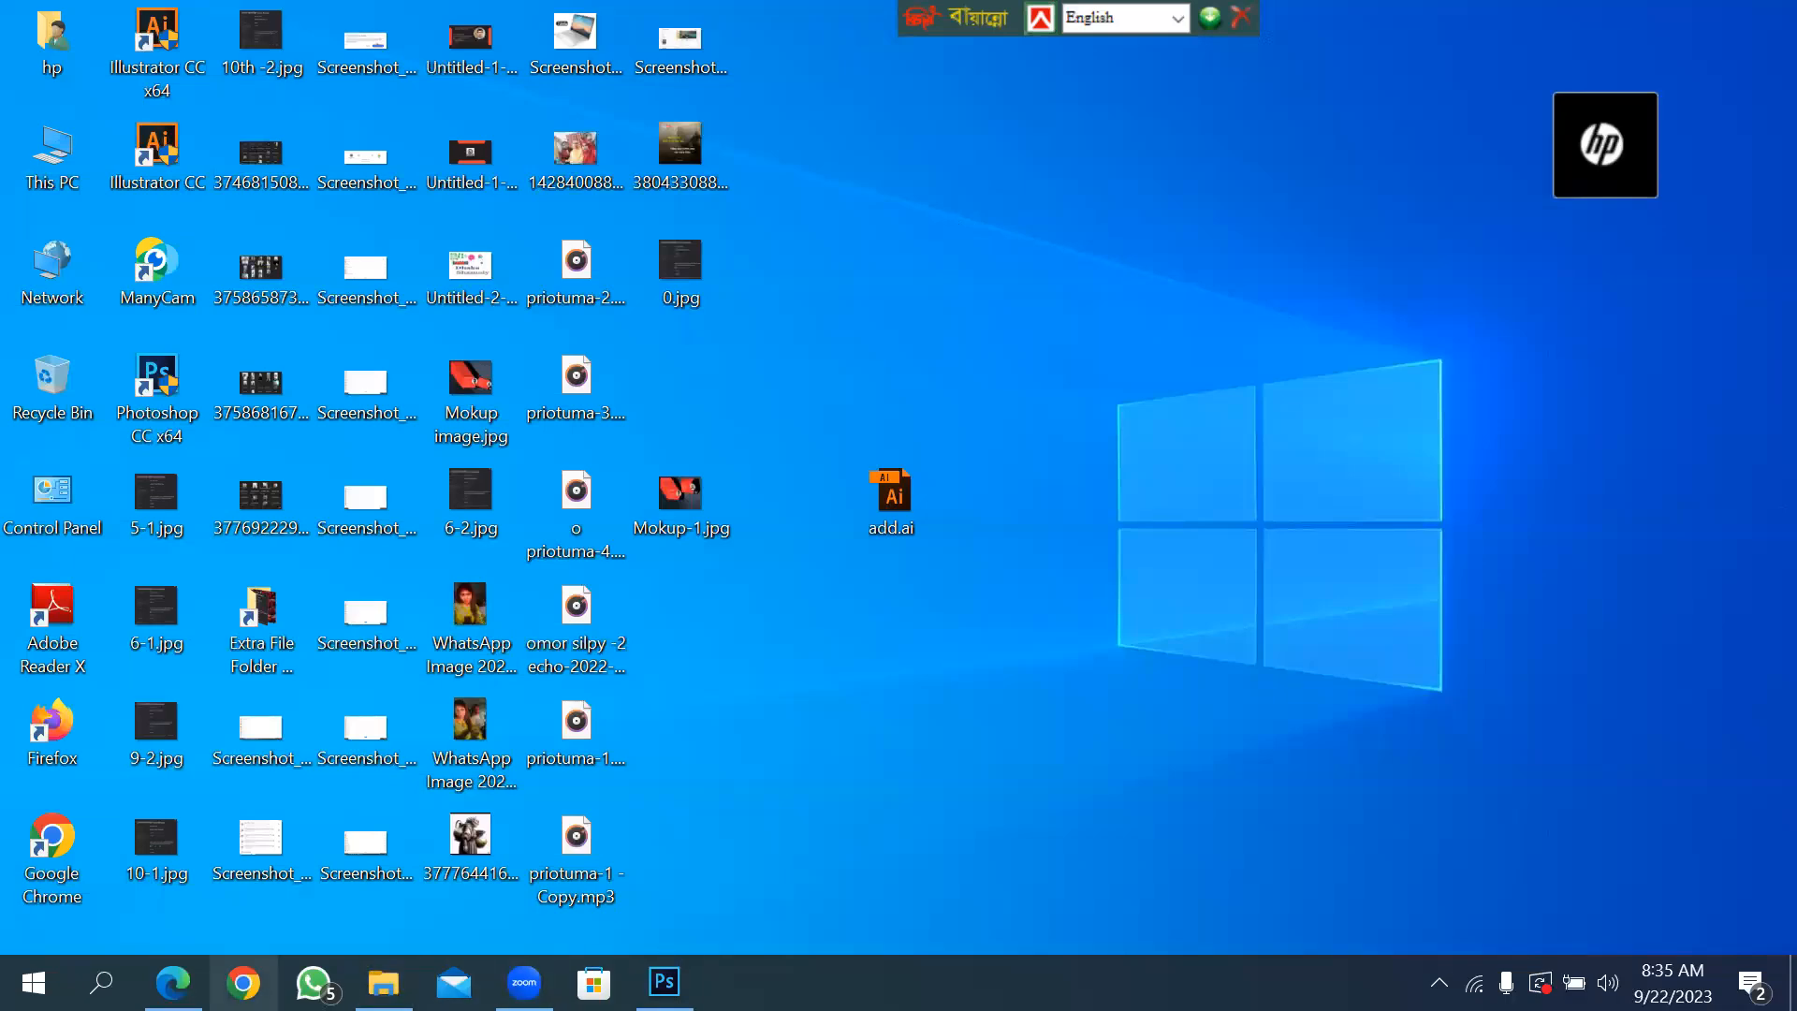
{"action": "left_click", "coordinate": [174, 983]}
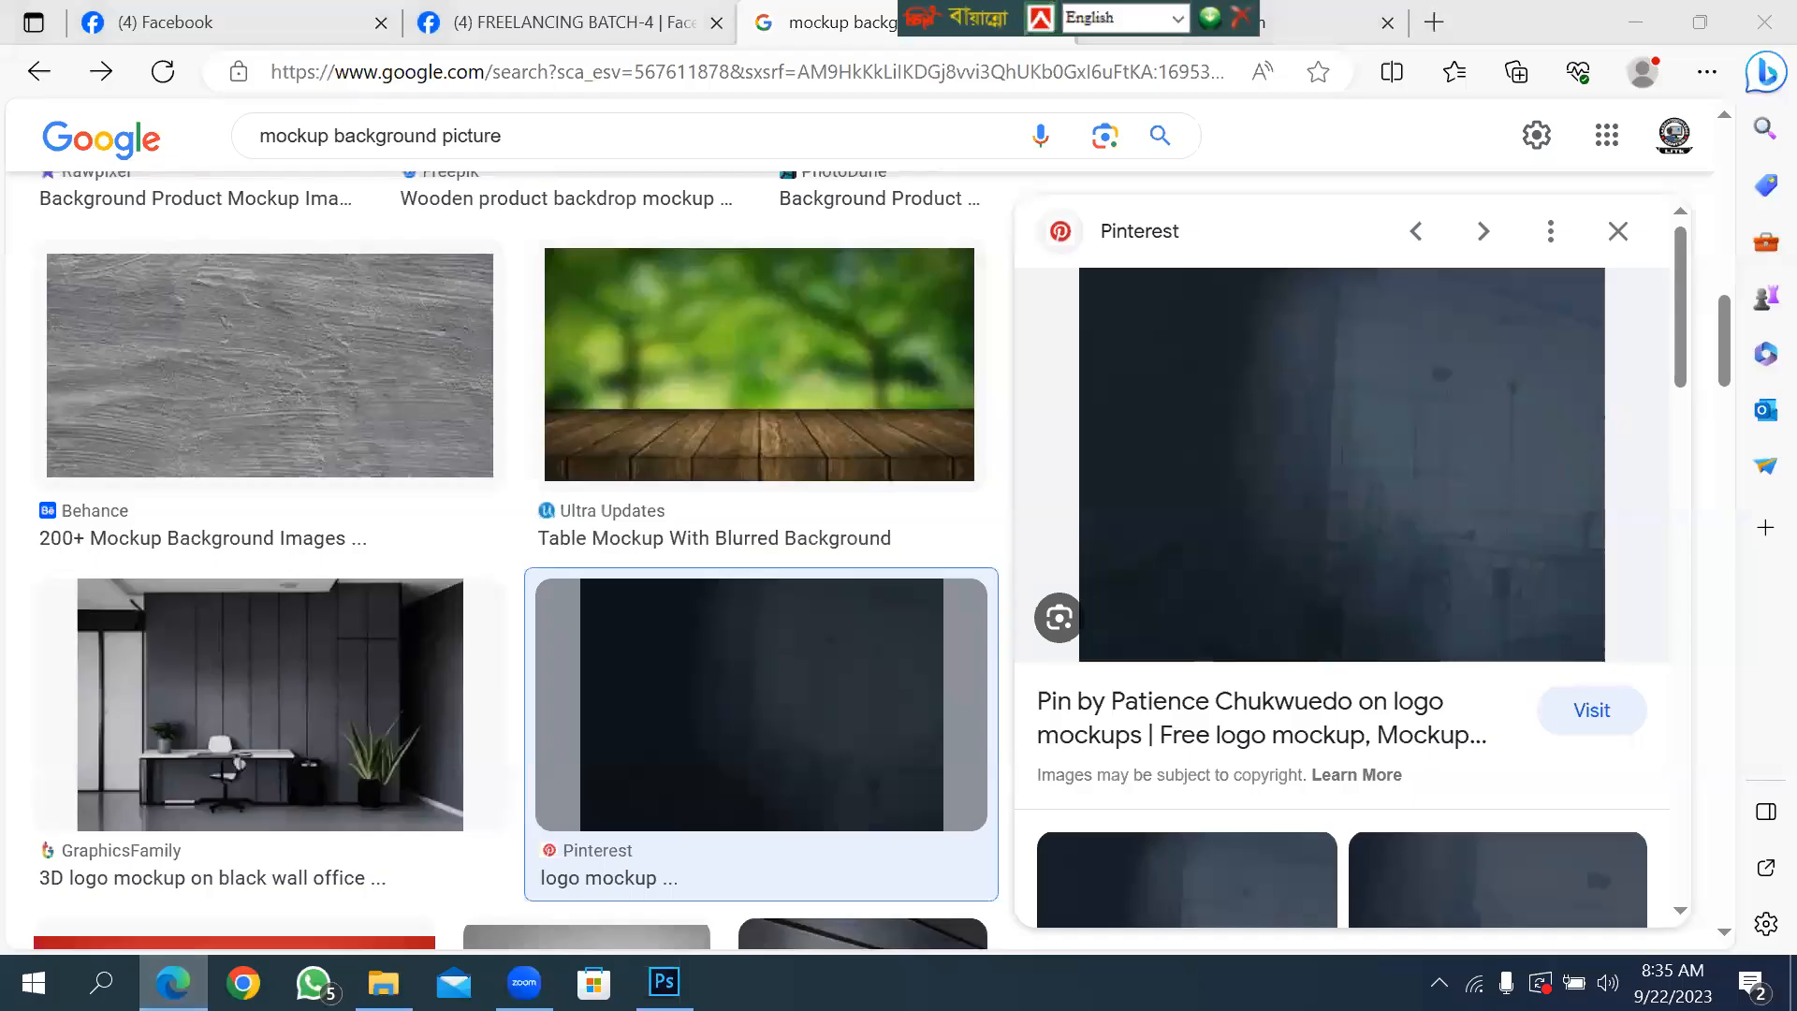
{"action": "left_click", "coordinate": [173, 983]}
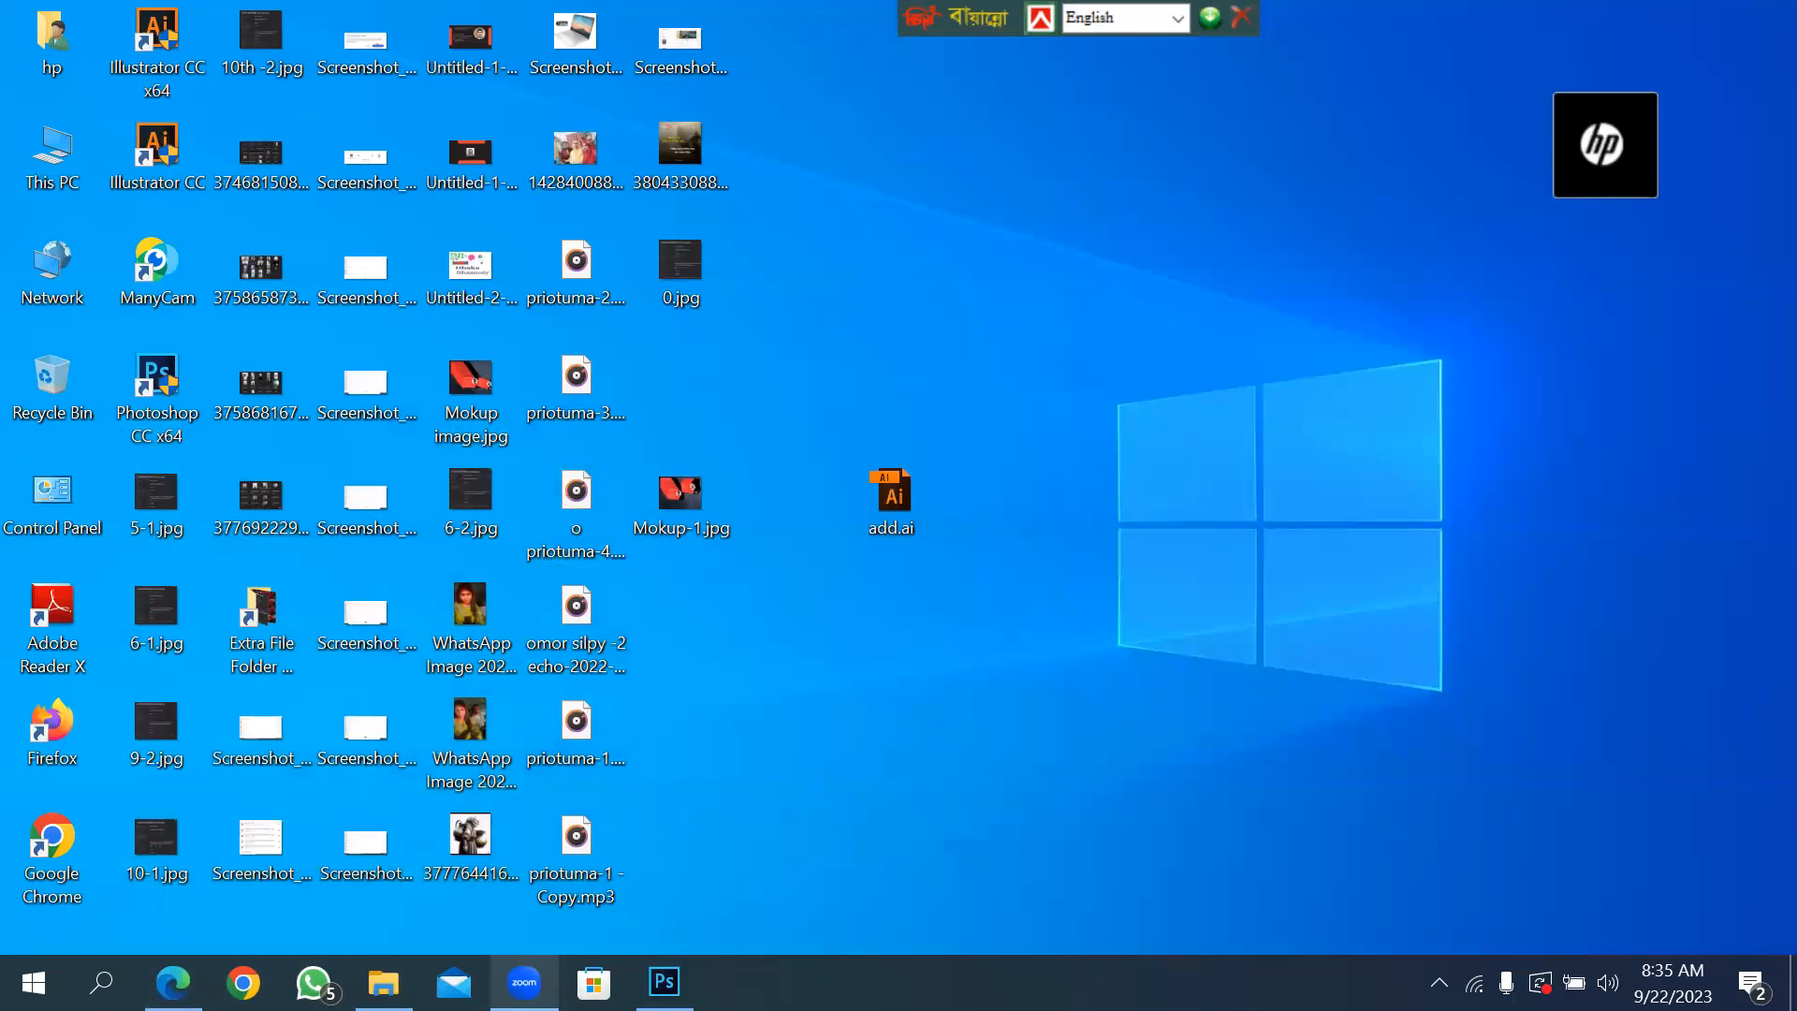
{"action": "mouse_move", "coordinate": [524, 983]}
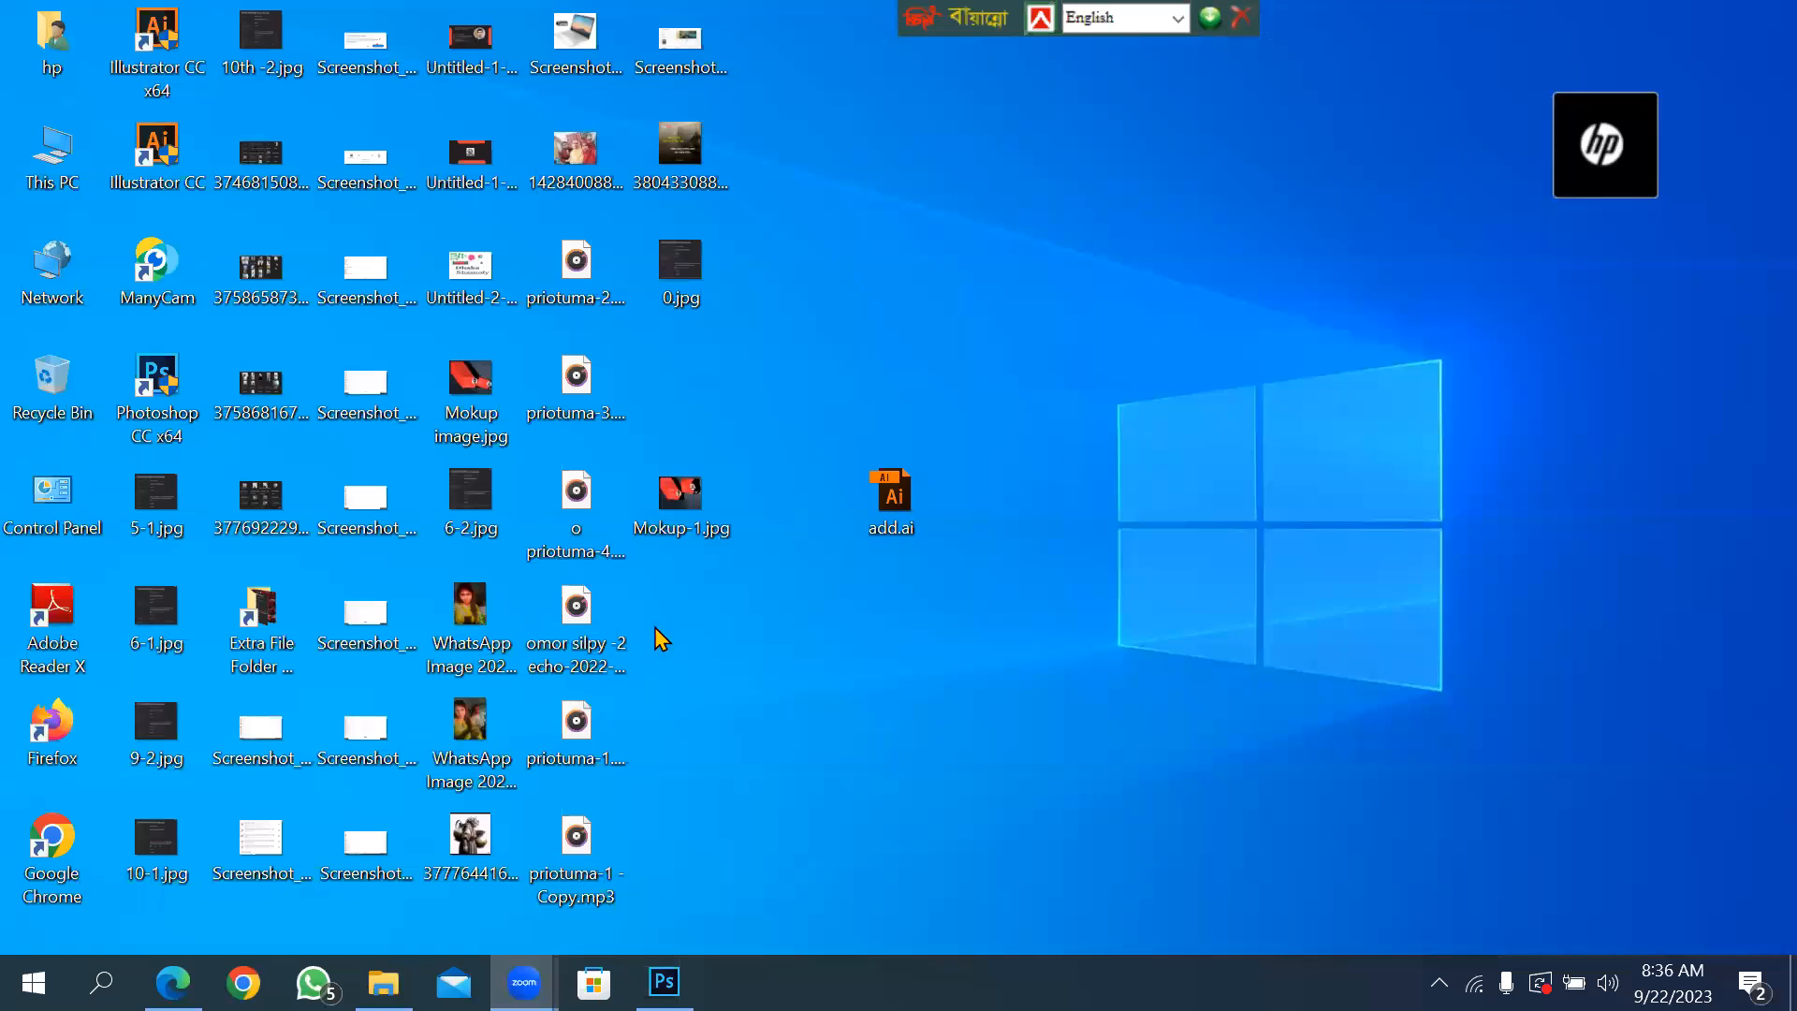
Switch to the Facebook page in Edge, minimise both open chats and dismiss the new notifications.
{"action": "left_click", "coordinate": [172, 982]}
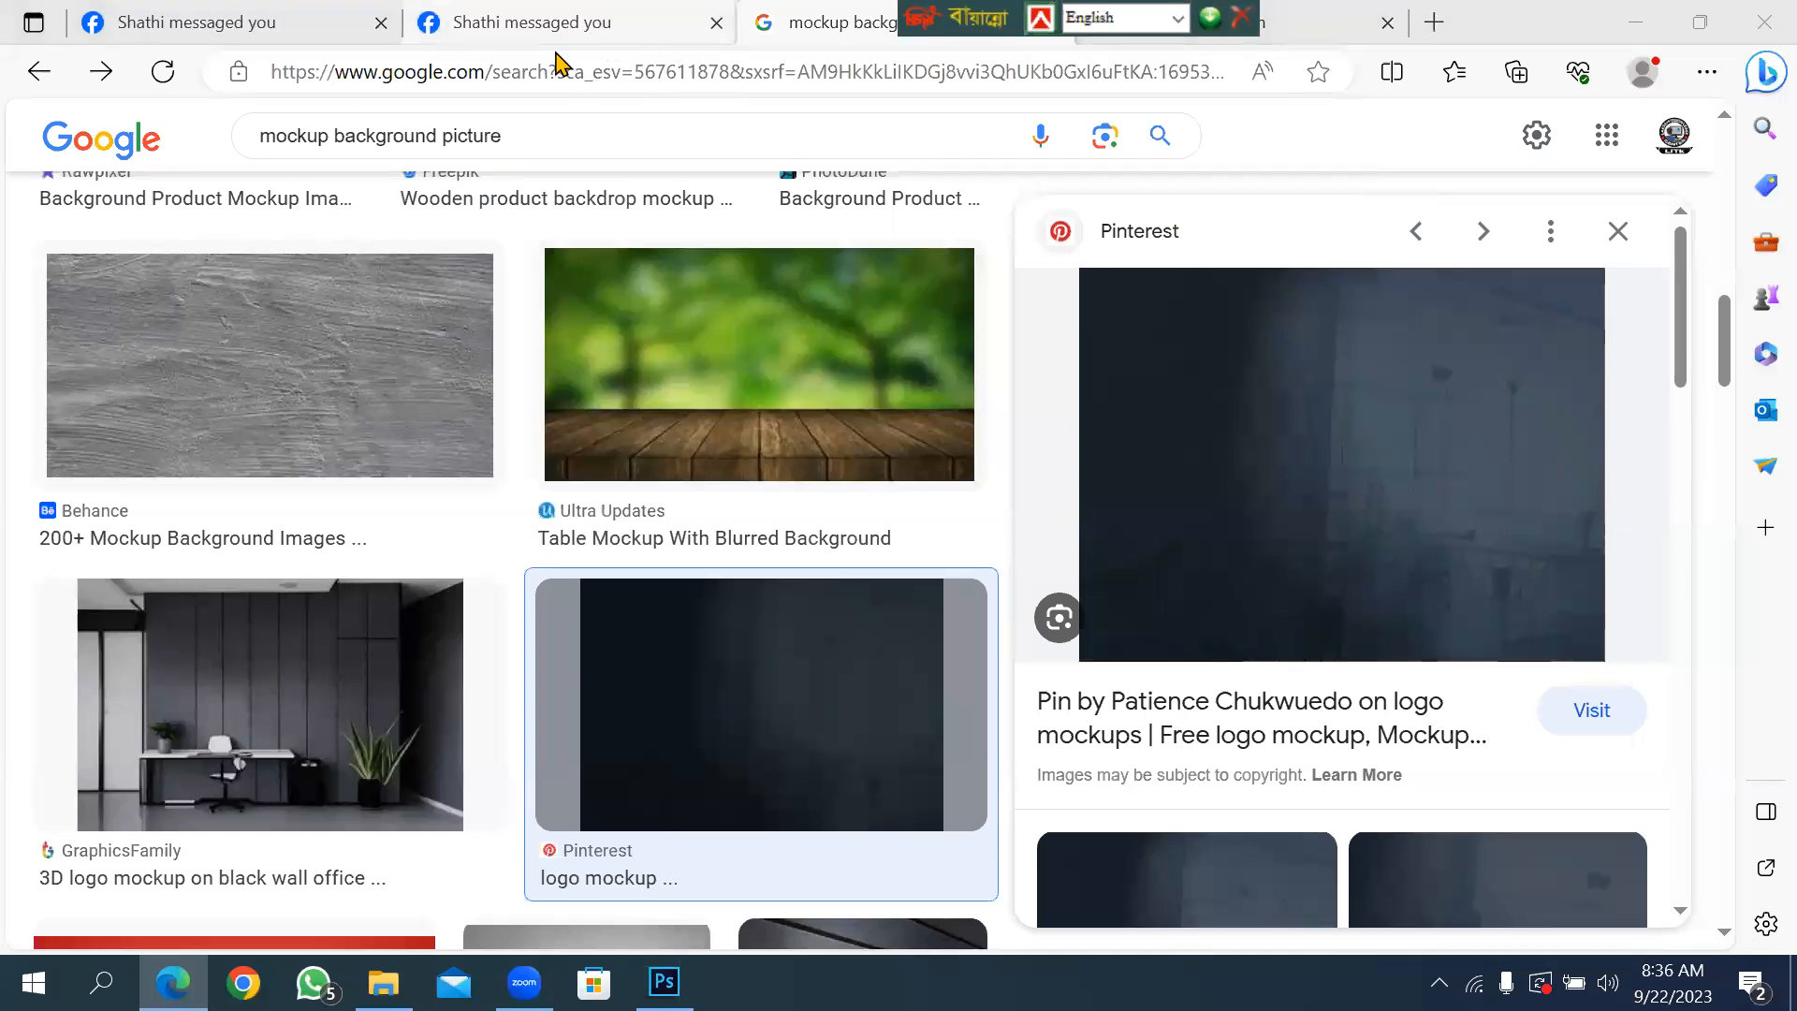
{"action": "left_click", "coordinate": [236, 17]}
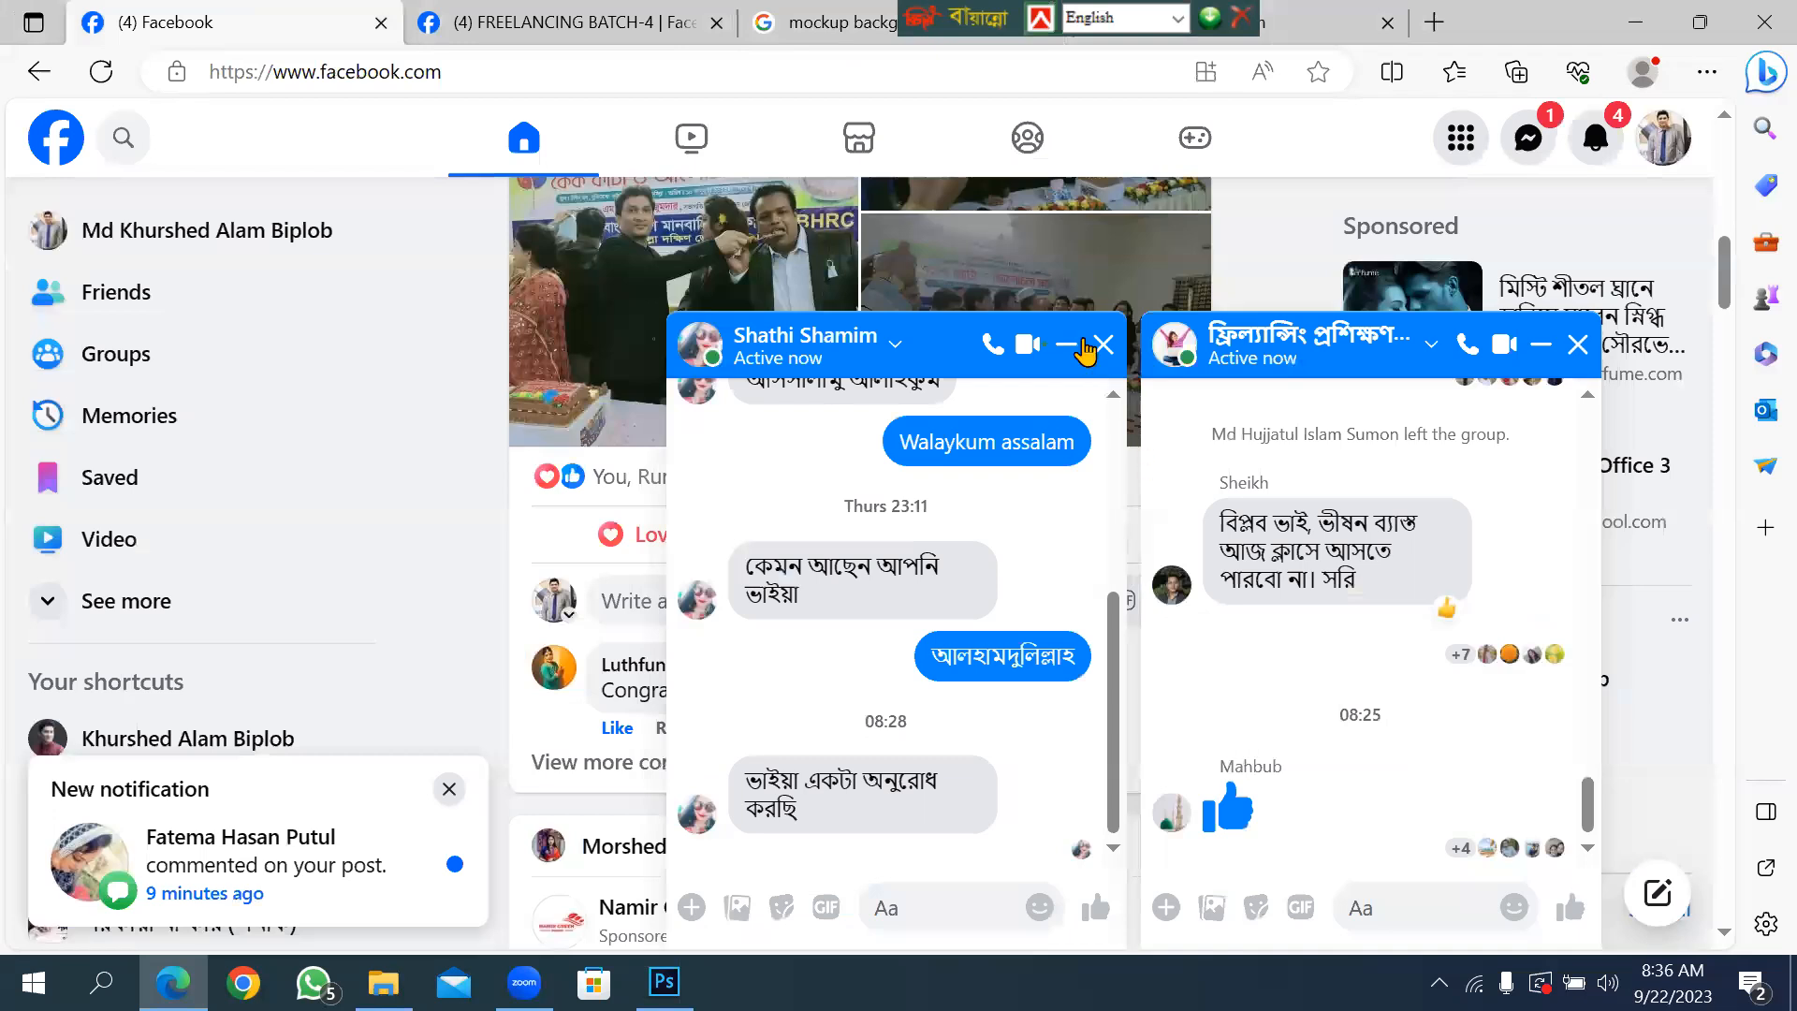
{"action": "left_click", "coordinate": [1067, 345]}
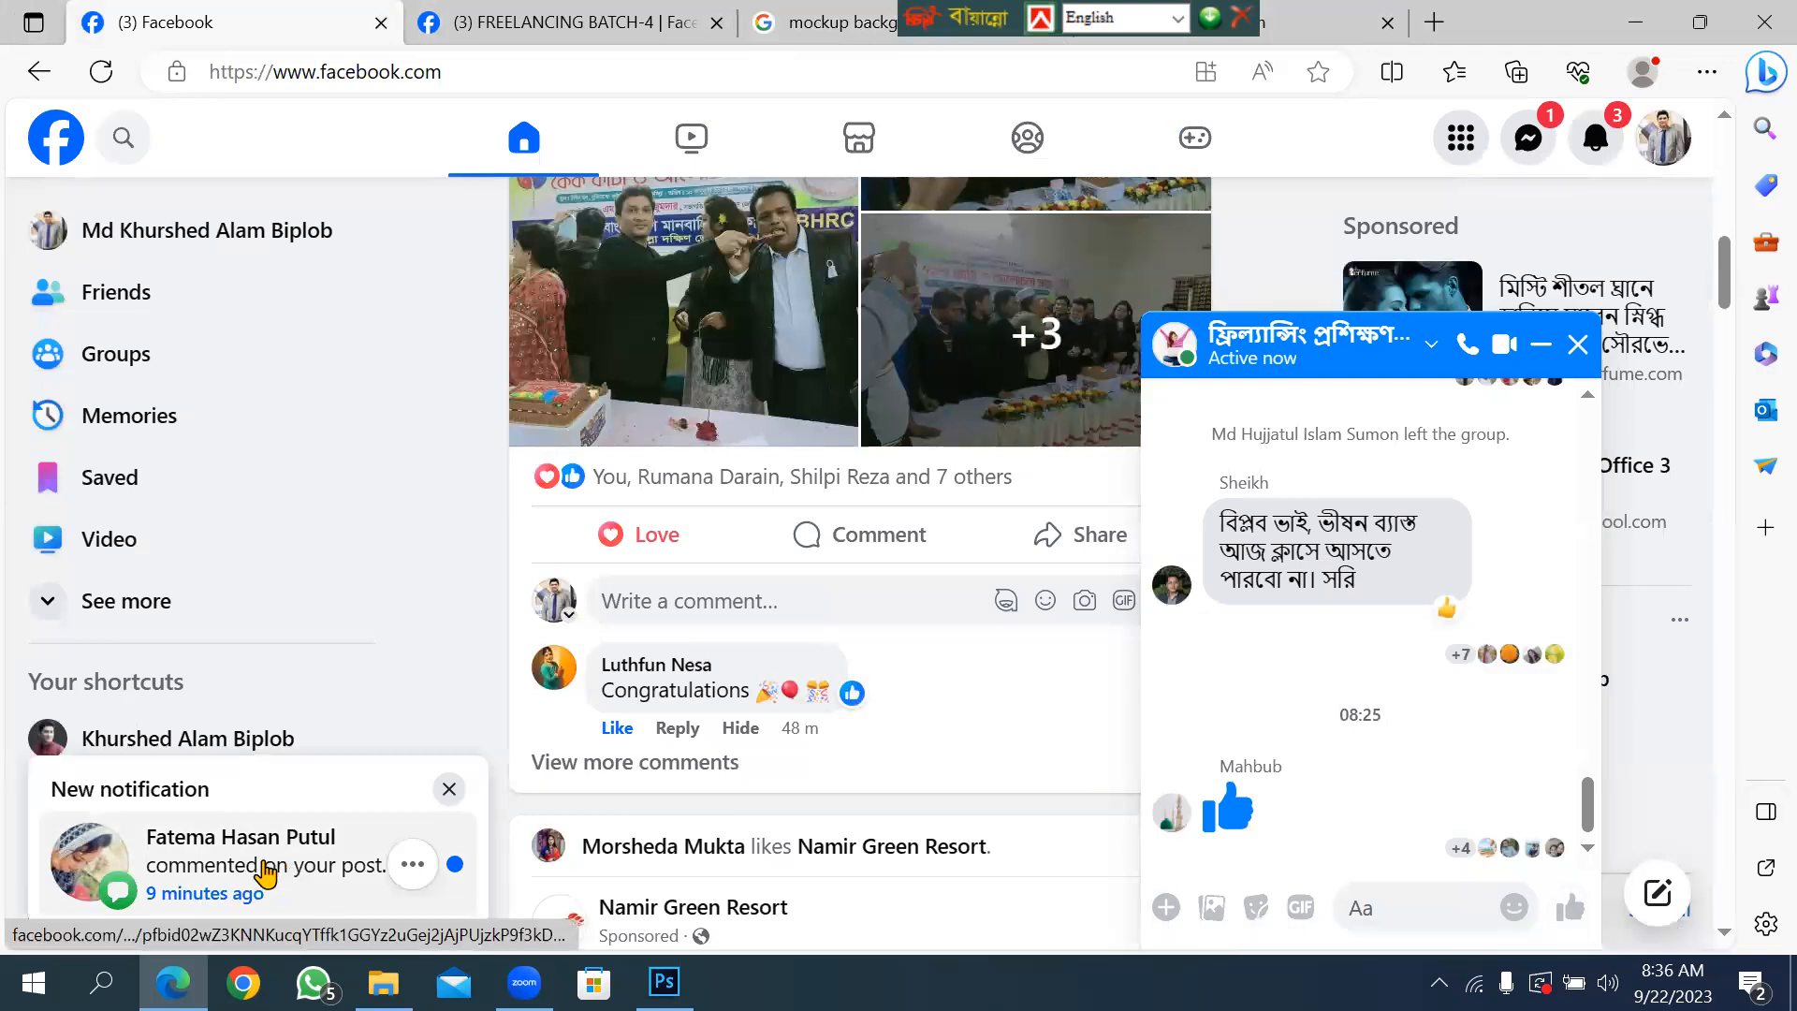
{"action": "left_click", "coordinate": [448, 791]}
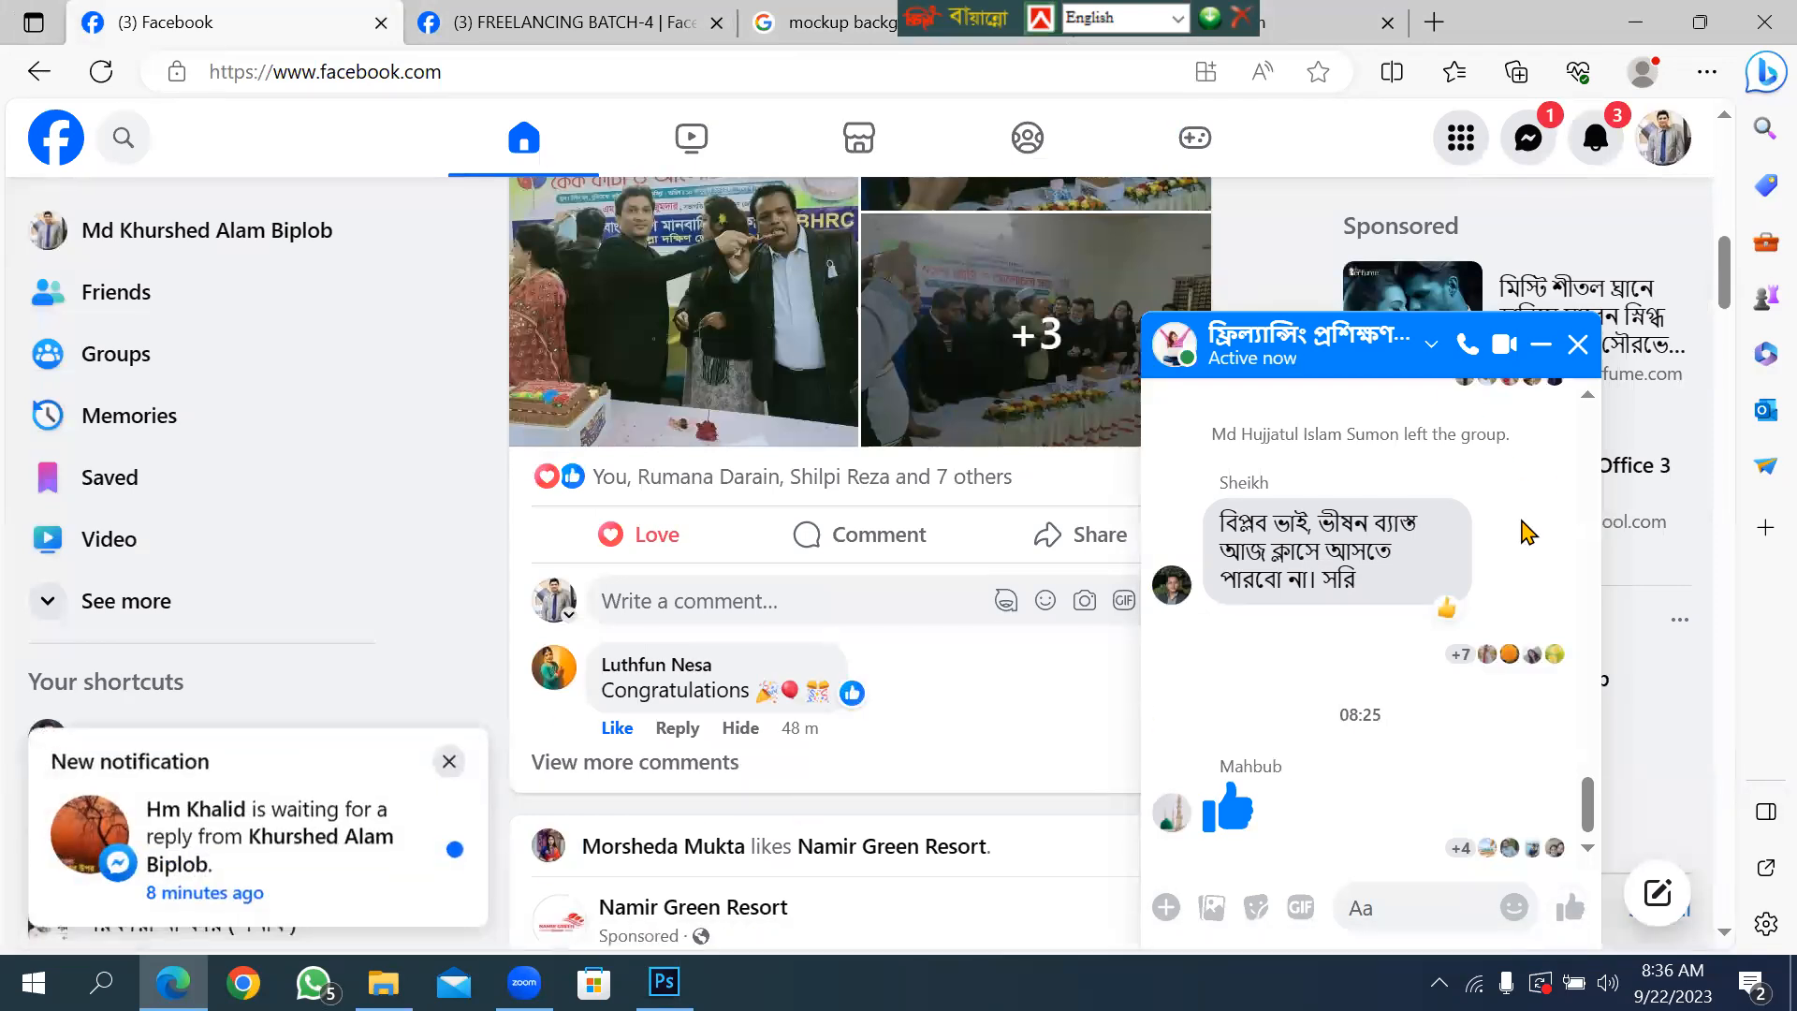
{"action": "left_click", "coordinate": [452, 765]}
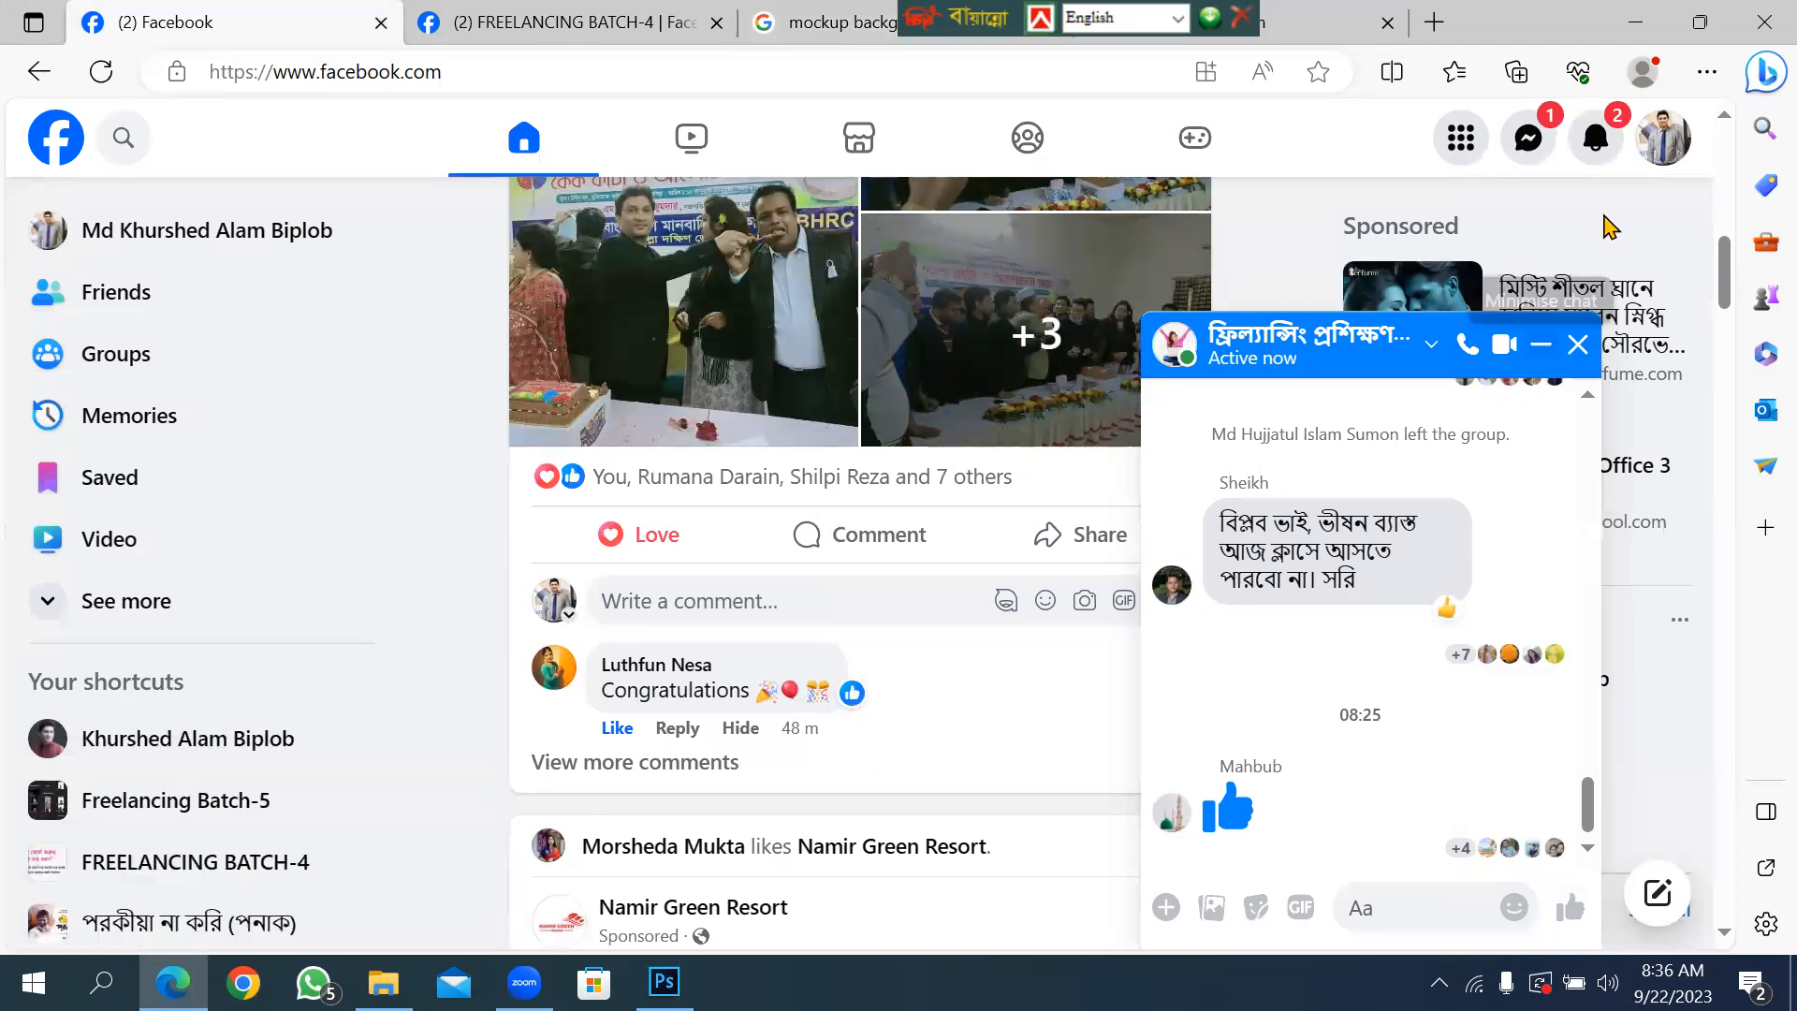
{"action": "left_click", "coordinate": [1540, 346]}
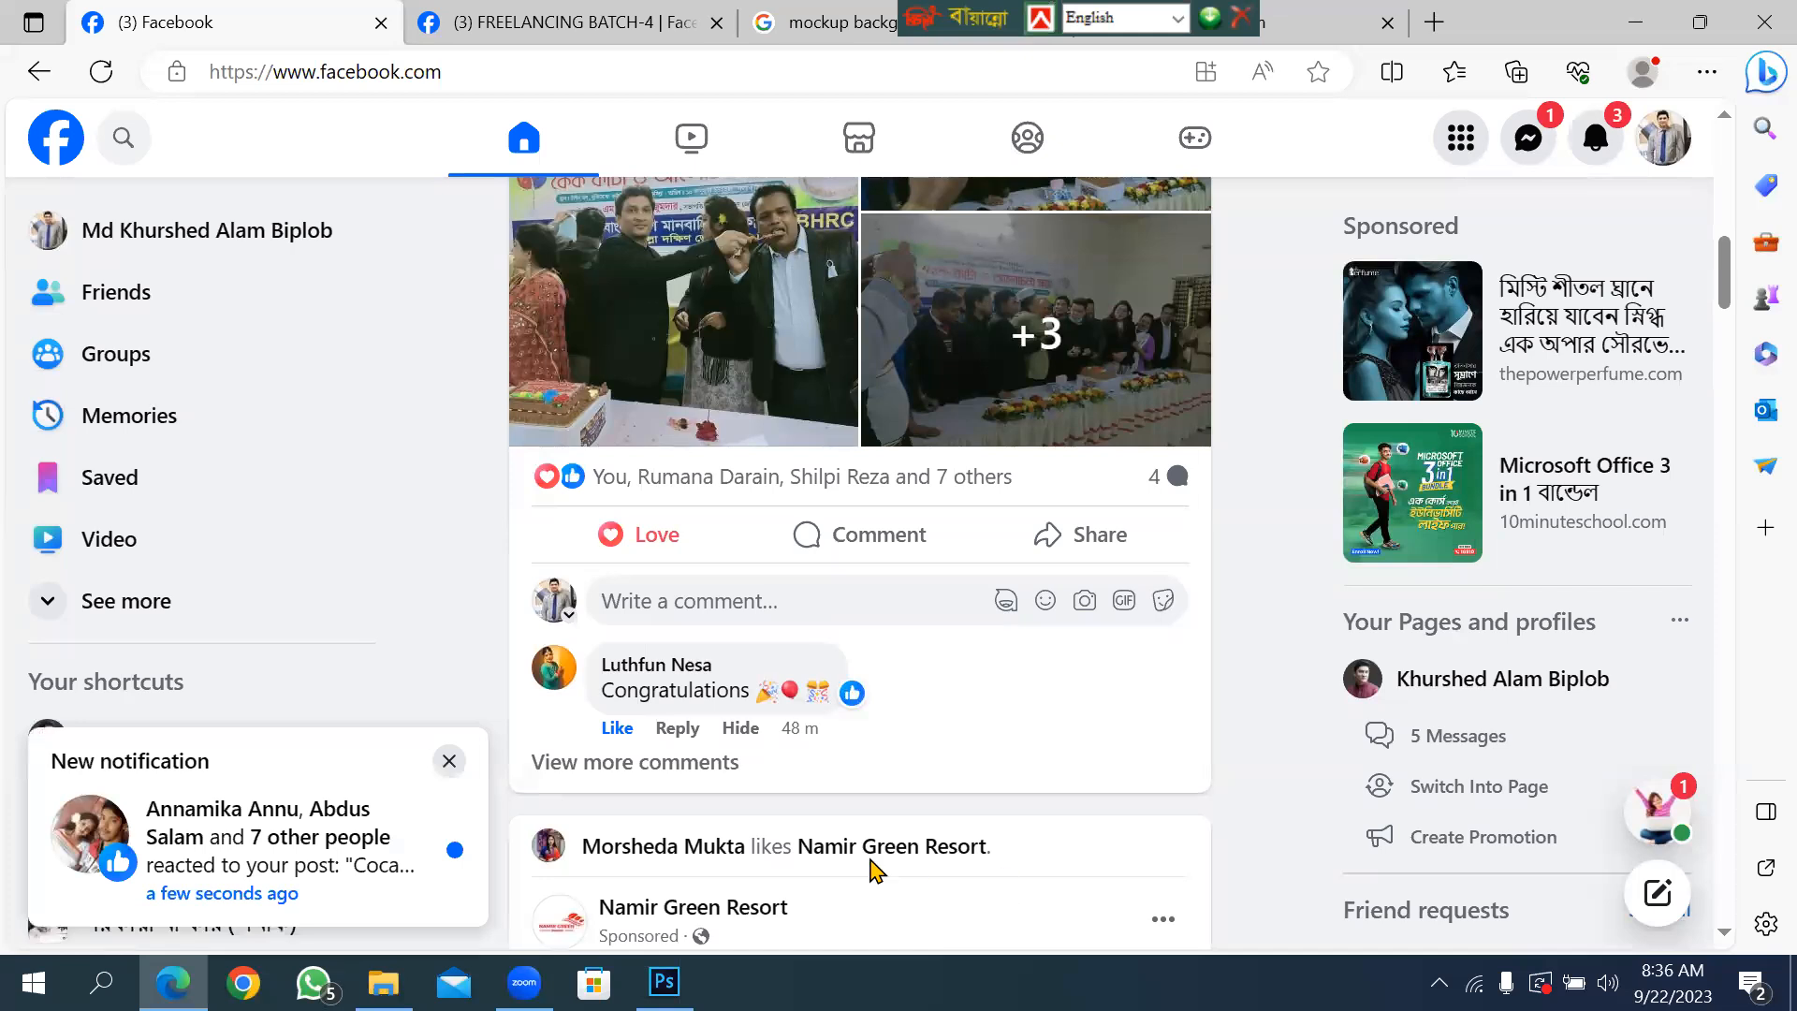
{"action": "left_click", "coordinate": [450, 763]}
Minimise the remaining Facebook chat, then the Edge and Zoom windows, to return to the desktop.
{"action": "left_click", "coordinate": [664, 981]}
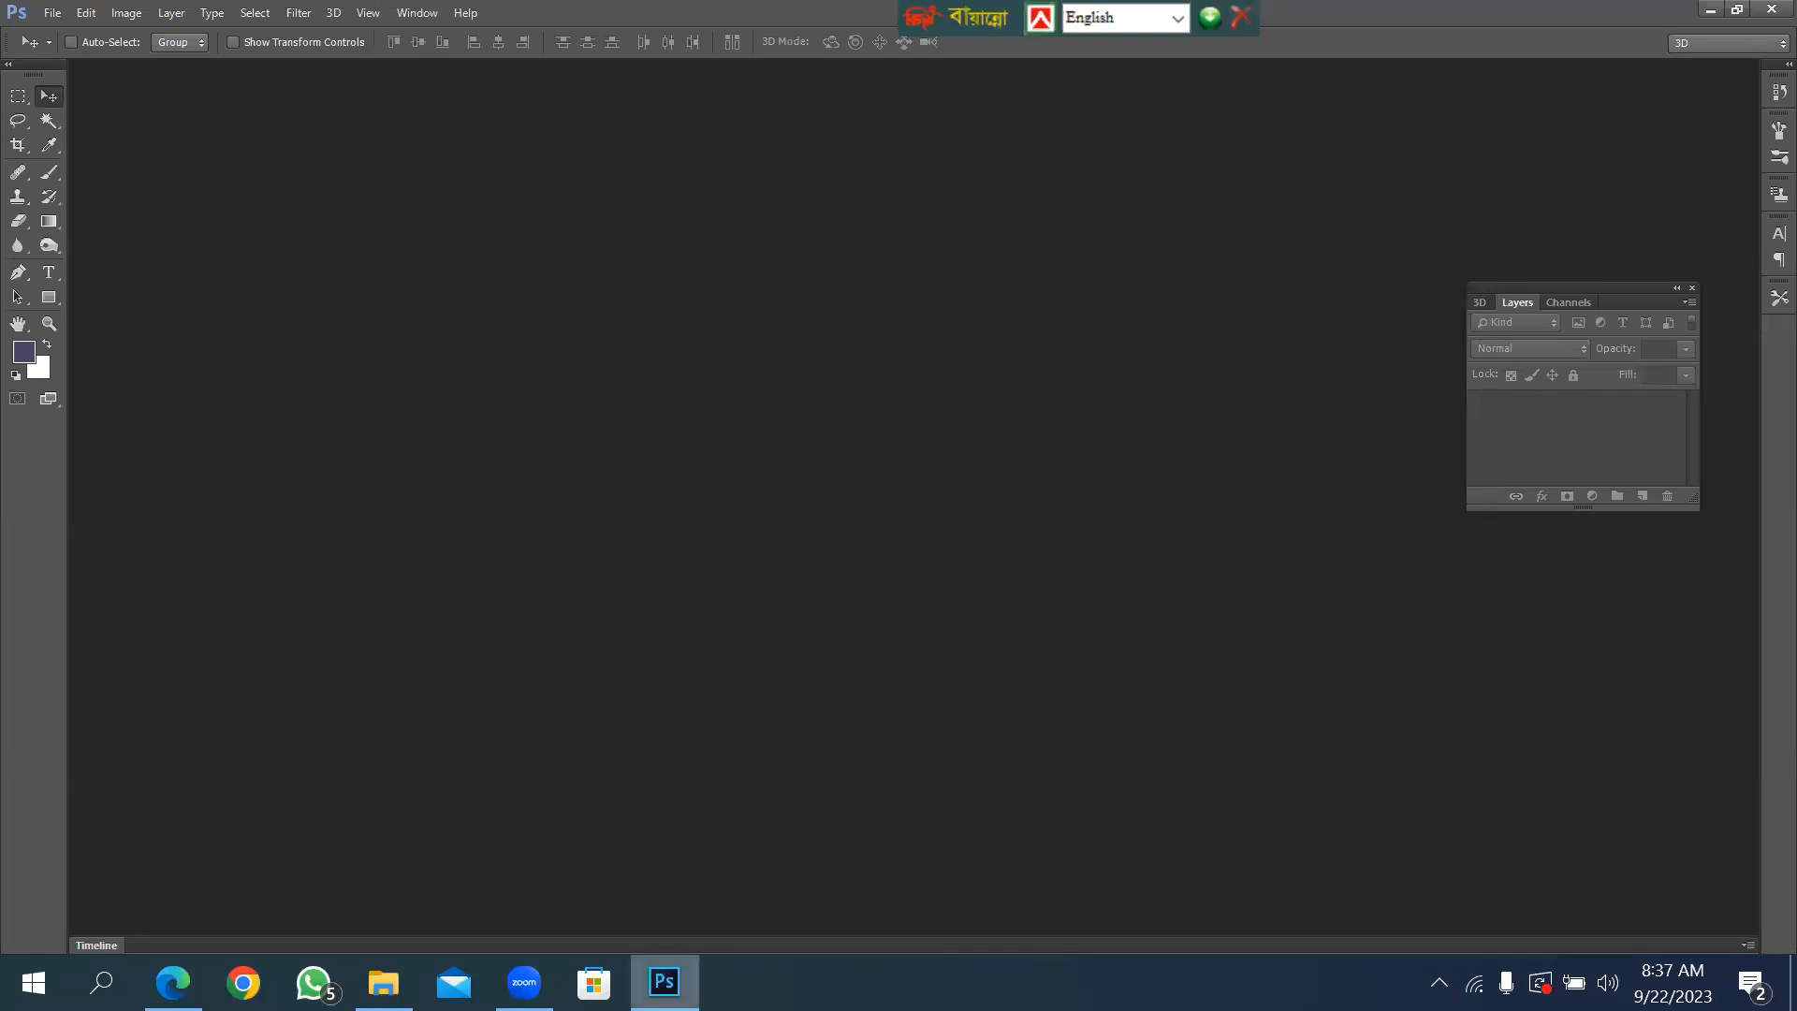
{"action": "left_click", "coordinate": [664, 982]}
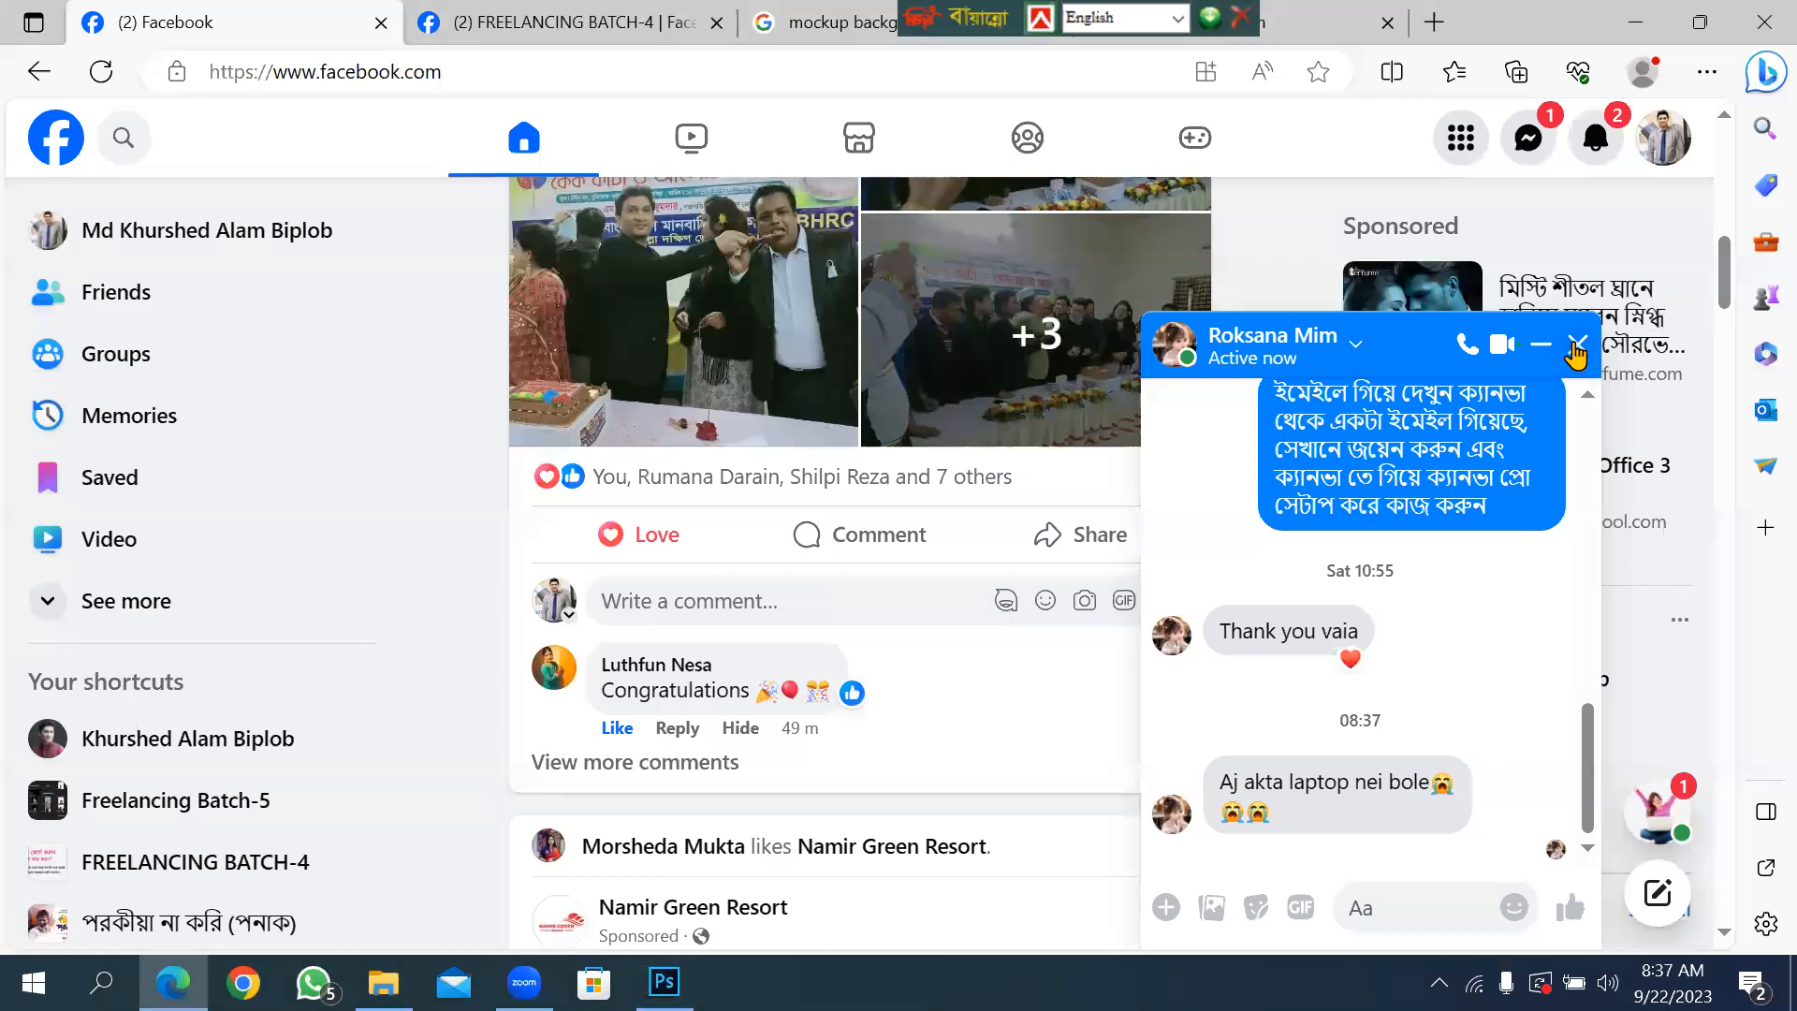
{"action": "left_click", "coordinate": [1541, 347]}
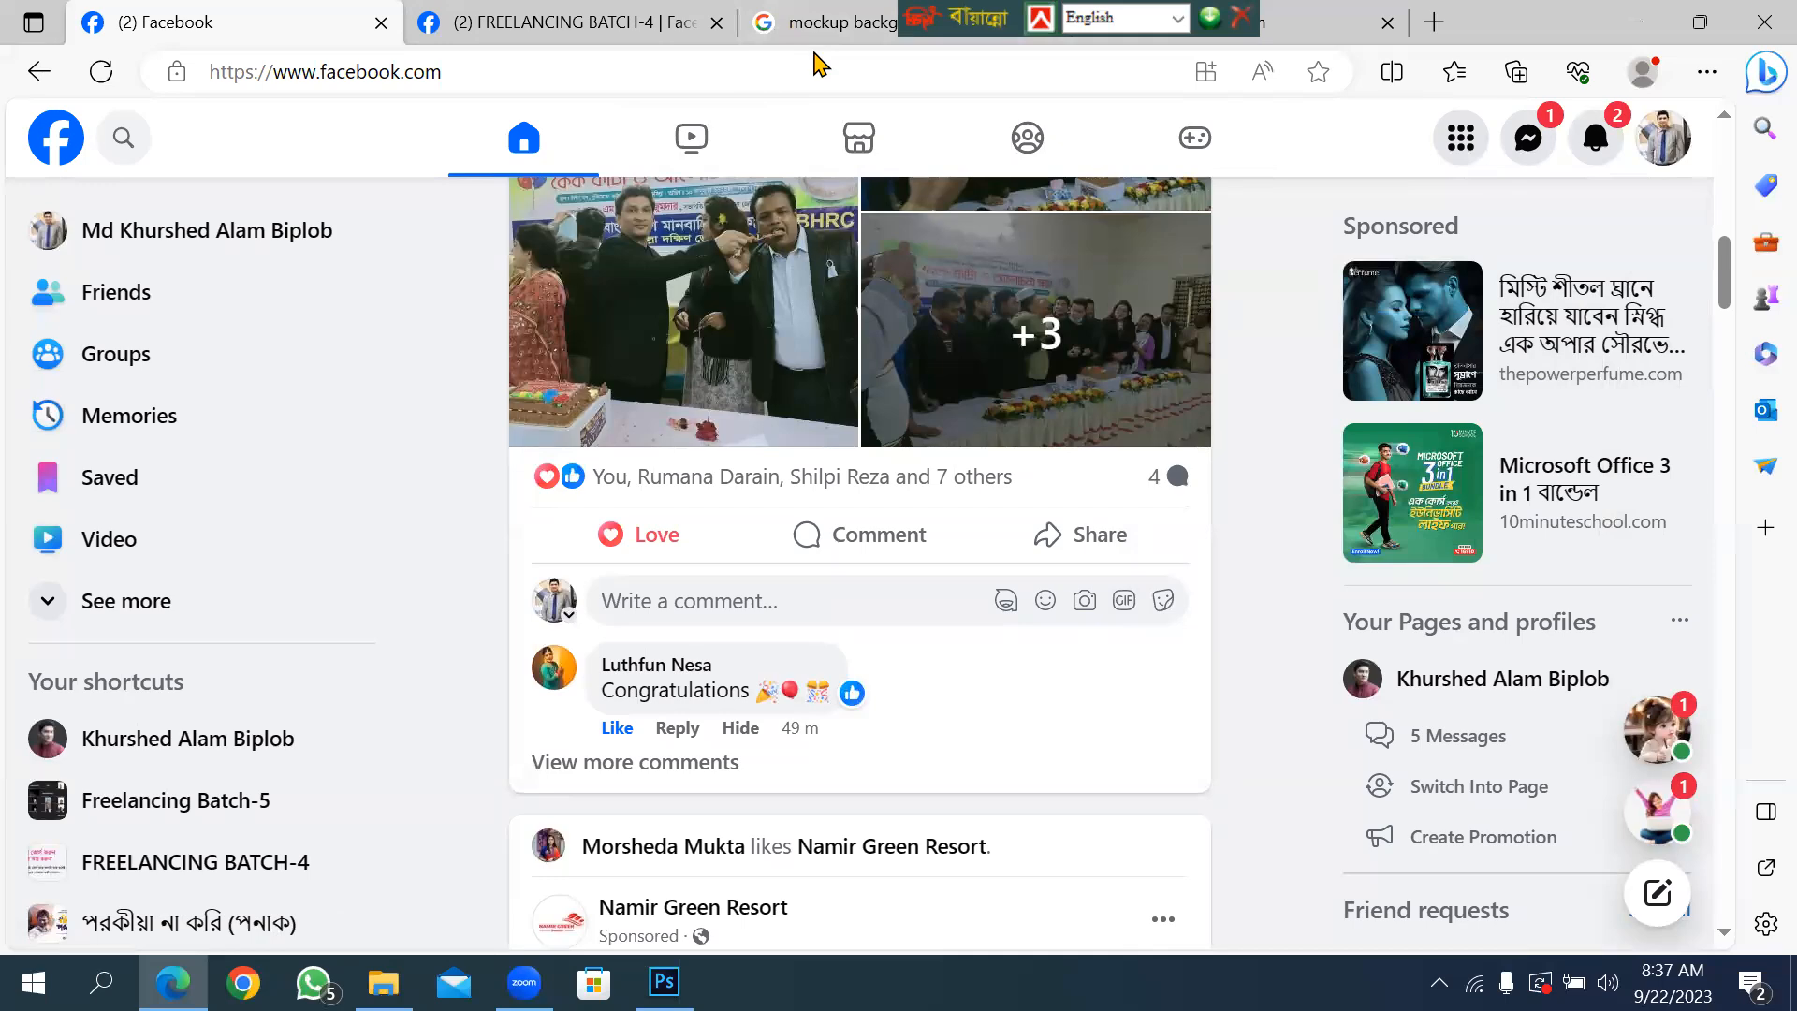
{"action": "left_click", "coordinate": [1628, 17]}
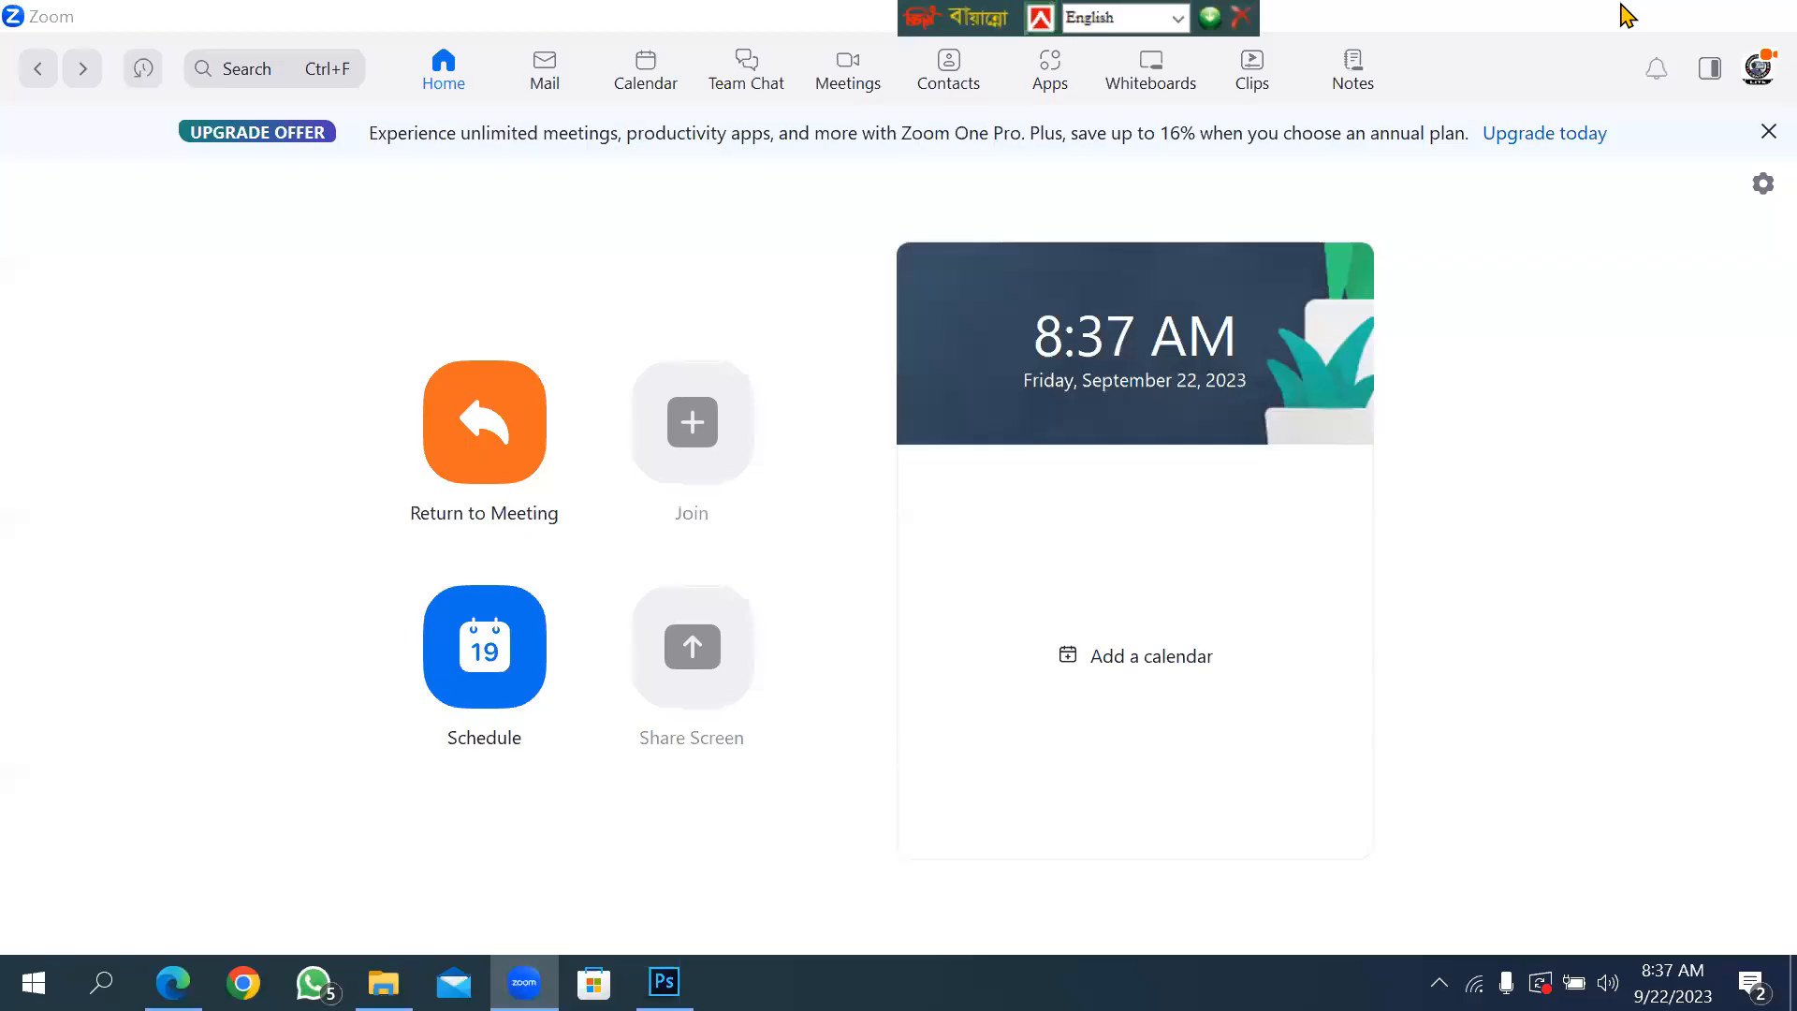
{"action": "left_click", "coordinate": [1622, 4]}
Move the add.ai file icon into the gap between 0.jpg and Mokup-1.jpg and refresh the desktop.
{"action": "left_click_drag", "start_coordinate": [886, 519], "coordinate": [693, 411]}
{"action": "right_click", "coordinate": [903, 342]}
{"action": "left_click", "coordinate": [965, 423]}
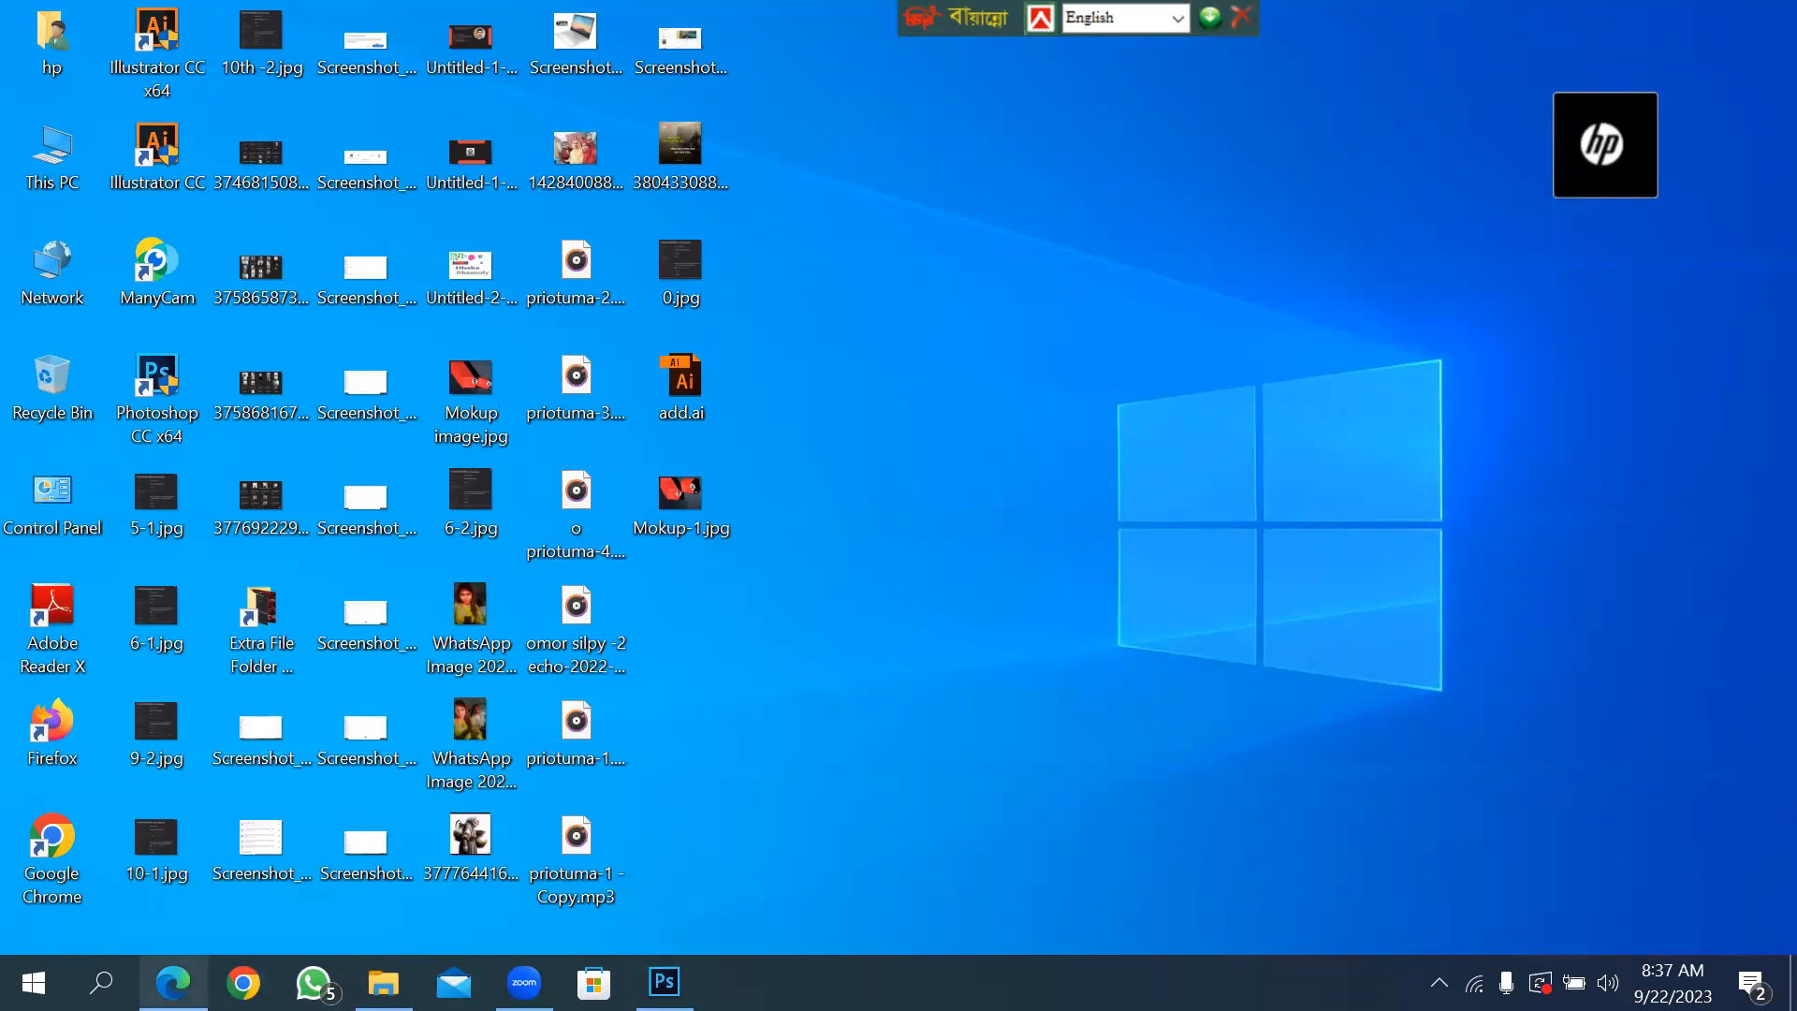
{"action": "mouse_move", "coordinate": [665, 981]}
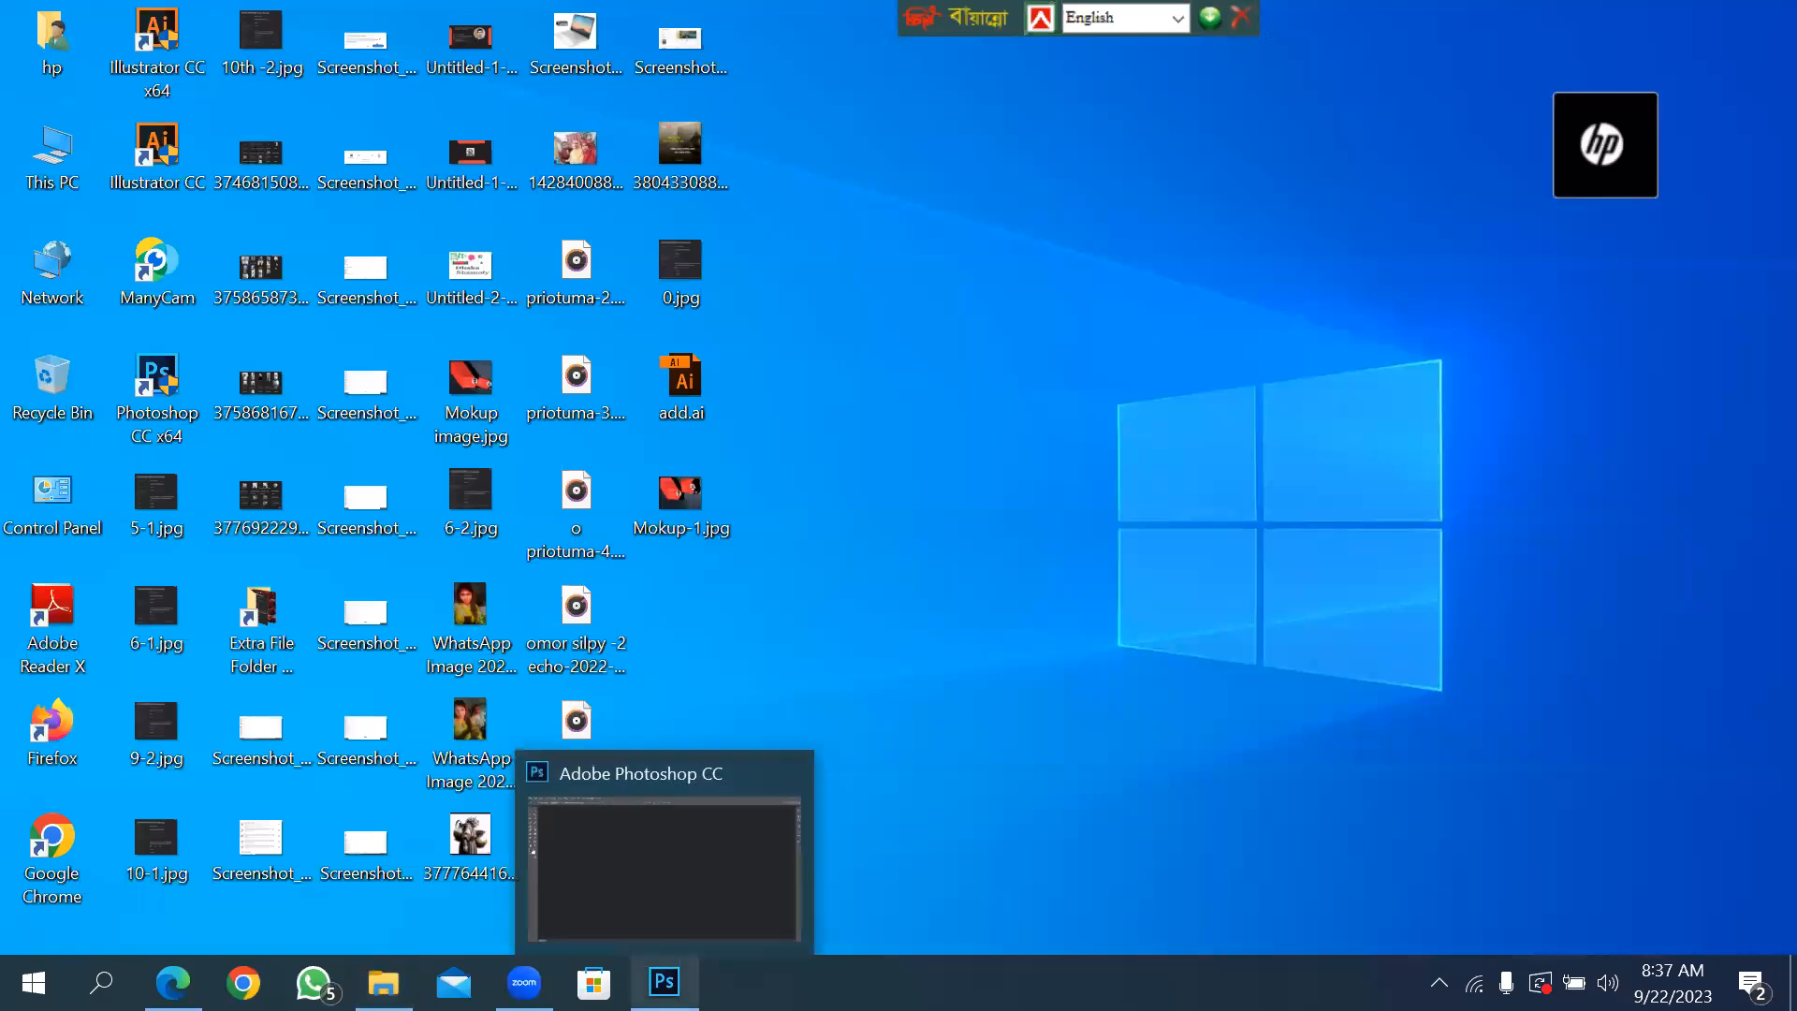